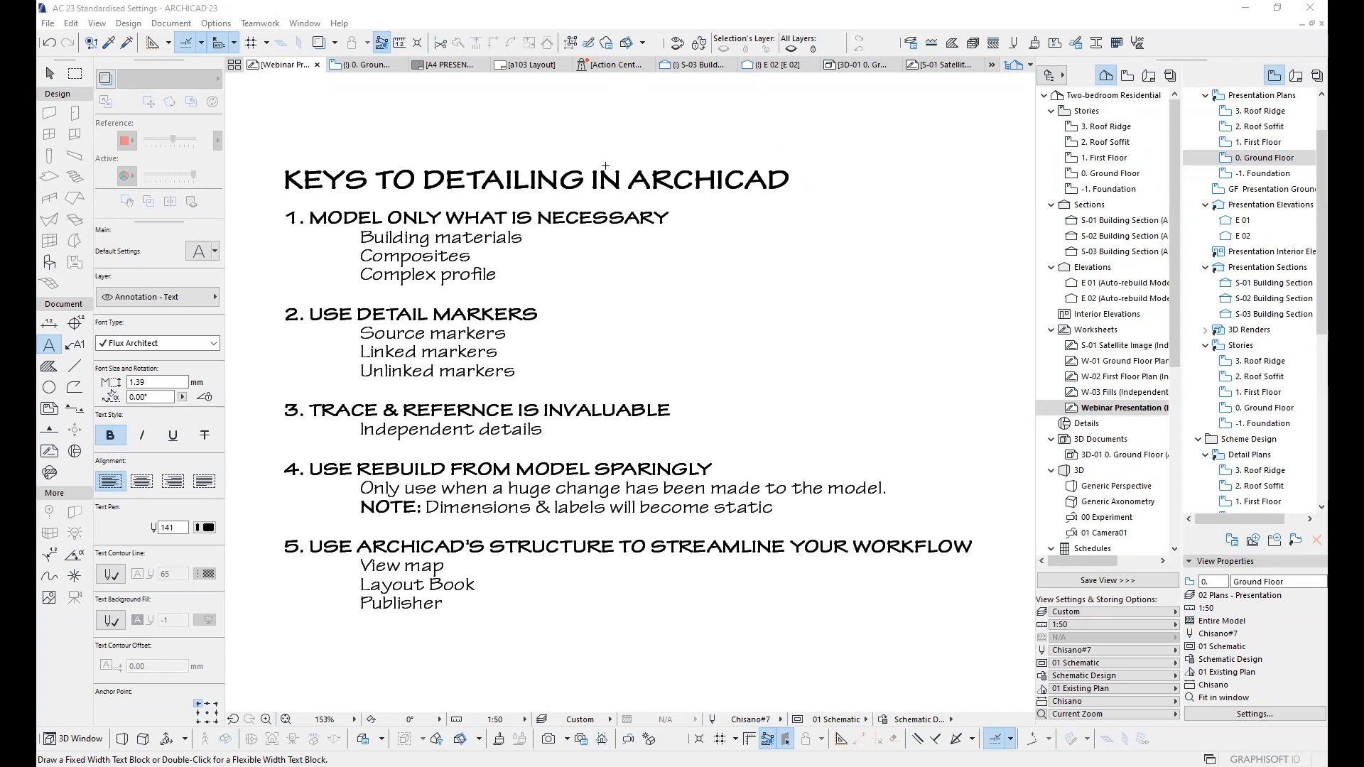
Step: Switch to the ground floor presentation plan and look through the project map's sections, elevations, worksheets and schedules
{"action": "left_click", "coordinate": [736, 15]}
{"action": "left_click", "coordinate": [359, 70]}
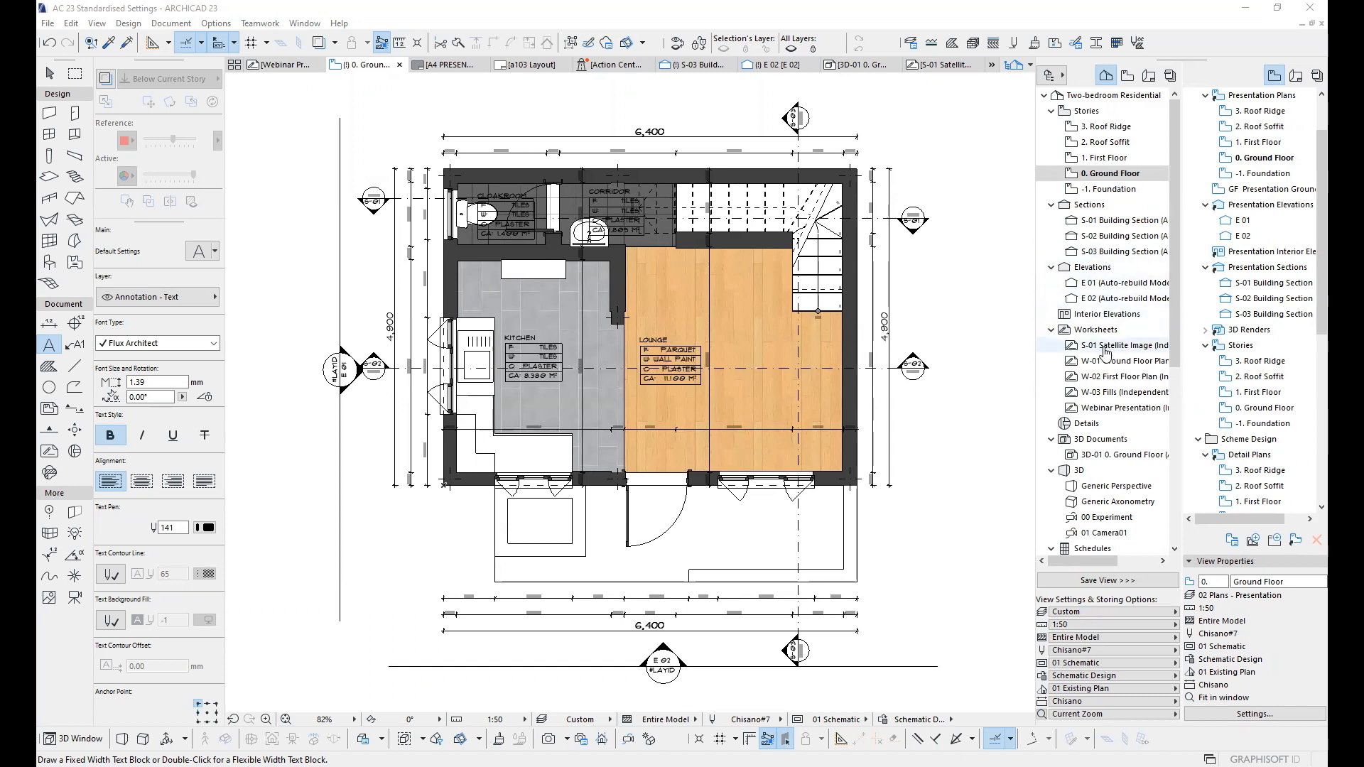
{"action": "scroll", "coordinate": [1105, 351], "scroll_direction": "down", "scroll_amount": 3}
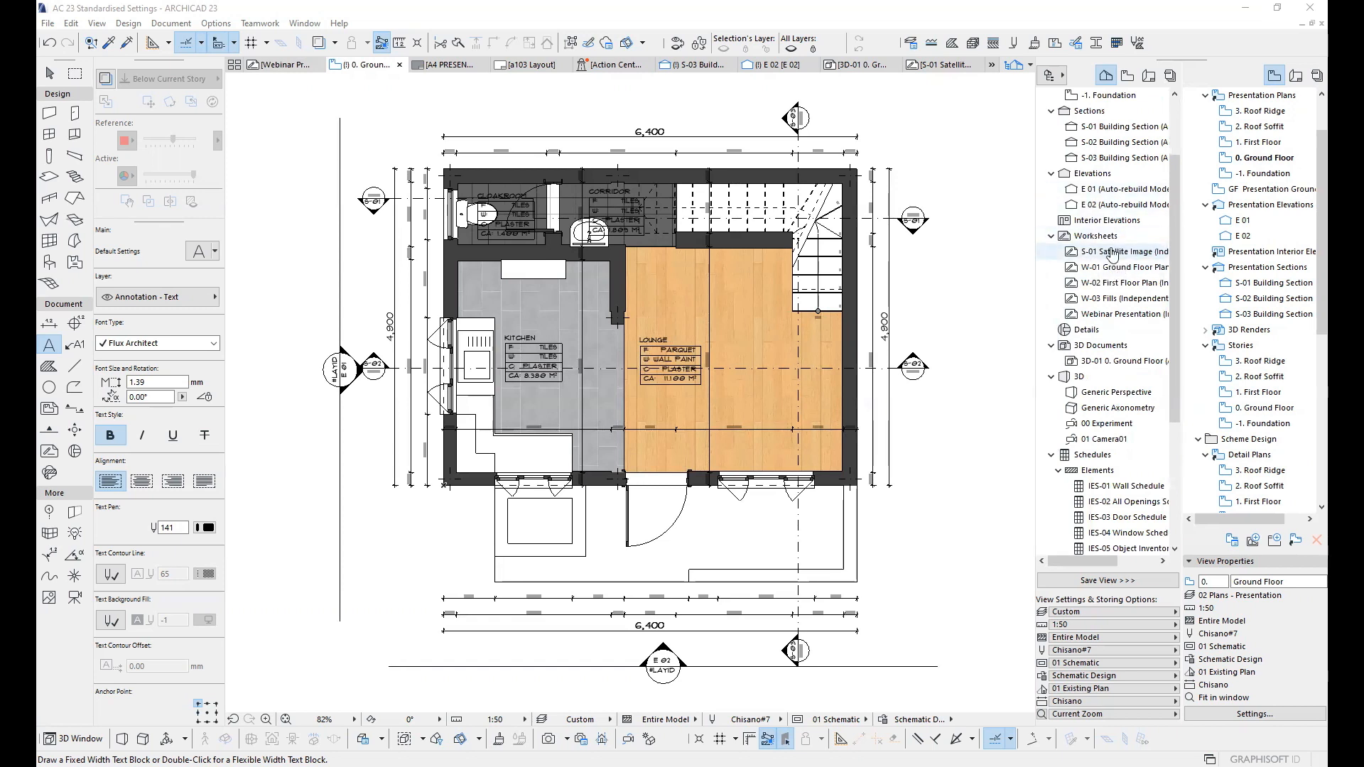
{"action": "scroll", "coordinate": [1106, 254], "scroll_direction": "up", "scroll_amount": 3}
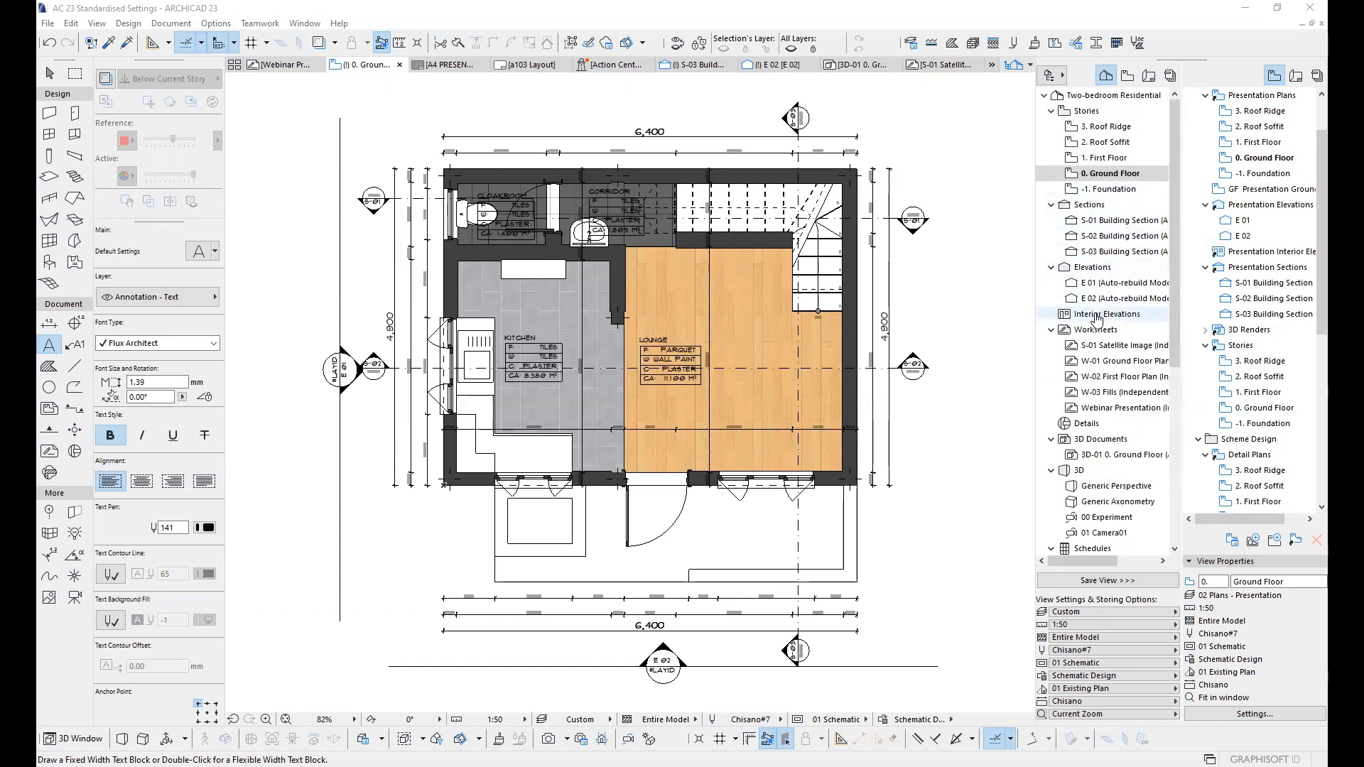
{"action": "scroll", "coordinate": [1113, 327], "scroll_direction": "down", "scroll_amount": 2}
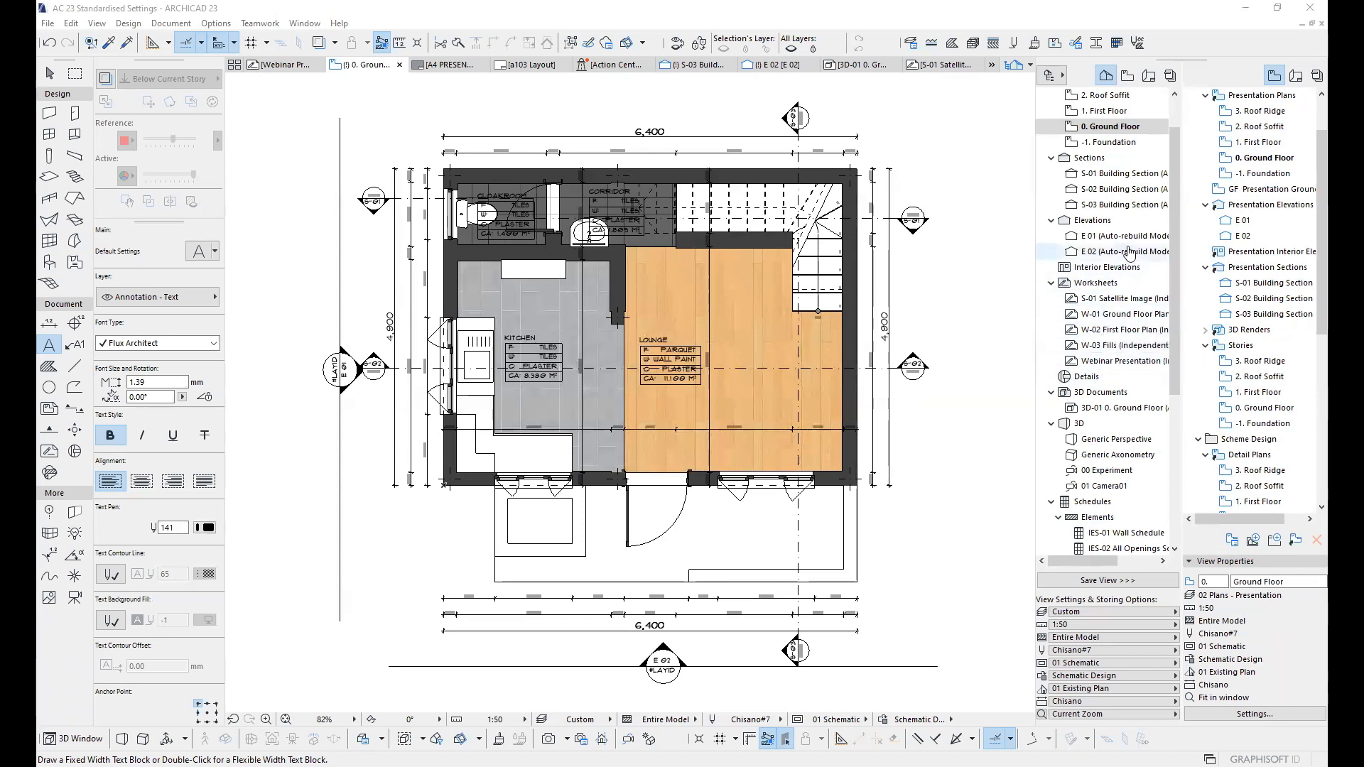
{"action": "scroll", "coordinate": [1110, 355], "scroll_direction": "down", "scroll_amount": 1}
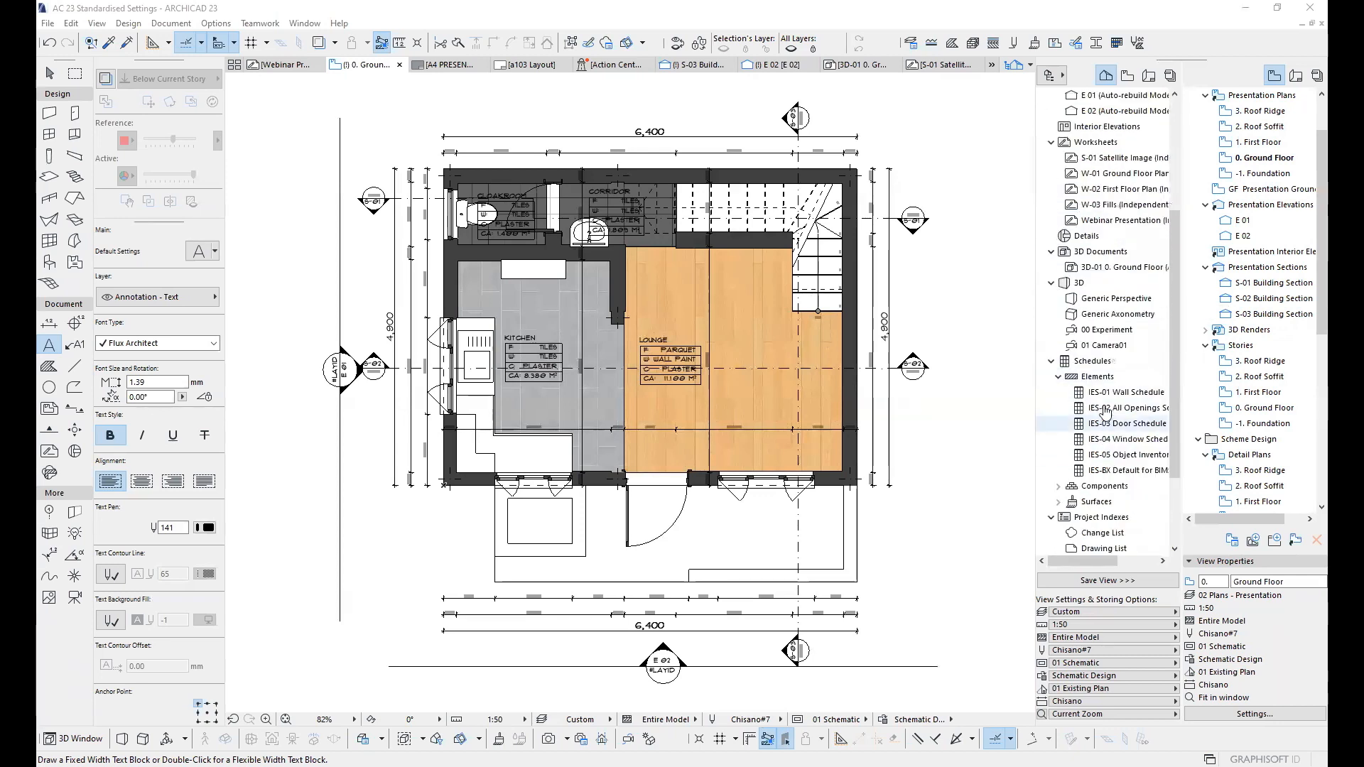
{"action": "scroll", "coordinate": [1103, 387], "scroll_direction": "up", "scroll_amount": 2}
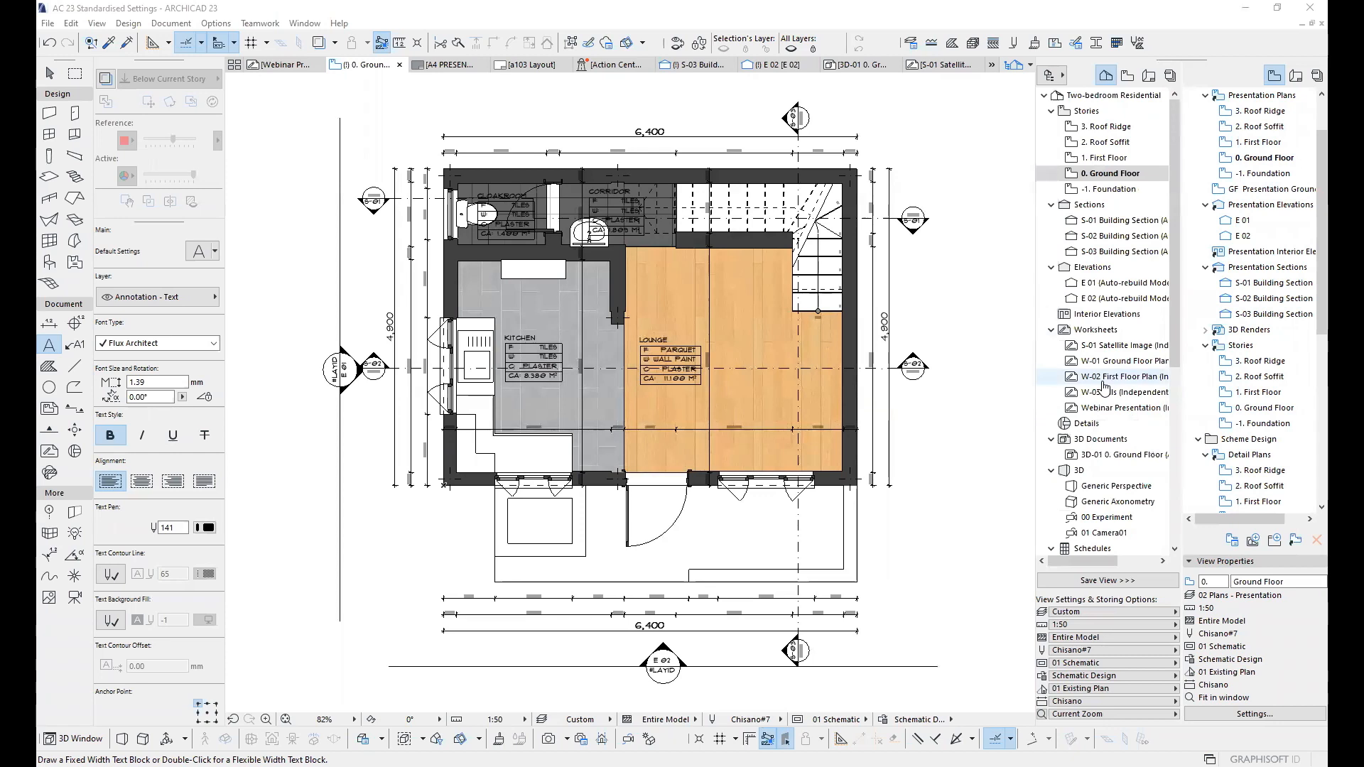
Step: Open the 0. Ground Floor detail plan from the Scheme Design folder of the view map
{"action": "left_click", "coordinate": [1126, 75]}
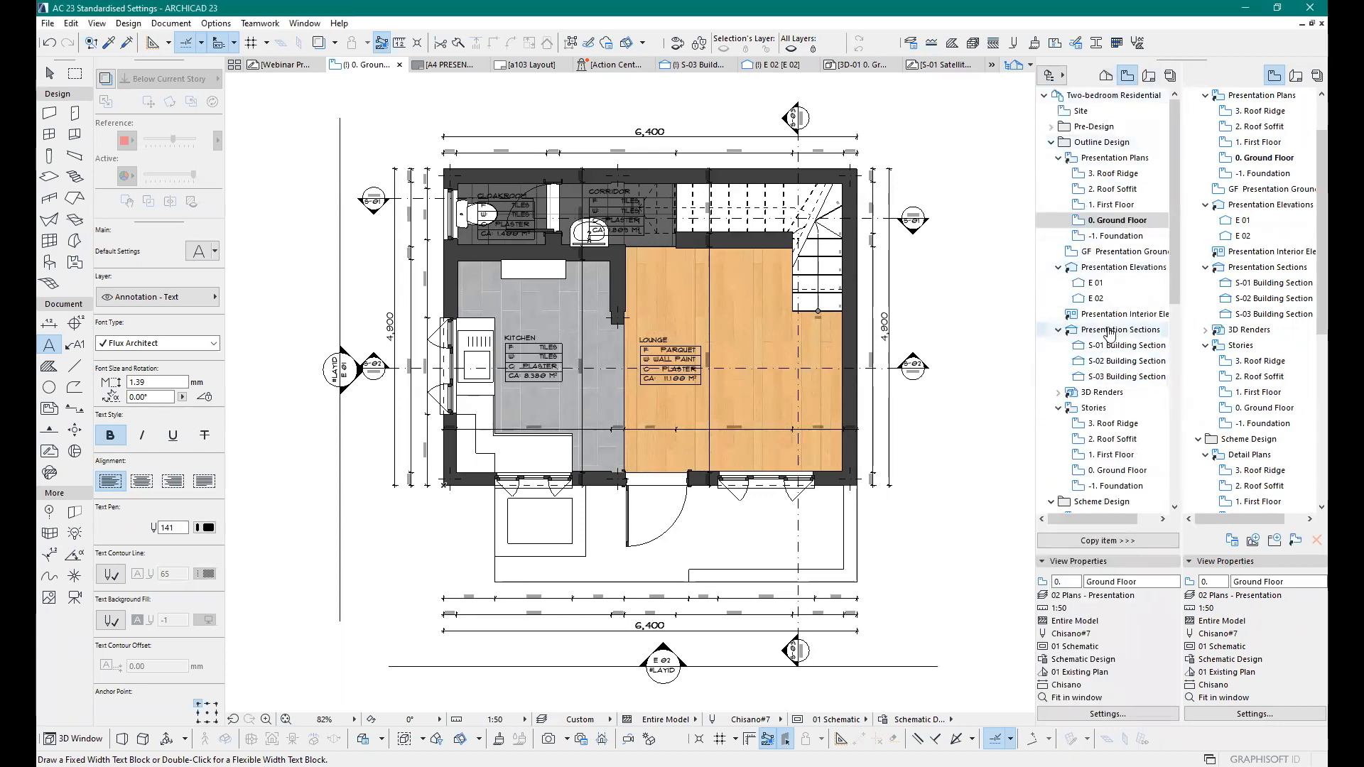
{"action": "scroll", "coordinate": [1110, 334], "scroll_direction": "down", "scroll_amount": 2}
{"action": "scroll", "coordinate": [1112, 426], "scroll_direction": "down", "scroll_amount": 2}
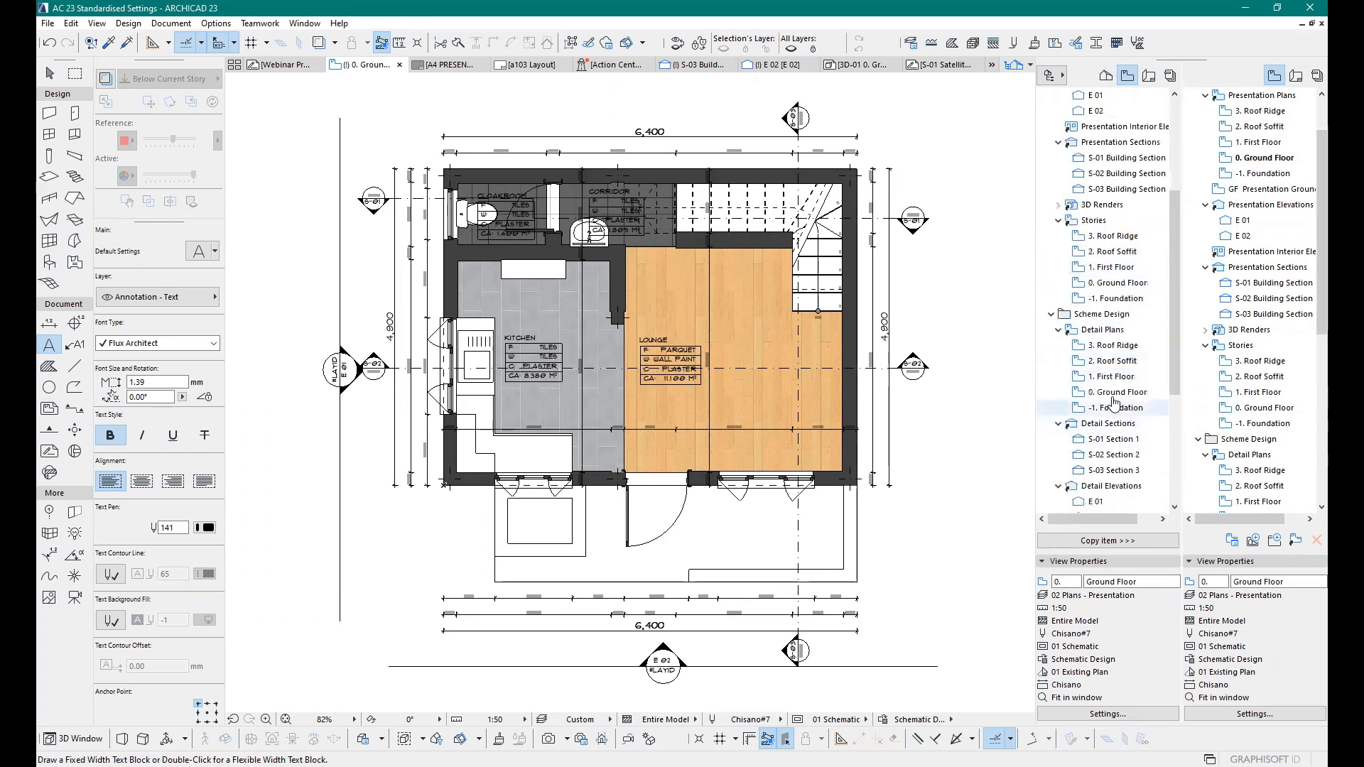
{"action": "left_click", "coordinate": [1116, 392]}
{"action": "double_click", "coordinate": [1117, 392]}
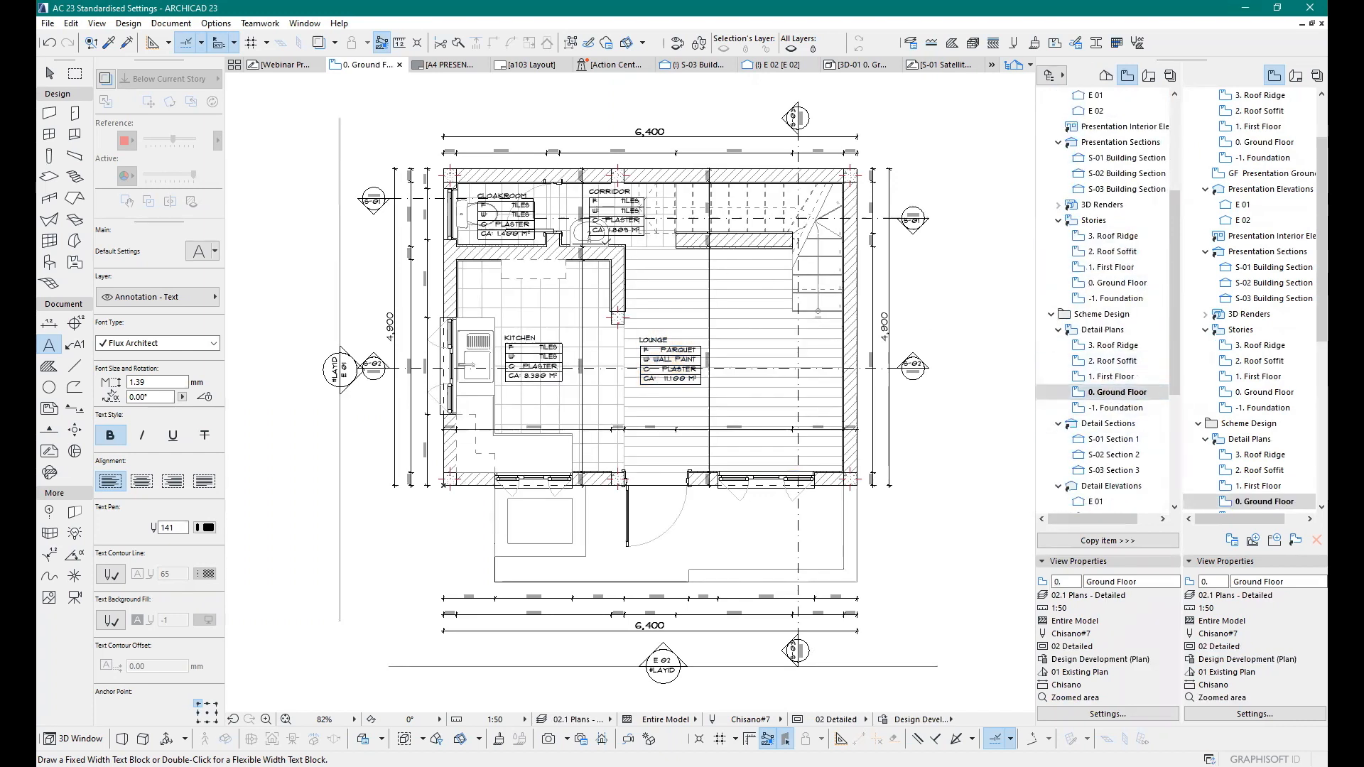
Step: Examine the walls, columns and finishes around the cloakroom, corridor and kitchen on the detailed ground floor plan
{"action": "scroll", "coordinate": [602, 176], "scroll_direction": "up", "scroll_amount": 2}
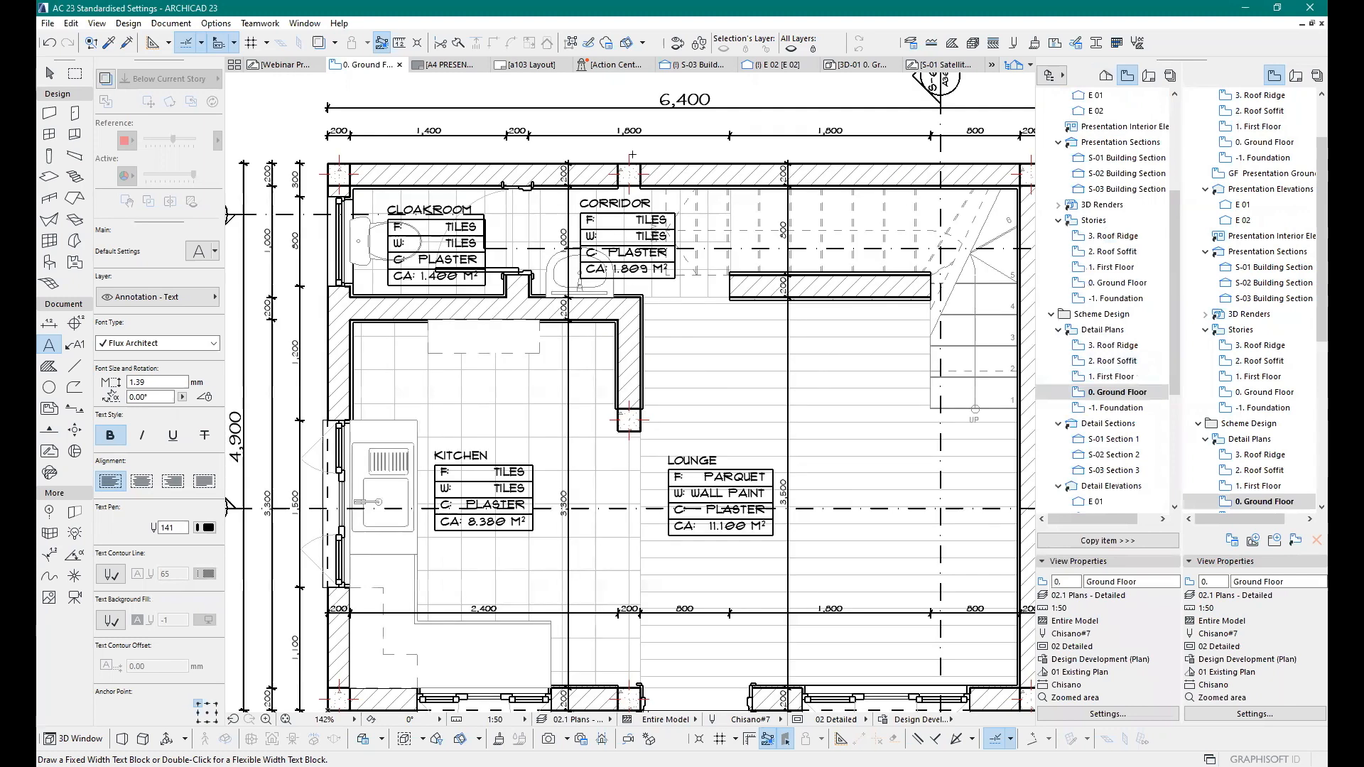
{"action": "scroll", "coordinate": [370, 277], "scroll_direction": "up", "scroll_amount": 1}
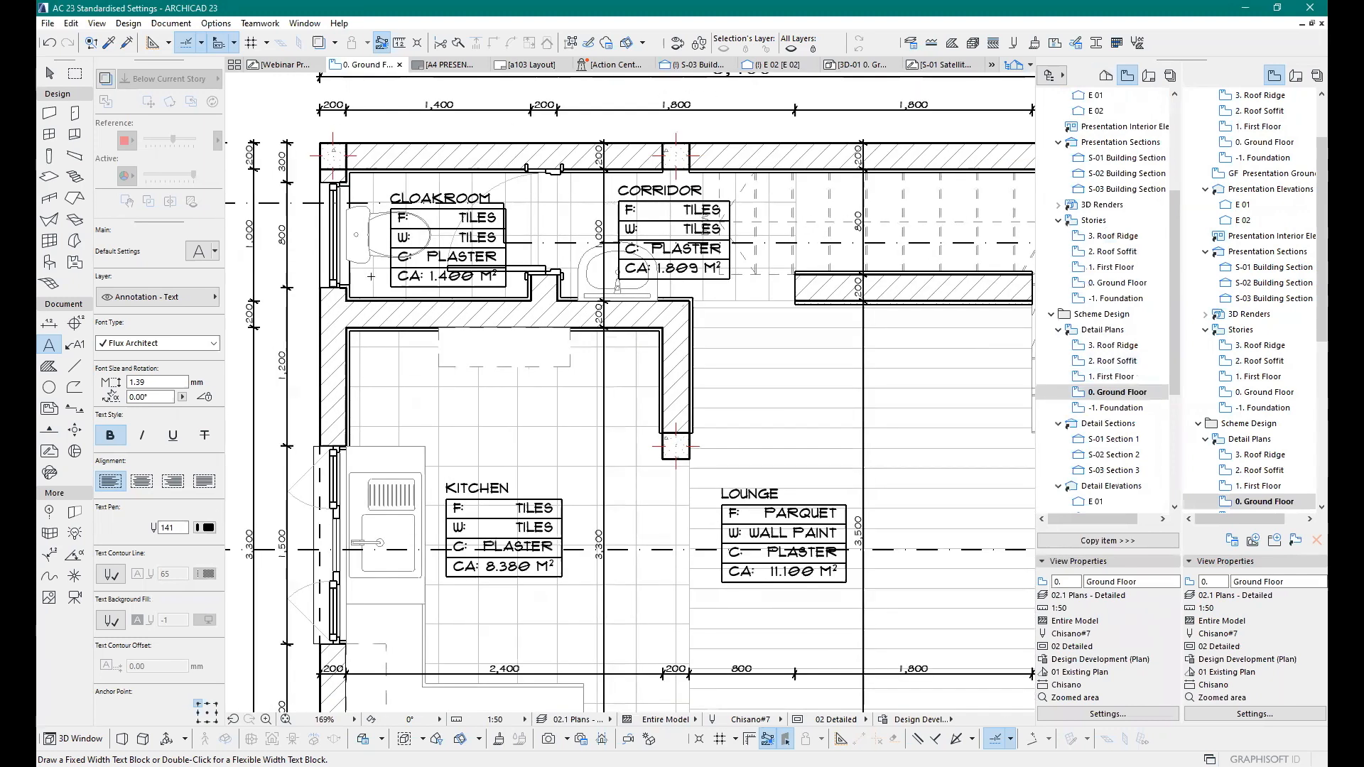
{"action": "scroll", "coordinate": [371, 276], "scroll_direction": "up", "scroll_amount": 1}
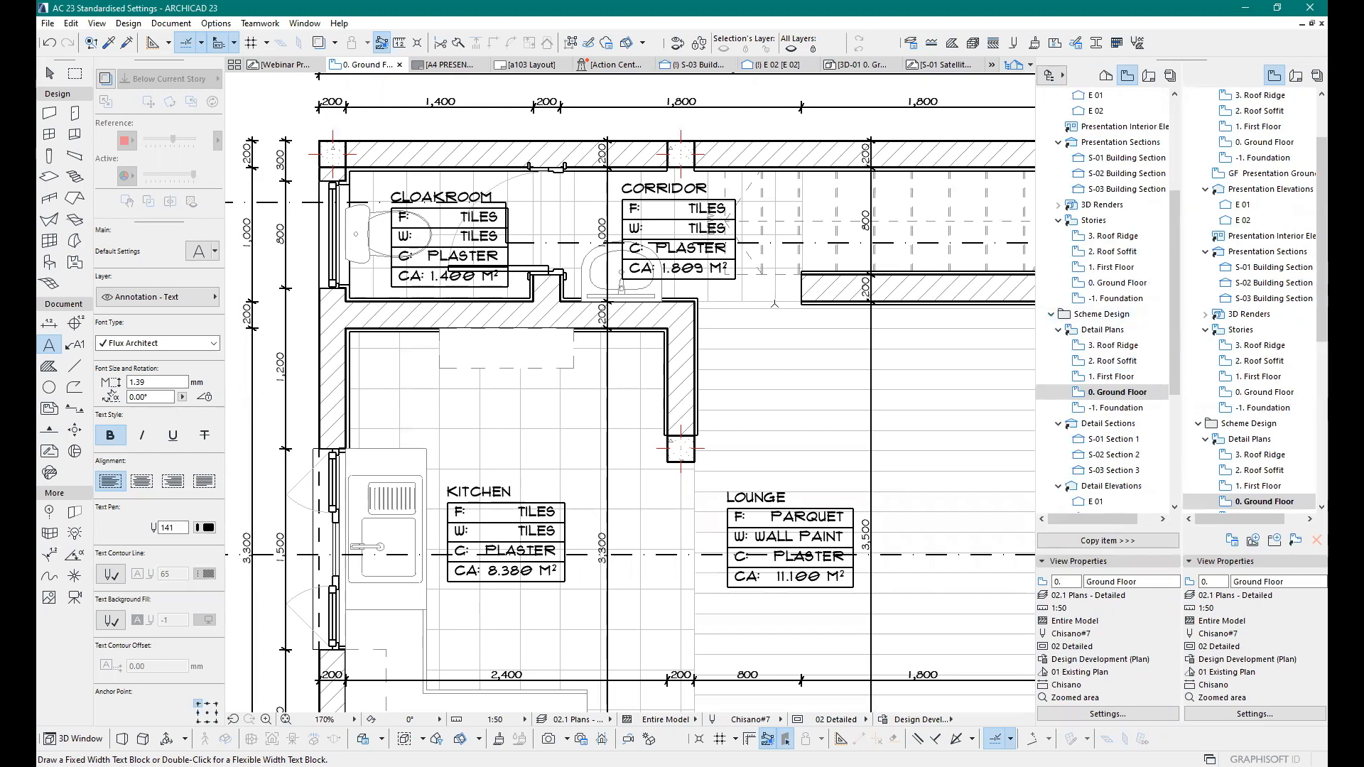
{"action": "scroll", "coordinate": [511, 202], "scroll_direction": "down", "scroll_amount": 2}
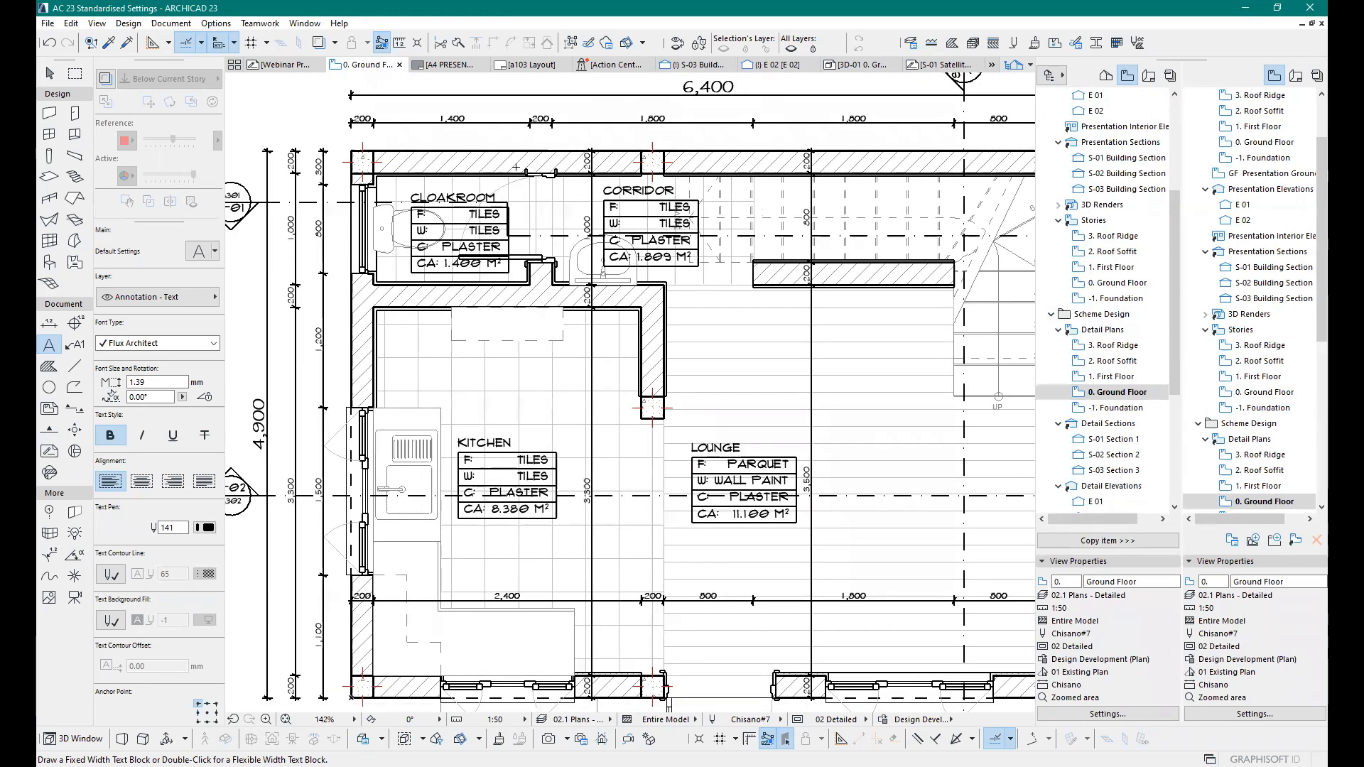
{"action": "scroll", "coordinate": [423, 302], "scroll_direction": "down", "scroll_amount": 2}
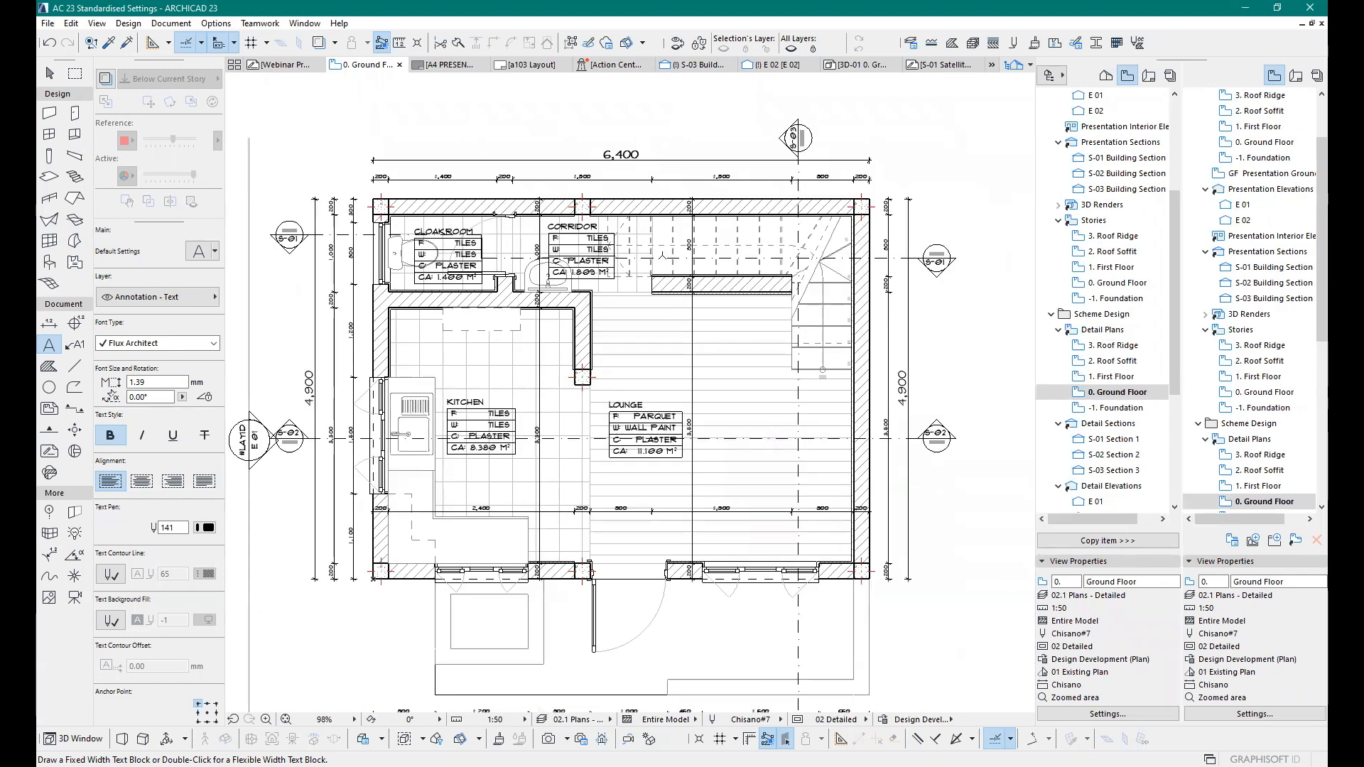
{"action": "scroll", "coordinate": [383, 252], "scroll_direction": "up", "scroll_amount": 1}
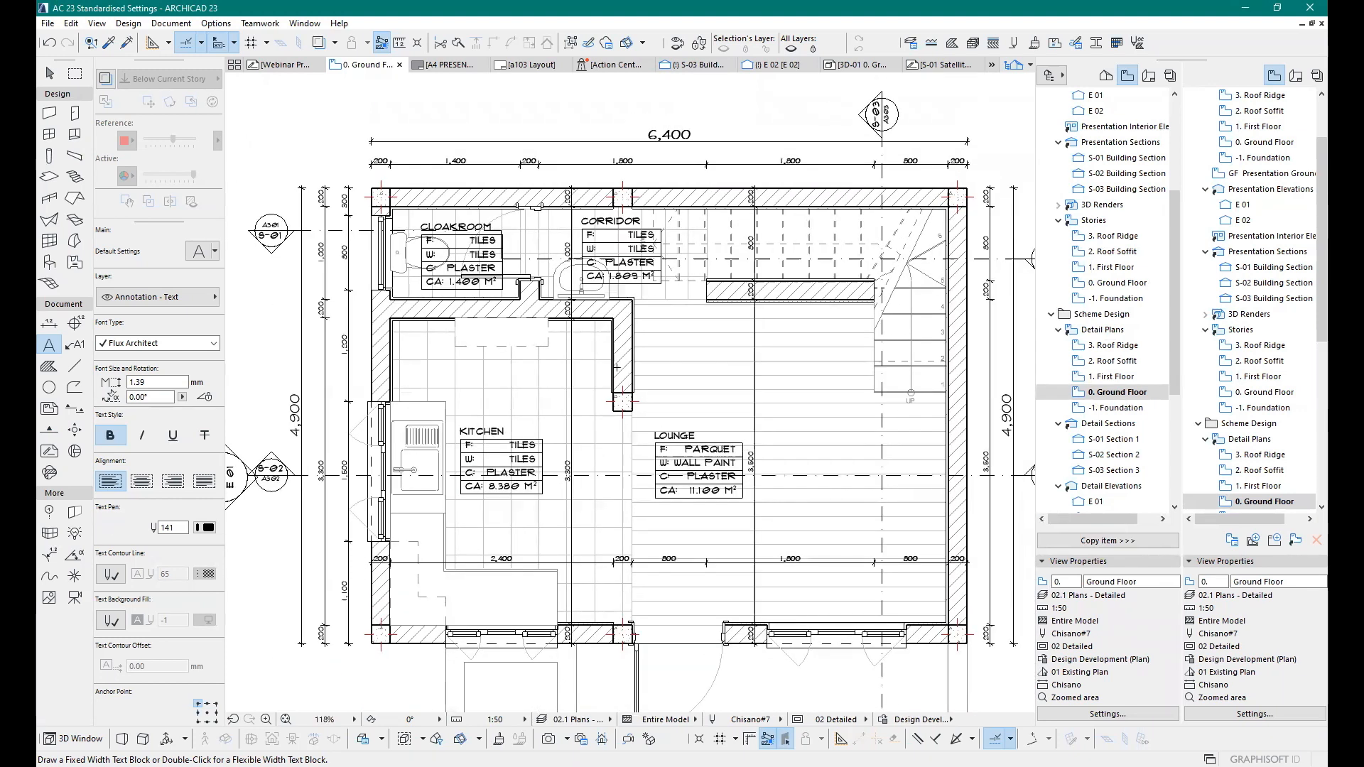
{"action": "scroll", "coordinate": [574, 201], "scroll_direction": "up", "scroll_amount": 2}
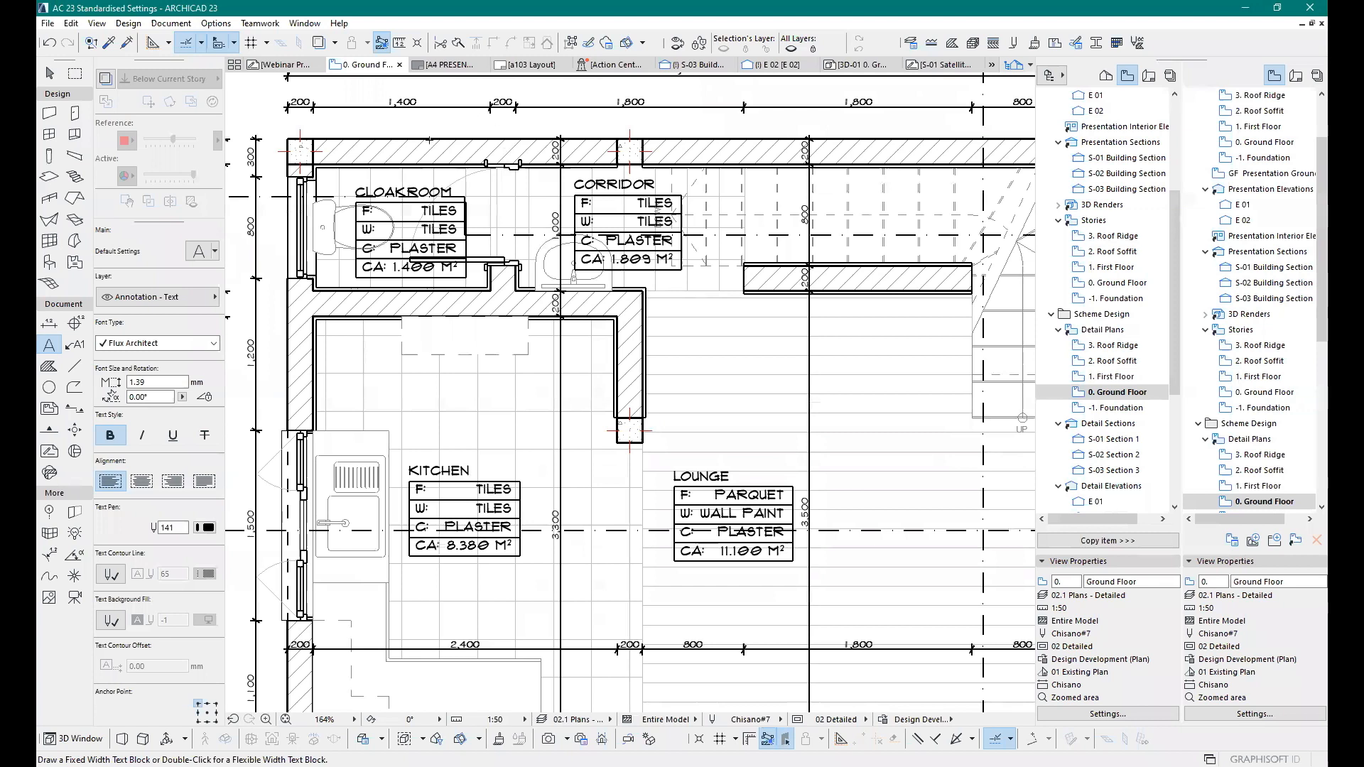
{"action": "scroll", "coordinate": [574, 202], "scroll_direction": "up", "scroll_amount": 3}
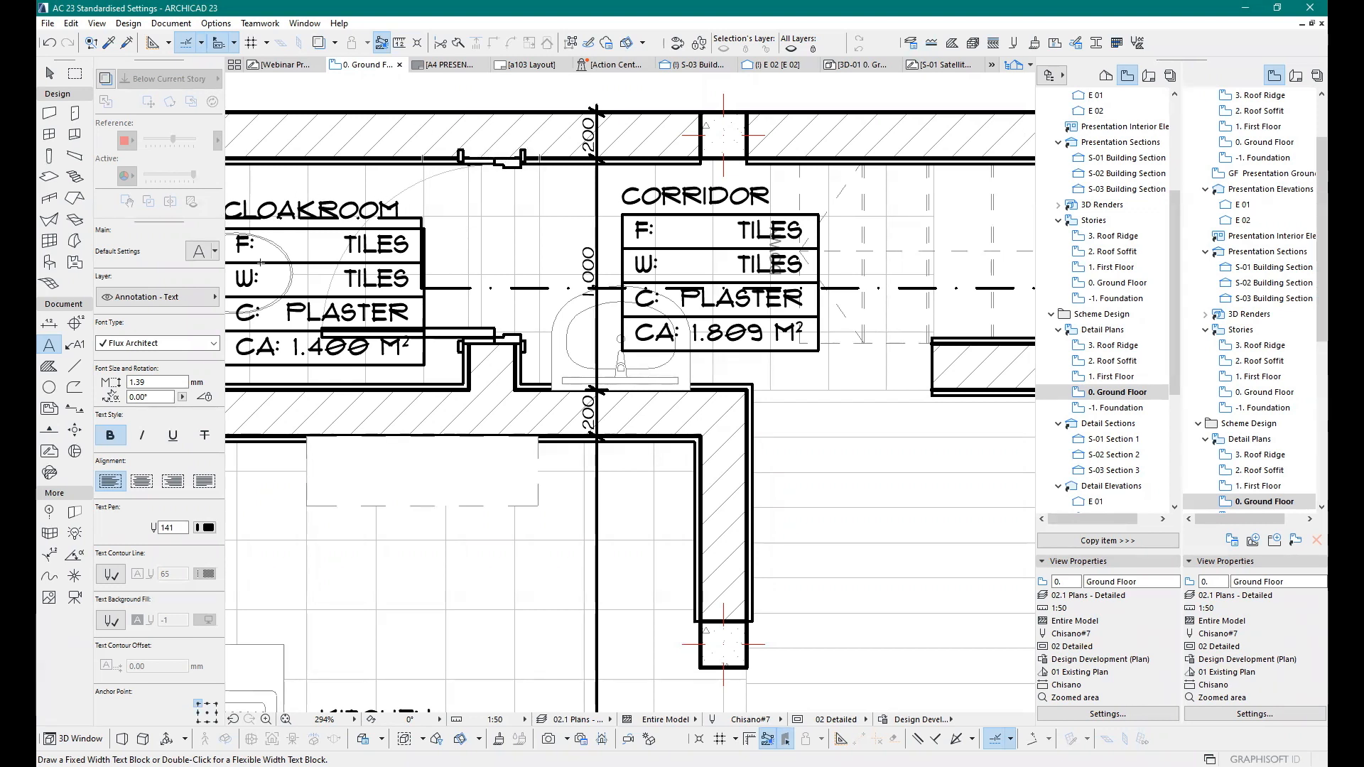
{"action": "scroll", "coordinate": [513, 208], "scroll_direction": "down", "scroll_amount": 3}
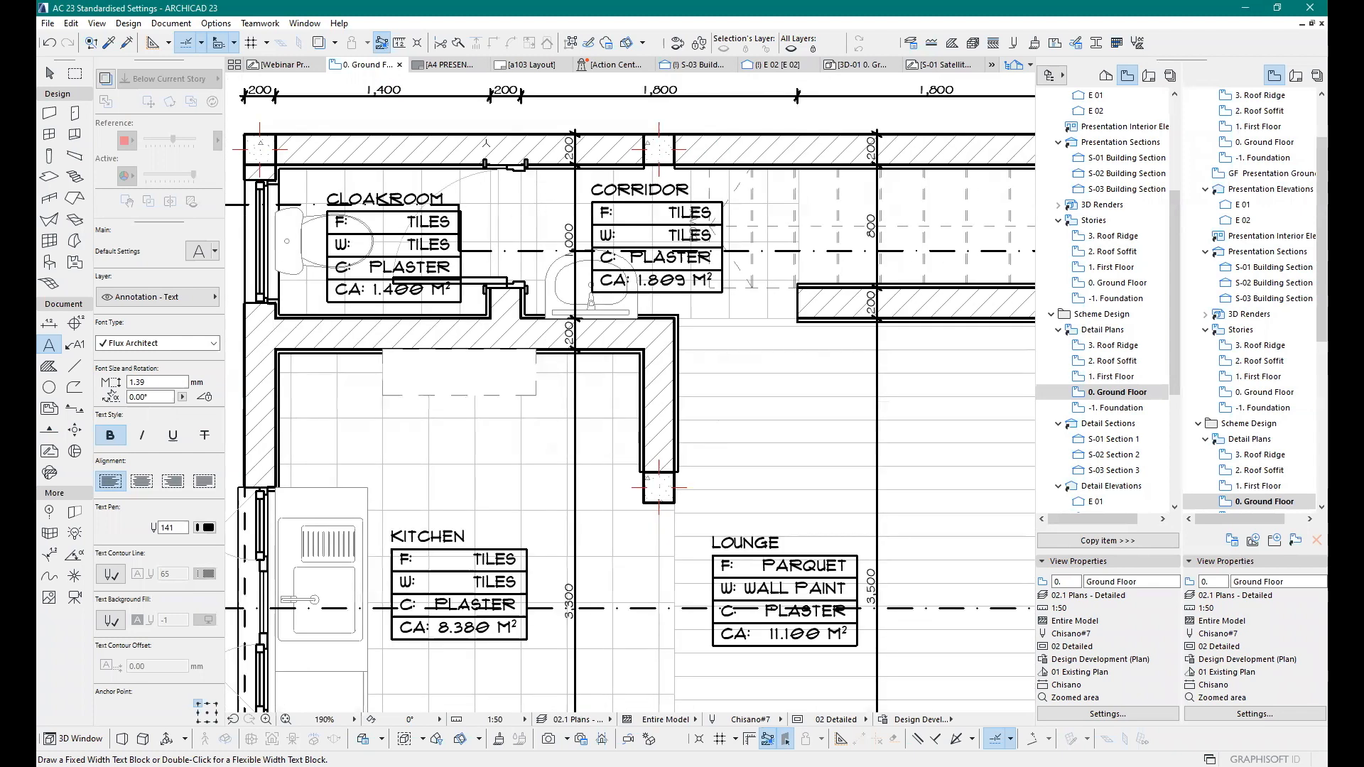
Step: Examine the wall and column junction beside the entrance door, including its hatching and plaster layer
{"action": "scroll", "coordinate": [486, 144], "scroll_direction": "down", "scroll_amount": 5}
{"action": "scroll", "coordinate": [459, 473], "scroll_direction": "up", "scroll_amount": 3}
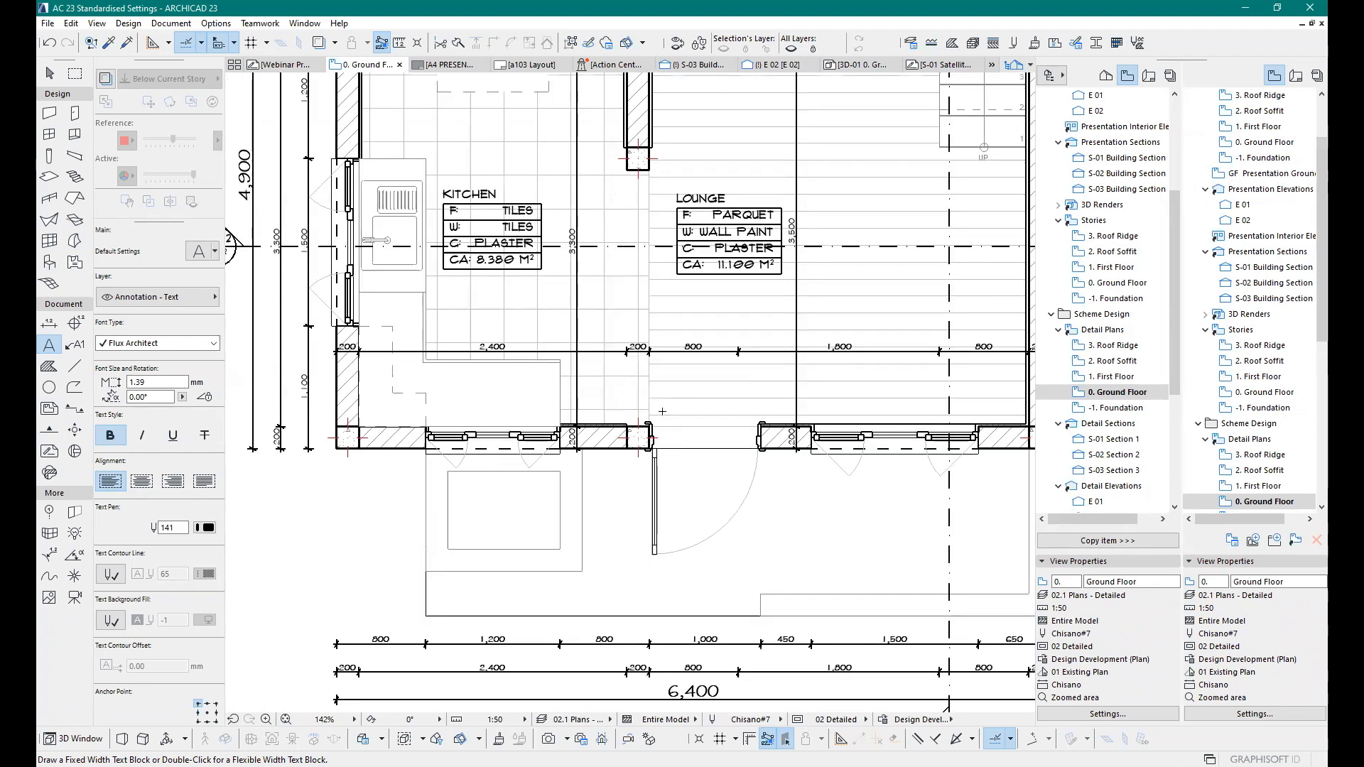
{"action": "scroll", "coordinate": [663, 412], "scroll_direction": "up", "scroll_amount": 5}
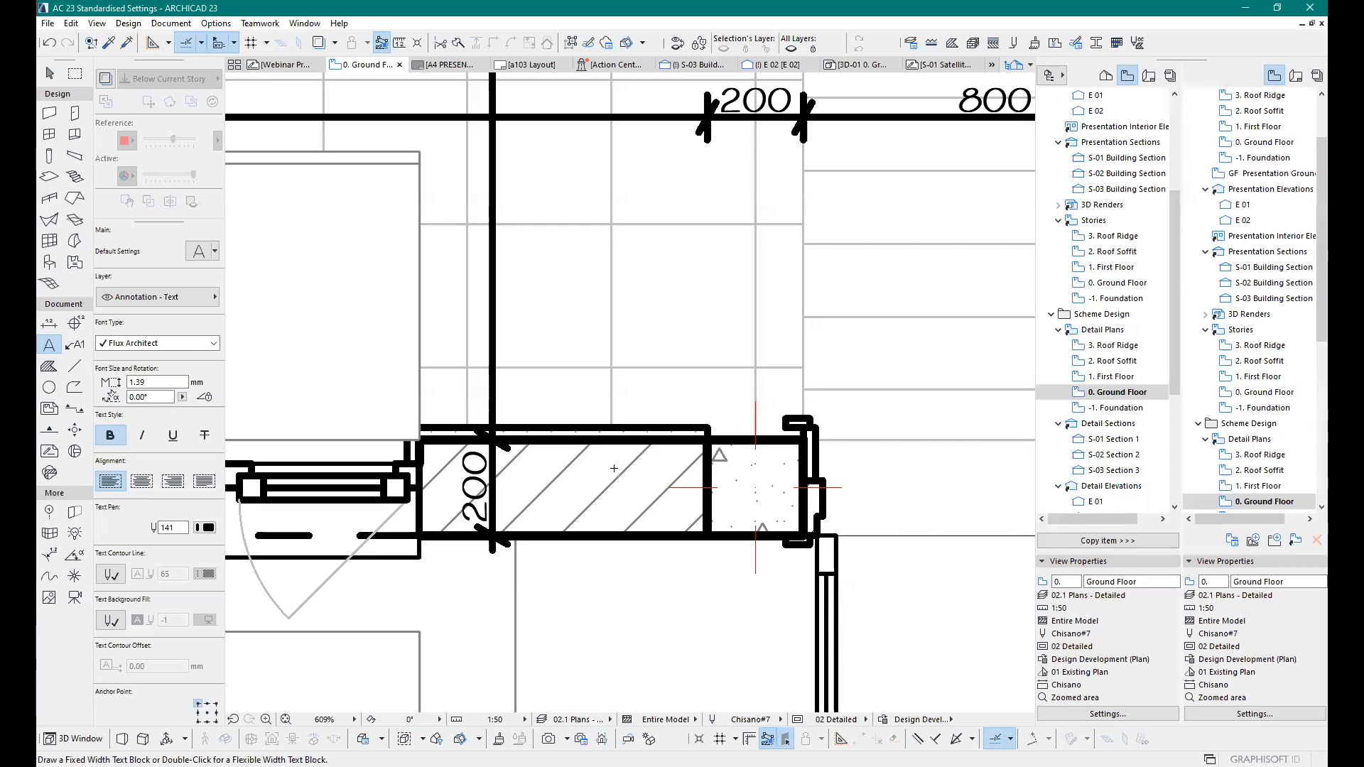
{"action": "scroll", "coordinate": [614, 468], "scroll_direction": "down", "scroll_amount": 2}
{"action": "scroll", "coordinate": [622, 469], "scroll_direction": "up", "scroll_amount": 3}
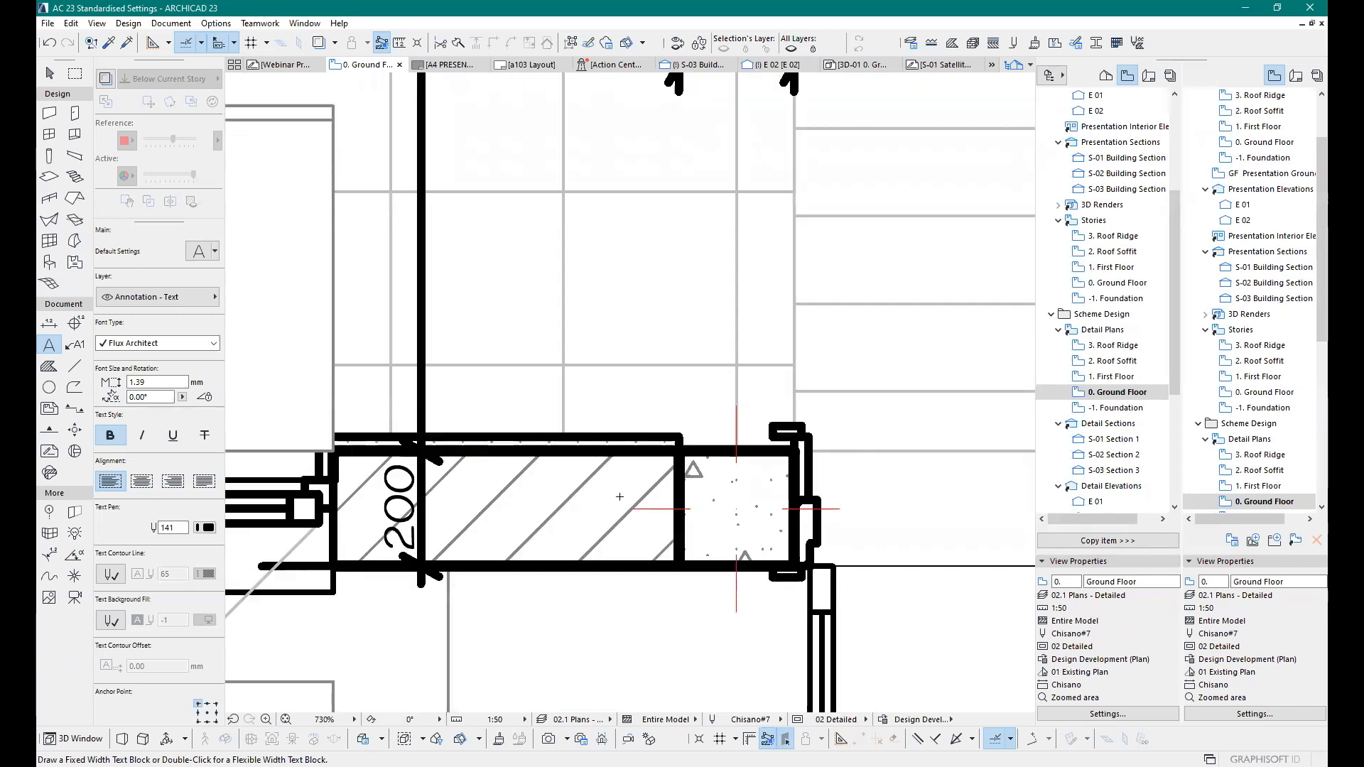
{"action": "scroll", "coordinate": [562, 546], "scroll_direction": "down", "scroll_amount": 2}
{"action": "scroll", "coordinate": [562, 546], "scroll_direction": "down", "scroll_amount": 3}
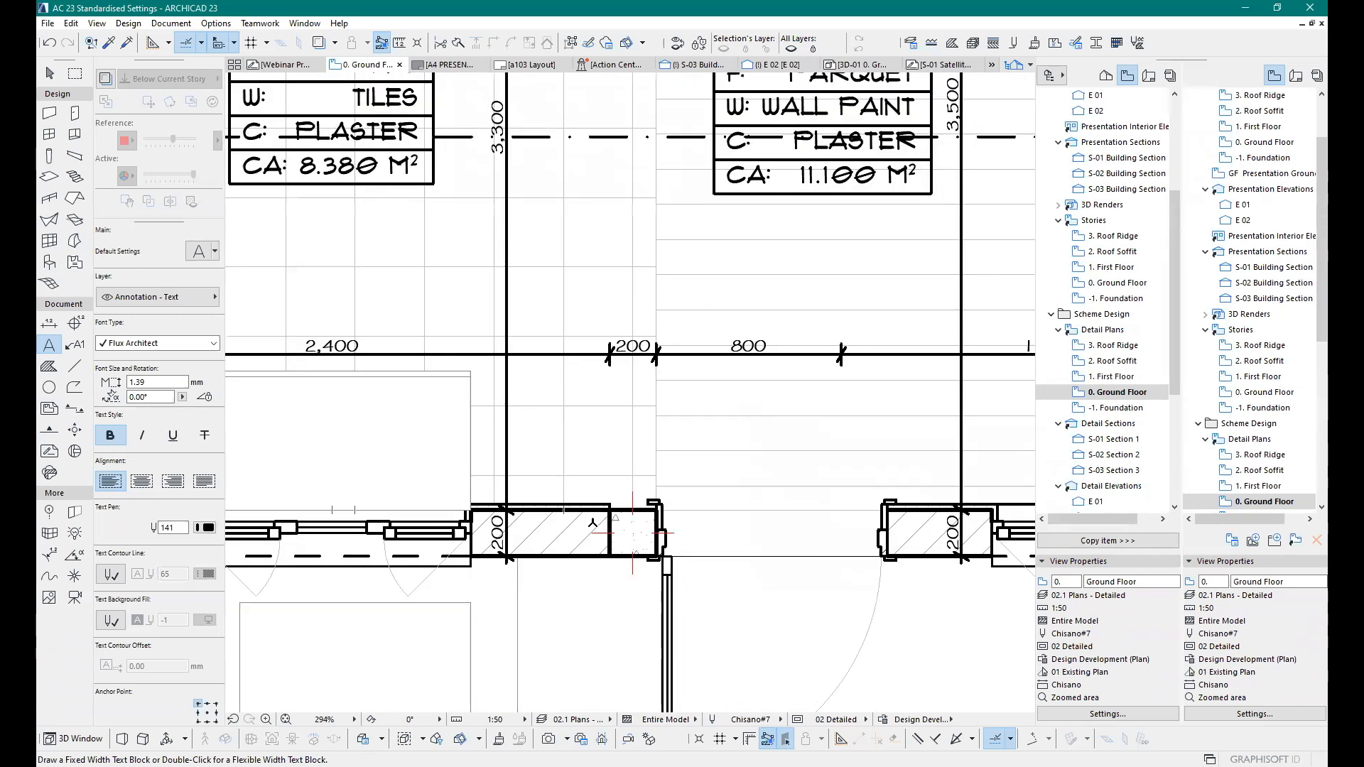
{"action": "scroll", "coordinate": [627, 510], "scroll_direction": "up", "scroll_amount": 3}
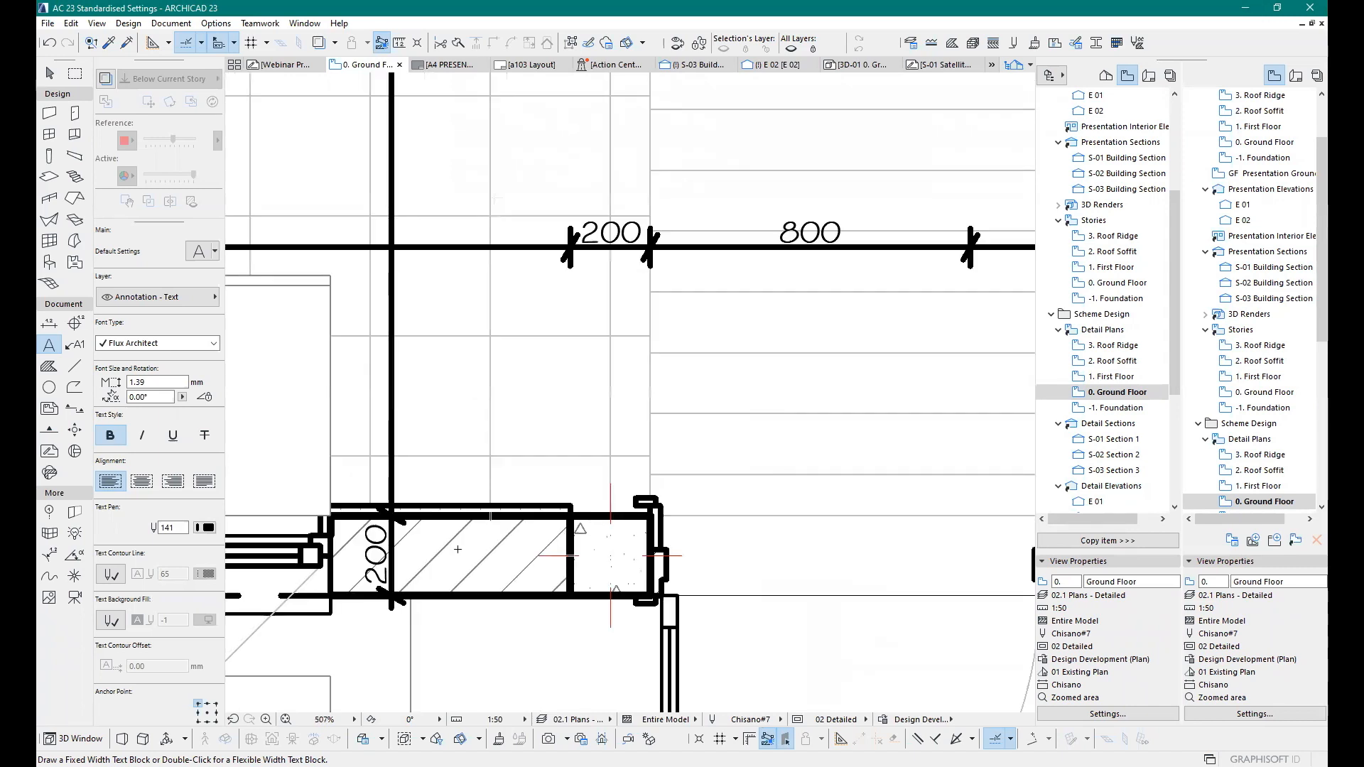
{"action": "scroll", "coordinate": [458, 554], "scroll_direction": "down", "scroll_amount": 2}
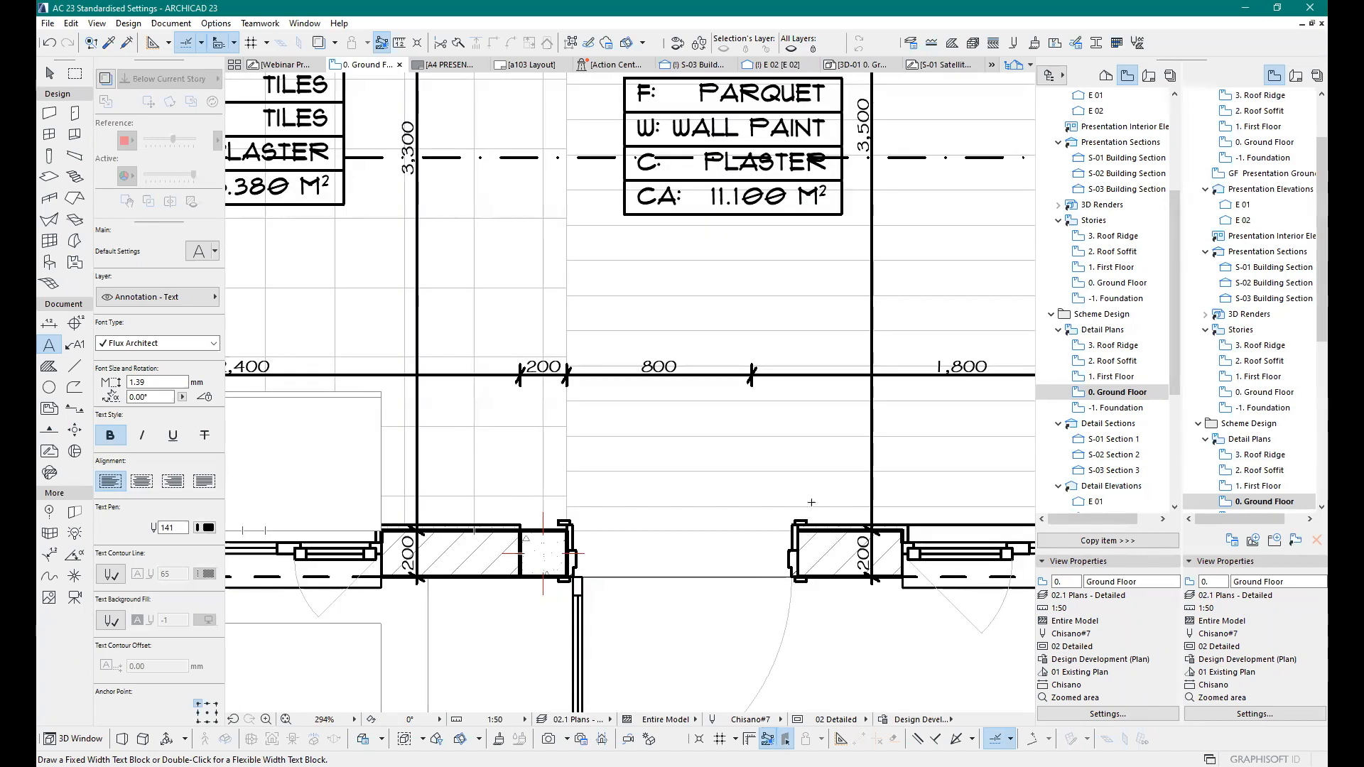
{"action": "scroll", "coordinate": [463, 464], "scroll_direction": "down", "scroll_amount": 1}
{"action": "scroll", "coordinate": [463, 465], "scroll_direction": "down", "scroll_amount": 2}
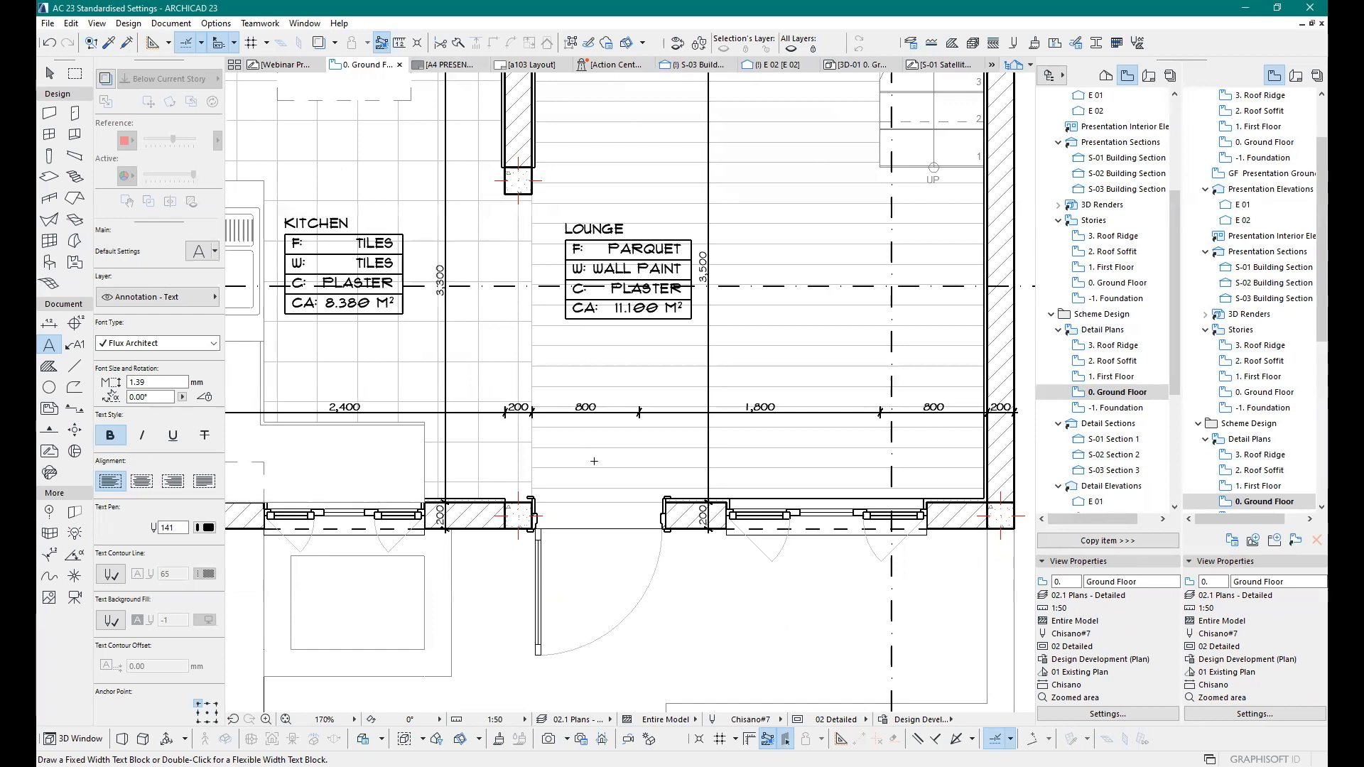
{"action": "scroll", "coordinate": [543, 612], "scroll_direction": "down", "scroll_amount": 1}
{"action": "scroll", "coordinate": [542, 612], "scroll_direction": "down", "scroll_amount": 1}
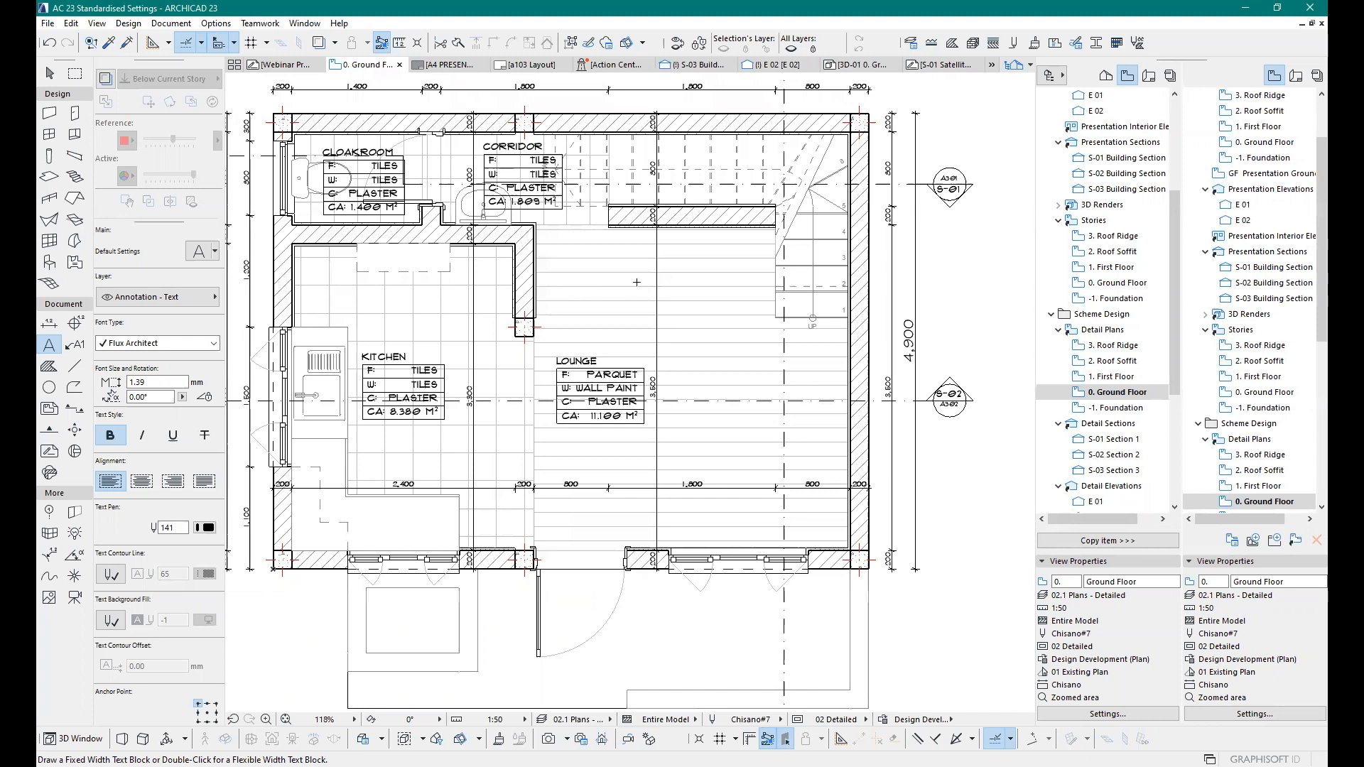
Step: Open the S-01 Section 1 detail section and examine its floor slabs, beams, staircase and exterior wall
{"action": "double_click", "coordinate": [1113, 440]}
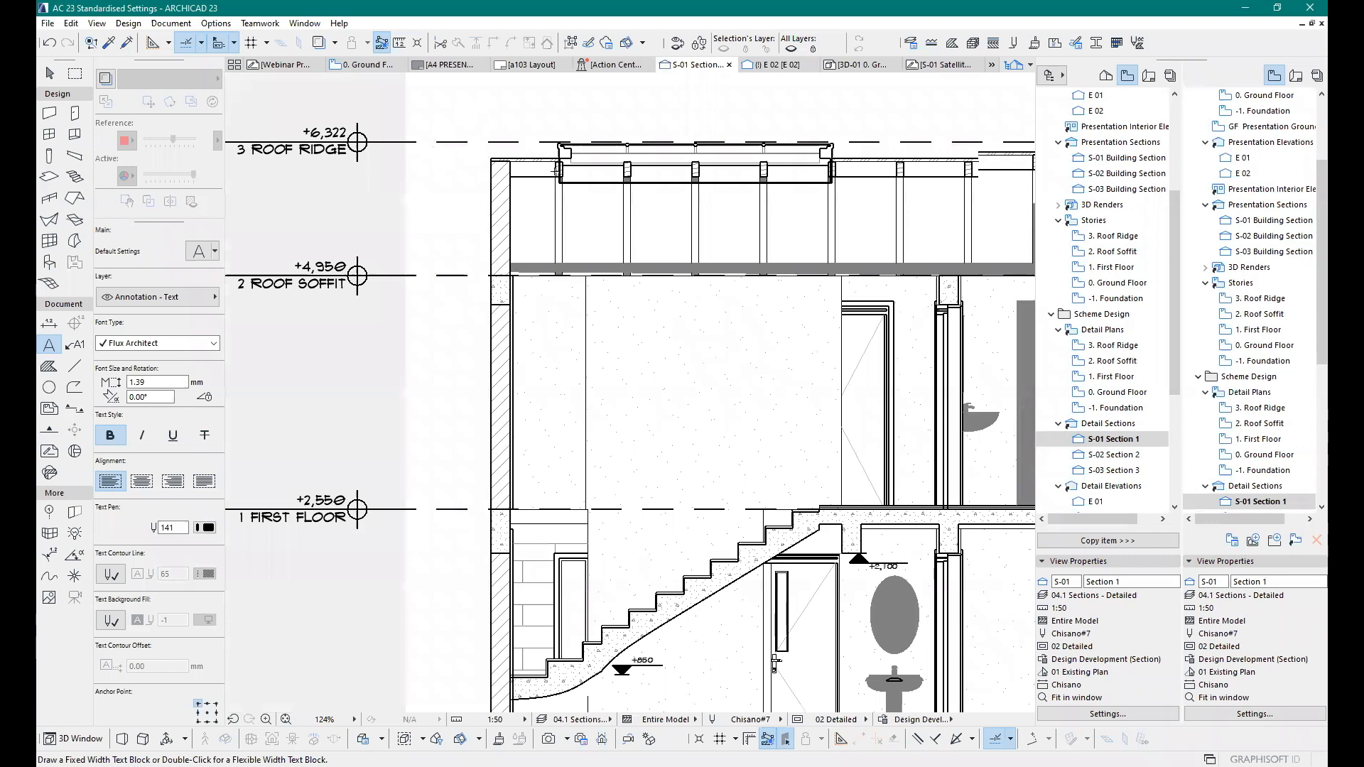
{"action": "scroll", "coordinate": [556, 171], "scroll_direction": "down", "scroll_amount": 3}
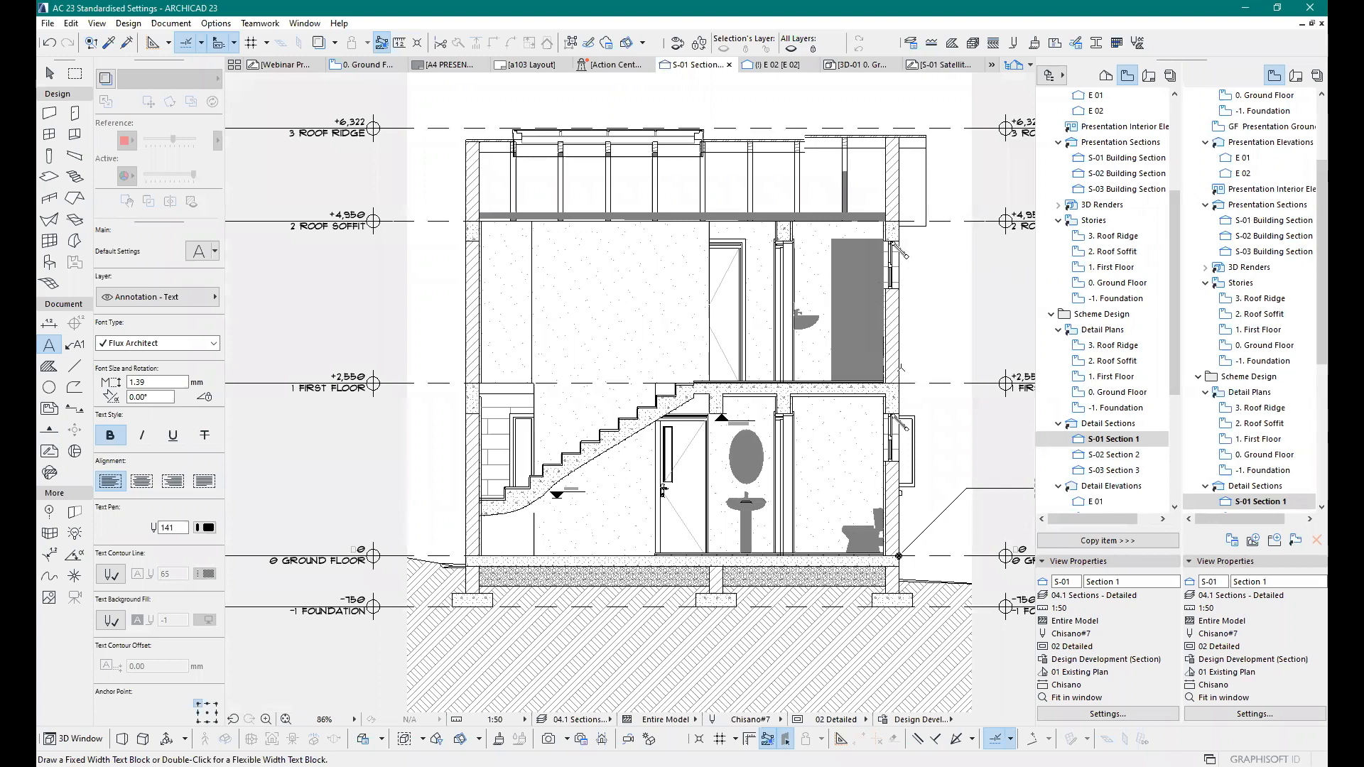
{"action": "scroll", "coordinate": [897, 421], "scroll_direction": "up", "scroll_amount": 8}
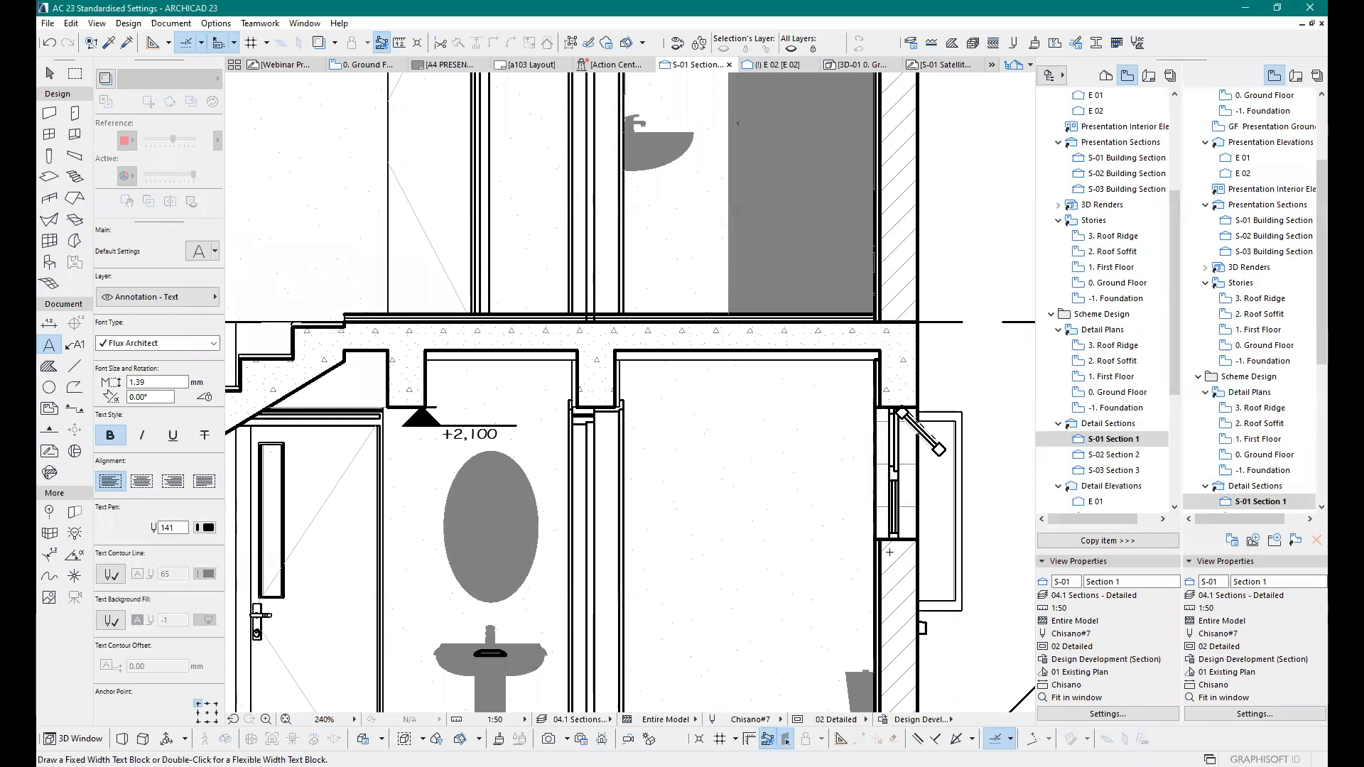
{"action": "scroll", "coordinate": [889, 552], "scroll_direction": "down", "scroll_amount": 3}
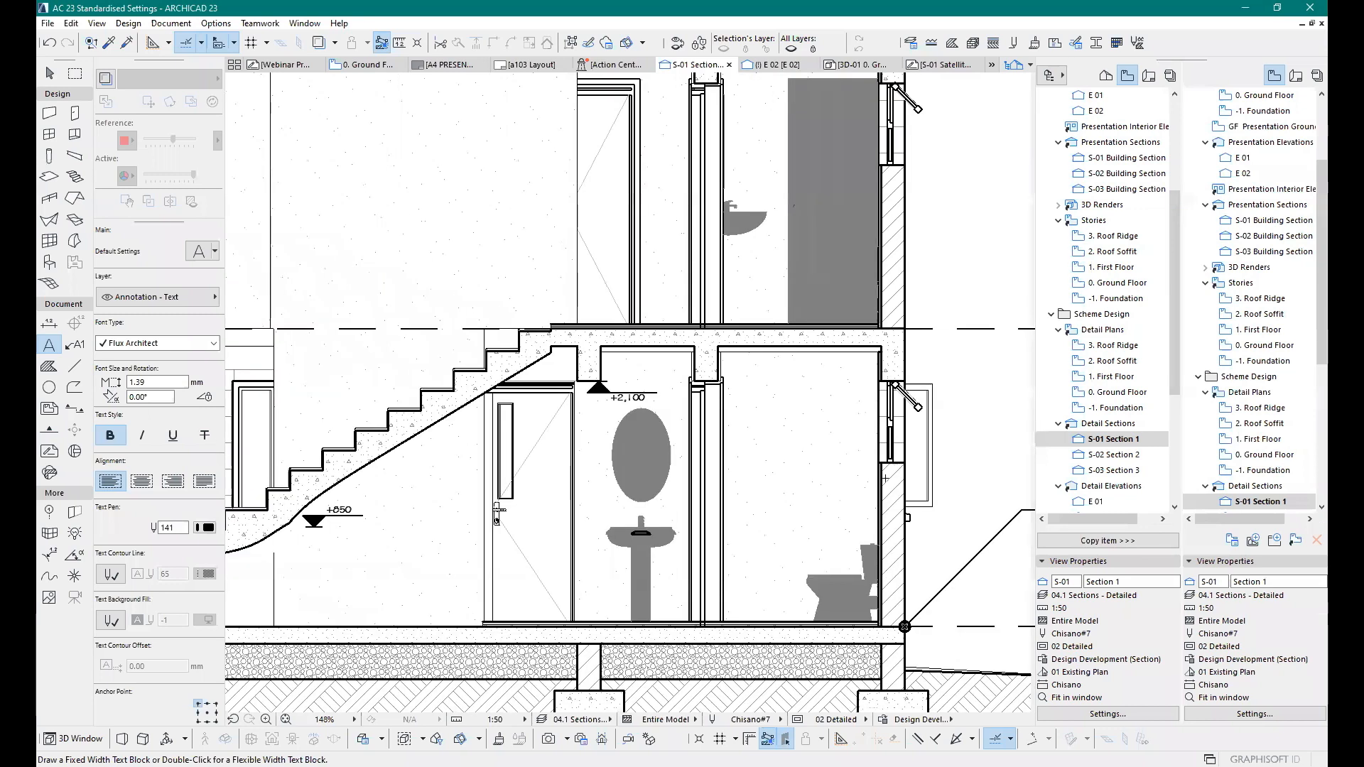
{"action": "scroll", "coordinate": [902, 597], "scroll_direction": "up", "scroll_amount": 1}
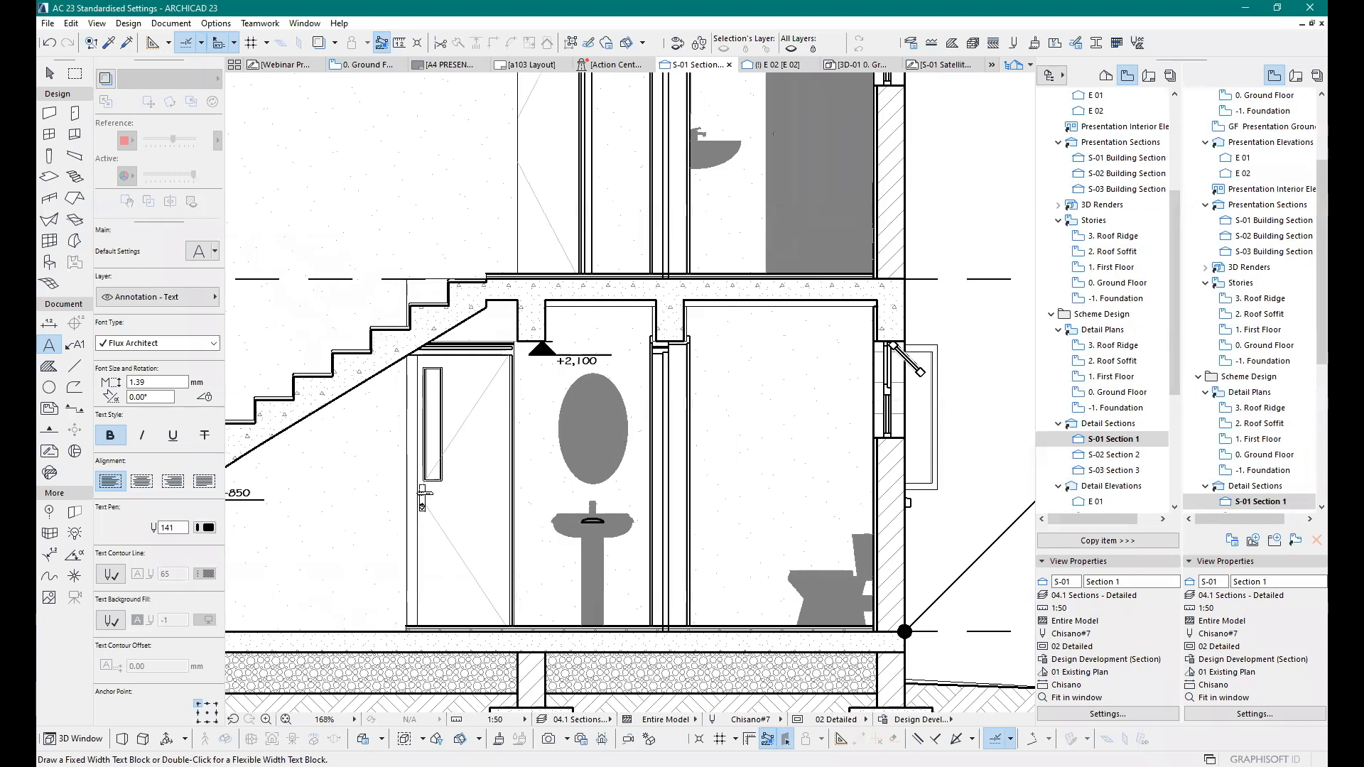
{"action": "scroll", "coordinate": [867, 535], "scroll_direction": "down", "scroll_amount": 1}
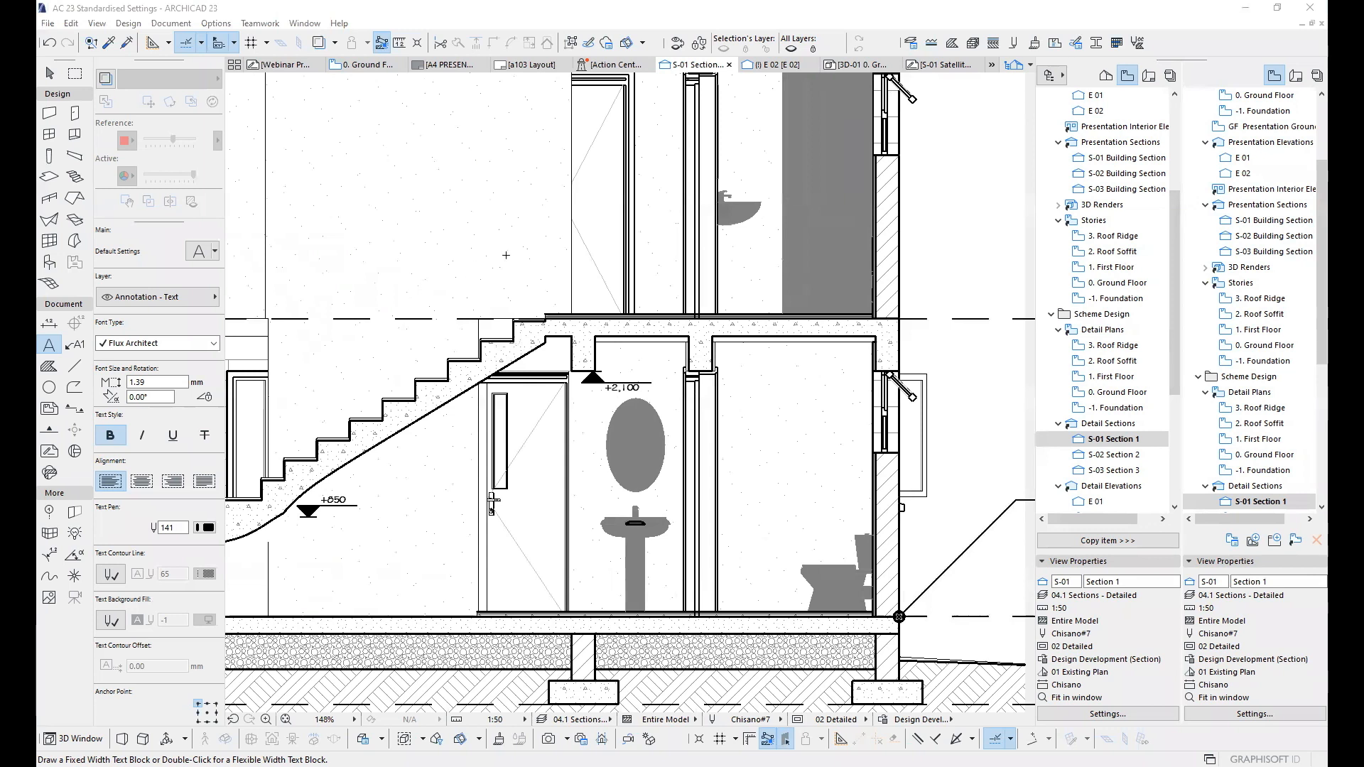
{"action": "left_click", "coordinate": [974, 47]}
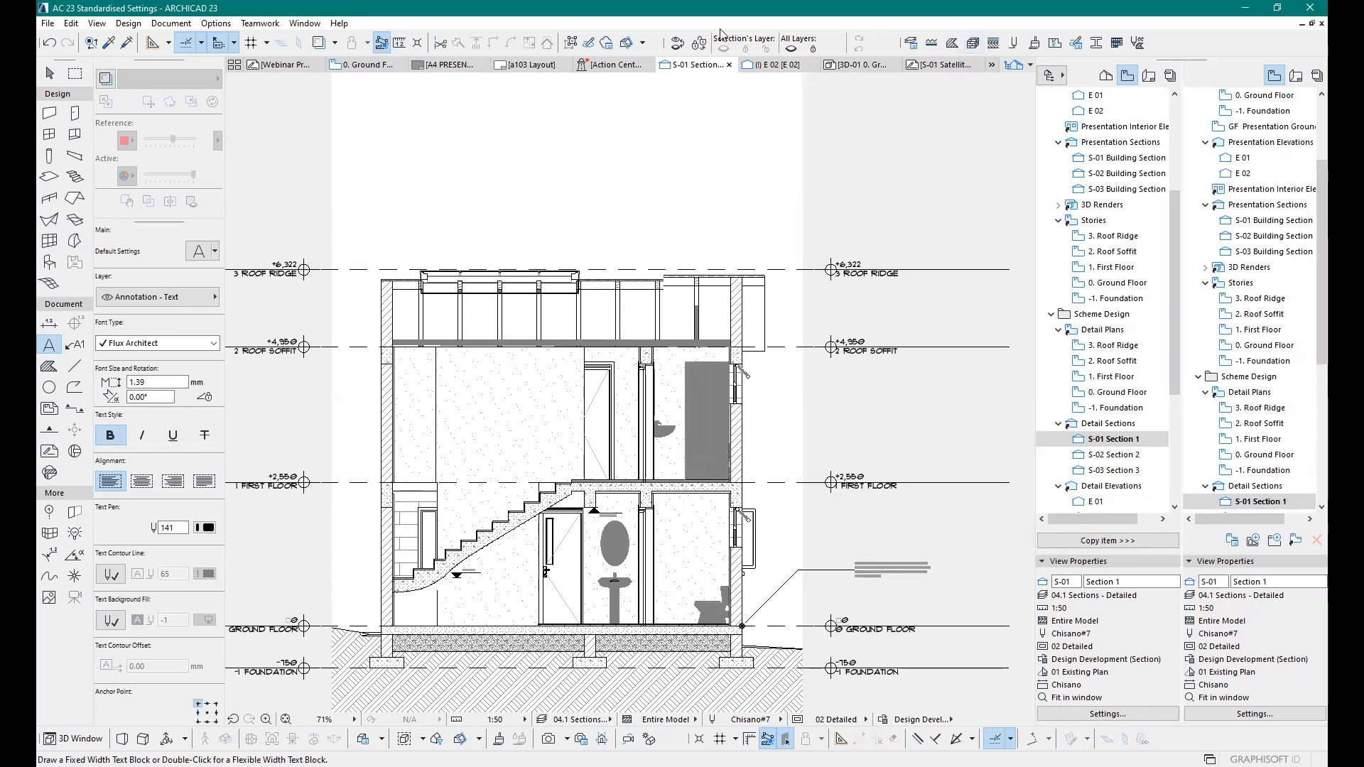
Step: Open the Composites settings and browse the list of existing composite structures
{"action": "left_click", "coordinate": [223, 26]}
{"action": "mouse_move", "coordinate": [260, 44]}
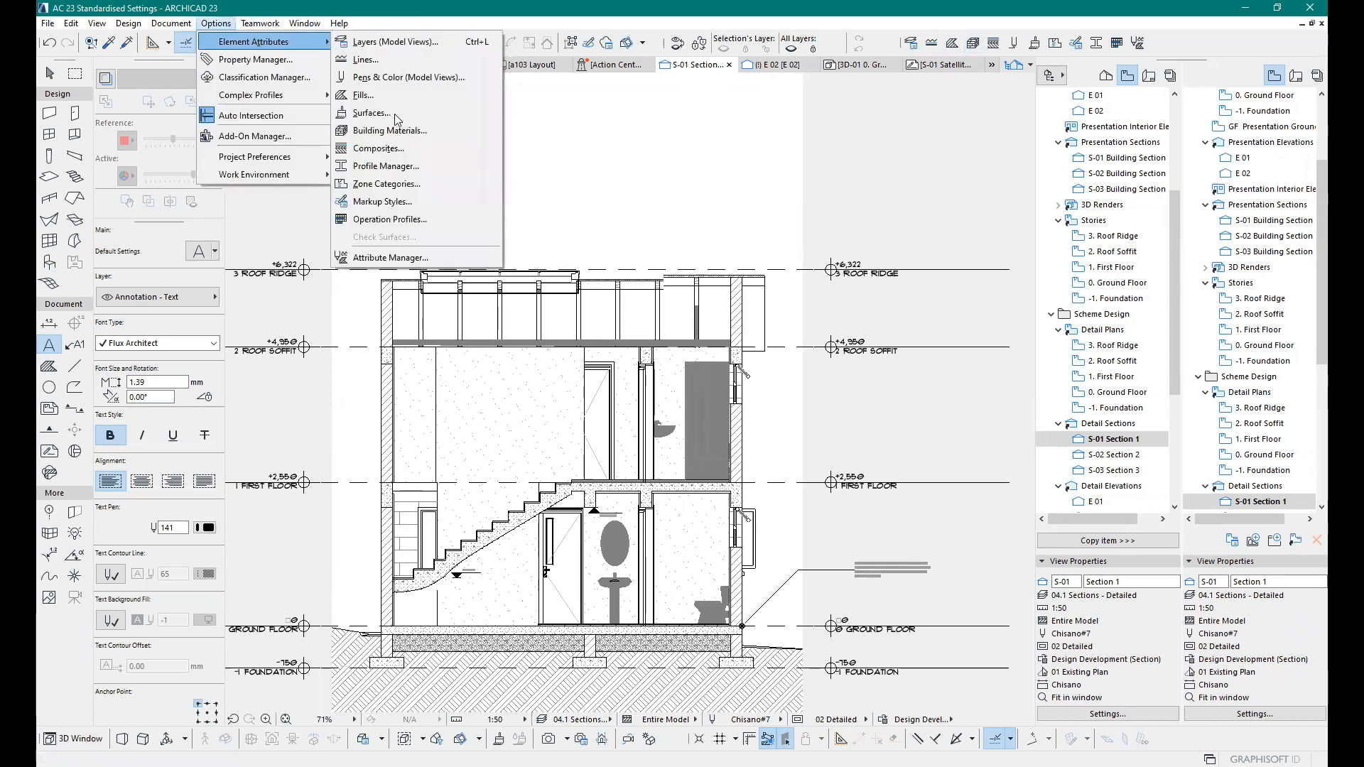
{"action": "left_click", "coordinate": [377, 148]}
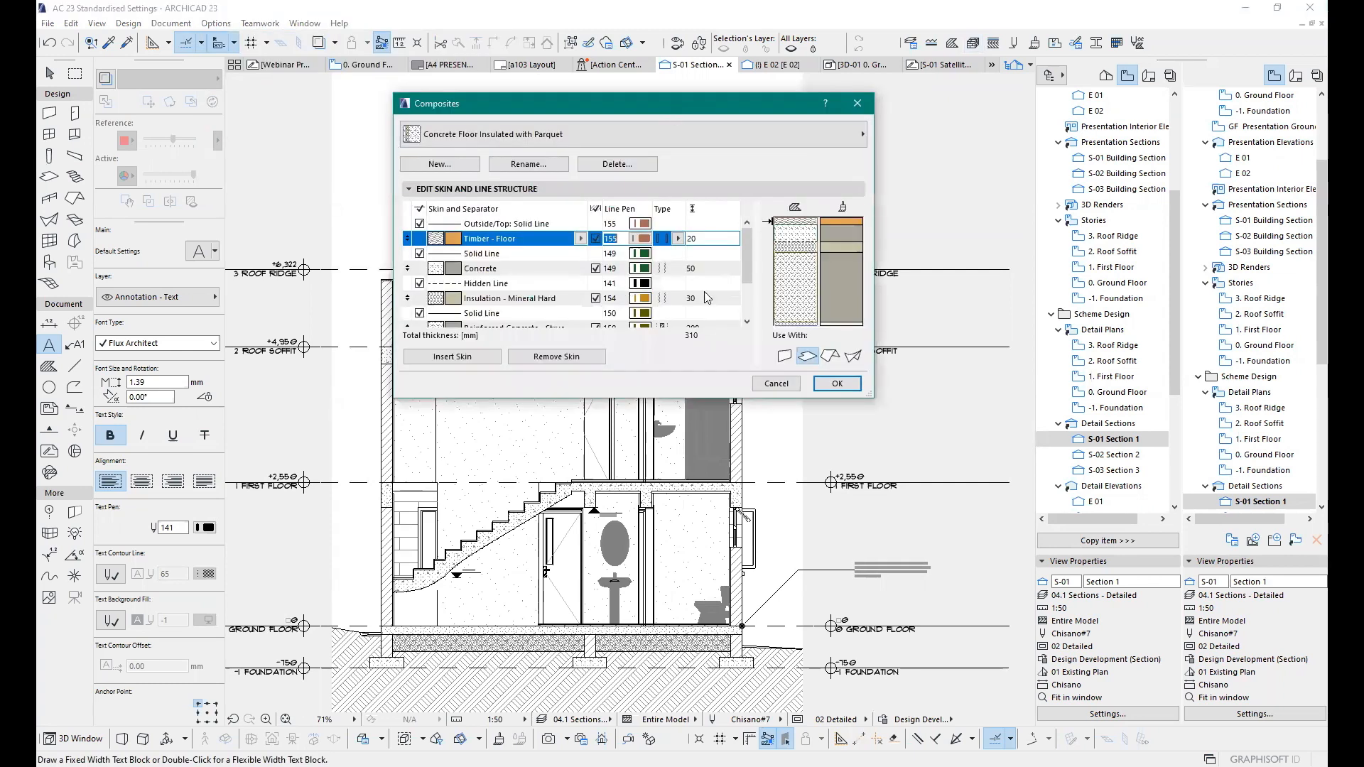
{"action": "left_click", "coordinate": [770, 286]}
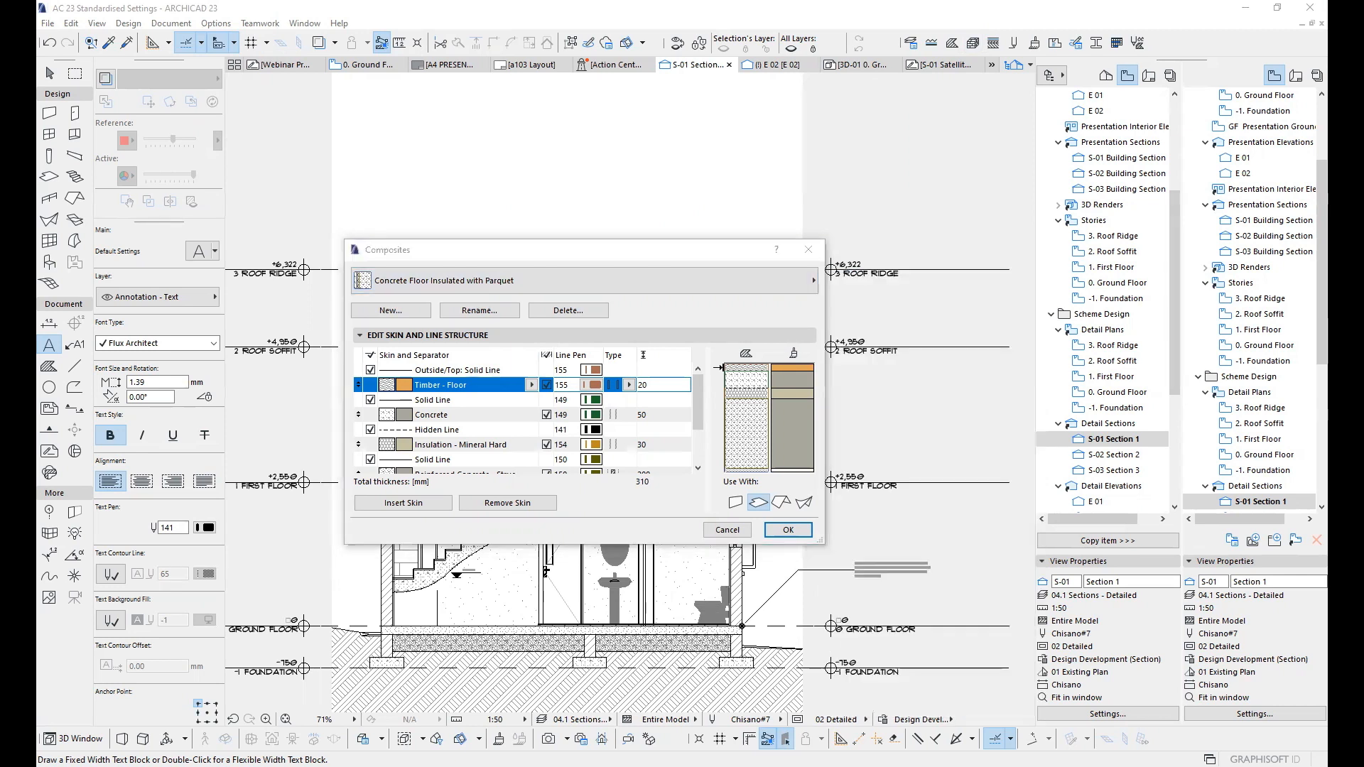
{"action": "left_click", "coordinate": [628, 287]}
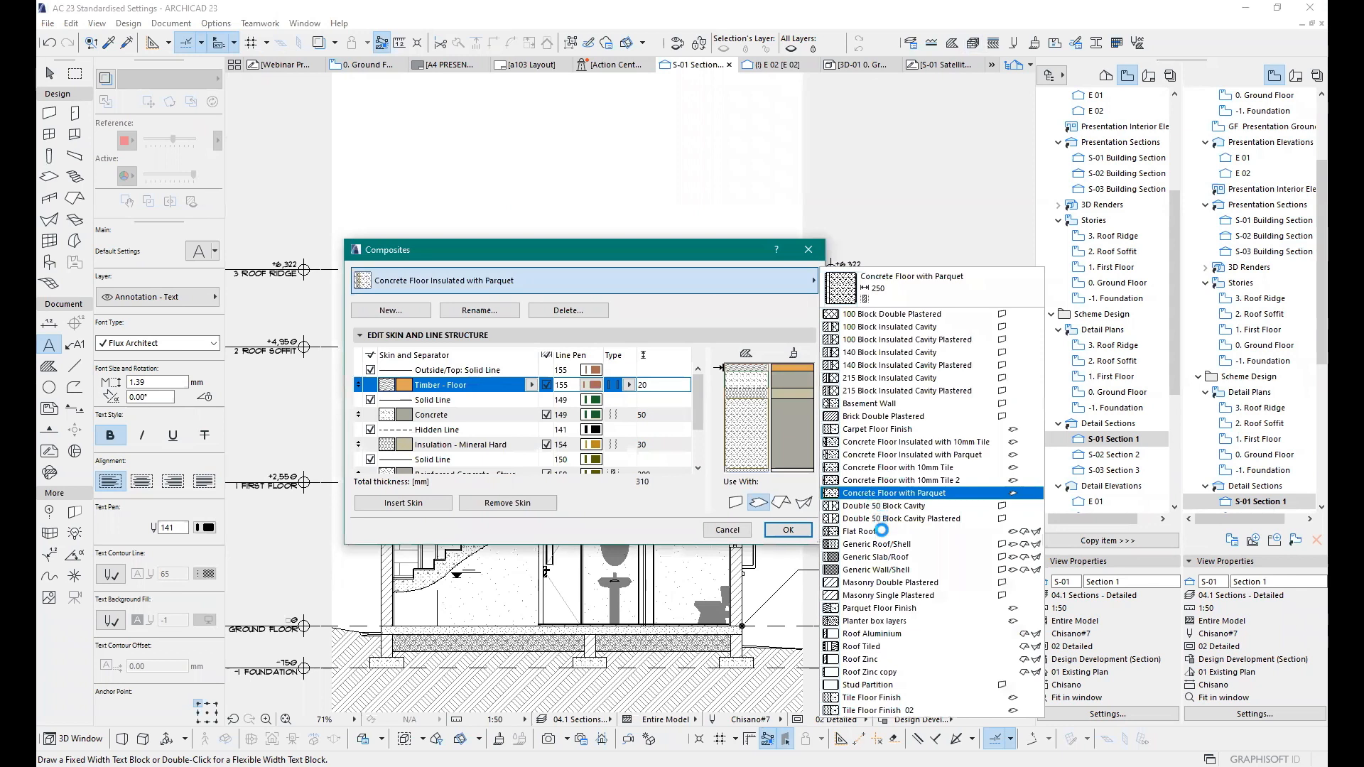
{"action": "left_click", "coordinate": [879, 568]}
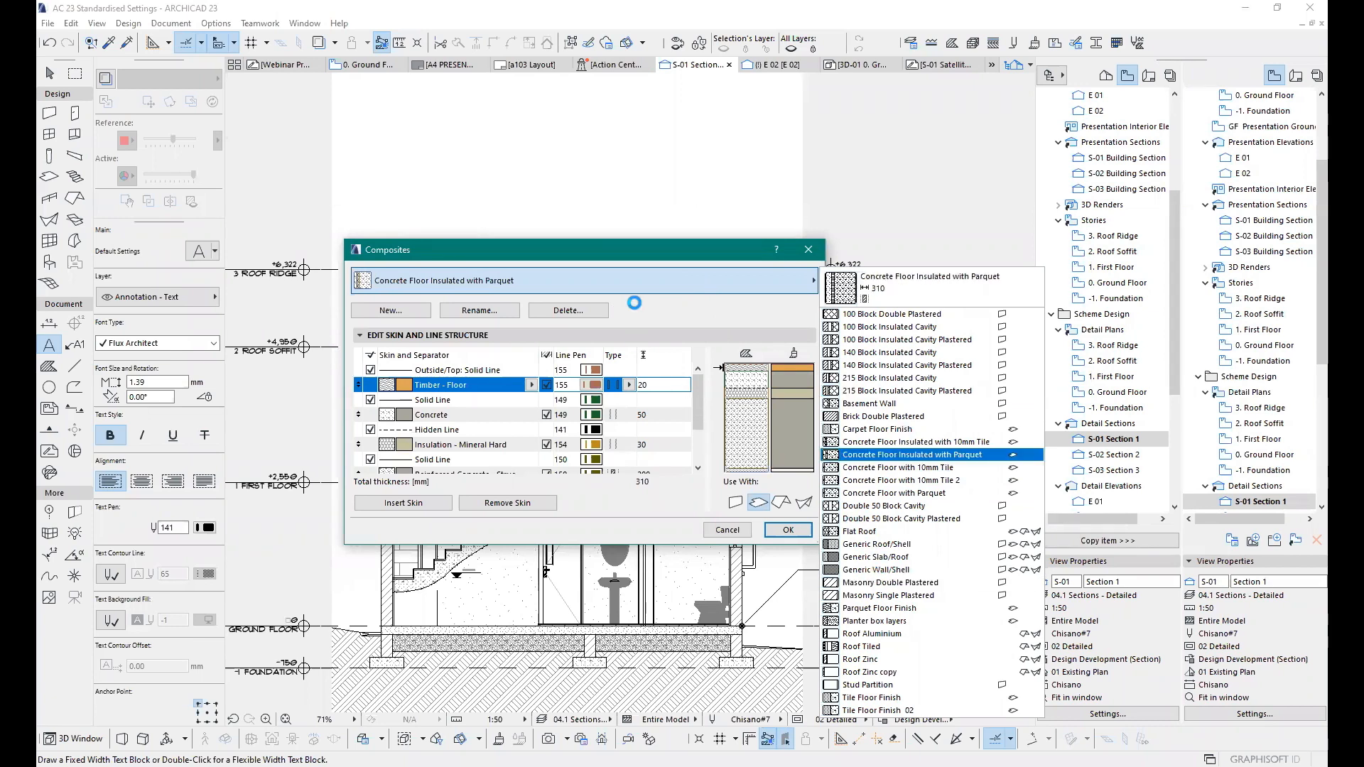
Step: Create a new composite from scratch named "Masonry Wall Double Plastered"
{"action": "left_click", "coordinate": [426, 317]}
{"action": "left_click", "coordinate": [398, 311]}
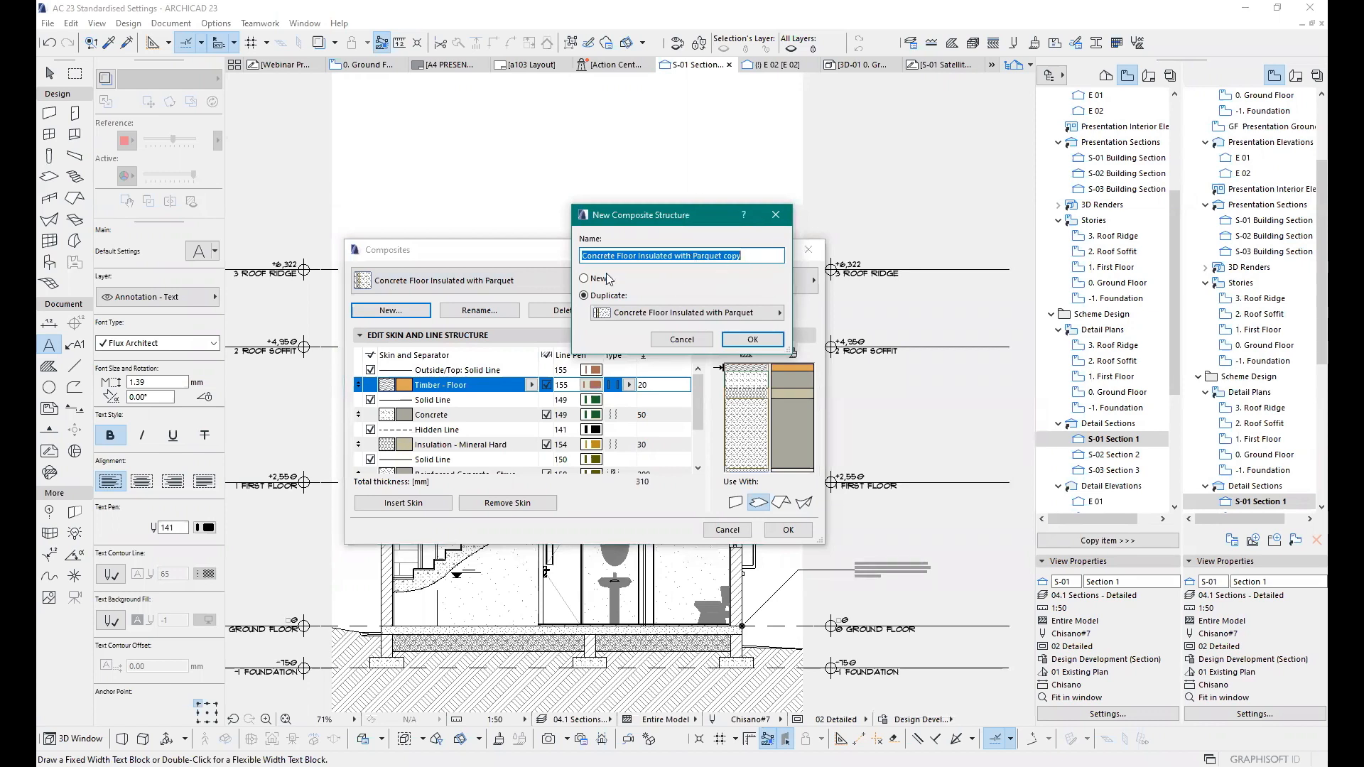
{"action": "left_click", "coordinate": [584, 278]}
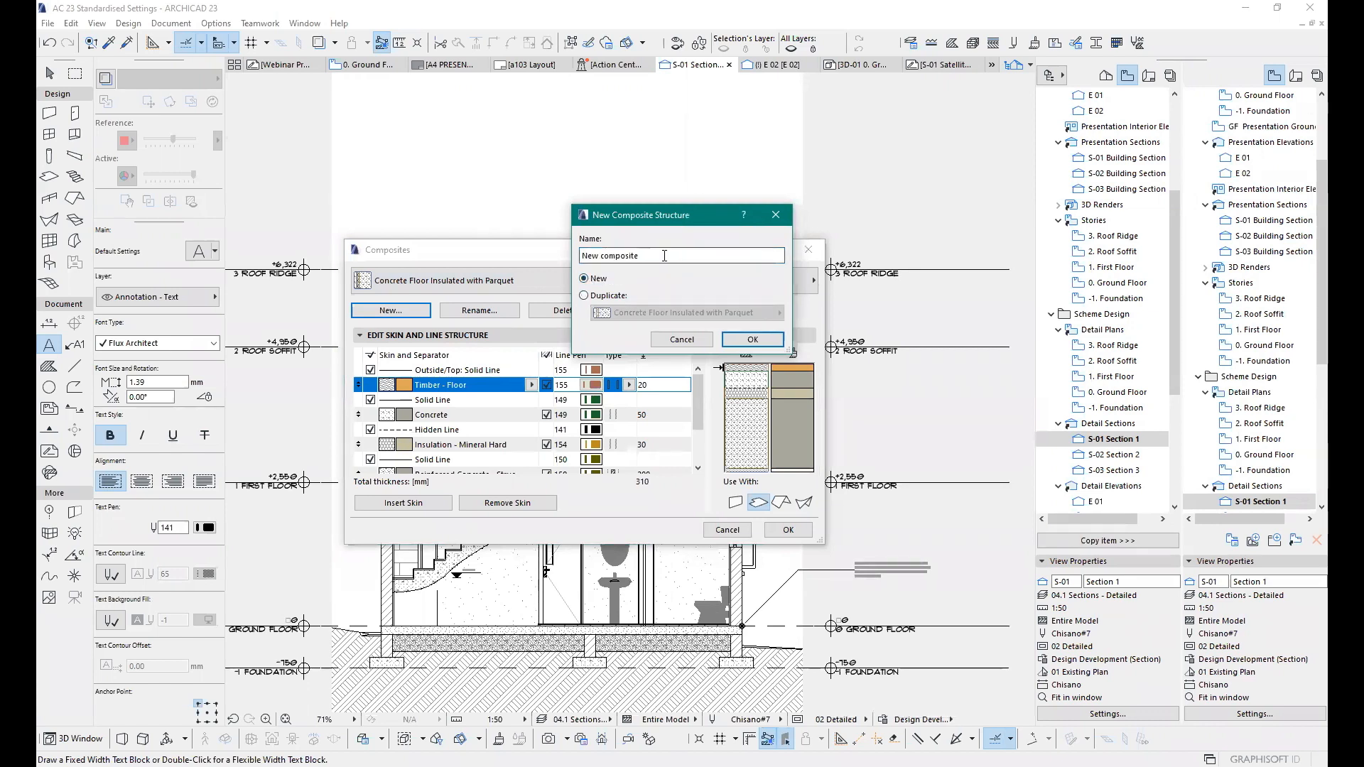
{"action": "left_click_drag", "start_coordinate": [641, 256], "coordinate": [467, 279]}
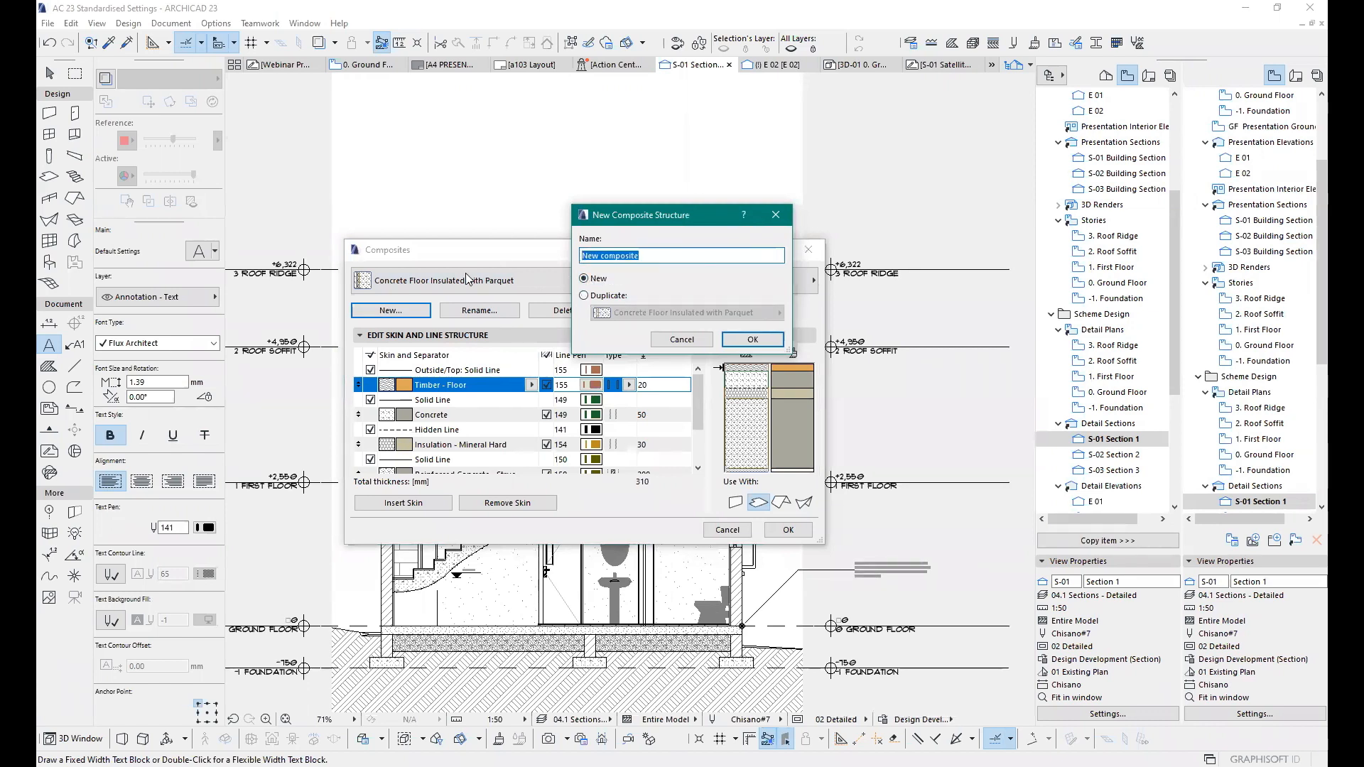
{"action": "type", "text": "Mas"}
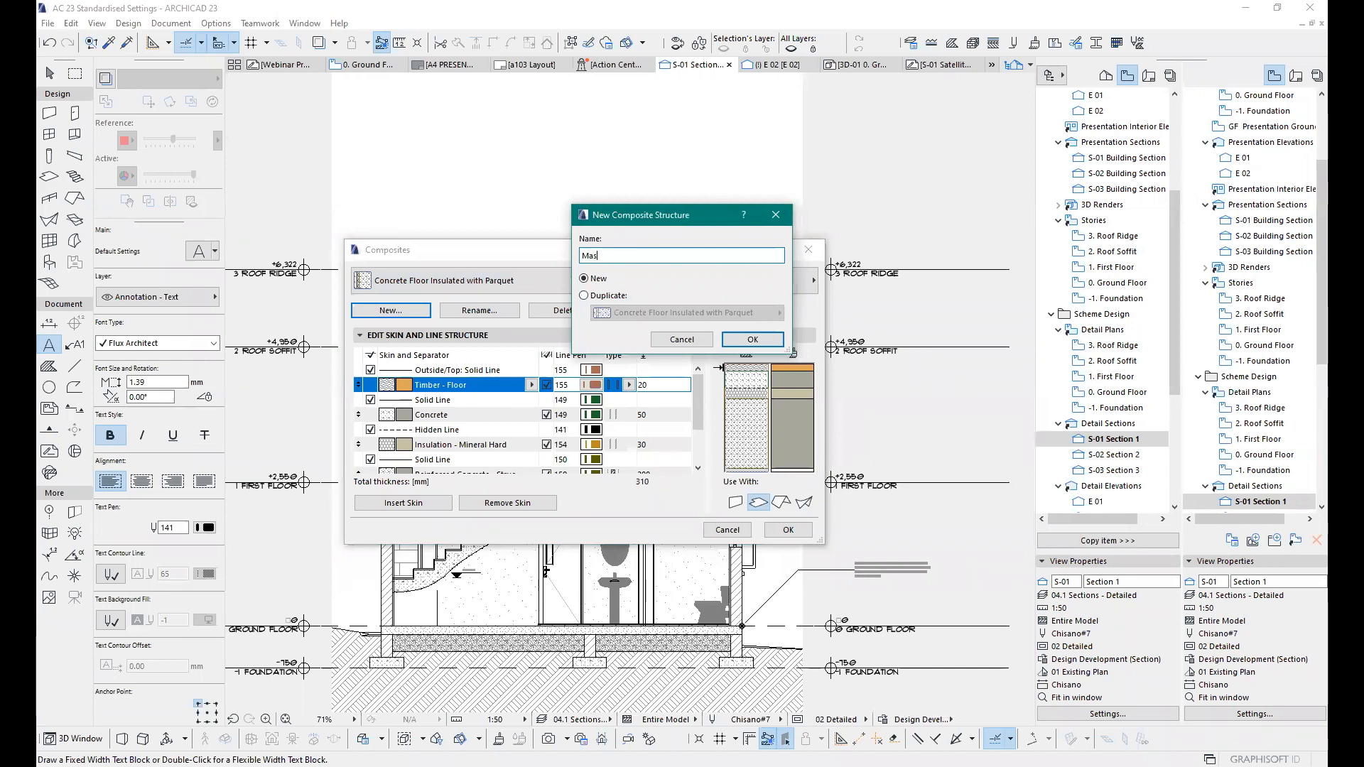
{"action": "type", "text": "onry Wall Double Plaster"}
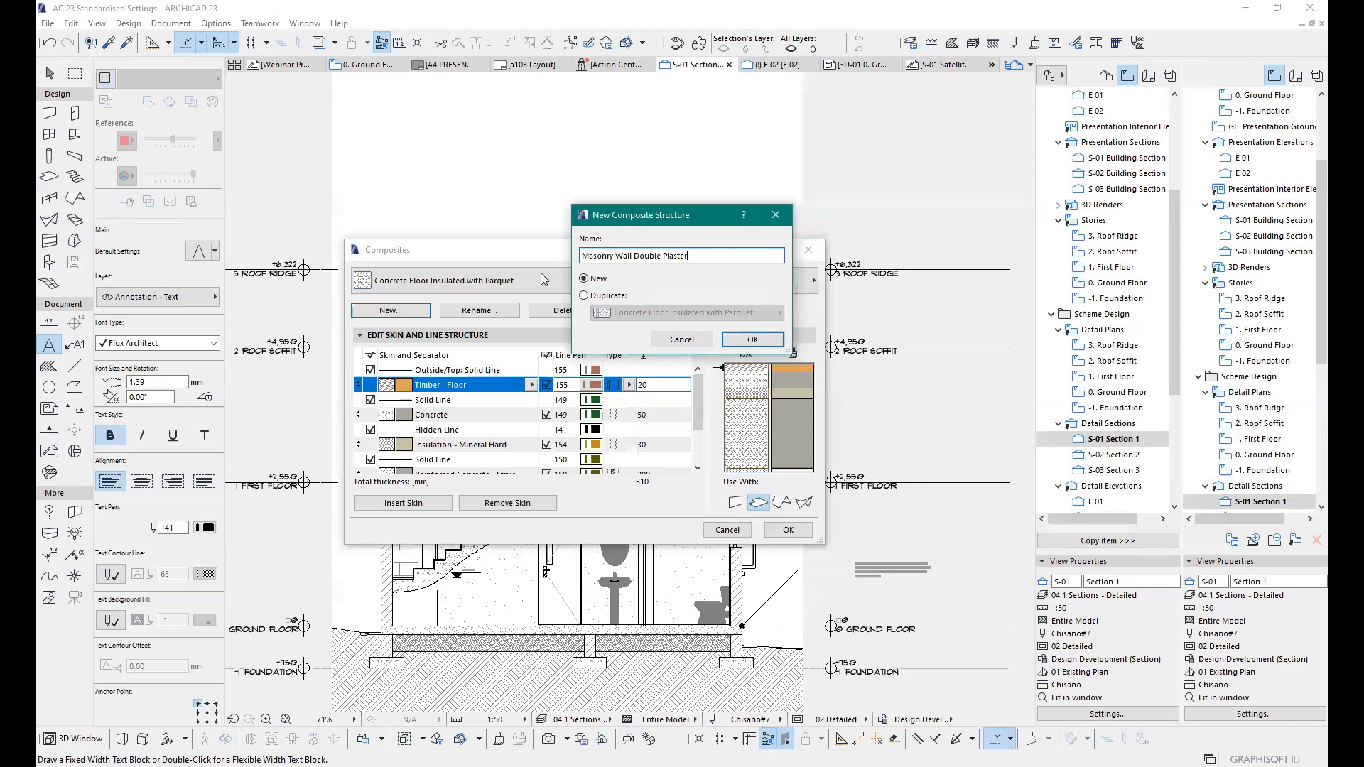
{"action": "type", "text": "ed"}
{"action": "left_click", "coordinate": [752, 338]}
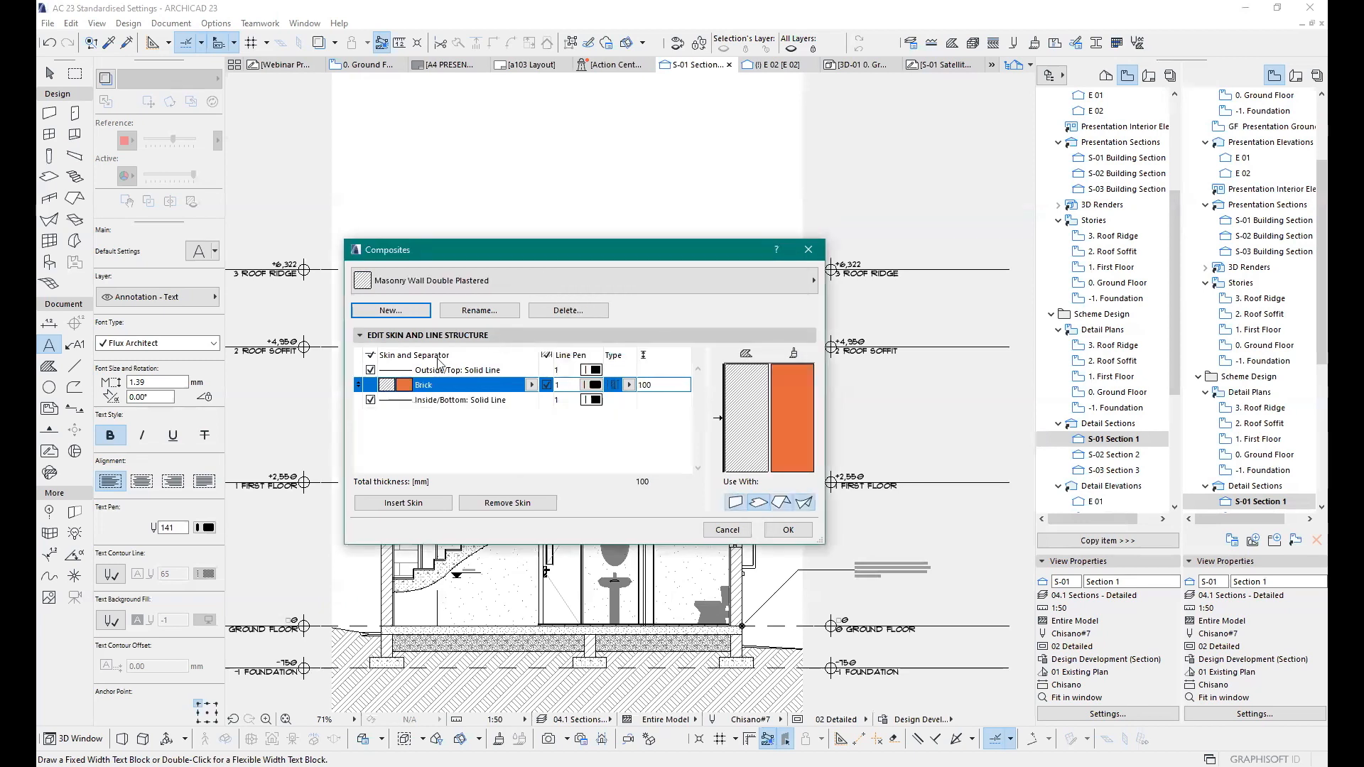
Step: Browse the building materials for the brick skin, and insert two additional skins into the composite
{"action": "left_click", "coordinate": [531, 385]}
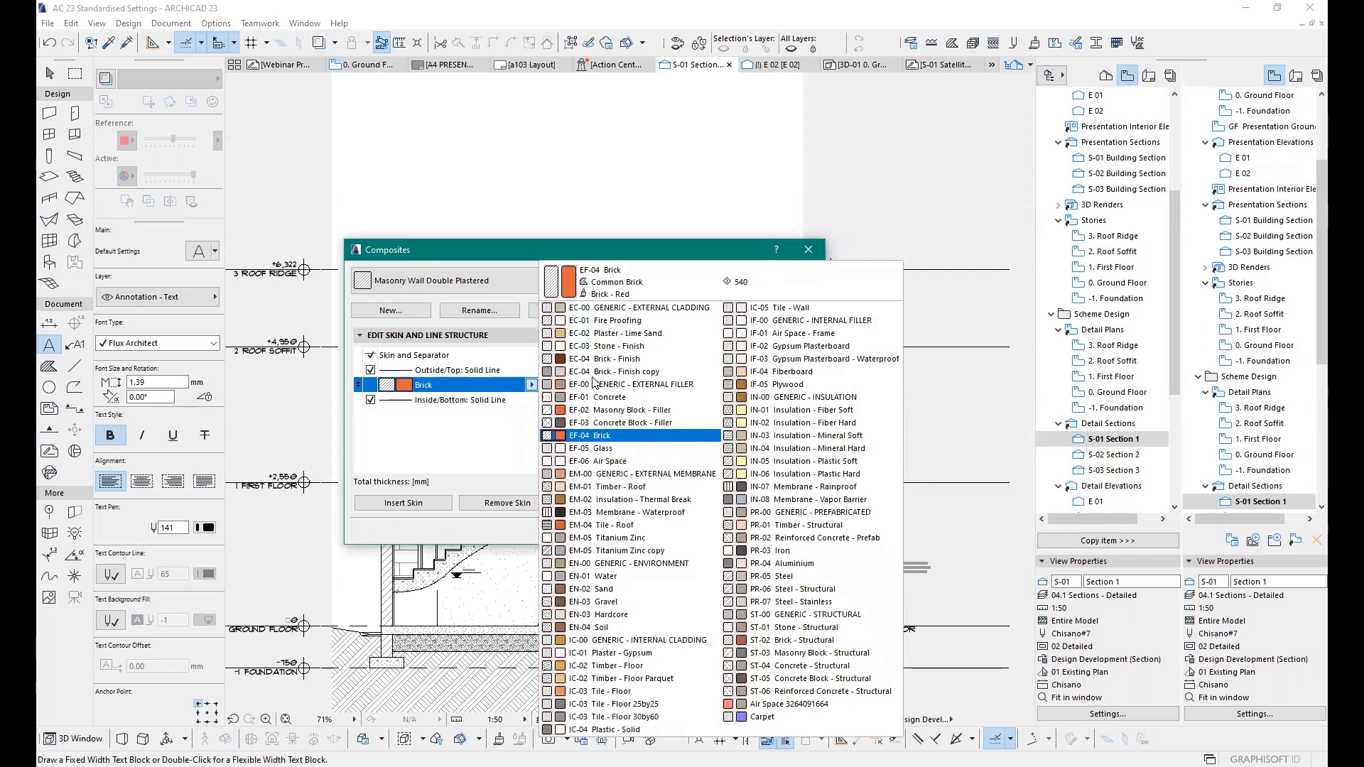
{"action": "left_click", "coordinate": [521, 370]}
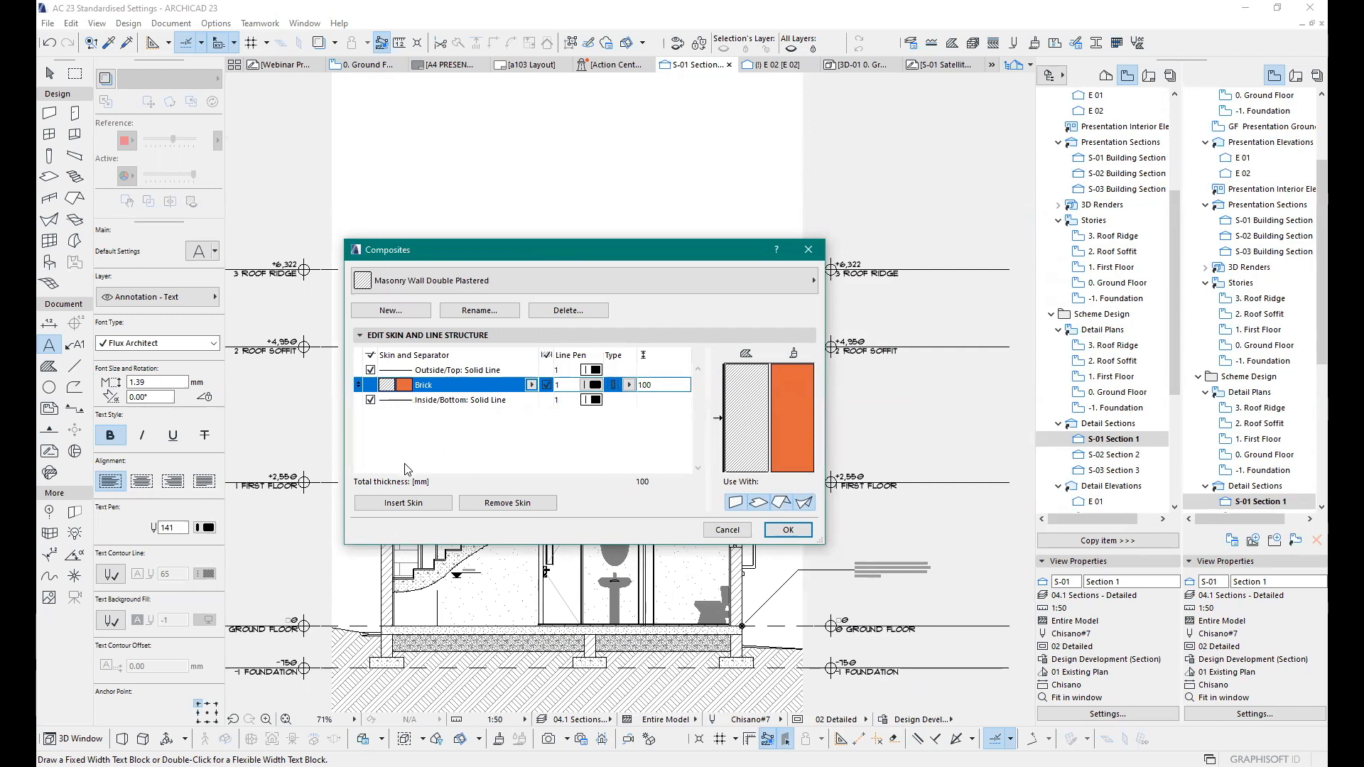
{"action": "left_click", "coordinate": [419, 505]}
{"action": "left_click", "coordinate": [419, 506]}
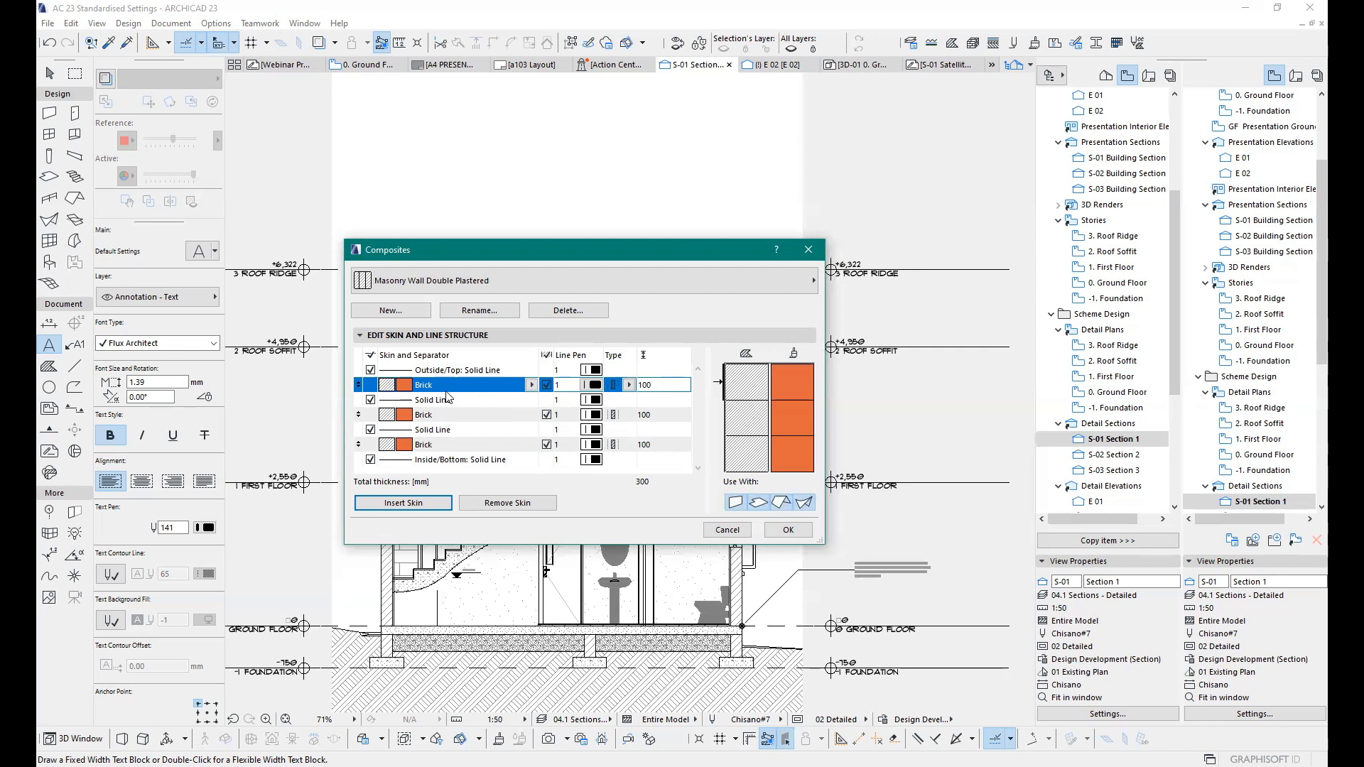
Step: Assign Plaster - Gypsum to the outermost skin and set its thickness to 50 mm
{"action": "left_click", "coordinate": [532, 384]}
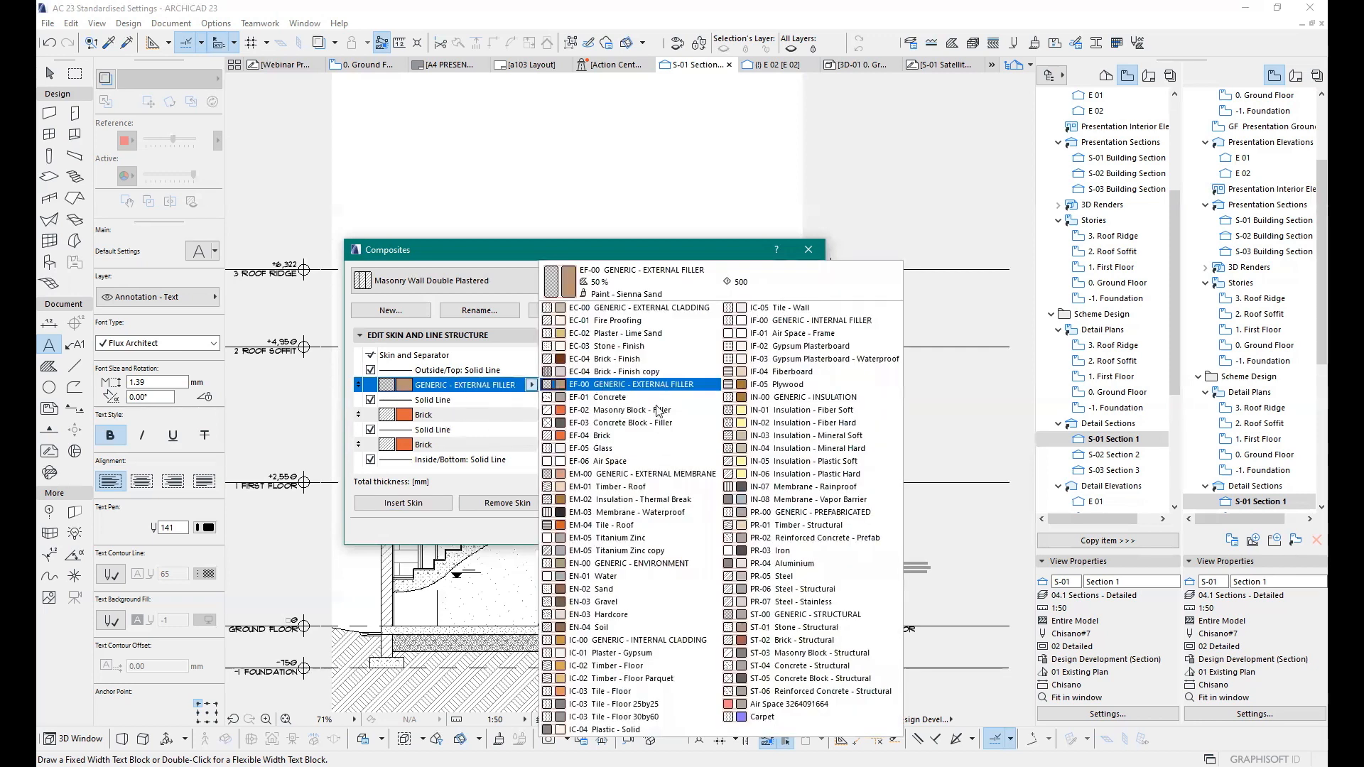
{"action": "left_click", "coordinate": [626, 655]}
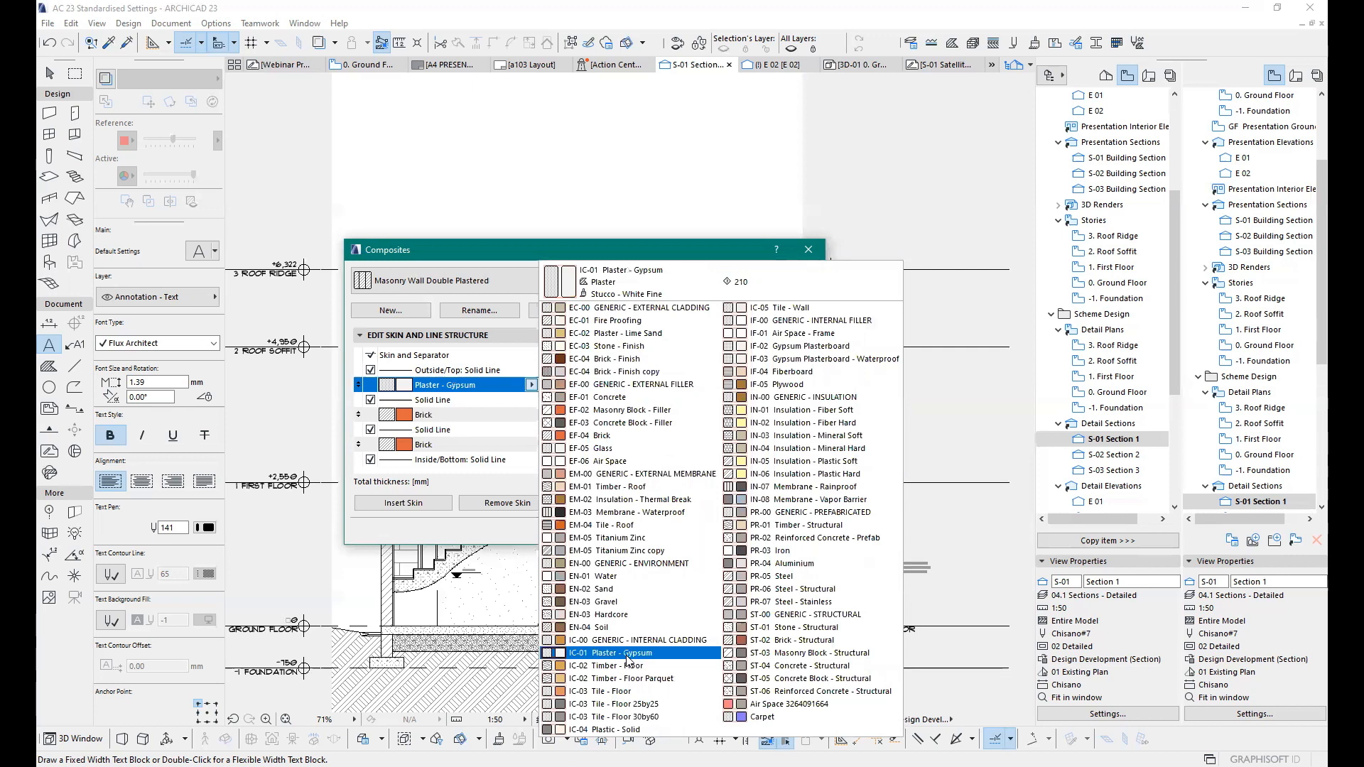
{"action": "left_click", "coordinate": [817, 576]}
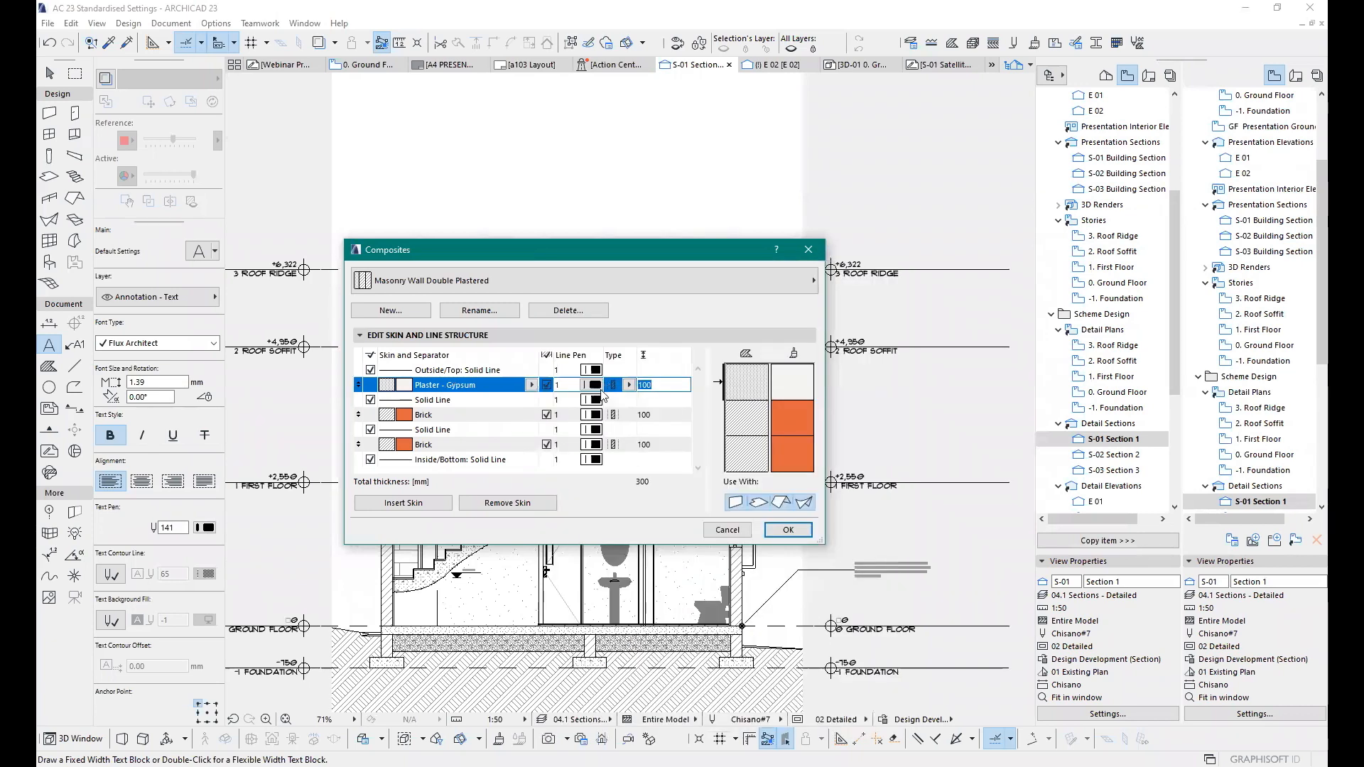
{"action": "type", "text": "50"}
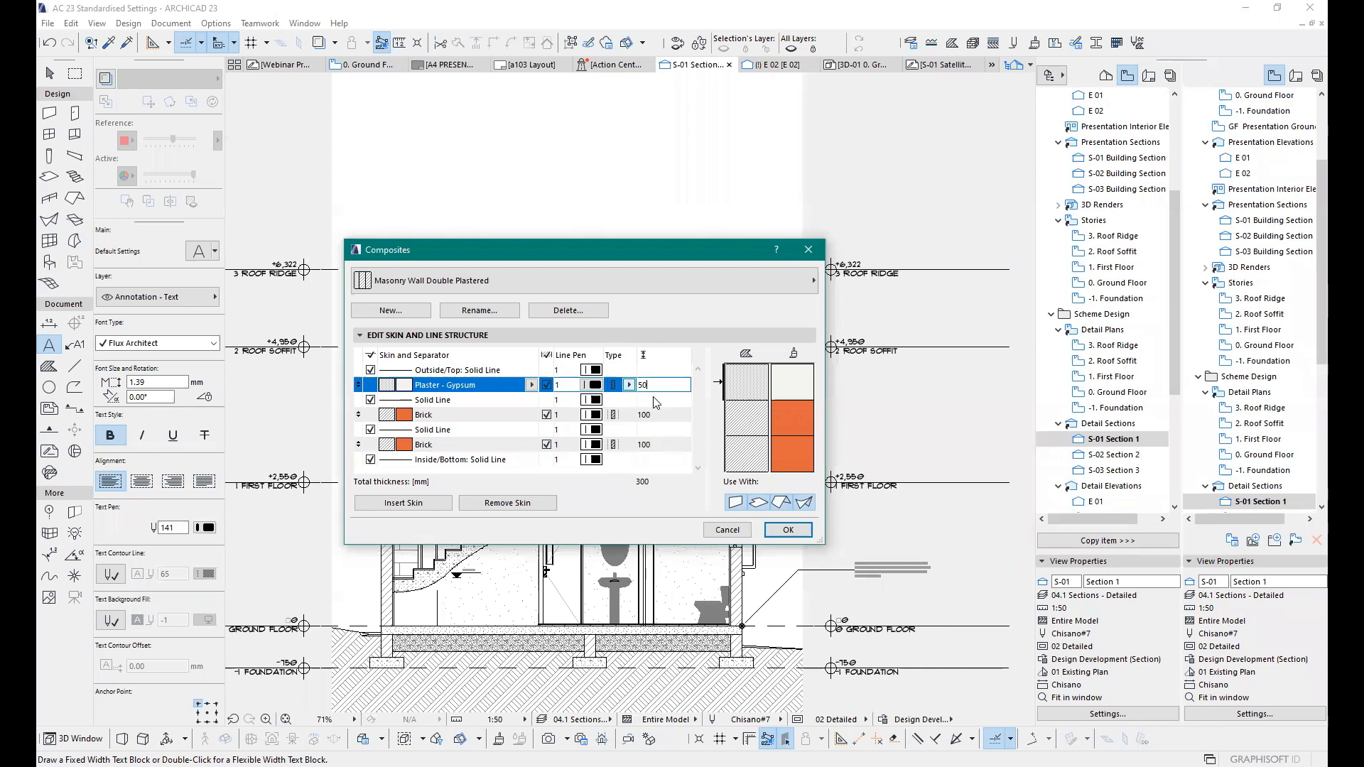
{"action": "key", "text": "Return"}
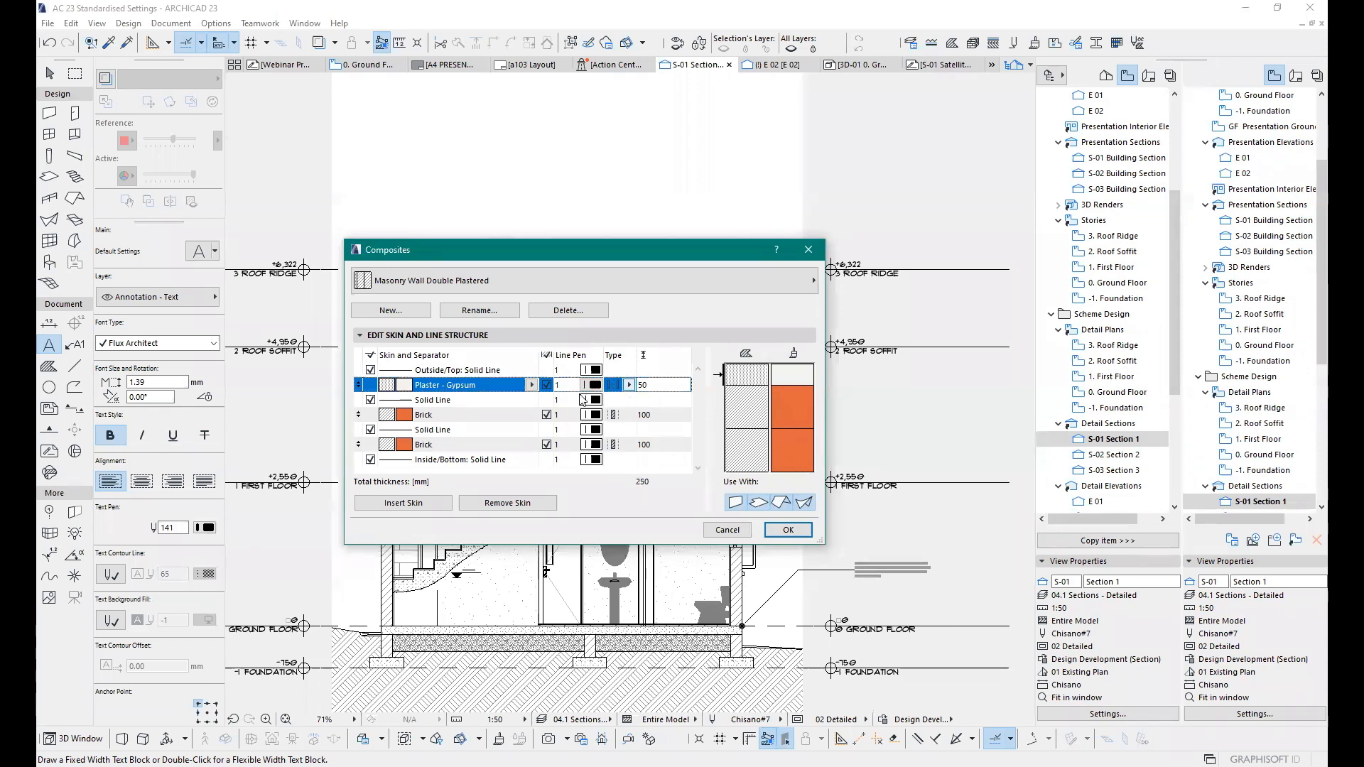
Step: Set the middle skin to Masonry Block - Structural at 200 mm and the innermost skin to Plaster - Gypsum at 50 mm
{"action": "left_click", "coordinate": [534, 419]}
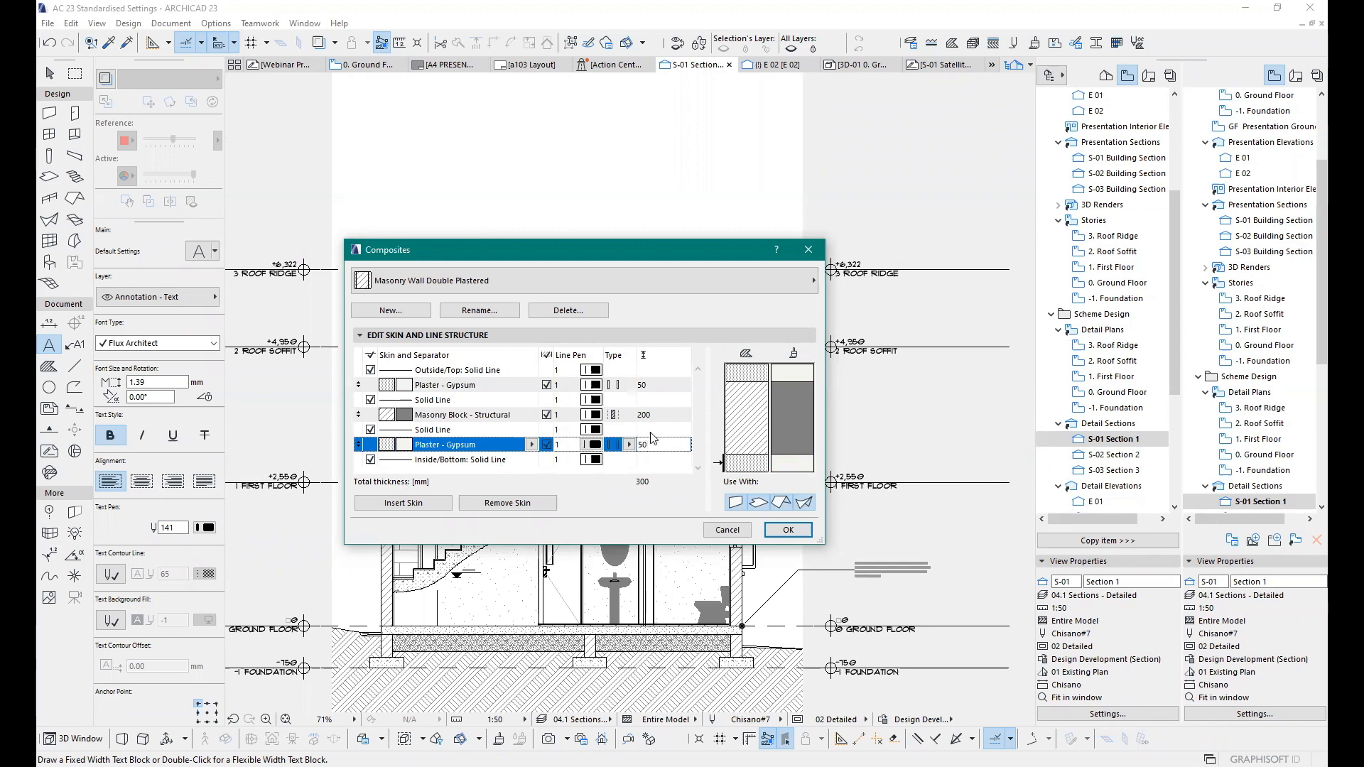
{"action": "left_click", "coordinate": [666, 443]}
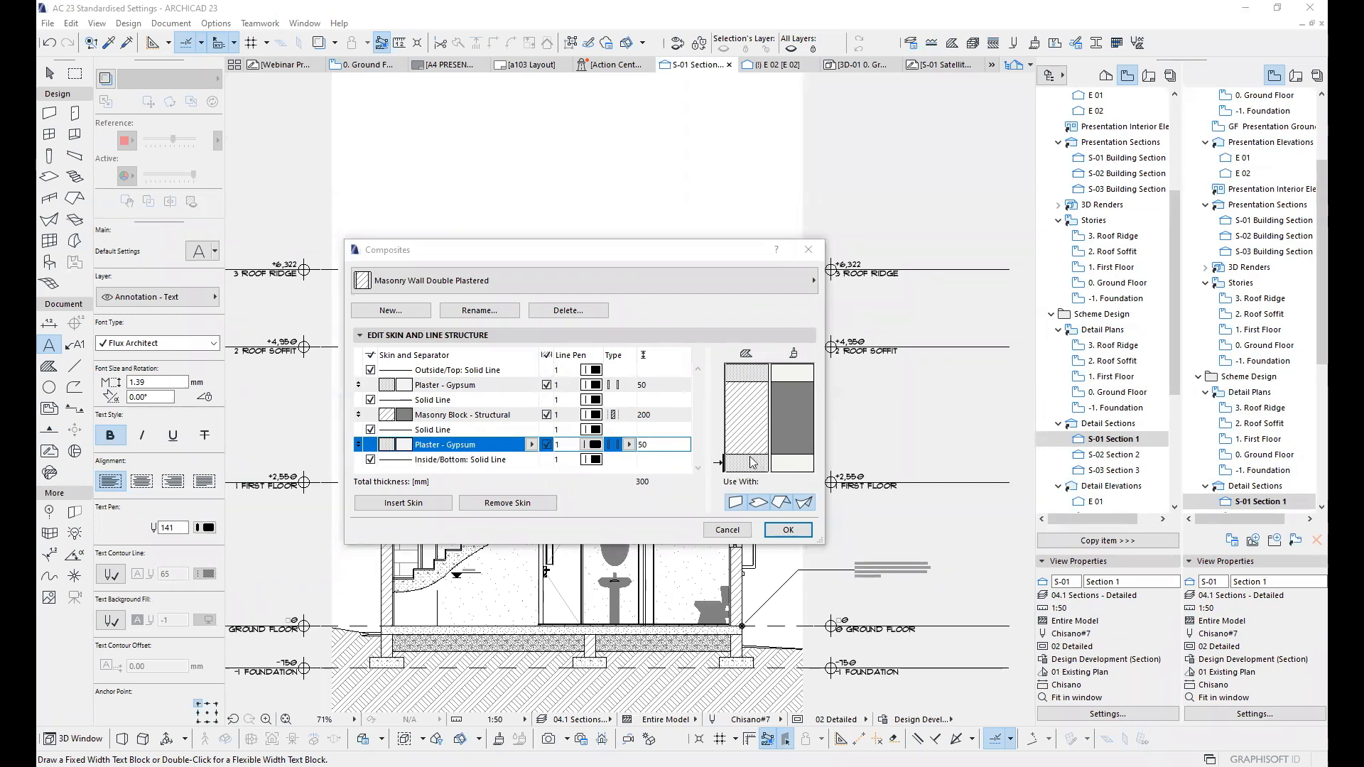
Step: Set the outside and inside contour lines to pen 4 and the two separator lines between the skins to pen 2
{"action": "left_click", "coordinate": [472, 372]}
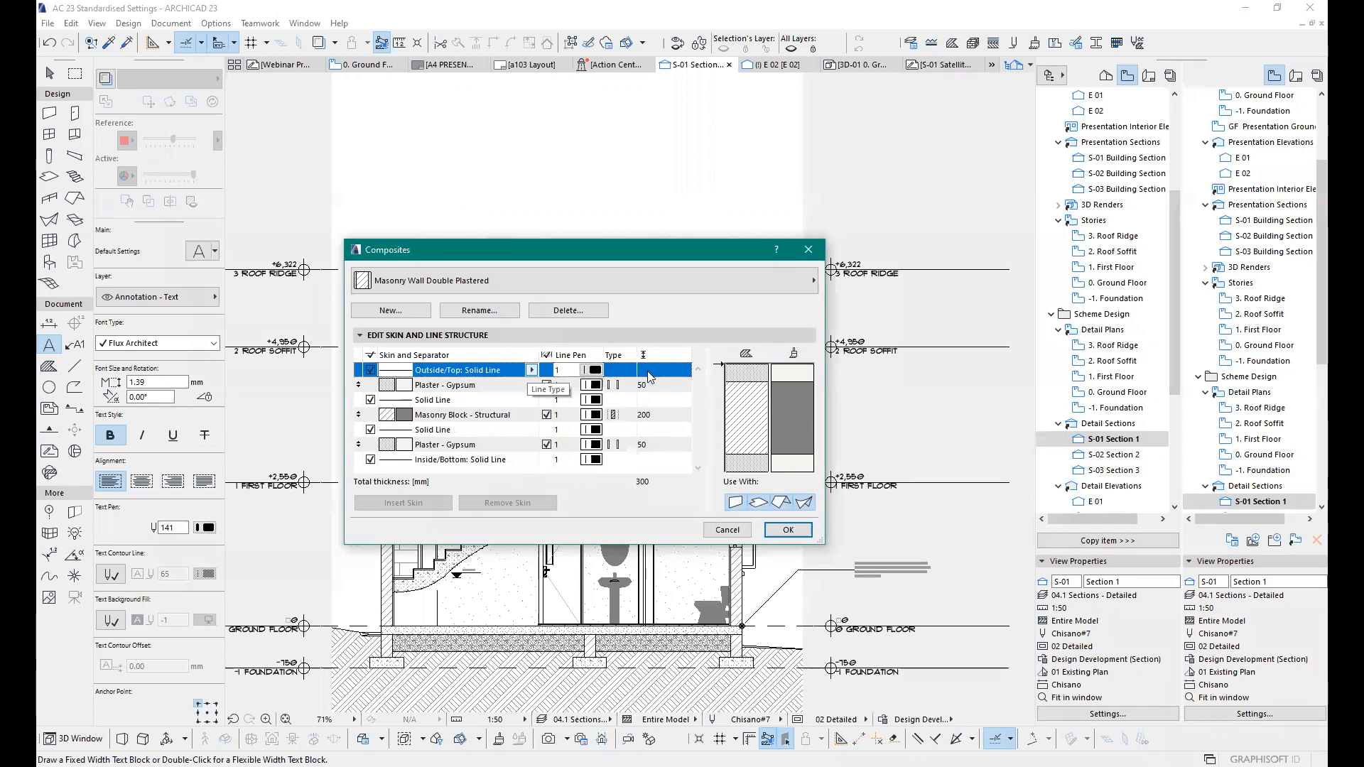
{"action": "left_click", "coordinate": [561, 416]}
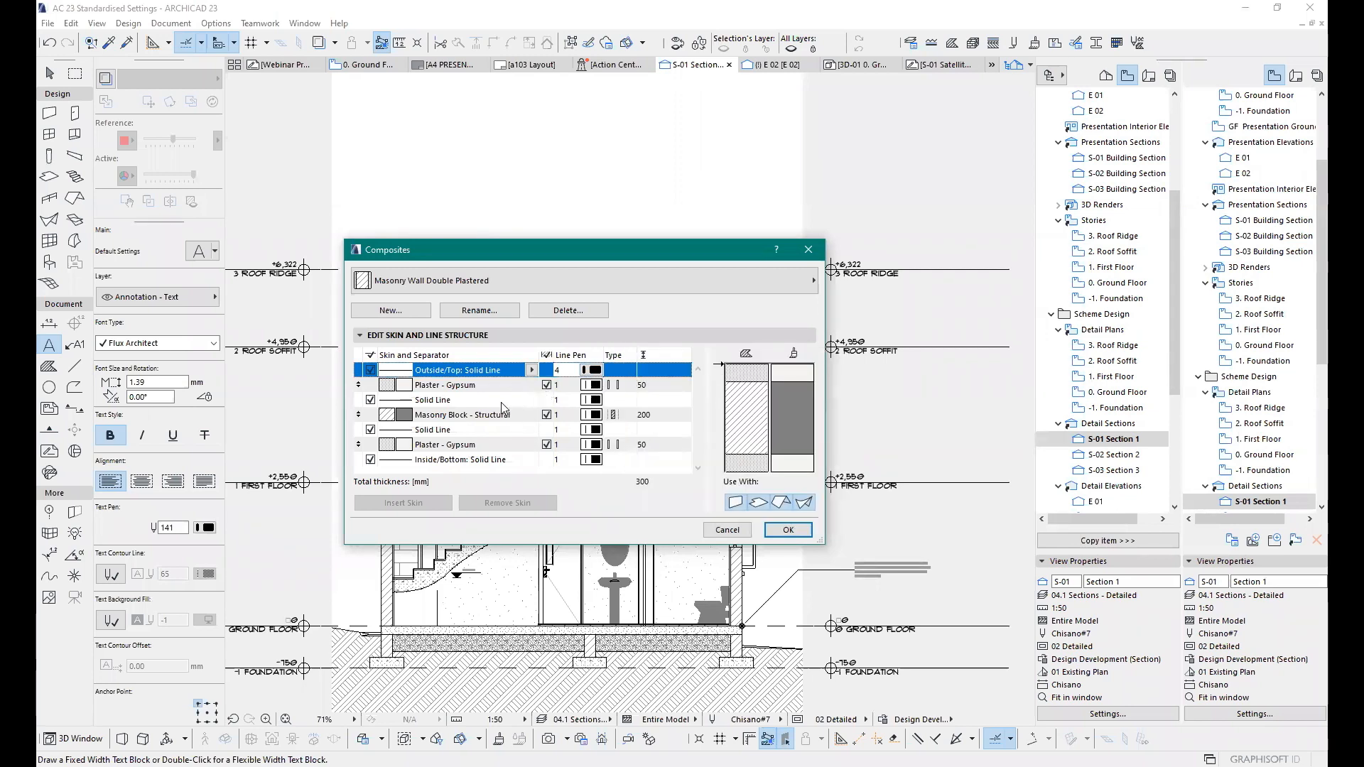
{"action": "left_click", "coordinate": [598, 402]}
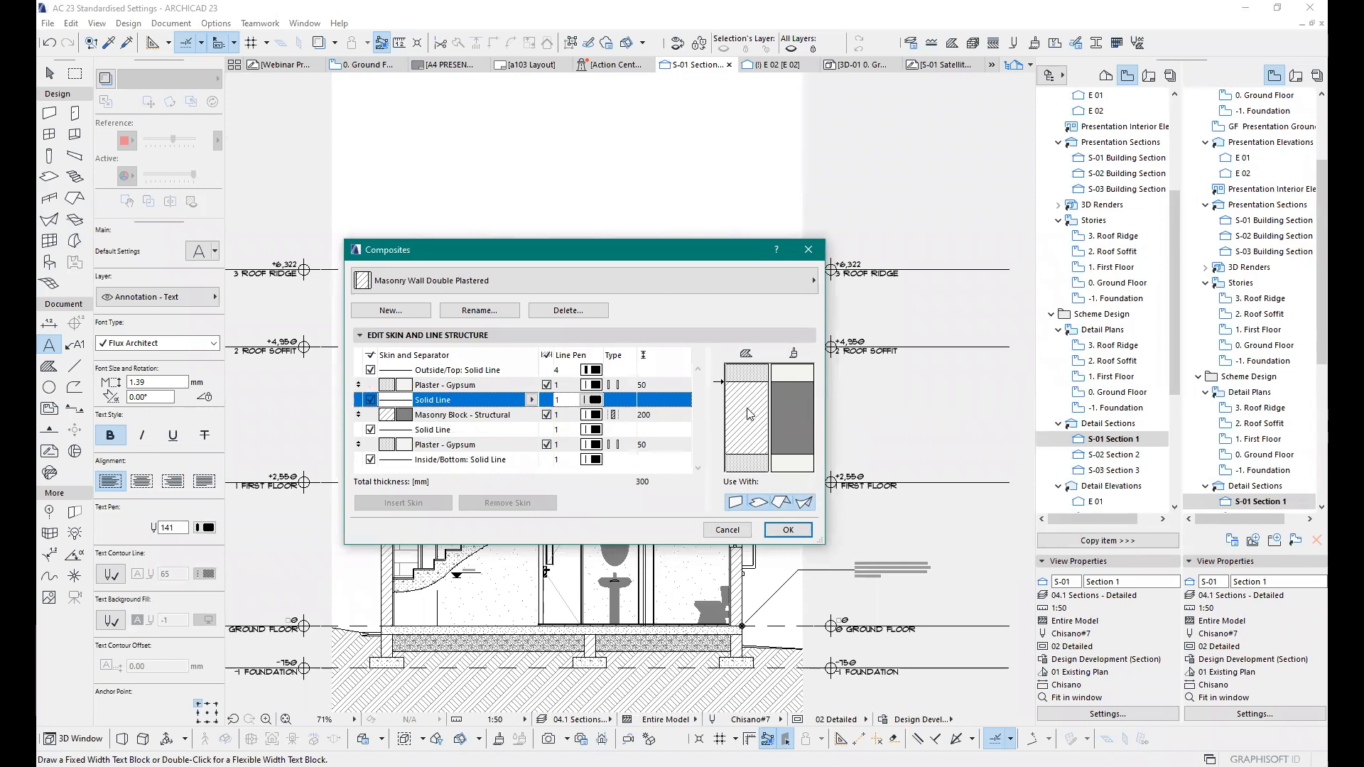
{"action": "left_click", "coordinate": [594, 402]}
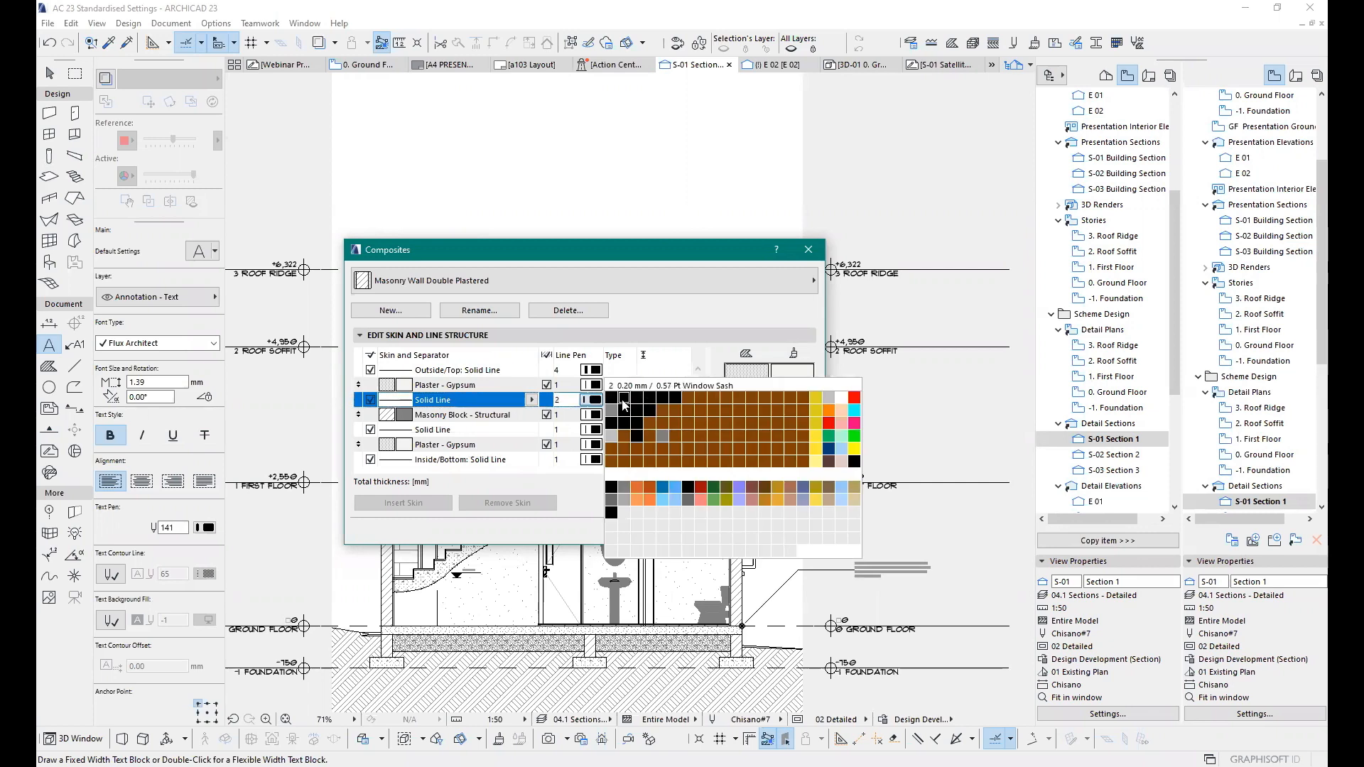
{"action": "left_click", "coordinate": [624, 402]}
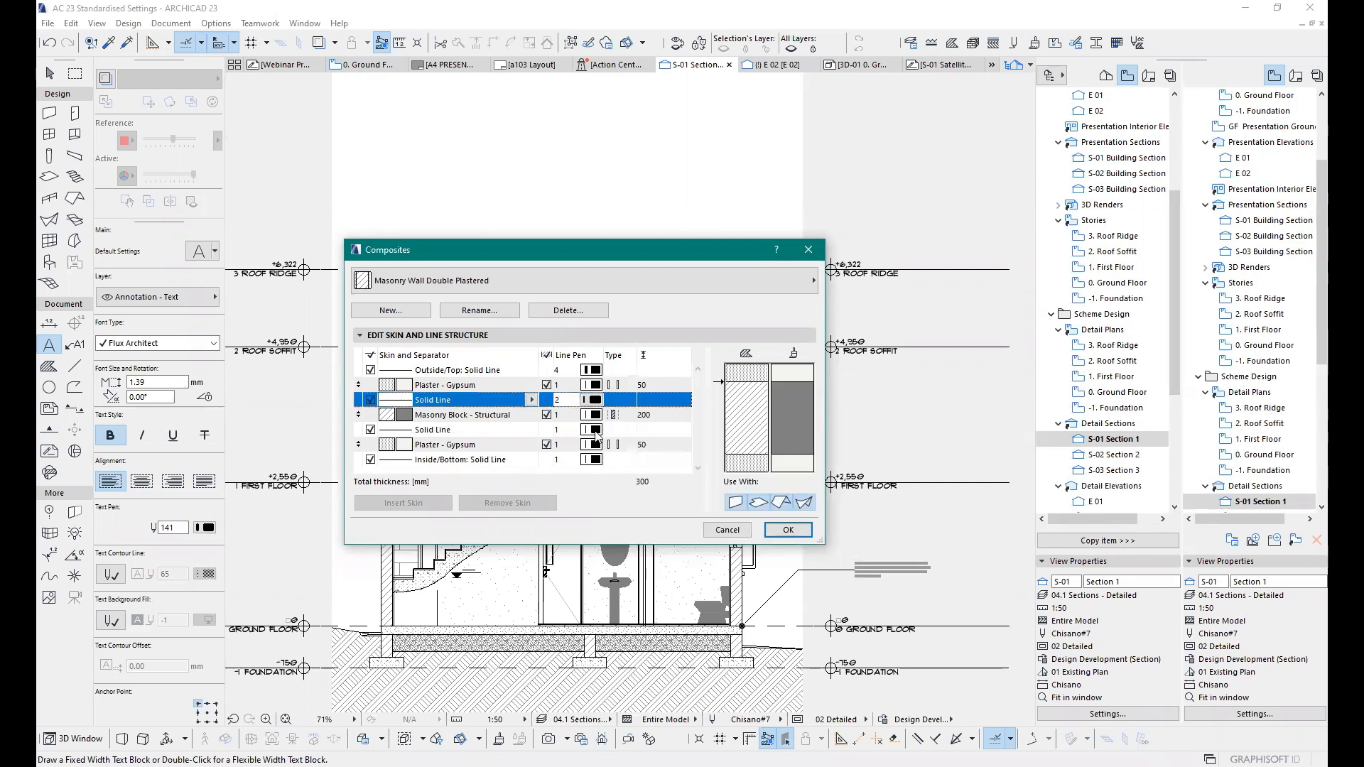
{"action": "left_click", "coordinate": [597, 431]}
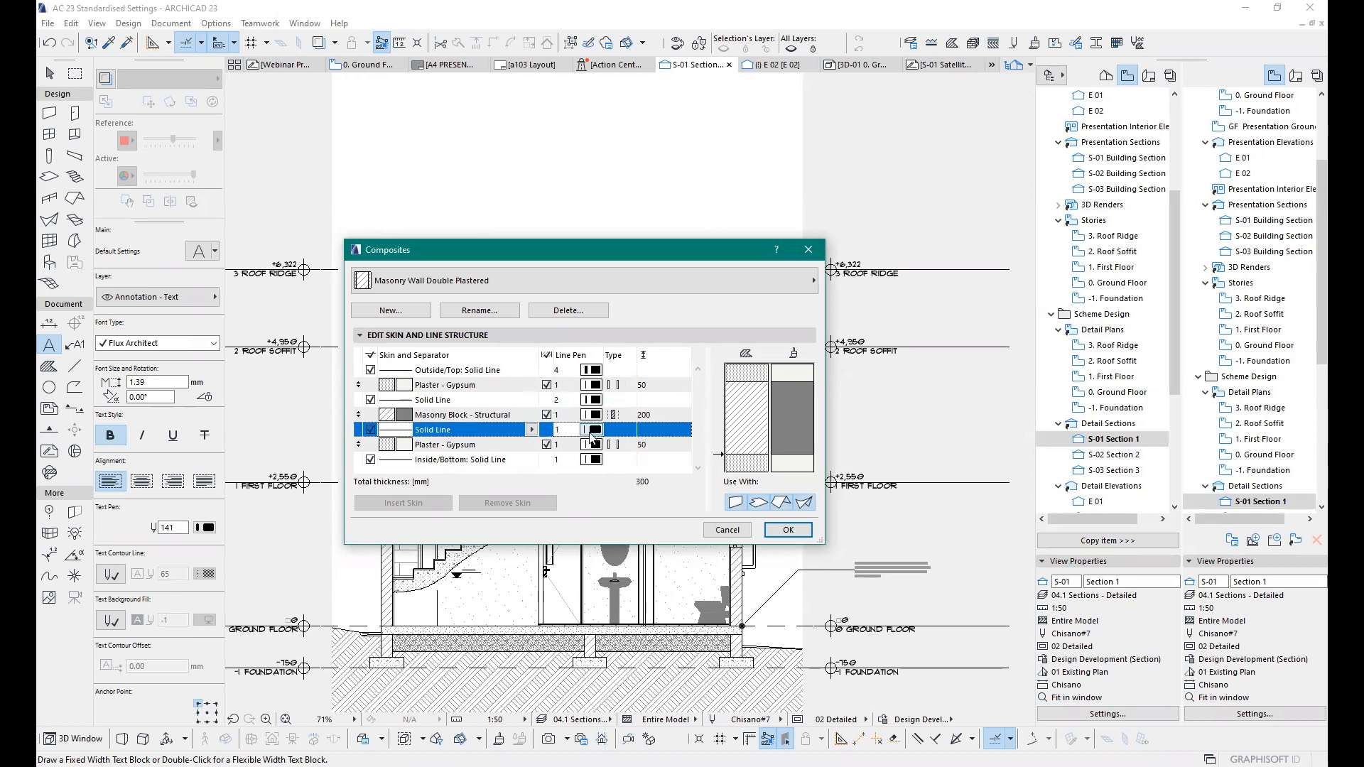
{"action": "left_click", "coordinate": [592, 432]}
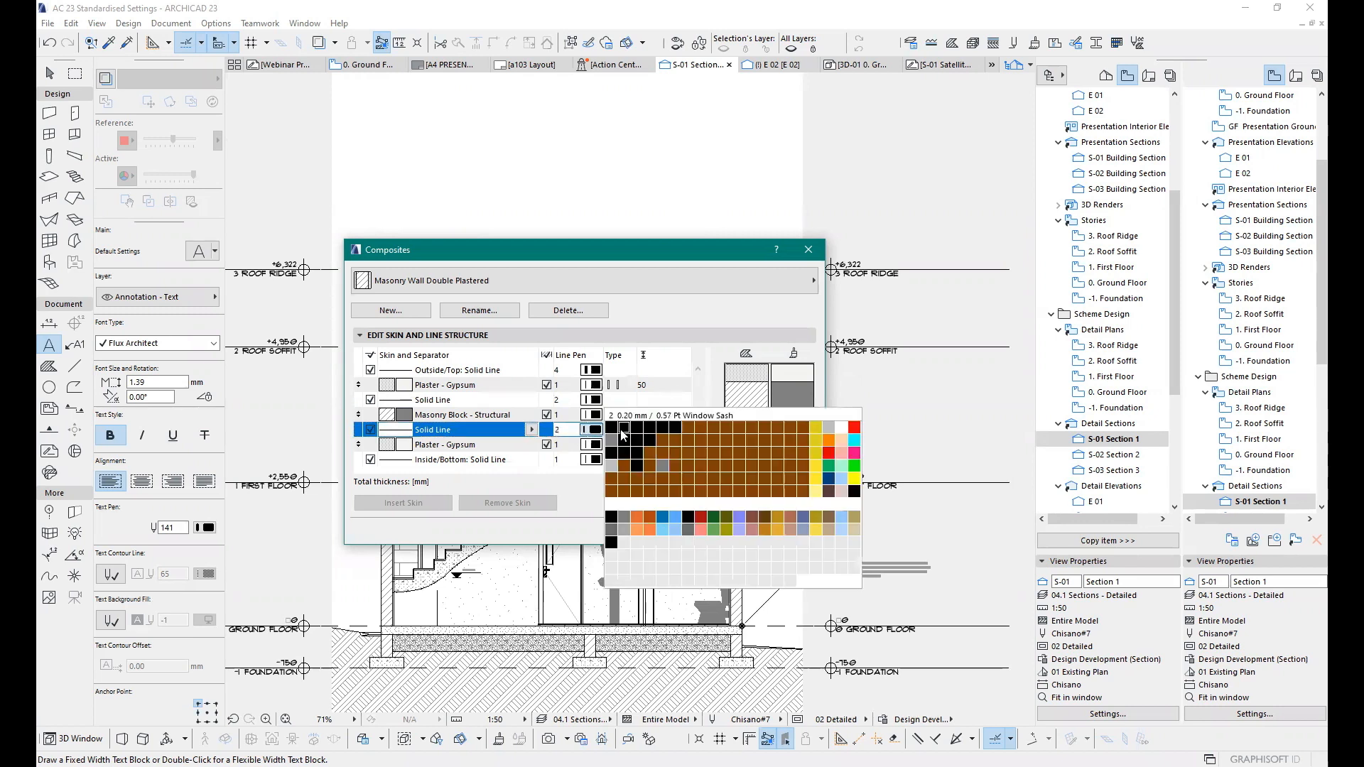
{"action": "left_click", "coordinate": [623, 435]}
{"action": "left_click", "coordinate": [605, 462]}
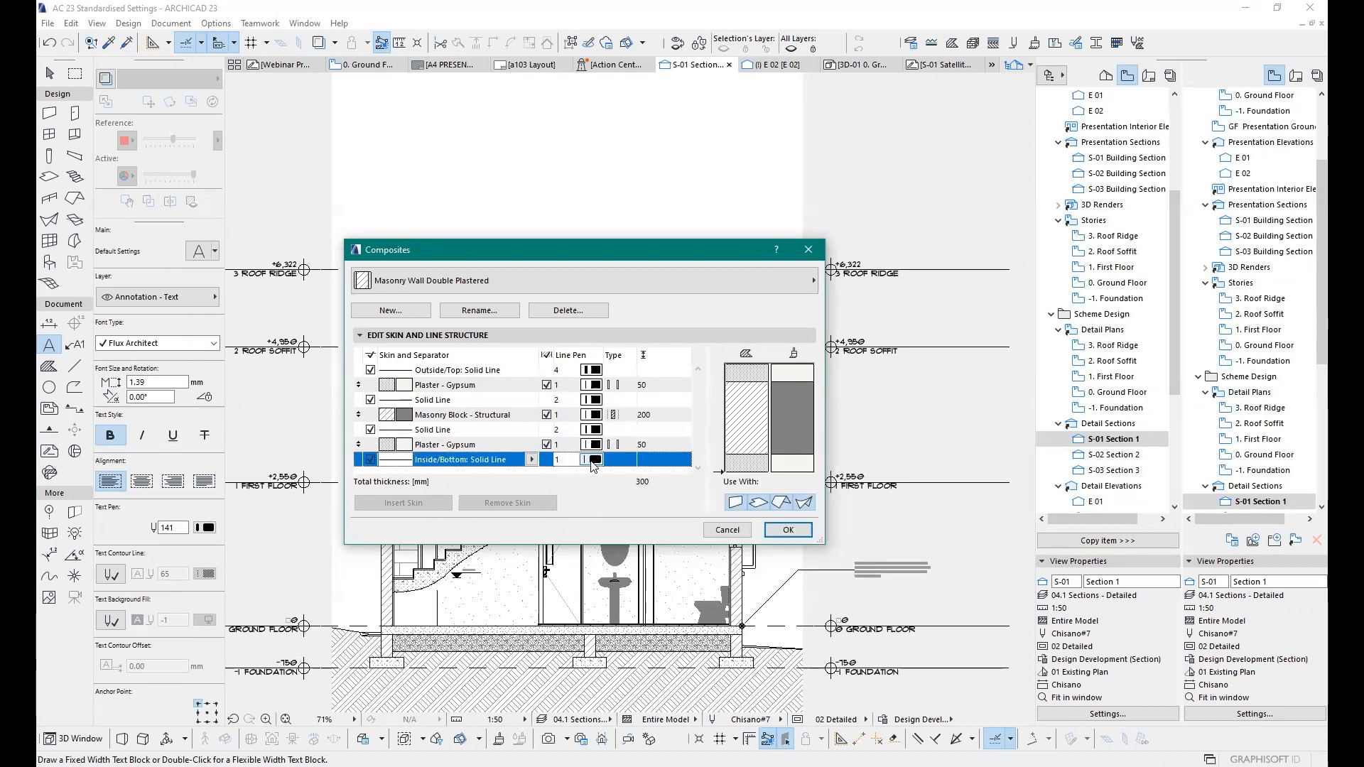
{"action": "left_click", "coordinate": [593, 460]}
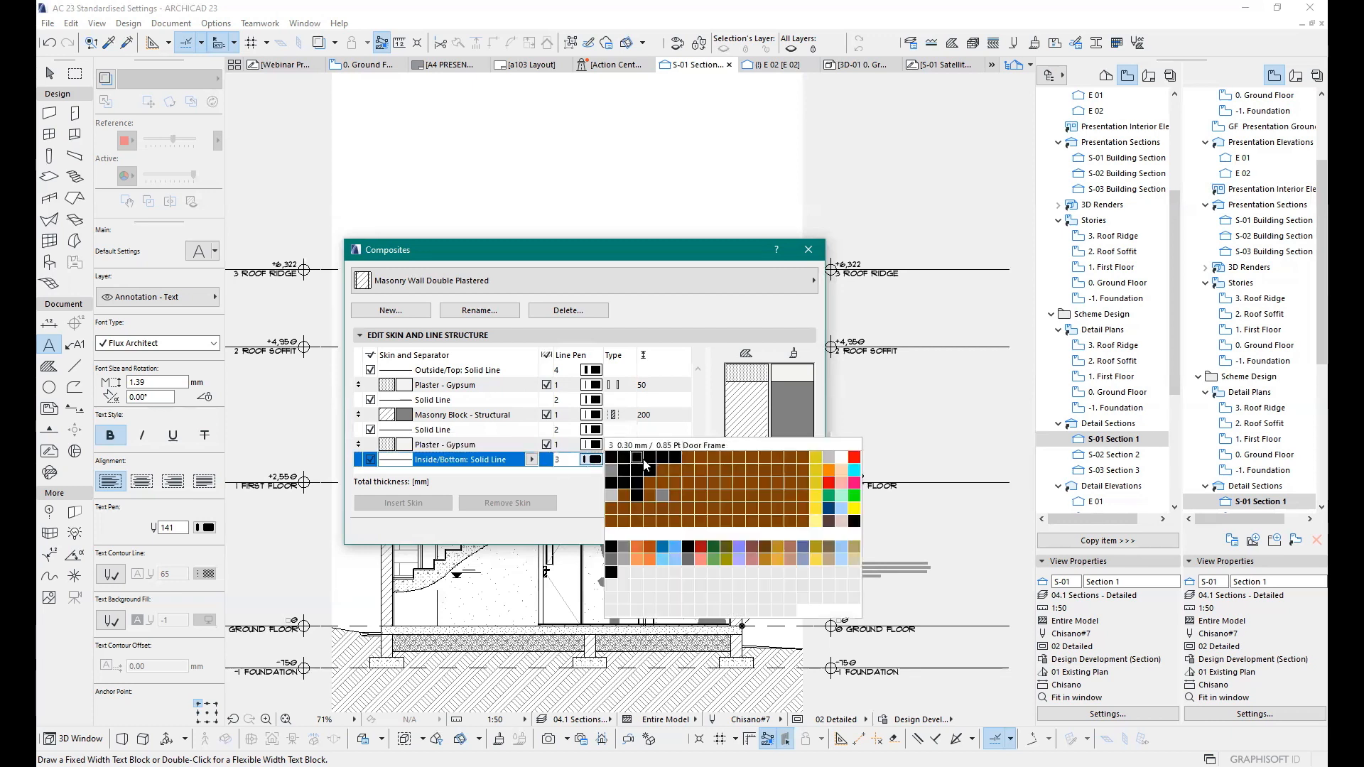
{"action": "left_click", "coordinate": [650, 462]}
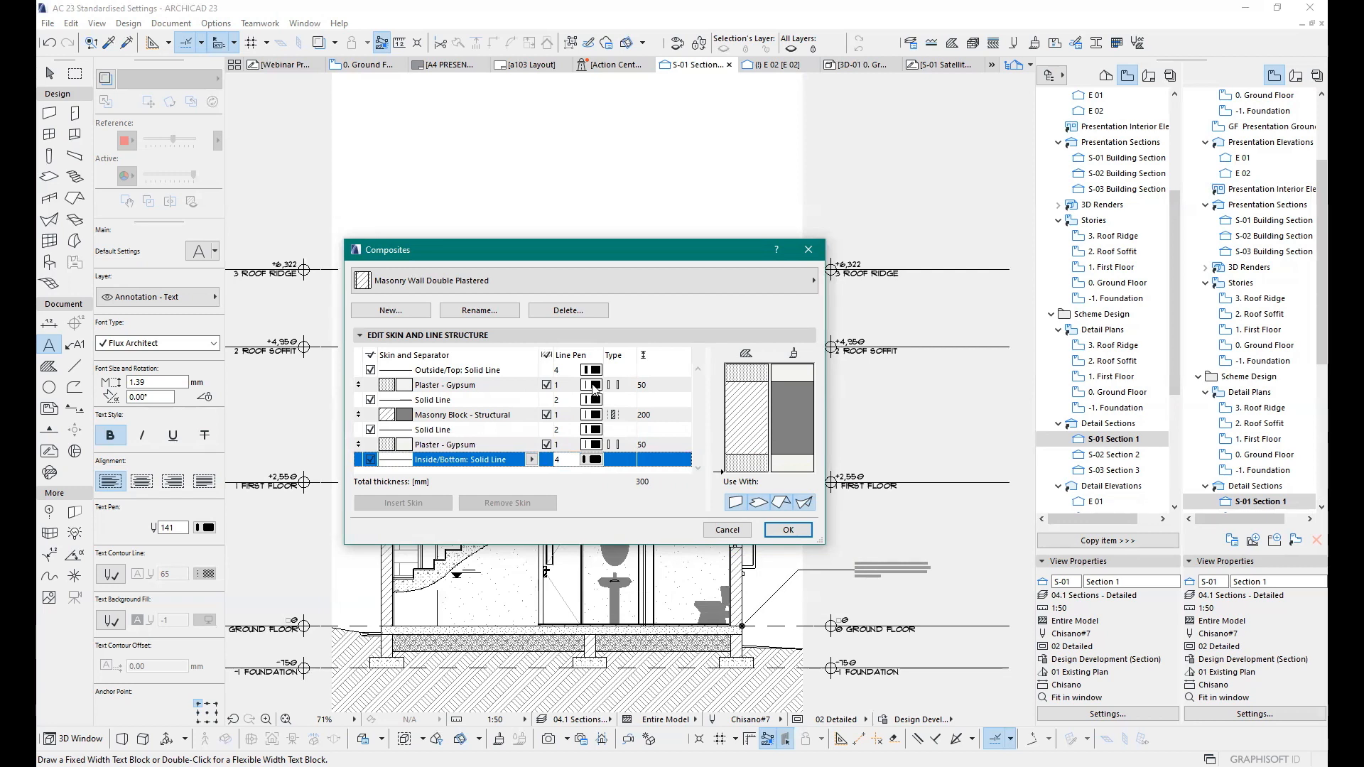
Step: Set the line pen of both Plaster - Gypsum skins and the Masonry Block - Structural skin to pen 4
{"action": "left_click", "coordinate": [594, 386]}
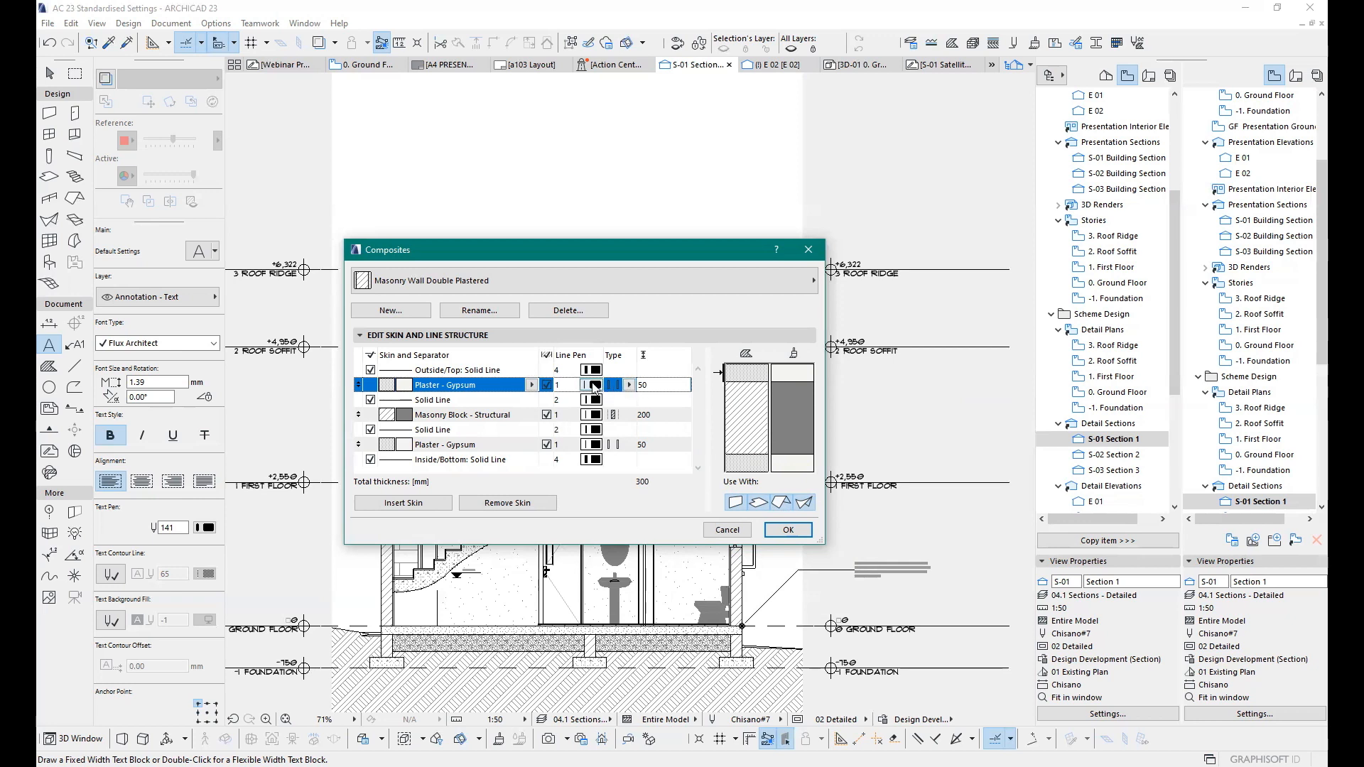
{"action": "left_click", "coordinate": [594, 385]}
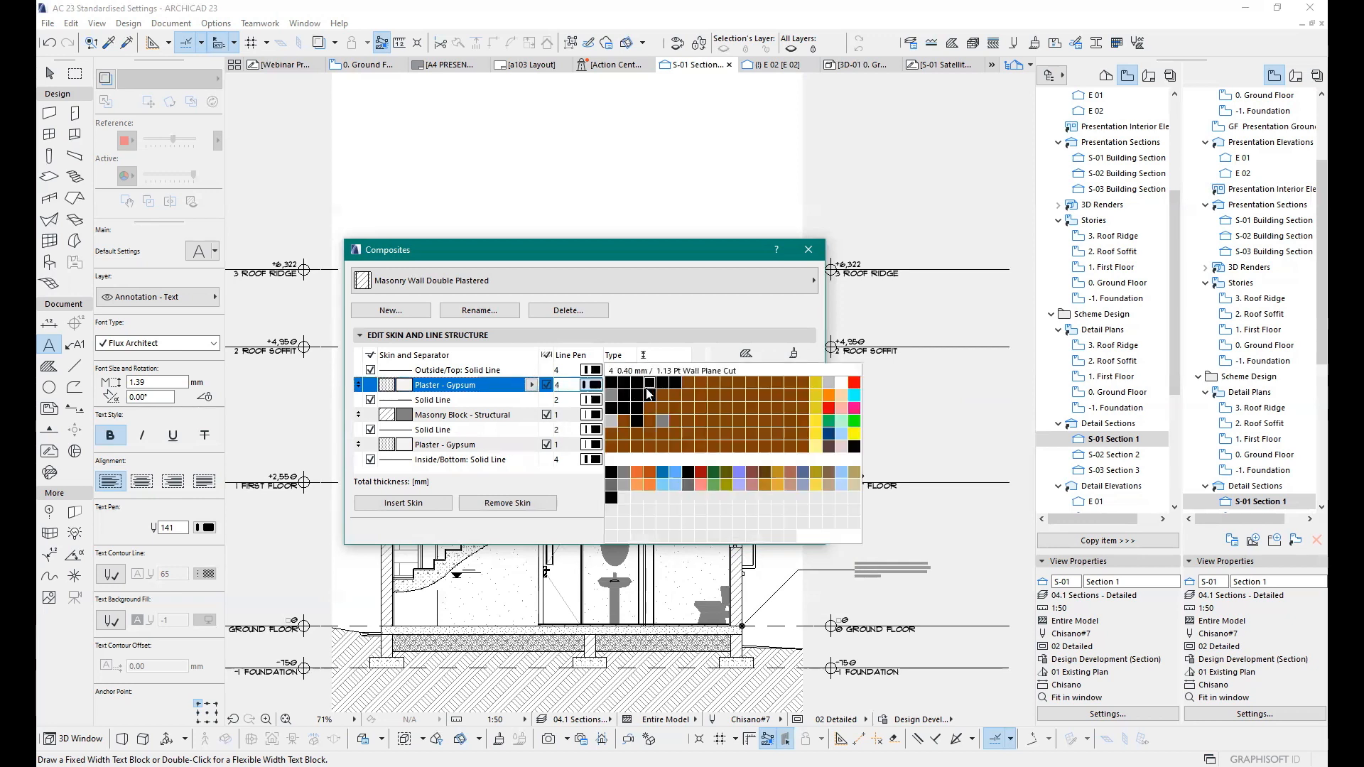
{"action": "left_click", "coordinate": [647, 390]}
{"action": "left_click", "coordinate": [597, 416]}
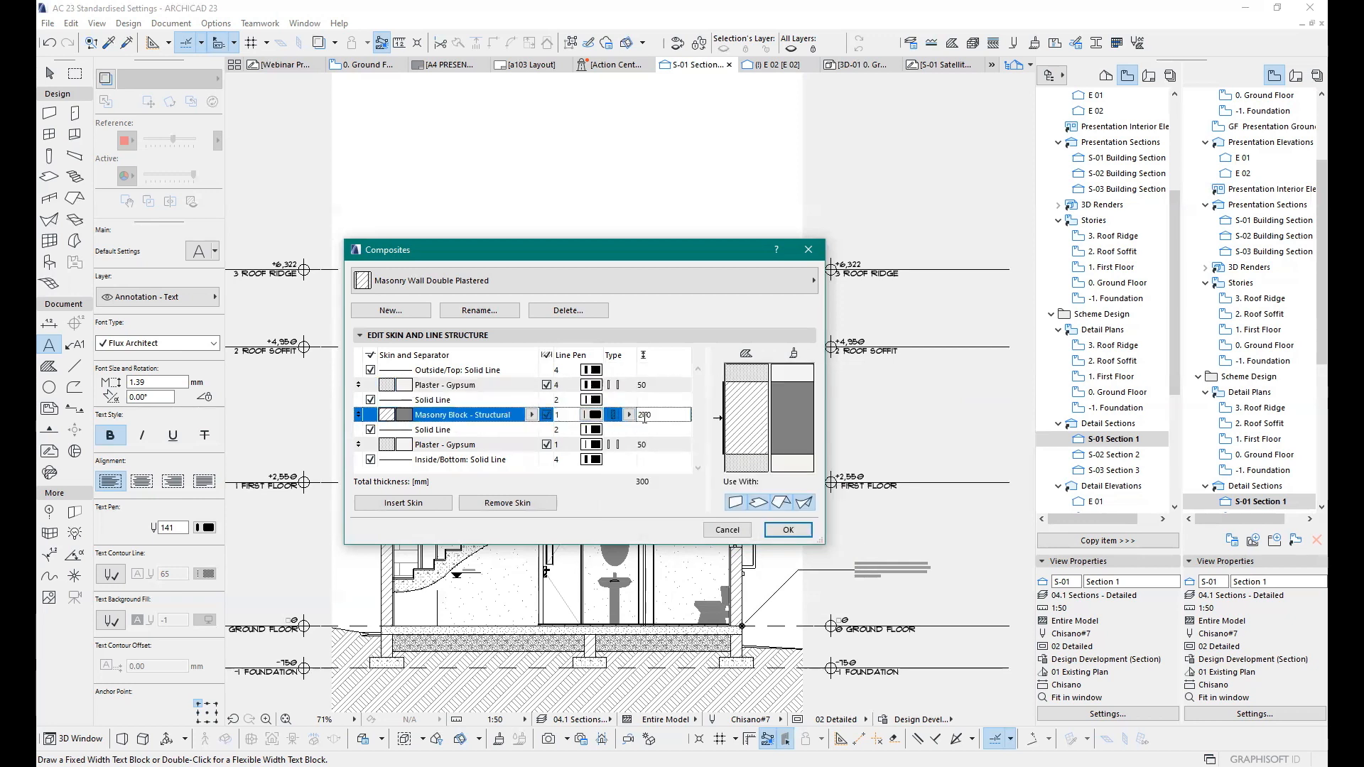
{"action": "left_click", "coordinate": [597, 416]}
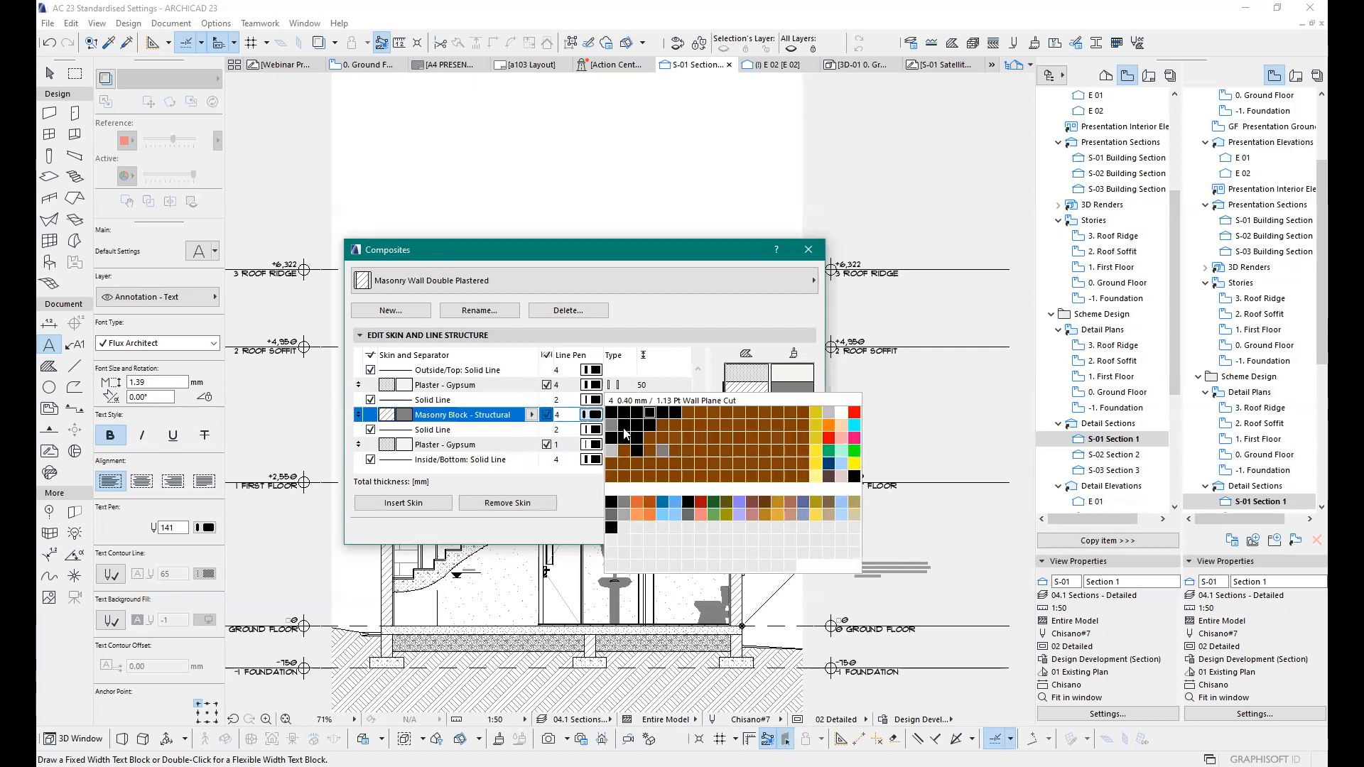
{"action": "left_click", "coordinate": [624, 434]}
{"action": "left_click", "coordinate": [595, 445]}
{"action": "left_click", "coordinate": [598, 445]}
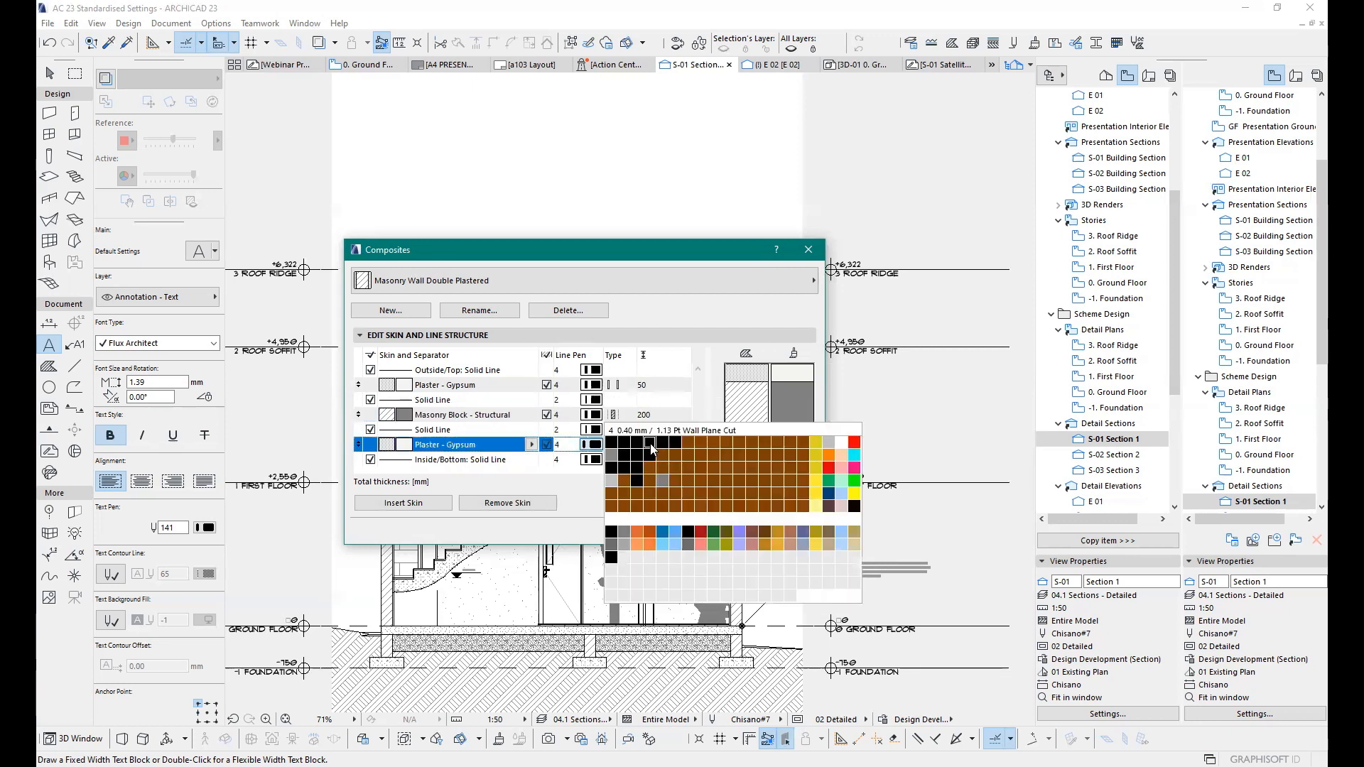
{"action": "left_click", "coordinate": [651, 444]}
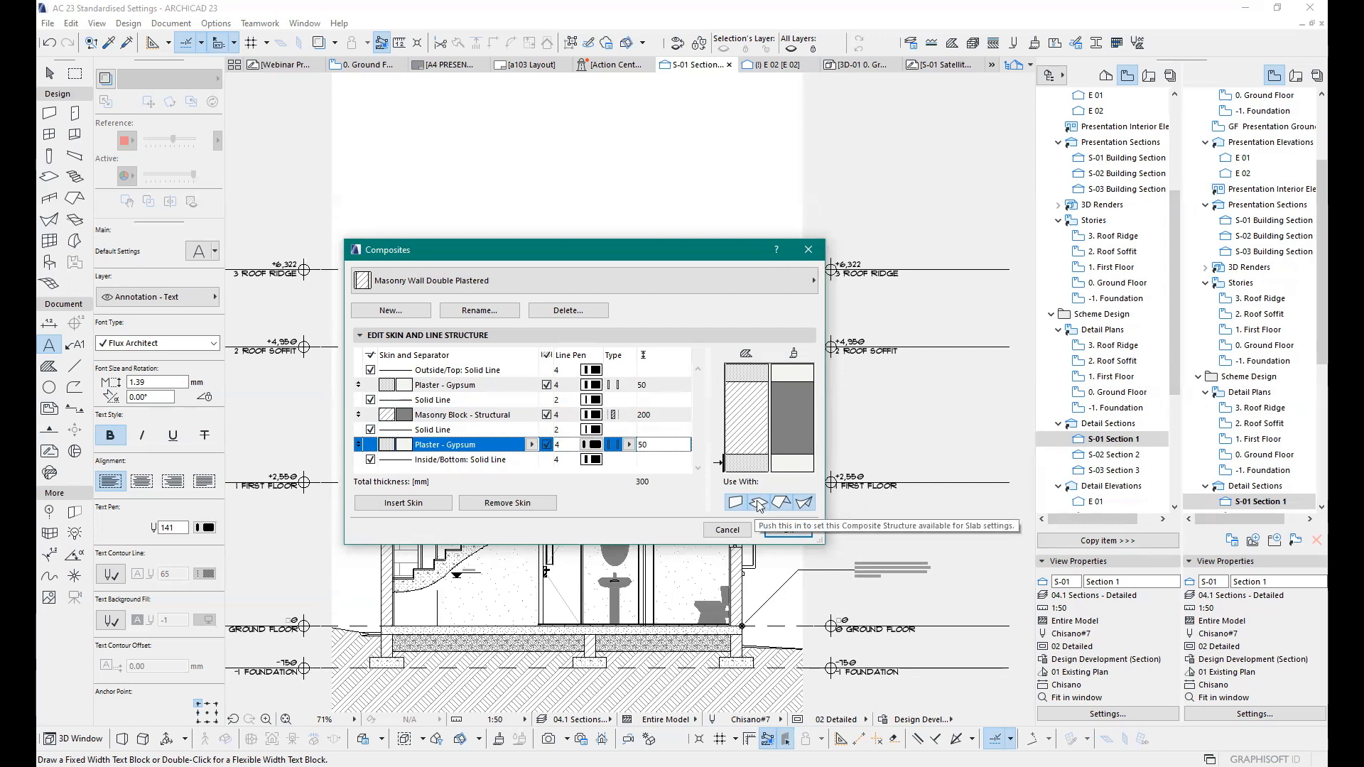
Step: Make the composite available for walls only by excluding slabs, roofs and shells, and save the composite settings
{"action": "left_click", "coordinate": [759, 504]}
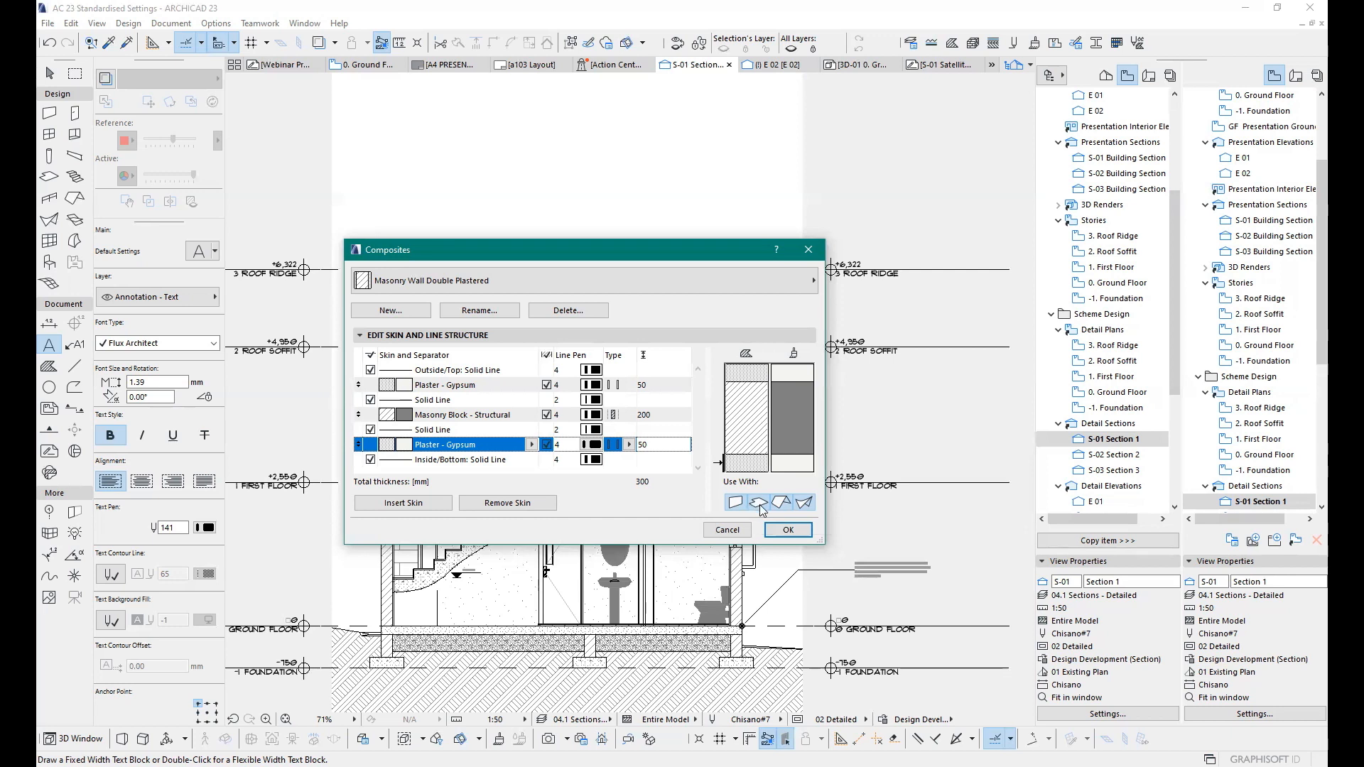
{"action": "left_click", "coordinate": [758, 505]}
{"action": "left_click", "coordinate": [783, 505]}
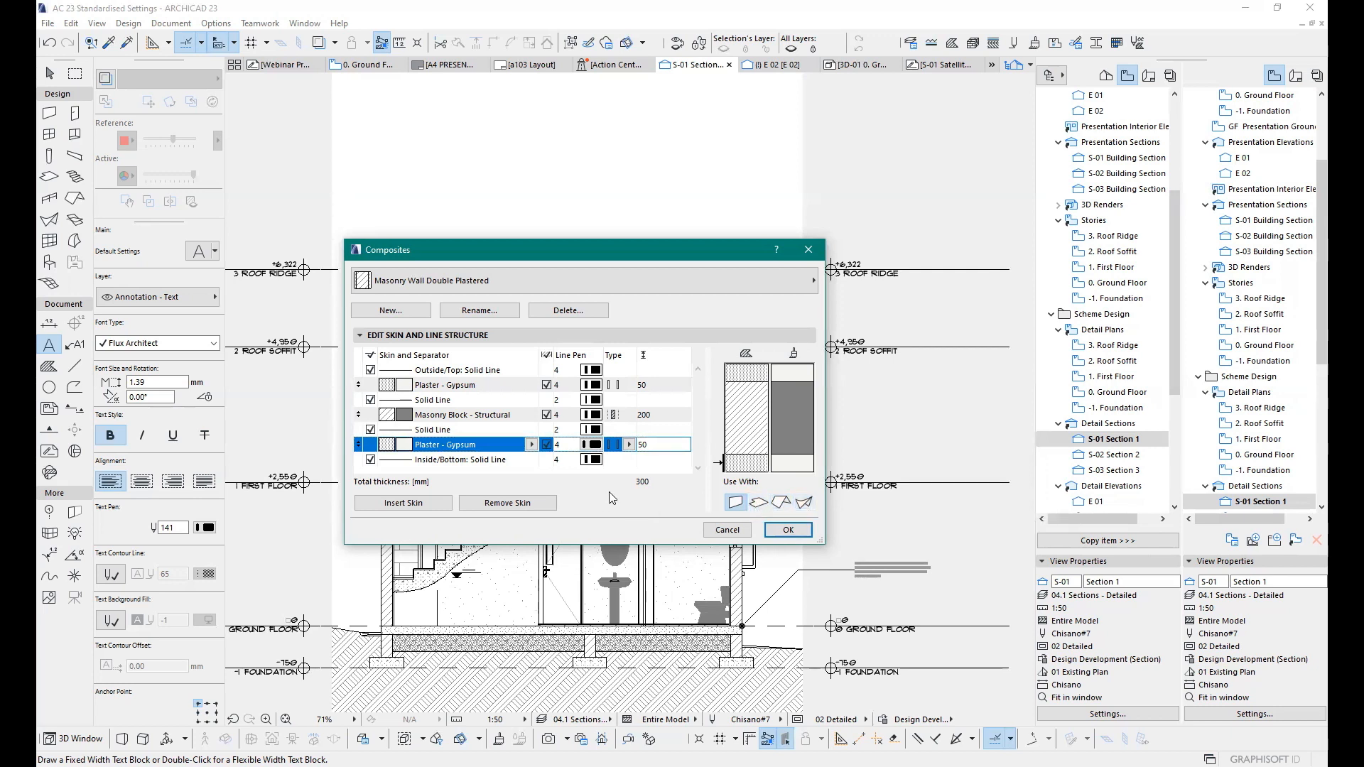
{"action": "left_click", "coordinate": [788, 531]}
Step: On the ground floor plan, set the Wall tool's default structure to the Masonry Wall Double Plastered composite
{"action": "left_click", "coordinate": [367, 64]}
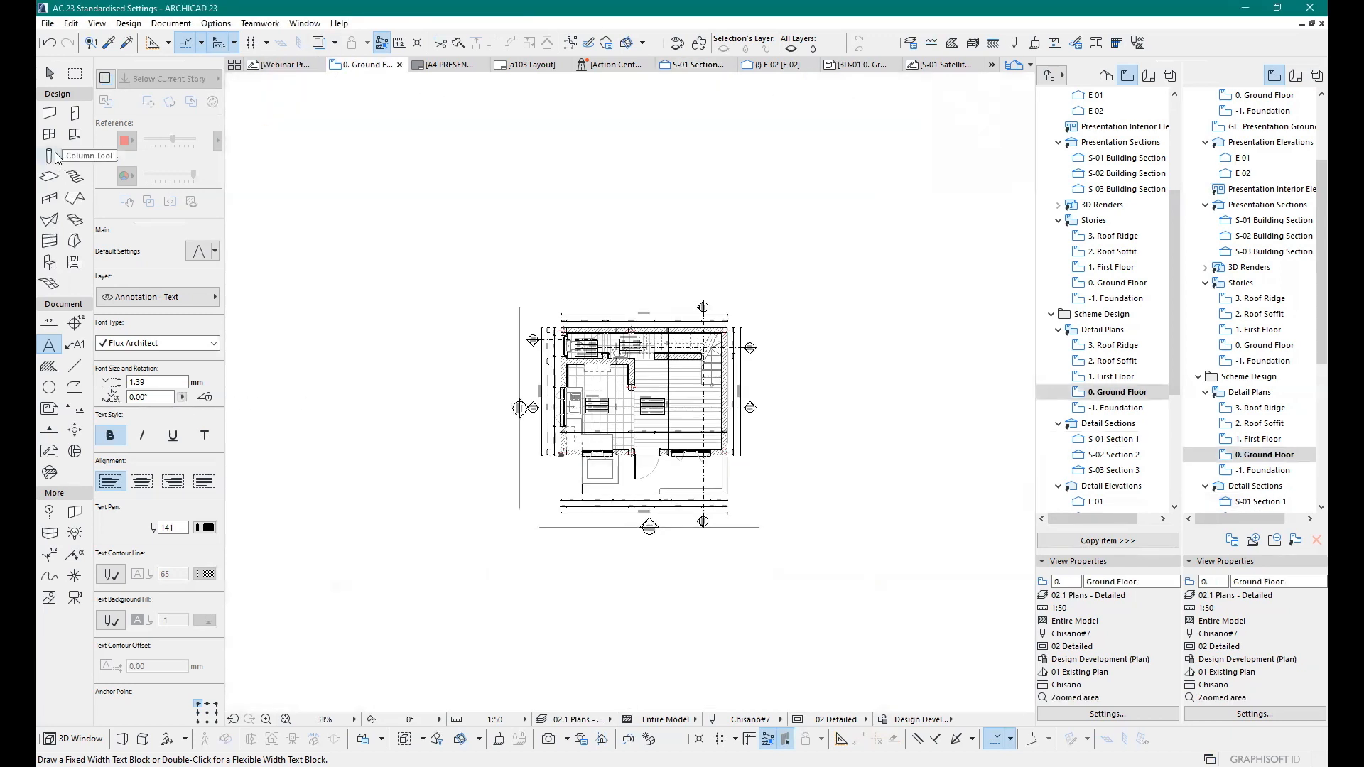
{"action": "left_click", "coordinate": [50, 113]}
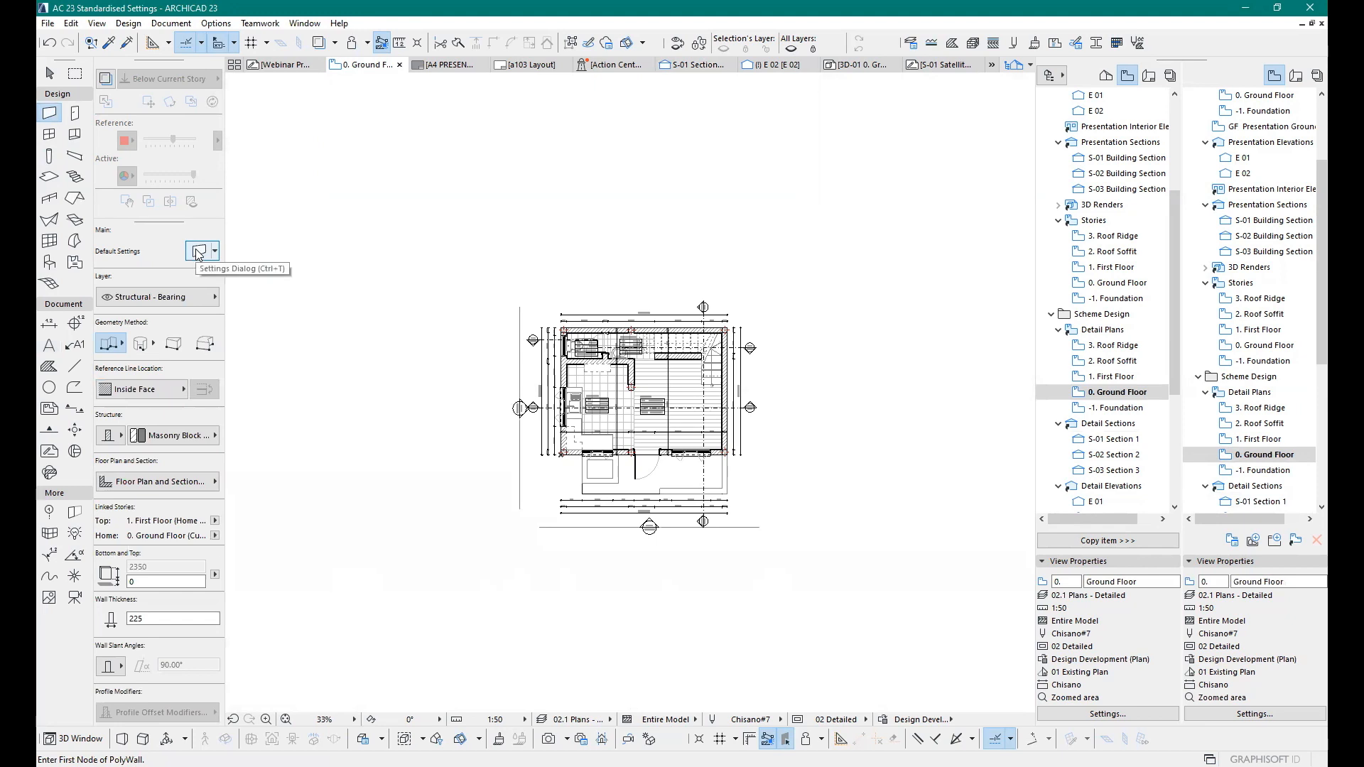
{"action": "key", "text": "ctrl+t"}
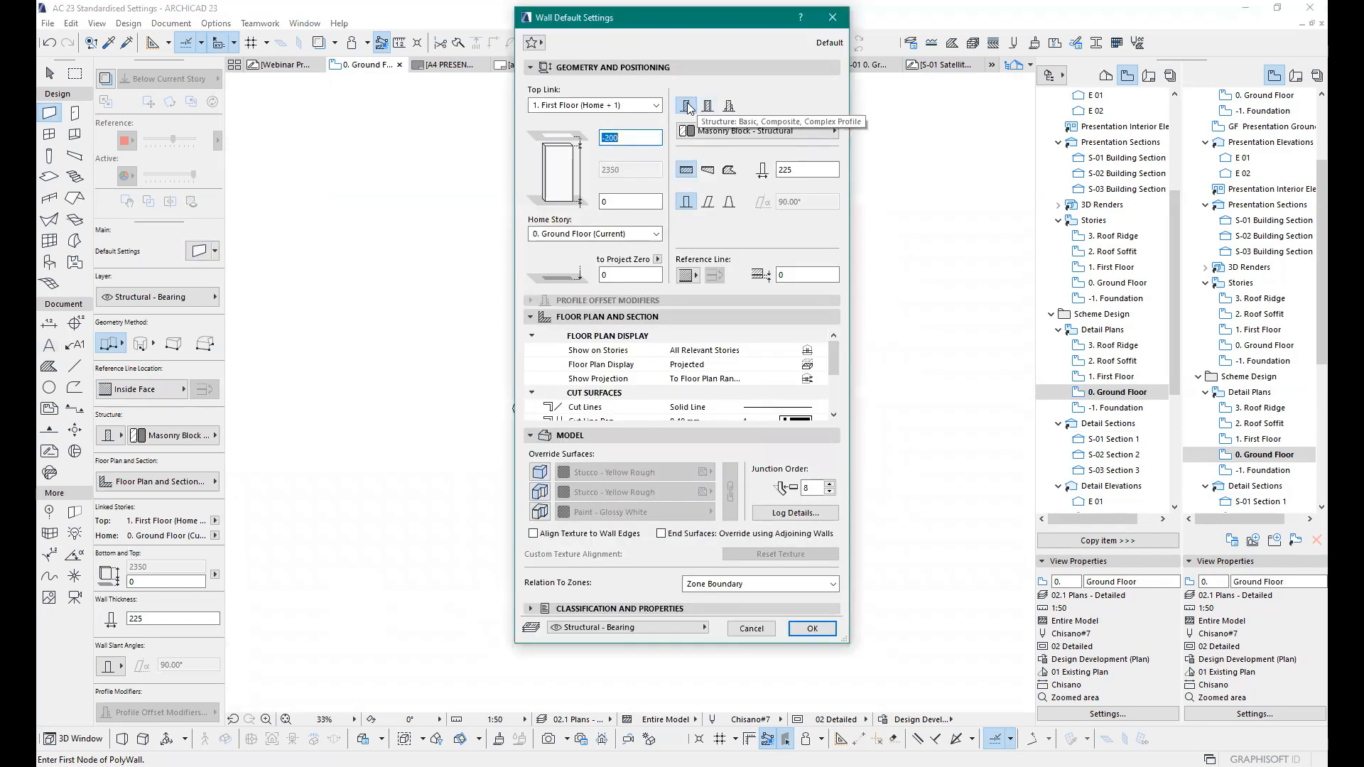
{"action": "left_click", "coordinate": [1172, 246]}
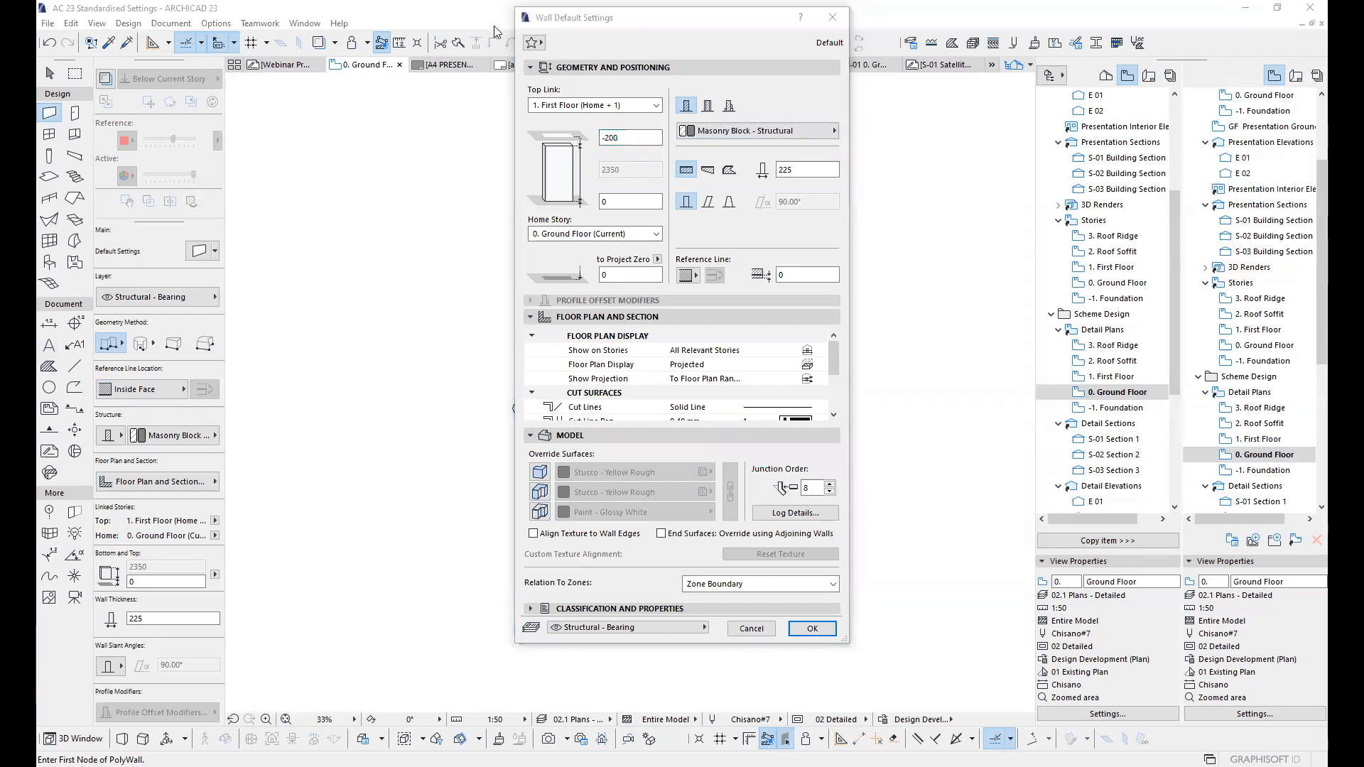
{"action": "left_click", "coordinate": [707, 108]}
{"action": "left_click", "coordinate": [726, 106]}
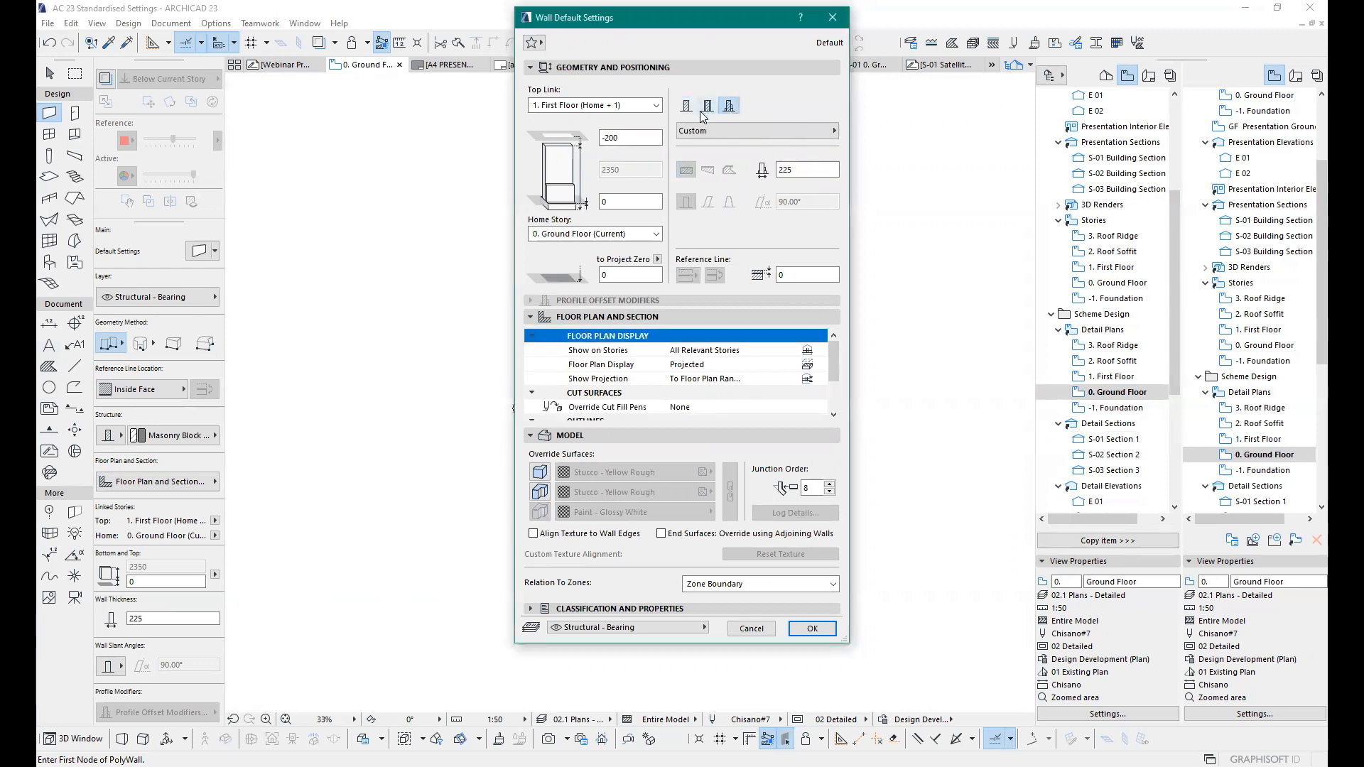
{"action": "left_click", "coordinate": [708, 108]}
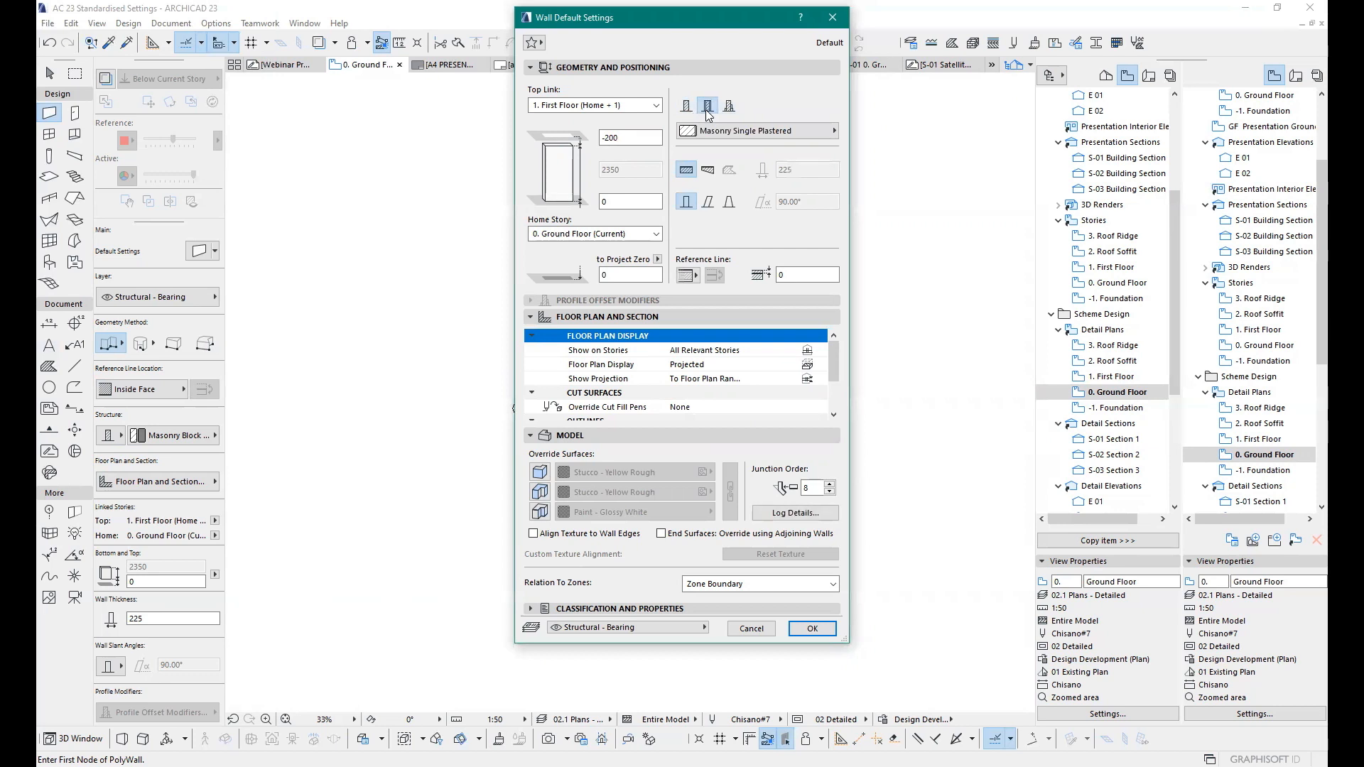
{"action": "left_click", "coordinate": [771, 135]}
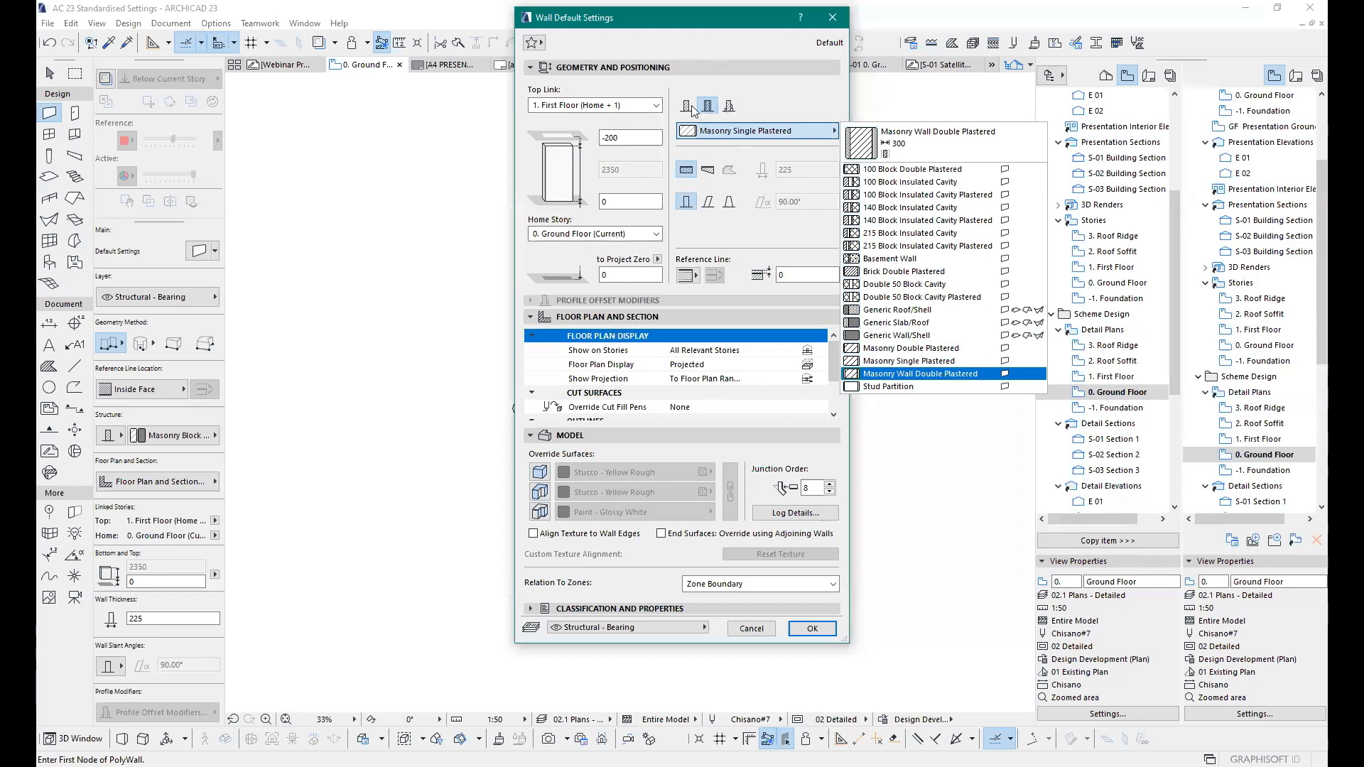
{"action": "key", "text": "Return"}
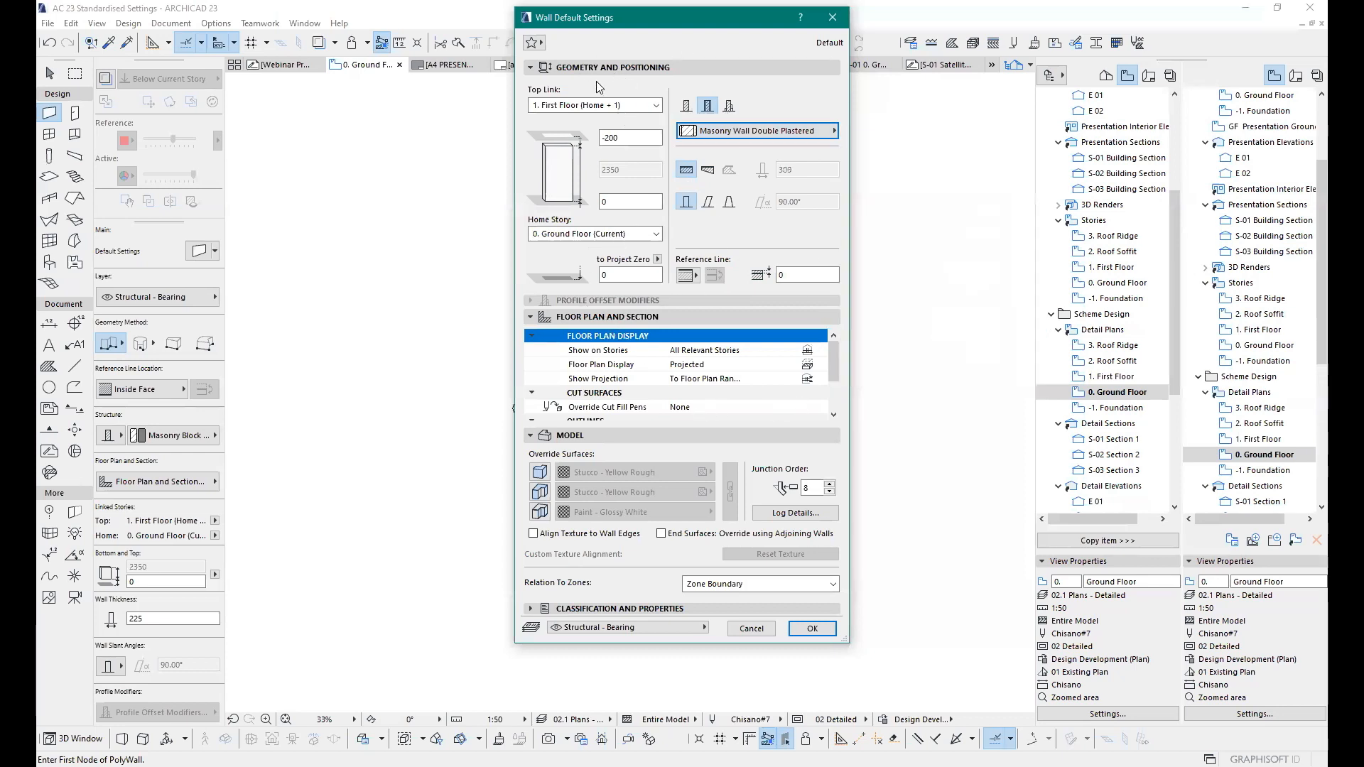
{"action": "left_click", "coordinate": [812, 629]}
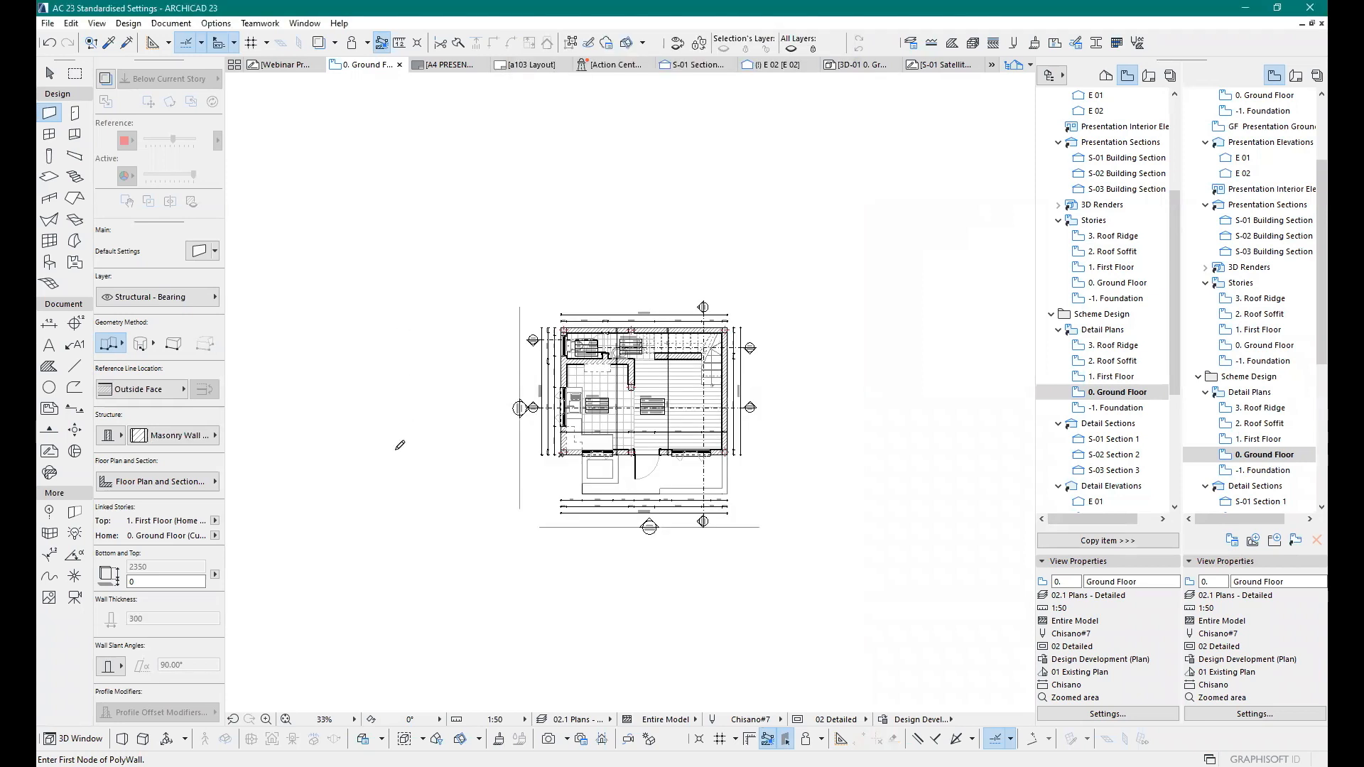
Step: Draw a single vertical wall in the empty area to the left of the house plan
{"action": "left_click", "coordinate": [403, 329]}
{"action": "double_click", "coordinate": [403, 450]}
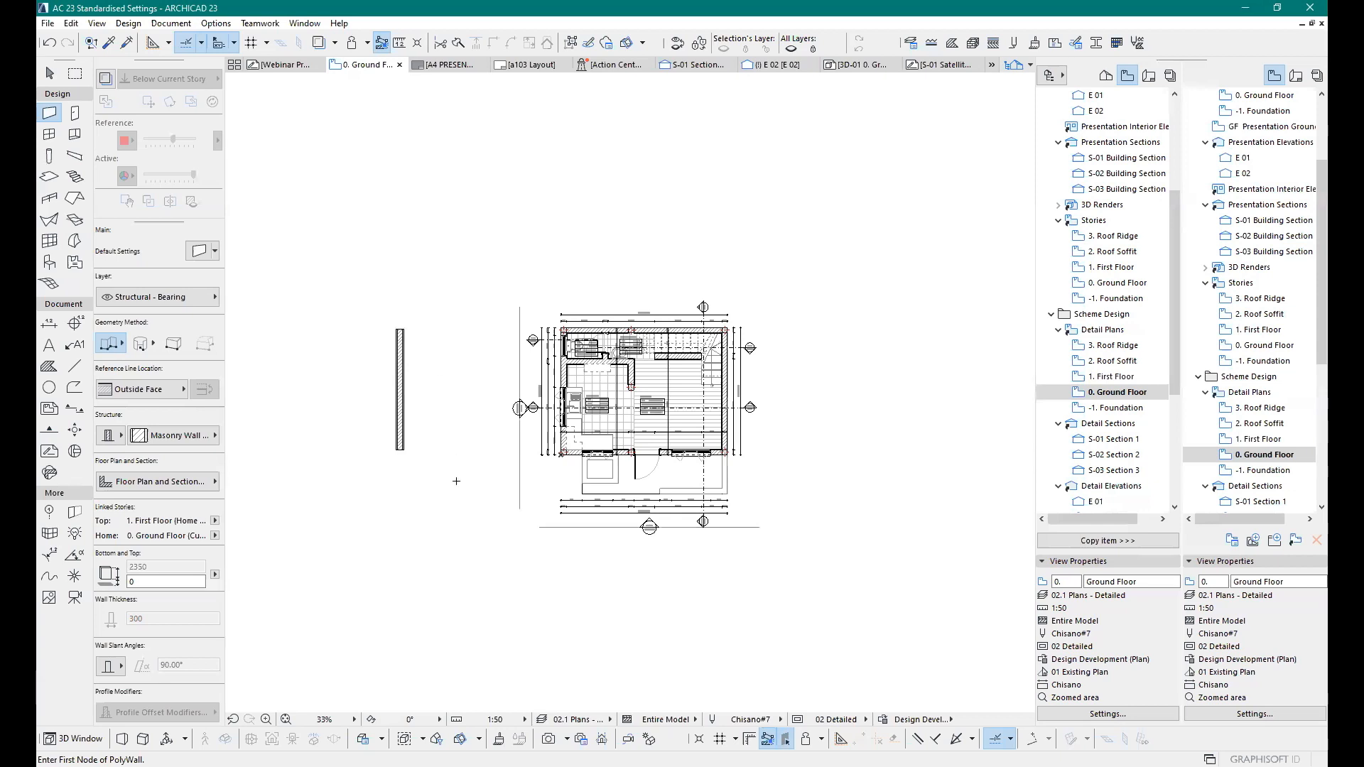
Step: Examine the new wall's skins, fills, separator lines and contour line weights up close and beside the house plan
{"action": "scroll", "coordinate": [424, 302], "scroll_direction": "up", "scroll_amount": 10}
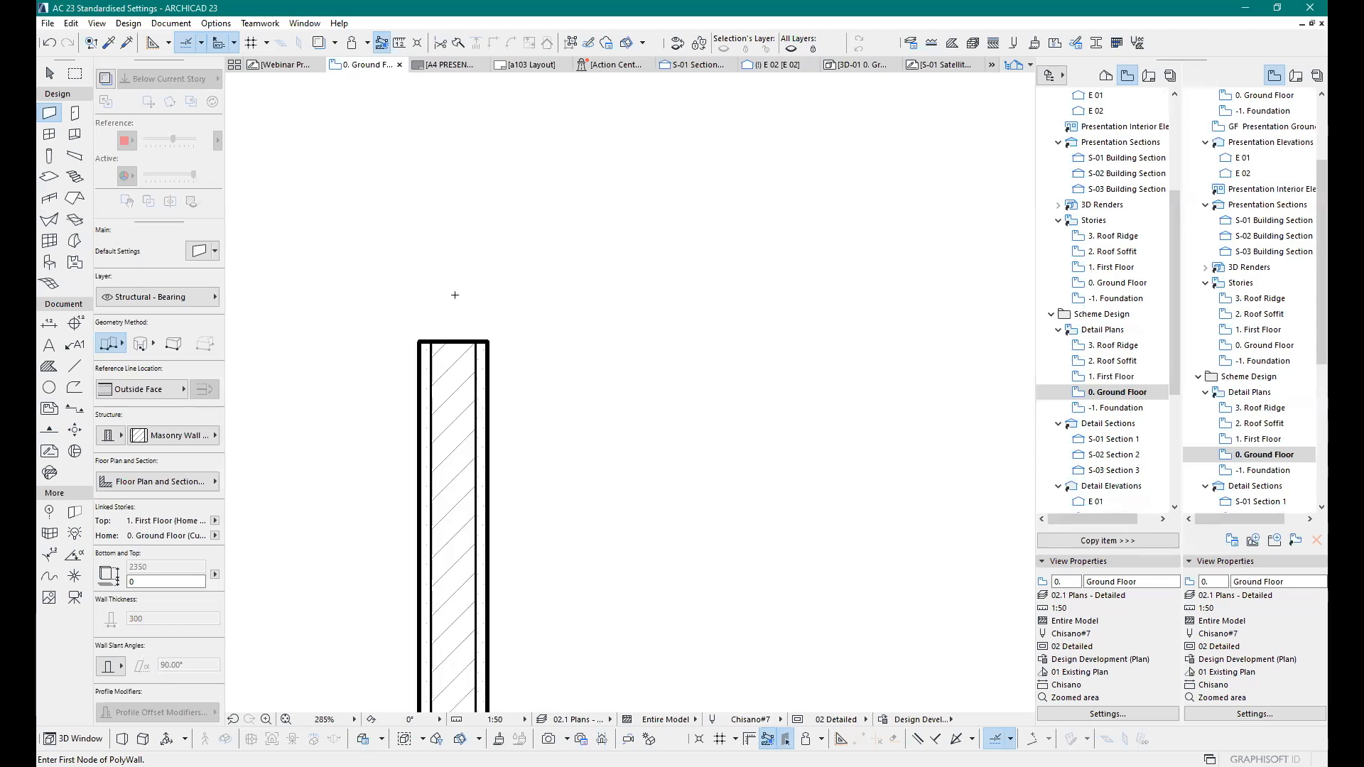
{"action": "scroll", "coordinate": [453, 308], "scroll_direction": "up", "scroll_amount": 2}
{"action": "scroll", "coordinate": [459, 268], "scroll_direction": "up", "scroll_amount": 2}
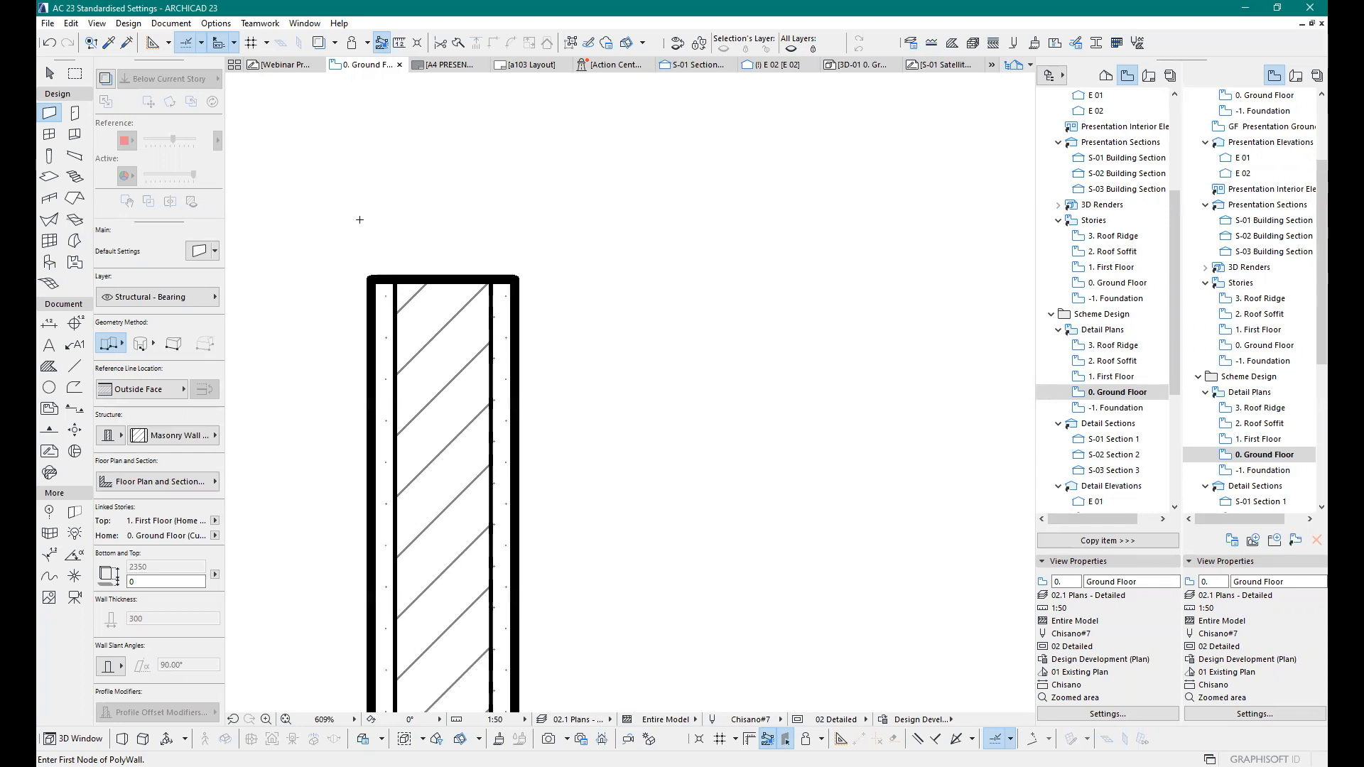
{"action": "scroll", "coordinate": [361, 221], "scroll_direction": "down", "scroll_amount": 2}
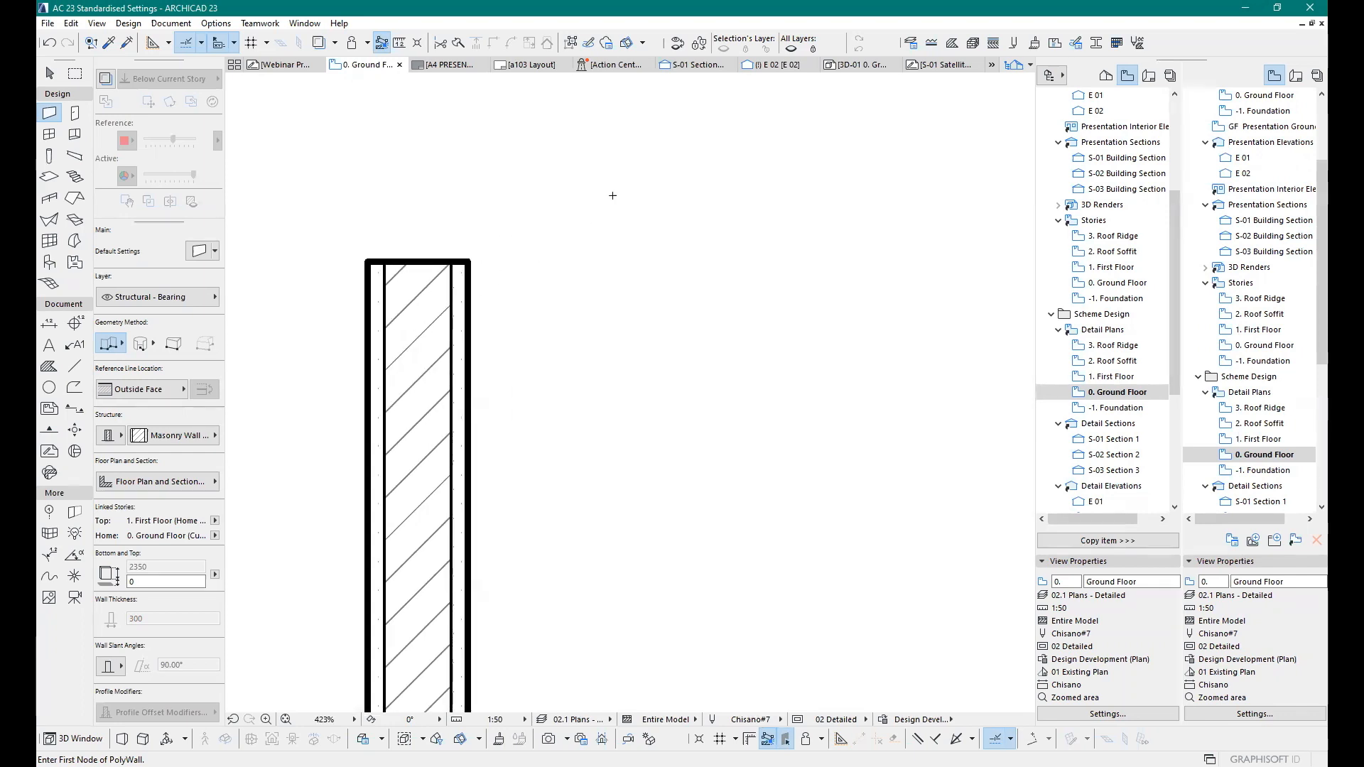
{"action": "scroll", "coordinate": [450, 218], "scroll_direction": "up", "scroll_amount": 4}
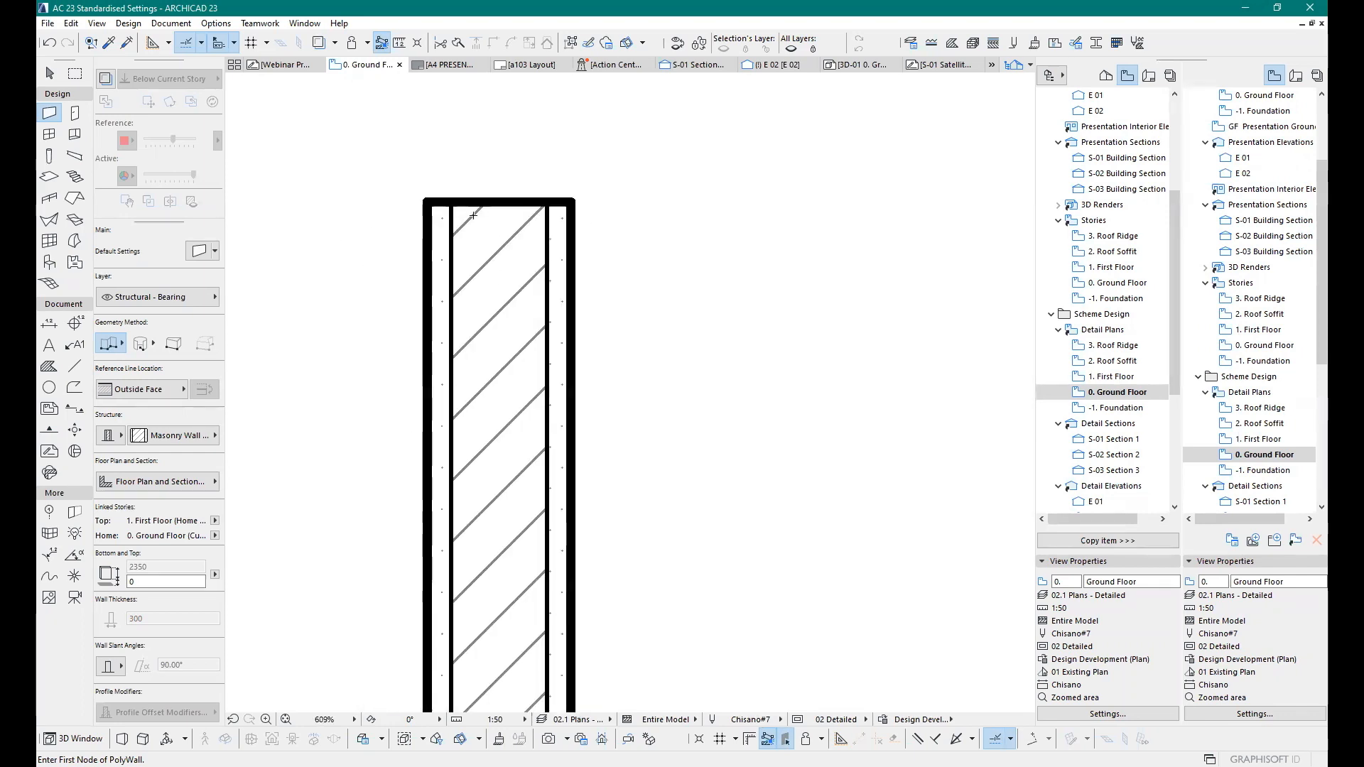
{"action": "scroll", "coordinate": [427, 213], "scroll_direction": "down", "scroll_amount": 2}
{"action": "scroll", "coordinate": [405, 209], "scroll_direction": "up", "scroll_amount": 2}
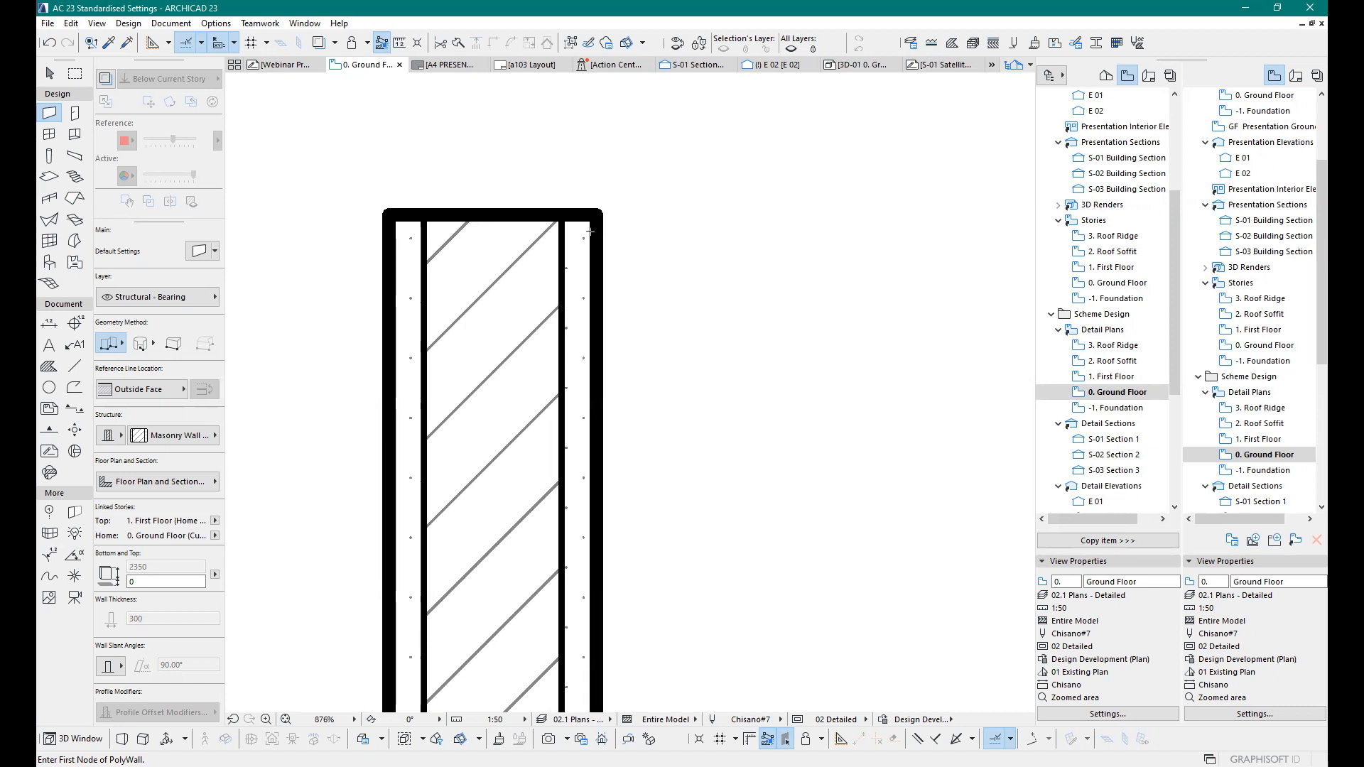
{"action": "left_click", "coordinate": [602, 286]}
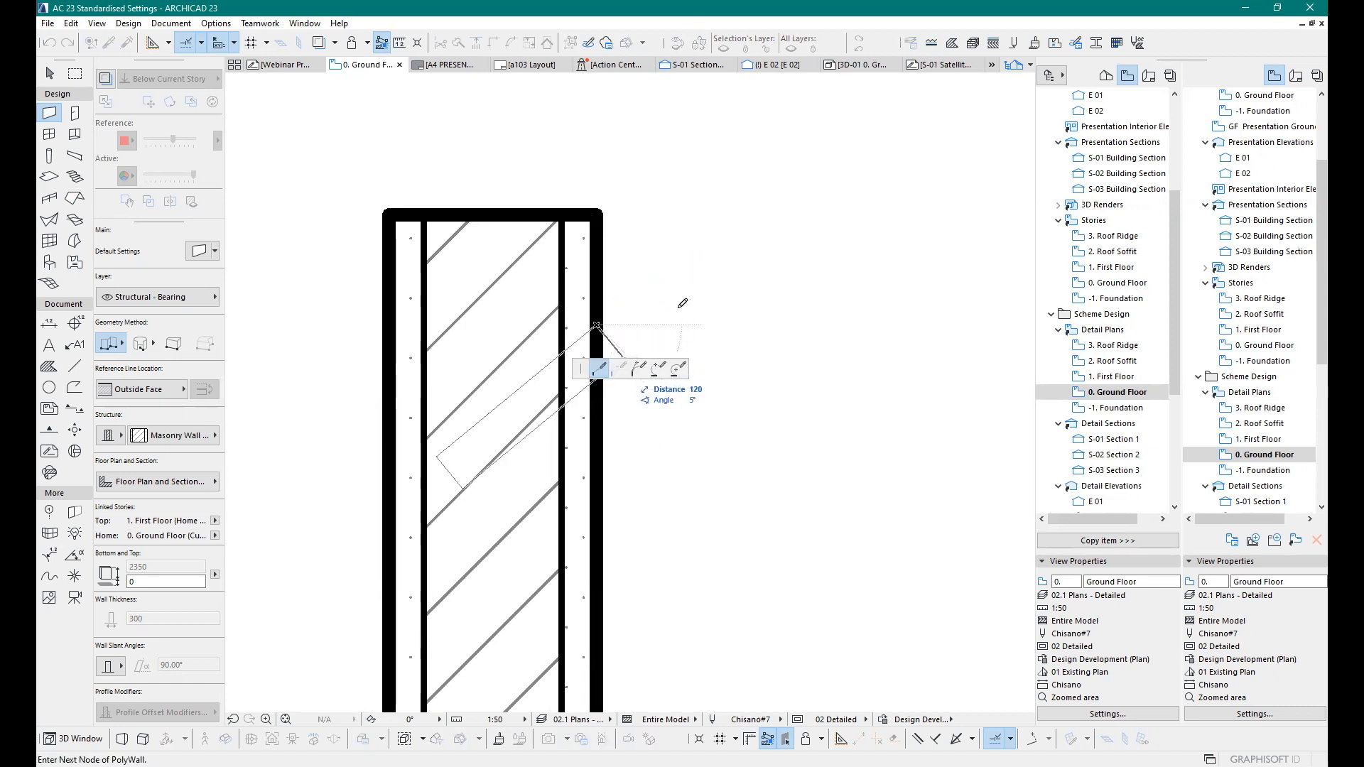
{"action": "key", "text": "Escape"}
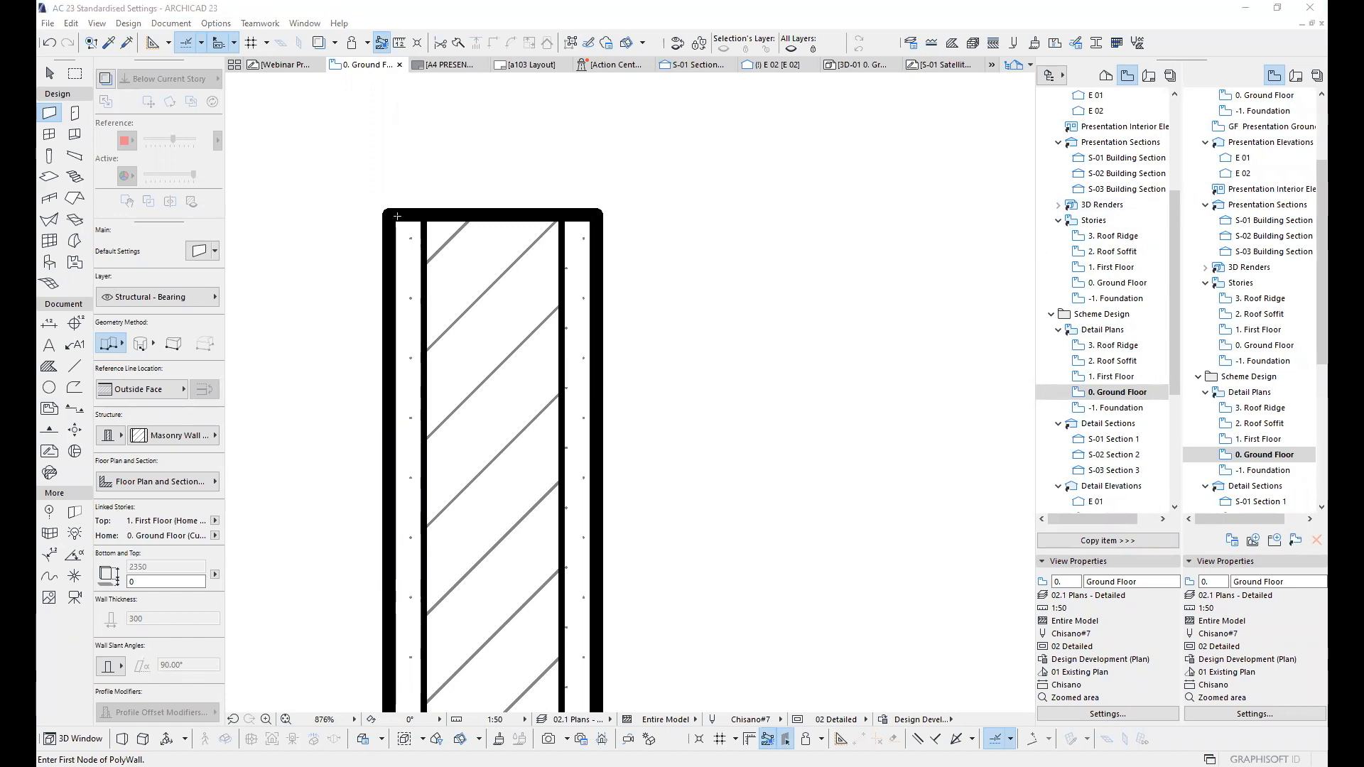
{"action": "scroll", "coordinate": [497, 100], "scroll_direction": "down", "scroll_amount": 8}
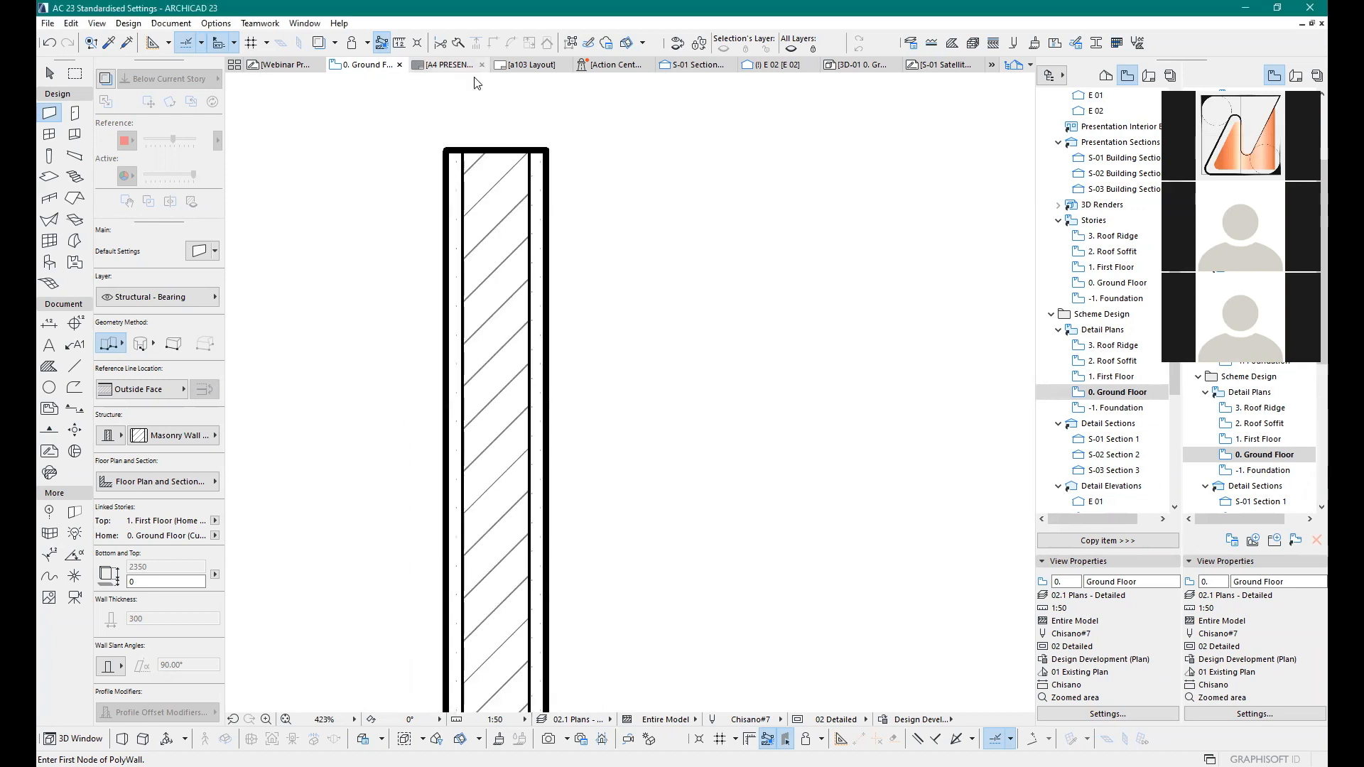
{"action": "scroll", "coordinate": [463, 109], "scroll_direction": "down", "scroll_amount": 3}
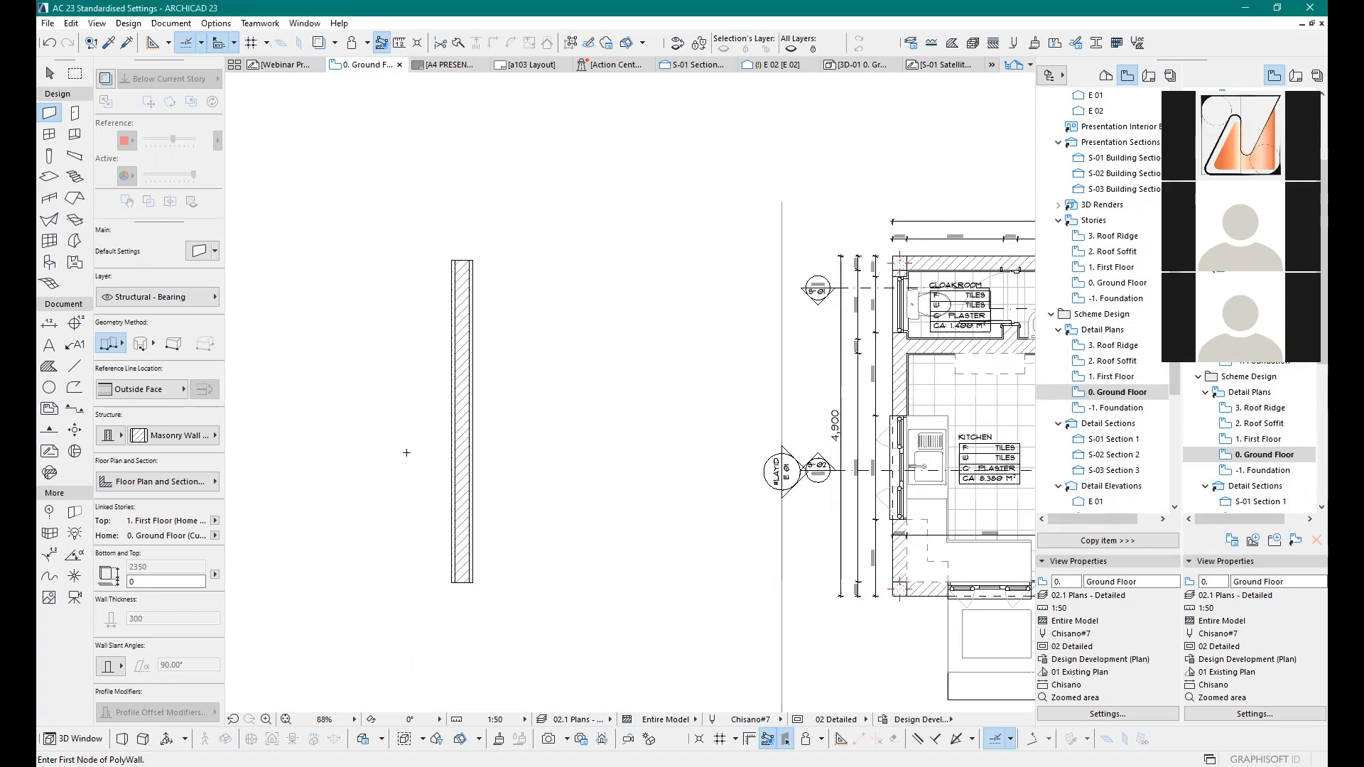
{"action": "scroll", "coordinate": [450, 577], "scroll_direction": "up", "scroll_amount": 7}
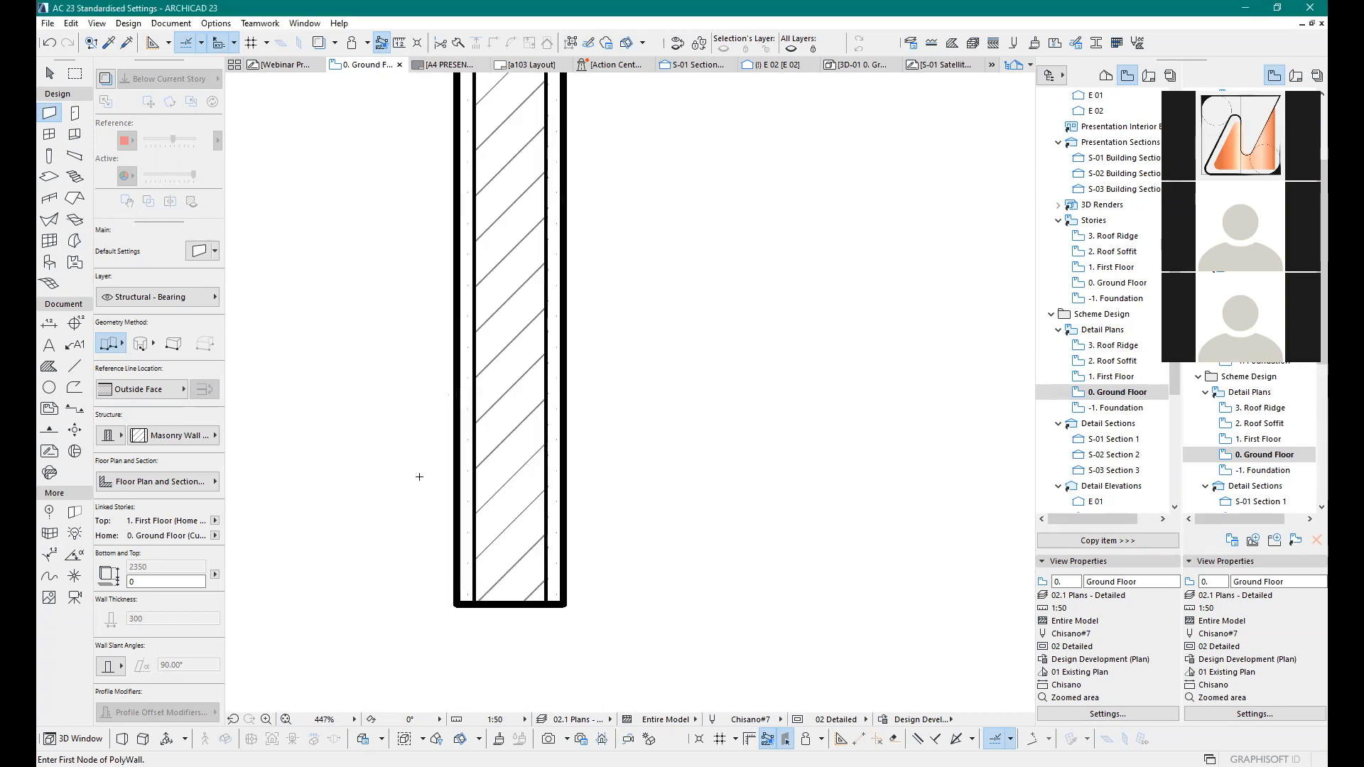
{"action": "scroll", "coordinate": [409, 435], "scroll_direction": "down", "scroll_amount": 9}
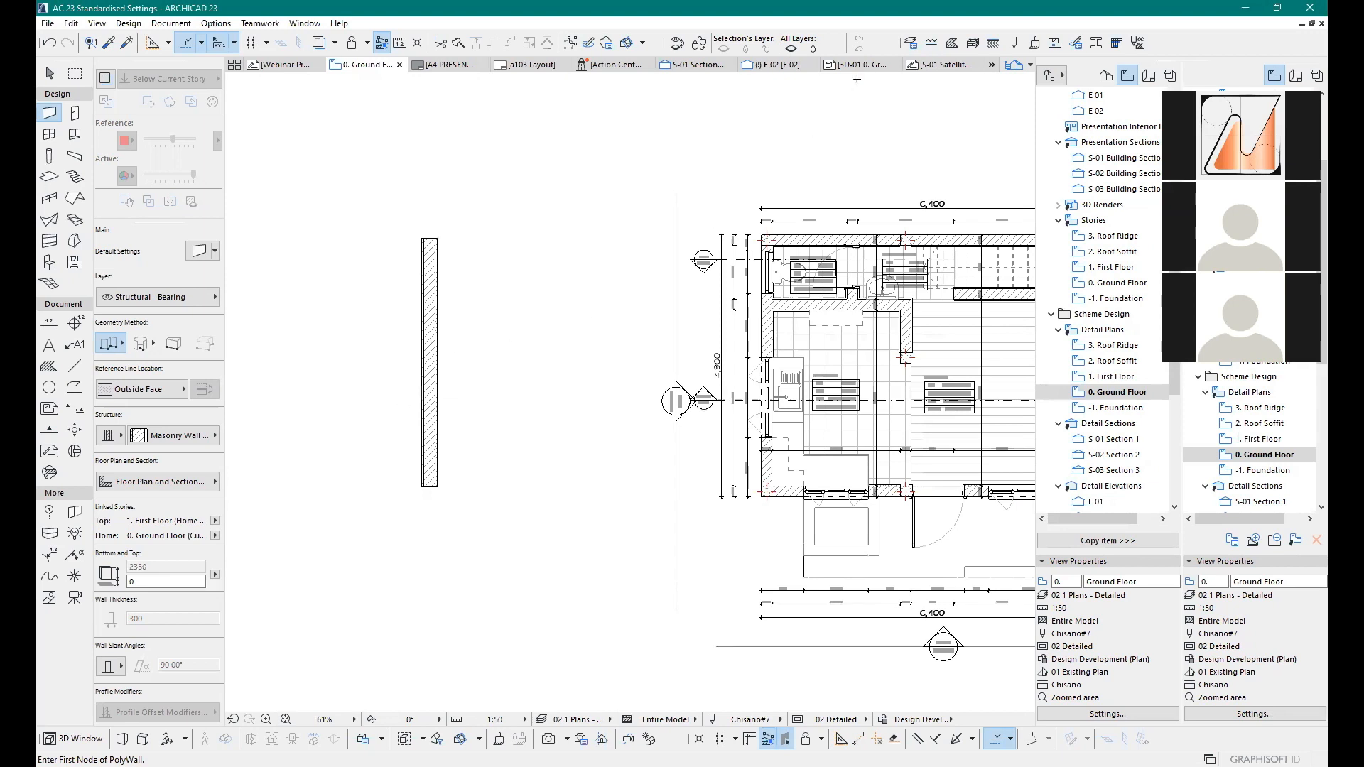
{"action": "scroll", "coordinate": [857, 79], "scroll_direction": "down", "scroll_amount": 2}
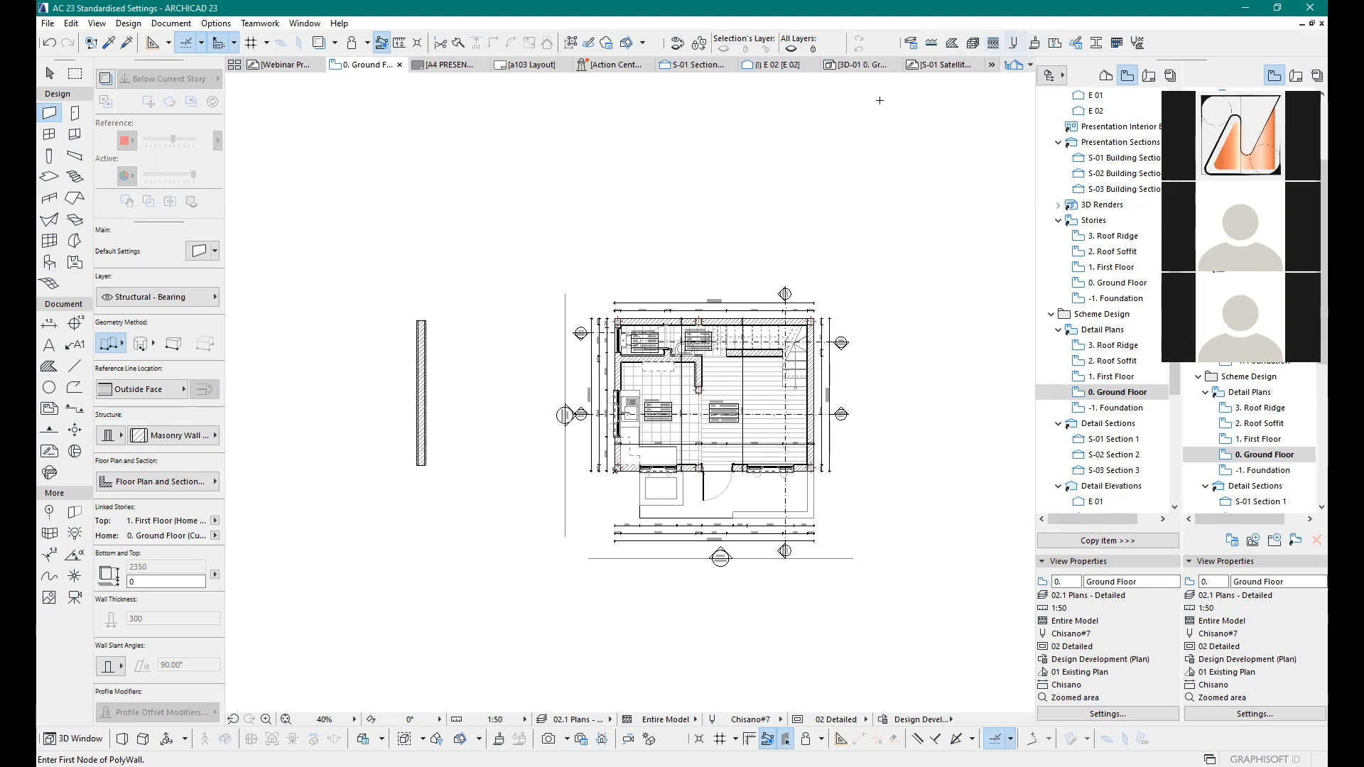
Step: Review the detail sections S-01, S-02 and S-03, and examine the roof and wall junction at the ridge in Section 3
{"action": "left_click", "coordinate": [695, 65]}
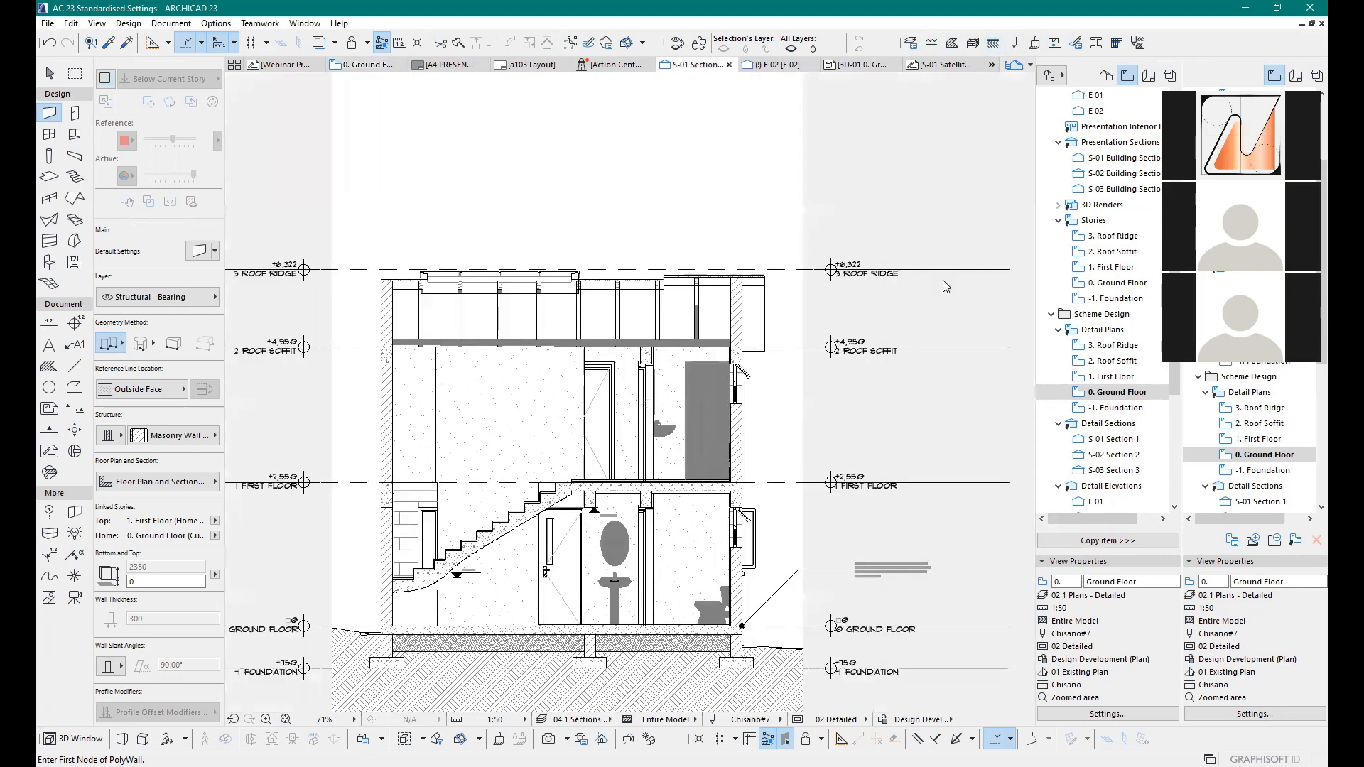
{"action": "double_click", "coordinate": [1112, 457]}
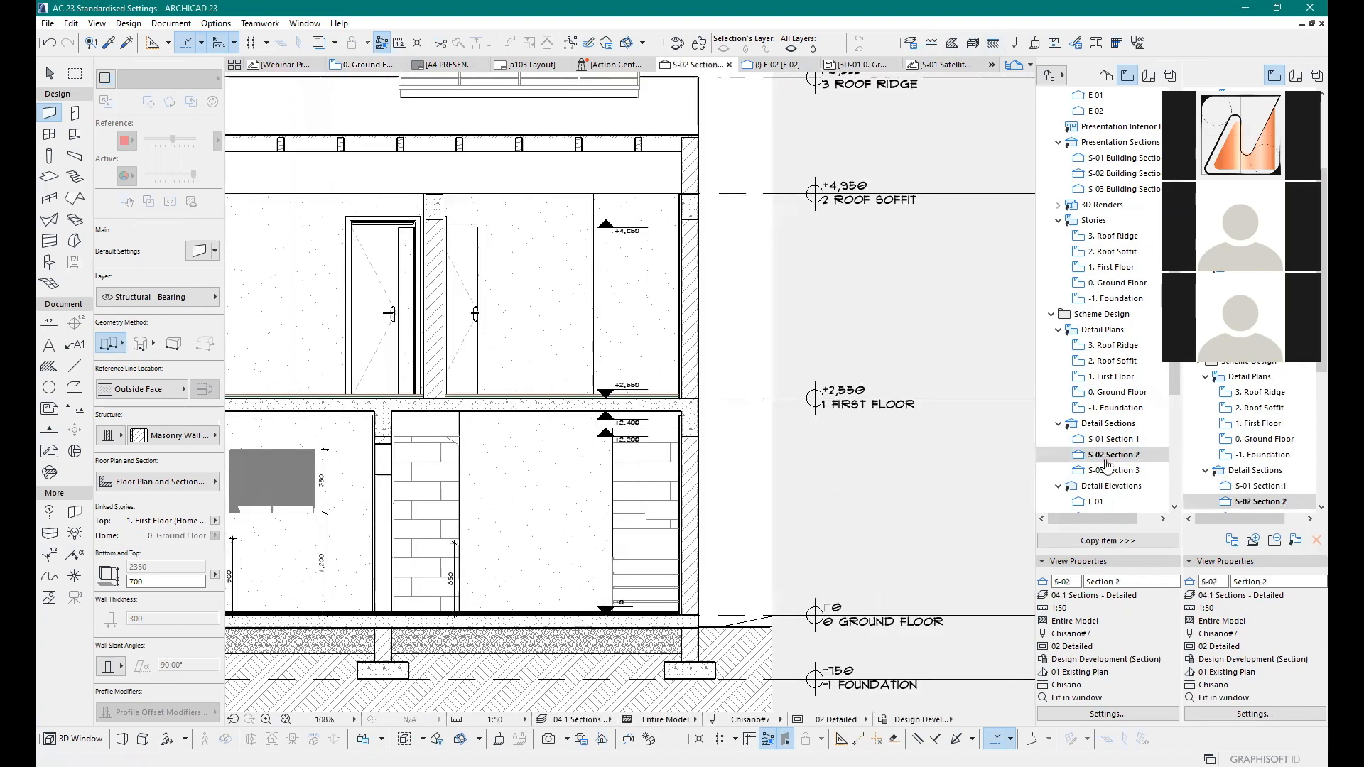
{"action": "double_click", "coordinate": [1122, 473]}
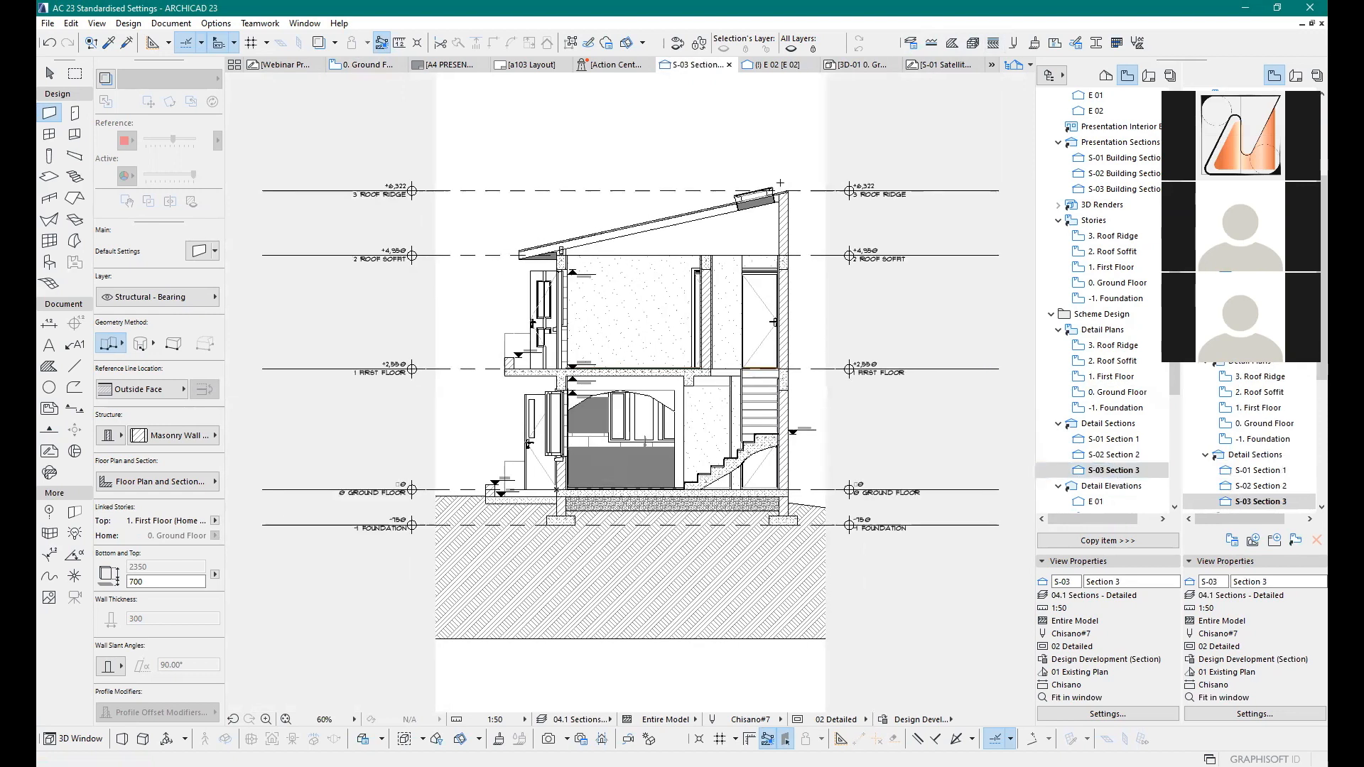
{"action": "scroll", "coordinate": [780, 183], "scroll_direction": "up", "scroll_amount": 3}
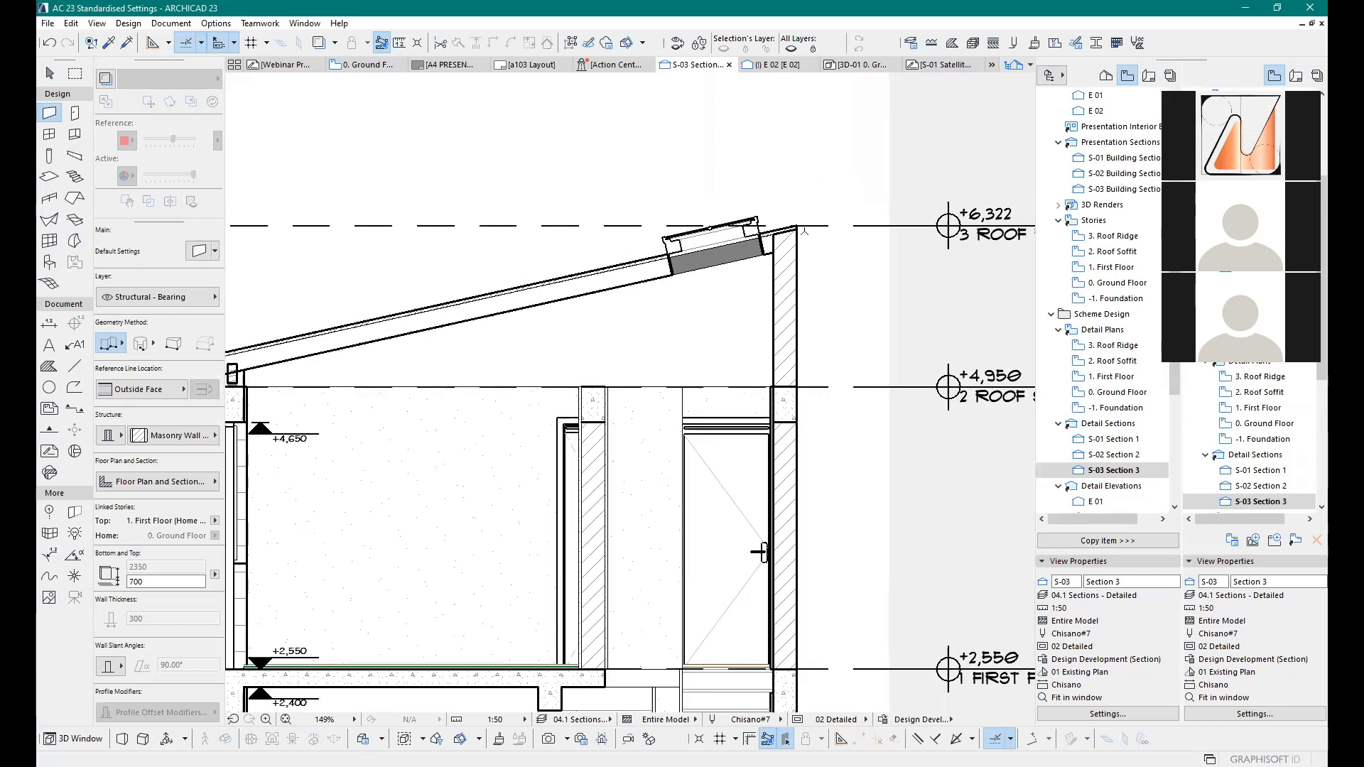
{"action": "scroll", "coordinate": [804, 231], "scroll_direction": "down", "scroll_amount": 2}
{"action": "scroll", "coordinate": [796, 227], "scroll_direction": "up", "scroll_amount": 3}
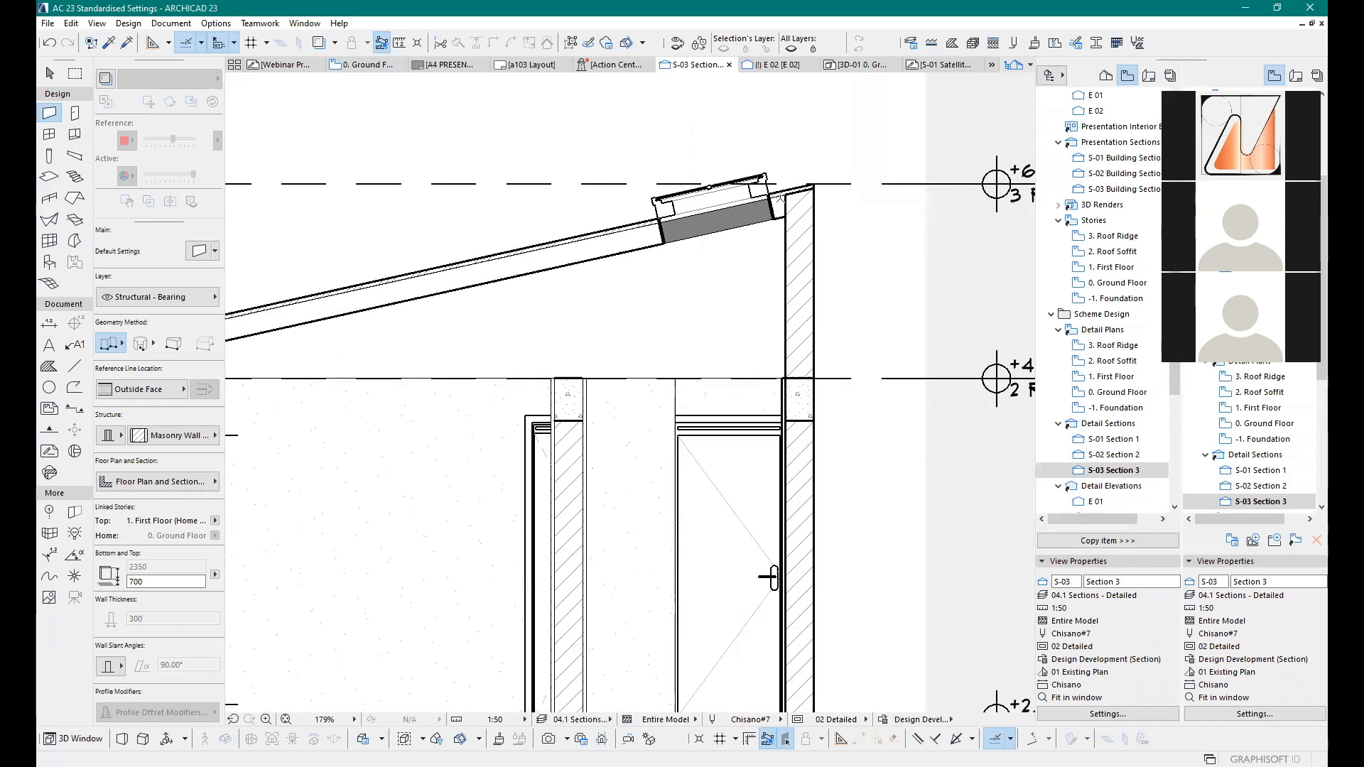
{"action": "scroll", "coordinate": [781, 199], "scroll_direction": "up", "scroll_amount": 1}
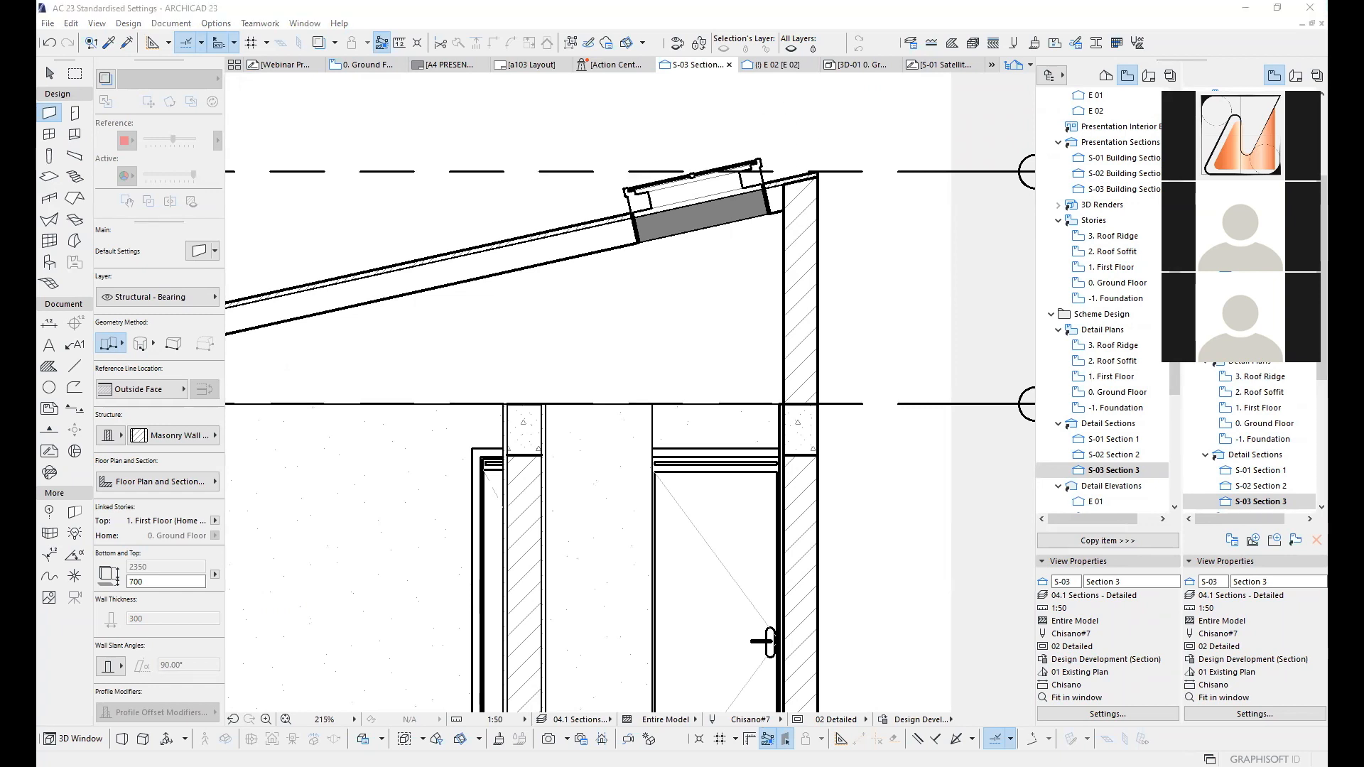
{"action": "left_click", "coordinate": [809, 9]}
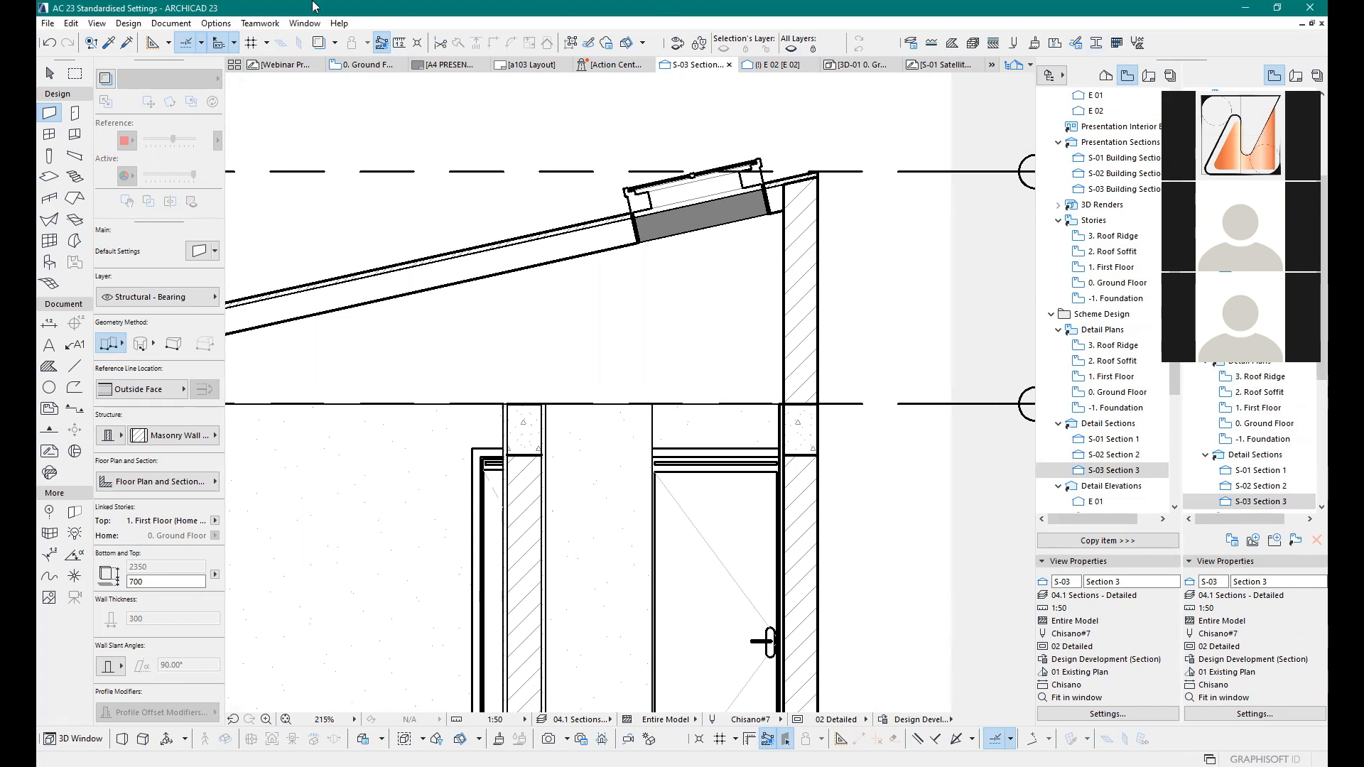
{"action": "left_click", "coordinate": [216, 24]}
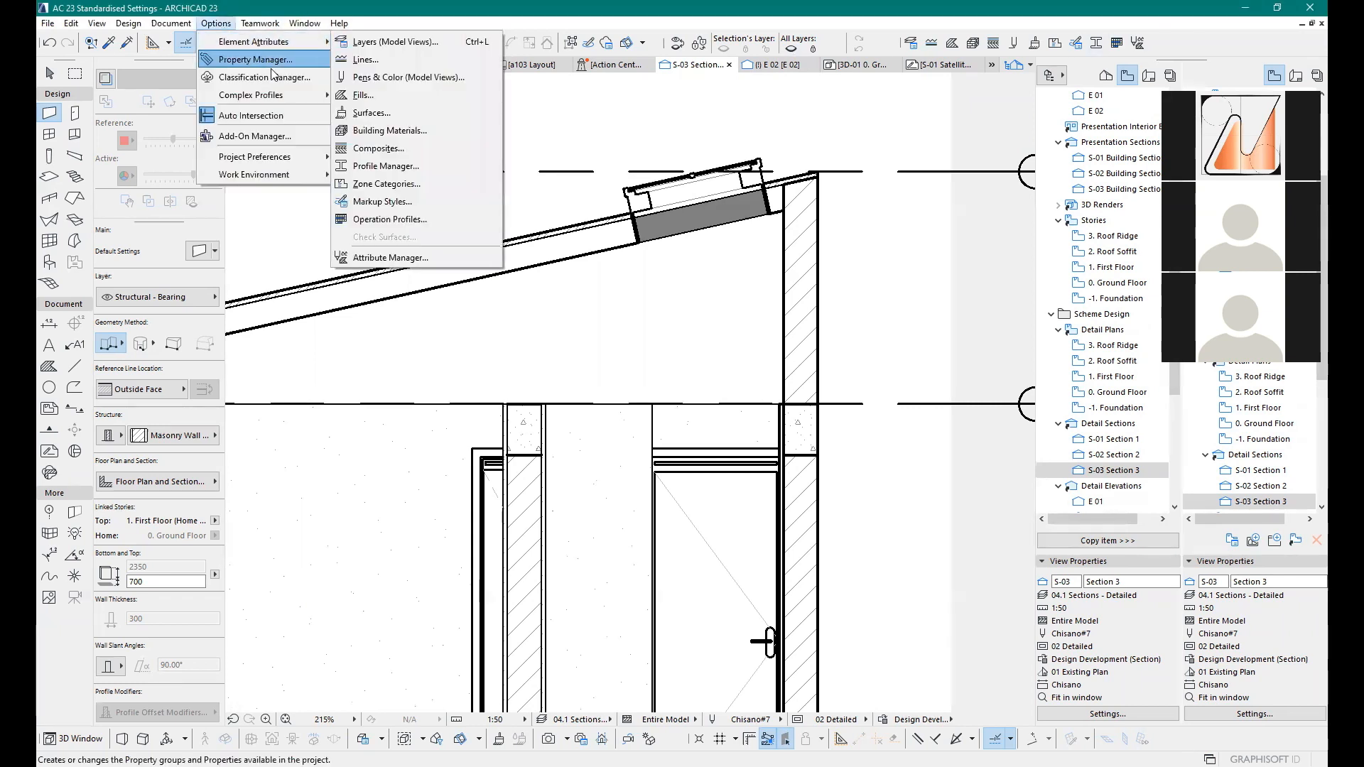
{"action": "mouse_move", "coordinate": [293, 101]}
{"action": "left_click", "coordinate": [404, 95]}
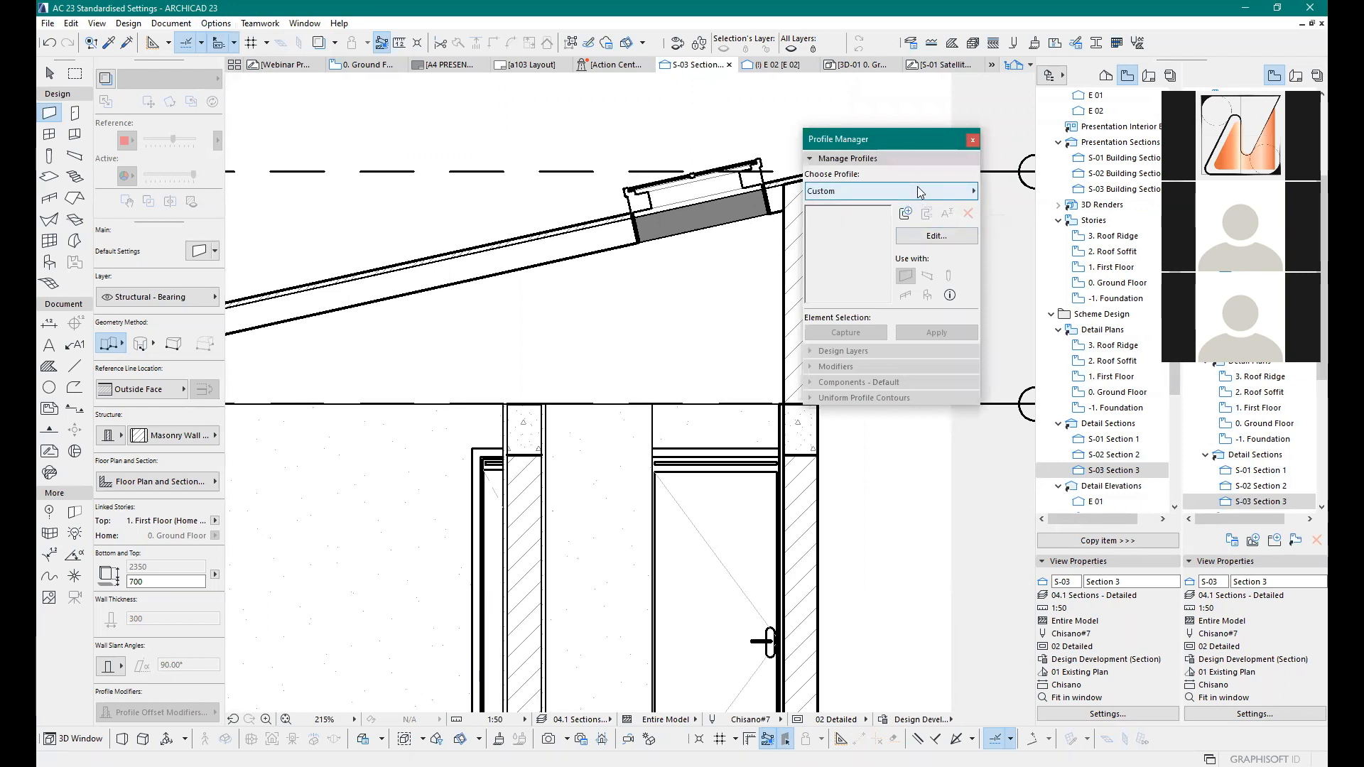
{"action": "left_click", "coordinate": [935, 238]}
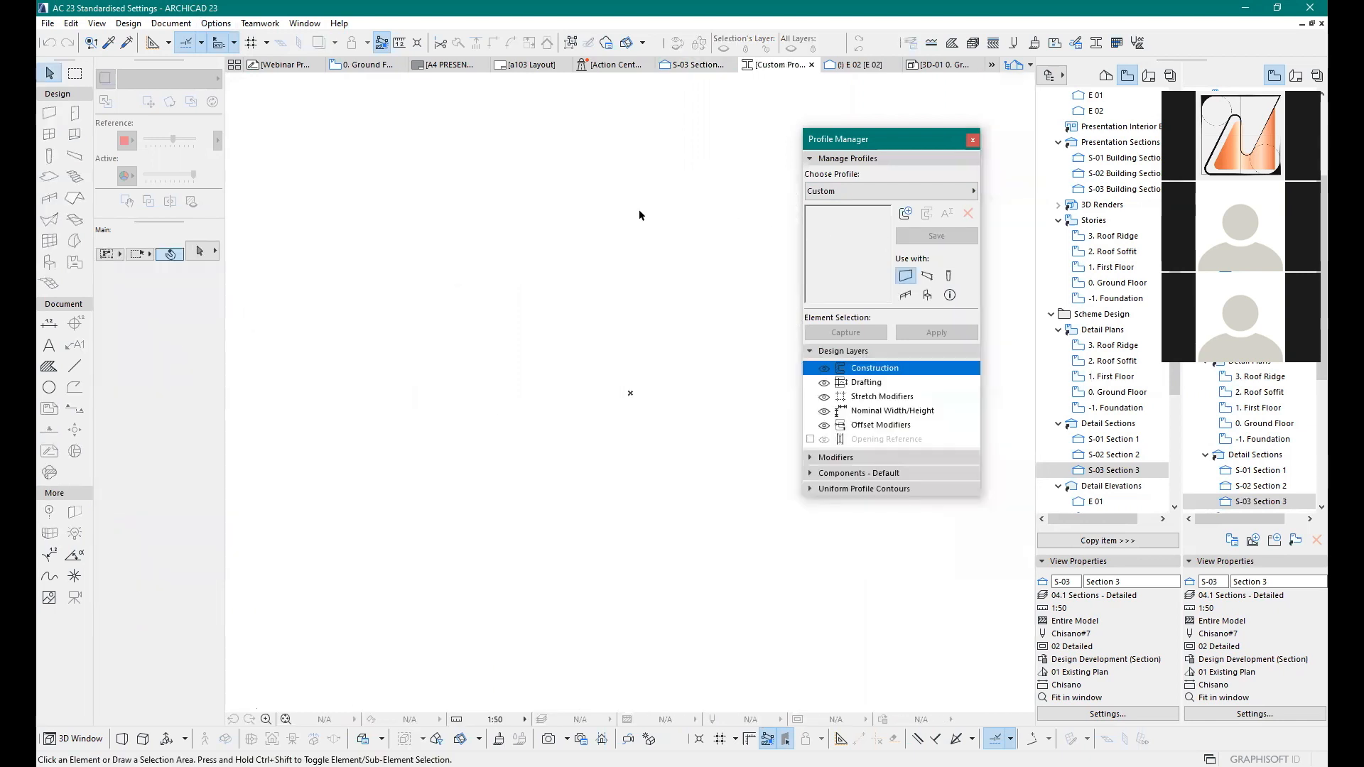
{"action": "scroll", "coordinate": [527, 407], "scroll_direction": "down", "scroll_amount": 5}
{"action": "left_click", "coordinate": [973, 143]}
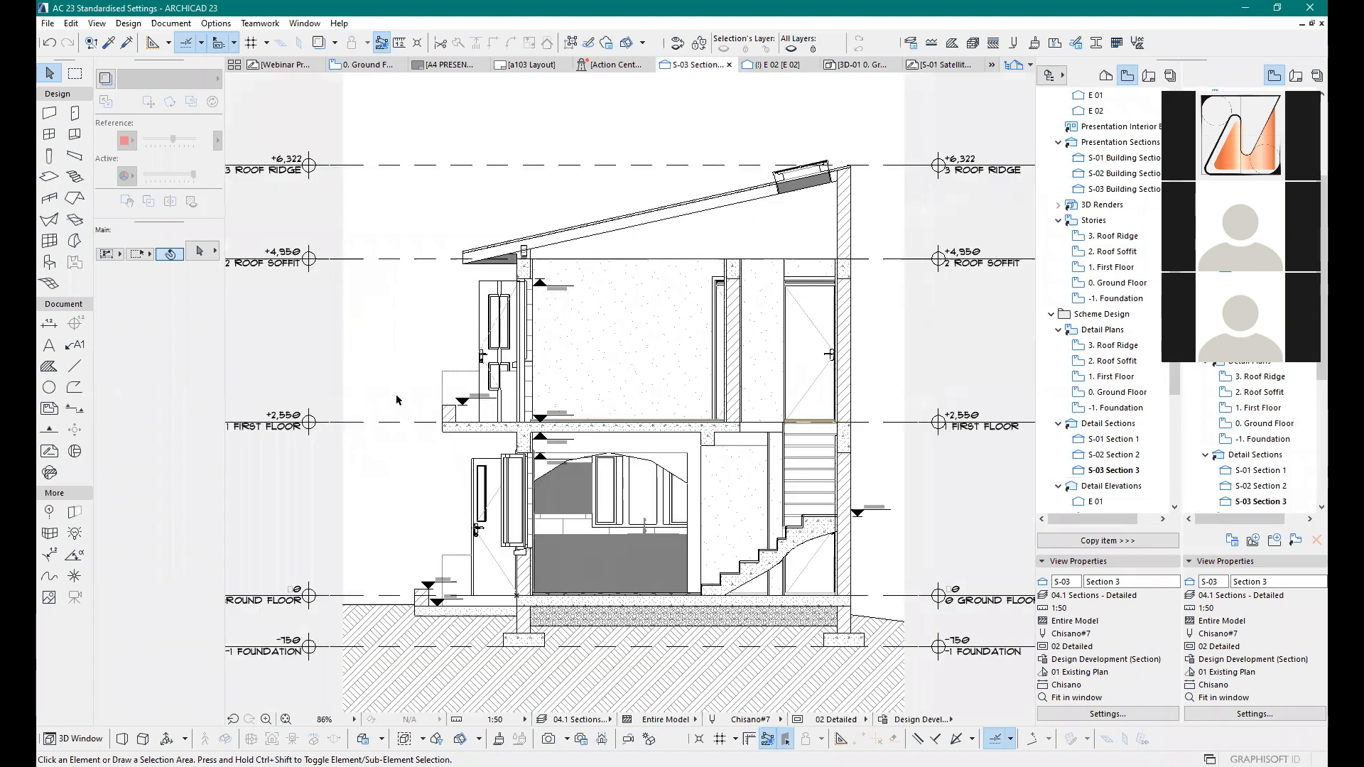
Step: On the ground floor plan, set the Fill tool to the Masonry Block pattern with fill pen 1 and background pen 19
{"action": "key", "text": "F2"}
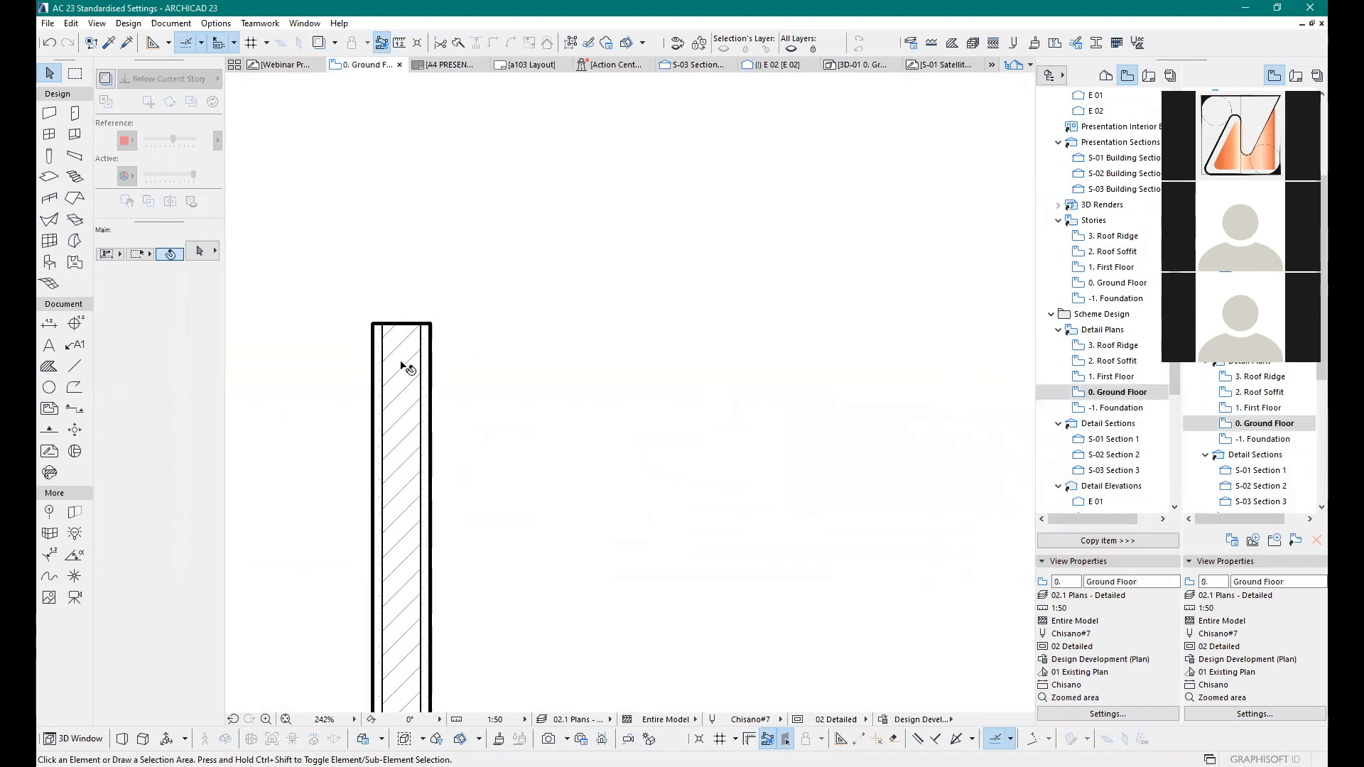
{"action": "scroll", "coordinate": [400, 362], "scroll_direction": "up", "scroll_amount": 2}
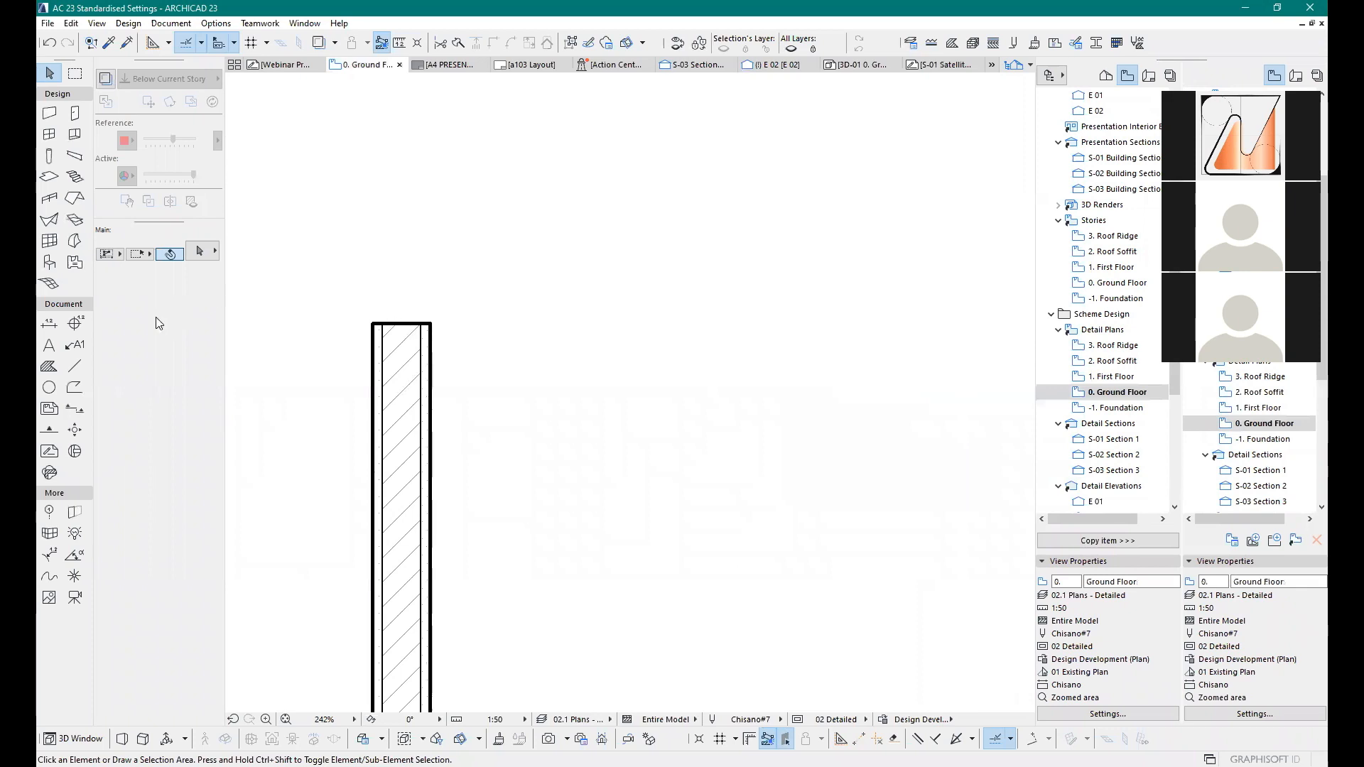
{"action": "left_click", "coordinate": [75, 368]}
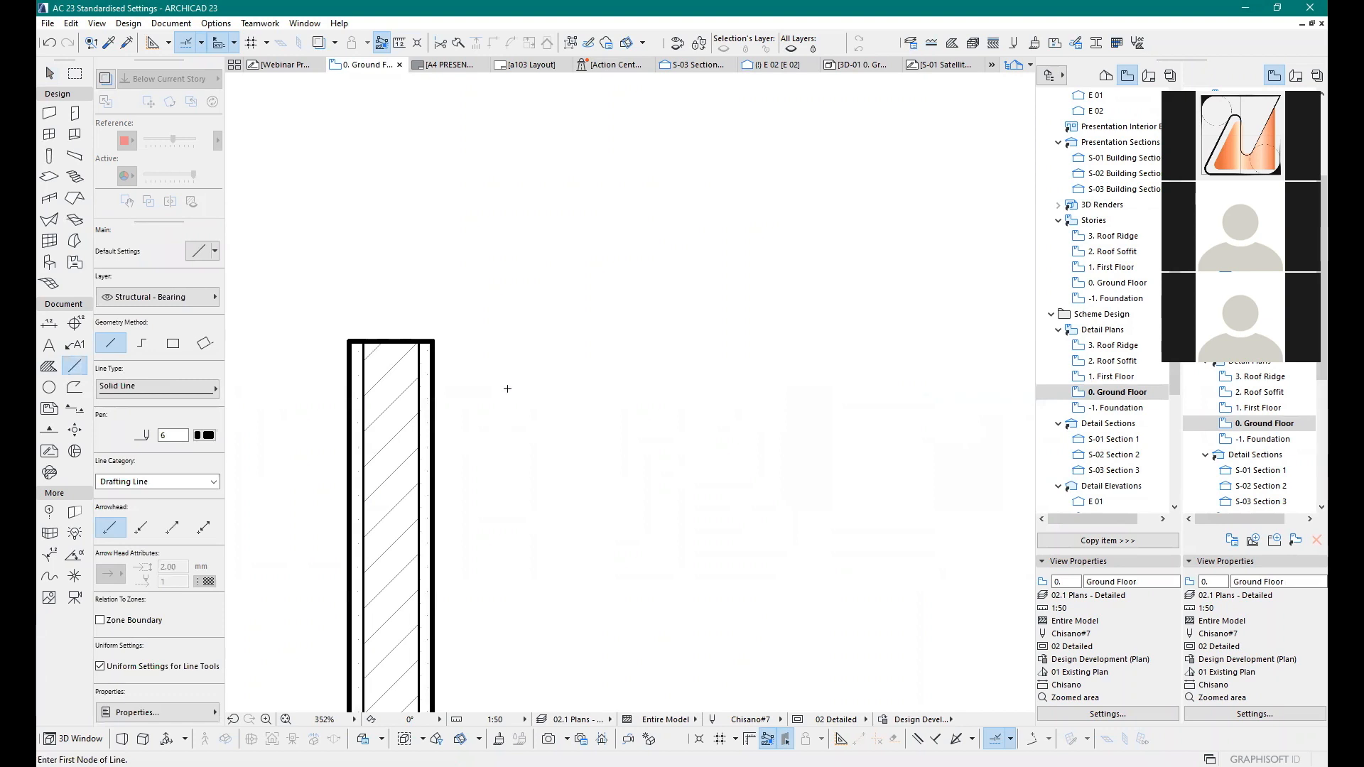
{"action": "left_click", "coordinate": [50, 366]}
{"action": "left_click", "coordinate": [186, 391]}
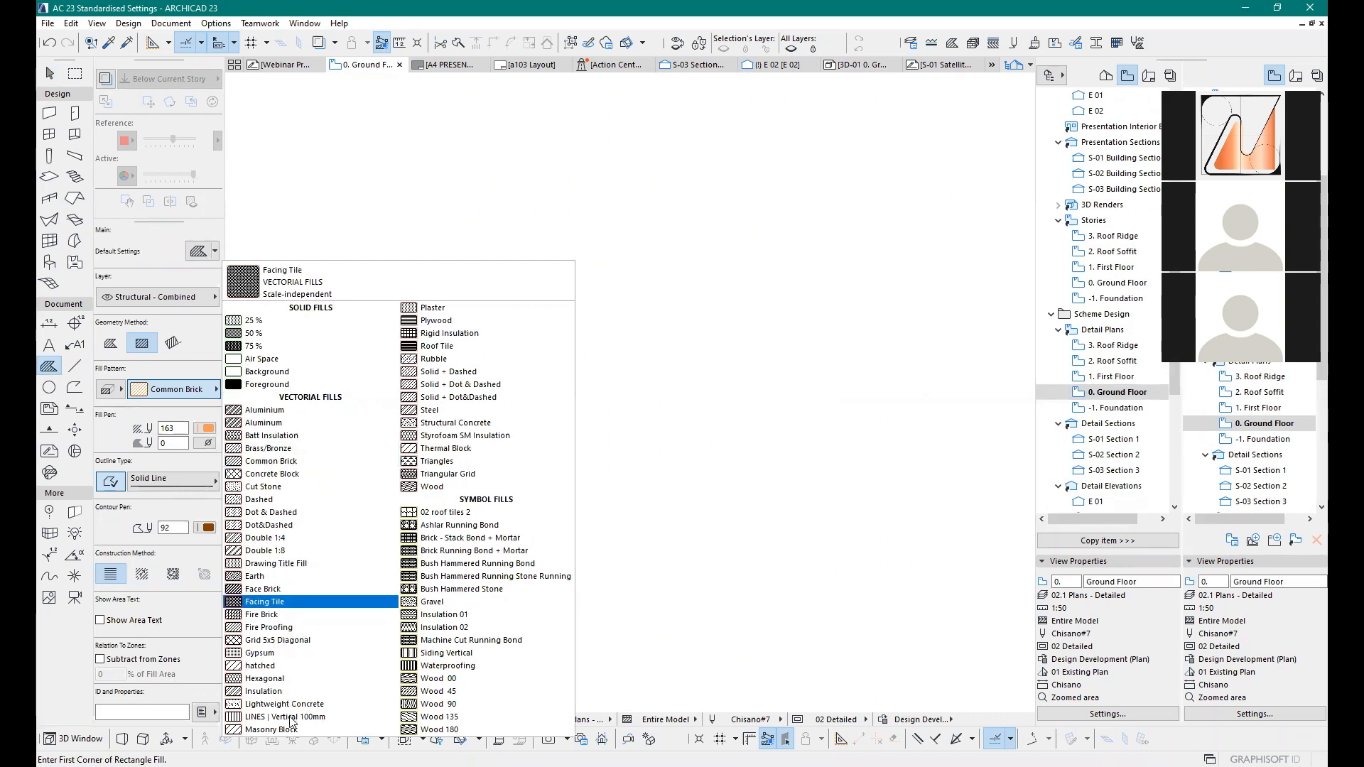
{"action": "left_click", "coordinate": [206, 429]}
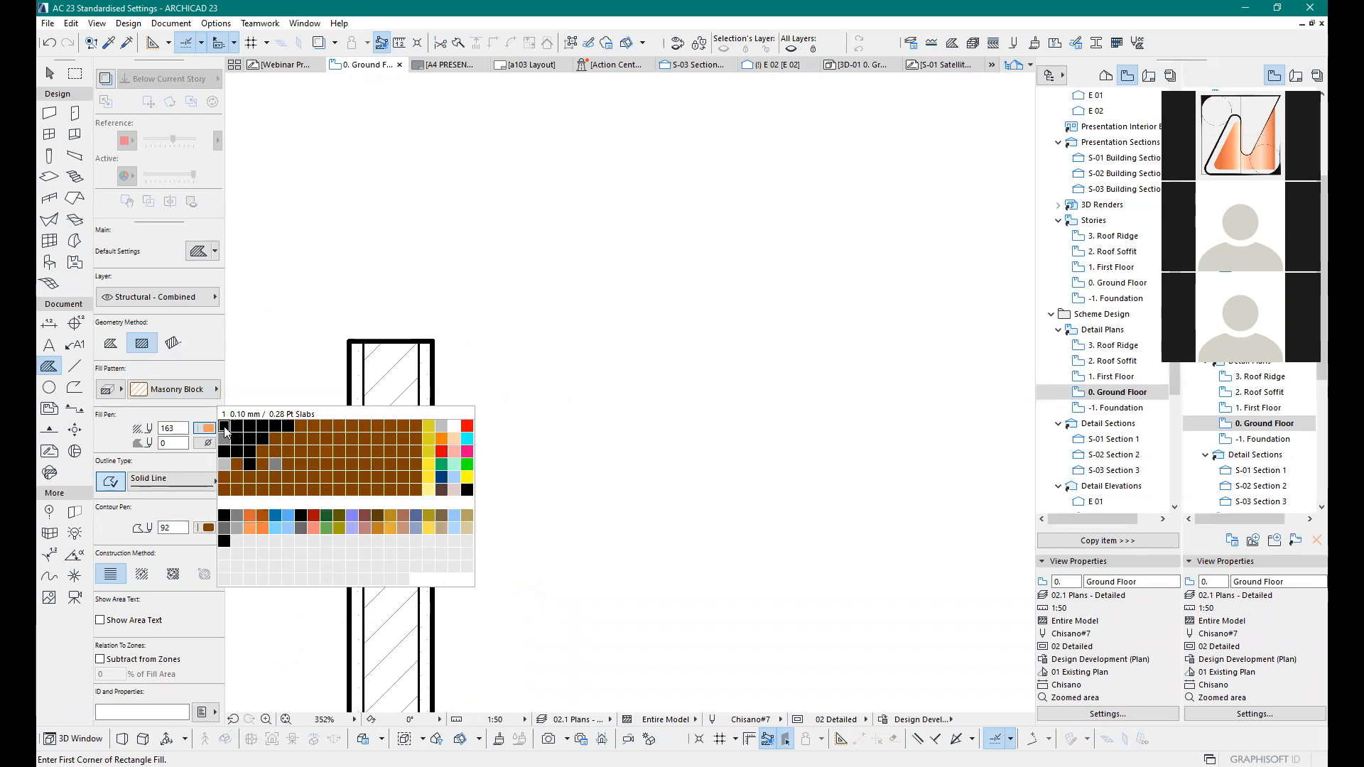
{"action": "left_click", "coordinate": [225, 426]}
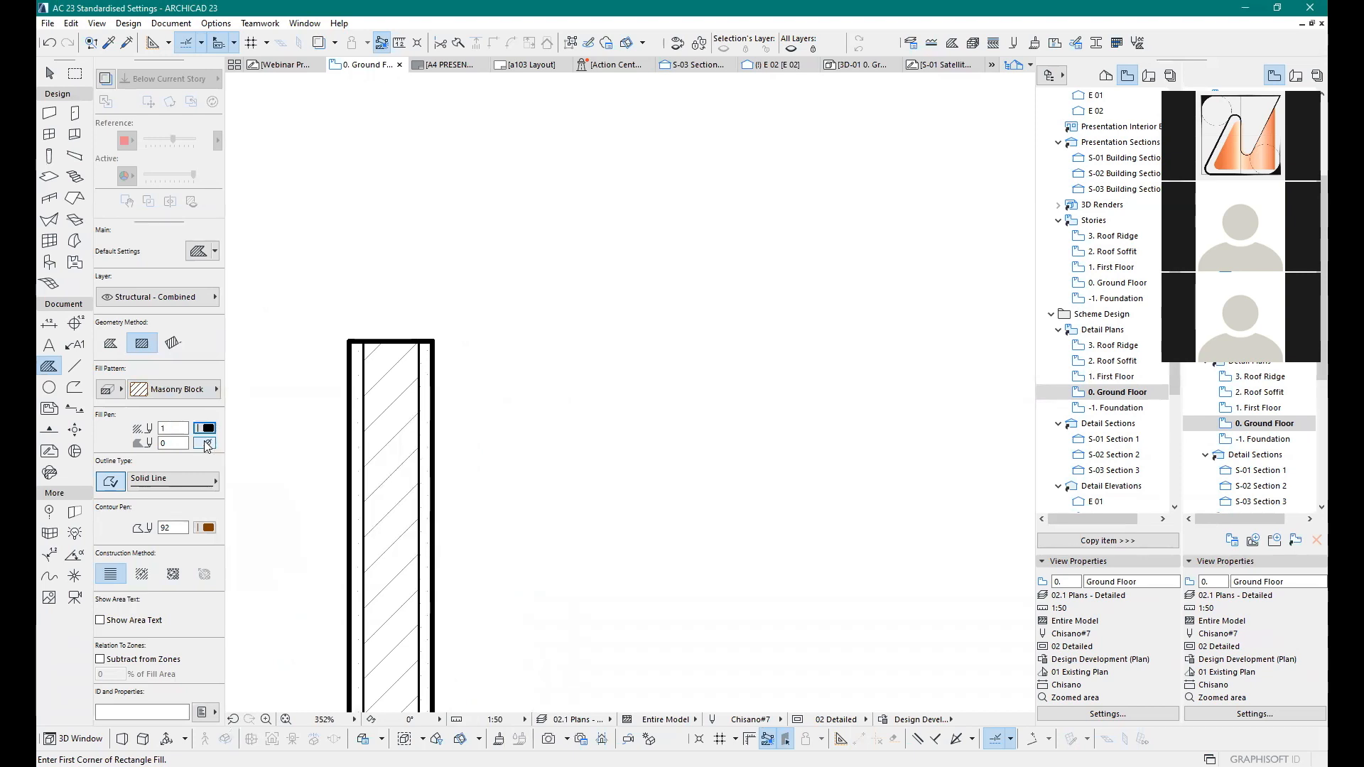
{"action": "left_click", "coordinate": [206, 444]}
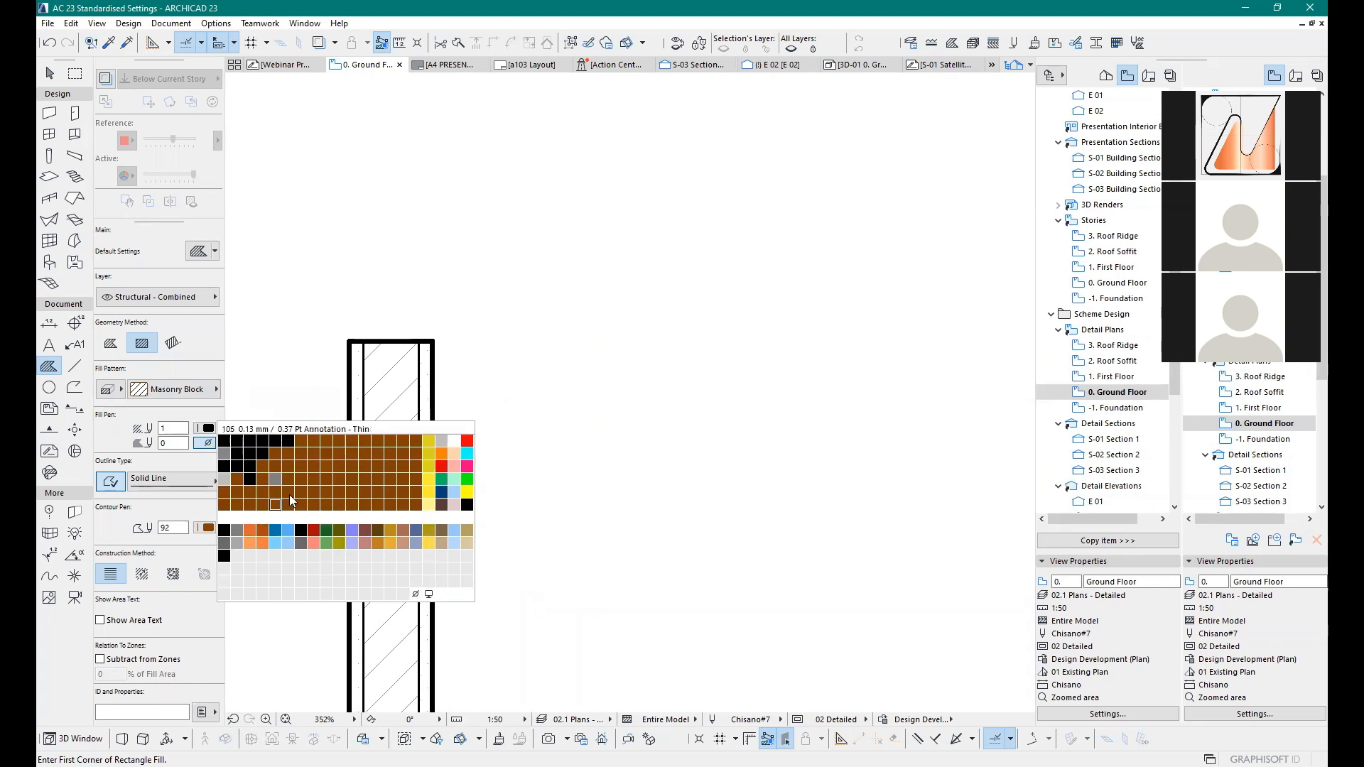
{"action": "left_click", "coordinate": [456, 442]}
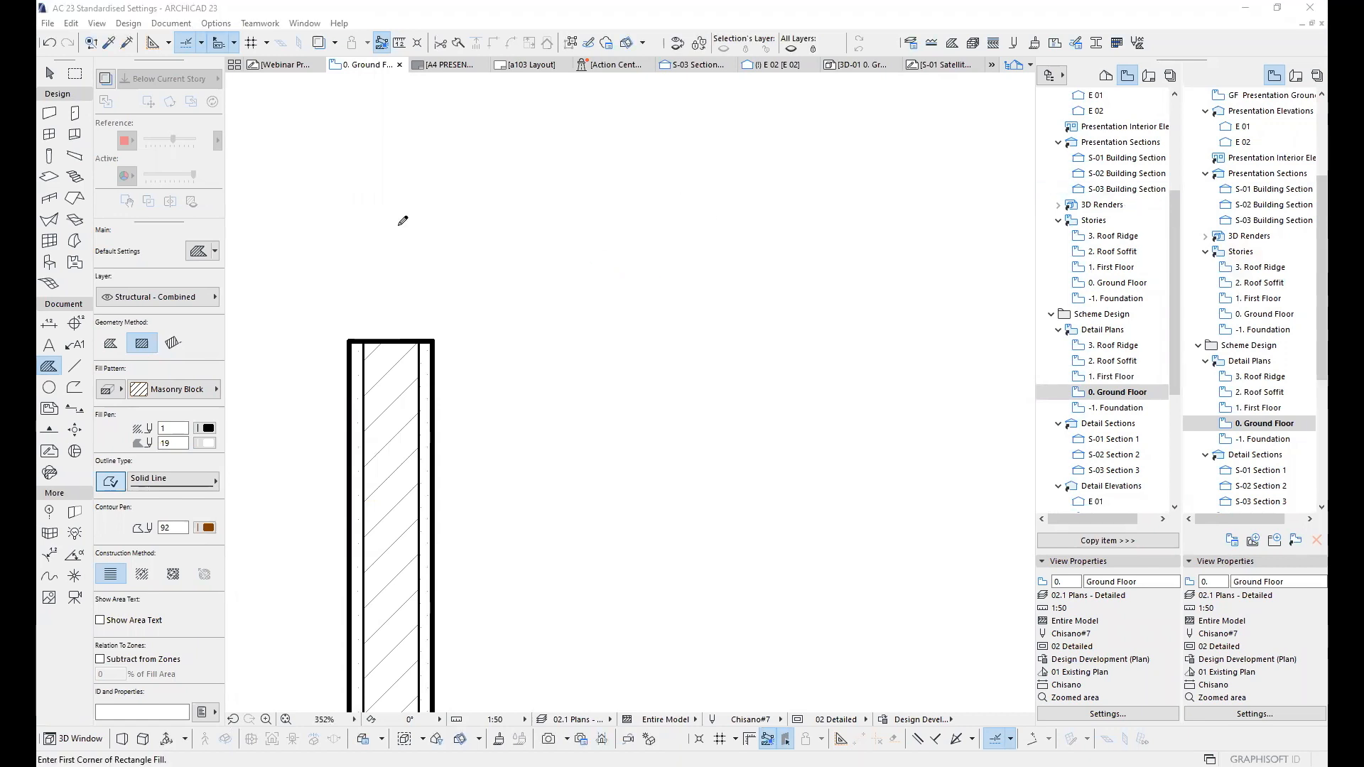
Step: Draw a 200 by 800 rectangular fill in the empty area to the right of the new wall
{"action": "left_click", "coordinate": [525, 253]}
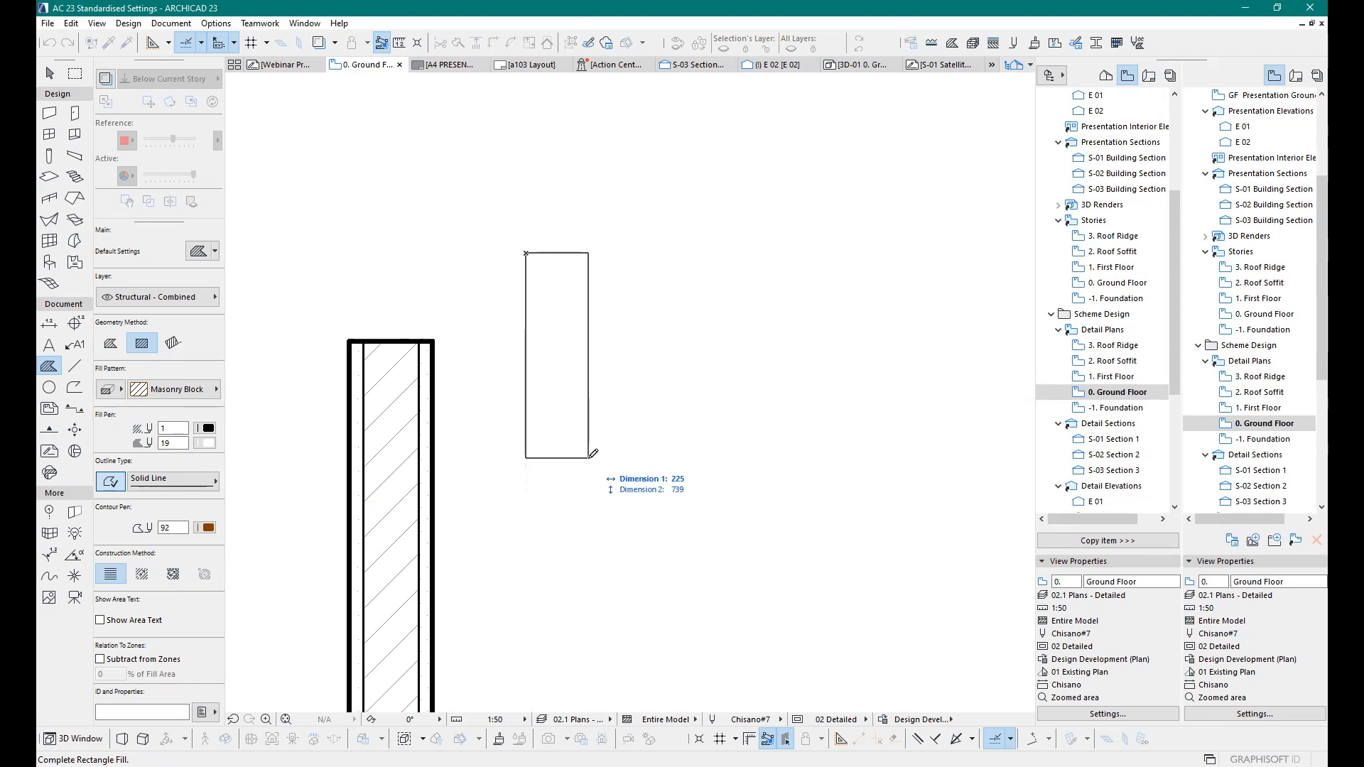
{"action": "type", "text": "200"}
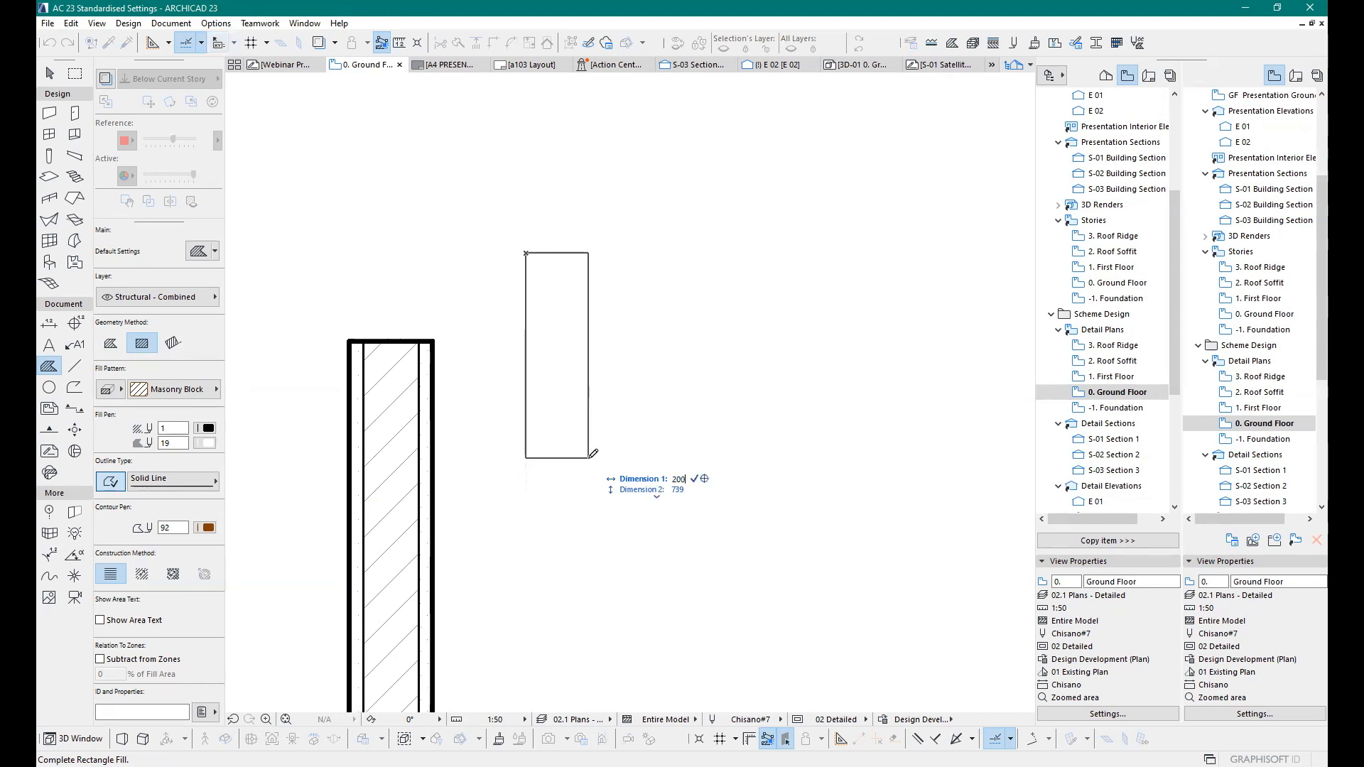
{"action": "key", "text": "Tab"}
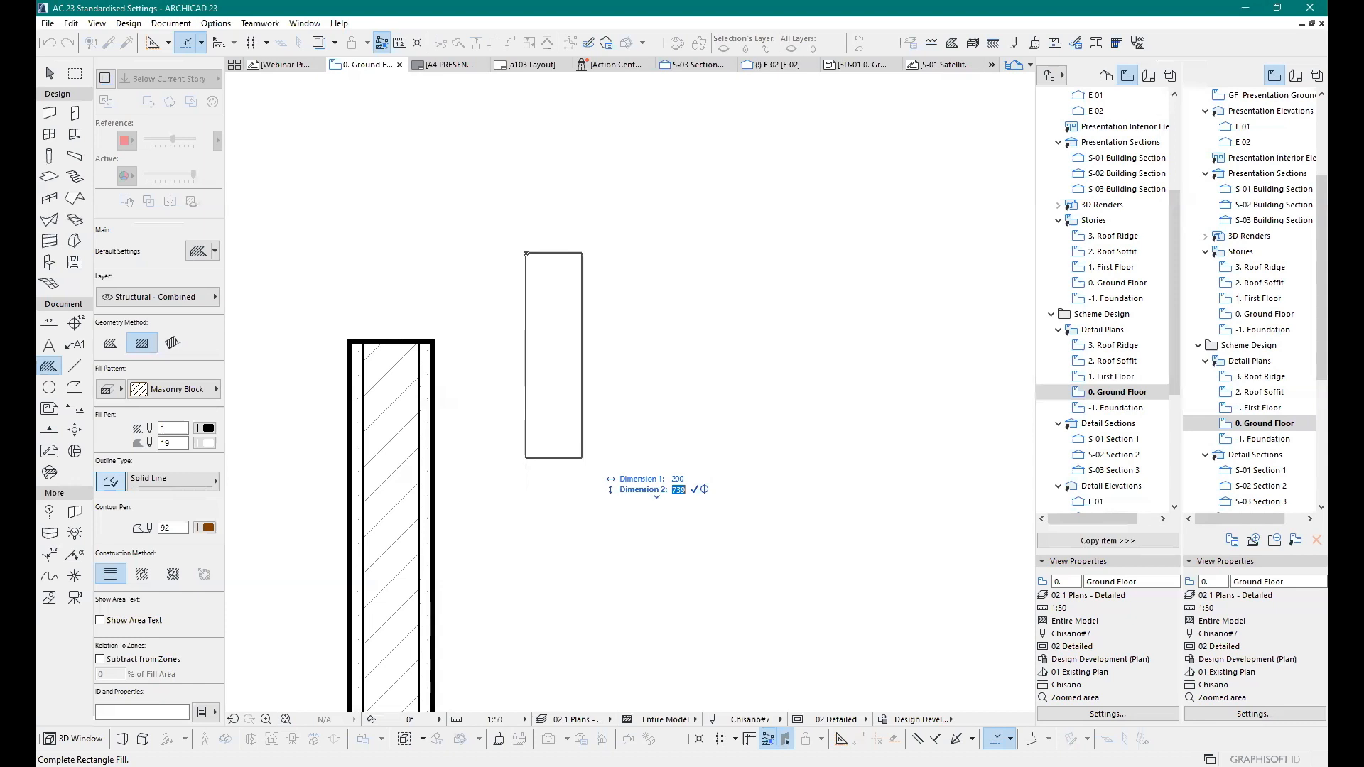
{"action": "type", "text": "800"}
{"action": "key", "text": "Return"}
Step: Set the contour pen of the rectangular fill to pen 4, the 0.40 mm Wall Plane Cut pen
{"action": "scroll", "coordinate": [604, 285], "scroll_direction": "up", "scroll_amount": 1}
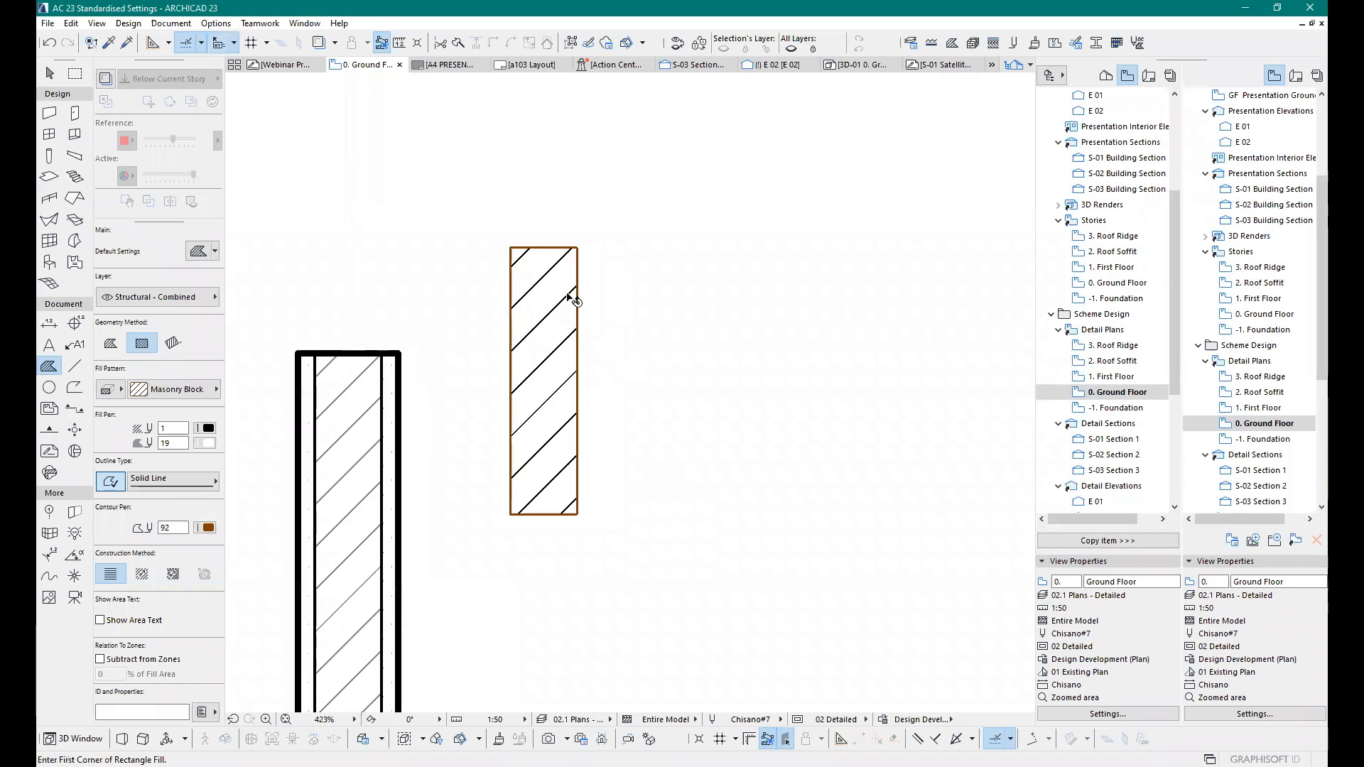
{"action": "left_click", "coordinate": [568, 295], "text": "shift"}
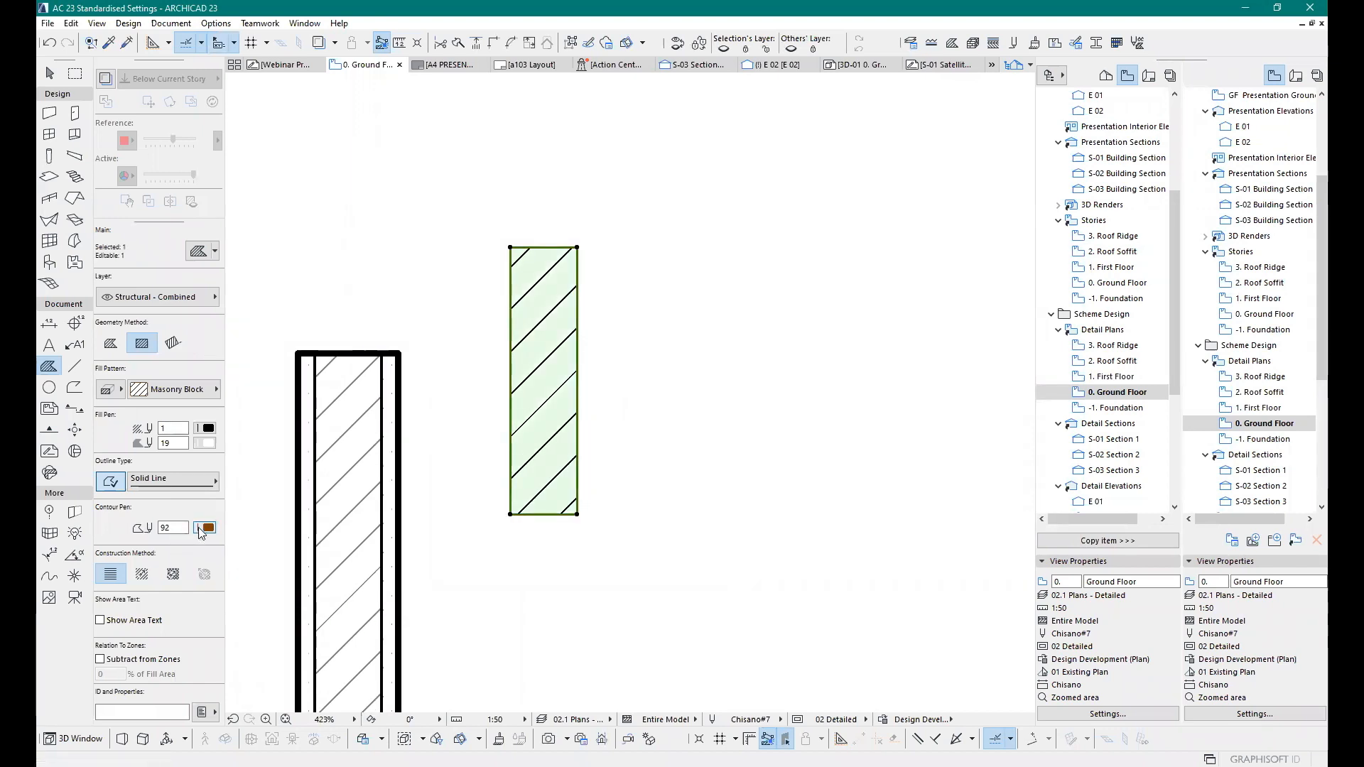
{"action": "left_click", "coordinate": [201, 529]}
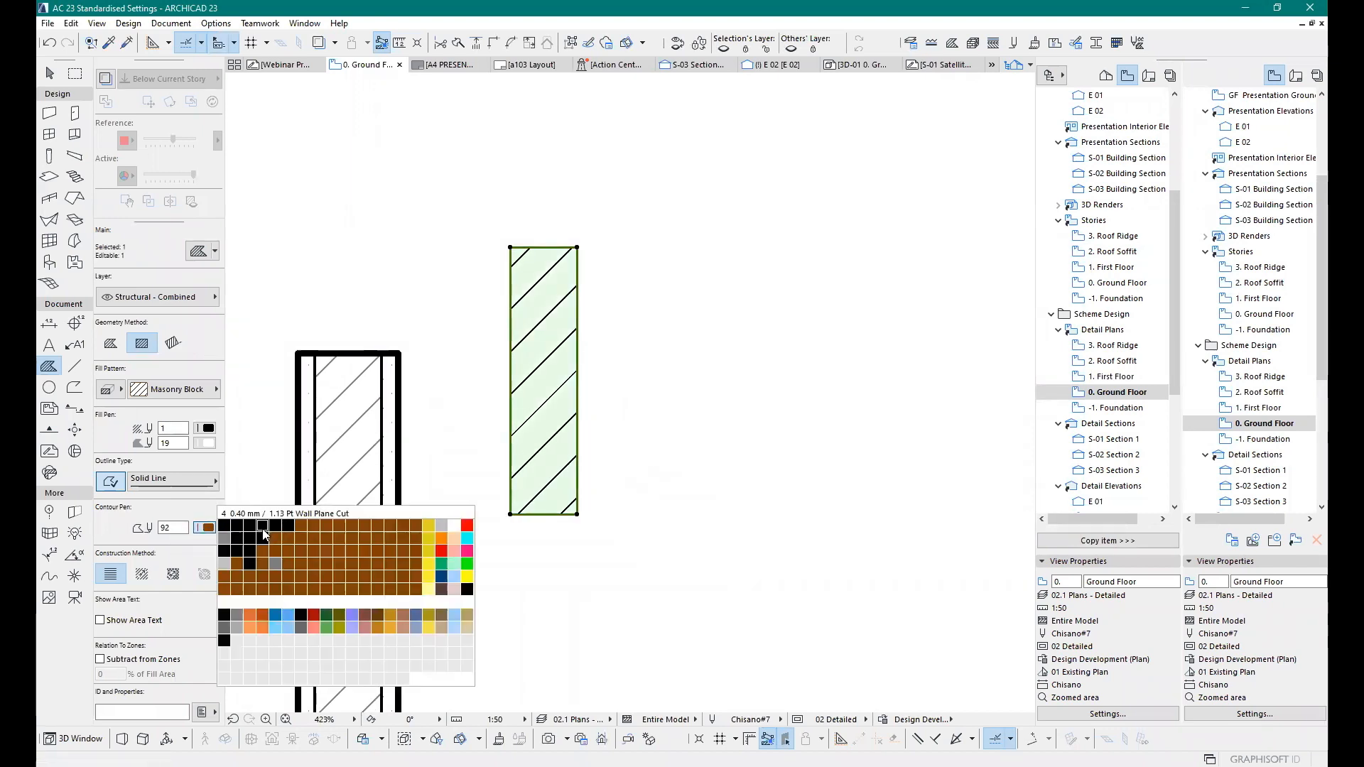
{"action": "left_click", "coordinate": [263, 528]}
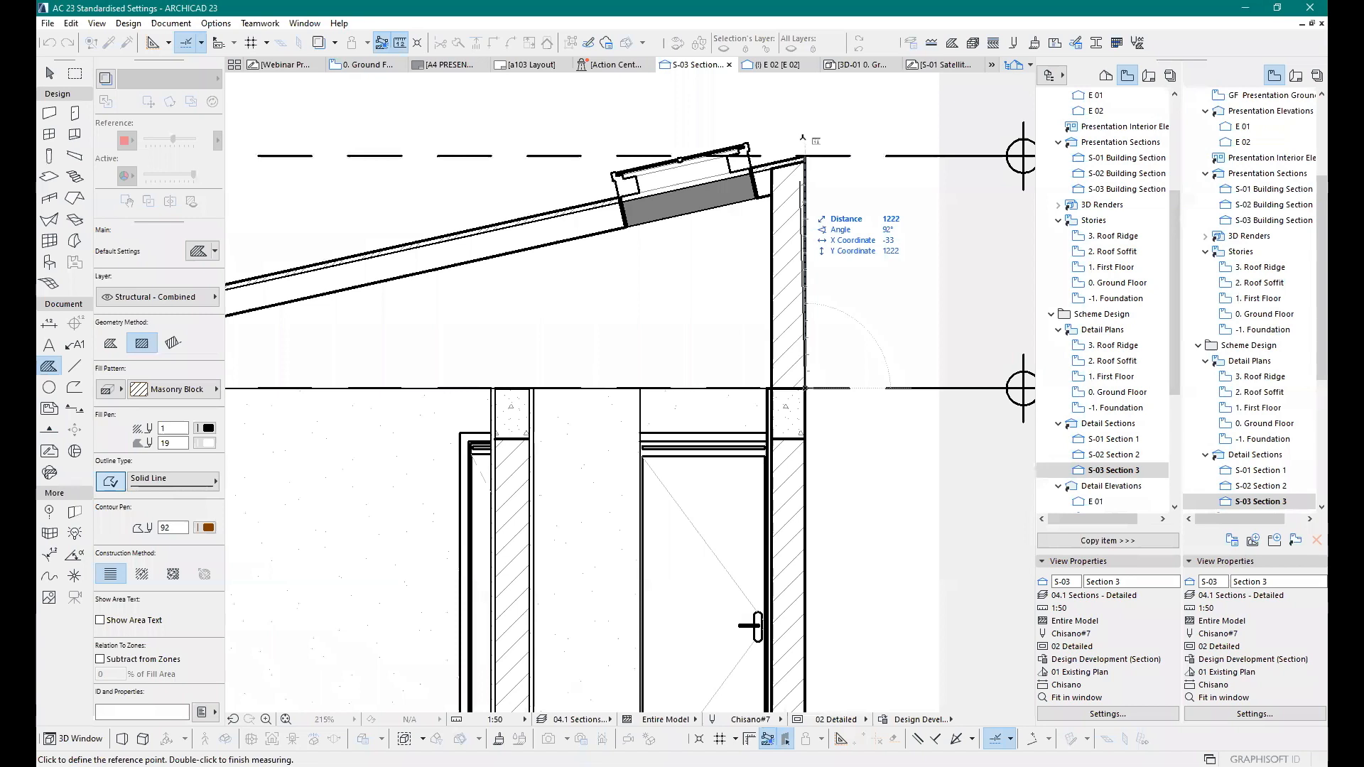
Step: In Section 3, measure the outer wall's height from the roof soffit level to the ridge, and return to the ground floor plan
{"action": "key", "text": "shift"}
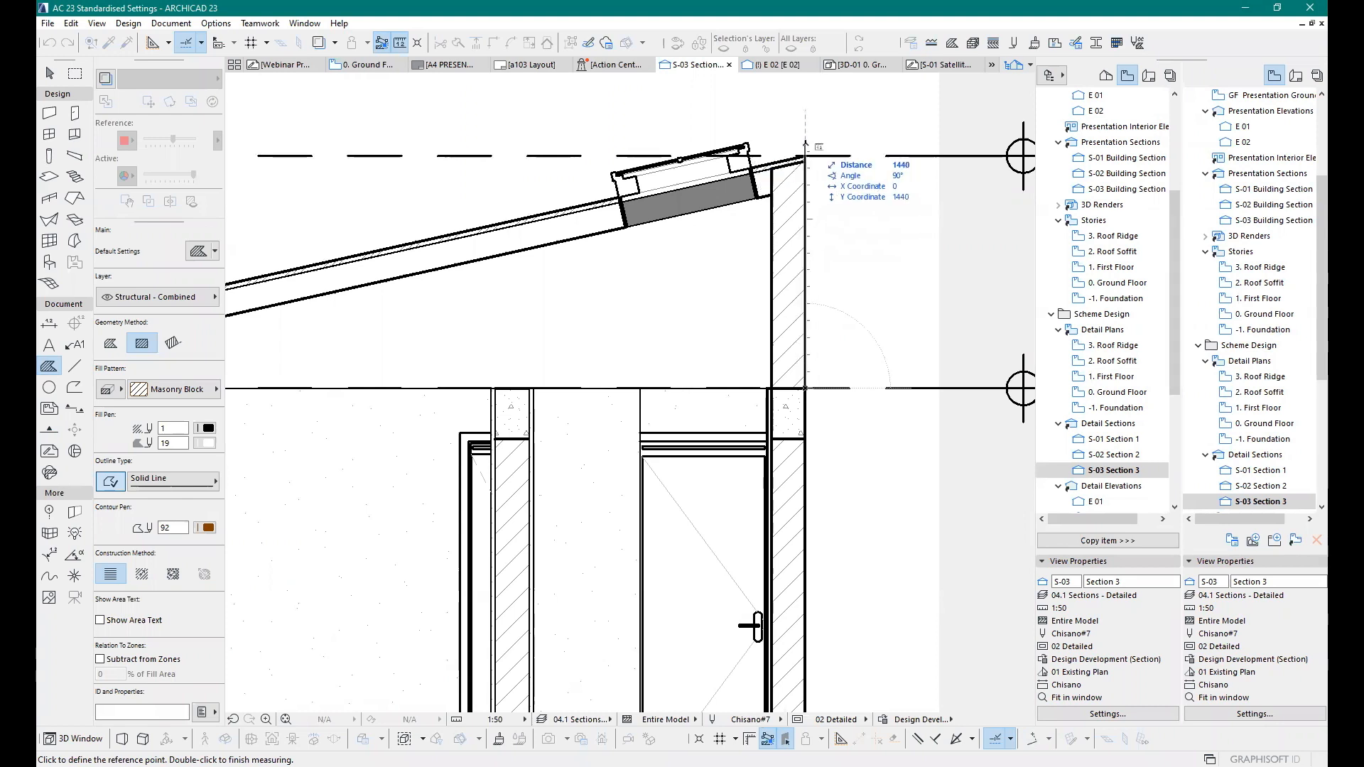
{"action": "key", "text": "Escape"}
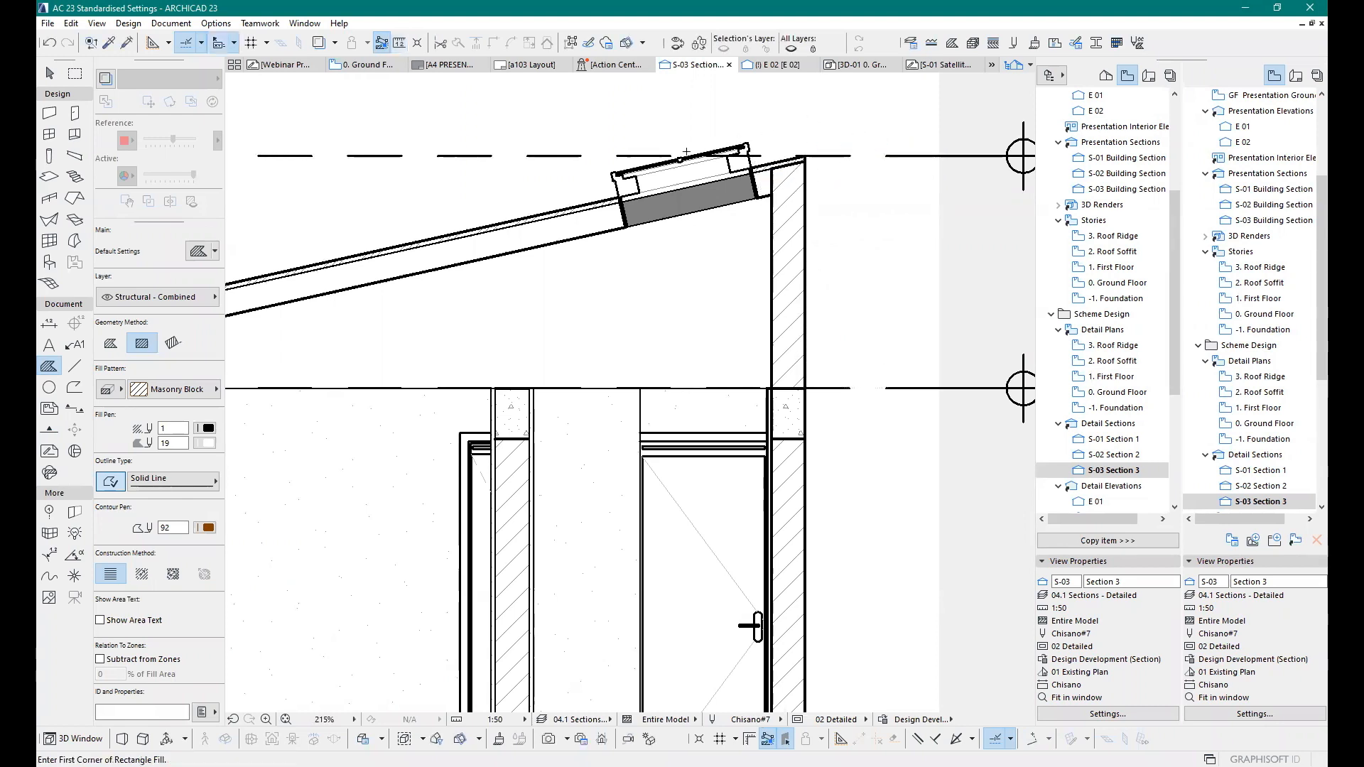
{"action": "left_click", "coordinate": [366, 65]}
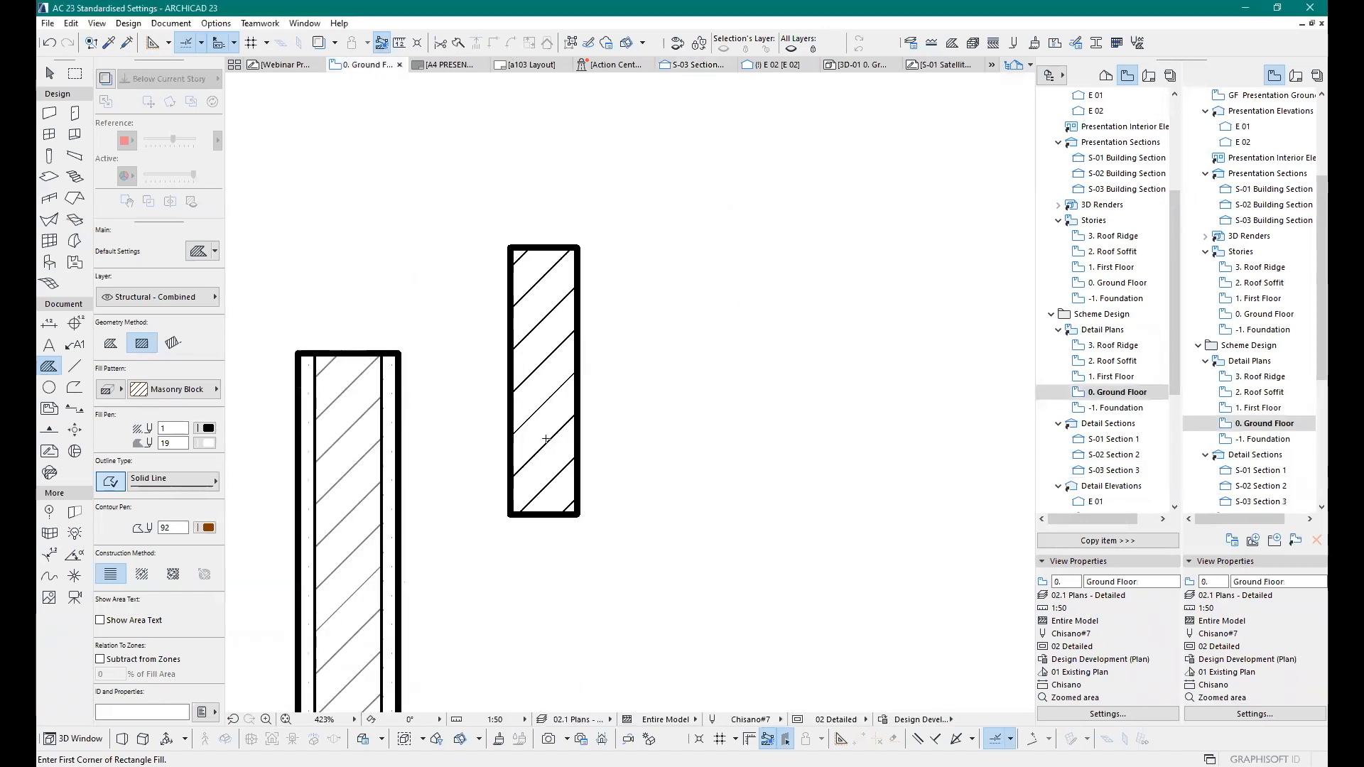
Step: Offset the top edge of the Masonry Block fill upward by 700 to lengthen it
{"action": "left_click", "coordinate": [547, 441], "text": "shift"}
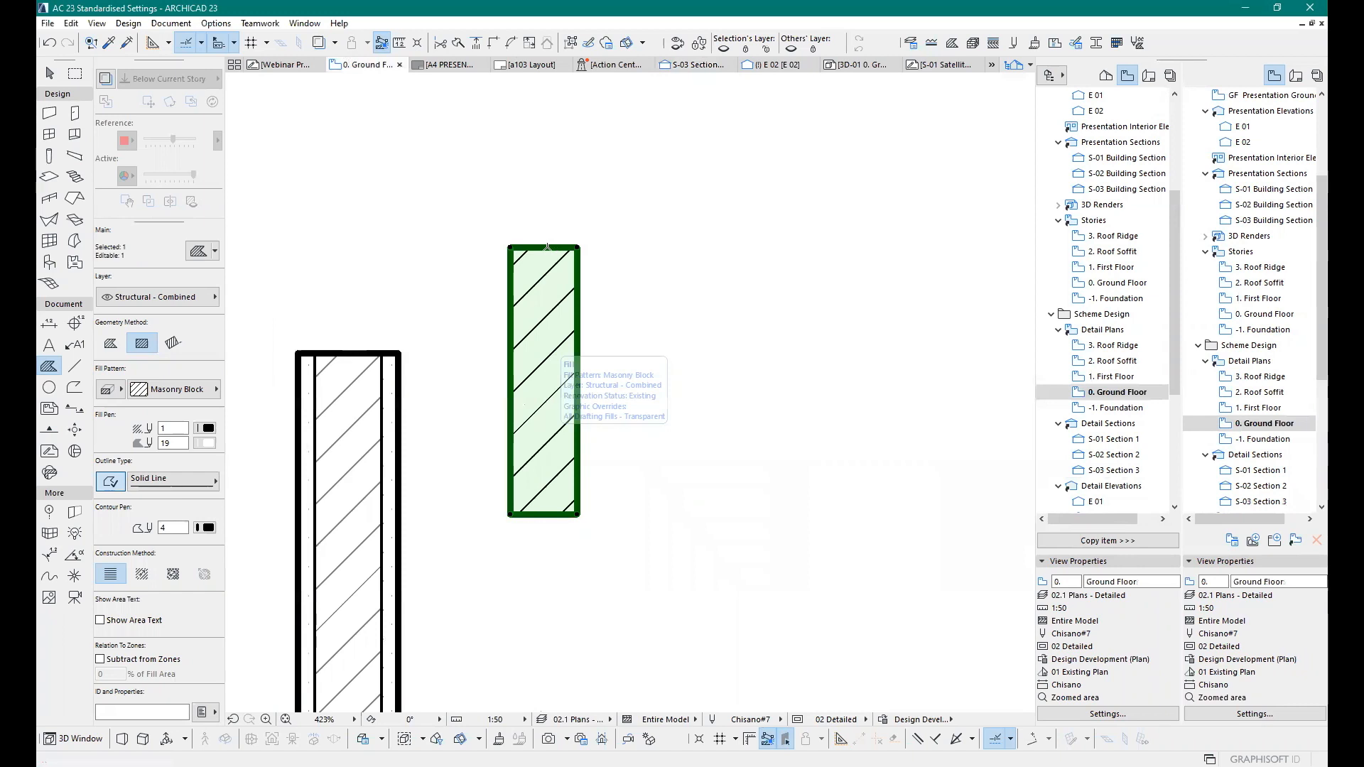
{"action": "left_click", "coordinate": [547, 247]}
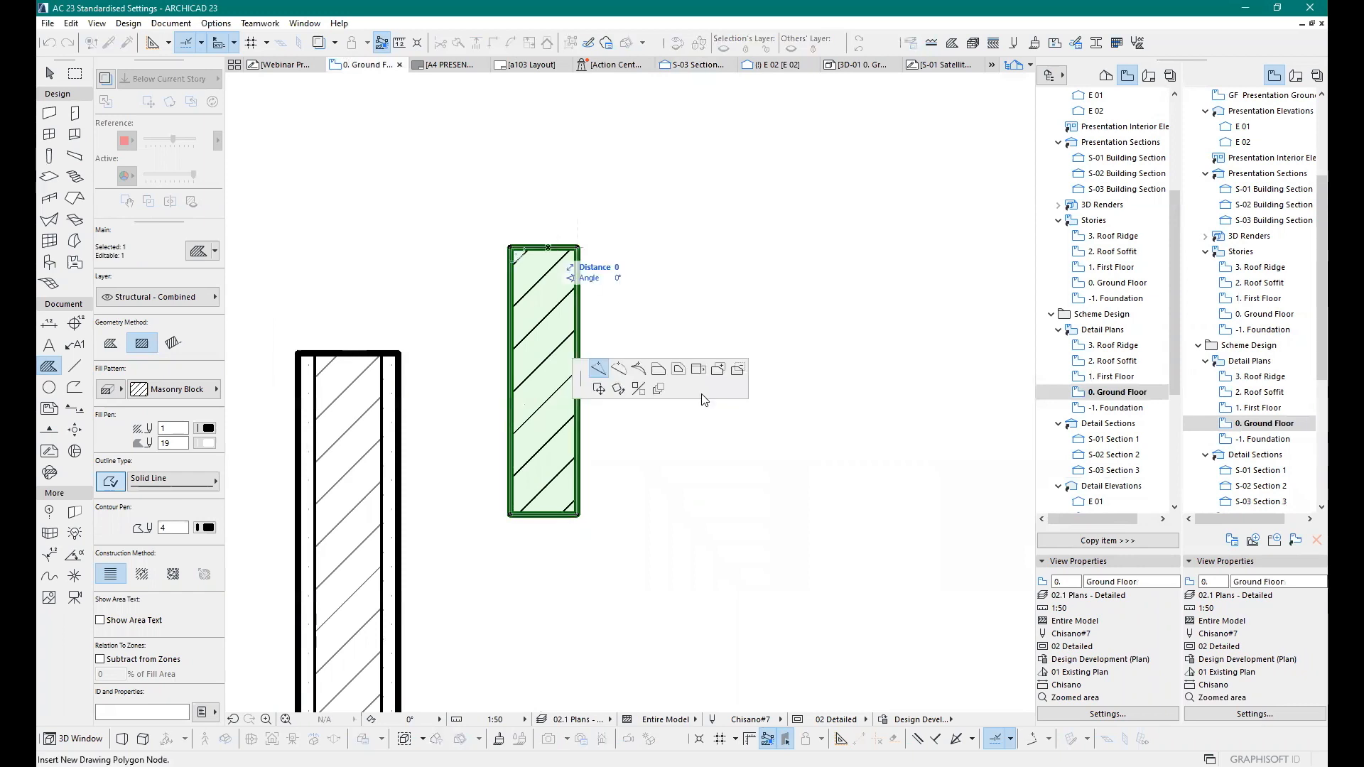
{"action": "left_click", "coordinate": [658, 370]}
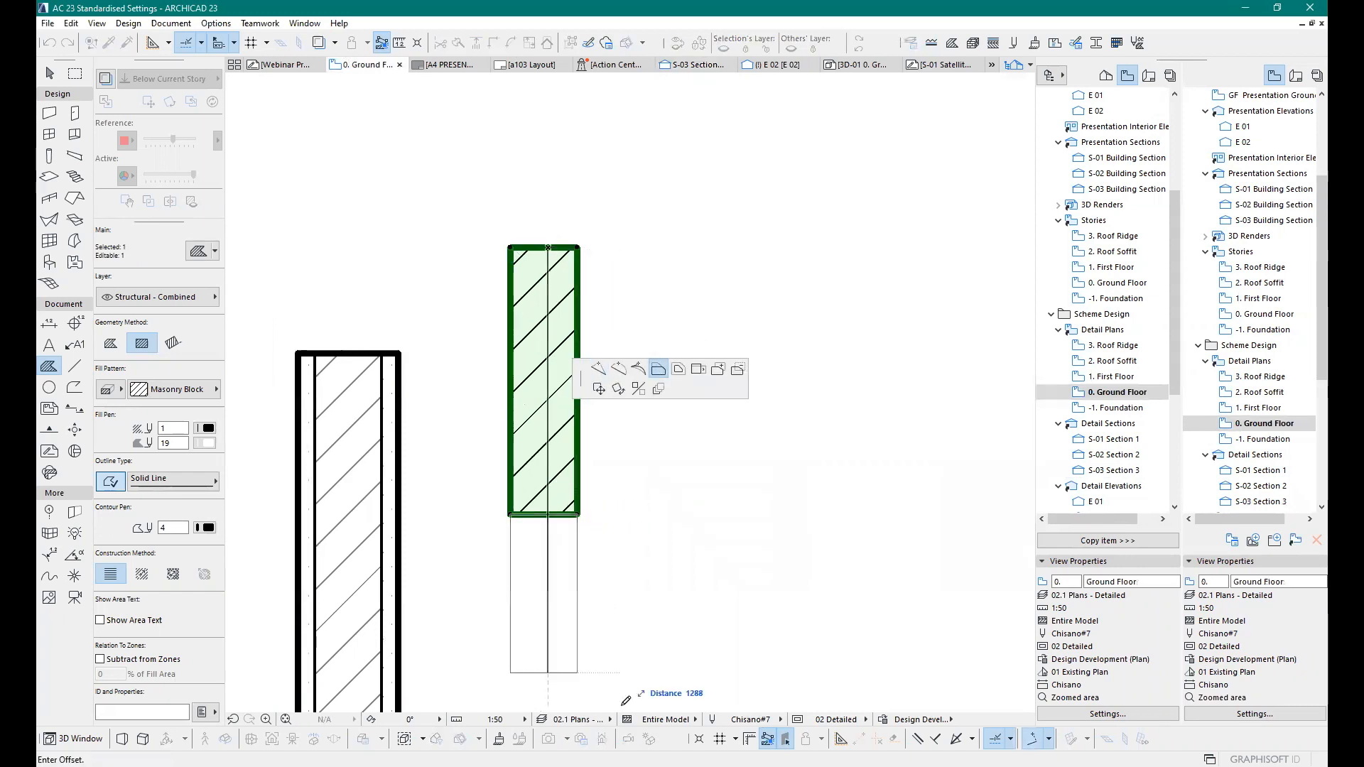
{"action": "scroll", "coordinate": [626, 701], "scroll_direction": "down", "scroll_amount": 3}
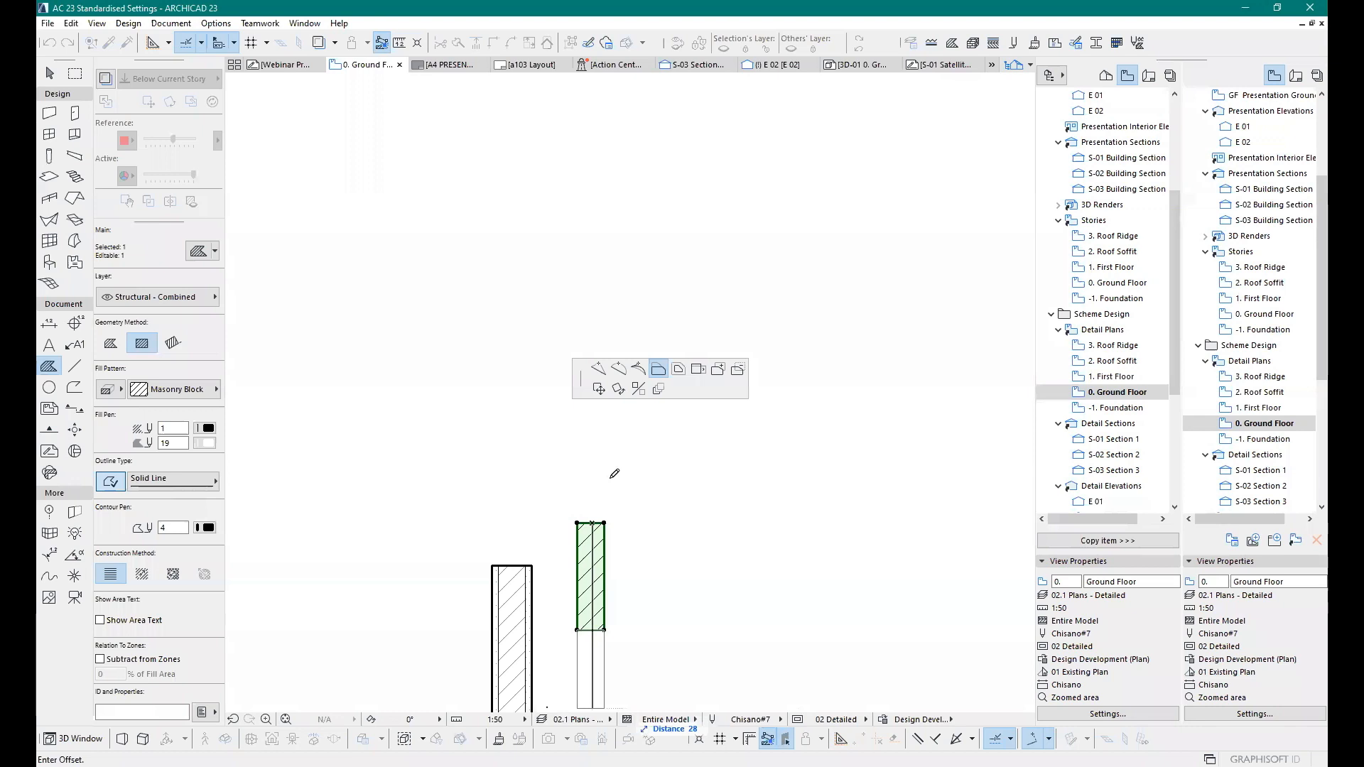
{"action": "type", "text": "700"}
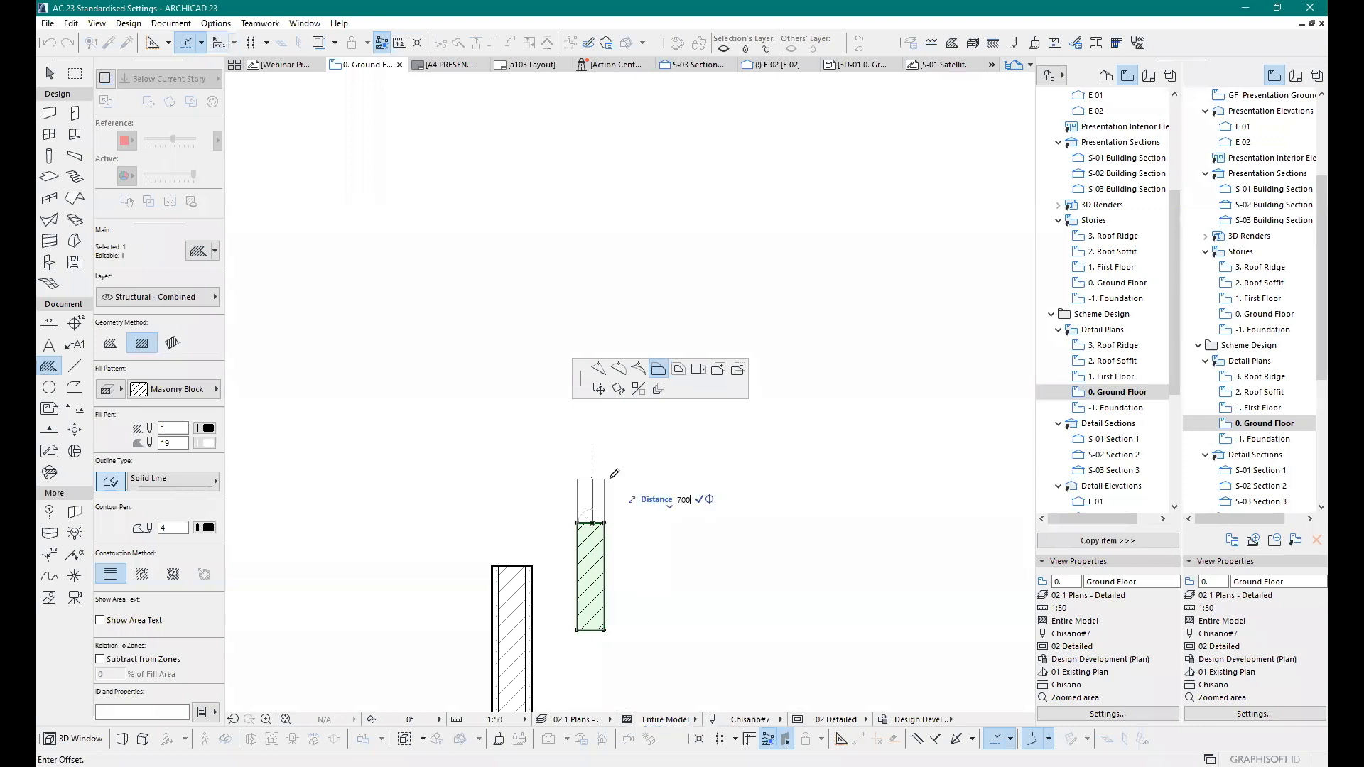
{"action": "key", "text": "Return"}
{"action": "key", "text": "Escape"}
Step: Set the Fill tool to draw a polygonal fill with the Cut Stone pattern
{"action": "scroll", "coordinate": [601, 431], "scroll_direction": "up", "scroll_amount": 1}
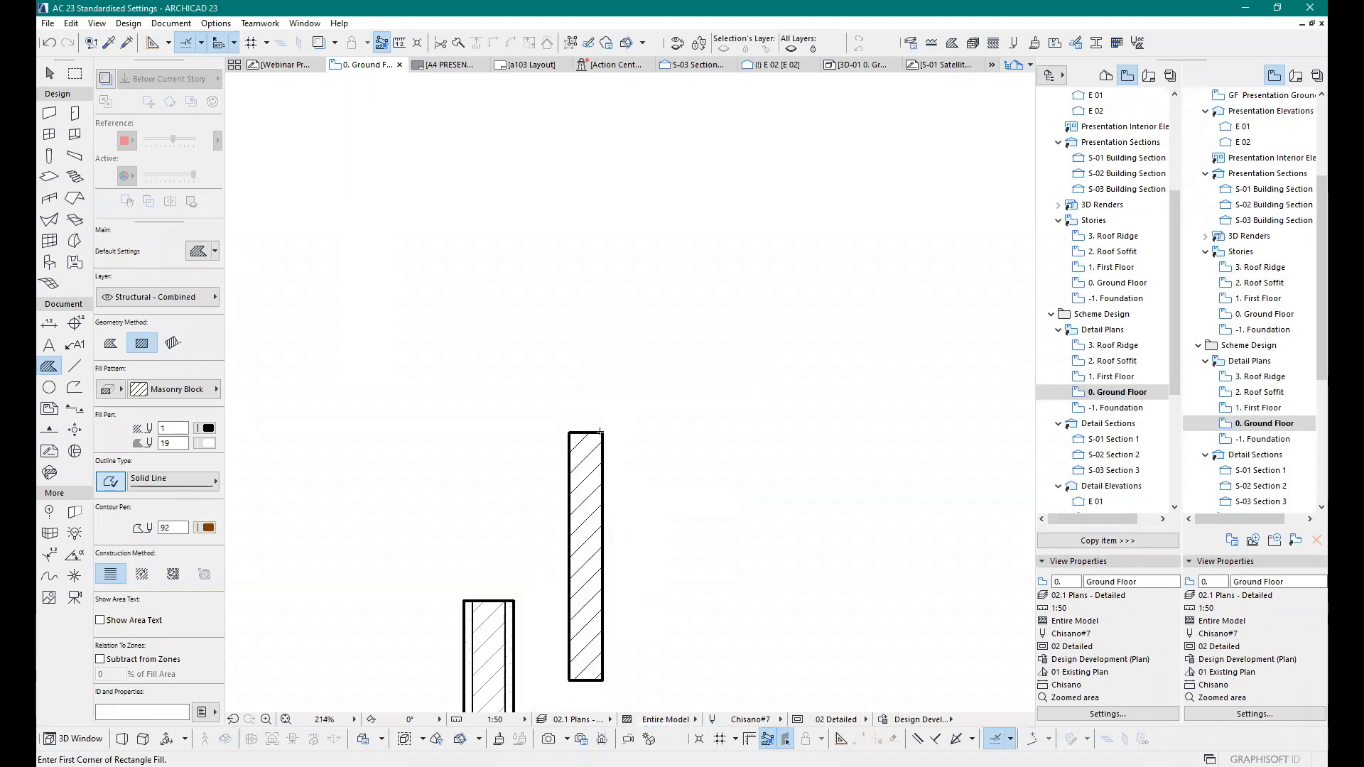
{"action": "scroll", "coordinate": [612, 414], "scroll_direction": "up", "scroll_amount": 2}
{"action": "left_click", "coordinate": [112, 347]}
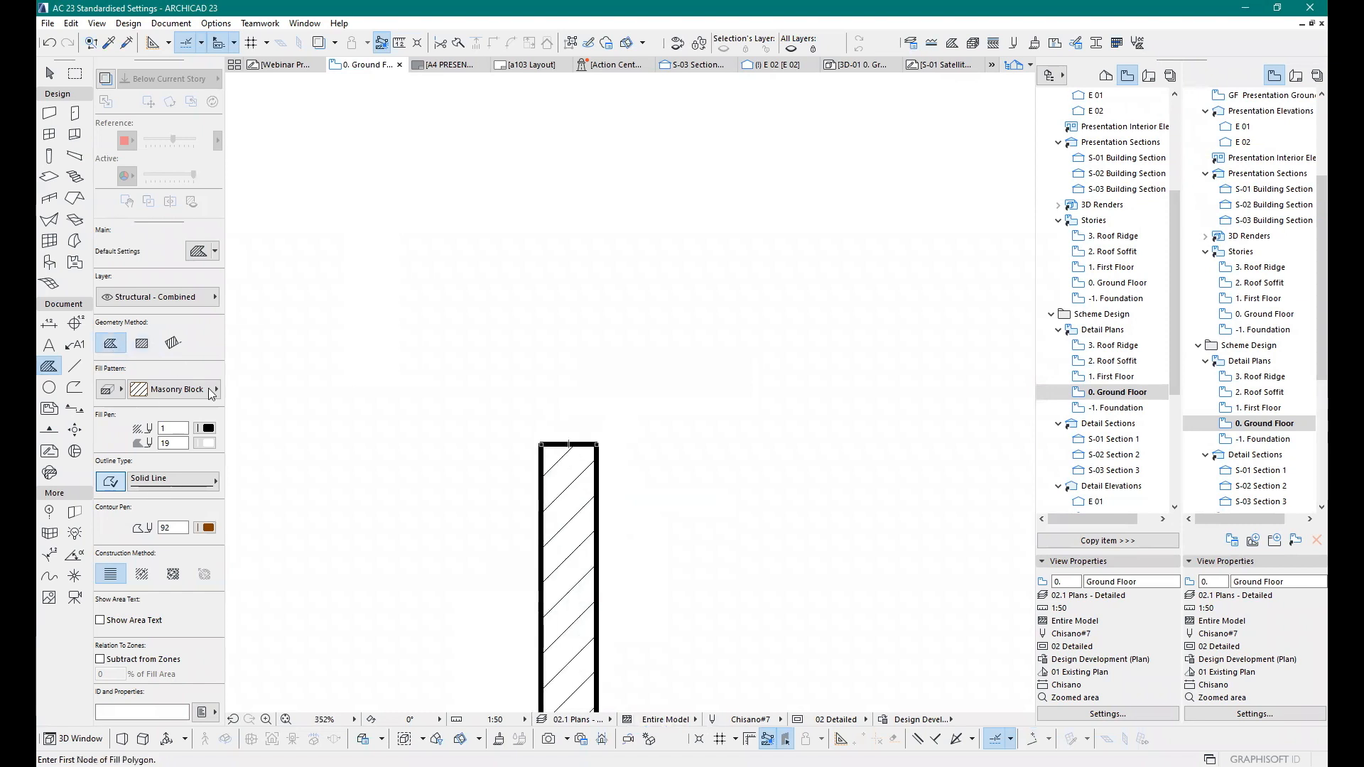
{"action": "left_click", "coordinate": [211, 394]}
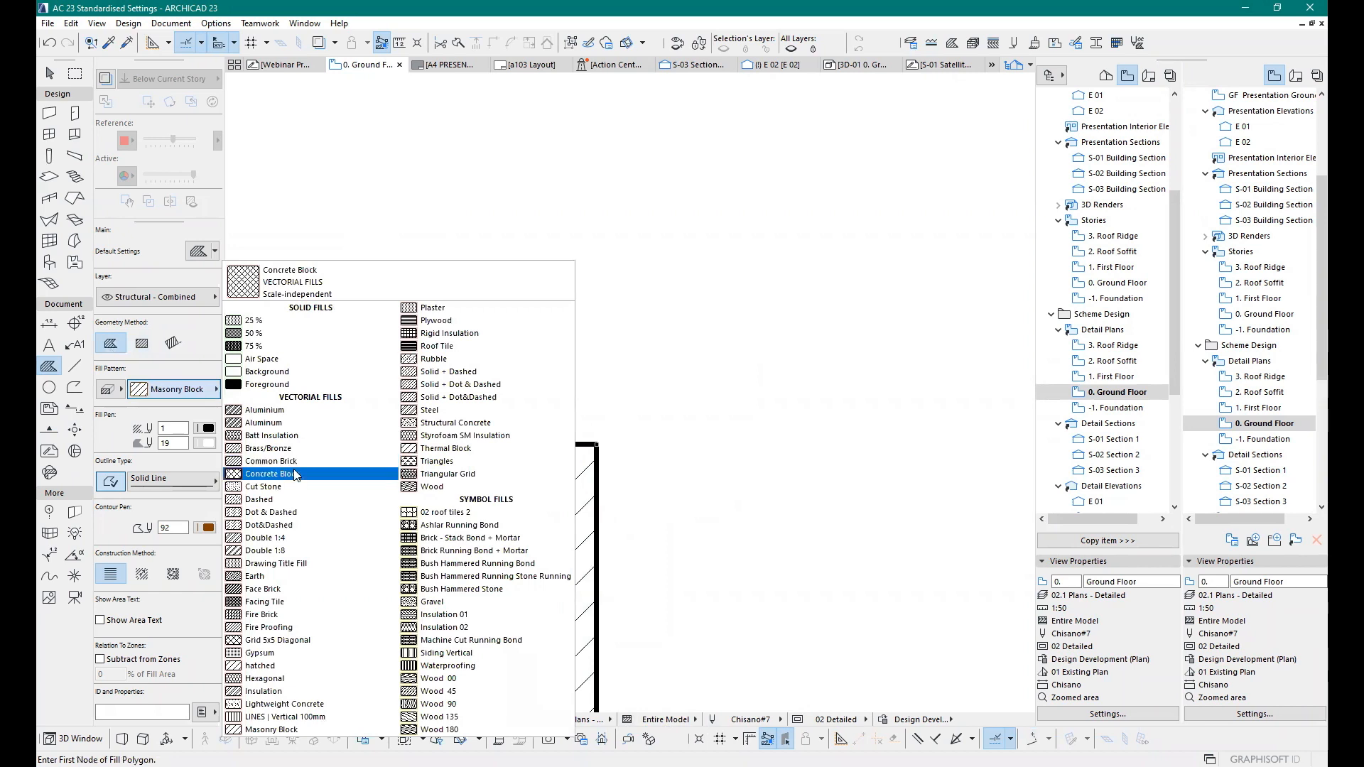
{"action": "left_click", "coordinate": [284, 489]}
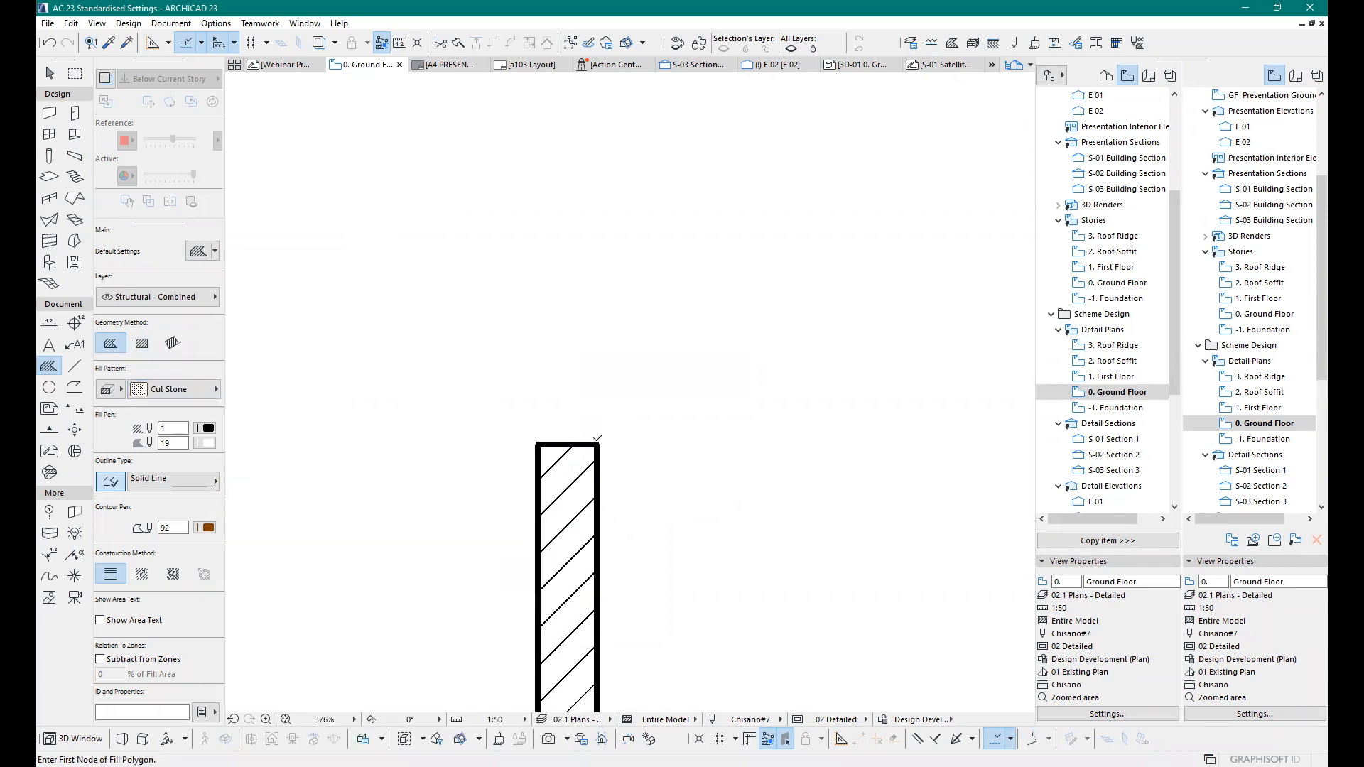
{"action": "left_click", "coordinate": [594, 449]}
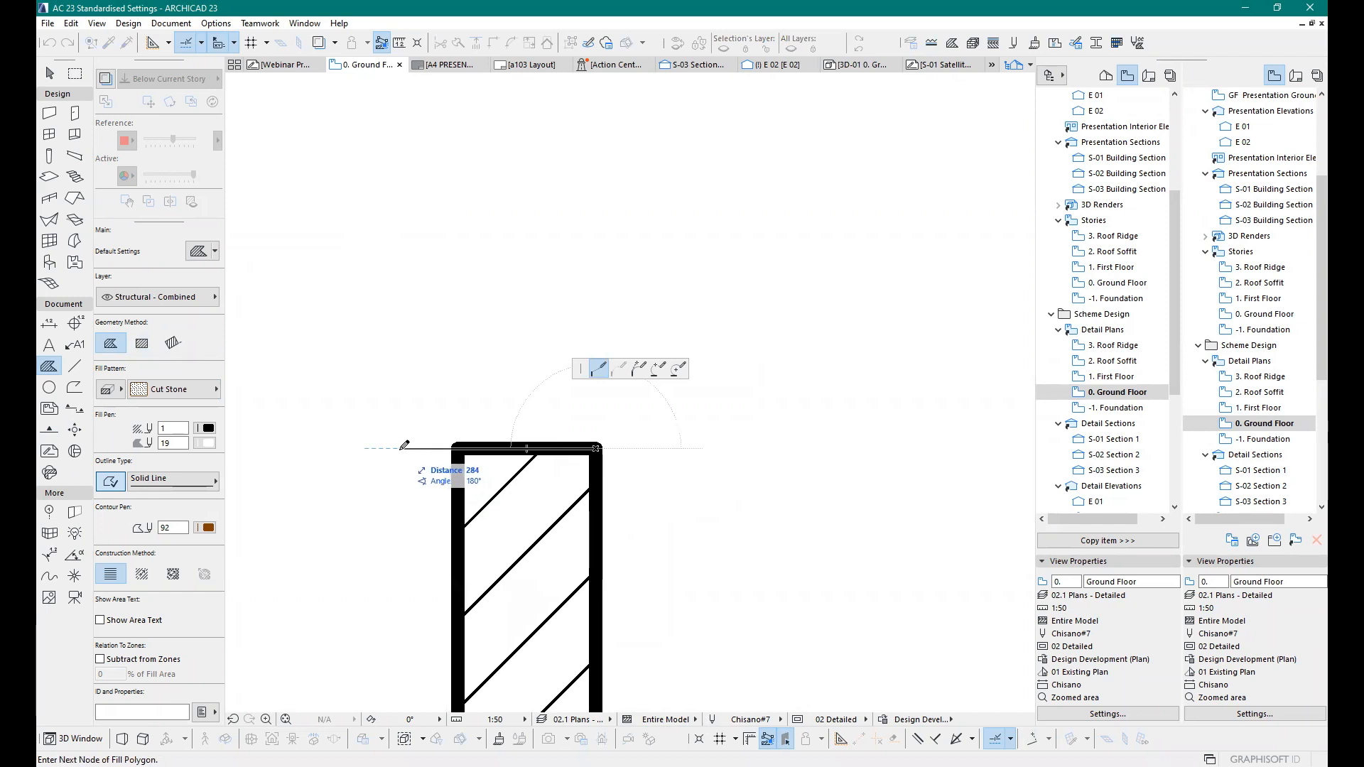
{"action": "left_click", "coordinate": [400, 448]}
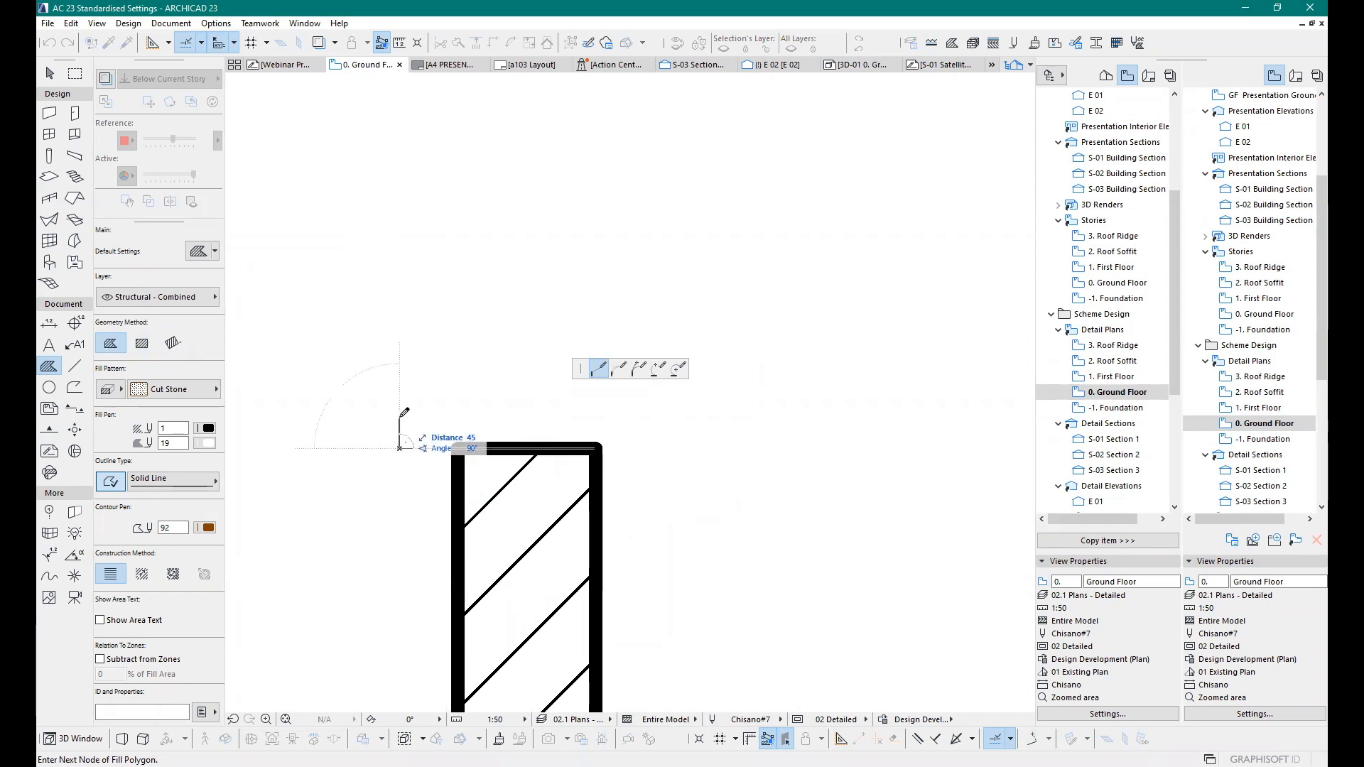
{"action": "key", "text": "Escape"}
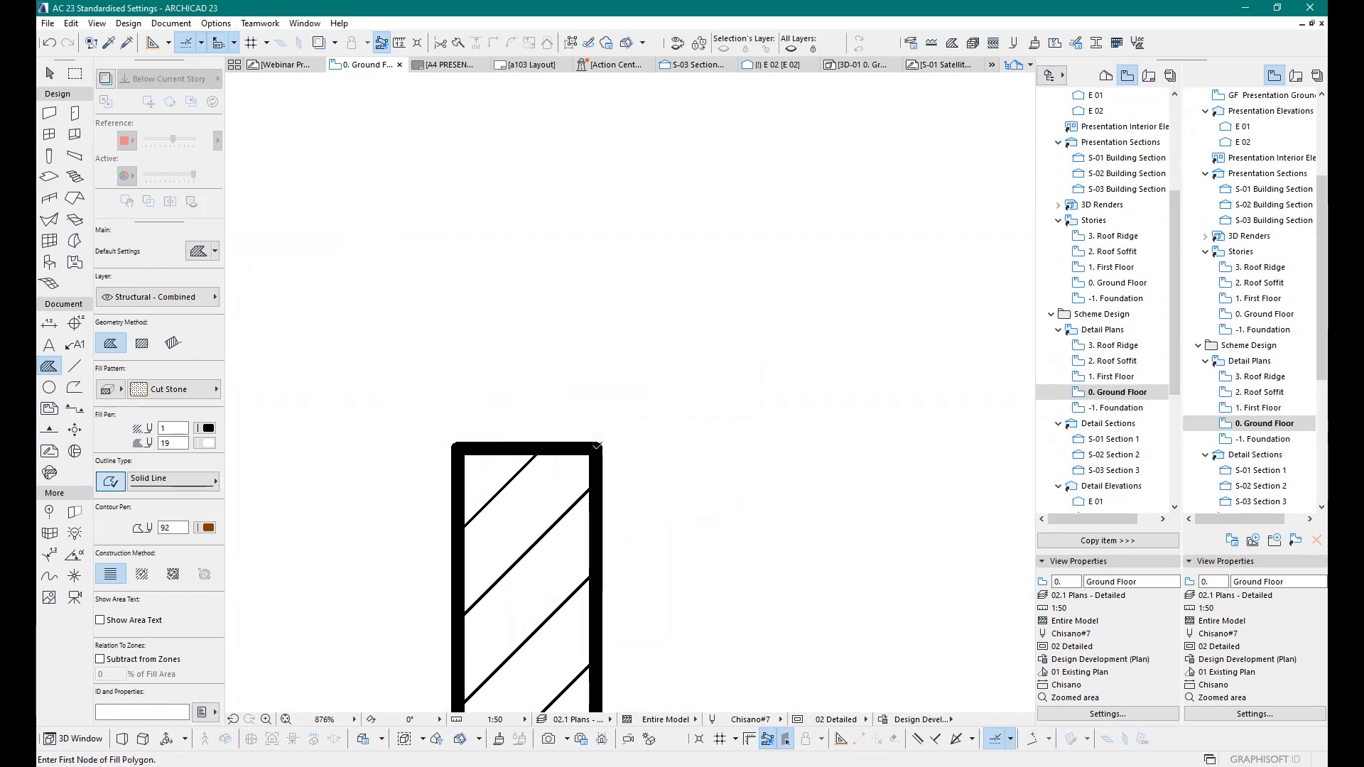
Step: Draw a Cut Stone coping fill on top of the Masonry Block fill, overhanging to the left, with a 45° upper-left chamfer about 62 long
{"action": "left_click", "coordinate": [597, 447]}
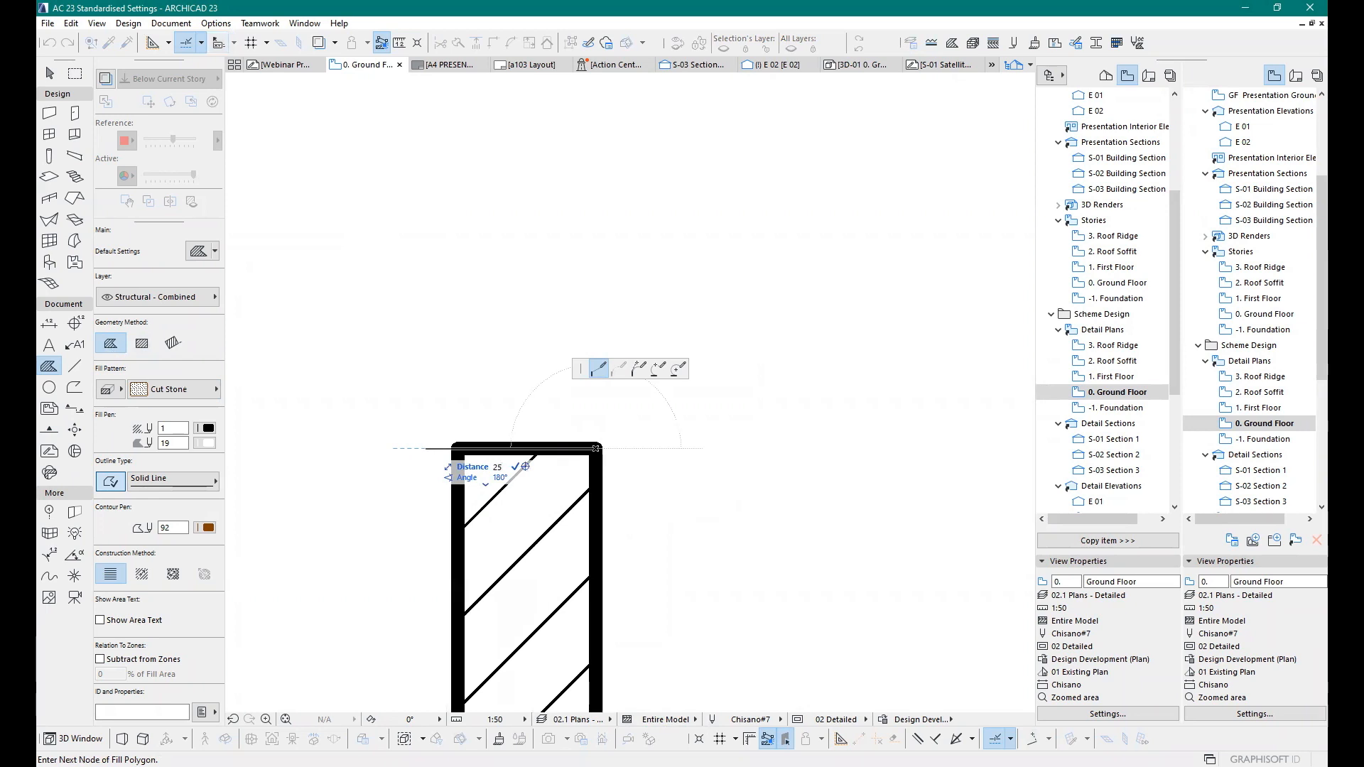
{"action": "key", "text": "Return"}
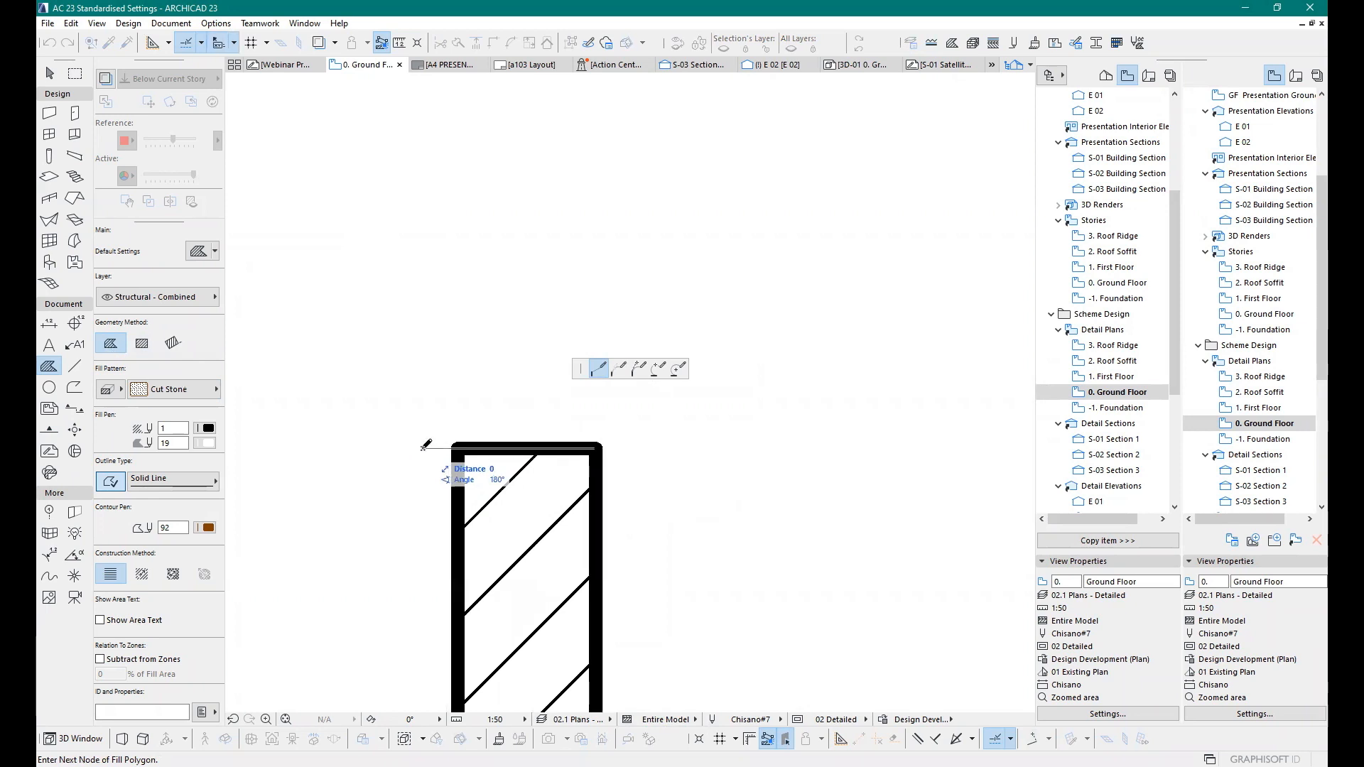
{"action": "left_click", "coordinate": [423, 417]}
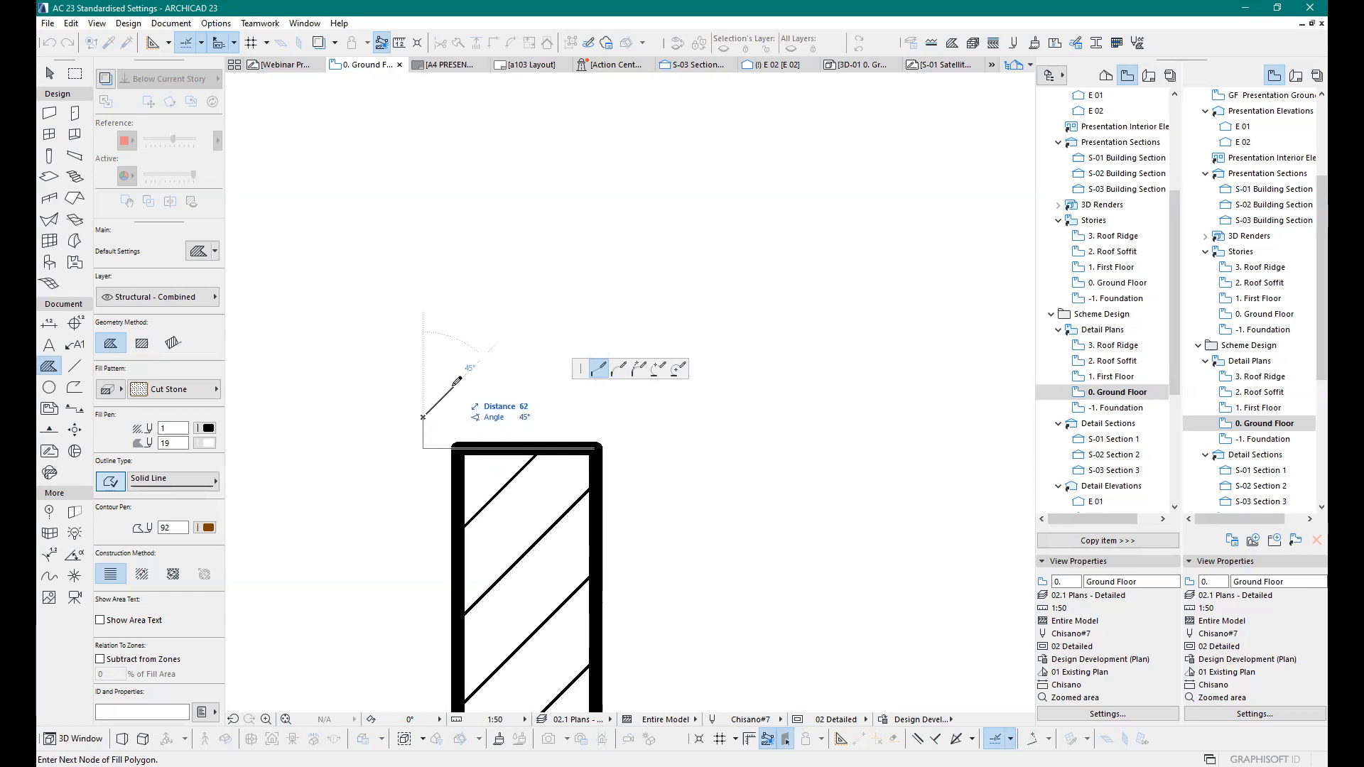
{"action": "left_click", "coordinate": [453, 387]}
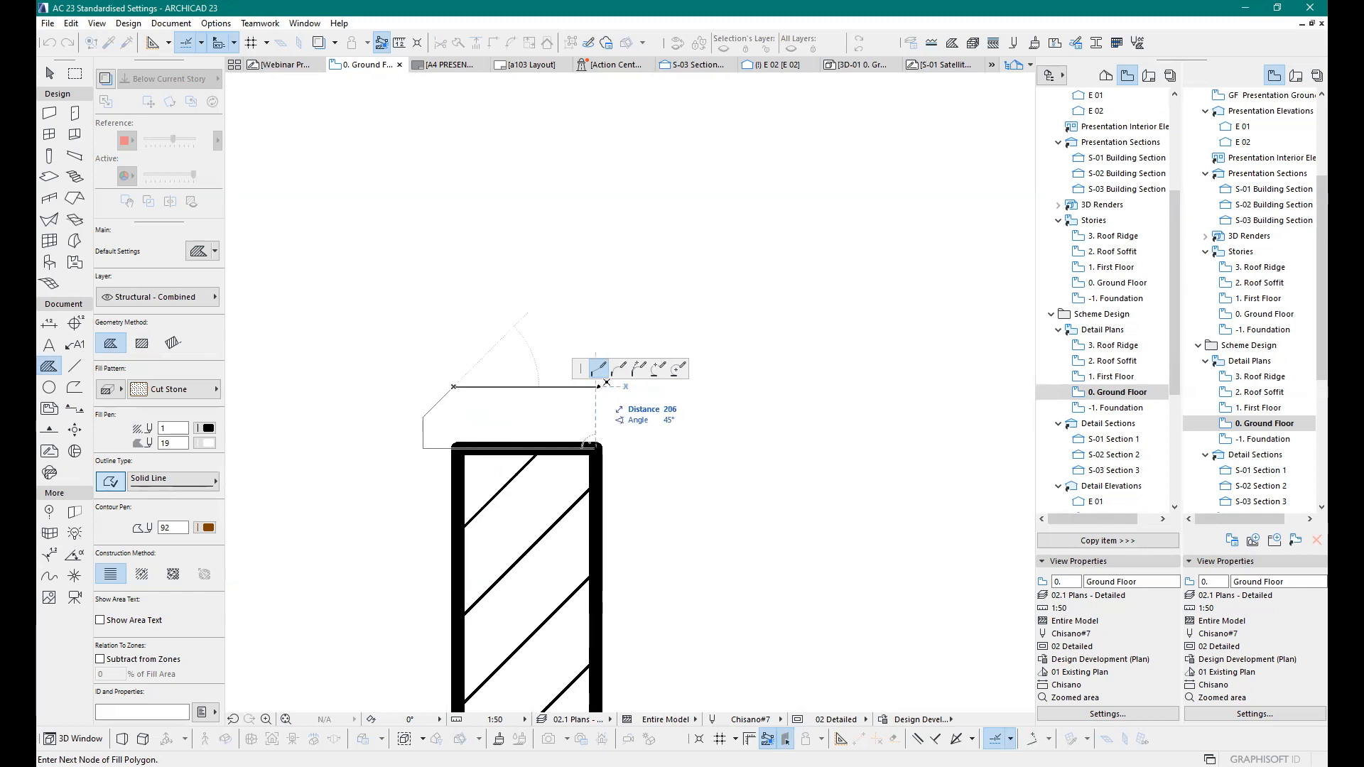
{"action": "left_click", "coordinate": [596, 387]}
{"action": "left_click", "coordinate": [595, 448]}
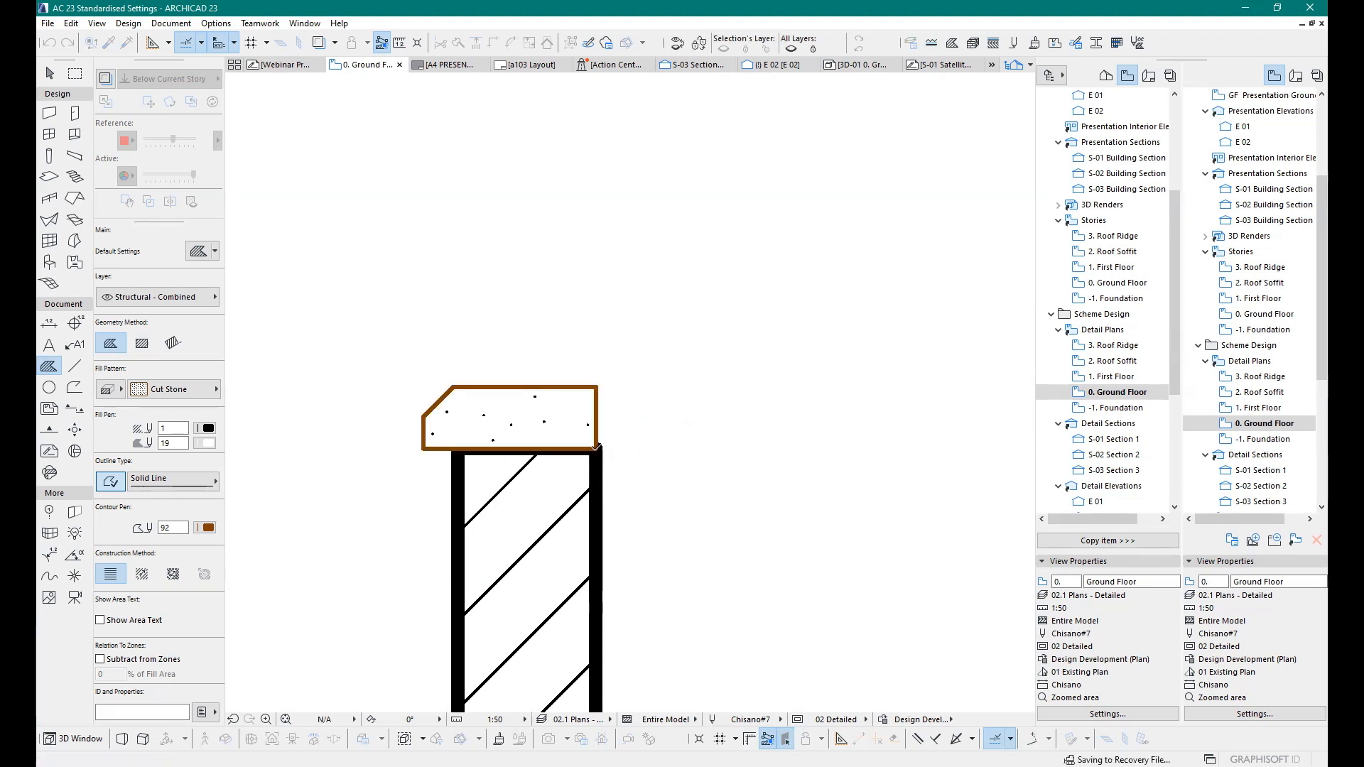
Step: Offset the right edge of the Cut Stone coping fill outward by 50
{"action": "left_click", "coordinate": [570, 420], "text": "shift"}
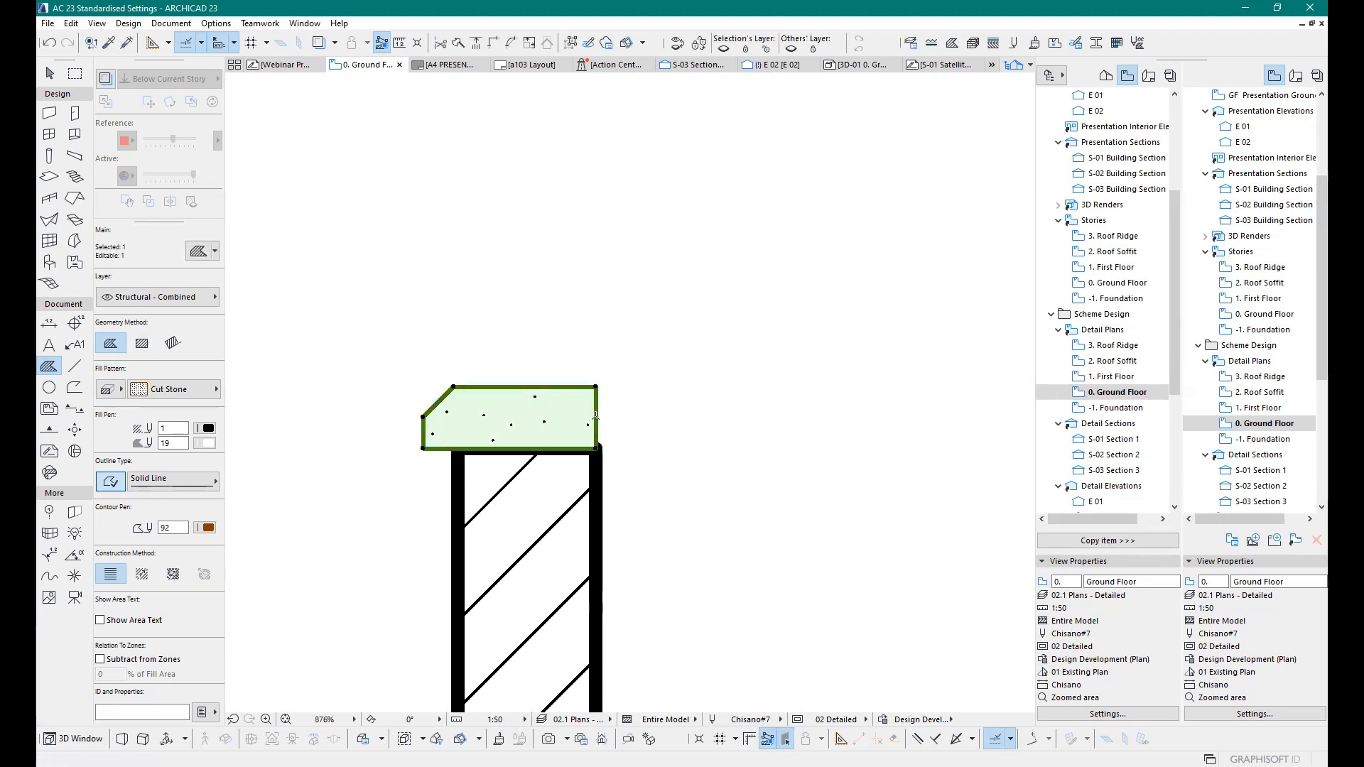
{"action": "left_click", "coordinate": [595, 417]}
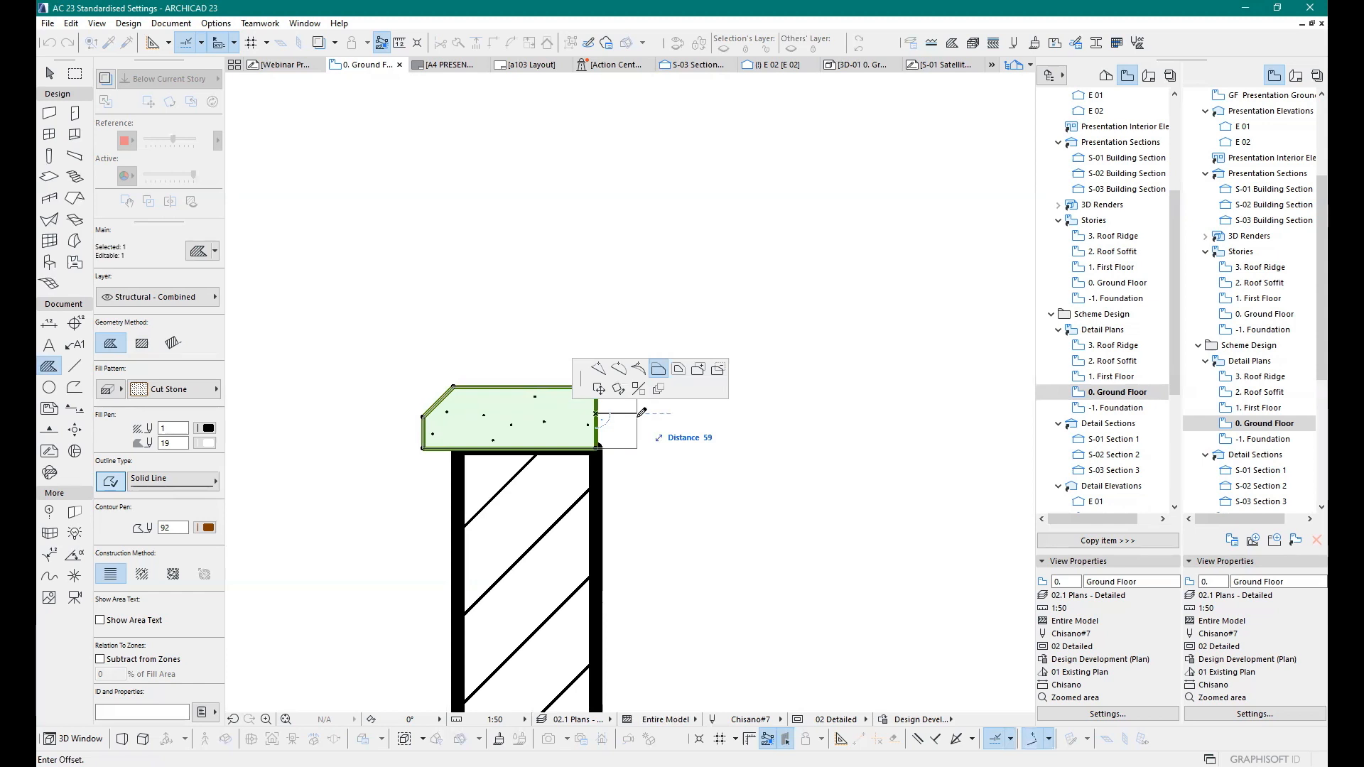
{"action": "type", "text": "50"}
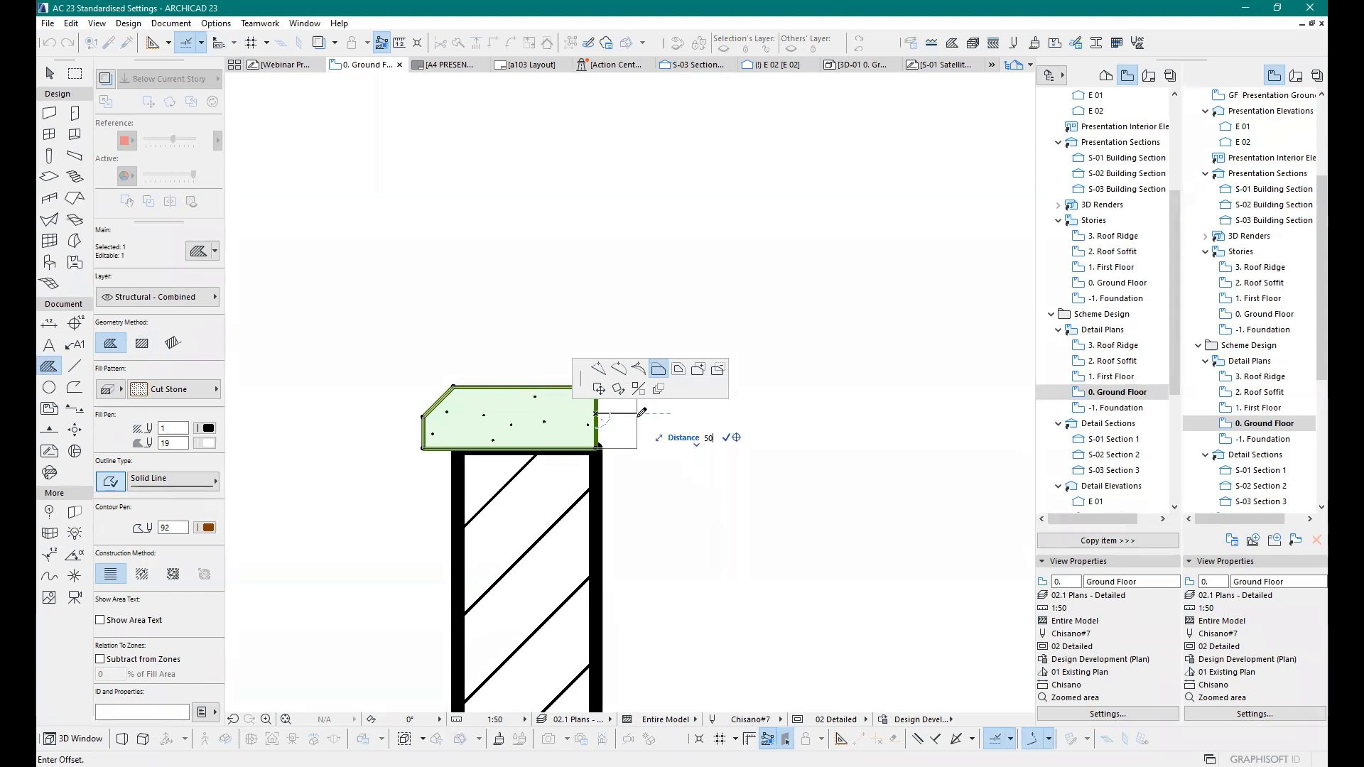
{"action": "key", "text": "Return"}
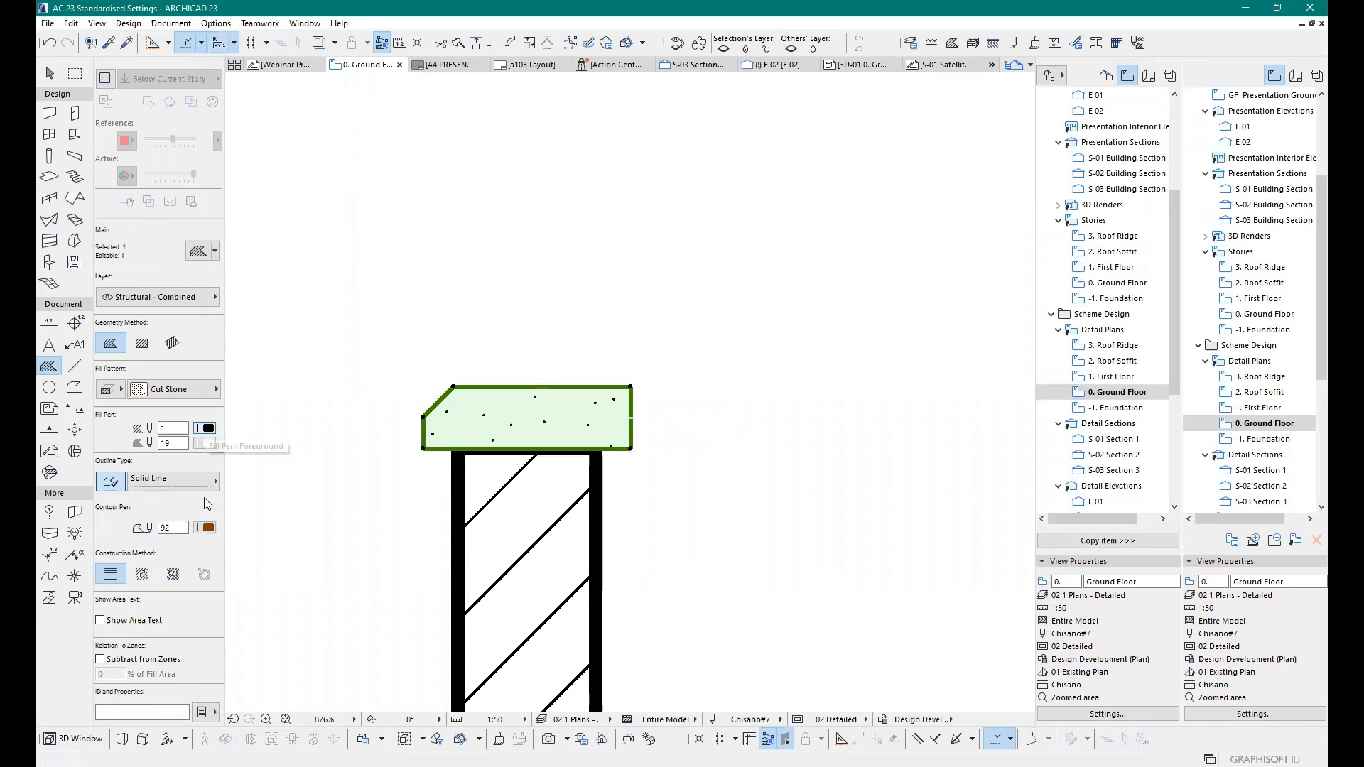
Step: Set the coping fill's contour pen to pen 4, the 0.40 mm Wall Plane Cut pen, and deselect the fill
{"action": "left_click", "coordinate": [206, 529]}
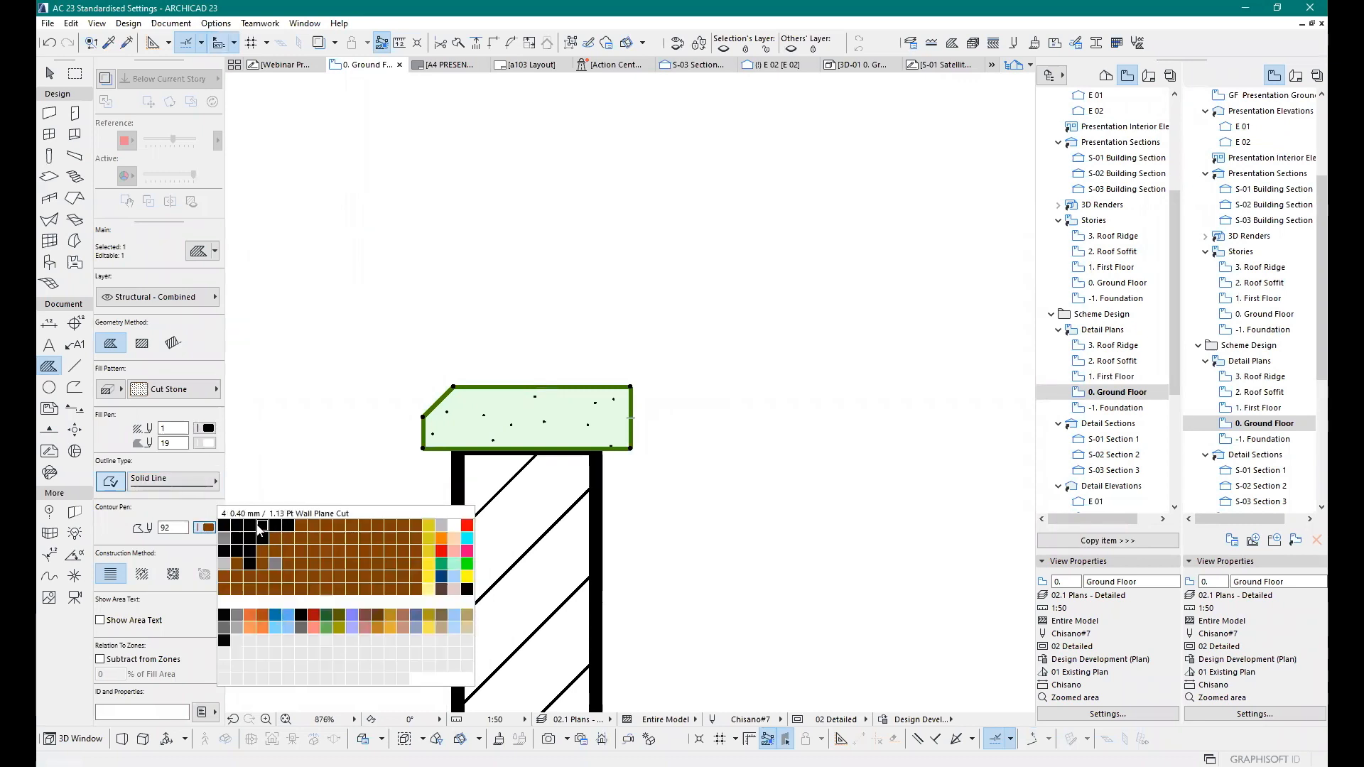
{"action": "key", "text": "Escape"}
{"action": "key", "text": "Escape"}
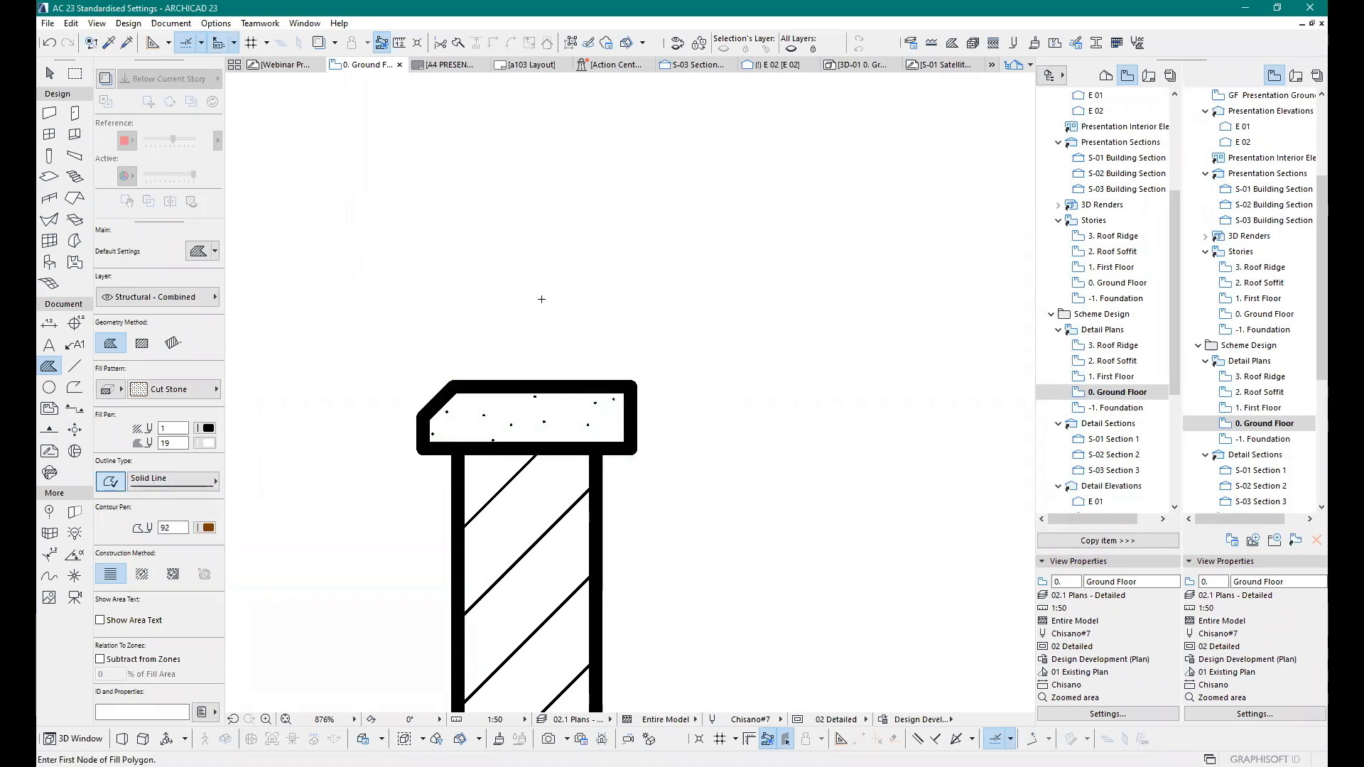
Step: Select both the Cut Stone coping fill and the Masonry Block fill together and copy them
{"action": "scroll", "coordinate": [502, 287], "scroll_direction": "down", "scroll_amount": 6}
{"action": "scroll", "coordinate": [521, 300], "scroll_direction": "up", "scroll_amount": 3}
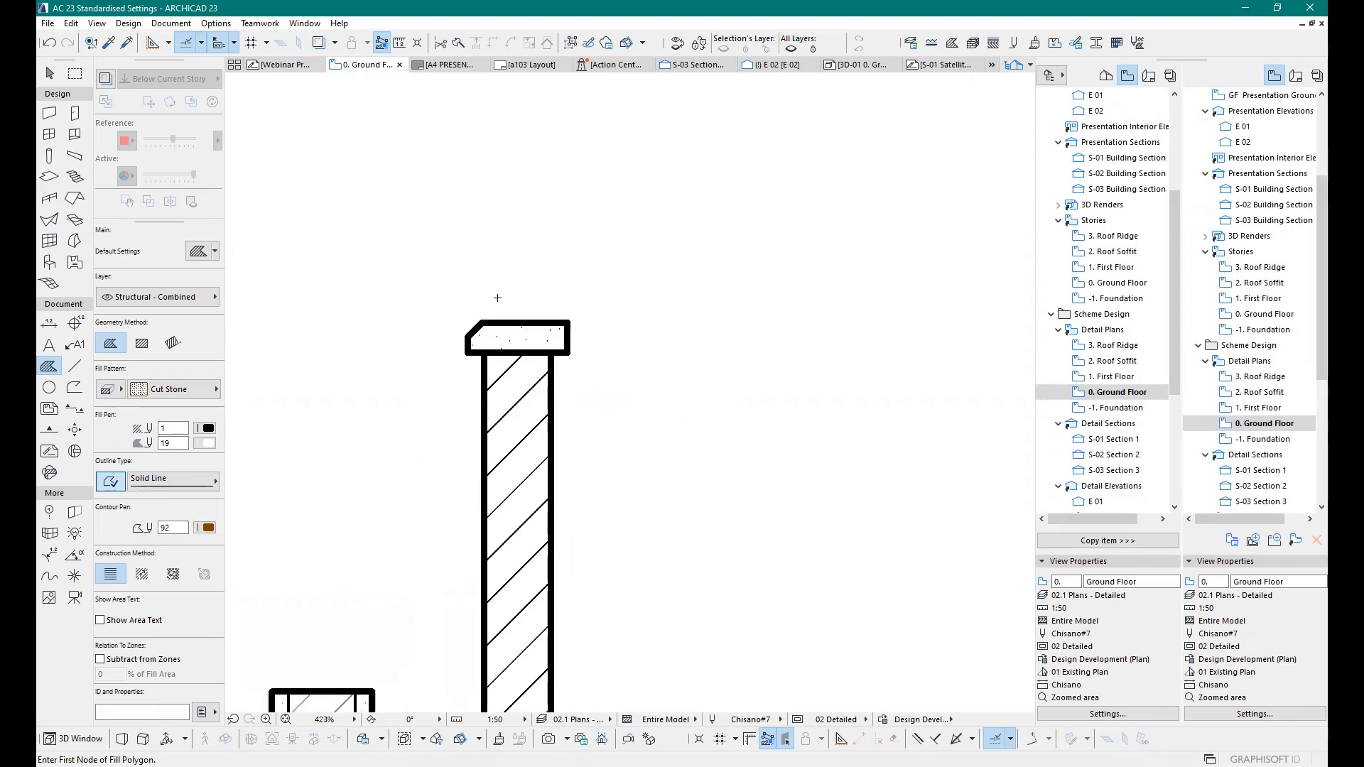
{"action": "scroll", "coordinate": [545, 252], "scroll_direction": "down", "scroll_amount": 3}
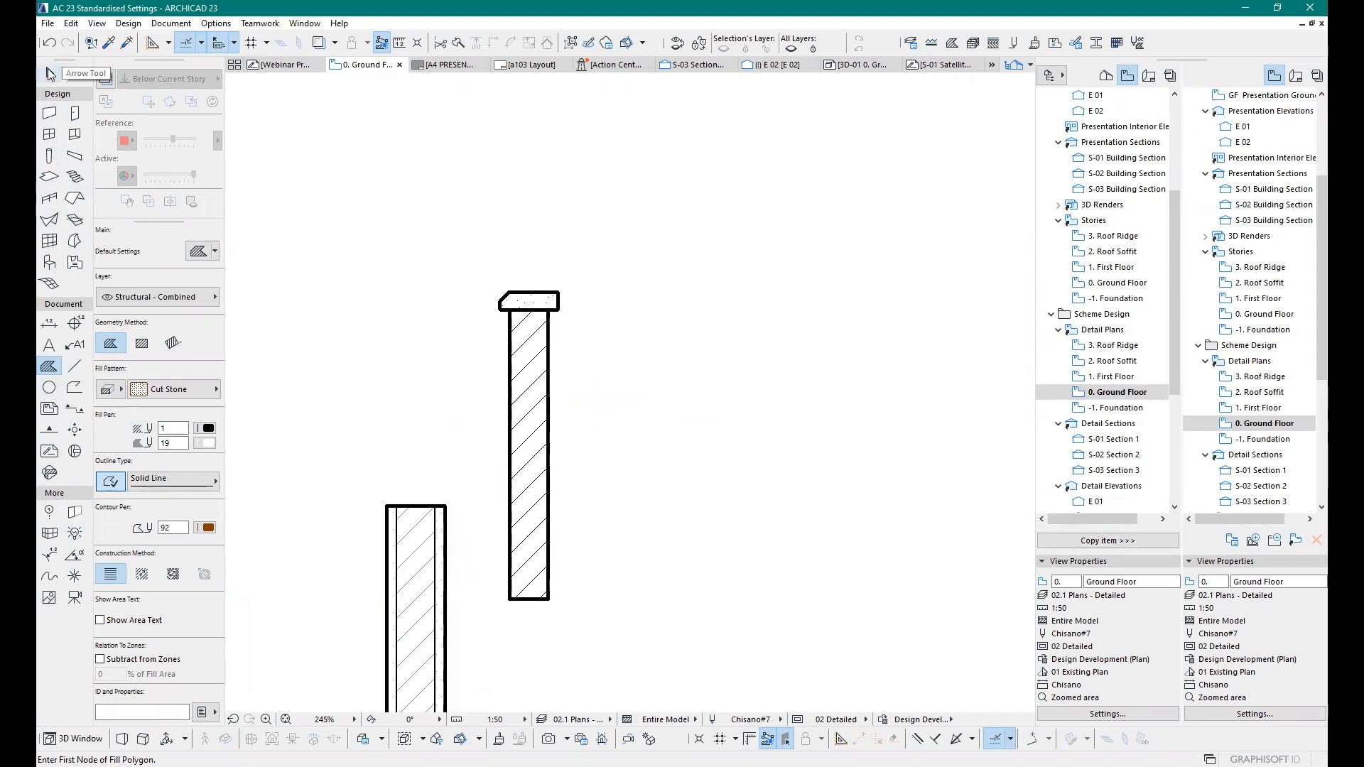
{"action": "left_click", "coordinate": [49, 73]}
{"action": "left_click", "coordinate": [445, 248]}
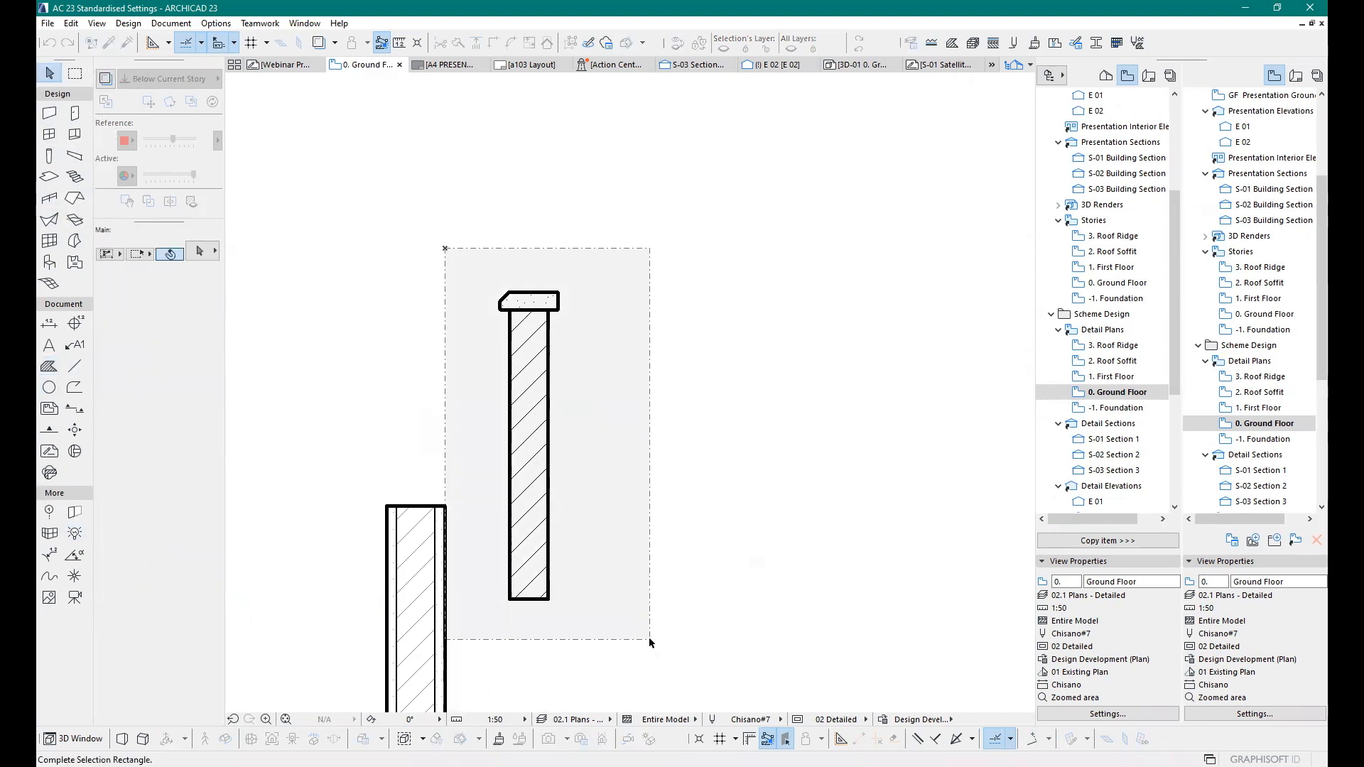
{"action": "right_click", "coordinate": [498, 252]}
{"action": "left_click", "coordinate": [533, 322]}
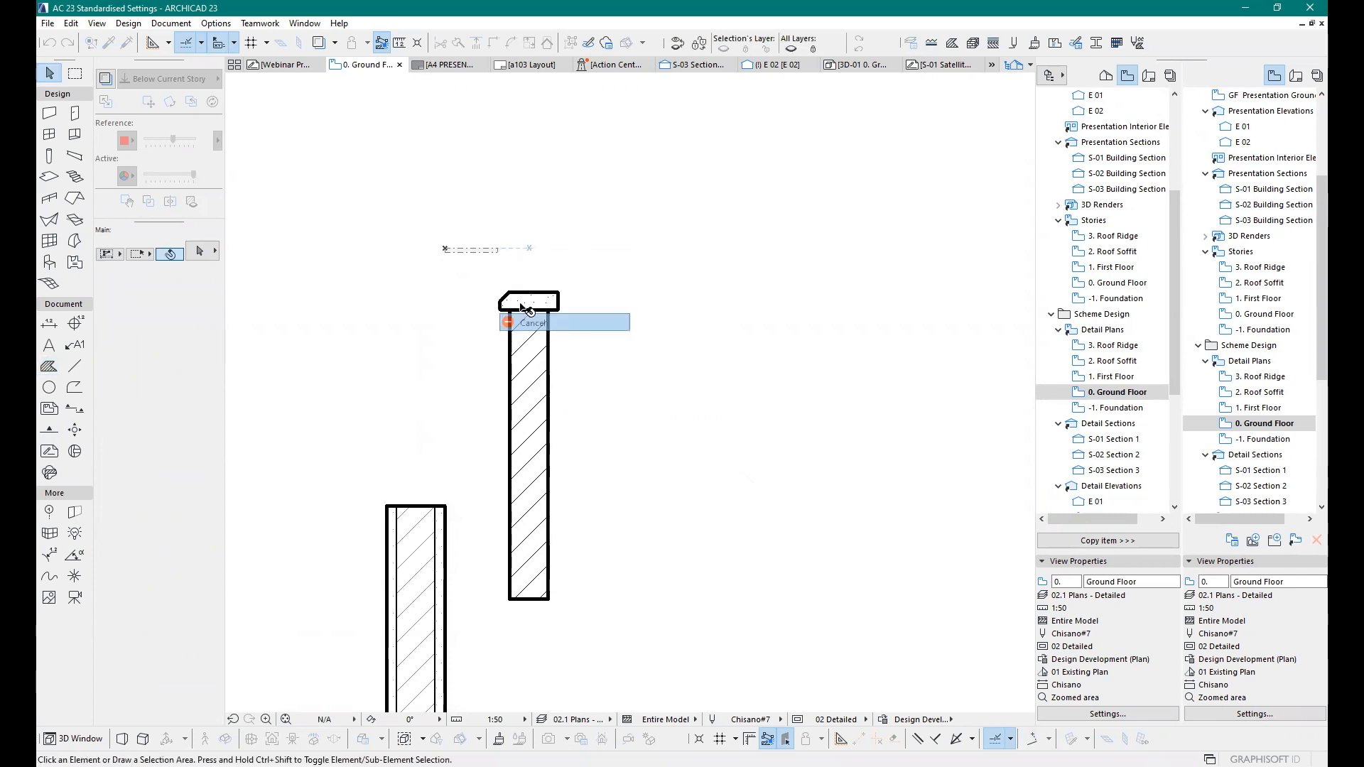
{"action": "left_click", "coordinate": [479, 272]}
{"action": "left_click", "coordinate": [632, 637]}
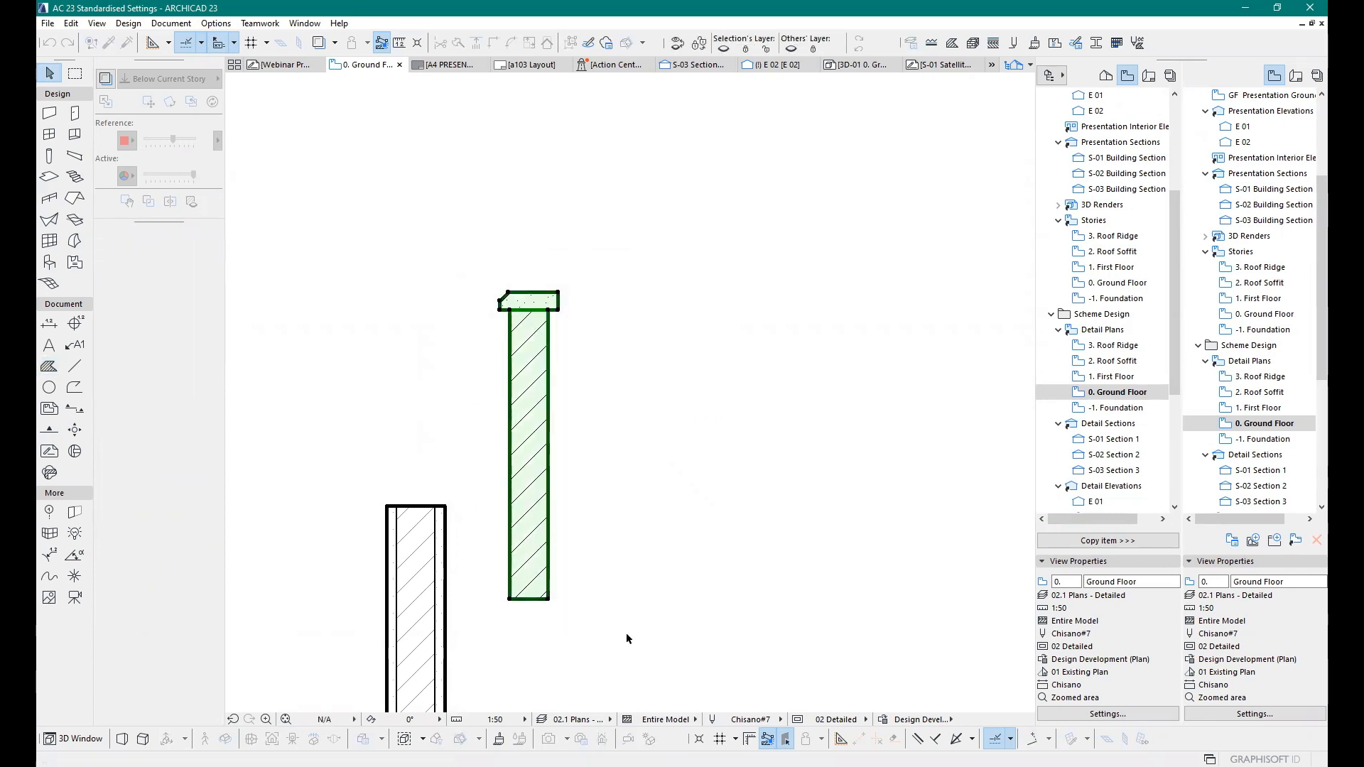
{"action": "right_click", "coordinate": [536, 396]}
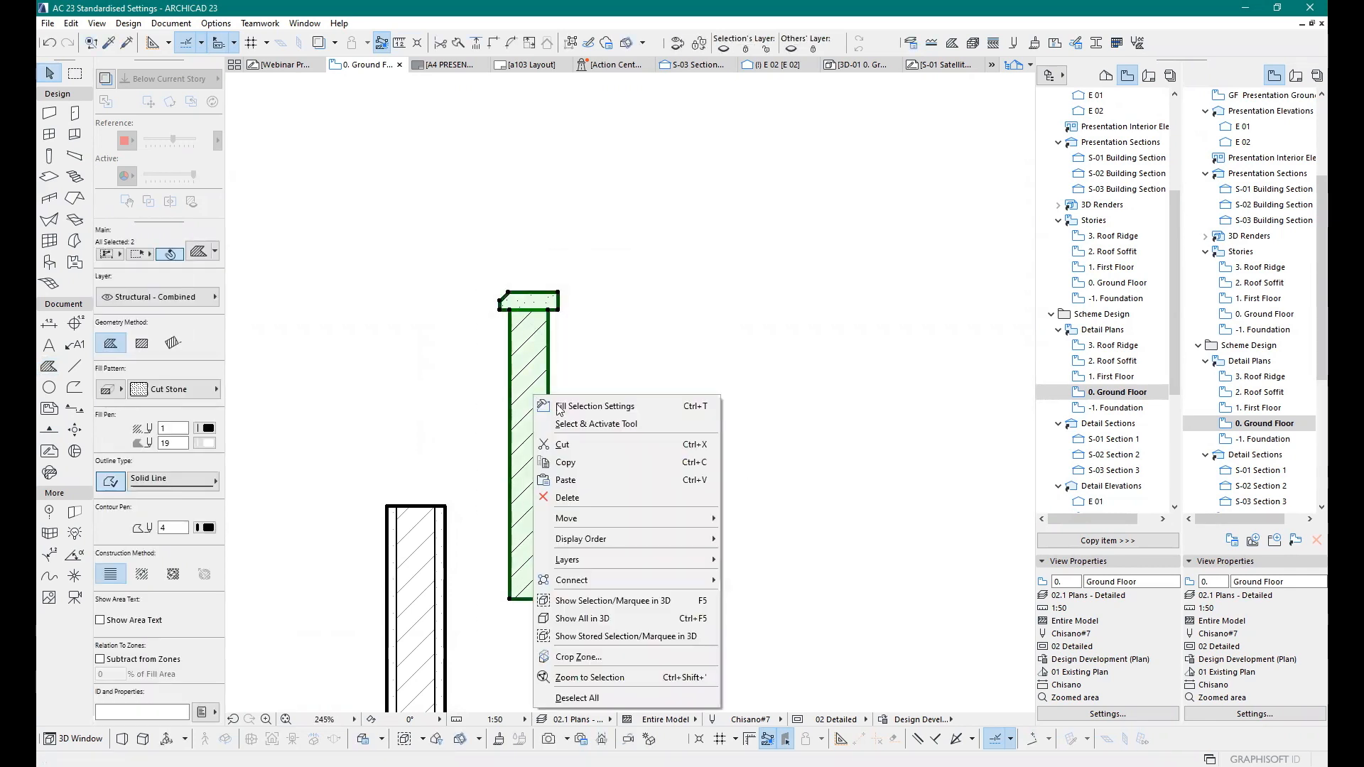
{"action": "left_click", "coordinate": [568, 462]}
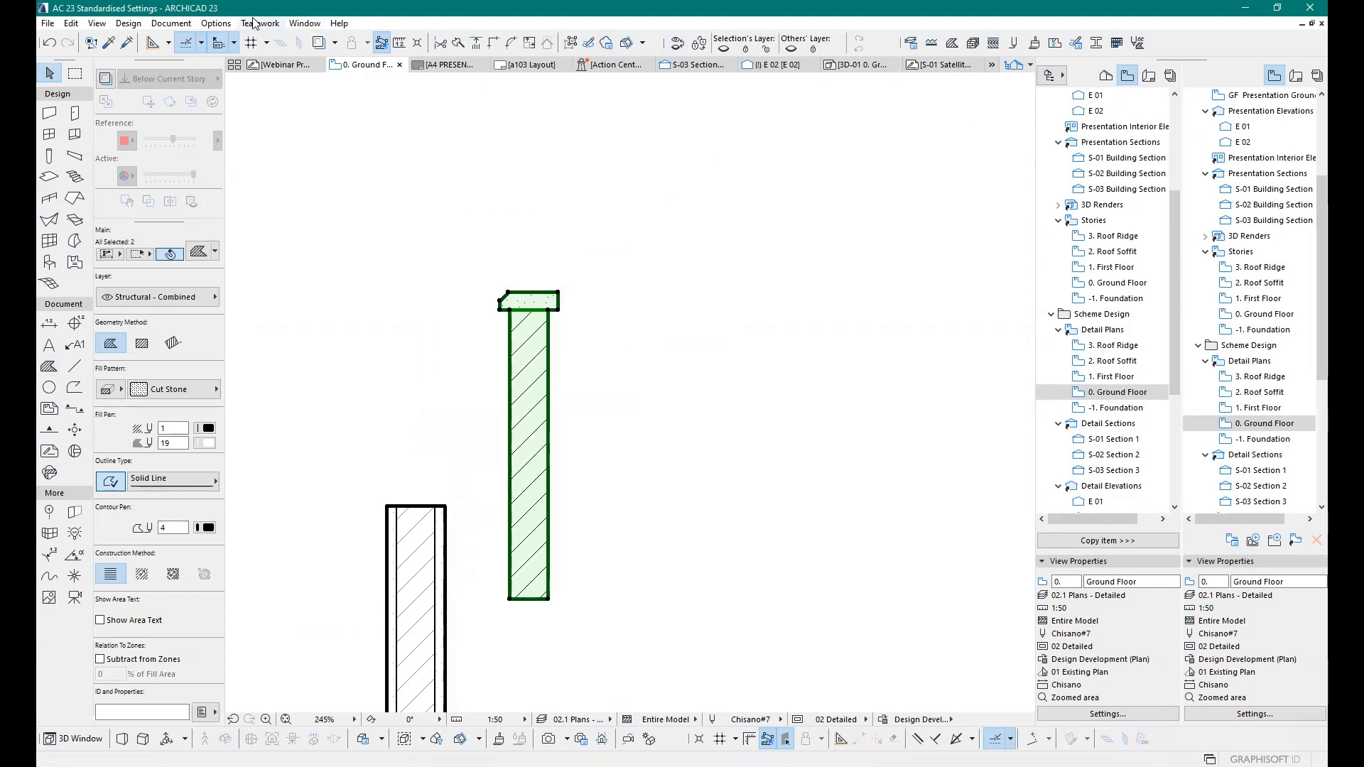
Step: Open the Profile Manager and start editing a Custom profile
{"action": "left_click", "coordinate": [214, 24]}
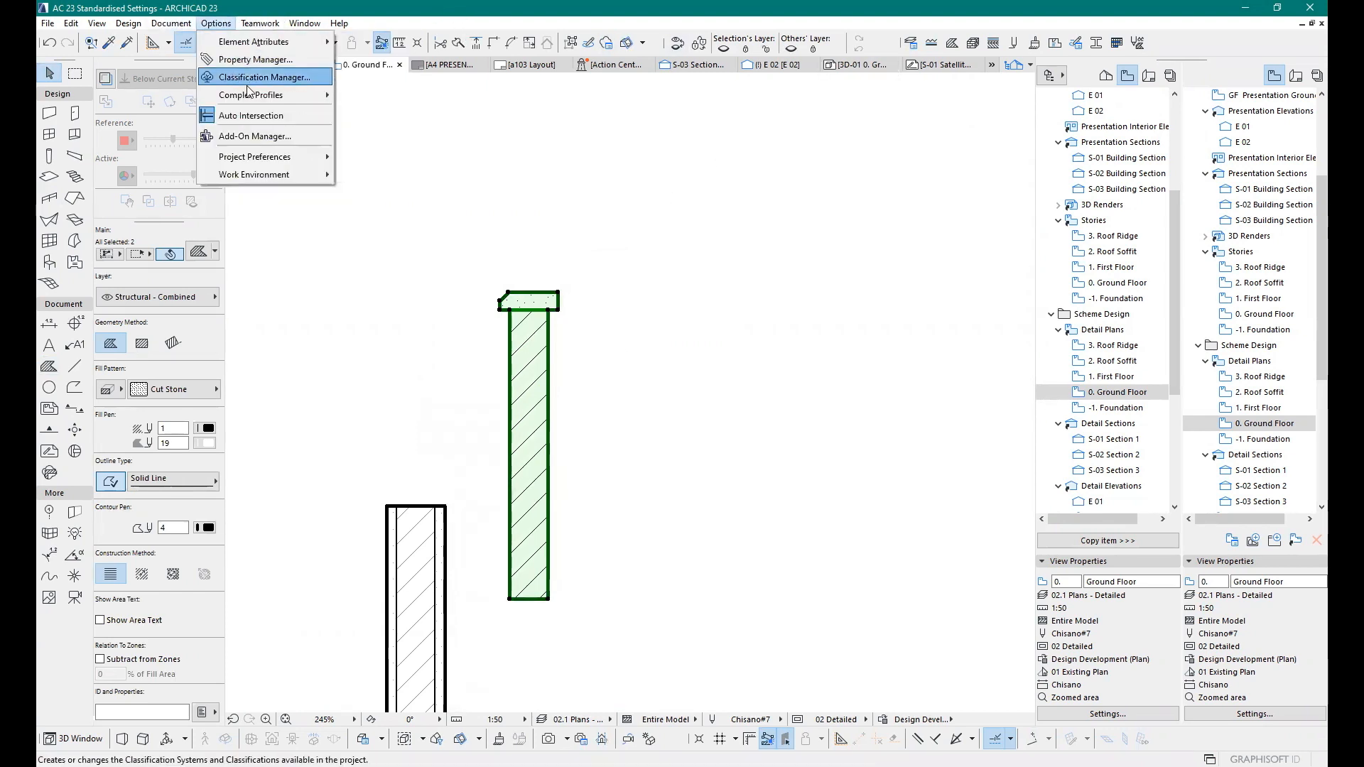
{"action": "mouse_move", "coordinate": [285, 94]}
{"action": "left_click", "coordinate": [383, 96]}
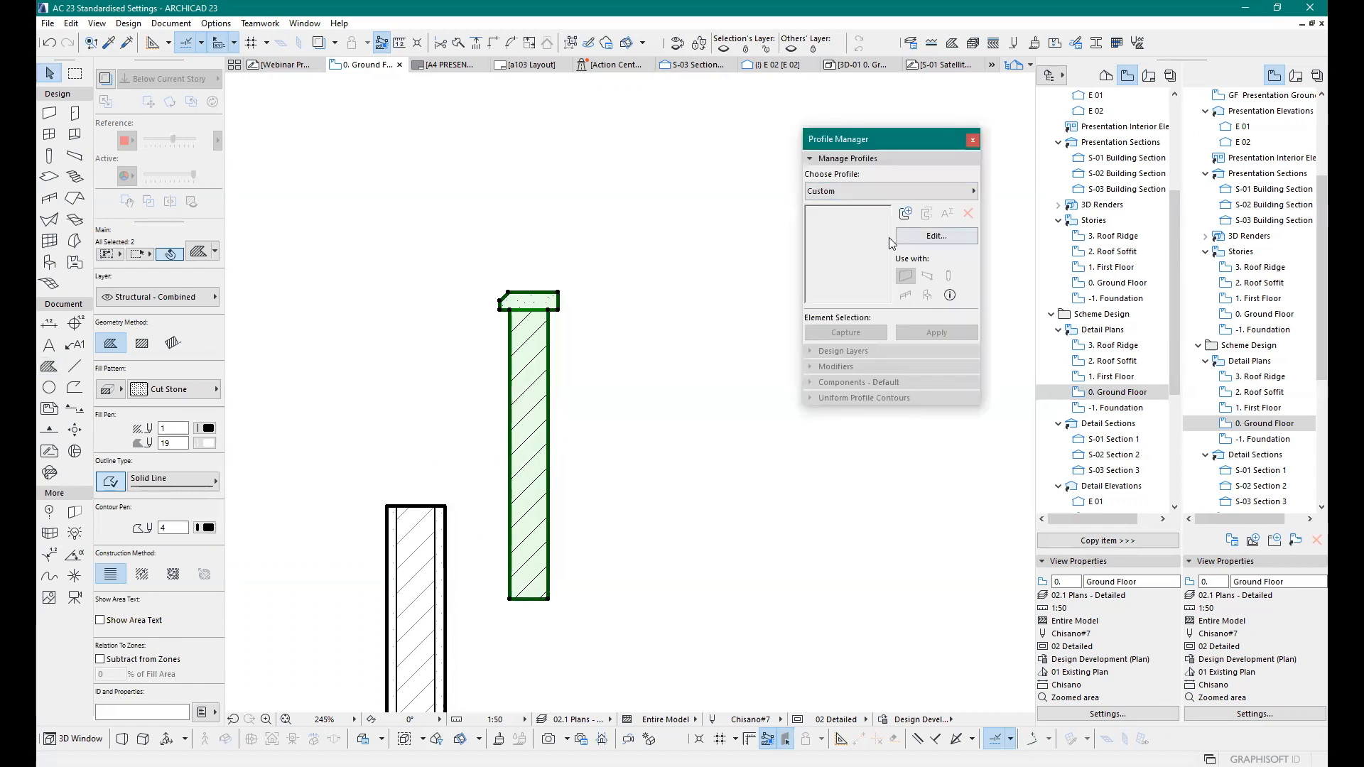
{"action": "left_click", "coordinate": [939, 239]}
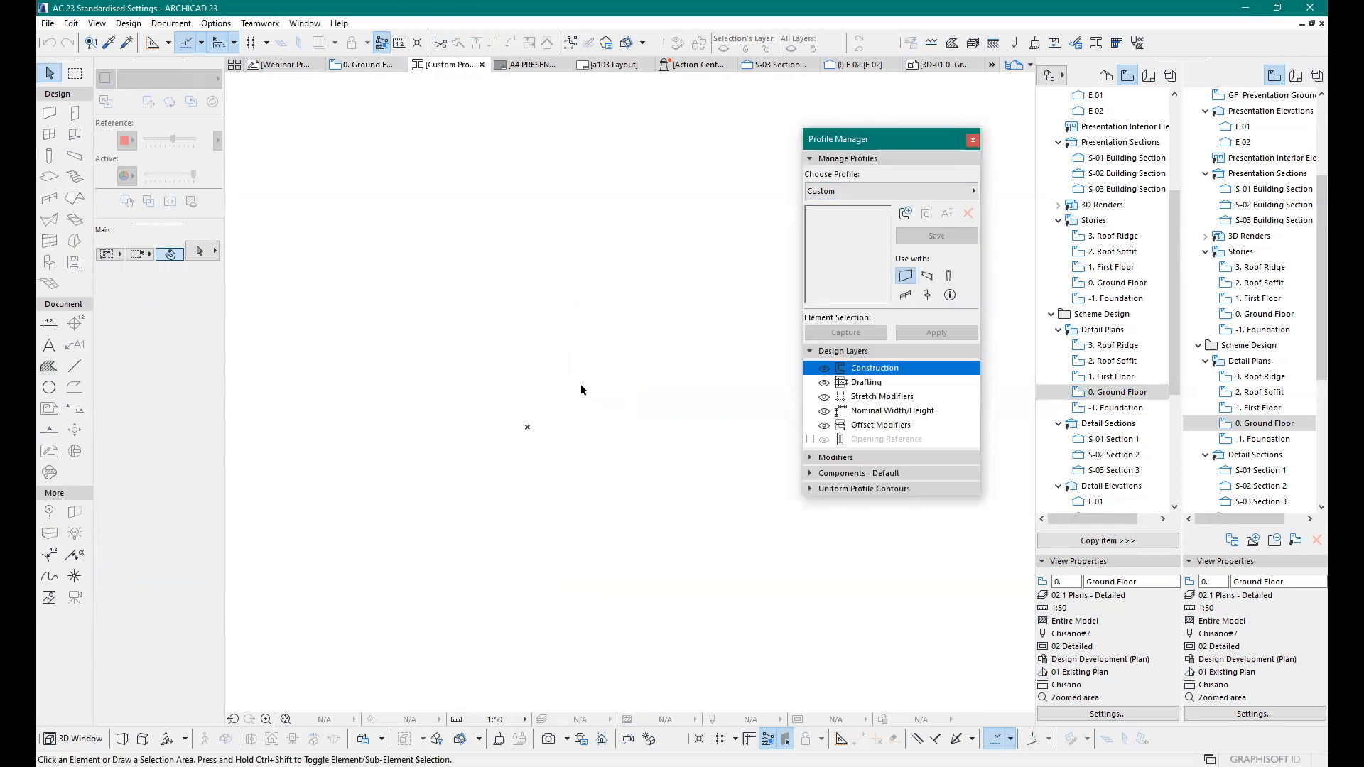
Step: Paste the copied fills into the profile editor keeping the current view, and place the block's lower-left corner on the profile origin
{"action": "right_click", "coordinate": [566, 366]}
{"action": "left_click", "coordinate": [611, 370]}
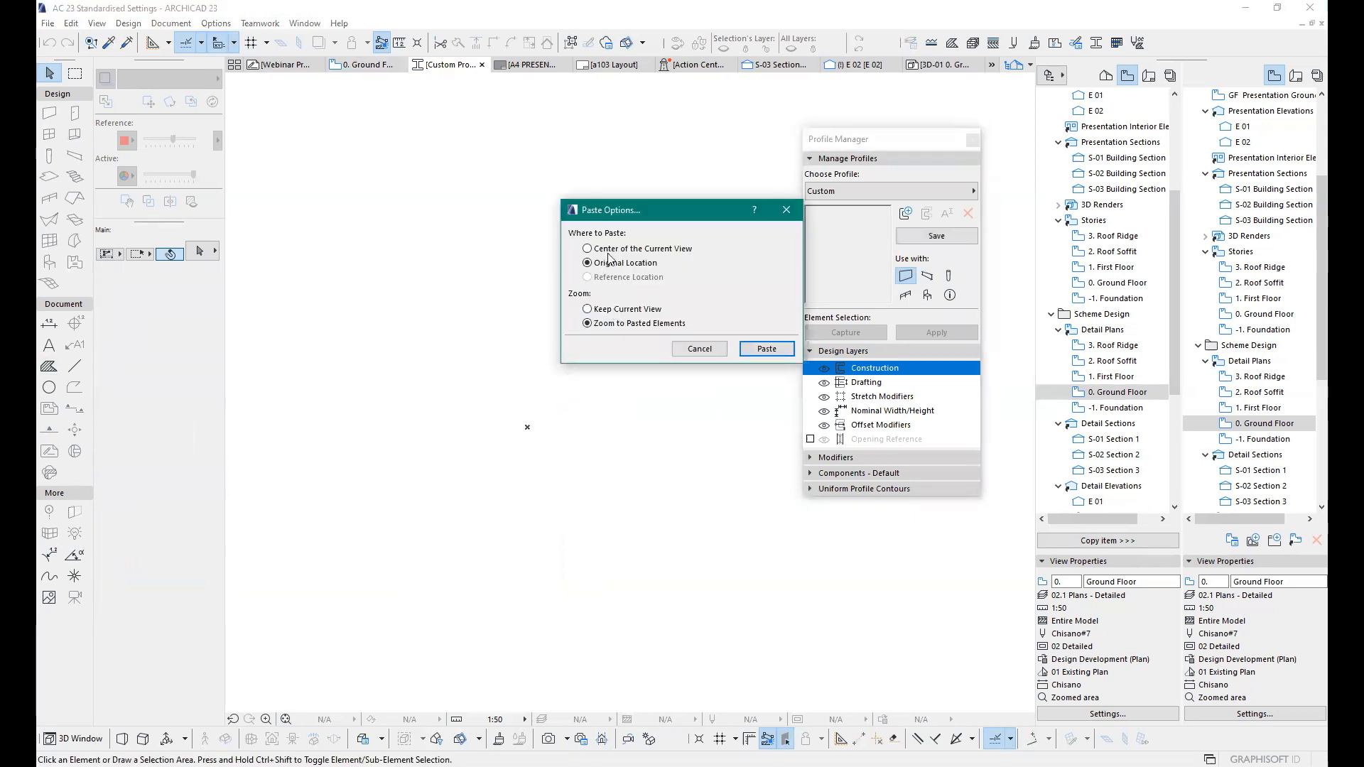
{"action": "left_click", "coordinate": [618, 311]}
{"action": "left_click", "coordinate": [766, 348]}
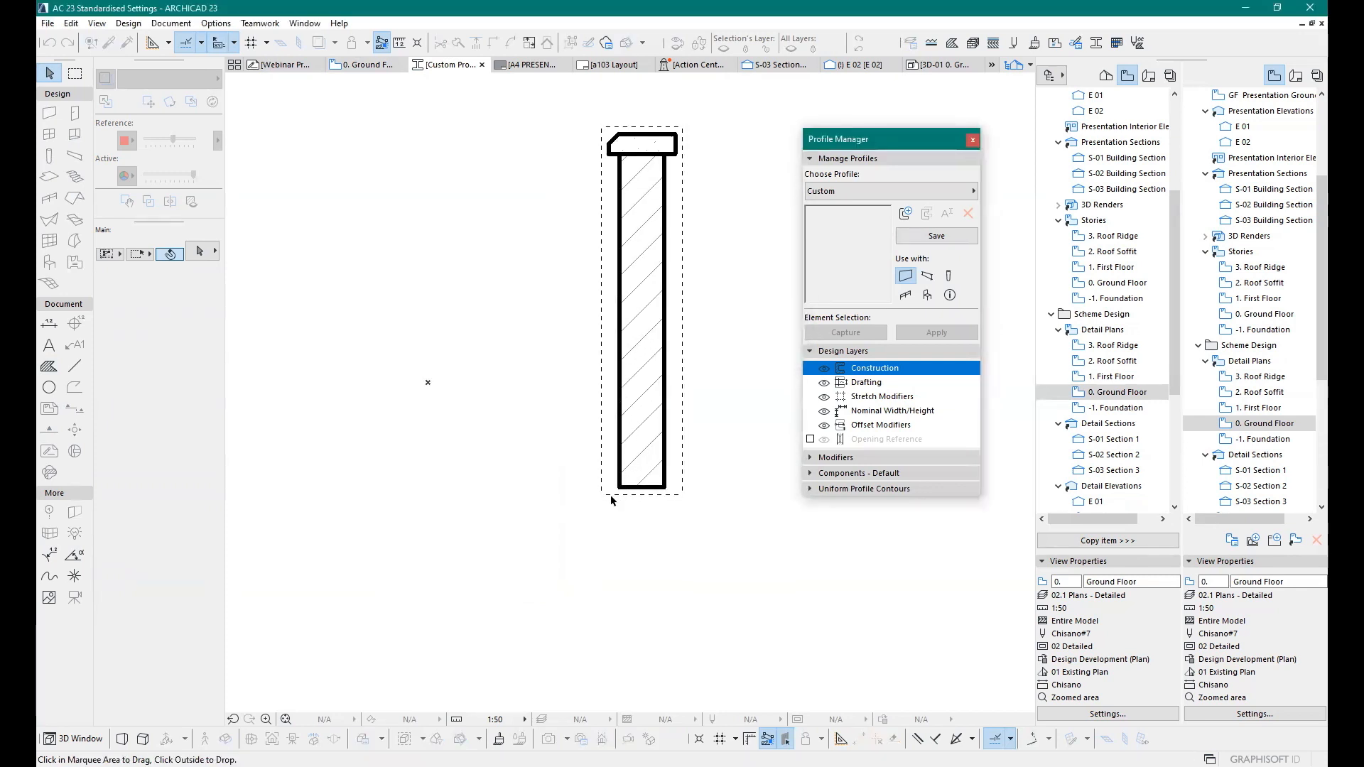
{"action": "left_click", "coordinate": [620, 488]}
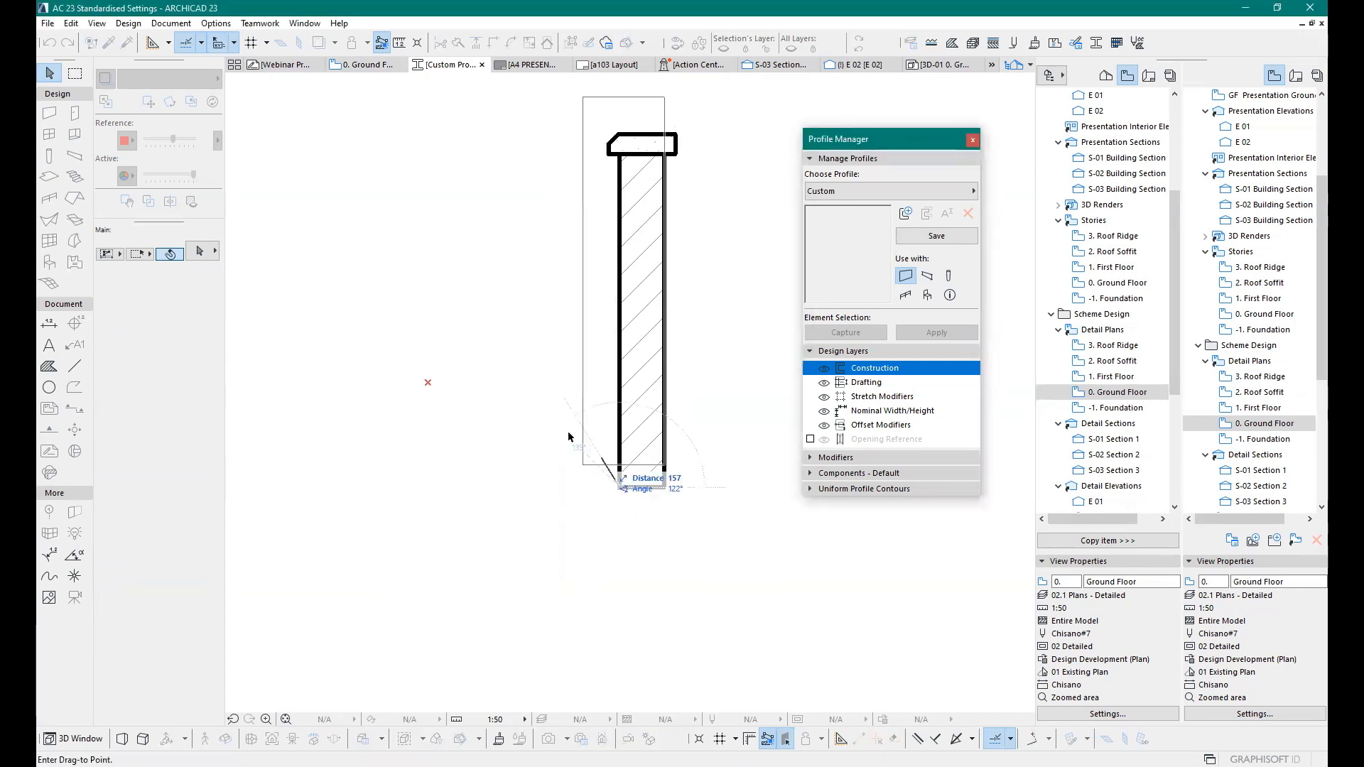
{"action": "left_click", "coordinate": [428, 382]}
{"action": "scroll", "coordinate": [490, 461], "scroll_direction": "down", "scroll_amount": 2}
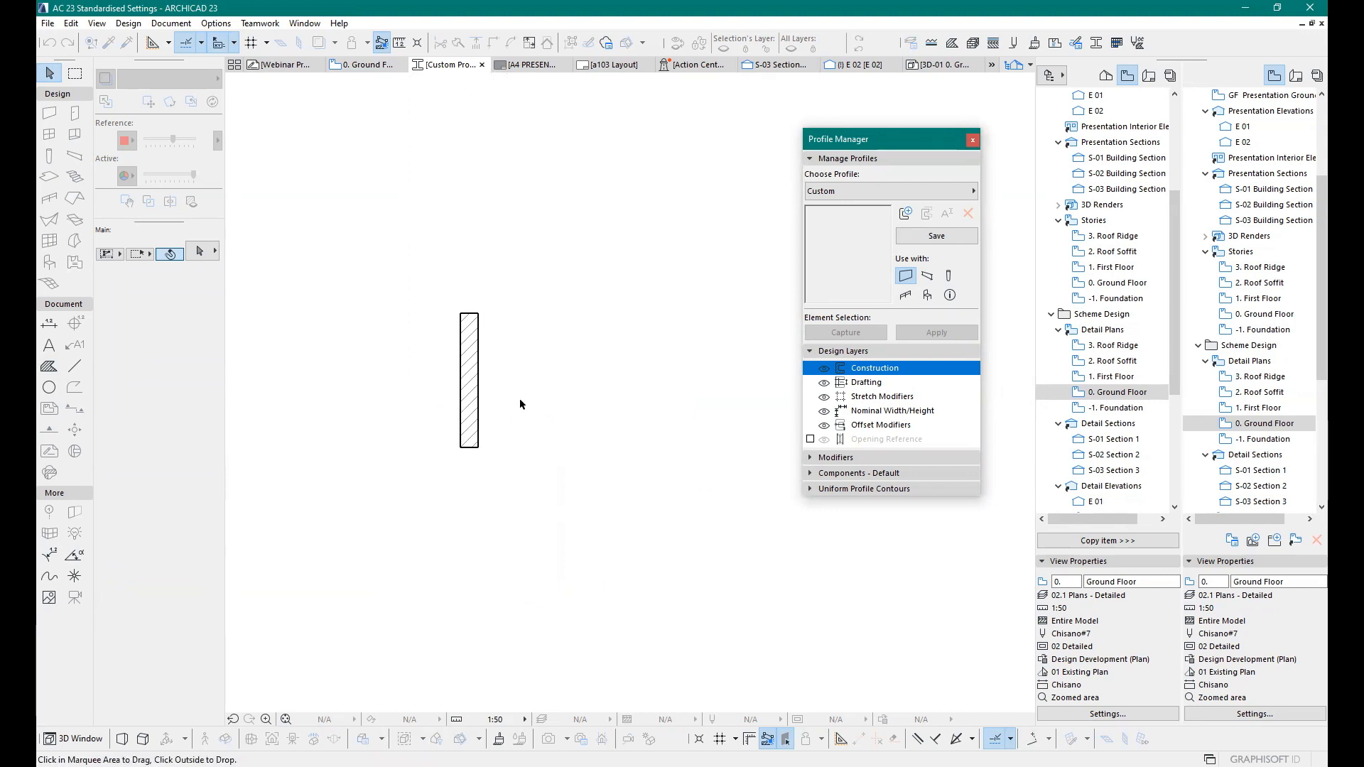
{"action": "right_click", "coordinate": [524, 402]}
{"action": "left_click", "coordinate": [537, 414]}
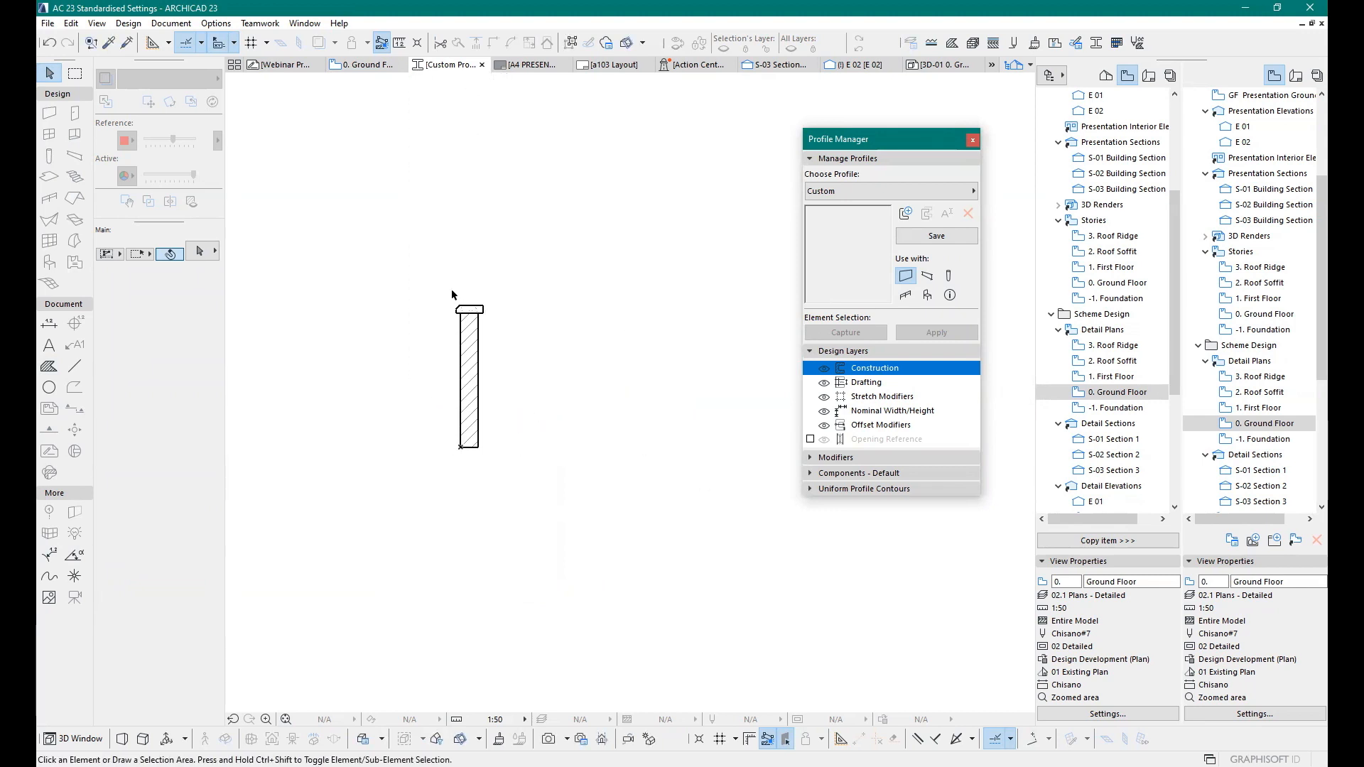
Step: Select the stone coping and expand the Profile Manager's Modifiers, selected Components and Uniform Profile Contours settings
{"action": "left_click", "coordinate": [471, 324]}
{"action": "scroll", "coordinate": [471, 323], "scroll_direction": "up", "scroll_amount": 3}
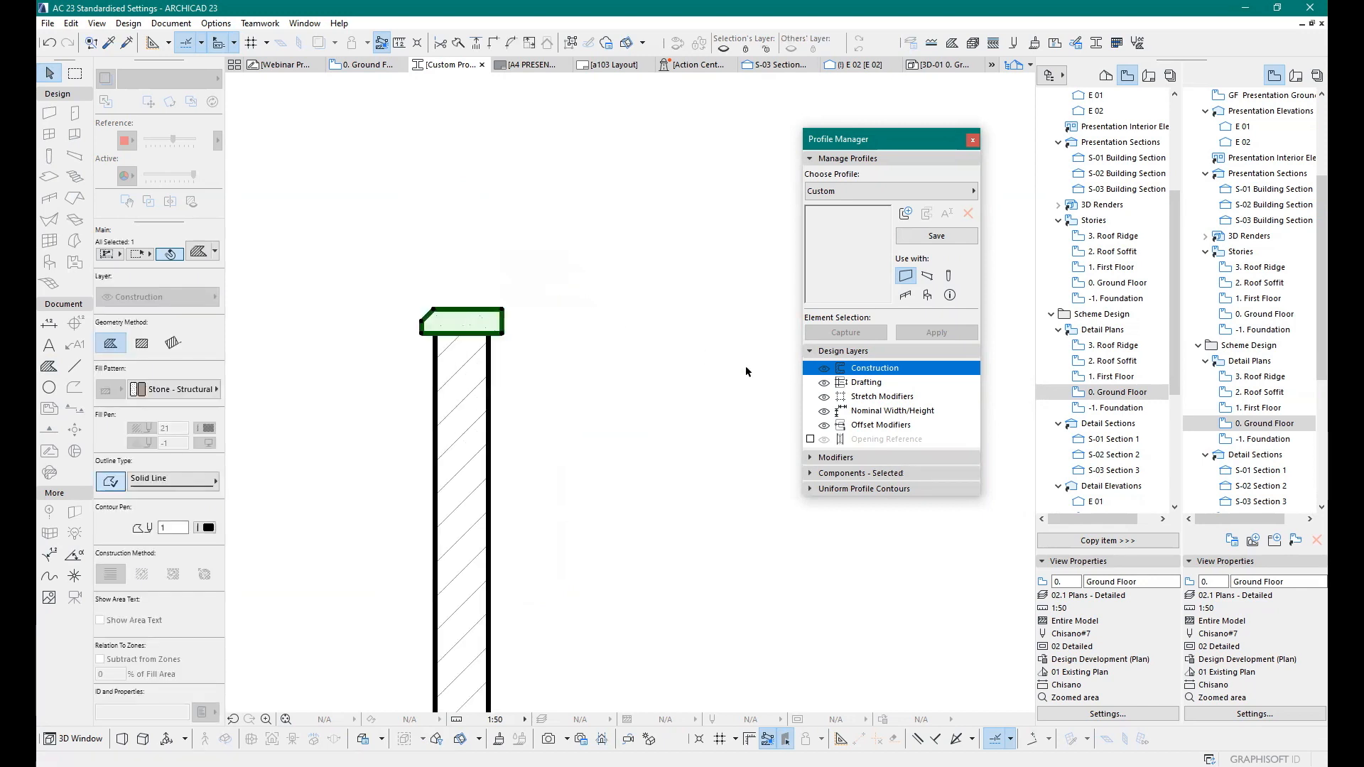
{"action": "left_click", "coordinate": [812, 458]}
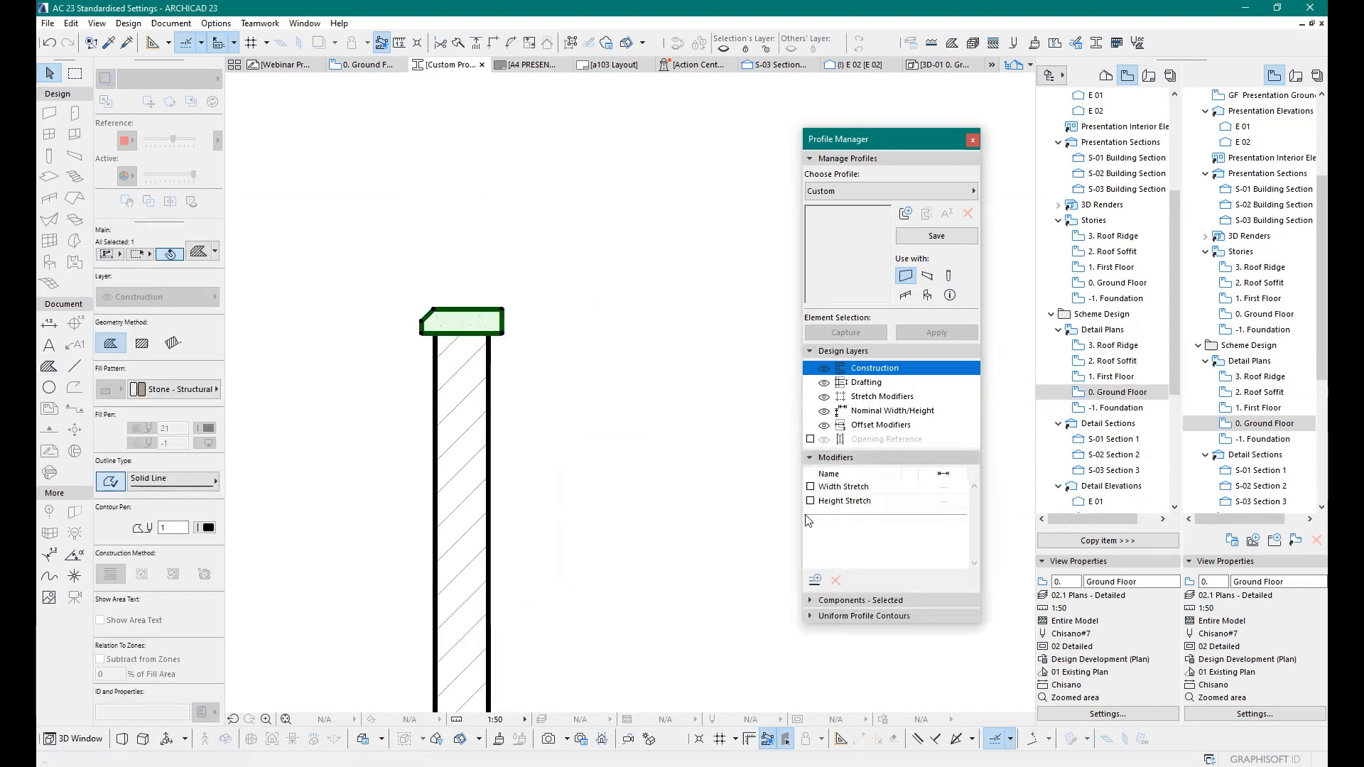
{"action": "left_click", "coordinate": [809, 597]}
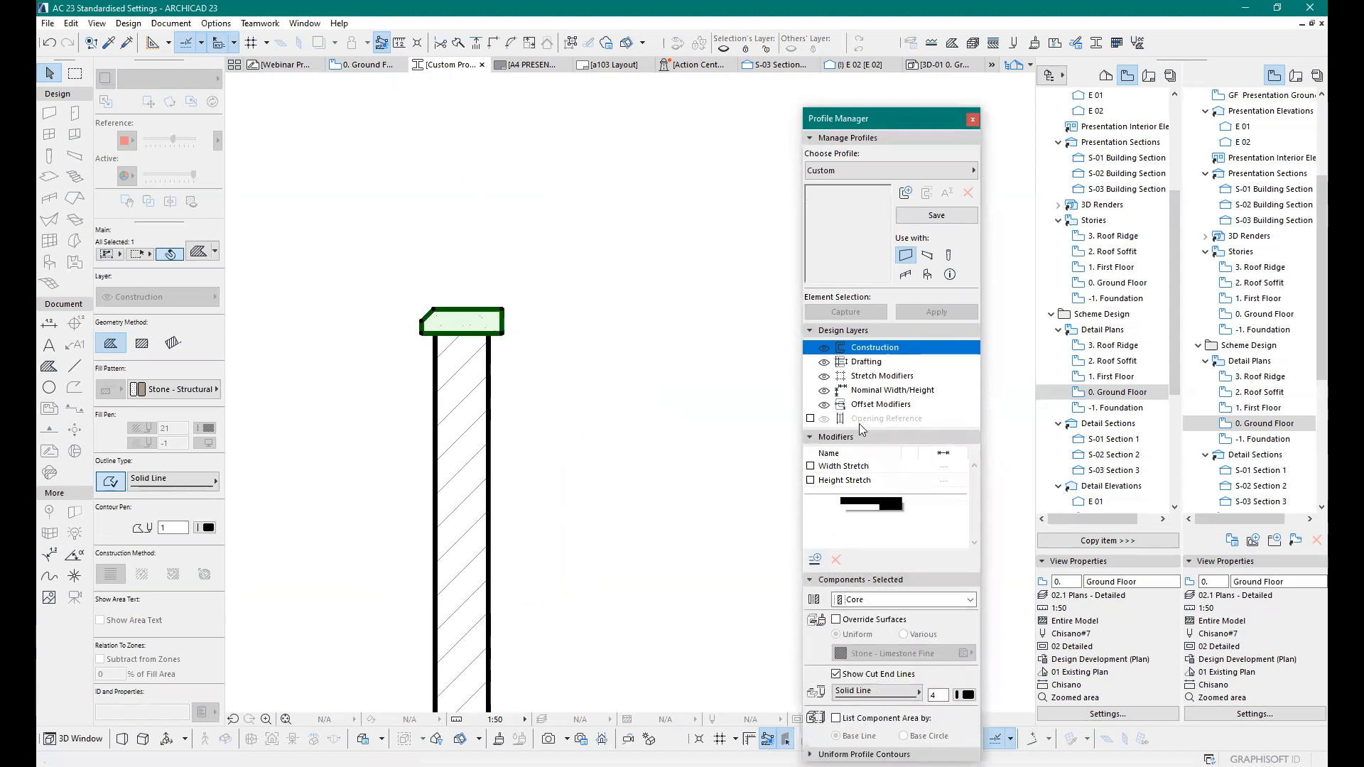
{"action": "left_click_drag", "start_coordinate": [871, 124], "coordinate": [881, 26]}
{"action": "left_click", "coordinate": [820, 655]}
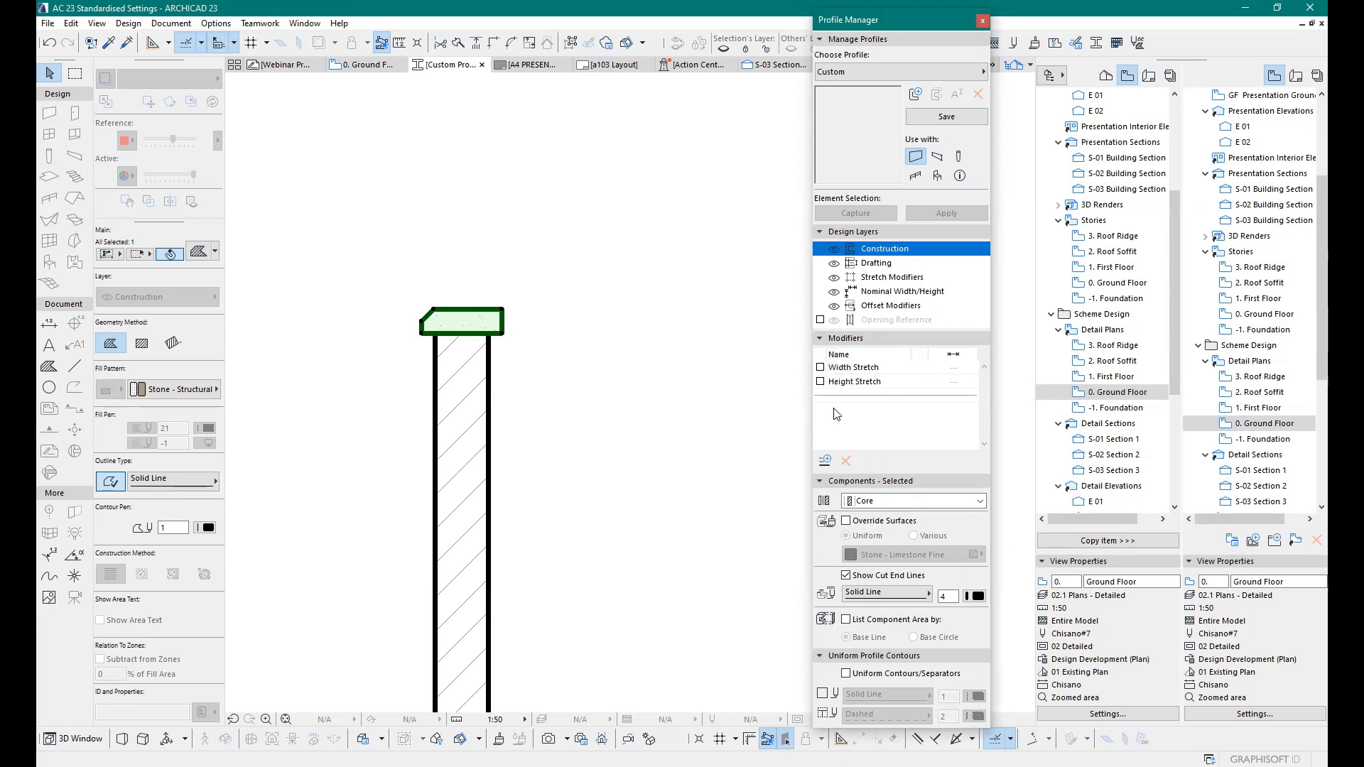
Step: Enable the Height Stretch modifier for the profile and set the coping's component type to Other
{"action": "left_click", "coordinate": [822, 383]}
{"action": "left_click", "coordinate": [821, 382]}
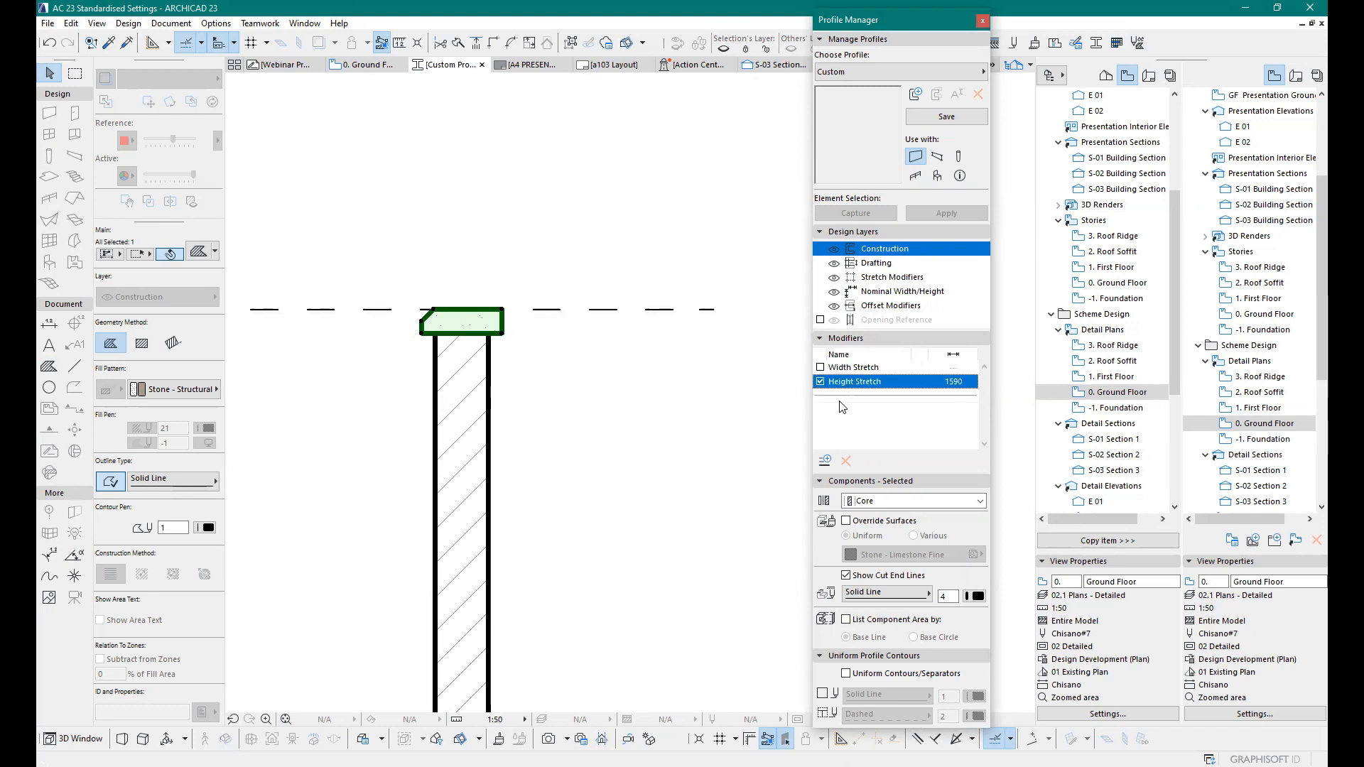
{"action": "scroll", "coordinate": [726, 342], "scroll_direction": "down", "scroll_amount": 2}
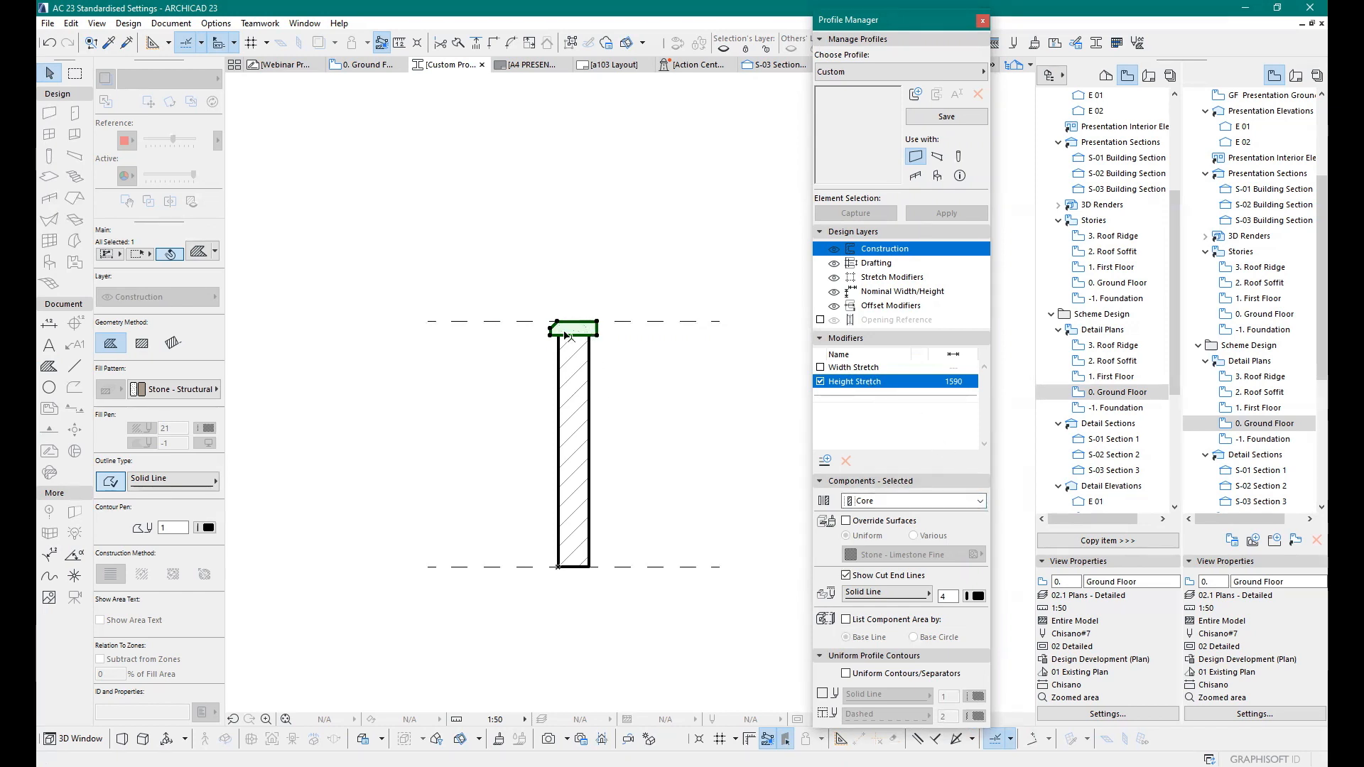
{"action": "left_click", "coordinate": [980, 503]}
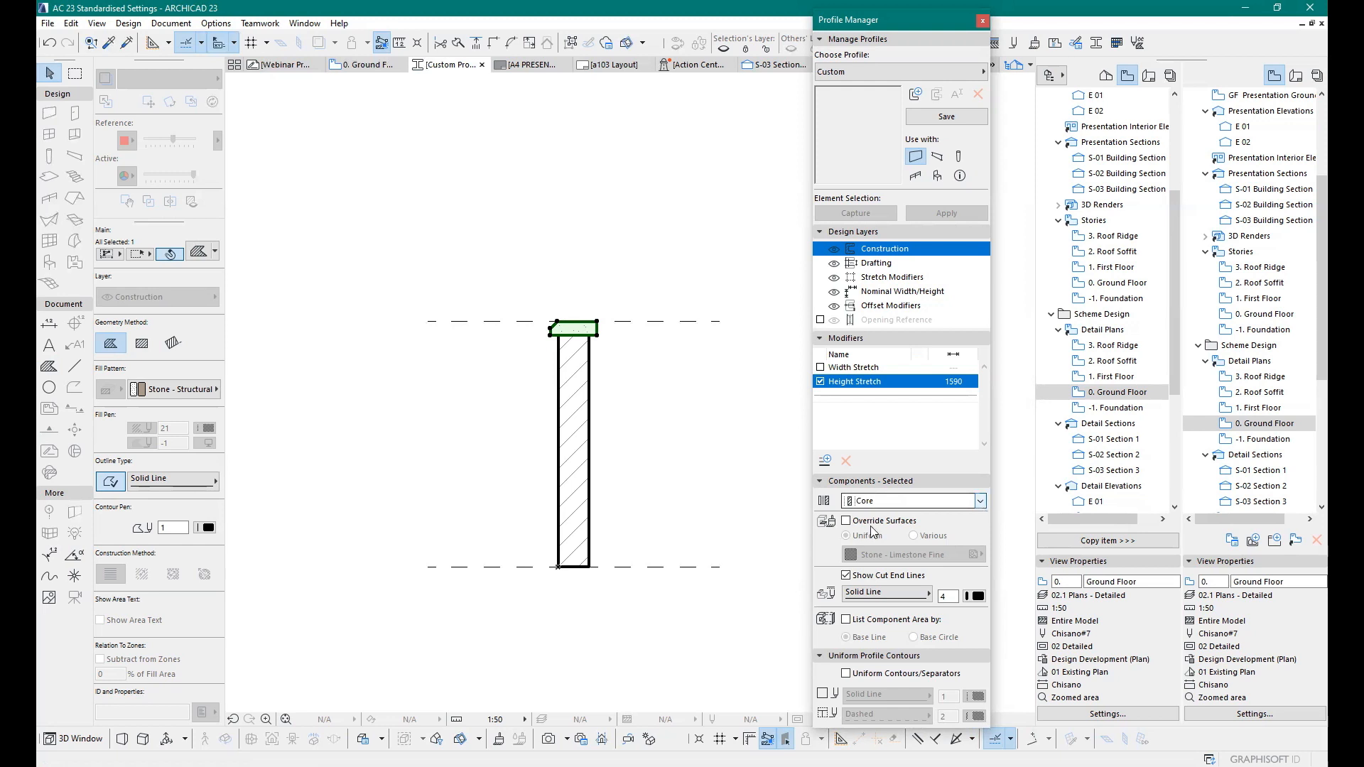
{"action": "left_click", "coordinate": [873, 539]}
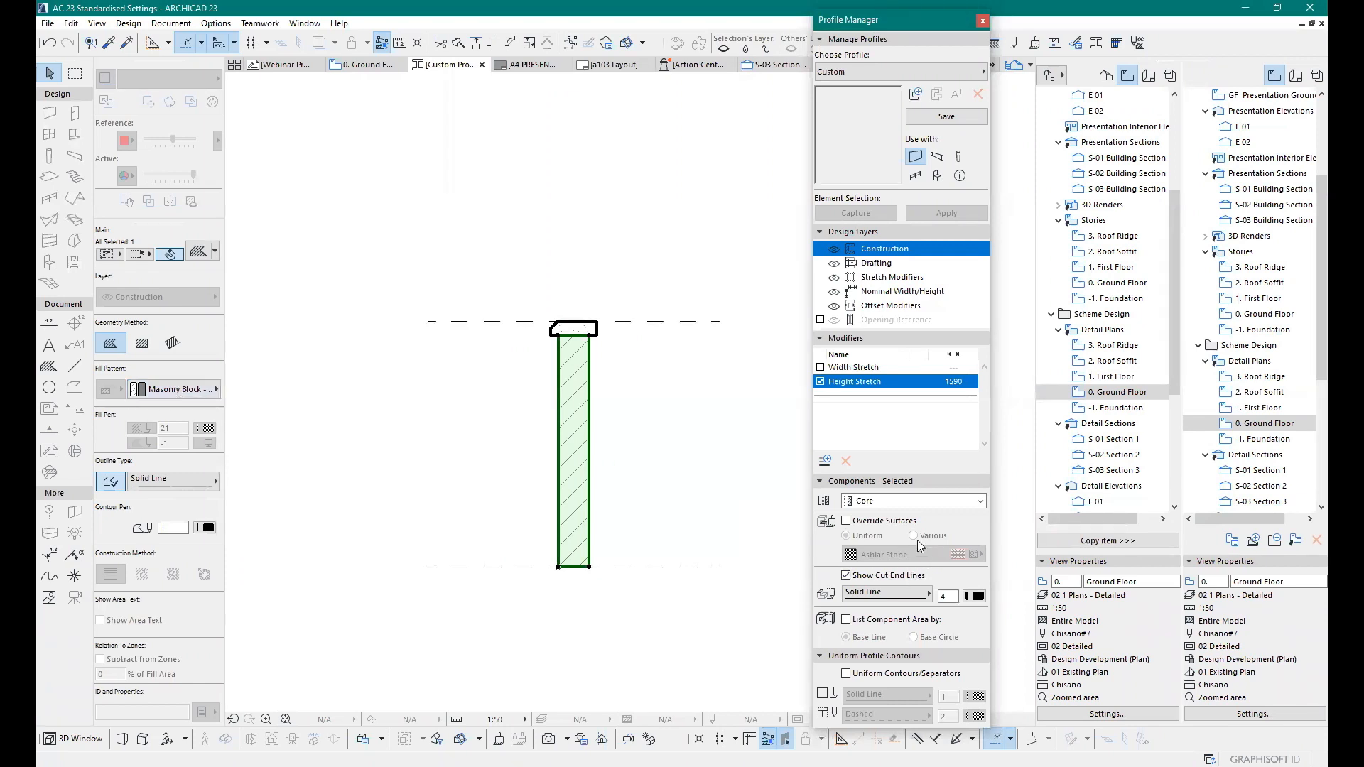
Step: Try a uniform surface override on the Masonry Block component, then switch the override off again
{"action": "left_click", "coordinate": [846, 522]}
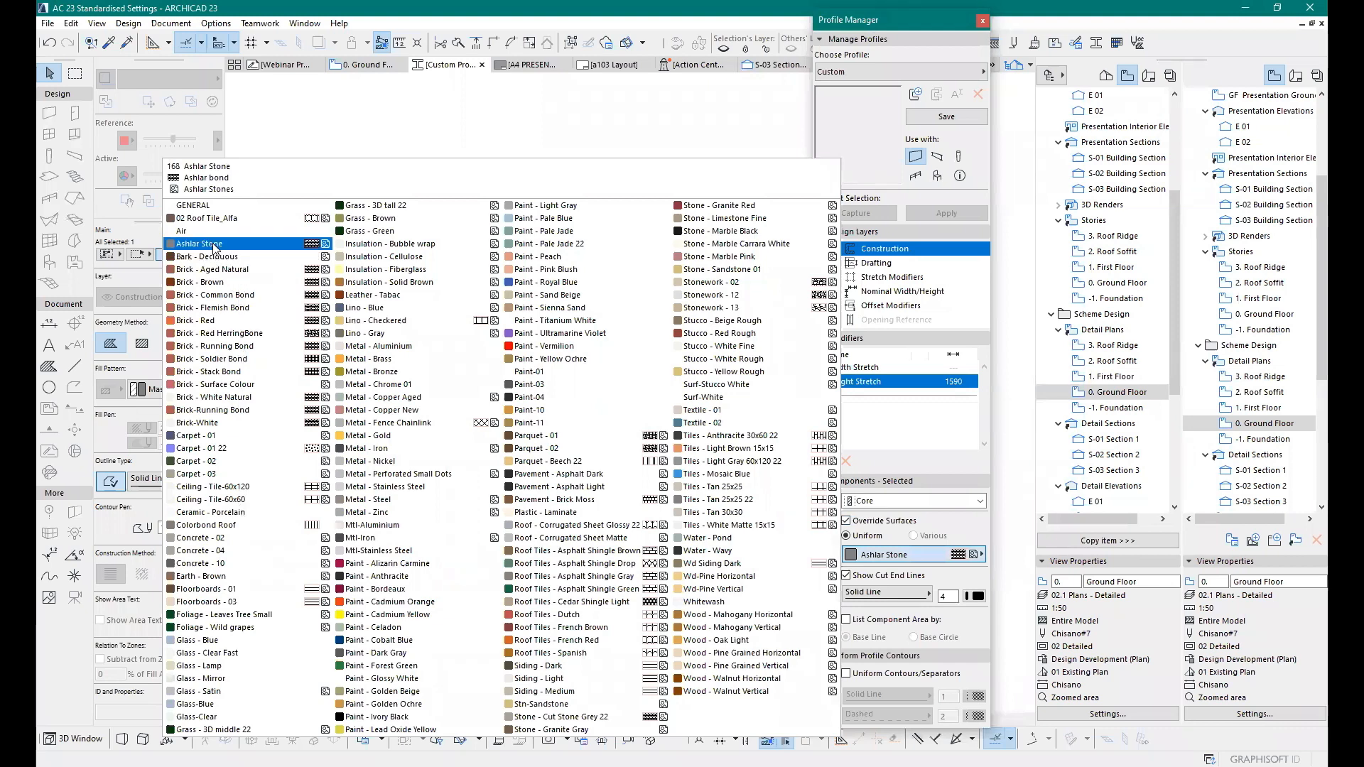
{"action": "left_click", "coordinate": [881, 542]}
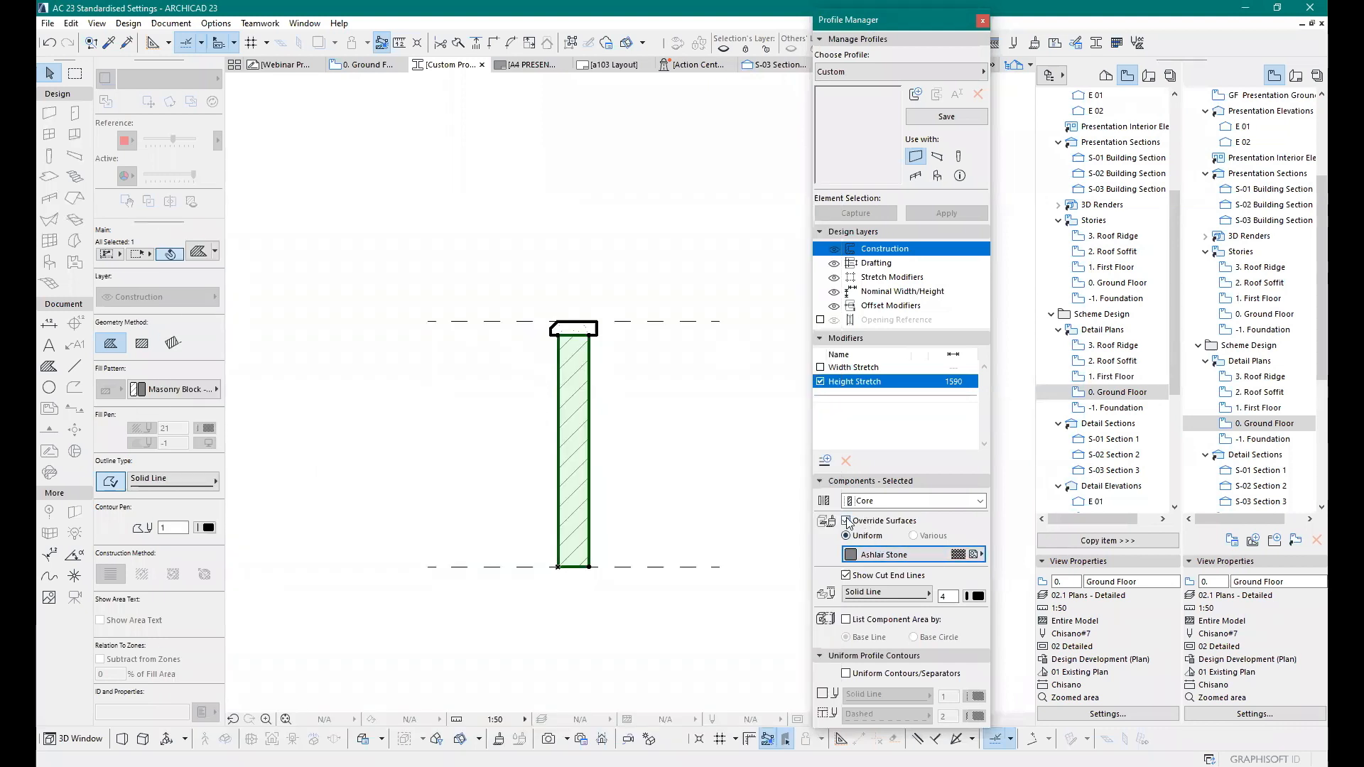
{"action": "left_click", "coordinate": [847, 521]}
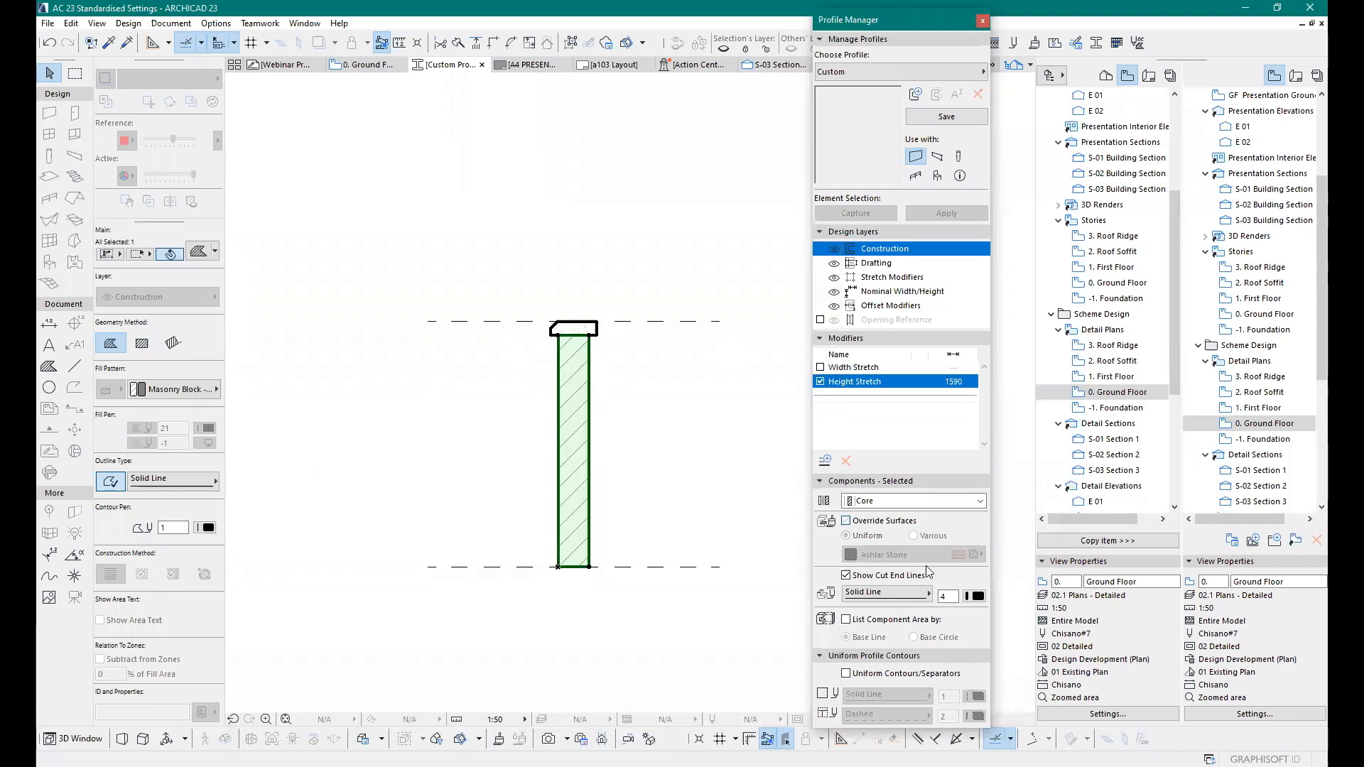
Step: Override the coping's surface with Stone - Granite Red and set its cut end lines to pen 4, 0.40 mm Wall Plane Cut
{"action": "left_click", "coordinate": [567, 331]}
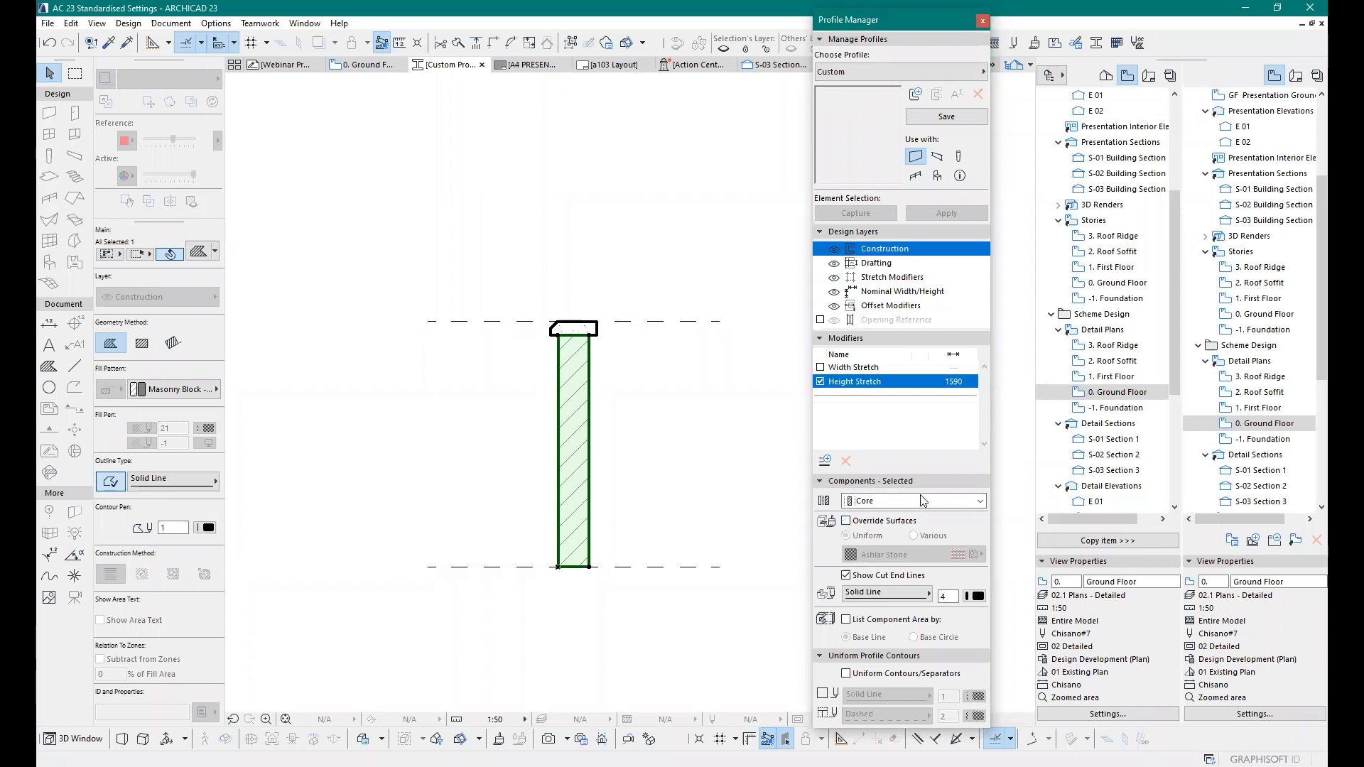
{"action": "left_click", "coordinate": [847, 521]}
{"action": "left_click", "coordinate": [935, 559]}
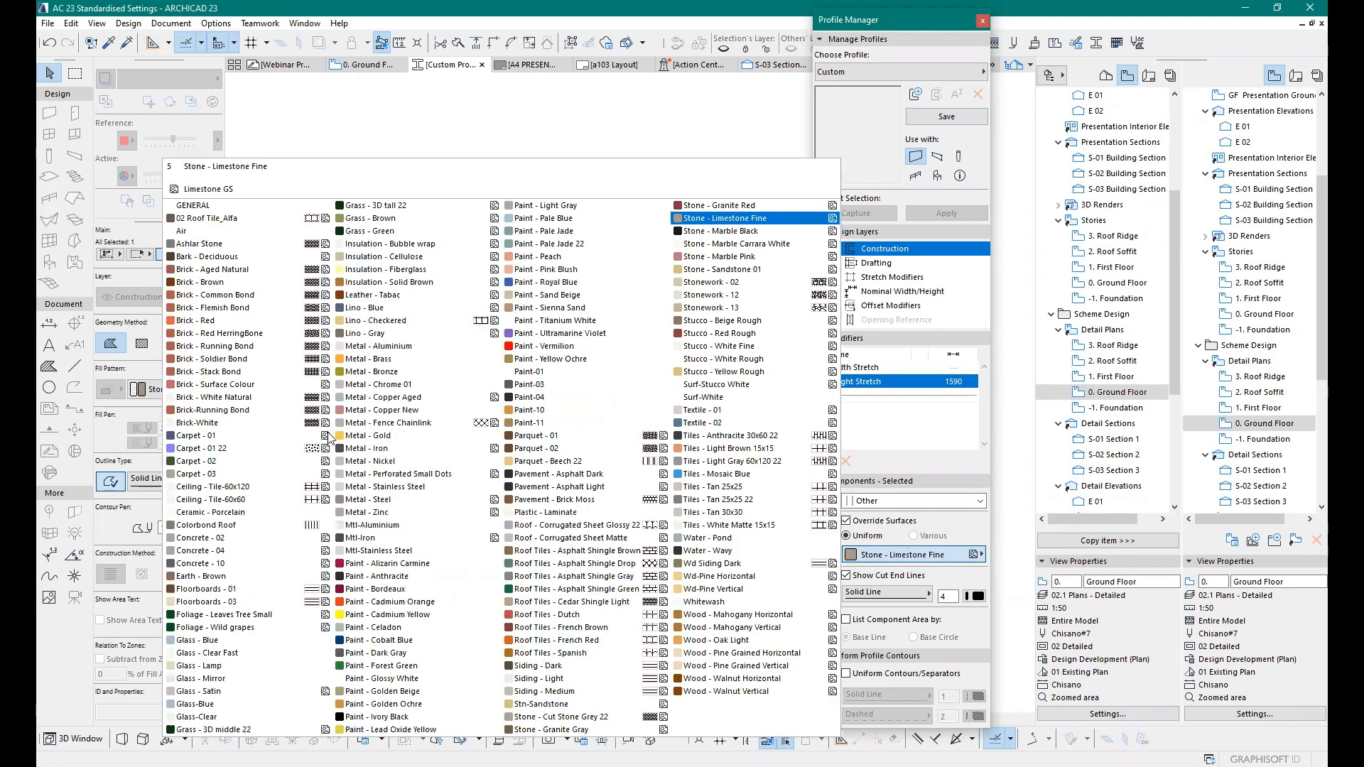
{"action": "left_click", "coordinate": [524, 643]}
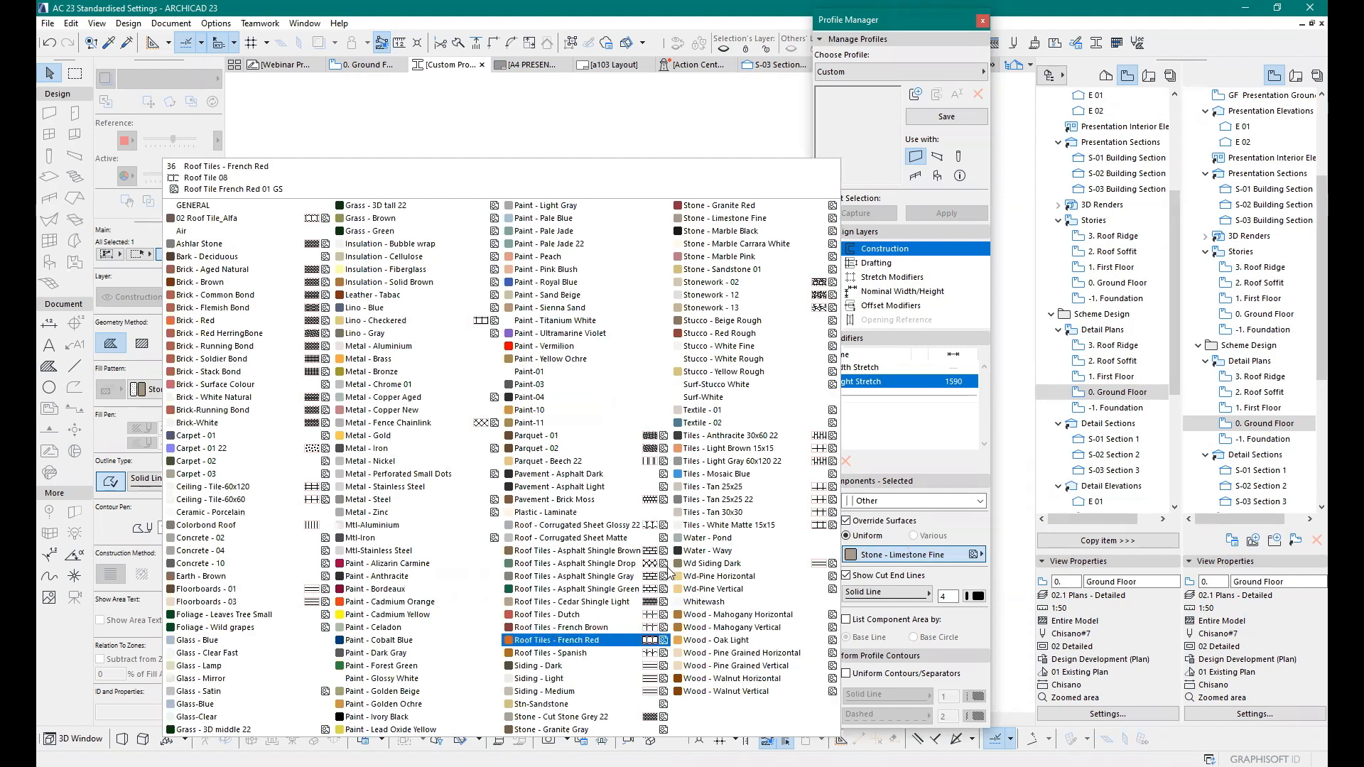
{"action": "left_click", "coordinate": [582, 706]}
{"action": "left_click", "coordinate": [604, 718]}
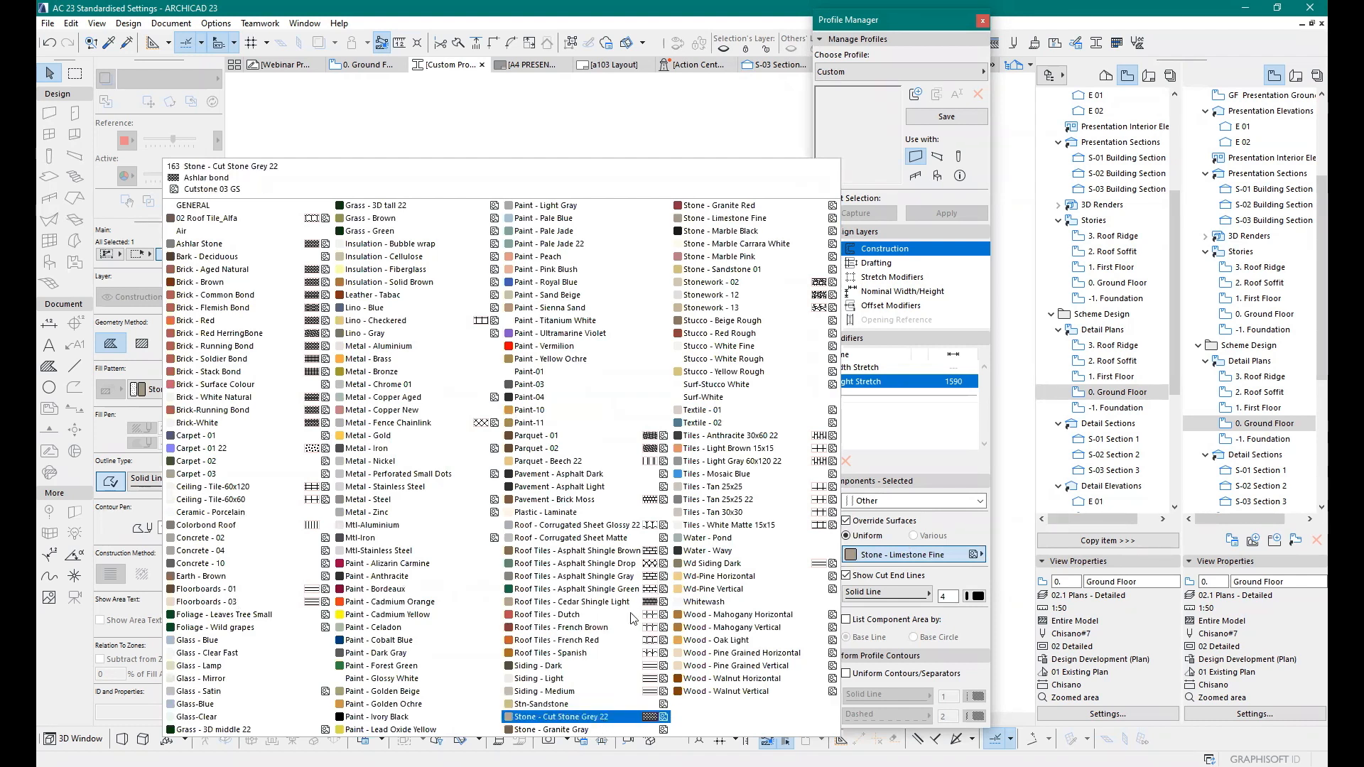
{"action": "left_click", "coordinate": [726, 206]}
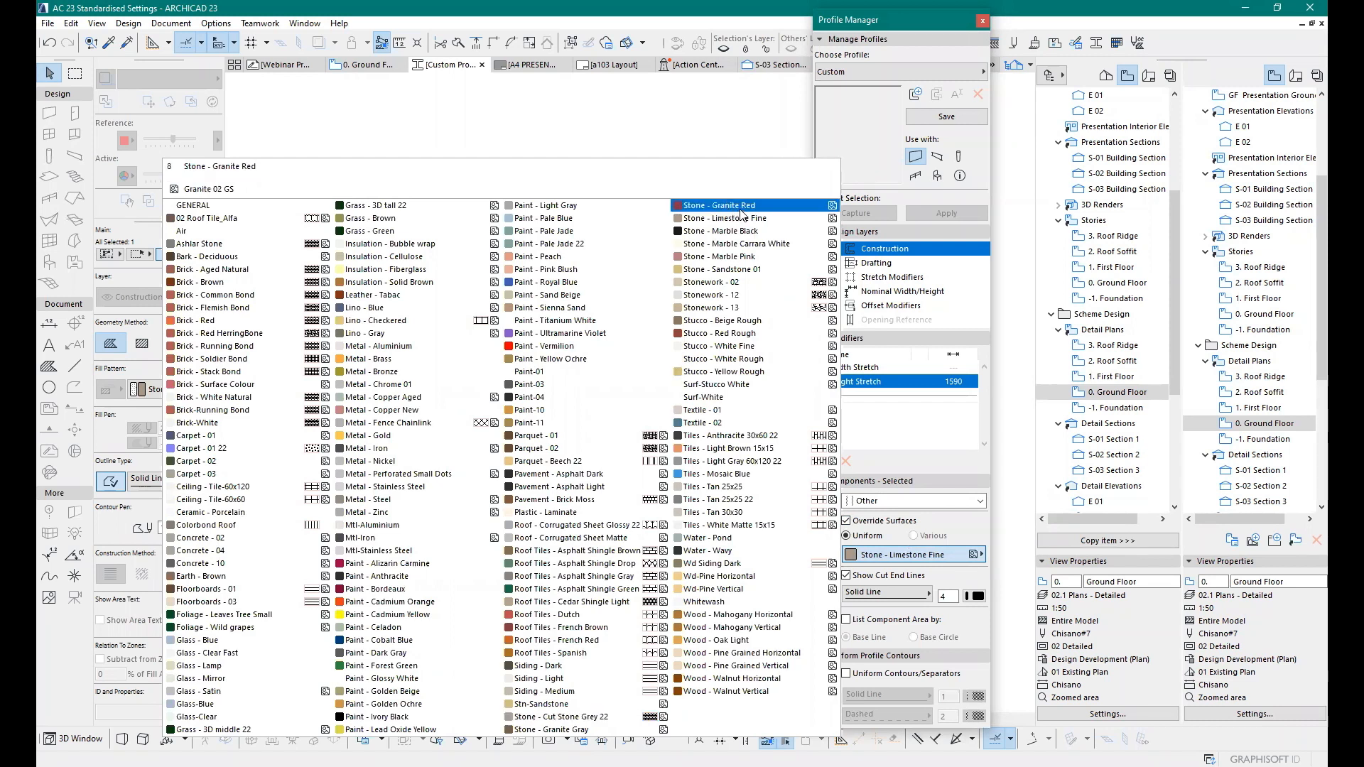
{"action": "left_click", "coordinate": [866, 644]}
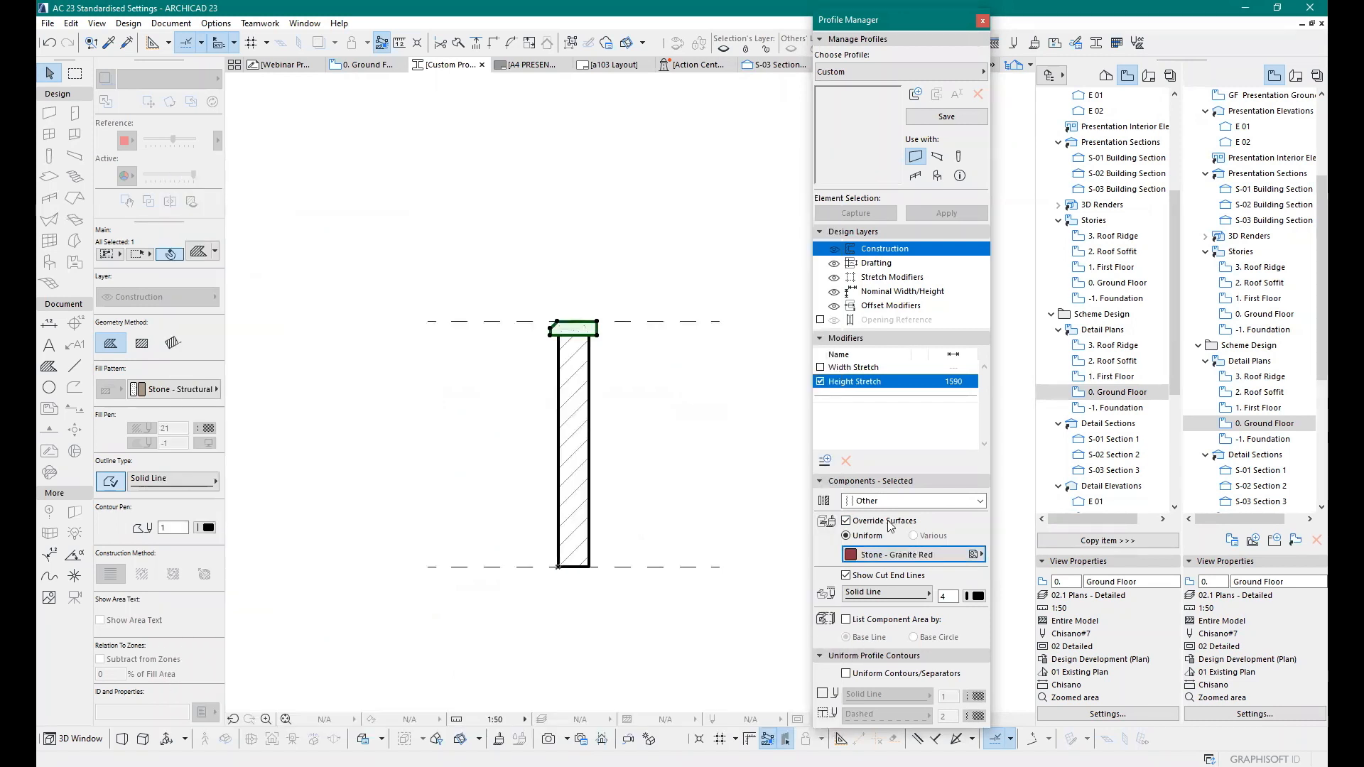
{"action": "left_click", "coordinate": [979, 597]}
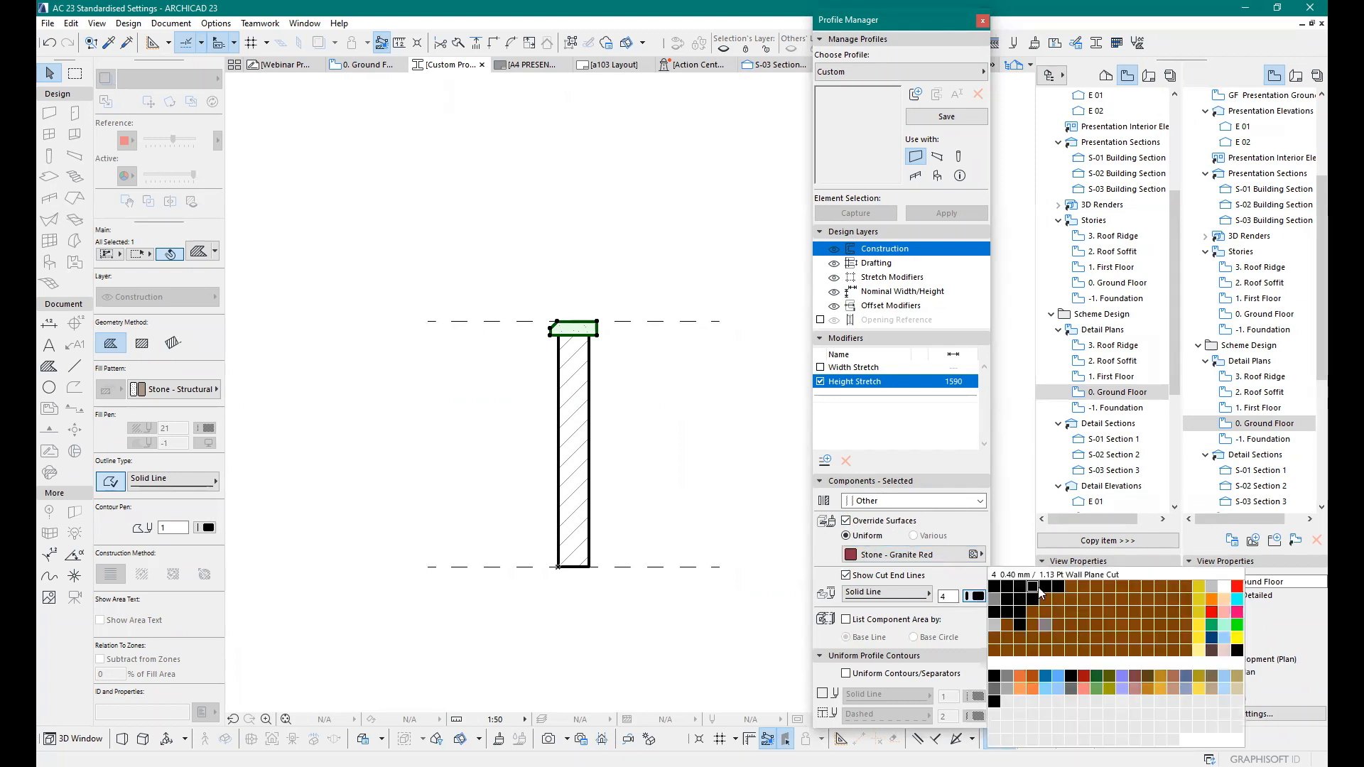
{"action": "left_click", "coordinate": [1036, 589]}
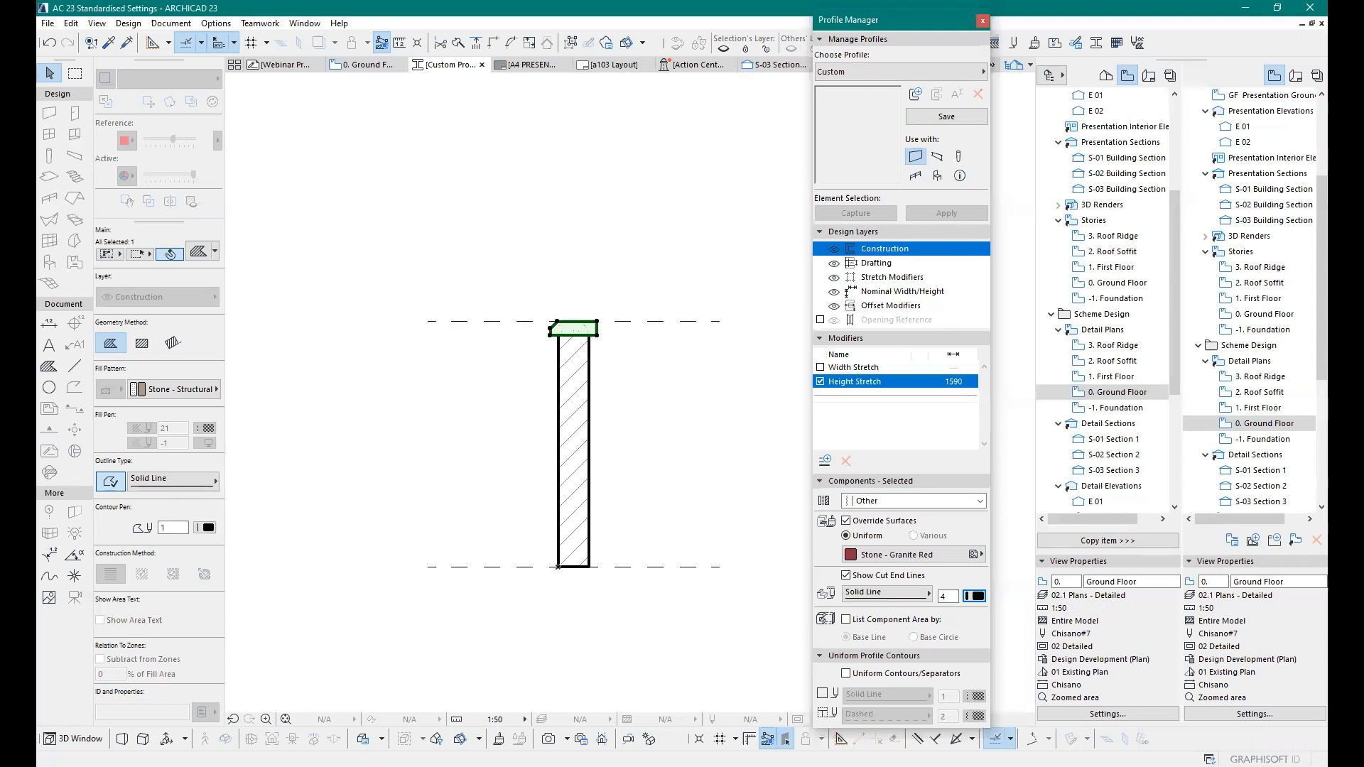
Step: Save the custom profile under the name "Wall with stone coping"
{"action": "left_click", "coordinate": [947, 118]}
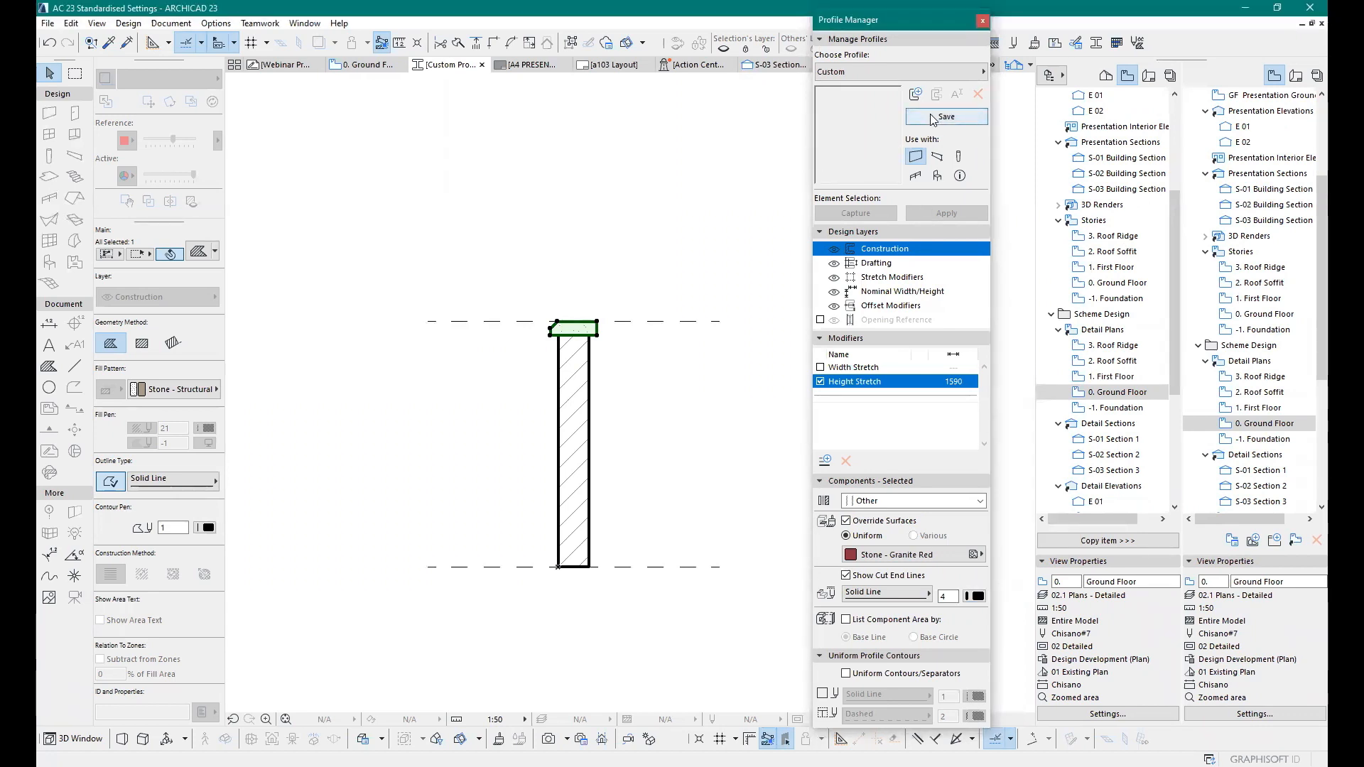
{"action": "left_click", "coordinate": [962, 71]}
{"action": "left_click", "coordinate": [962, 71]}
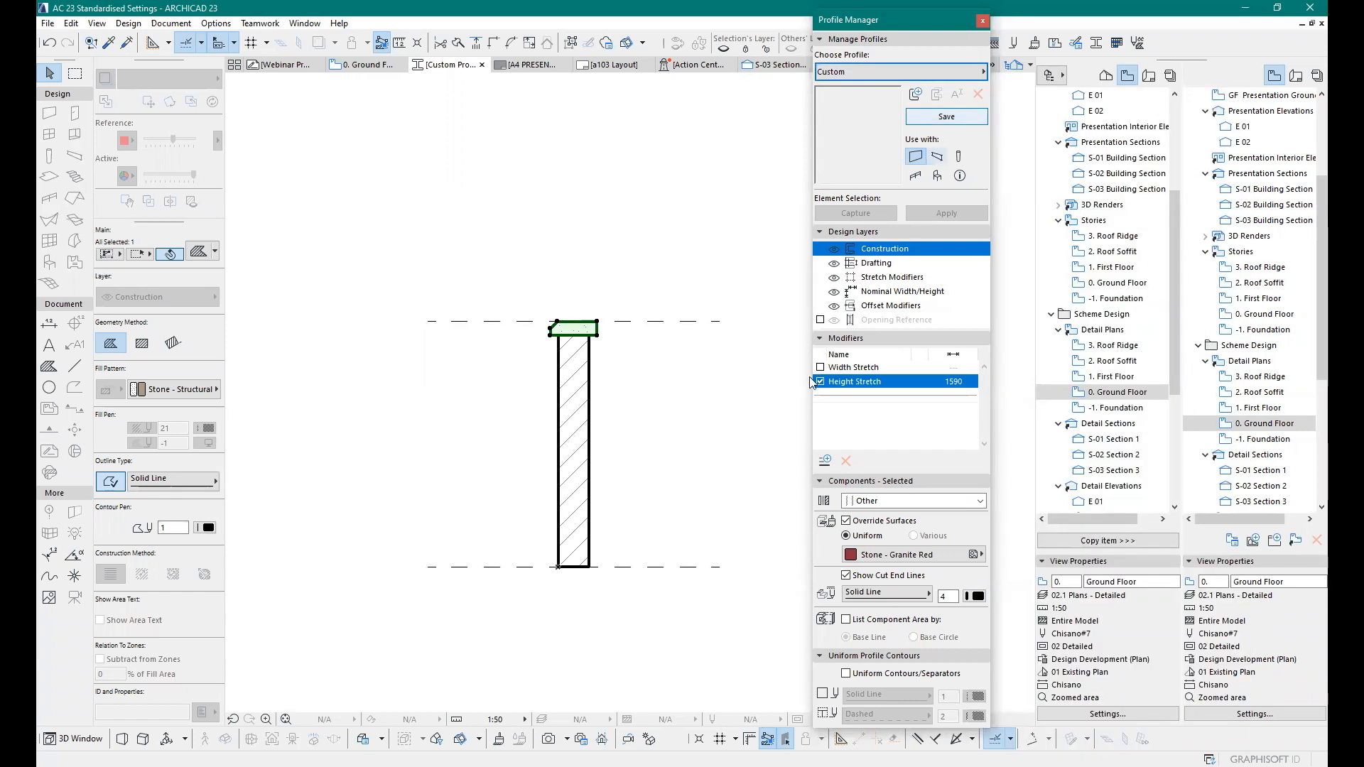
{"action": "left_click", "coordinate": [671, 429]}
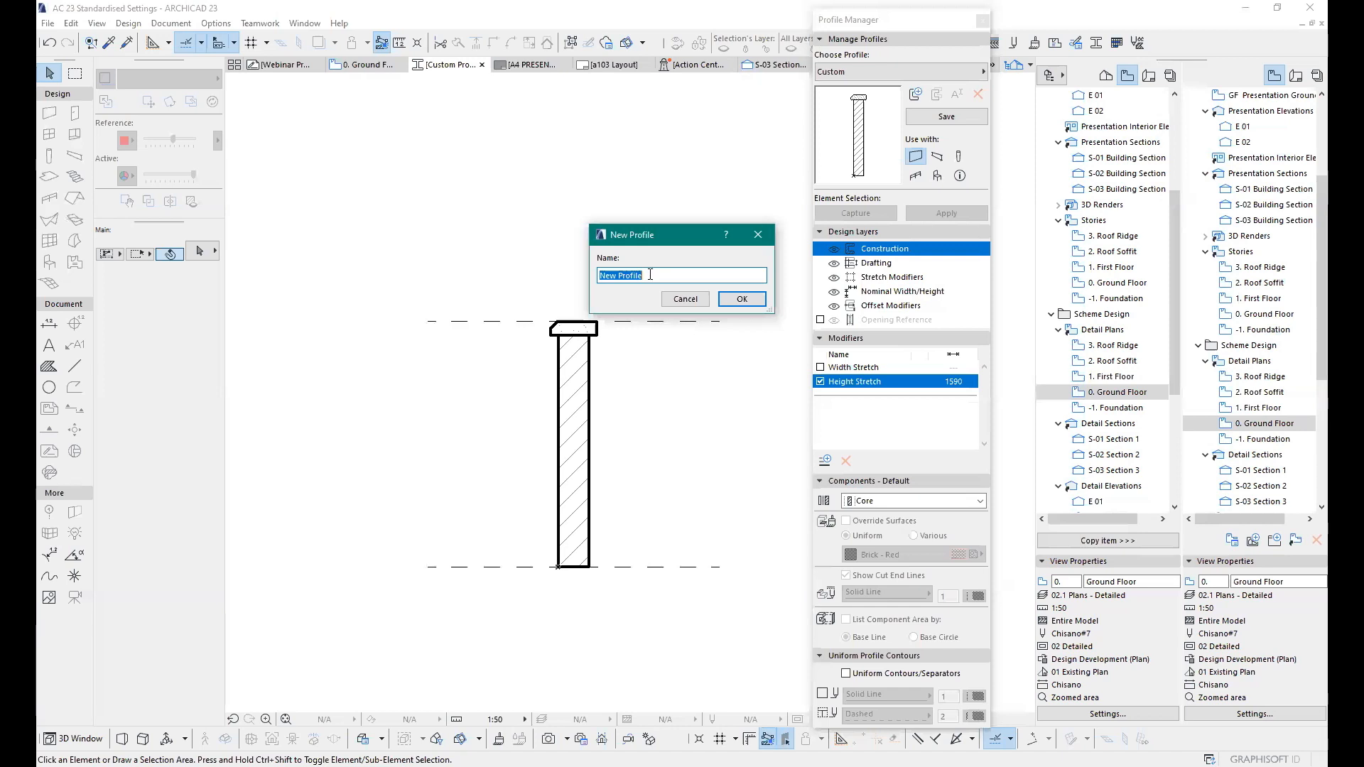
{"action": "type", "text": "WAll "}
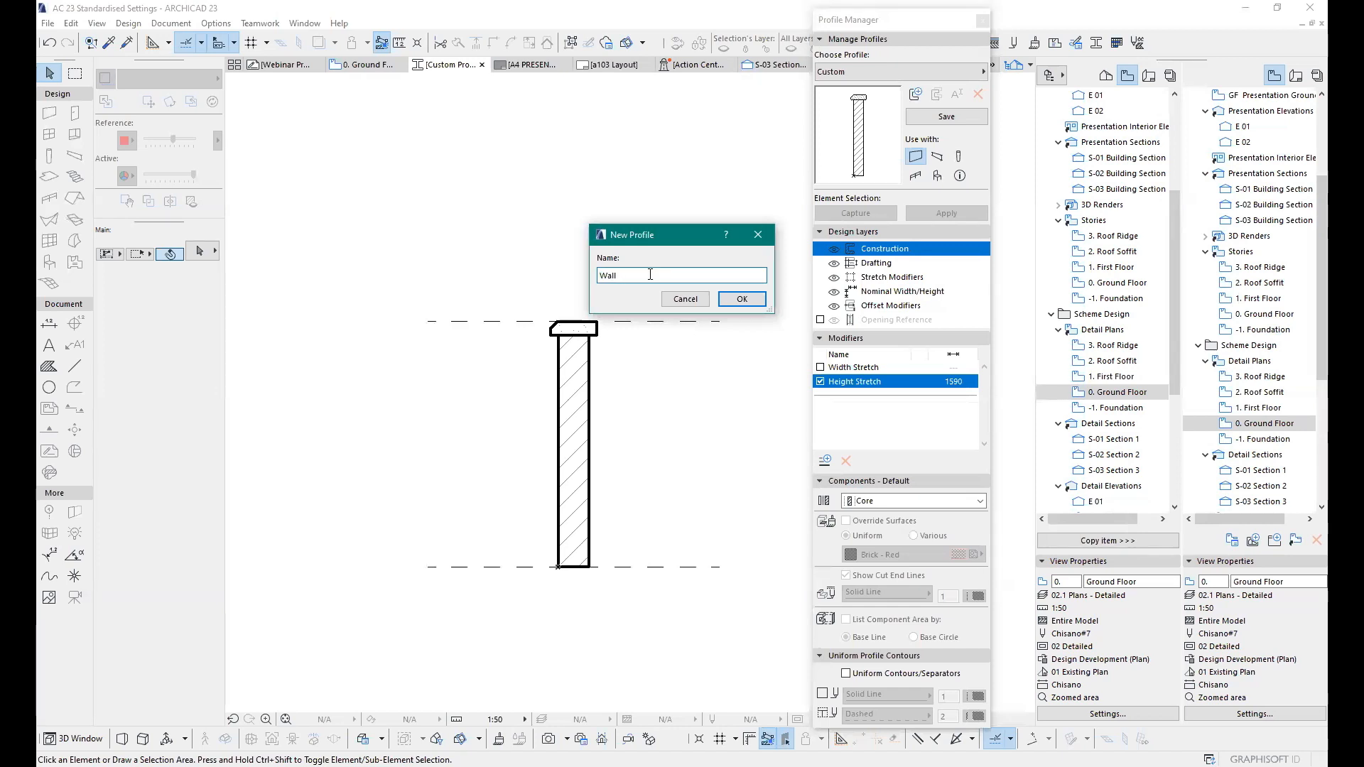
{"action": "type", "text": "with stone coping"}
{"action": "left_click", "coordinate": [742, 299]}
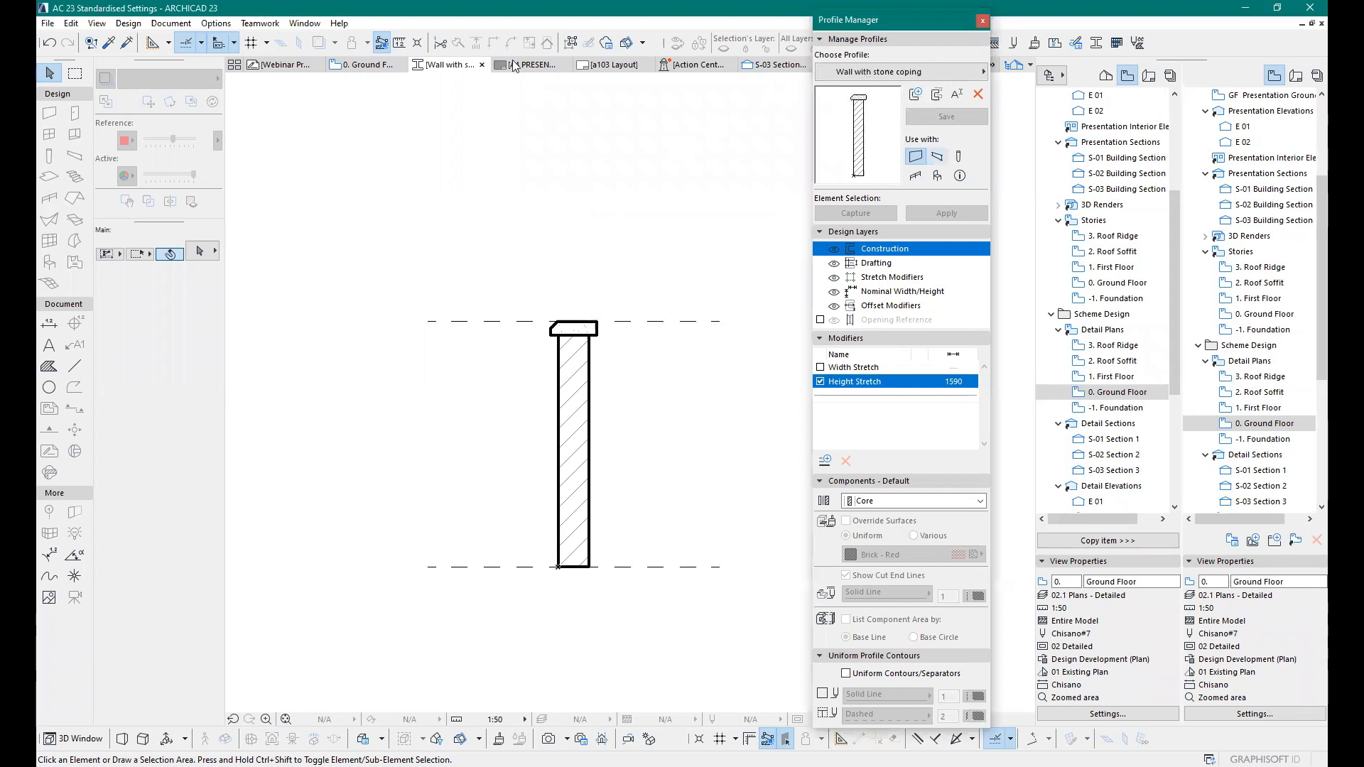
Step: In section S-03, change the selected roof-level wall from Masonry Block to the complex profile "Wall with stone coping"
{"action": "left_click", "coordinate": [376, 68]}
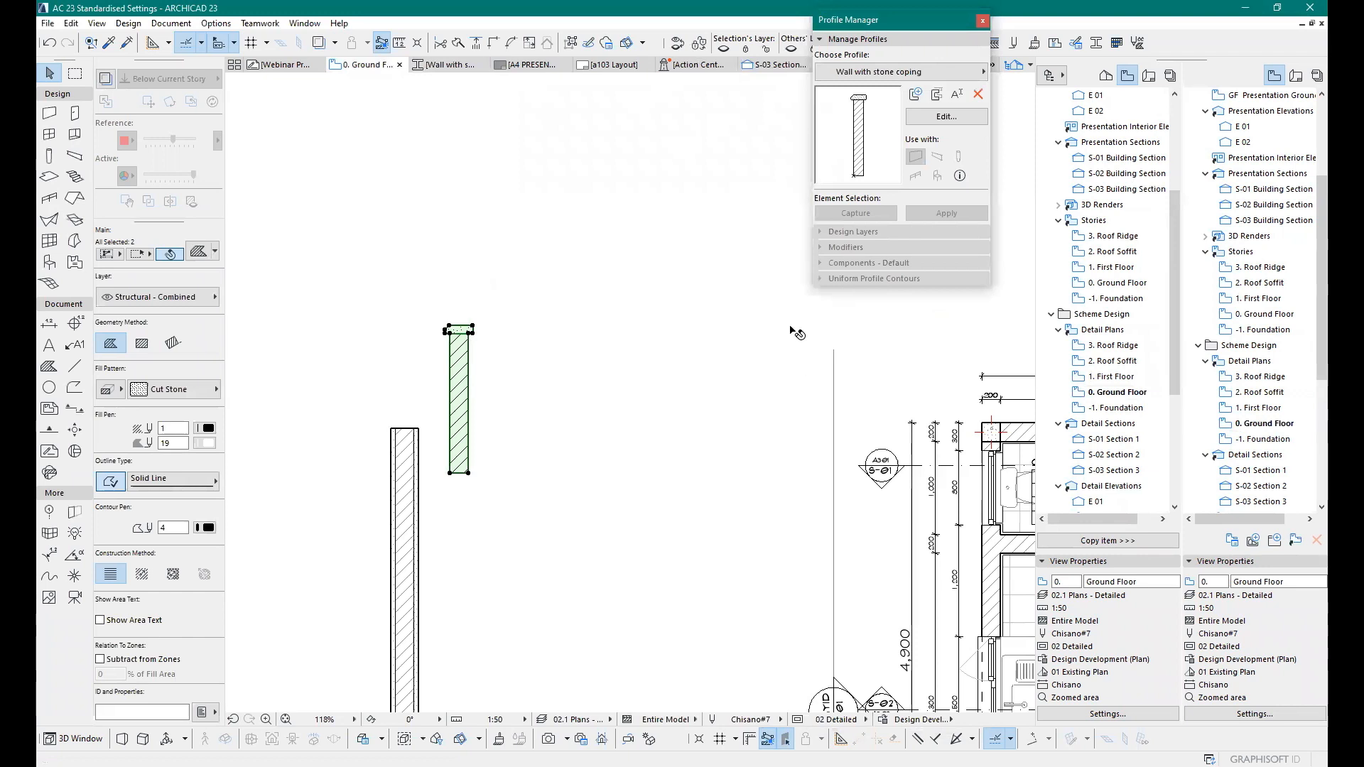
{"action": "left_click", "coordinate": [780, 65]}
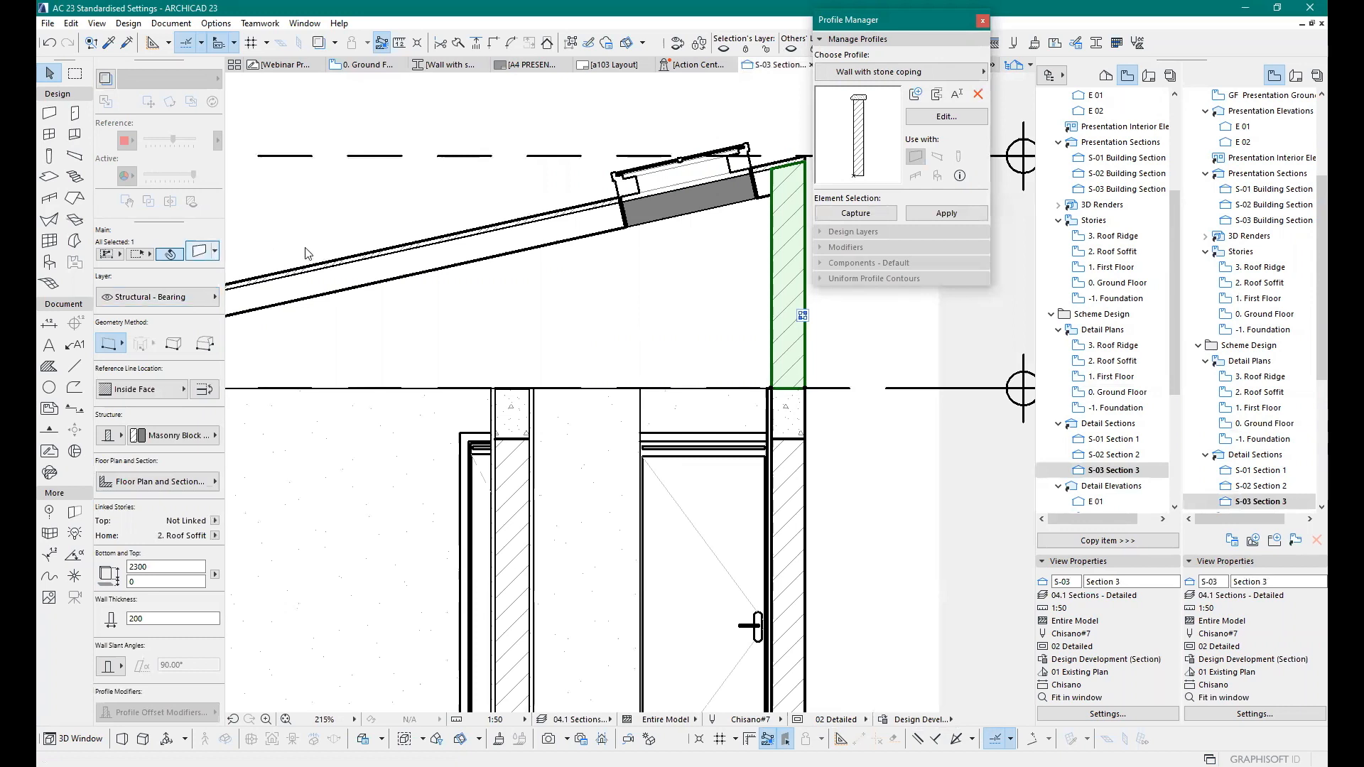
{"action": "key", "text": "ctrl+t"}
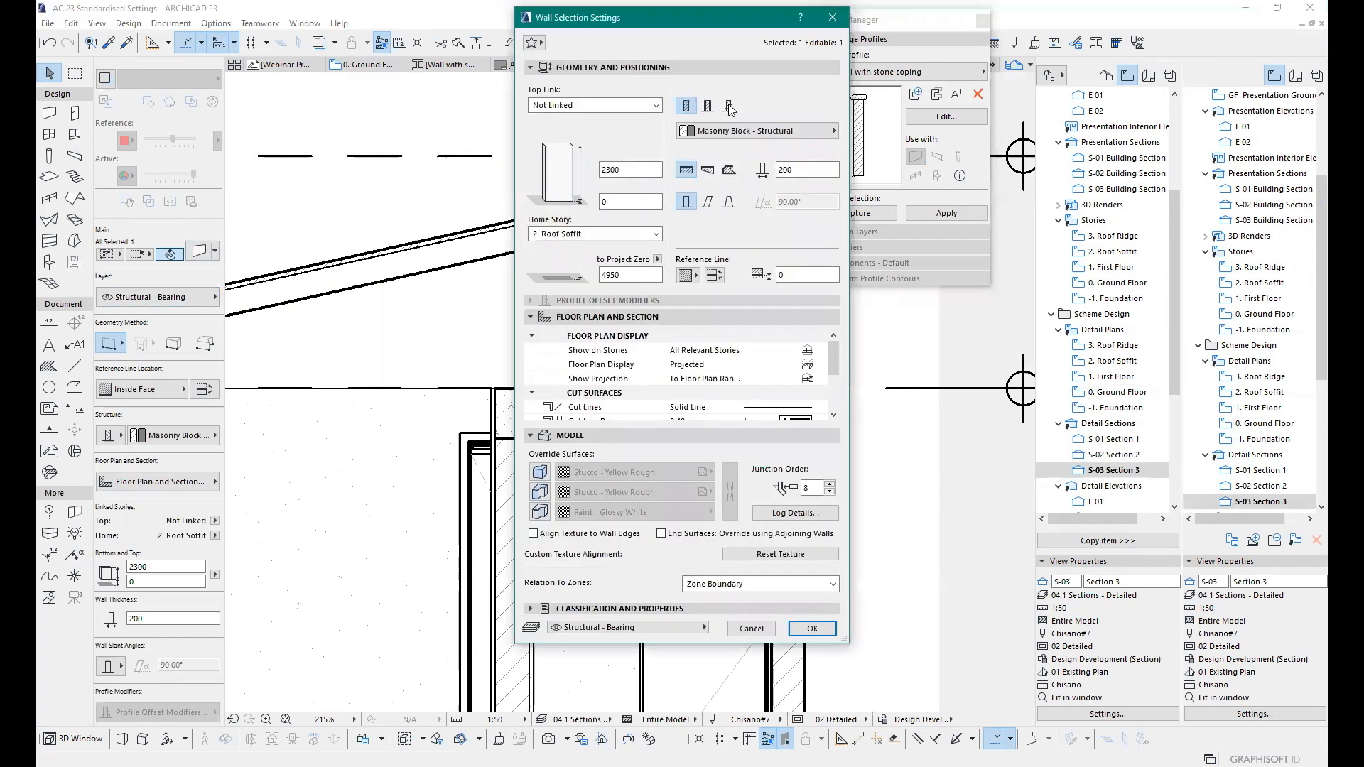
{"action": "left_click", "coordinate": [729, 107]}
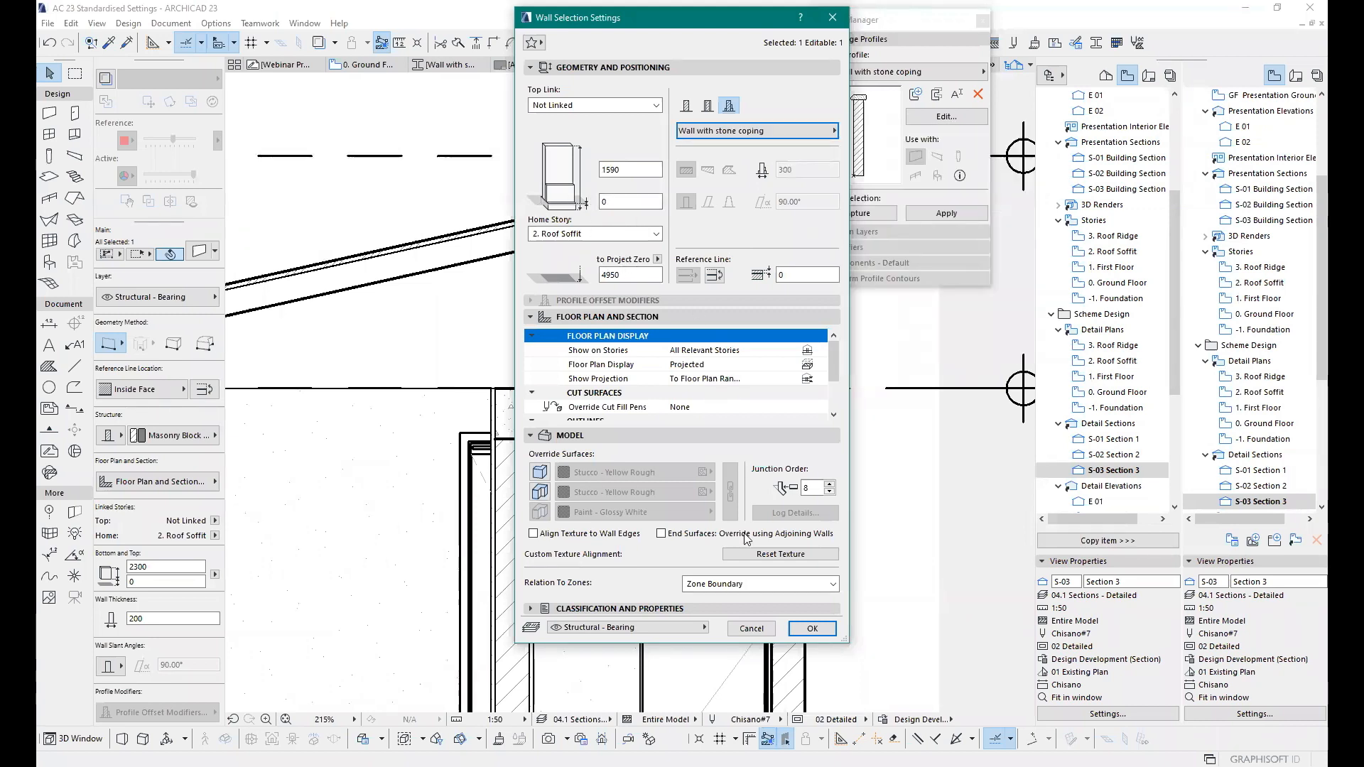
{"action": "left_click", "coordinate": [814, 629]}
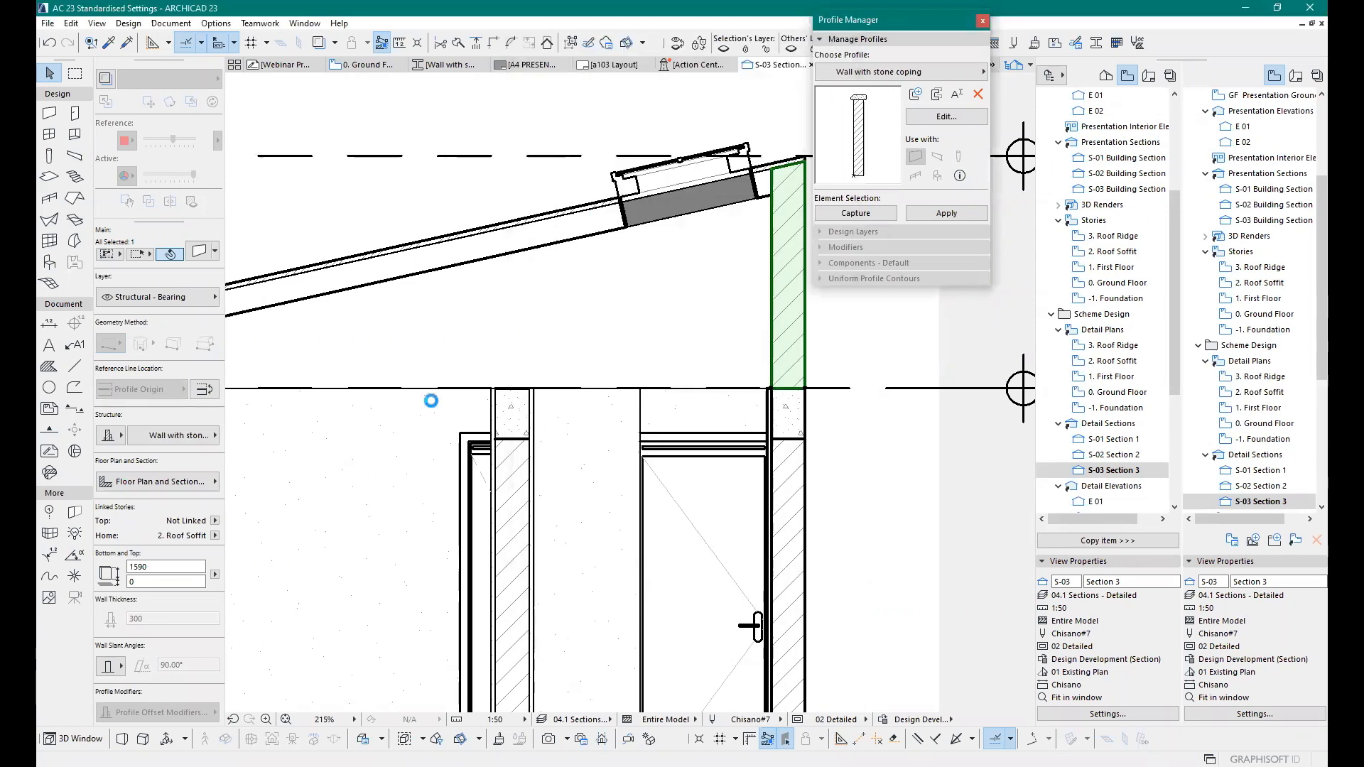
Step: Remove the trim by roof RT - 002 from the profiled wall and deselect it
{"action": "scroll", "coordinate": [460, 358], "scroll_direction": "down", "scroll_amount": 3}
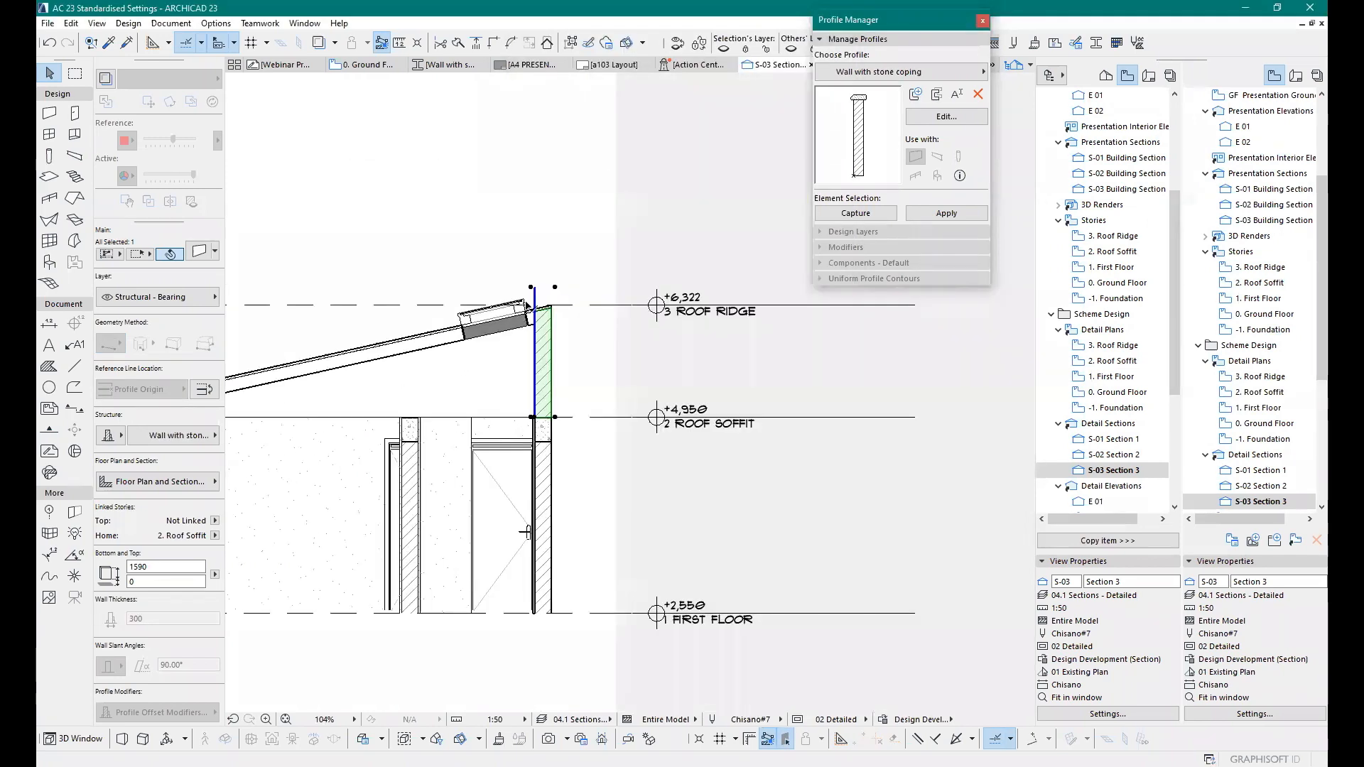
{"action": "scroll", "coordinate": [562, 324], "scroll_direction": "up", "scroll_amount": 4}
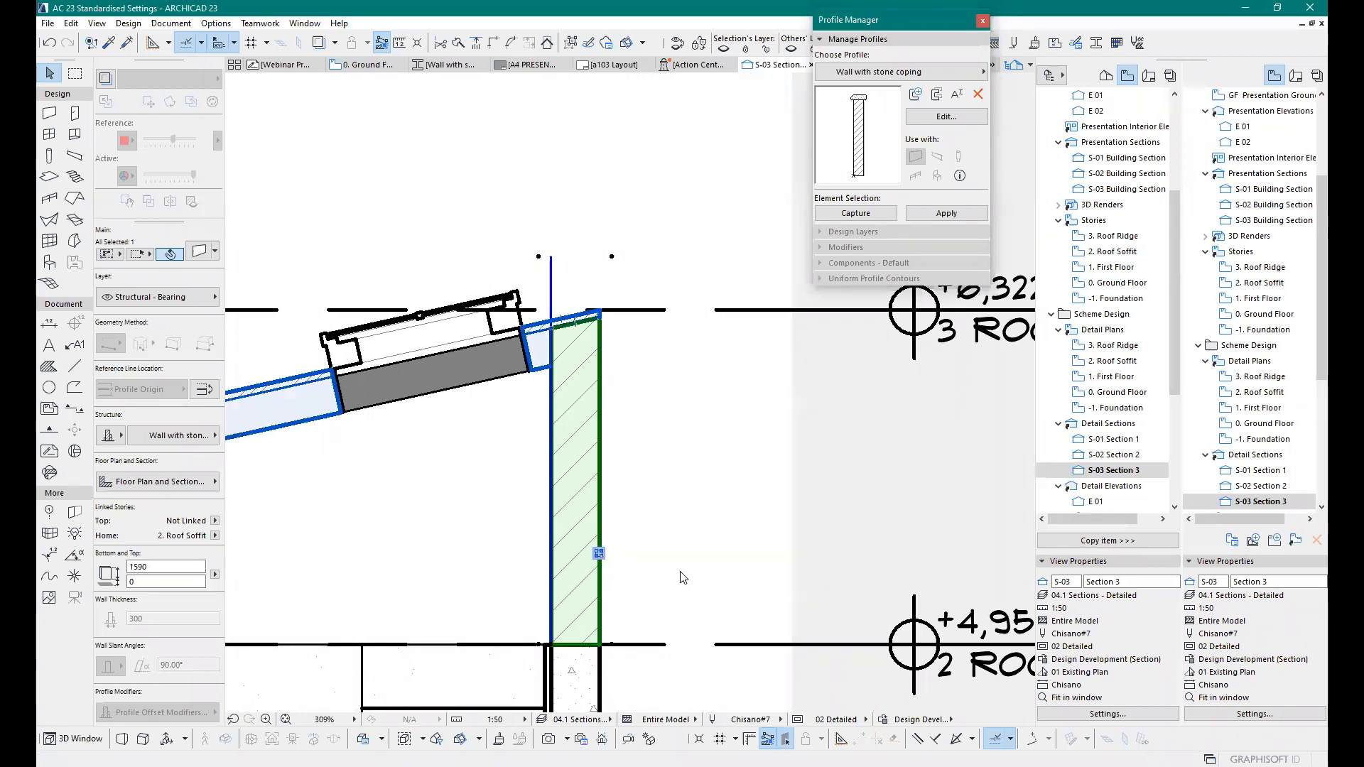
{"action": "mouse_move", "coordinate": [686, 577]}
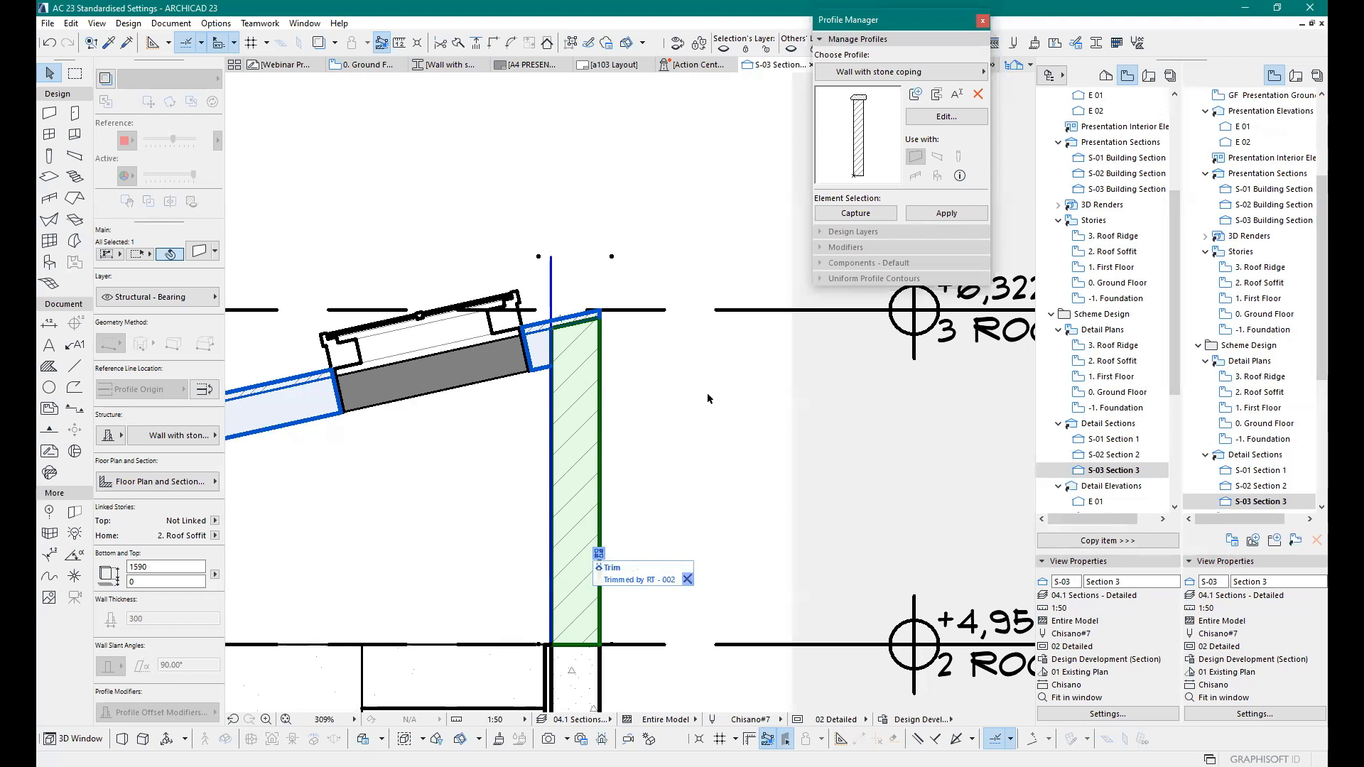
{"action": "left_click", "coordinate": [789, 419]}
{"action": "scroll", "coordinate": [786, 450], "scroll_direction": "down", "scroll_amount": 3}
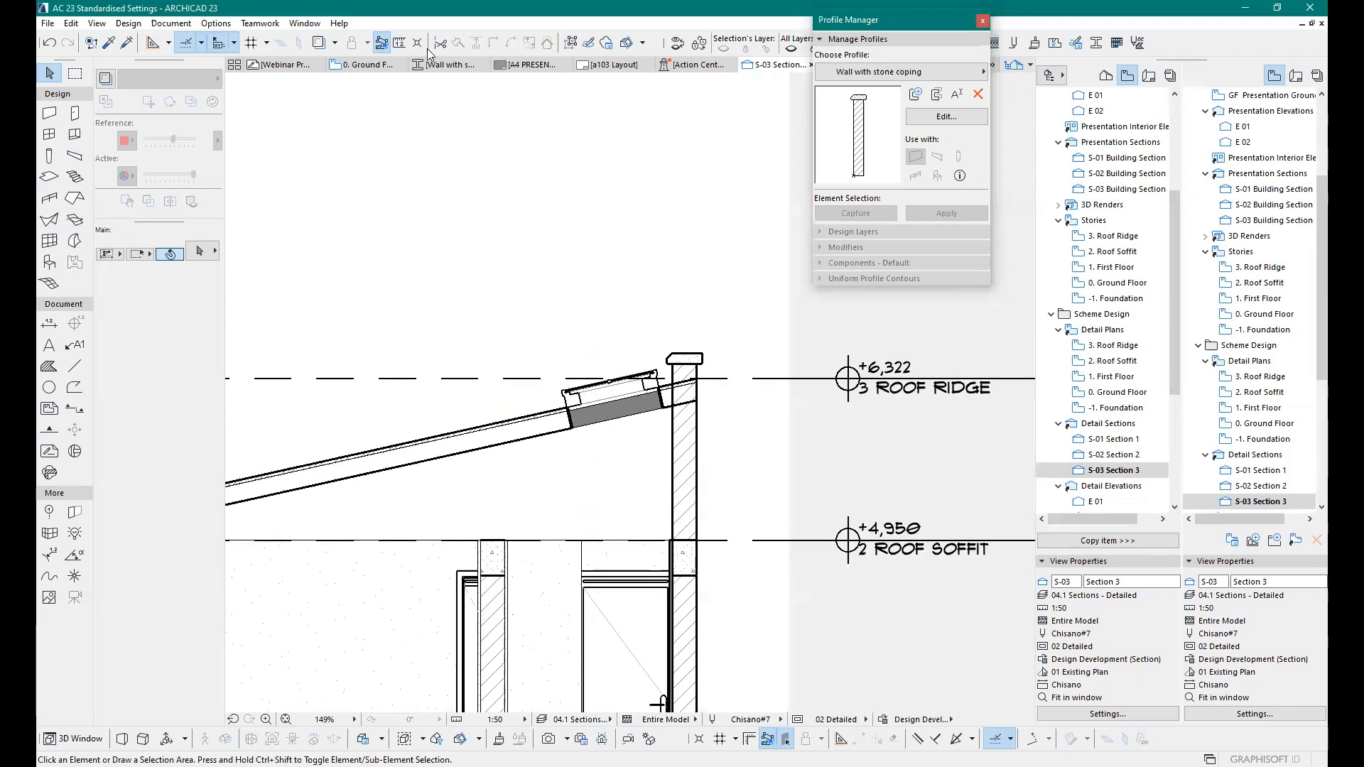
Step: Move the Profile Manager palette clear of the open view tabs
{"action": "scroll", "coordinate": [632, 316], "scroll_direction": "down", "scroll_amount": 3}
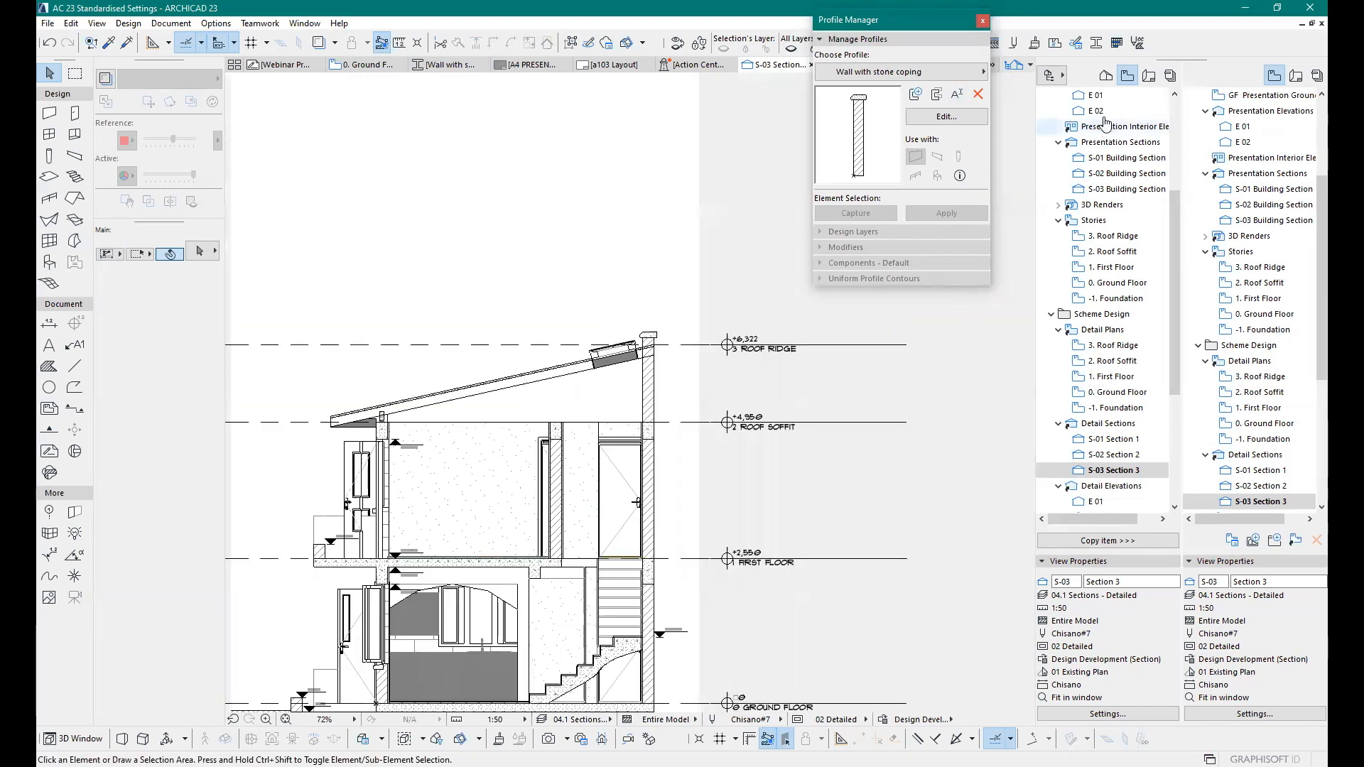
{"action": "scroll", "coordinate": [1106, 124], "scroll_direction": "up", "scroll_amount": 3}
{"action": "left_click_drag", "start_coordinate": [859, 20], "coordinate": [852, 157]}
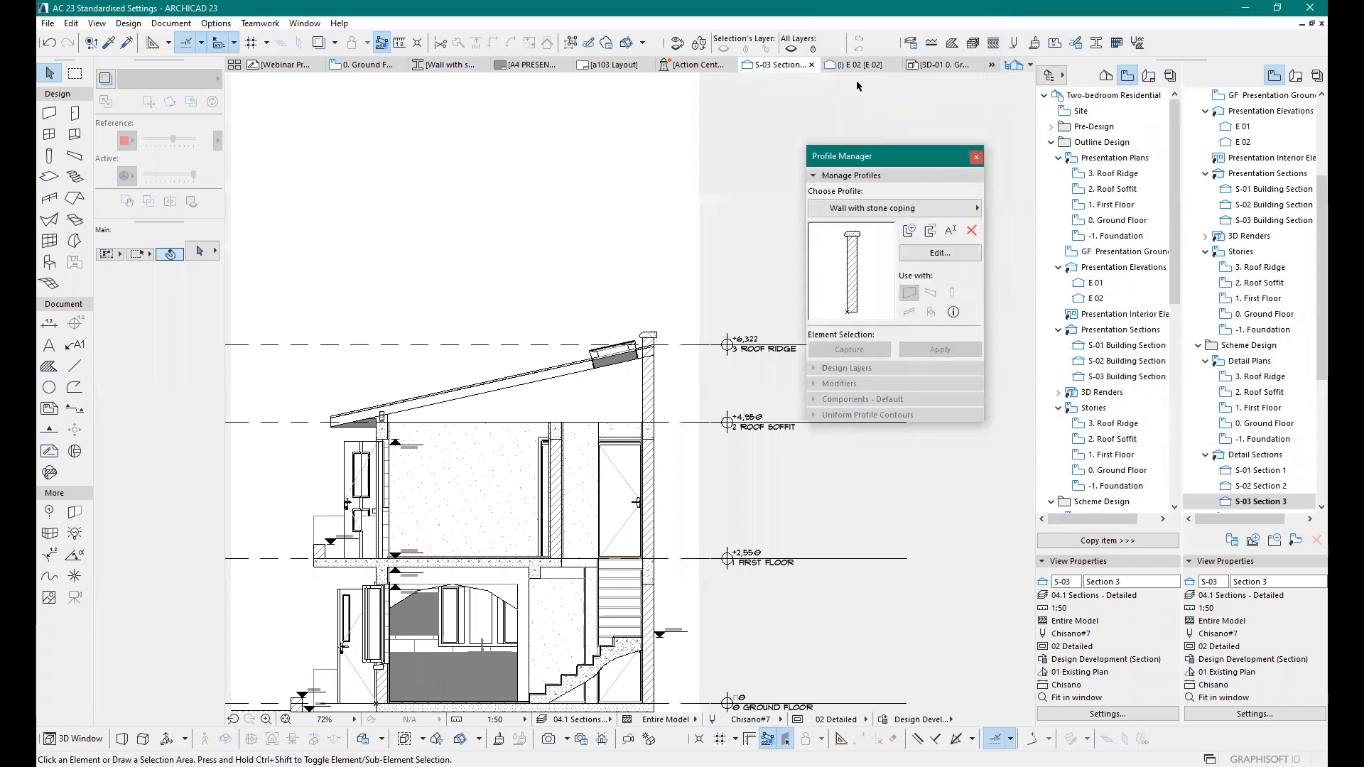
Step: Open the Generic Perspective 3D view of the two-bedroom house
{"action": "left_click", "coordinate": [939, 65]}
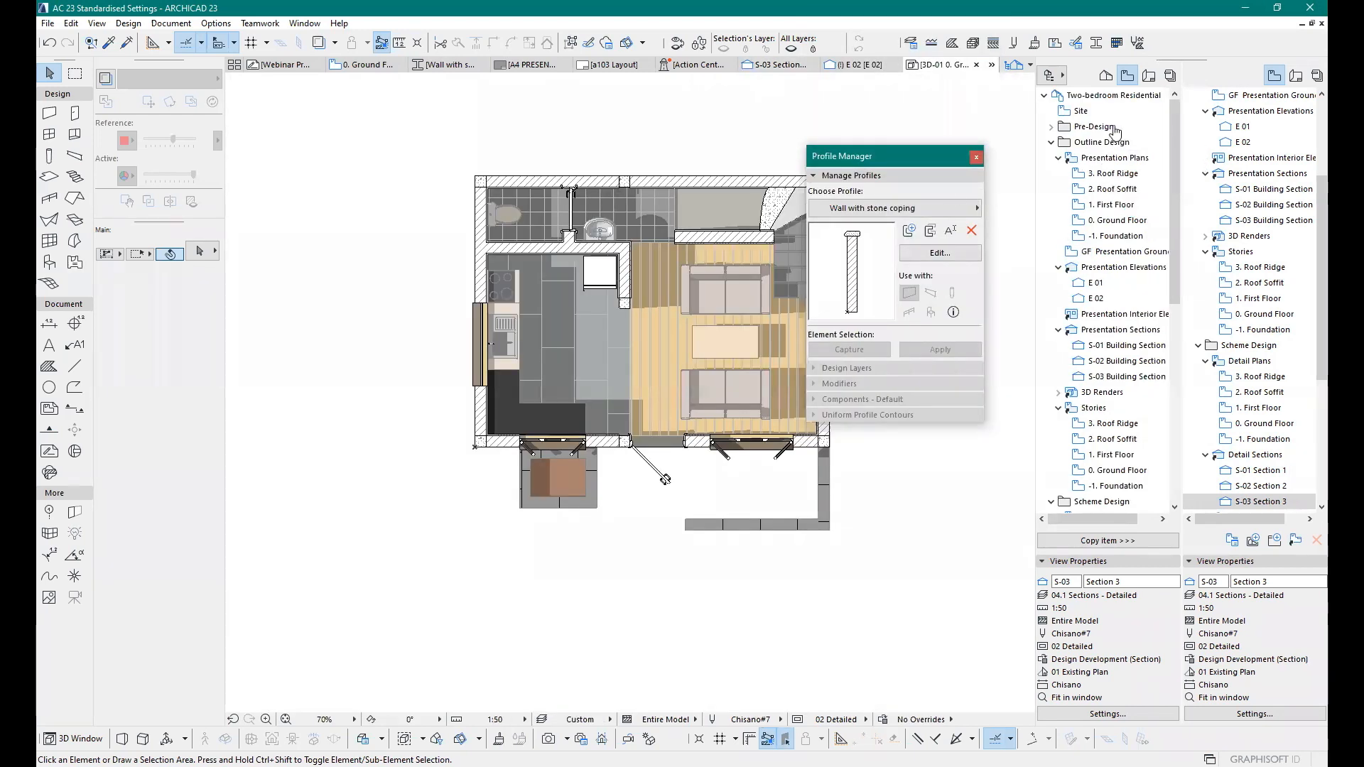
{"action": "scroll", "coordinate": [1087, 356], "scroll_direction": "down", "scroll_amount": 9}
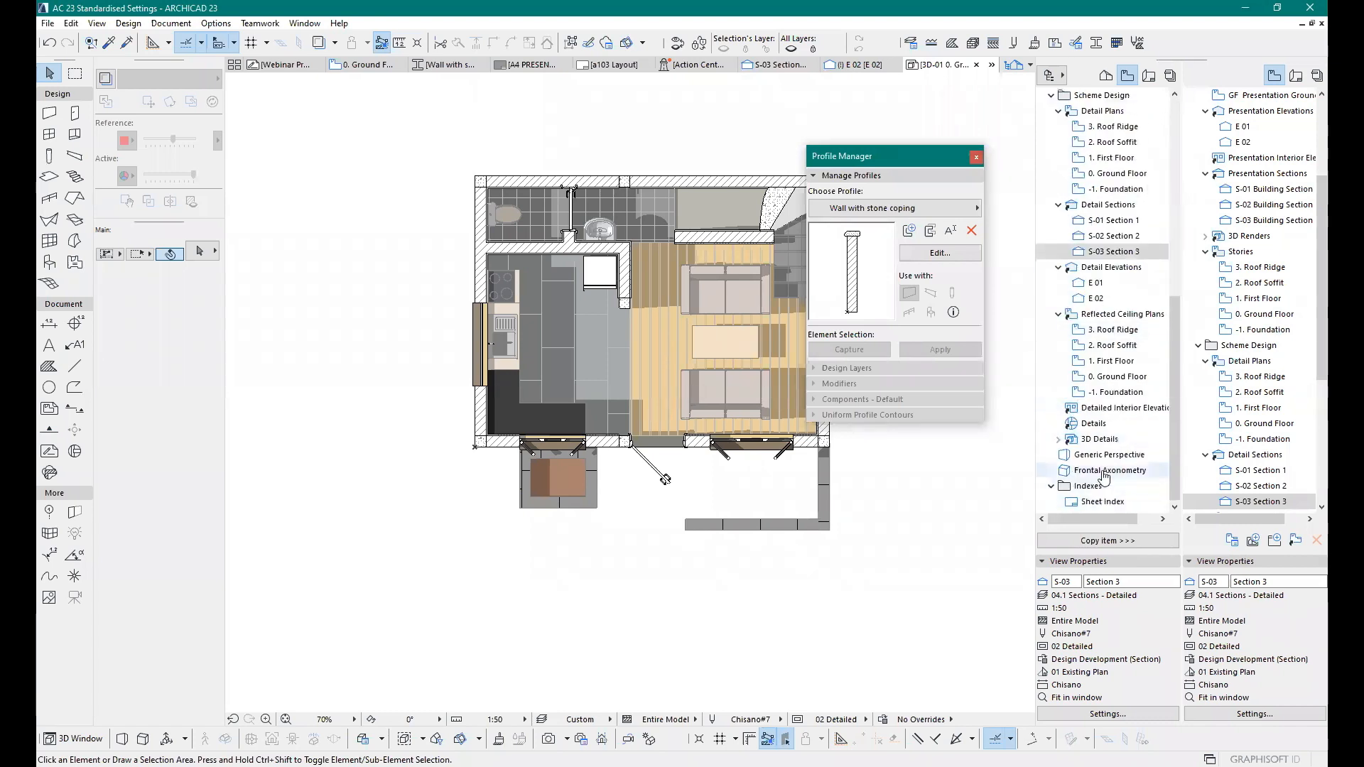
{"action": "left_click", "coordinate": [1105, 456]}
{"action": "double_click", "coordinate": [1105, 456]}
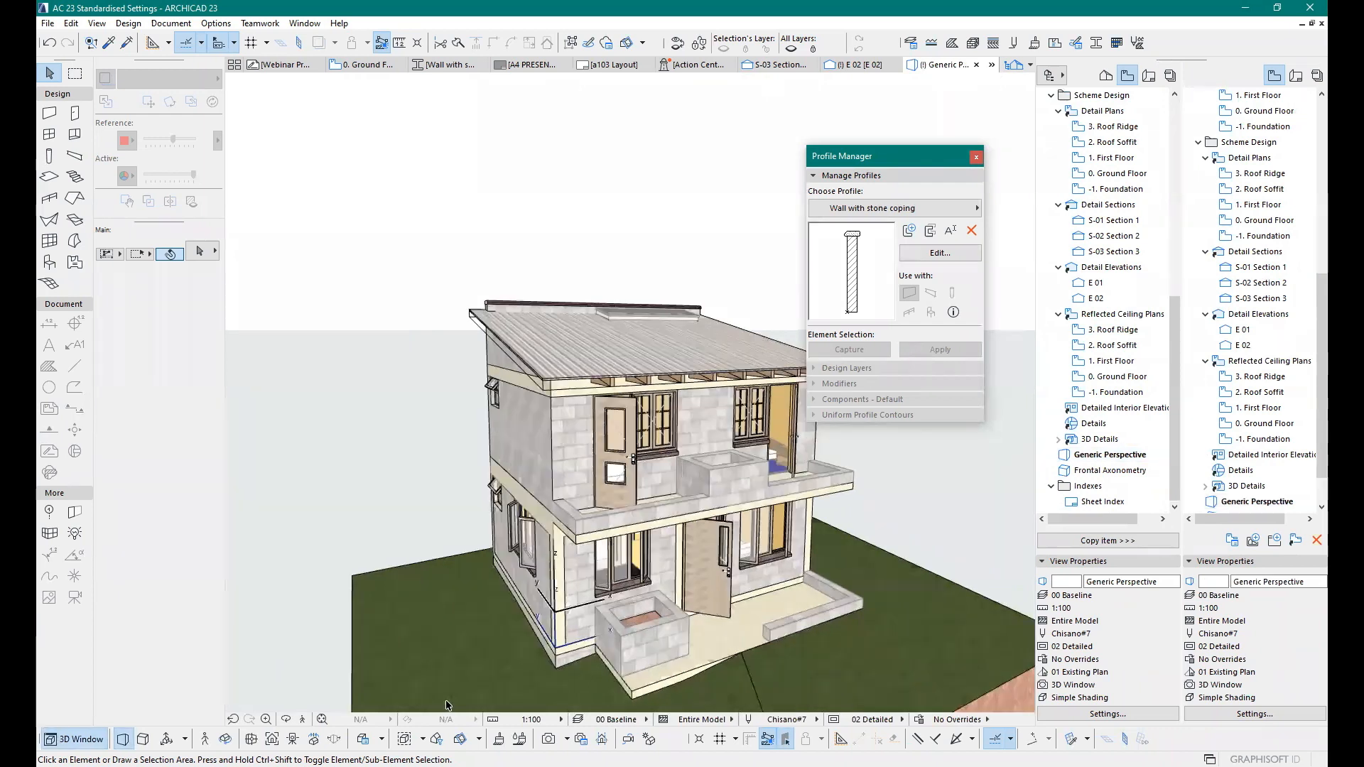
Step: Orbit around the building in 3D and examine the stone coping's shape and surfaces along the roof-level wall
{"action": "left_click", "coordinate": [285, 720]}
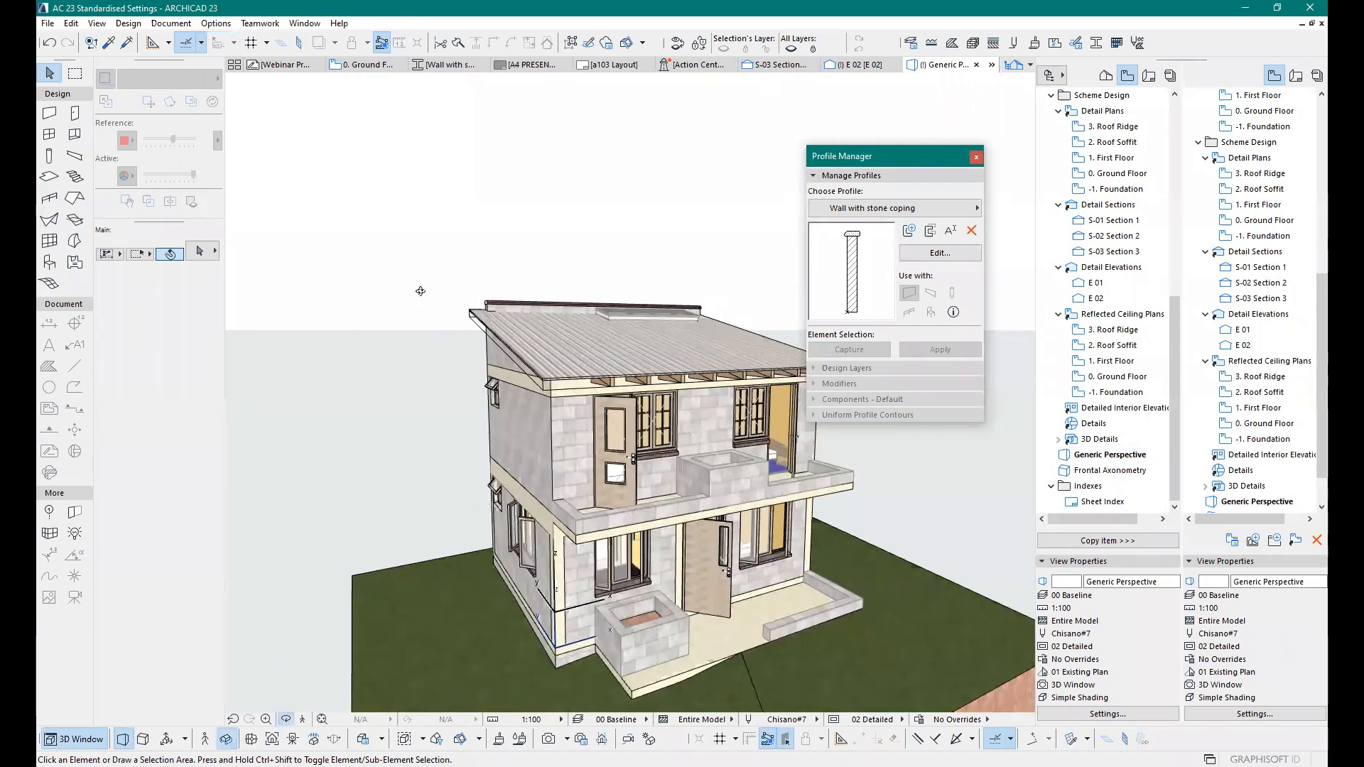
{"action": "left_click_drag", "start_coordinate": [423, 292], "coordinate": [621, 311]}
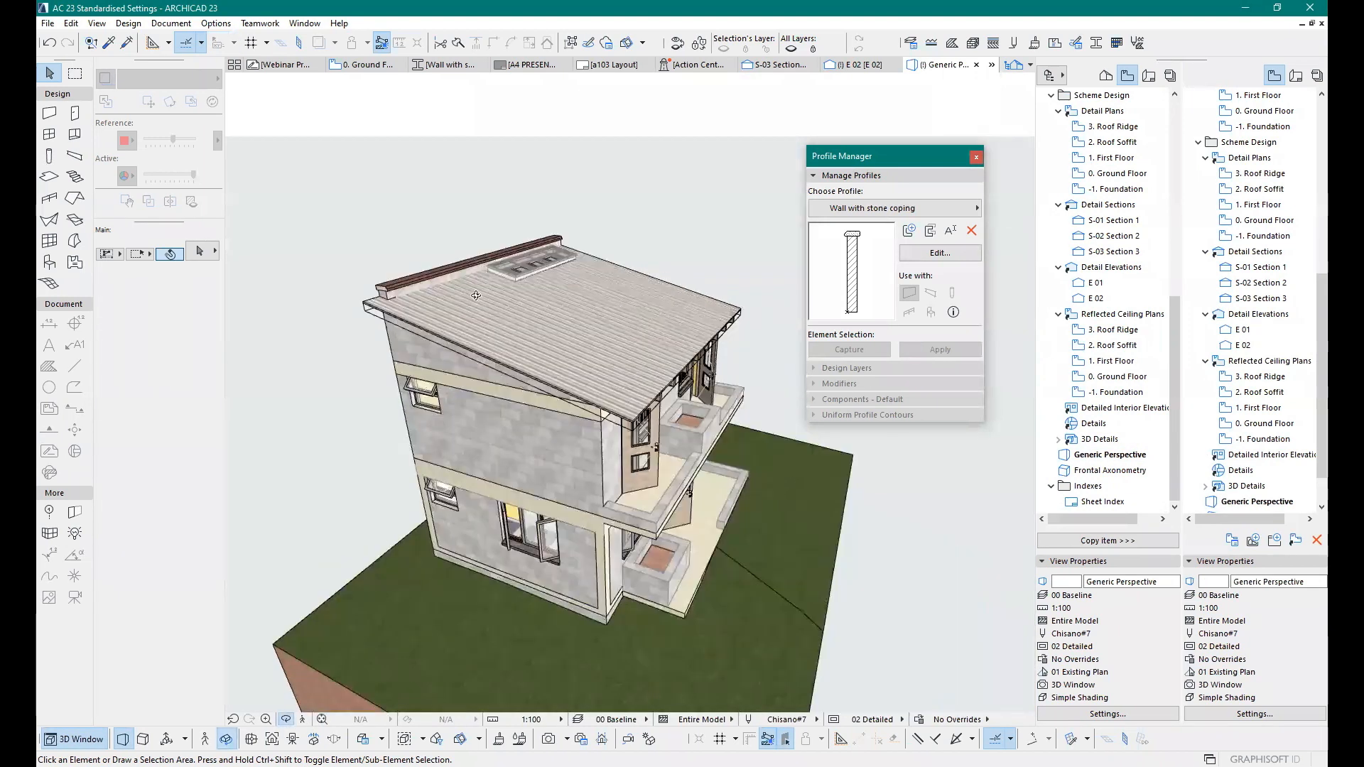
{"action": "scroll", "coordinate": [475, 296], "scroll_direction": "up", "scroll_amount": 5}
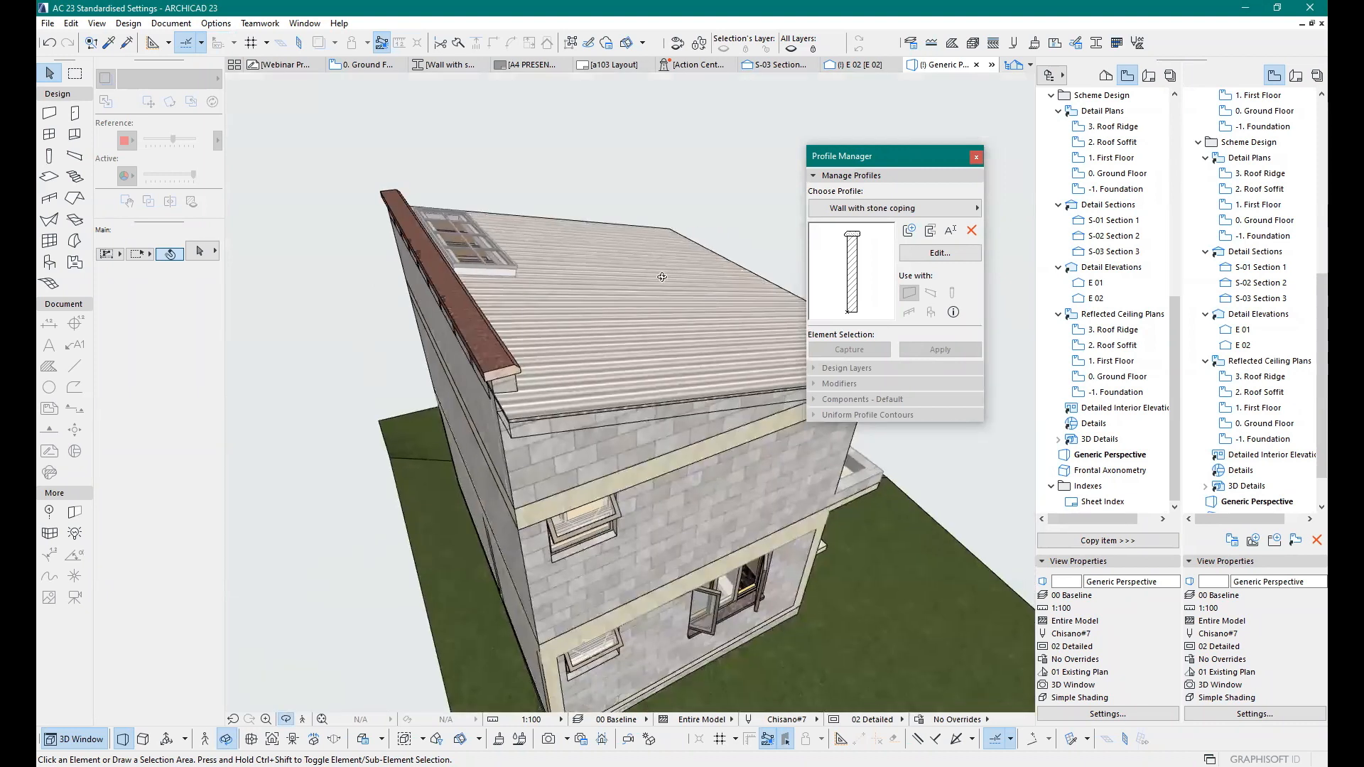
{"action": "key", "text": "alt+Tab"}
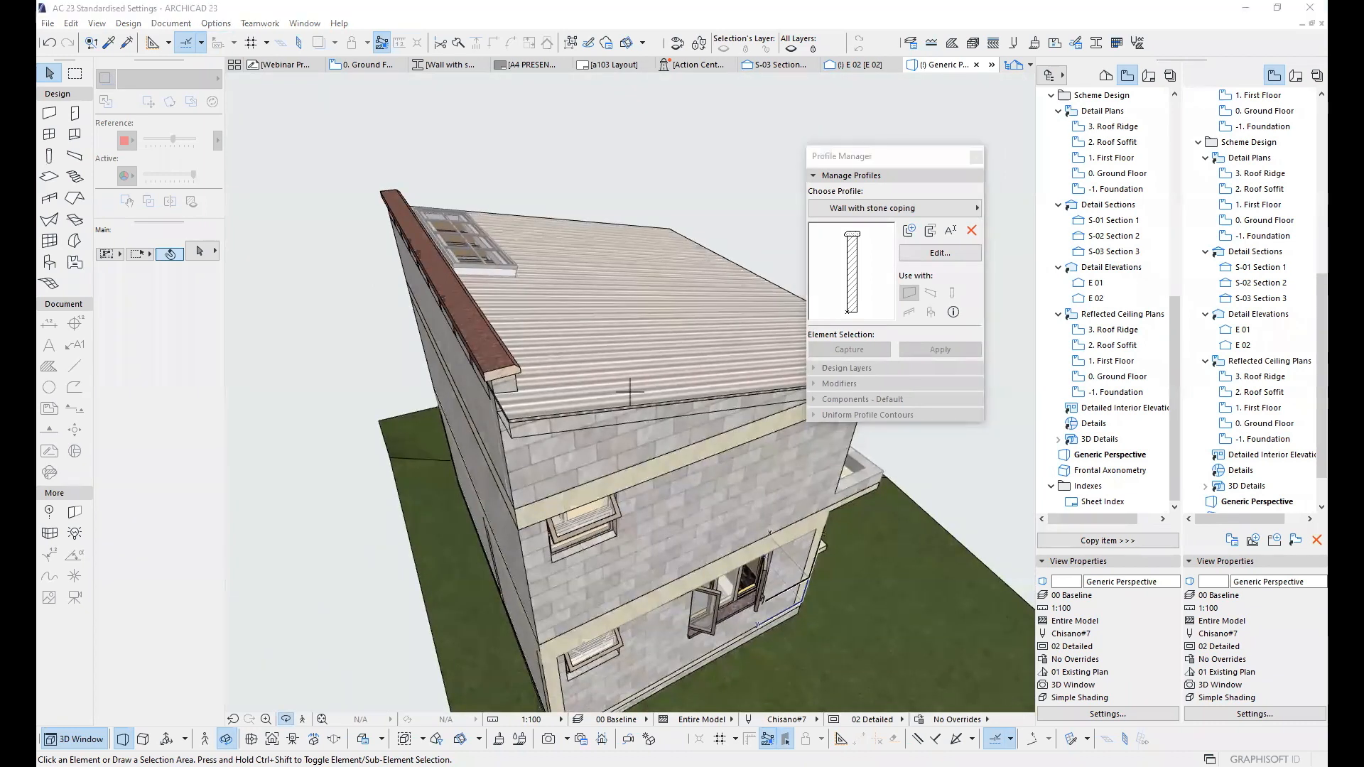
{"action": "middle_click_drag", "start_coordinate": [416, 317], "coordinate": [369, 297], "text": "shift"}
{"action": "scroll", "coordinate": [369, 297], "scroll_direction": "up", "scroll_amount": 5}
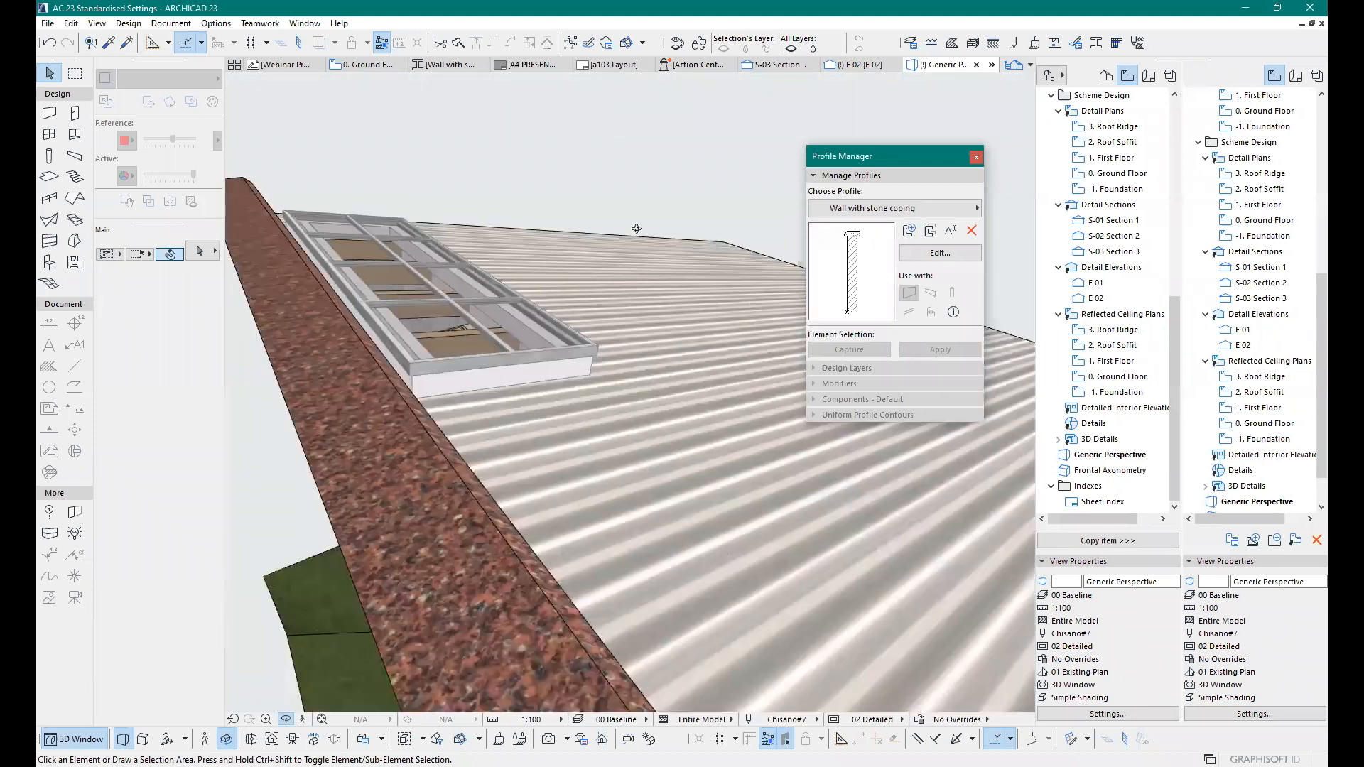
{"action": "middle_click_drag", "start_coordinate": [652, 216], "coordinate": [724, 405], "text": "shift"}
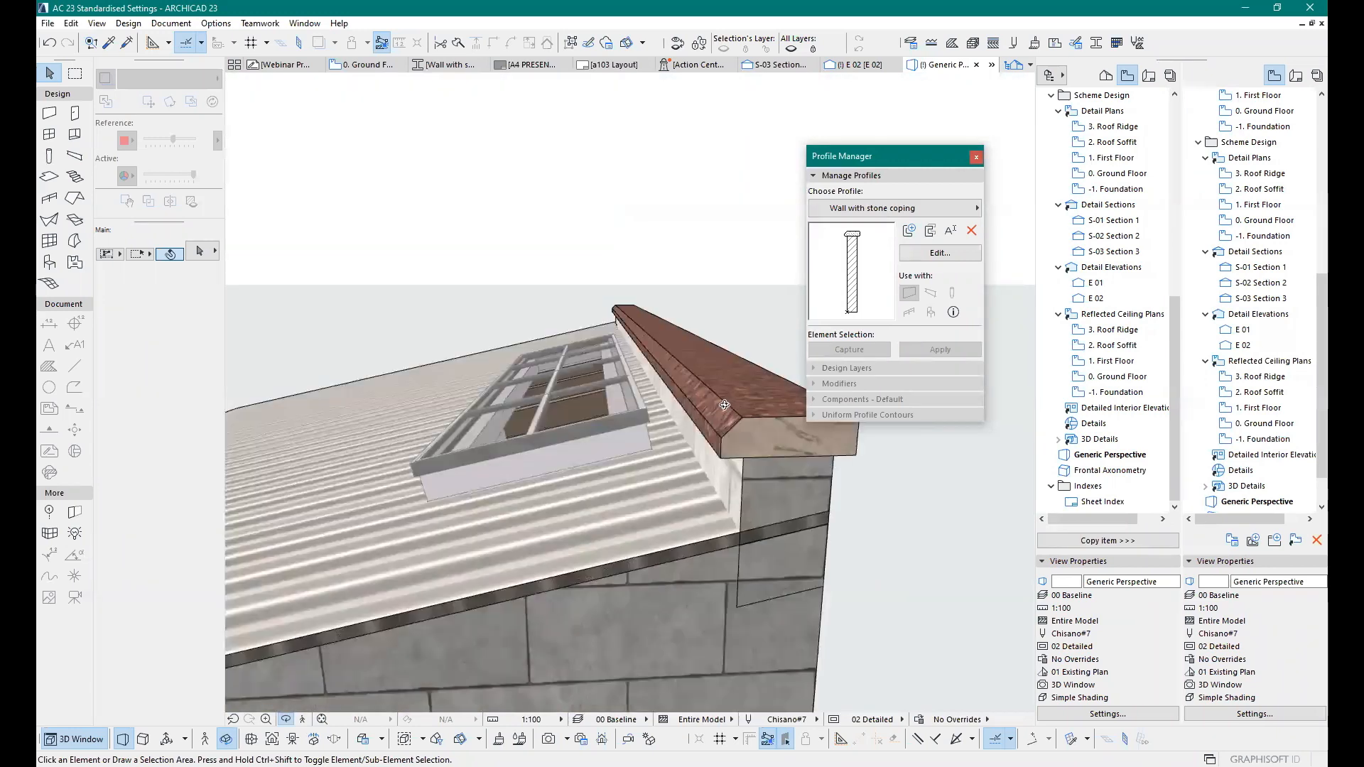
{"action": "middle_click_drag", "start_coordinate": [718, 472], "coordinate": [377, 490], "text": "shift"}
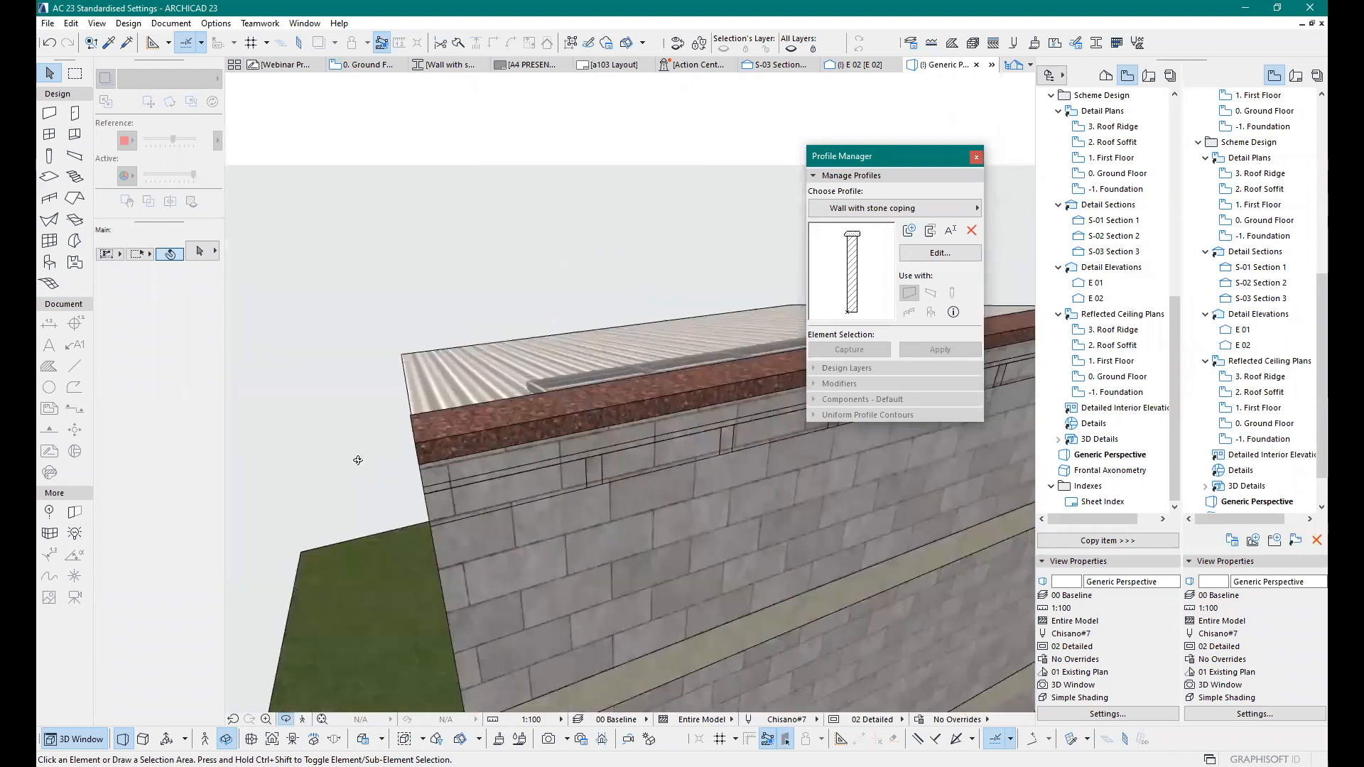
{"action": "scroll", "coordinate": [486, 463], "scroll_direction": "down", "scroll_amount": 5}
{"action": "middle_click_drag", "start_coordinate": [669, 441], "coordinate": [448, 394], "text": "shift"}
{"action": "scroll", "coordinate": [448, 394], "scroll_direction": "up", "scroll_amount": 5}
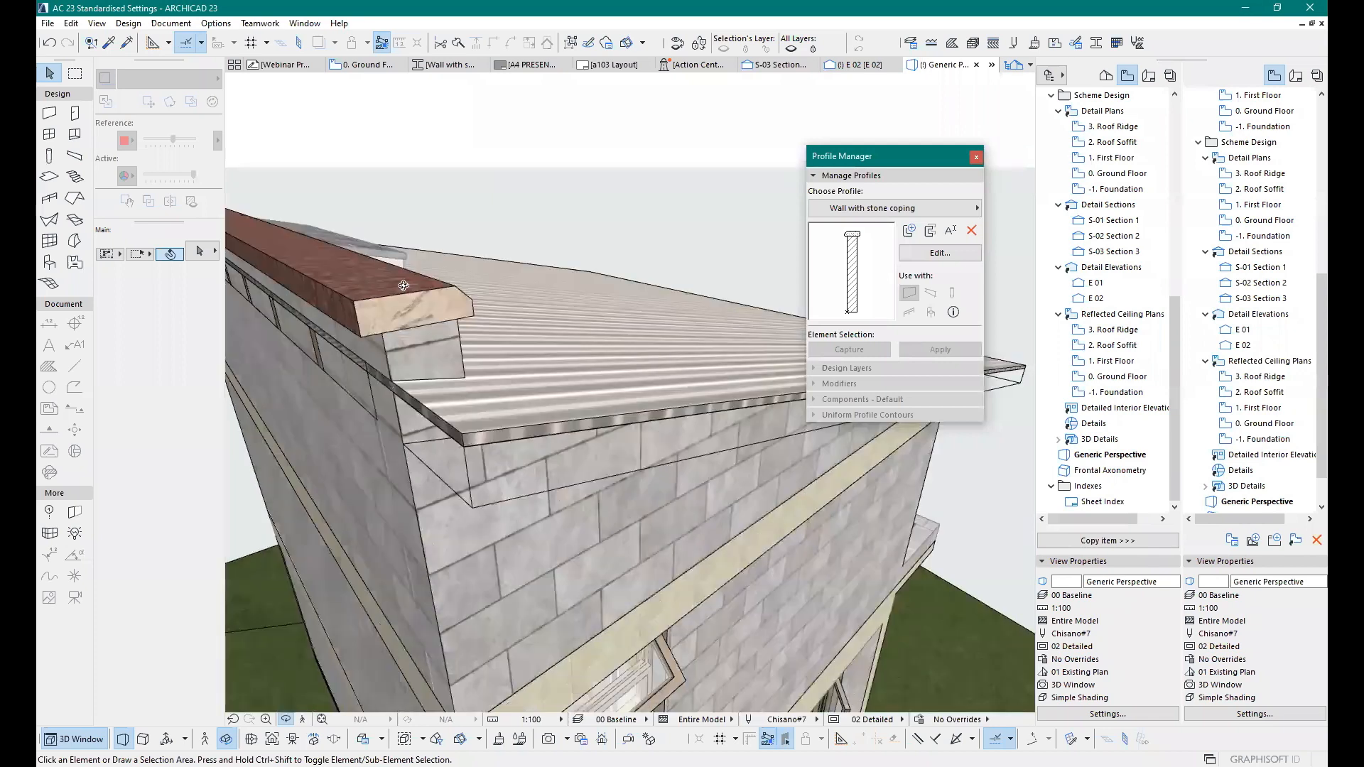
{"action": "scroll", "coordinate": [403, 285], "scroll_direction": "up", "scroll_amount": 1}
{"action": "scroll", "coordinate": [370, 287], "scroll_direction": "up", "scroll_amount": 2}
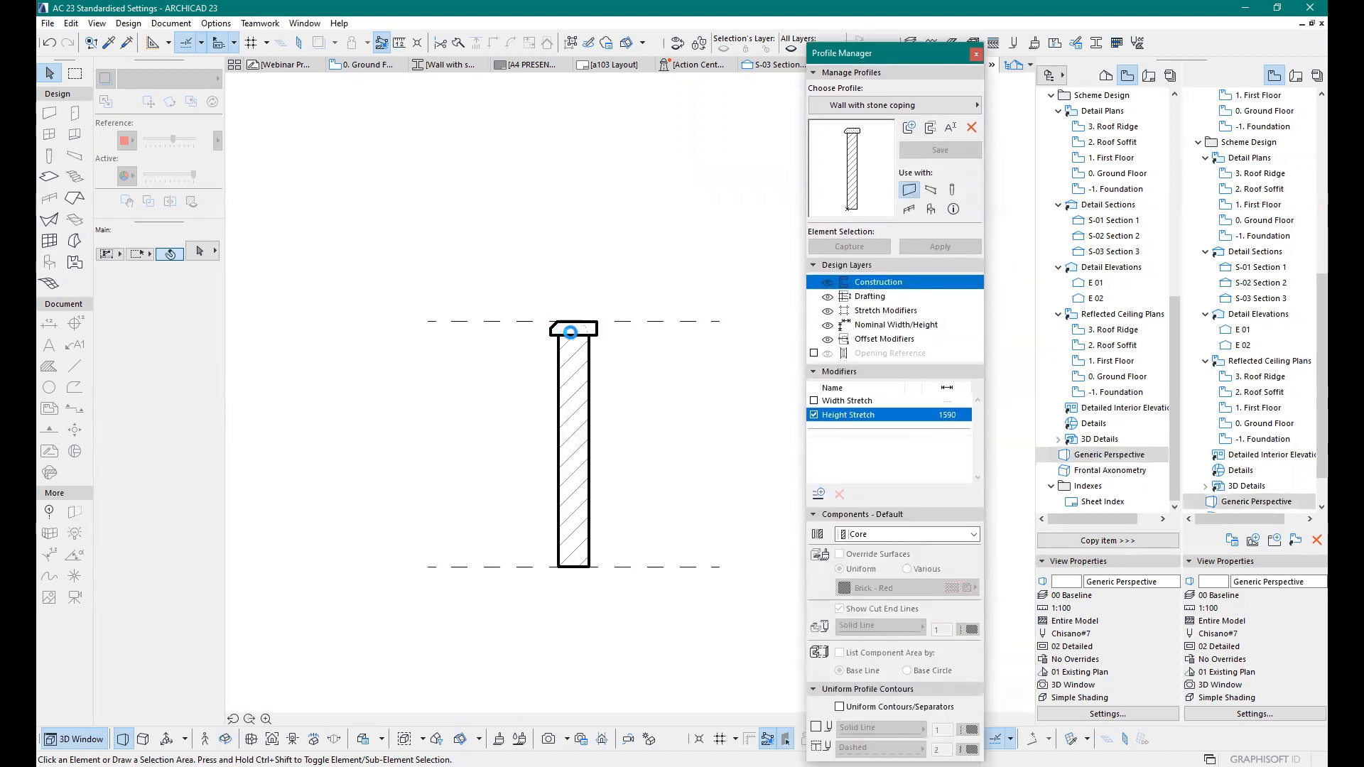
Step: Turn off the surface override on the coping component of "Wall with stone coping" and save the profile
{"action": "left_click", "coordinate": [578, 331]}
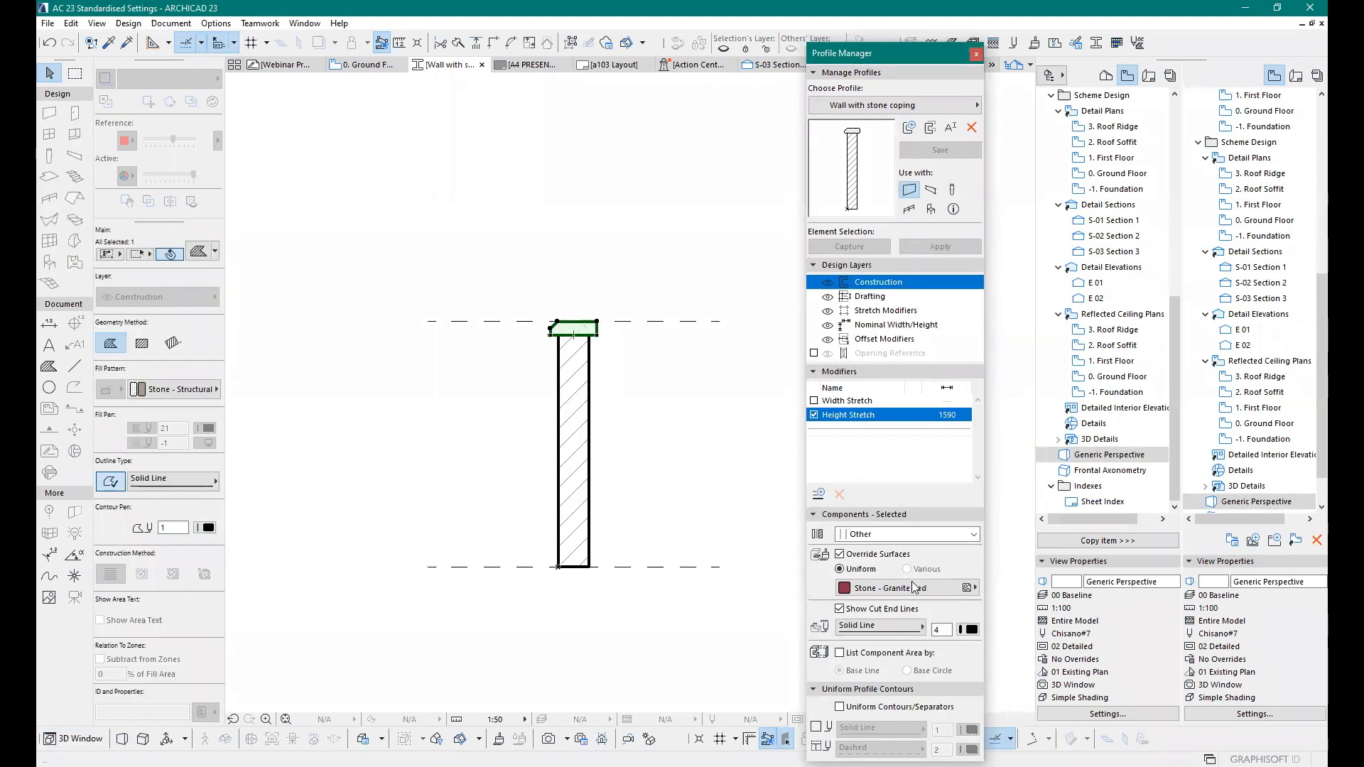
{"action": "left_click", "coordinate": [840, 555]}
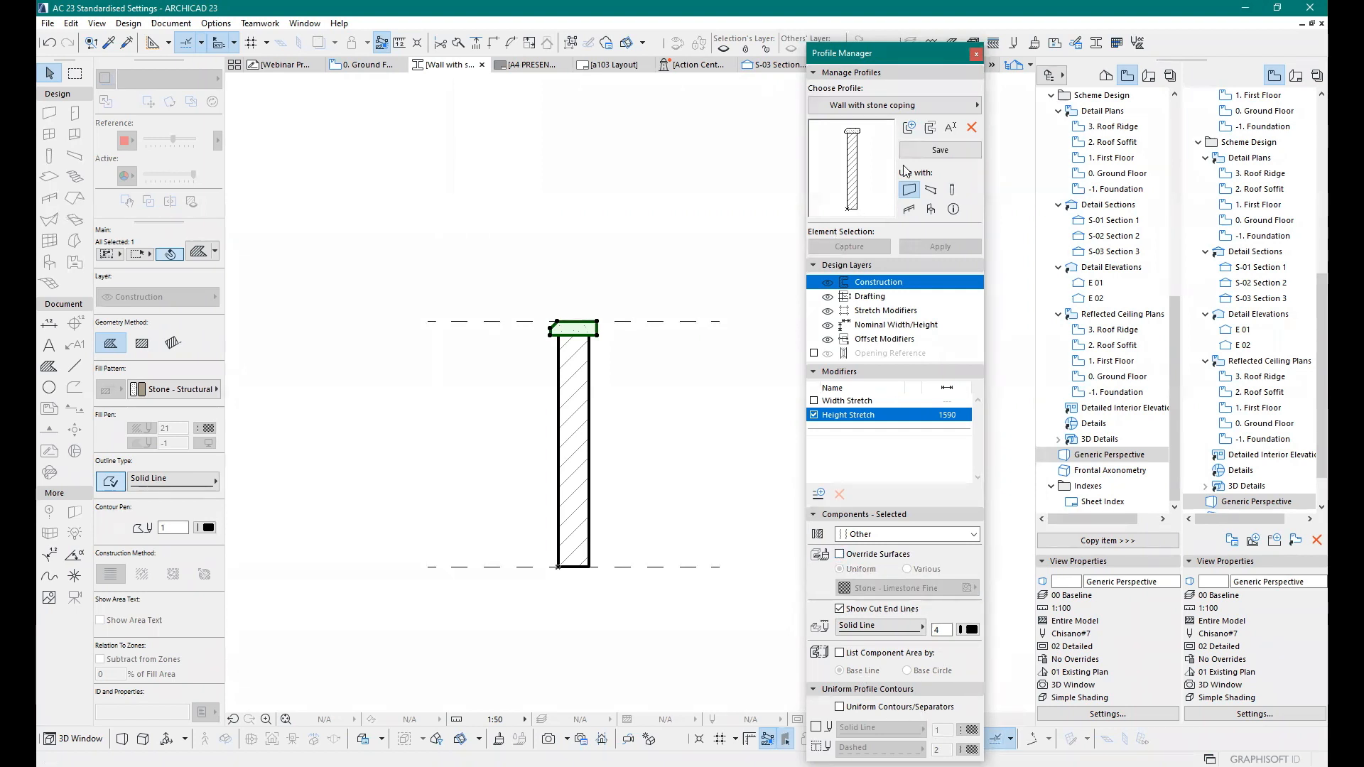
{"action": "left_click", "coordinate": [923, 149]}
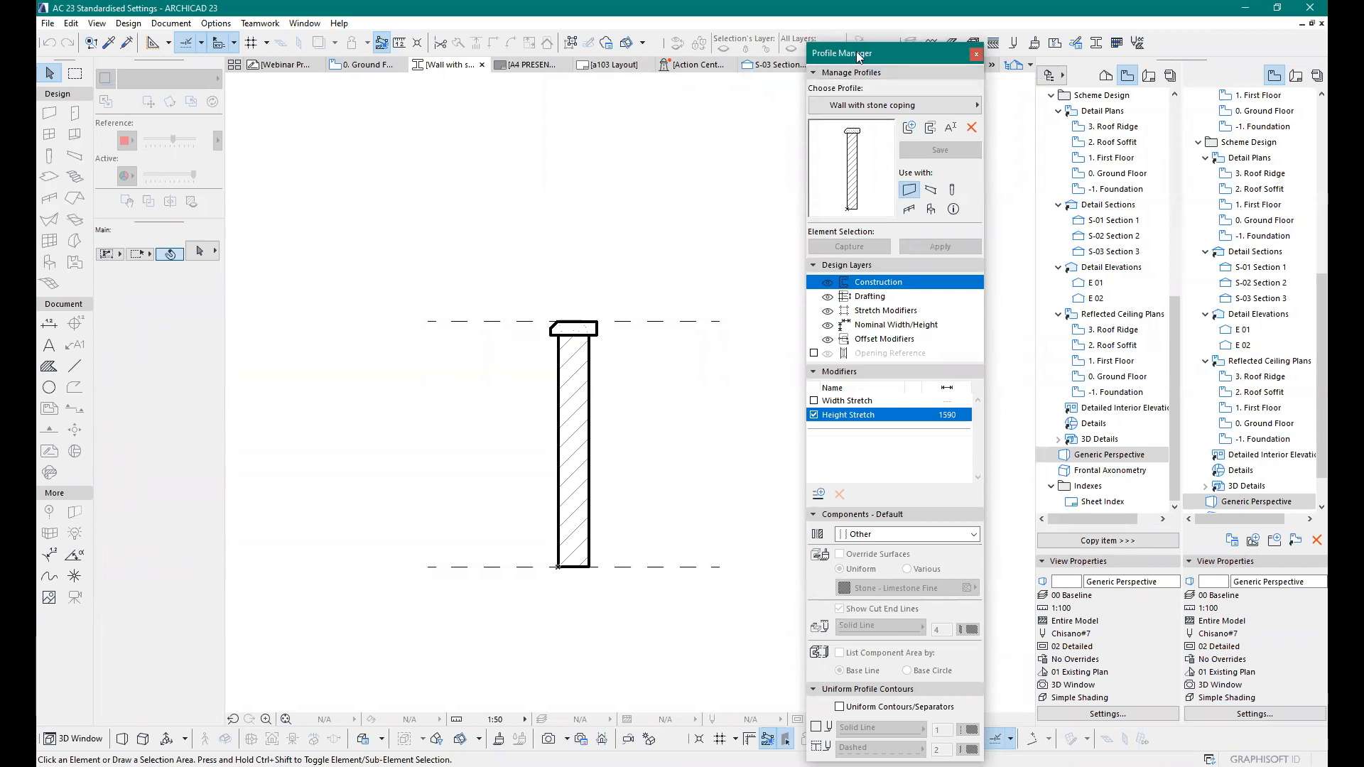
Step: Return to the 3D view and examine the coping's surface from the wall's end, outer face and roof side
{"action": "left_click_drag", "start_coordinate": [858, 57], "coordinate": [725, 67]}
{"action": "key", "text": "F3"}
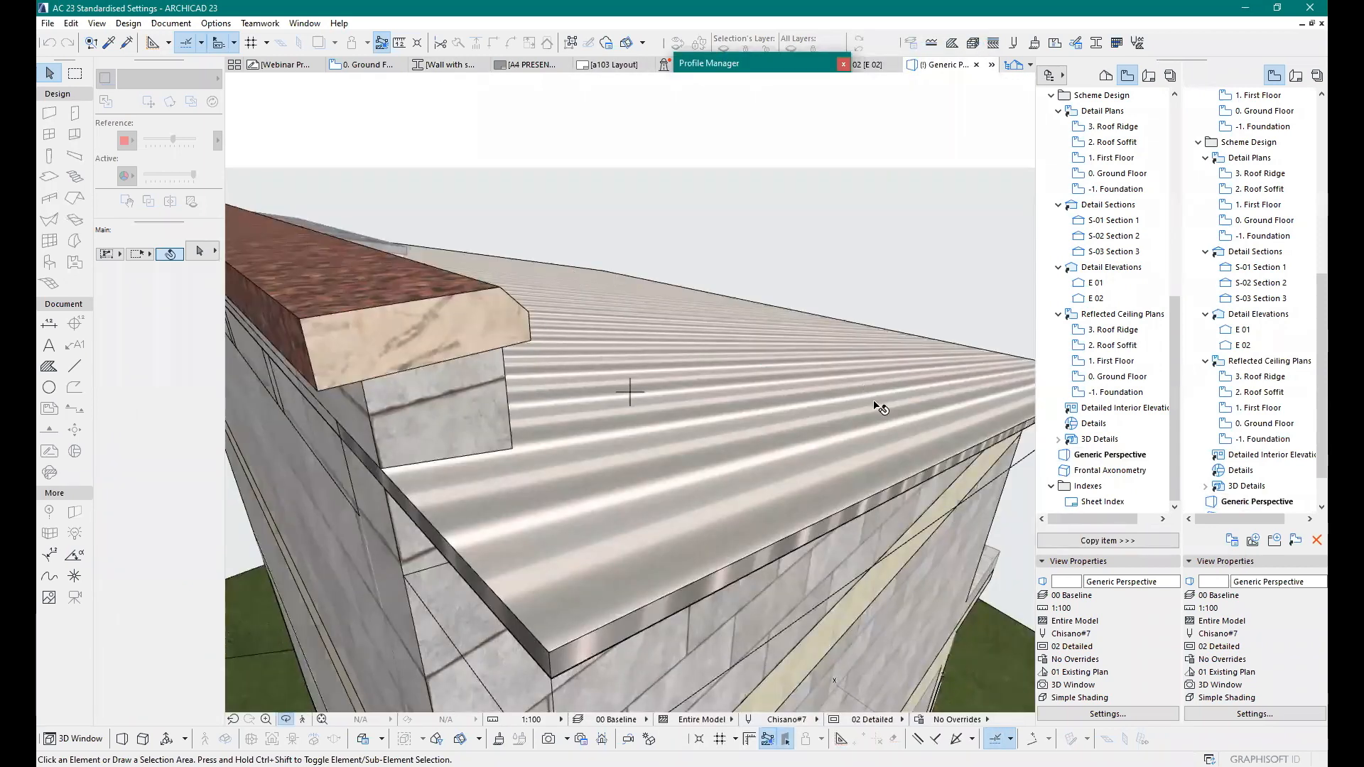
{"action": "scroll", "coordinate": [515, 296], "scroll_direction": "down", "scroll_amount": 5}
{"action": "scroll", "coordinate": [519, 257], "scroll_direction": "up", "scroll_amount": 5}
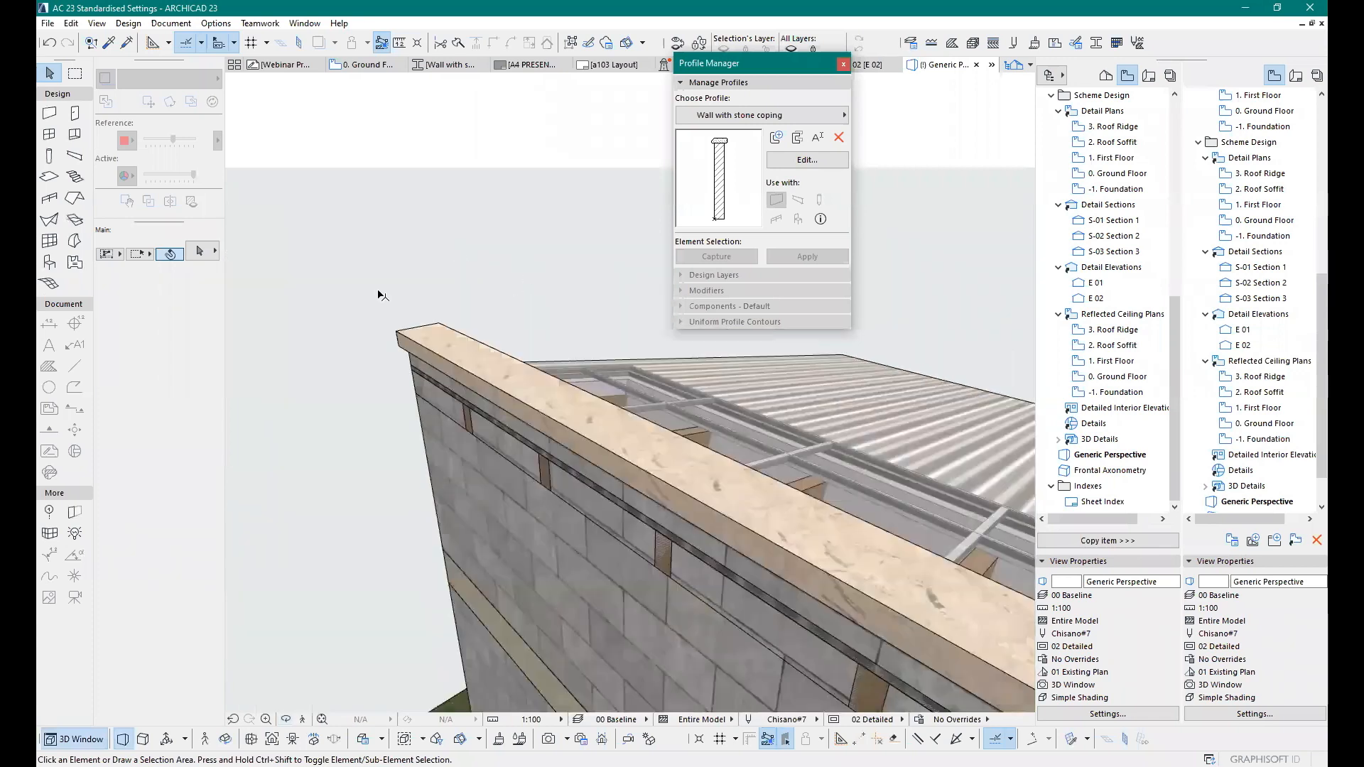
{"action": "scroll", "coordinate": [380, 294], "scroll_direction": "down", "scroll_amount": 3}
{"action": "scroll", "coordinate": [723, 426], "scroll_direction": "up", "scroll_amount": 2}
{"action": "scroll", "coordinate": [375, 290], "scroll_direction": "down", "scroll_amount": 2}
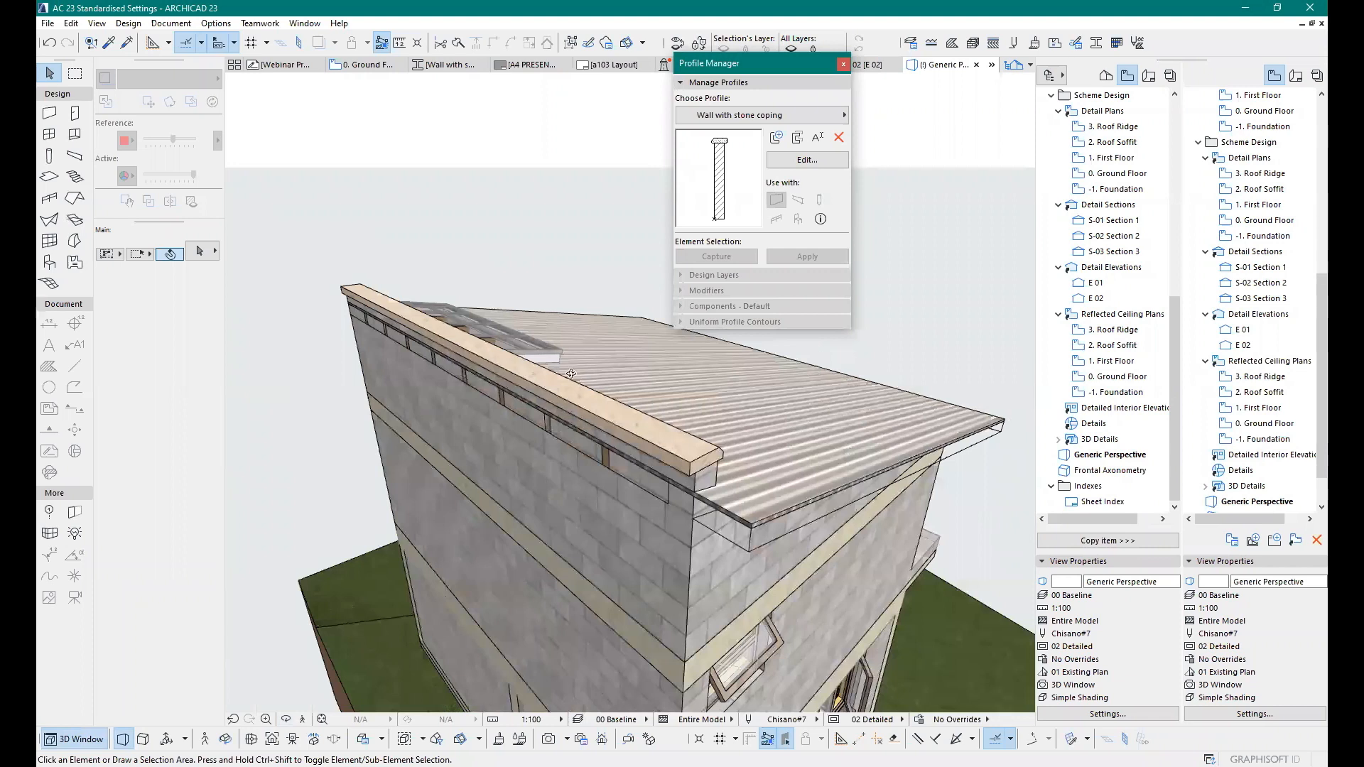
{"action": "middle_click_drag", "start_coordinate": [571, 373], "coordinate": [466, 395], "text": "shift"}
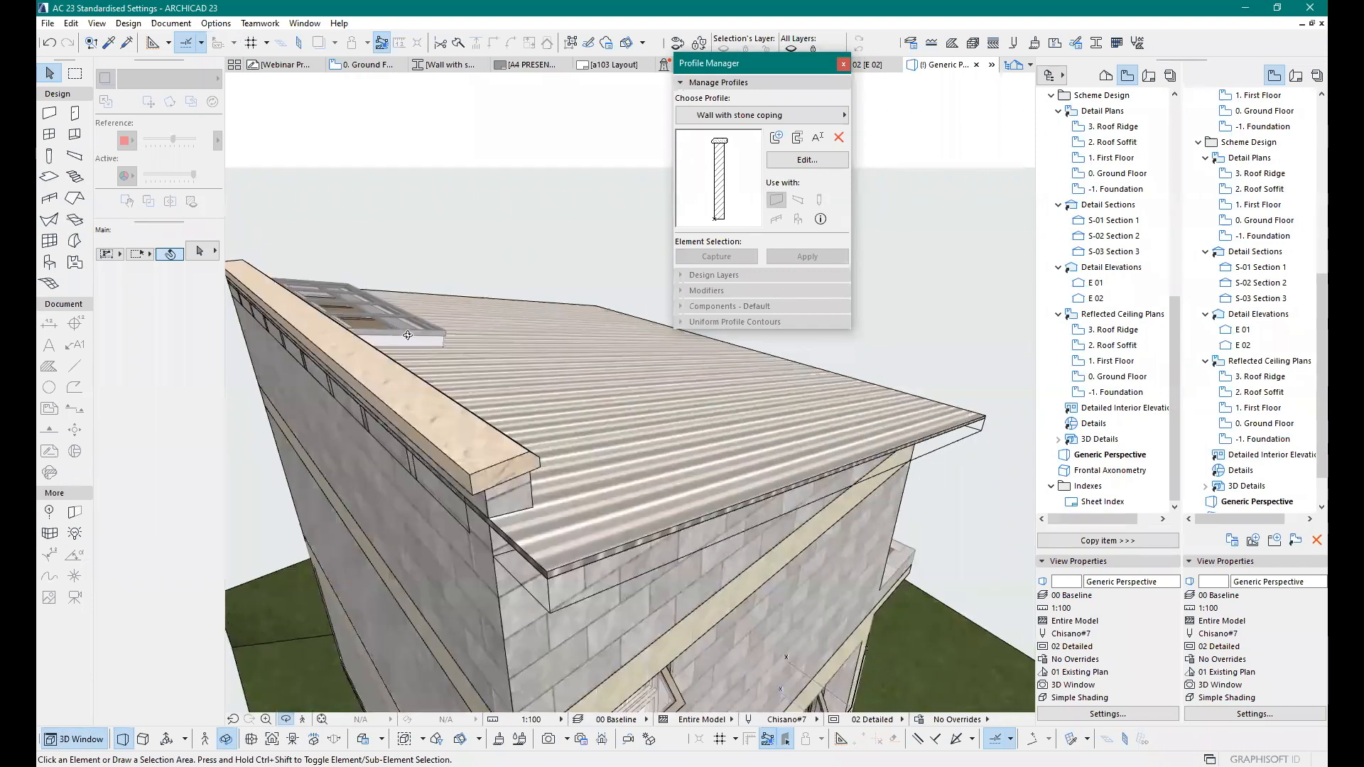
{"action": "scroll", "coordinate": [587, 335], "scroll_direction": "down", "scroll_amount": 4}
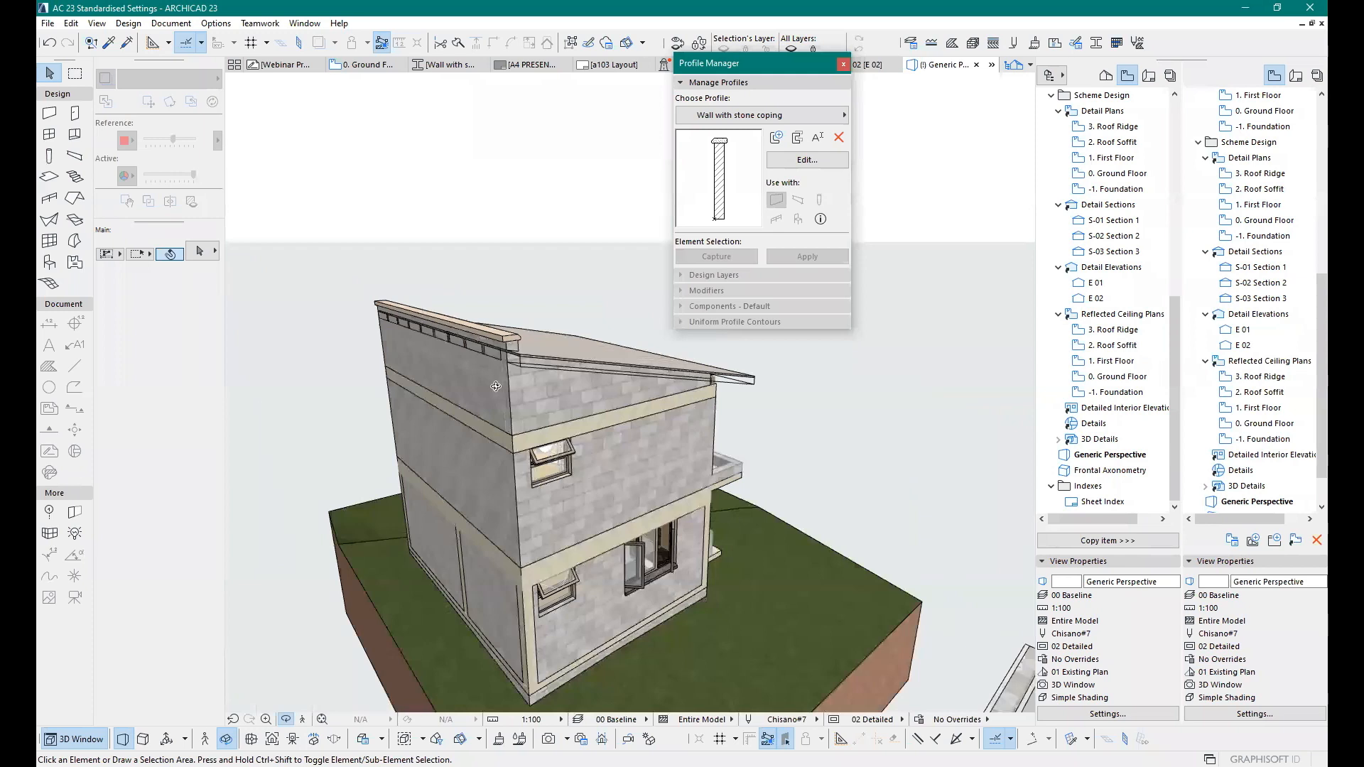
{"action": "scroll", "coordinate": [486, 565], "scroll_direction": "up", "scroll_amount": 5}
{"action": "scroll", "coordinate": [543, 433], "scroll_direction": "down", "scroll_amount": 3}
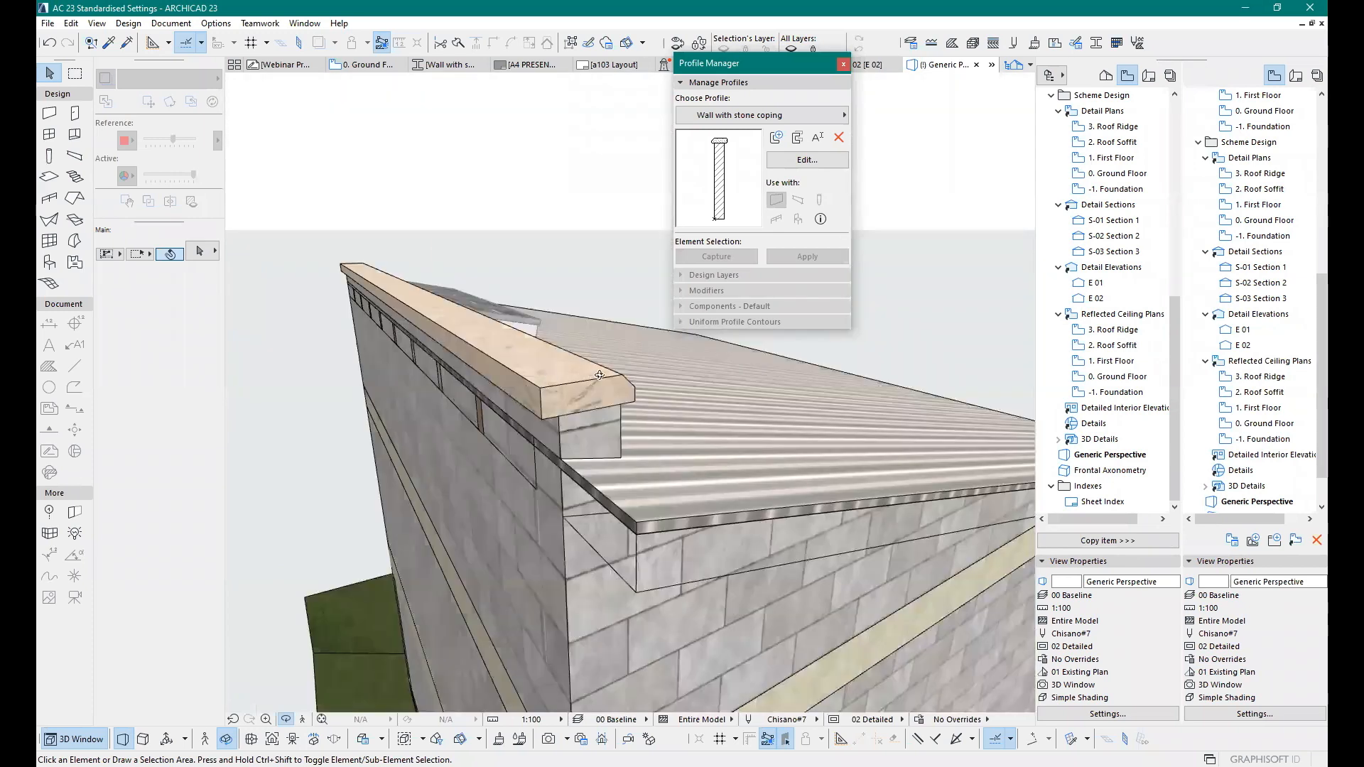
{"action": "middle_click_drag", "start_coordinate": [610, 377], "coordinate": [571, 371], "text": "shift"}
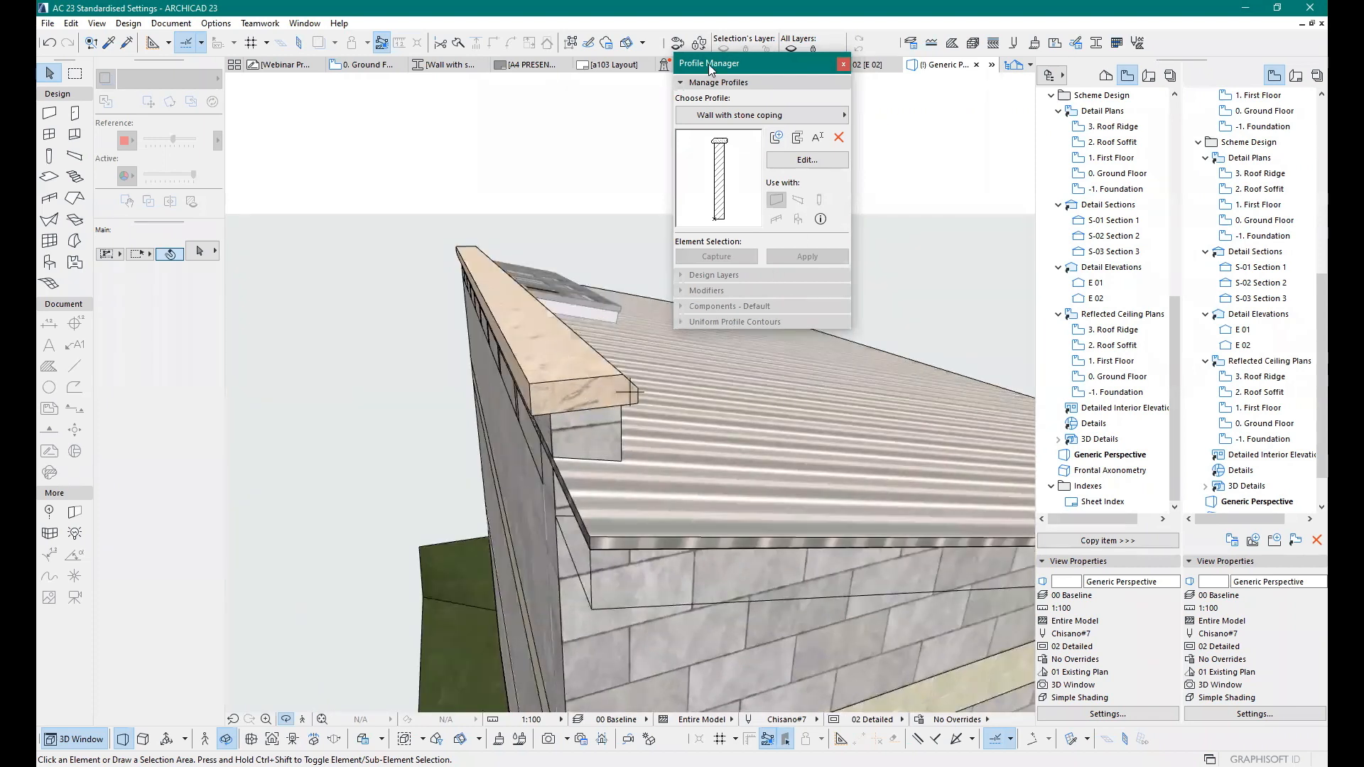
Step: Look through the list of available profiles and close the Profile Manager
{"action": "left_click", "coordinate": [795, 119]}
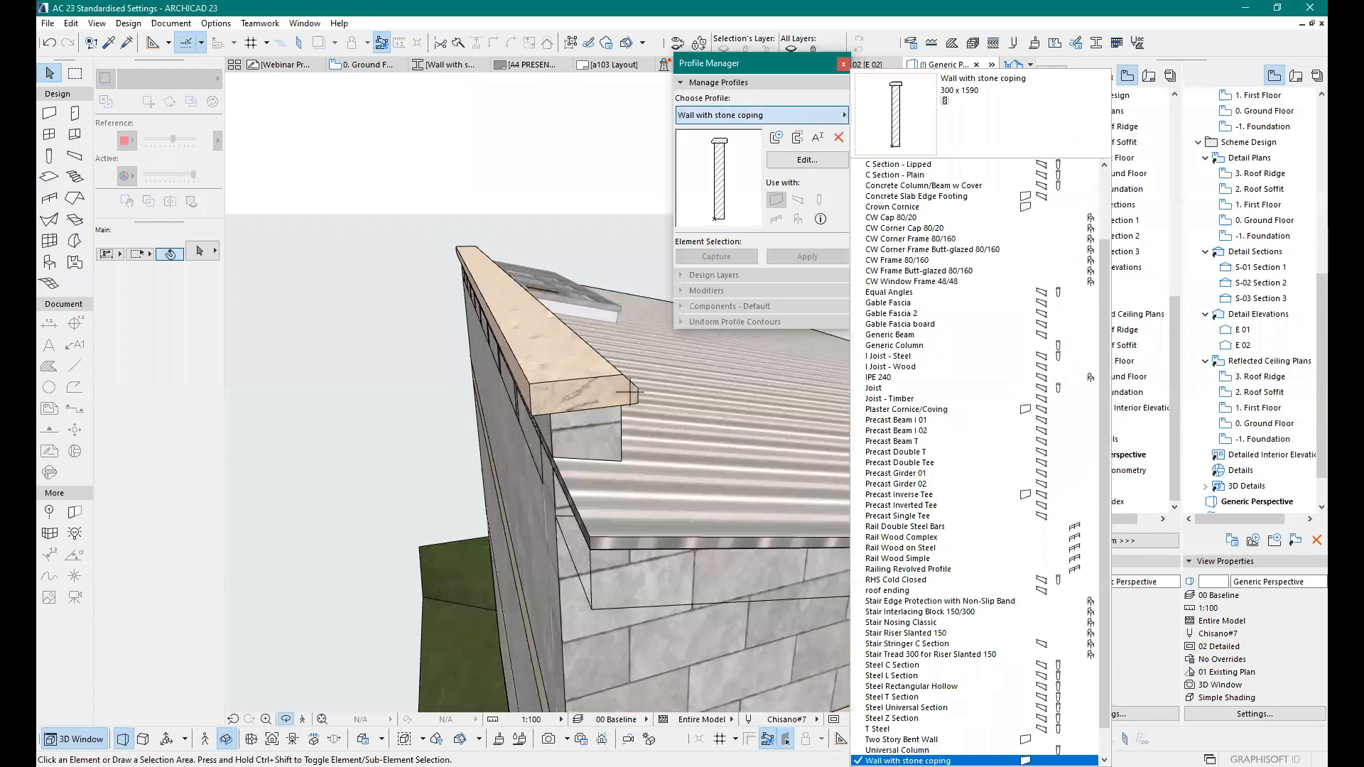
{"action": "left_click", "coordinate": [792, 118]}
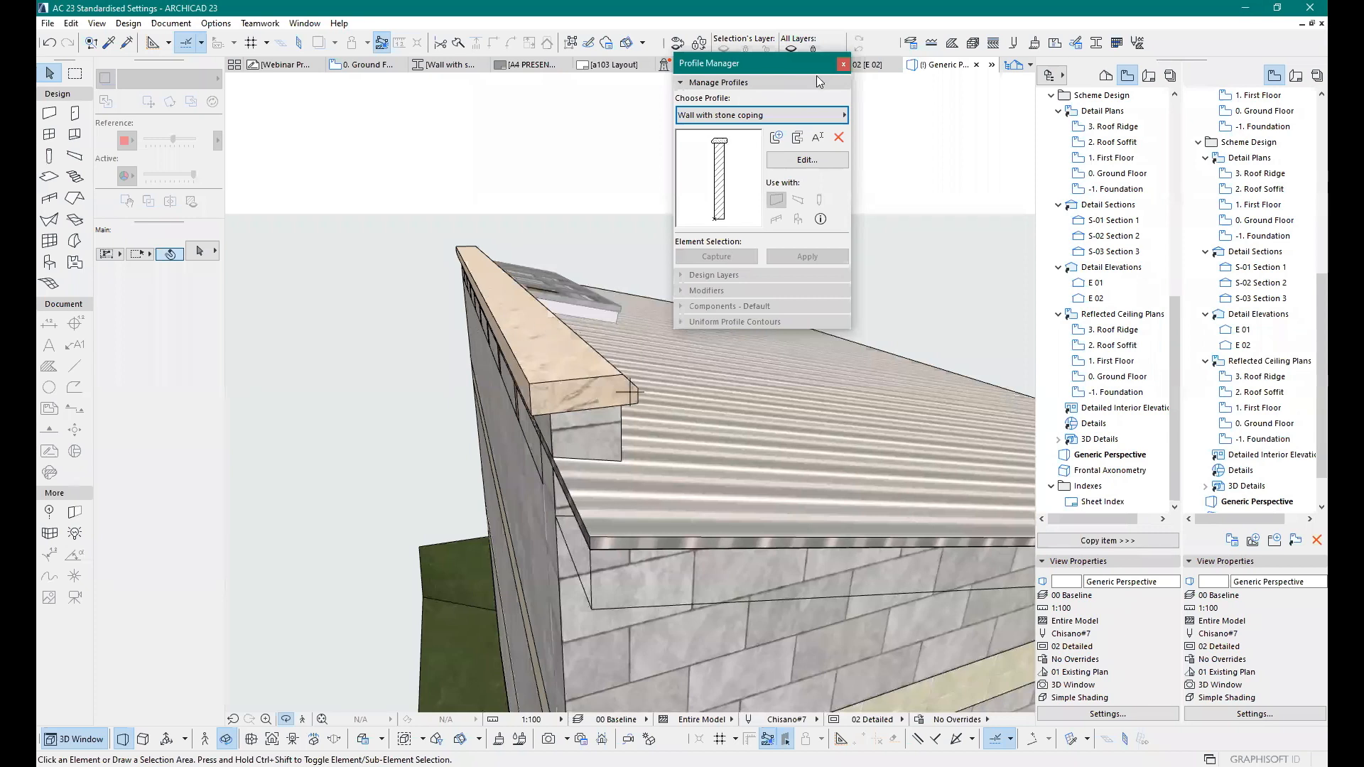
{"action": "left_click", "coordinate": [846, 66]}
Step: View the whole building with its coping in 3D and return to the webinar worksheet
{"action": "middle_click_drag", "start_coordinate": [661, 128], "coordinate": [686, 407], "text": "shift"}
{"action": "scroll", "coordinate": [686, 406], "scroll_direction": "down", "scroll_amount": 5}
{"action": "left_click", "coordinate": [283, 65]}
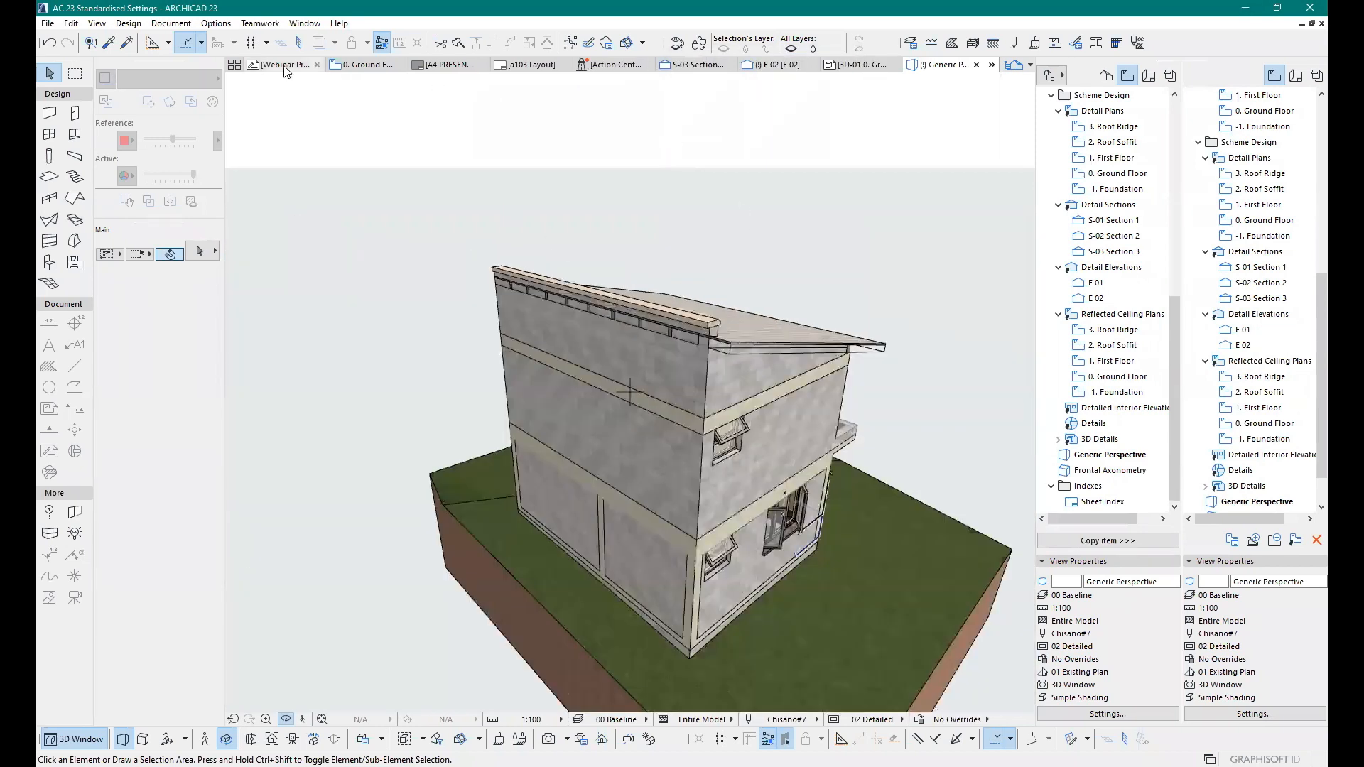
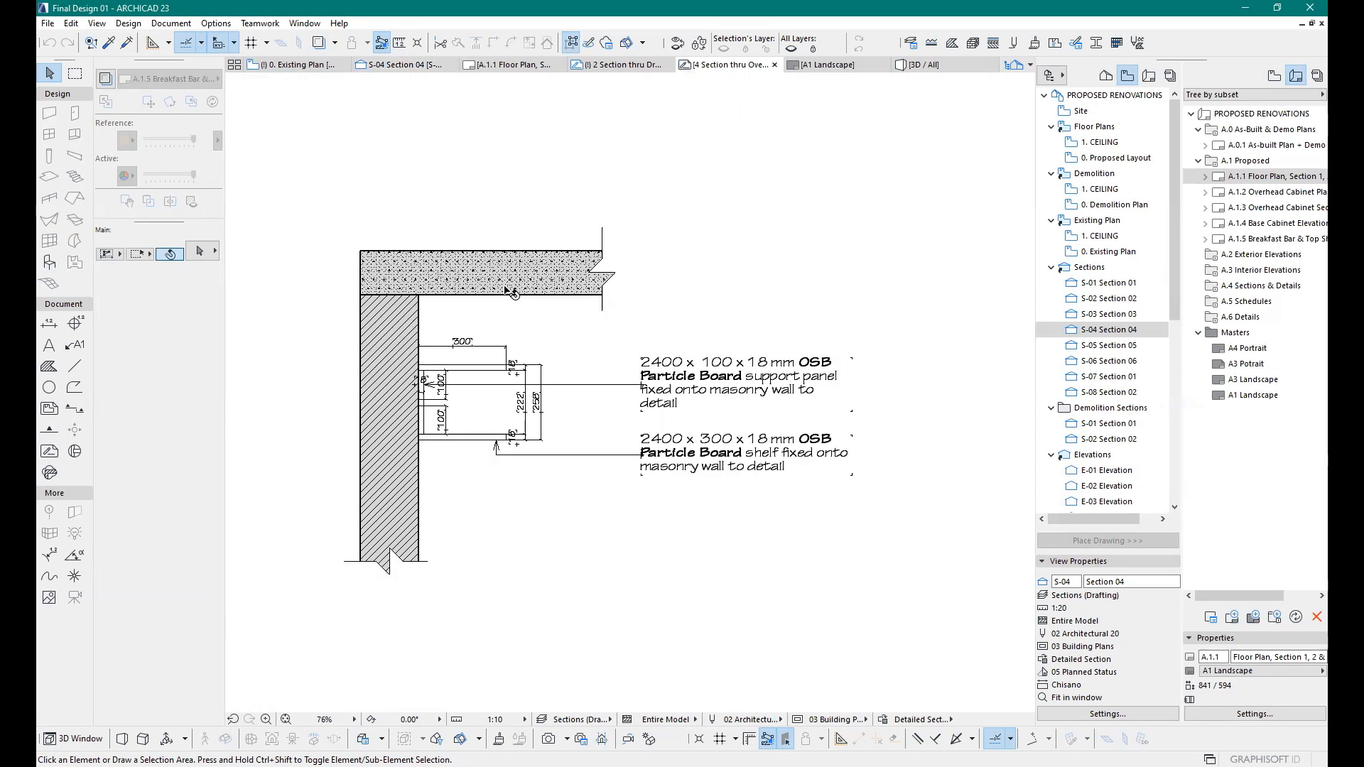
Step: In the Final Design 01 project, open S-04 Section 04 and examine the source worksheet marker around the overhead shelves
{"action": "scroll", "coordinate": [472, 302], "scroll_direction": "up", "scroll_amount": 3}
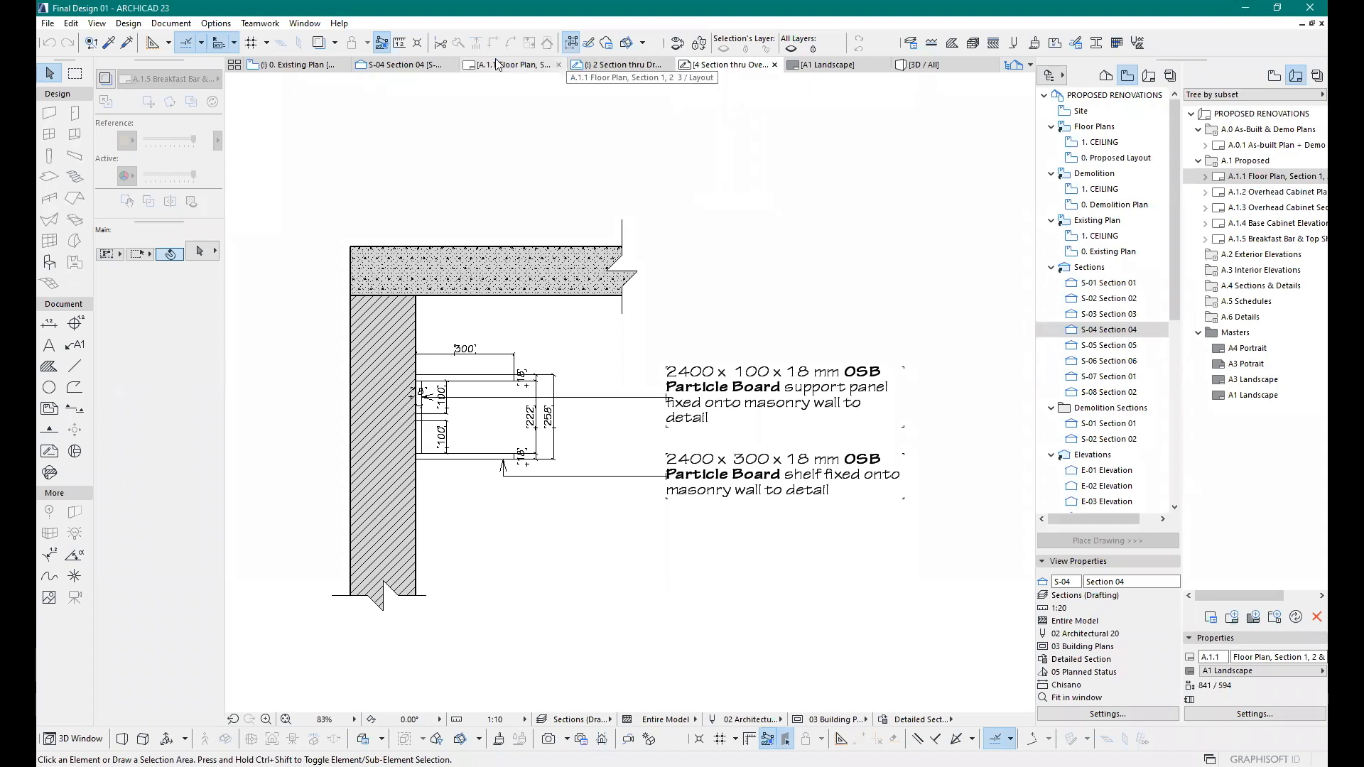
{"action": "left_click", "coordinate": [518, 66]}
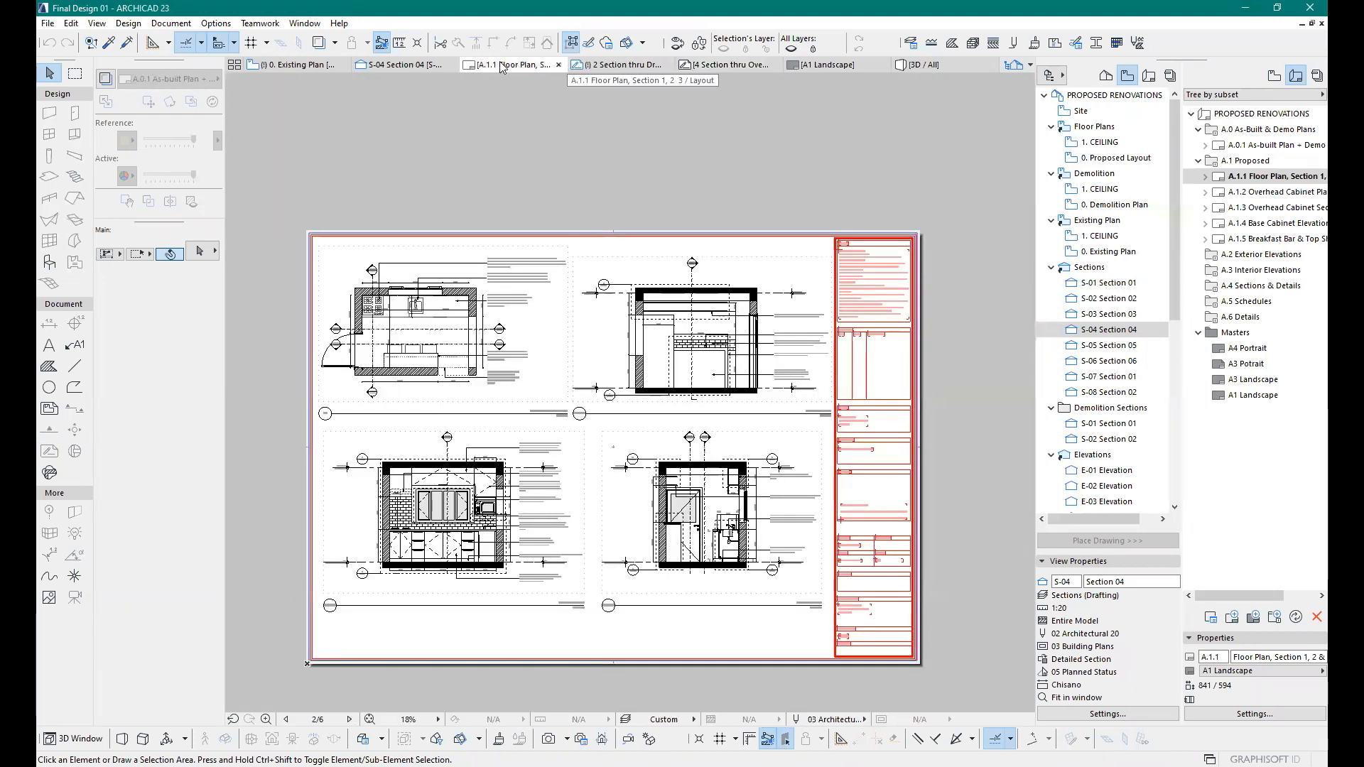
{"action": "left_click", "coordinate": [399, 65]}
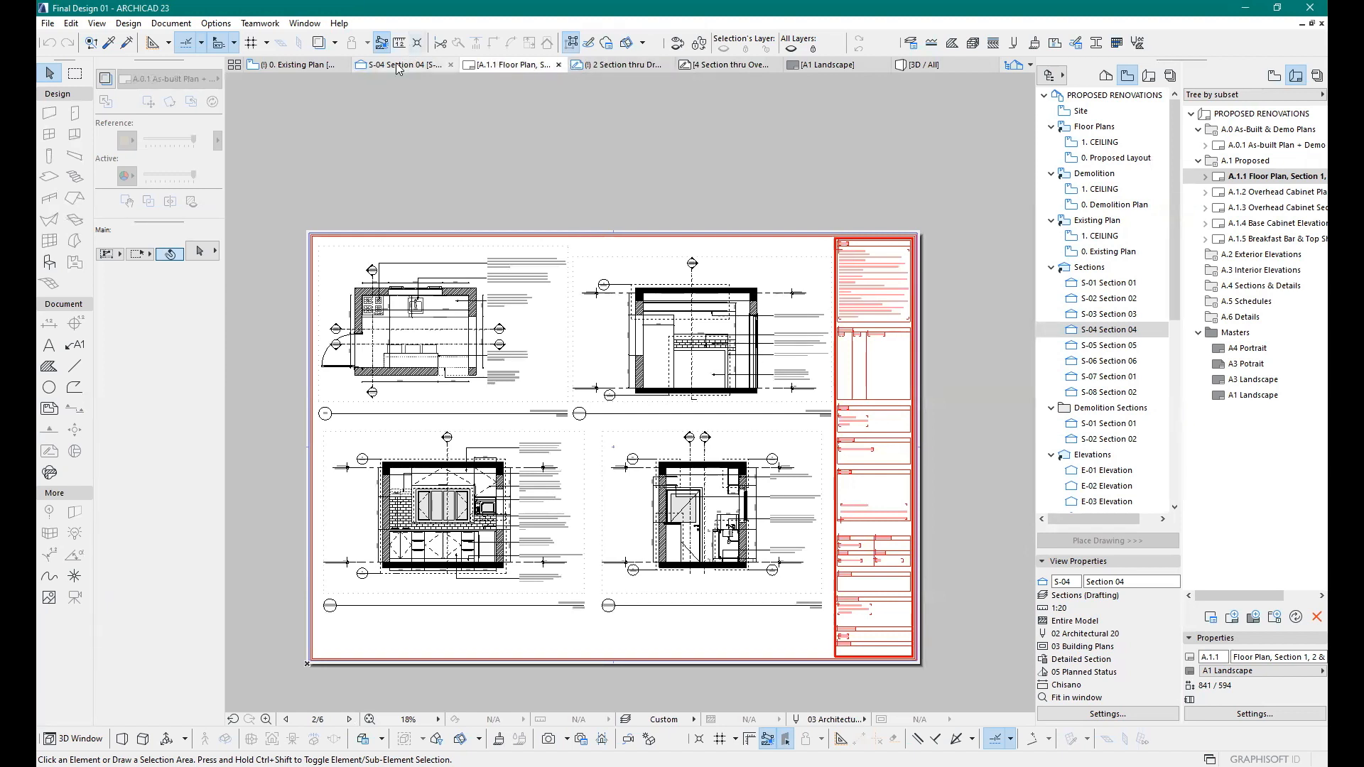
{"action": "scroll", "coordinate": [365, 254], "scroll_direction": "up", "scroll_amount": 4}
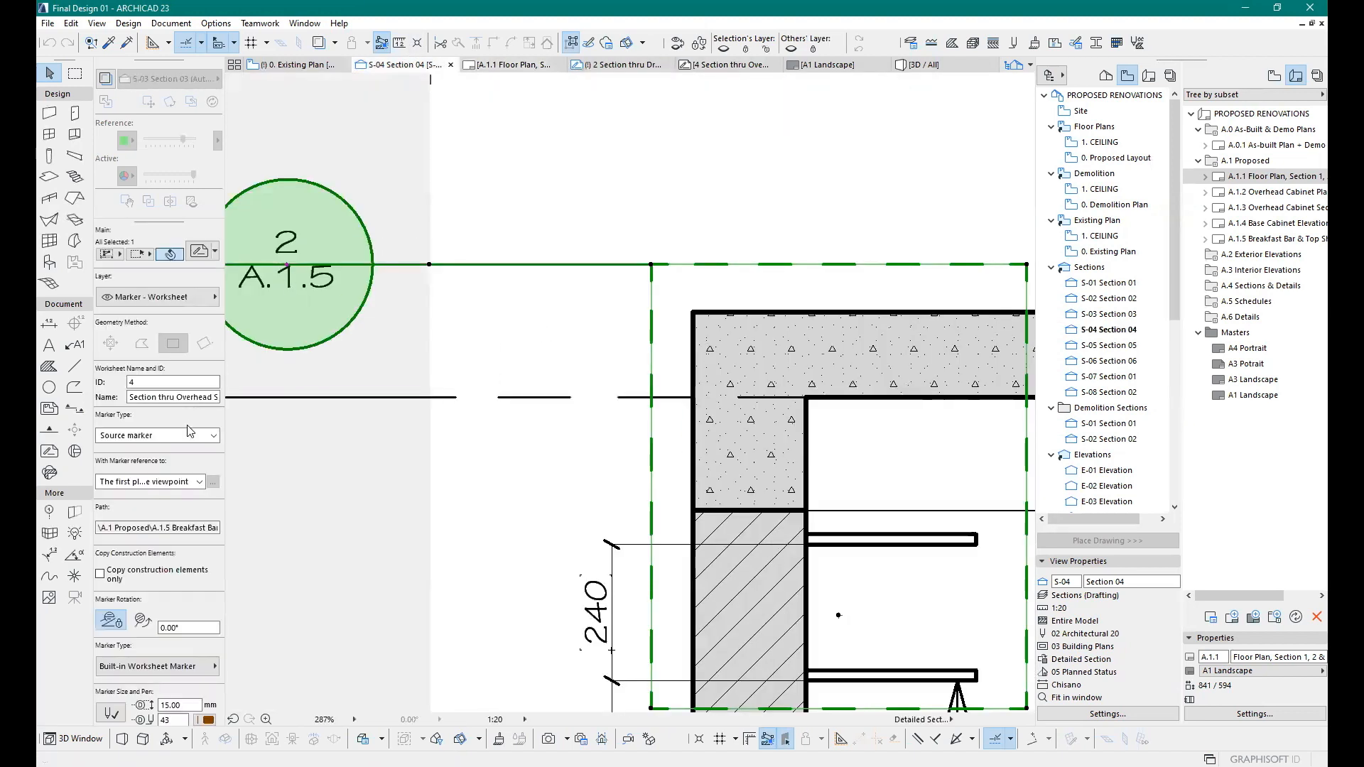
{"action": "scroll", "coordinate": [543, 408], "scroll_direction": "down", "scroll_amount": 5}
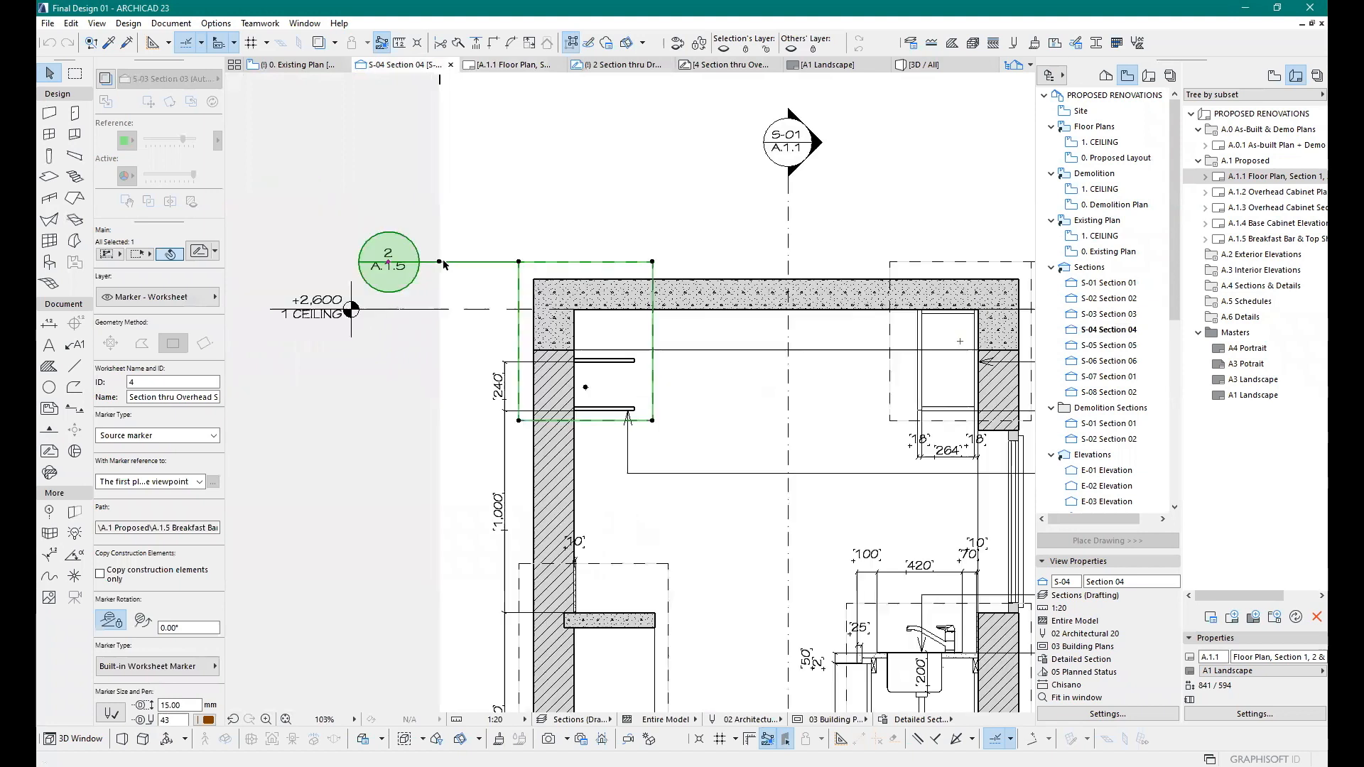
{"action": "scroll", "coordinate": [981, 310], "scroll_direction": "down", "scroll_amount": 1}
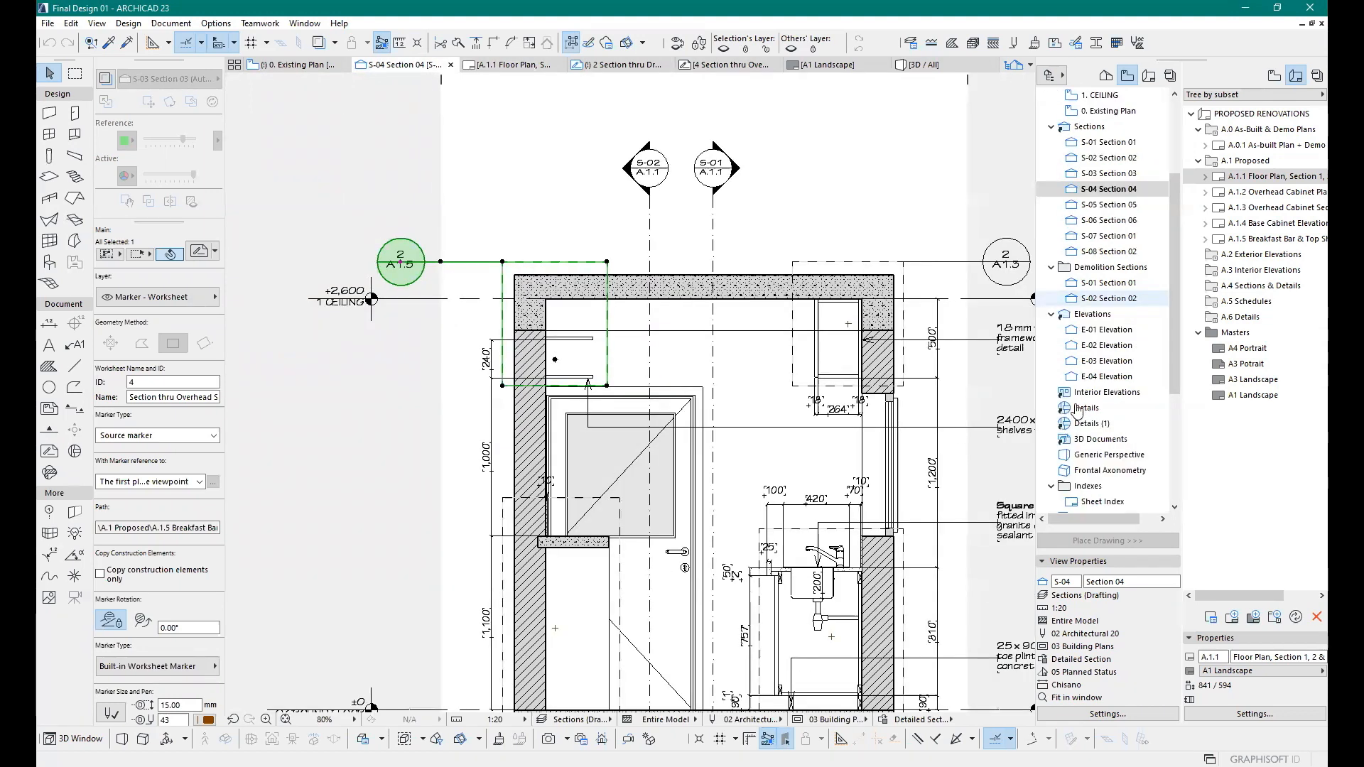
Step: Review the worksheets listed in the Project Map and switch back to the AC 23 Standardised Settings project
{"action": "scroll", "coordinate": [1078, 398], "scroll_direction": "down", "scroll_amount": 3}
{"action": "left_click", "coordinate": [1106, 76]}
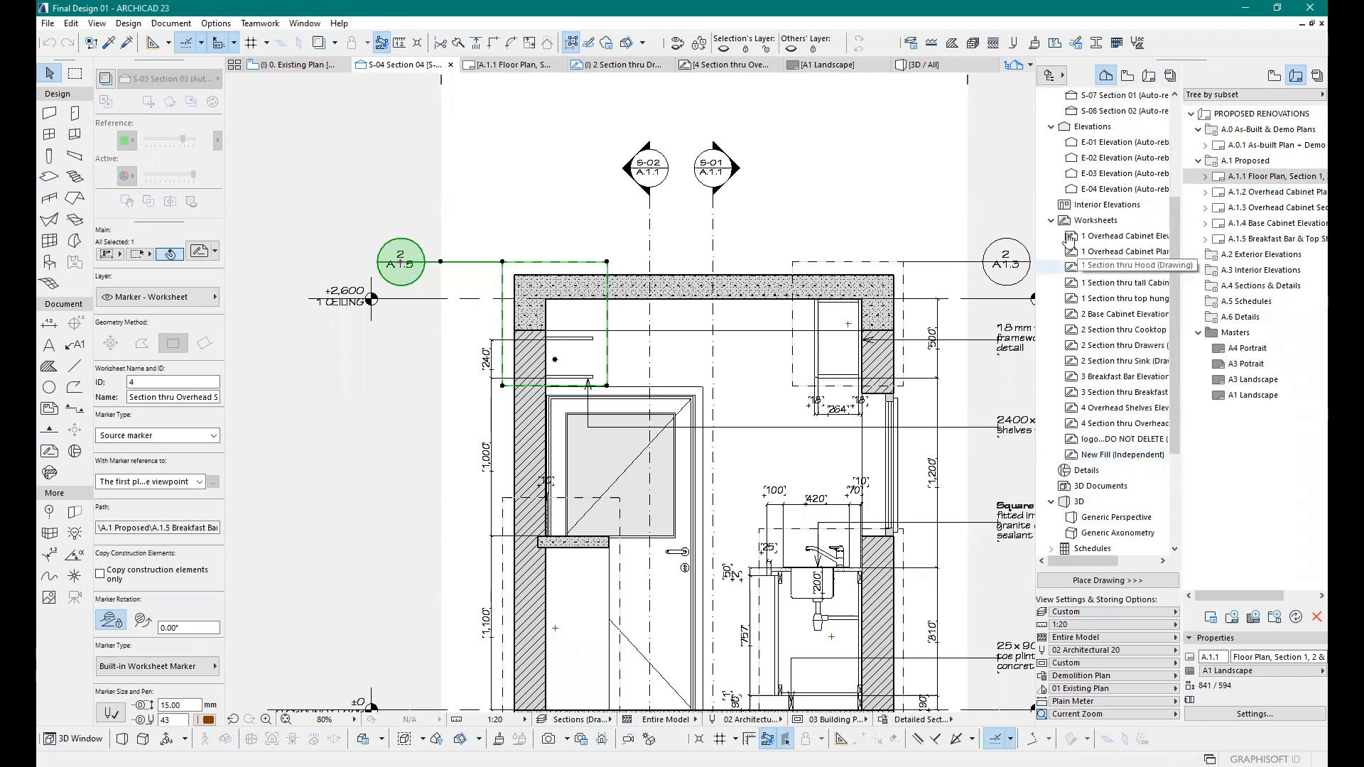
{"action": "scroll", "coordinate": [1094, 346], "scroll_direction": "up", "scroll_amount": 1}
{"action": "scroll", "coordinate": [1094, 346], "scroll_direction": "down", "scroll_amount": 2}
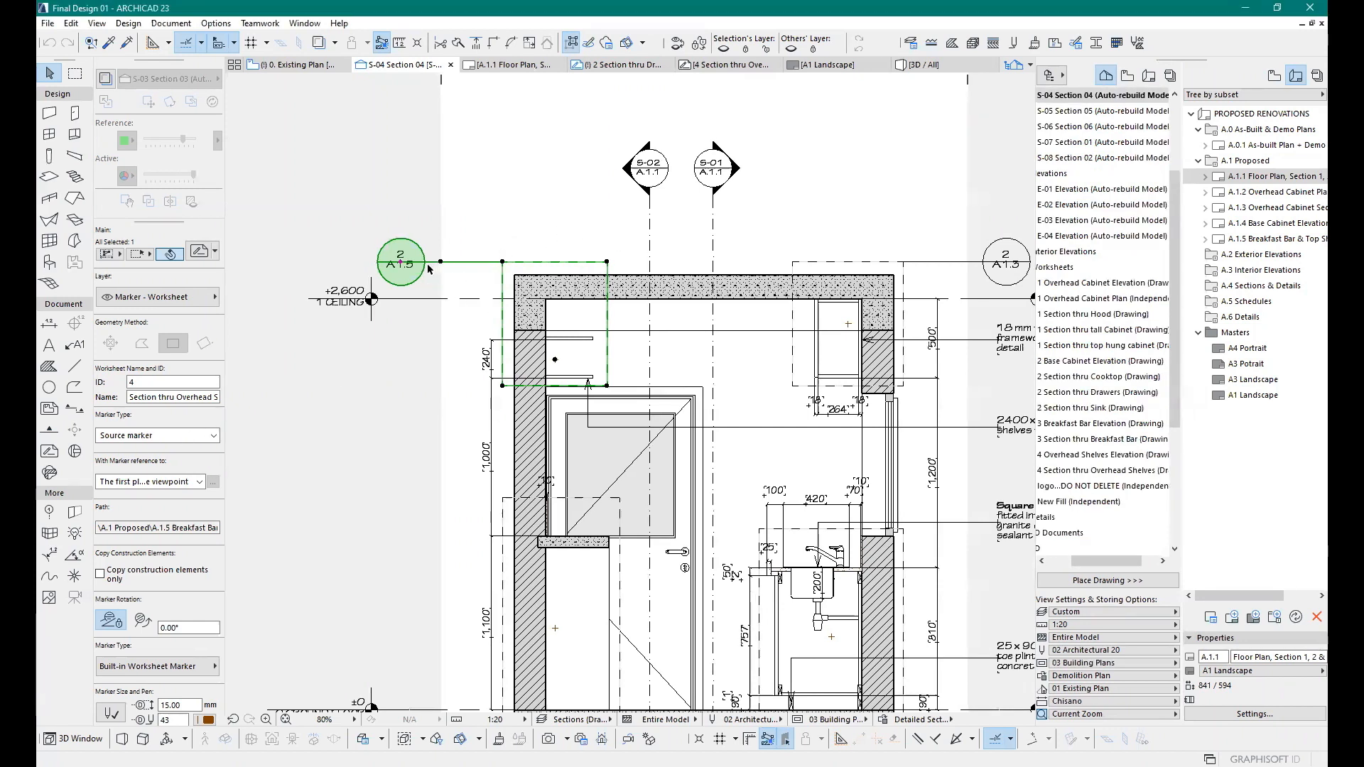
{"action": "left_click", "coordinate": [1245, 17]}
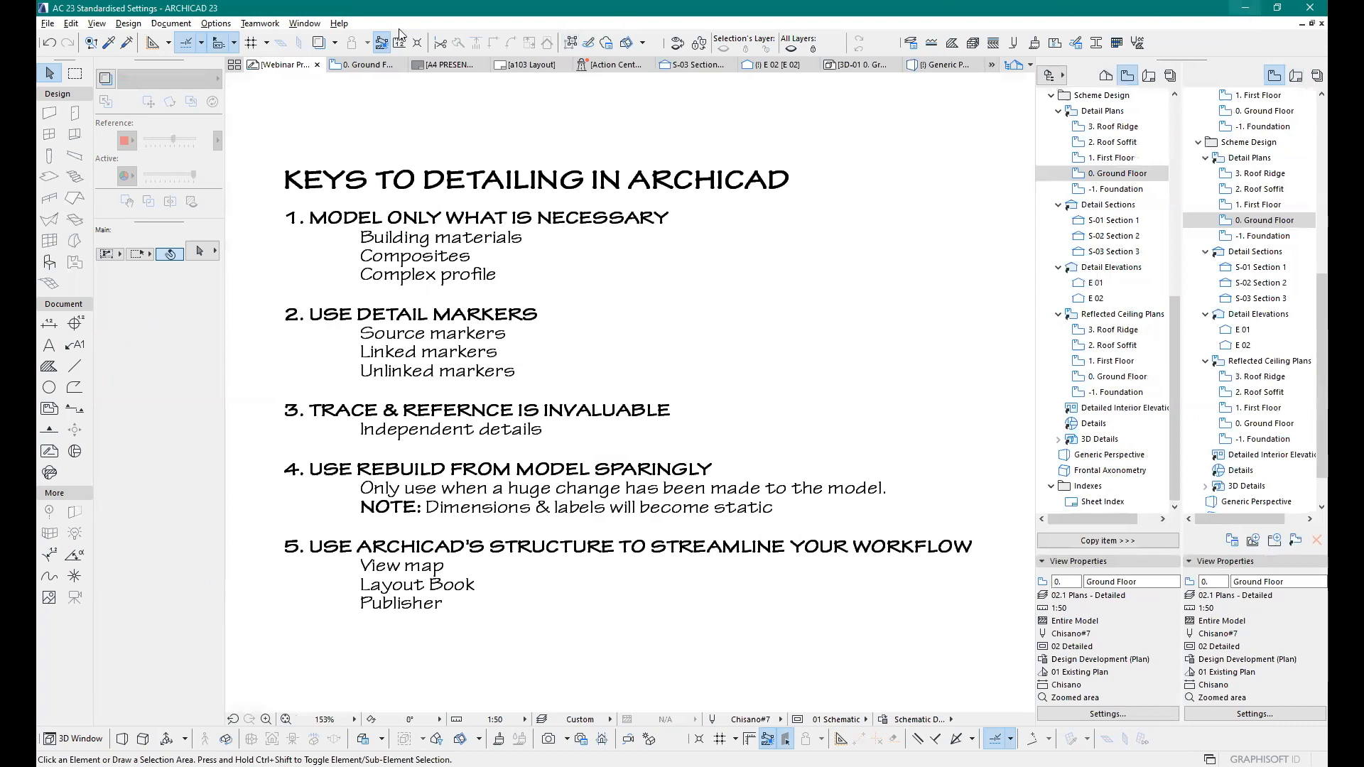
Step: In section S-03, open the Detail tool's default settings and name the new detail Roof End
{"action": "left_click", "coordinate": [378, 68]}
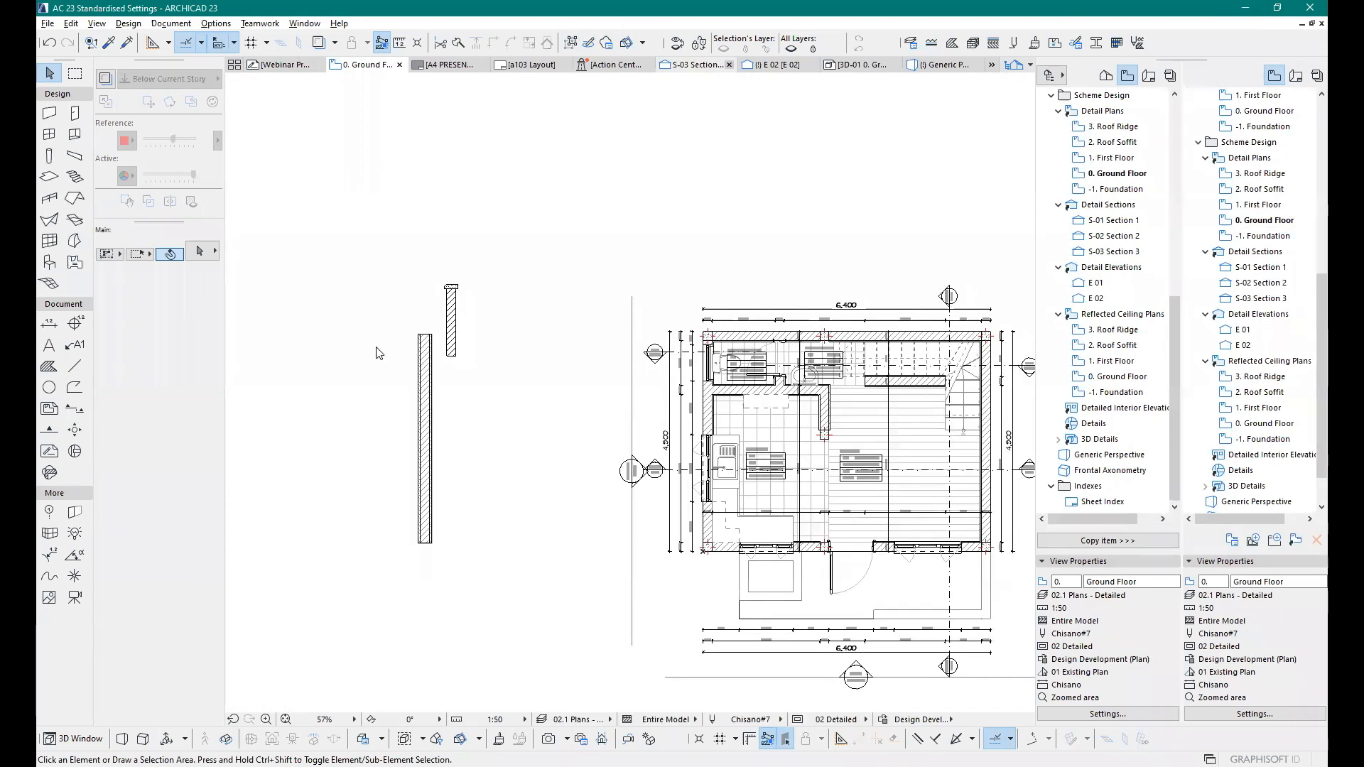
{"action": "left_click", "coordinate": [692, 66]}
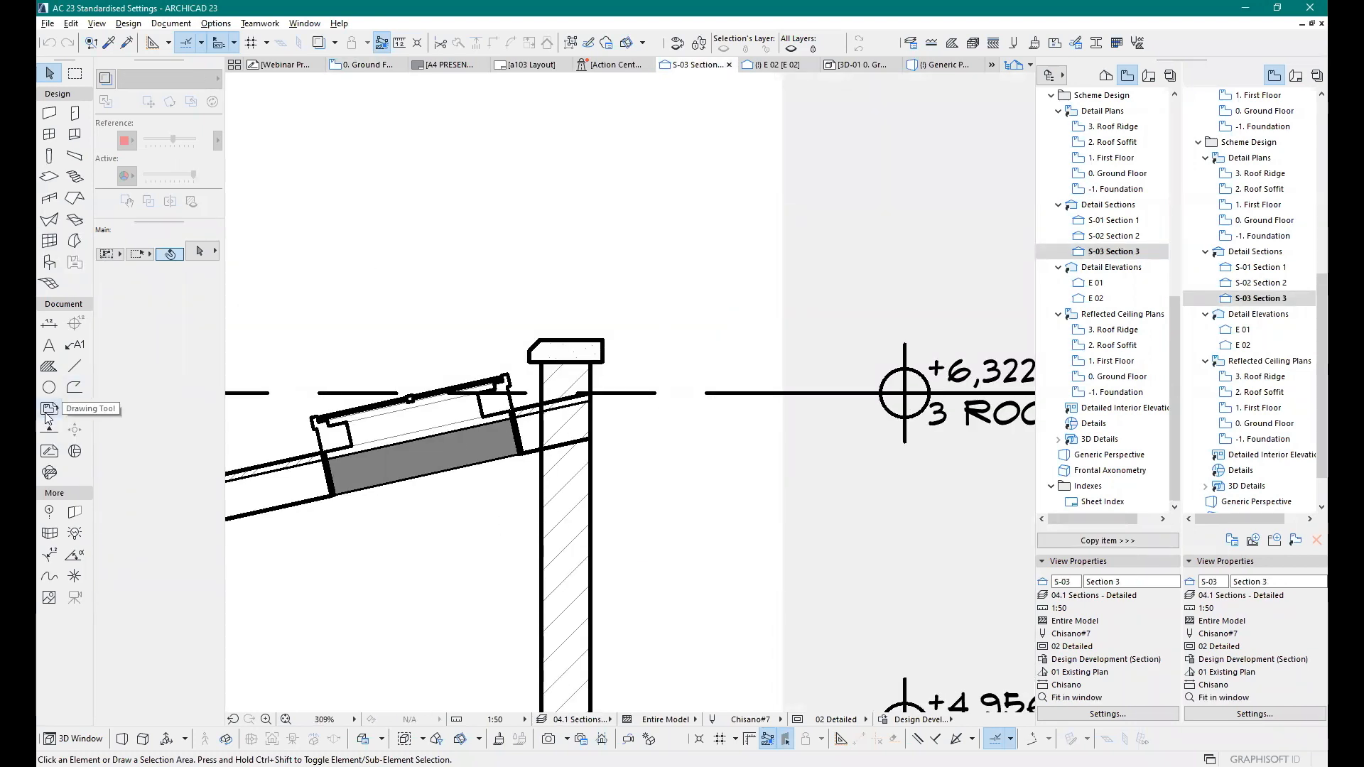
{"action": "left_click", "coordinate": [75, 453]}
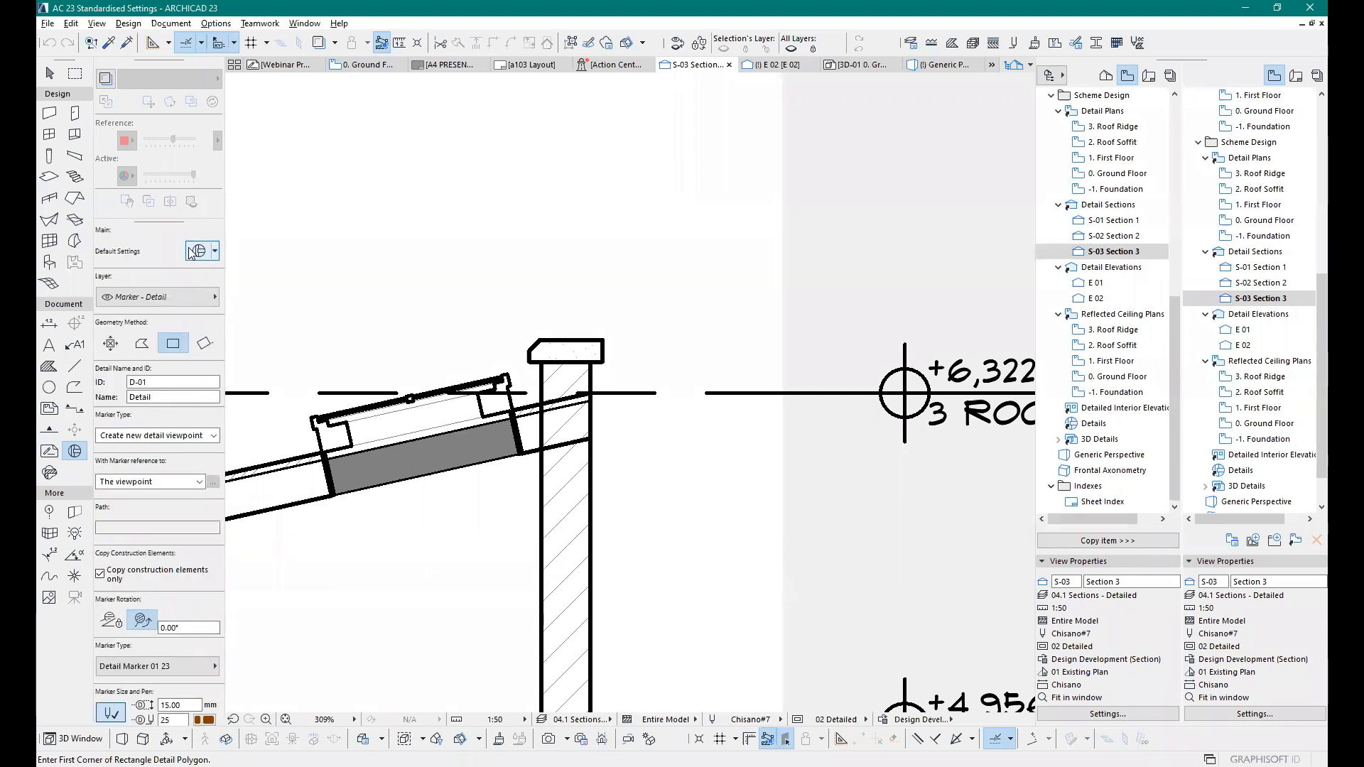
{"action": "left_click", "coordinate": [193, 253]}
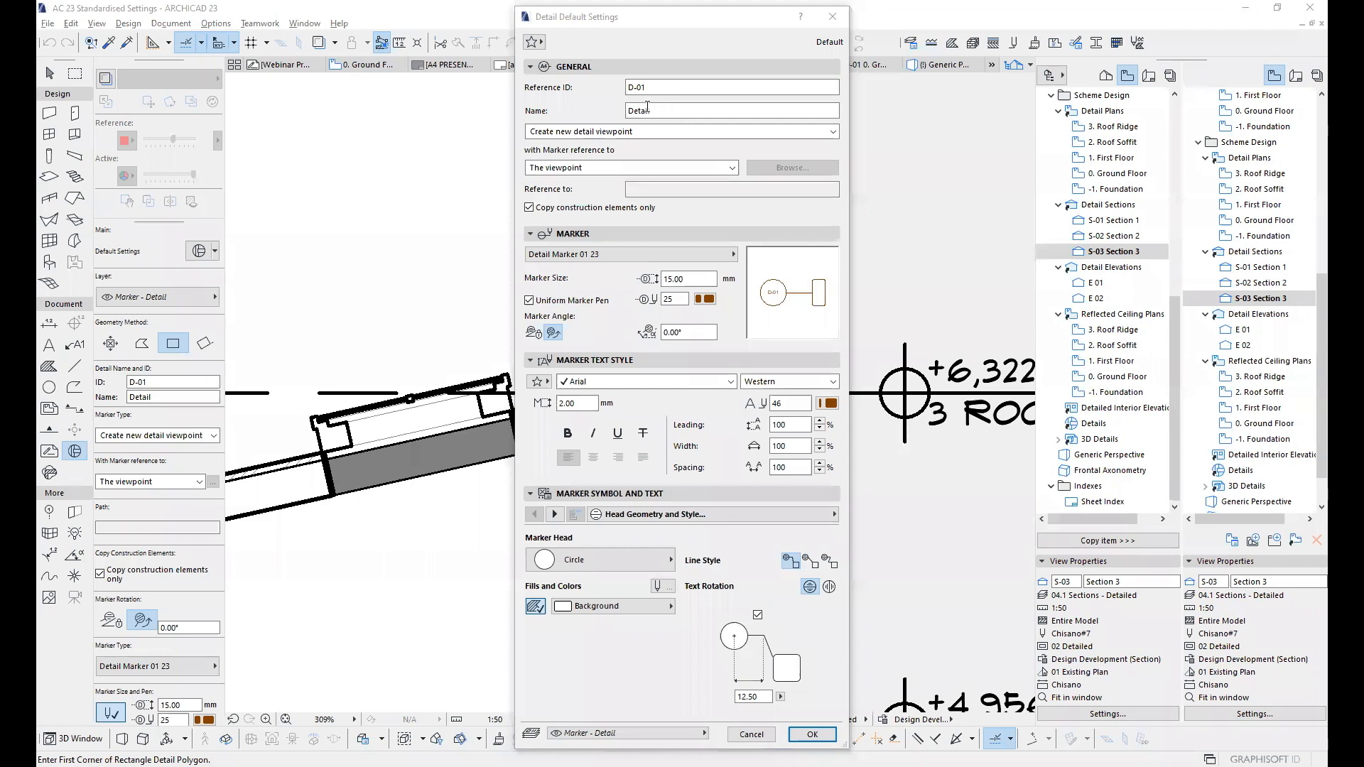
{"action": "left_click", "coordinate": [671, 108]}
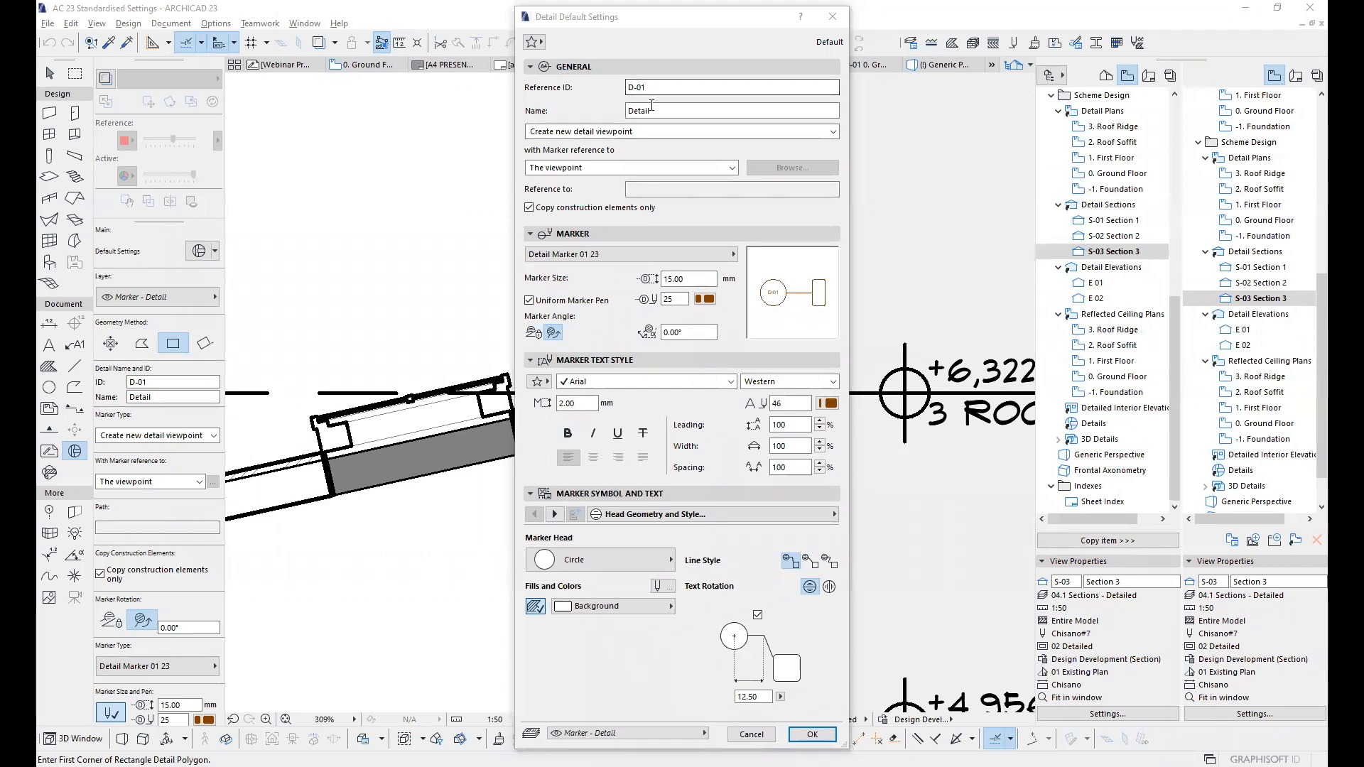
{"action": "double_click", "coordinate": [660, 109]}
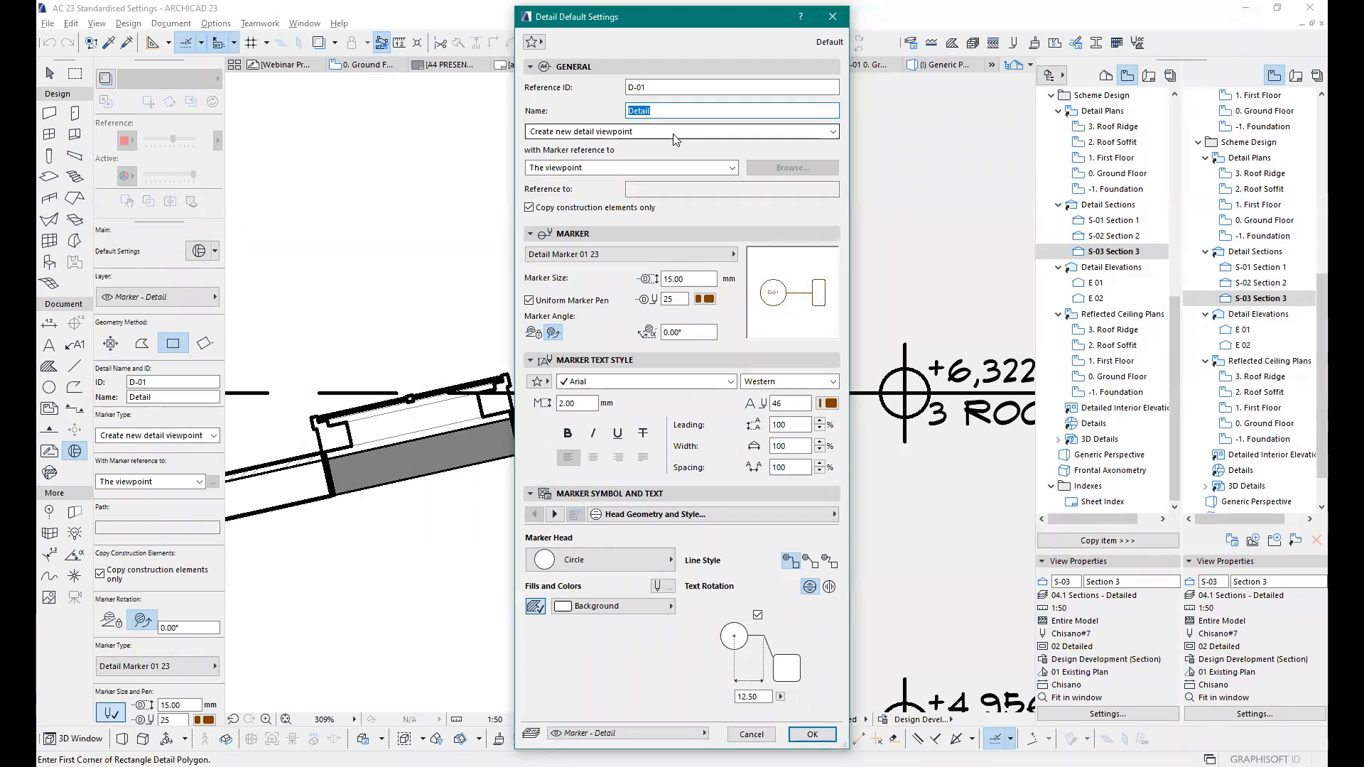
{"action": "type", "text": "Roof End"}
Step: Keep Create new detail viewpoint as the marker type and apply pen 43 as the uniform marker pen
{"action": "left_click", "coordinate": [834, 134]}
{"action": "left_click", "coordinate": [834, 133]}
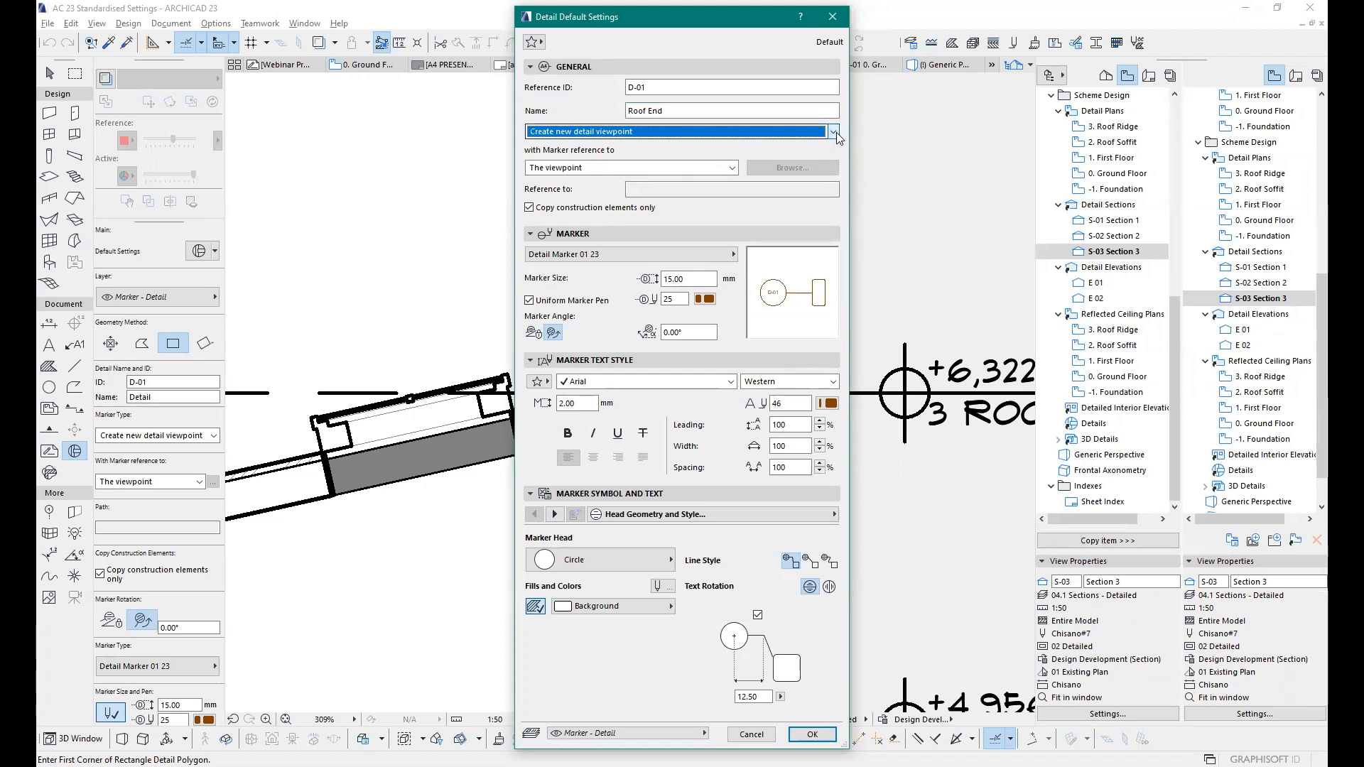
{"action": "left_click", "coordinate": [834, 133]}
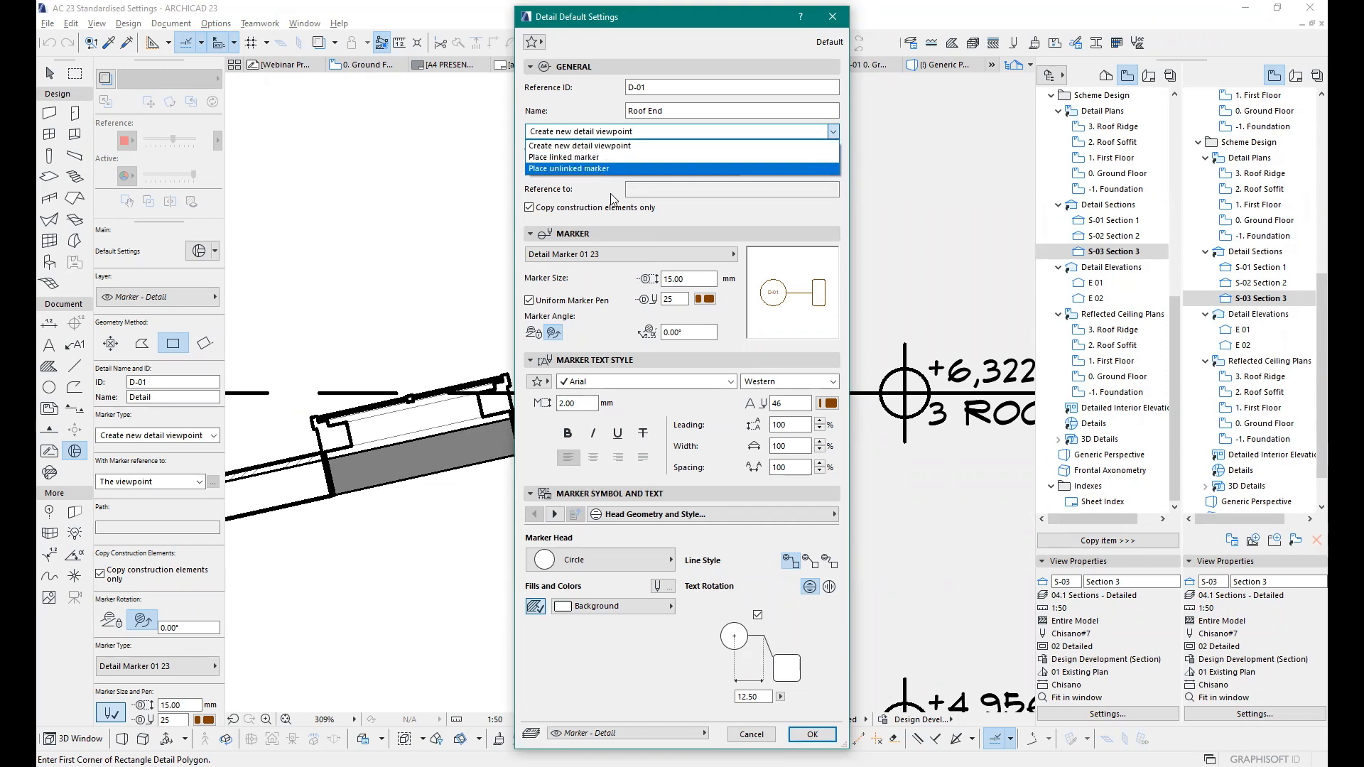
{"action": "left_click", "coordinate": [601, 214]}
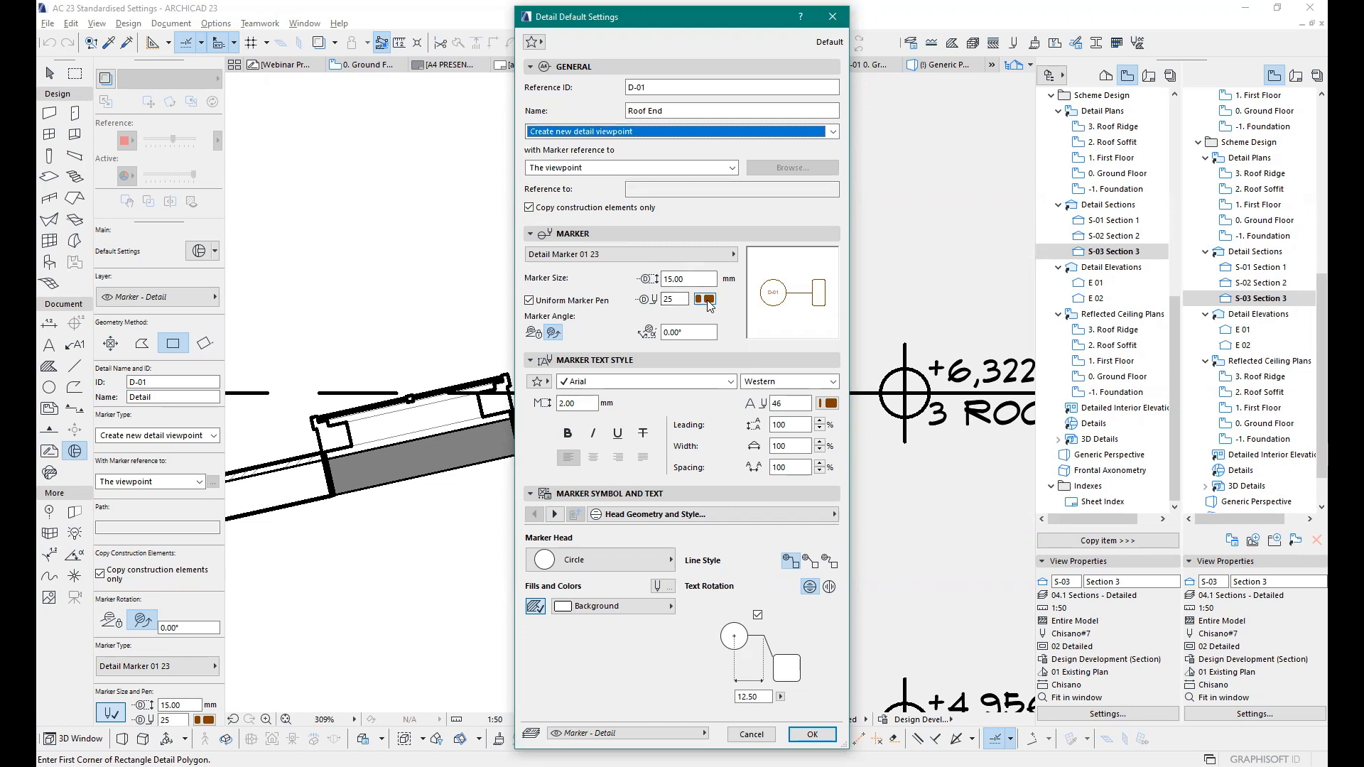
{"action": "left_click", "coordinate": [708, 299]}
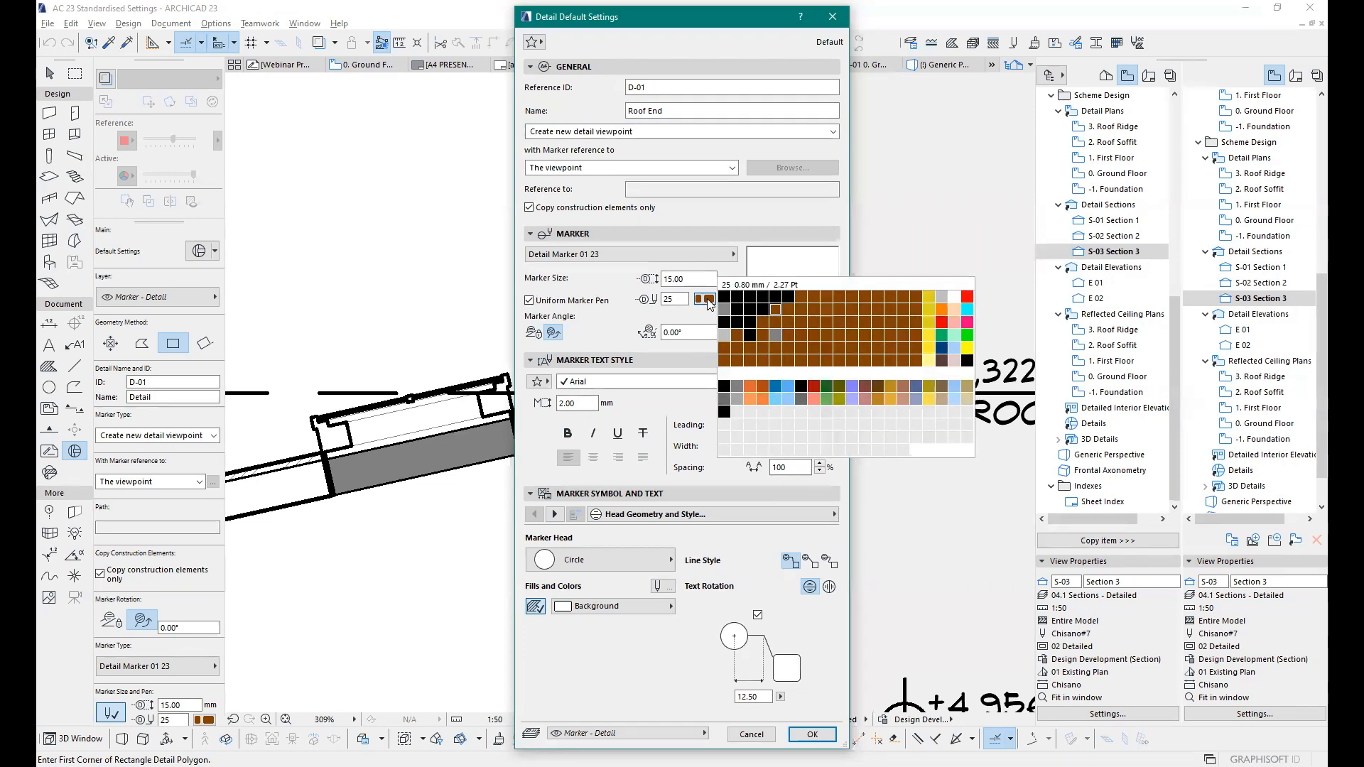
{"action": "left_click", "coordinate": [749, 326]}
{"action": "left_click", "coordinate": [808, 732]}
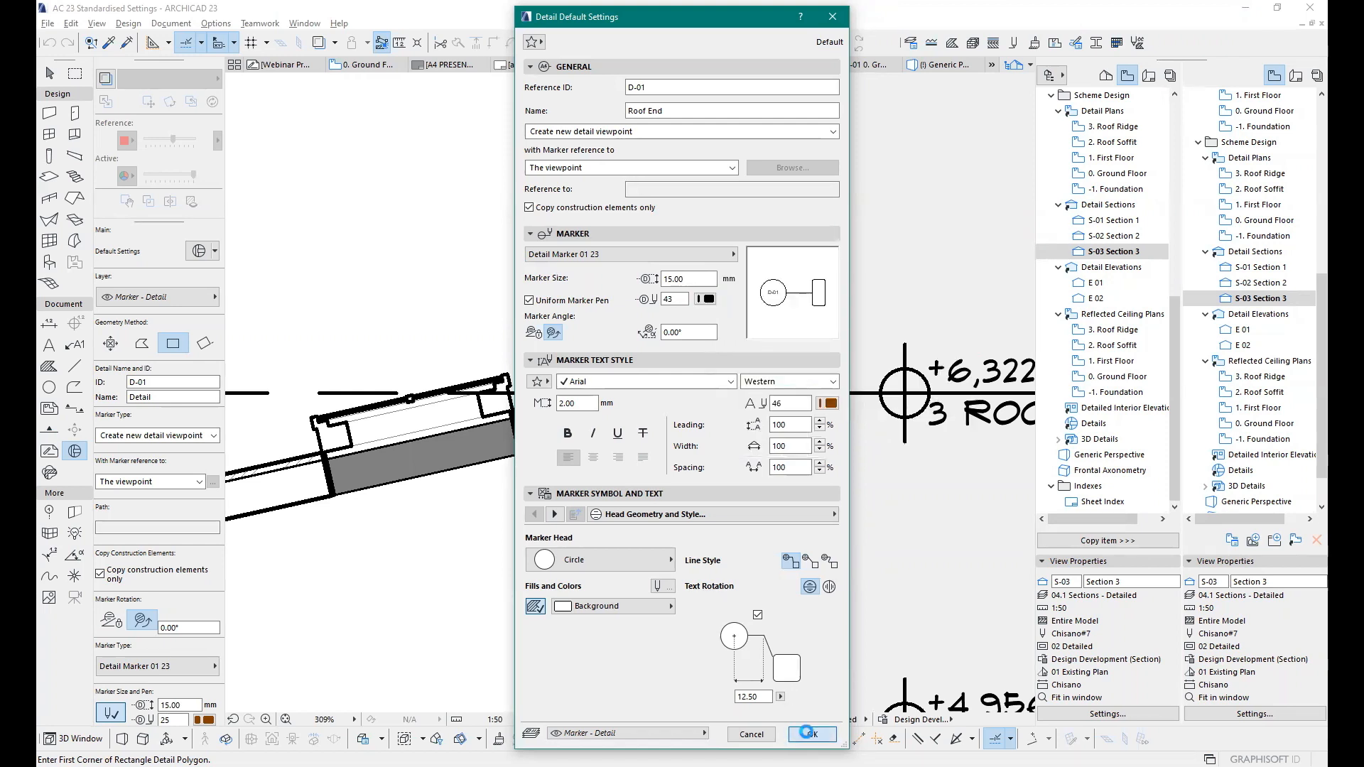
{"action": "scroll", "coordinate": [533, 224], "scroll_direction": "down", "scroll_amount": 3}
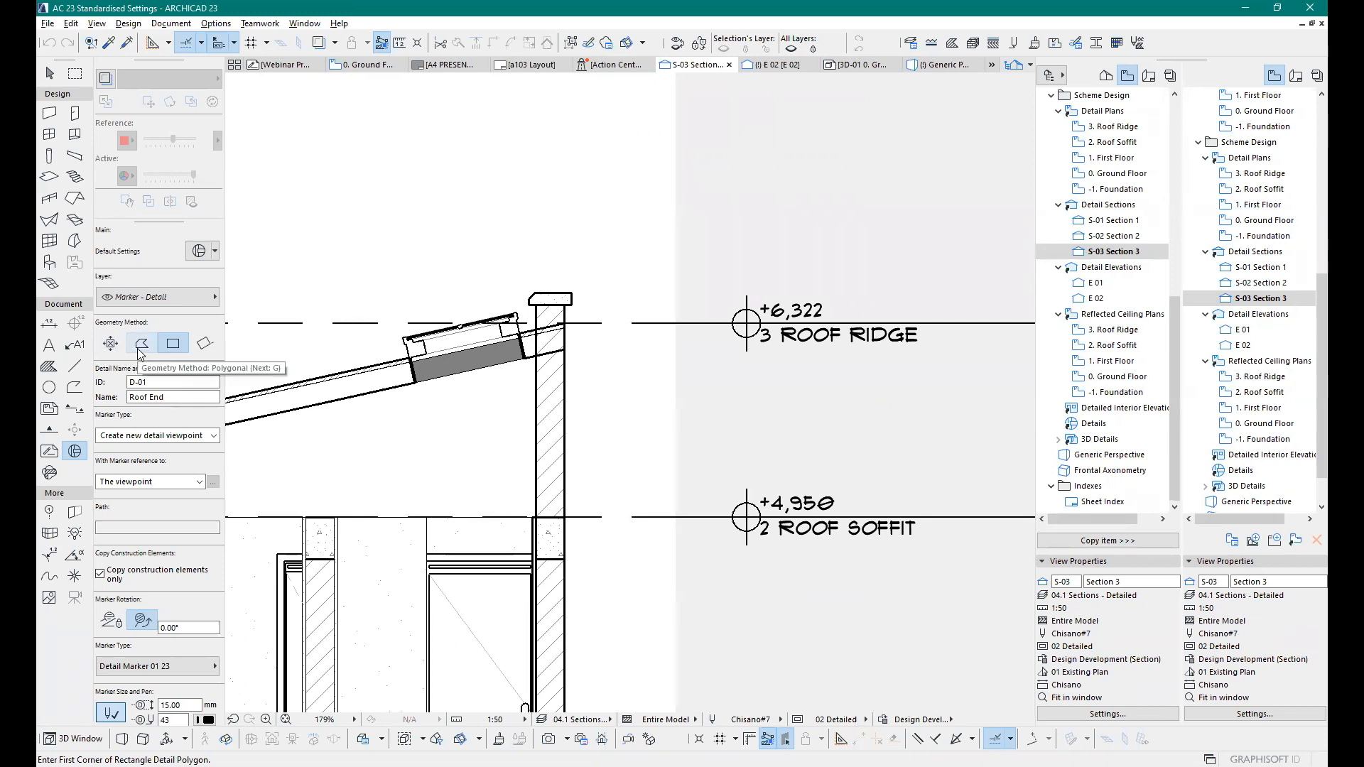
{"action": "scroll", "coordinate": [667, 196], "scroll_direction": "down", "scroll_amount": 5}
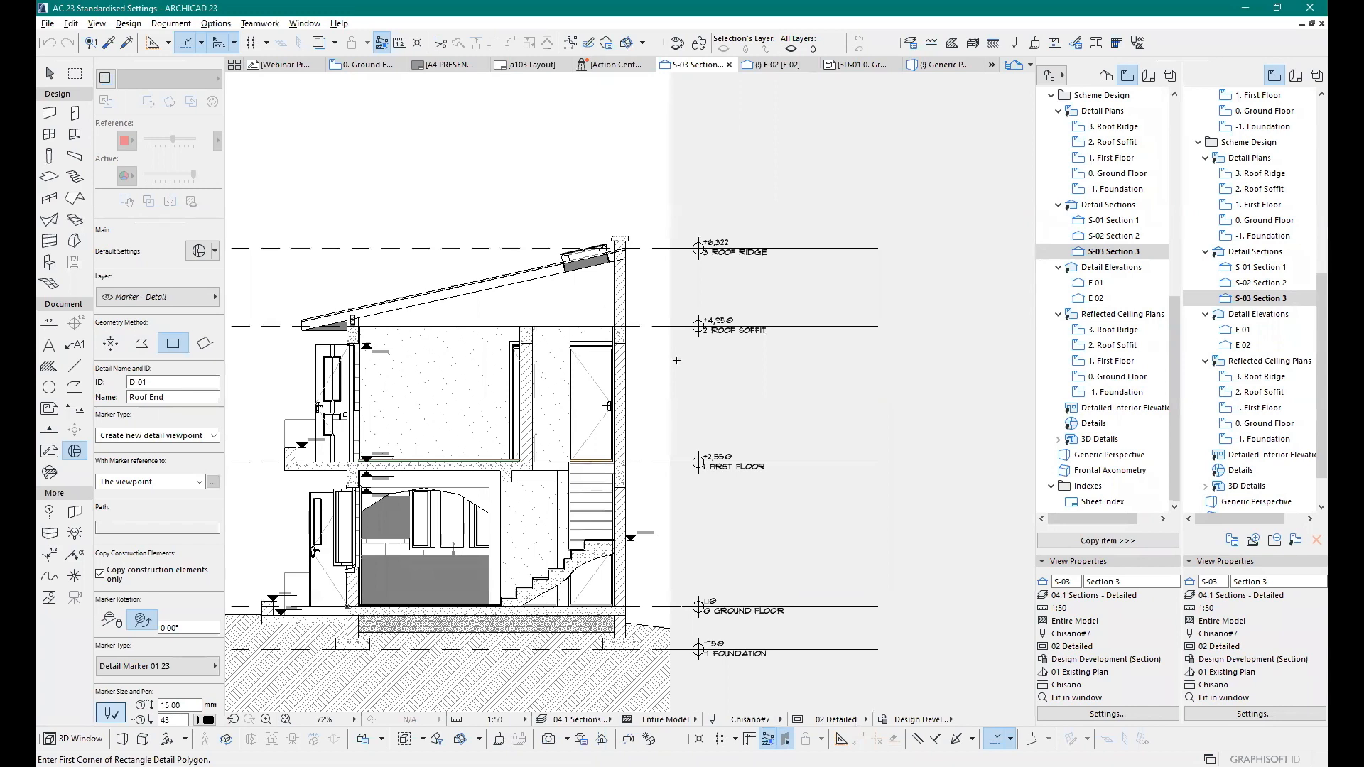
{"action": "scroll", "coordinate": [645, 165], "scroll_direction": "up", "scroll_amount": 2}
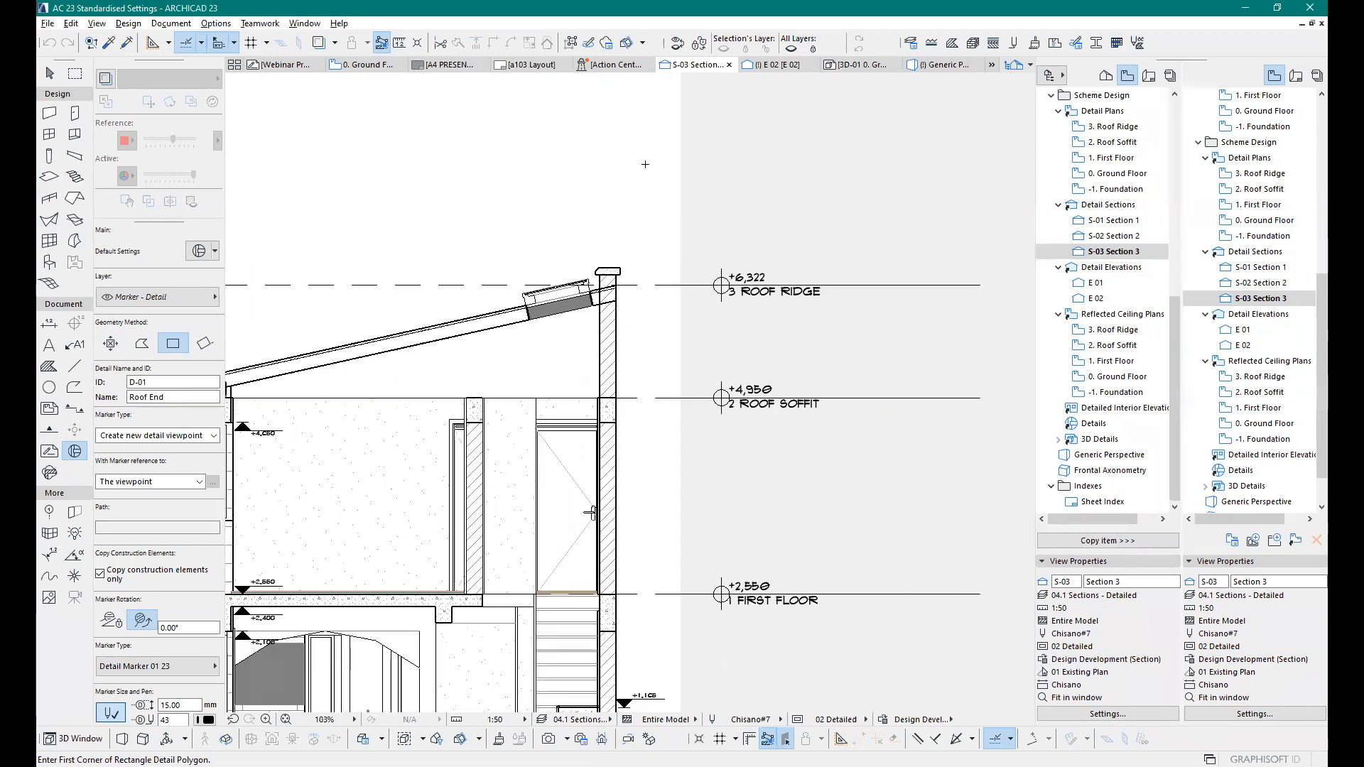
{"action": "scroll", "coordinate": [611, 308], "scroll_direction": "up", "scroll_amount": 4}
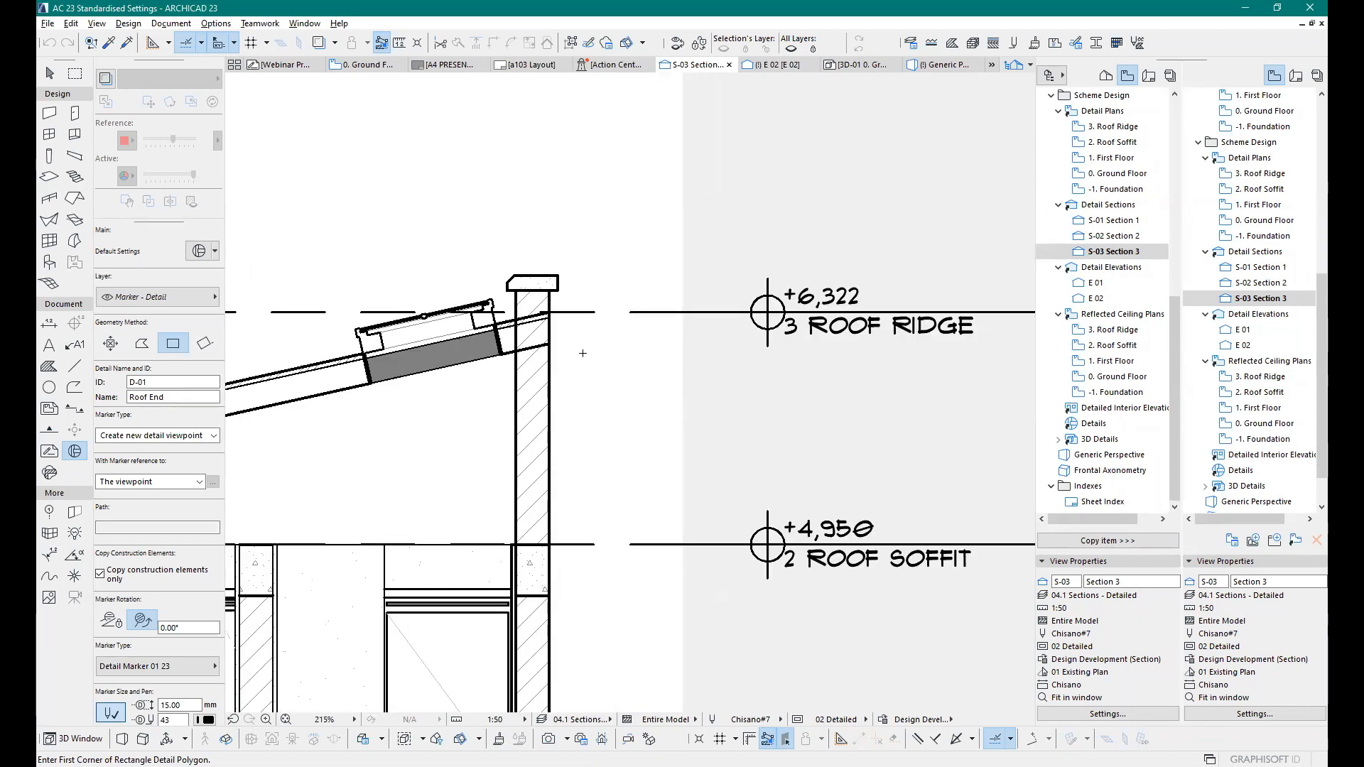
{"action": "left_click", "coordinate": [172, 346]}
{"action": "left_click", "coordinate": [488, 264]}
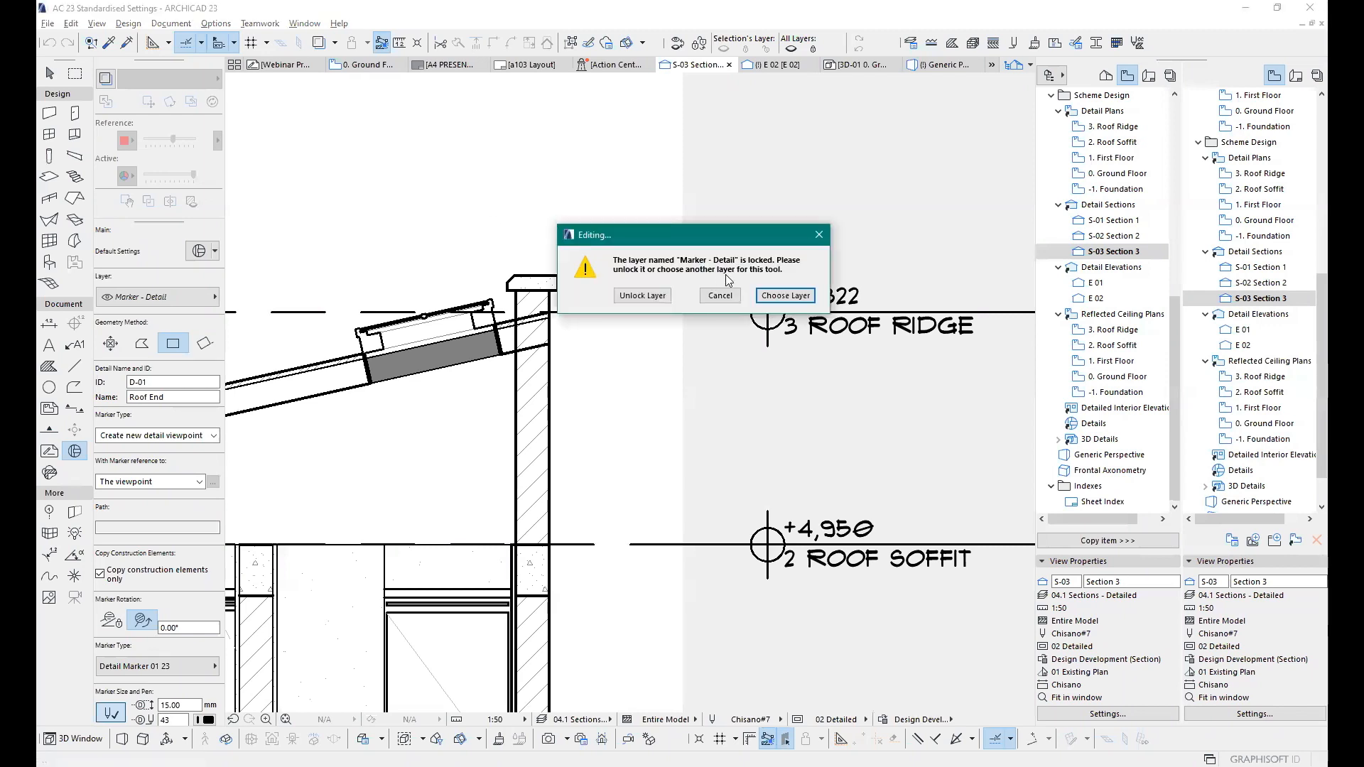
{"action": "left_click", "coordinate": [818, 235]}
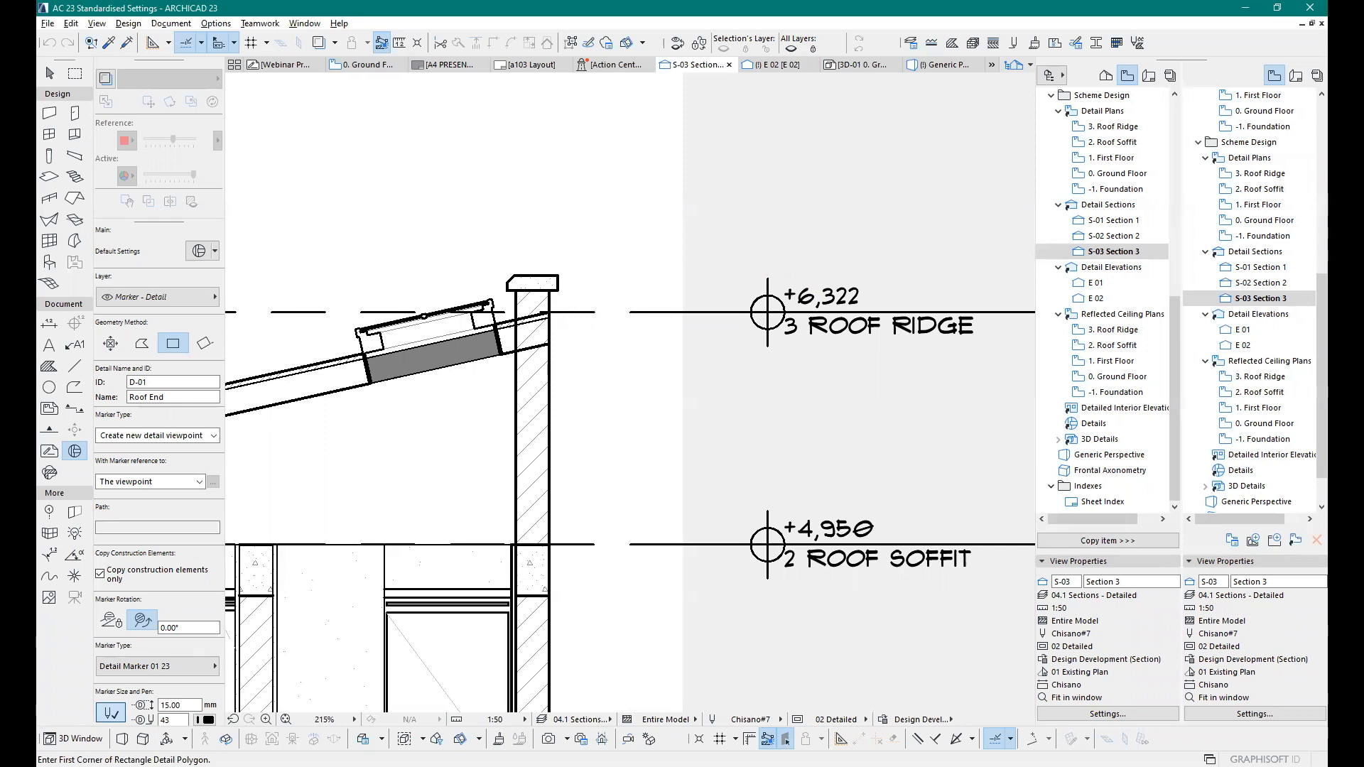
Step: Switch the section to the 00 Baseline layer combination and place a rectangular detail marker, about 704 by 612 mm, around the wall coping and roof end
{"action": "left_click", "coordinate": [581, 719]}
{"action": "left_click", "coordinate": [661, 567]}
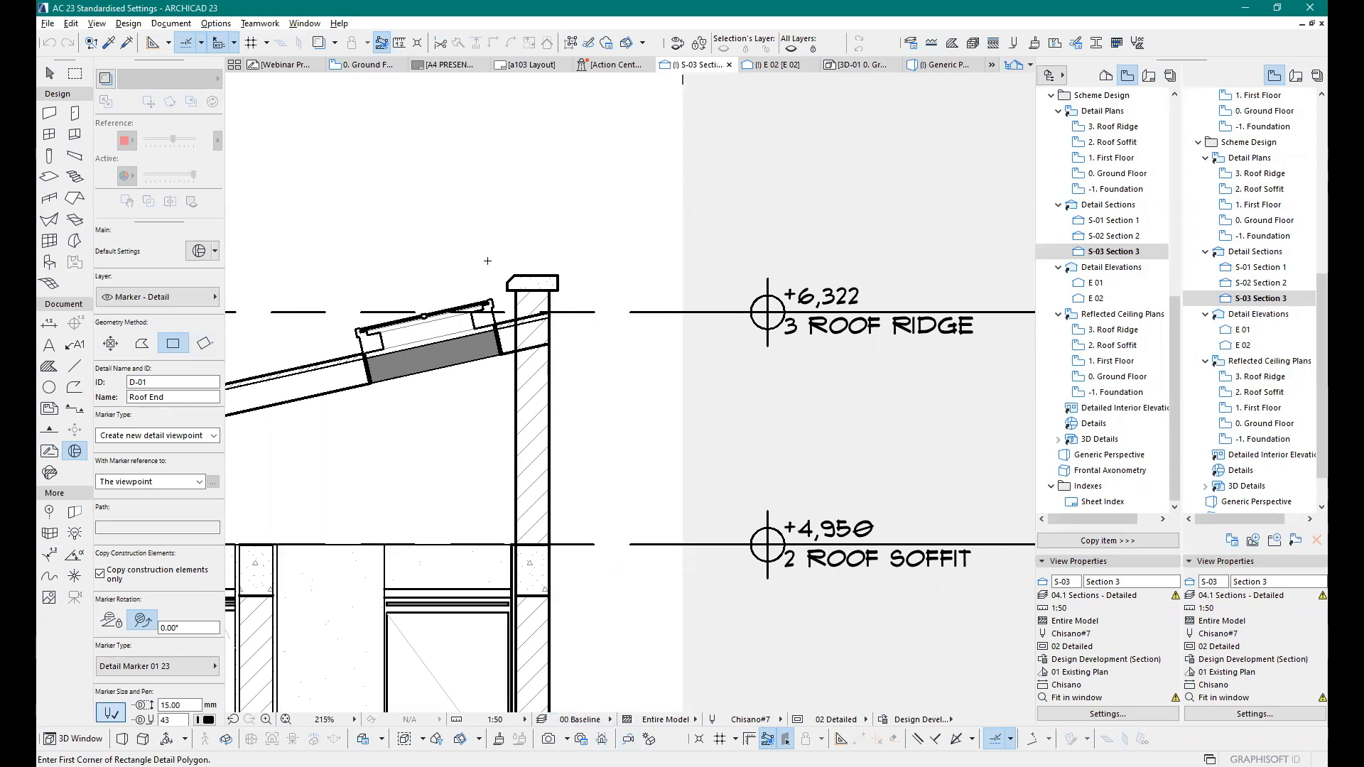
{"action": "left_click", "coordinate": [501, 268]}
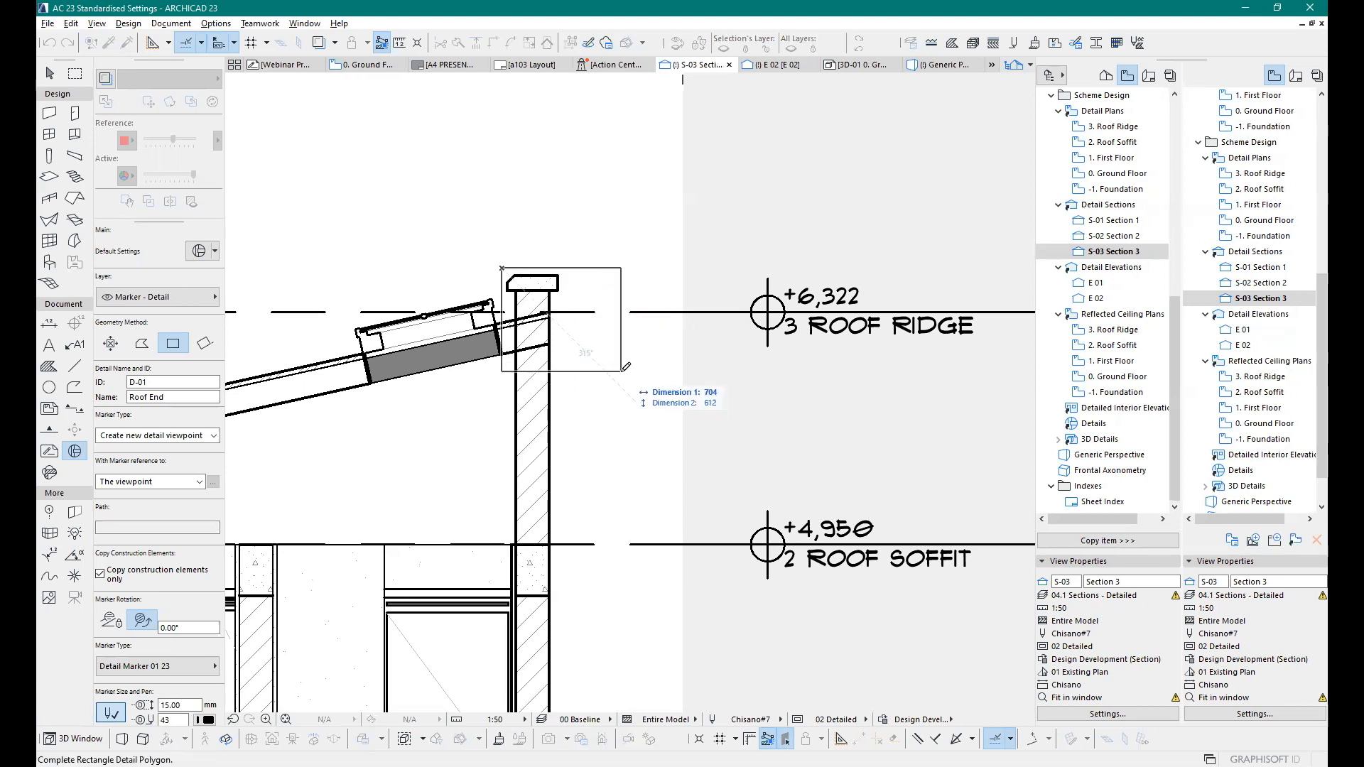
{"action": "left_click", "coordinate": [621, 372]}
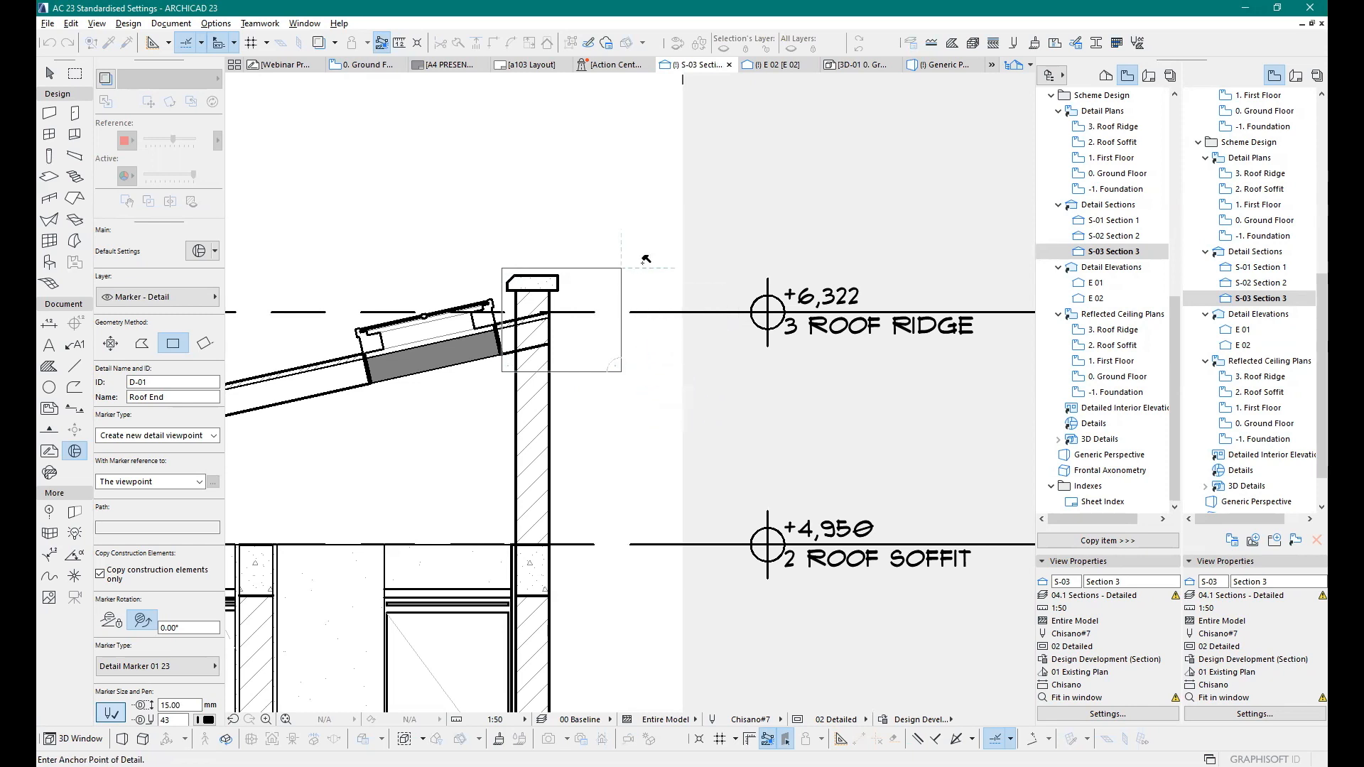
{"action": "left_click", "coordinate": [665, 232]}
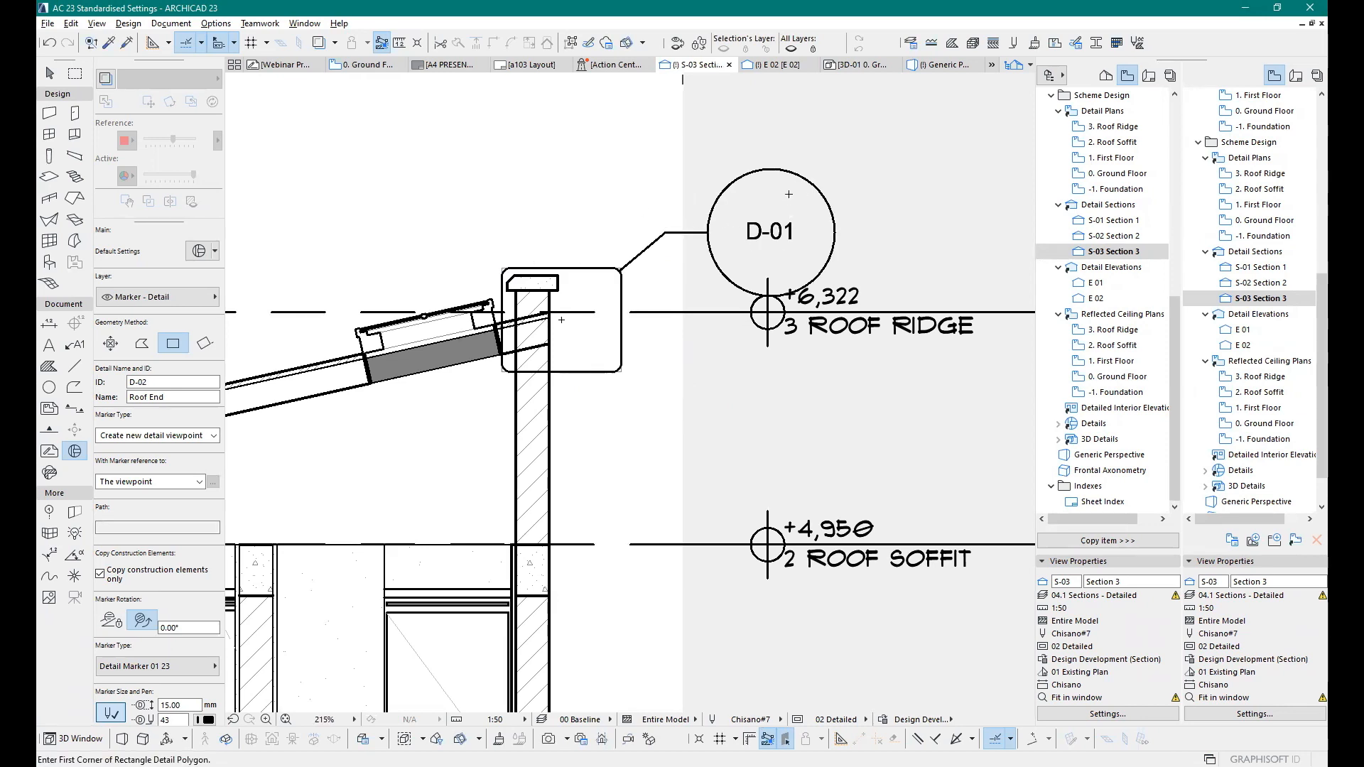
Step: Open the D-01 Roof End detail from the Project Map and compare it with its source area in section S-03
{"action": "scroll", "coordinate": [561, 319], "scroll_direction": "down", "scroll_amount": 3}
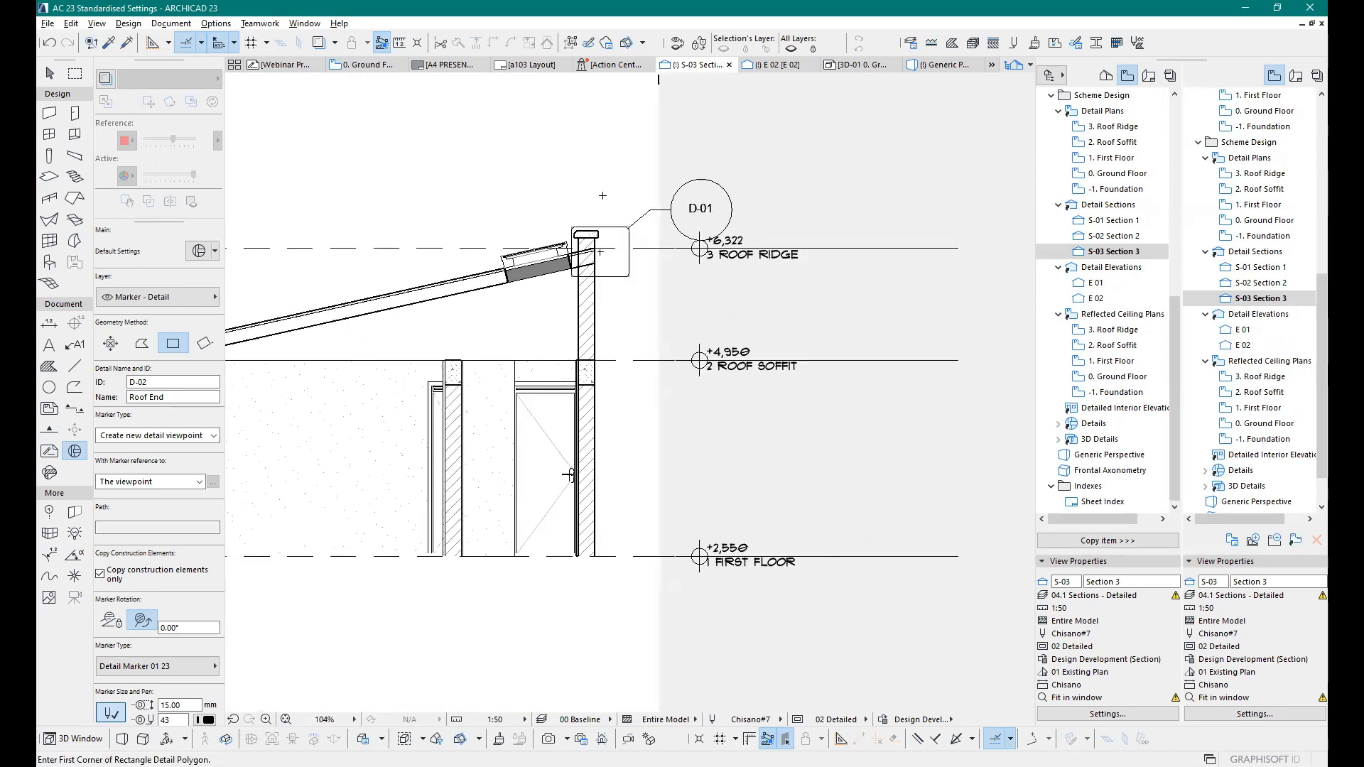
{"action": "scroll", "coordinate": [588, 254], "scroll_direction": "up", "scroll_amount": 1}
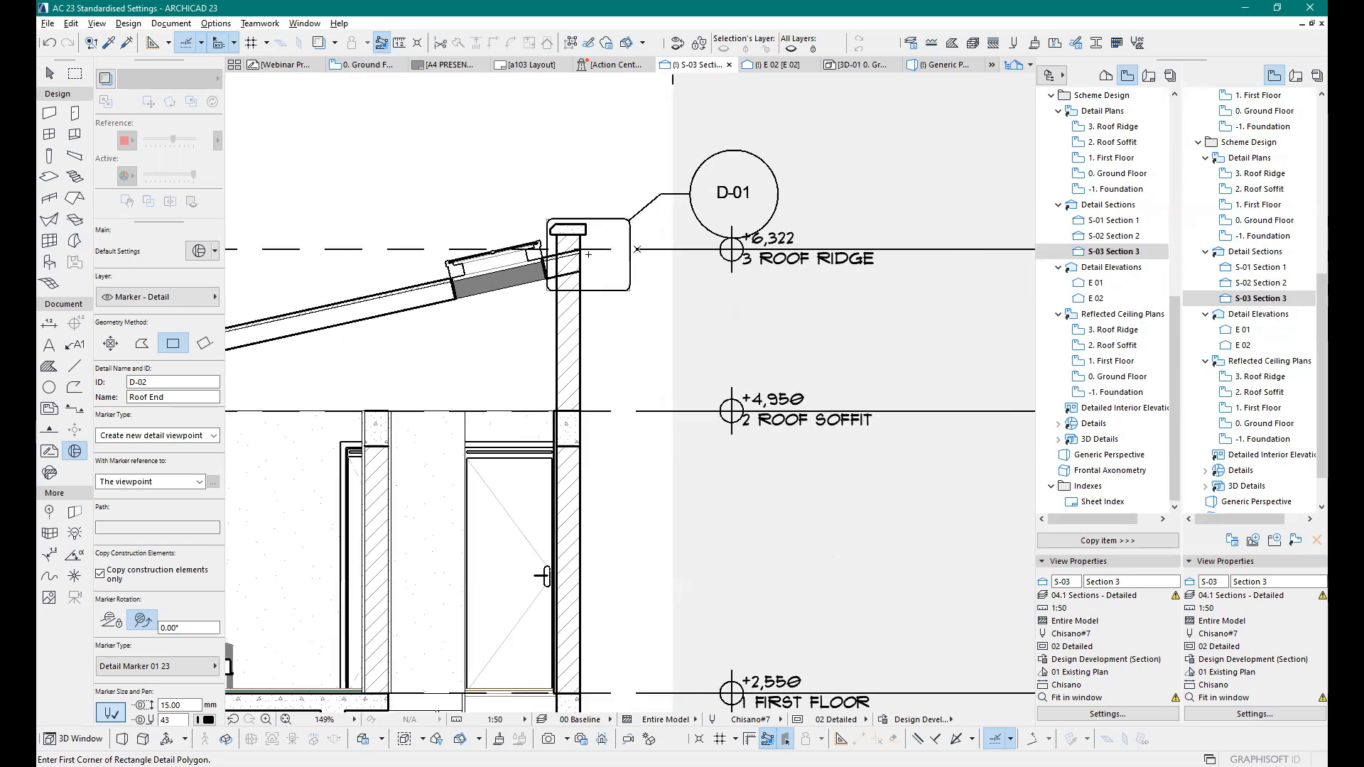
{"action": "left_click", "coordinate": [1105, 75]}
{"action": "scroll", "coordinate": [1065, 336], "scroll_direction": "down", "scroll_amount": 2}
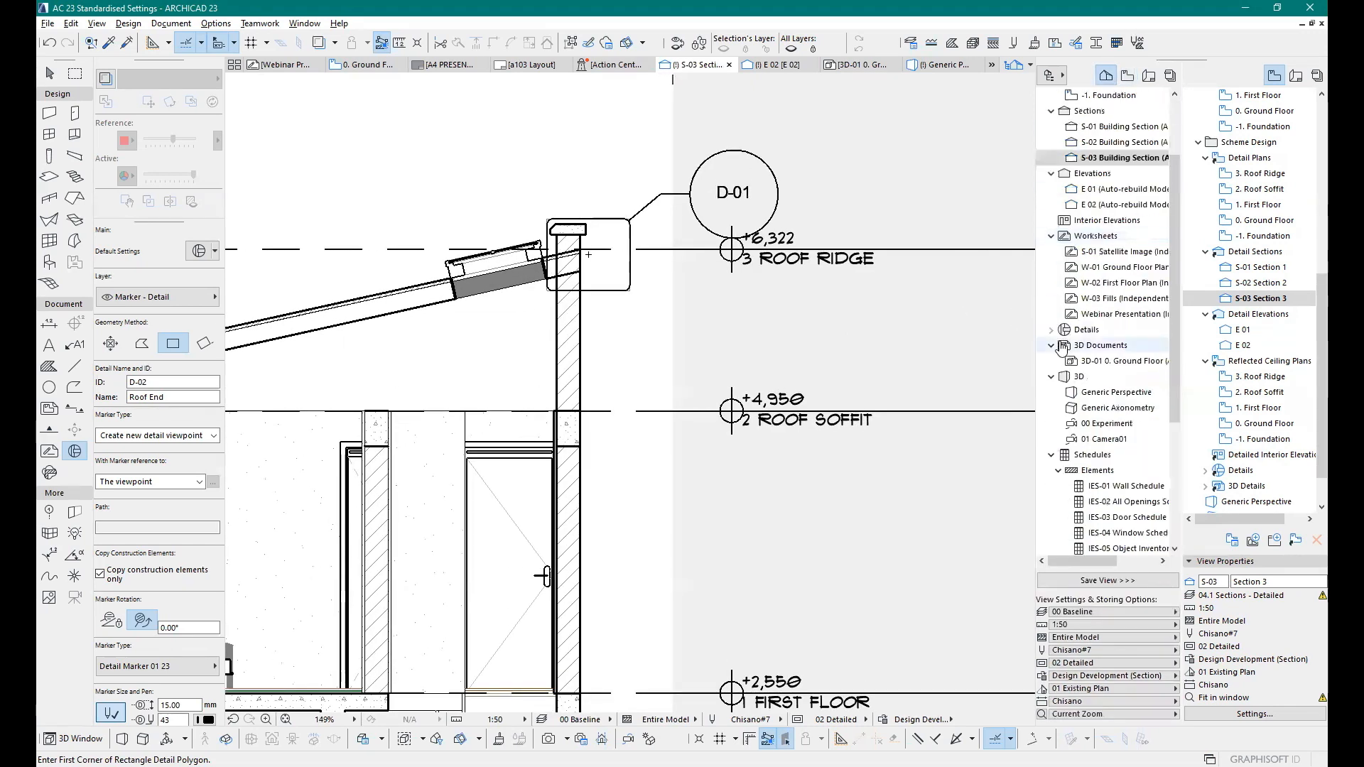
{"action": "double_click", "coordinate": [1066, 331]}
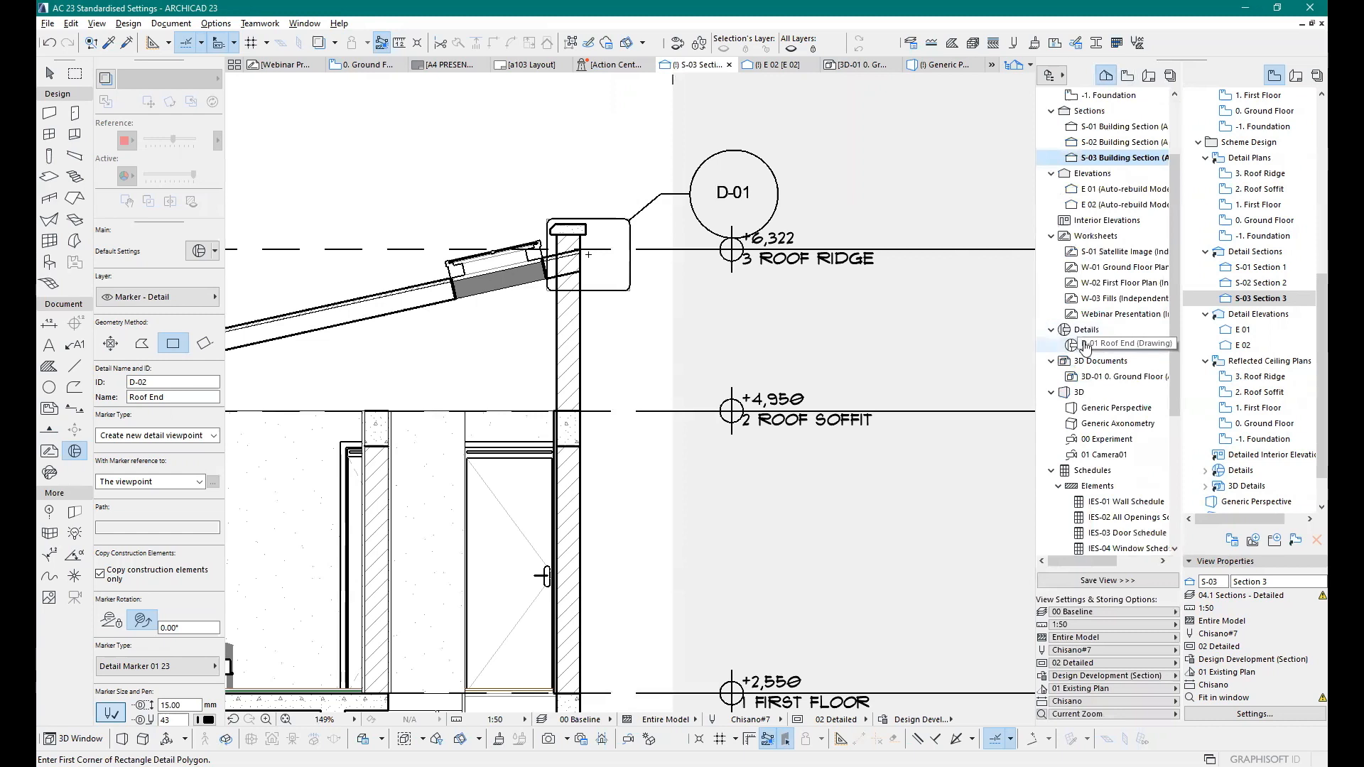
{"action": "left_click", "coordinate": [1086, 346]}
{"action": "double_click", "coordinate": [1085, 346]}
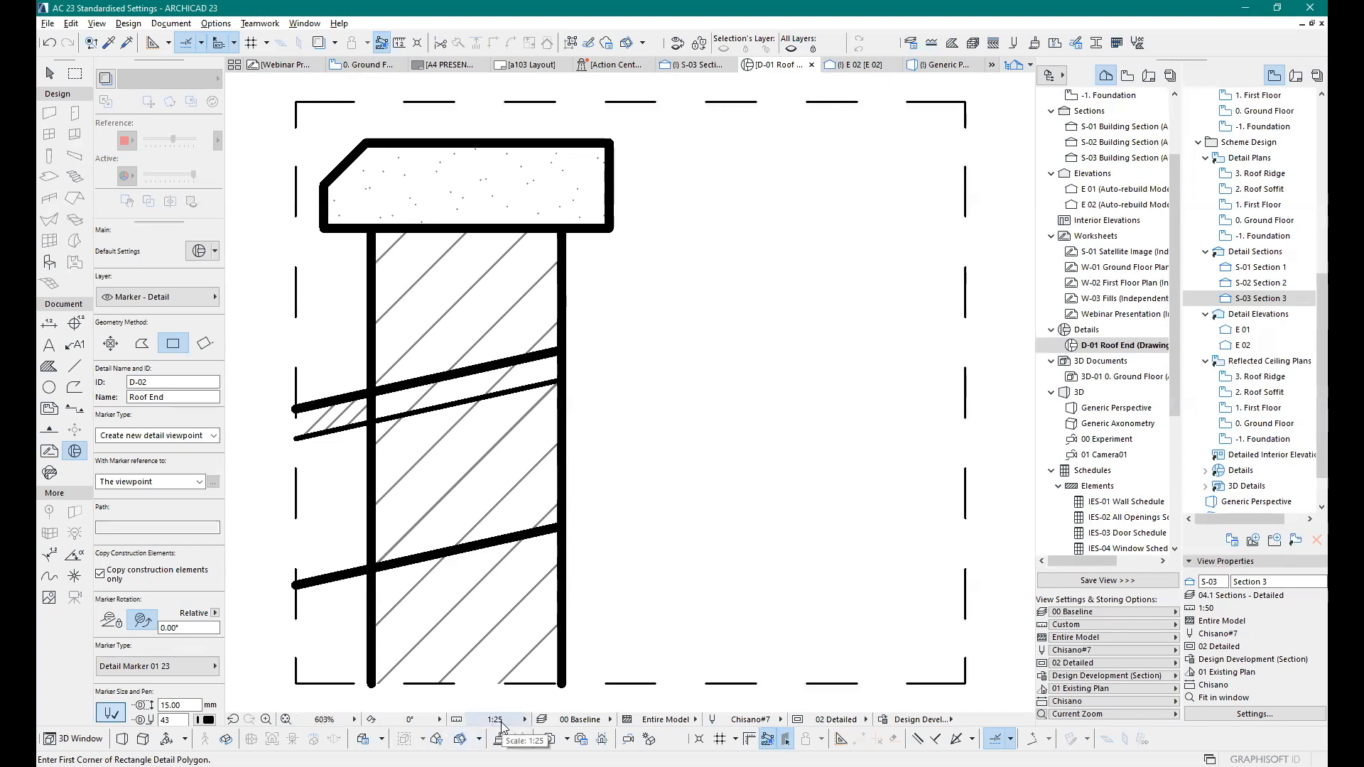
{"action": "left_click", "coordinate": [685, 67]}
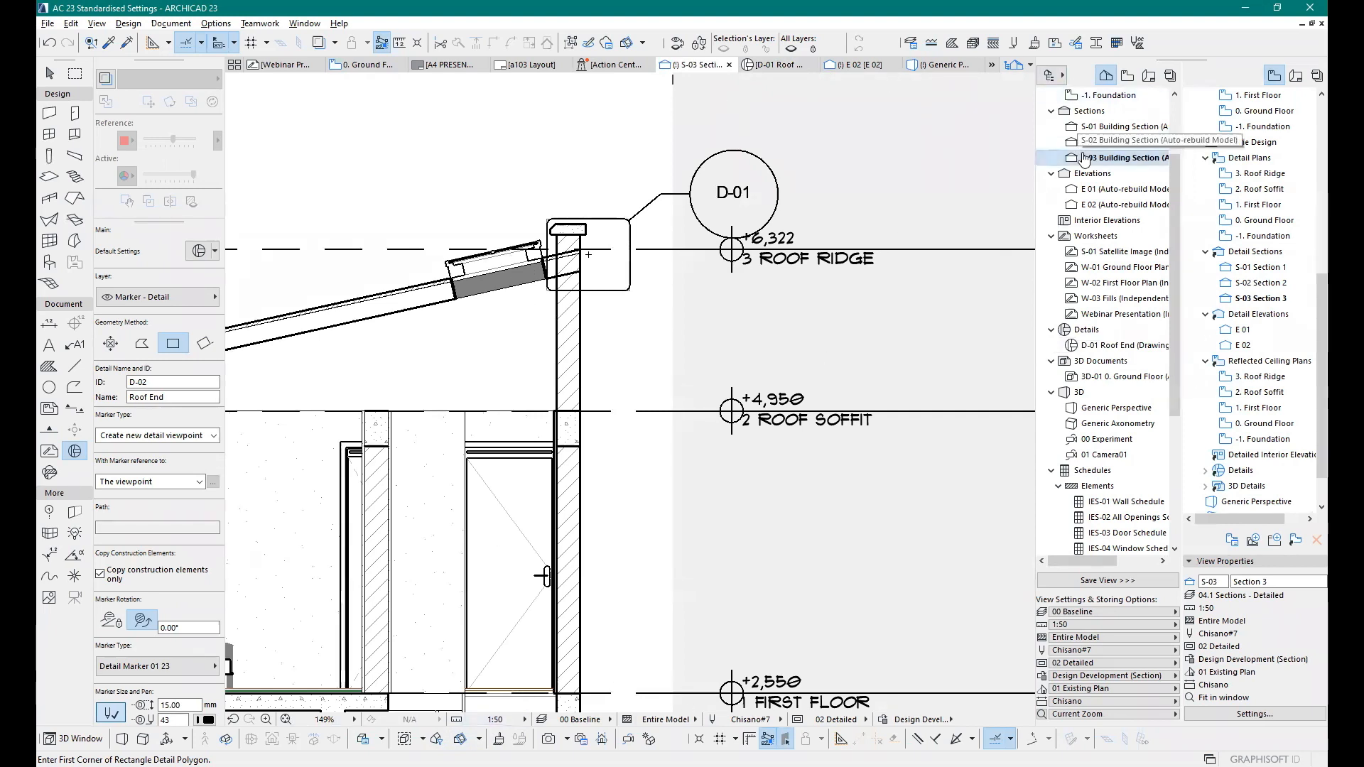
{"action": "left_click", "coordinate": [782, 64]}
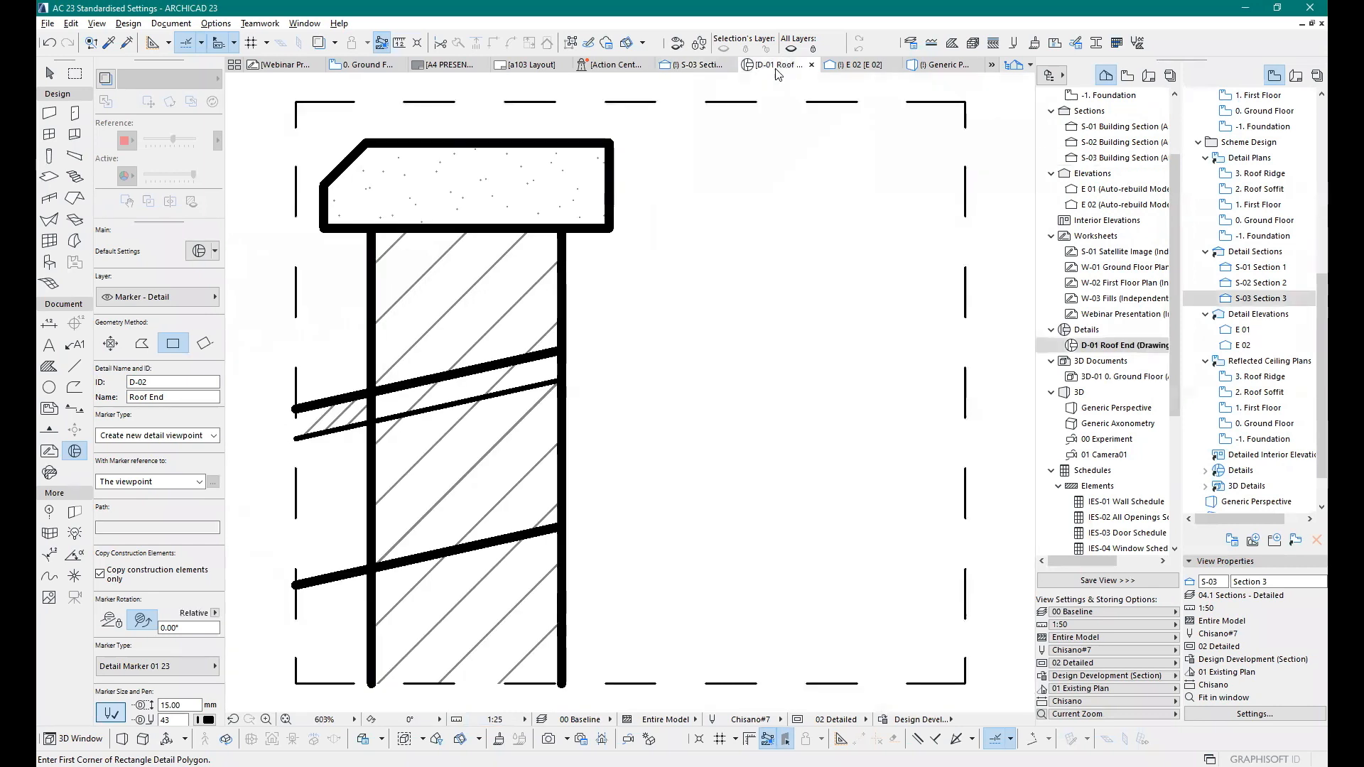
Step: Set the scale of the Roof End detail to 1:10 and check its line weights and fills
{"action": "left_click", "coordinate": [505, 723]}
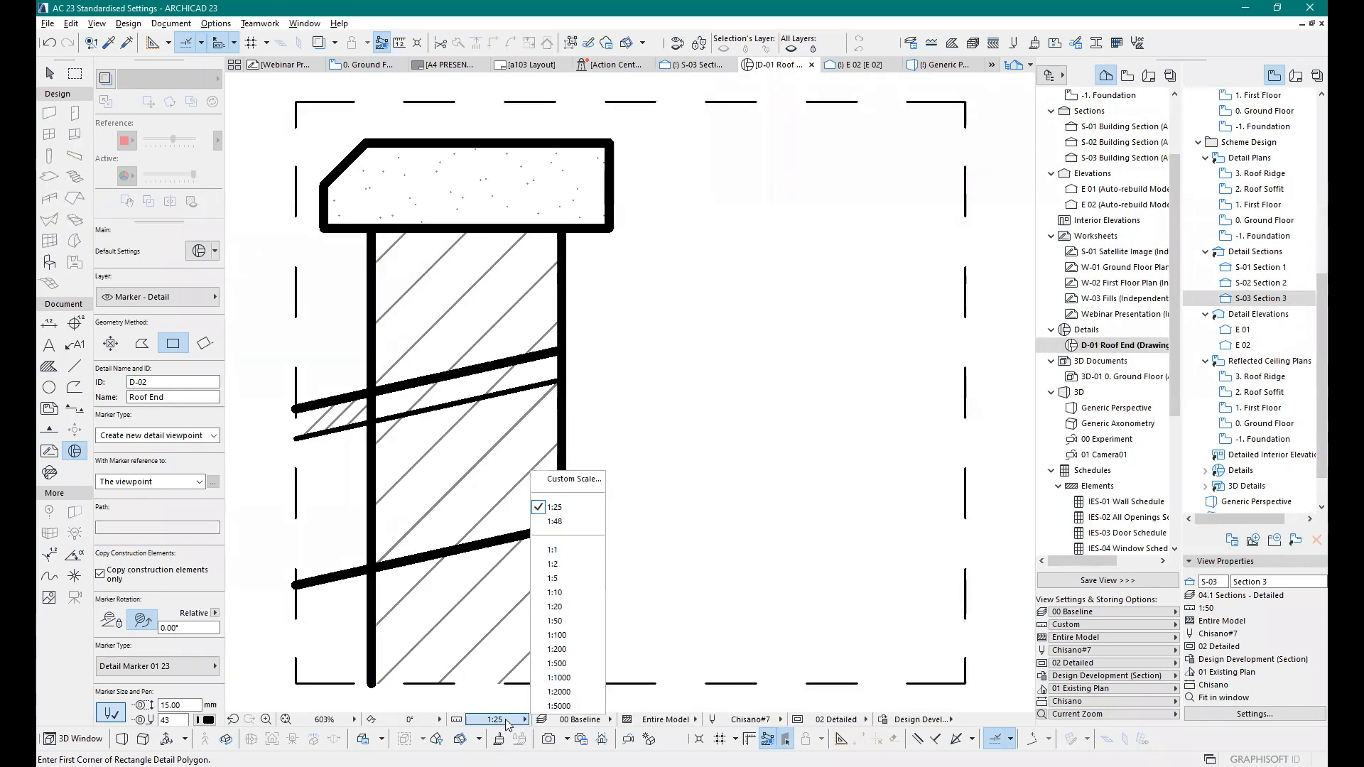
{"action": "left_click", "coordinate": [560, 596]}
{"action": "scroll", "coordinate": [646, 530], "scroll_direction": "down", "scroll_amount": 5}
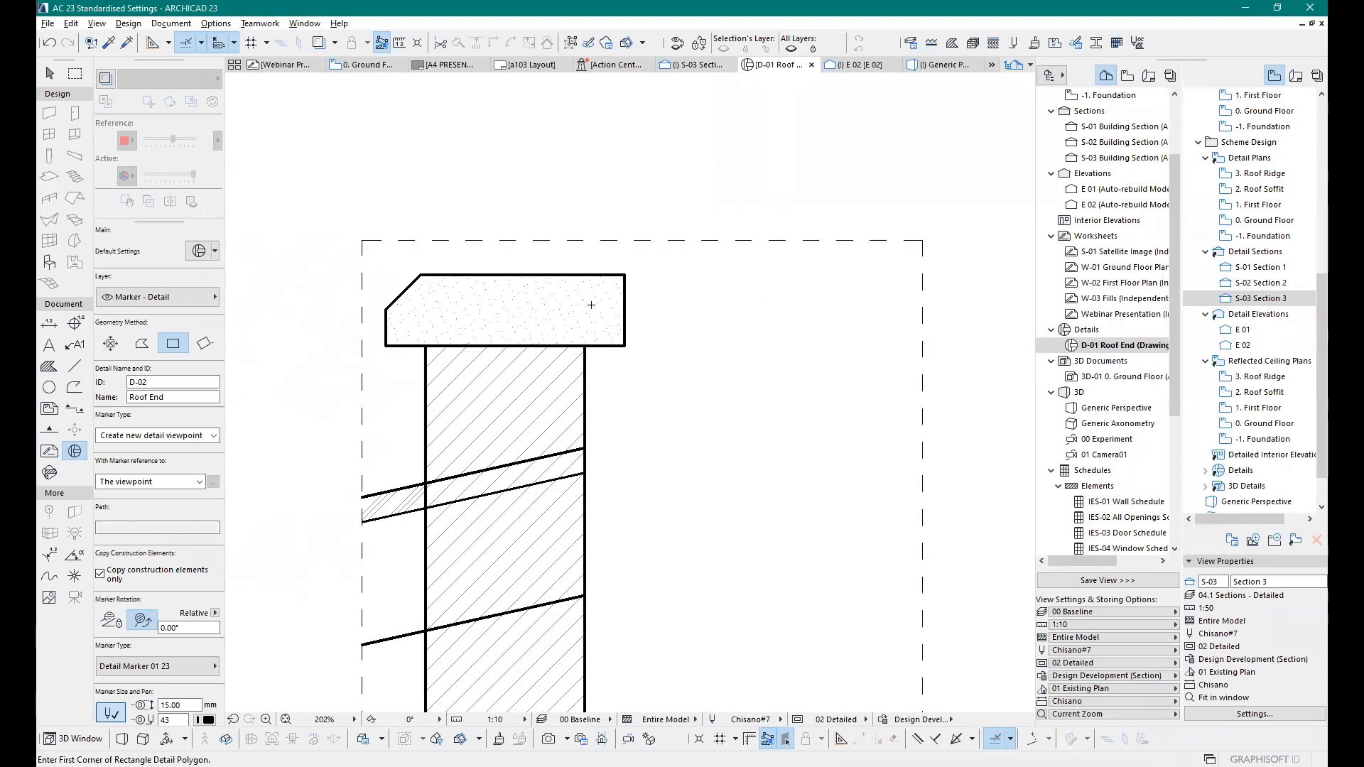
{"action": "scroll", "coordinate": [586, 532], "scroll_direction": "down", "scroll_amount": 1}
{"action": "scroll", "coordinate": [454, 334], "scroll_direction": "down", "scroll_amount": 3}
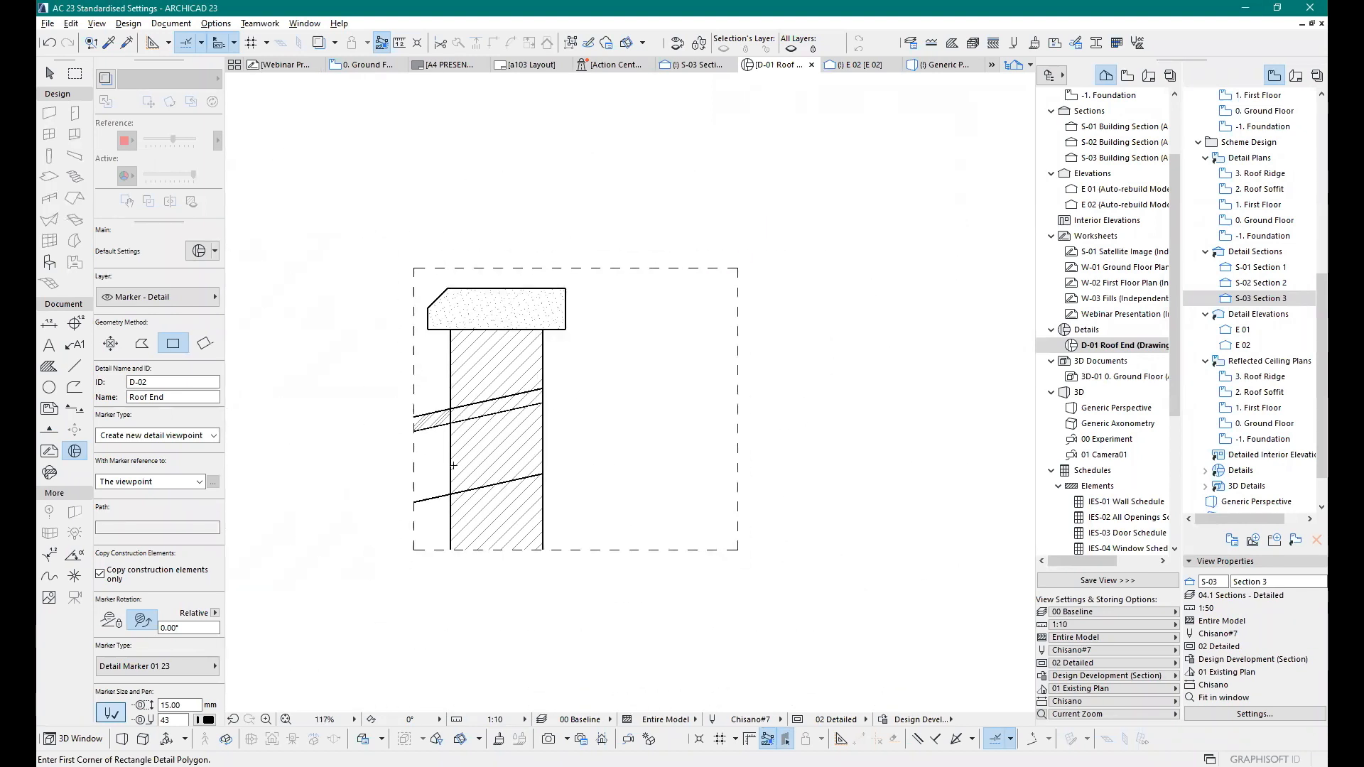
{"action": "scroll", "coordinate": [452, 471], "scroll_direction": "up", "scroll_amount": 3}
Step: Set the scale of the Roof End detail to 1:20, inspect the drawing and return to section S-03
{"action": "left_click", "coordinate": [496, 719]}
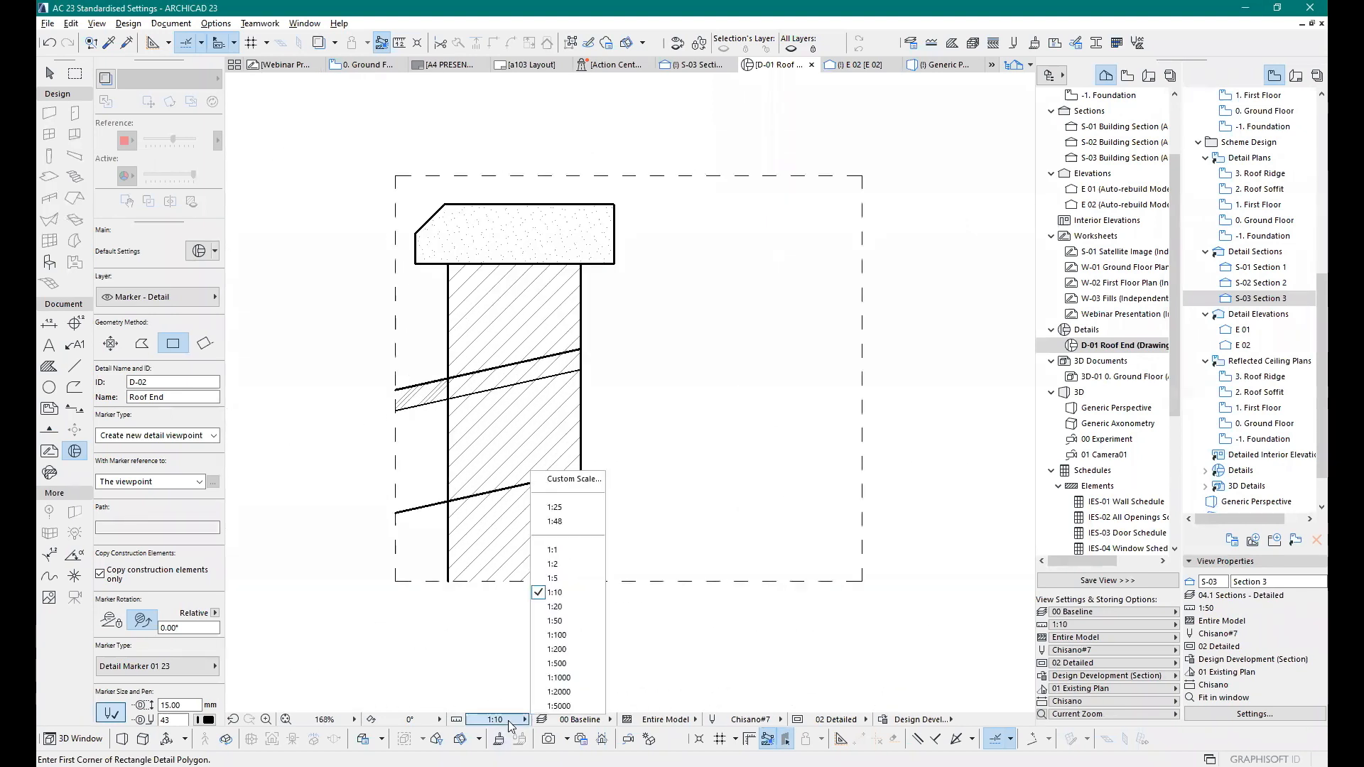
{"action": "left_click", "coordinate": [561, 615]}
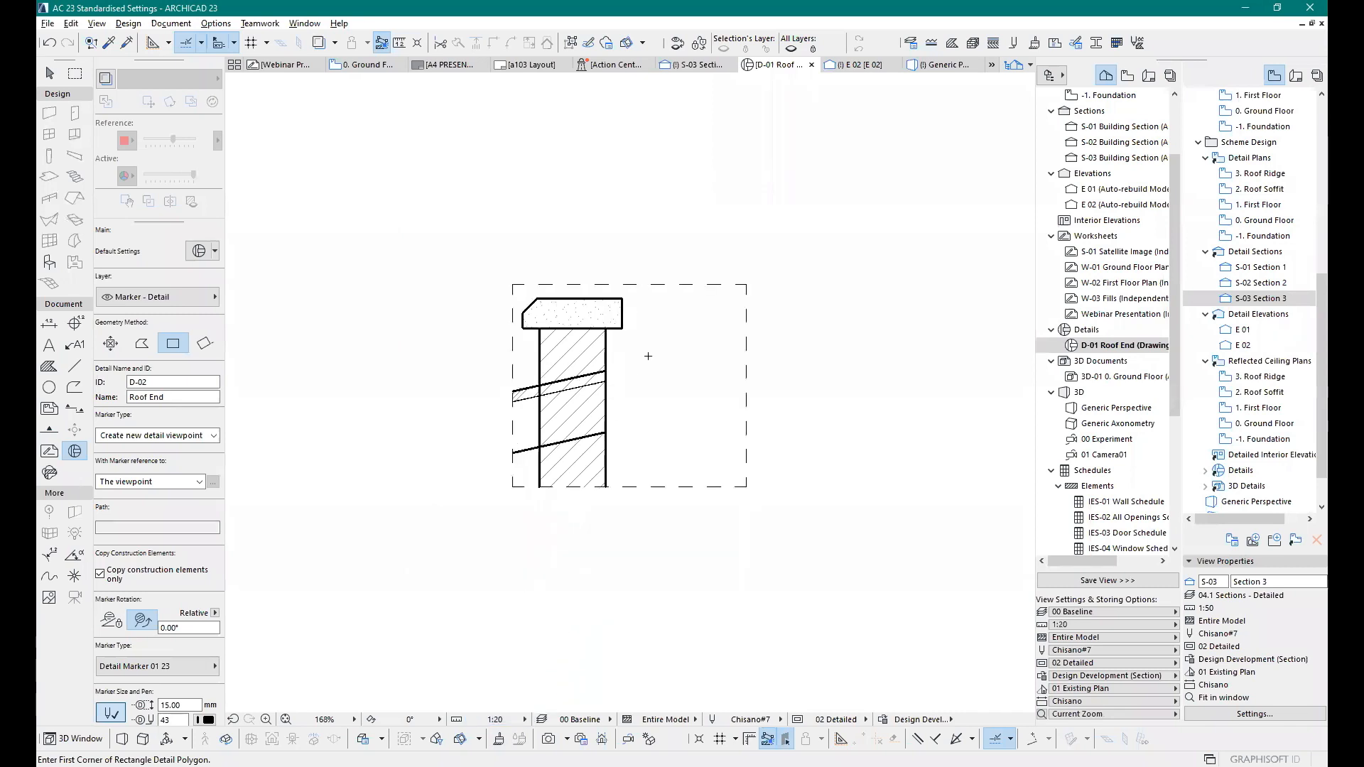
{"action": "scroll", "coordinate": [648, 356], "scroll_direction": "up", "scroll_amount": 5}
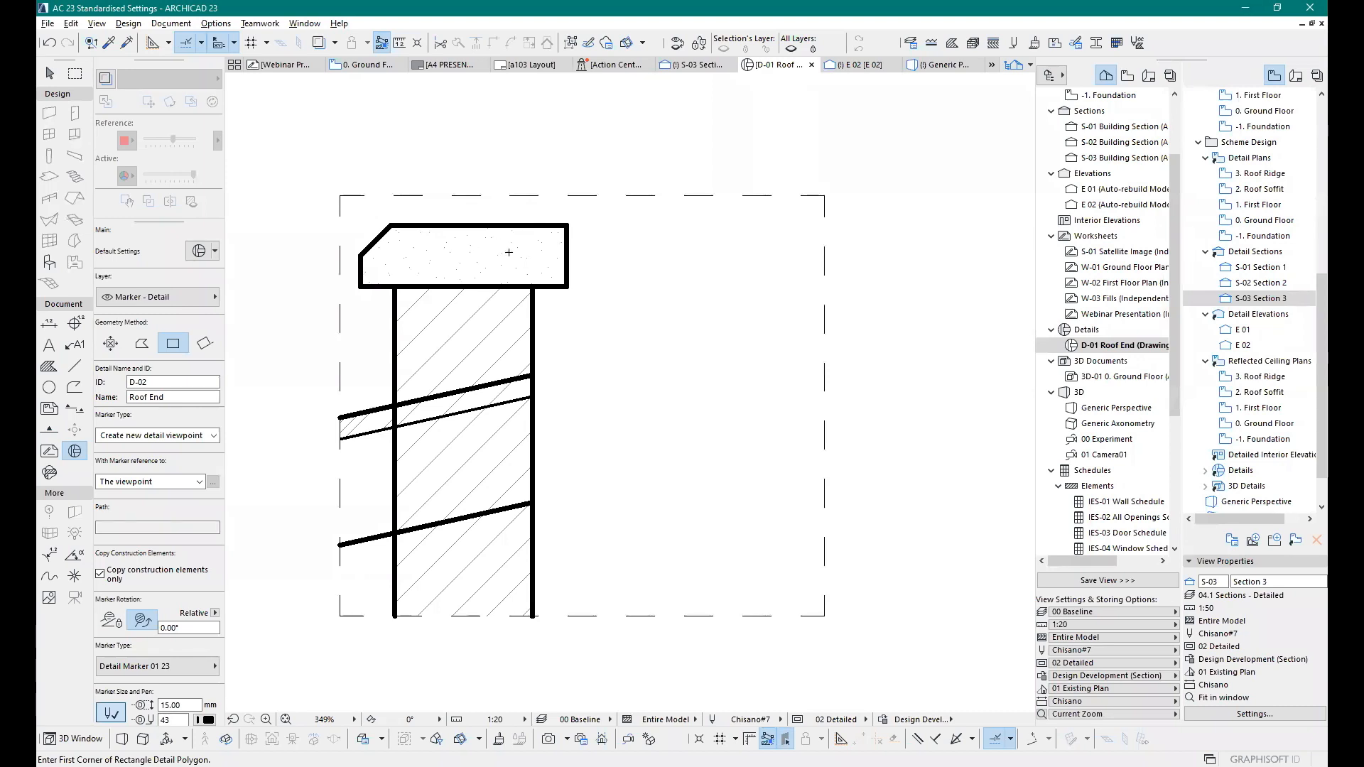
{"action": "left_click", "coordinate": [693, 65]}
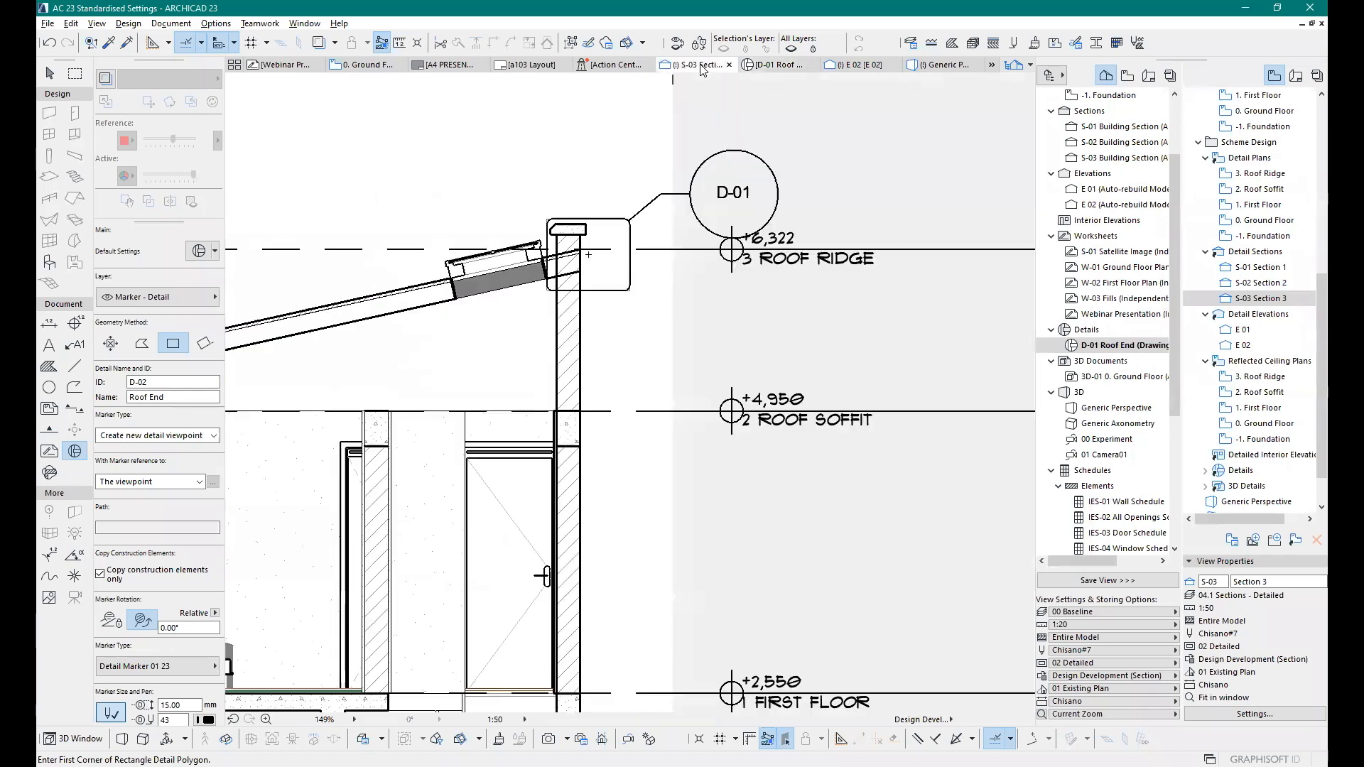
Step: Return to the D-01 Roof End detail, select the grouped wall and coping elements, and suspend groups
{"action": "scroll", "coordinate": [585, 251], "scroll_direction": "up", "scroll_amount": 5}
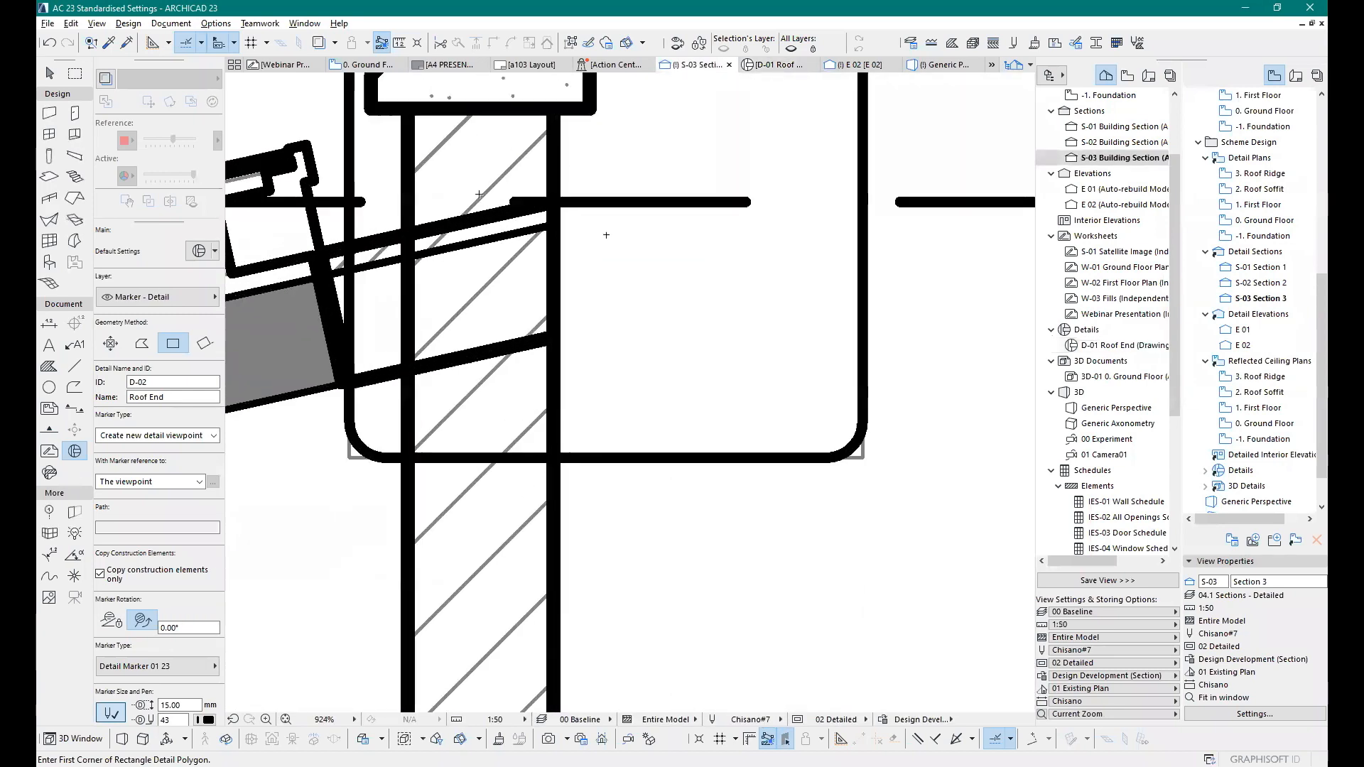
{"action": "scroll", "coordinate": [606, 234], "scroll_direction": "down", "scroll_amount": 3}
{"action": "left_click", "coordinate": [776, 64]}
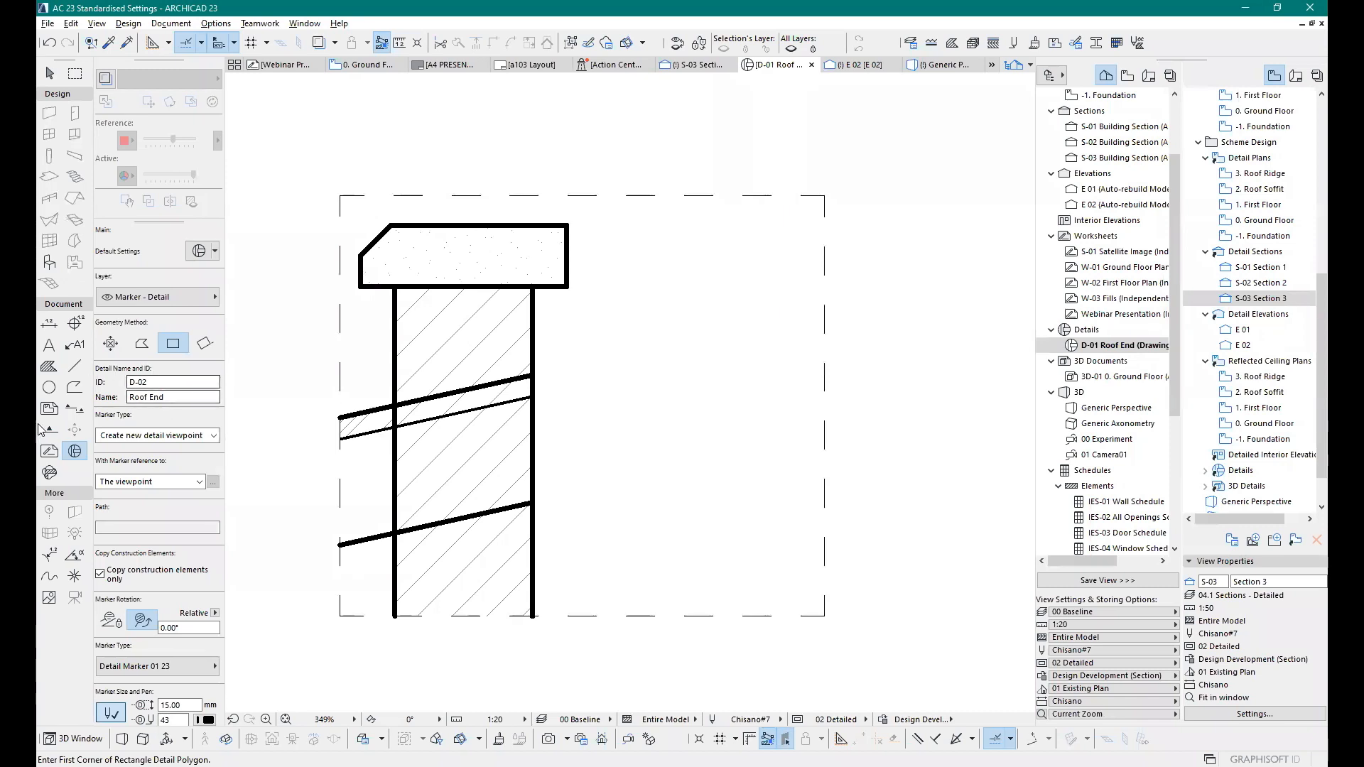
{"action": "left_click", "coordinate": [50, 74]}
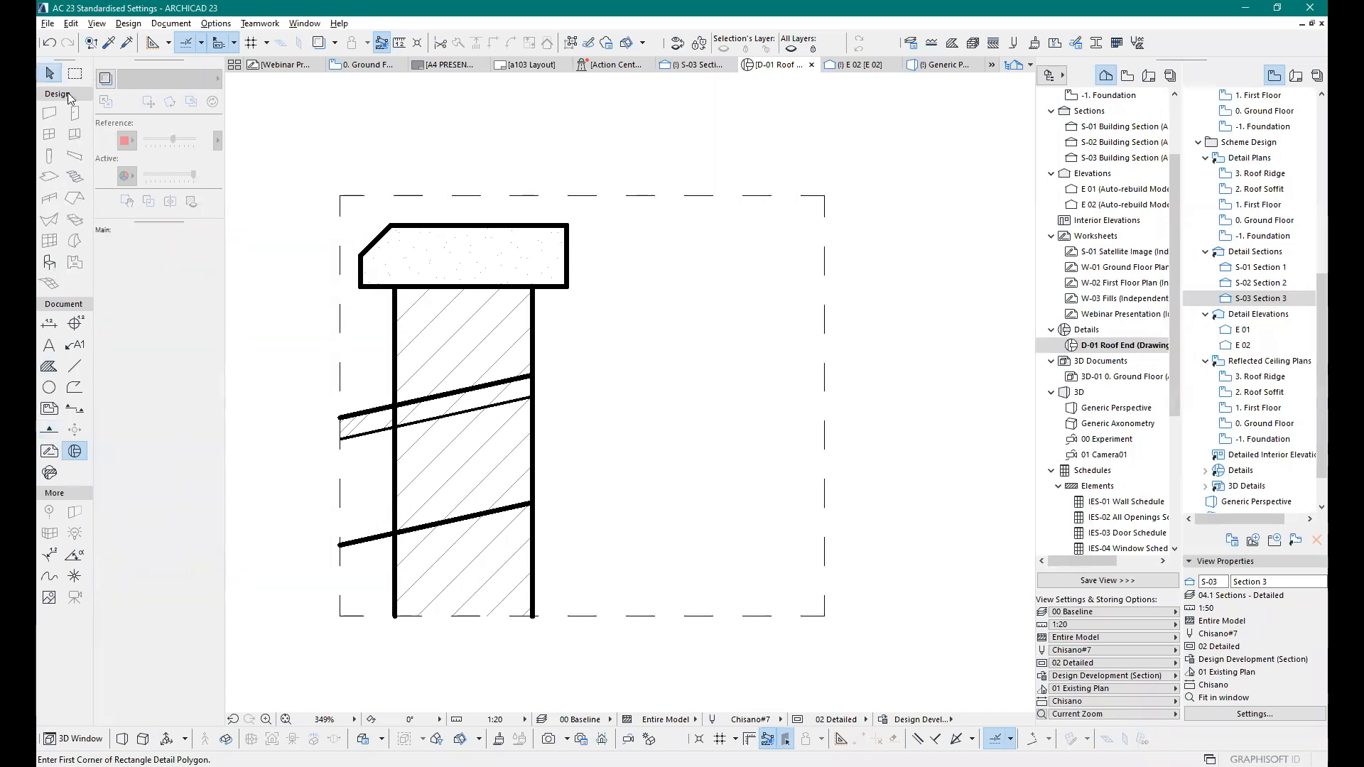
{"action": "left_click", "coordinate": [481, 350]}
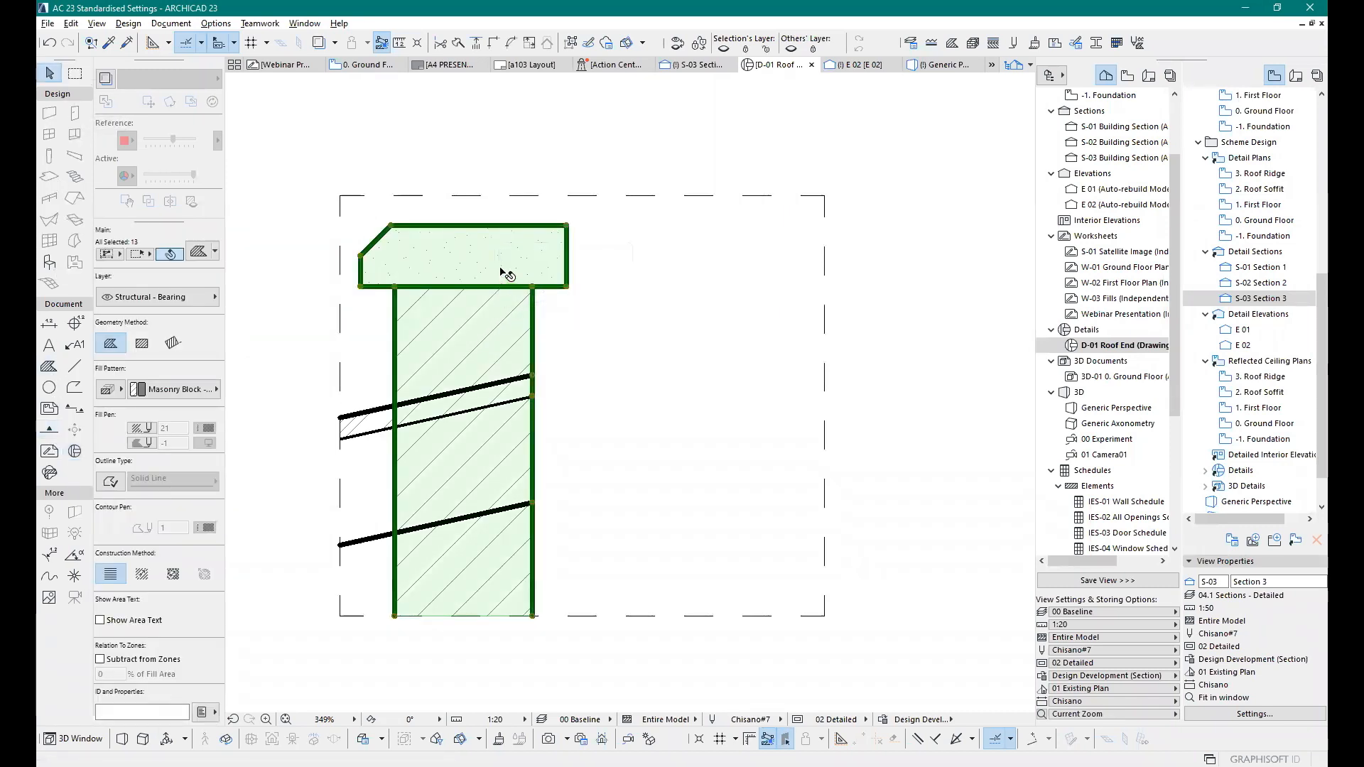
{"action": "left_click", "coordinate": [496, 256]}
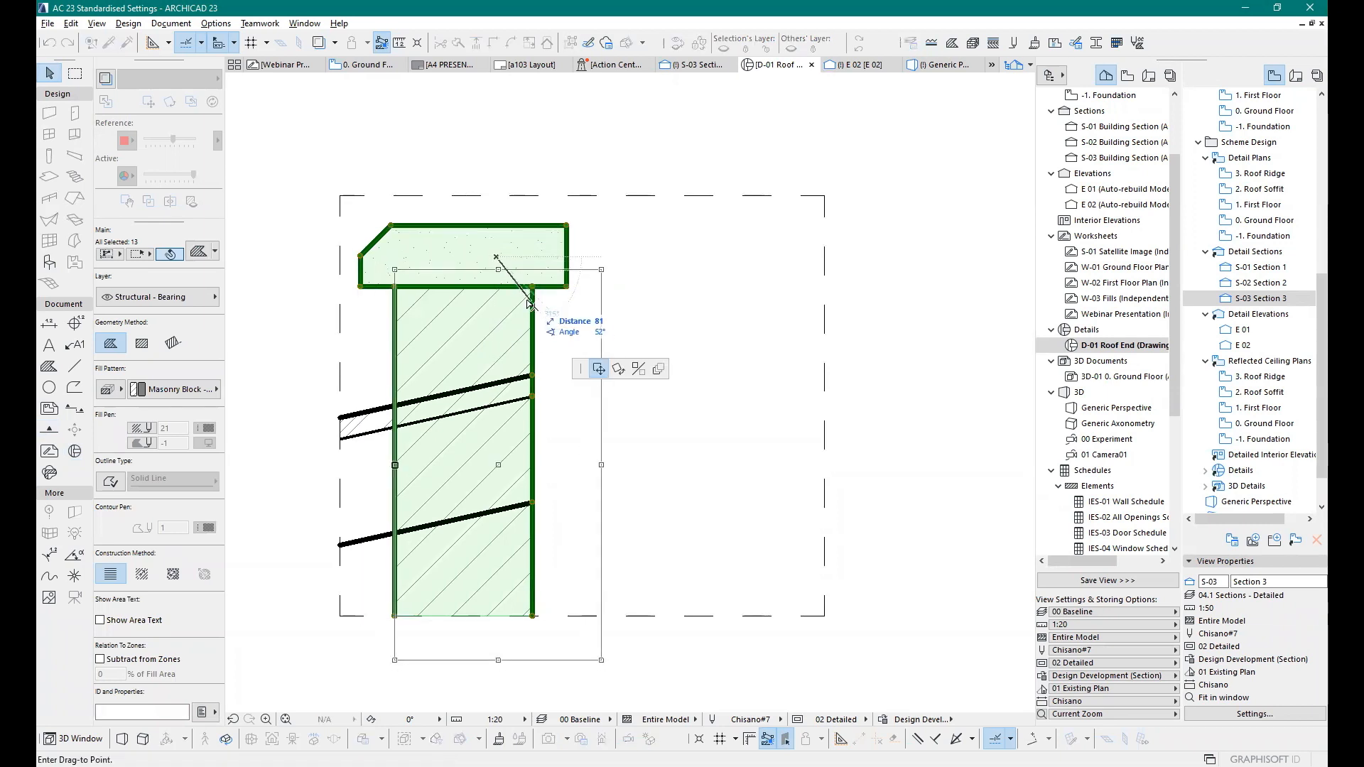
{"action": "key", "text": "Escape"}
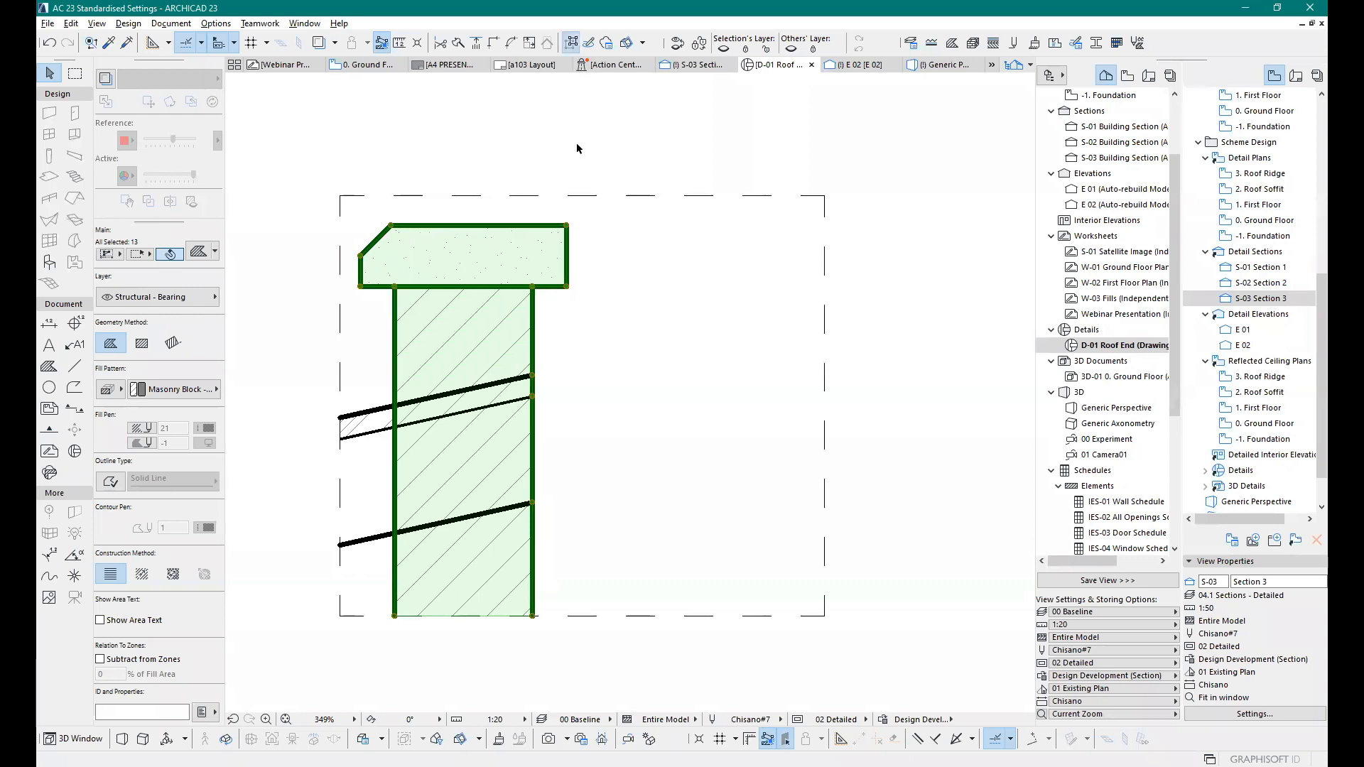
Step: Select the coping fill and the wall fill individually to examine them as separate 2D elements
{"action": "key", "text": "Escape"}
{"action": "left_click", "coordinate": [501, 265]}
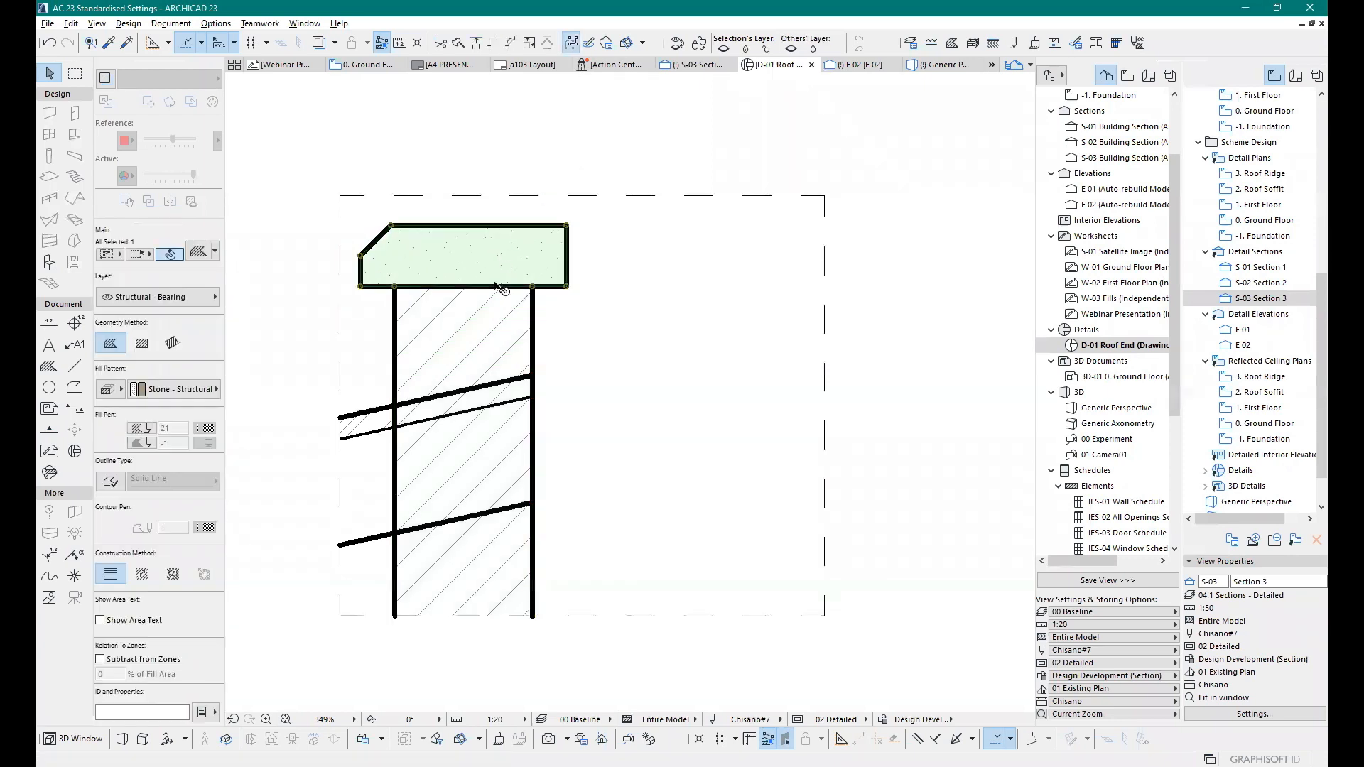
{"action": "left_click", "coordinate": [500, 320]}
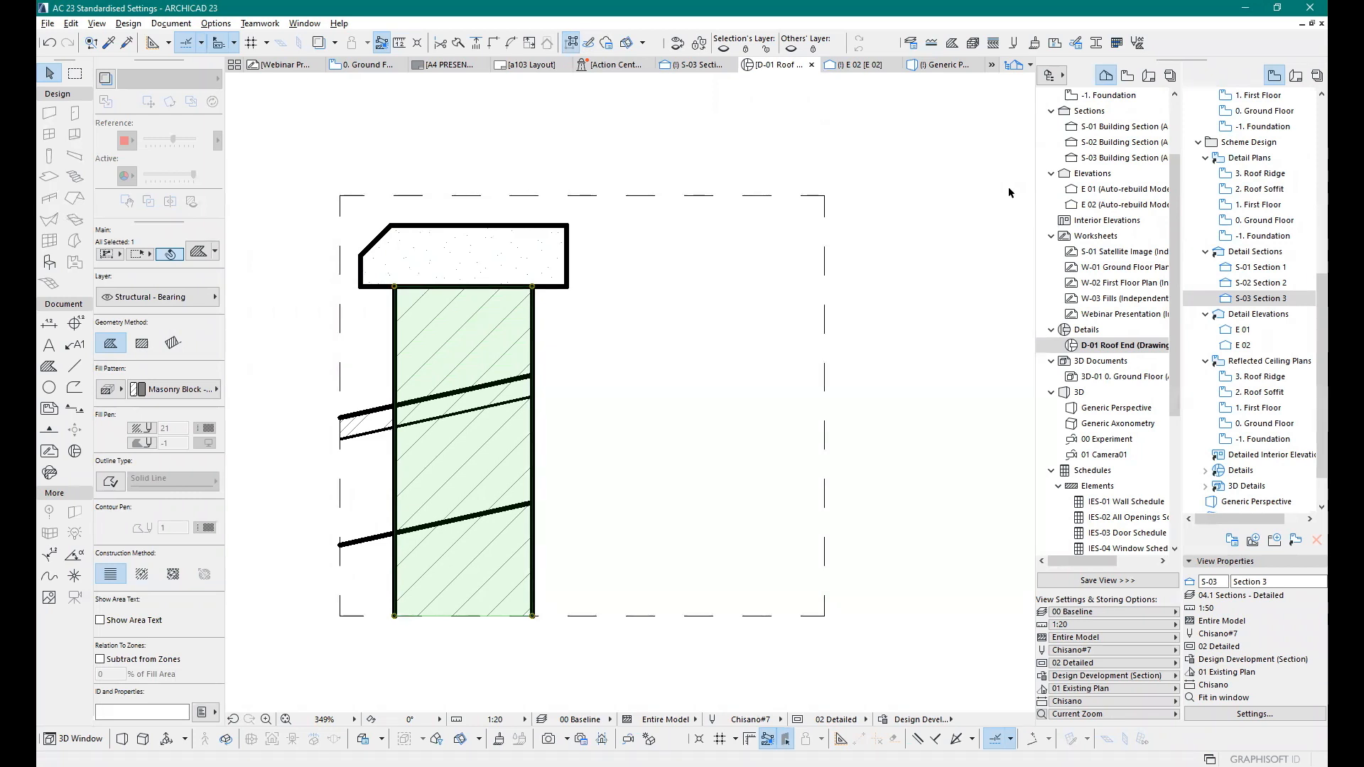
{"action": "key", "text": "ctrl+t"}
{"action": "left_click", "coordinate": [503, 265]}
{"action": "scroll", "coordinate": [465, 393], "scroll_direction": "up", "scroll_amount": 4}
{"action": "scroll", "coordinate": [594, 336], "scroll_direction": "down", "scroll_amount": 4}
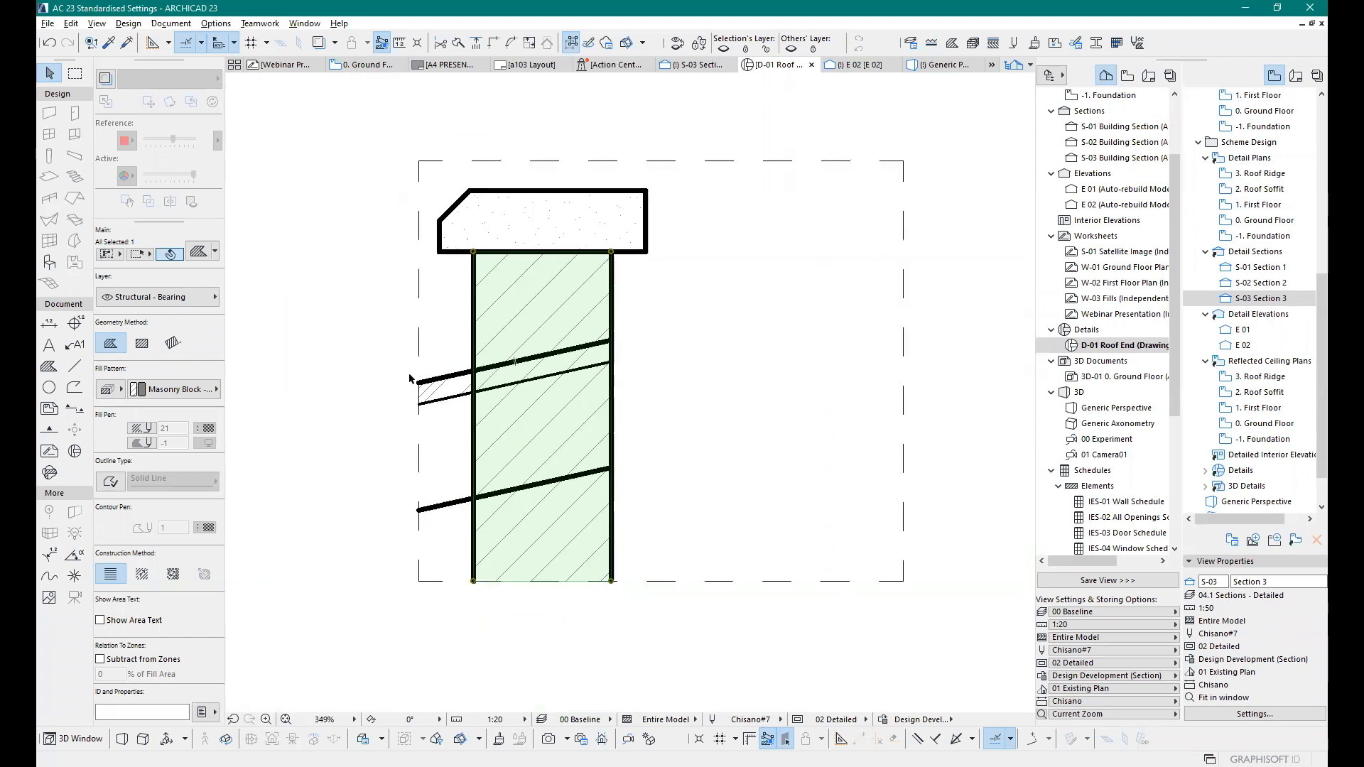
Step: Shorten the upper roof cut line so that it ends at the wall's inner face
{"action": "scroll", "coordinate": [409, 378], "scroll_direction": "up", "scroll_amount": 4}
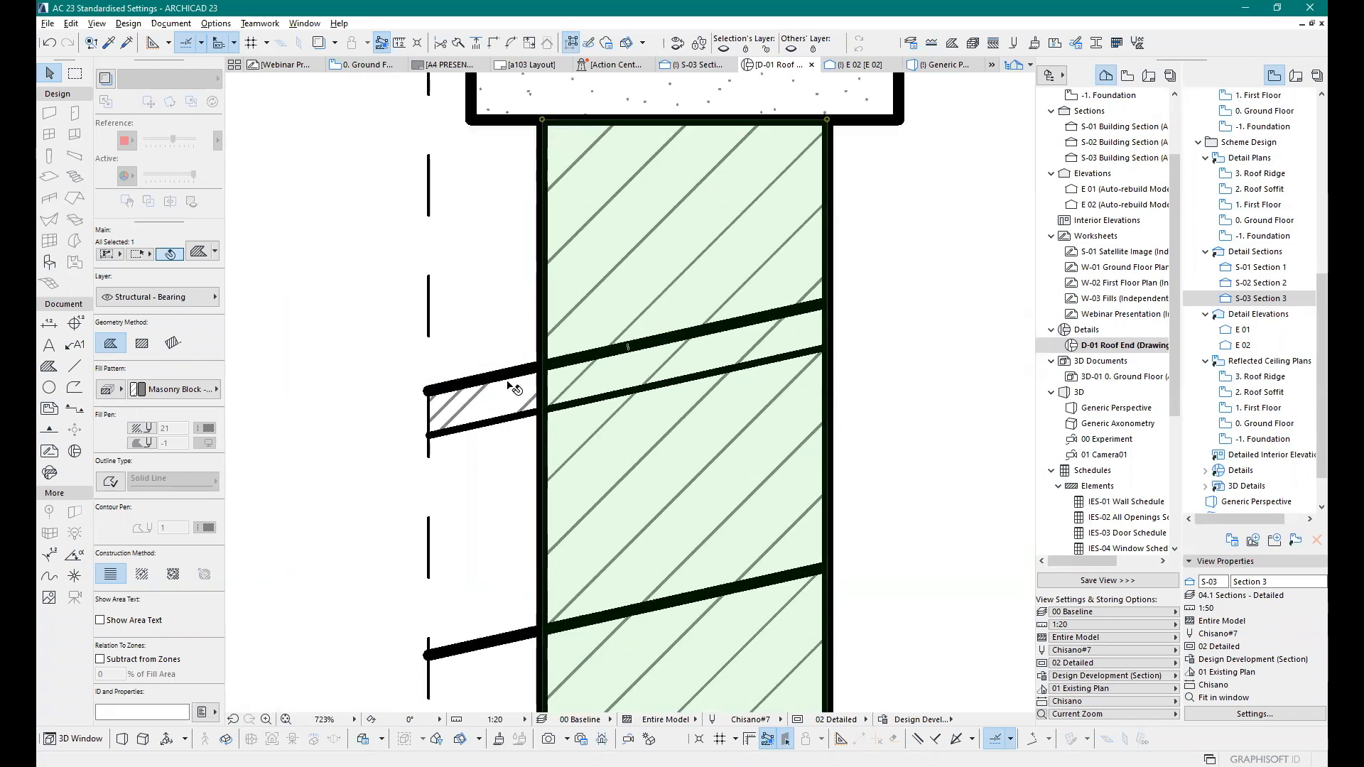
{"action": "left_click", "coordinate": [652, 347]}
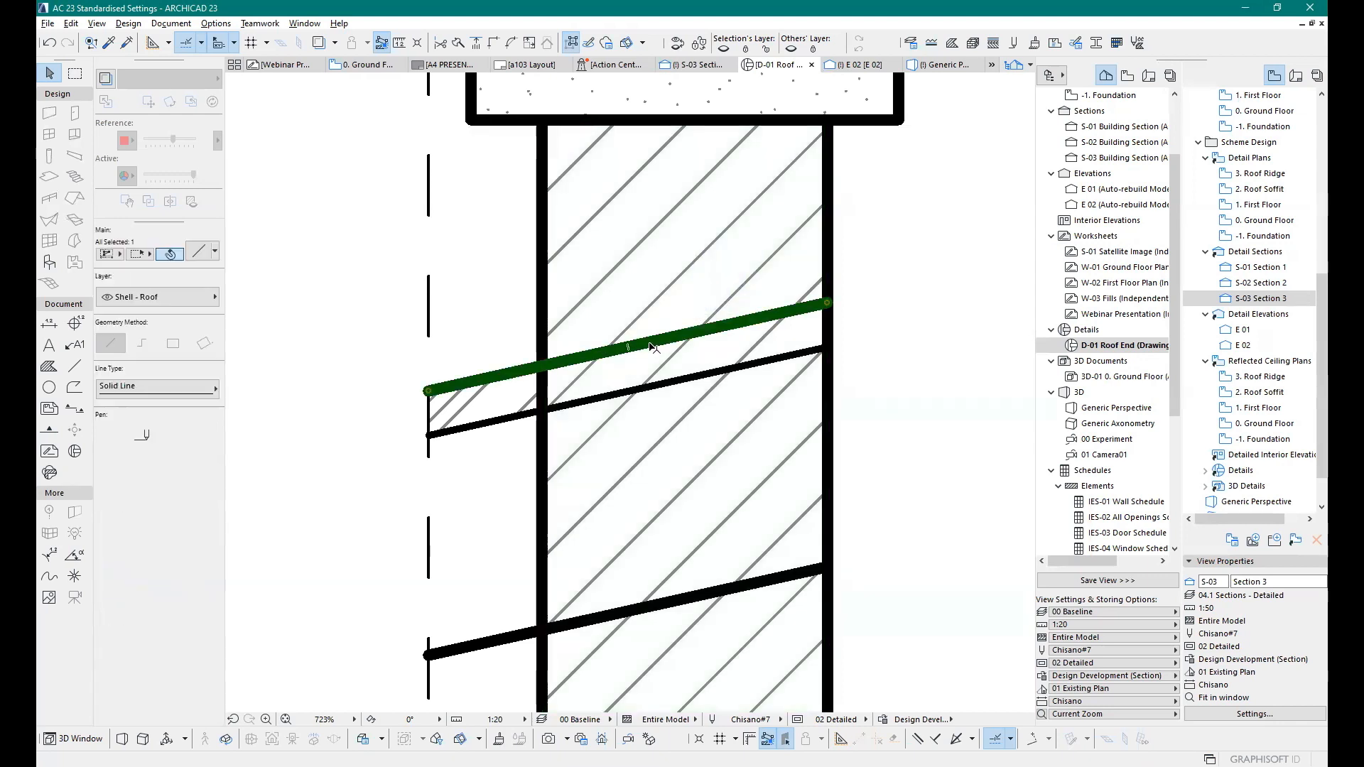
{"action": "left_click", "coordinate": [829, 303]}
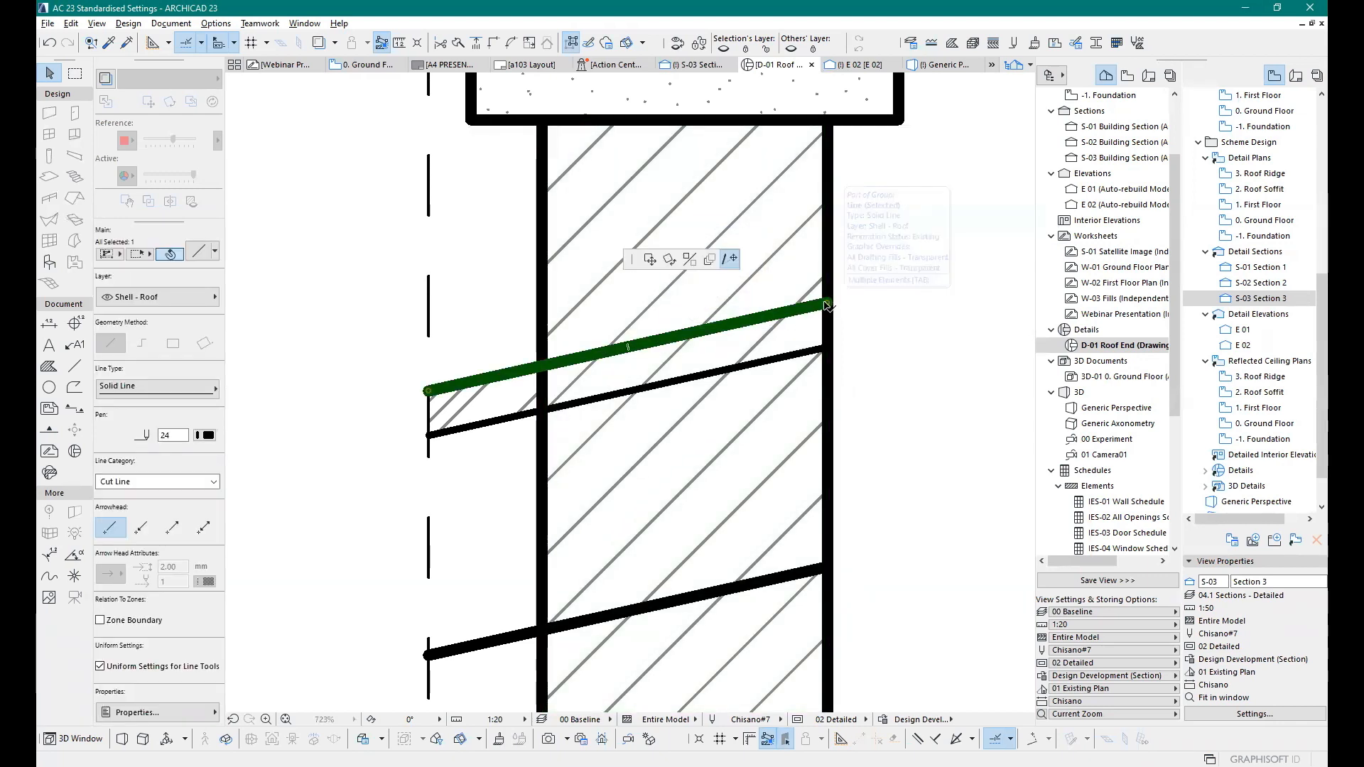
{"action": "left_click", "coordinate": [542, 368]}
Step: Shorten the roof's skin separator line so that it ends at the wall's inner face
{"action": "left_click", "coordinate": [826, 349]}
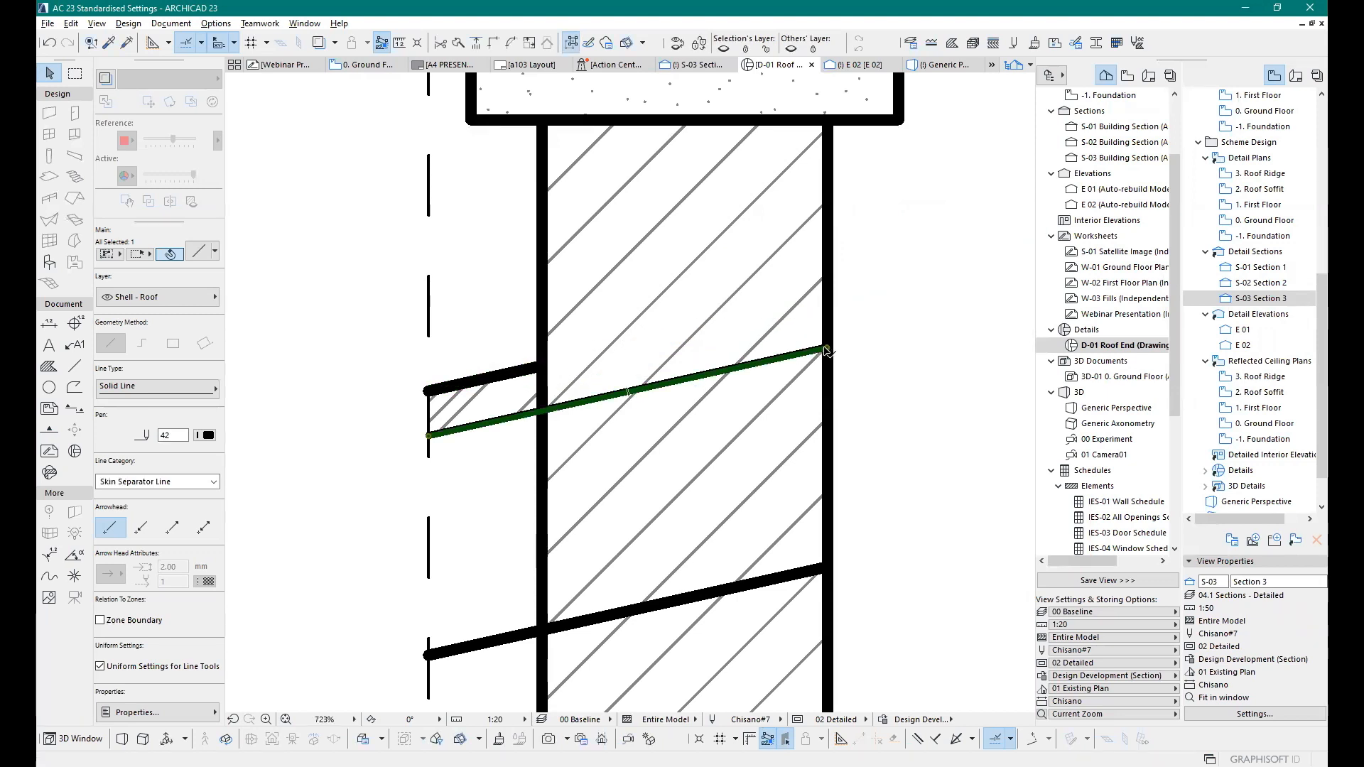
{"action": "left_click", "coordinate": [827, 350]}
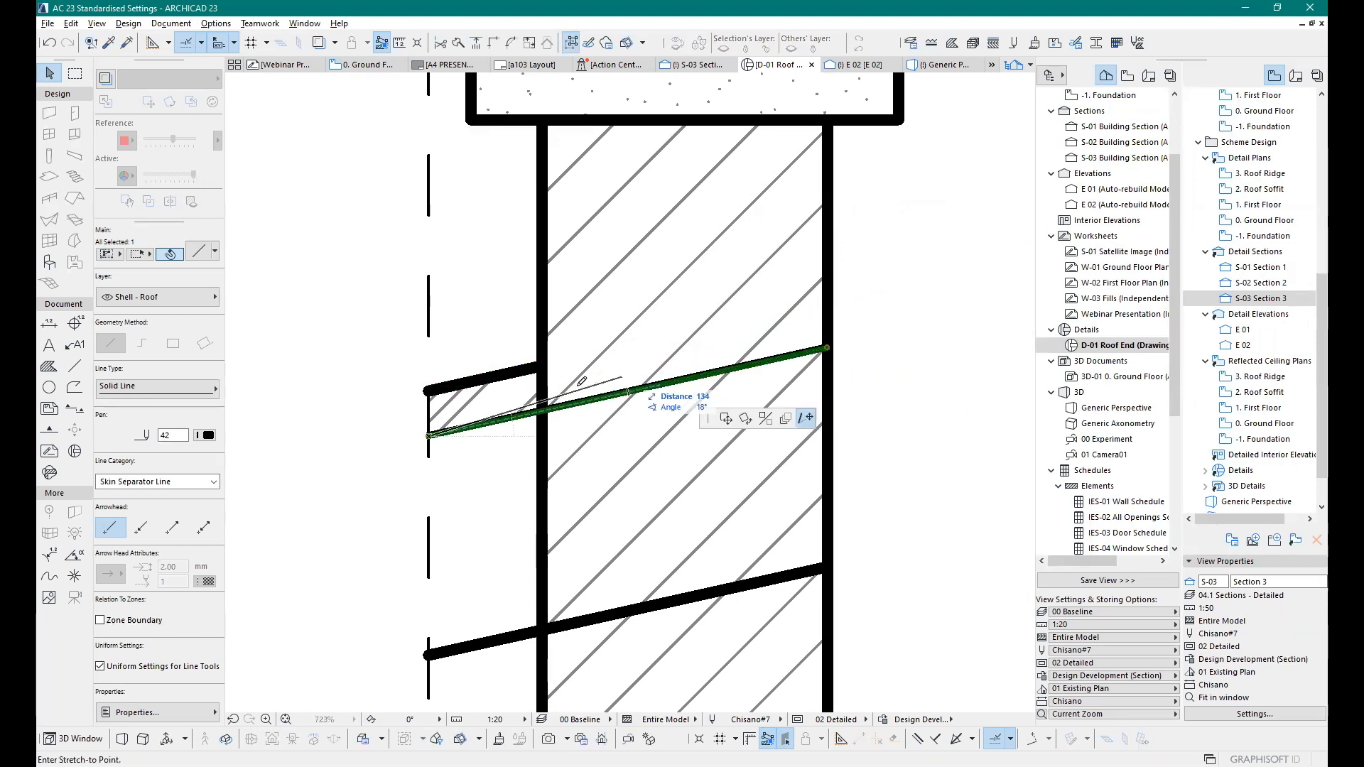
{"action": "left_click", "coordinate": [543, 412]}
{"action": "scroll", "coordinate": [563, 295], "scroll_direction": "down", "scroll_amount": 2}
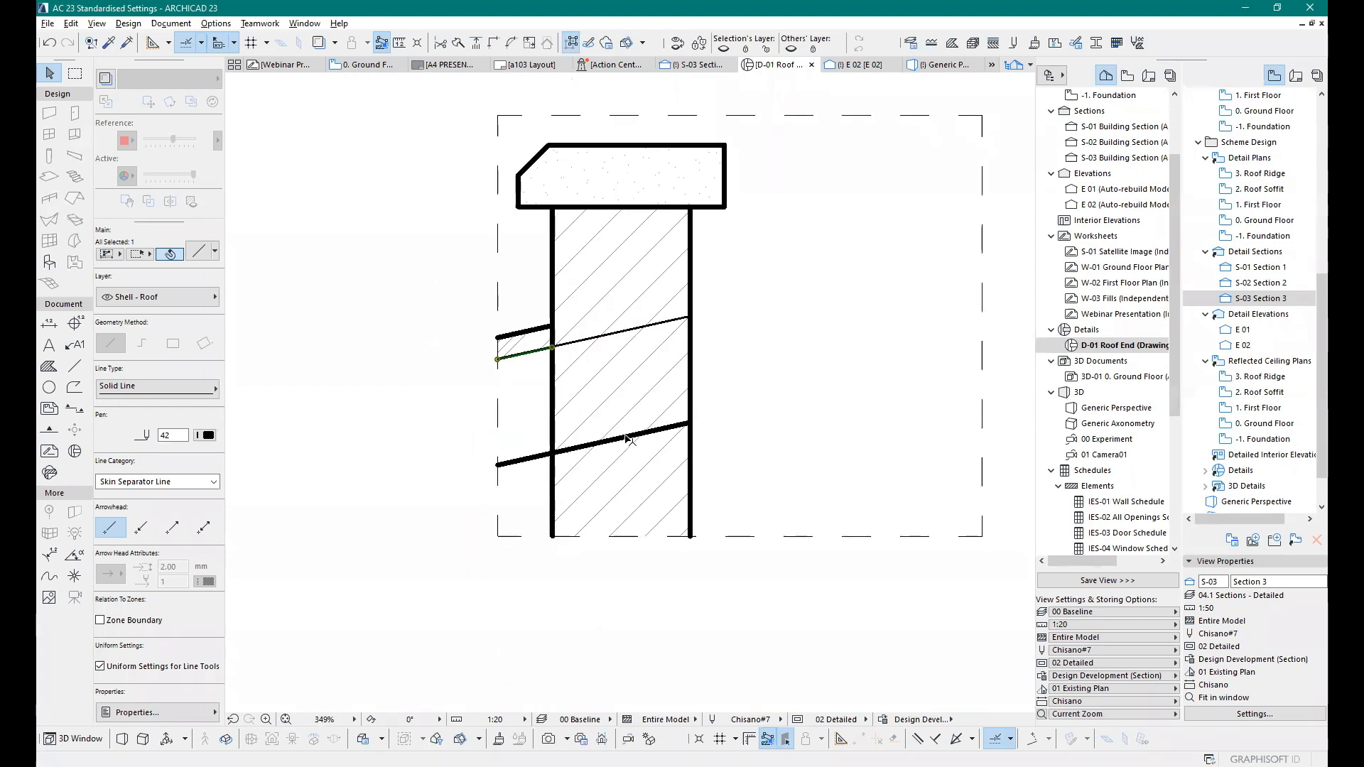
{"action": "scroll", "coordinate": [648, 328], "scroll_direction": "up", "scroll_amount": 2}
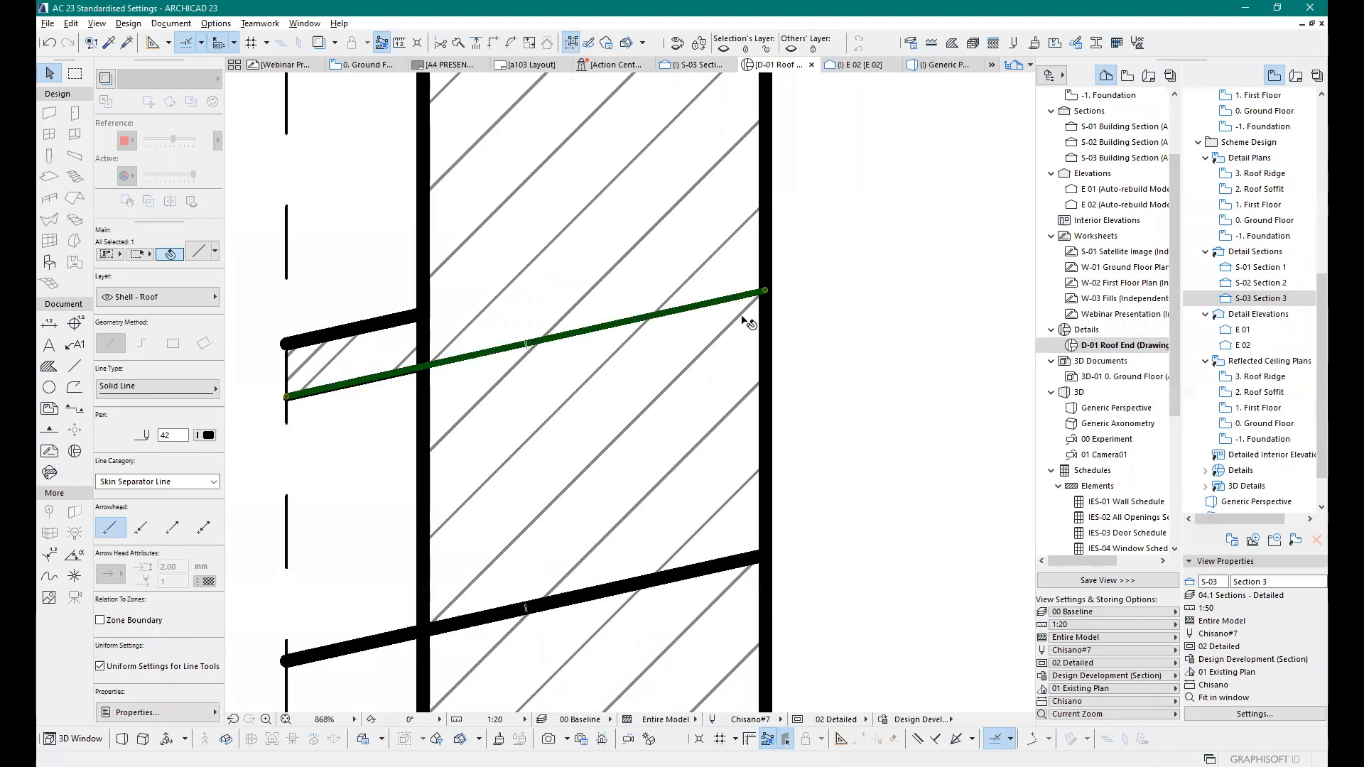
{"action": "left_click", "coordinate": [762, 293]}
{"action": "left_click", "coordinate": [763, 292]}
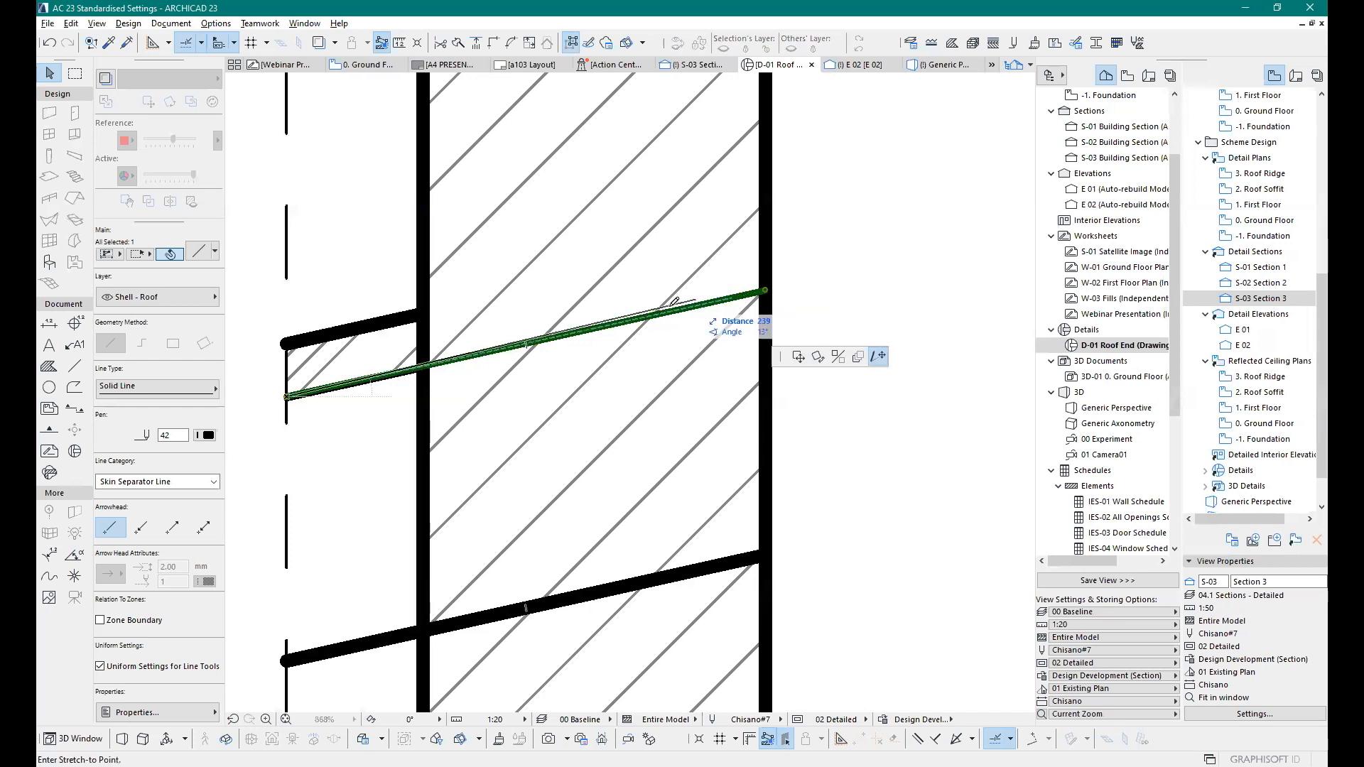
{"action": "left_click", "coordinate": [426, 361]}
{"action": "scroll", "coordinate": [564, 314], "scroll_direction": "down", "scroll_amount": 2}
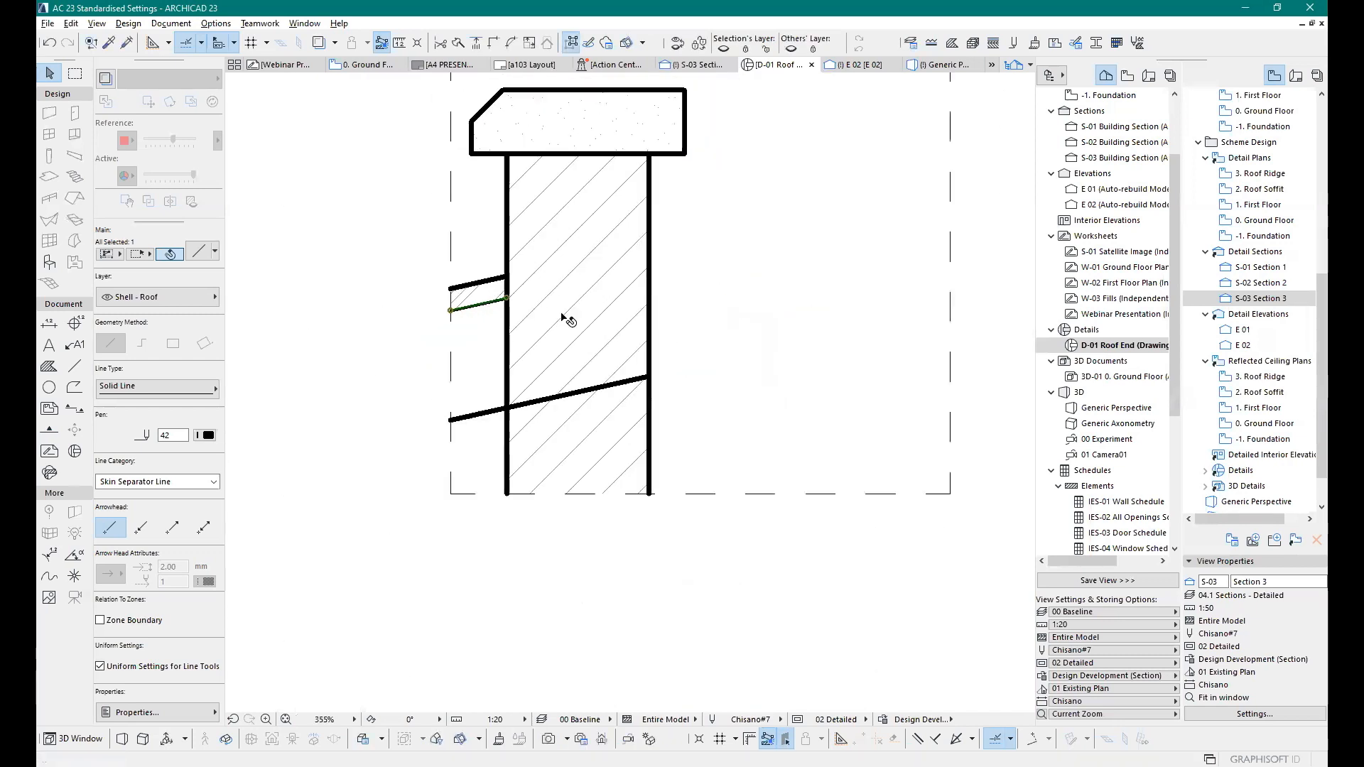
Step: Shorten the lower roof cut line to the wall's inner face
{"action": "left_click", "coordinate": [584, 389]}
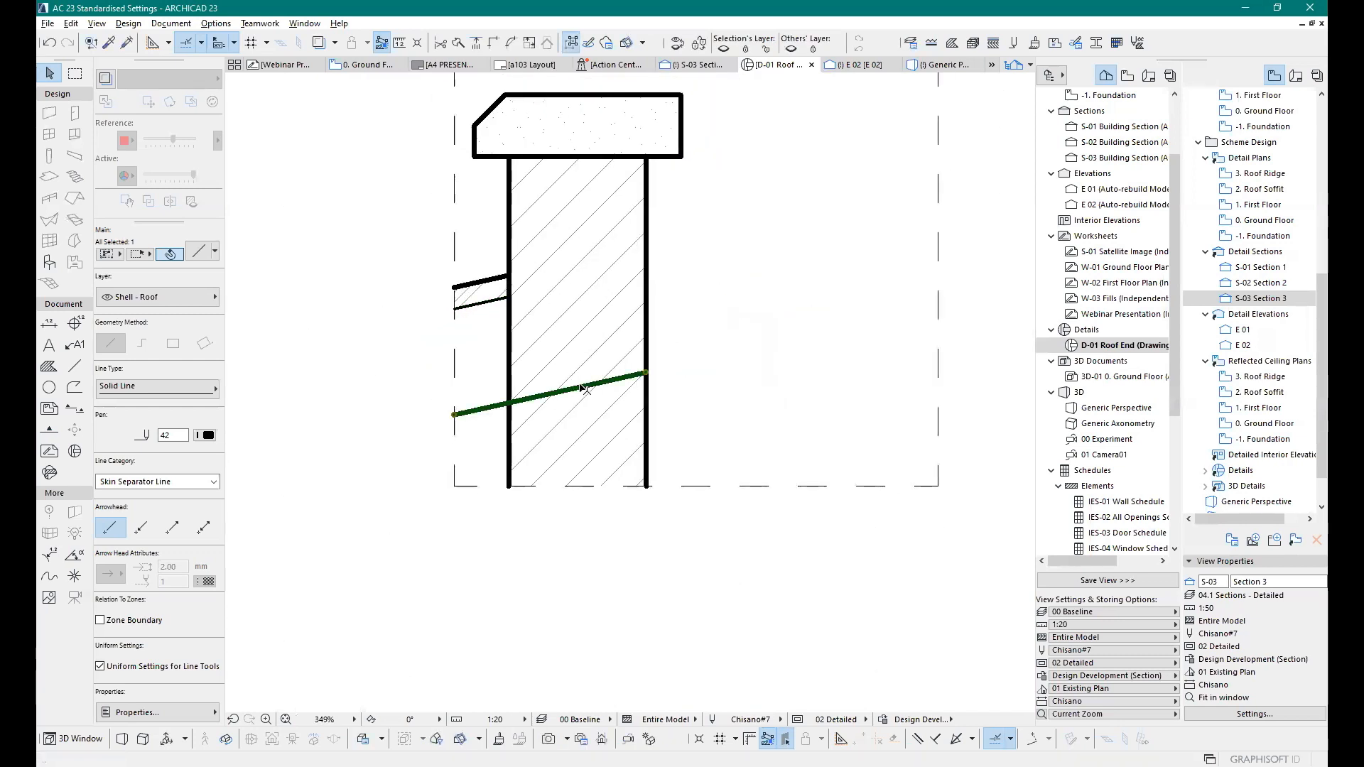
{"action": "left_click", "coordinate": [646, 373]}
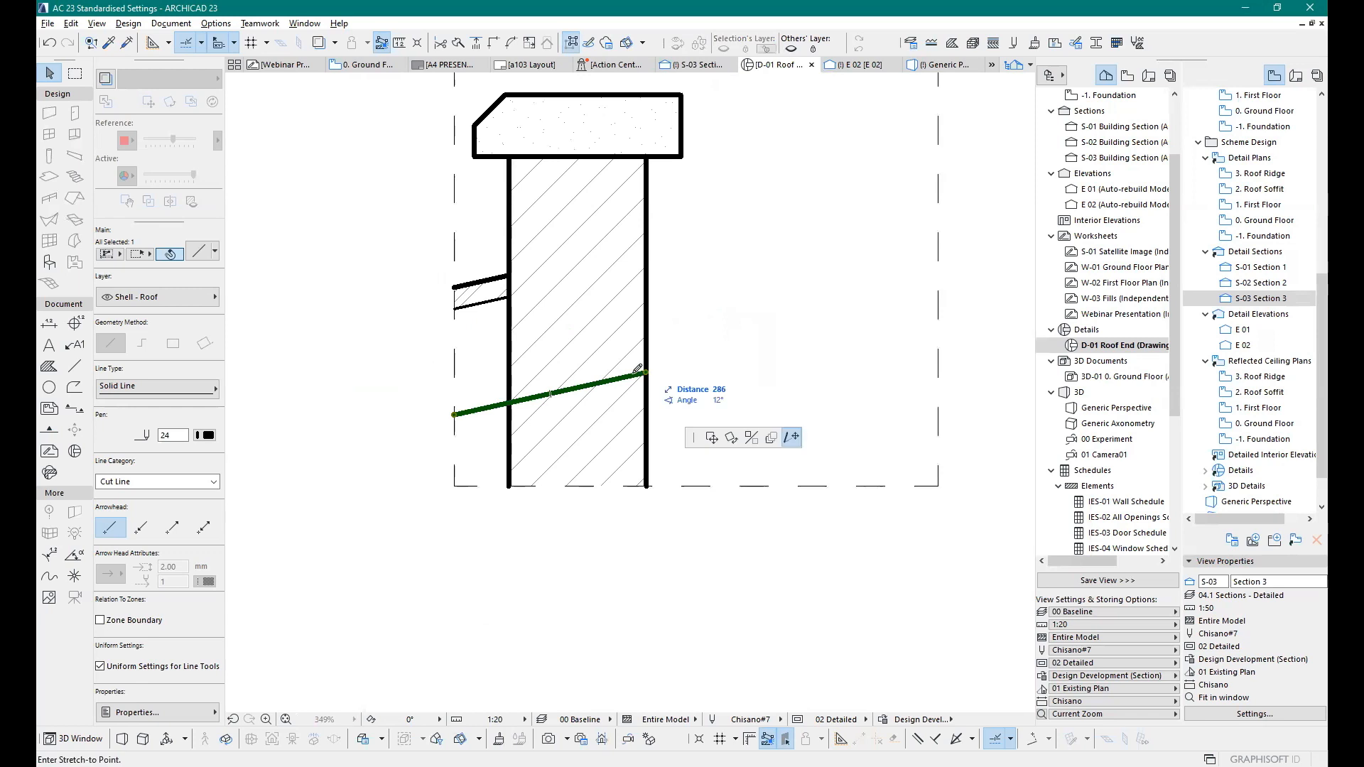
{"action": "left_click", "coordinate": [518, 389]}
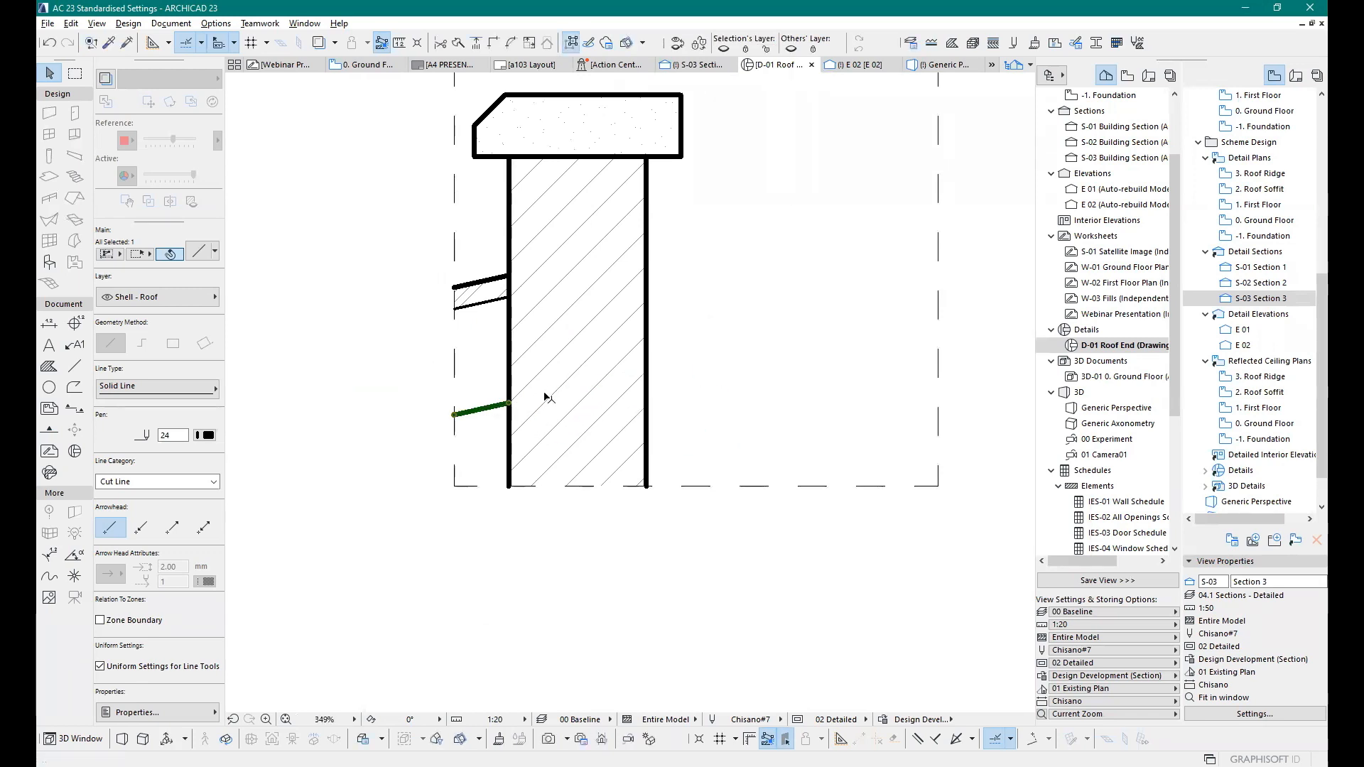
Step: Delete the dashed boundary outline around the Roof End detail
{"action": "scroll", "coordinate": [548, 396], "scroll_direction": "up", "scroll_amount": 3}
{"action": "left_click", "coordinate": [761, 351]}
{"action": "scroll", "coordinate": [366, 466], "scroll_direction": "down", "scroll_amount": 3}
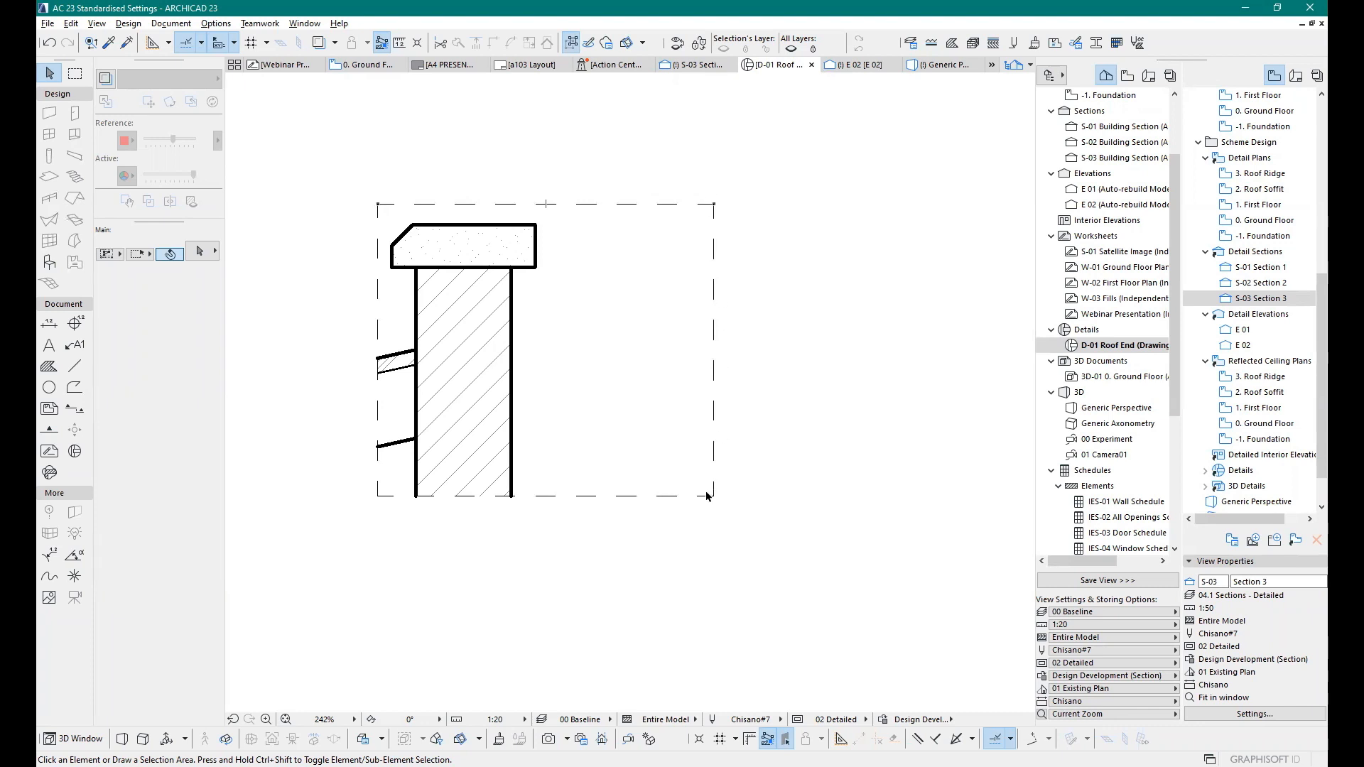
{"action": "left_click", "coordinate": [583, 205]}
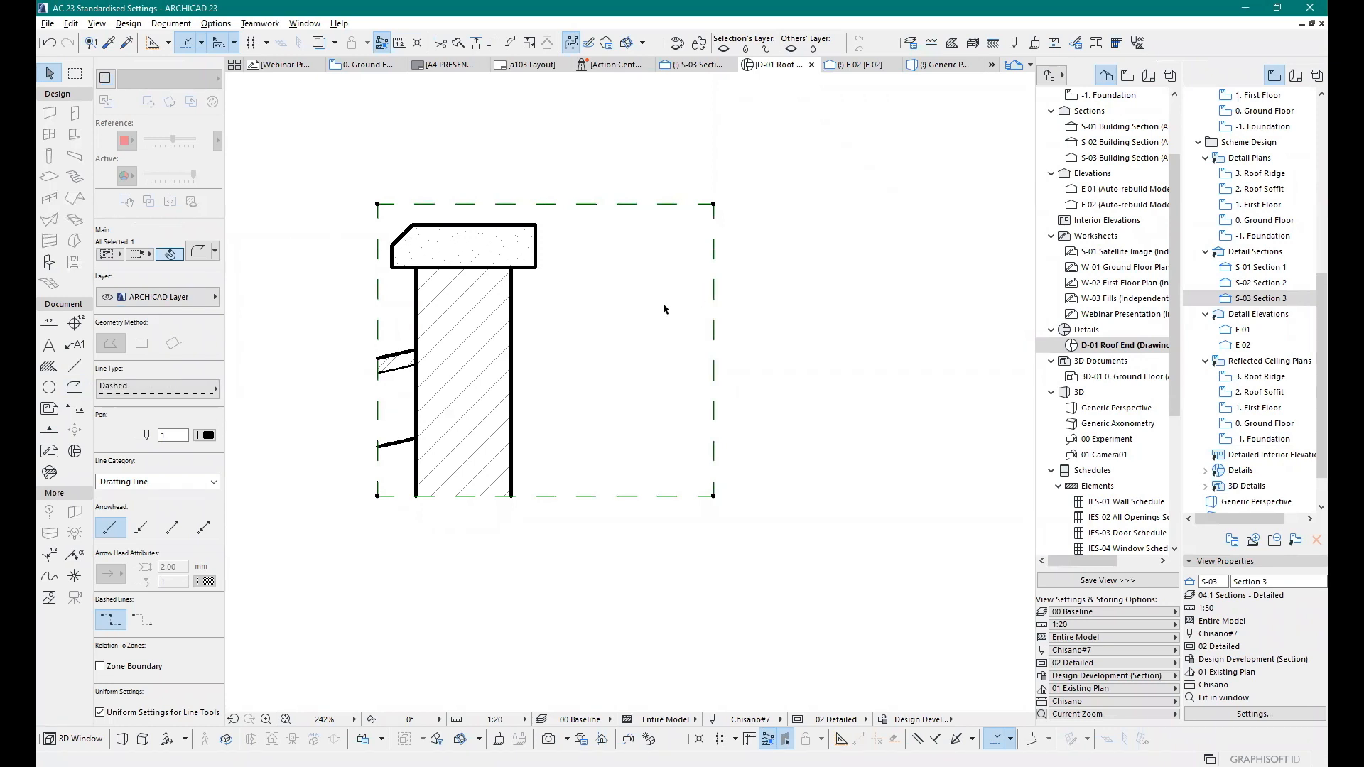
{"action": "key", "text": "Delete"}
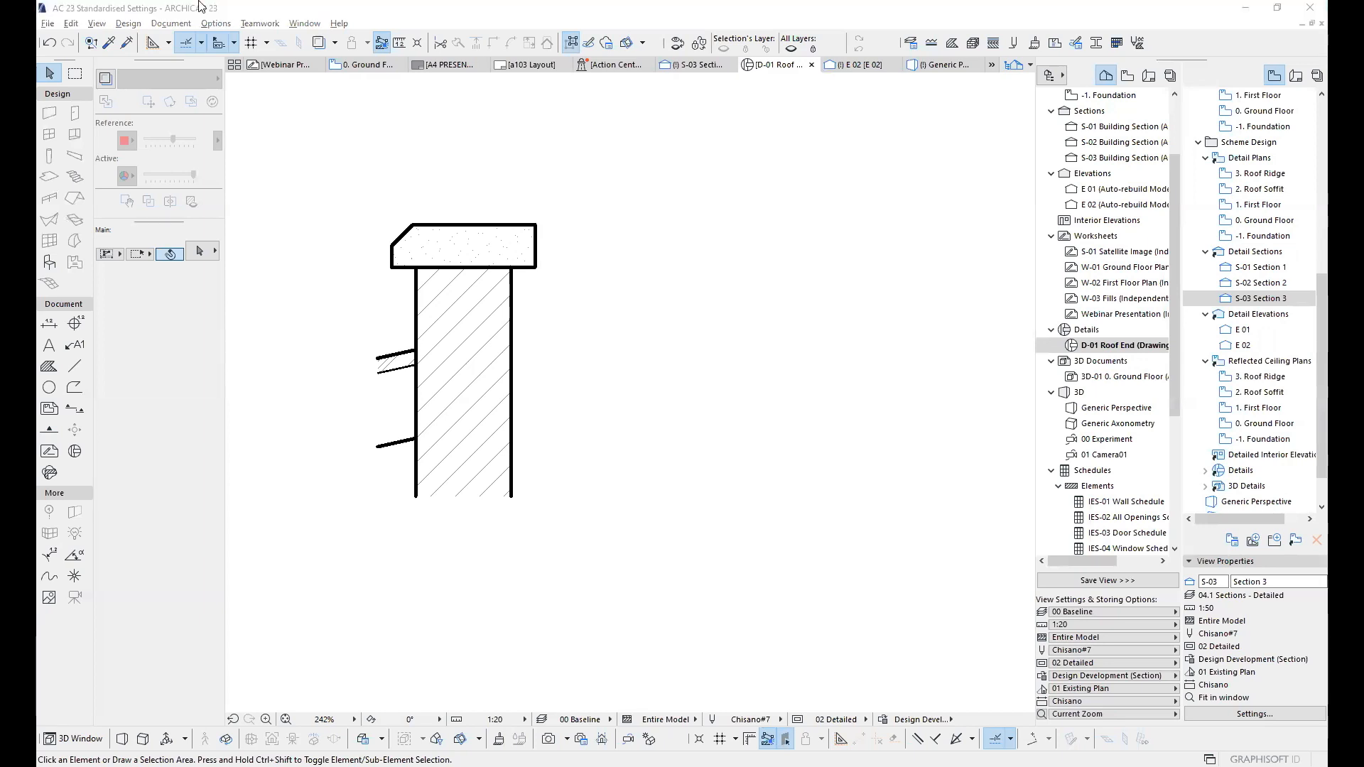
Step: Turn off Create Detail/Worksheet Boundary in Detail/Worksheet Window in the Work Environment's More Options, and close the dialog without saving
{"action": "left_click", "coordinate": [96, 23]}
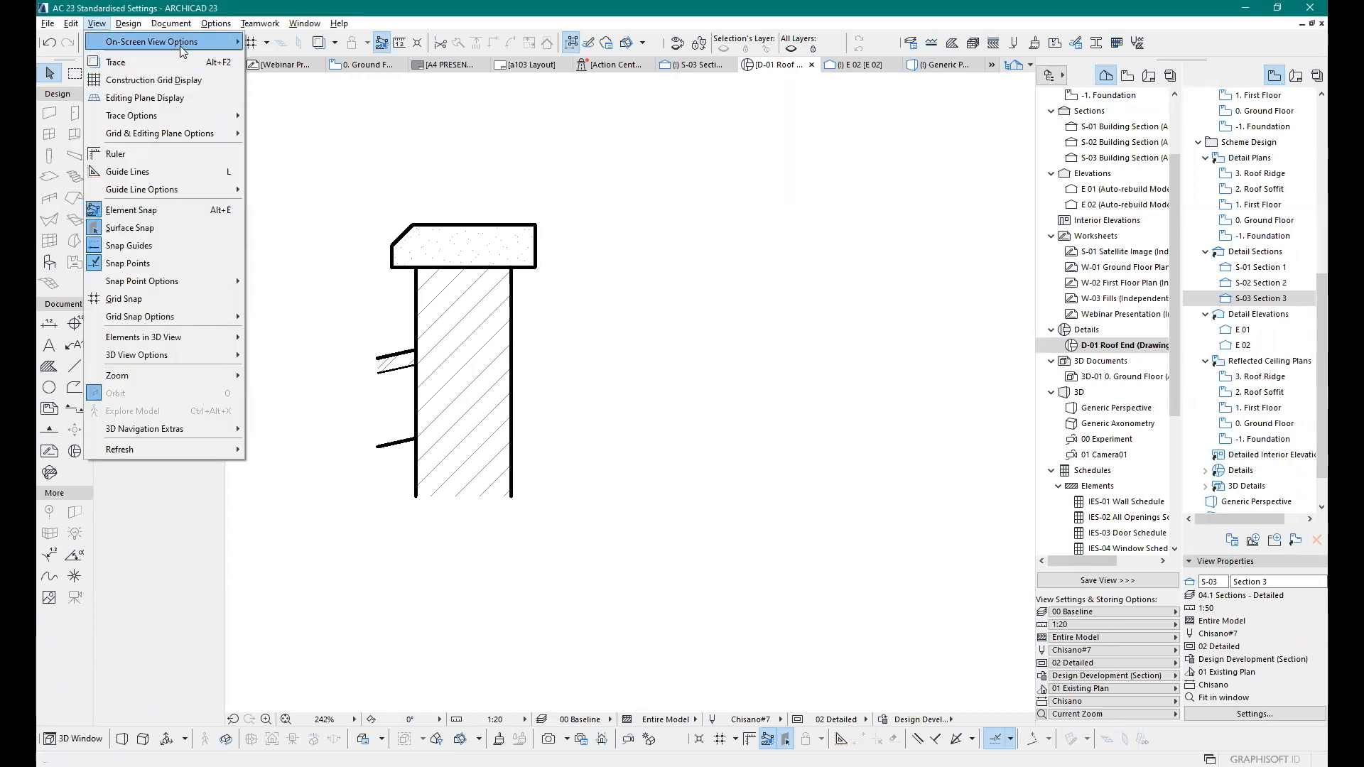
{"action": "mouse_move", "coordinate": [180, 46]}
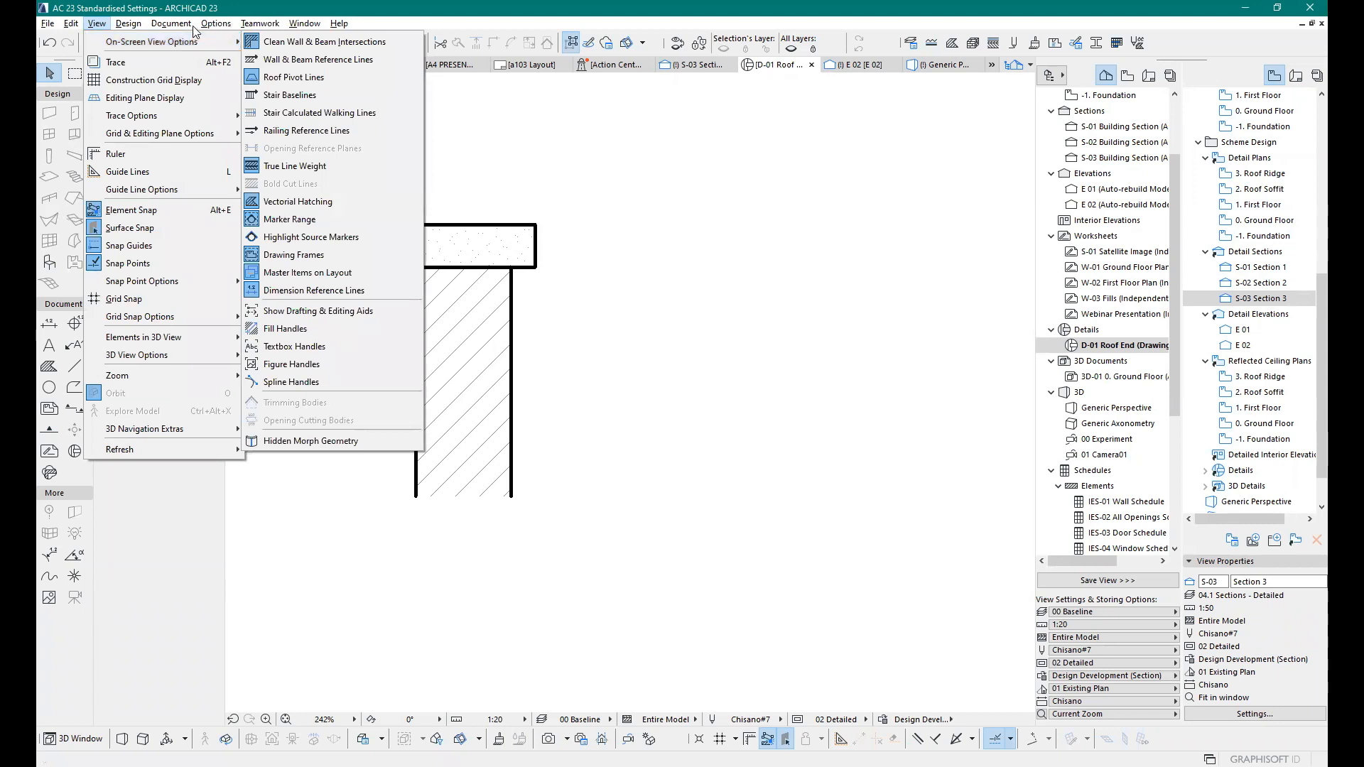
{"action": "mouse_move", "coordinate": [216, 23]}
{"action": "mouse_move", "coordinate": [267, 171]}
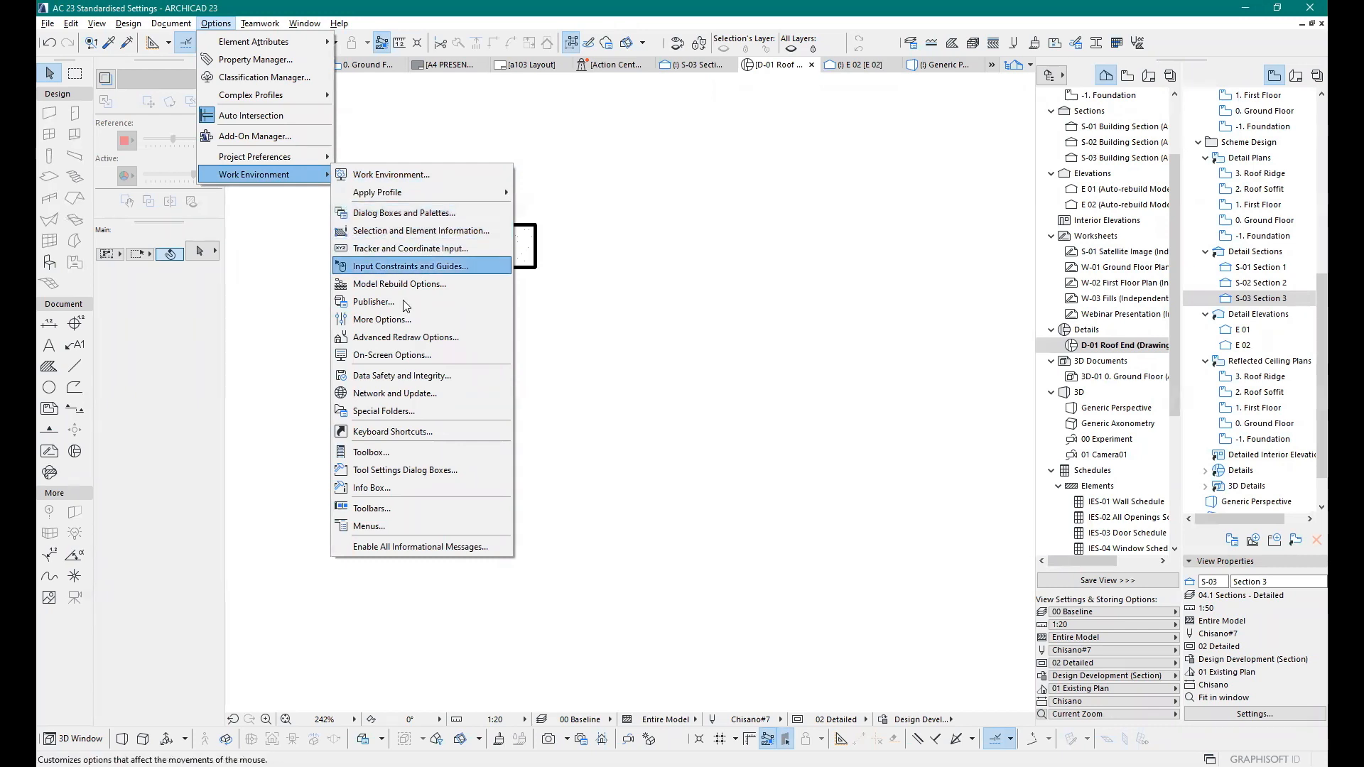
{"action": "left_click", "coordinate": [402, 317]}
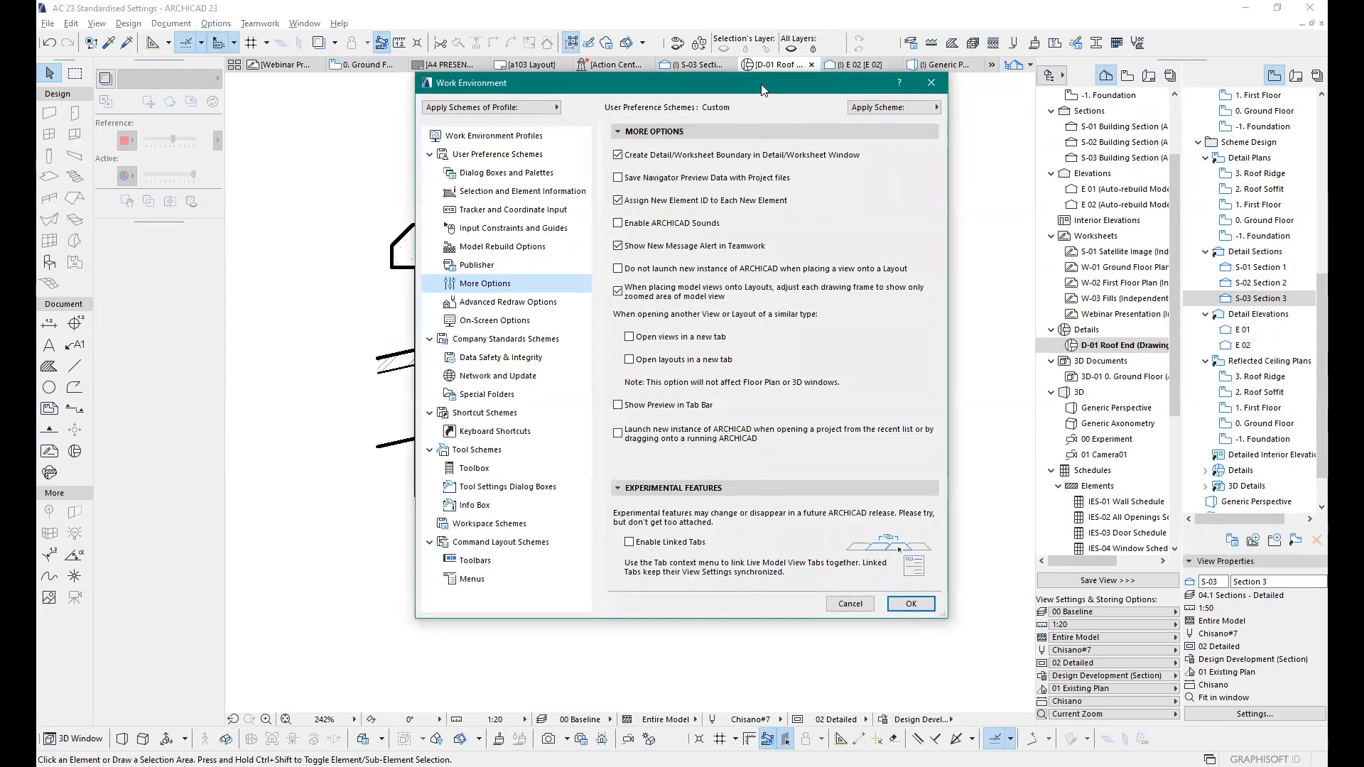
{"action": "left_click_drag", "start_coordinate": [762, 89], "coordinate": [785, 176]}
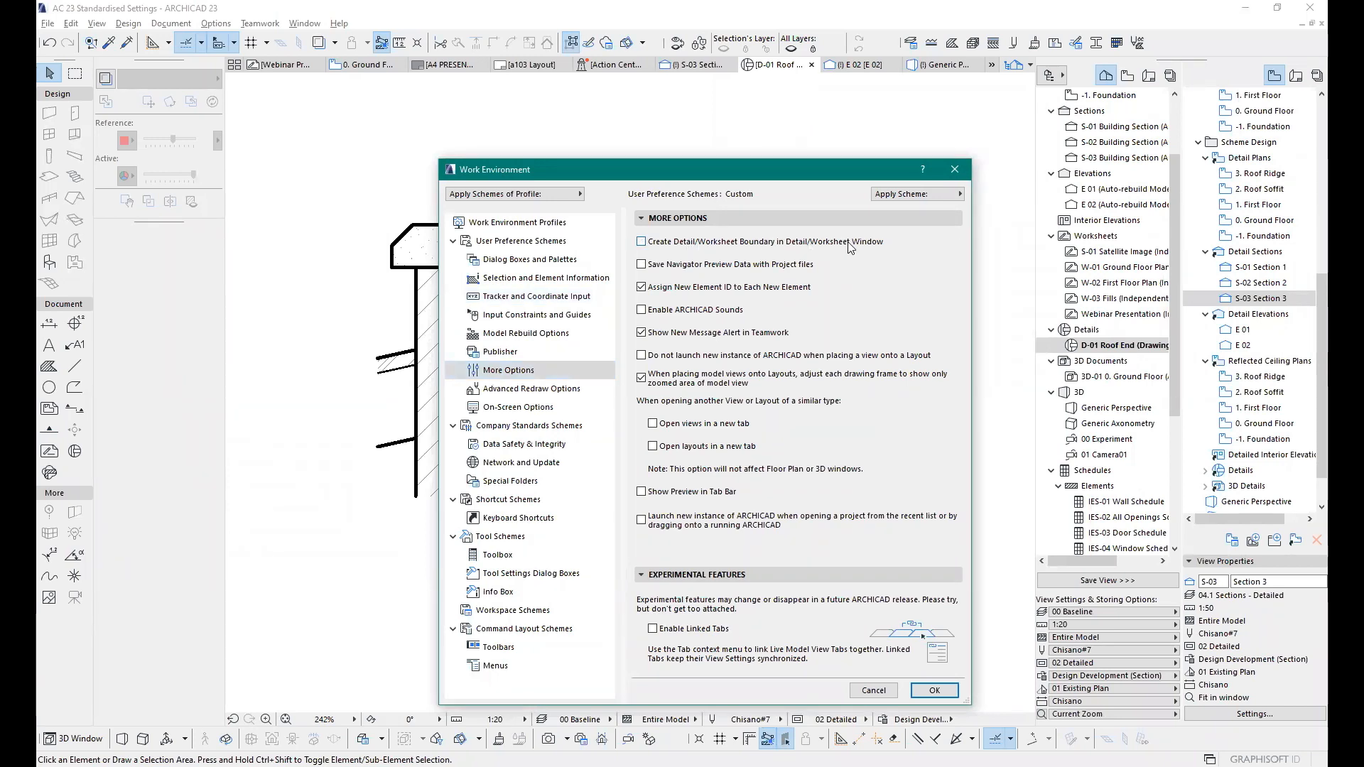
{"action": "left_click_drag", "start_coordinate": [817, 170], "coordinate": [783, 159]}
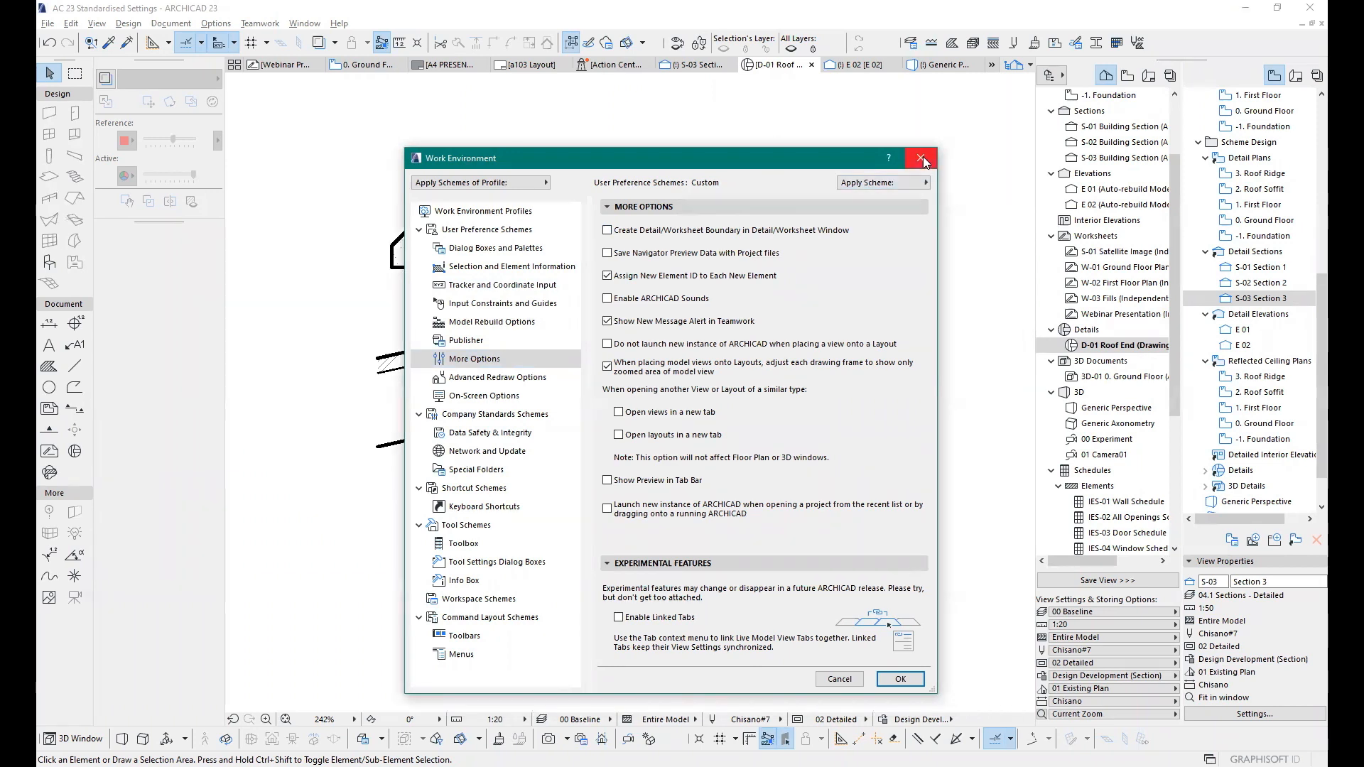
{"action": "left_click", "coordinate": [922, 157]}
Step: In building section S-03, place a rectangular detail marker around the first-floor balcony's upstand and slab end, with its label above and outside the balcony
{"action": "left_click", "coordinate": [693, 65]}
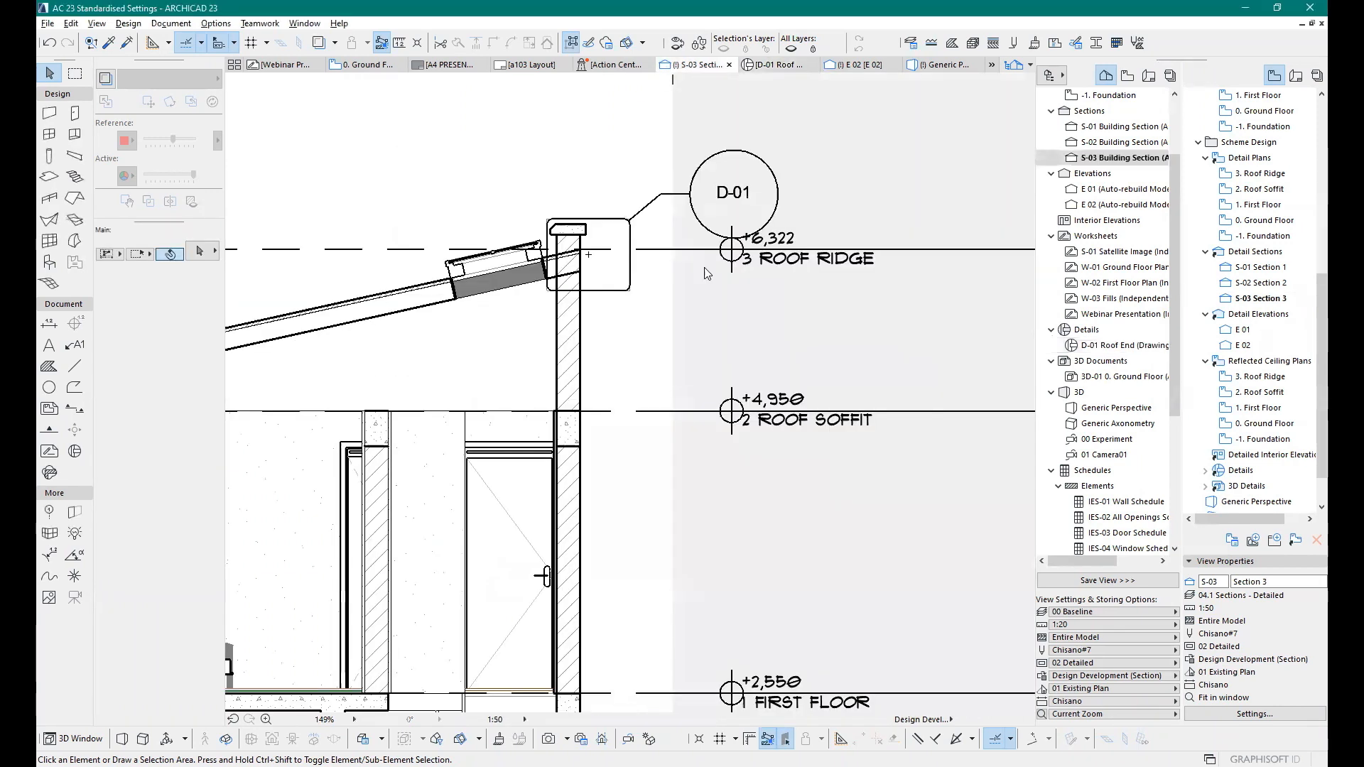
{"action": "scroll", "coordinate": [736, 237], "scroll_direction": "up", "scroll_amount": 3}
{"action": "scroll", "coordinate": [736, 237], "scroll_direction": "down", "scroll_amount": 3}
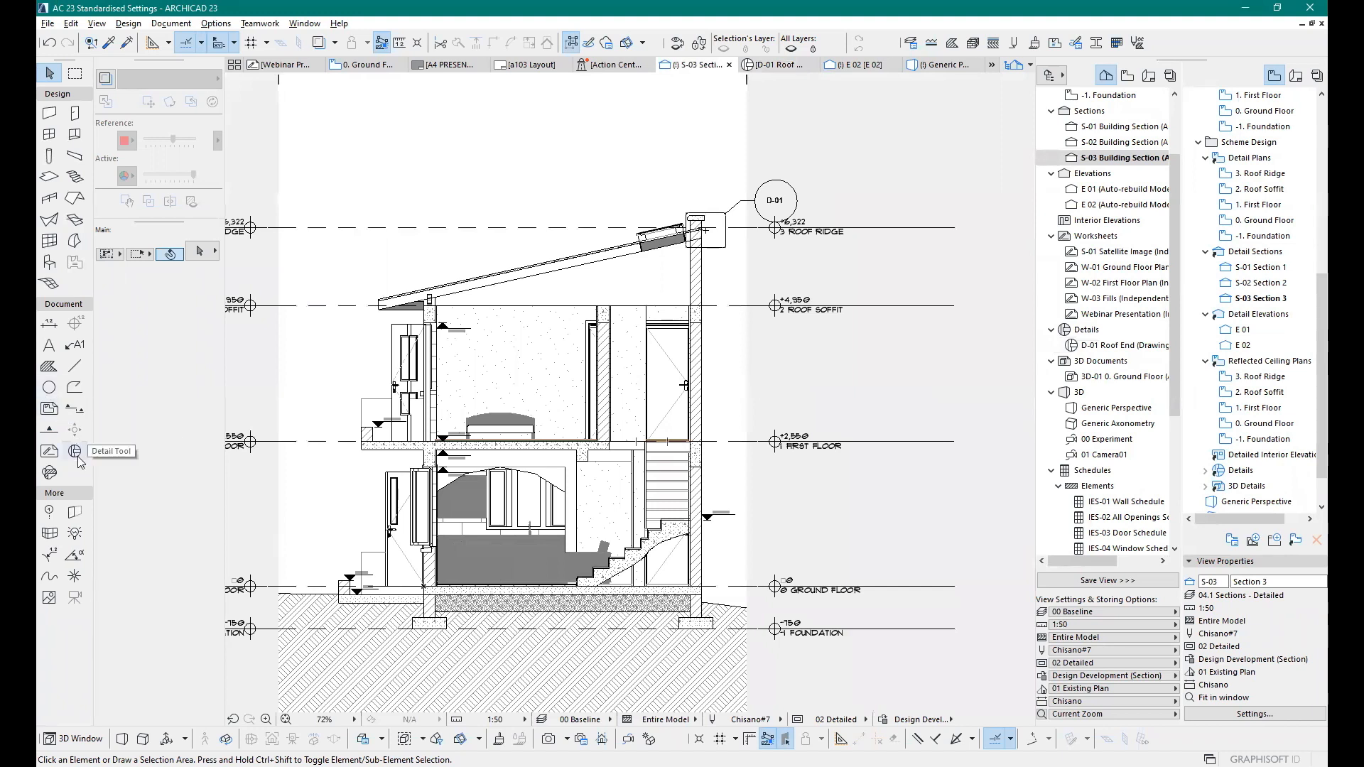
{"action": "left_click", "coordinate": [75, 451]}
{"action": "scroll", "coordinate": [386, 434], "scroll_direction": "up", "scroll_amount": 5}
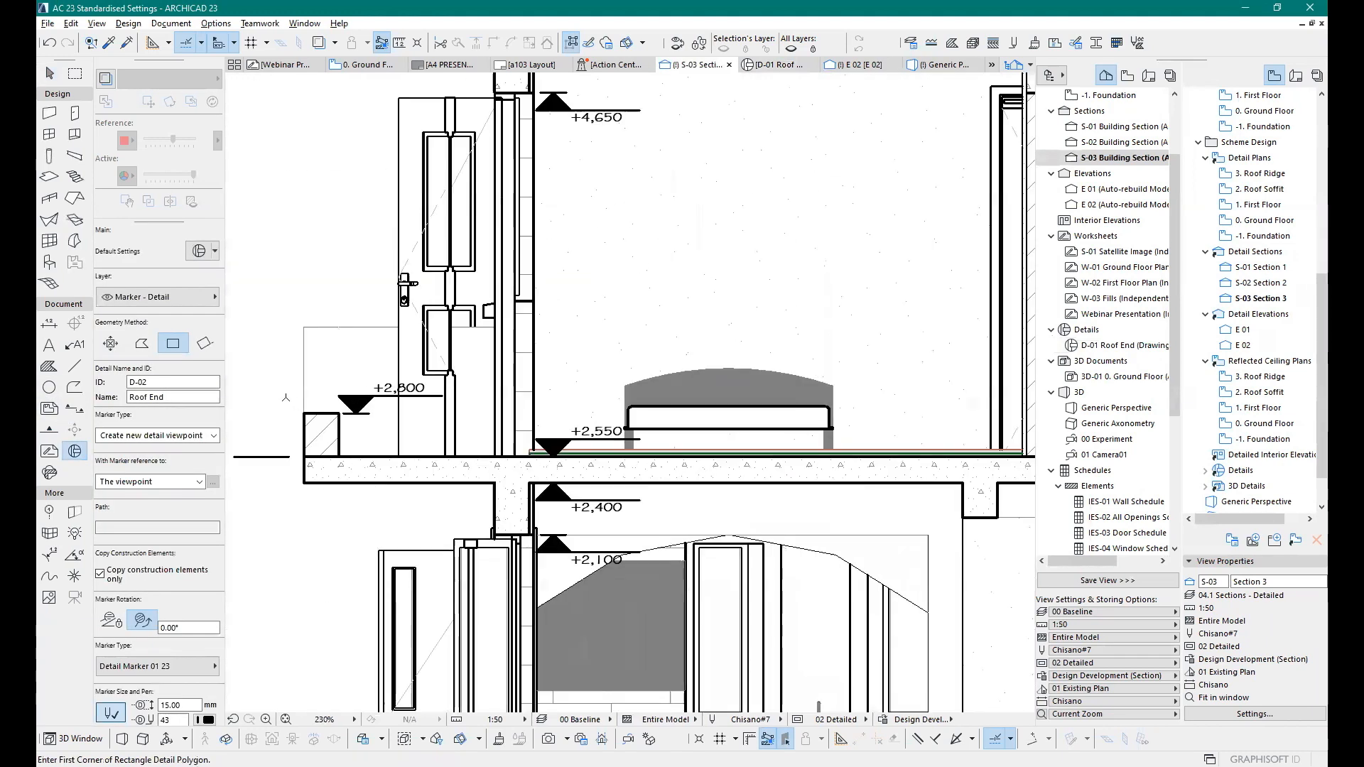
{"action": "scroll", "coordinate": [310, 340], "scroll_direction": "down", "scroll_amount": 5}
{"action": "scroll", "coordinate": [300, 350], "scroll_direction": "up", "scroll_amount": 6}
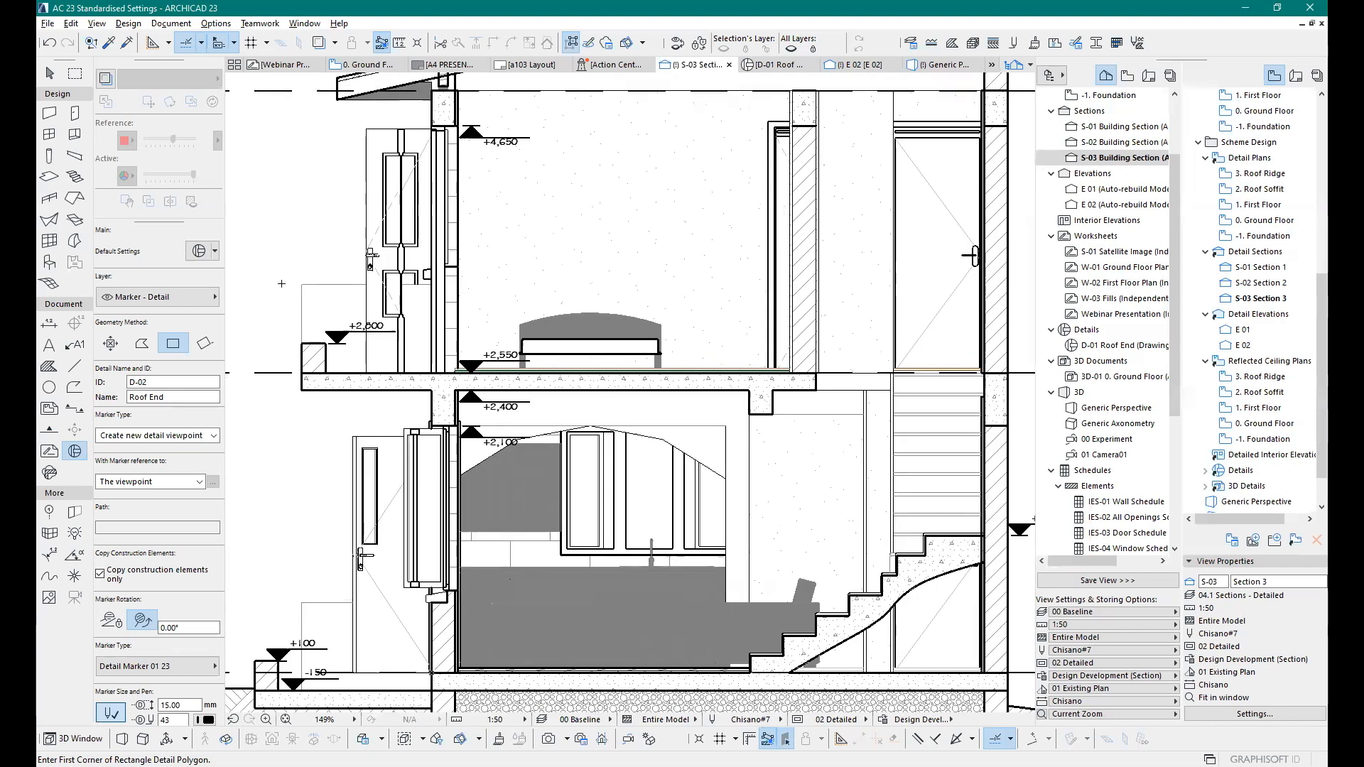
{"action": "left_click", "coordinate": [288, 390]}
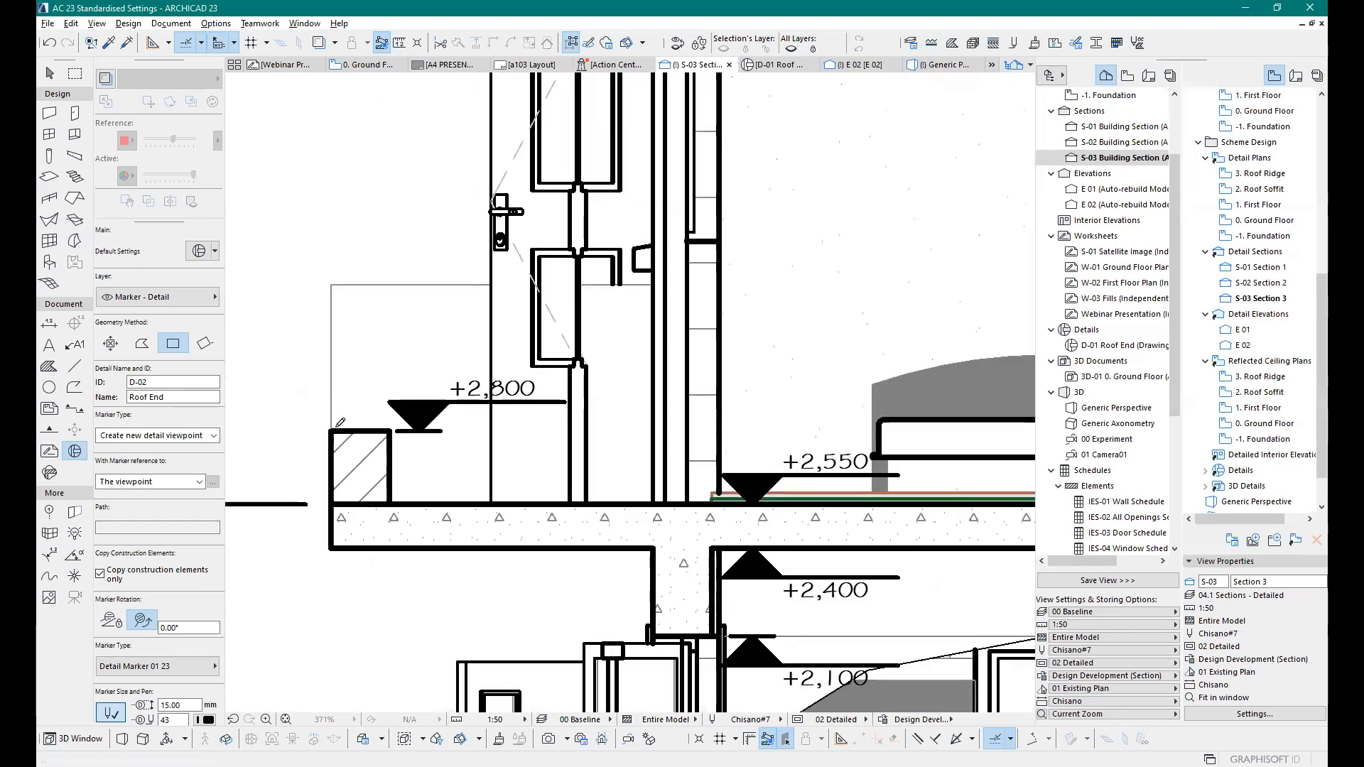
{"action": "left_click", "coordinate": [486, 588]}
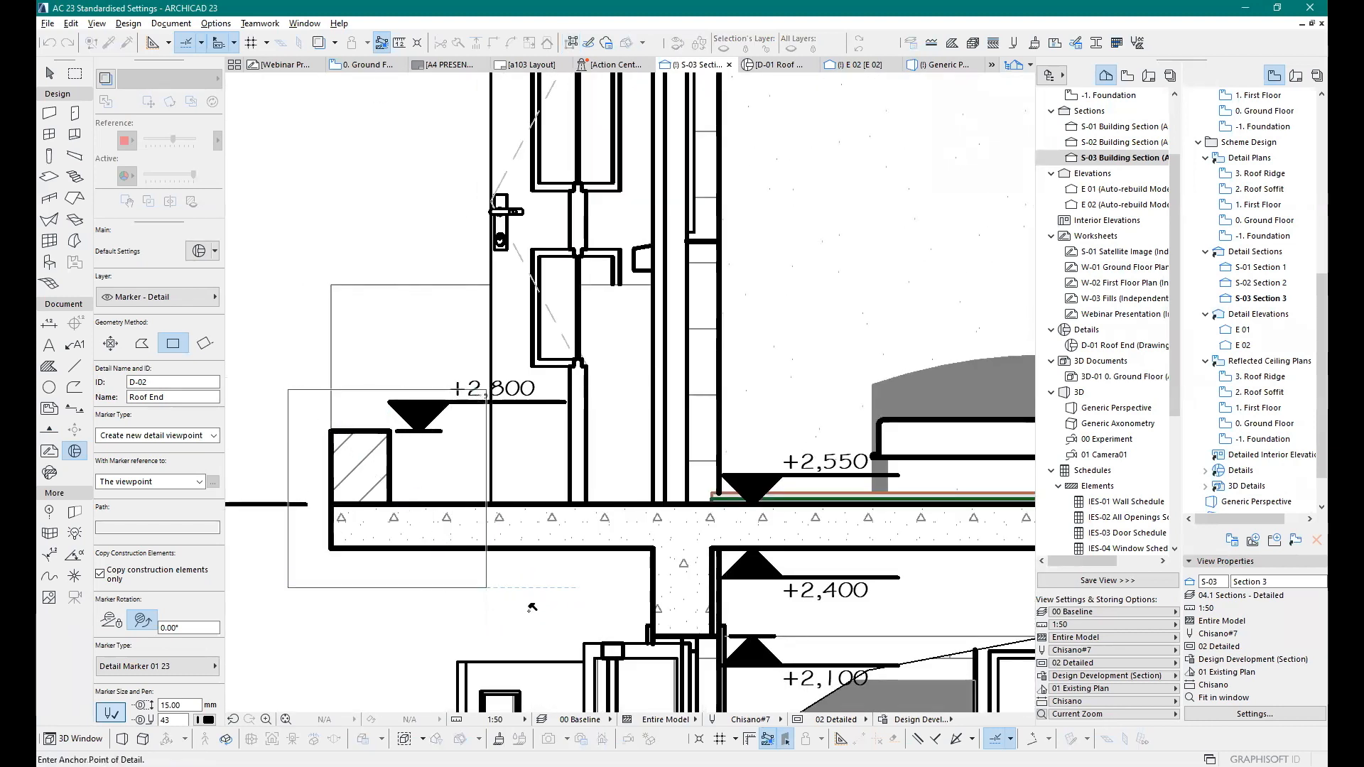
{"action": "scroll", "coordinate": [538, 521], "scroll_direction": "down", "scroll_amount": 5}
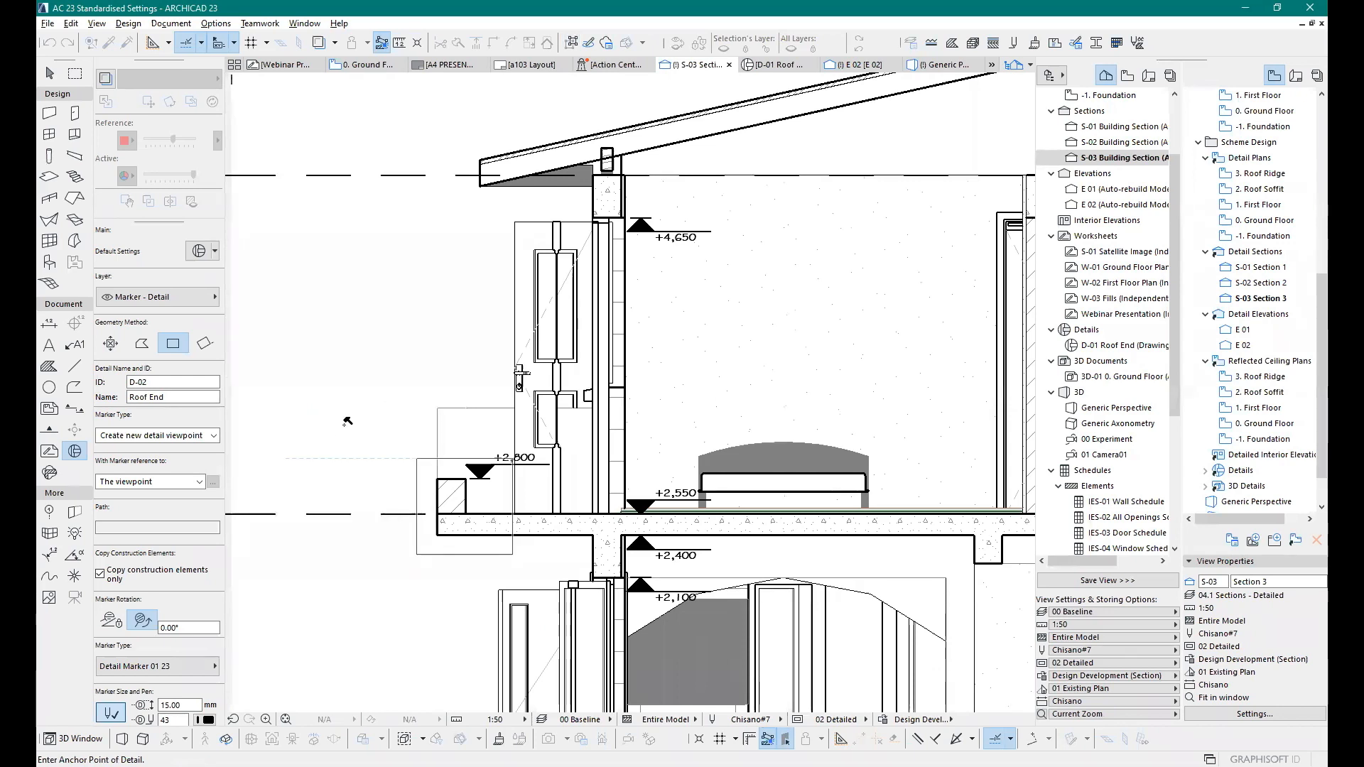
{"action": "left_click", "coordinate": [362, 421]}
{"action": "scroll", "coordinate": [416, 409], "scroll_direction": "down", "scroll_amount": 2}
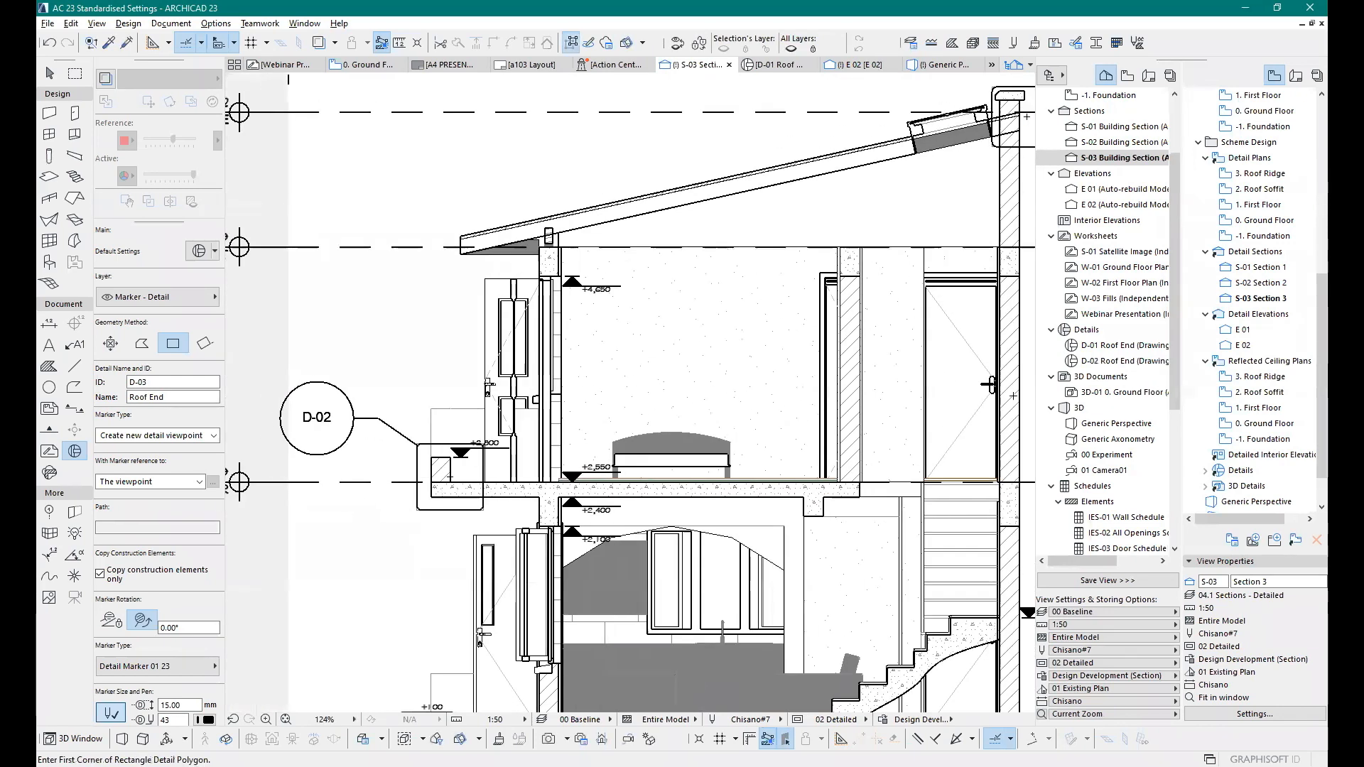
Step: Open the D-02 Roof End detail viewpoint
{"action": "left_click", "coordinate": [1083, 360]}
{"action": "double_click", "coordinate": [1082, 361]}
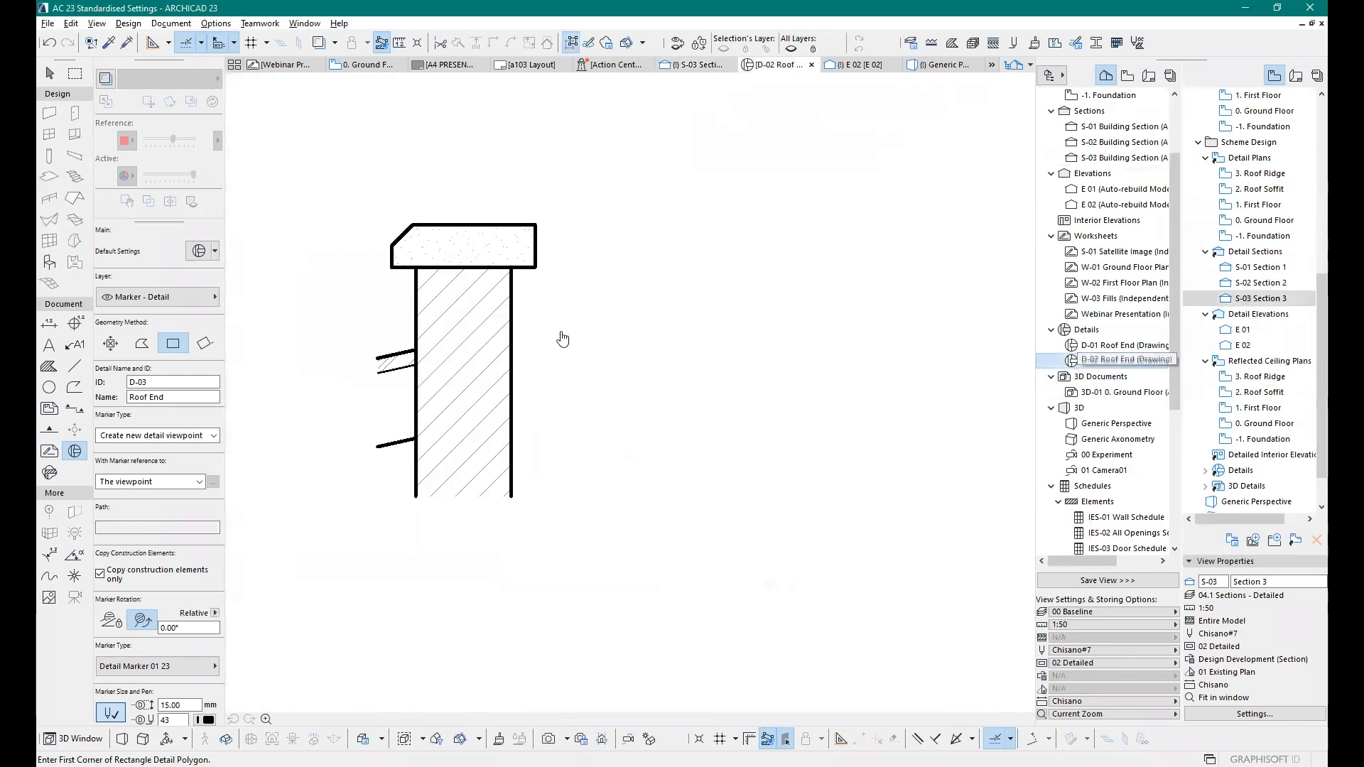
{"action": "scroll", "coordinate": [523, 454], "scroll_direction": "down", "scroll_amount": 2}
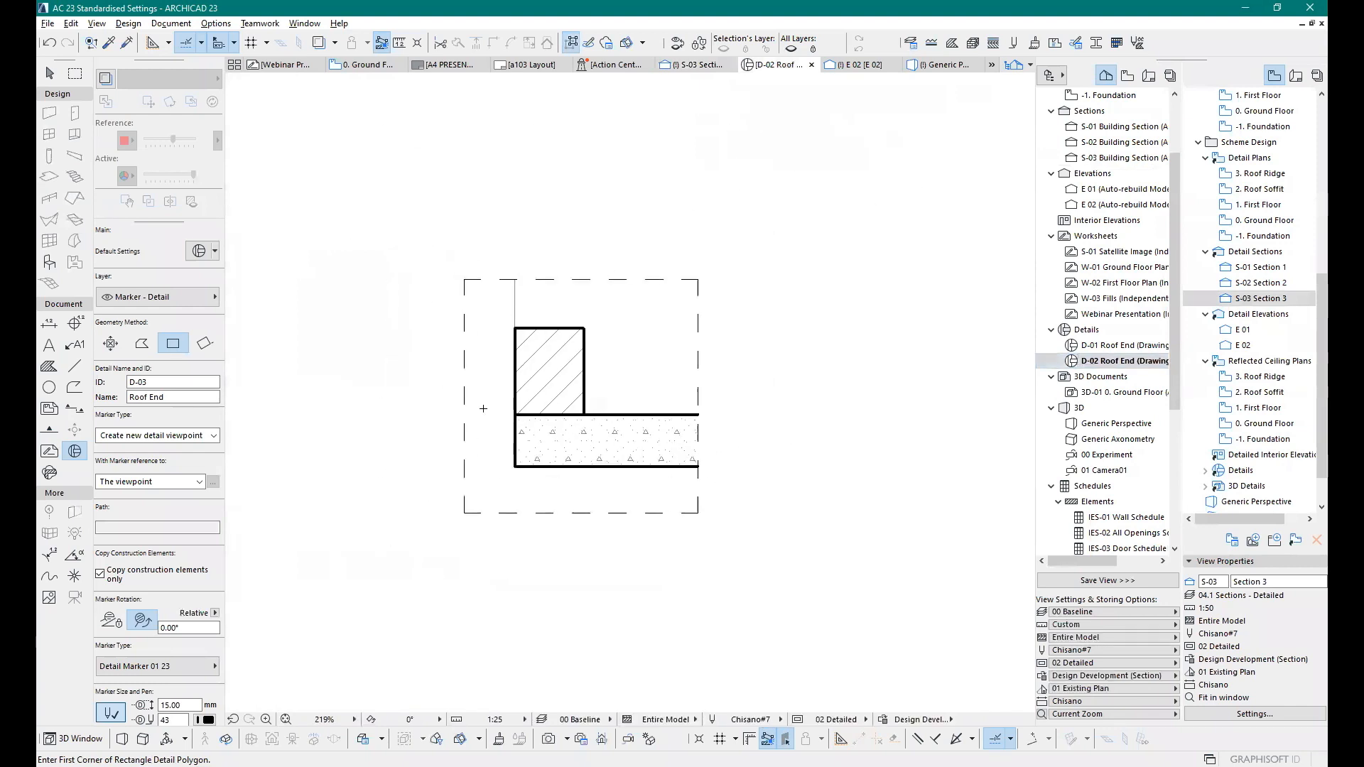
{"action": "scroll", "coordinate": [597, 295], "scroll_direction": "up", "scroll_amount": 2}
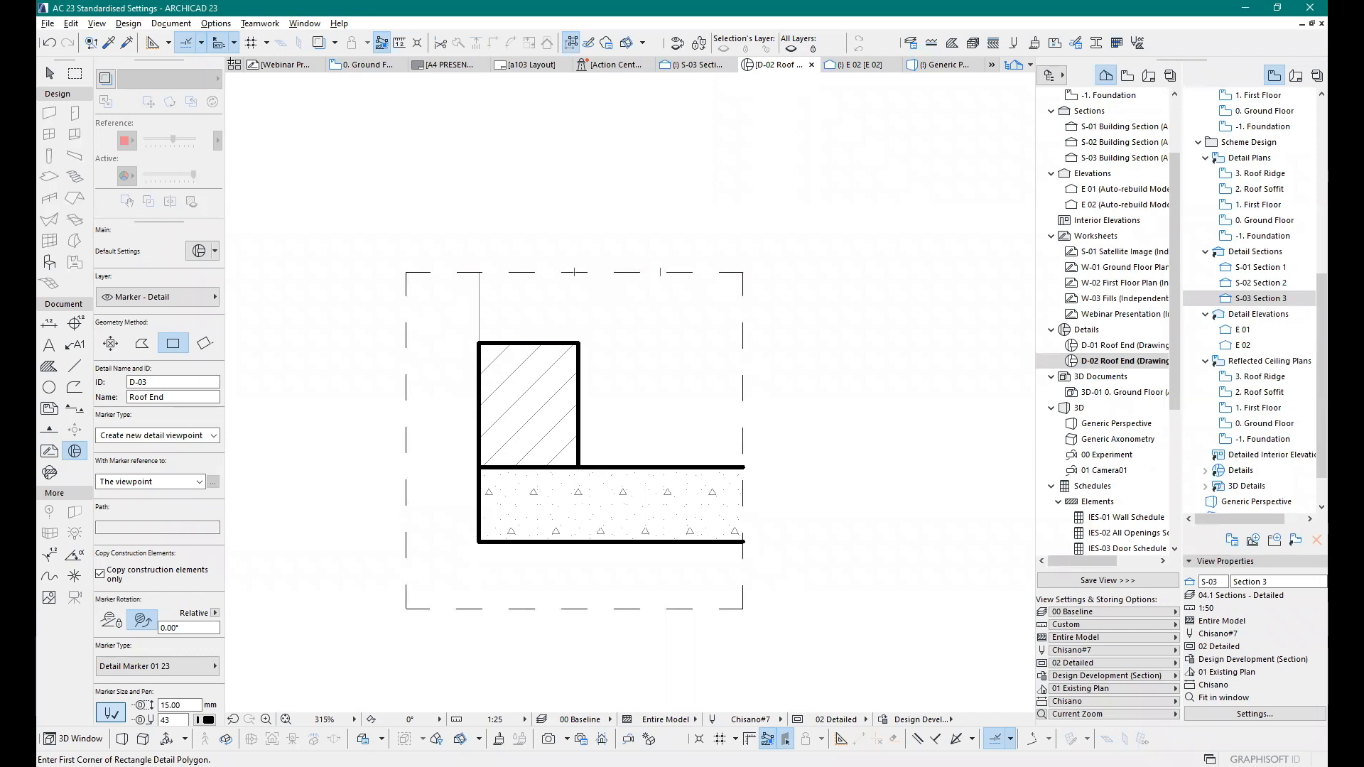
Step: Confirm the Work Environment's More Options with Create Detail/Worksheet Boundary in Detail/Worksheet Window turned off
{"action": "left_click", "coordinate": [216, 23]}
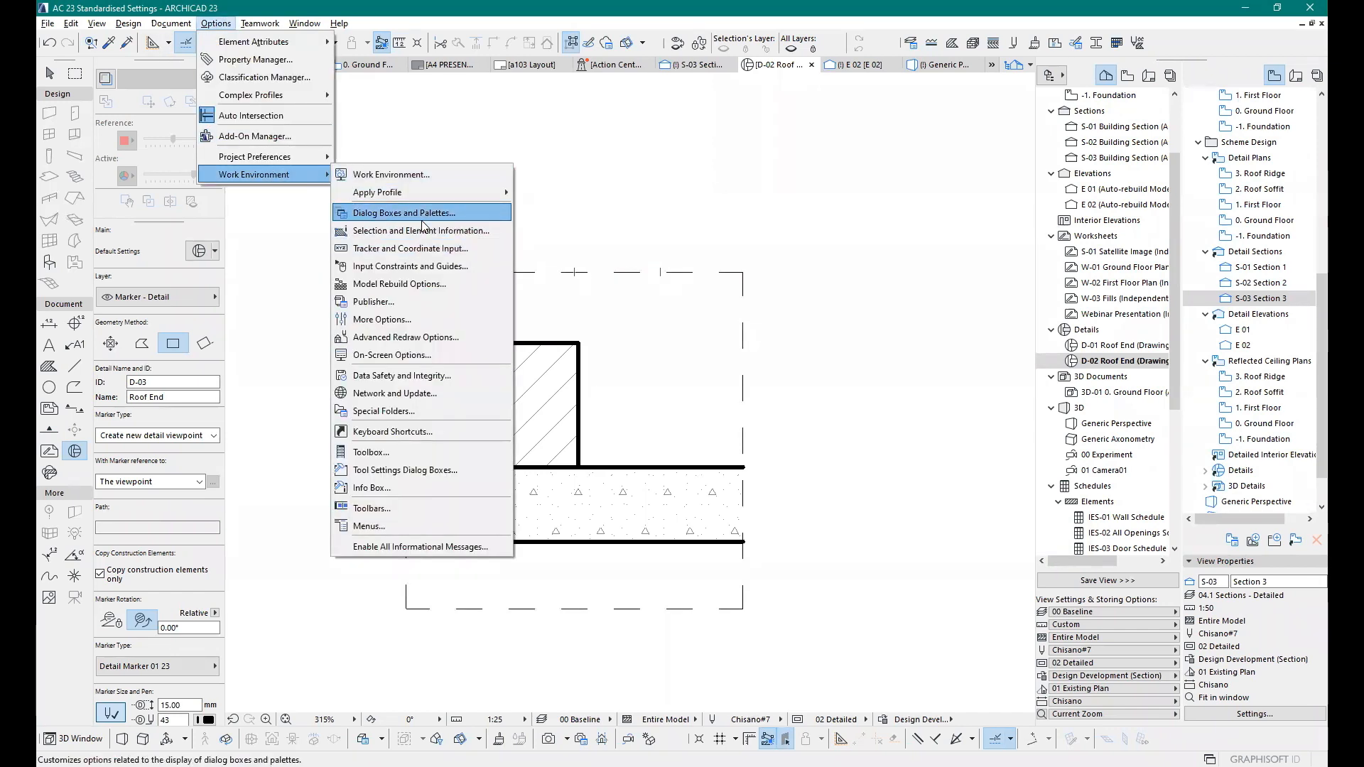
{"action": "left_click", "coordinate": [419, 319]}
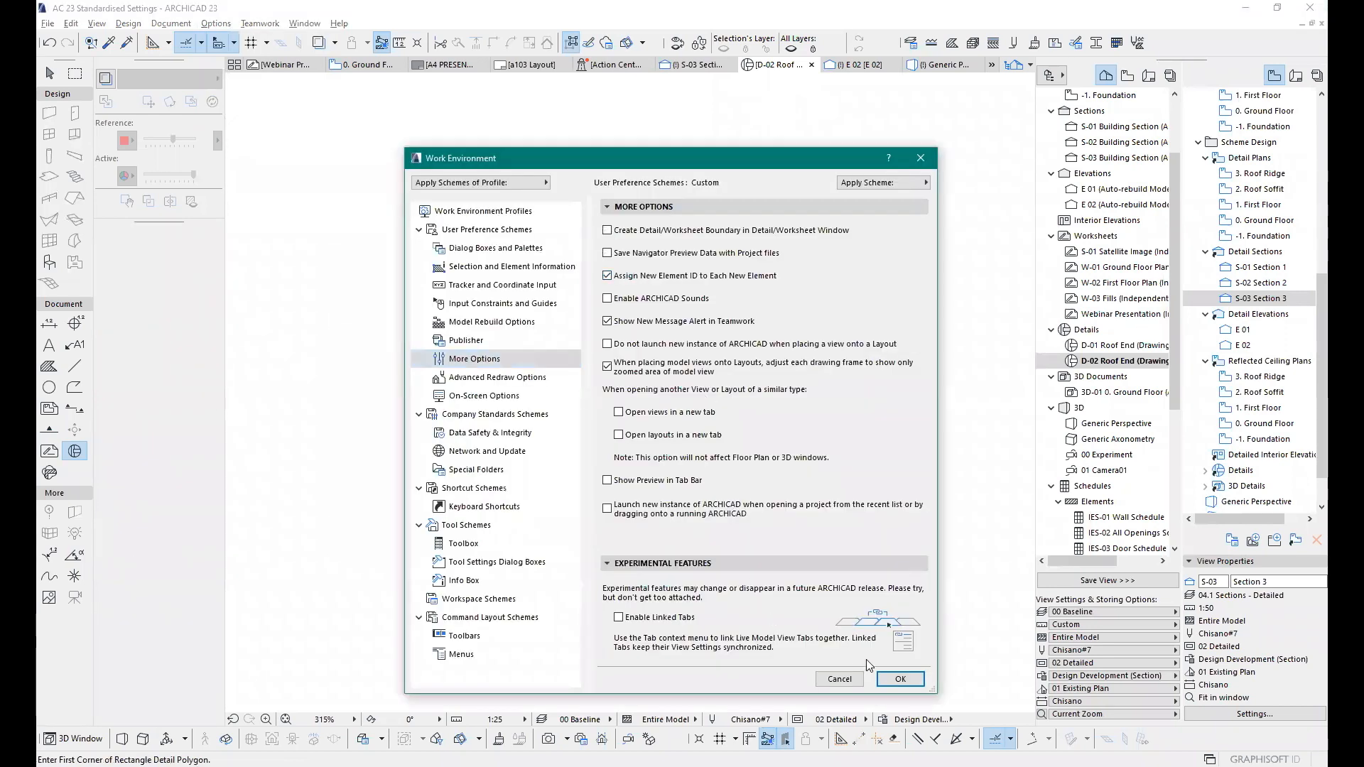
{"action": "left_click", "coordinate": [900, 678]}
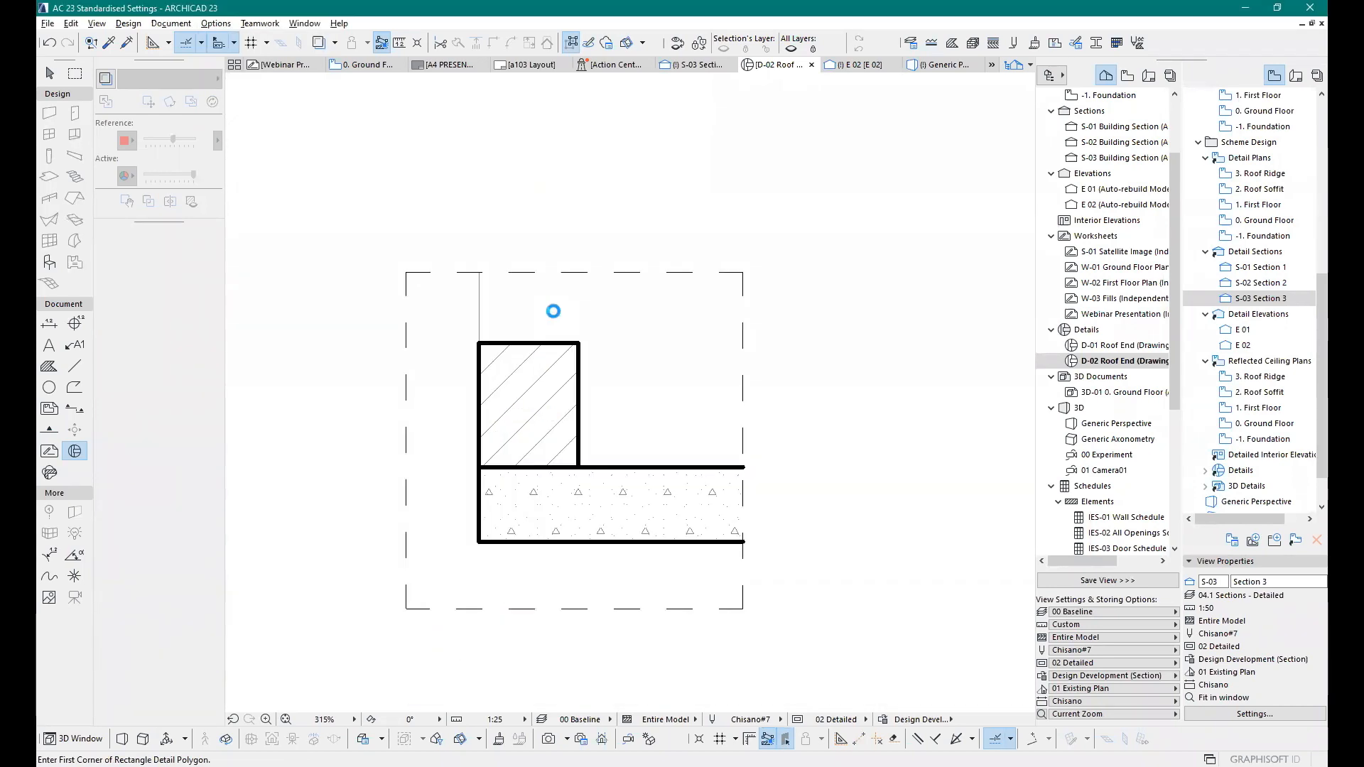
Step: Delete the dashed boundary outline around the balcony upstand and slab in the D-02 detail
{"action": "left_click", "coordinate": [582, 273], "text": "shift"}
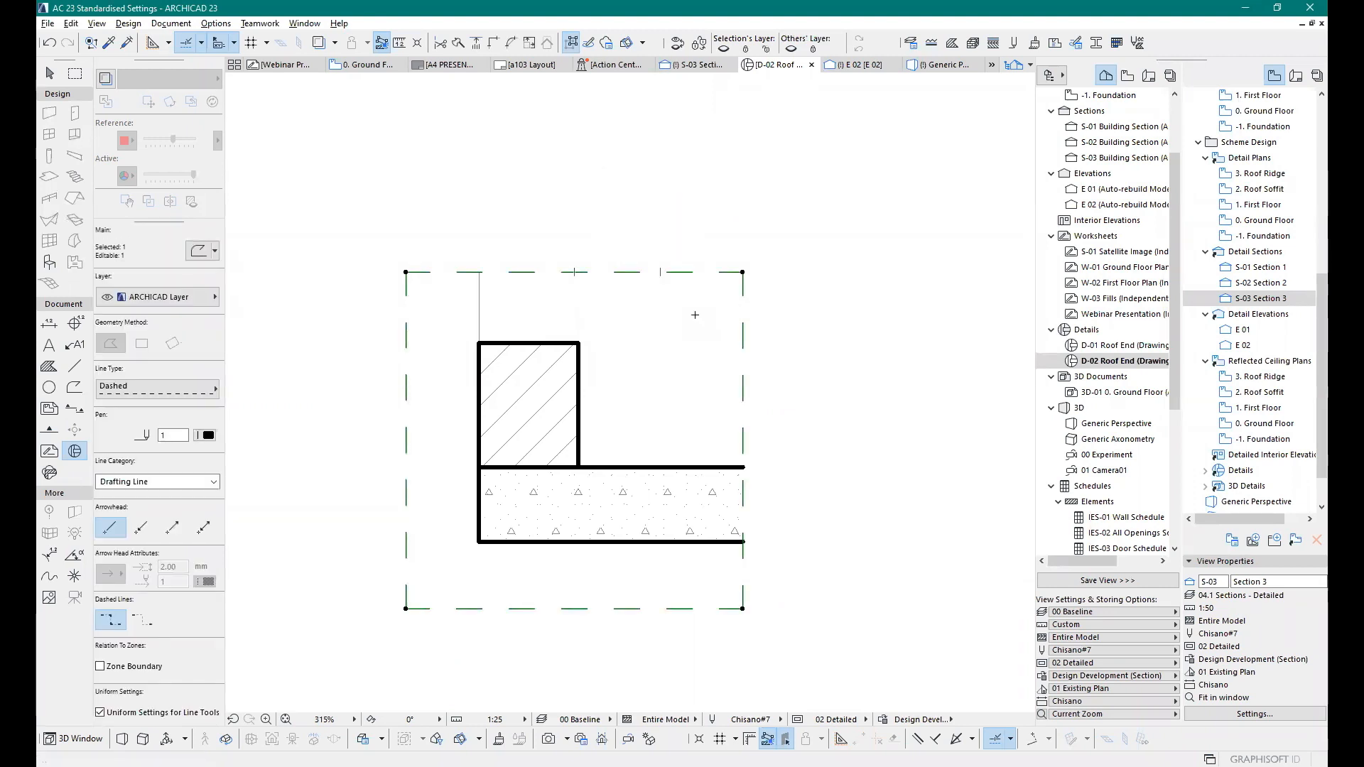
{"action": "key", "text": "Delete"}
{"action": "scroll", "coordinate": [437, 503], "scroll_direction": "down", "scroll_amount": 1}
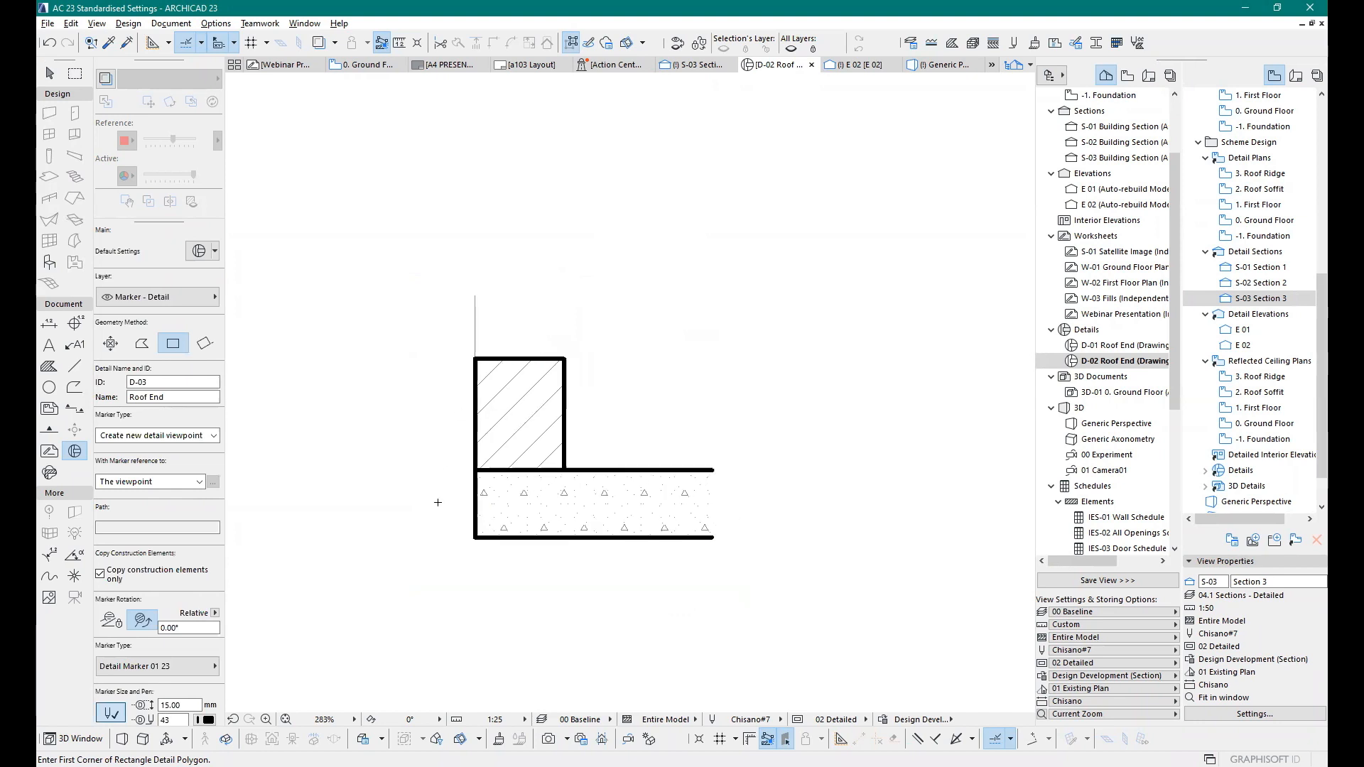
{"action": "scroll", "coordinate": [438, 503], "scroll_direction": "down", "scroll_amount": 1}
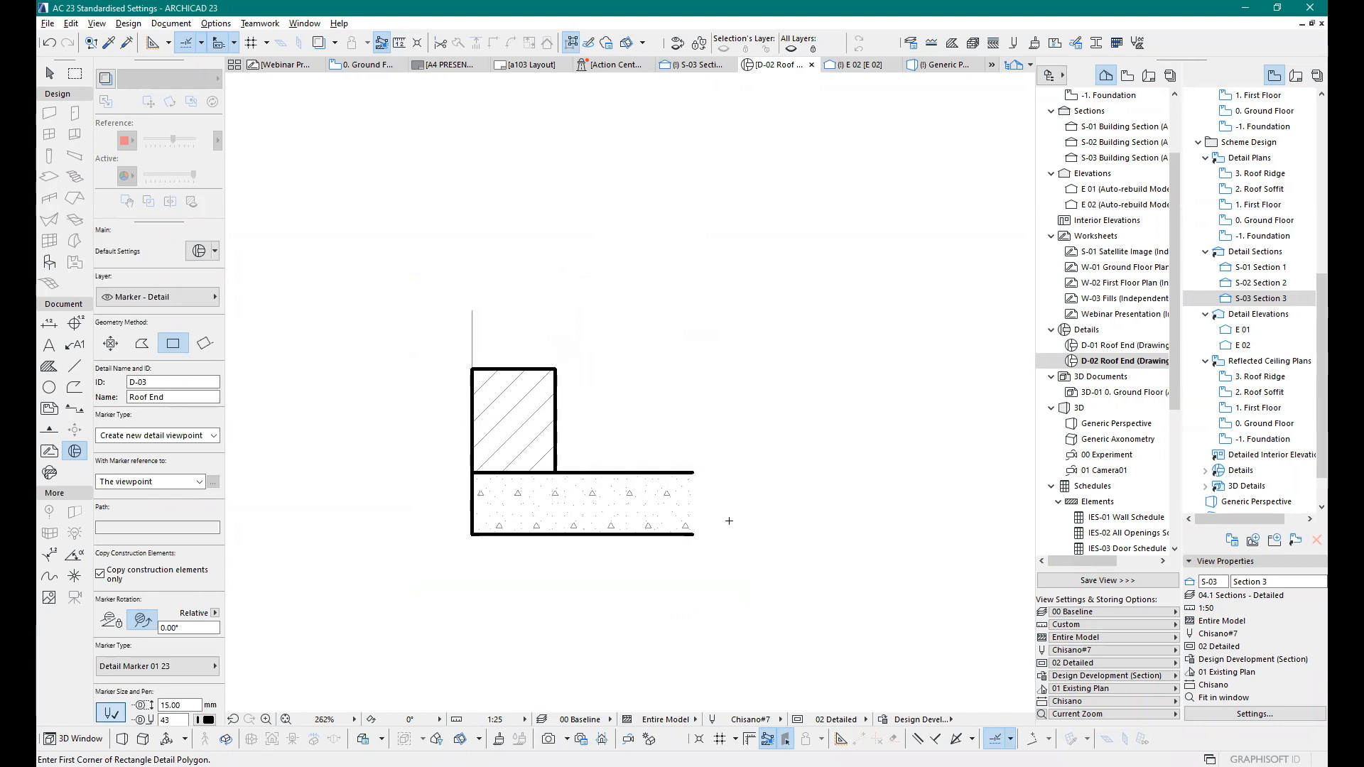
Step: Set the Line tool's default line type to Break
{"action": "left_click", "coordinate": [75, 366]}
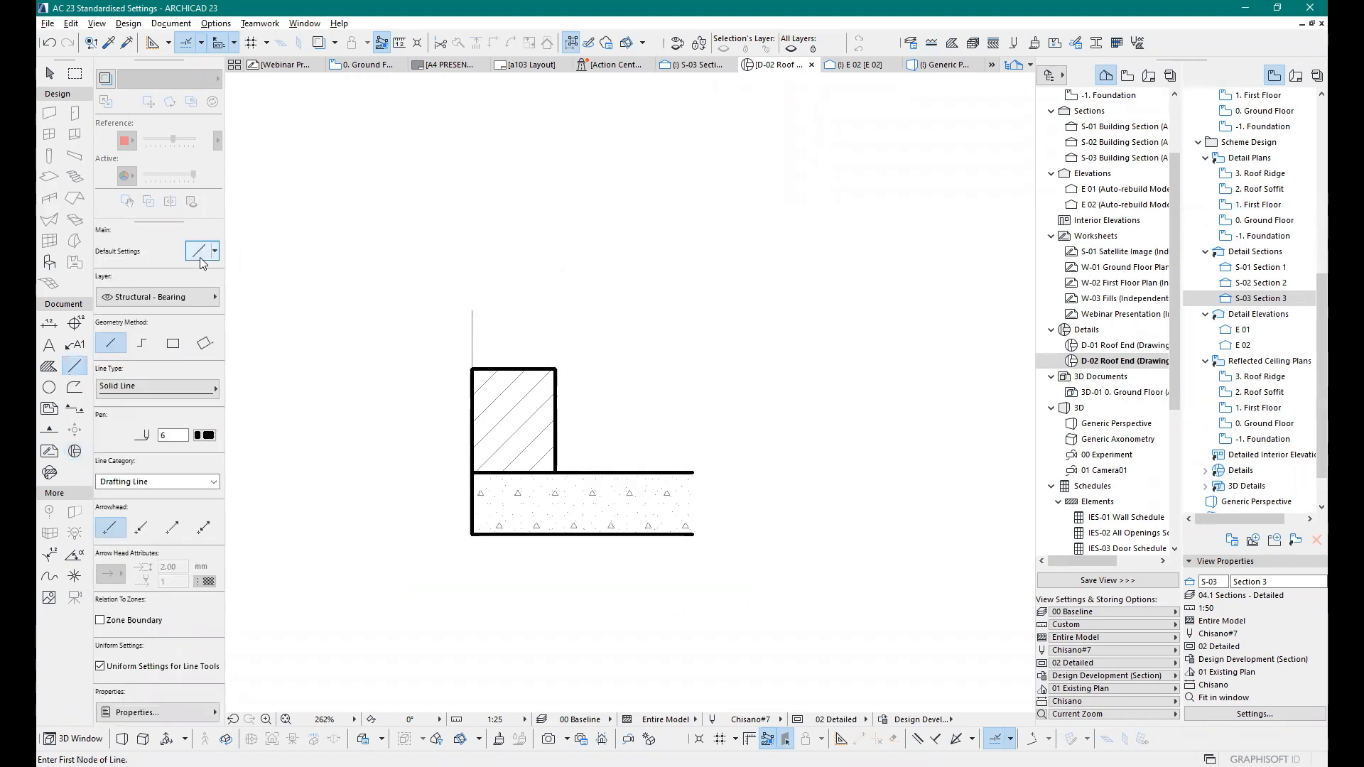
{"action": "left_click", "coordinate": [200, 256]}
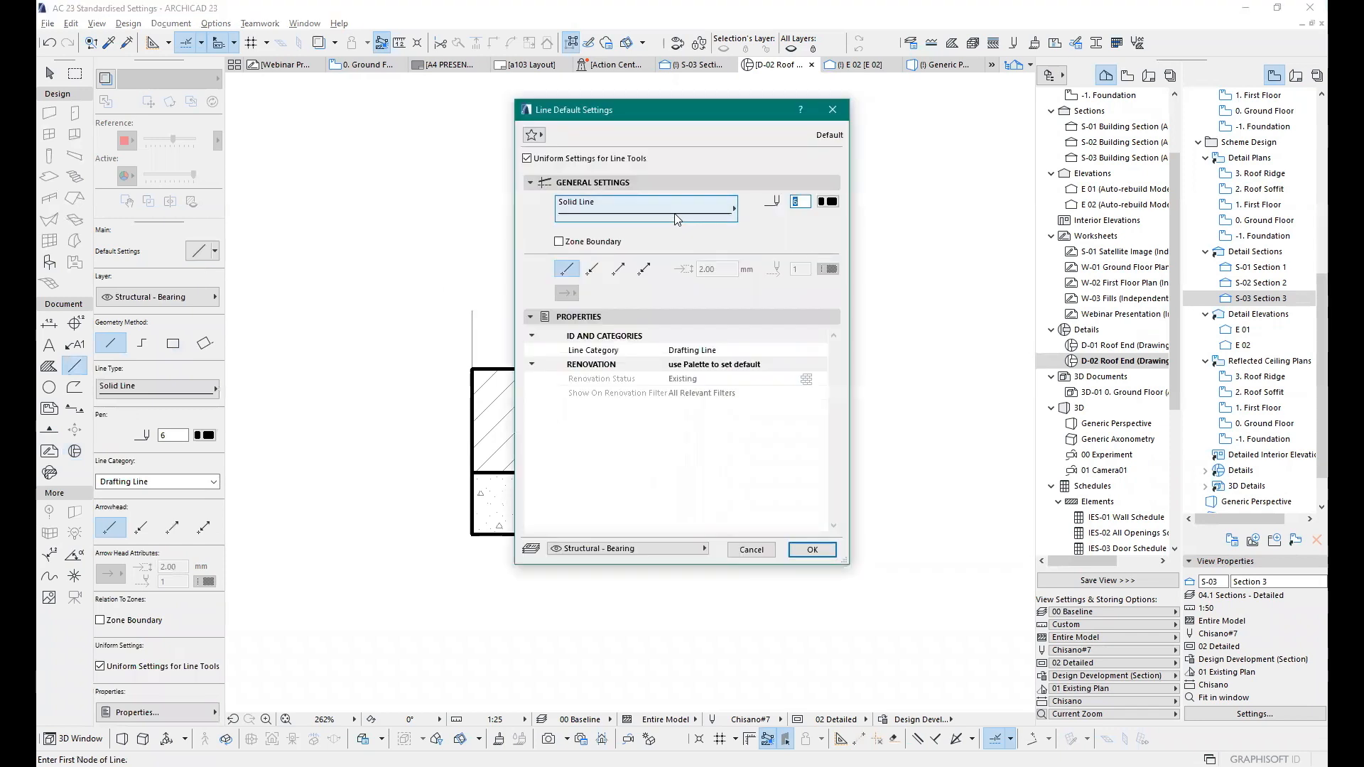
{"action": "left_click", "coordinate": [677, 218]}
{"action": "left_click", "coordinate": [802, 269]}
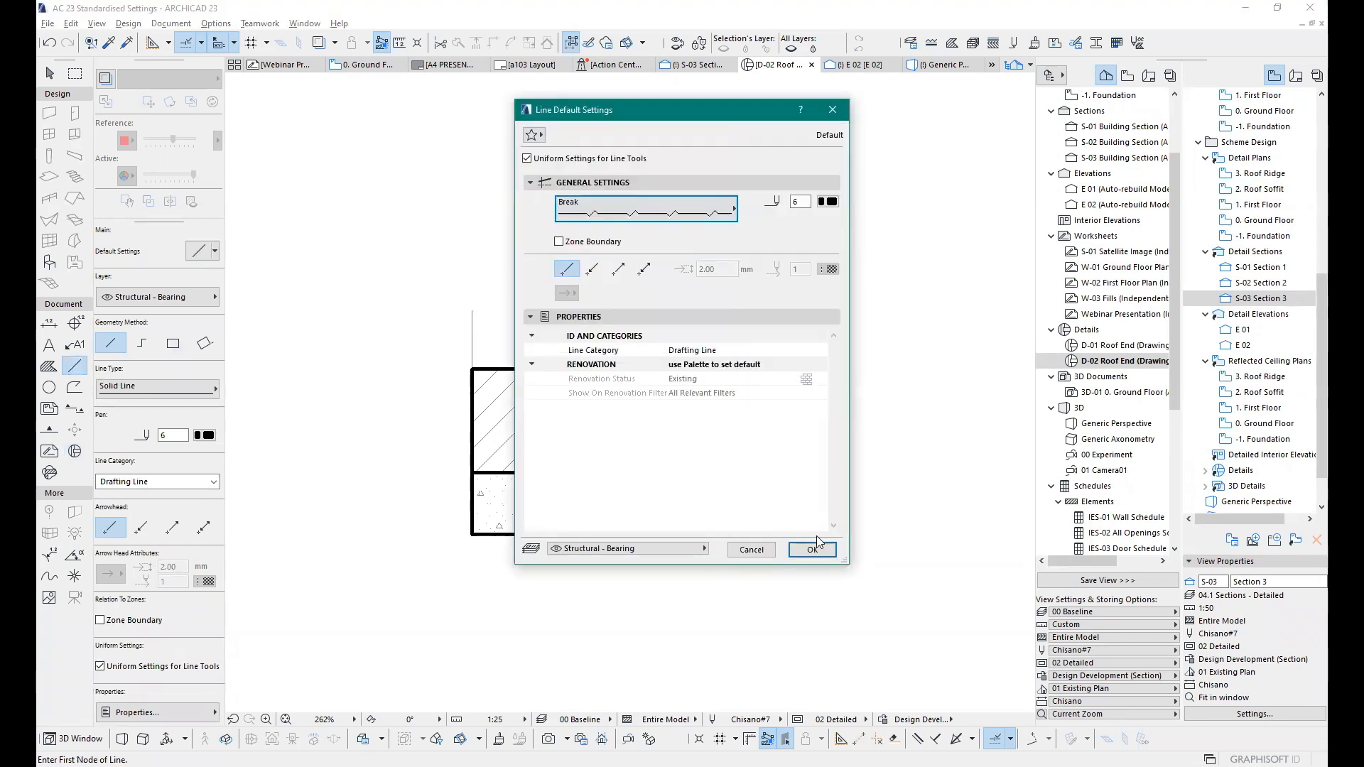
{"action": "left_click", "coordinate": [796, 554]}
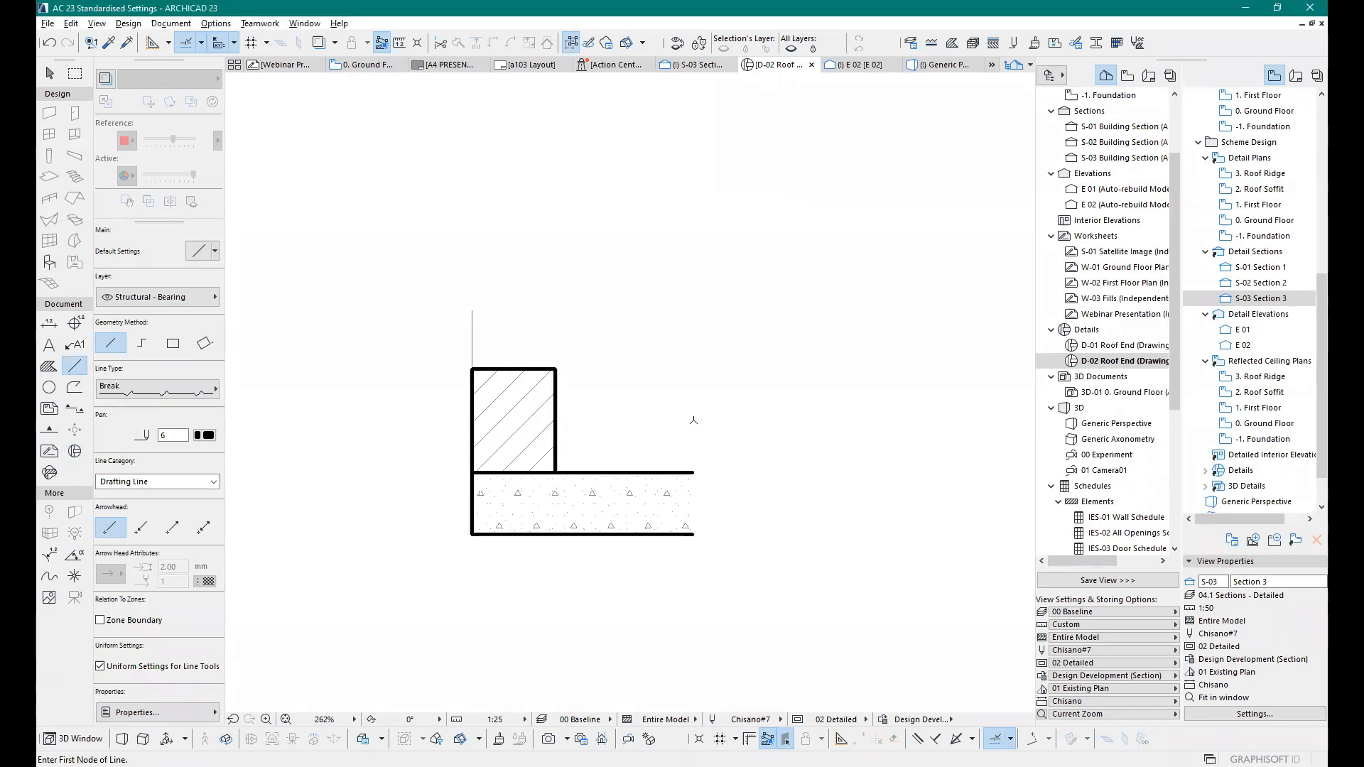
Step: Try a vertical Break line across the slab's cut end, and delete it
{"action": "left_click", "coordinate": [694, 420]}
{"action": "left_click", "coordinate": [693, 571]}
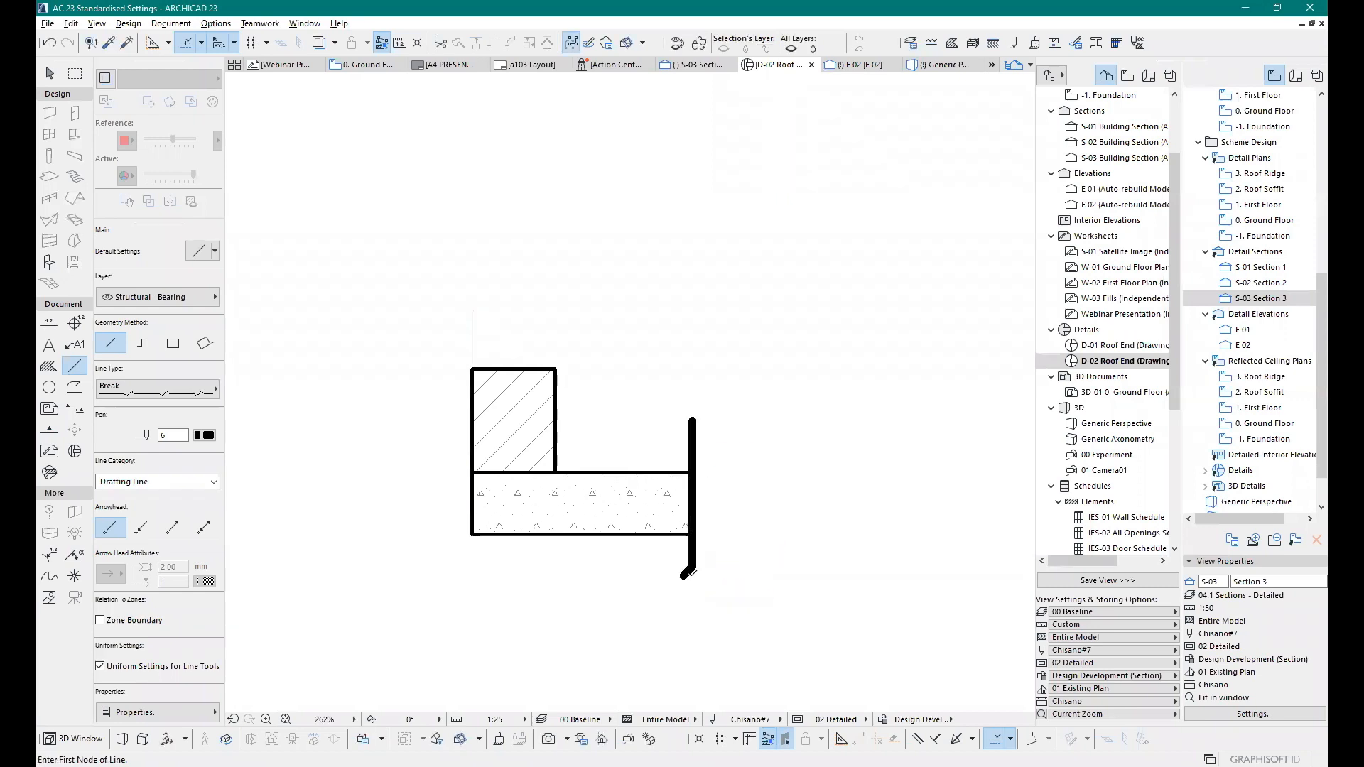
{"action": "scroll", "coordinate": [703, 414], "scroll_direction": "down", "scroll_amount": 1}
{"action": "scroll", "coordinate": [682, 479], "scroll_direction": "up", "scroll_amount": 1}
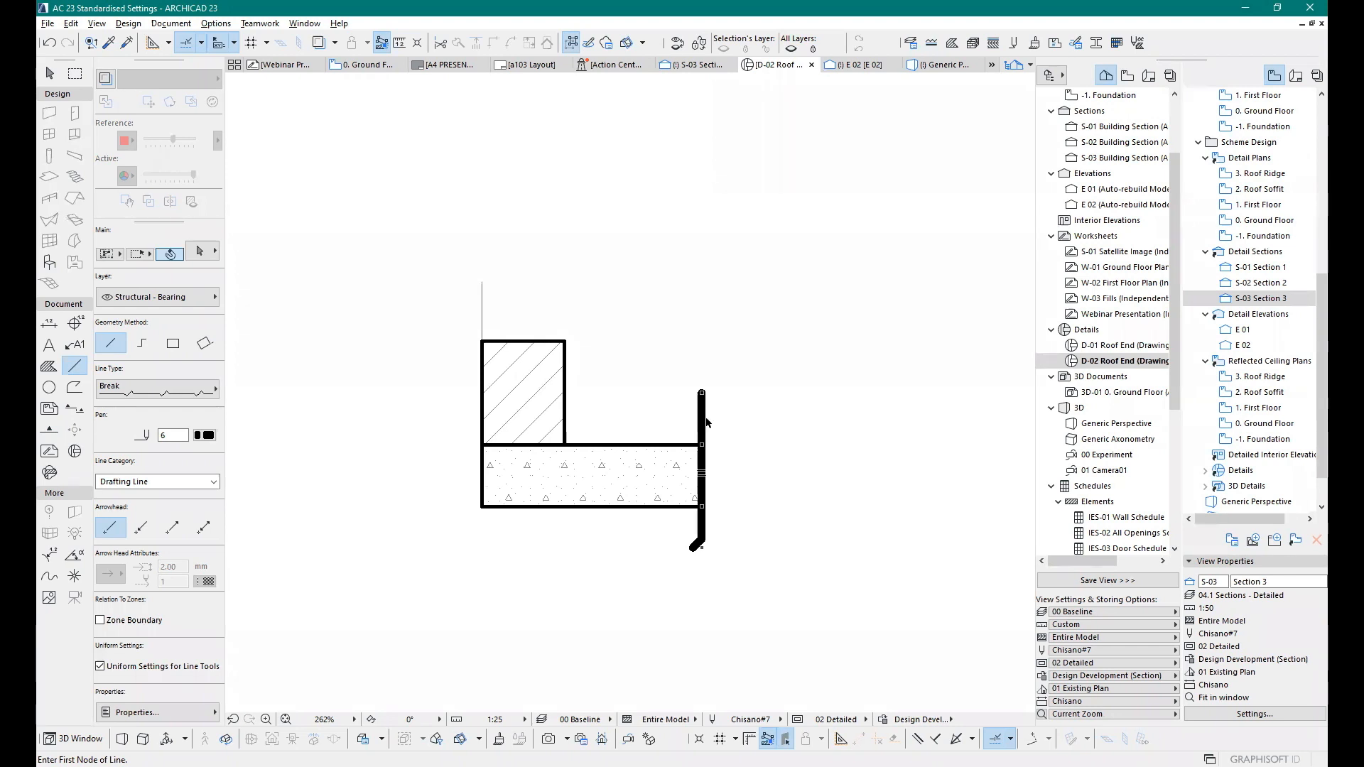
{"action": "key", "text": "Delete"}
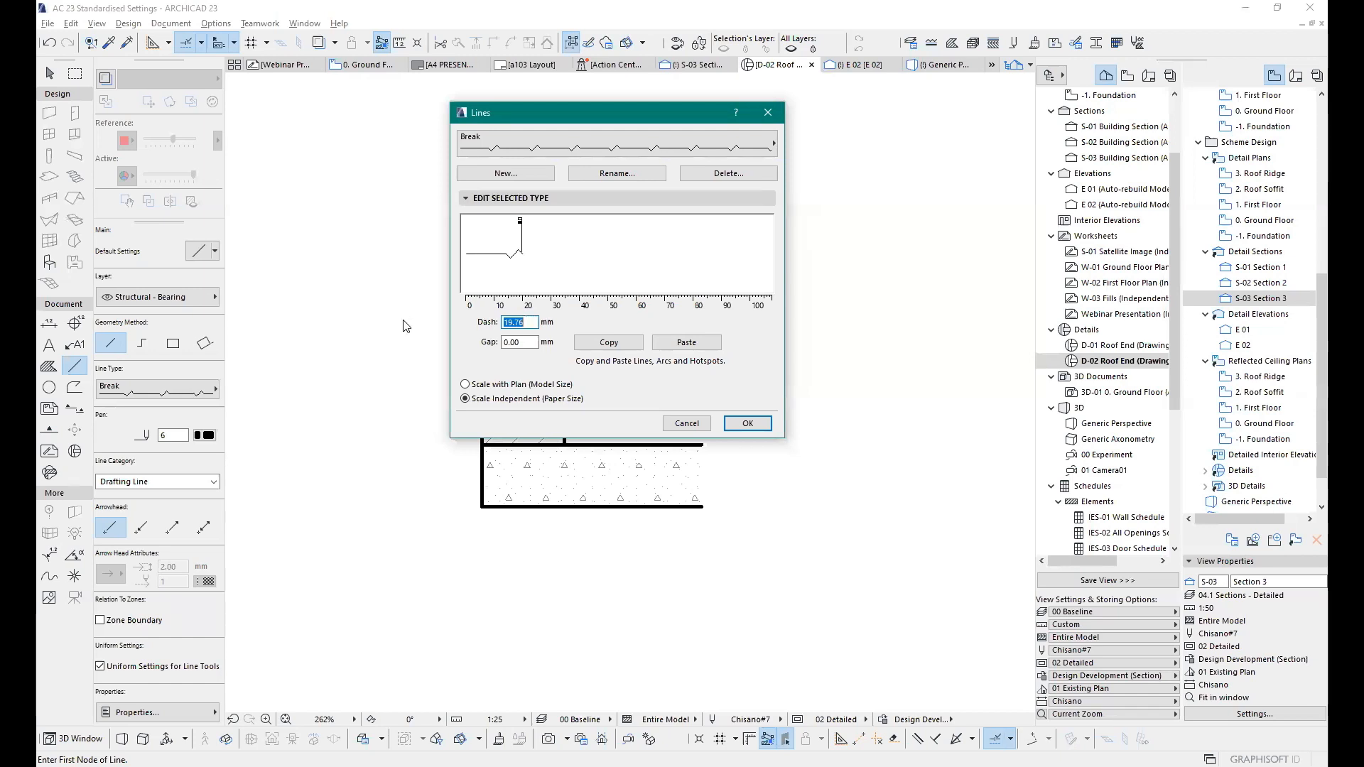
Step: Set the Break line type's dash to 5 mm and draw a vertical line with it across the slab's cut end
{"action": "type", "text": "5"}
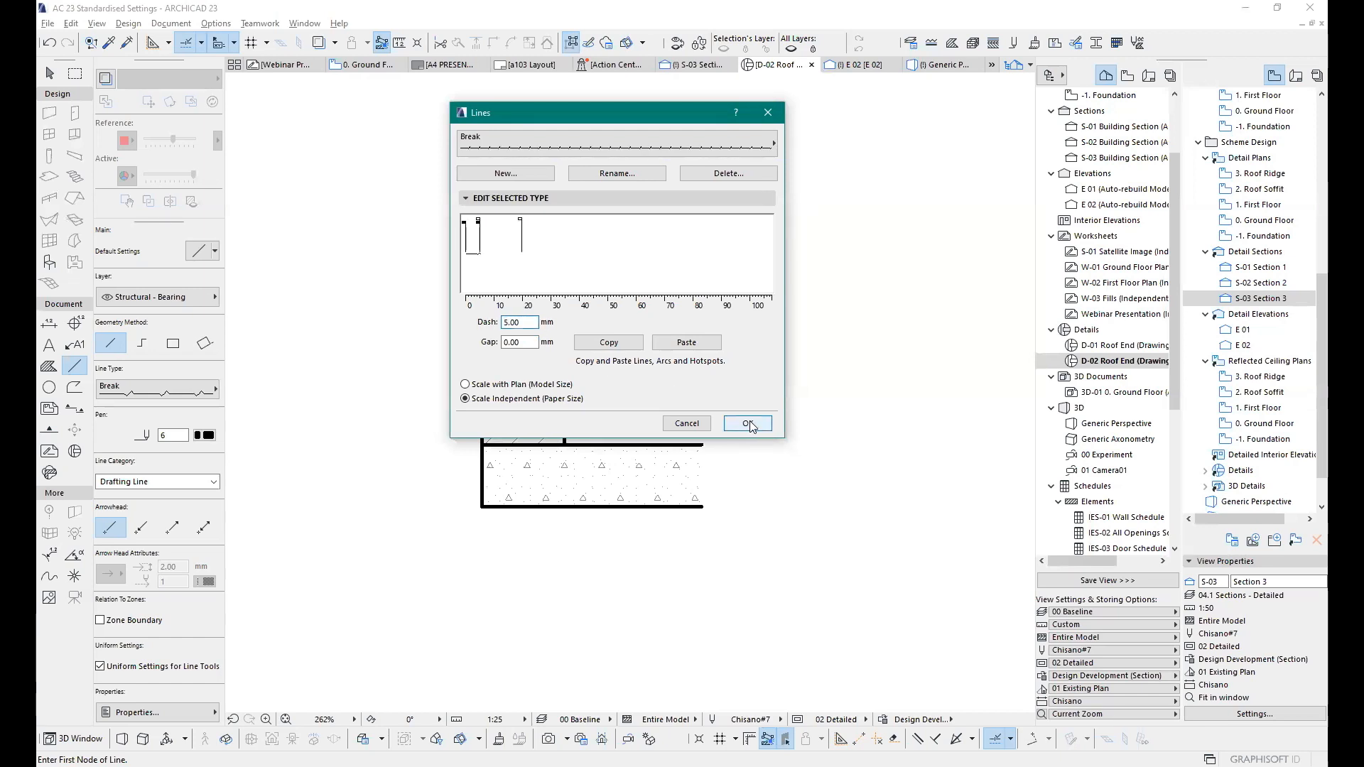
{"action": "key", "text": "Return"}
{"action": "left_click", "coordinate": [701, 372]}
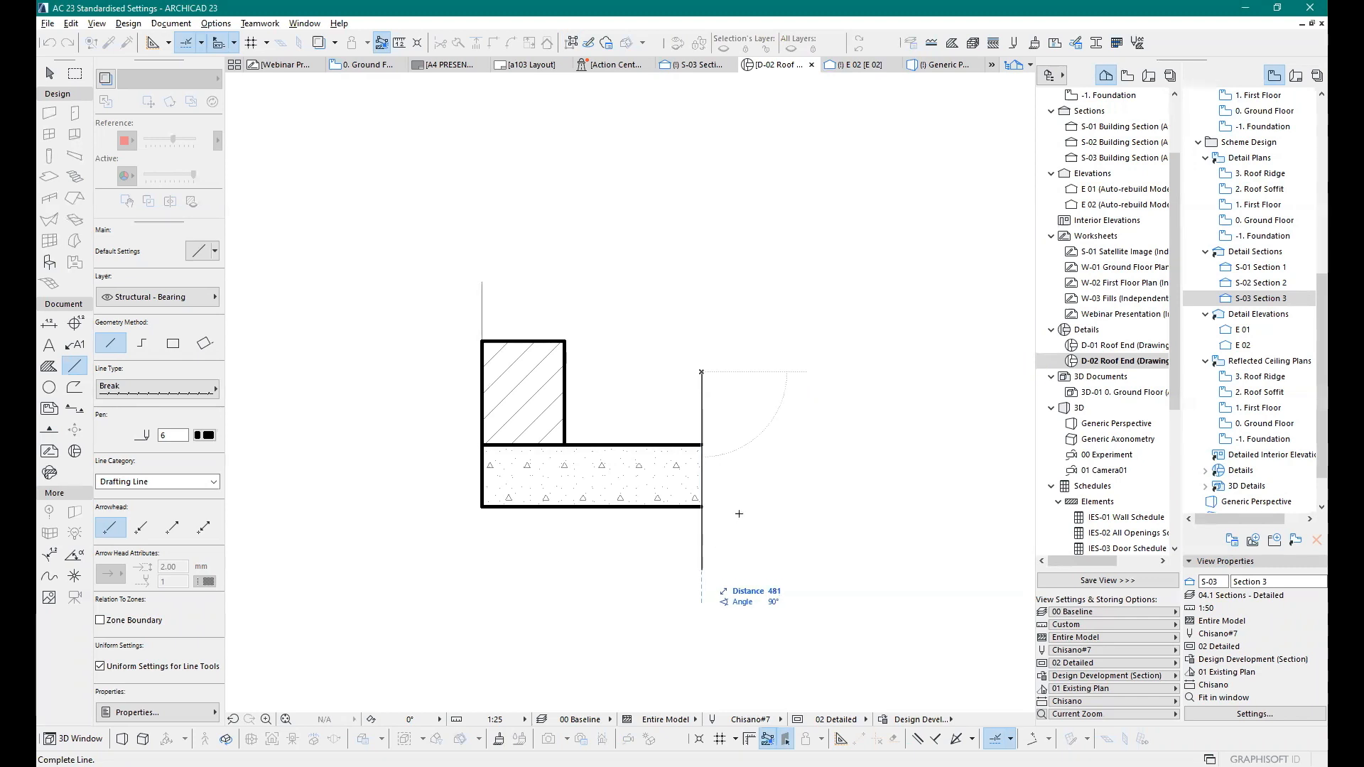
{"action": "left_click", "coordinate": [720, 508]}
{"action": "scroll", "coordinate": [721, 508], "scroll_direction": "up", "scroll_amount": 2}
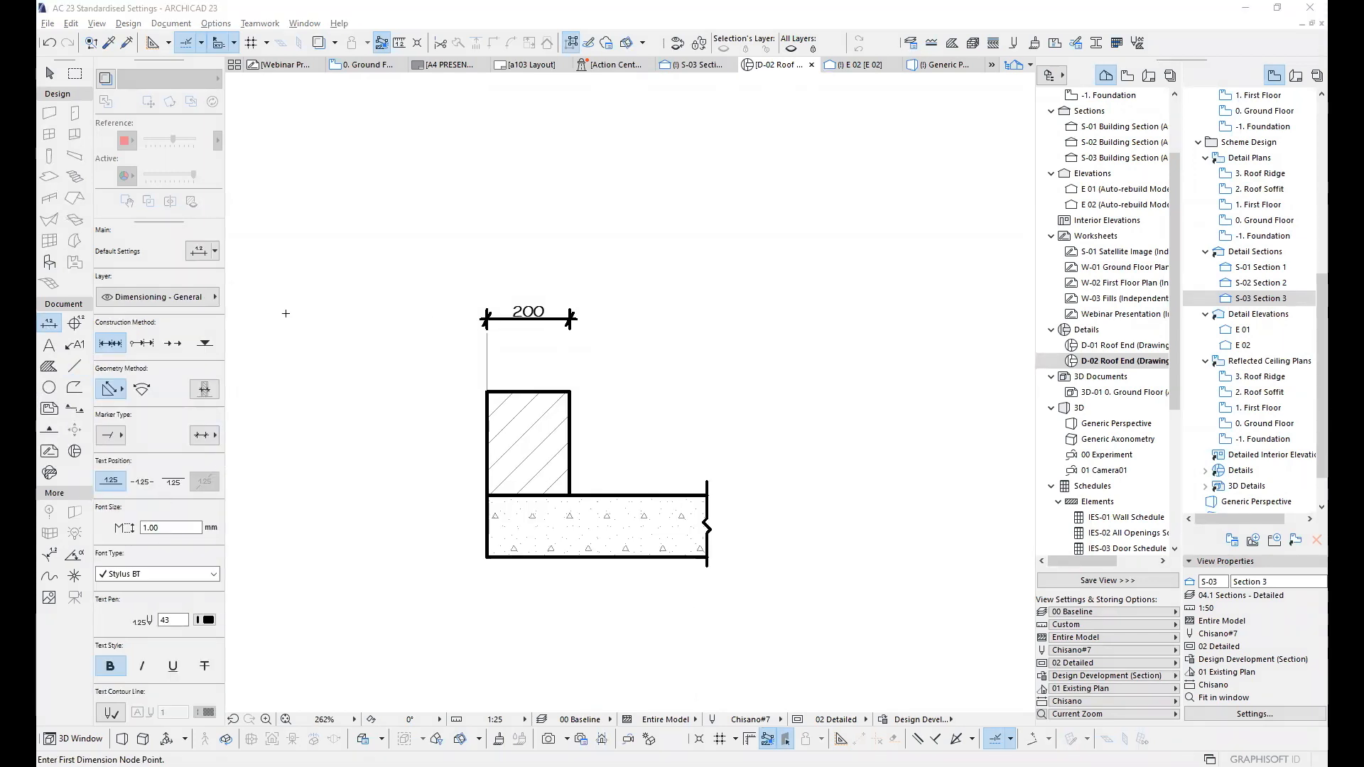
Step: Set the D-02 detail's drawing scale to 1:50
{"action": "scroll", "coordinate": [540, 312], "scroll_direction": "up", "scroll_amount": 3}
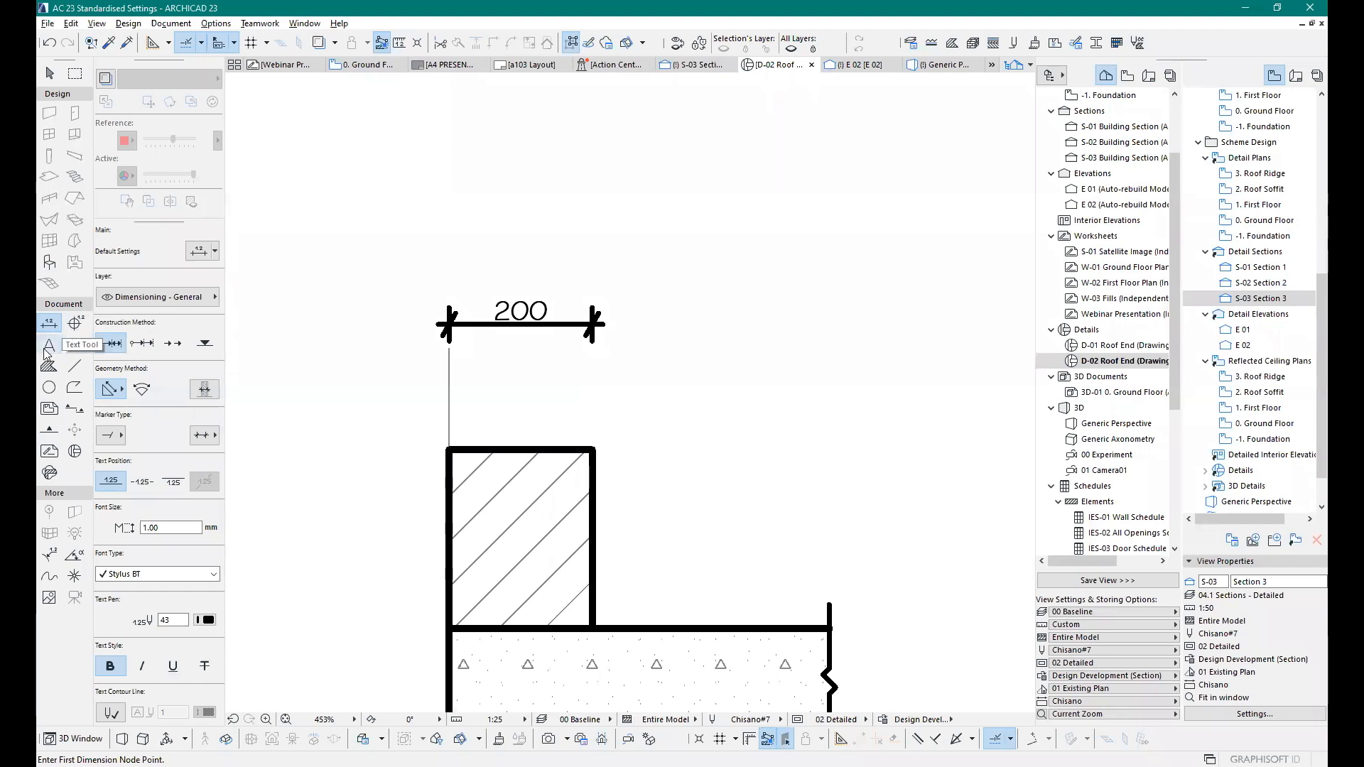
{"action": "scroll", "coordinate": [336, 273], "scroll_direction": "down", "scroll_amount": 3}
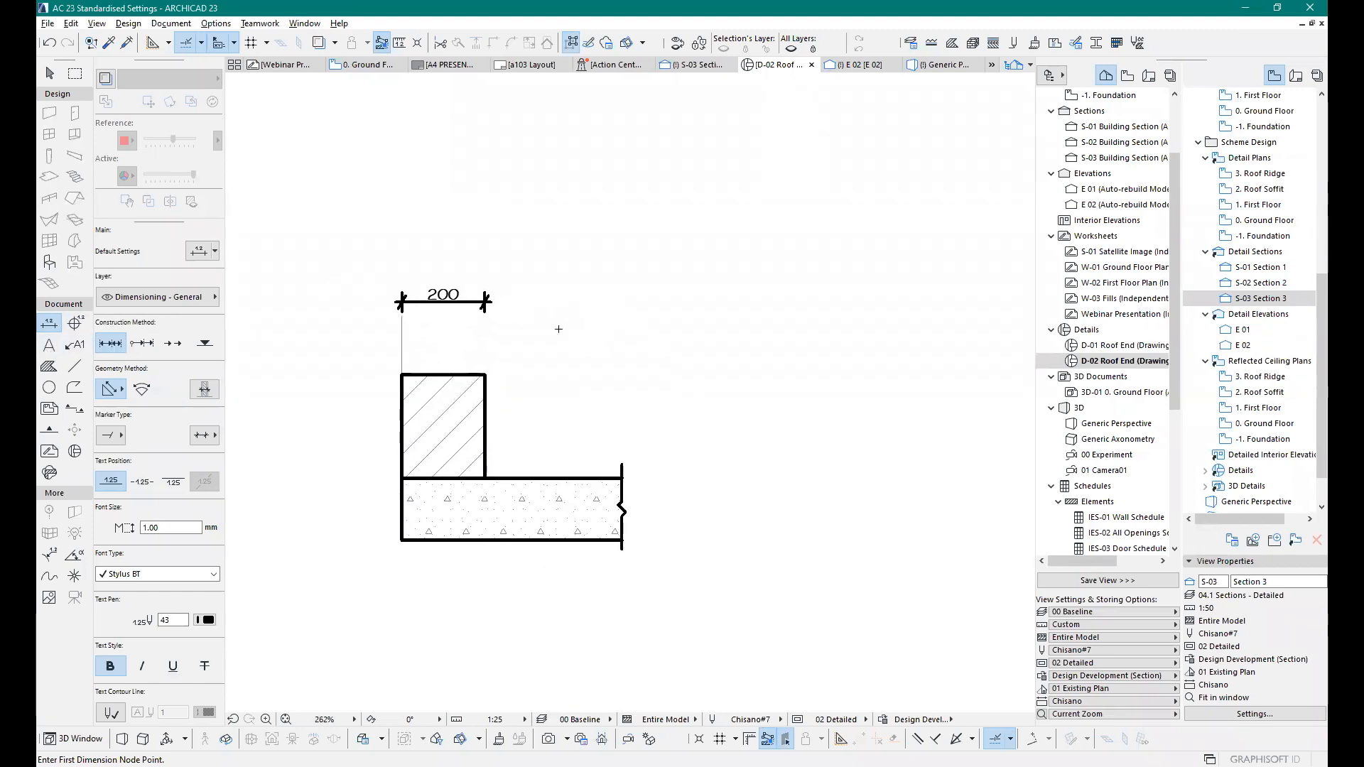
{"action": "scroll", "coordinate": [491, 301], "scroll_direction": "up", "scroll_amount": 3}
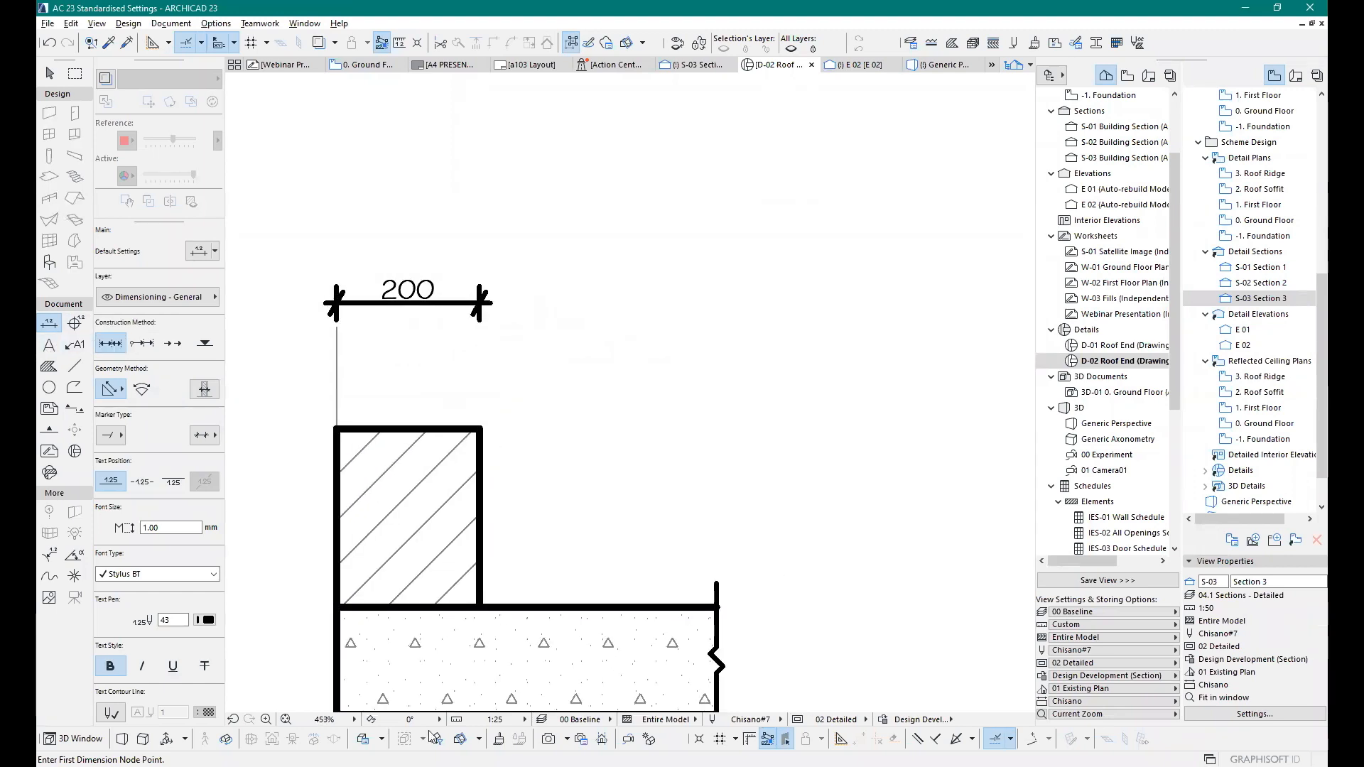
{"action": "left_click", "coordinate": [500, 720]}
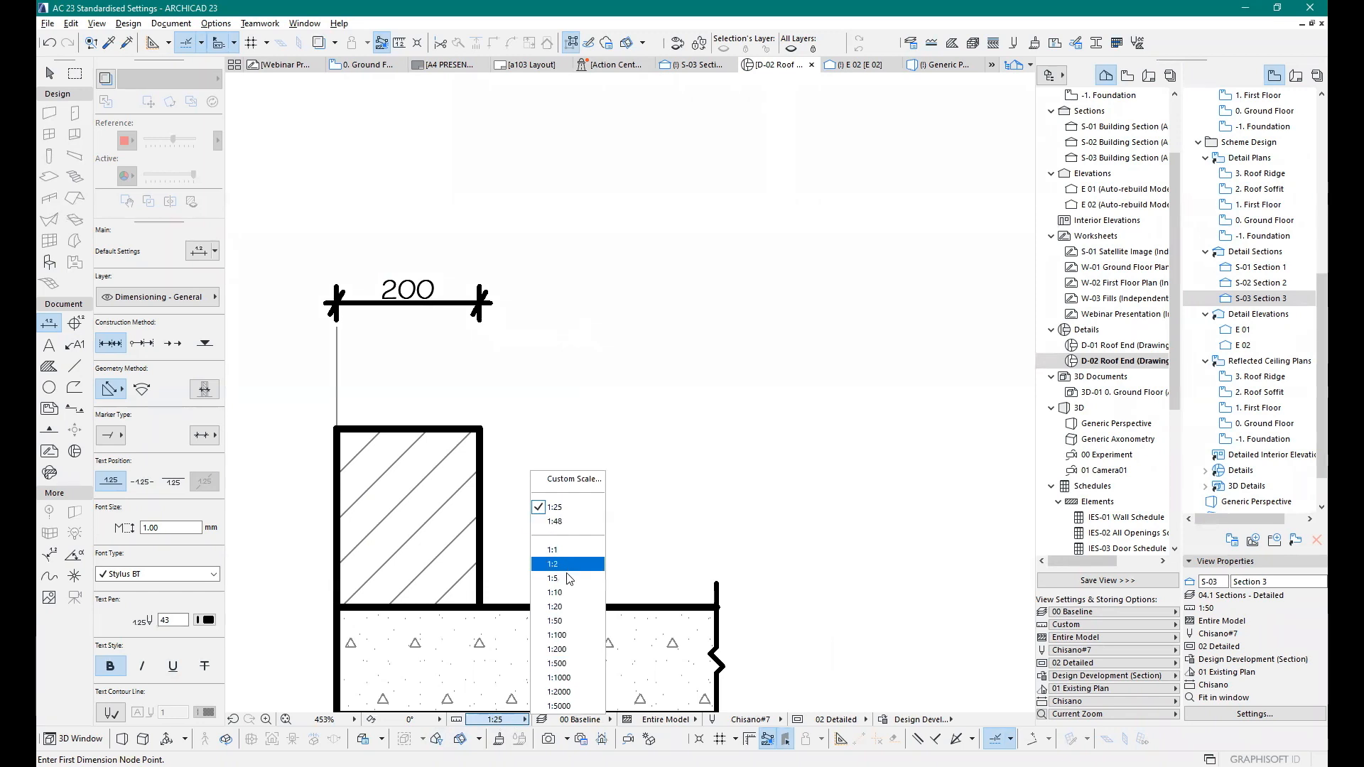
{"action": "left_click", "coordinate": [562, 620]}
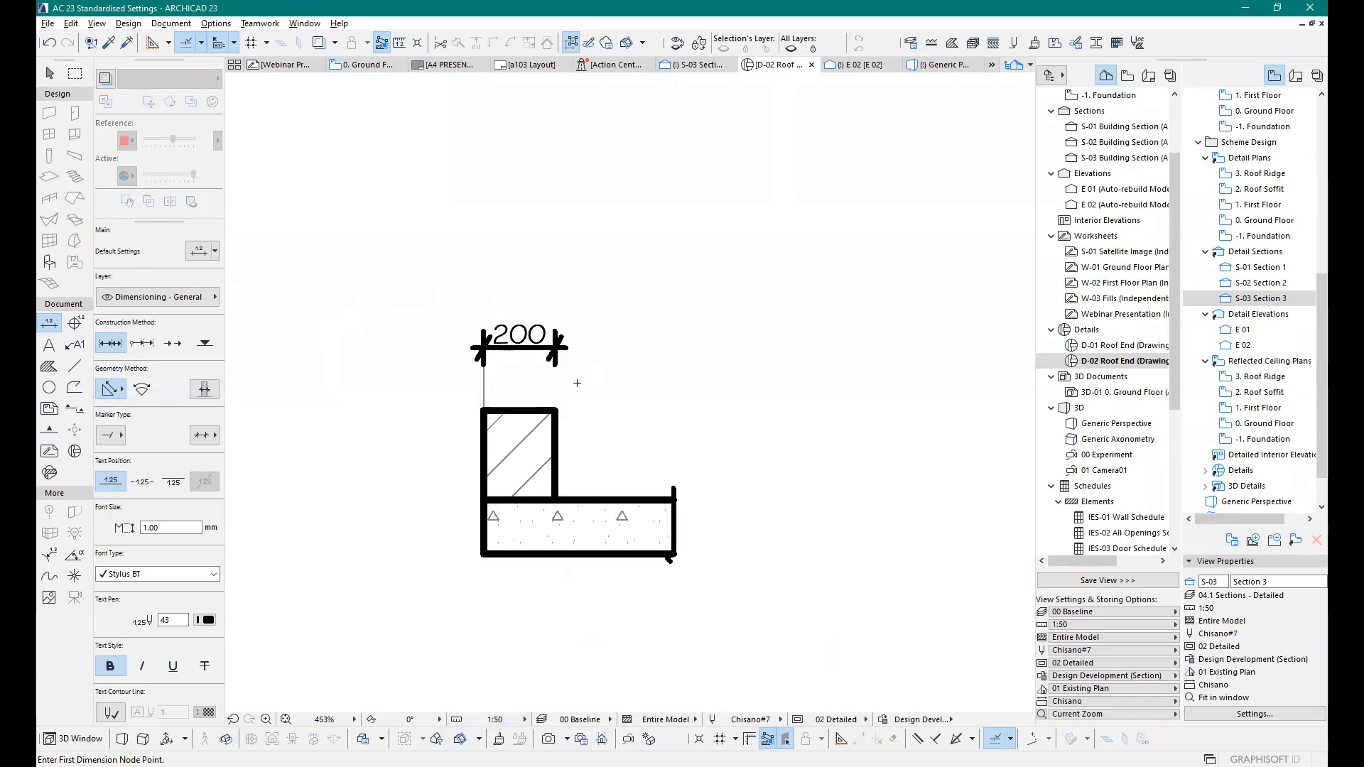
{"action": "scroll", "coordinate": [530, 329], "scroll_direction": "up", "scroll_amount": 3}
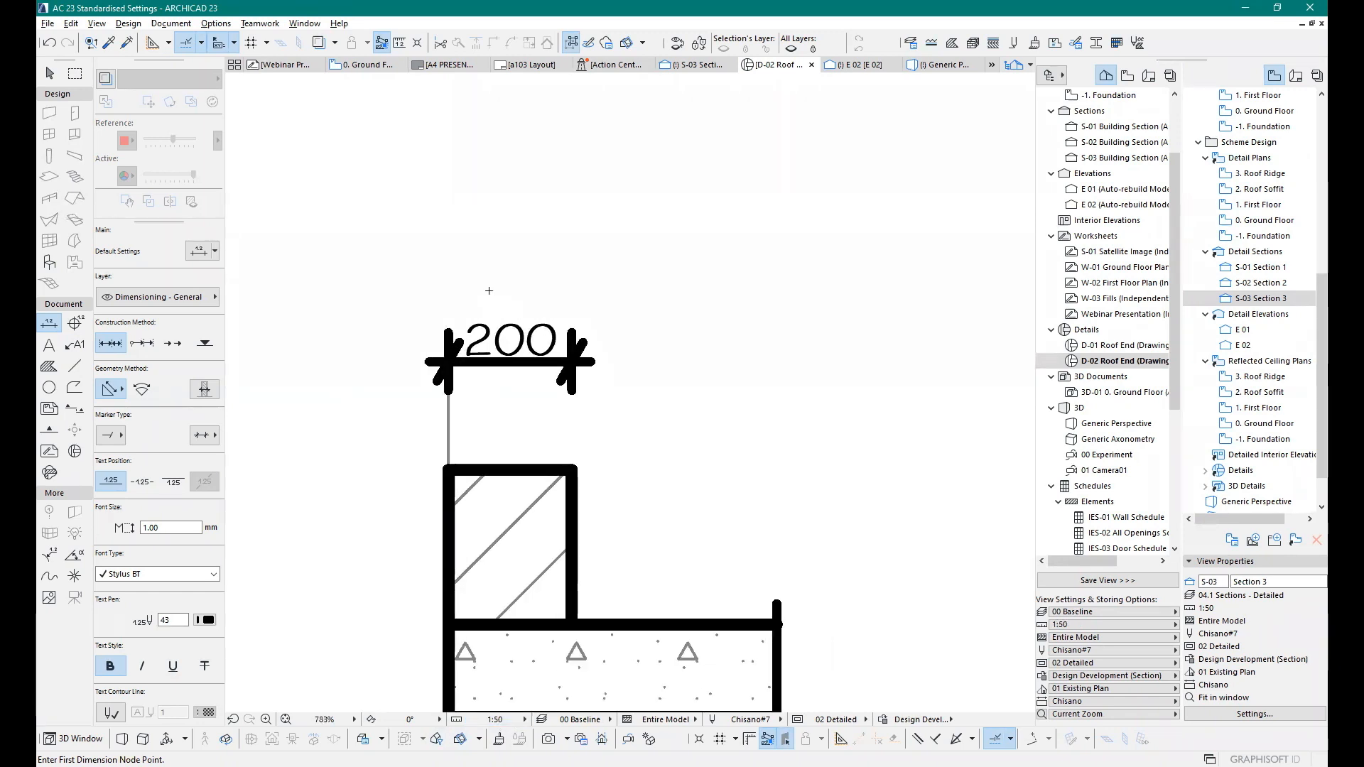
Step: Set both the line pen and the marker pen of the 200 dimension above the masonry wall to 42
{"action": "left_click", "coordinate": [552, 361], "text": "shift"}
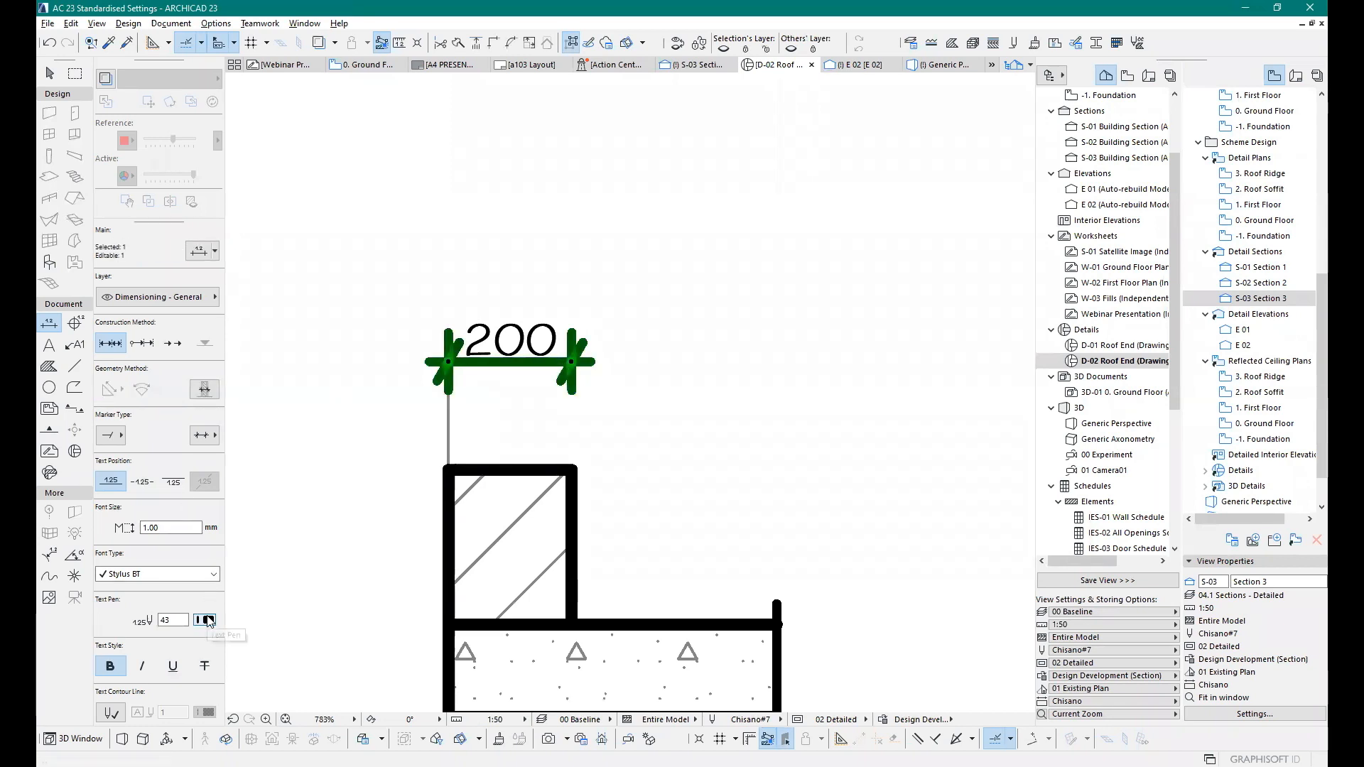
{"action": "left_click", "coordinate": [206, 620]}
{"action": "key", "text": "Escape"}
{"action": "scroll", "coordinate": [200, 570], "scroll_direction": "down", "scroll_amount": 5}
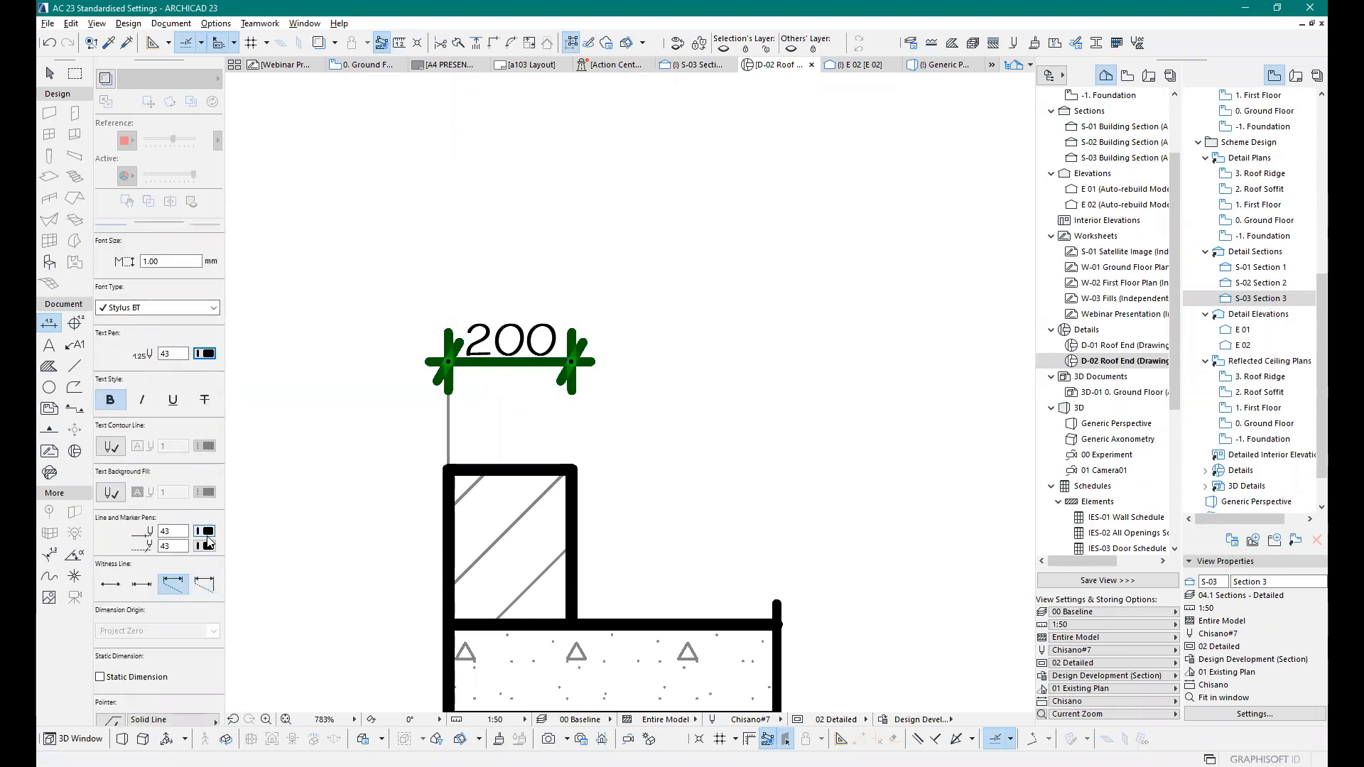
{"action": "left_click", "coordinate": [208, 543]}
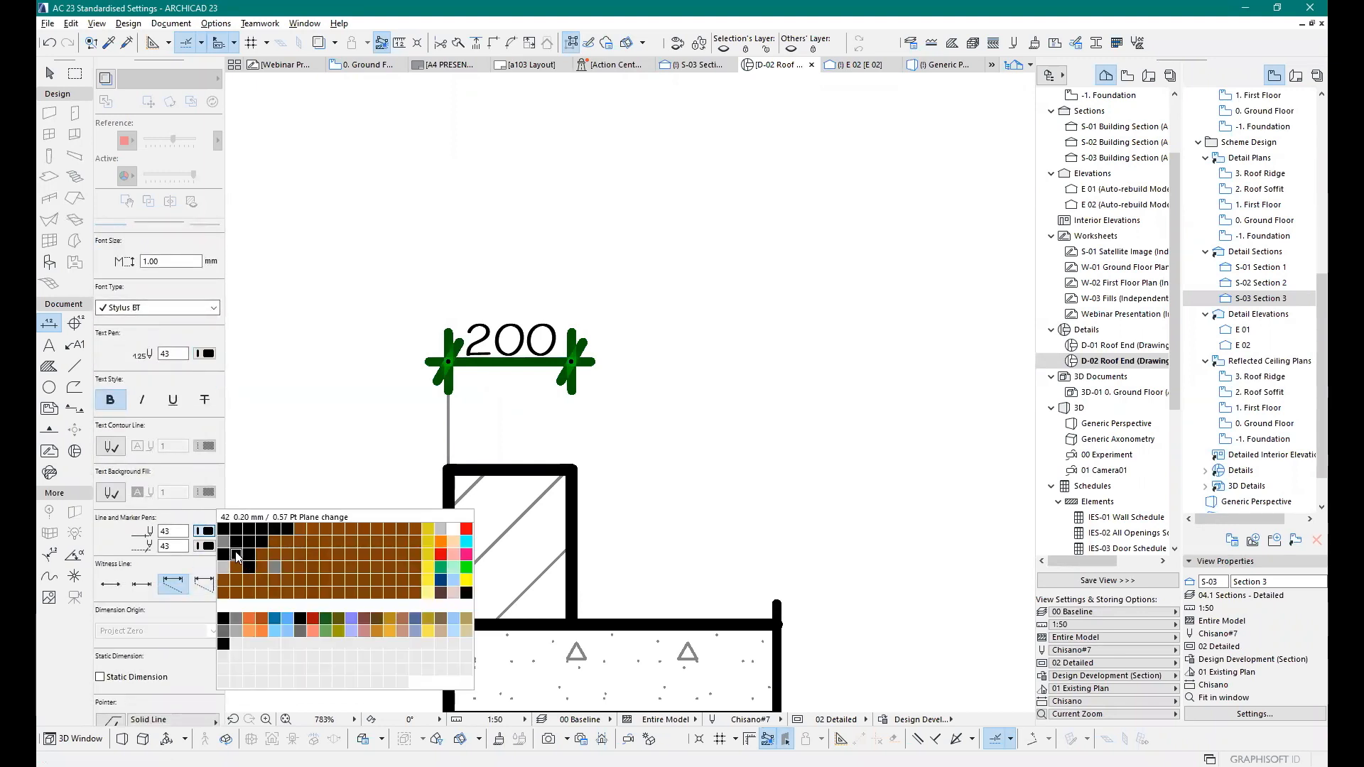
{"action": "left_click", "coordinate": [237, 556]}
{"action": "left_click", "coordinate": [206, 545]}
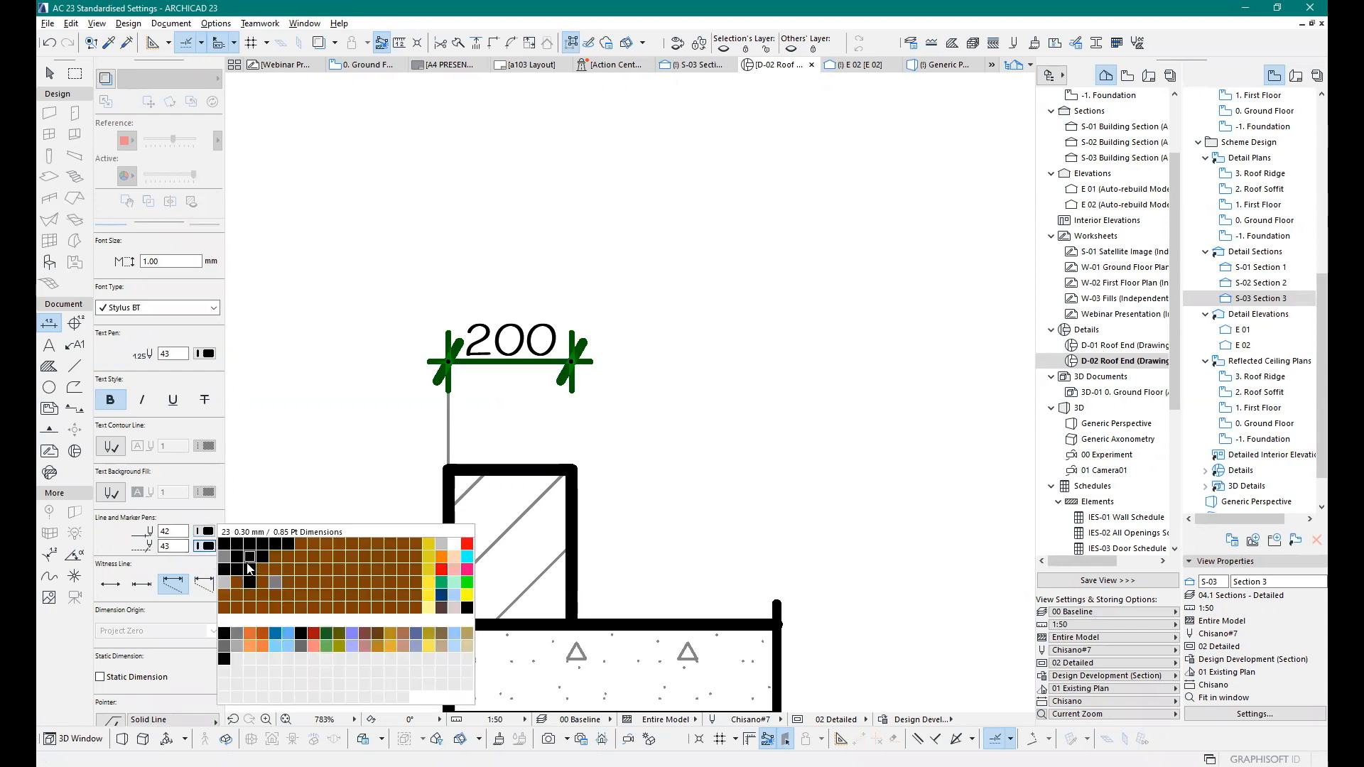
{"action": "left_click", "coordinate": [237, 568]}
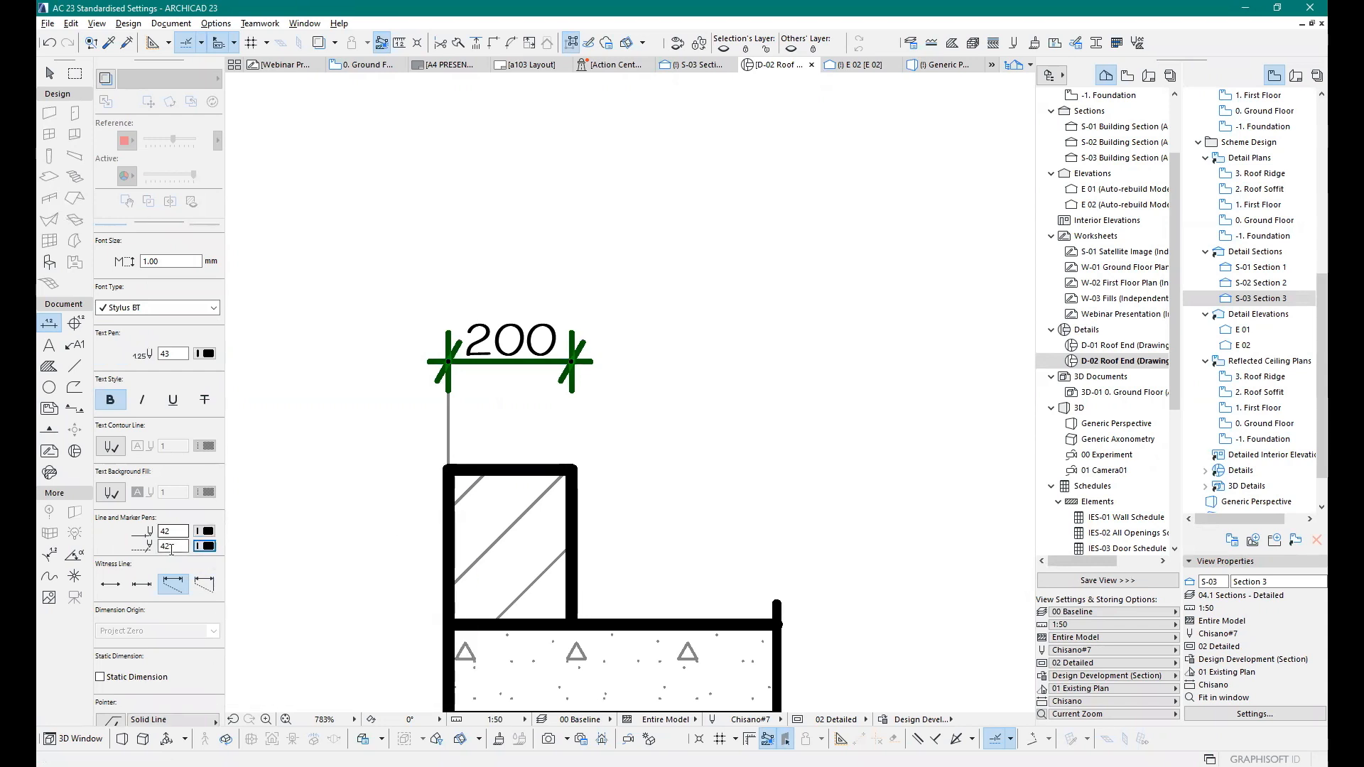
{"action": "left_click", "coordinate": [207, 533]}
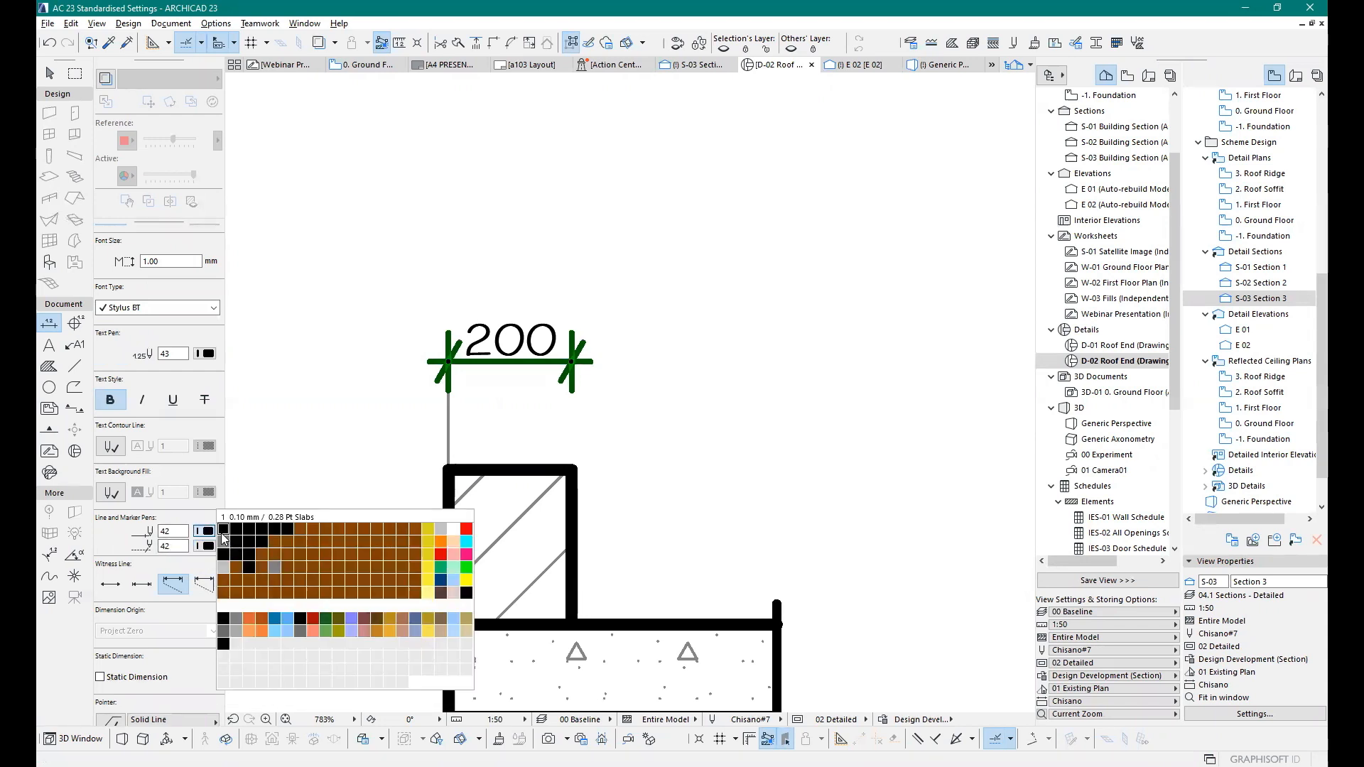
{"action": "left_click", "coordinate": [237, 529]}
{"action": "key", "text": "Escape"}
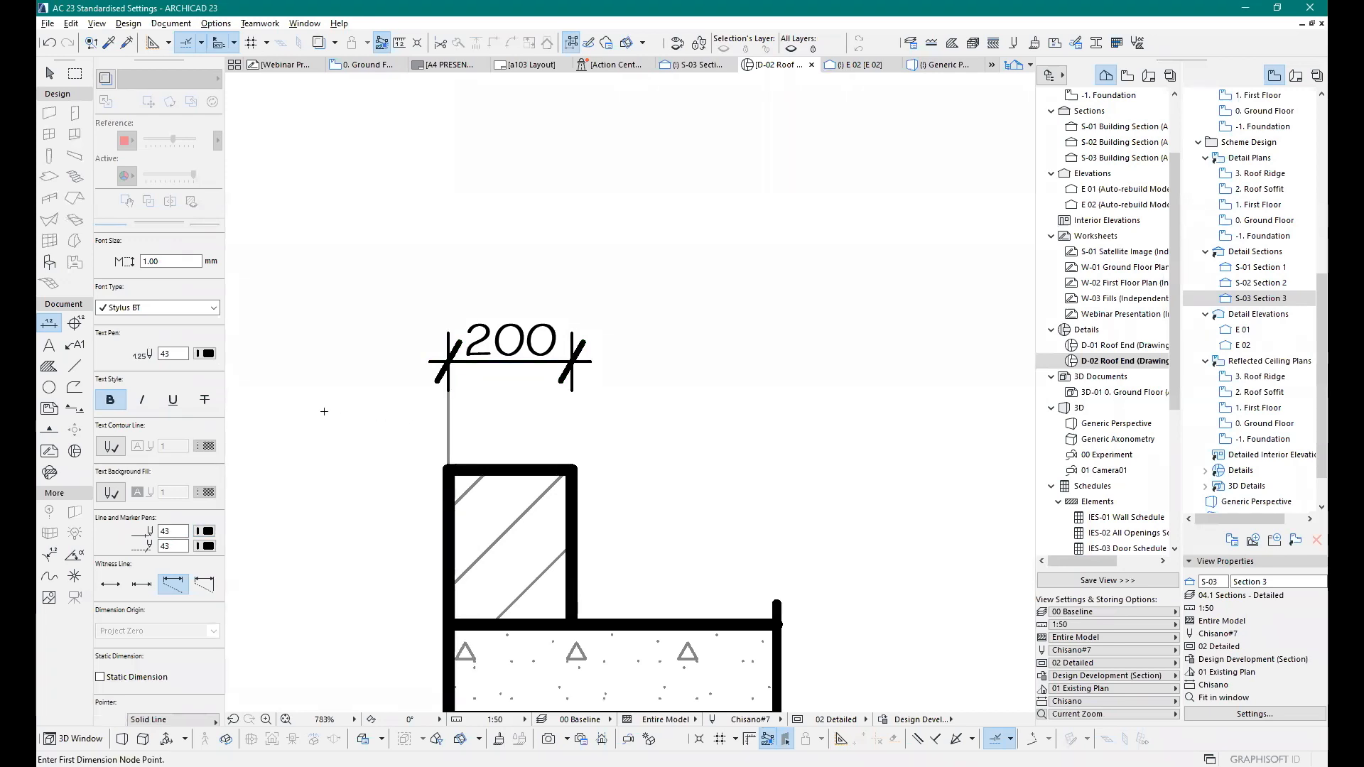
Step: Examine the label types available in the Label tool's default settings, from Text / Autotext to Surface Label 23
{"action": "scroll", "coordinate": [416, 356], "scroll_direction": "down", "scroll_amount": 4}
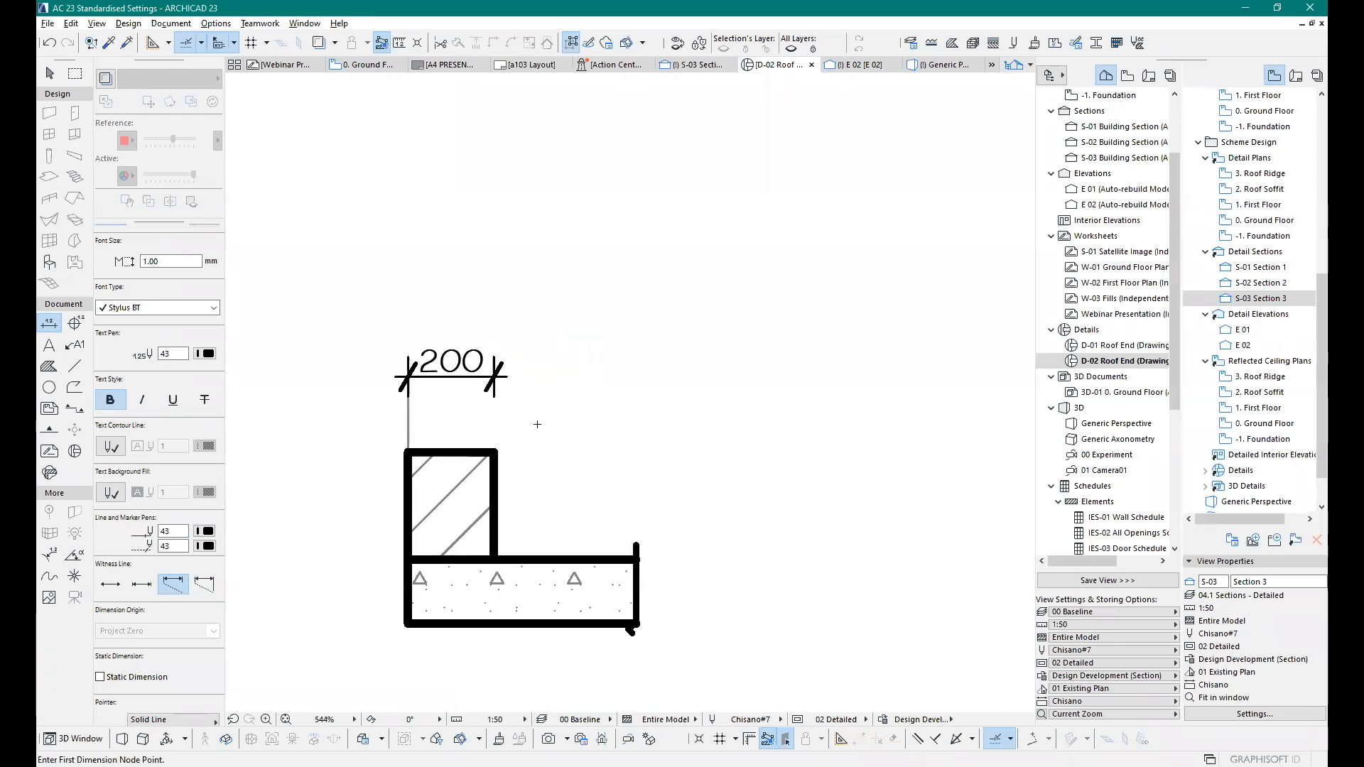
{"action": "left_click", "coordinate": [77, 350]}
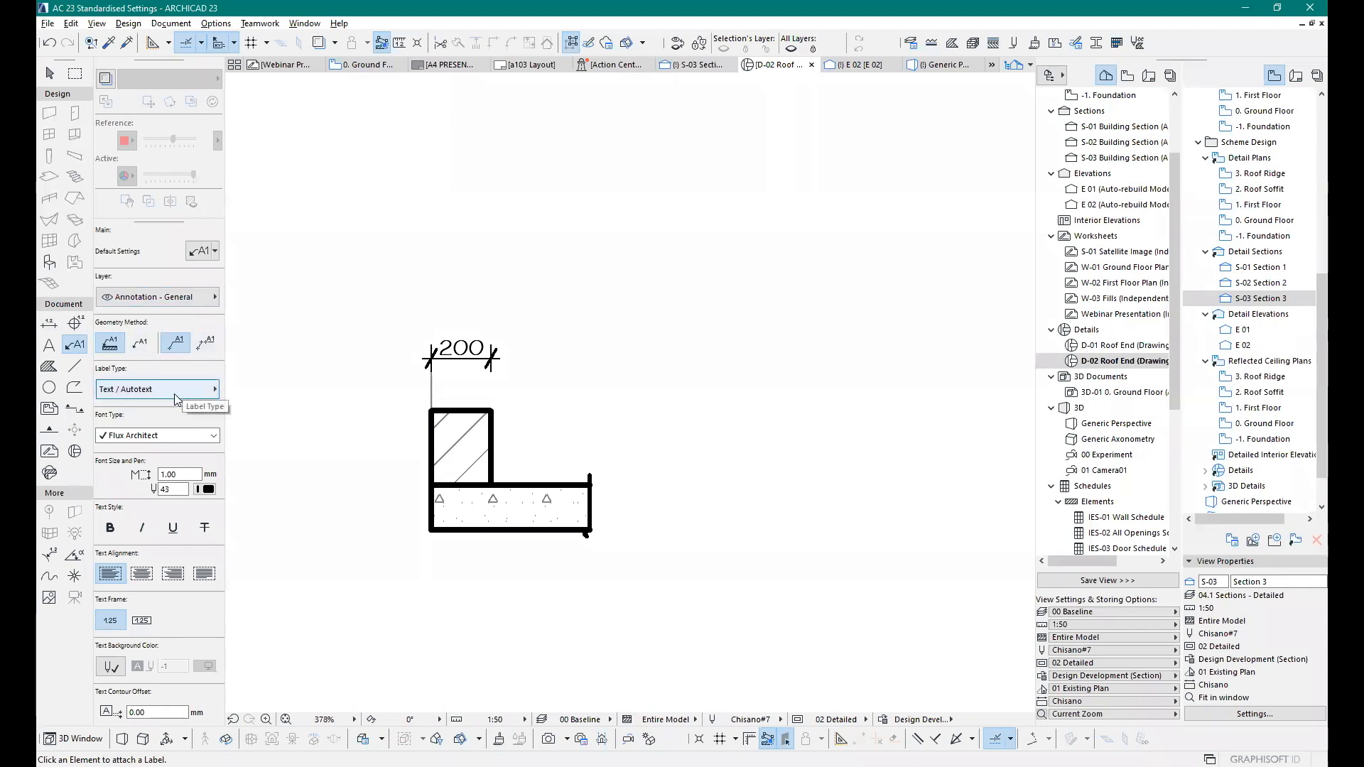
{"action": "left_click", "coordinate": [199, 395]}
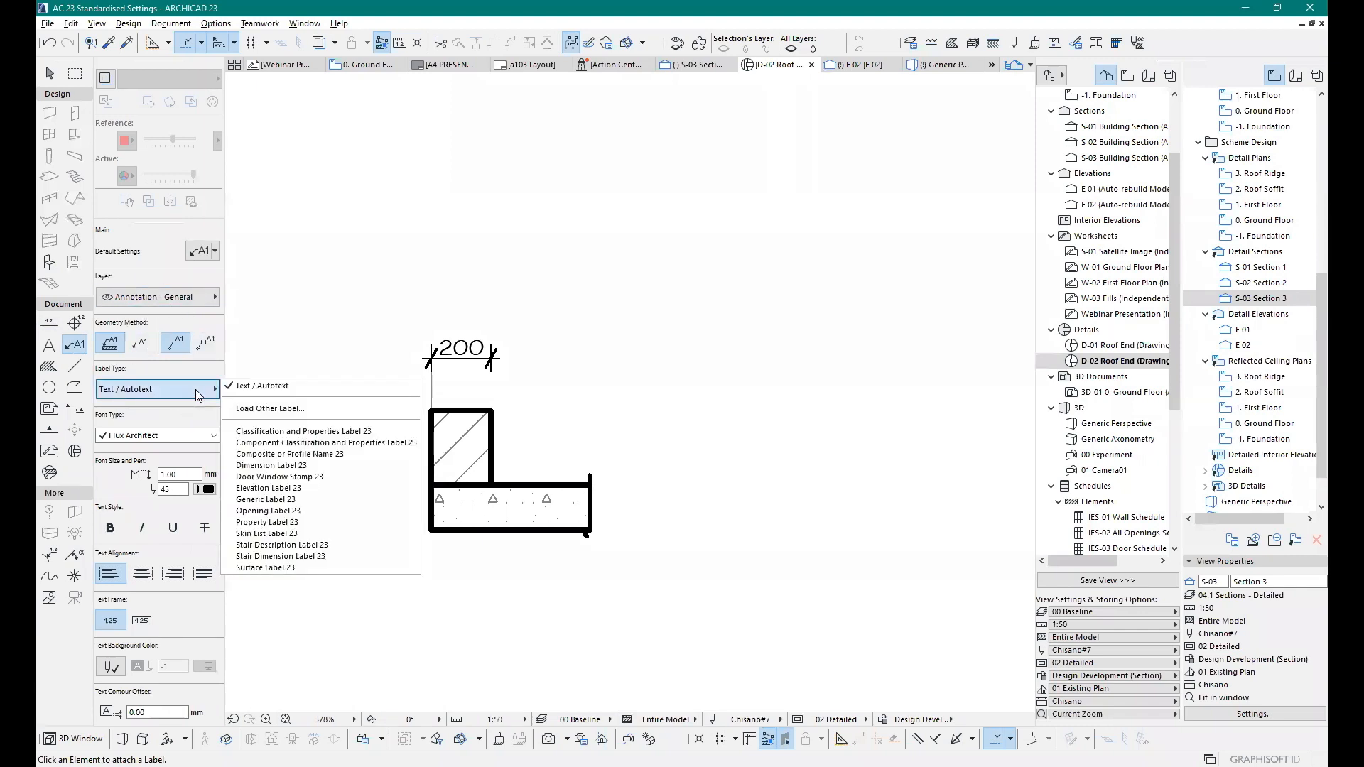
{"action": "left_click", "coordinate": [201, 252]}
{"action": "left_click", "coordinate": [196, 256]}
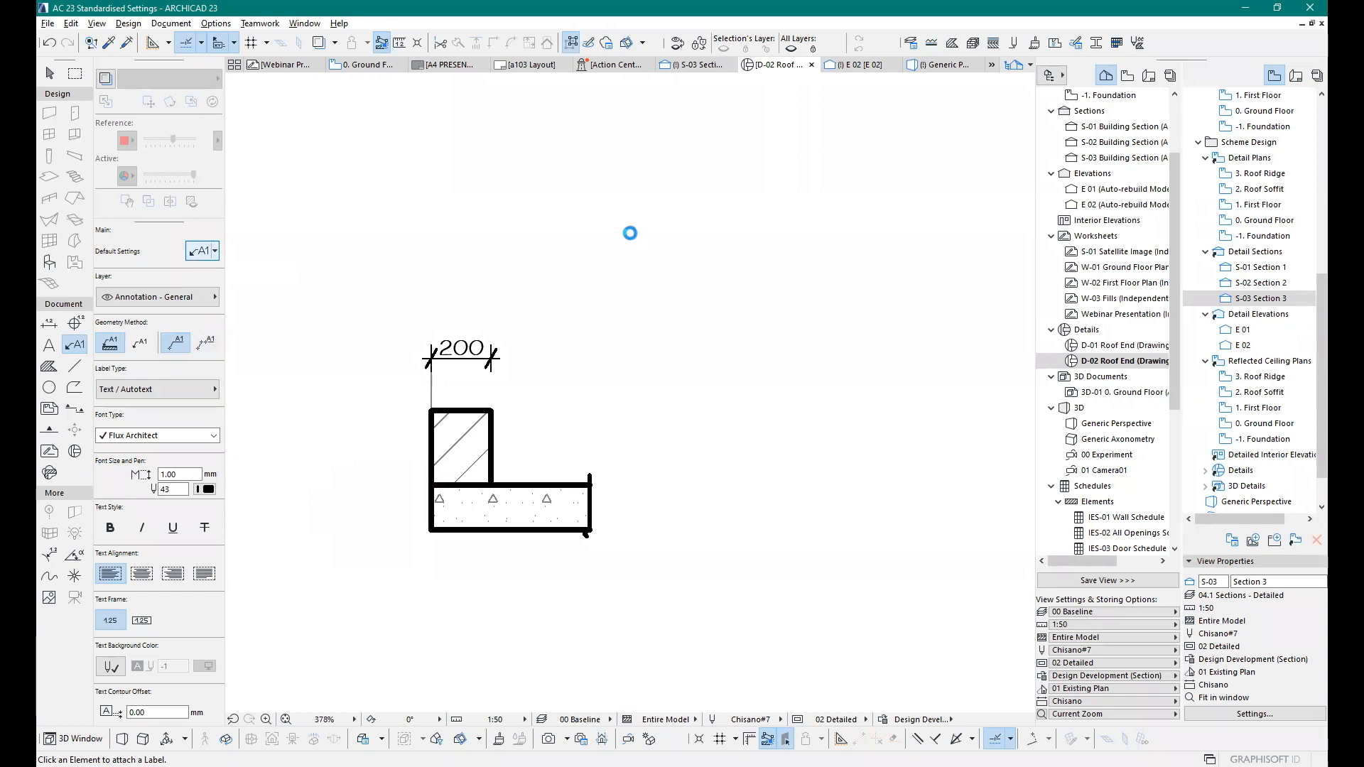
{"action": "left_click", "coordinate": [1039, 265]}
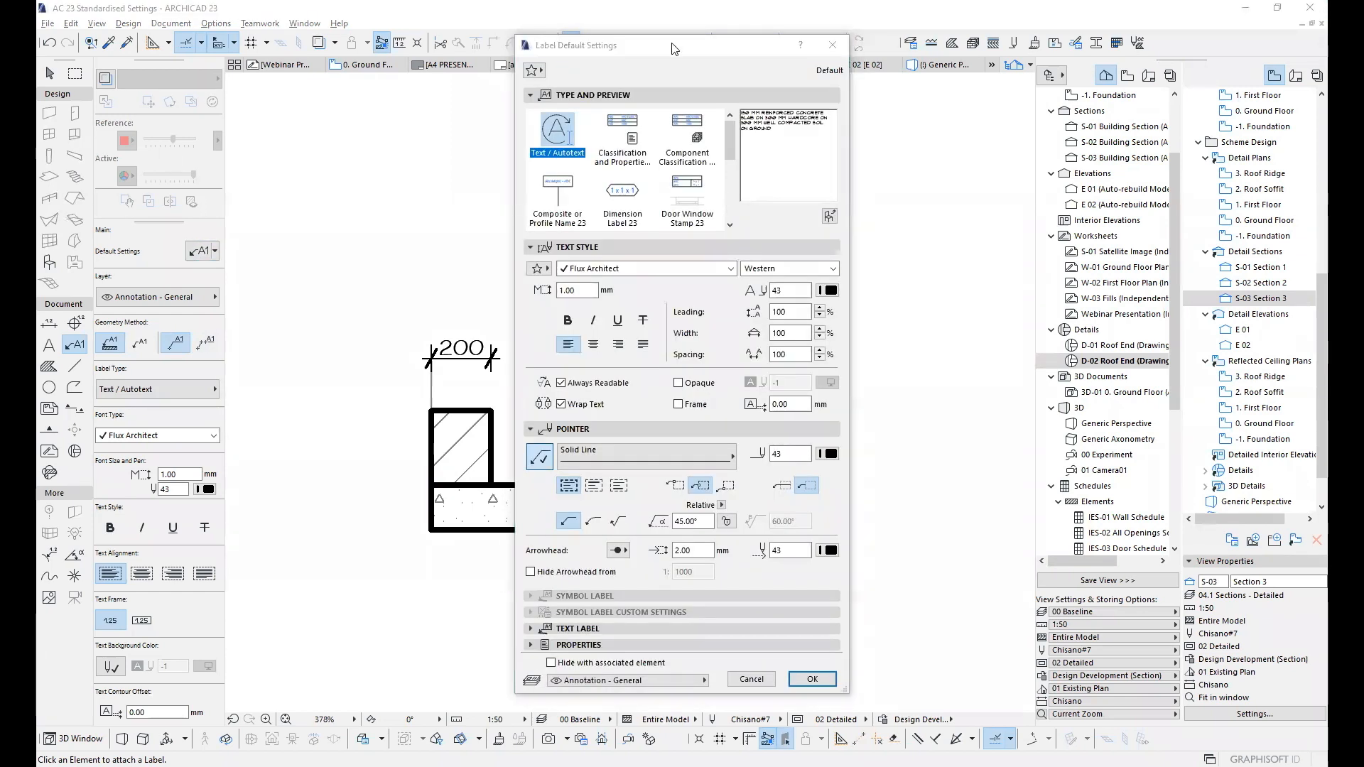
{"action": "left_click_drag", "start_coordinate": [674, 49], "coordinate": [347, 203]}
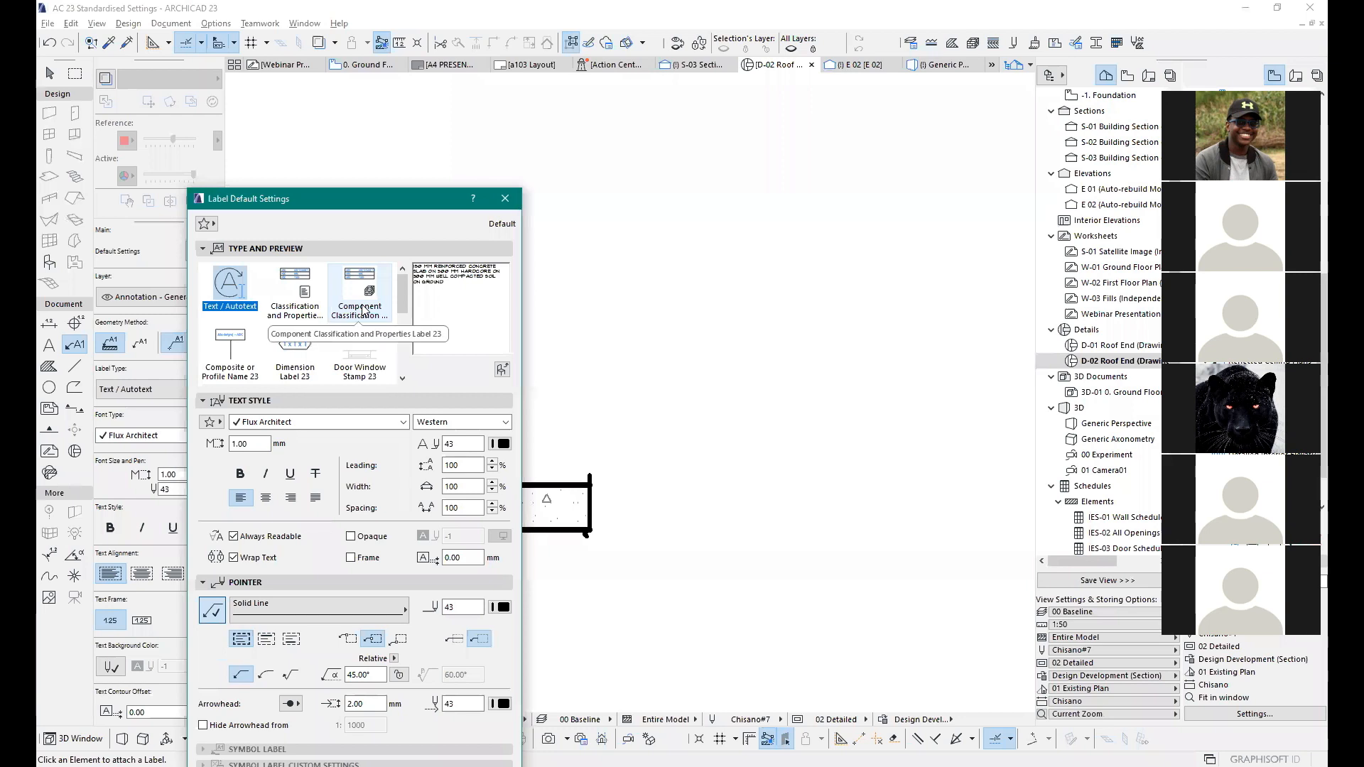
{"action": "scroll", "coordinate": [298, 306], "scroll_direction": "down", "scroll_amount": 1}
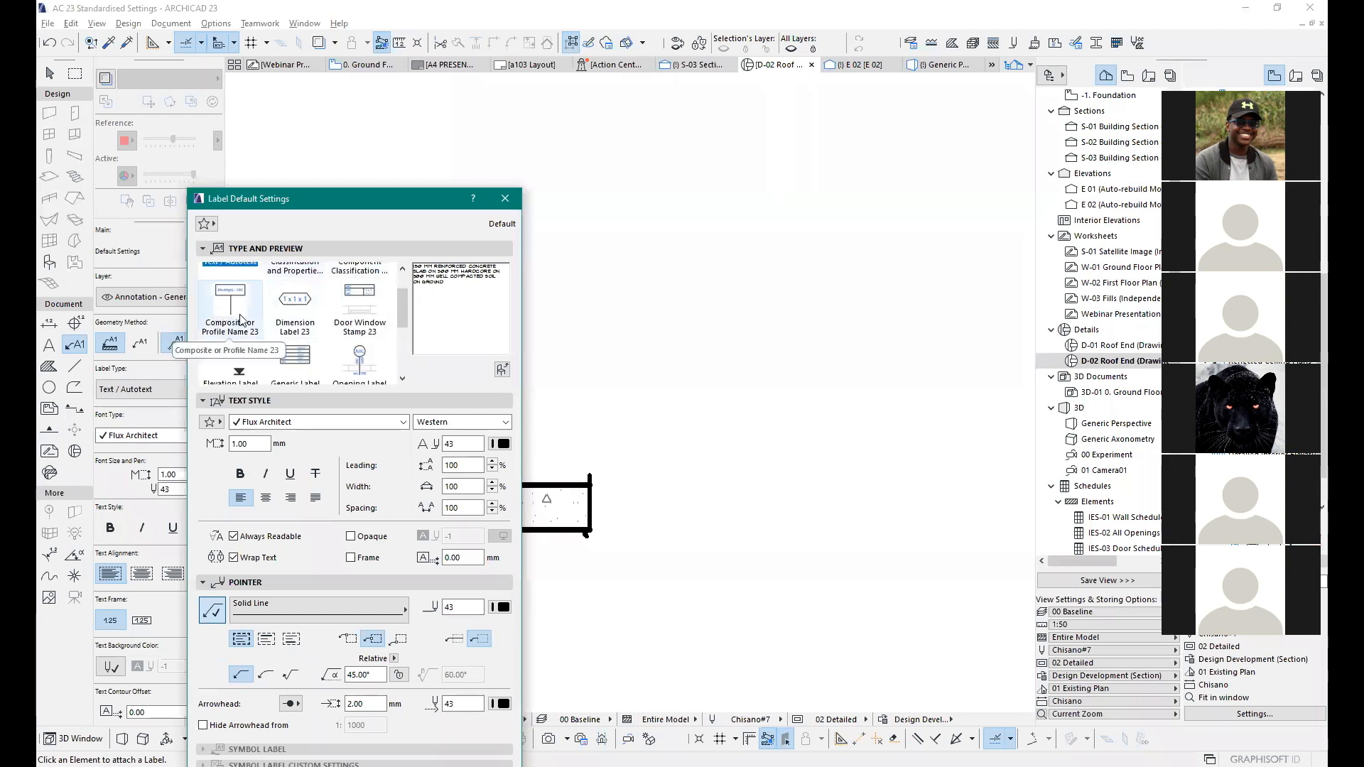
{"action": "scroll", "coordinate": [318, 307], "scroll_direction": "down", "scroll_amount": 1}
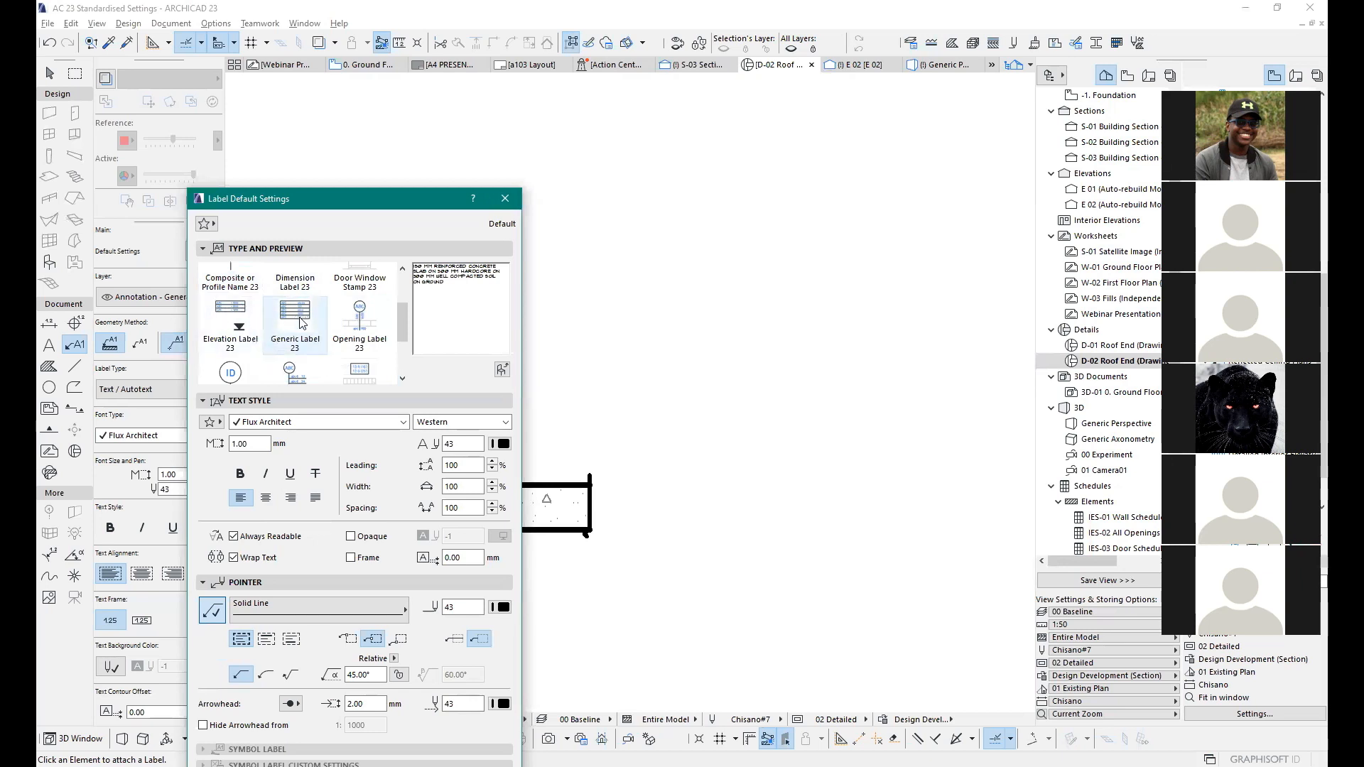
{"action": "scroll", "coordinate": [304, 327], "scroll_direction": "down", "scroll_amount": 2}
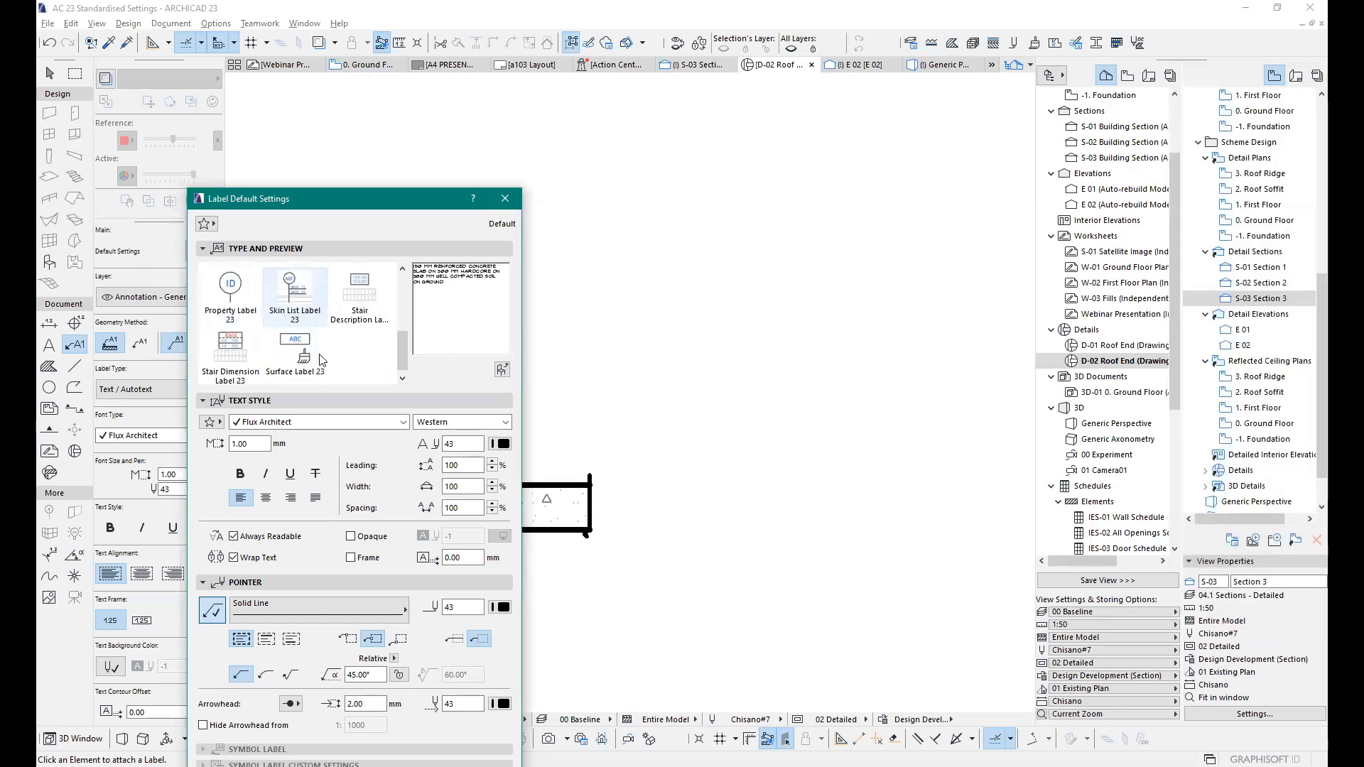
{"action": "scroll", "coordinate": [354, 363], "scroll_direction": "up", "scroll_amount": 2}
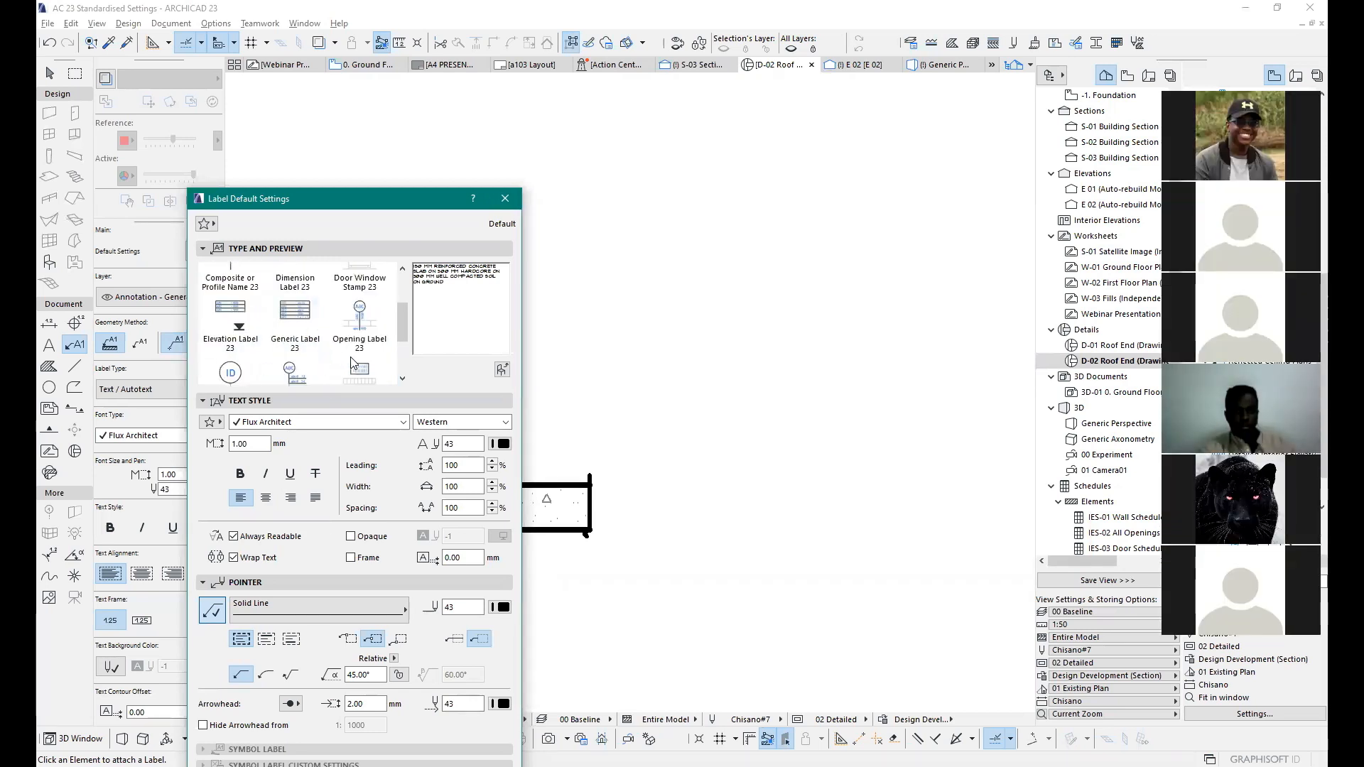
{"action": "scroll", "coordinate": [348, 348], "scroll_direction": "up", "scroll_amount": 2}
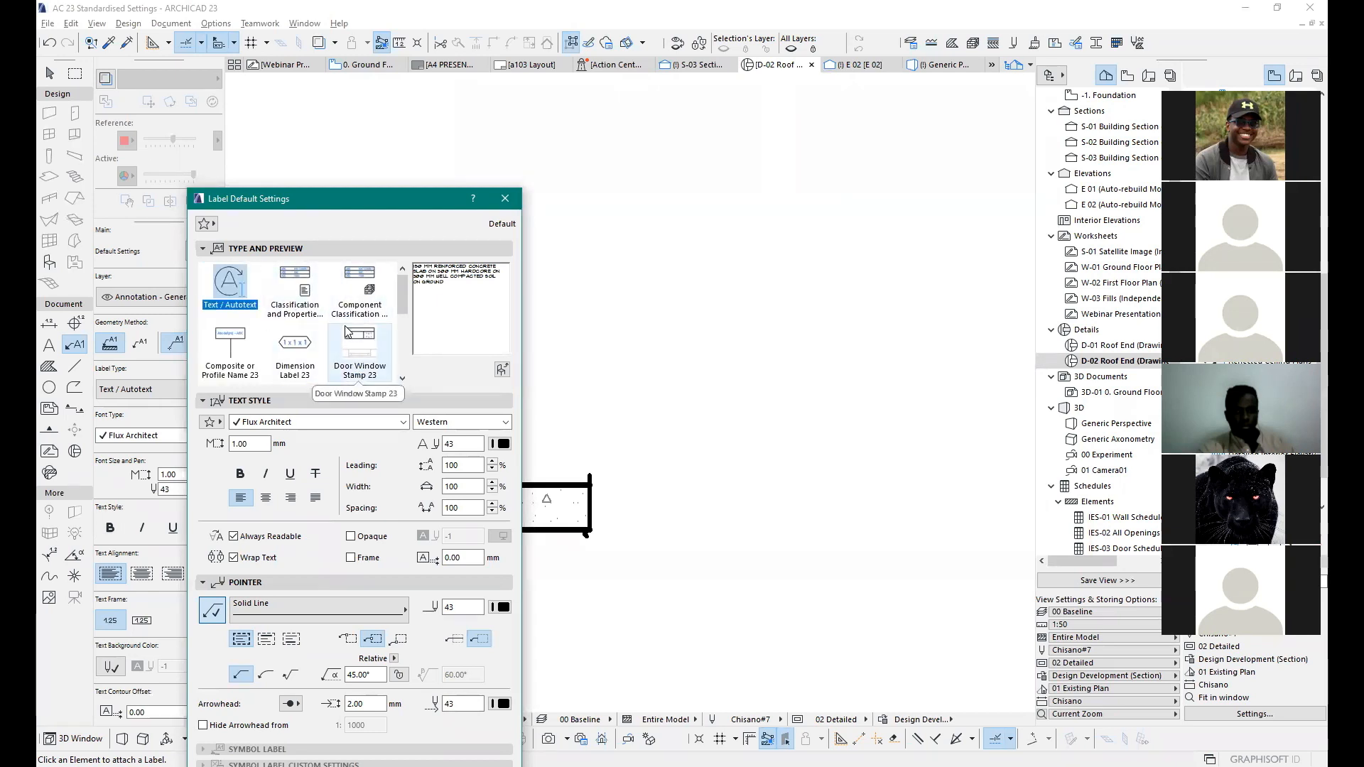
{"action": "scroll", "coordinate": [326, 331], "scroll_direction": "down", "scroll_amount": 2}
{"action": "scroll", "coordinate": [298, 327], "scroll_direction": "up", "scroll_amount": 2}
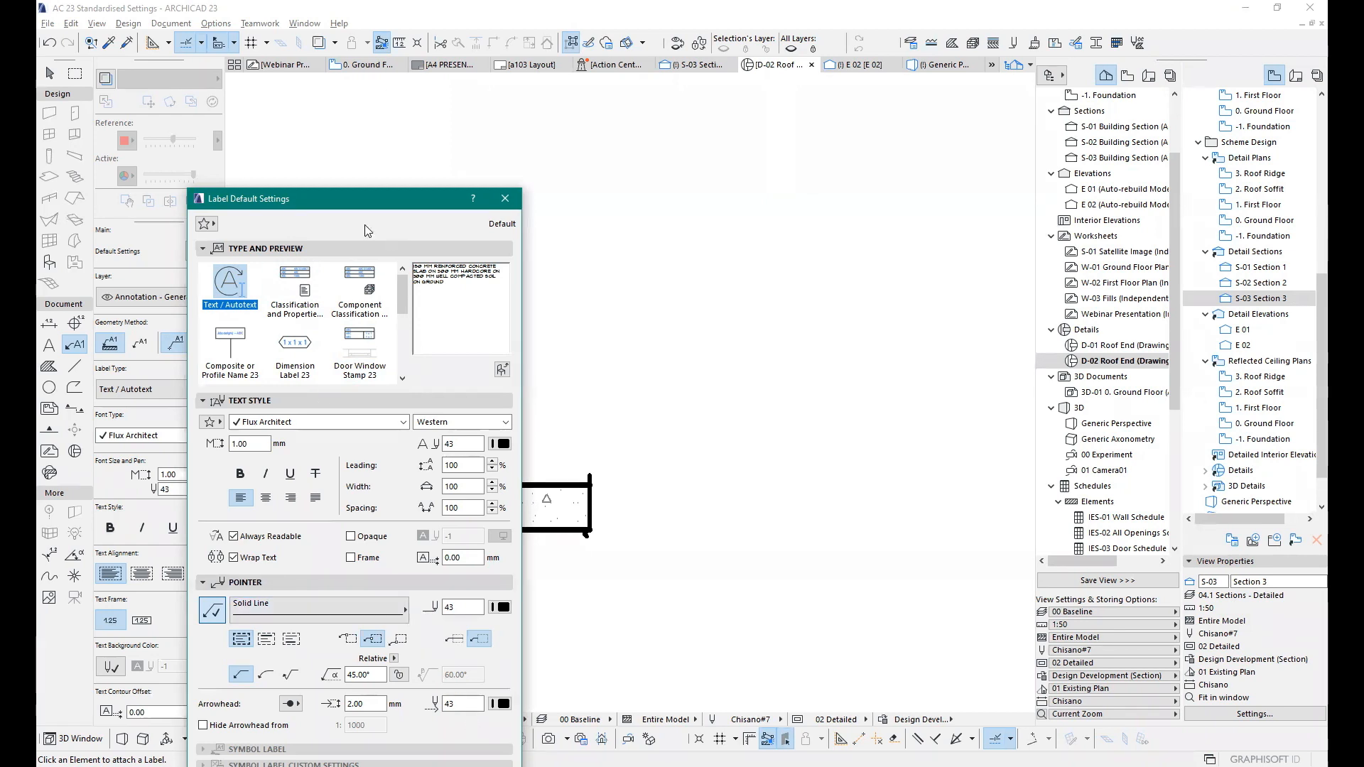
{"action": "left_click_drag", "start_coordinate": [363, 193], "coordinate": [344, 26]}
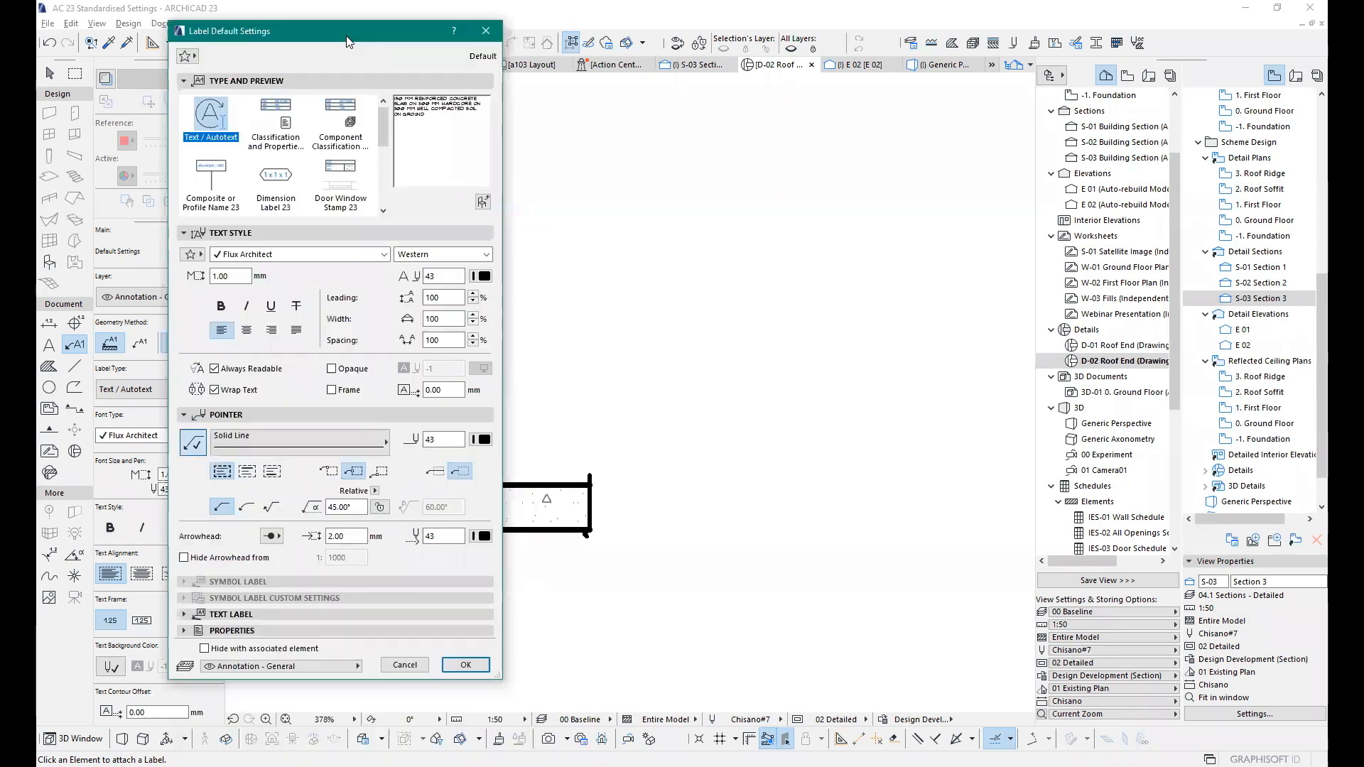
{"action": "left_click", "coordinate": [485, 33]}
Step: Attach a Text / Autotext label to the masonry wall fill beneath the 200 dimension in the D-02 detail
{"action": "left_click", "coordinate": [470, 447]}
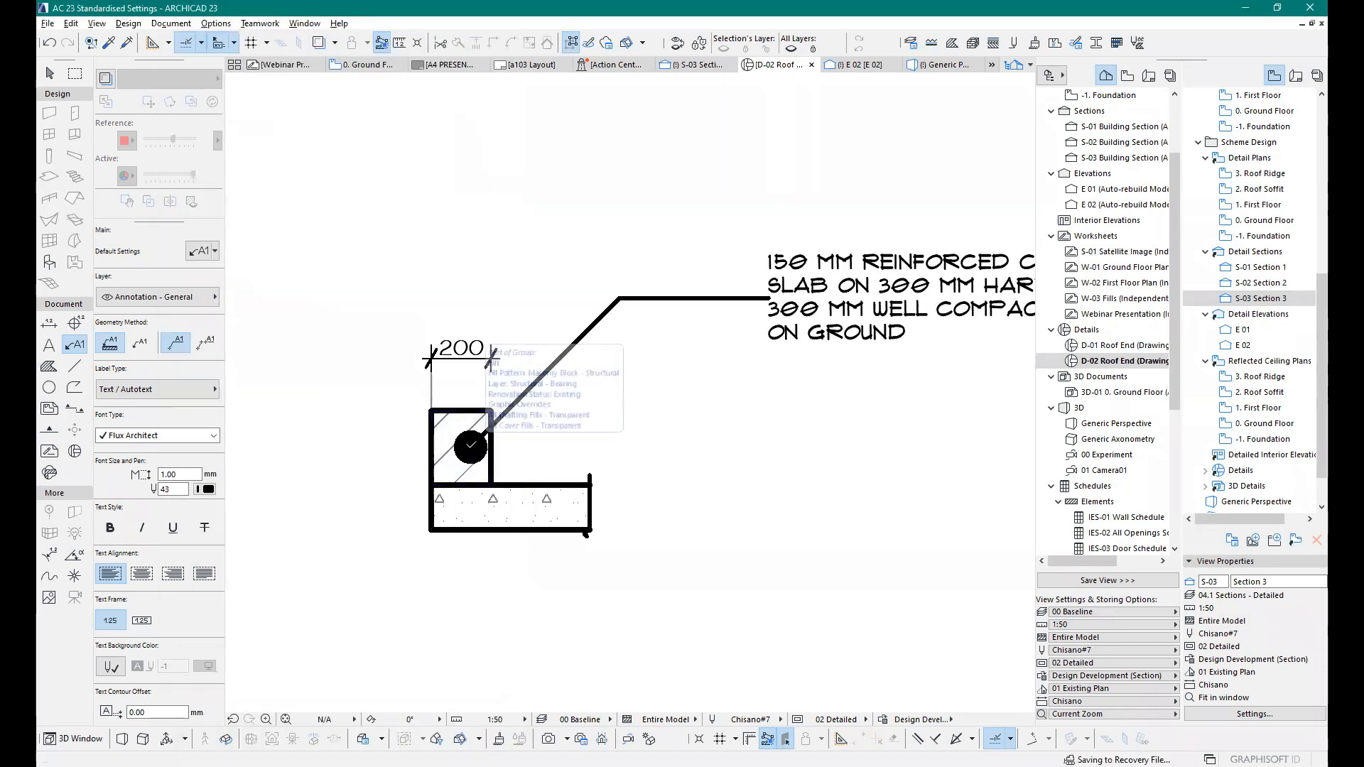
{"action": "scroll", "coordinate": [648, 353], "scroll_direction": "down", "scroll_amount": 2}
{"action": "middle_click_drag", "start_coordinate": [648, 353], "coordinate": [523, 344]}
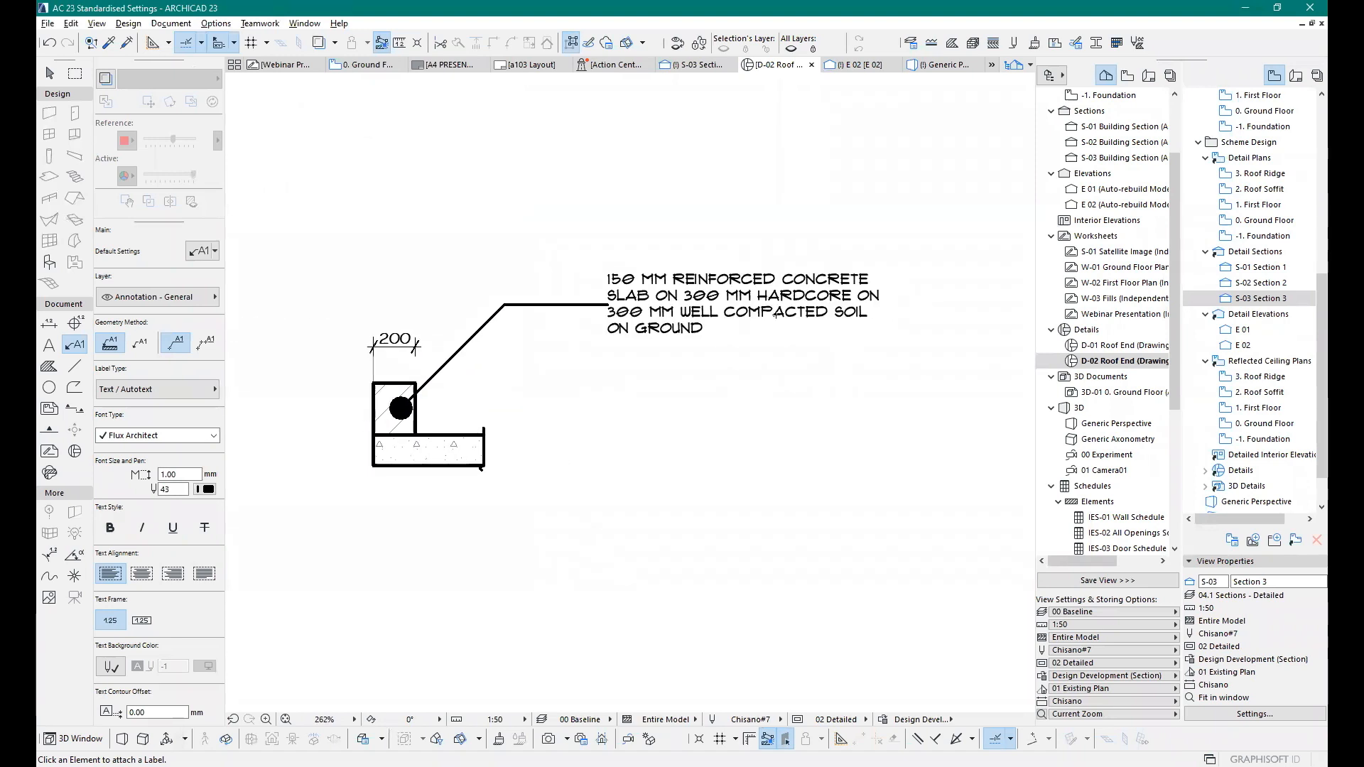
Step: Try replacing the wall label's text with "200MM MASONRY WALL", and undo the change
{"action": "scroll", "coordinate": [776, 313], "scroll_direction": "up", "scroll_amount": 2}
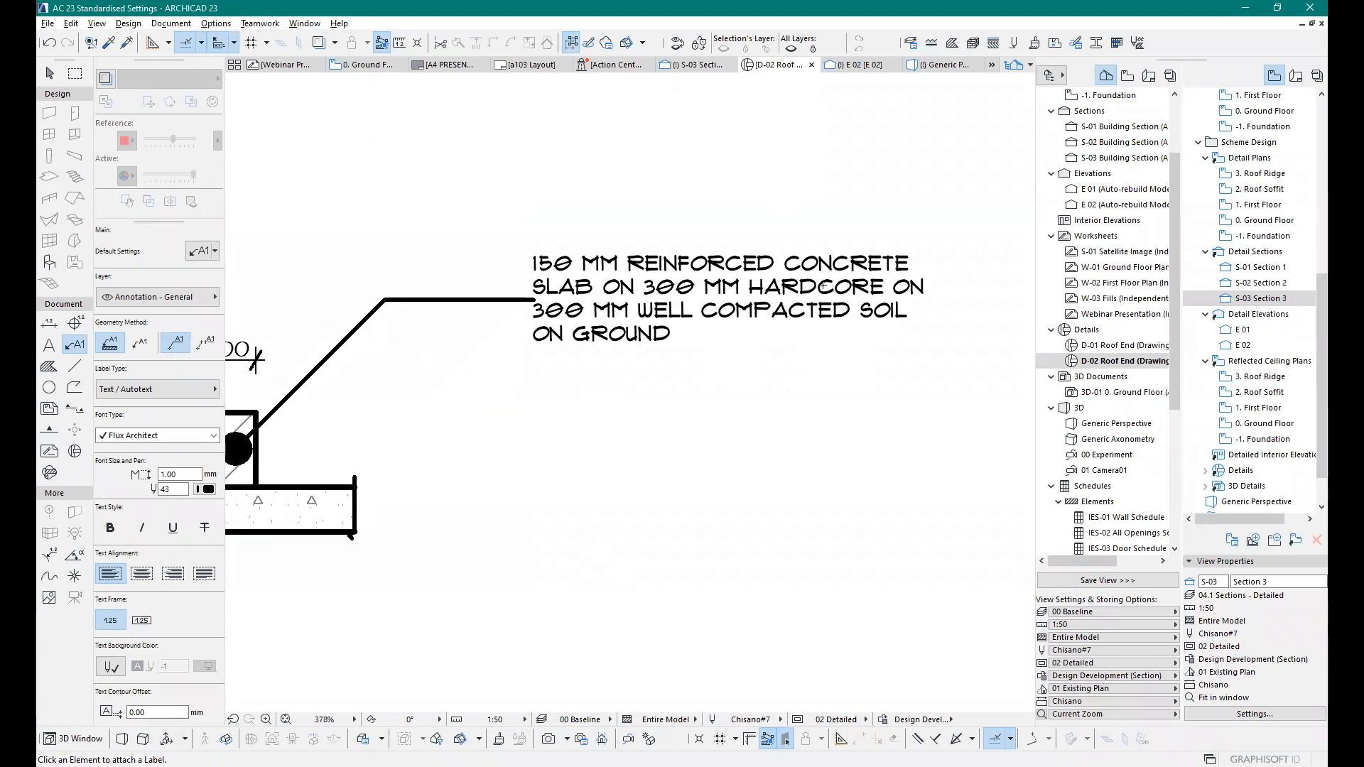
{"action": "left_click", "coordinate": [823, 286]}
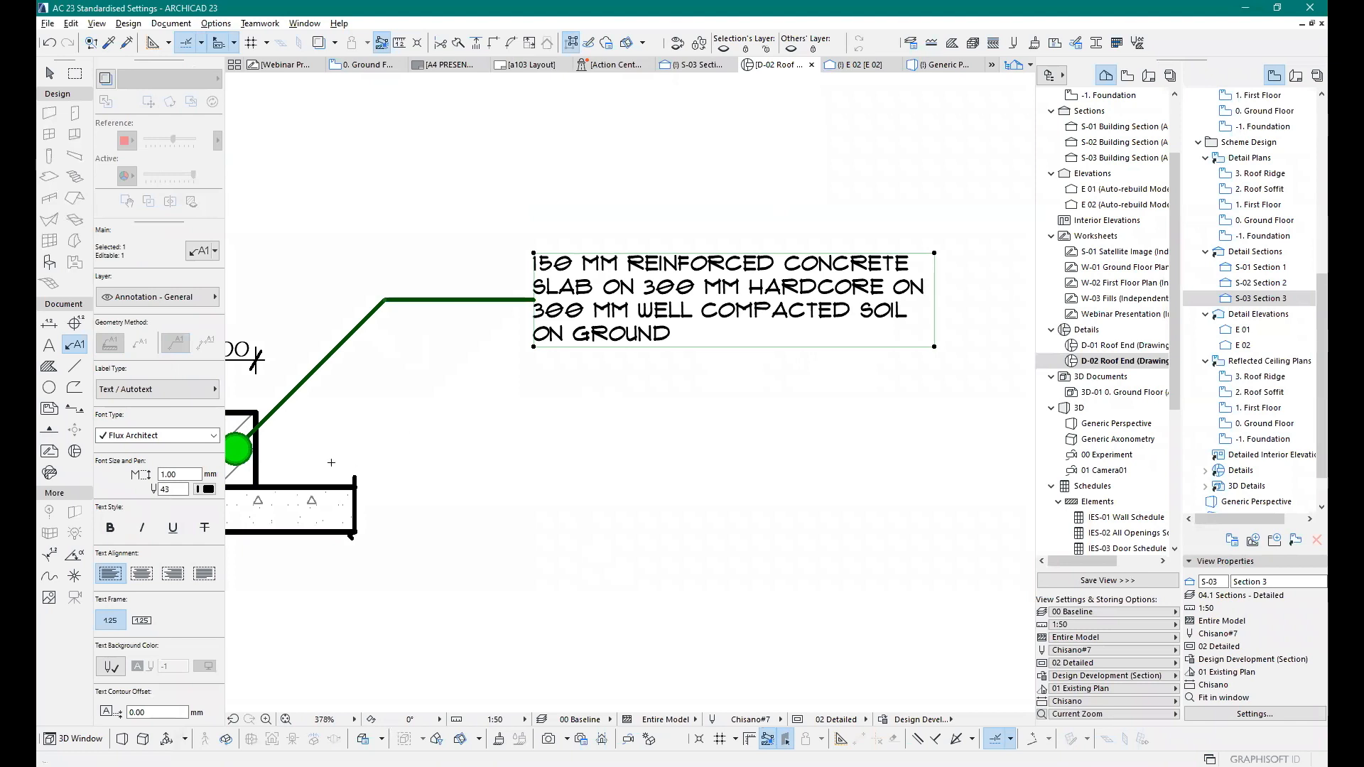
{"action": "scroll", "coordinate": [534, 428], "scroll_direction": "down", "scroll_amount": 1}
{"action": "double_click", "coordinate": [682, 354]}
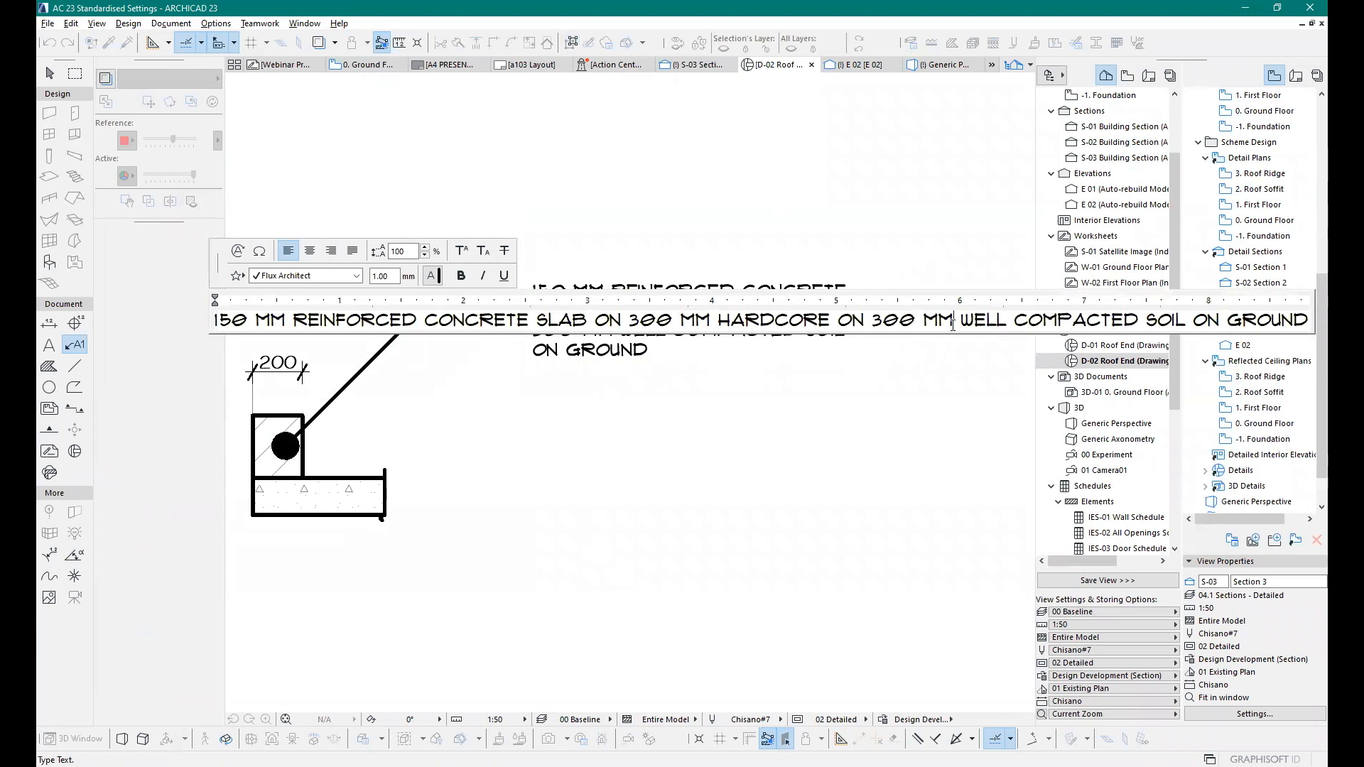
{"action": "triple_click", "coordinate": [961, 324]}
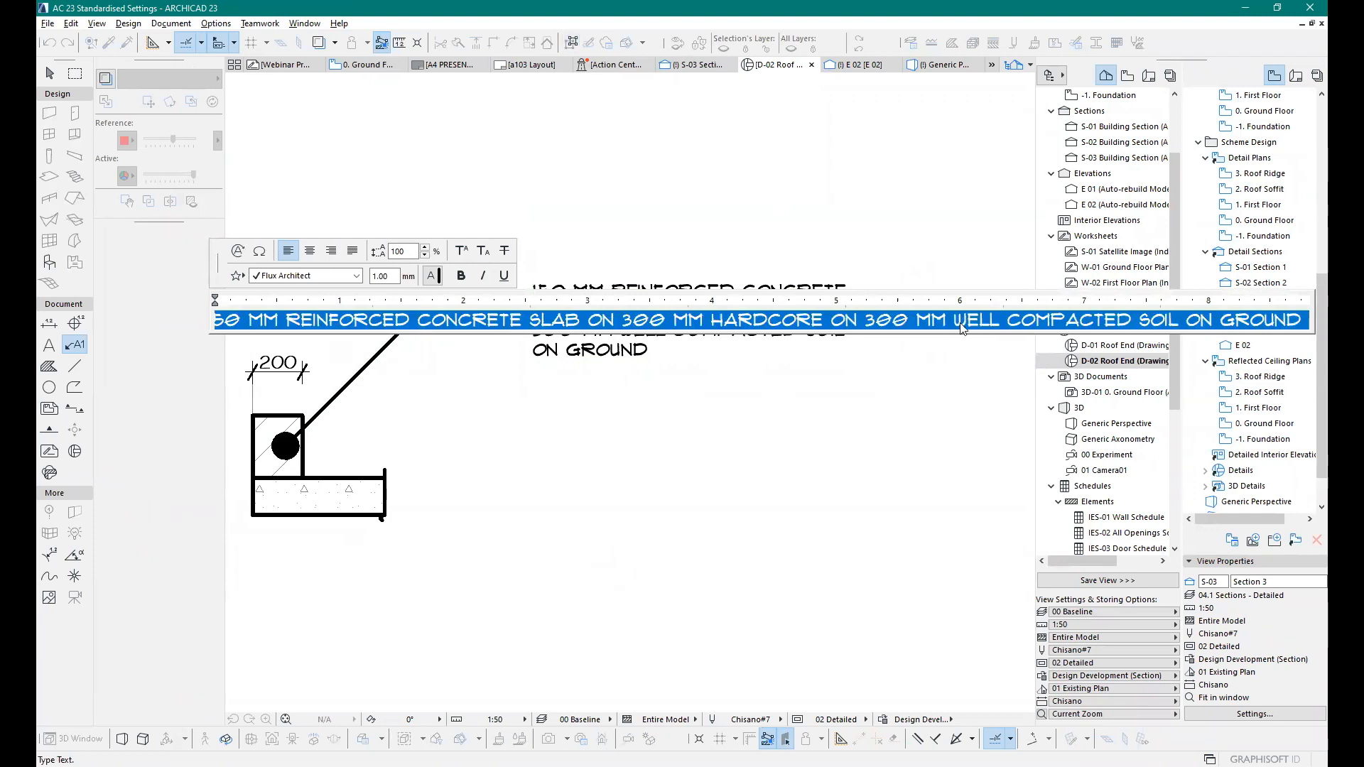
{"action": "type", "text": "200MM"}
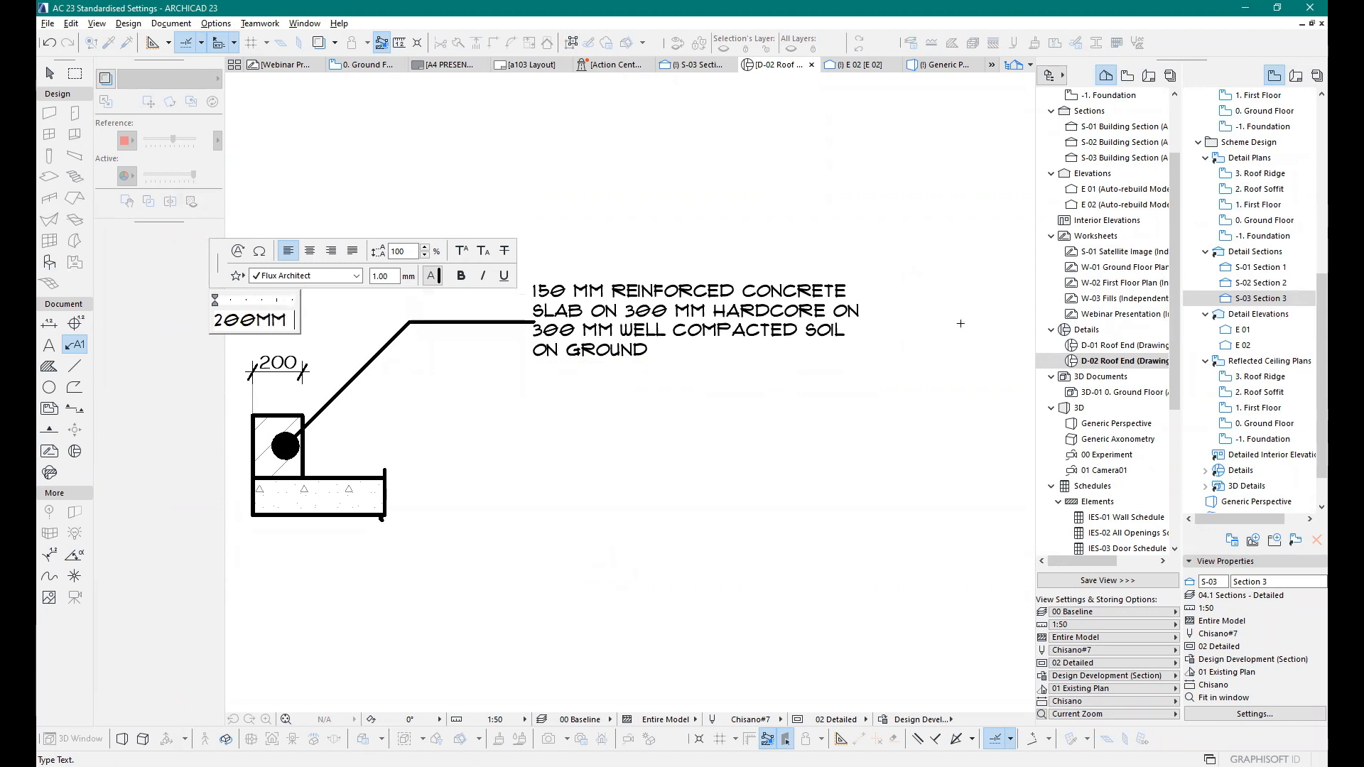
{"action": "type", "text": " MA"}
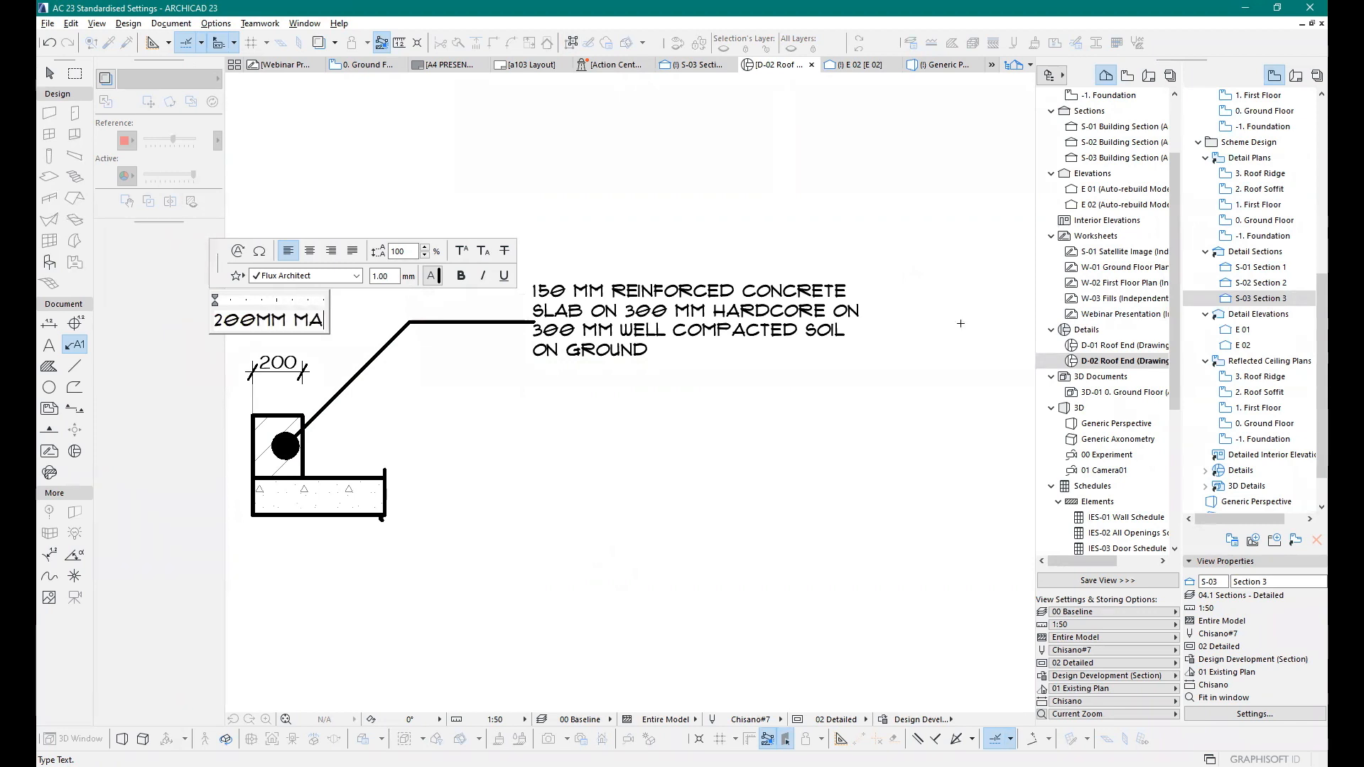
{"action": "type", "text": "SONNRY"}
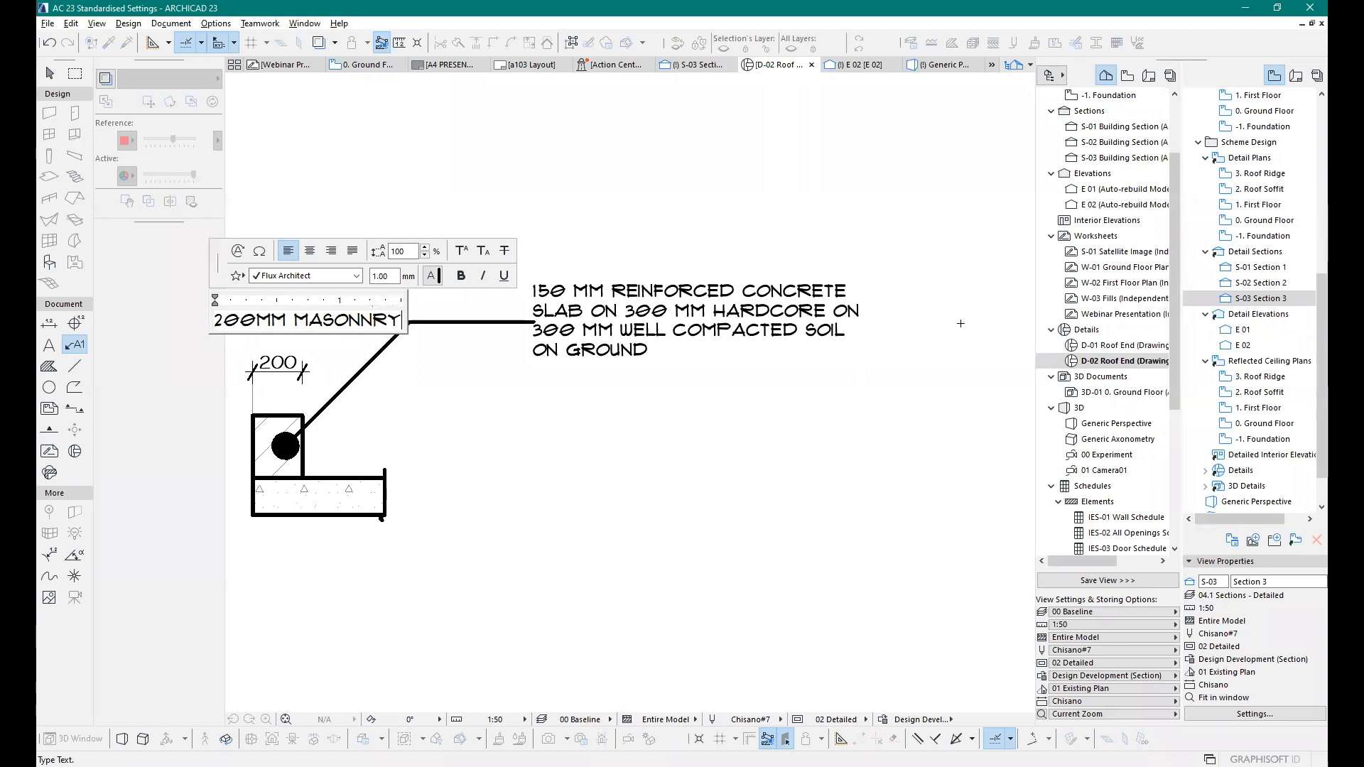
{"action": "key", "text": "BackSpace"}
{"action": "key", "text": "BackSpace"}
{"action": "key", "text": "BackSpace"}
{"action": "type", "text": "RY WA"}
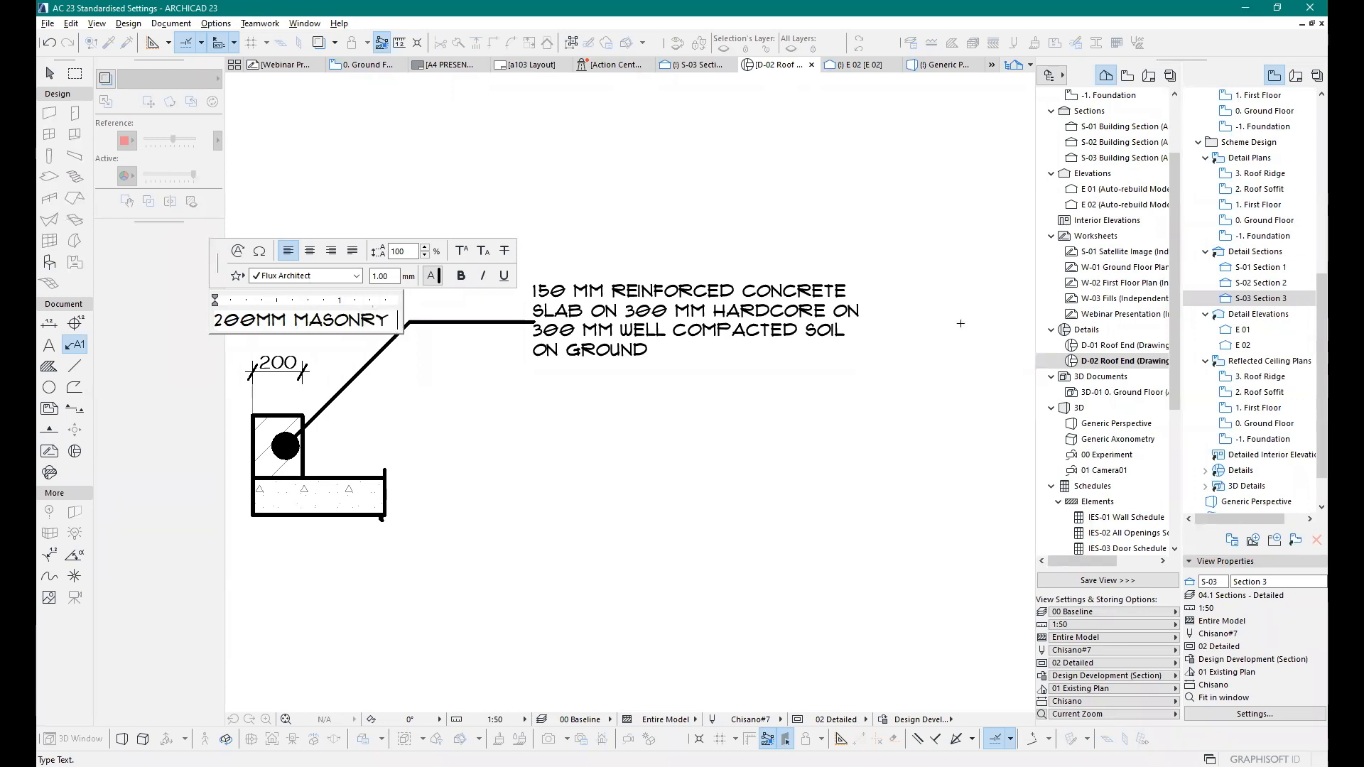
{"action": "type", "text": "LL"}
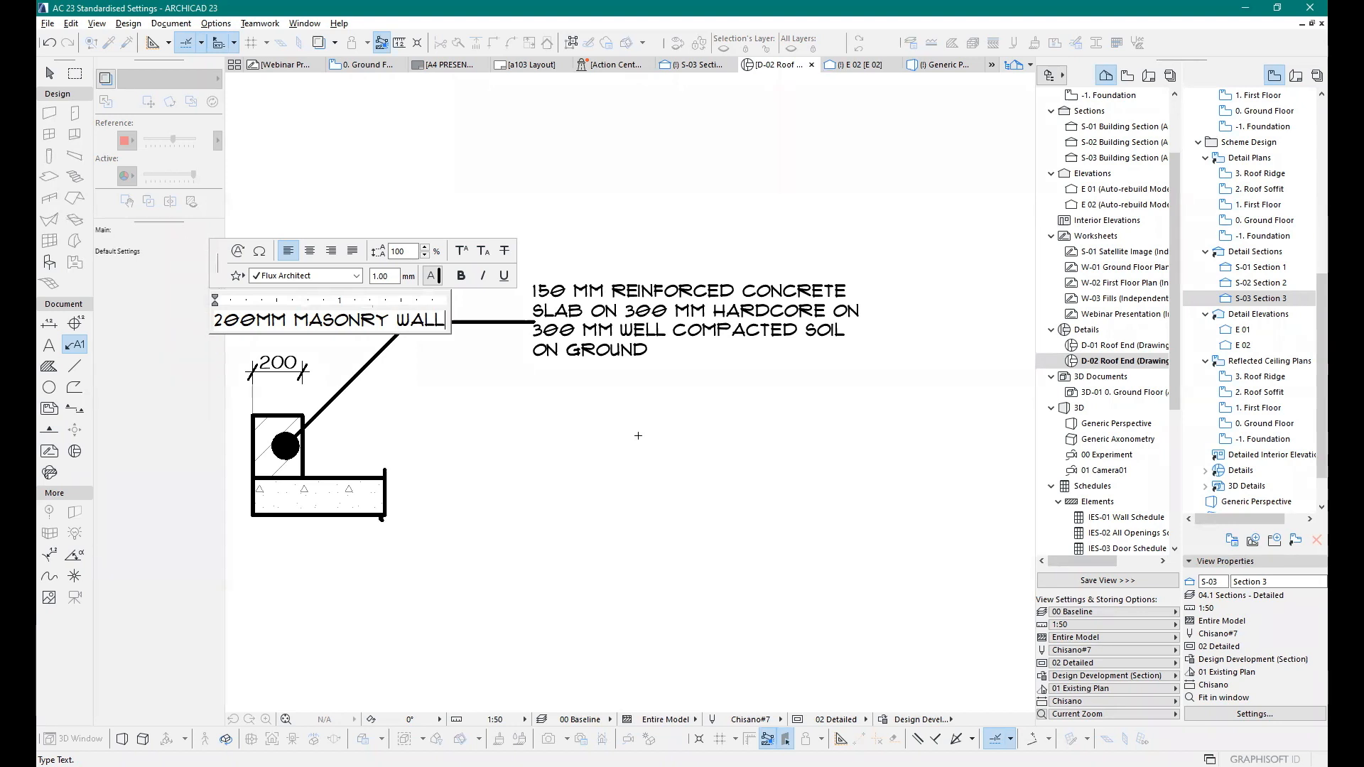
{"action": "left_click", "coordinate": [608, 333]}
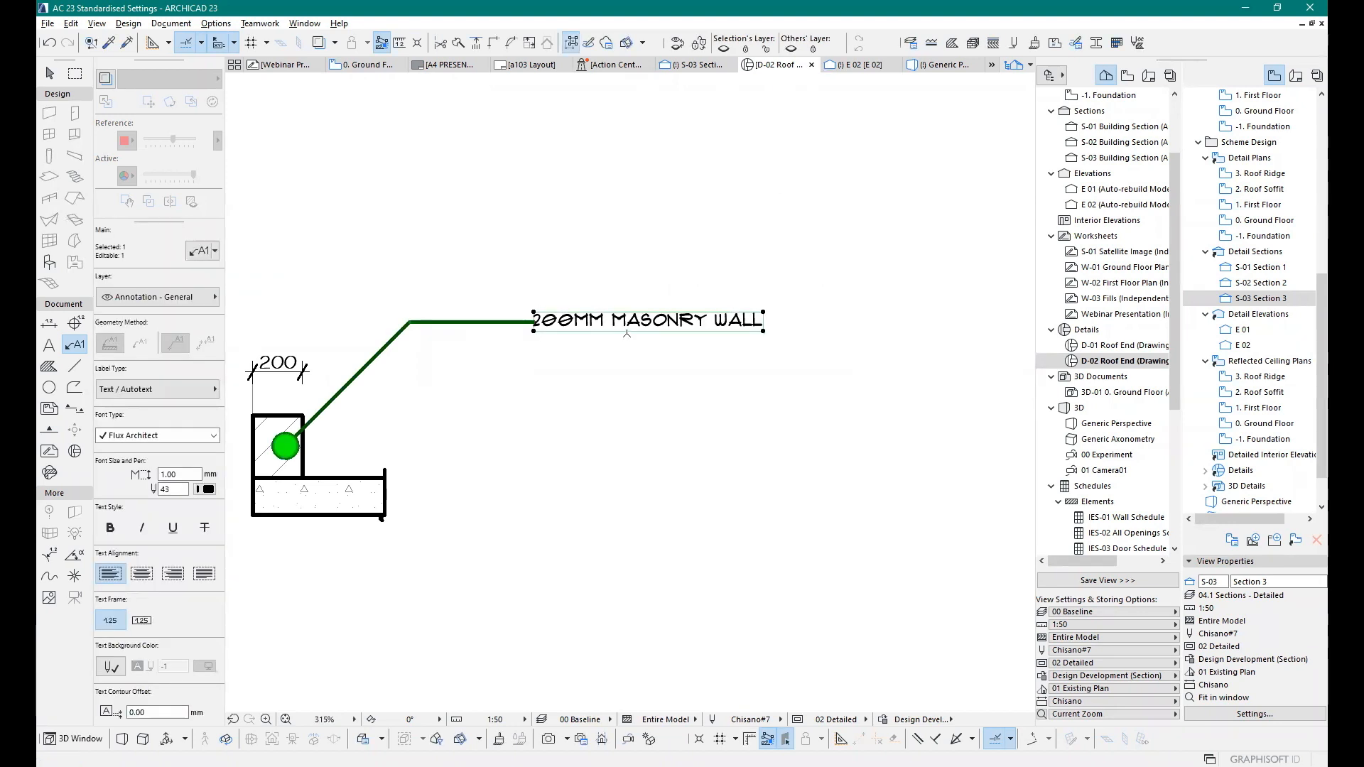
{"action": "key", "text": "ctrl+z"}
{"action": "key", "text": "Escape"}
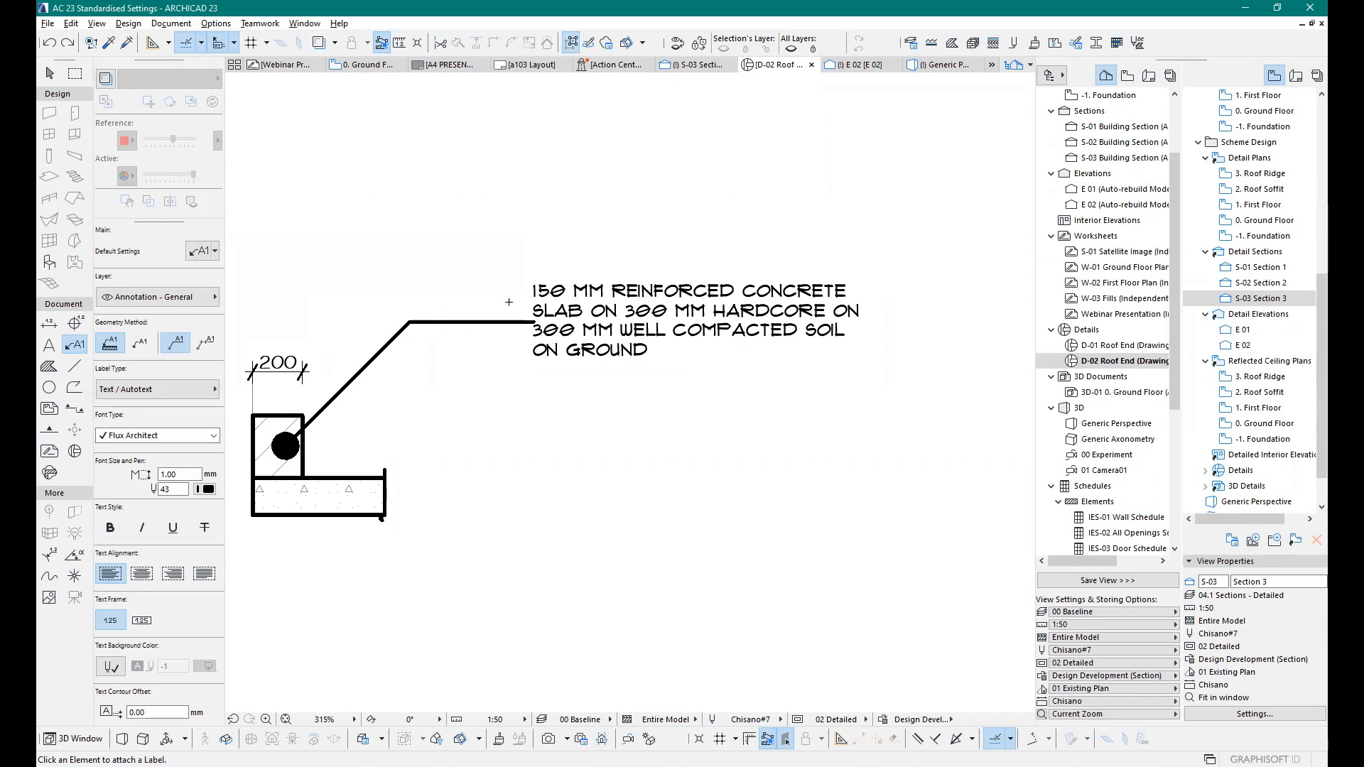
Step: Switch to the Final Design 01 project and examine the markers and annotations in section S-04
{"action": "scroll", "coordinate": [653, 459], "scroll_direction": "down", "scroll_amount": 2}
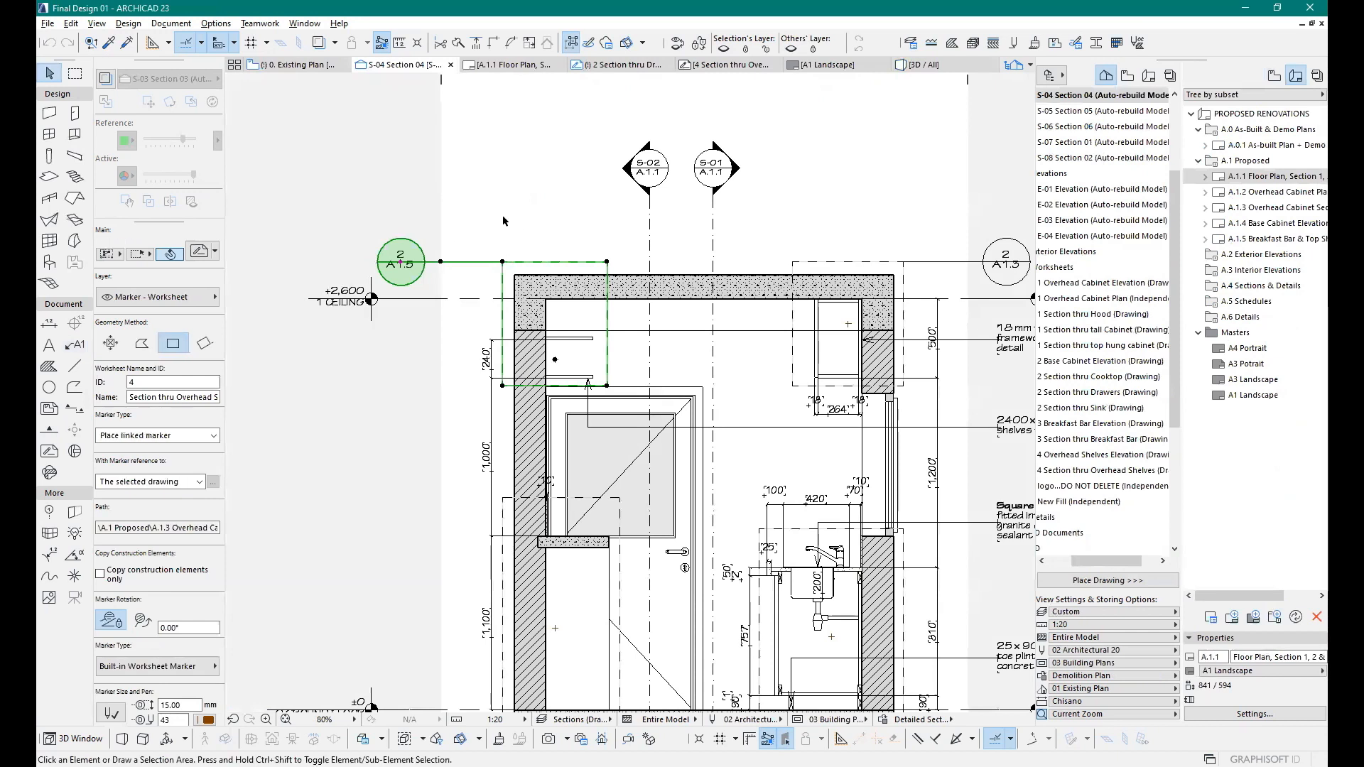
{"action": "key", "text": "Escape"}
{"action": "scroll", "coordinate": [228, 256], "scroll_direction": "down", "scroll_amount": 2}
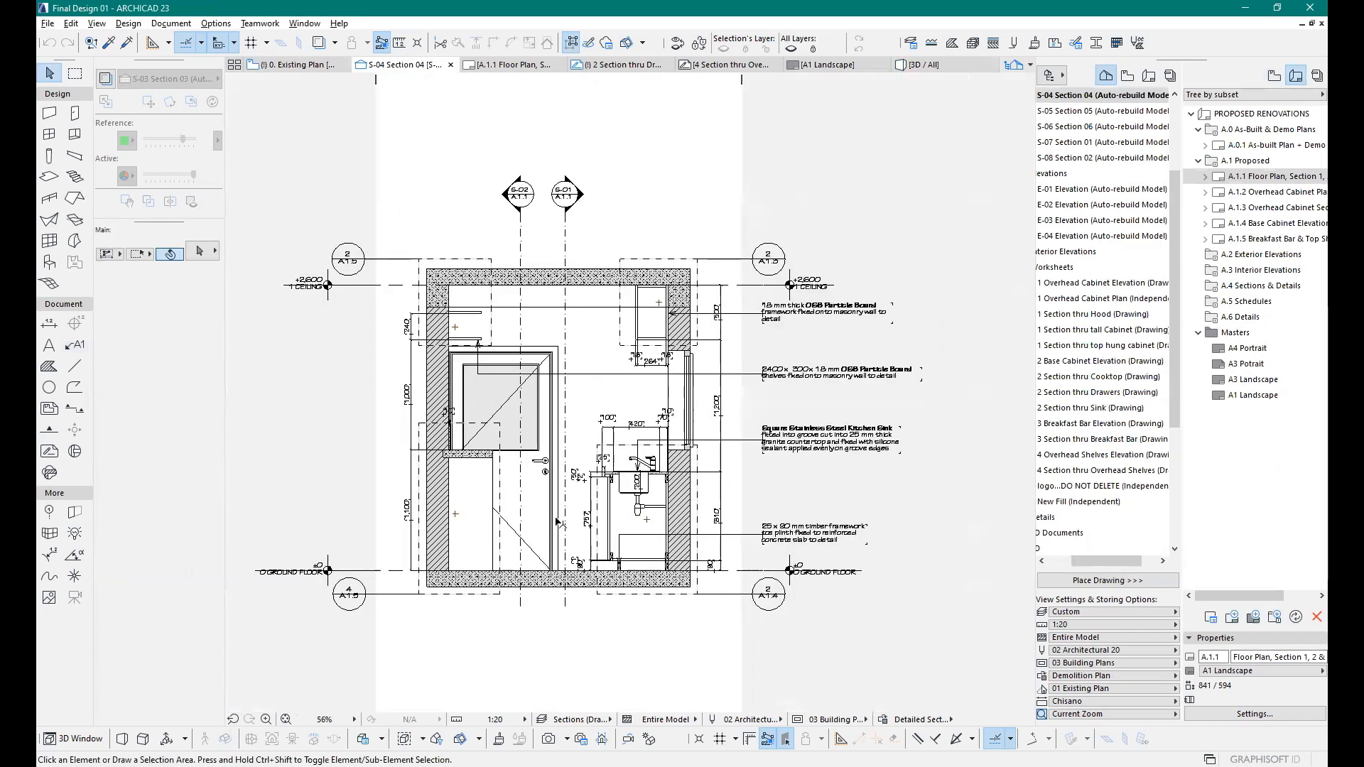
Step: Examine the sink area in section S-04, and open the 4 Section thru Overhead Shelves worksheet
{"action": "scroll", "coordinate": [659, 535], "scroll_direction": "up", "scroll_amount": 4}
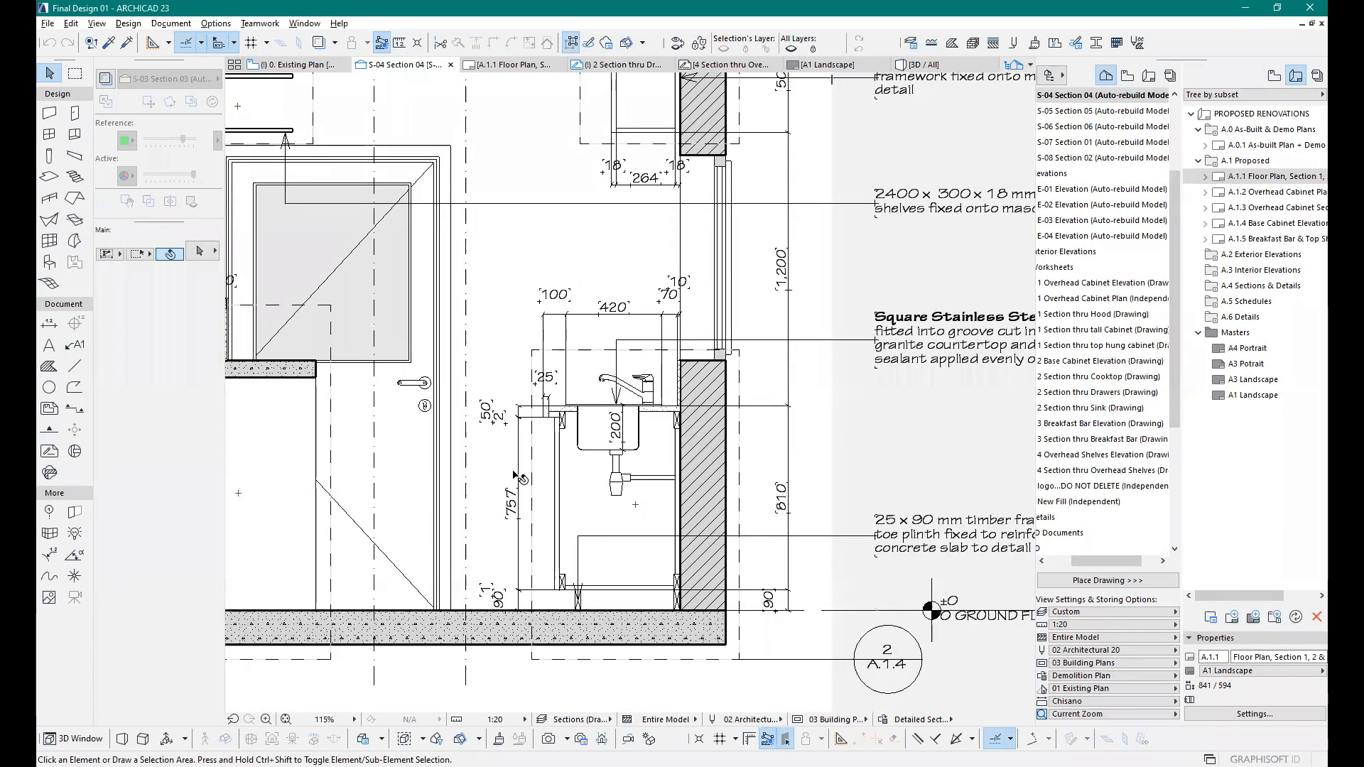
{"action": "scroll", "coordinate": [687, 497], "scroll_direction": "down", "scroll_amount": 2}
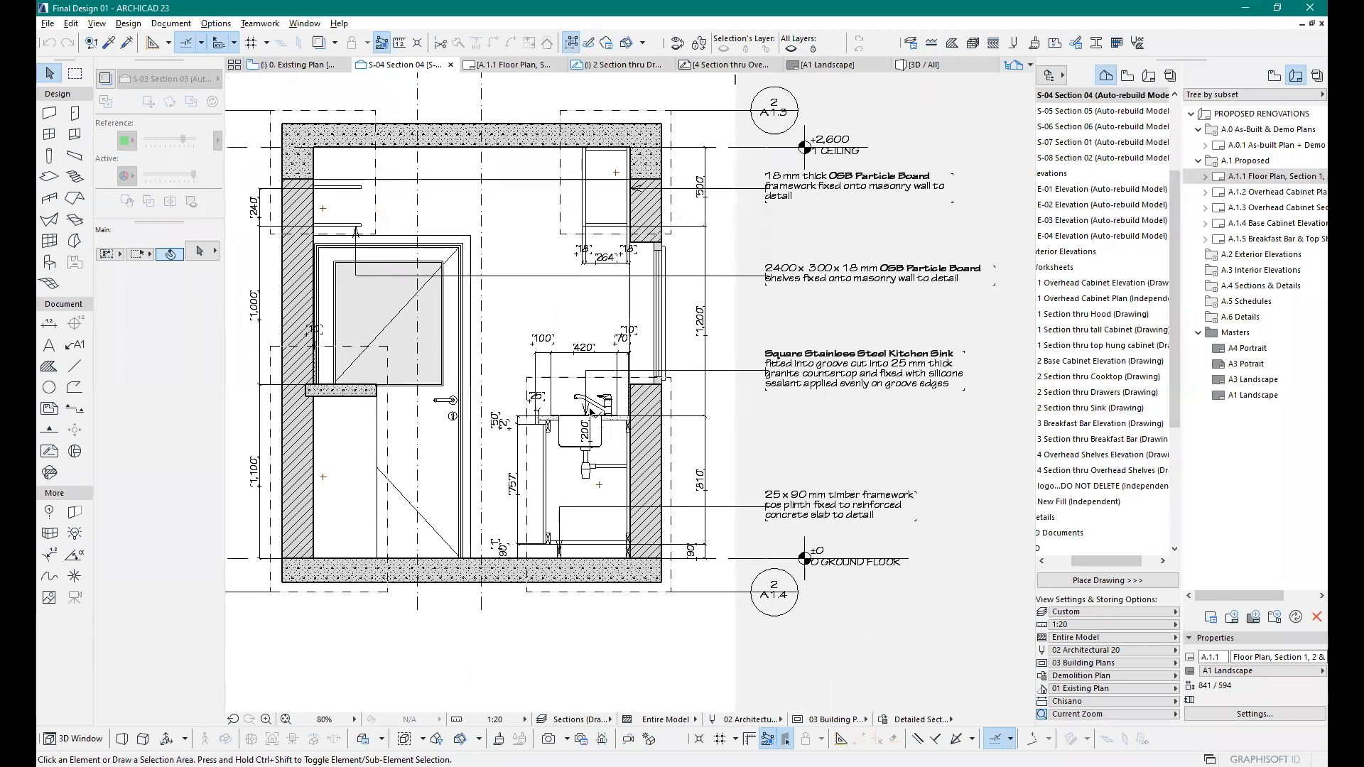
{"action": "left_click", "coordinate": [726, 64]}
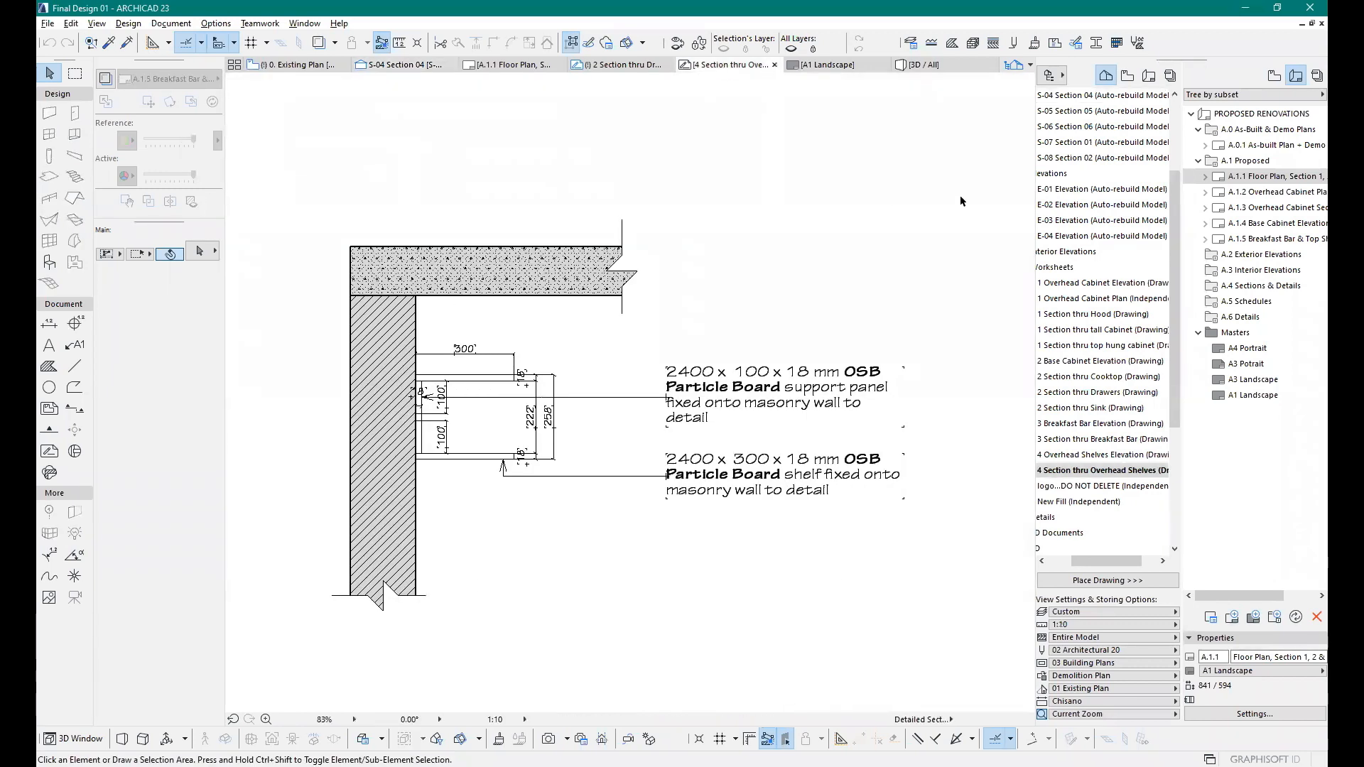
Step: Open the 2 Base Cabinet Elevation worksheet and apply the Sections layer combination
{"action": "double_click", "coordinate": [1051, 361]}
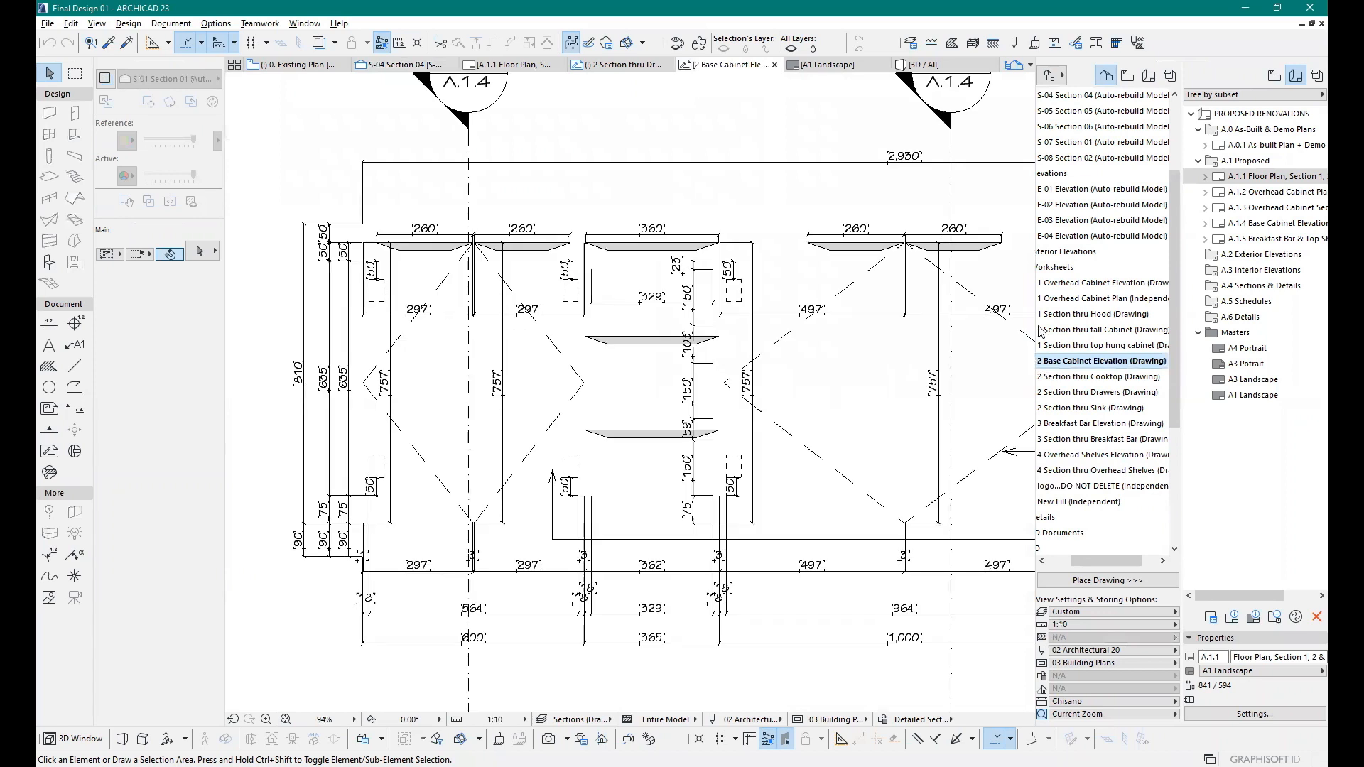
{"action": "scroll", "coordinate": [583, 399], "scroll_direction": "down", "scroll_amount": 5}
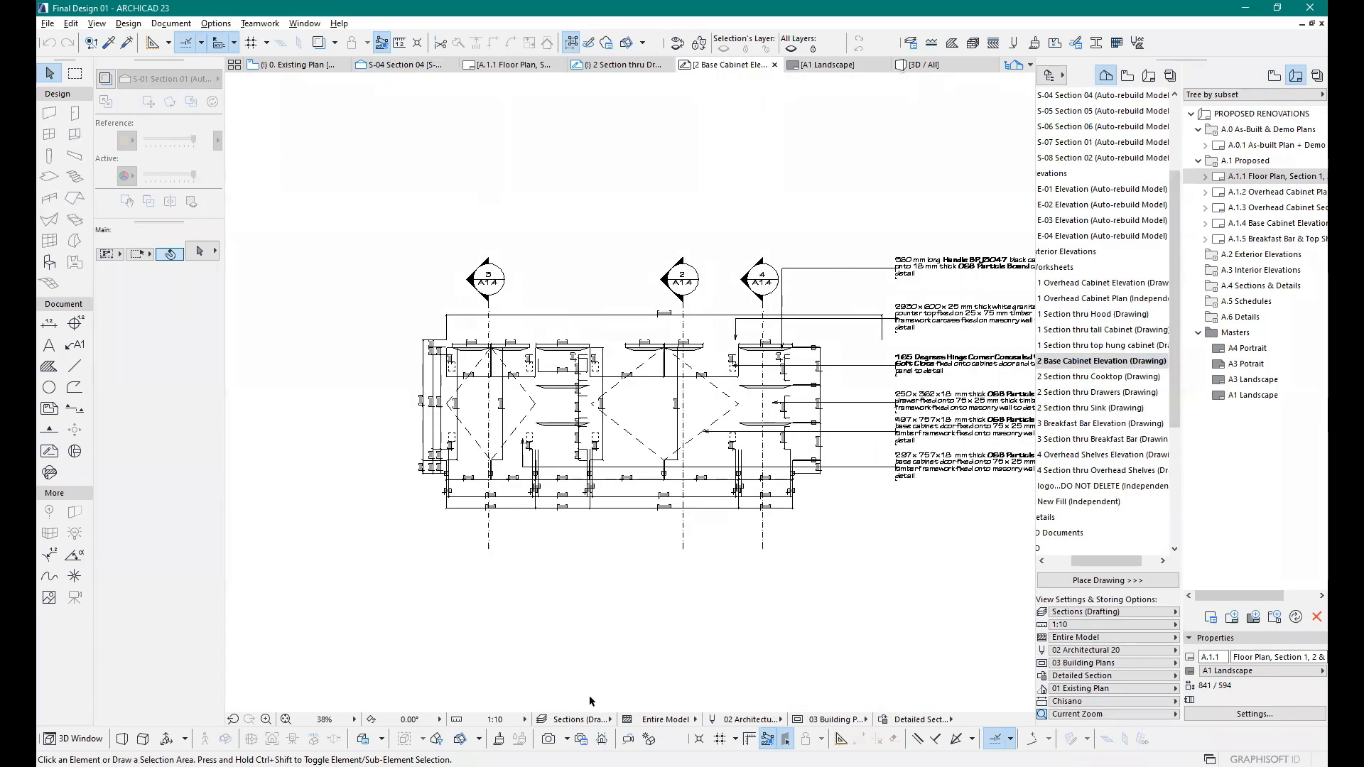
{"action": "left_click", "coordinate": [581, 719]}
{"action": "left_click", "coordinate": [650, 701]}
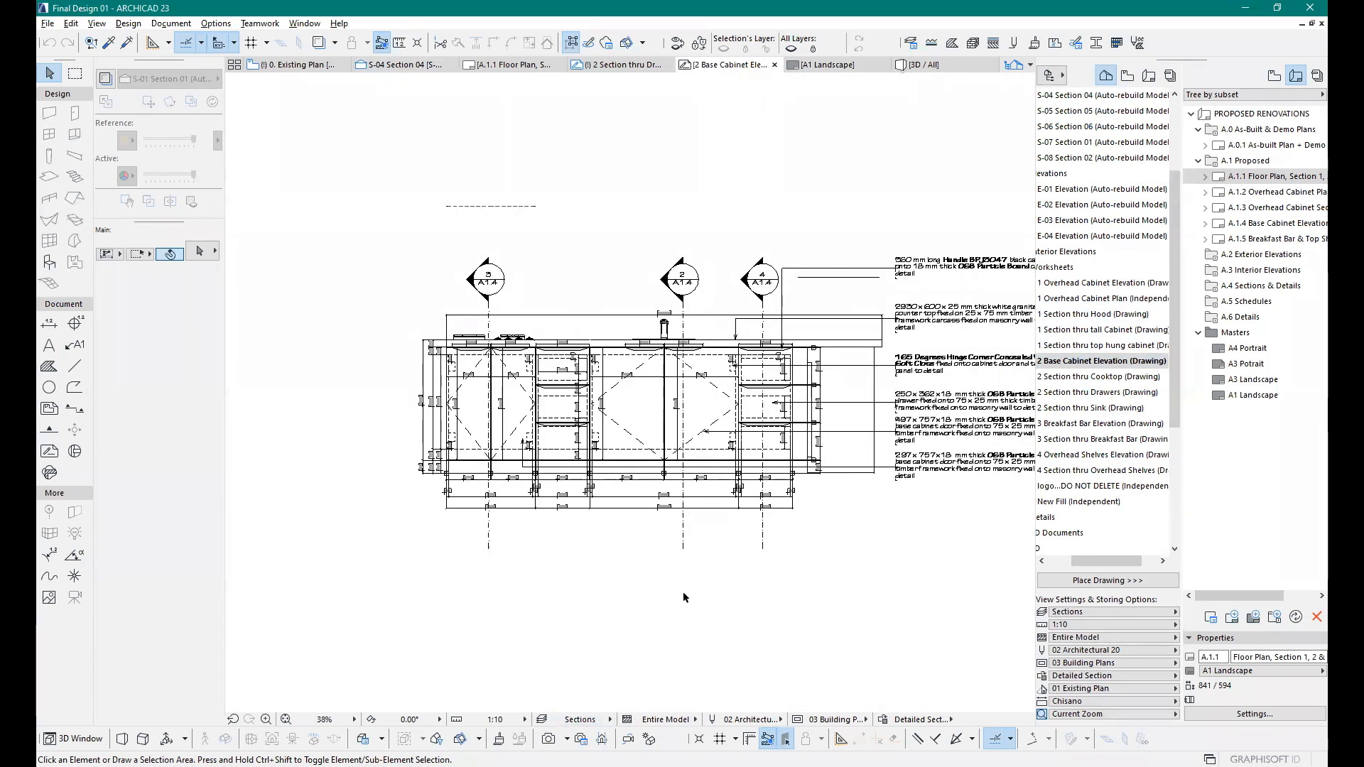
Step: Examine the dimensions and labels in the base cabinet elevation, and view the 2 Section thru Drawers worksheet
{"action": "scroll", "coordinate": [384, 441], "scroll_direction": "down", "scroll_amount": 3}
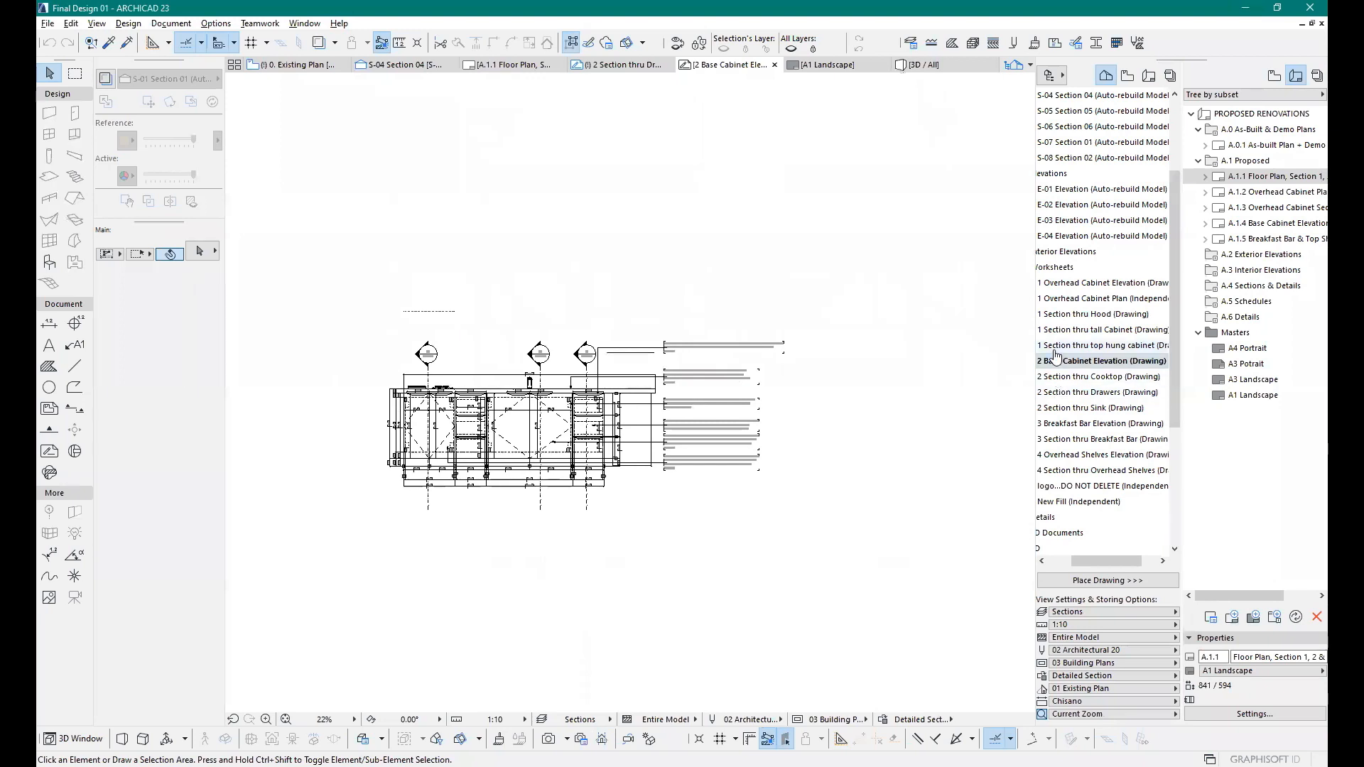
{"action": "scroll", "coordinate": [510, 403], "scroll_direction": "up", "scroll_amount": 4}
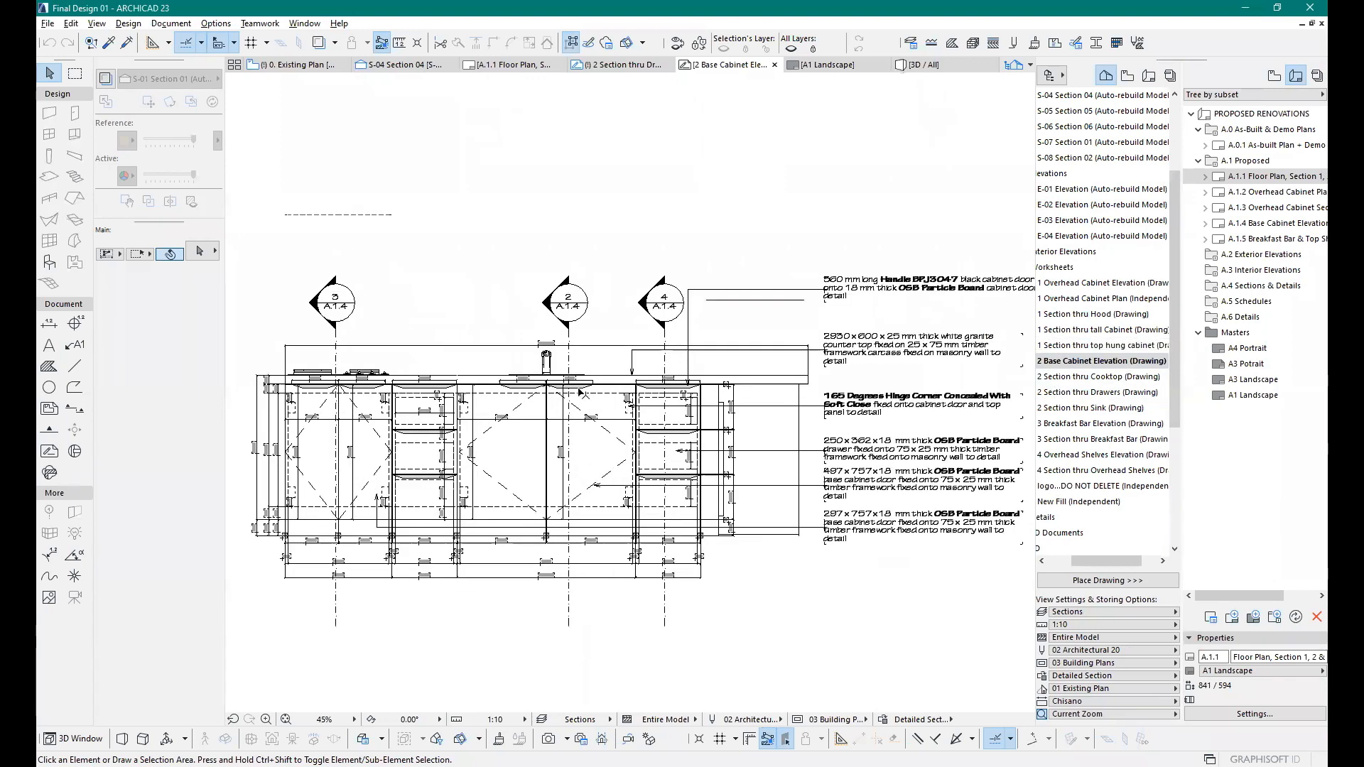
{"action": "scroll", "coordinate": [580, 390], "scroll_direction": "up", "scroll_amount": 3}
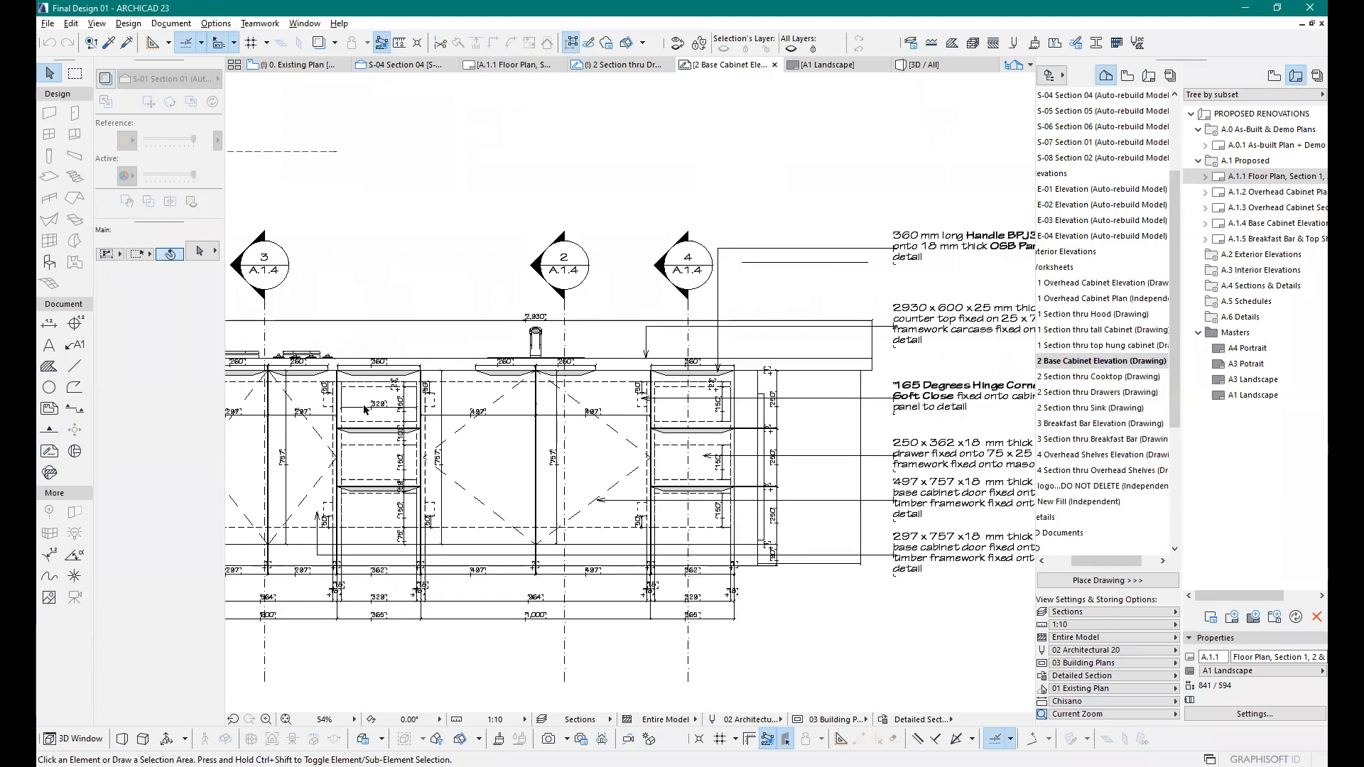
{"action": "scroll", "coordinate": [501, 426], "scroll_direction": "down", "scroll_amount": 2}
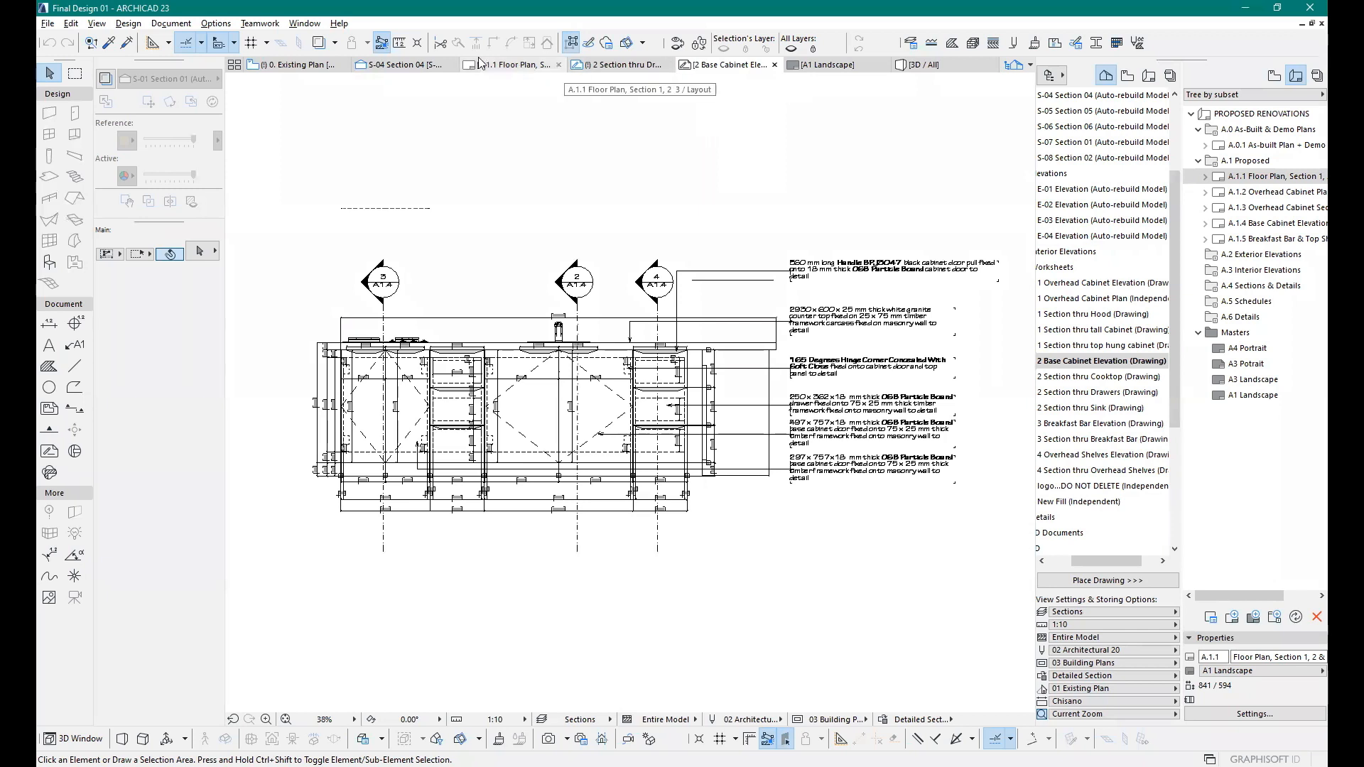
{"action": "left_click", "coordinate": [620, 66]}
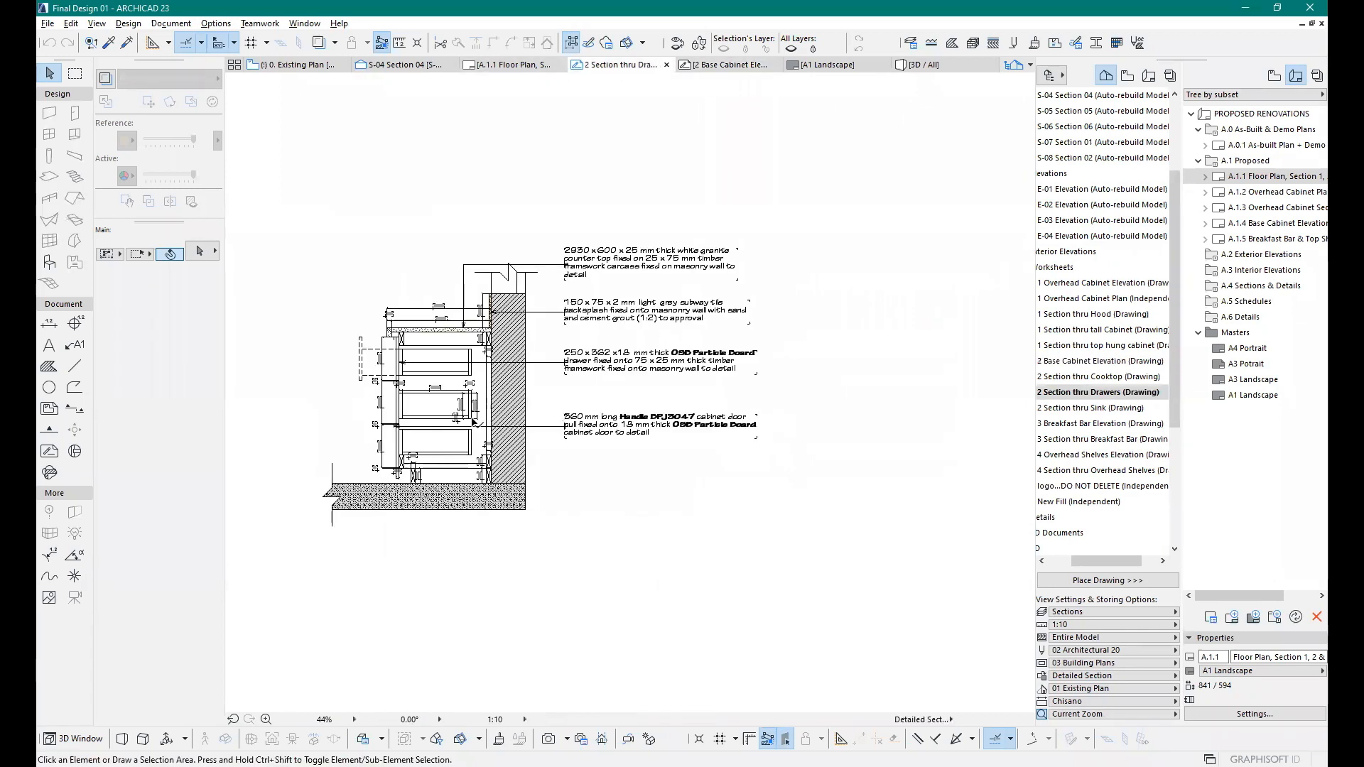
Step: Delete the 2/A.1.4 worksheet marker around the sink in section S-04, keeping its viewpoint as independent
{"action": "left_click", "coordinate": [418, 67]}
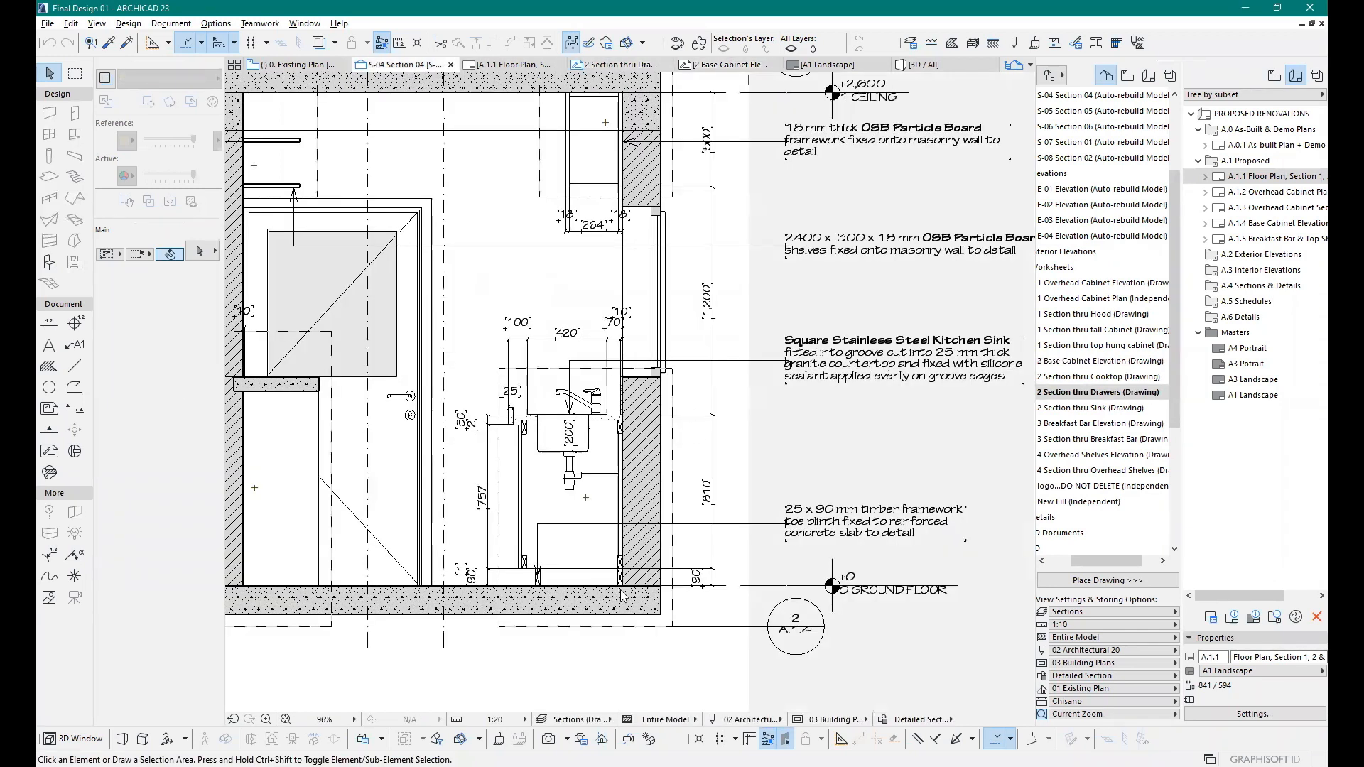
{"action": "scroll", "coordinate": [637, 602], "scroll_direction": "down", "scroll_amount": 2}
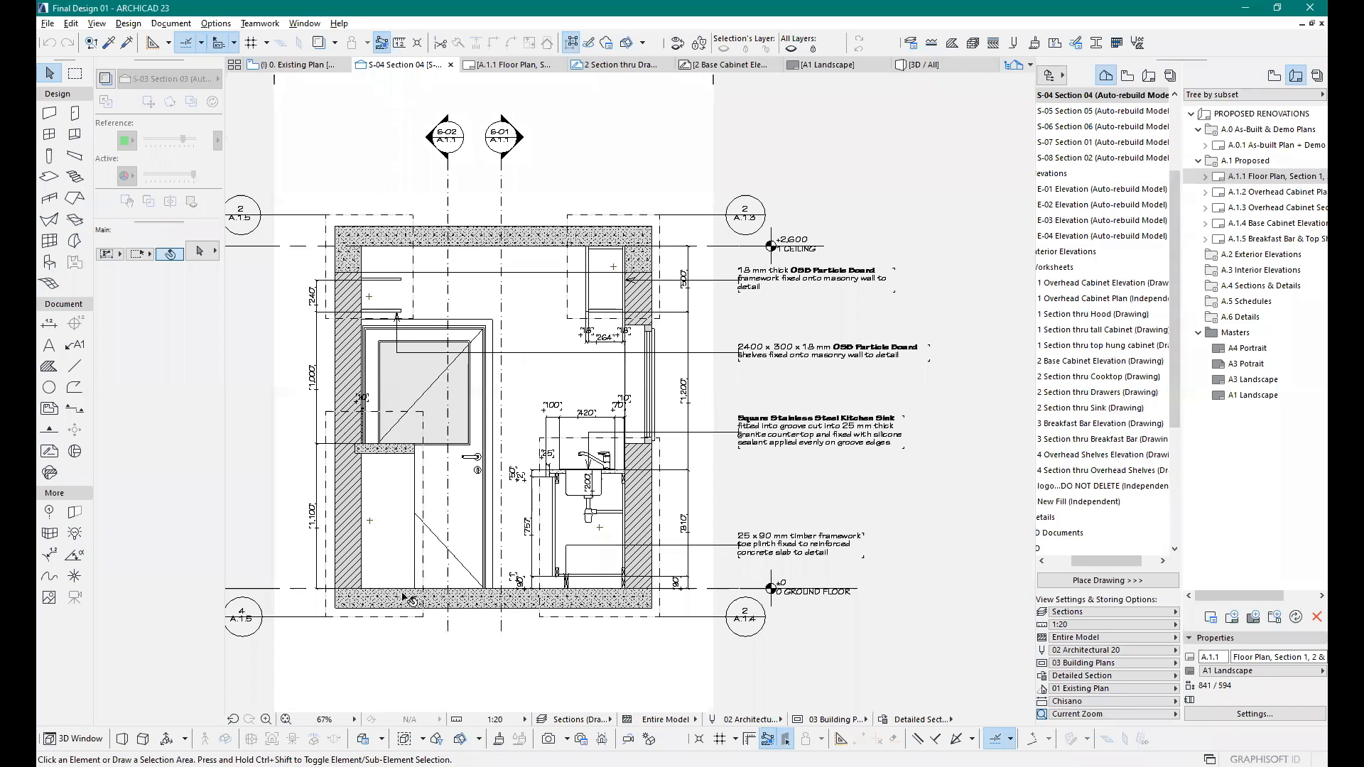
{"action": "left_click", "coordinate": [732, 605]}
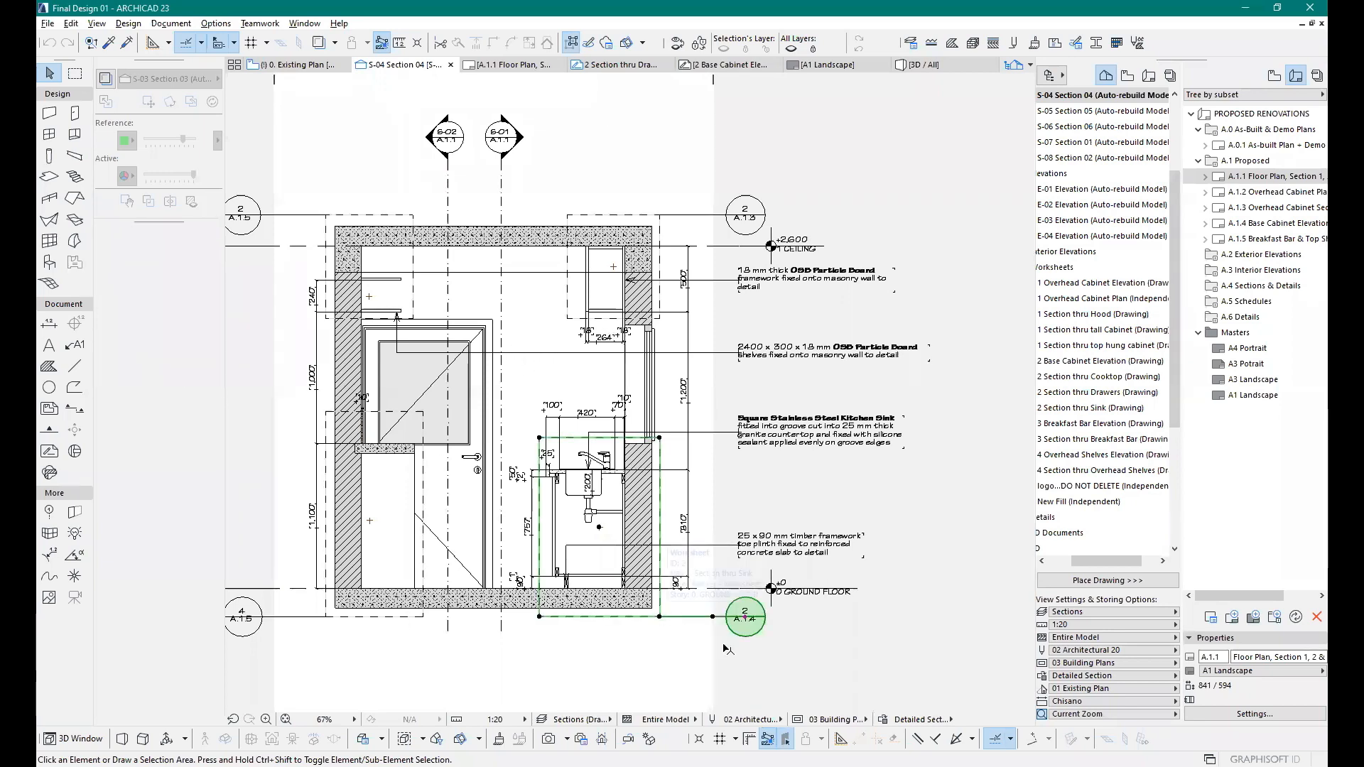
{"action": "key", "text": "Delete"}
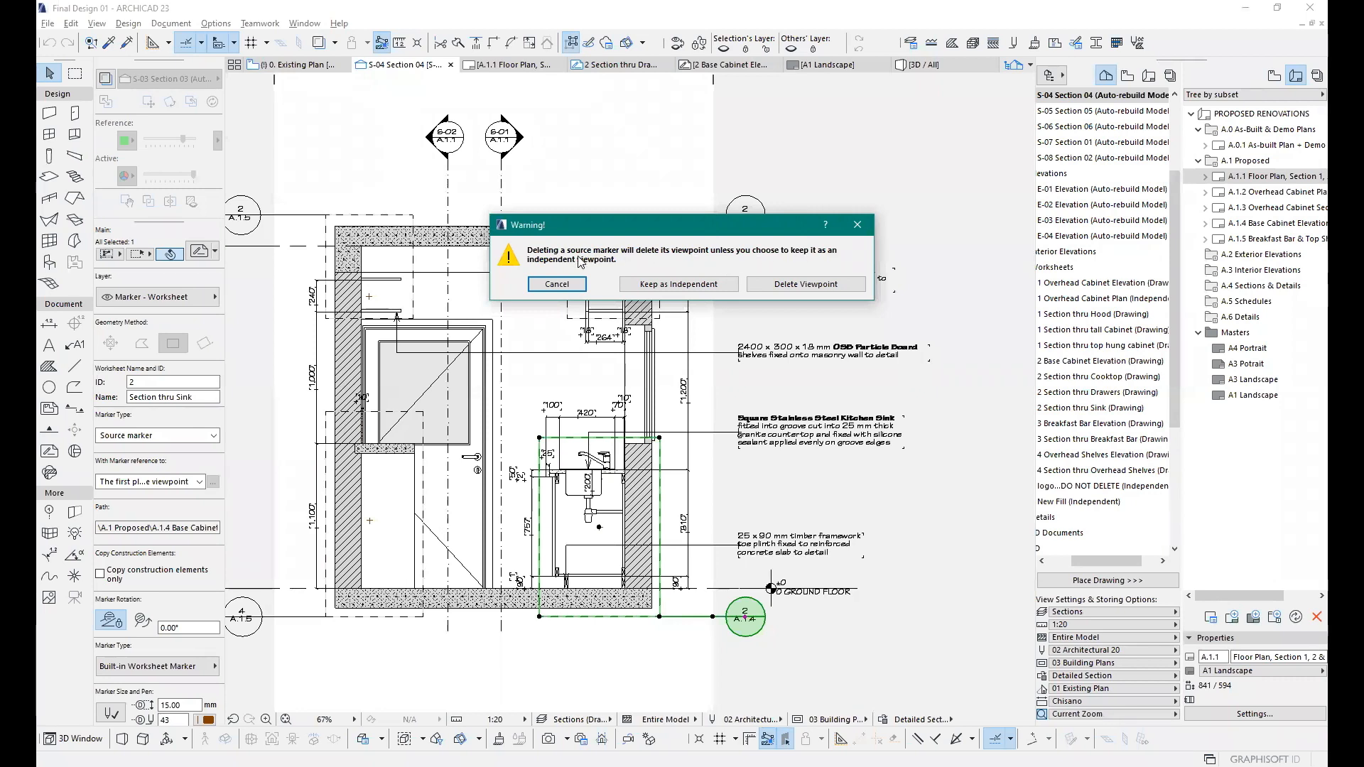
{"action": "left_click", "coordinate": [687, 285]}
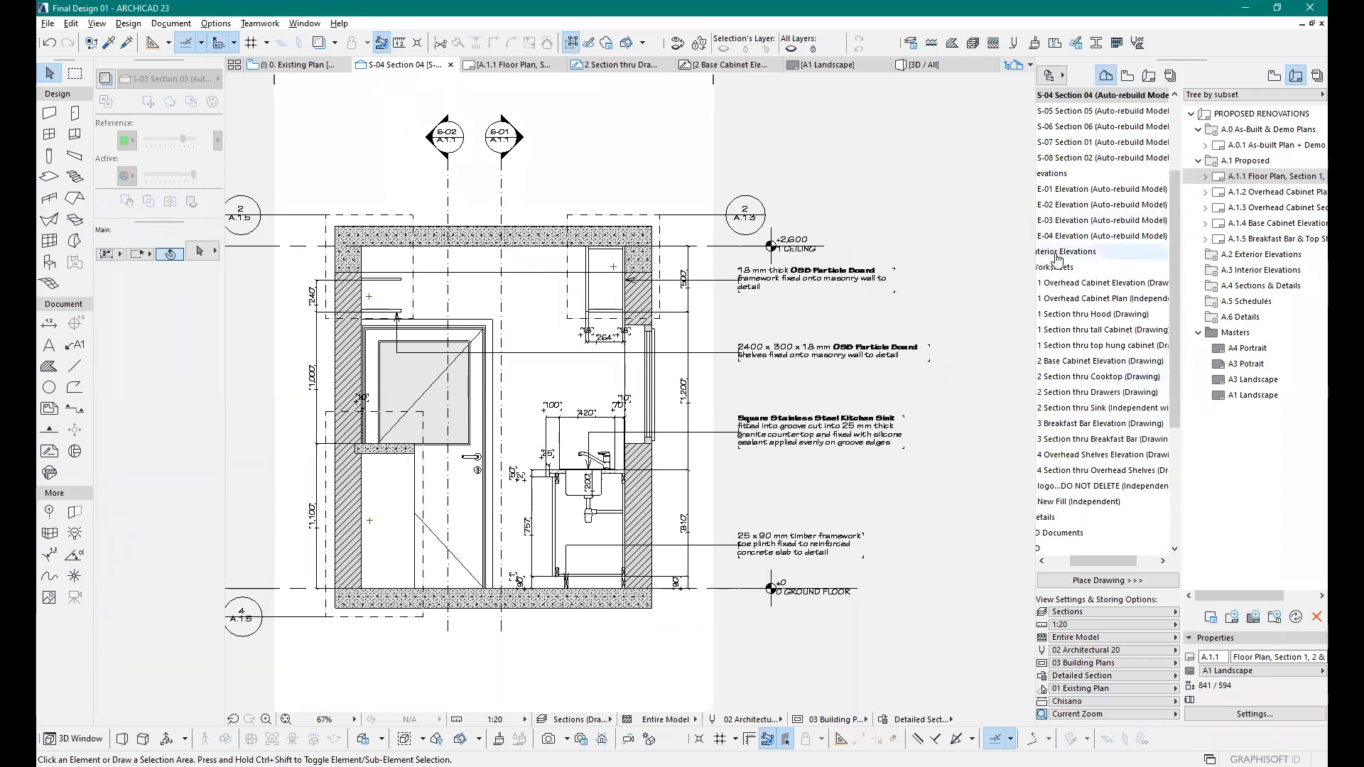
Step: Open the independent 2 Section thru Sink worksheet and inspect its drawing and annotations
{"action": "scroll", "coordinate": [1058, 283], "scroll_direction": "up", "scroll_amount": 1}
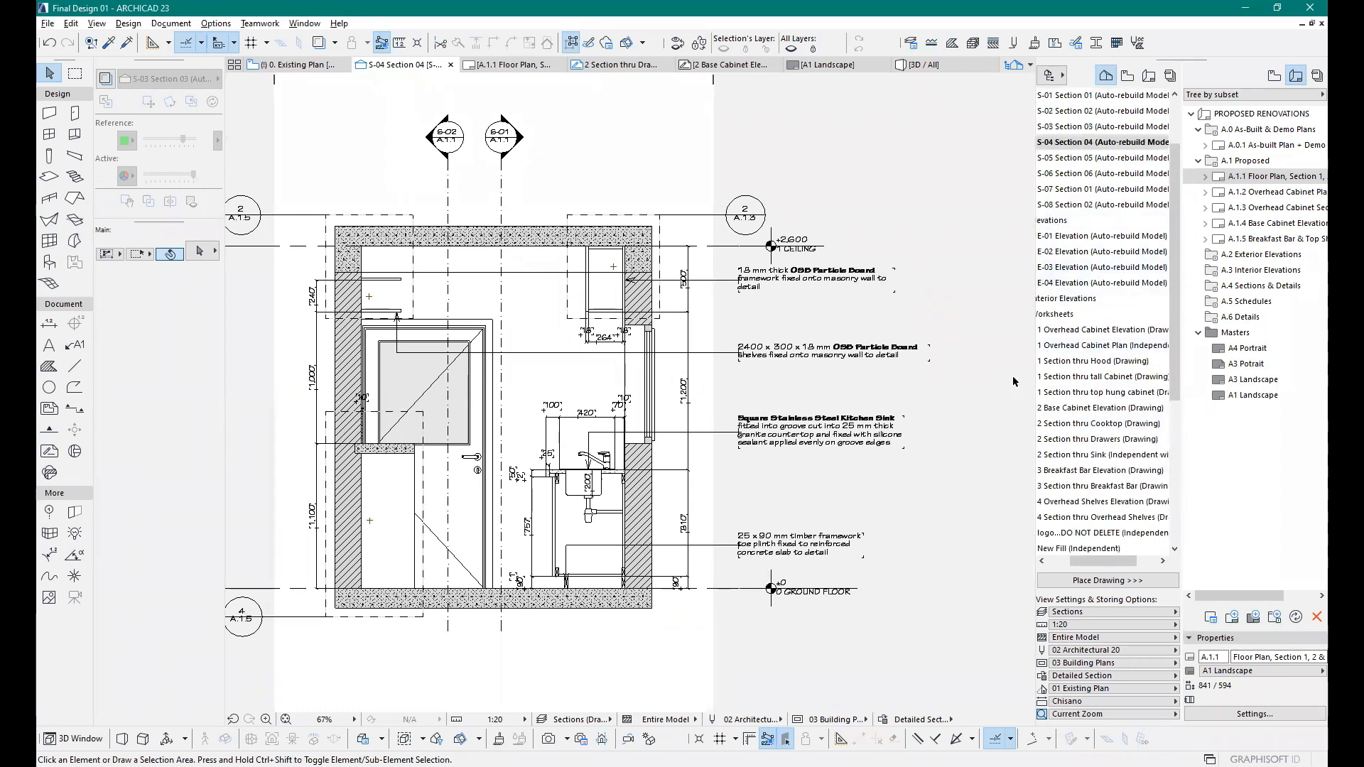
{"action": "left_click_drag", "start_coordinate": [1077, 561], "coordinate": [1057, 562]}
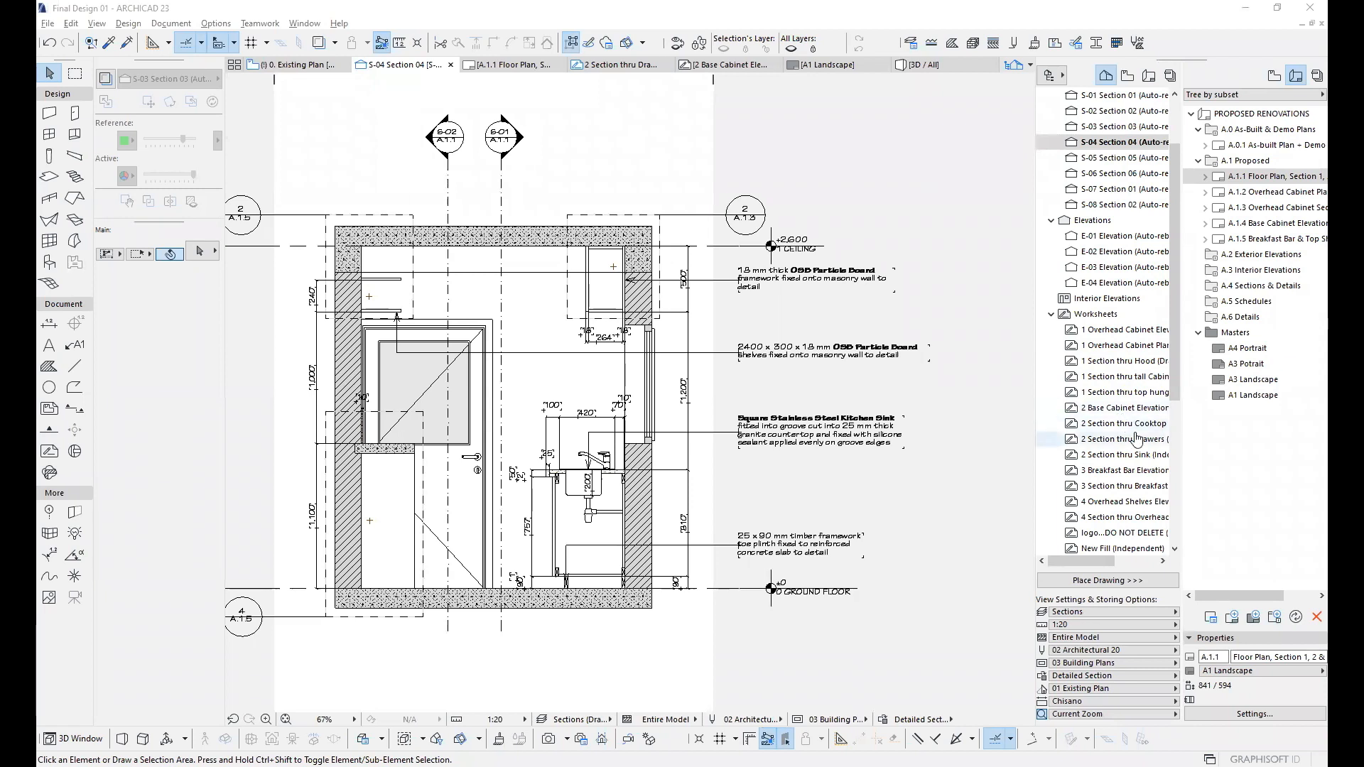
{"action": "double_click", "coordinate": [1101, 455]}
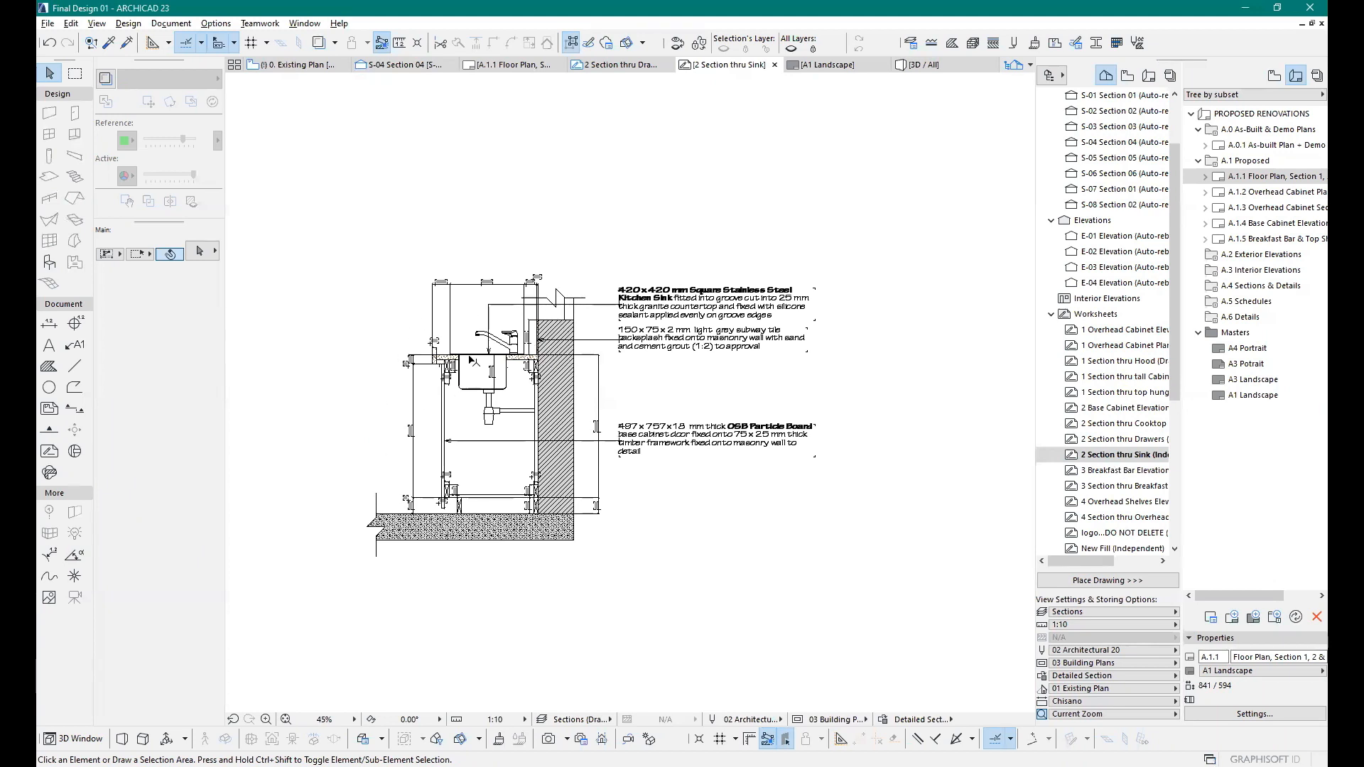
{"action": "scroll", "coordinate": [491, 355], "scroll_direction": "up", "scroll_amount": 5}
{"action": "scroll", "coordinate": [490, 355], "scroll_direction": "down", "scroll_amount": 5}
{"action": "scroll", "coordinate": [490, 356], "scroll_direction": "up", "scroll_amount": 1}
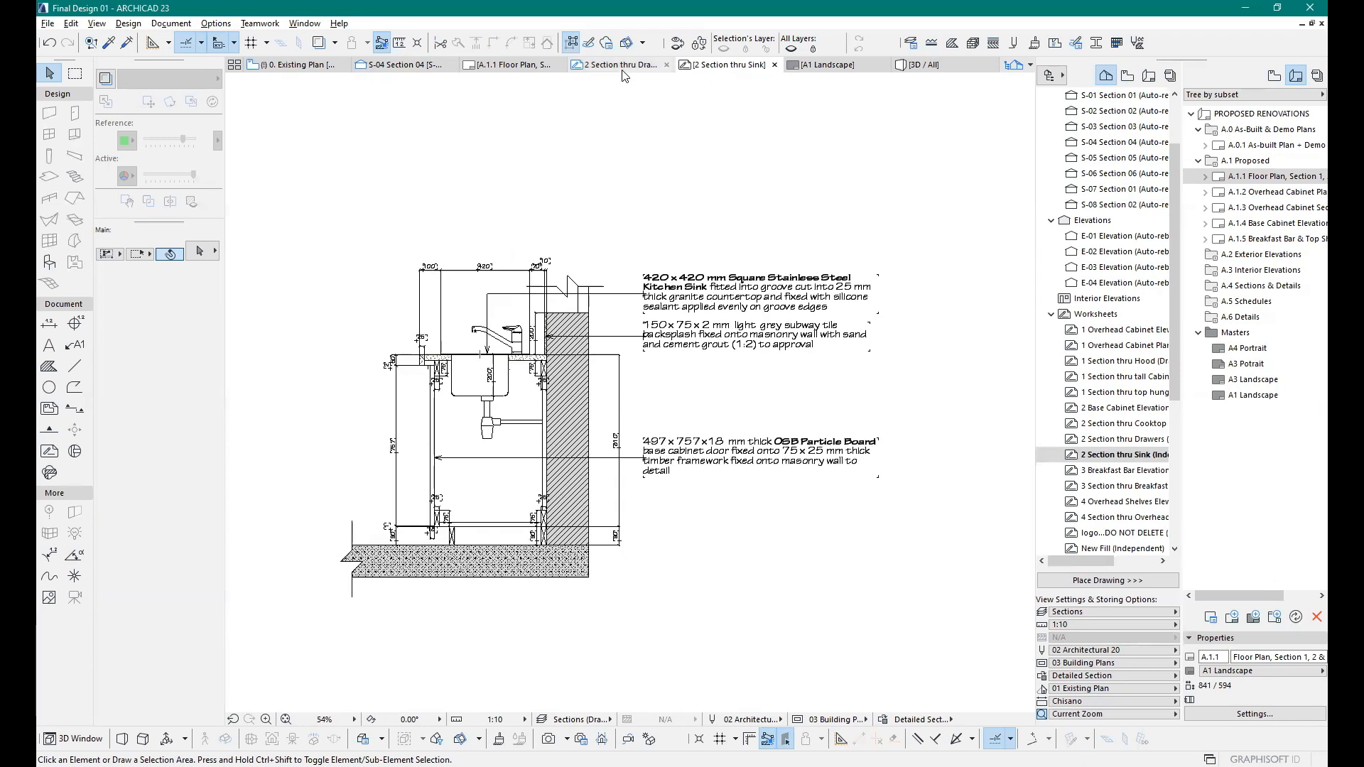
Step: Return to section S-04 and set the Detail tool to place a linked marker
{"action": "left_click", "coordinate": [619, 66]}
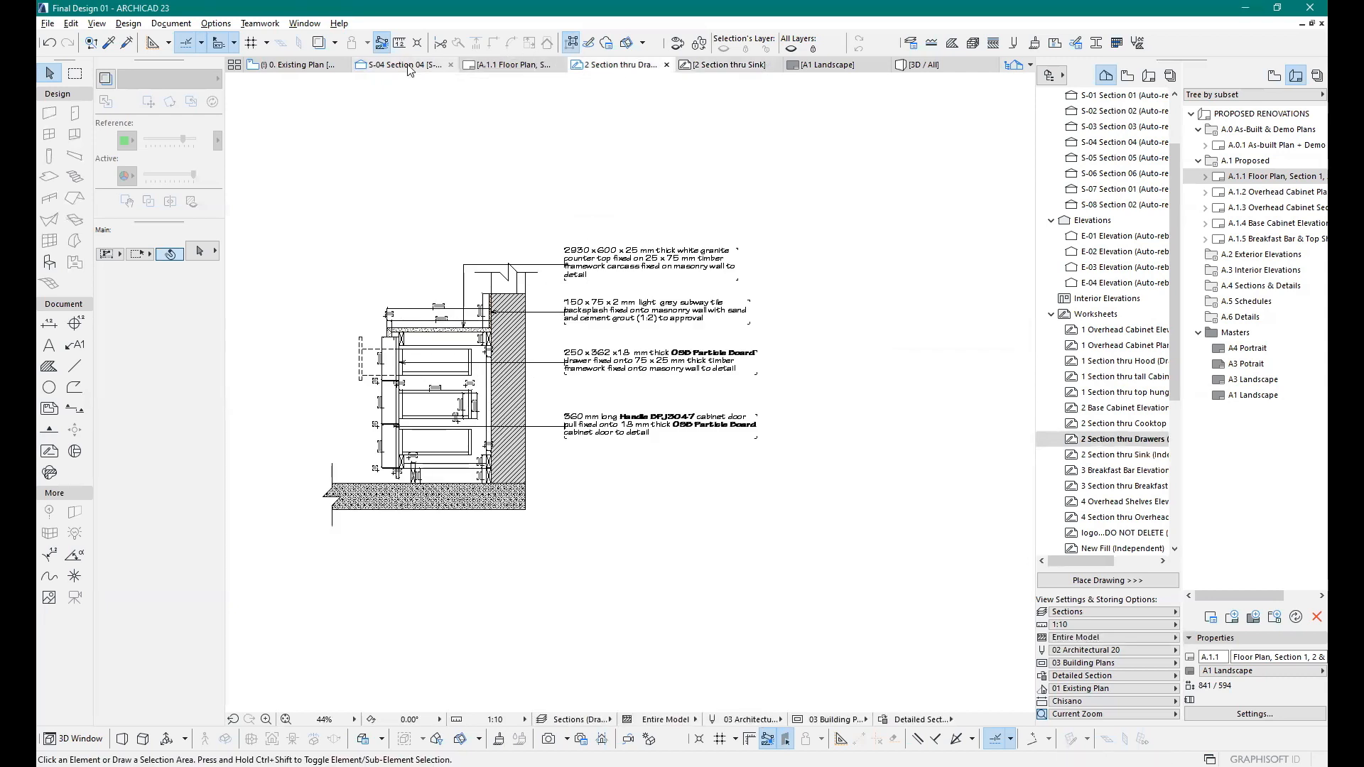
{"action": "left_click", "coordinate": [402, 64]}
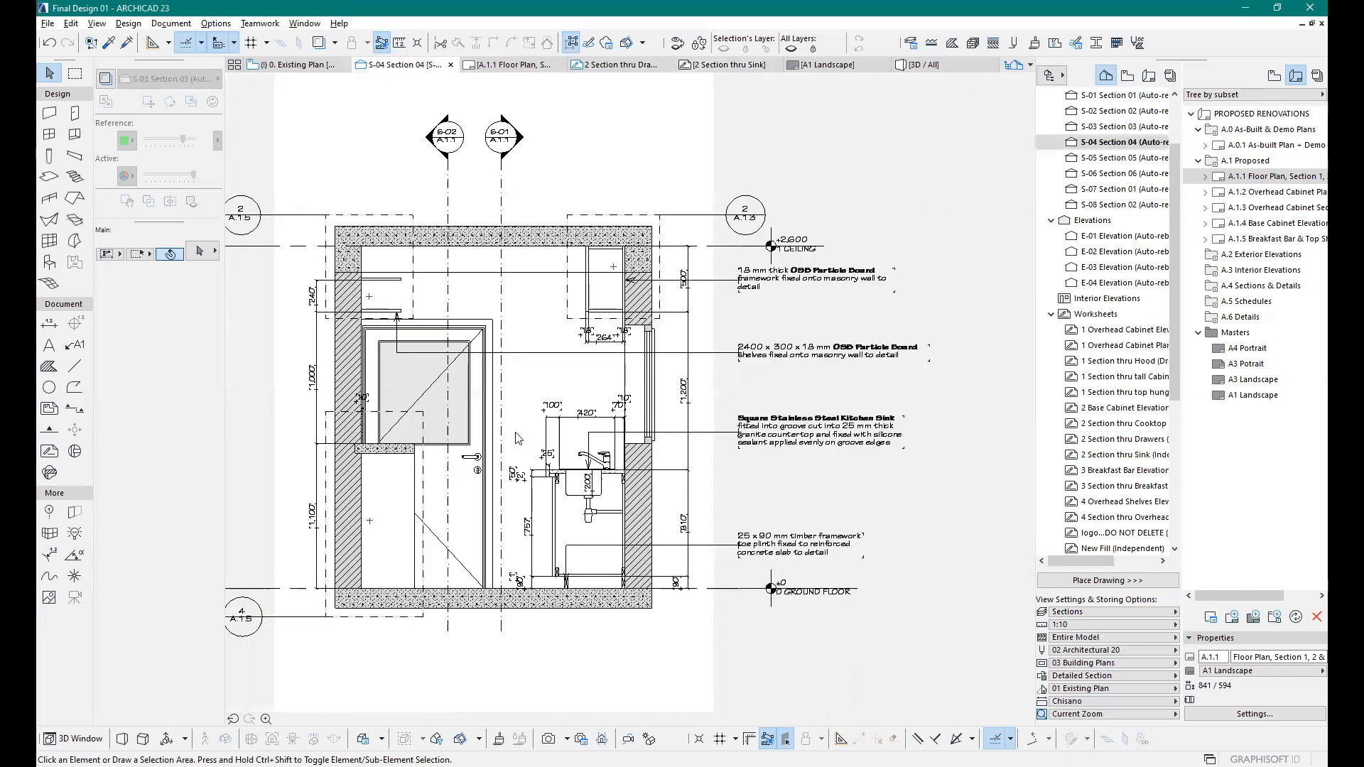
{"action": "left_click", "coordinate": [47, 410]}
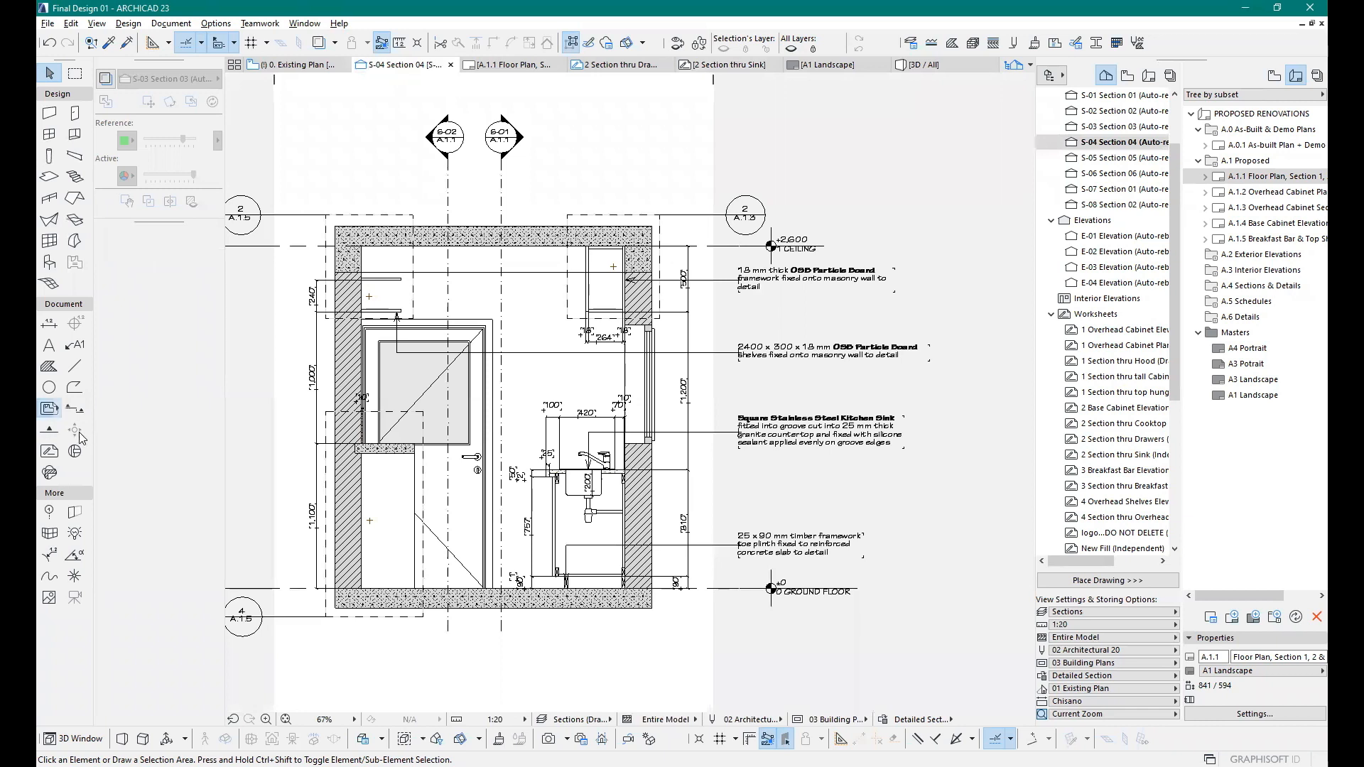
{"action": "left_click", "coordinate": [75, 450]}
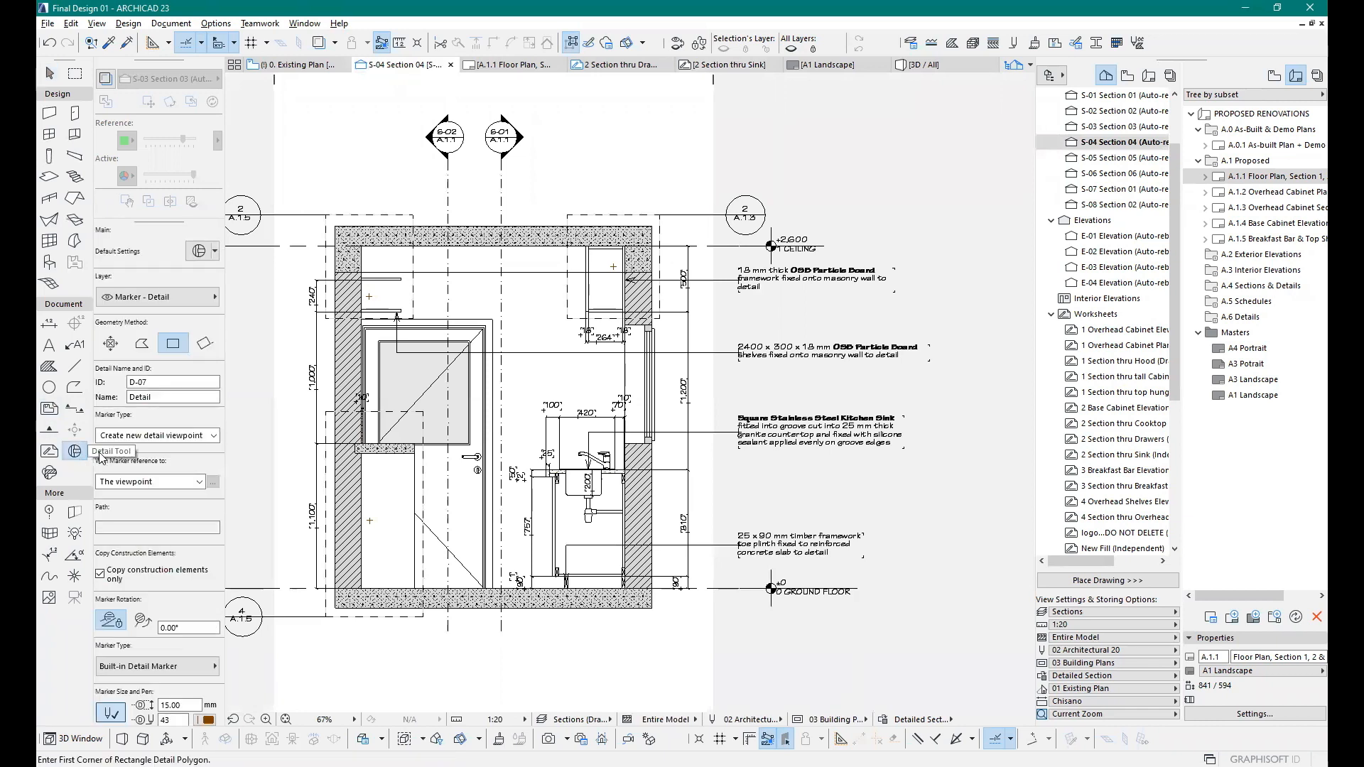
{"action": "left_click", "coordinate": [181, 435]}
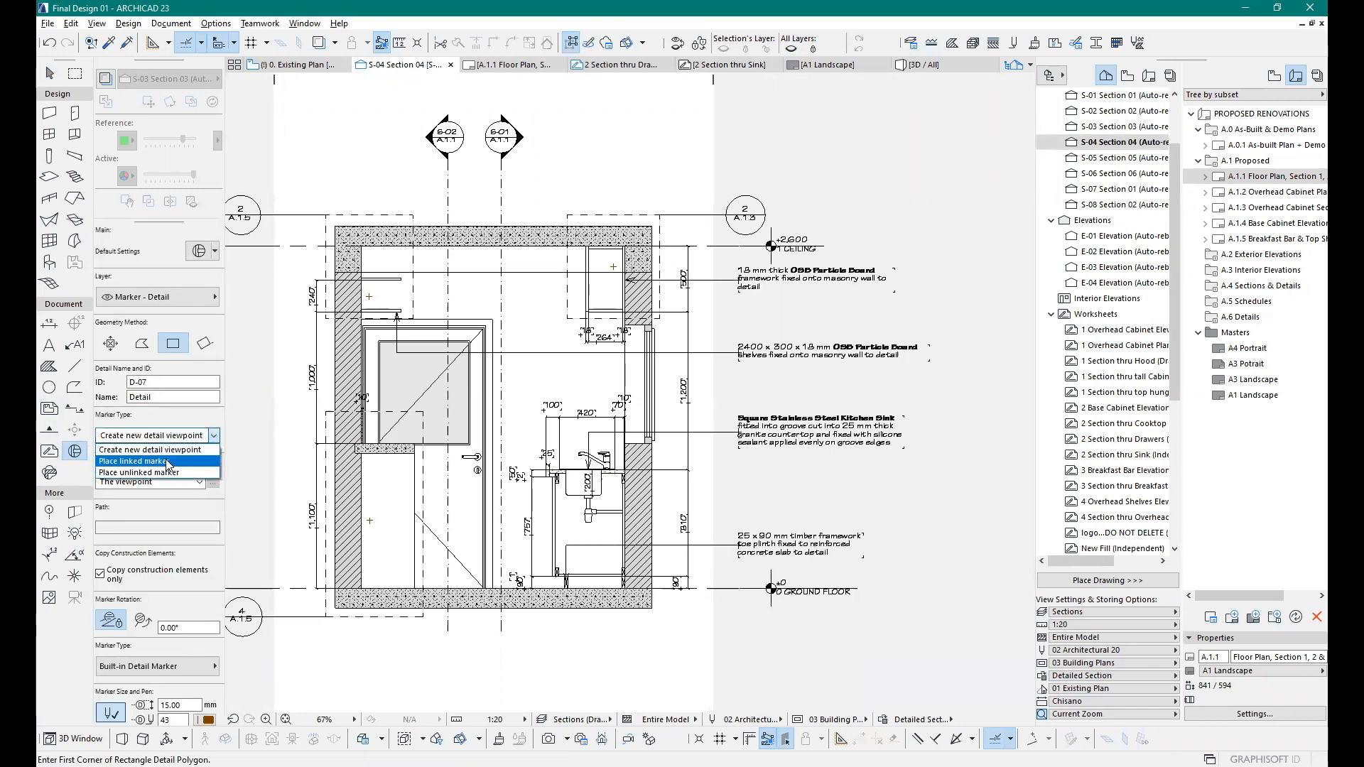
{"action": "left_click", "coordinate": [168, 462]}
Step: Define the linked marker's reference as the first drawing of the 2 Section thru Sink viewpoint
{"action": "left_click", "coordinate": [561, 445]}
{"action": "scroll", "coordinate": [653, 322], "scroll_direction": "down", "scroll_amount": 6}
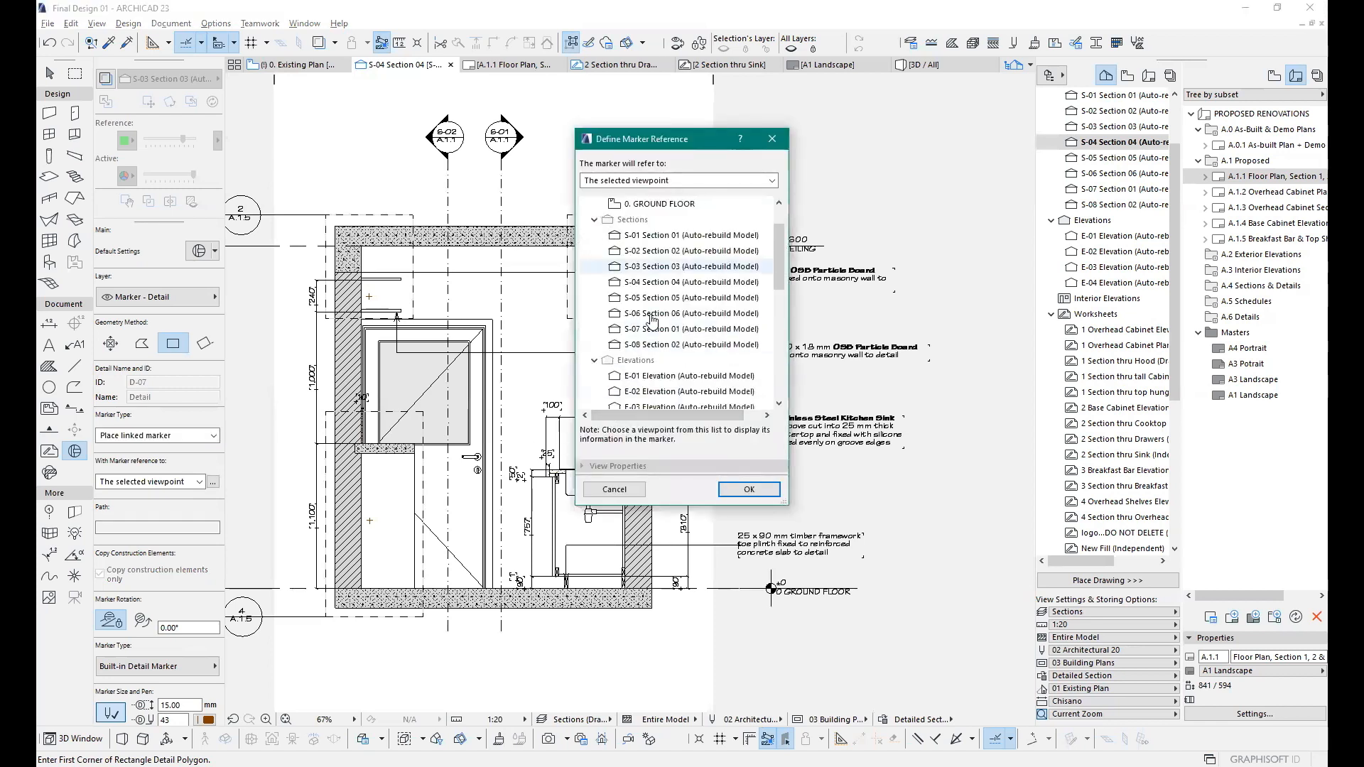
{"action": "scroll", "coordinate": [652, 319], "scroll_direction": "up", "scroll_amount": 4}
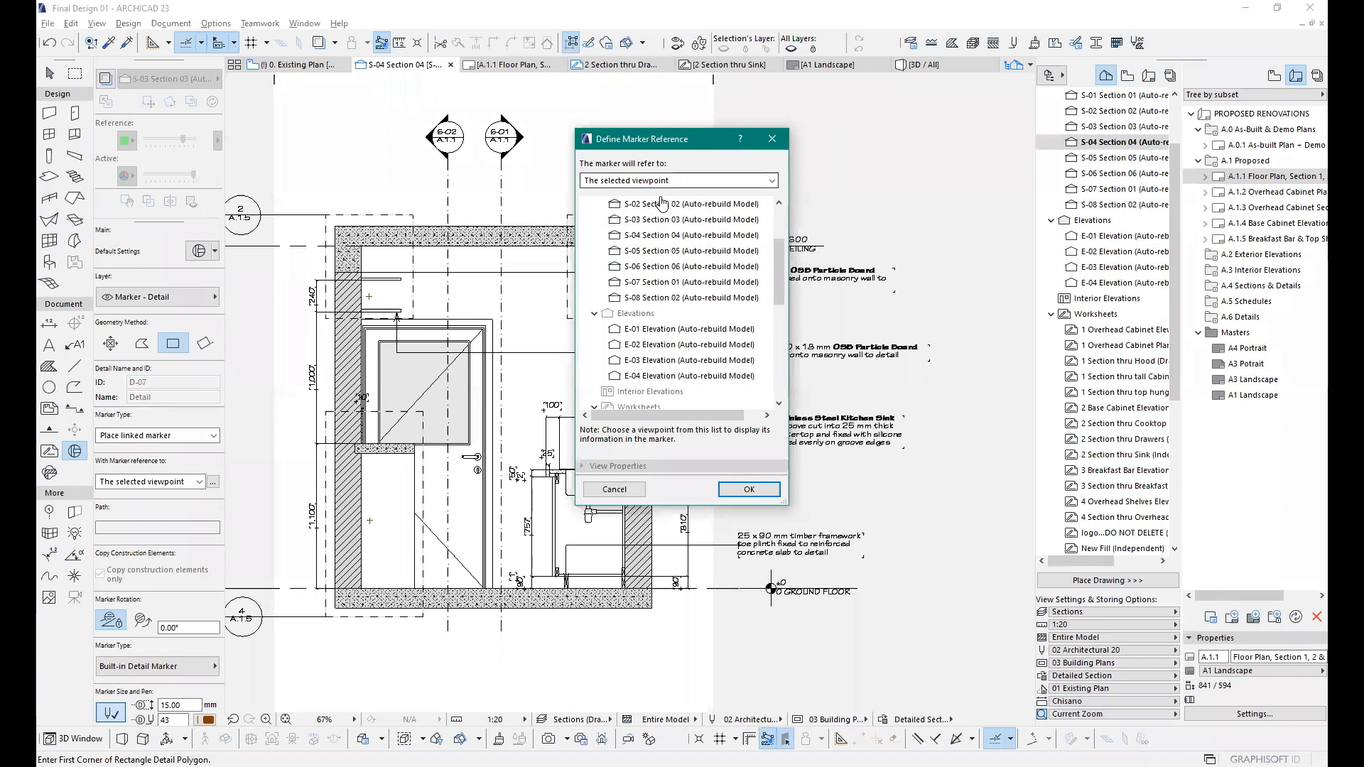
{"action": "left_click", "coordinate": [661, 184]}
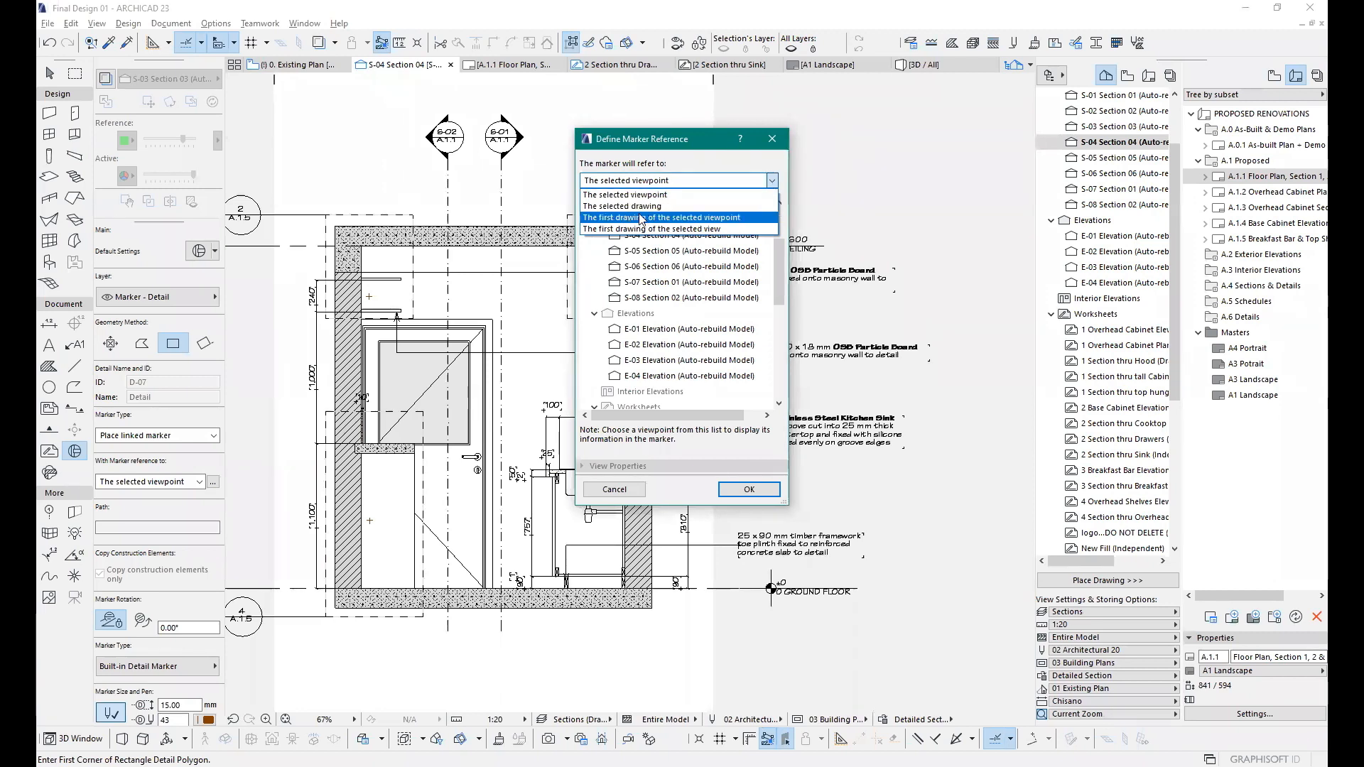
{"action": "left_click", "coordinate": [657, 219]}
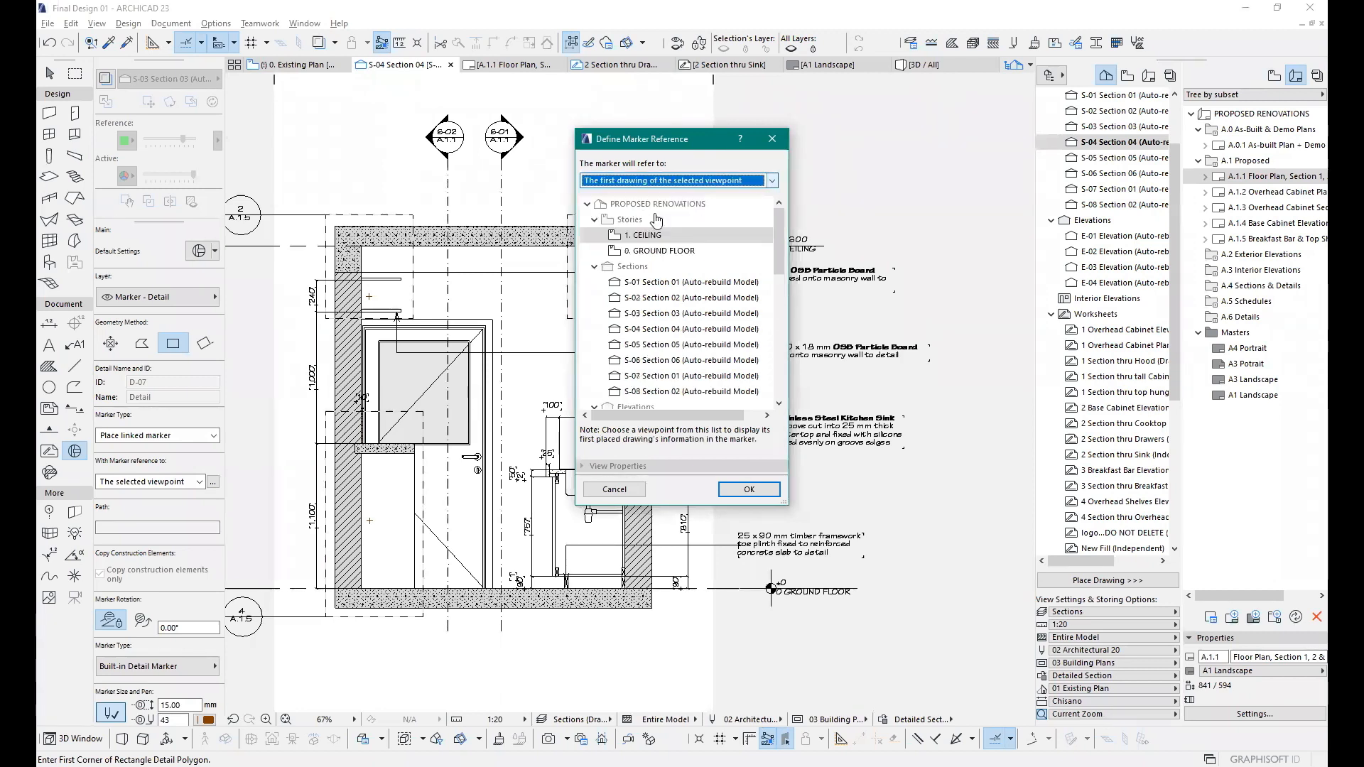
{"action": "scroll", "coordinate": [689, 381], "scroll_direction": "down", "scroll_amount": 5}
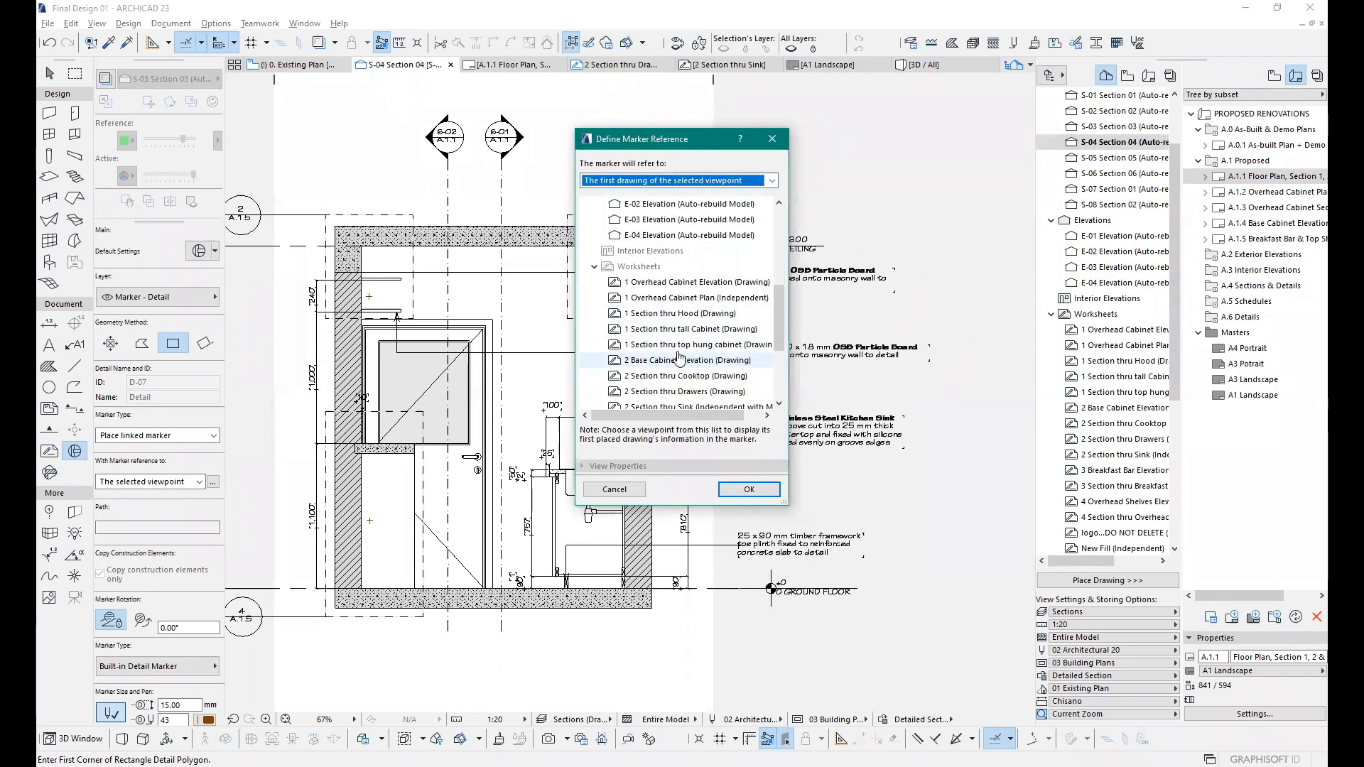
{"action": "scroll", "coordinate": [681, 368], "scroll_direction": "down", "scroll_amount": 2}
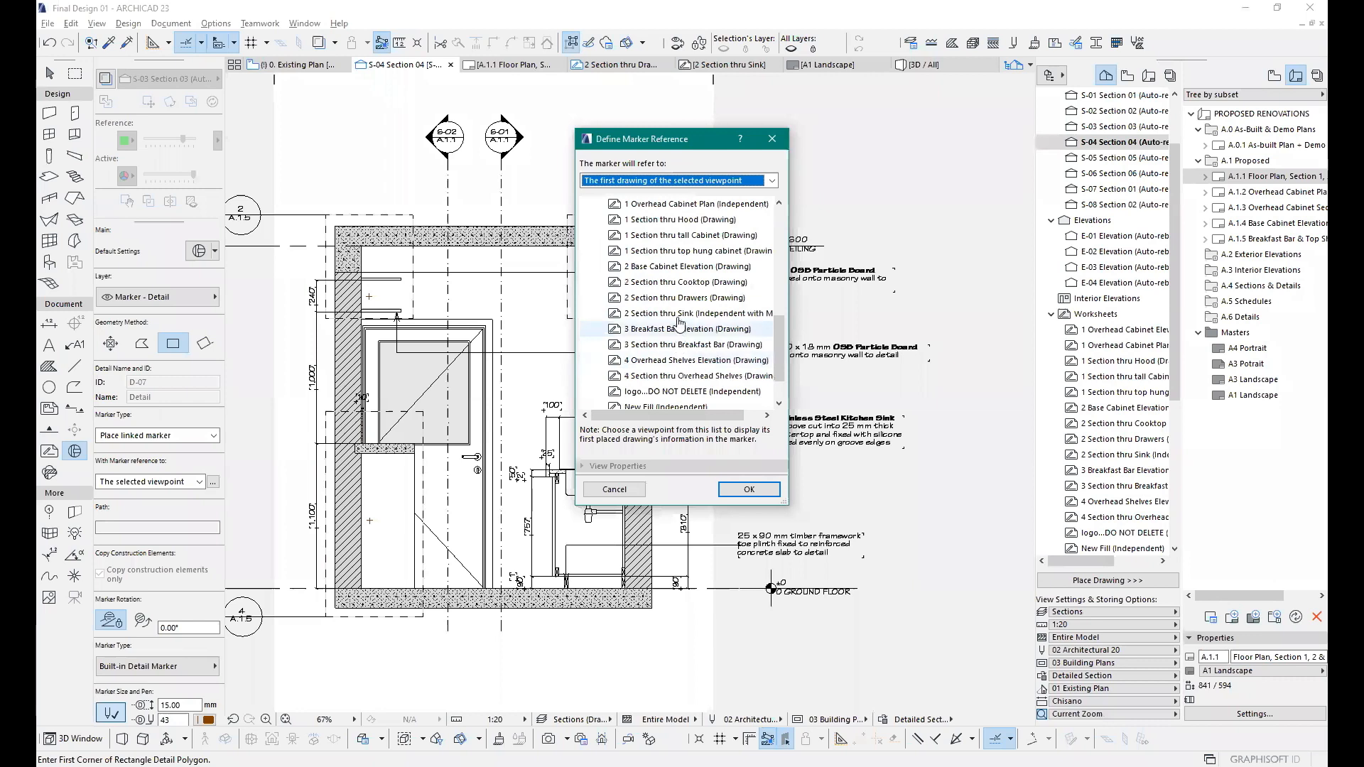
{"action": "left_click", "coordinate": [711, 314]}
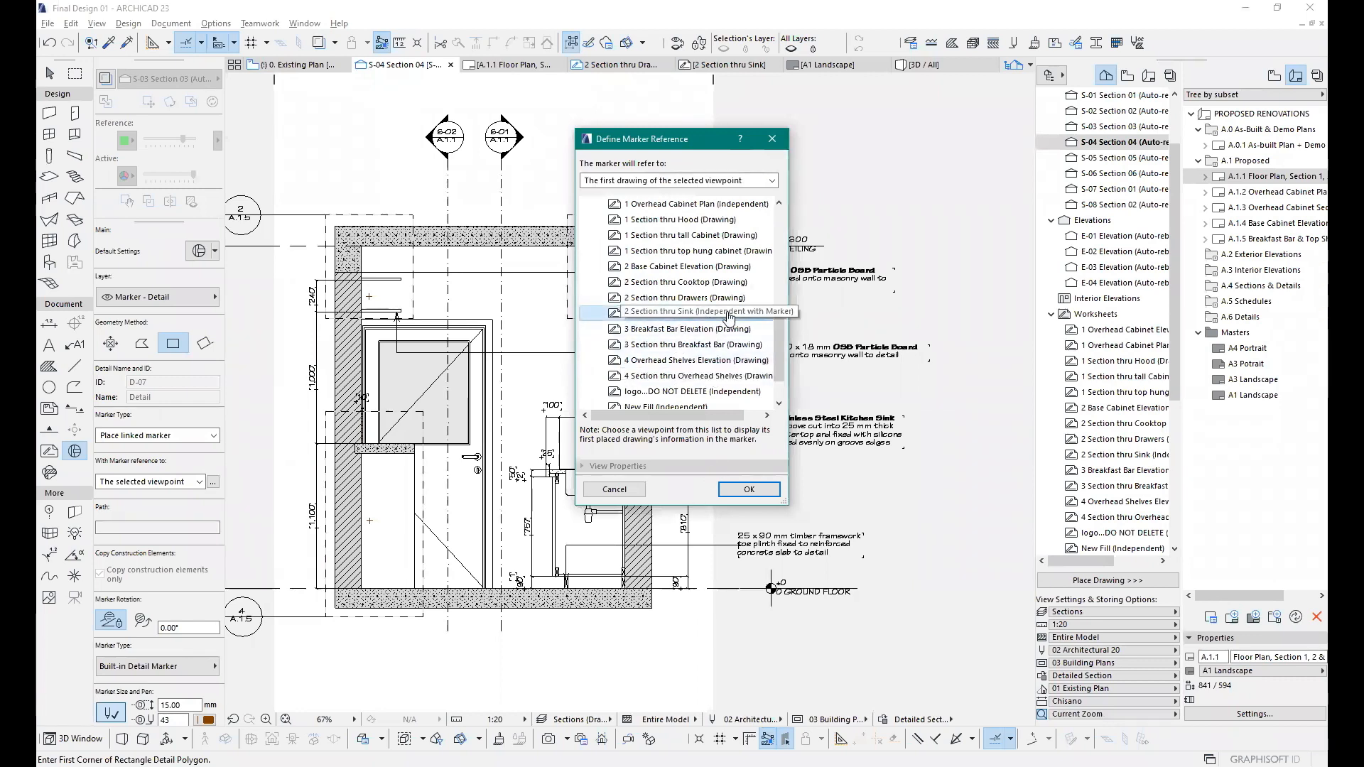
{"action": "left_click", "coordinate": [750, 490]}
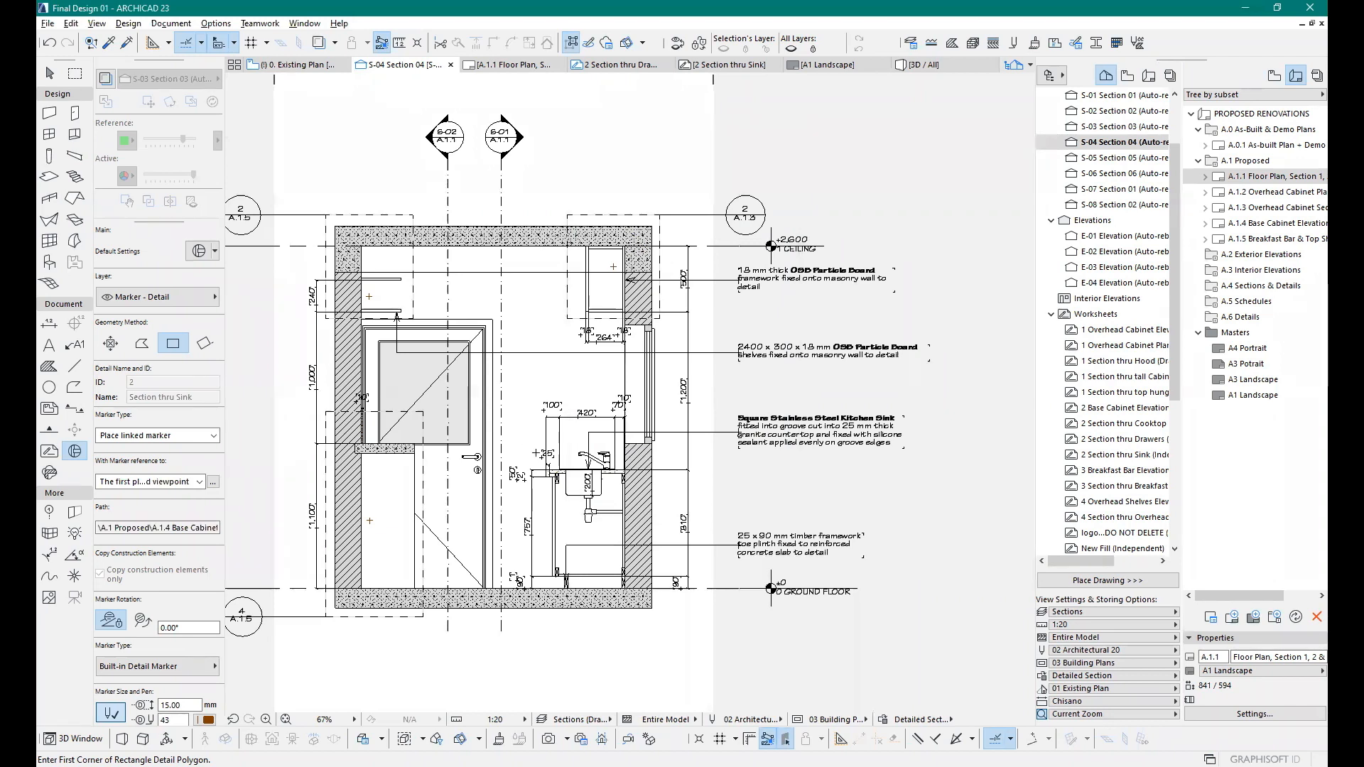
Step: Place a rectangular linked detail marker around the sink base cabinet in Section 04, with its head outside the section below the ground floor
{"action": "left_click", "coordinate": [539, 462]}
{"action": "left_click", "coordinate": [679, 619]}
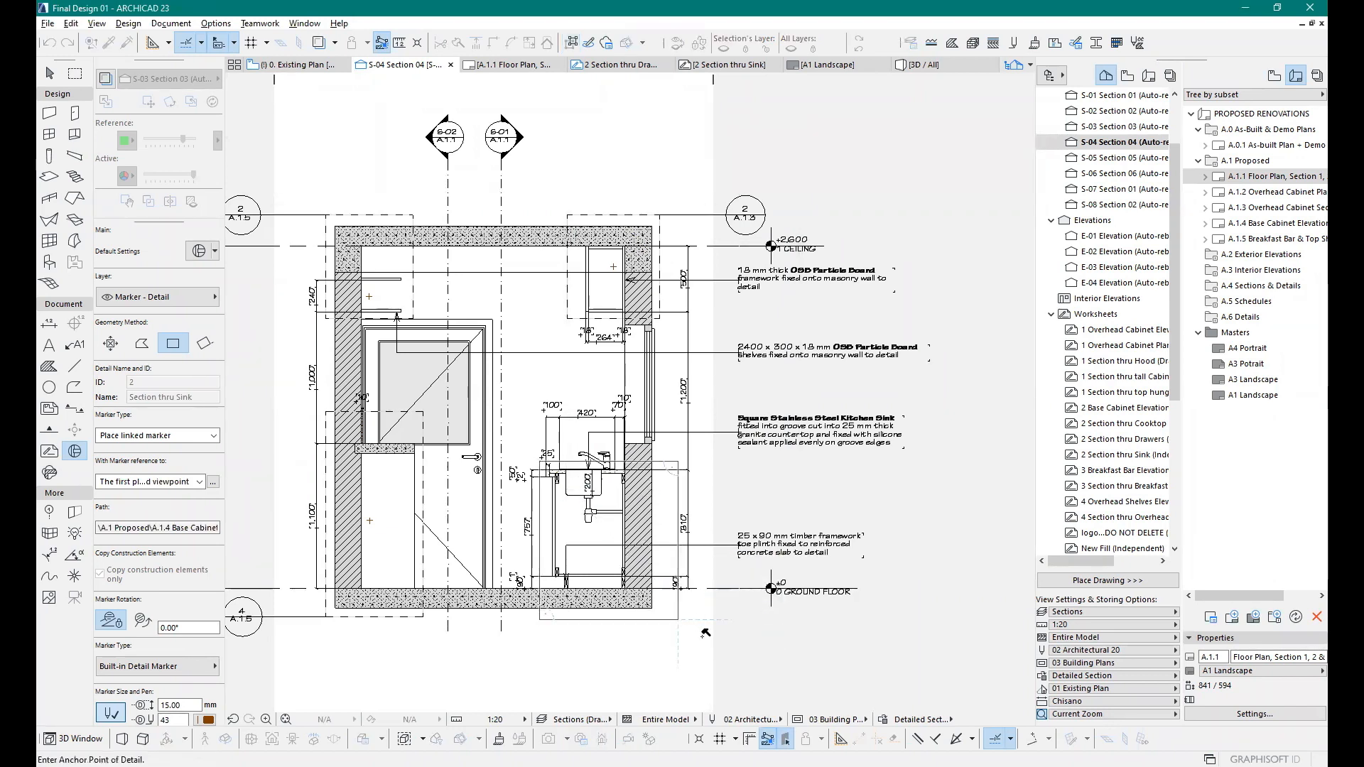
{"action": "left_click", "coordinate": [776, 668]}
{"action": "scroll", "coordinate": [727, 644], "scroll_direction": "down", "scroll_amount": 2}
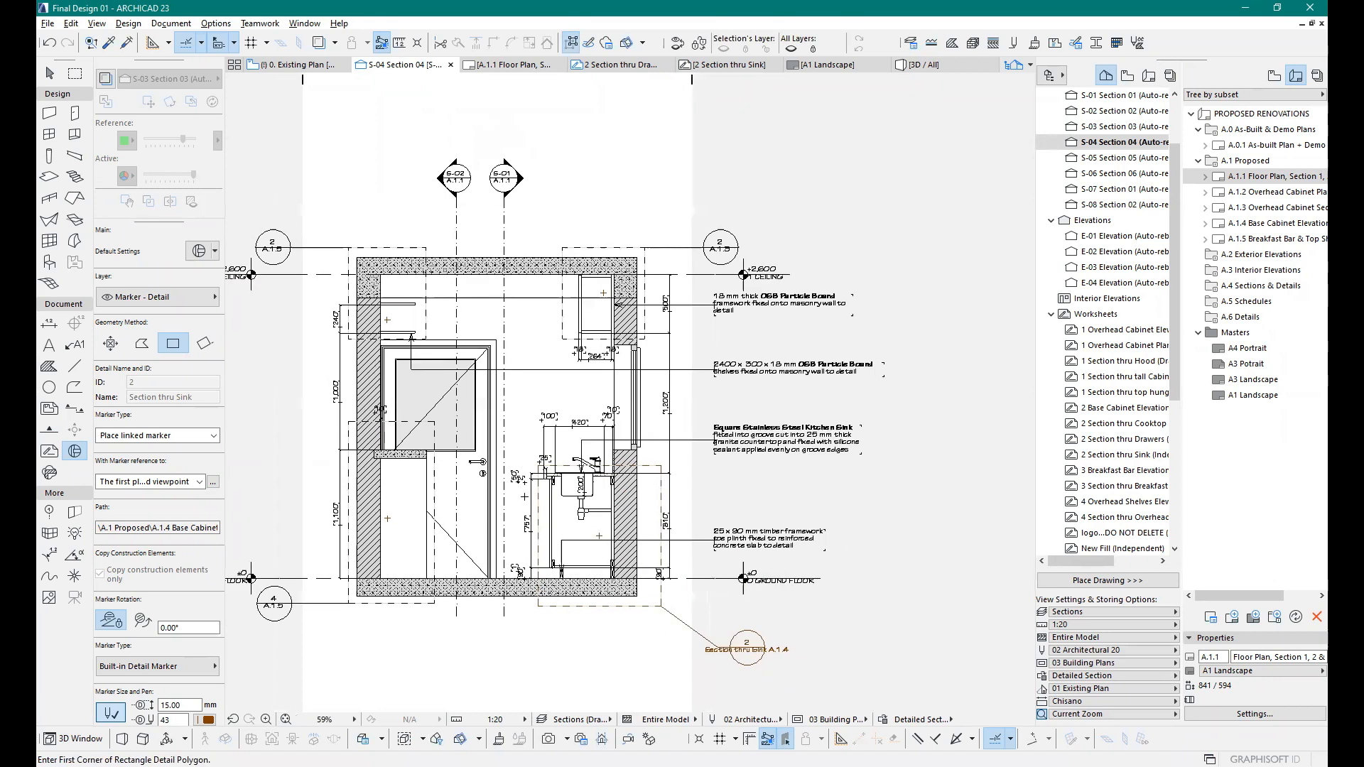
{"action": "scroll", "coordinate": [718, 617], "scroll_direction": "up", "scroll_amount": 4}
{"action": "scroll", "coordinate": [771, 554], "scroll_direction": "down", "scroll_amount": 4}
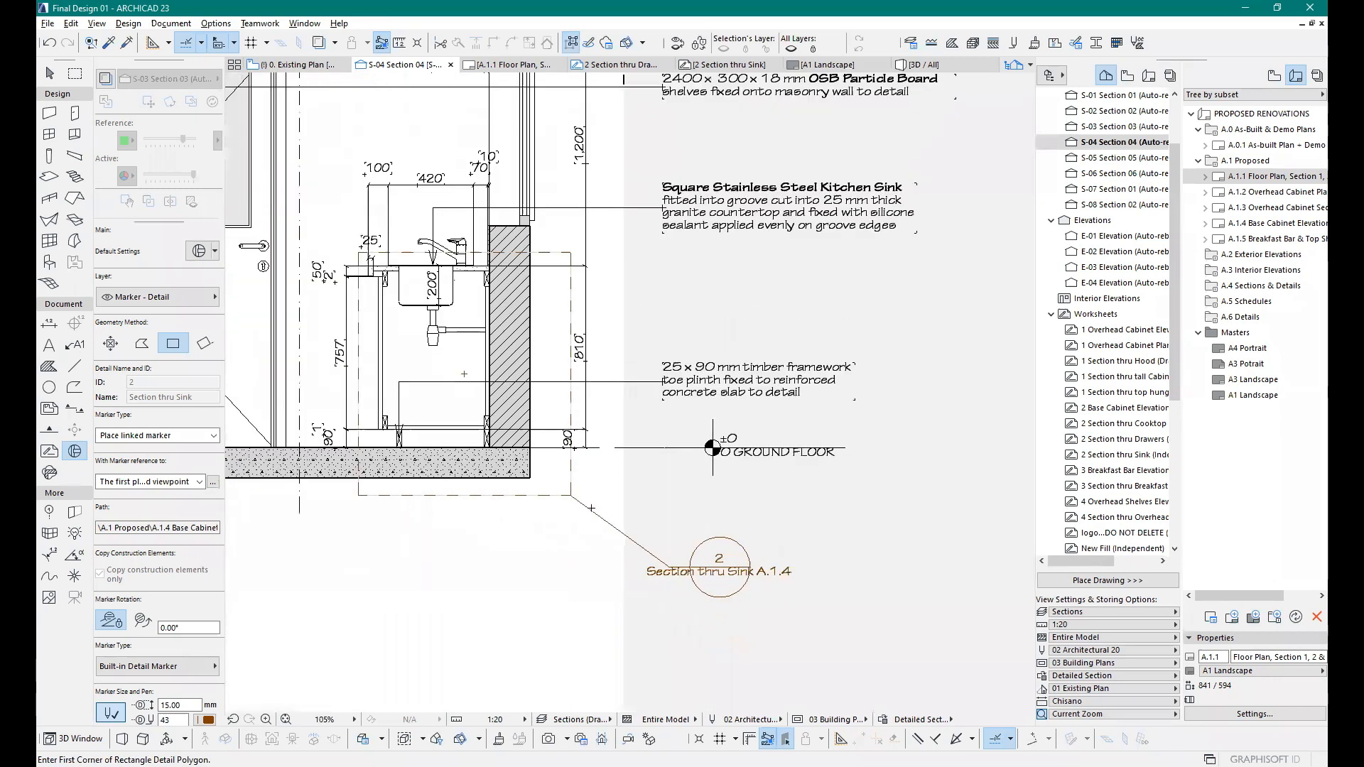
{"action": "scroll", "coordinate": [750, 565], "scroll_direction": "up", "scroll_amount": 5}
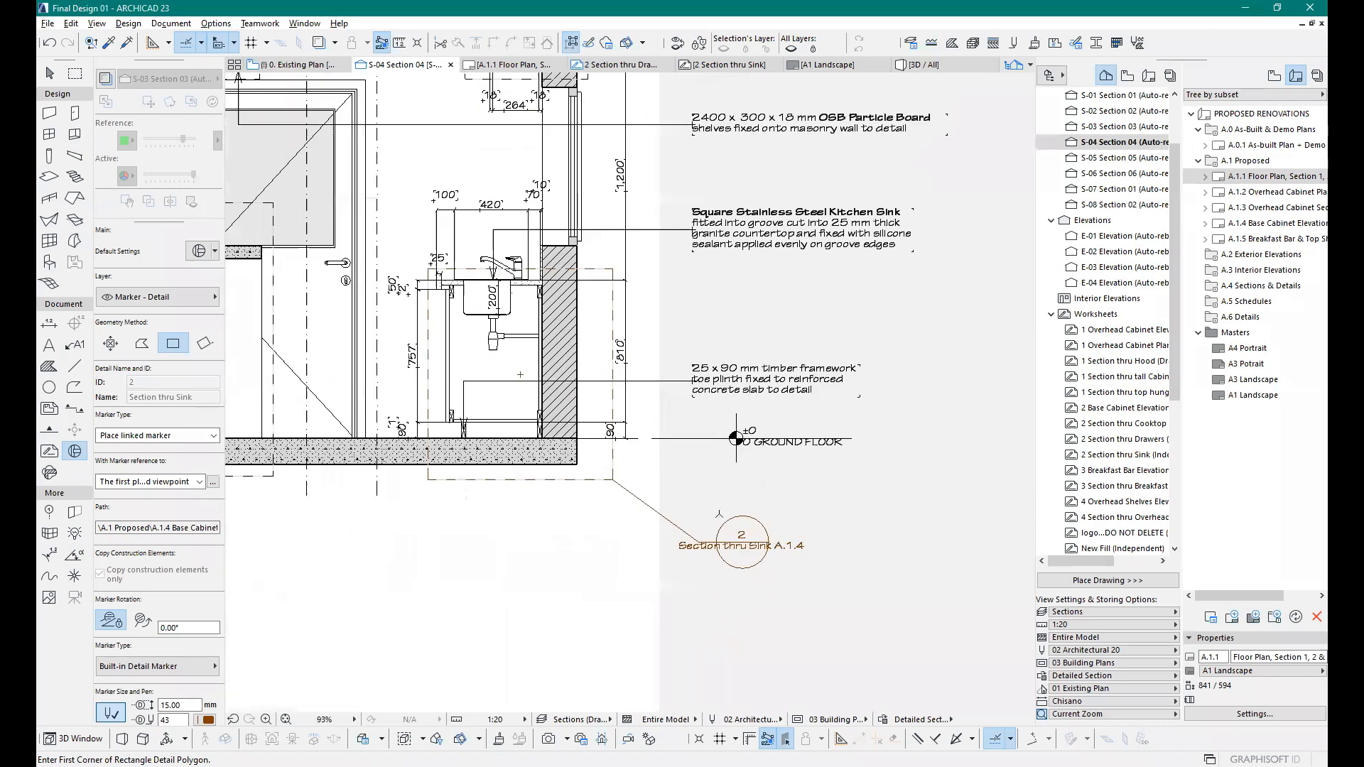
{"action": "scroll", "coordinate": [855, 540], "scroll_direction": "down", "scroll_amount": 5}
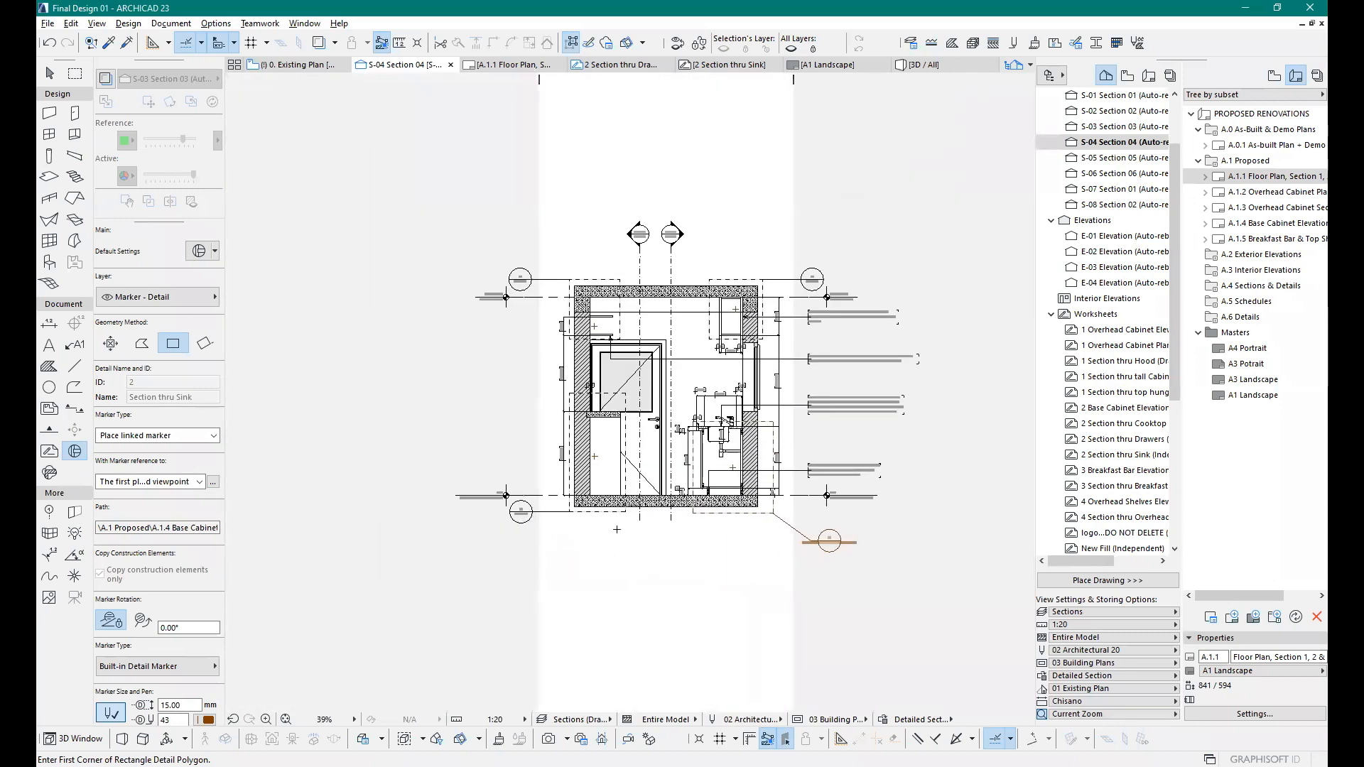
{"action": "scroll", "coordinate": [798, 531], "scroll_direction": "up", "scroll_amount": 2}
{"action": "scroll", "coordinate": [838, 519], "scroll_direction": "down", "scroll_amount": 1}
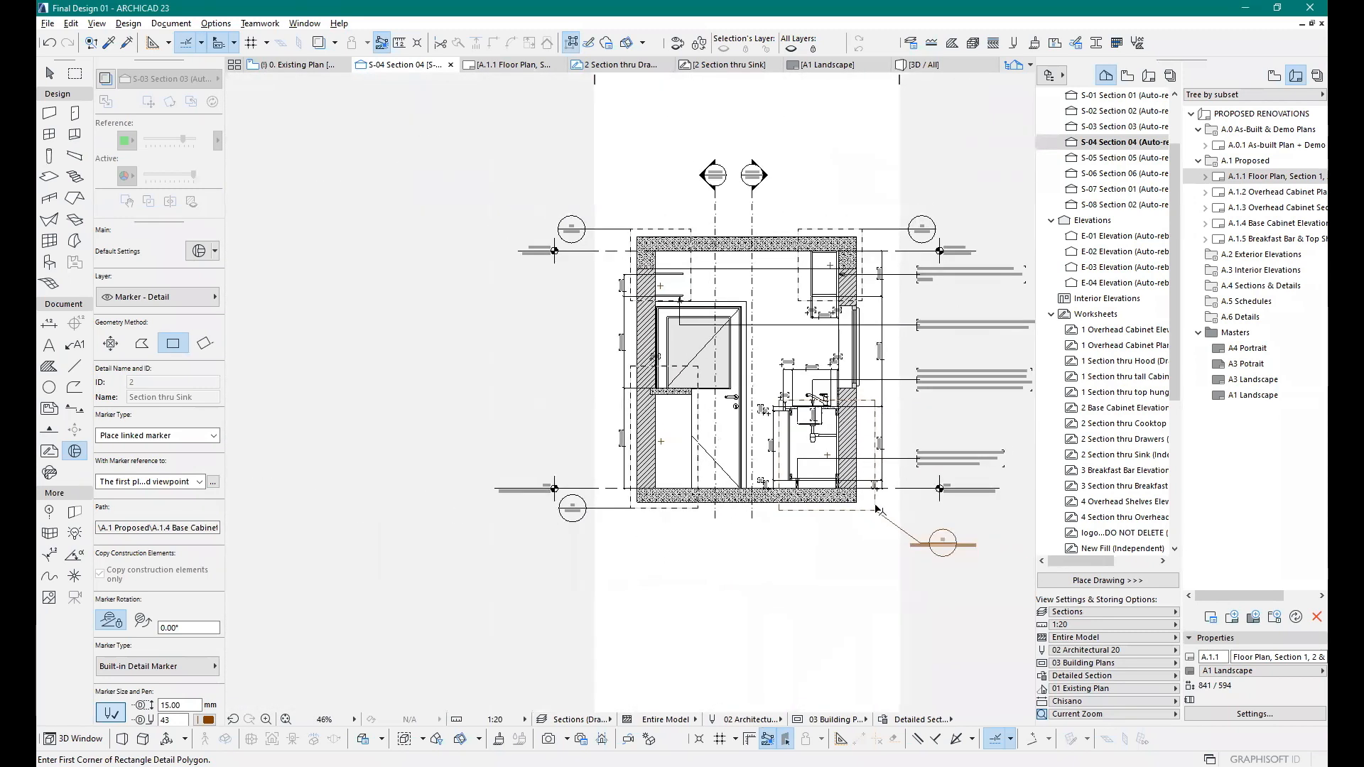
Step: Set both the uniform marker pen and the marker text pen of the new sink detail marker to 23
{"action": "left_click", "coordinate": [877, 509]}
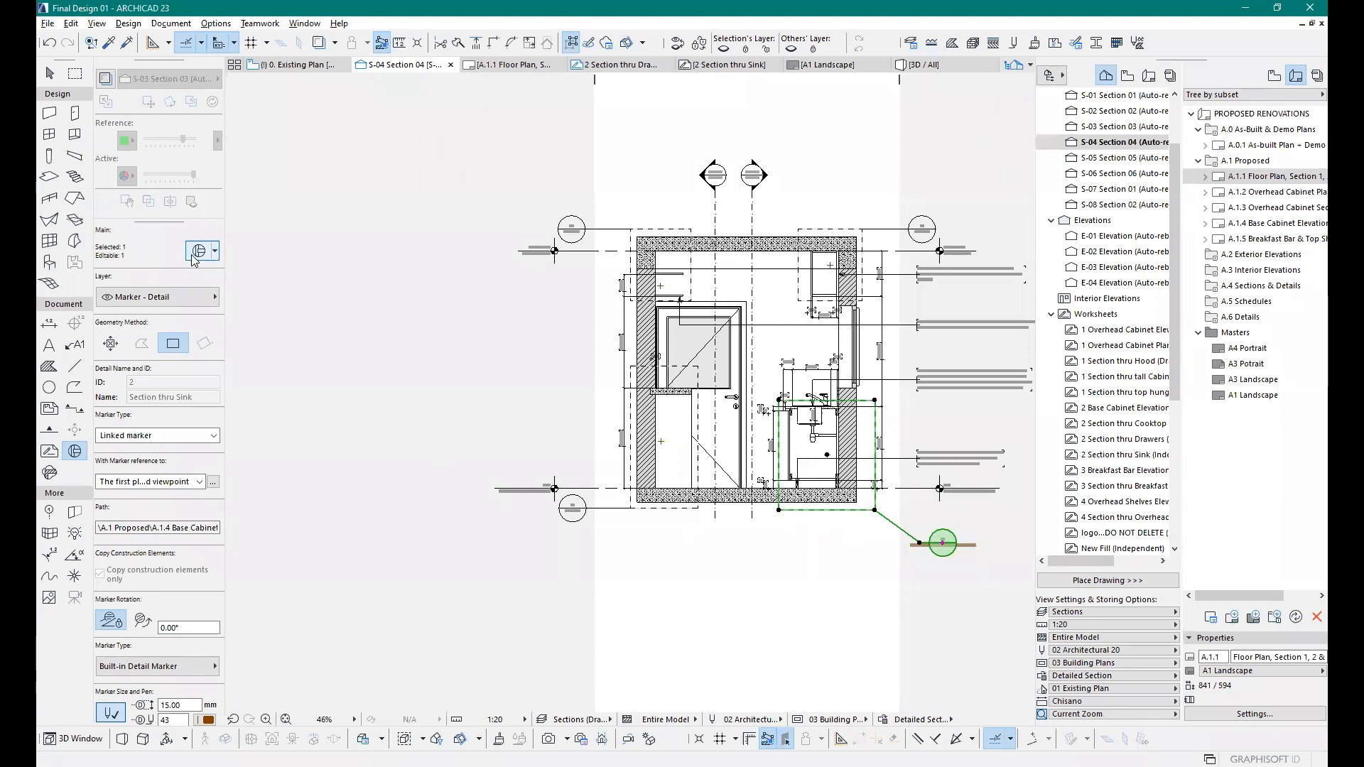
{"action": "key", "text": "ctrl+t"}
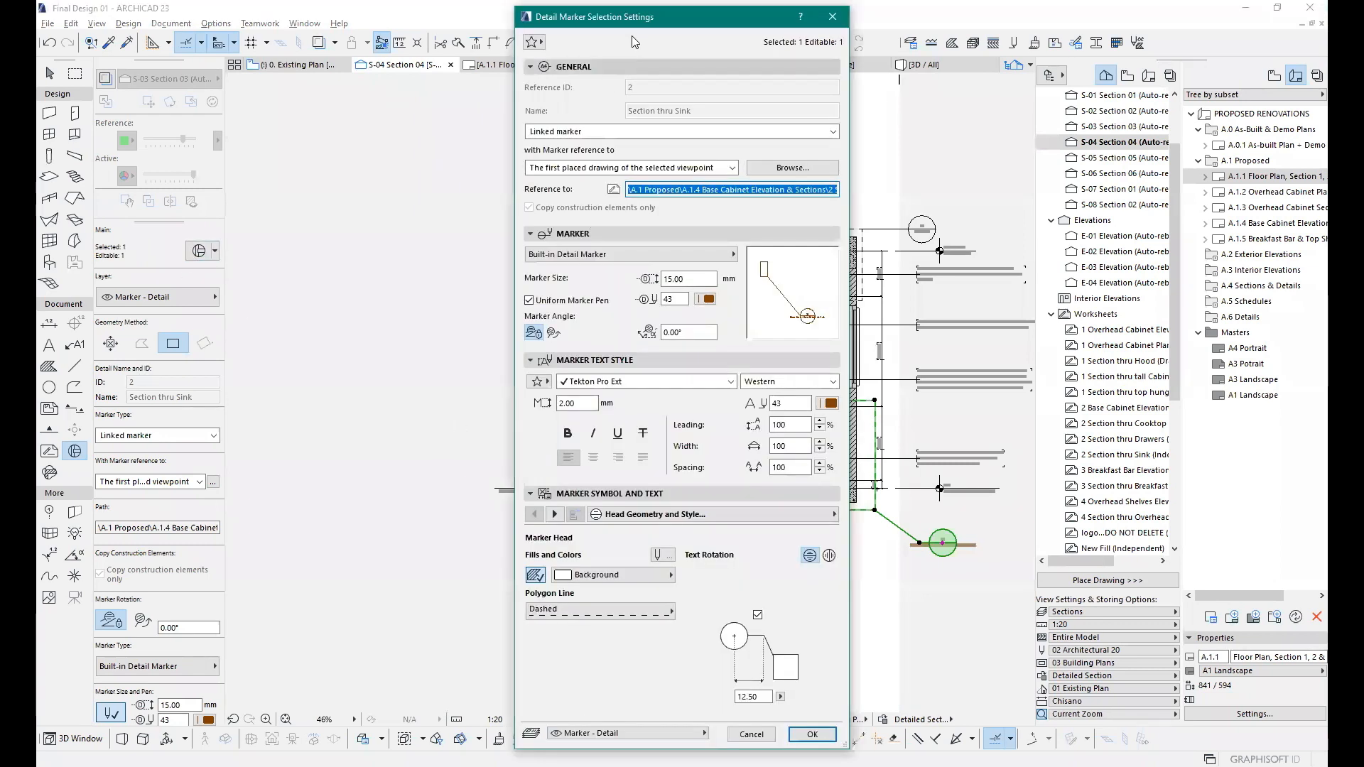
{"action": "left_click_drag", "start_coordinate": [632, 24], "coordinate": [373, 44]}
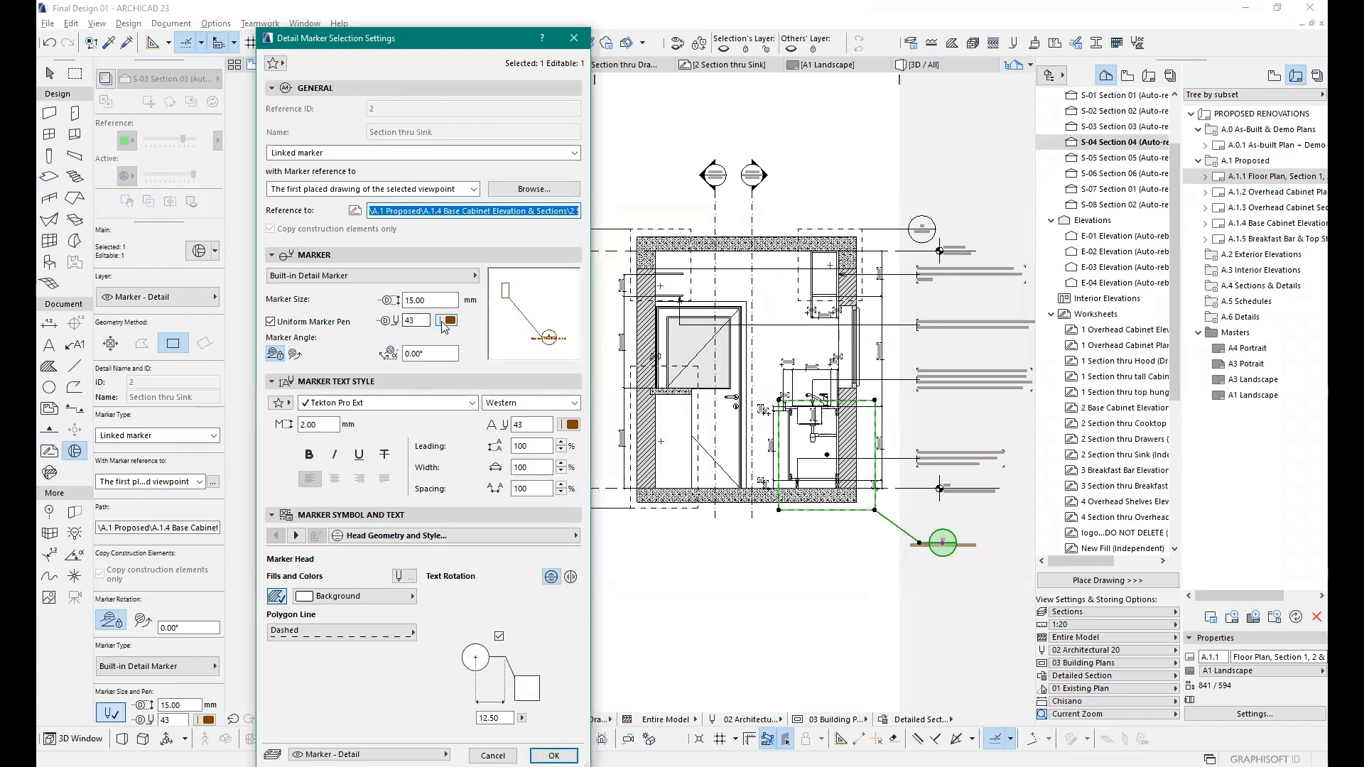
{"action": "left_click", "coordinate": [447, 320]}
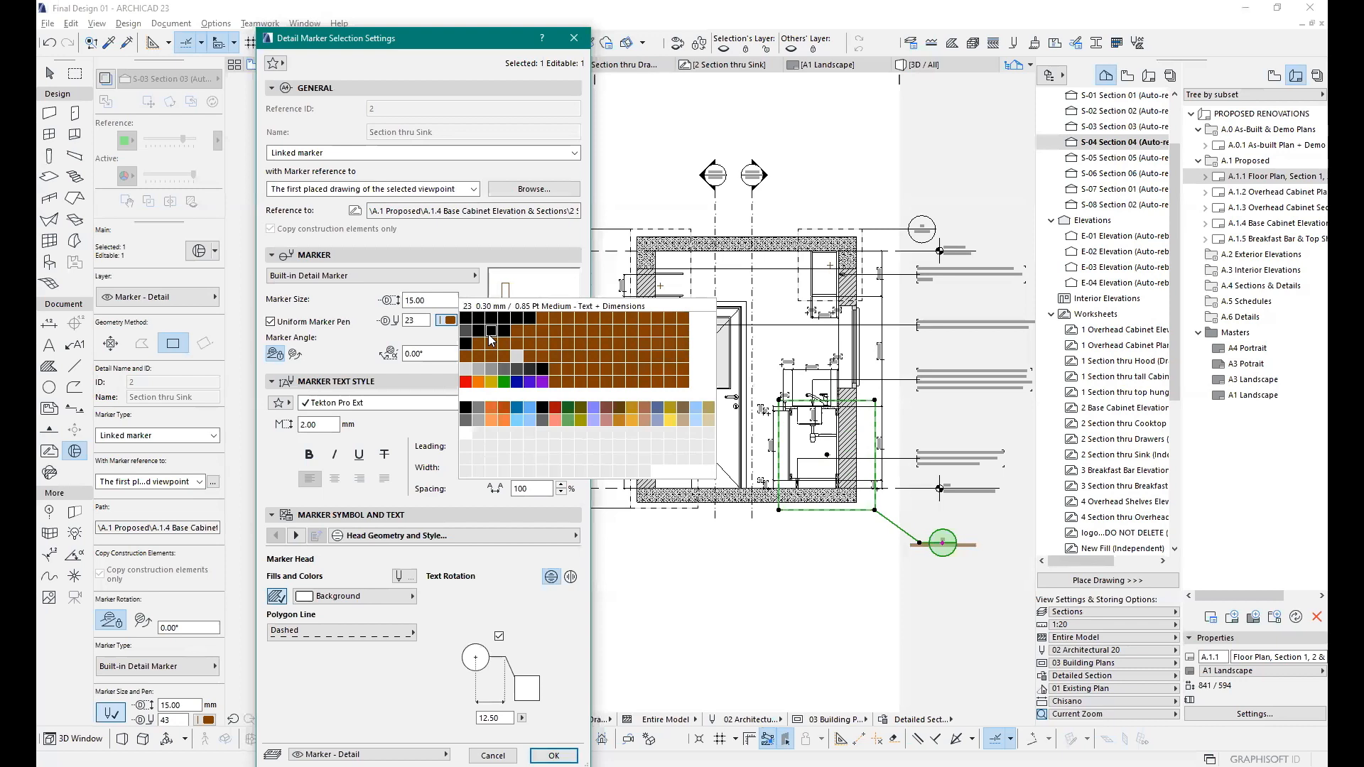
{"action": "left_click", "coordinate": [491, 340]}
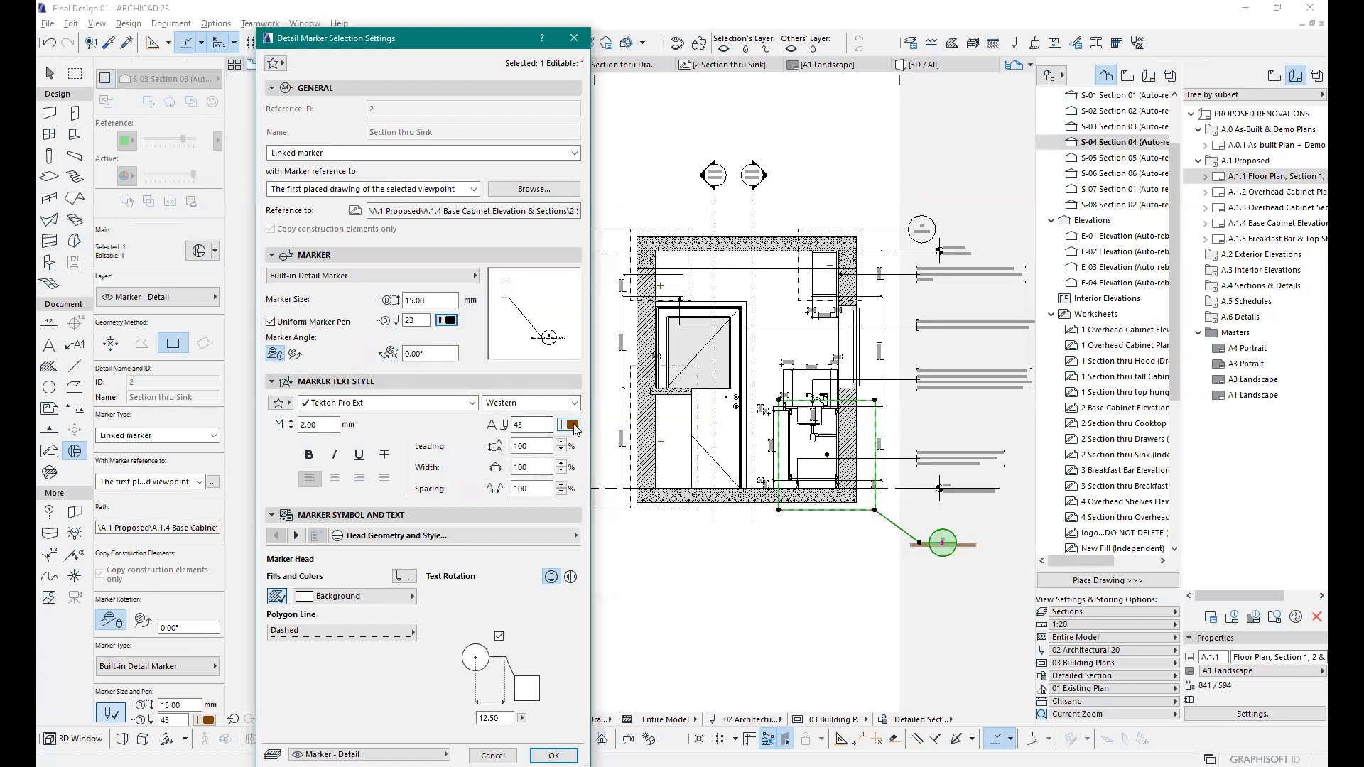
{"action": "left_click", "coordinate": [573, 425]}
{"action": "left_click", "coordinate": [615, 441]}
Step: Turn off the name in the second text row of the sink marker, keeping the layout ID, and apply the settings
{"action": "left_click", "coordinate": [296, 535]}
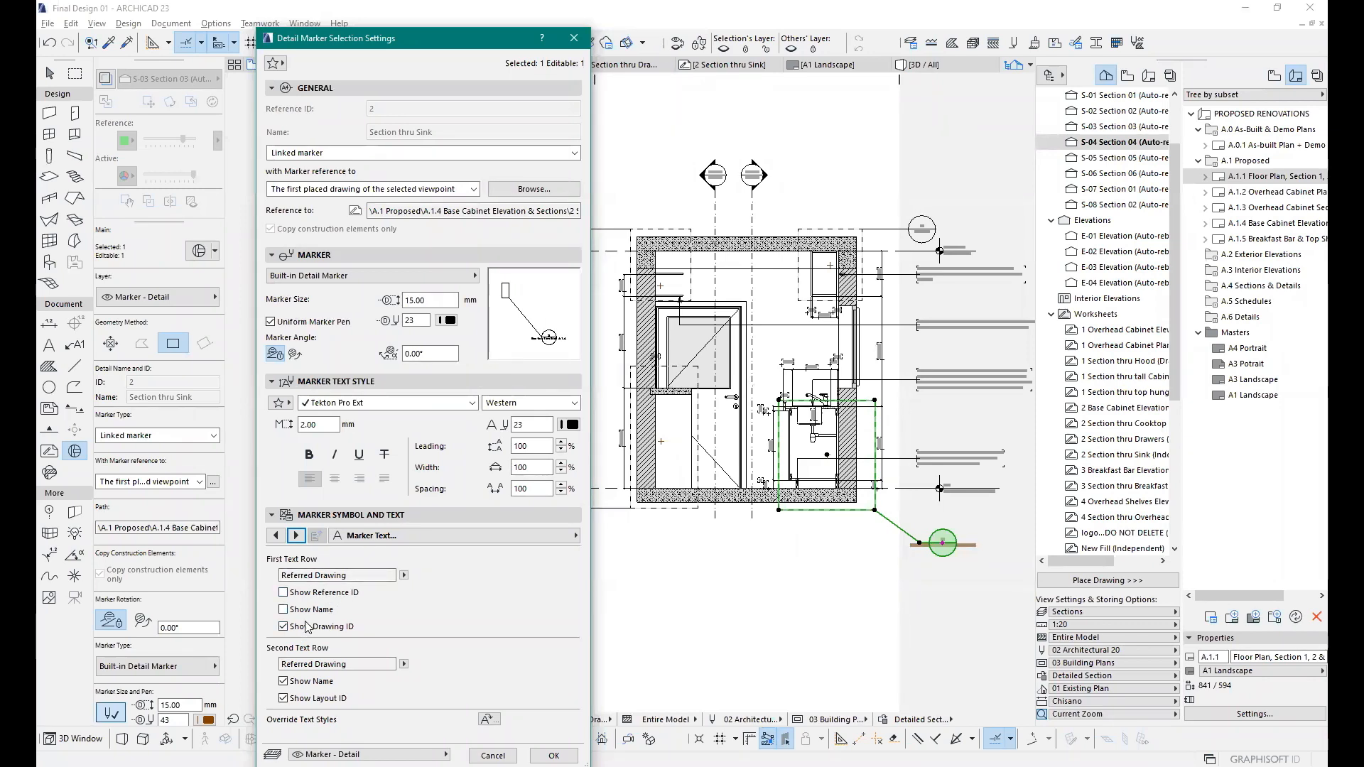
{"action": "left_click", "coordinate": [283, 680]}
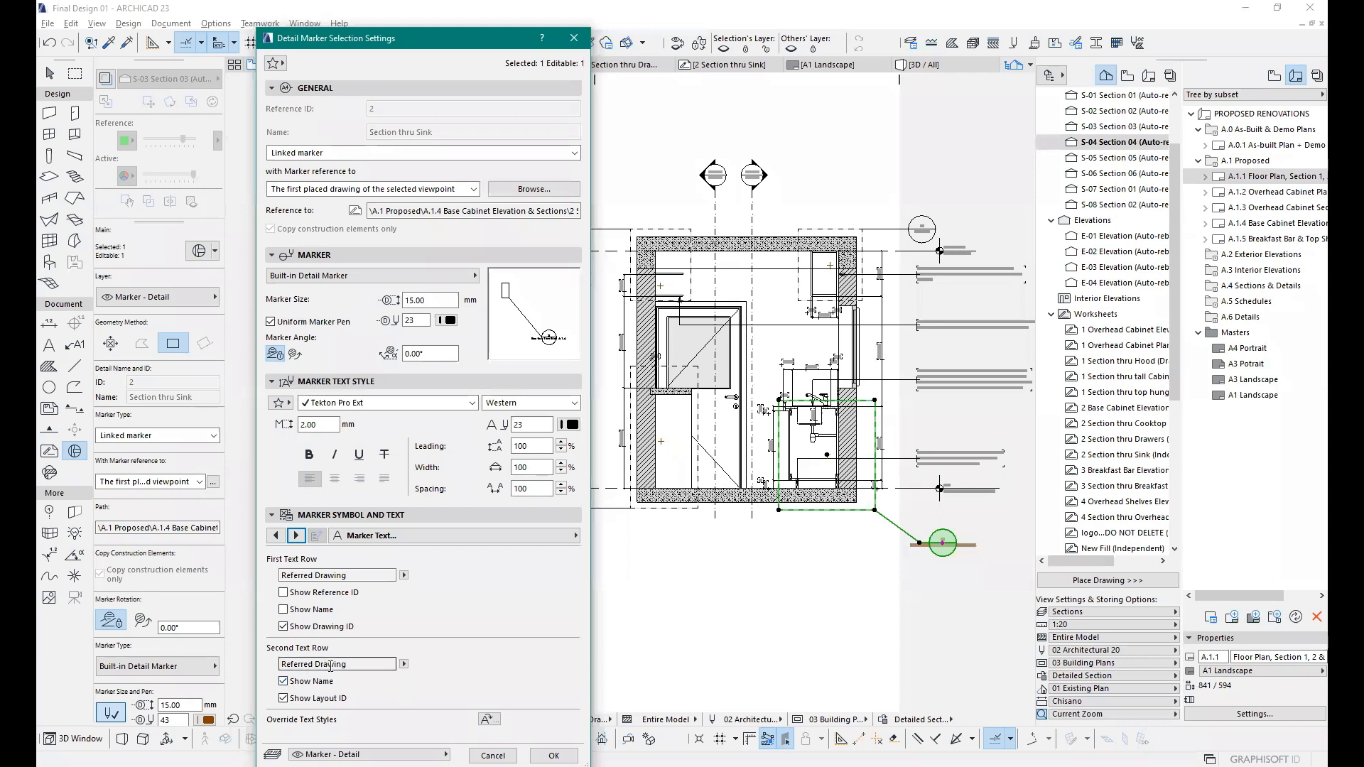
{"action": "left_click", "coordinate": [284, 682]}
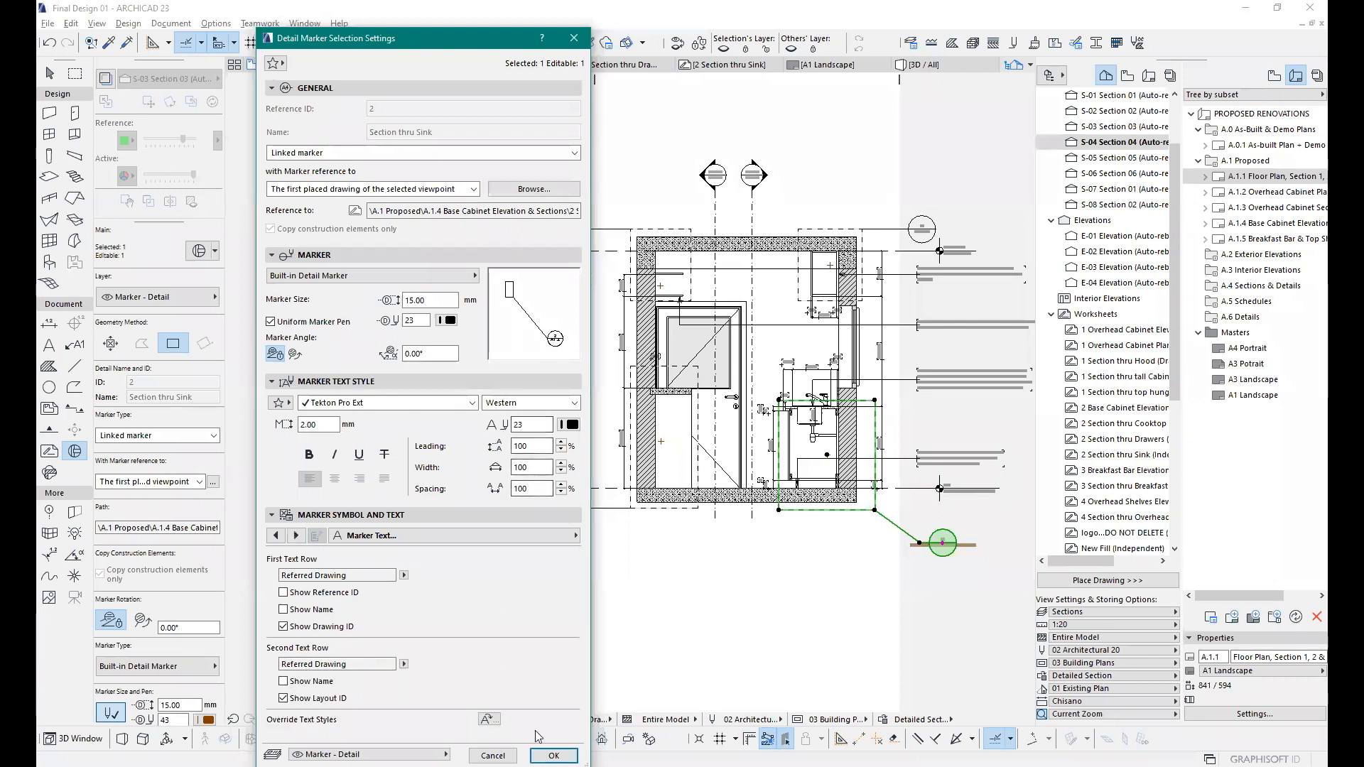
{"action": "left_click", "coordinate": [554, 756]}
Step: Deselect the sink detail marker and examine the drawing and layout references in its head up close
{"action": "scroll", "coordinate": [939, 537], "scroll_direction": "up", "scroll_amount": 5}
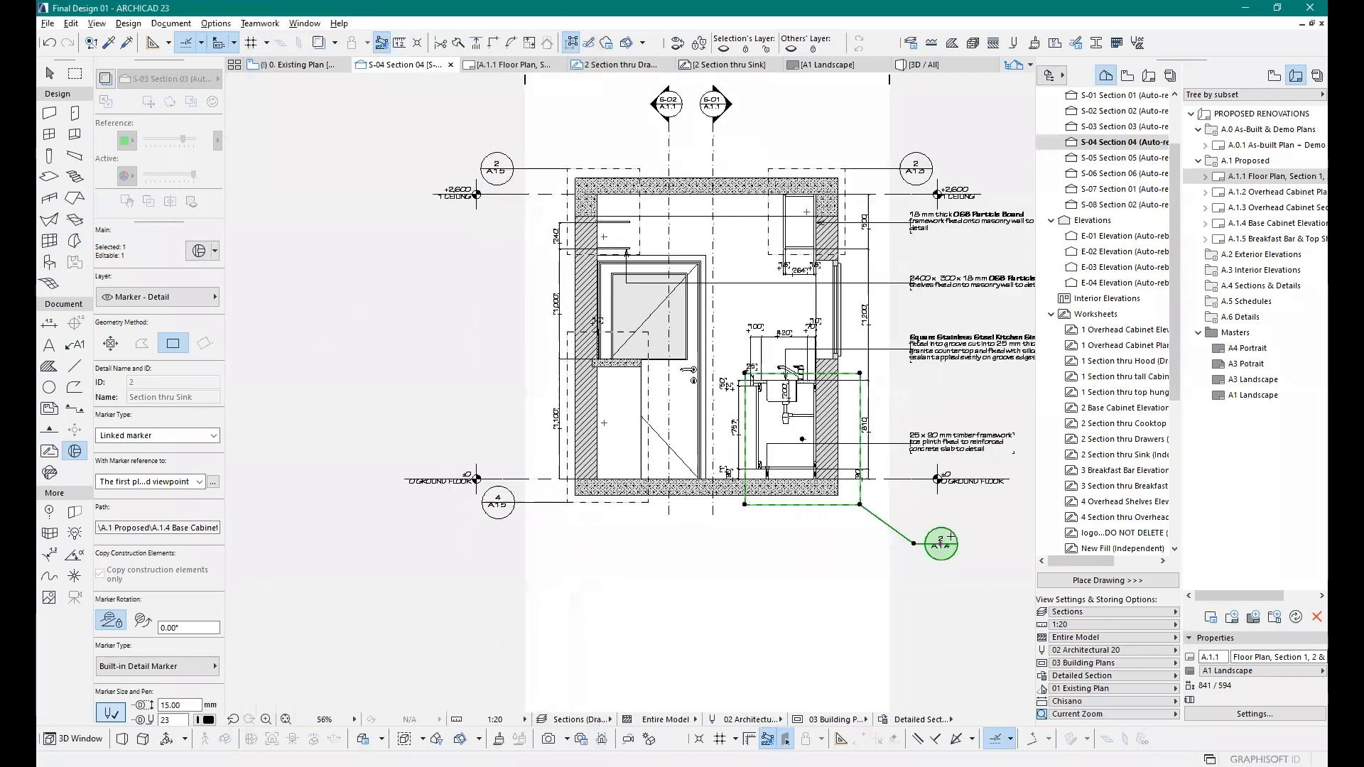
{"action": "middle_click_drag", "start_coordinate": [587, 514], "coordinate": [384, 501]}
{"action": "scroll", "coordinate": [384, 501], "scroll_direction": "down", "scroll_amount": 1}
{"action": "key", "text": "Escape"}
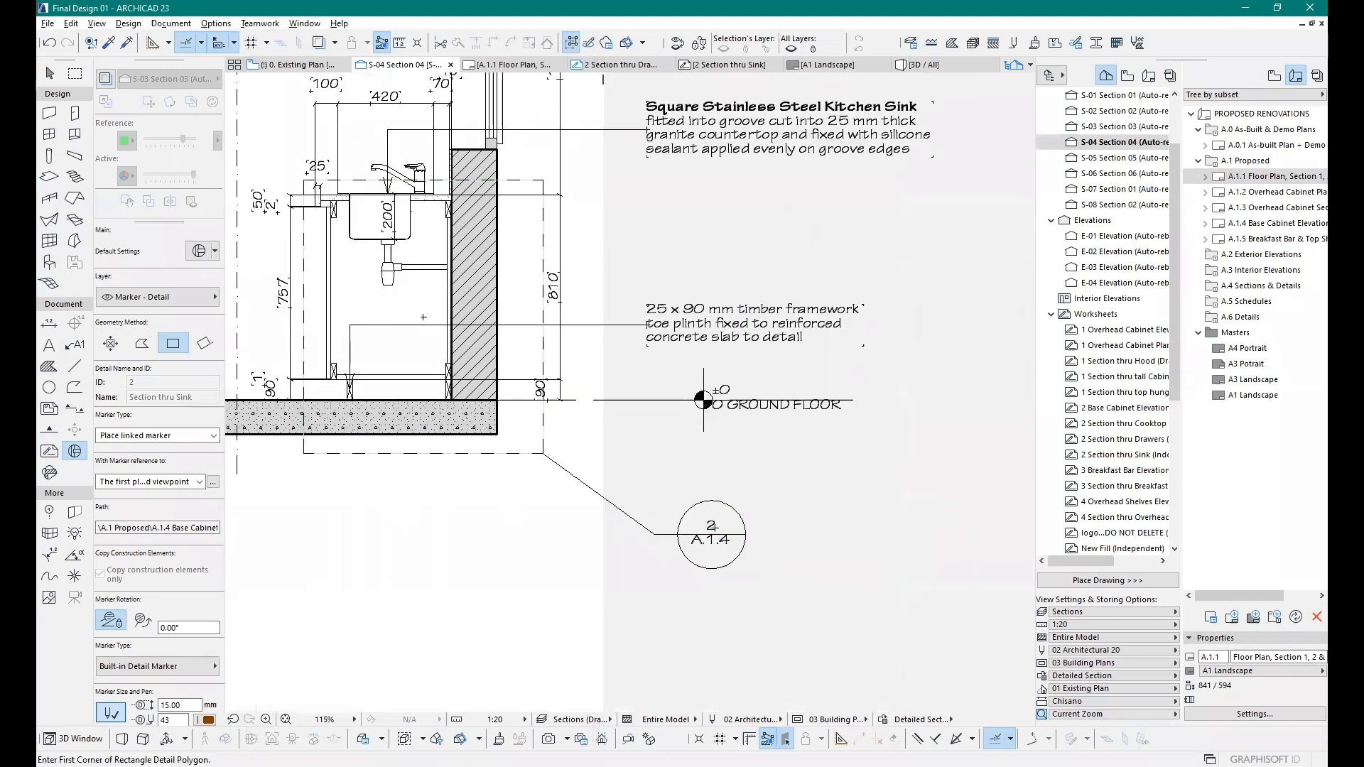
{"action": "scroll", "coordinate": [708, 531], "scroll_direction": "up", "scroll_amount": 5}
{"action": "scroll", "coordinate": [650, 497], "scroll_direction": "down", "scroll_amount": 2}
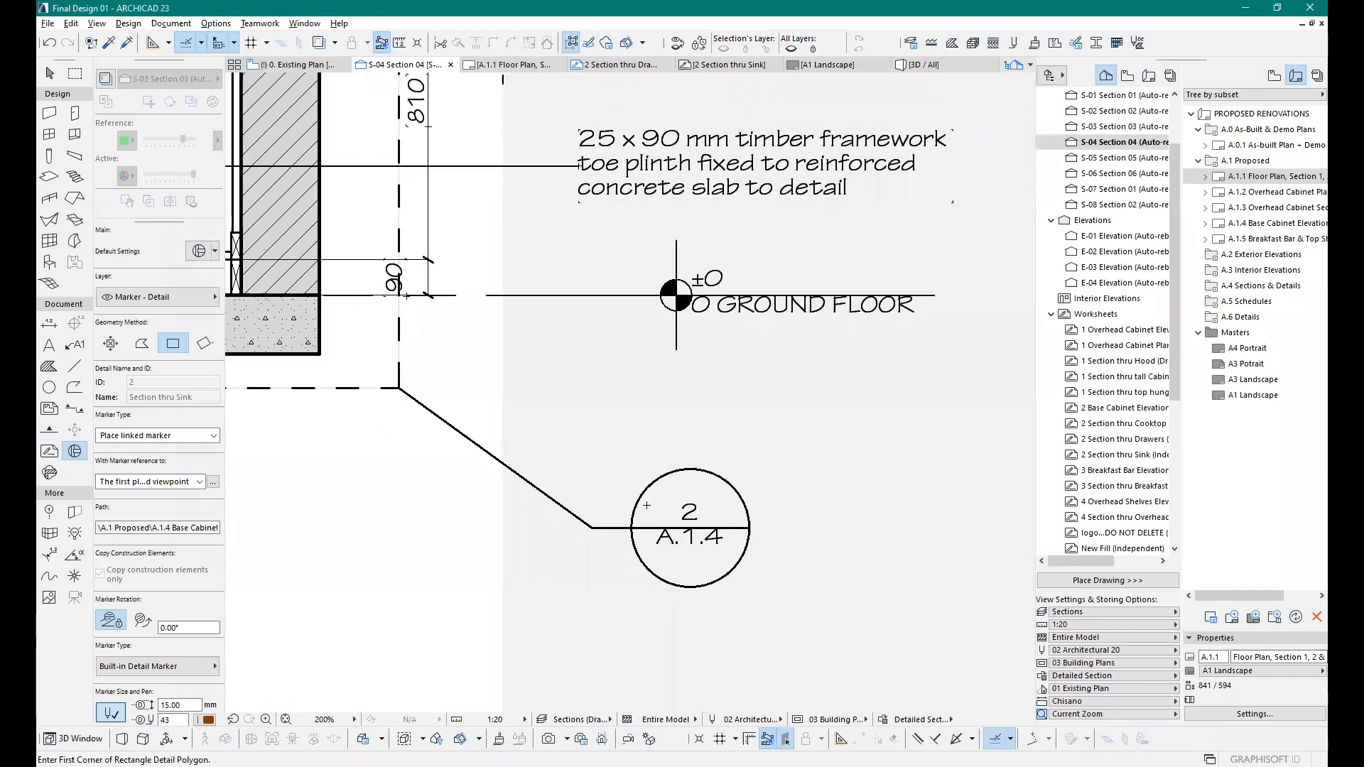
{"action": "scroll", "coordinate": [715, 584], "scroll_direction": "down", "scroll_amount": 6}
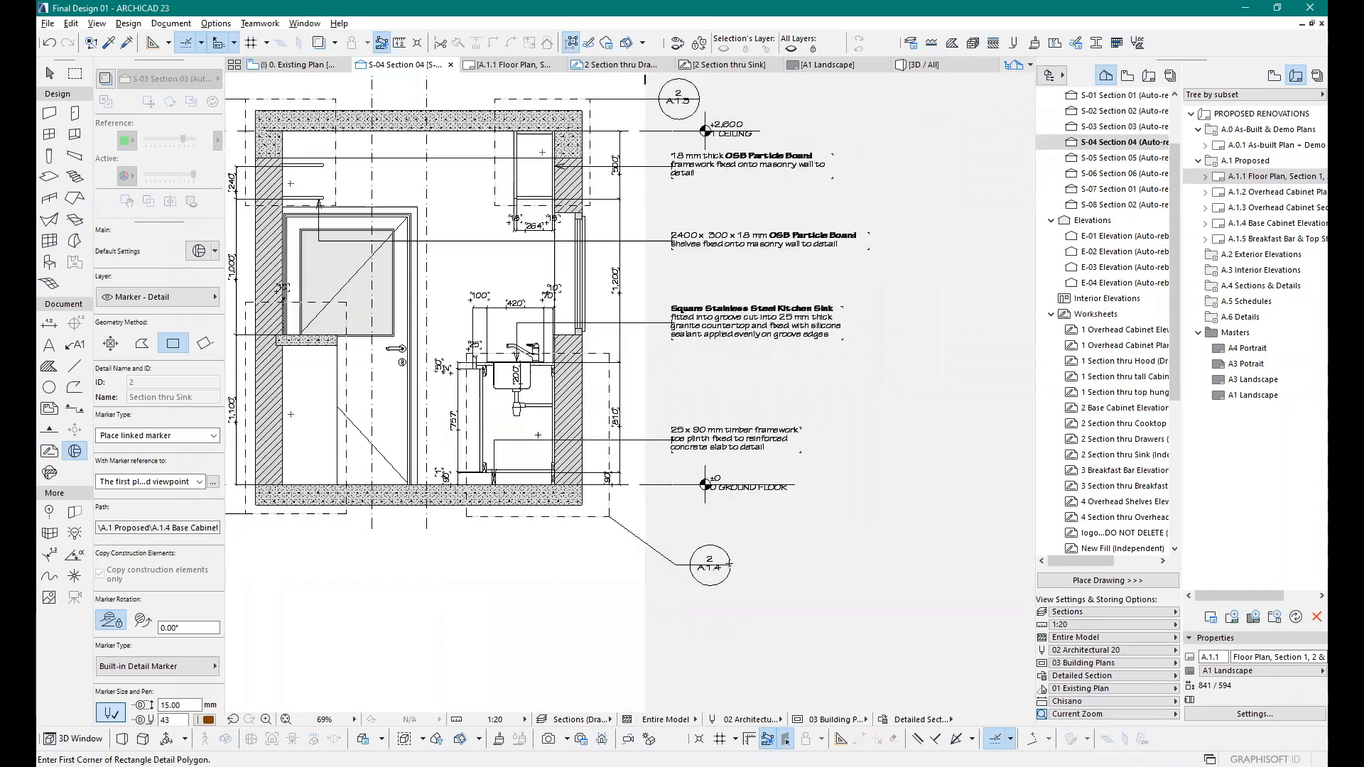
{"action": "scroll", "coordinate": [714, 583], "scroll_direction": "up", "scroll_amount": 5}
{"action": "scroll", "coordinate": [714, 584], "scroll_direction": "up", "scroll_amount": 5}
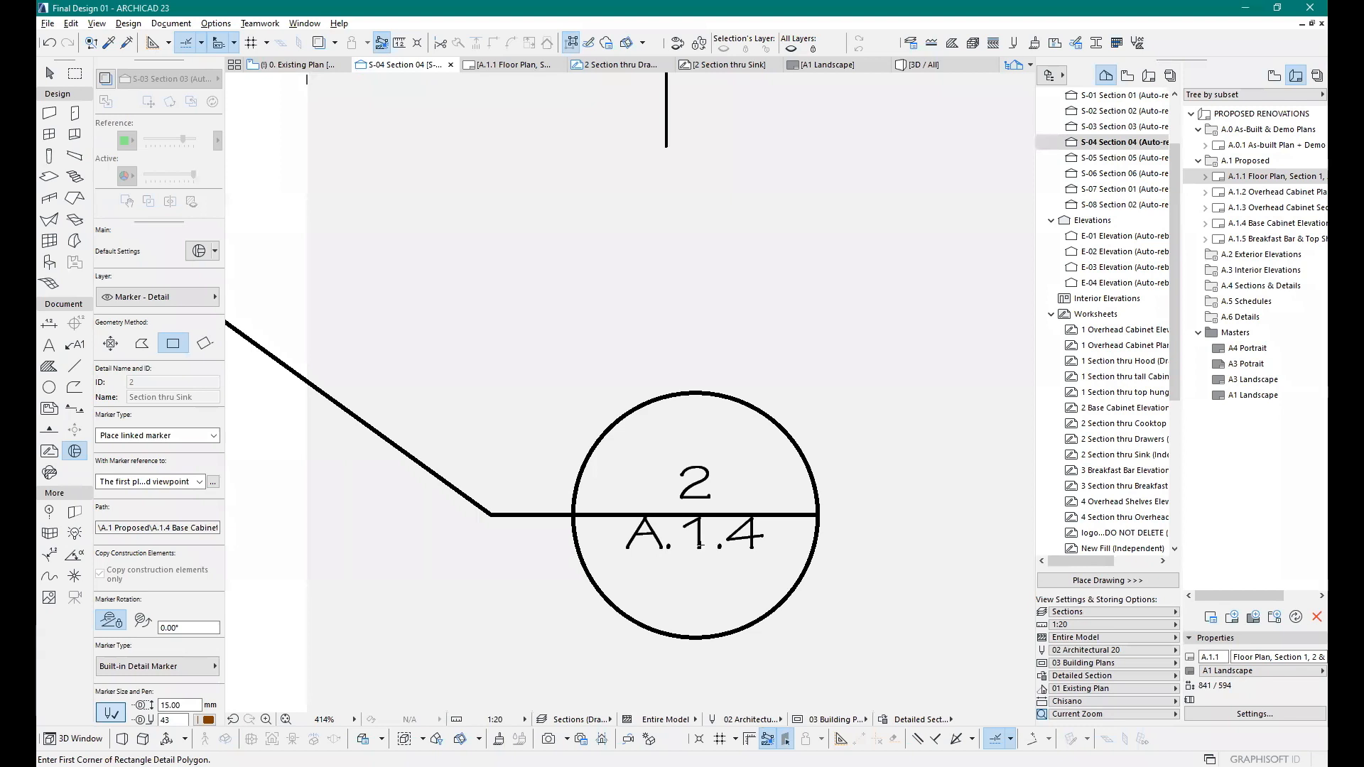
Step: Open layout A.1.1 and examine the layout number in its title block beside the Section 04 drawing
{"action": "mouse_move", "coordinate": [1237, 188]}
{"action": "left_mouse_down"}
{"action": "mouse_move", "coordinate": [1239, 151]}
{"action": "mouse_move", "coordinate": [1238, 196]}
{"action": "mouse_move", "coordinate": [1237, 179]}
{"action": "mouse_move", "coordinate": [1263, 227]}
{"action": "mouse_move", "coordinate": [1242, 184]}
{"action": "left_mouse_up"}
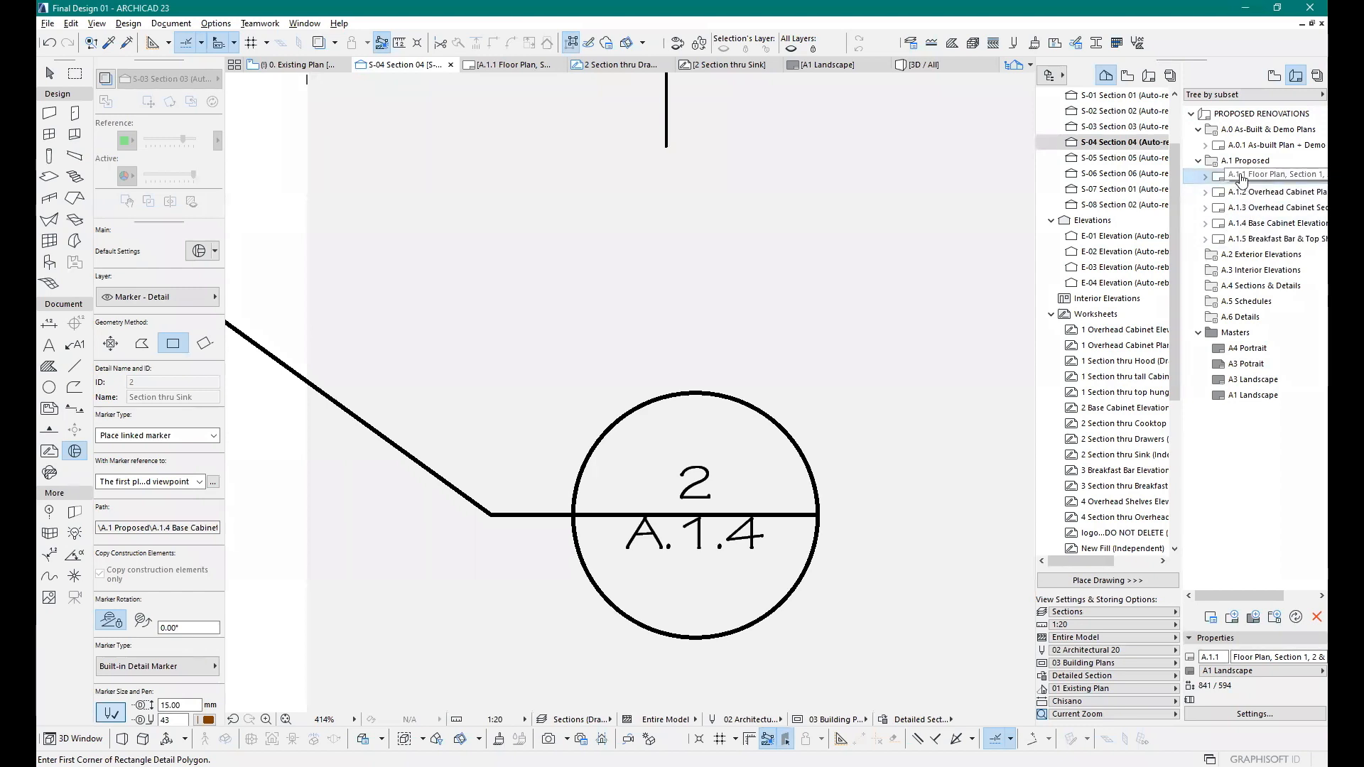
{"action": "left_click_drag", "start_coordinate": [1240, 188], "coordinate": [1234, 244]}
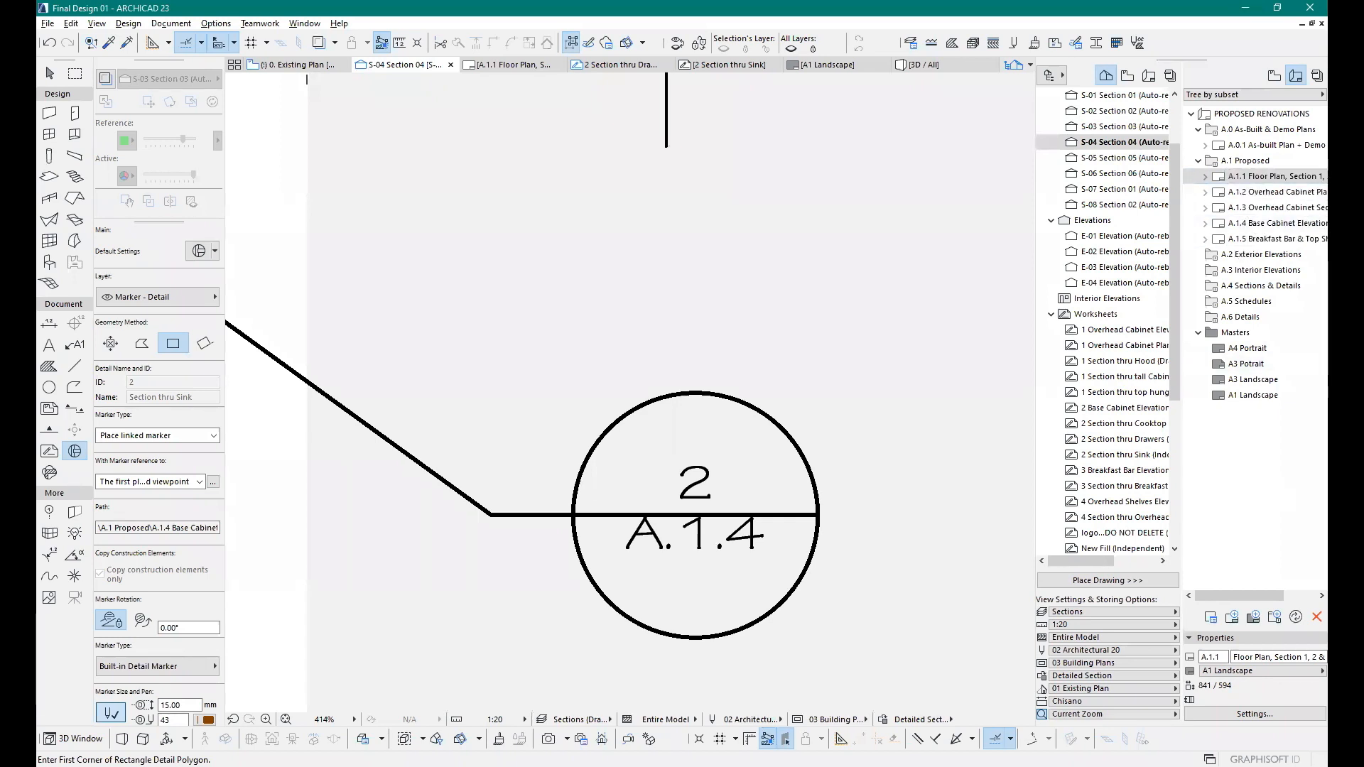
{"action": "left_click_drag", "start_coordinate": [1252, 177], "coordinate": [1257, 183]}
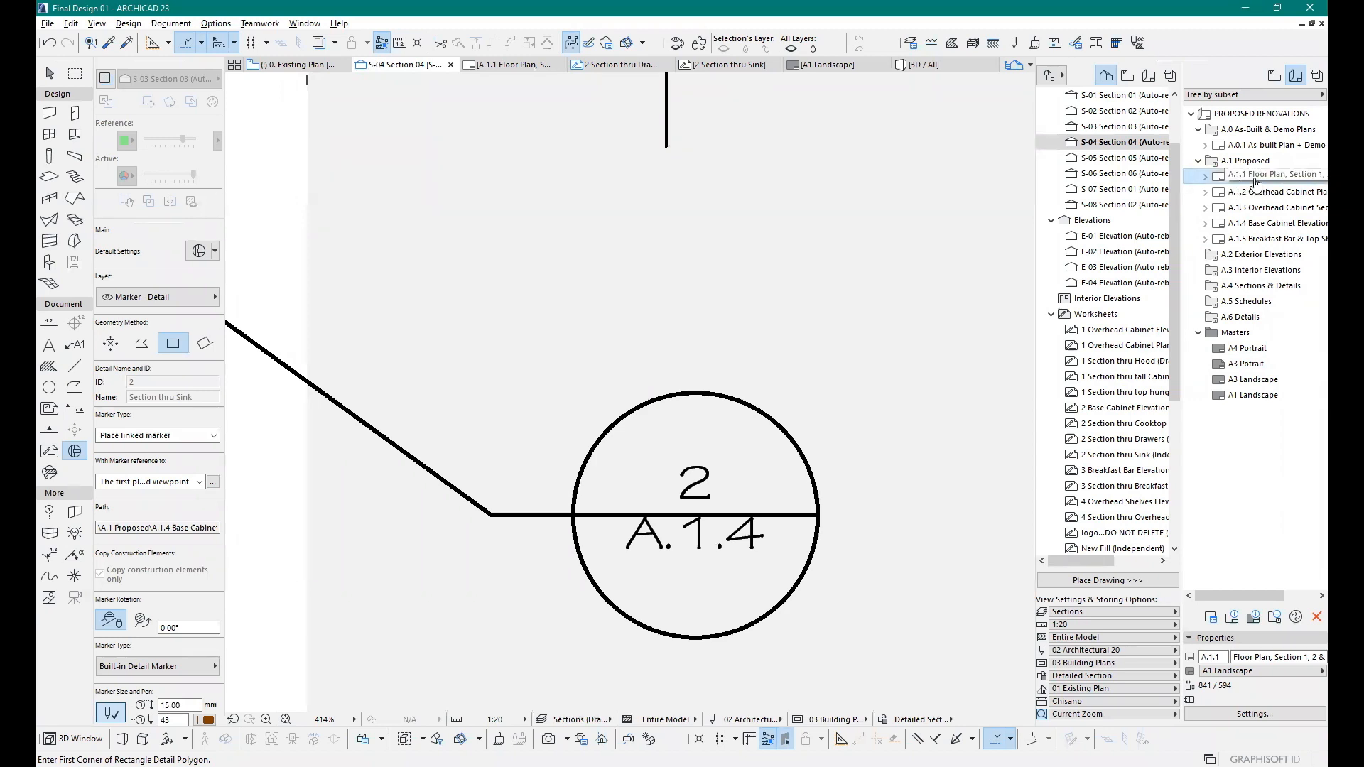
{"action": "double_click", "coordinate": [1252, 177]}
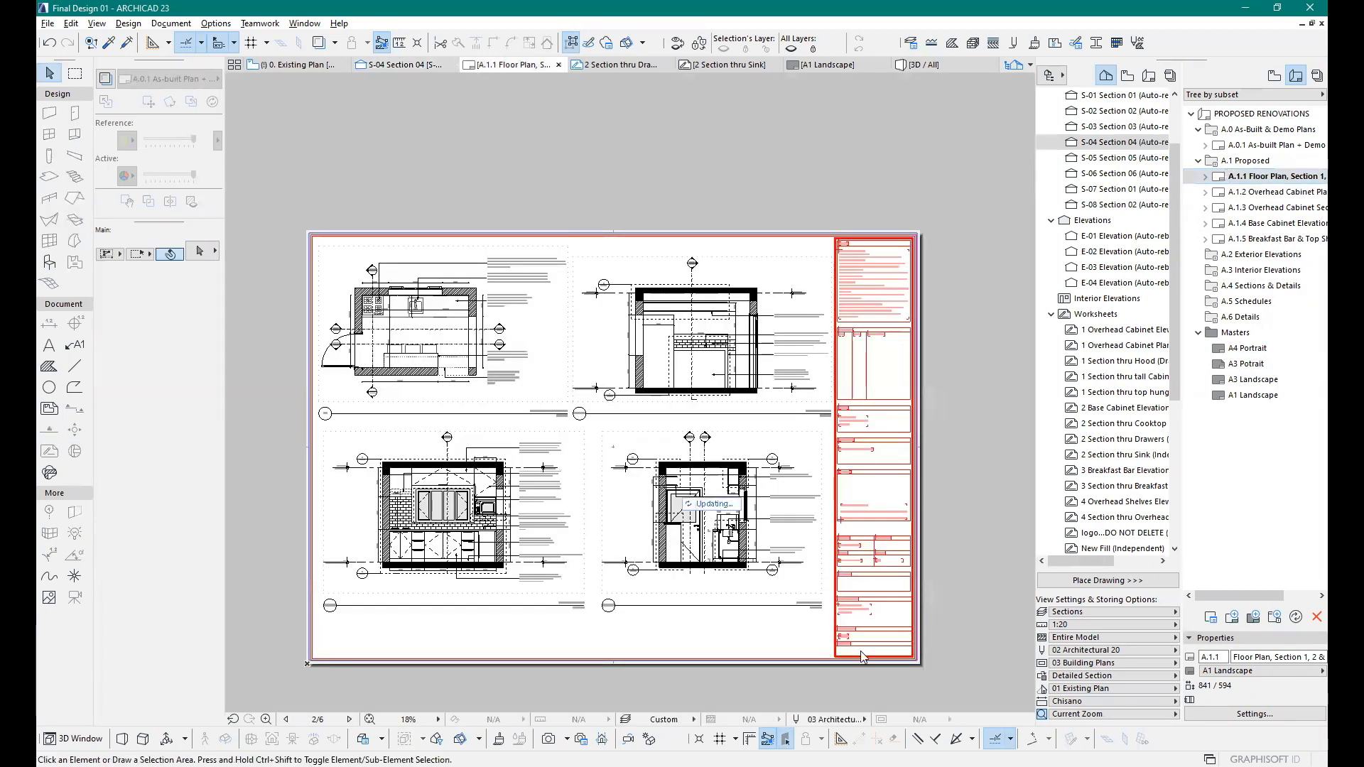
{"action": "scroll", "coordinate": [867, 637], "scroll_direction": "up", "scroll_amount": 8}
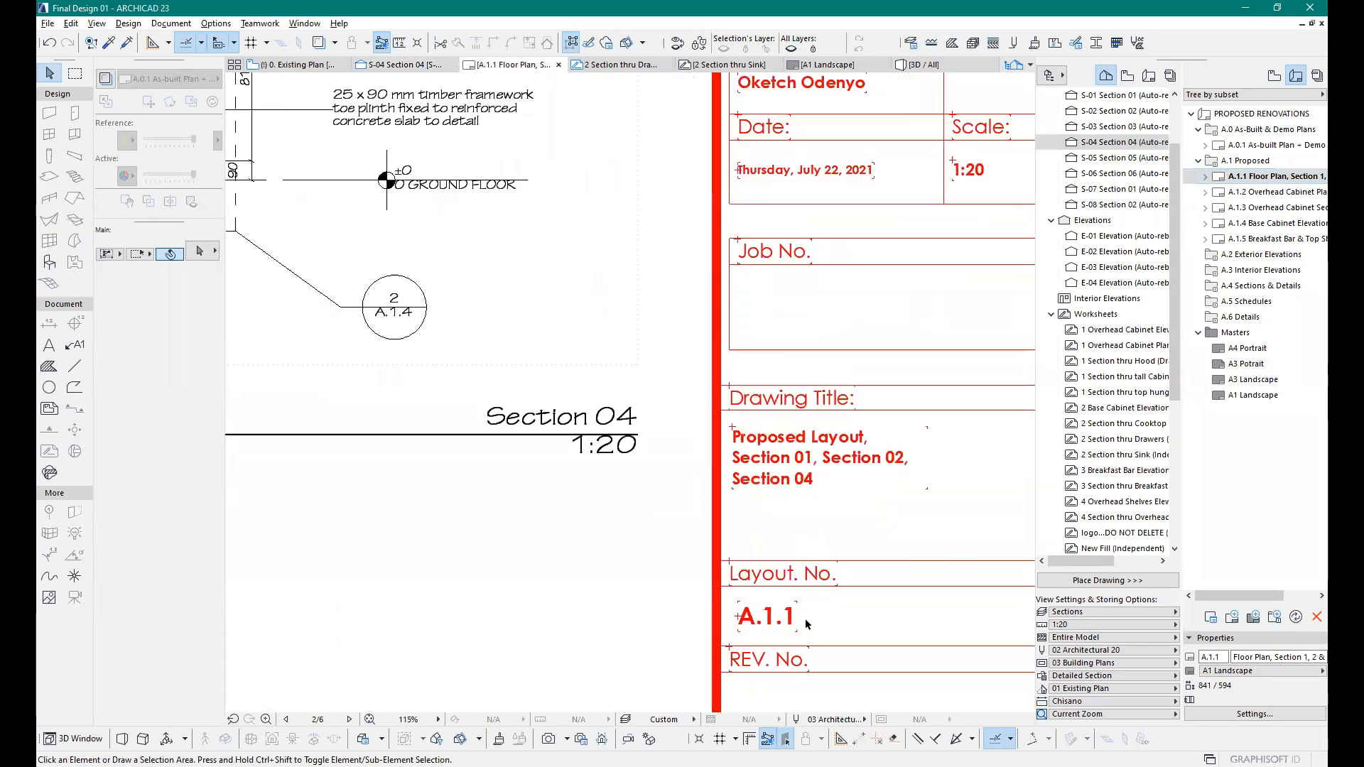
{"action": "scroll", "coordinate": [941, 388], "scroll_direction": "down", "scroll_amount": 5}
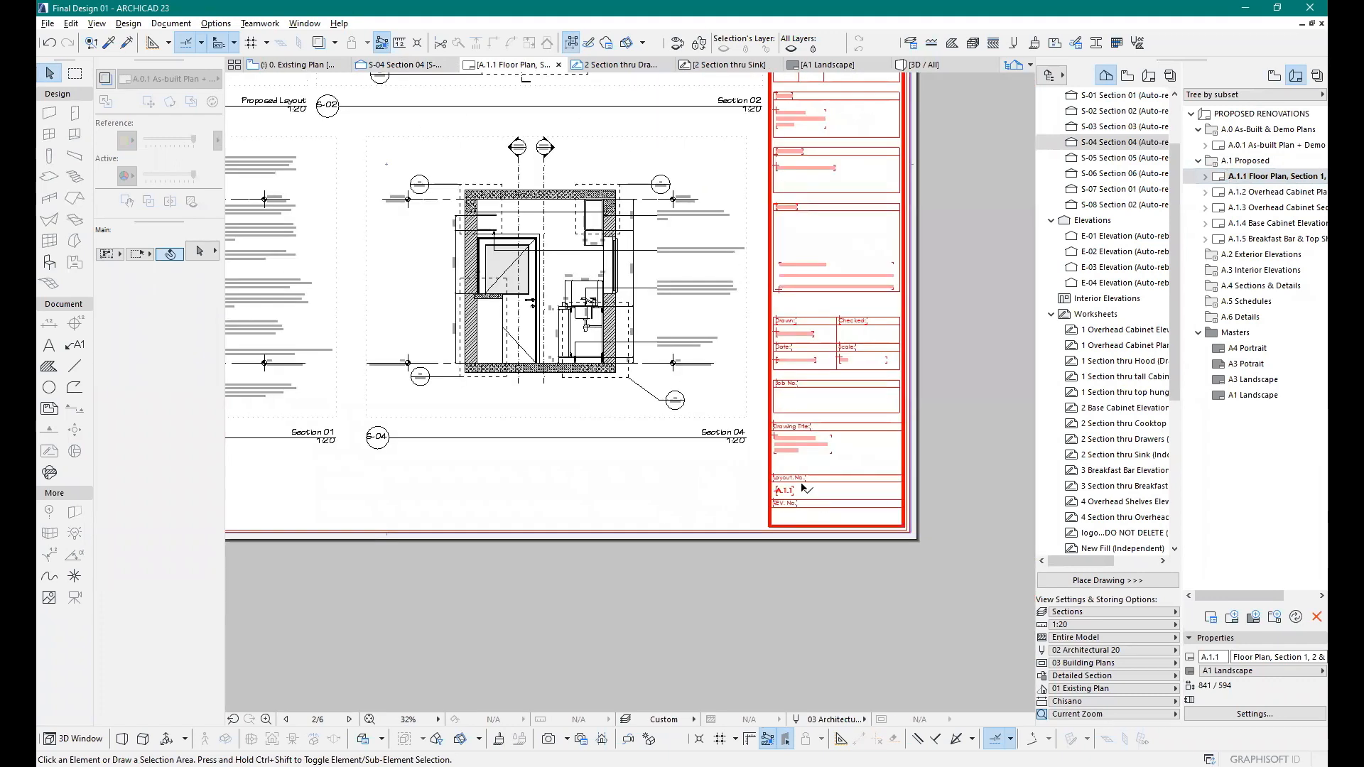
{"action": "scroll", "coordinate": [805, 488], "scroll_direction": "up", "scroll_amount": 3}
{"action": "scroll", "coordinate": [751, 571], "scroll_direction": "down", "scroll_amount": 2}
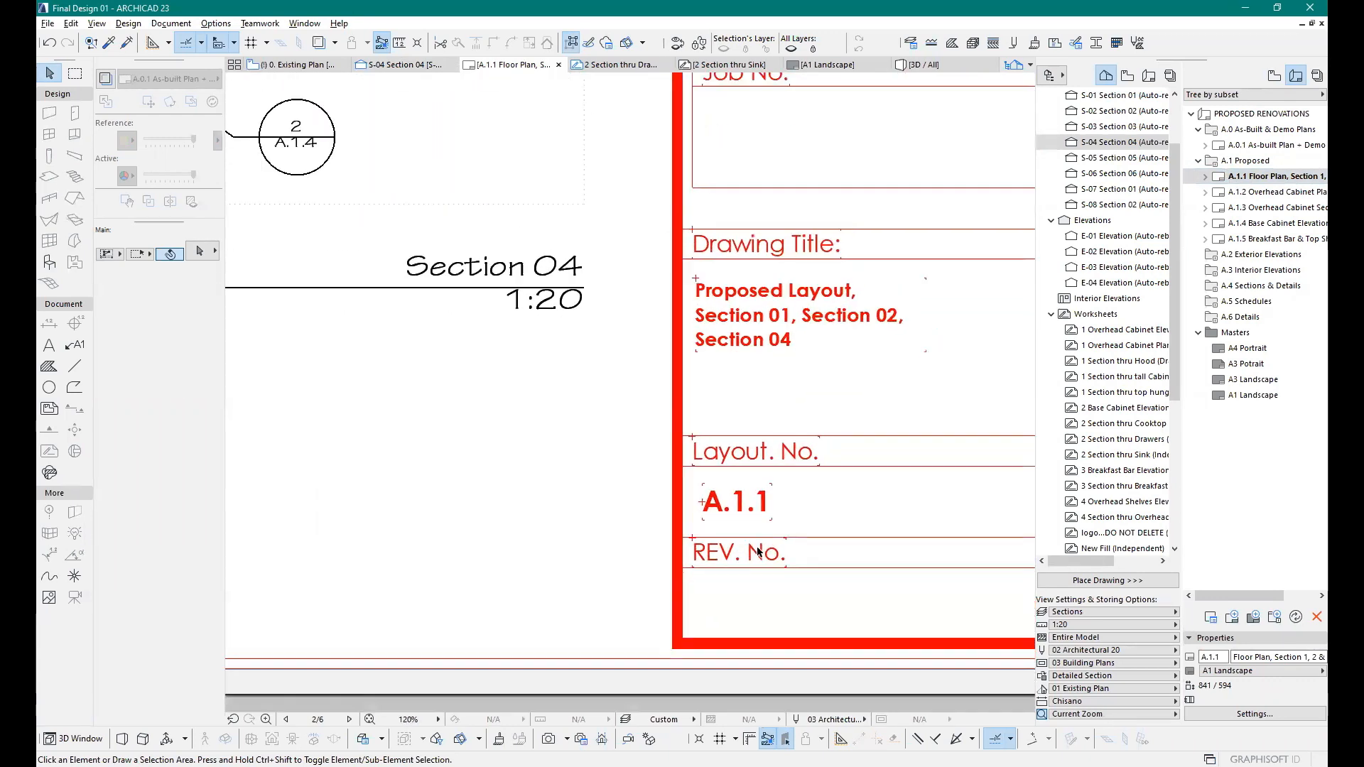
{"action": "scroll", "coordinate": [751, 571], "scroll_direction": "down", "scroll_amount": 3}
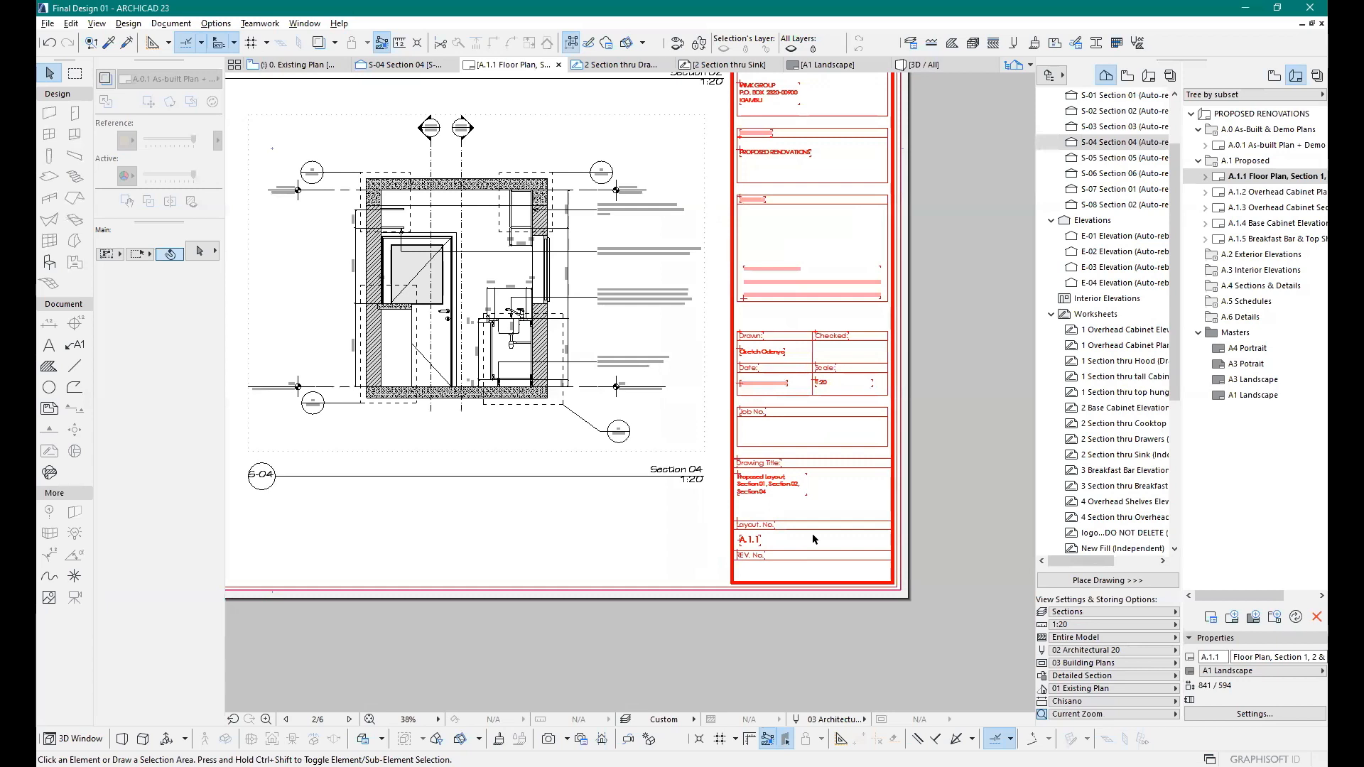
{"action": "scroll", "coordinate": [814, 539], "scroll_direction": "down", "scroll_amount": 1}
{"action": "scroll", "coordinate": [776, 548], "scroll_direction": "up", "scroll_amount": 3}
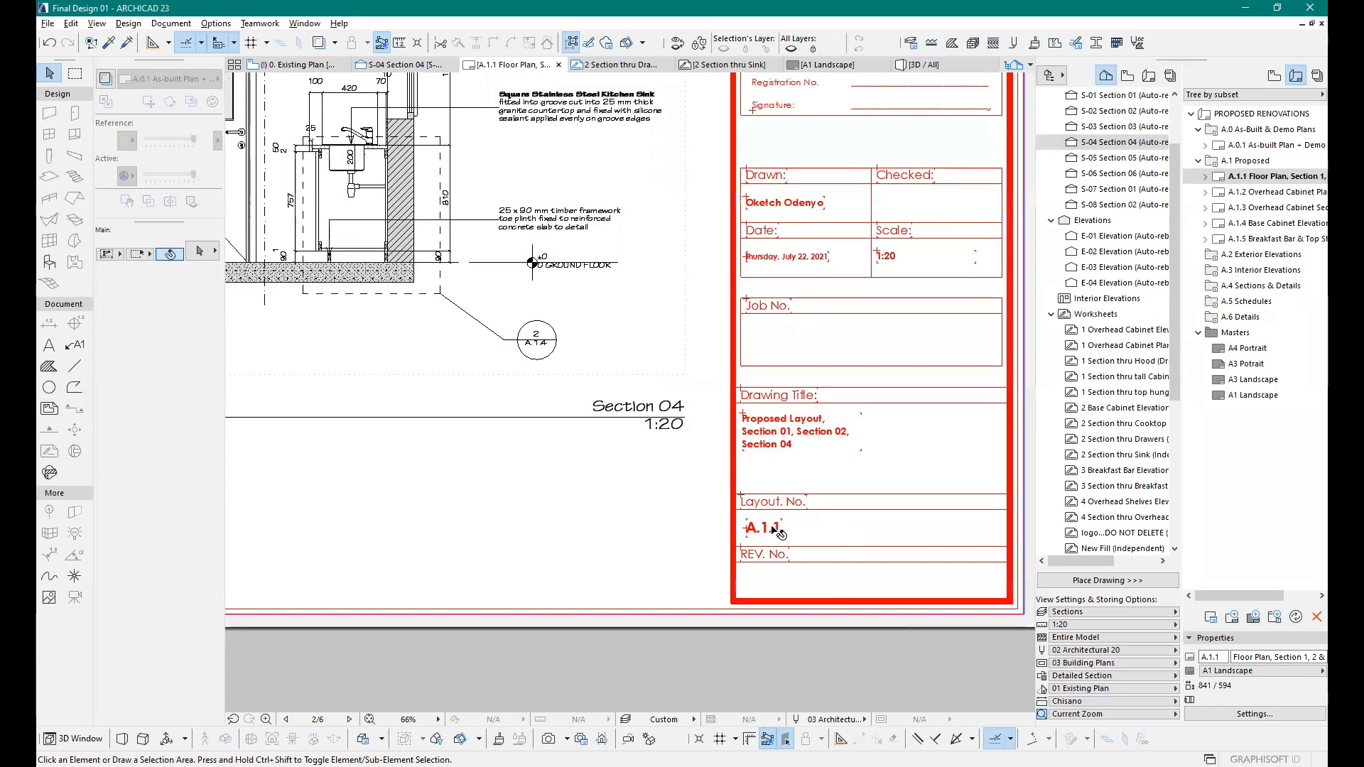
Step: Compare the sink marker's references in Section 04 with the layout number and Section thru Sink drawing on layout A.1.4
{"action": "left_click", "coordinate": [399, 68]}
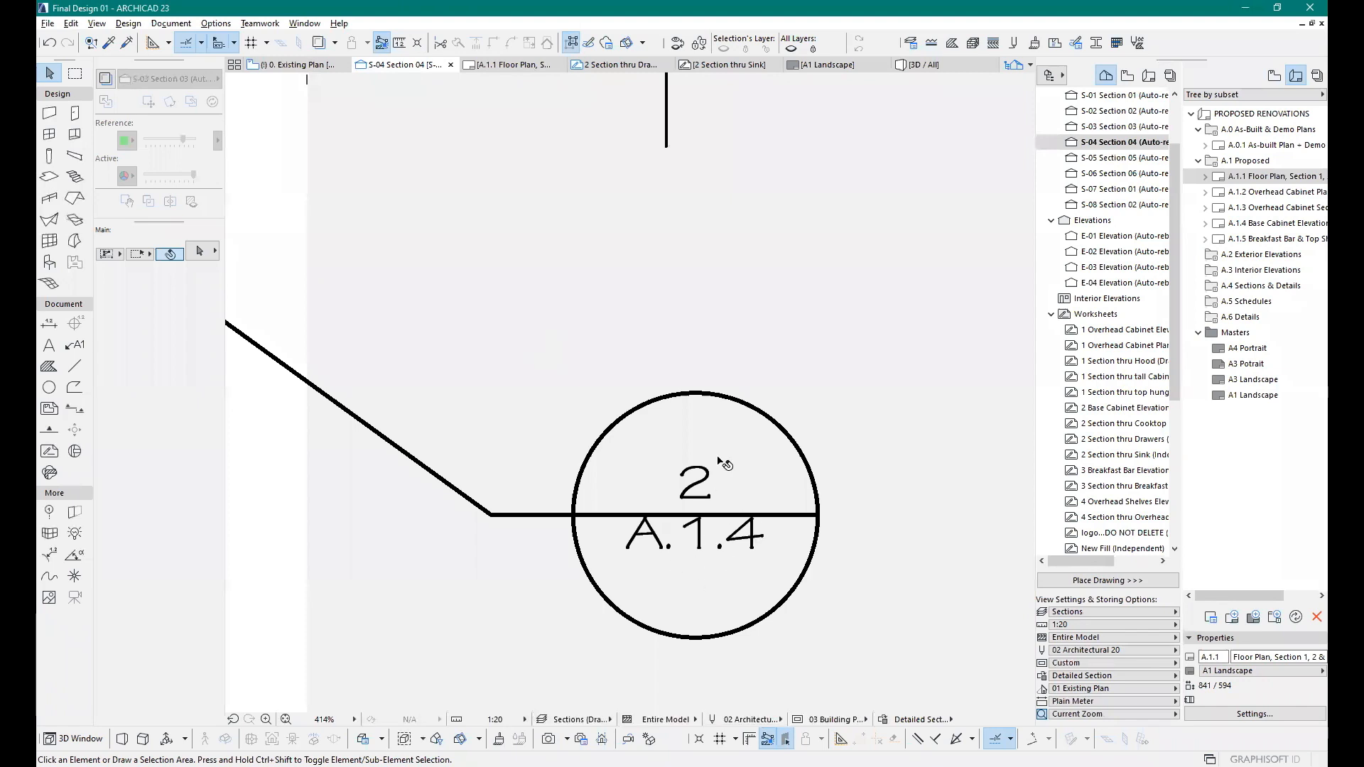
{"action": "scroll", "coordinate": [775, 548], "scroll_direction": "down", "scroll_amount": 4}
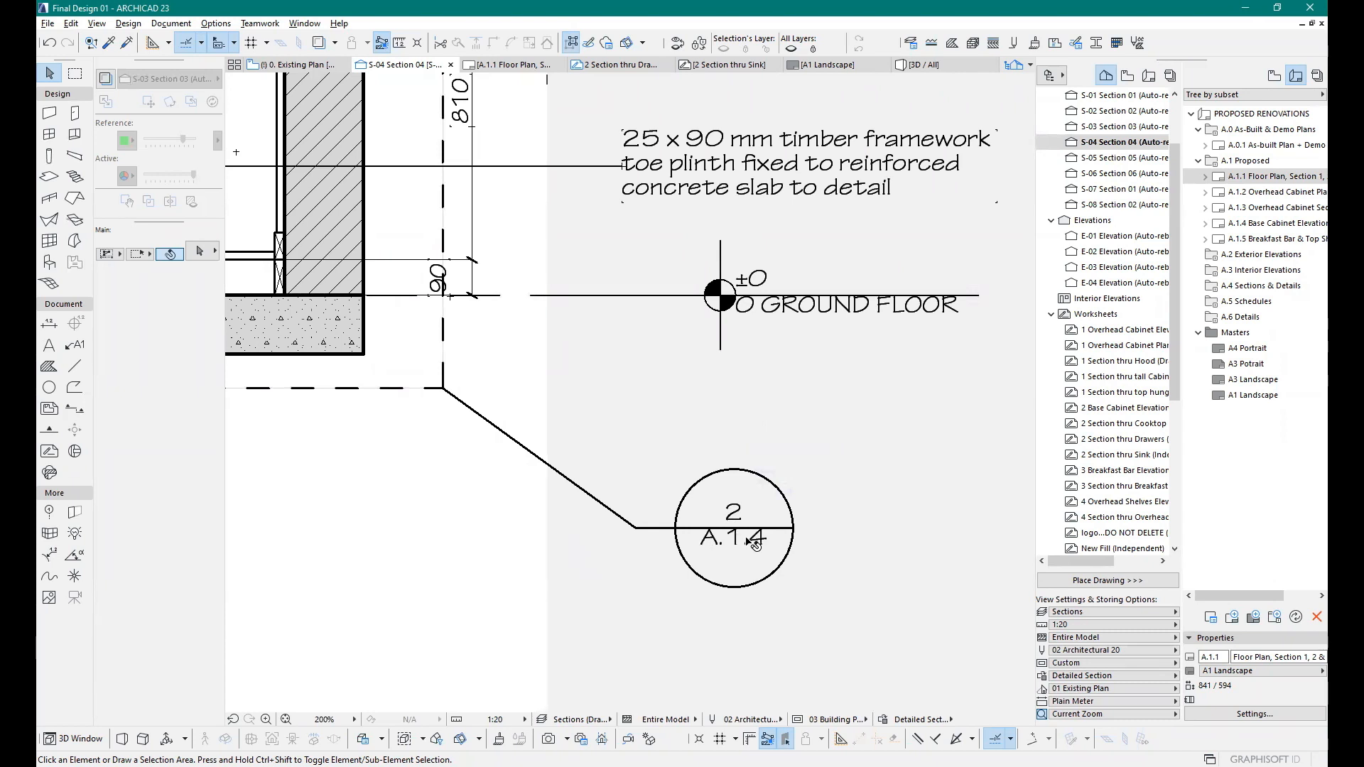
{"action": "double_click", "coordinate": [1266, 222]}
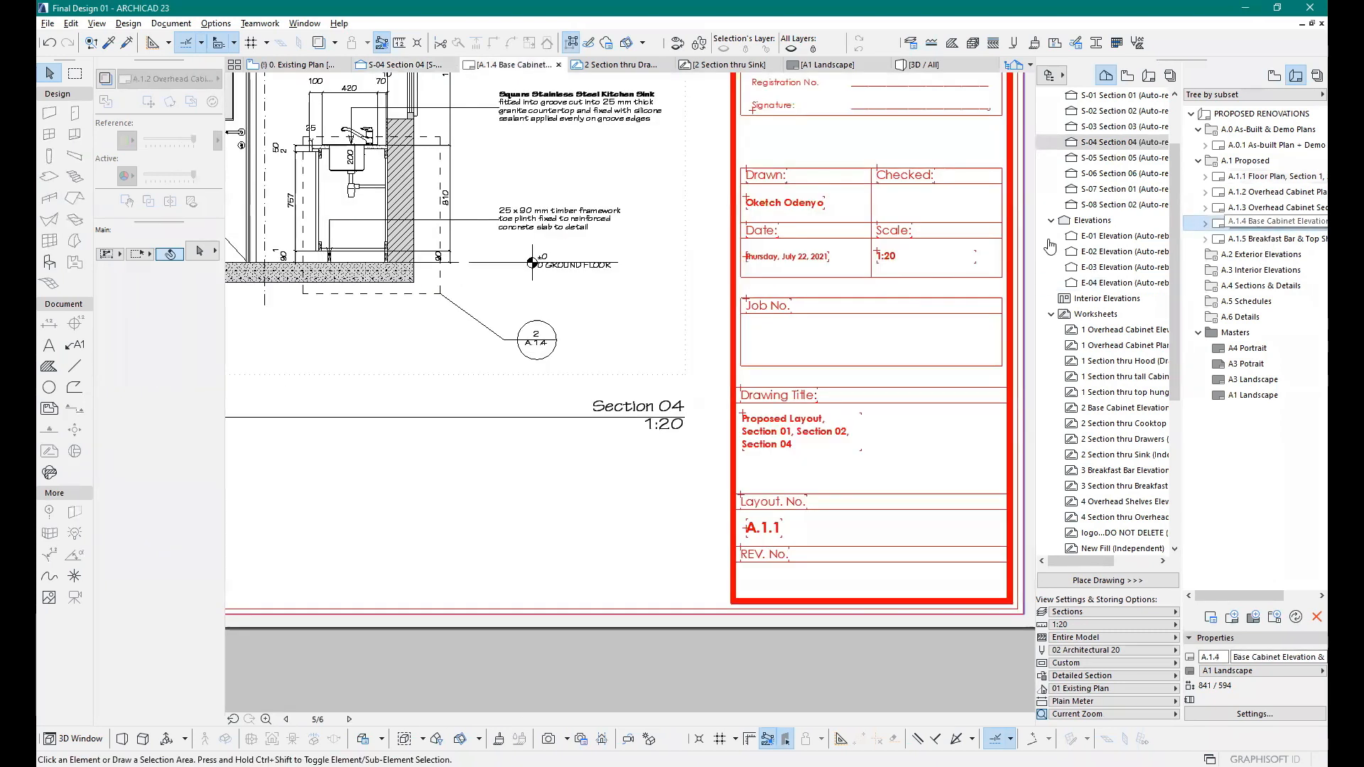
{"action": "scroll", "coordinate": [825, 645], "scroll_direction": "down", "scroll_amount": 2}
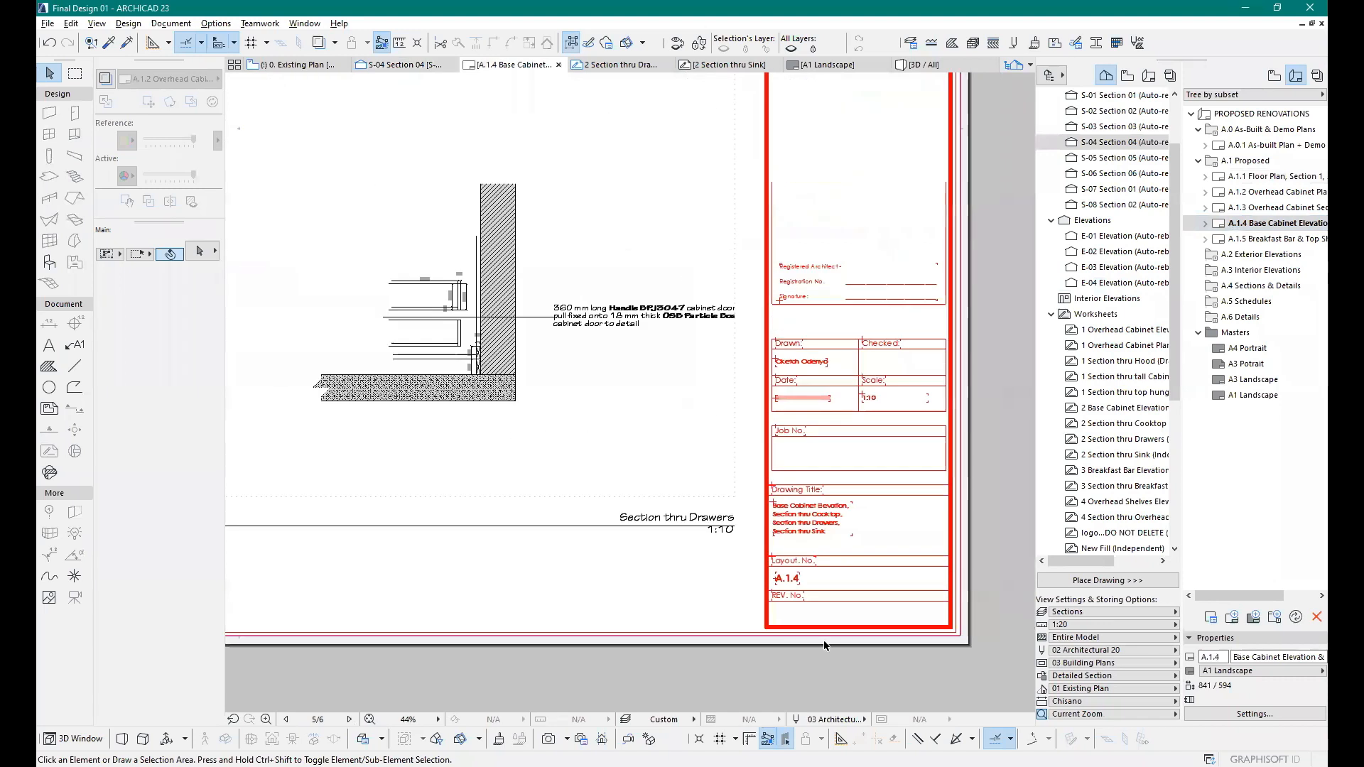
{"action": "scroll", "coordinate": [824, 645], "scroll_direction": "down", "scroll_amount": 4}
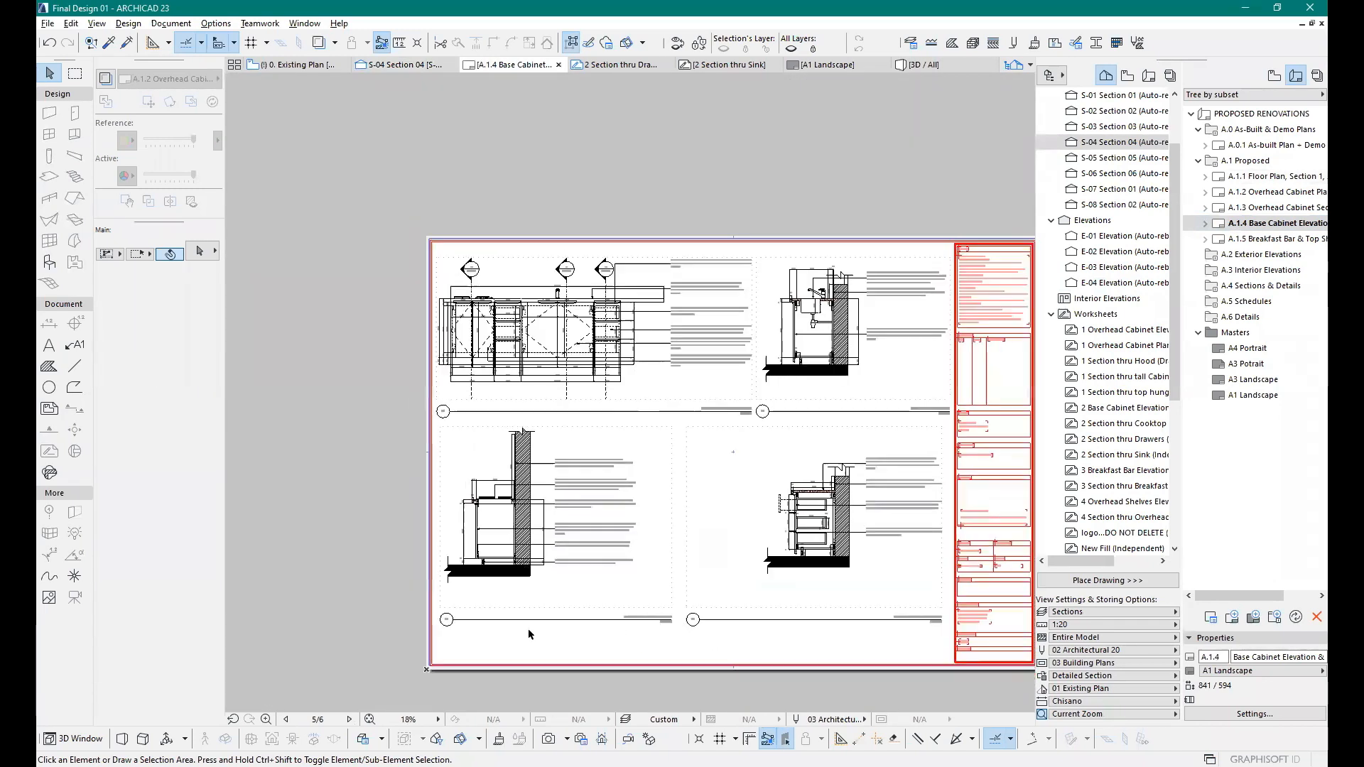
{"action": "scroll", "coordinate": [682, 398], "scroll_direction": "up", "scroll_amount": 4}
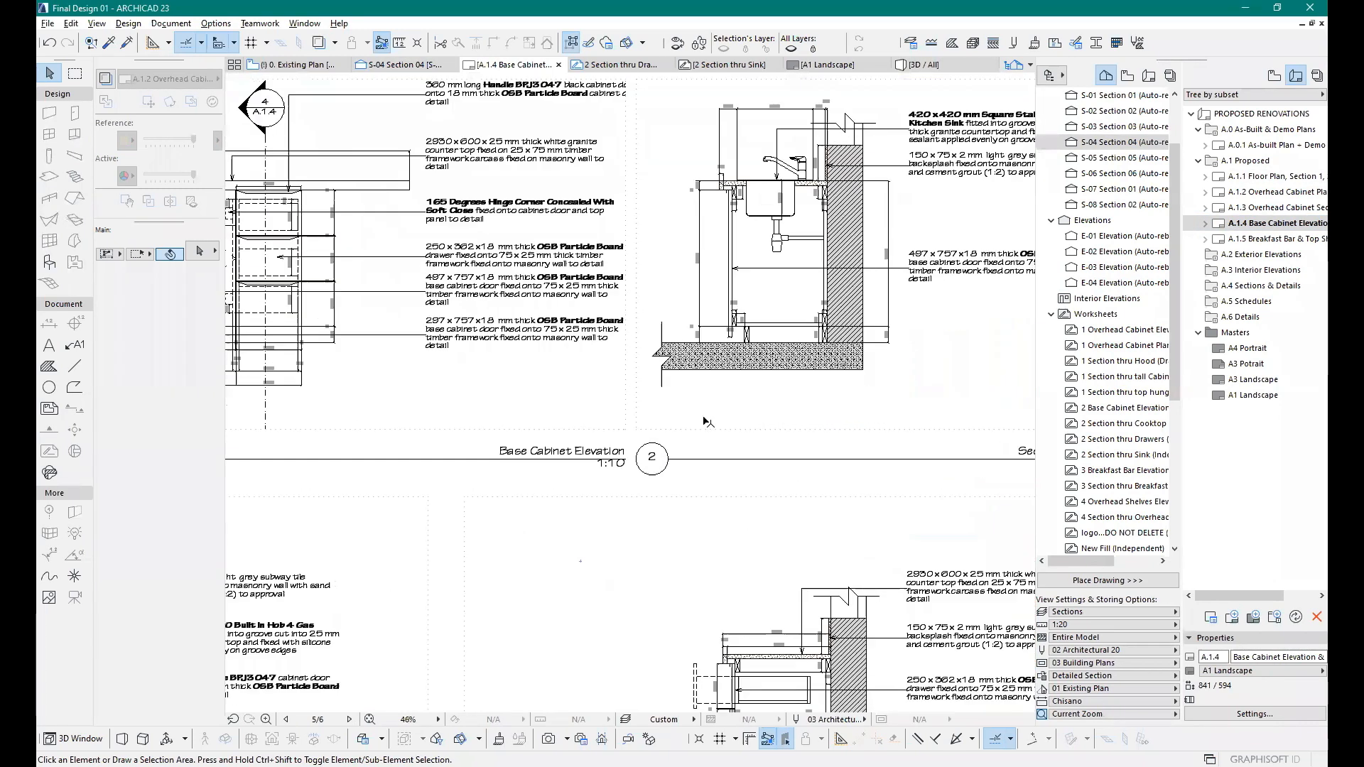
{"action": "scroll", "coordinate": [497, 615], "scroll_direction": "down", "scroll_amount": 5}
{"action": "scroll", "coordinate": [671, 464], "scroll_direction": "up", "scroll_amount": 5}
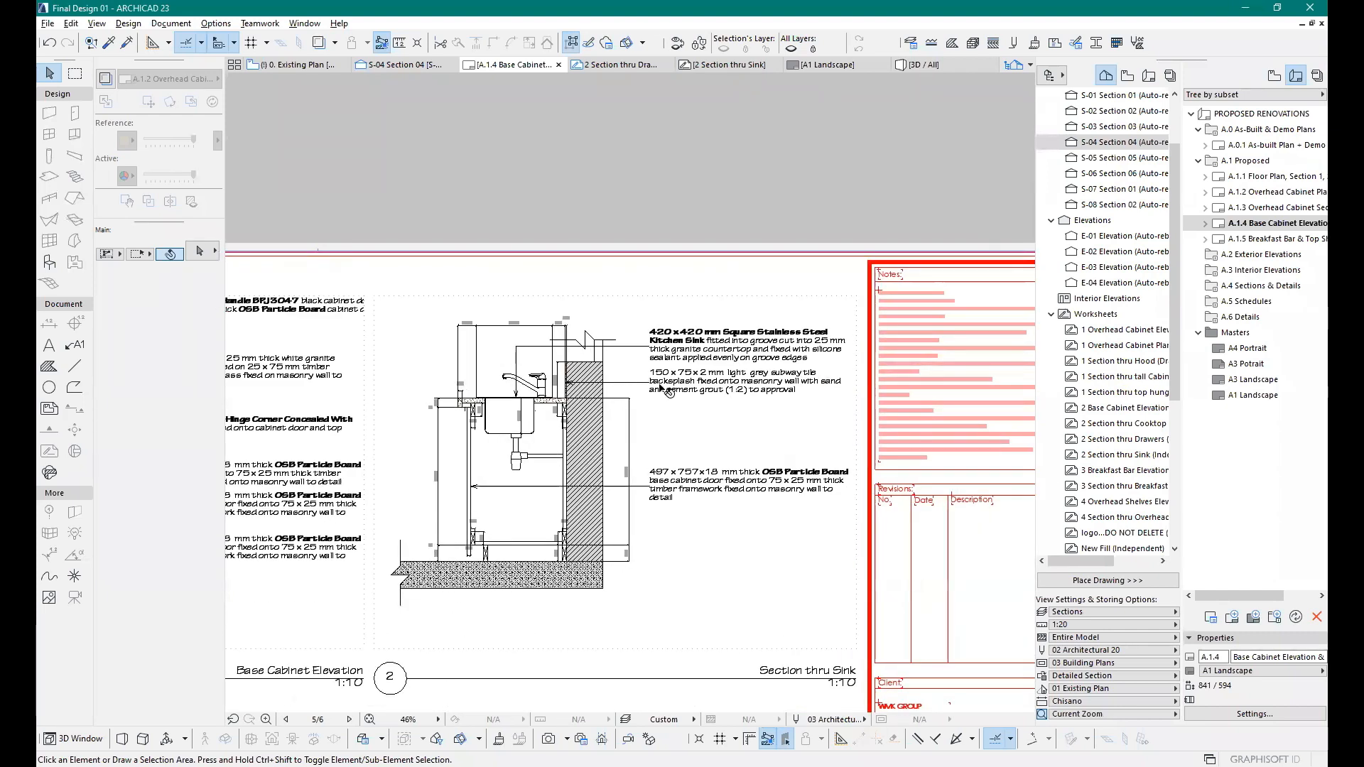
Step: Examine the notes and dimensions of the Section thru Sink drawing on layout A.1.4 up close
{"action": "scroll", "coordinate": [650, 363], "scroll_direction": "up", "scroll_amount": 2}
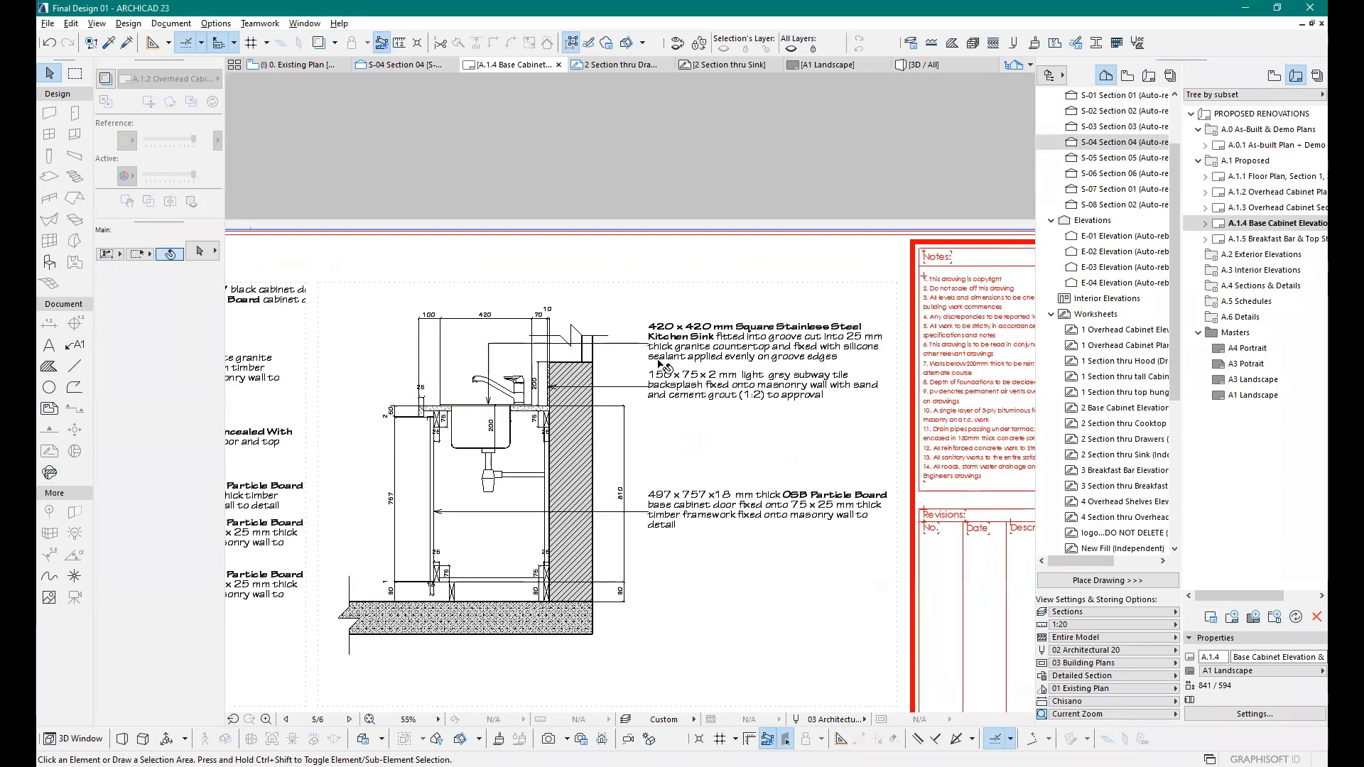
{"action": "scroll", "coordinate": [658, 364], "scroll_direction": "up", "scroll_amount": 3}
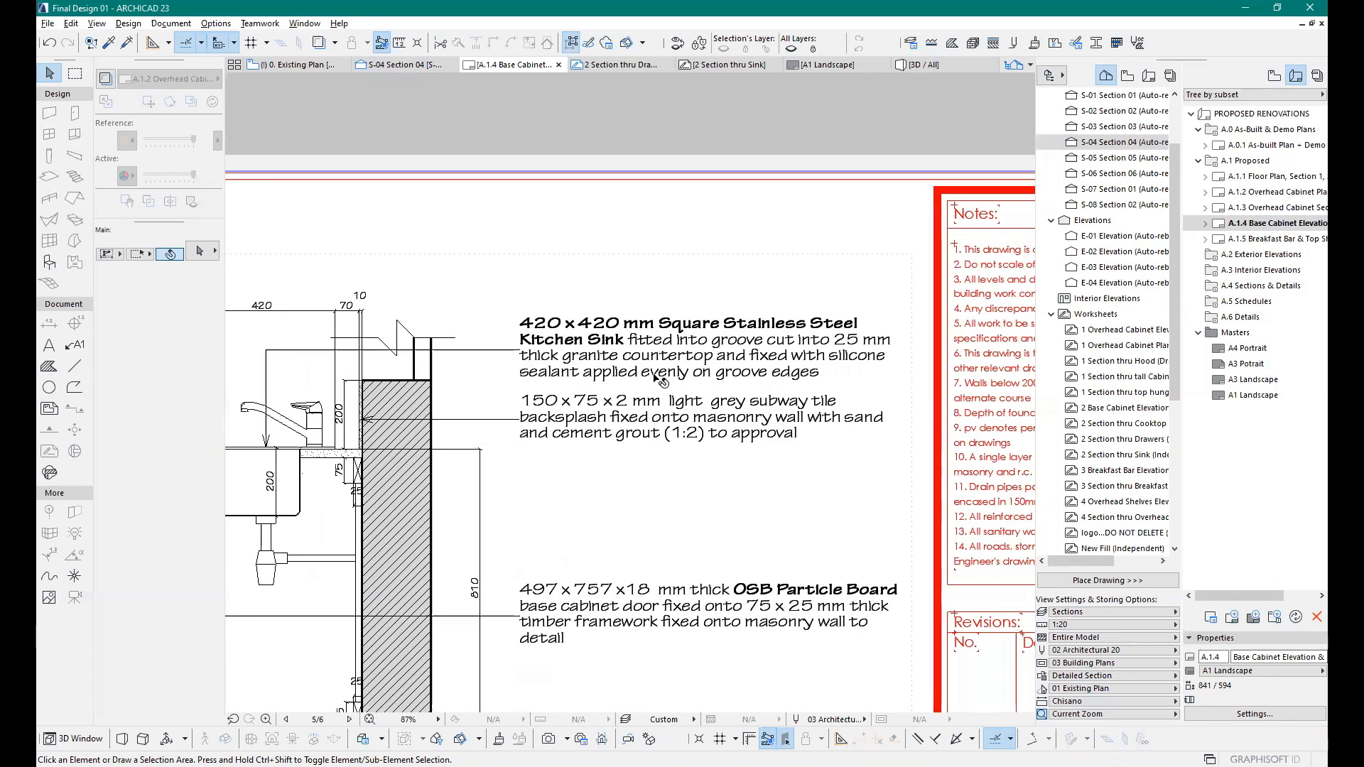
{"action": "scroll", "coordinate": [633, 424], "scroll_direction": "up", "scroll_amount": 1}
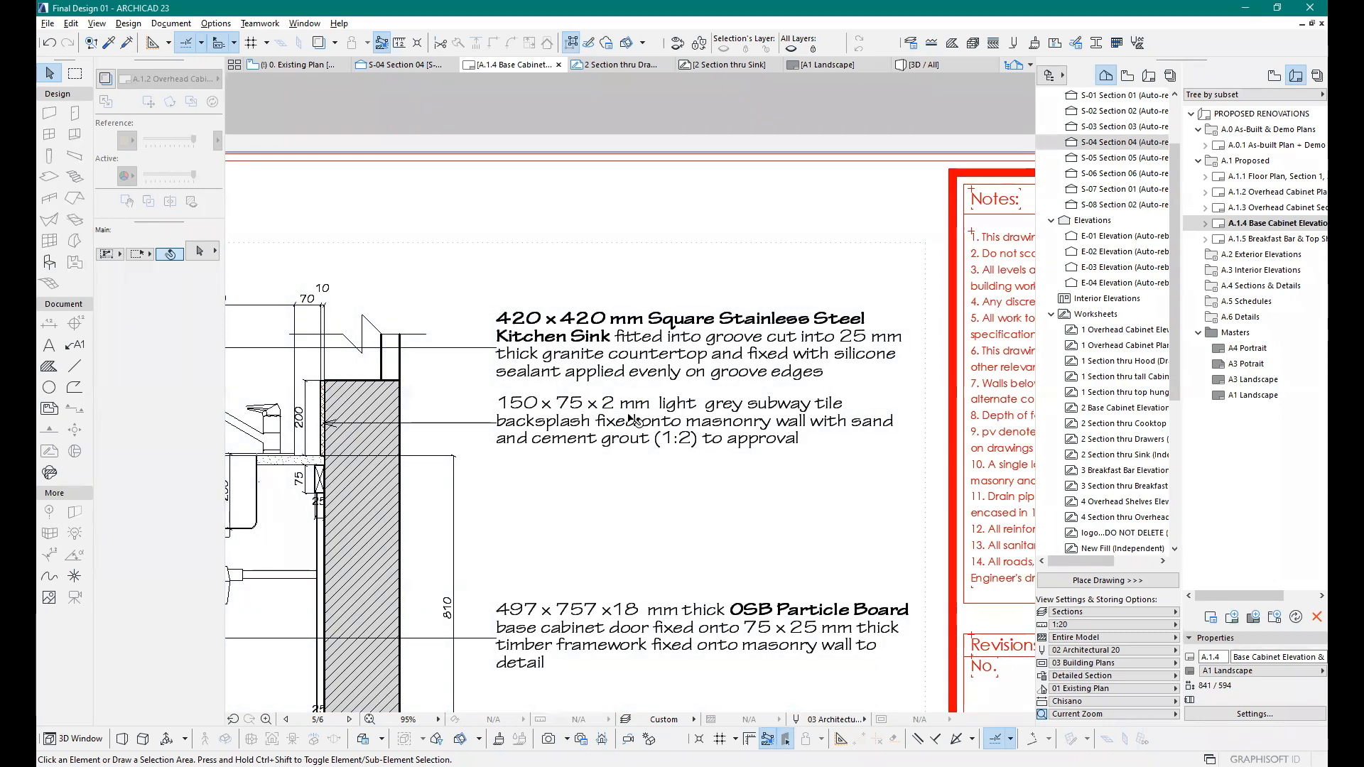
{"action": "scroll", "coordinate": [561, 325], "scroll_direction": "down", "scroll_amount": 4}
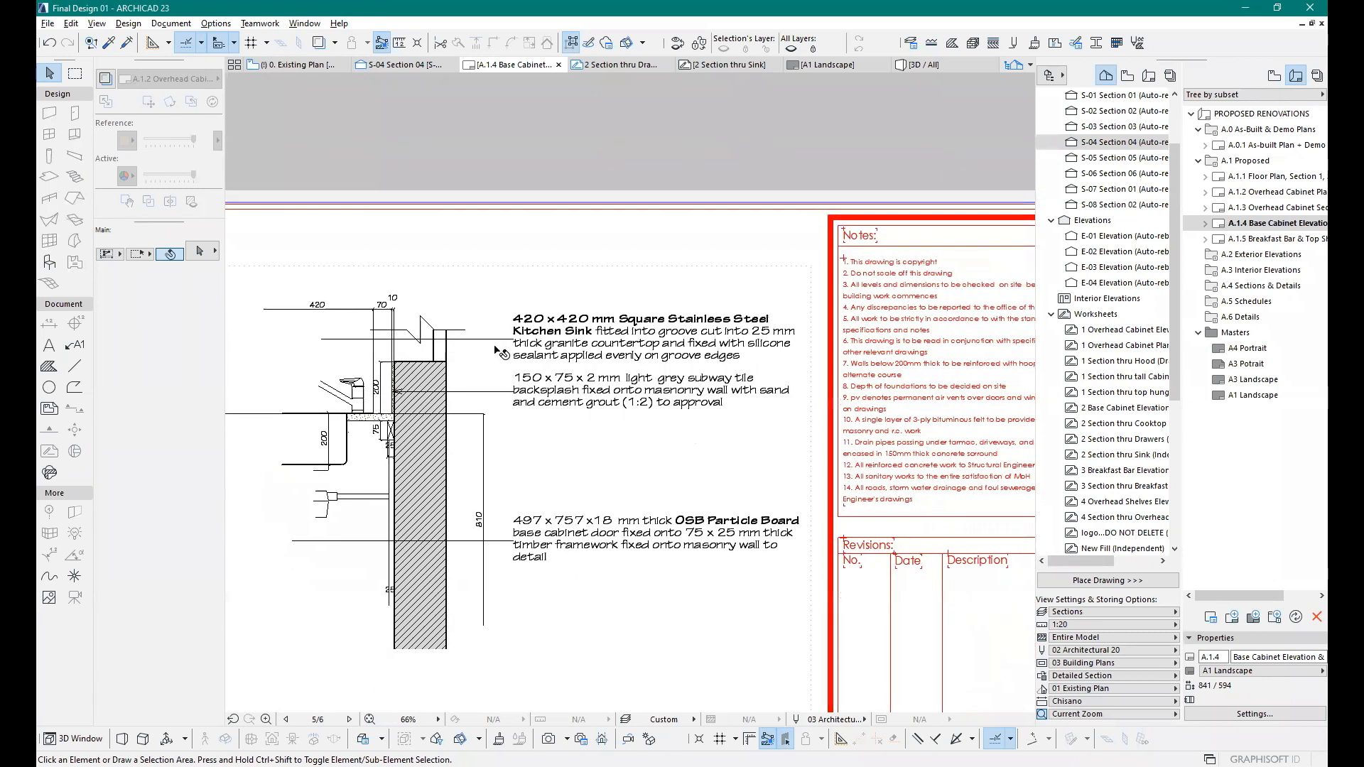
{"action": "scroll", "coordinate": [503, 440], "scroll_direction": "up", "scroll_amount": 7}
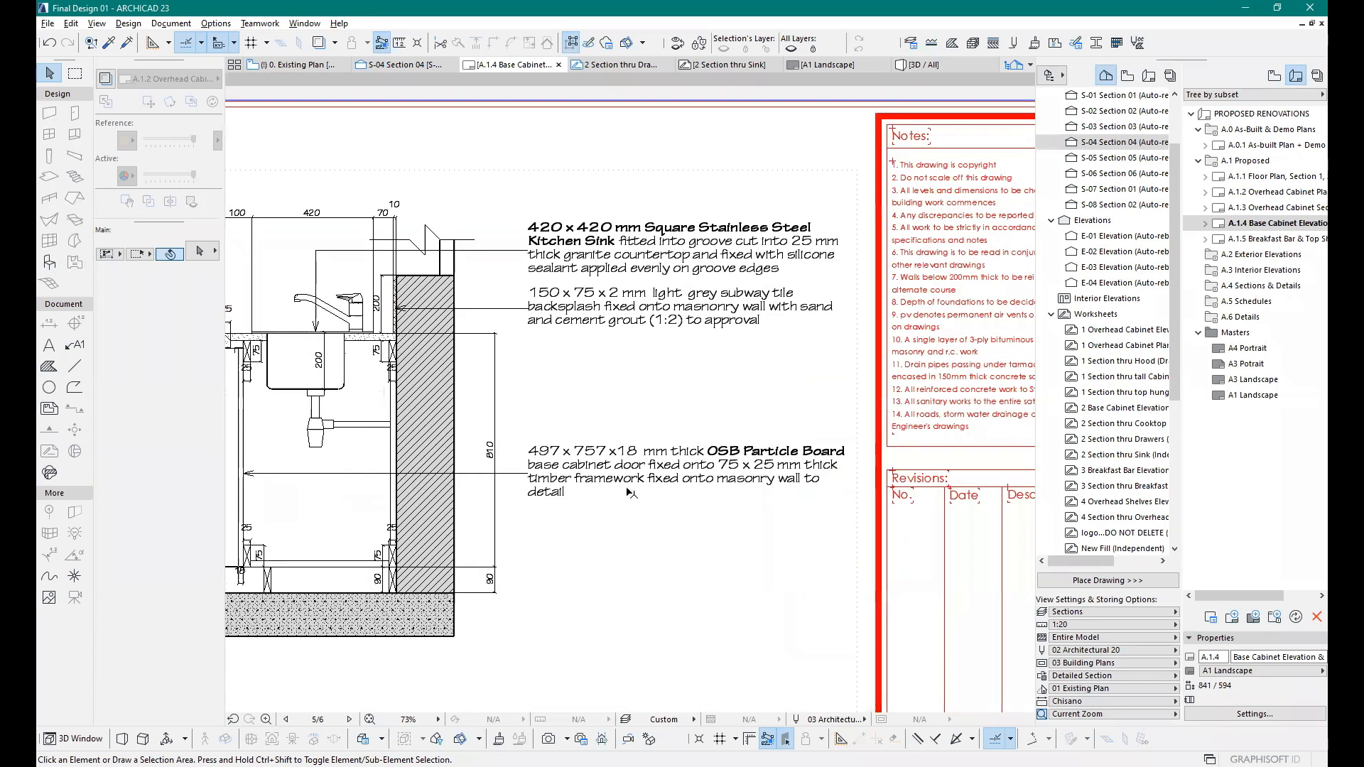
{"action": "scroll", "coordinate": [360, 427], "scroll_direction": "down", "scroll_amount": 6}
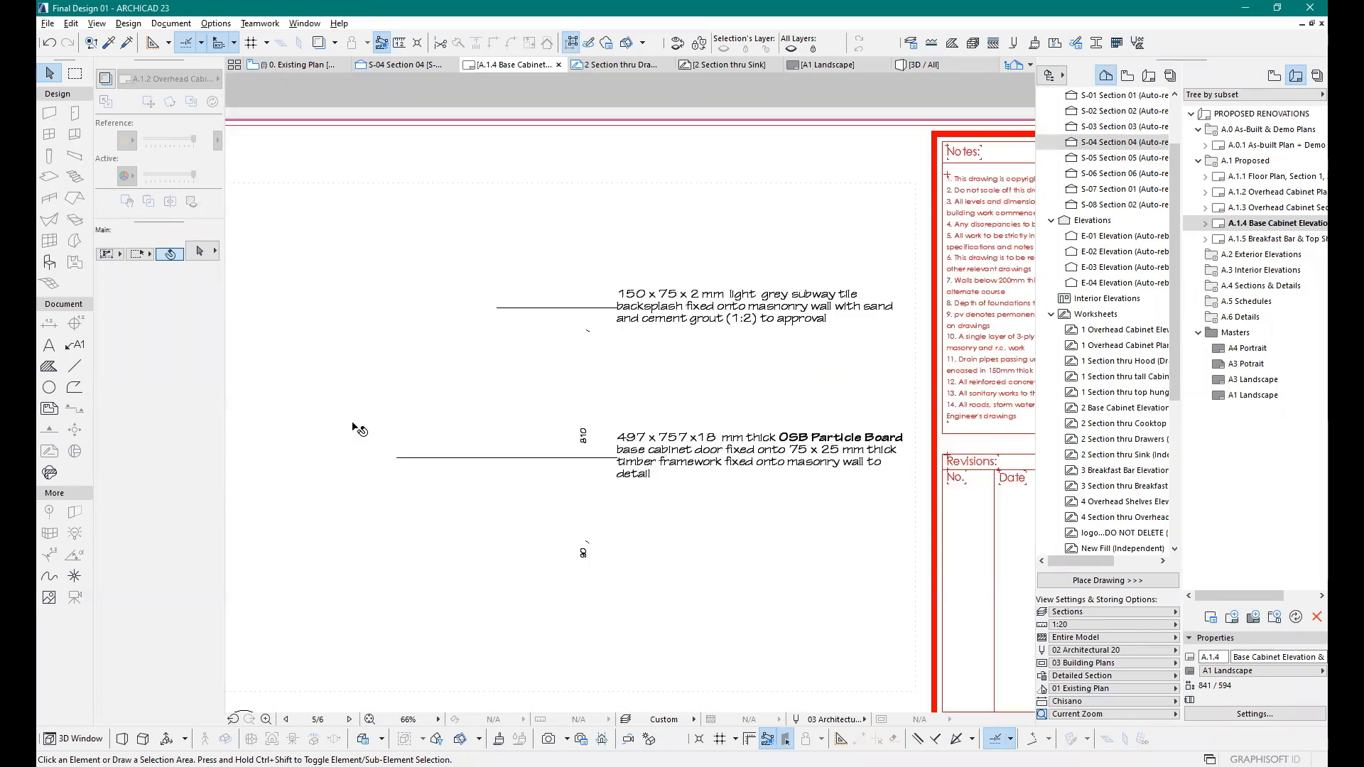
{"action": "scroll", "coordinate": [353, 462], "scroll_direction": "up", "scroll_amount": 4}
{"action": "scroll", "coordinate": [353, 462], "scroll_direction": "down", "scroll_amount": 3}
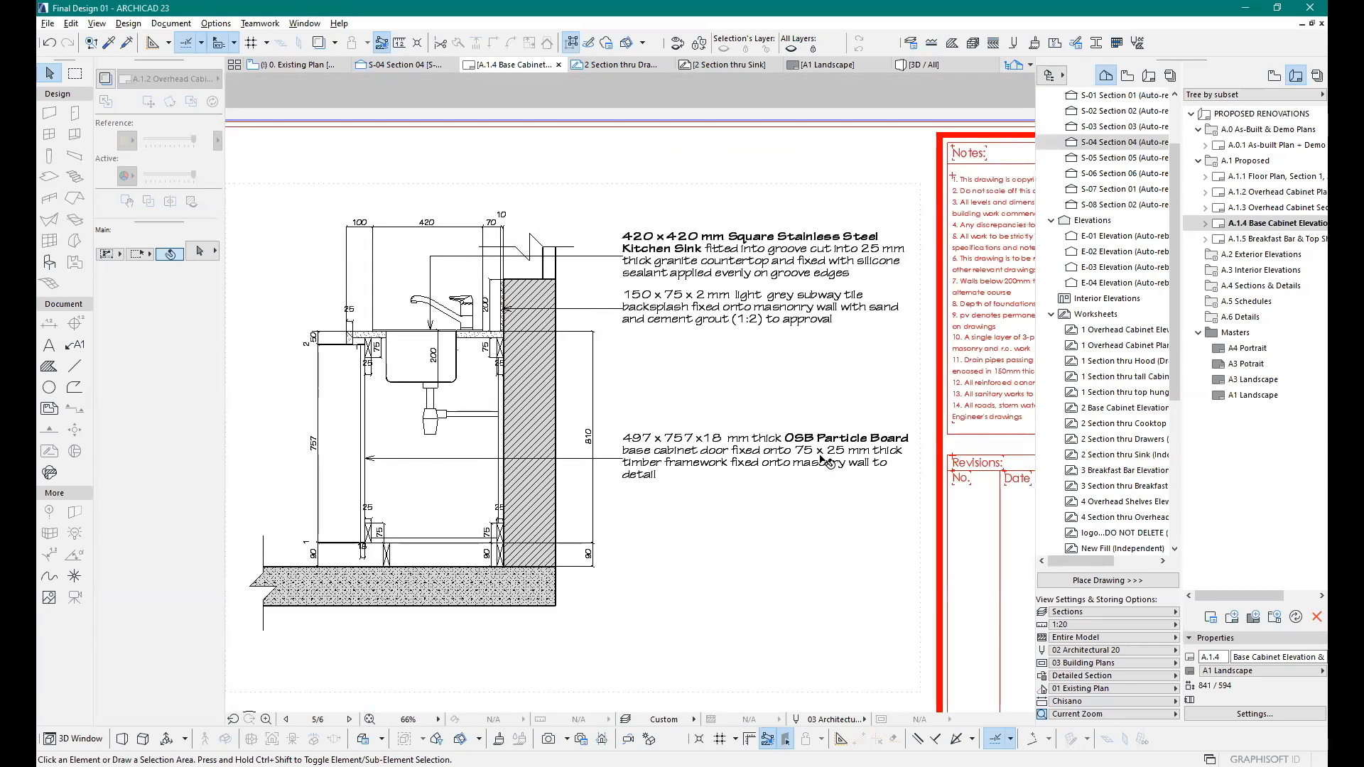
{"action": "scroll", "coordinate": [452, 453], "scroll_direction": "up", "scroll_amount": 2}
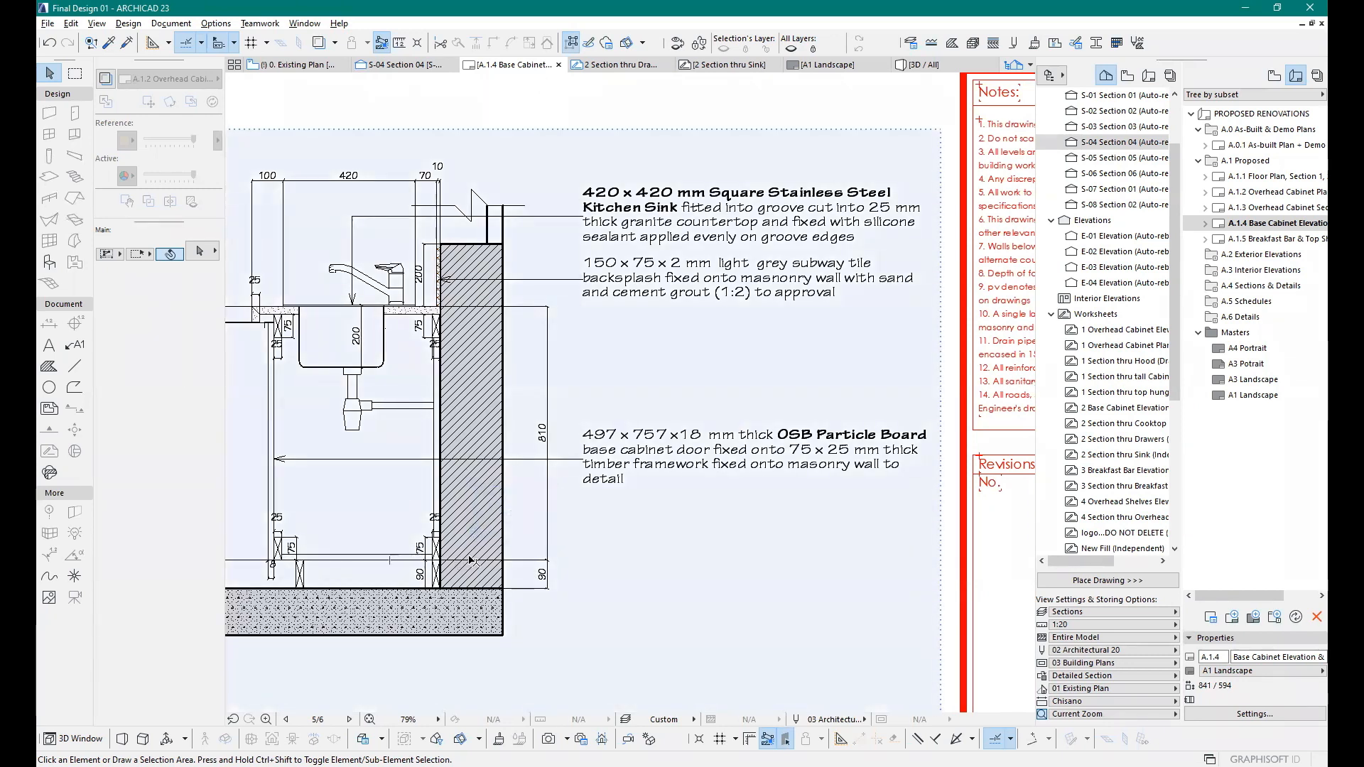
{"action": "scroll", "coordinate": [547, 559], "scroll_direction": "down", "scroll_amount": 3}
{"action": "scroll", "coordinate": [493, 377], "scroll_direction": "up", "scroll_amount": 3}
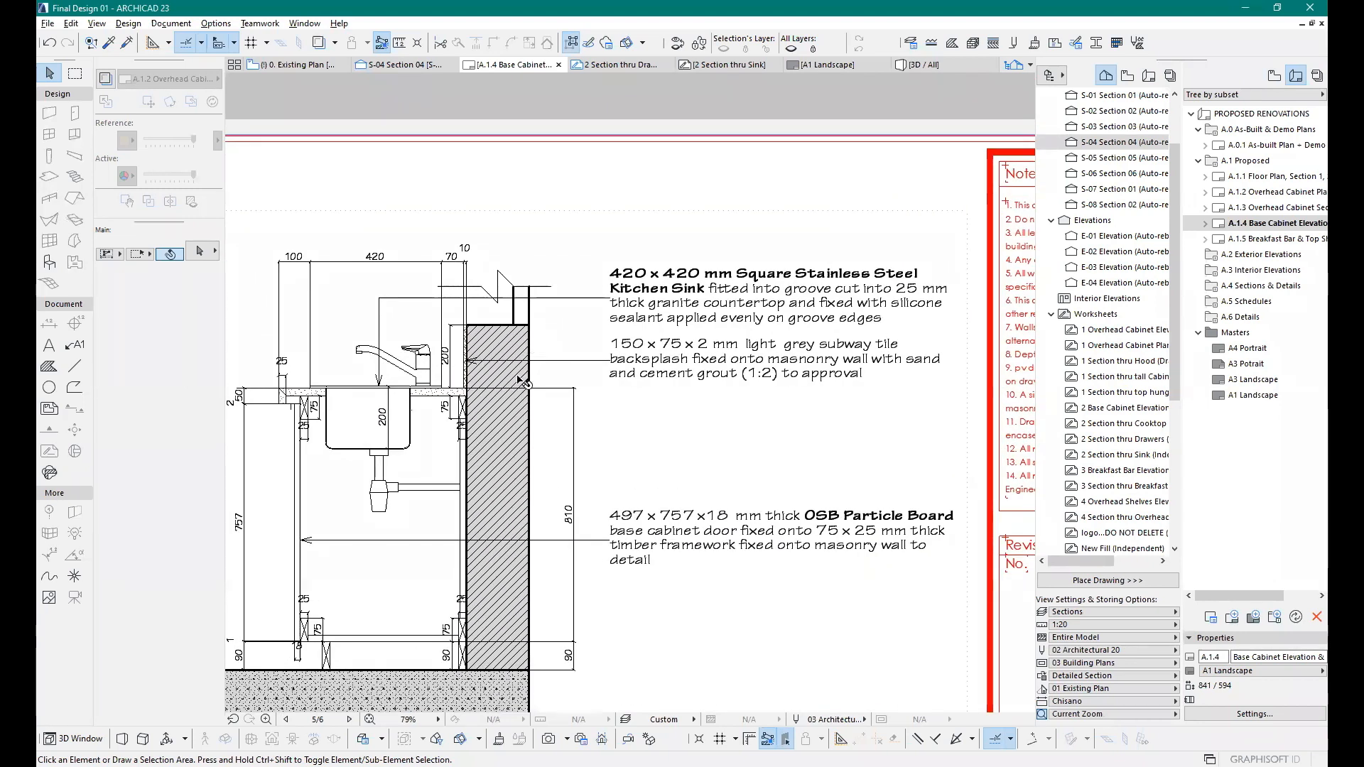
{"action": "scroll", "coordinate": [795, 408], "scroll_direction": "down", "scroll_amount": 3}
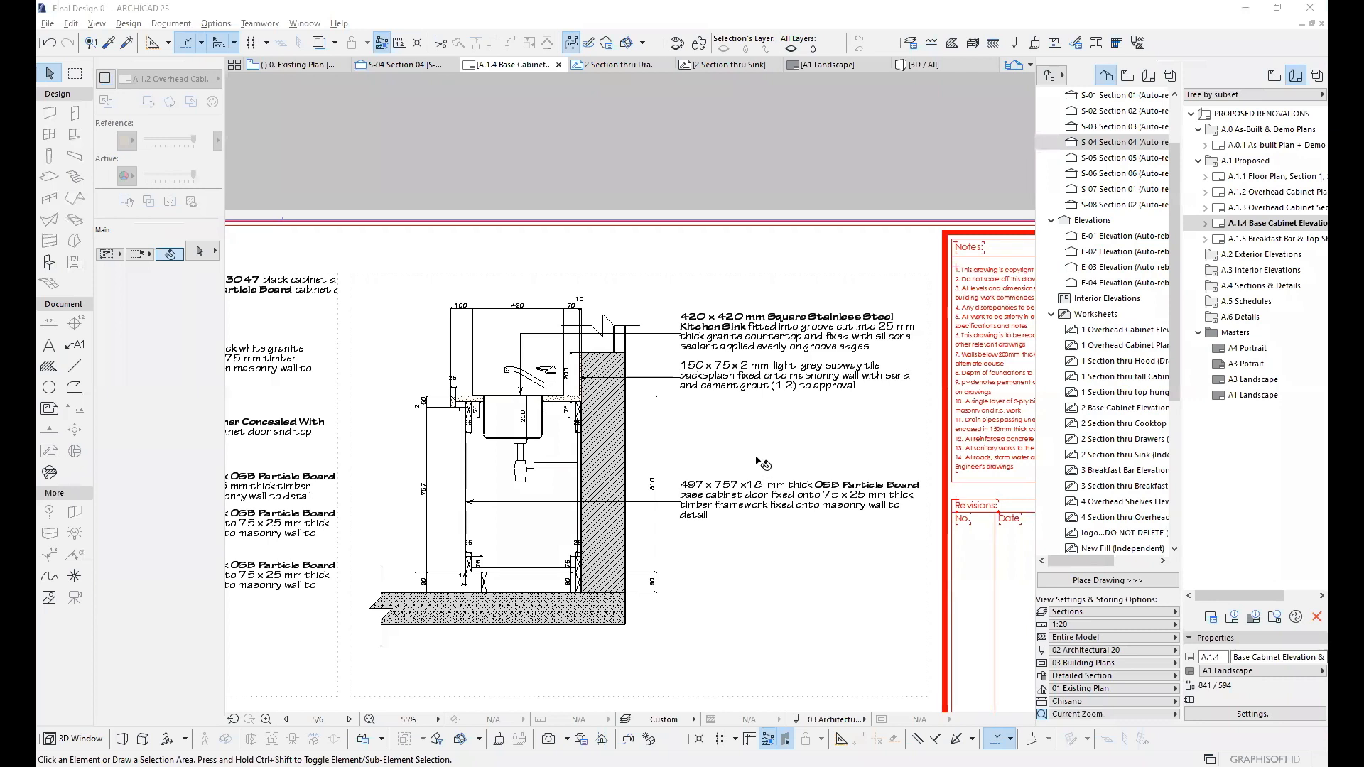
Step: Examine the notes of the Base Cabinet Elevation and the cooktop section on layout A.1.4
{"action": "scroll", "coordinate": [757, 457], "scroll_direction": "down", "scroll_amount": 4}
{"action": "scroll", "coordinate": [335, 551], "scroll_direction": "up", "scroll_amount": 1}
{"action": "scroll", "coordinate": [569, 386], "scroll_direction": "down", "scroll_amount": 1}
{"action": "scroll", "coordinate": [502, 472], "scroll_direction": "up", "scroll_amount": 6}
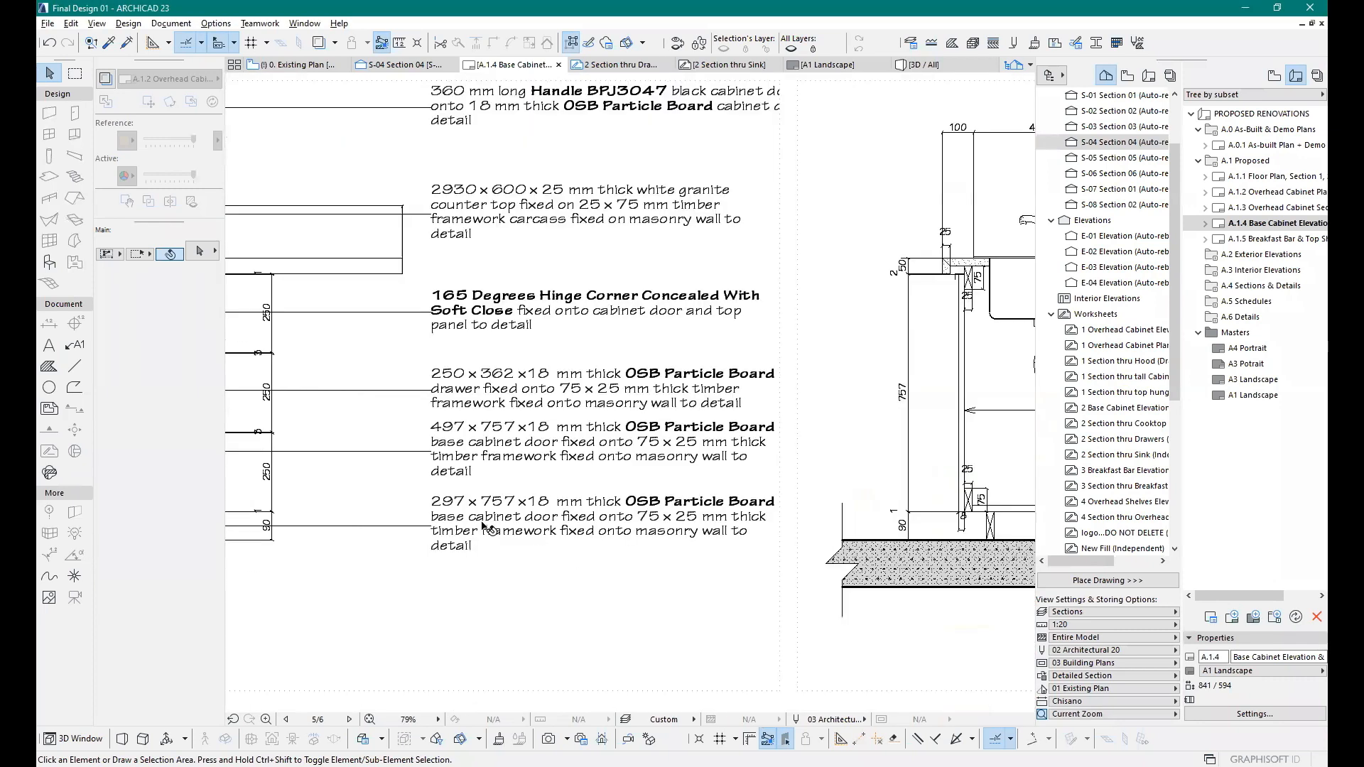
{"action": "scroll", "coordinate": [483, 527], "scroll_direction": "down", "scroll_amount": 8}
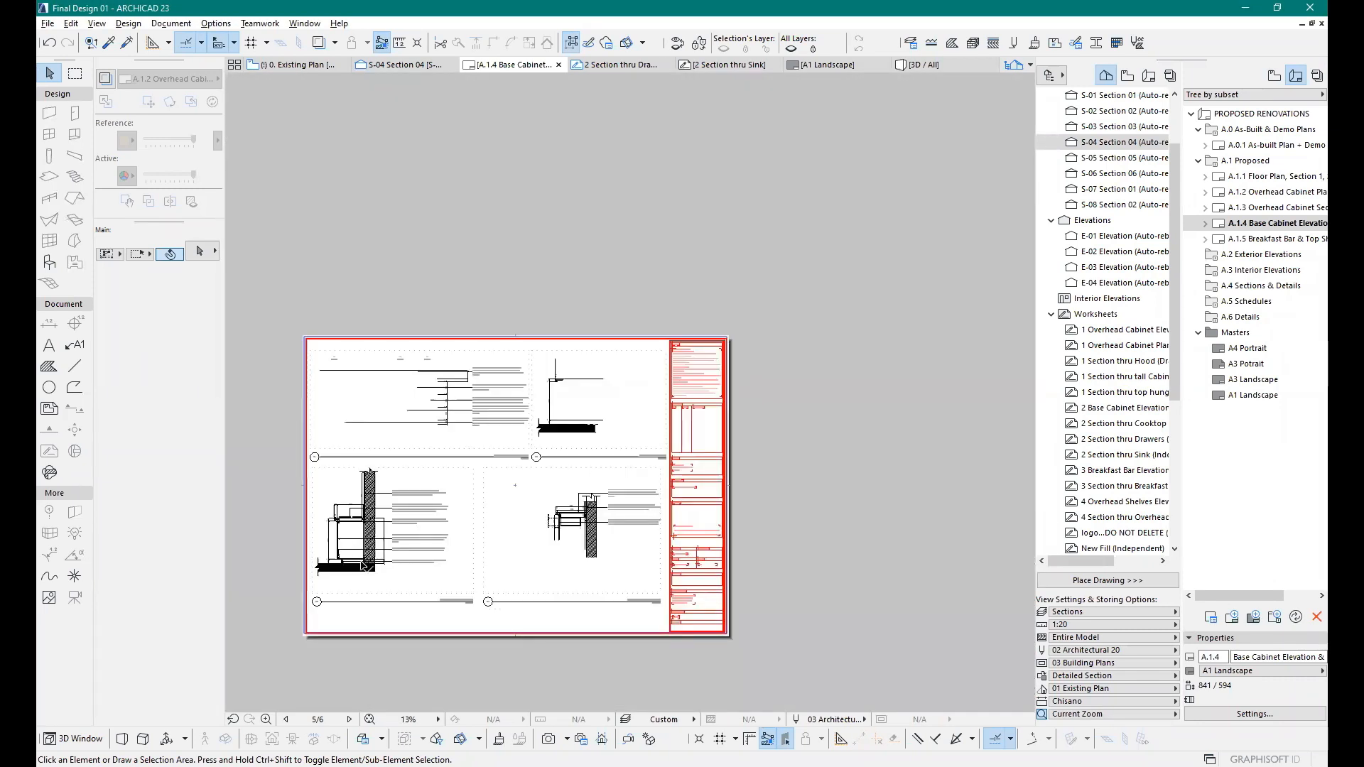
{"action": "scroll", "coordinate": [363, 566], "scroll_direction": "up", "scroll_amount": 8}
{"action": "scroll", "coordinate": [574, 546], "scroll_direction": "down", "scroll_amount": 1}
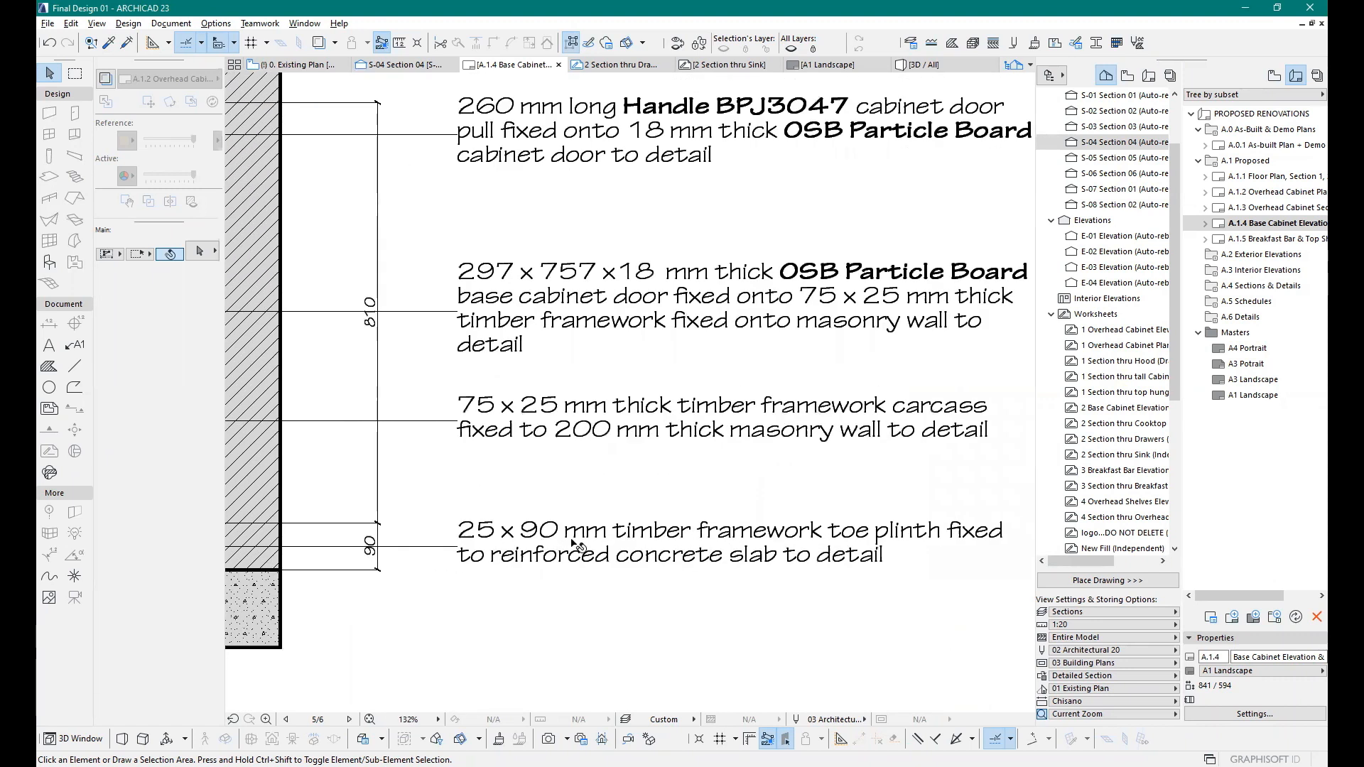
{"action": "scroll", "coordinate": [423, 549], "scroll_direction": "down", "scroll_amount": 1}
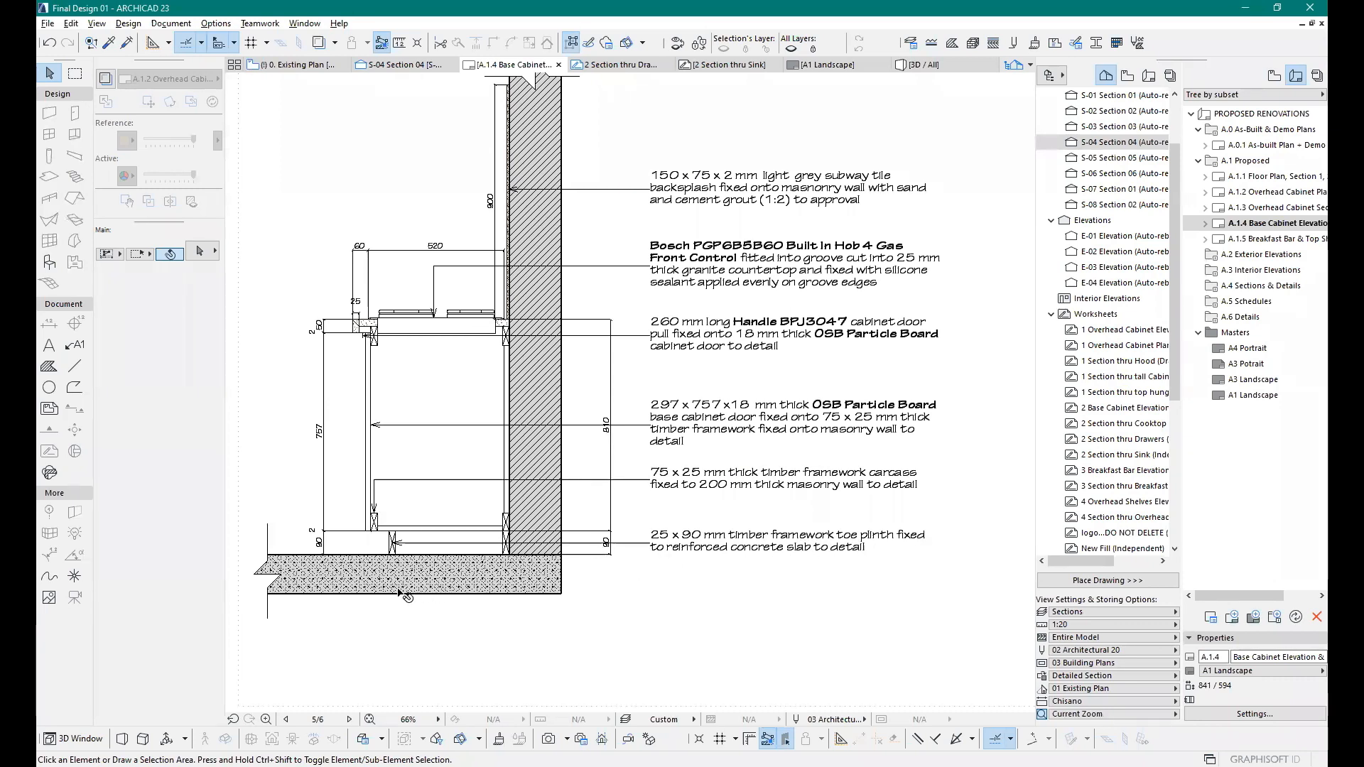
{"action": "scroll", "coordinate": [405, 583], "scroll_direction": "down", "scroll_amount": 4}
{"action": "scroll", "coordinate": [351, 493], "scroll_direction": "down", "scroll_amount": 2}
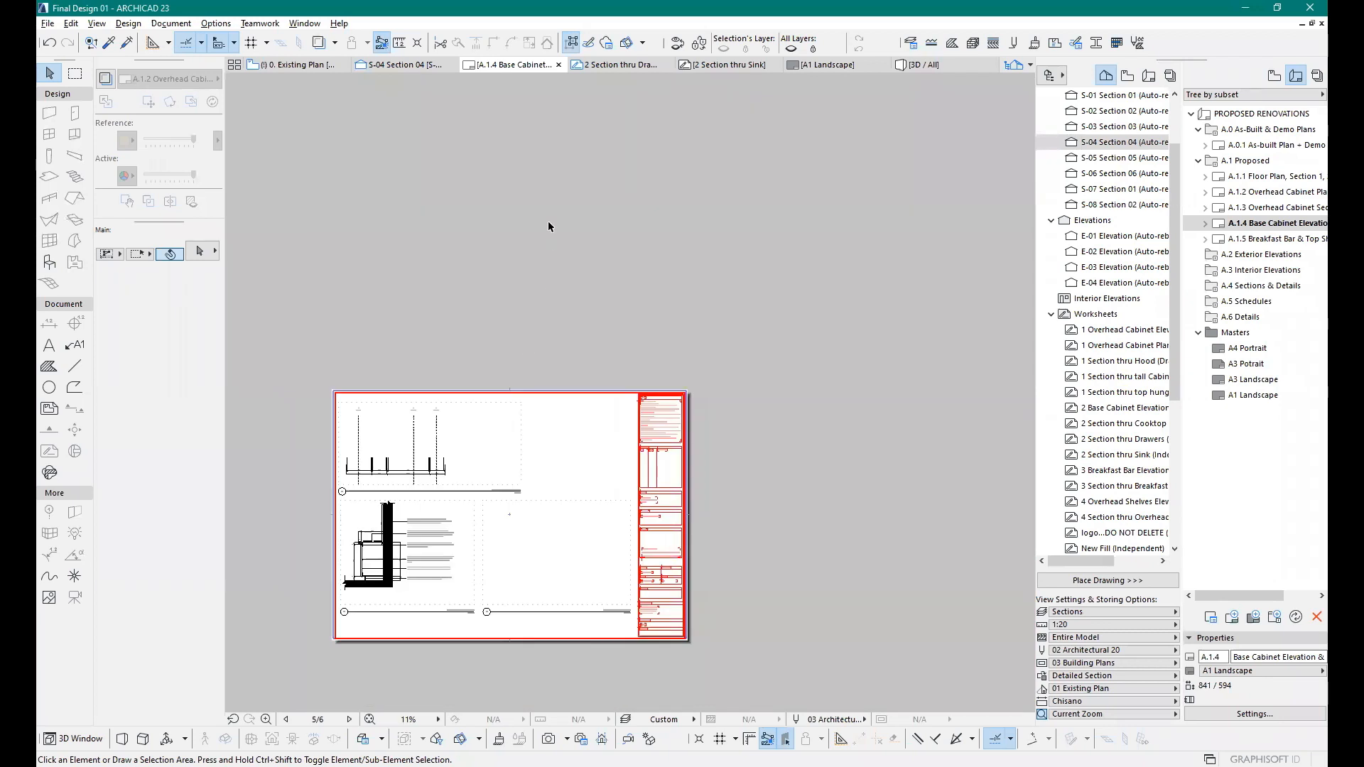
Step: Return to Section 04 and move the sink detail marker's head level with the lower edge of its dashed boundary, straightening the leader
{"action": "left_click", "coordinate": [613, 65]}
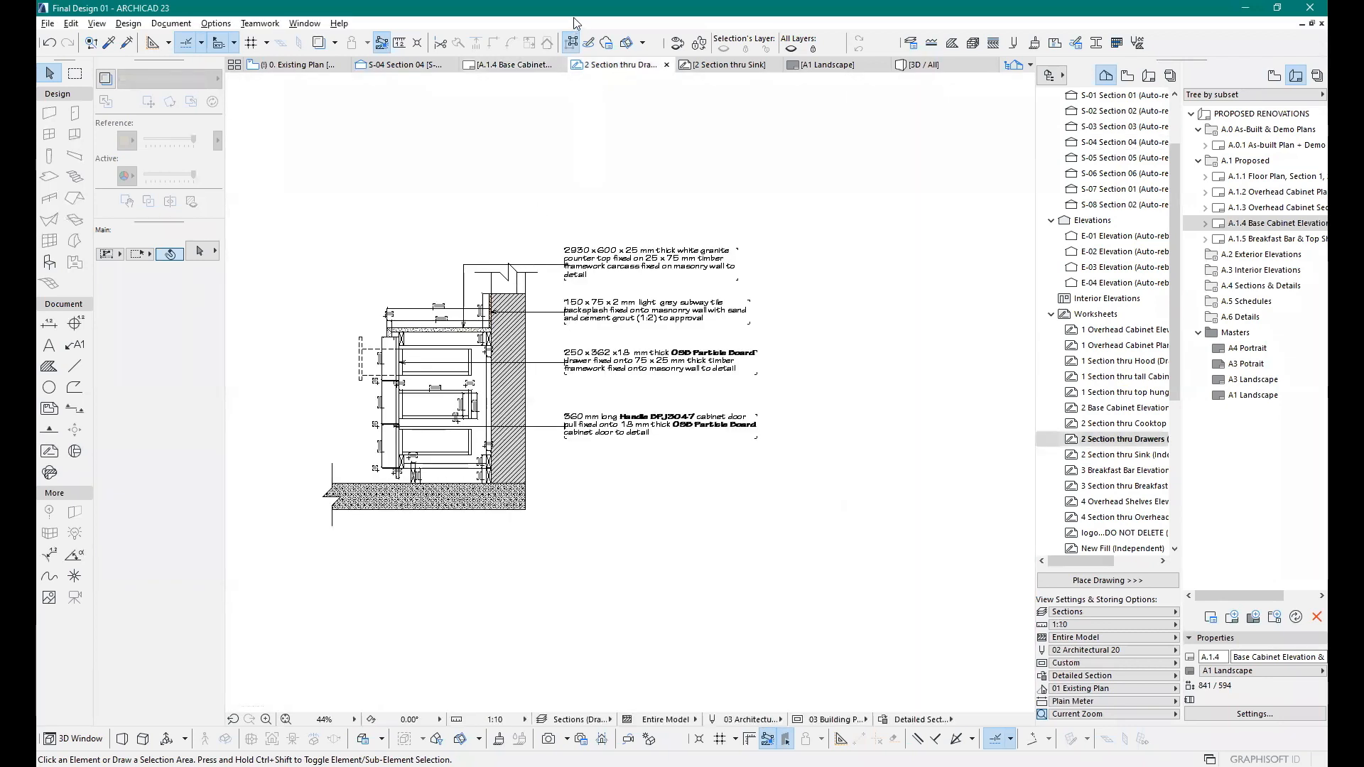
{"action": "left_click", "coordinate": [501, 66]}
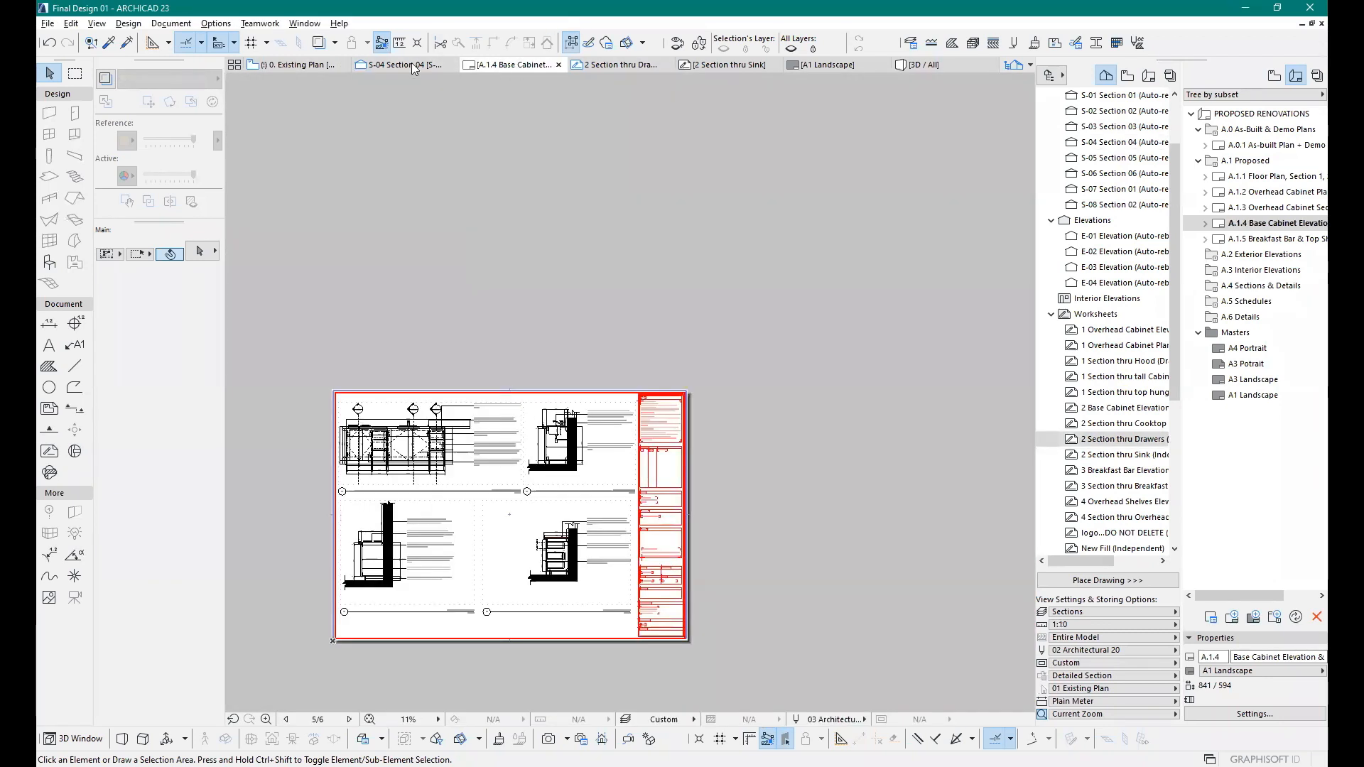
{"action": "left_click", "coordinate": [398, 64]}
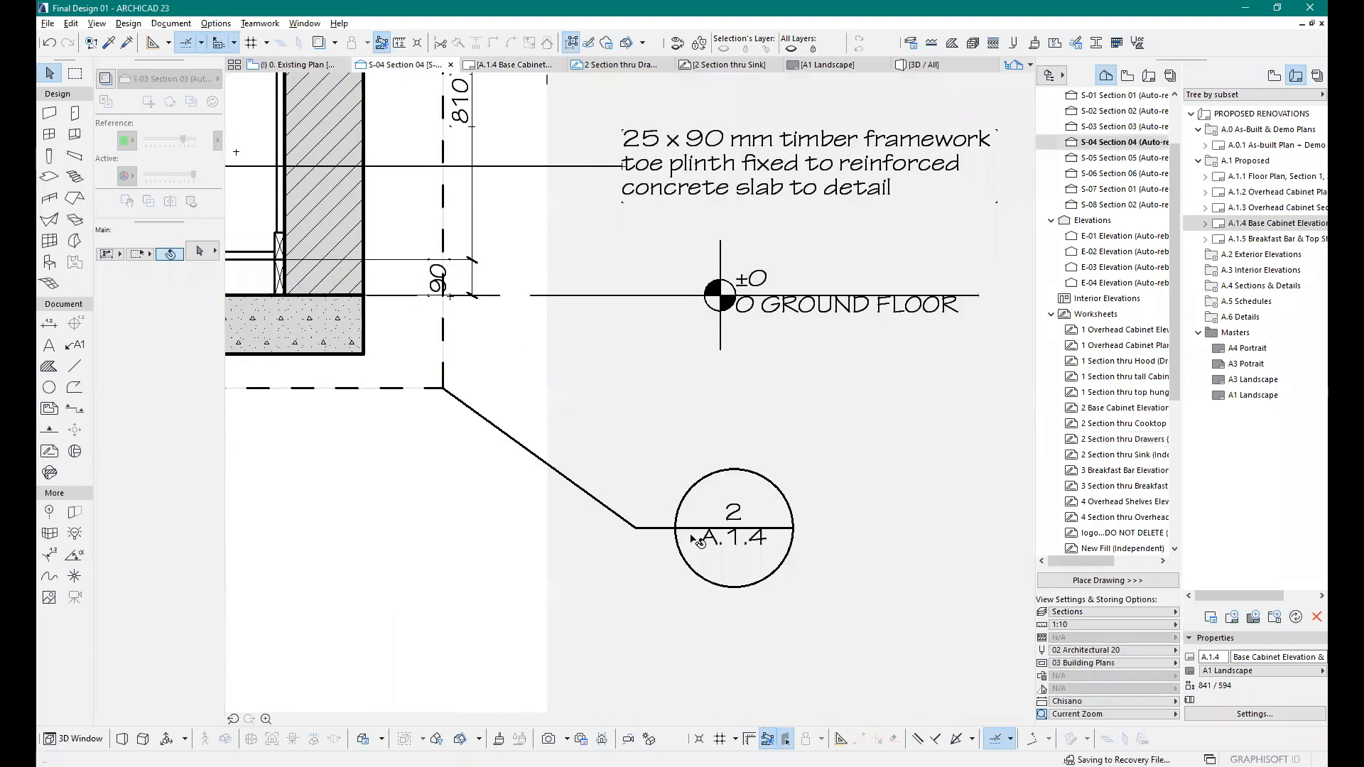
{"action": "scroll", "coordinate": [711, 582], "scroll_direction": "down", "scroll_amount": 5}
{"action": "scroll", "coordinate": [604, 563], "scroll_direction": "up", "scroll_amount": 2}
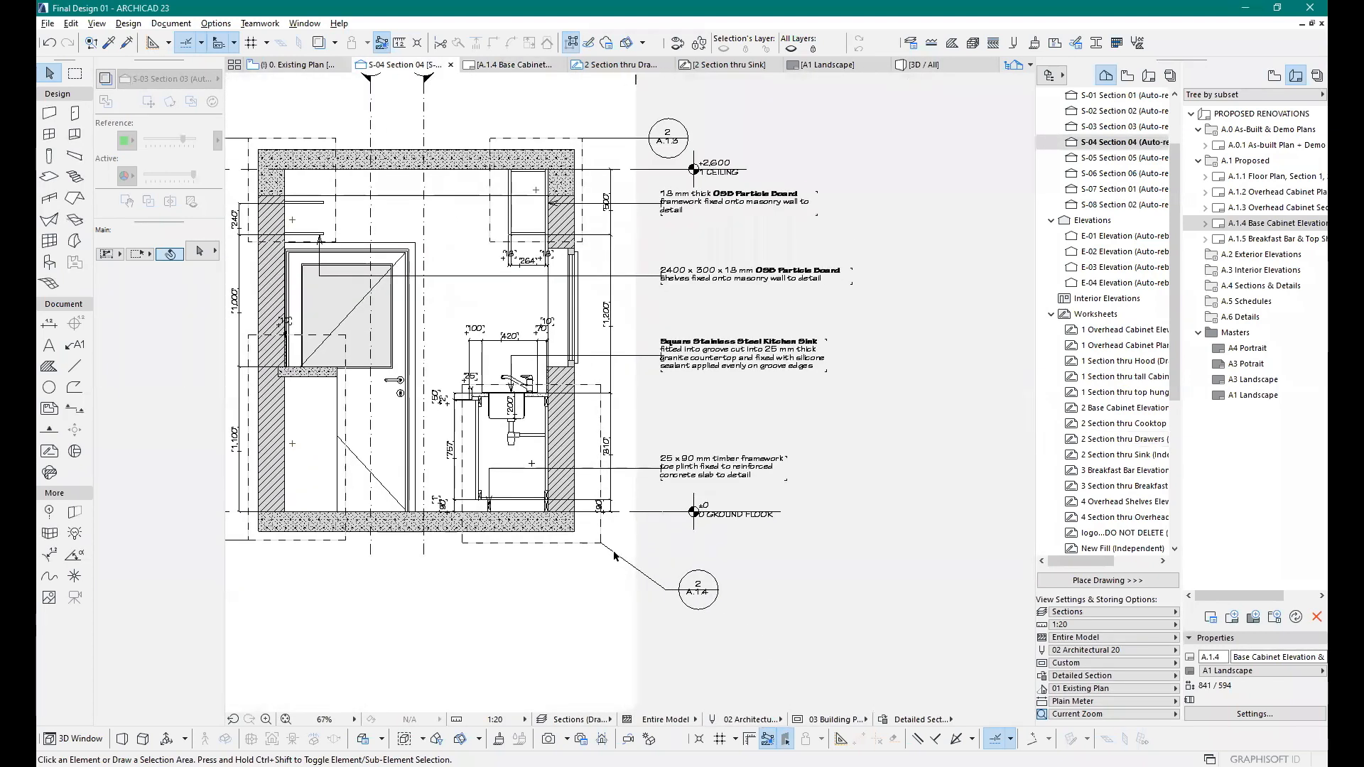
{"action": "left_click_drag", "start_coordinate": [613, 552], "coordinate": [677, 597]}
{"action": "left_click", "coordinate": [697, 591]}
{"action": "left_click", "coordinate": [666, 593]}
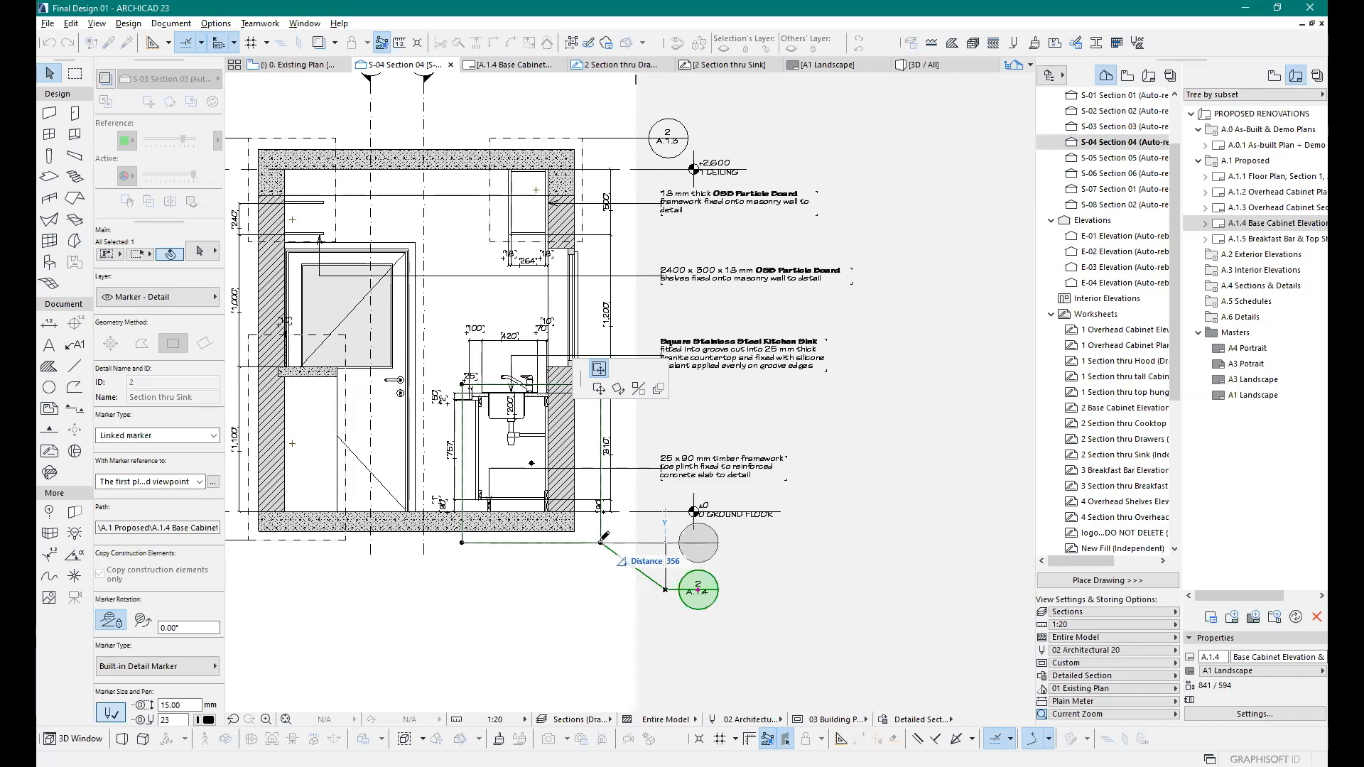
{"action": "key", "text": "Escape"}
{"action": "key", "text": "Escape"}
Step: Review the detail markers around Section 04 and examine the drawing and layout references in the overhead cabinet marker above the sink
{"action": "scroll", "coordinate": [791, 541], "scroll_direction": "down", "scroll_amount": 2}
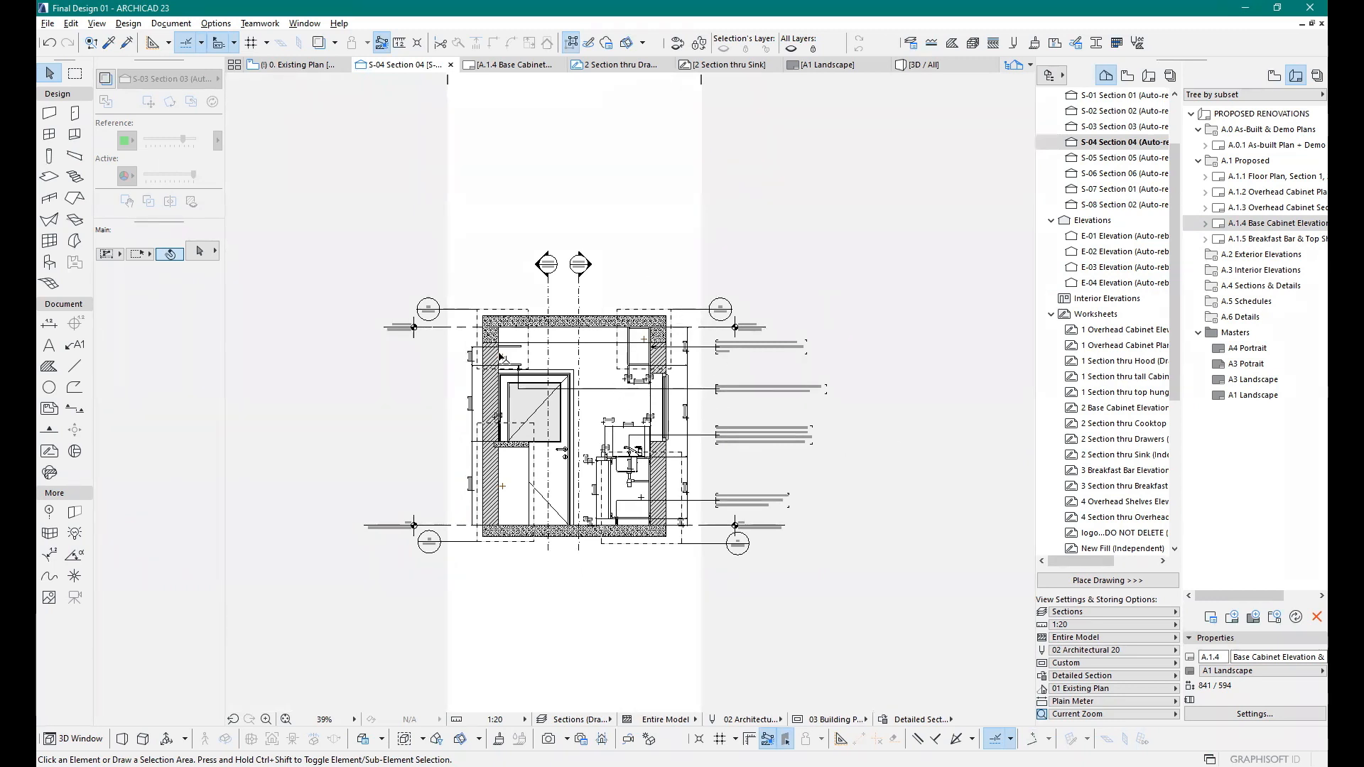
{"action": "scroll", "coordinate": [731, 311], "scroll_direction": "up", "scroll_amount": 4}
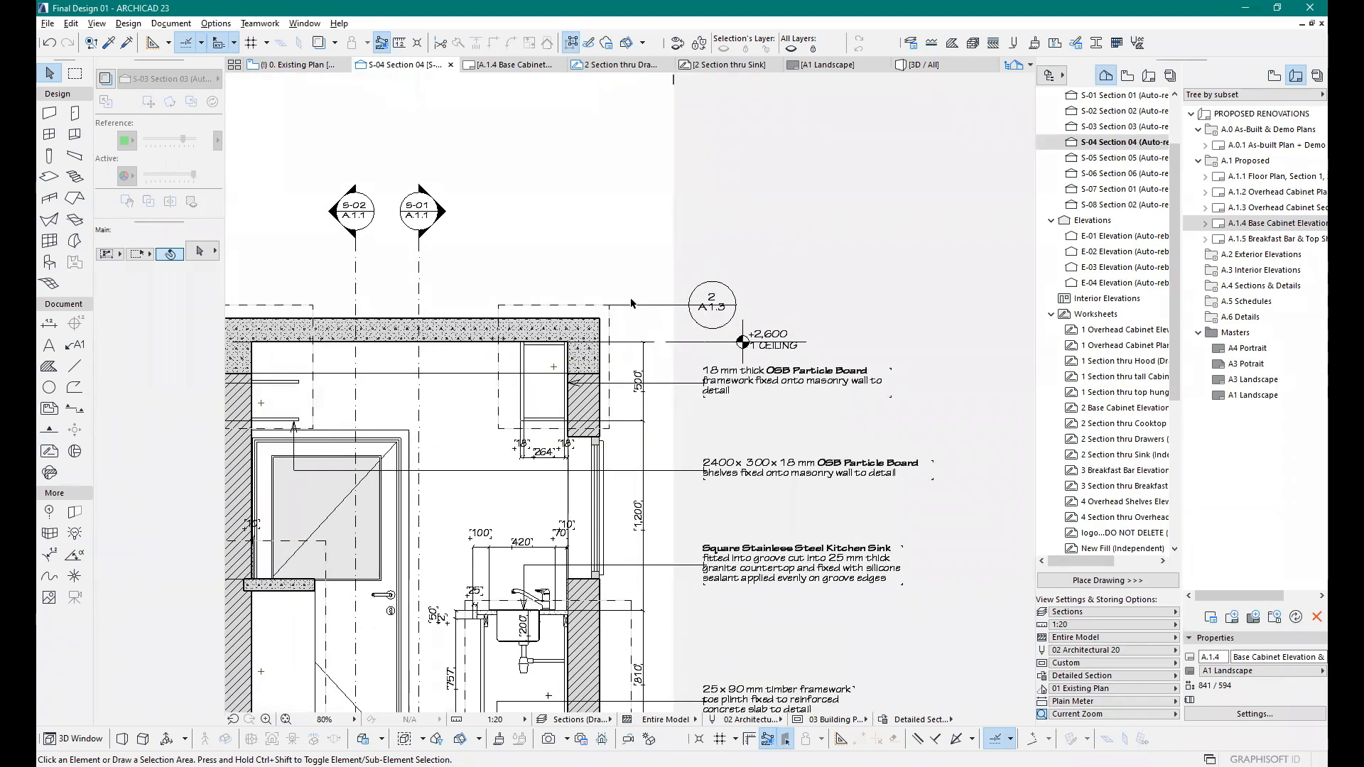
{"action": "scroll", "coordinate": [625, 298], "scroll_direction": "down", "scroll_amount": 3}
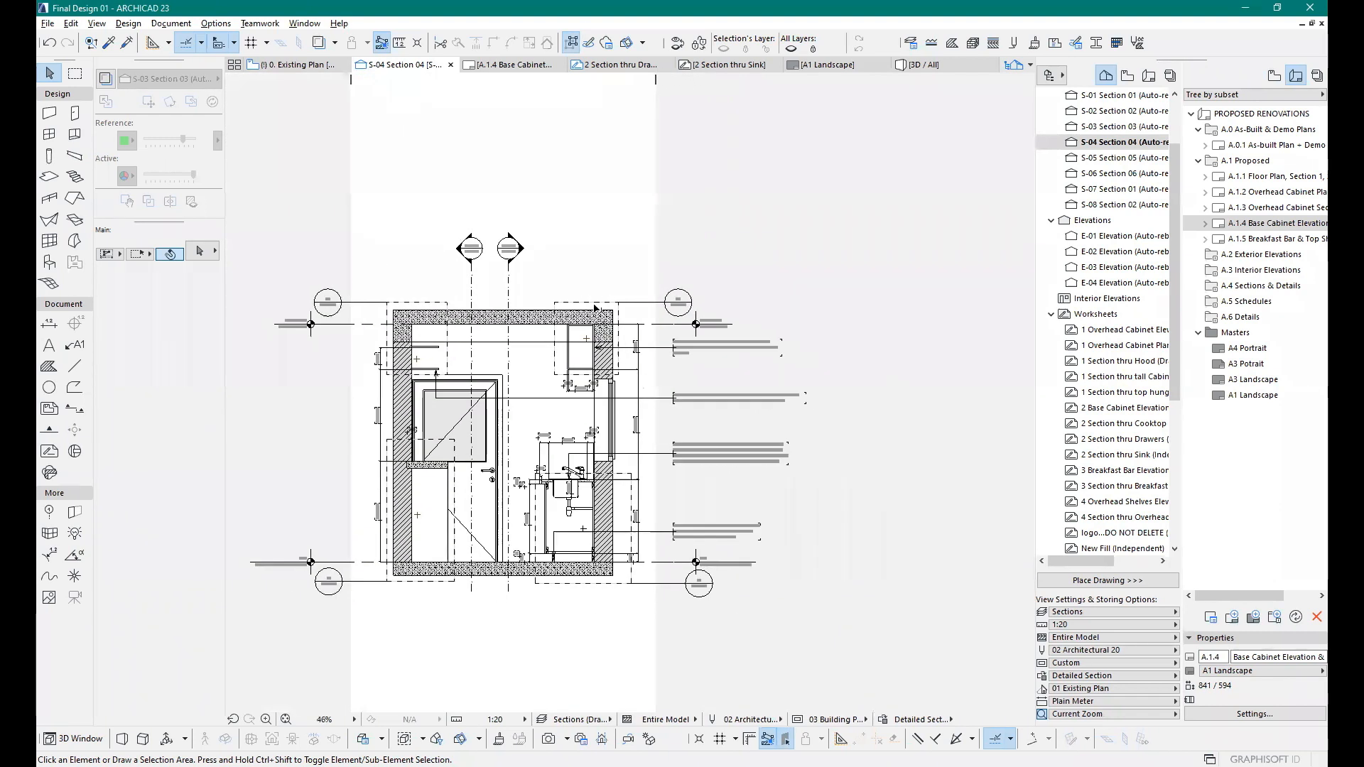
{"action": "scroll", "coordinate": [595, 307], "scroll_direction": "up", "scroll_amount": 4}
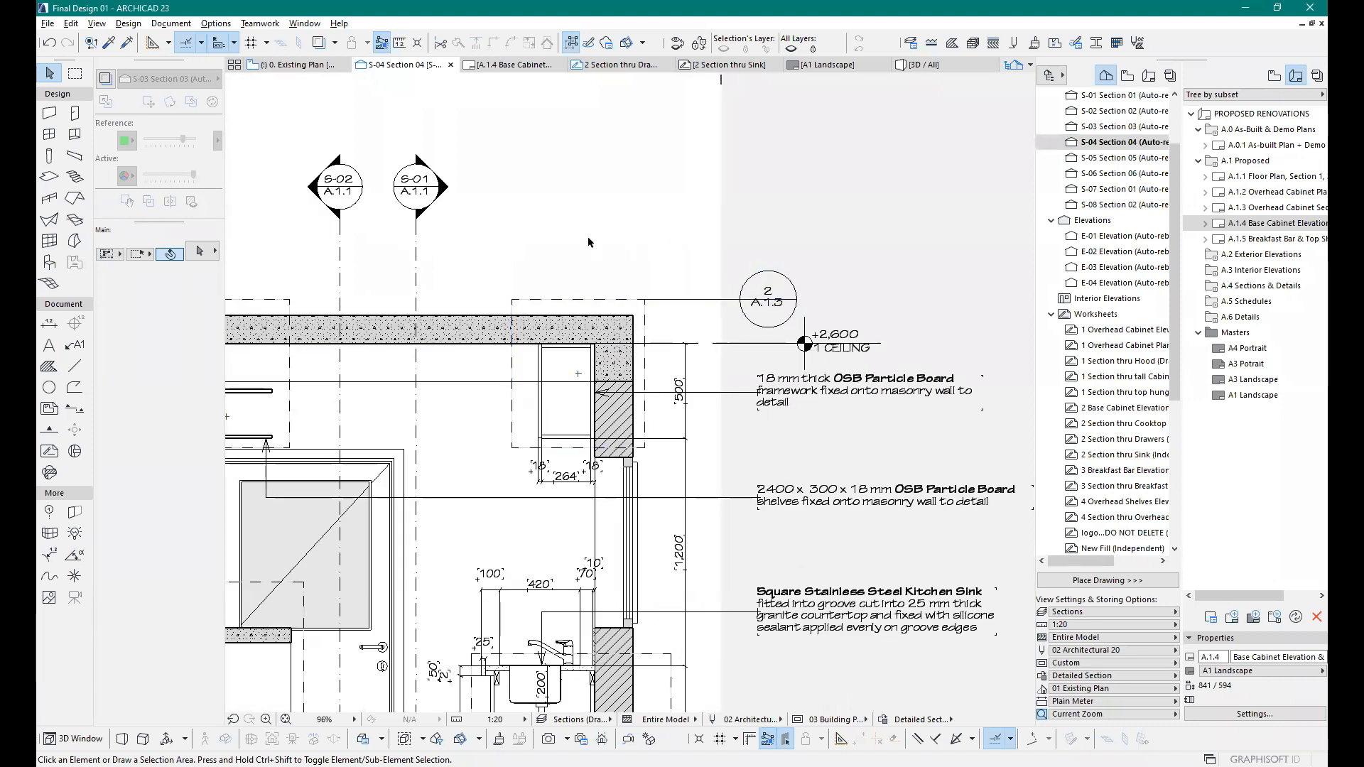
{"action": "scroll", "coordinate": [693, 379], "scroll_direction": "down", "scroll_amount": 4}
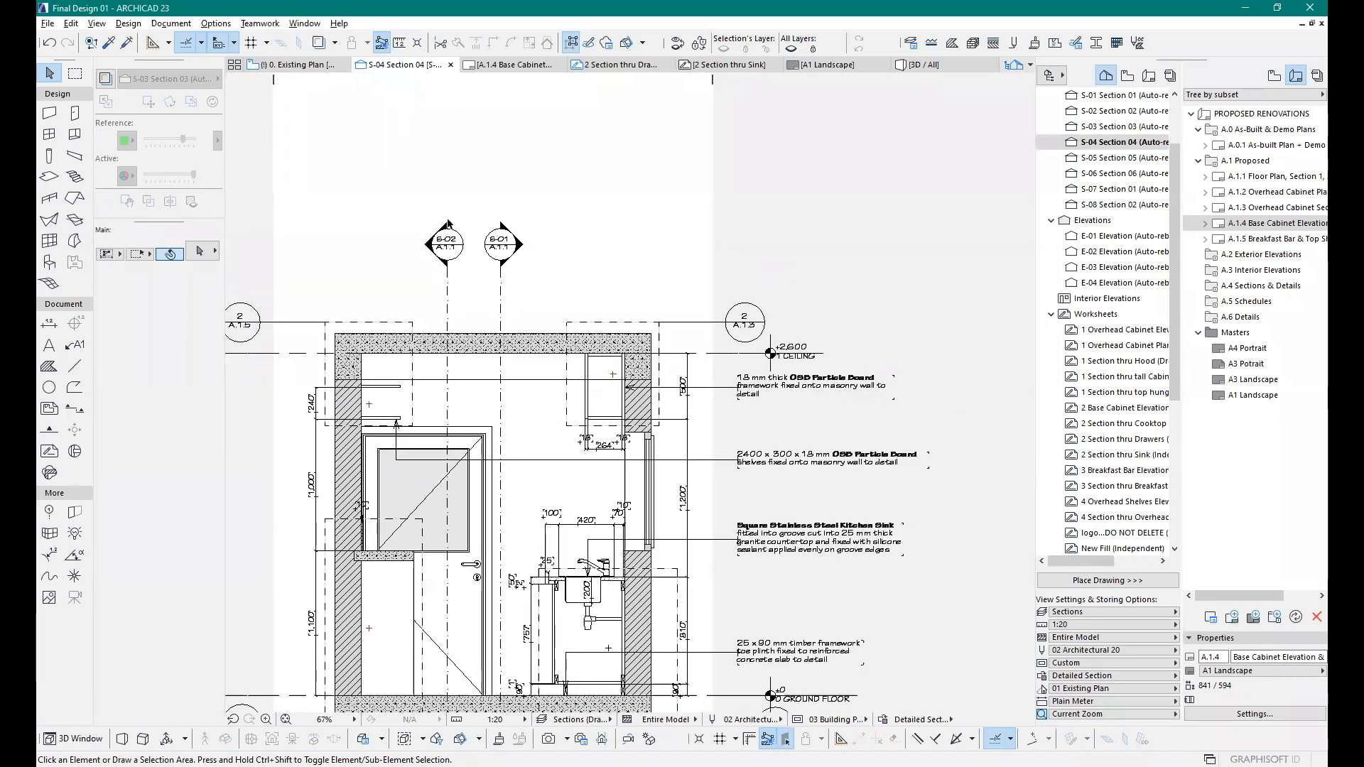
{"action": "scroll", "coordinate": [763, 414], "scroll_direction": "up", "scroll_amount": 5}
{"action": "scroll", "coordinate": [762, 414], "scroll_direction": "down", "scroll_amount": 4}
{"action": "scroll", "coordinate": [904, 413], "scroll_direction": "up", "scroll_amount": 5}
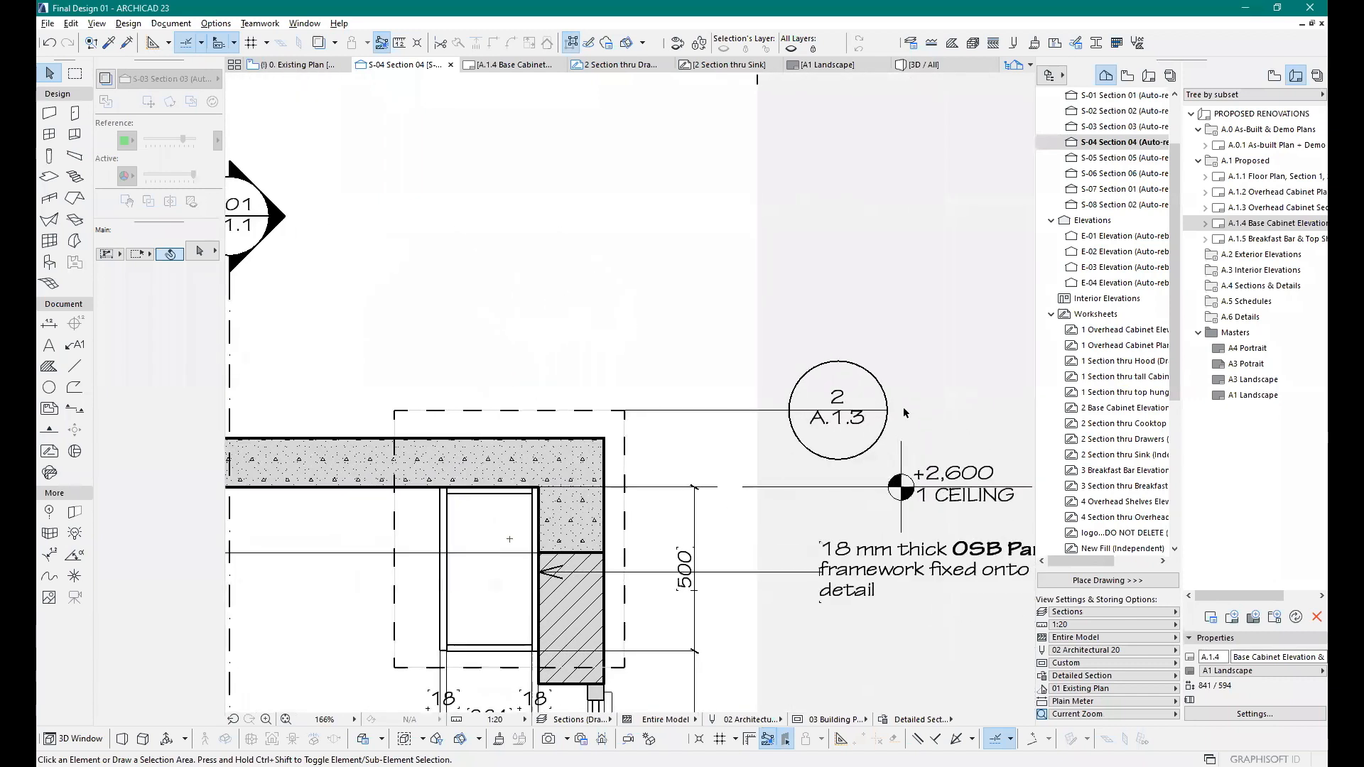
{"action": "scroll", "coordinate": [893, 412], "scroll_direction": "up", "scroll_amount": 3}
{"action": "scroll", "coordinate": [794, 387], "scroll_direction": "up", "scroll_amount": 3}
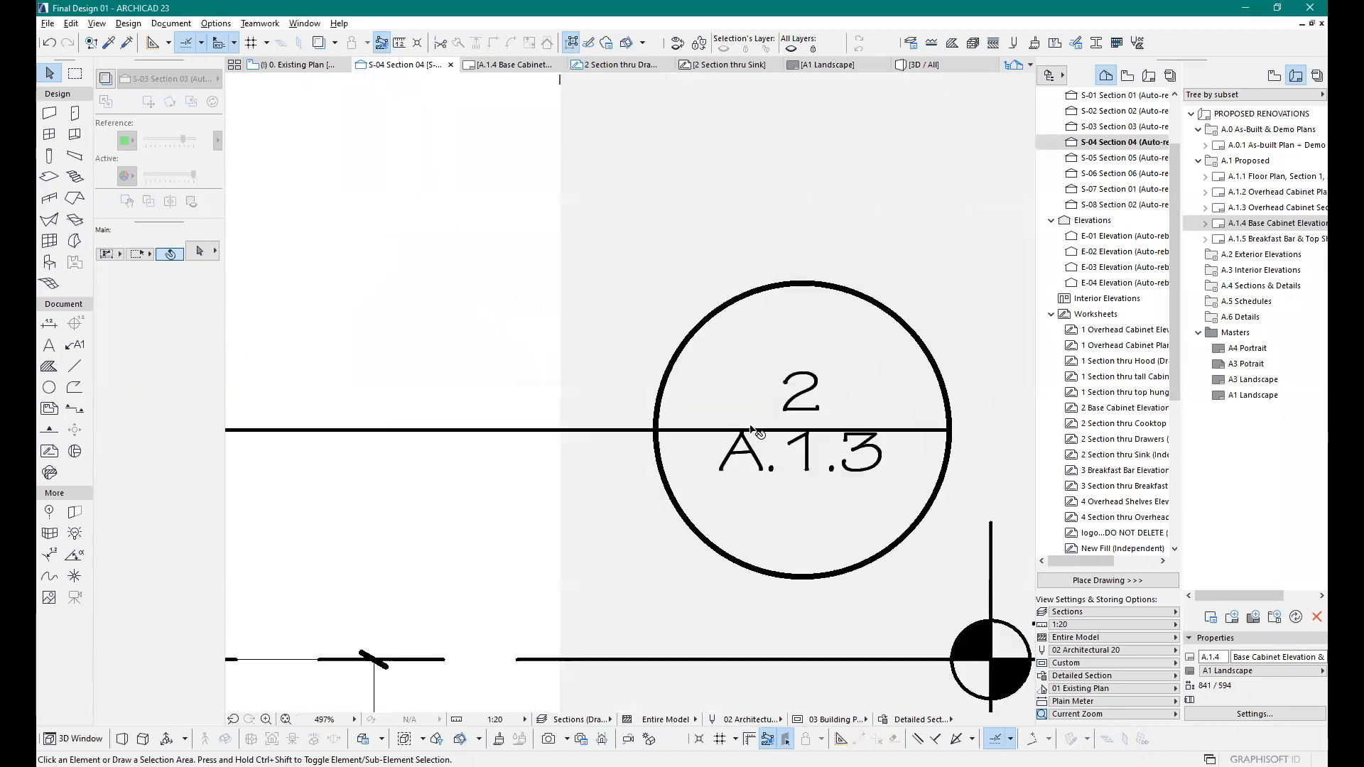
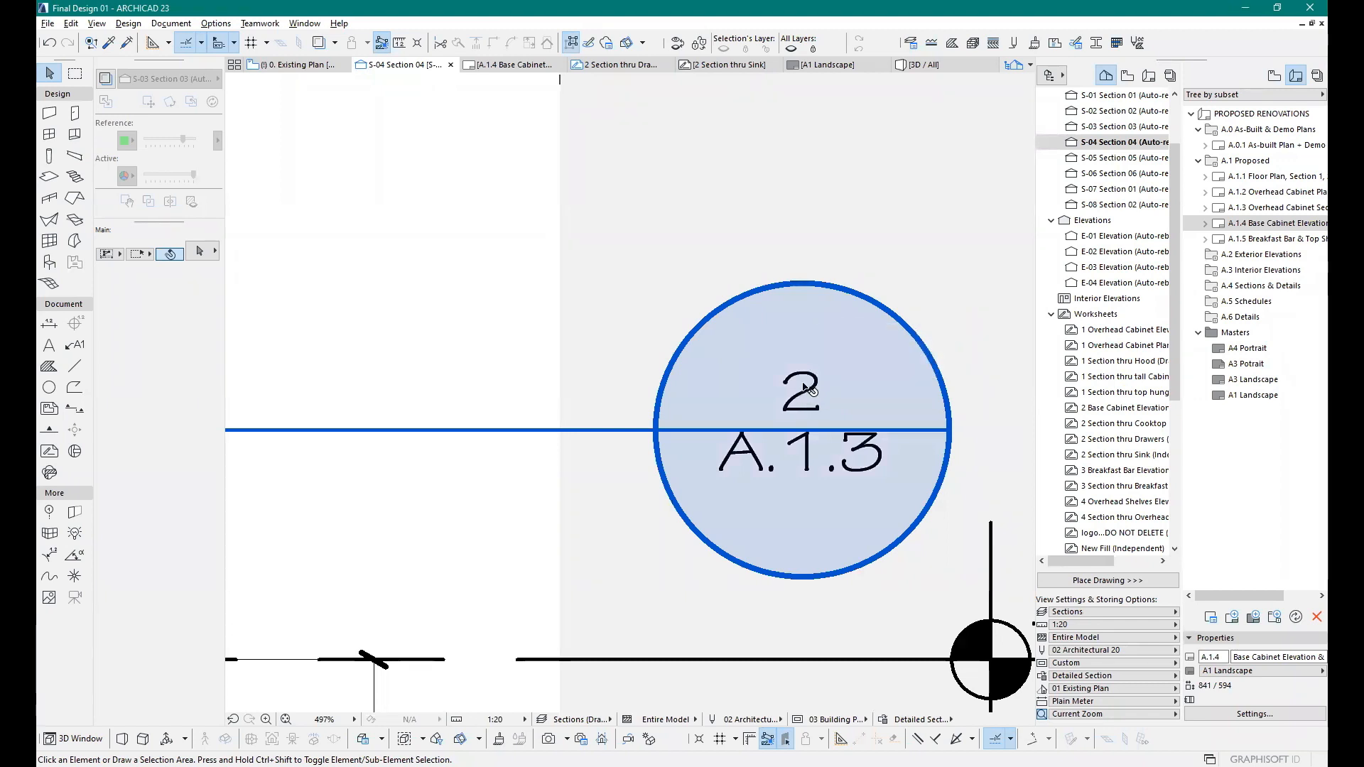
Step: Examine the drawing and layout references in the S-01 and S-02 section marker heads above Section 04
{"action": "scroll", "coordinate": [853, 372], "scroll_direction": "down", "scroll_amount": 6}
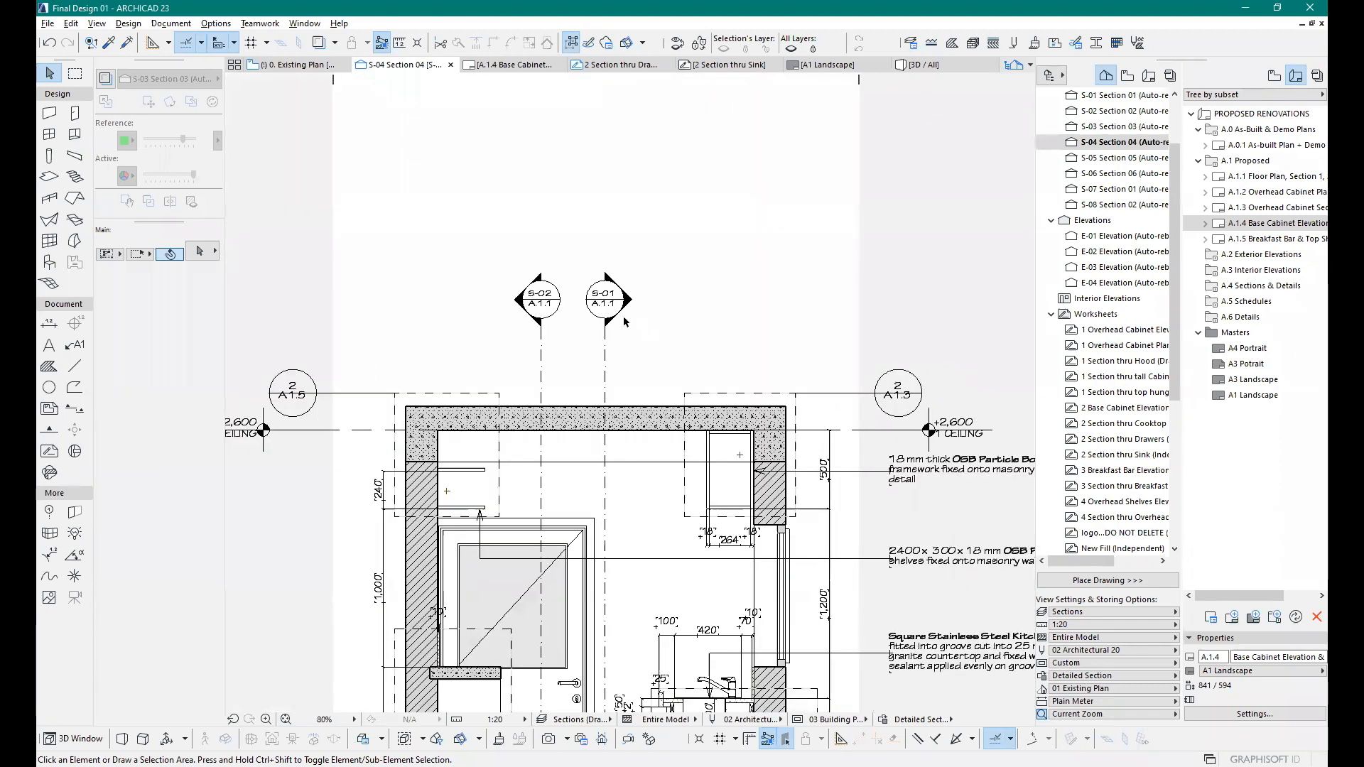
{"action": "scroll", "coordinate": [522, 282], "scroll_direction": "up", "scroll_amount": 2}
{"action": "scroll", "coordinate": [522, 282], "scroll_direction": "up", "scroll_amount": 3}
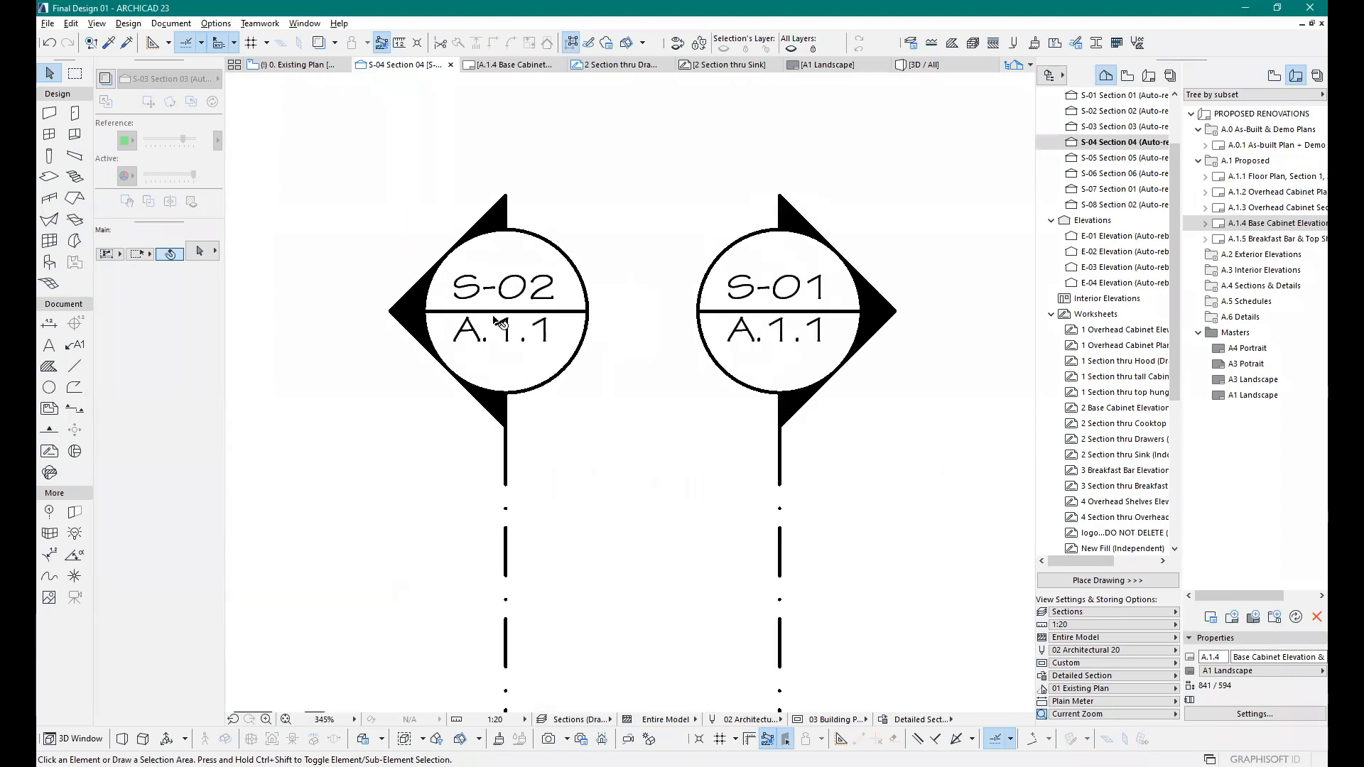
{"action": "scroll", "coordinate": [525, 282], "scroll_direction": "down", "scroll_amount": 4}
{"action": "scroll", "coordinate": [525, 283], "scroll_direction": "up", "scroll_amount": 2}
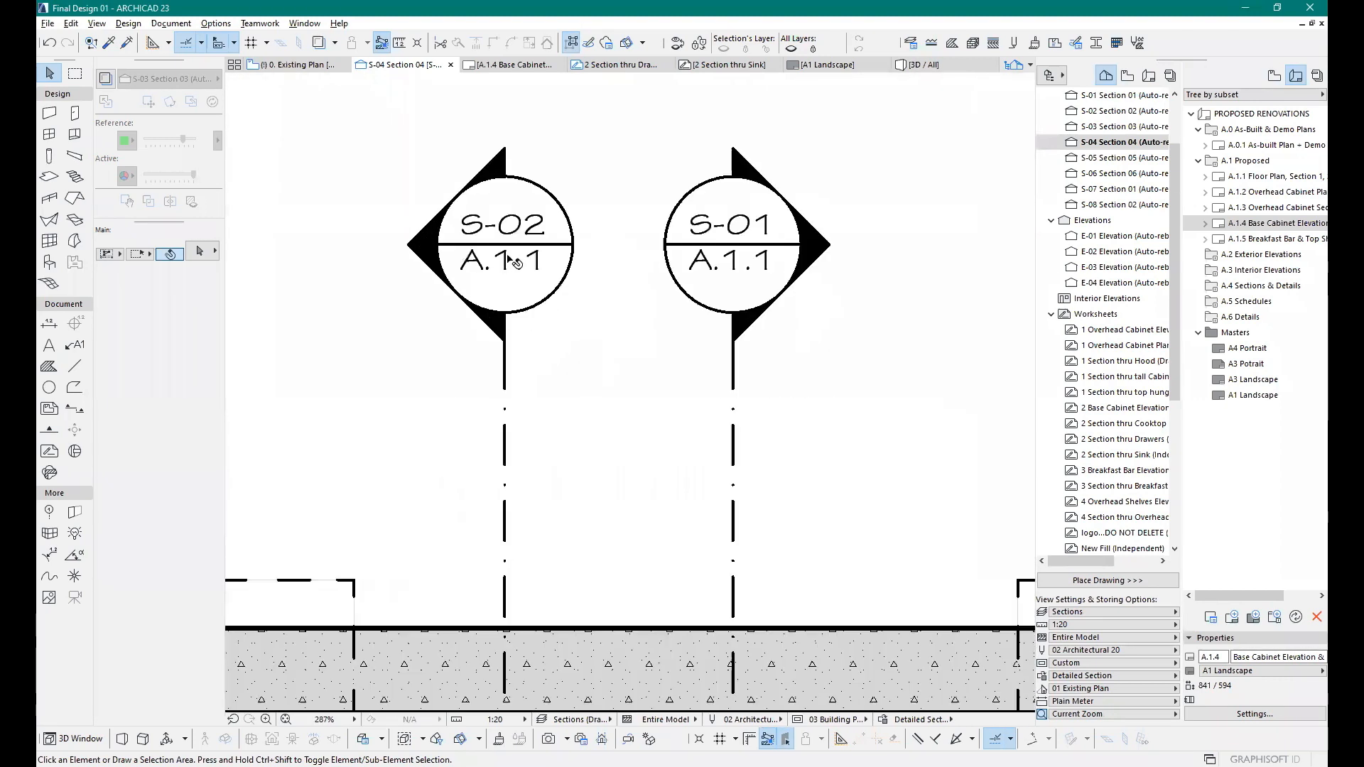
{"action": "scroll", "coordinate": [523, 282], "scroll_direction": "down", "scroll_amount": 4}
{"action": "scroll", "coordinate": [513, 281], "scroll_direction": "up", "scroll_amount": 3}
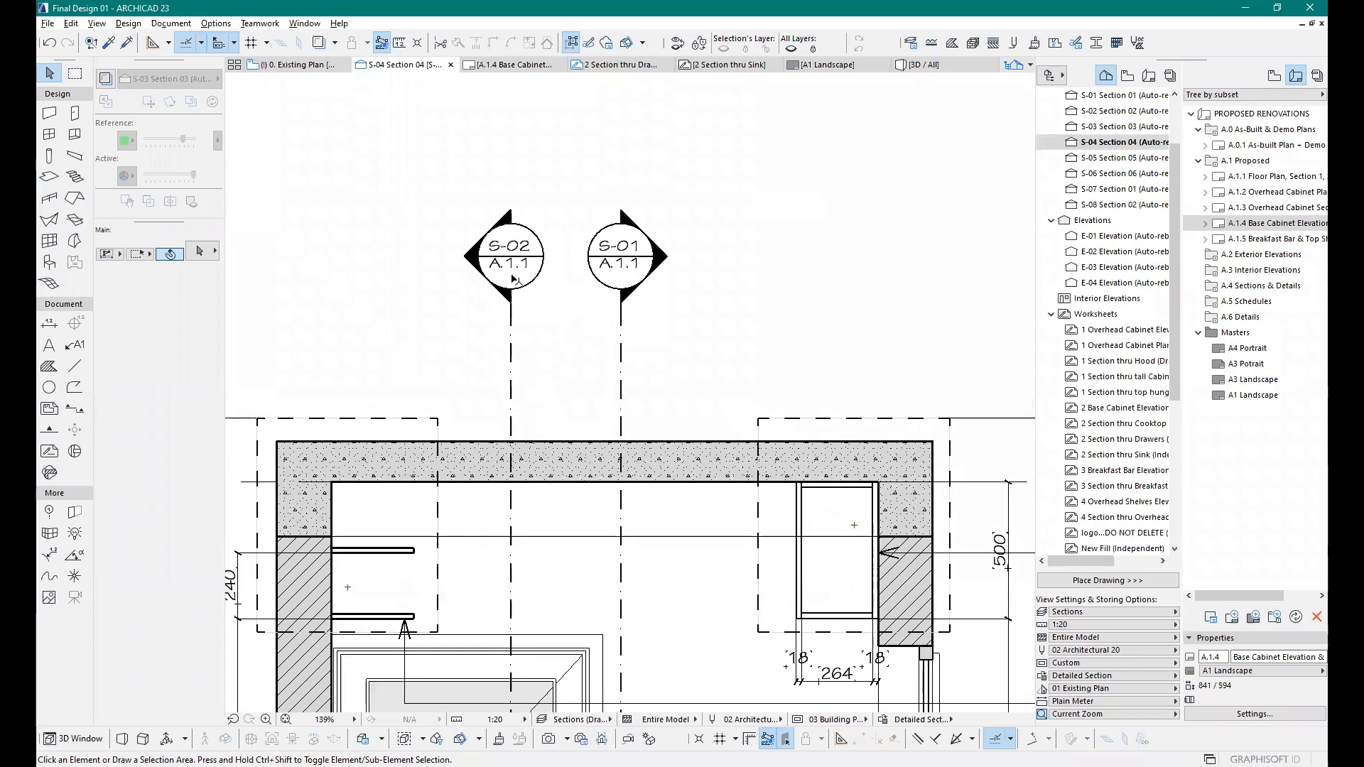
Step: Open the selection settings of the S-02 section marker and show its general options to inspect the linked reference
{"action": "left_click", "coordinate": [534, 268]}
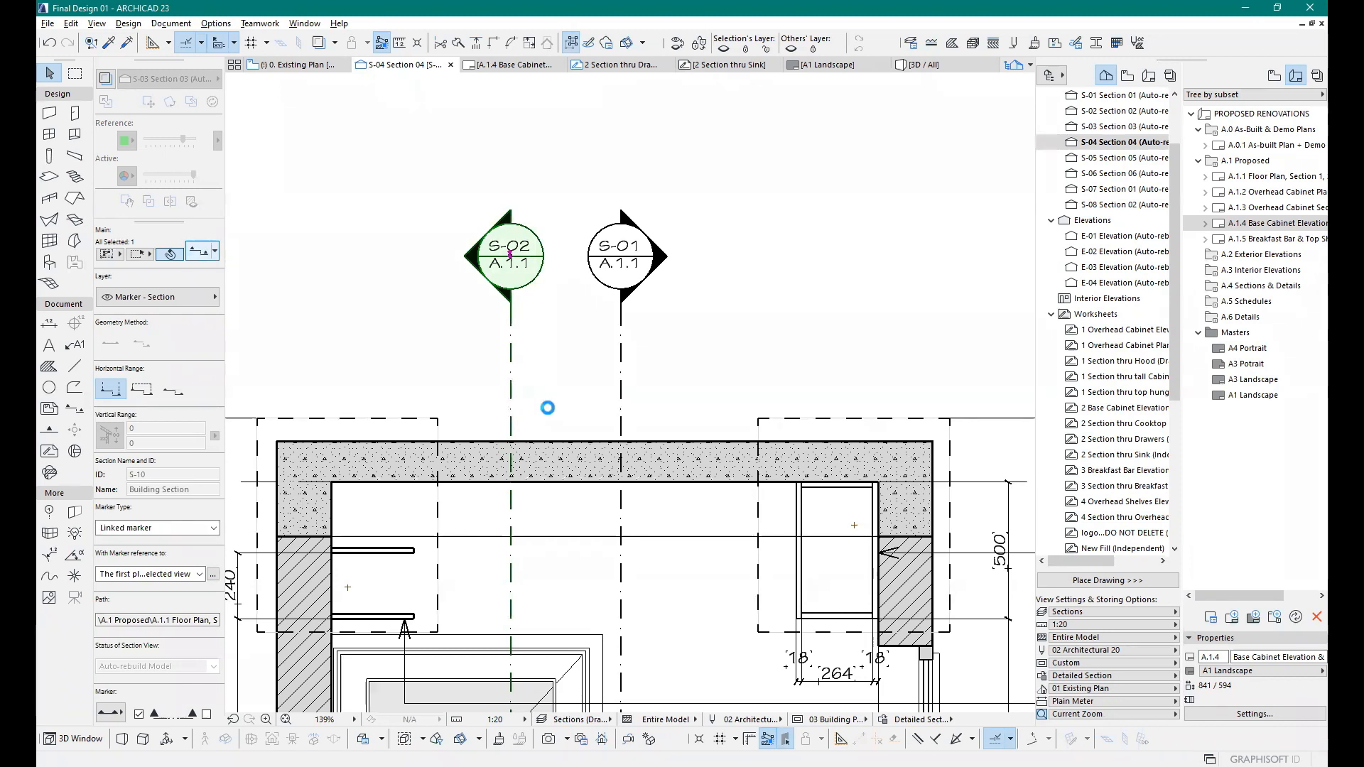
{"action": "key", "text": "ctrl+t"}
{"action": "left_click_drag", "start_coordinate": [612, 81], "coordinate": [520, 255]}
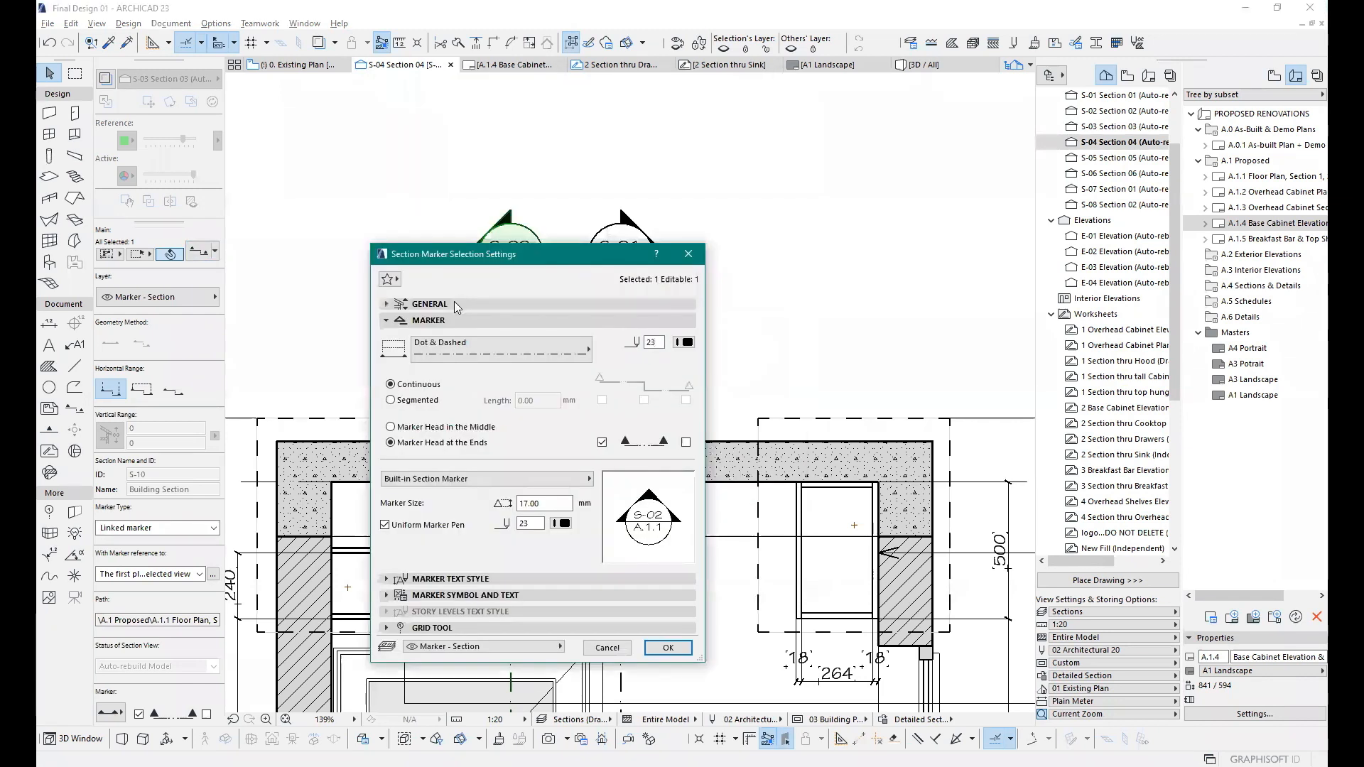
{"action": "left_click", "coordinate": [389, 307]}
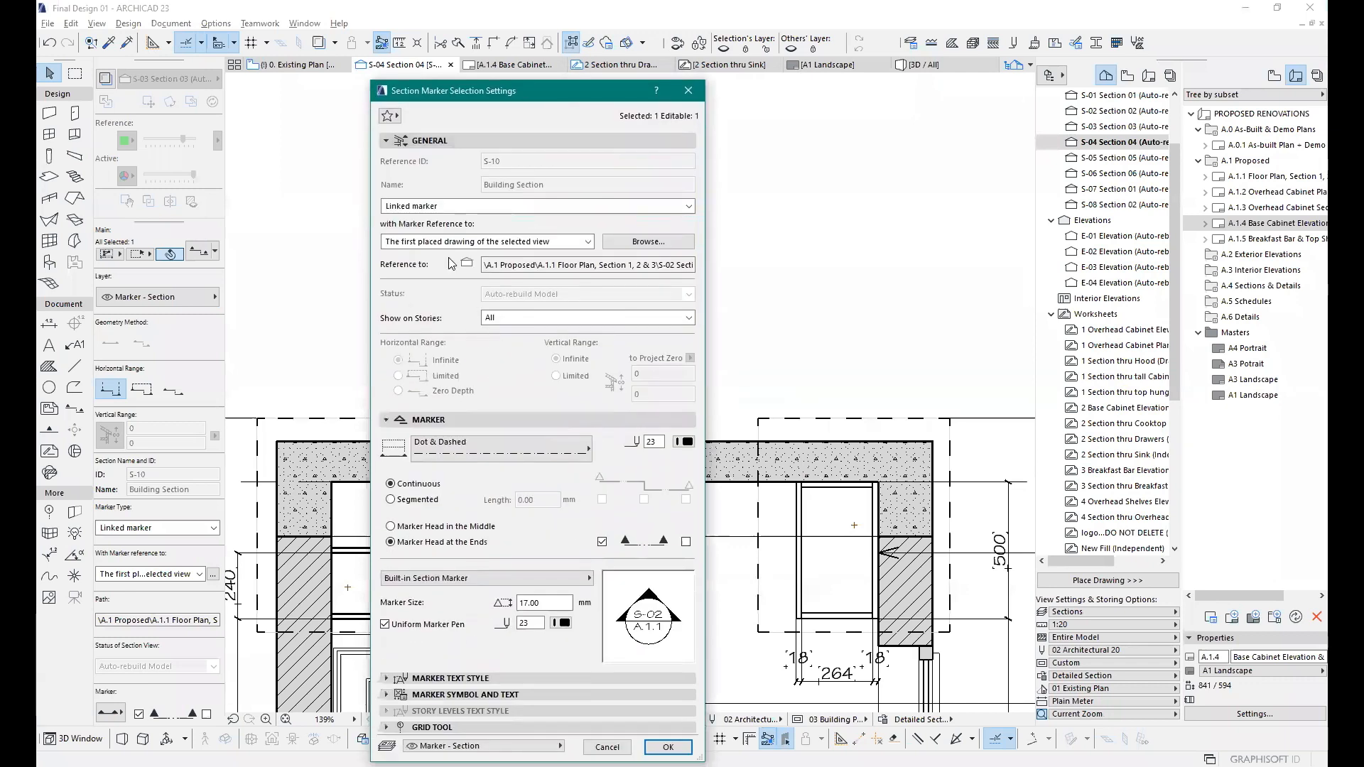
Step: Inspect the S-02 section marker's type and reference options, keeping The first placed drawing of the selected view, and close the settings
{"action": "left_click", "coordinate": [688, 206]}
{"action": "left_click", "coordinate": [689, 213]}
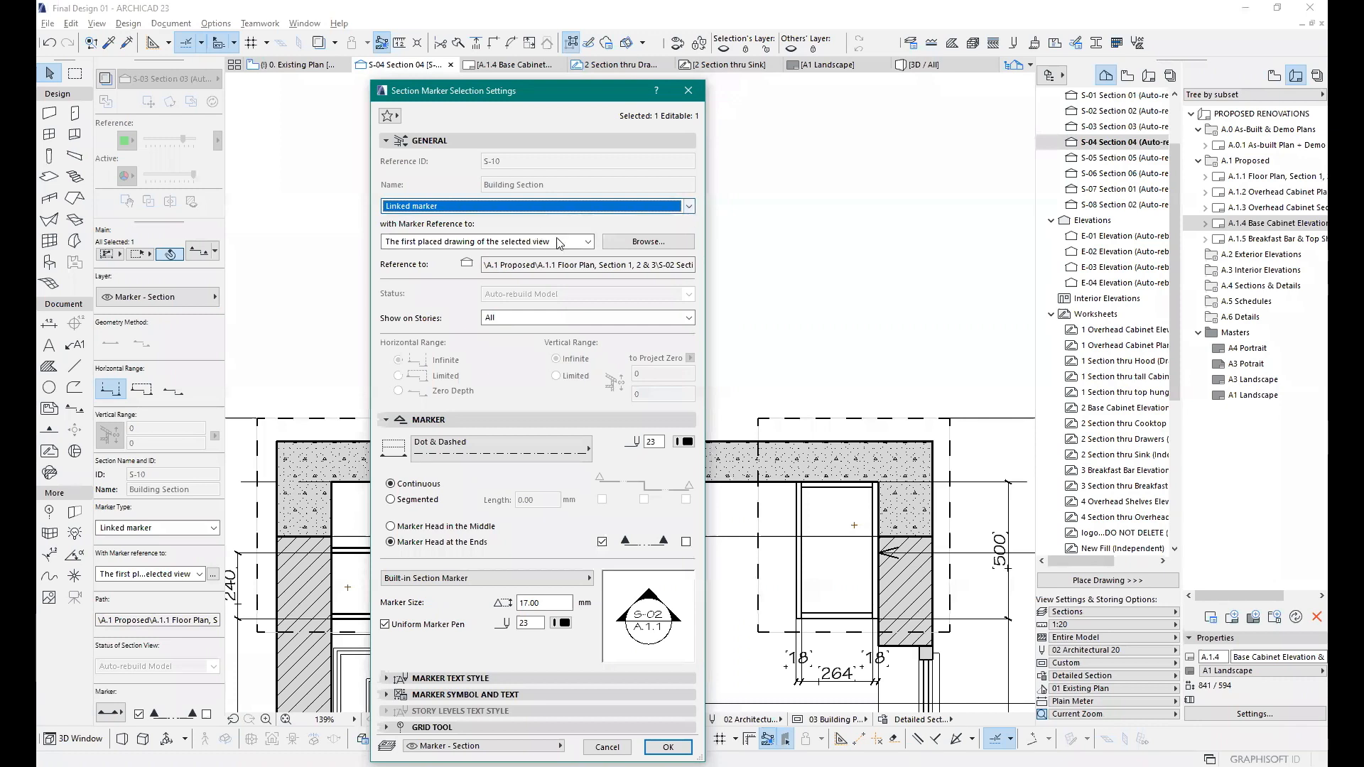
{"action": "left_click", "coordinate": [465, 241]}
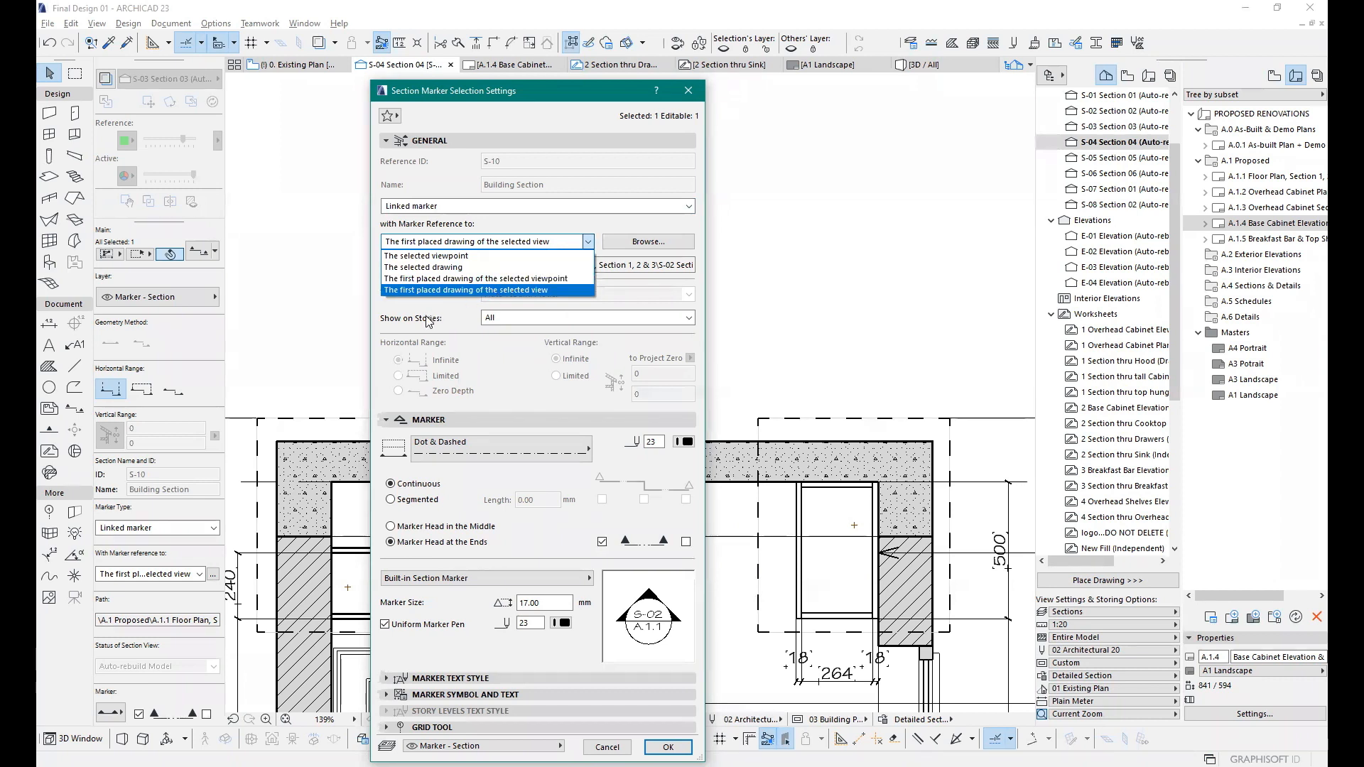
{"action": "left_click", "coordinate": [465, 290]}
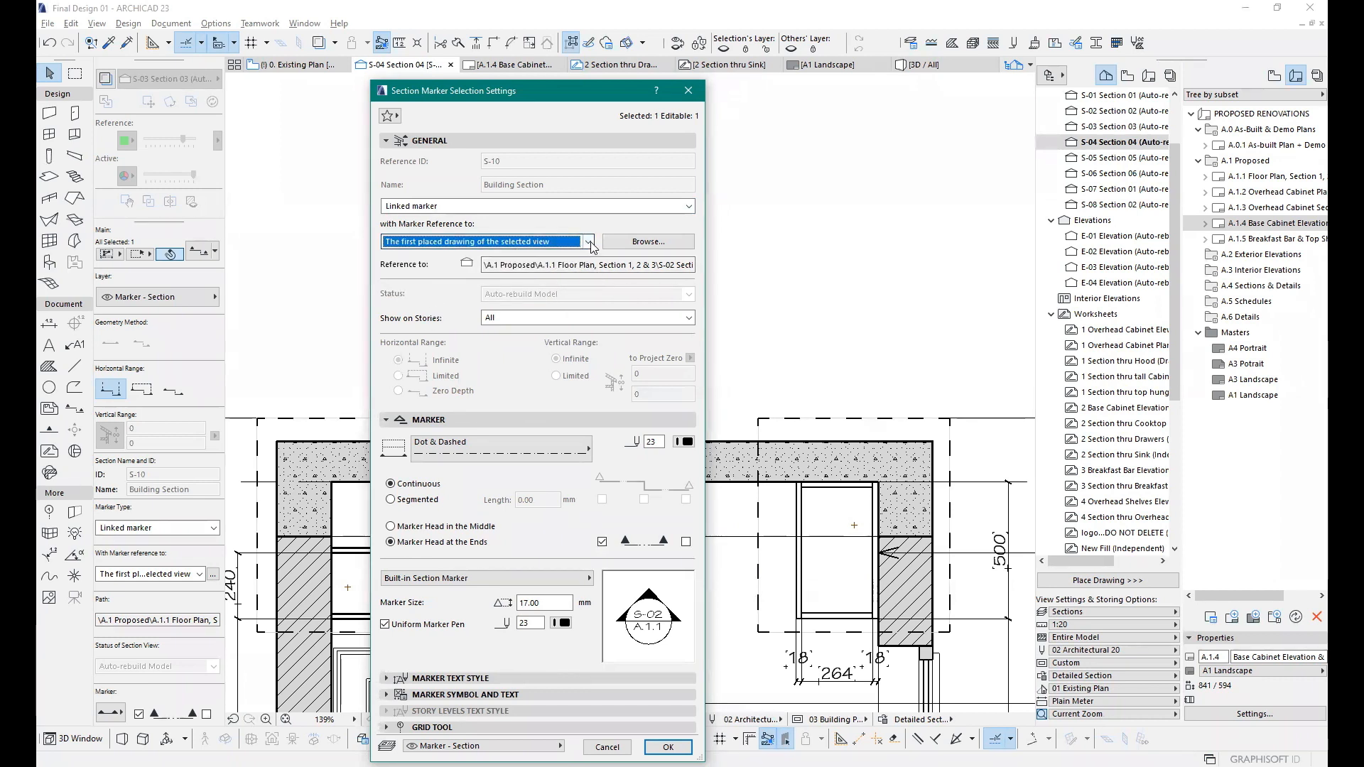
{"action": "left_click", "coordinate": [589, 243]}
{"action": "left_click", "coordinate": [586, 243]}
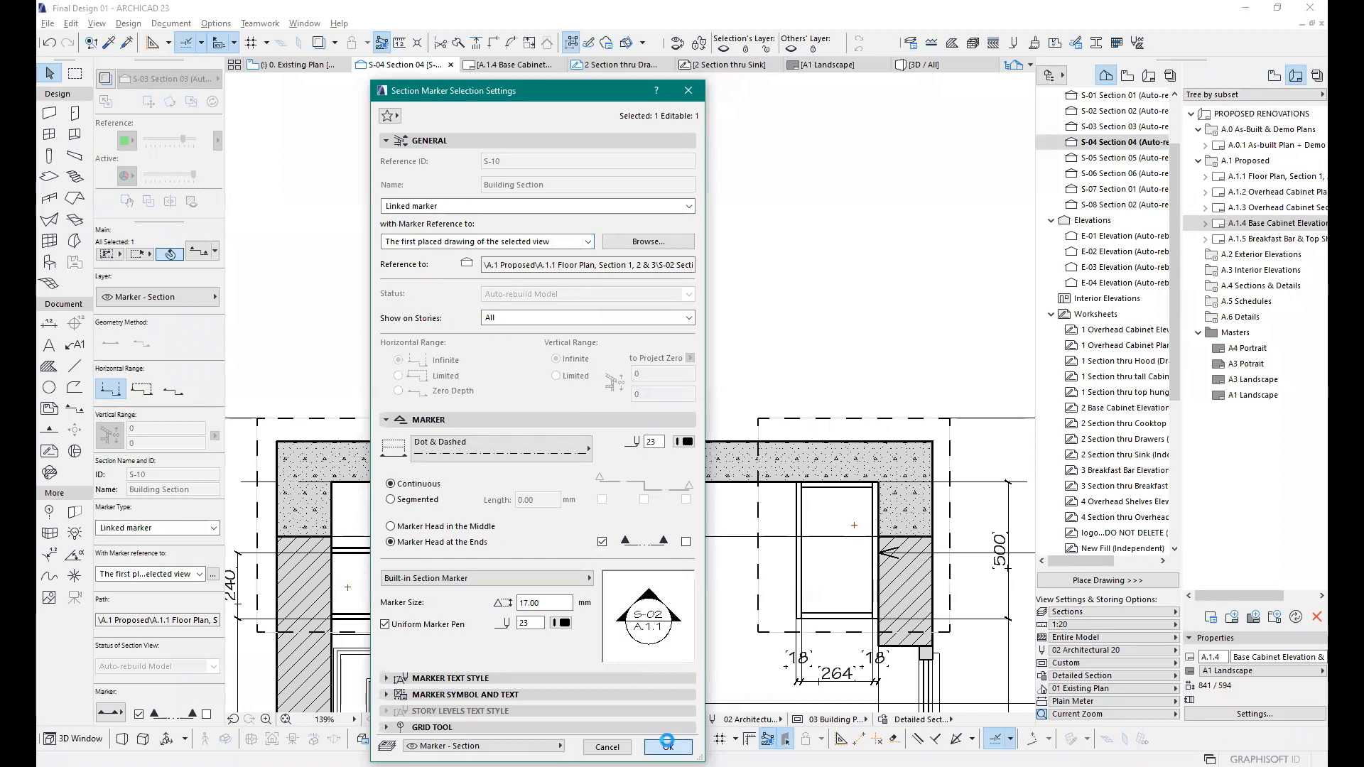
{"action": "left_click", "coordinate": [668, 747]}
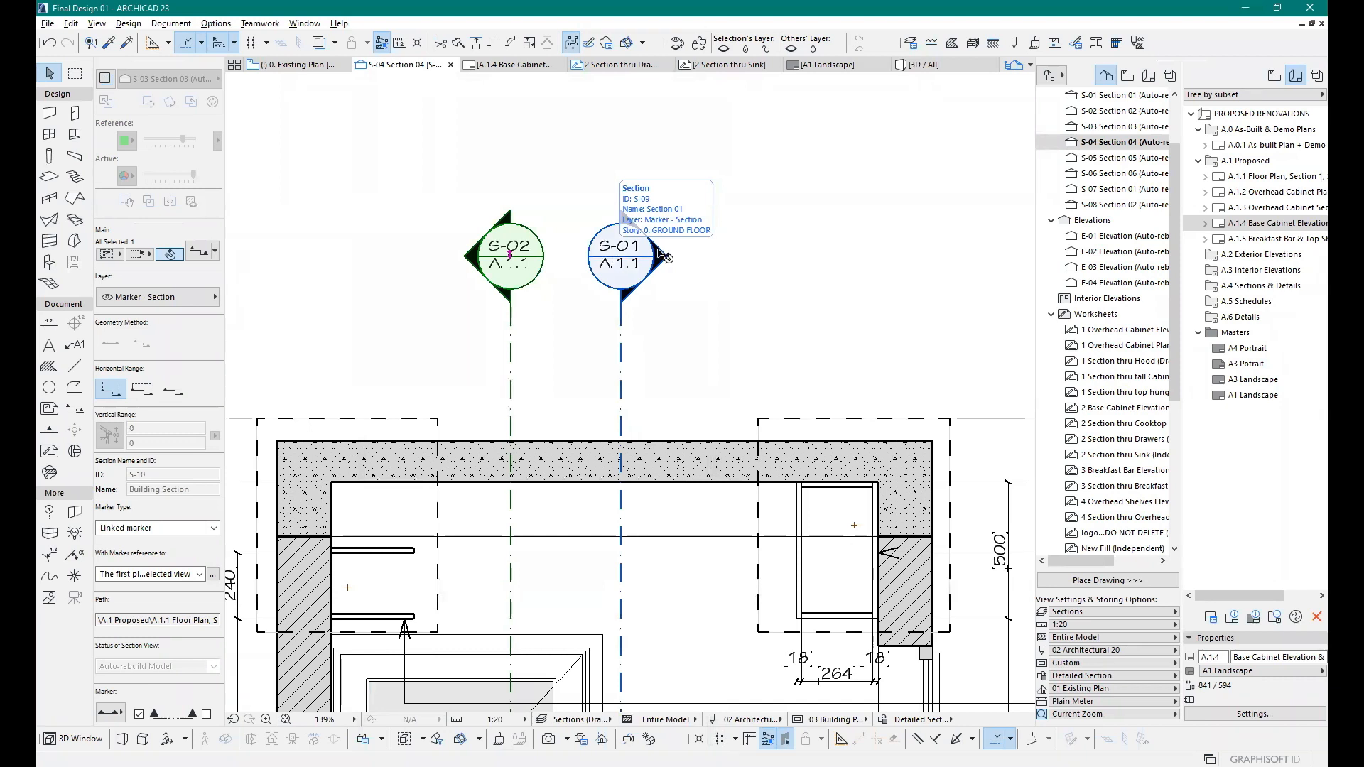
{"action": "left_click", "coordinate": [678, 294]}
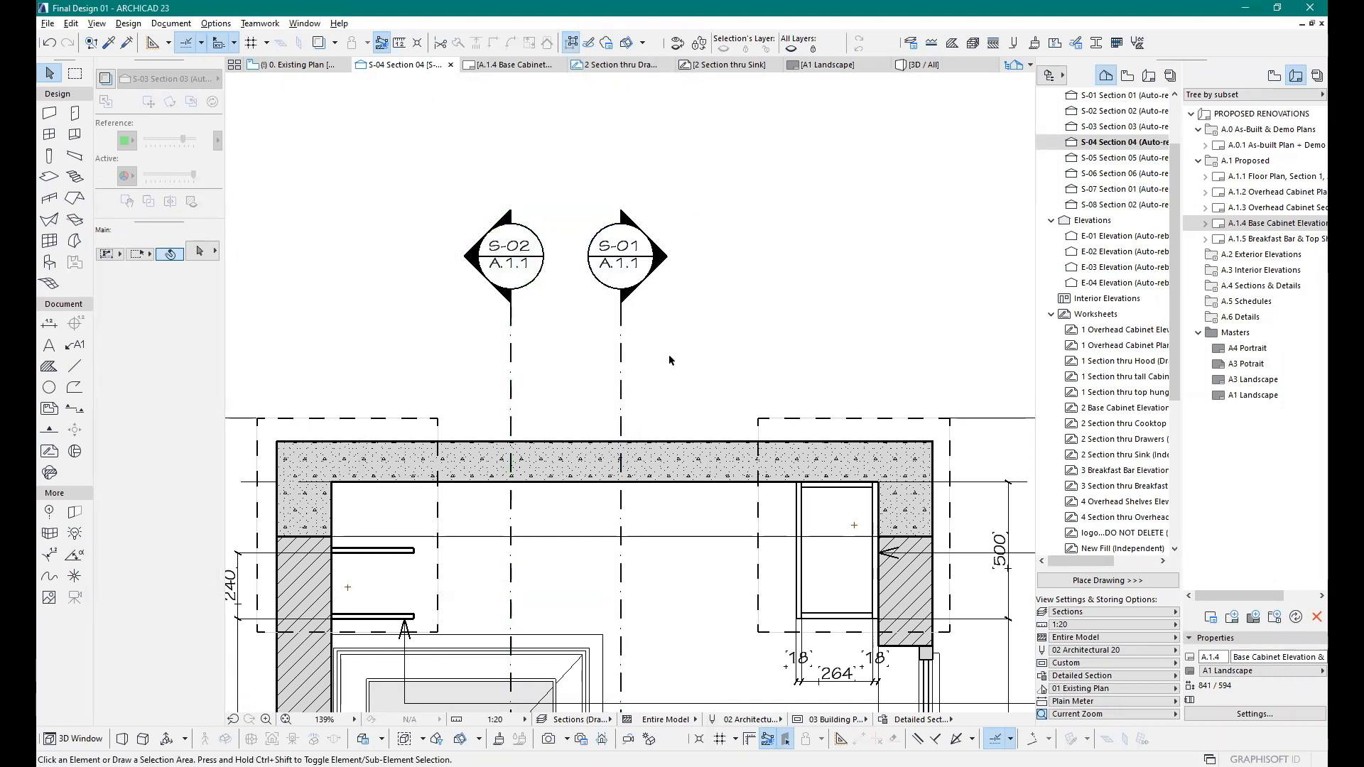
Step: Review the worksheets 1 Section thru tall Cabinet, 2 Section thru Drawers, 4 Section thru Overhead Shelves and 3 Breakfast Bar Elevation
{"action": "scroll", "coordinate": [669, 360], "scroll_direction": "down", "scroll_amount": 4}
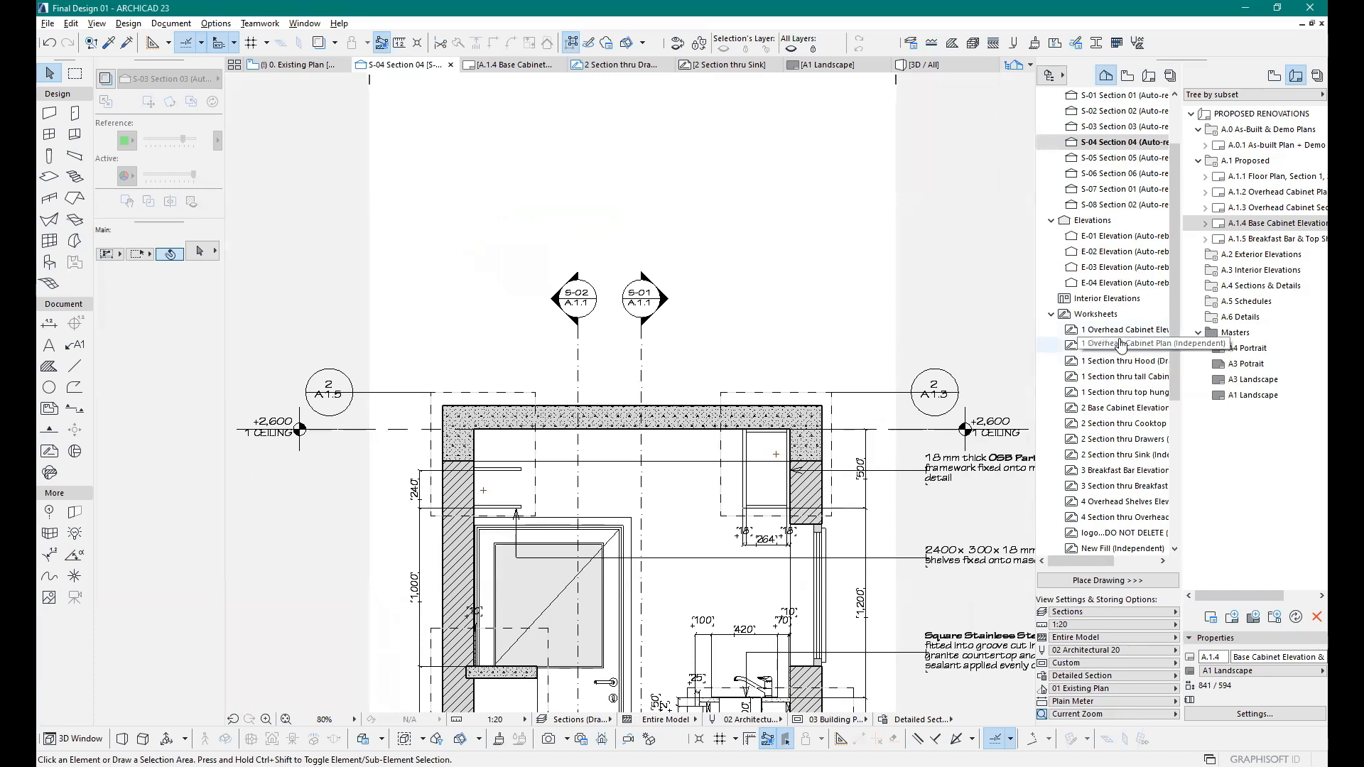
{"action": "double_click", "coordinate": [1137, 377]}
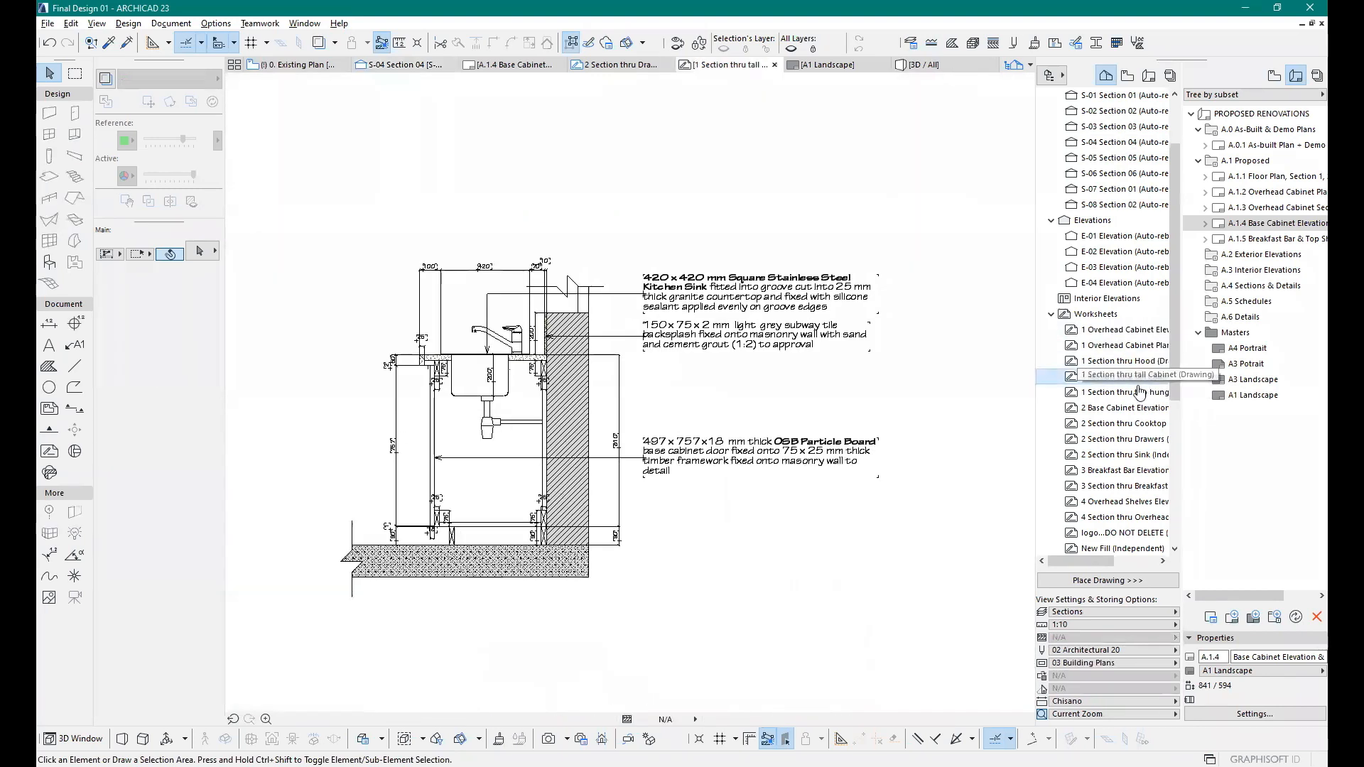
{"action": "scroll", "coordinate": [514, 396], "scroll_direction": "down", "scroll_amount": 8}
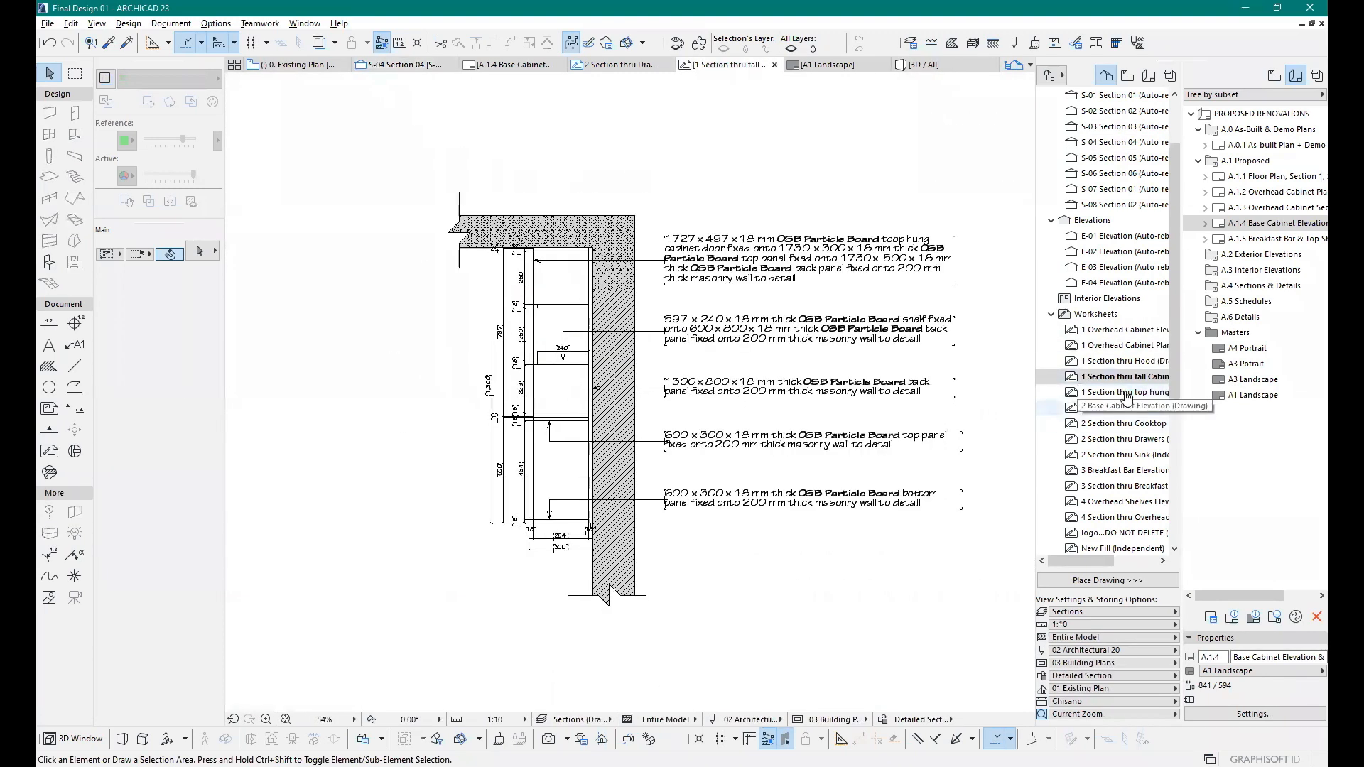
{"action": "double_click", "coordinate": [1133, 438]}
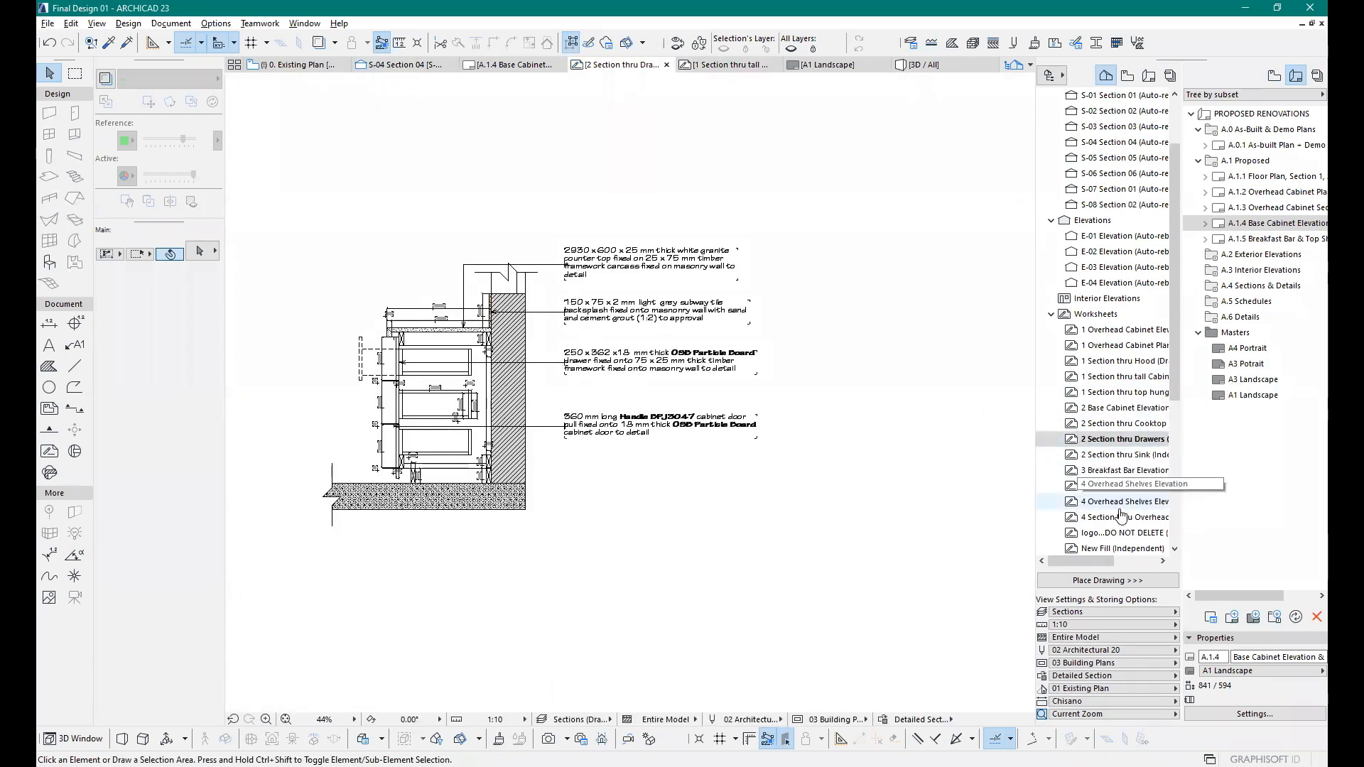
{"action": "double_click", "coordinate": [1140, 502]}
{"action": "double_click", "coordinate": [1145, 517]}
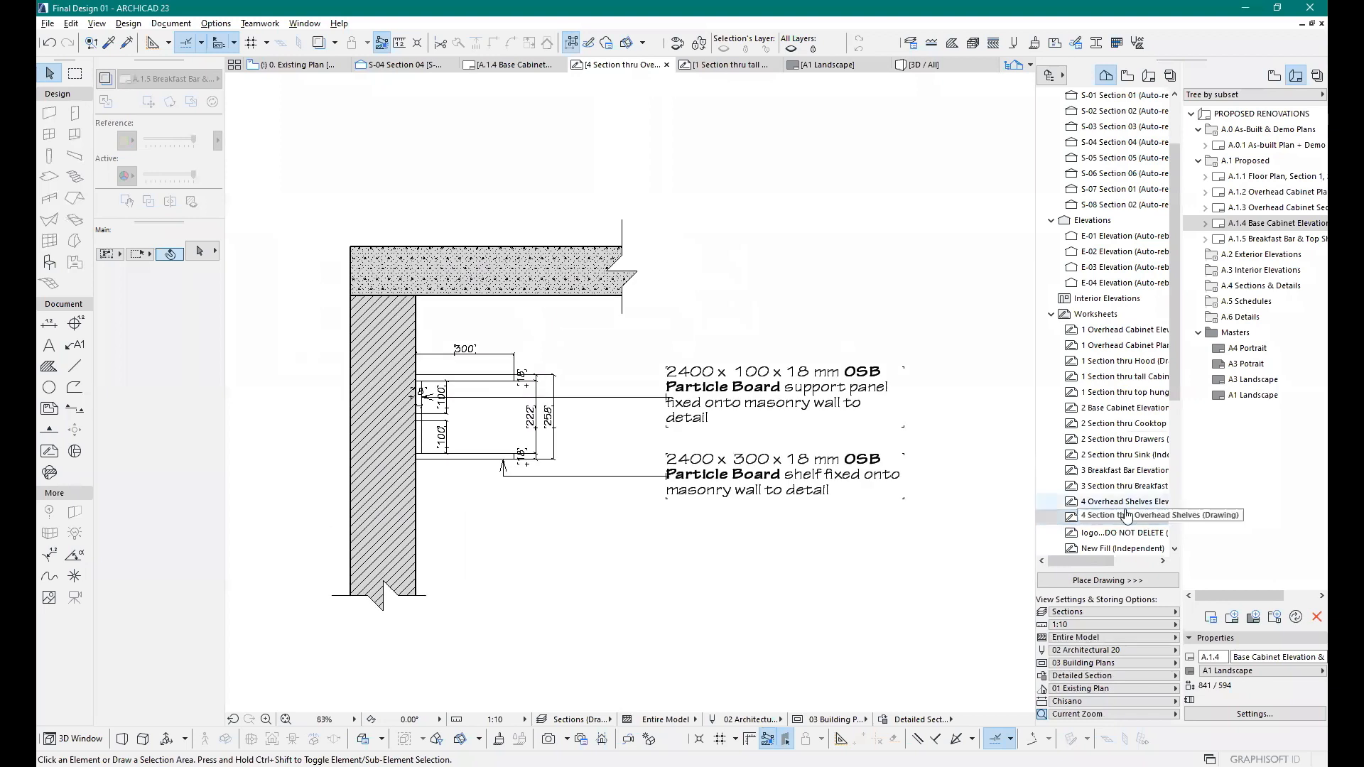
{"action": "scroll", "coordinate": [1064, 496], "scroll_direction": "down", "scroll_amount": 2}
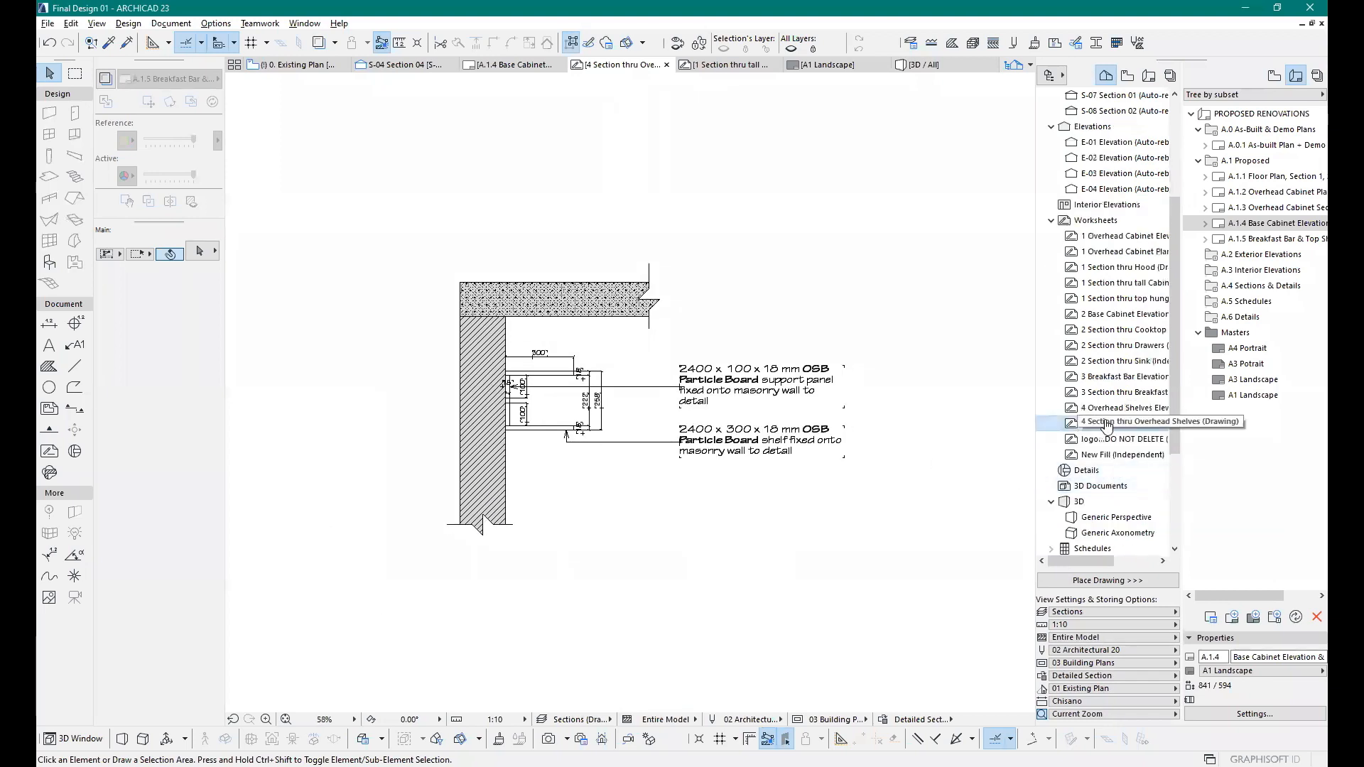
{"action": "double_click", "coordinate": [1113, 379]}
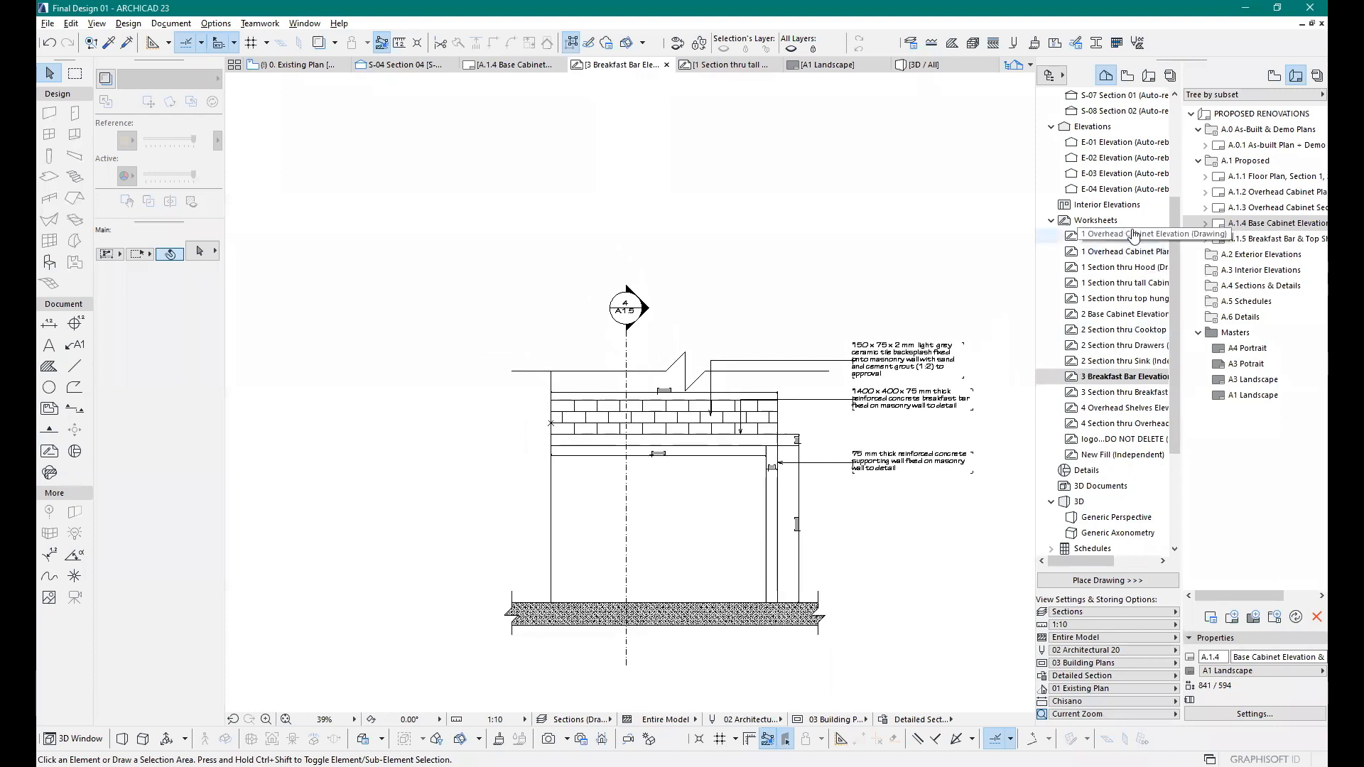
Step: Open the 1 Overhead Cabinet Plan worksheet and set its layer combination to Sections so the cabinet linework is displayed
{"action": "double_click", "coordinate": [1141, 251]}
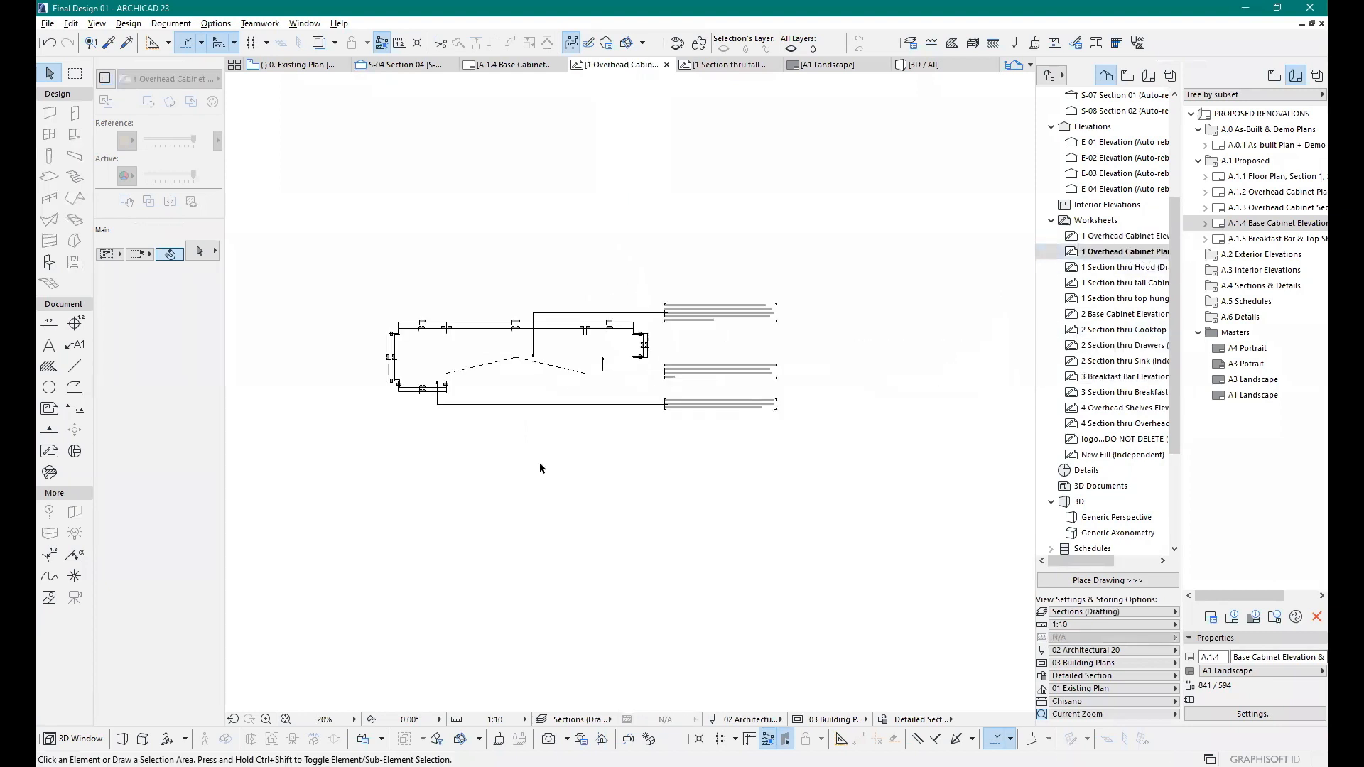
{"action": "scroll", "coordinate": [473, 375], "scroll_direction": "up", "scroll_amount": 2}
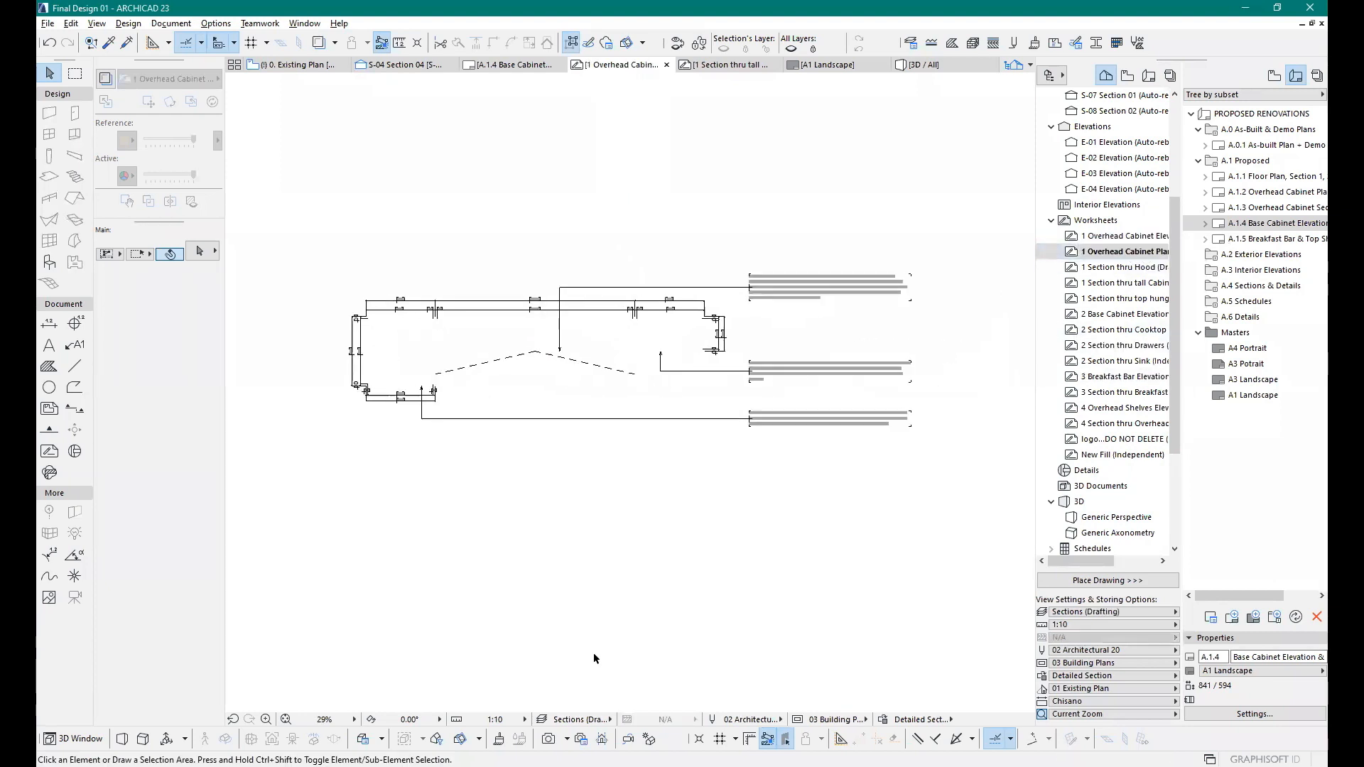
{"action": "left_click", "coordinate": [601, 719]}
{"action": "left_click", "coordinate": [647, 688]}
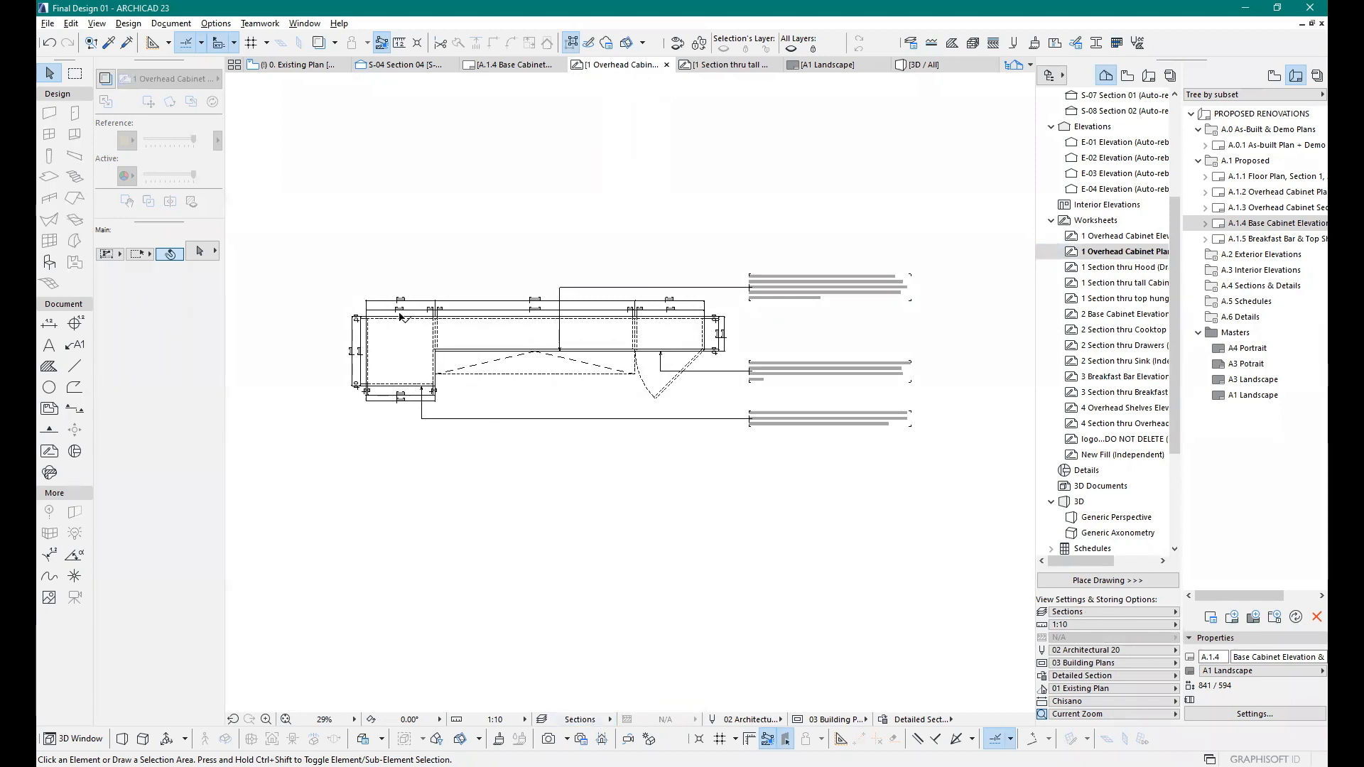
{"action": "scroll", "coordinate": [401, 318], "scroll_direction": "up", "scroll_amount": 3}
{"action": "scroll", "coordinate": [365, 484], "scroll_direction": "down", "scroll_amount": 2}
{"action": "scroll", "coordinate": [409, 389], "scroll_direction": "up", "scroll_amount": 3}
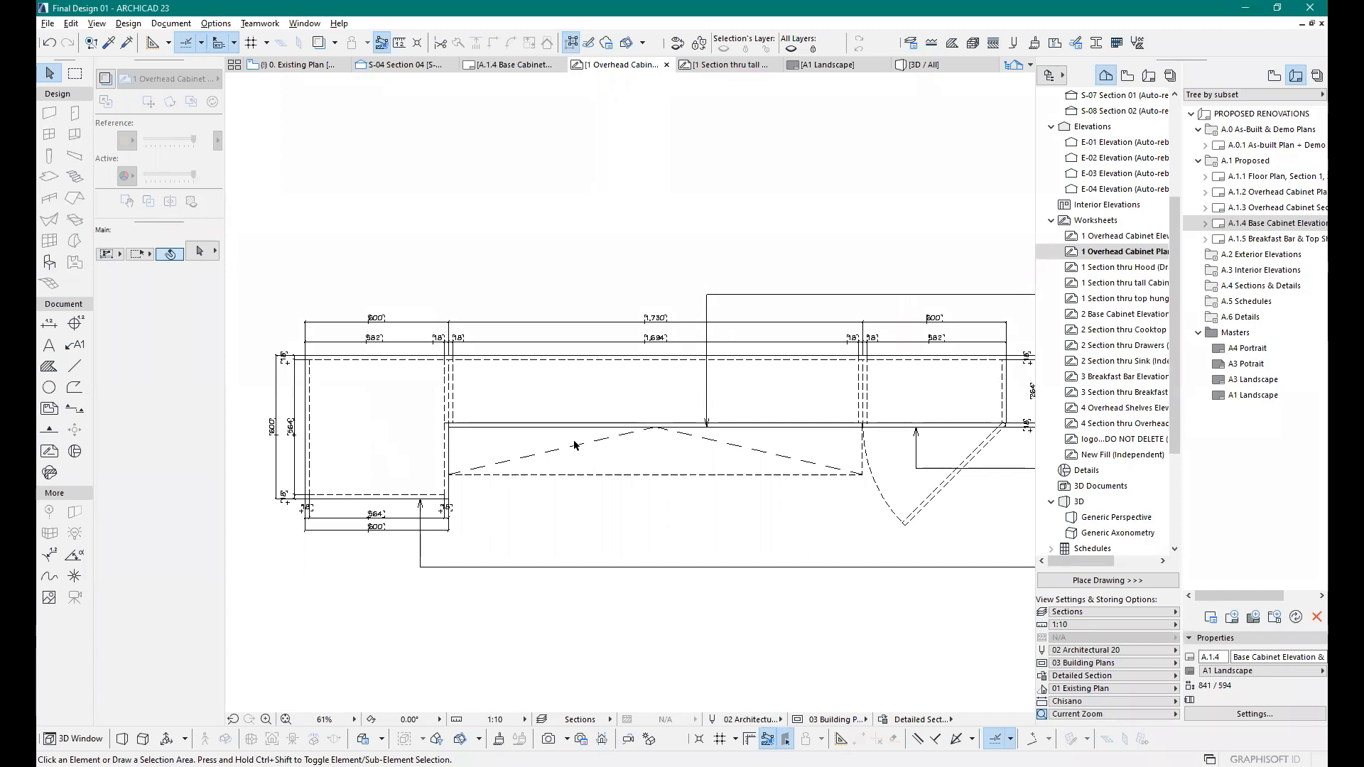
{"action": "scroll", "coordinate": [375, 434], "scroll_direction": "down", "scroll_amount": 2}
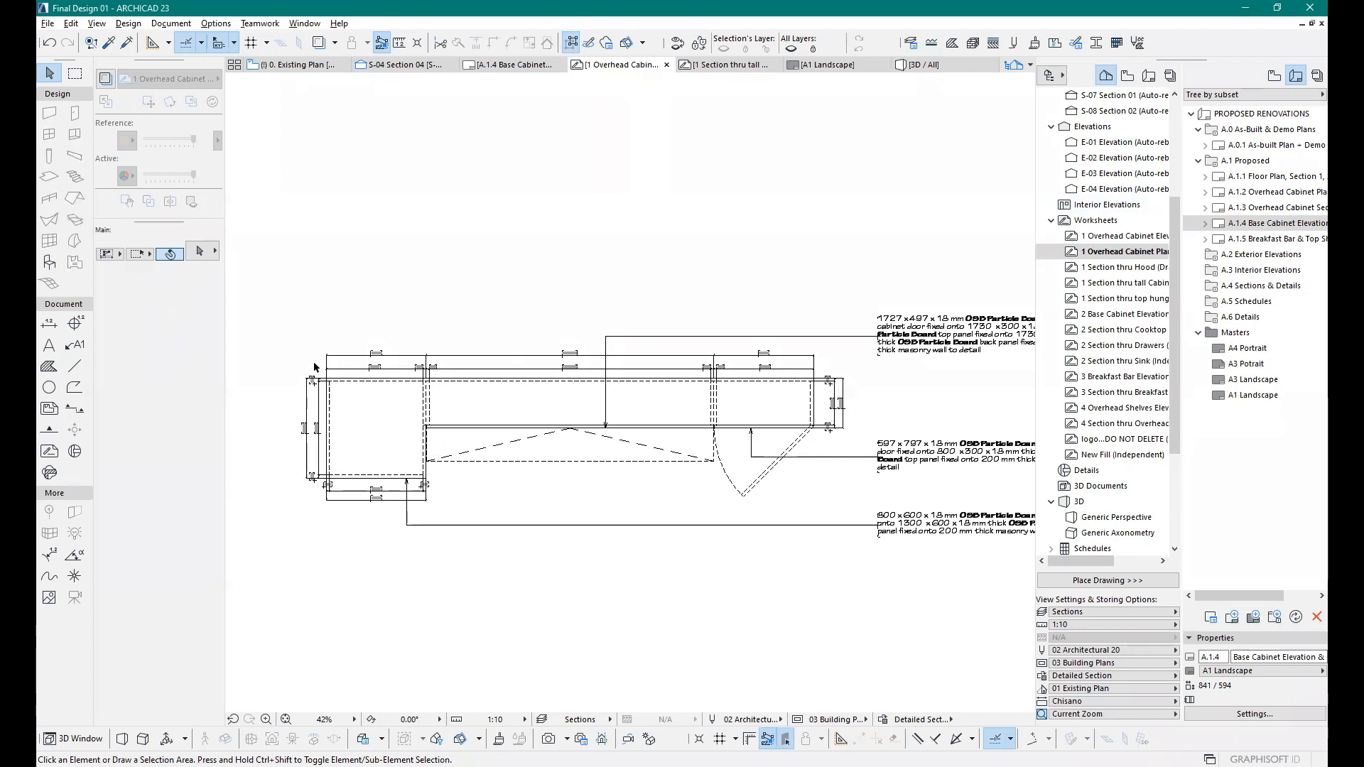
Step: Turn on the trace reference behind the overhead cabinet plan and set it to S-01 Section 01
{"action": "left_click", "coordinate": [106, 78]}
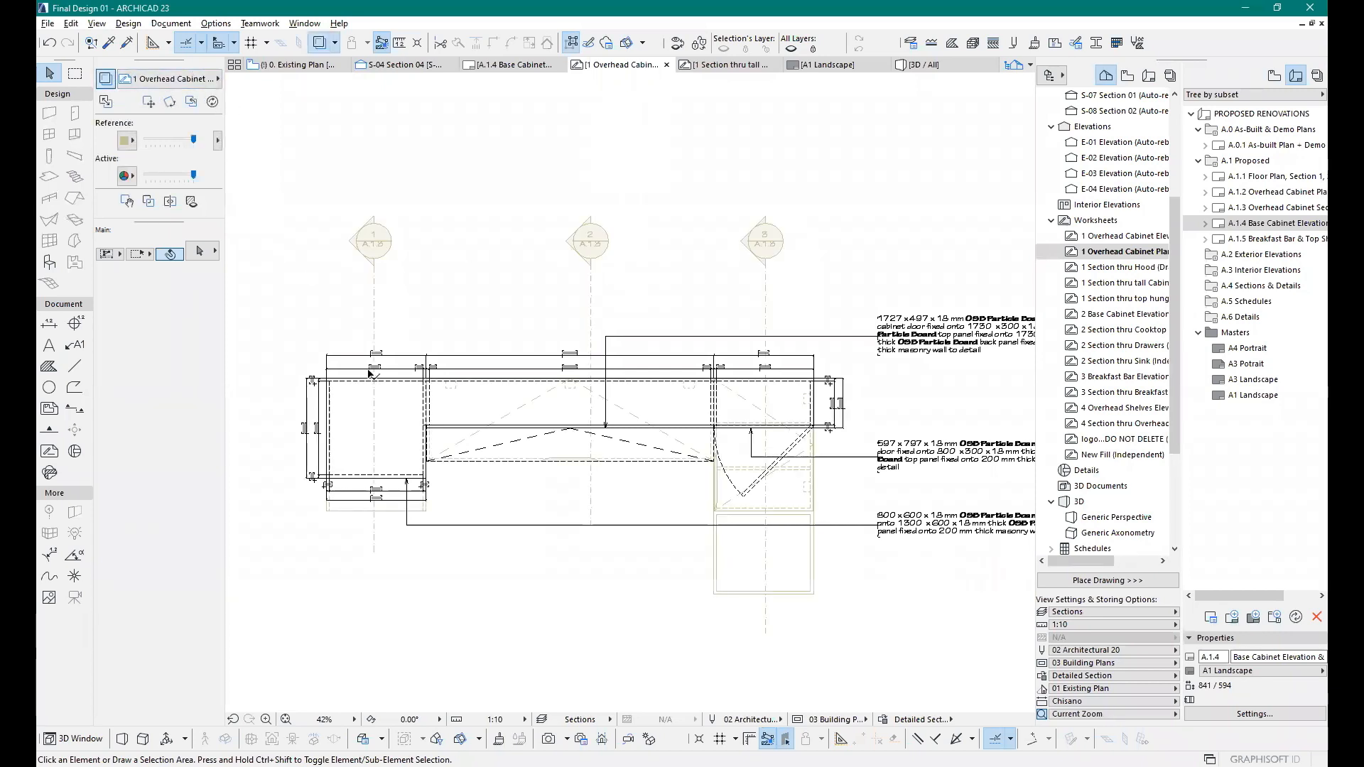
{"action": "scroll", "coordinate": [361, 386], "scroll_direction": "down", "scroll_amount": 1}
{"action": "scroll", "coordinate": [554, 442], "scroll_direction": "down", "scroll_amount": 1}
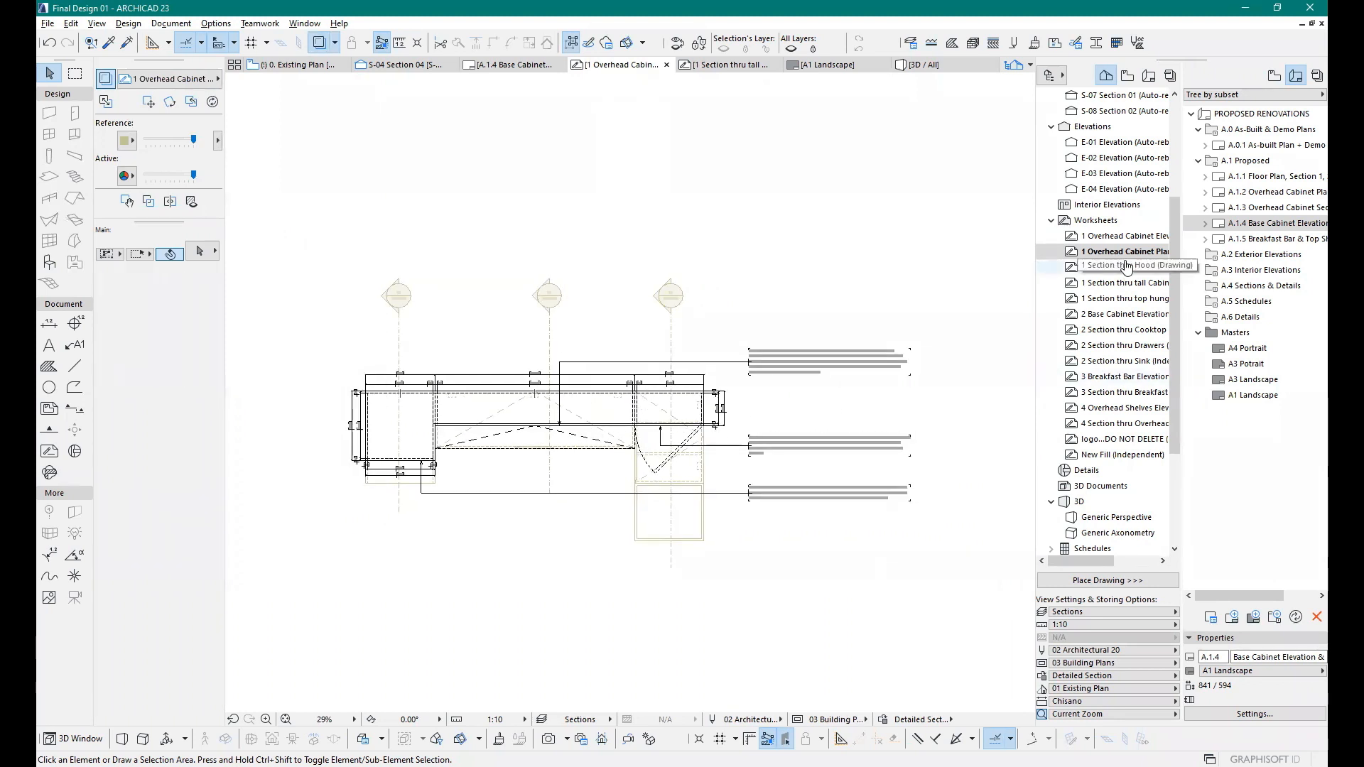
{"action": "left_click", "coordinate": [174, 79]}
{"action": "left_click", "coordinate": [303, 123]}
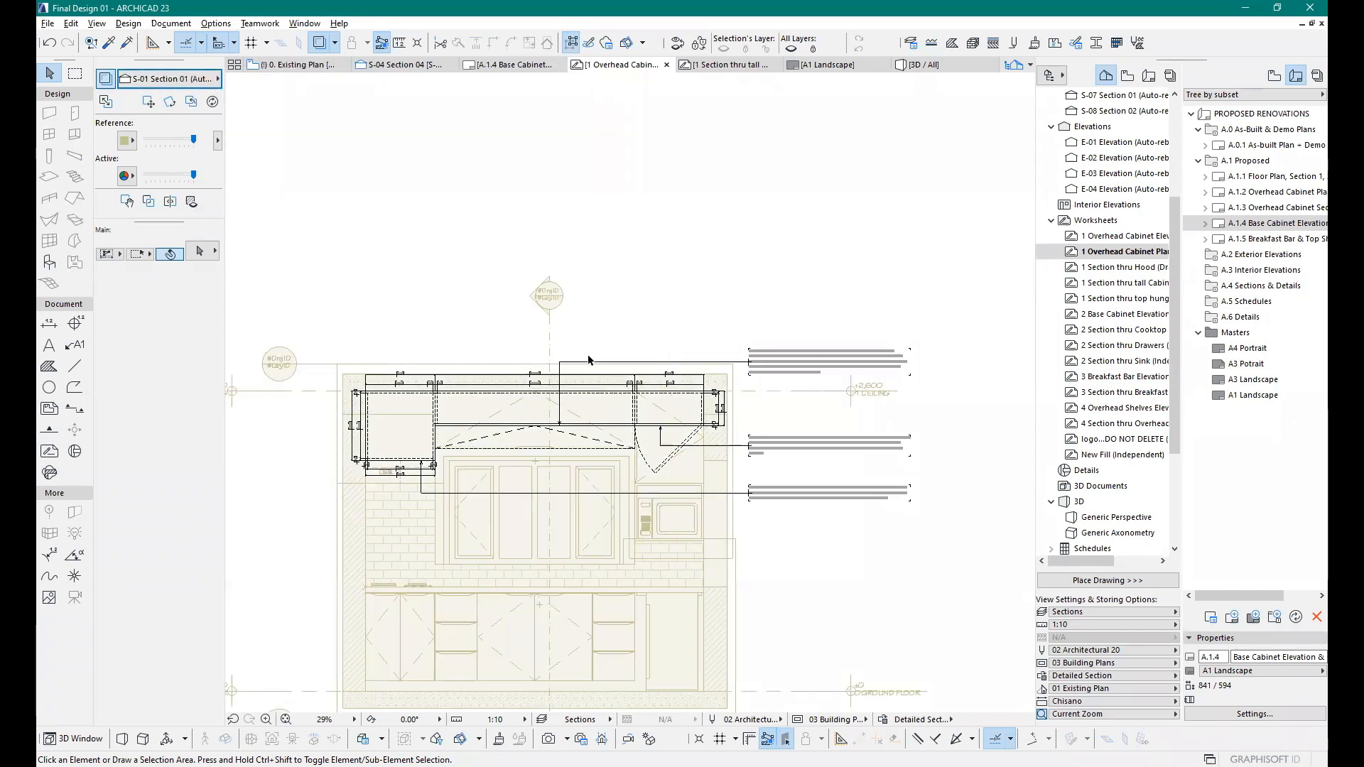
{"action": "scroll", "coordinate": [511, 363], "scroll_direction": "down", "scroll_amount": 2}
{"action": "scroll", "coordinate": [462, 414], "scroll_direction": "up", "scroll_amount": 8}
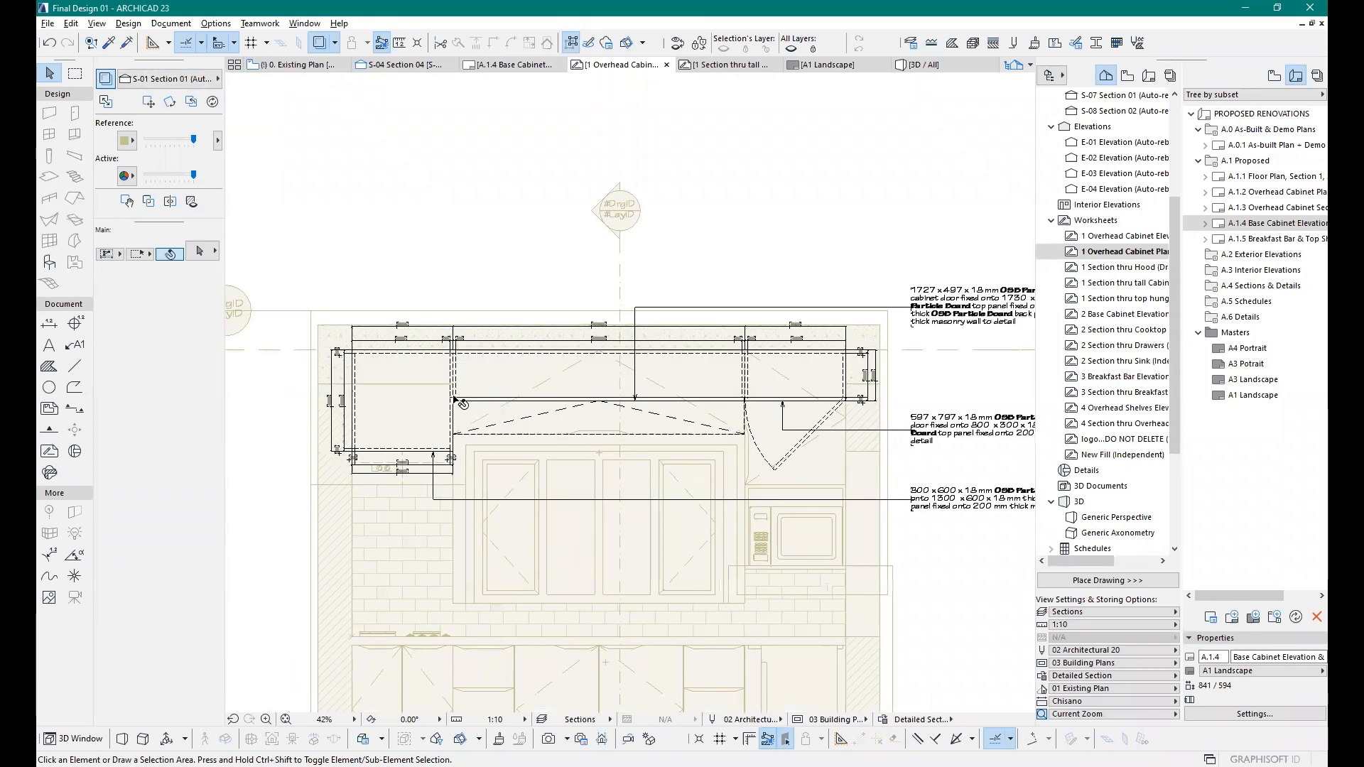
{"action": "scroll", "coordinate": [508, 308], "scroll_direction": "down", "scroll_amount": 3}
{"action": "scroll", "coordinate": [359, 375], "scroll_direction": "up", "scroll_amount": 2}
{"action": "scroll", "coordinate": [359, 375], "scroll_direction": "down", "scroll_amount": 3}
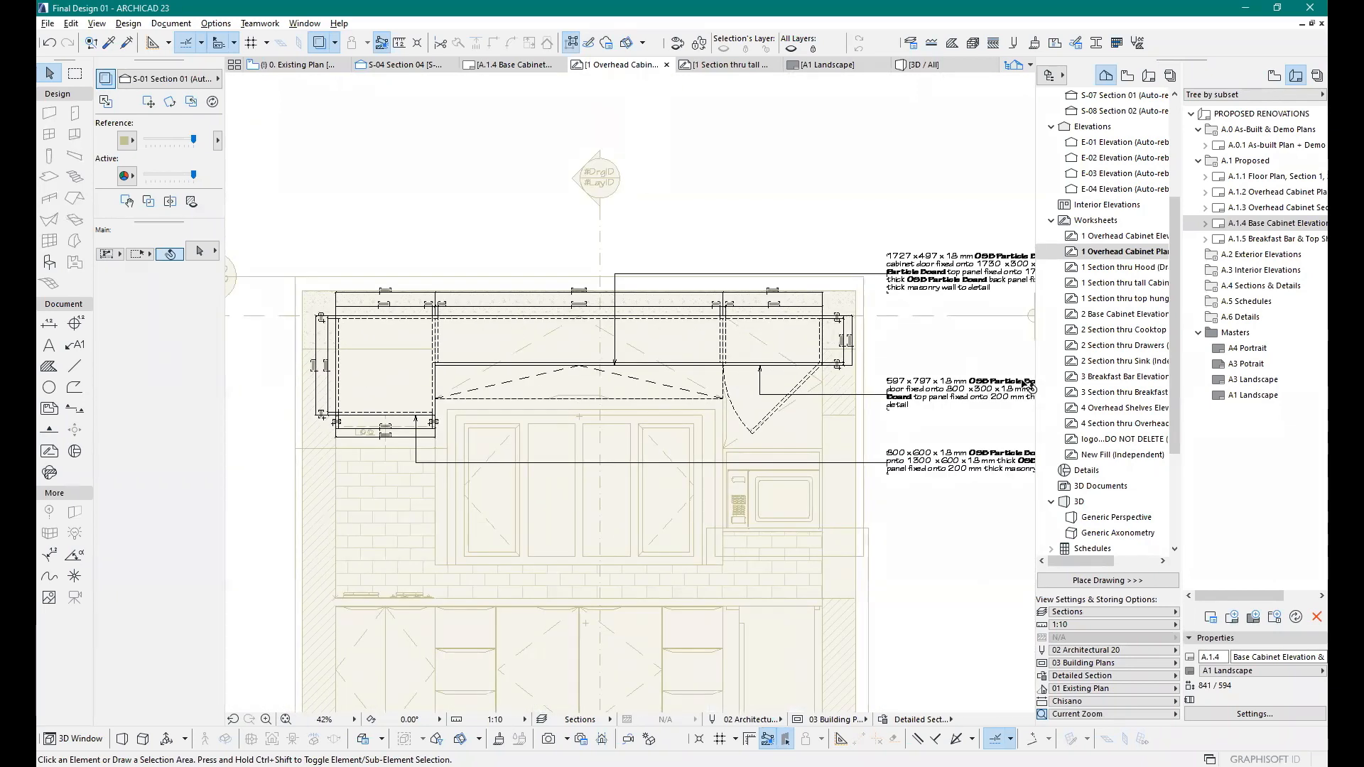
Step: Show the guide lines and examine how the overhead cabinet plan's panel edges align with the traced S-01 section
{"action": "key", "text": "l"}
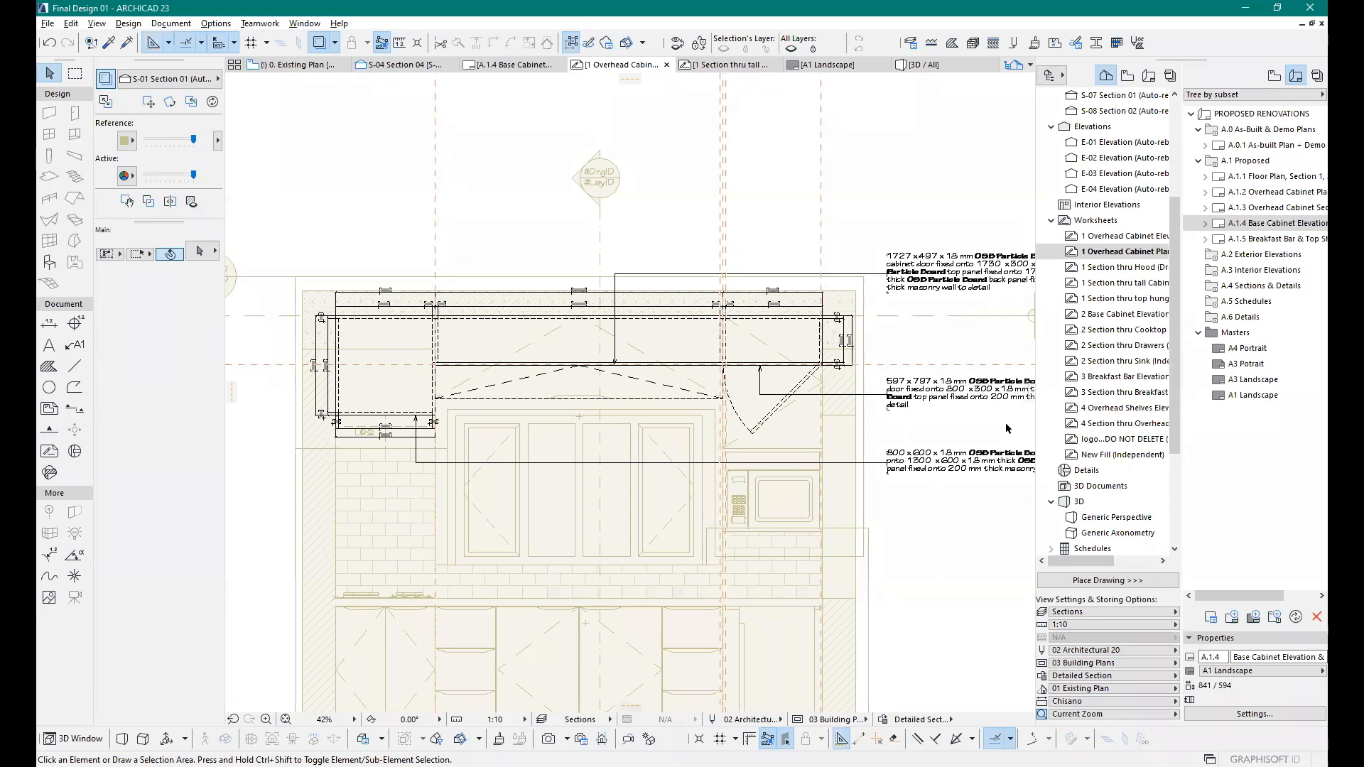
{"action": "left_click_drag", "start_coordinate": [1028, 392], "coordinate": [561, 374]}
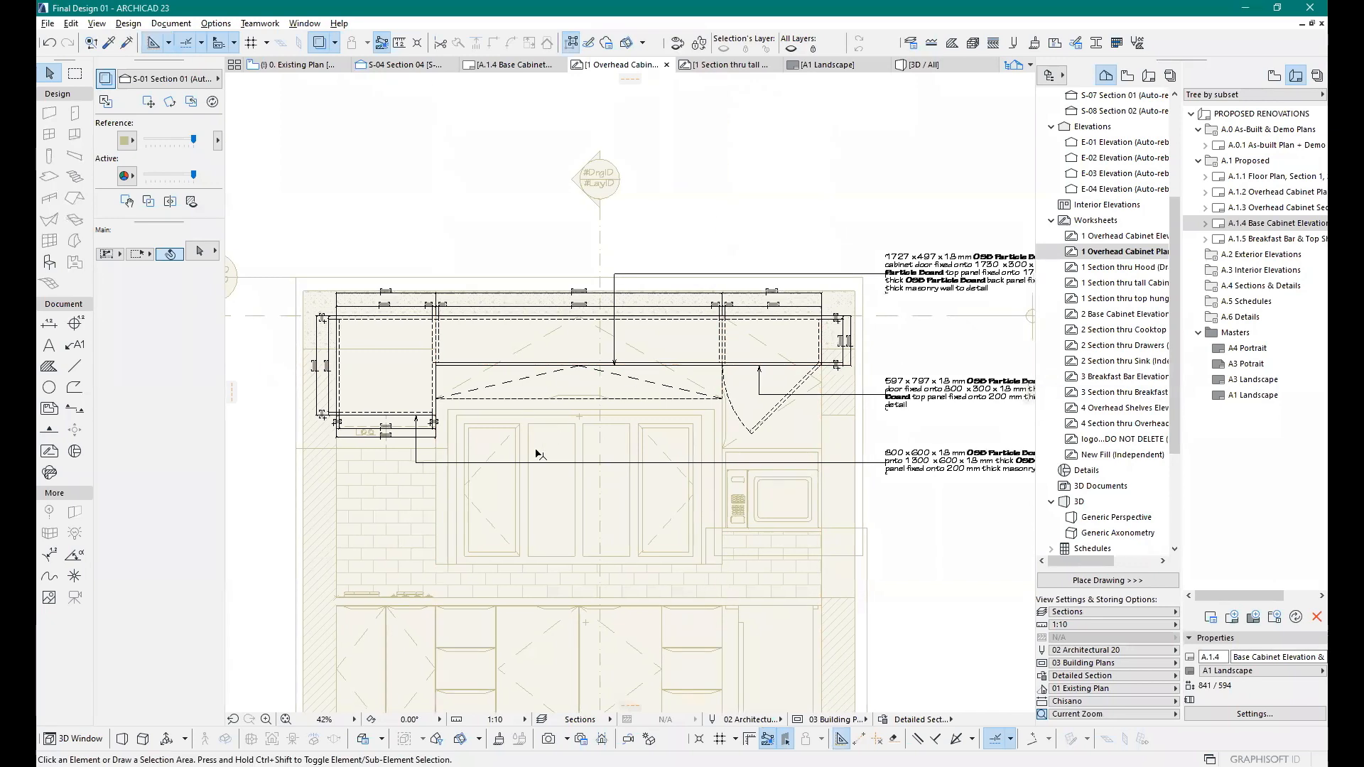
{"action": "scroll", "coordinate": [541, 435], "scroll_direction": "down", "scroll_amount": 3}
{"action": "scroll", "coordinate": [477, 382], "scroll_direction": "up", "scroll_amount": 3}
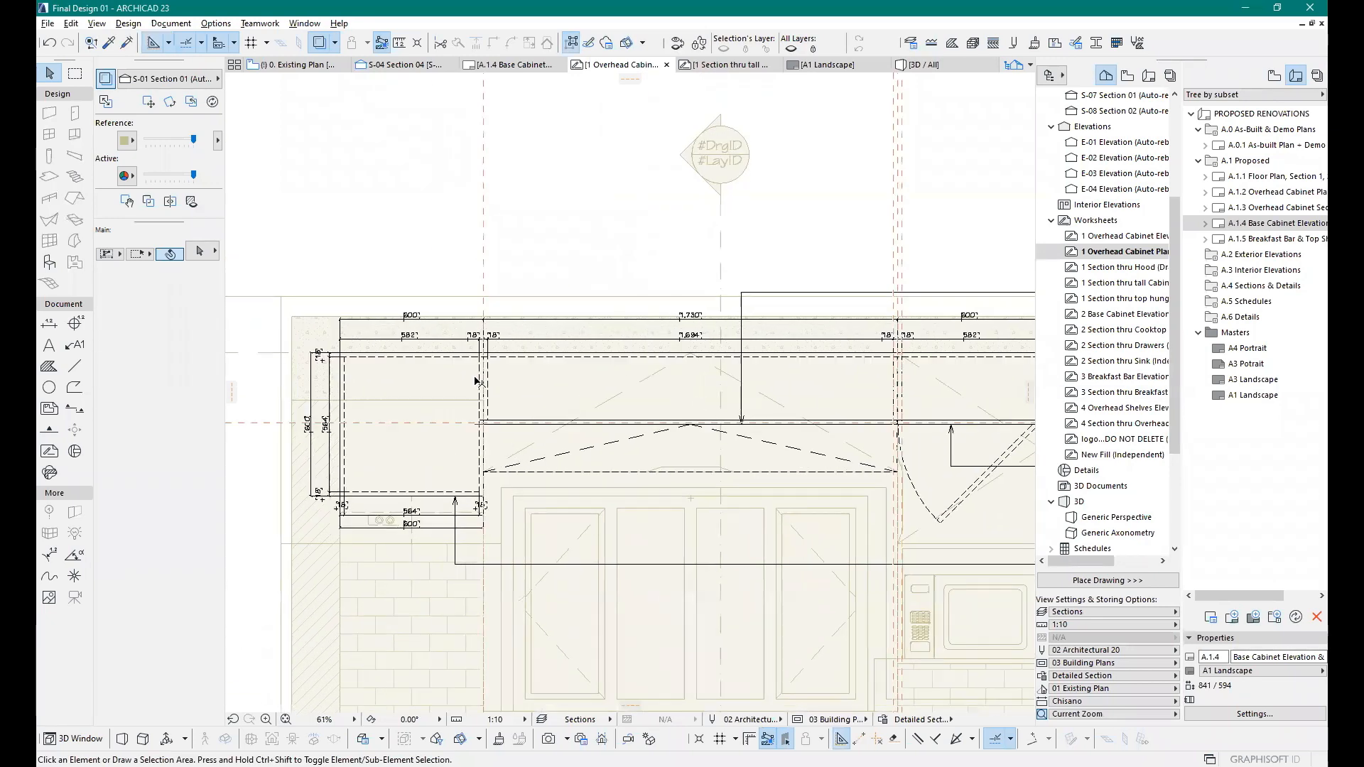
{"action": "scroll", "coordinate": [598, 398], "scroll_direction": "up", "scroll_amount": 4}
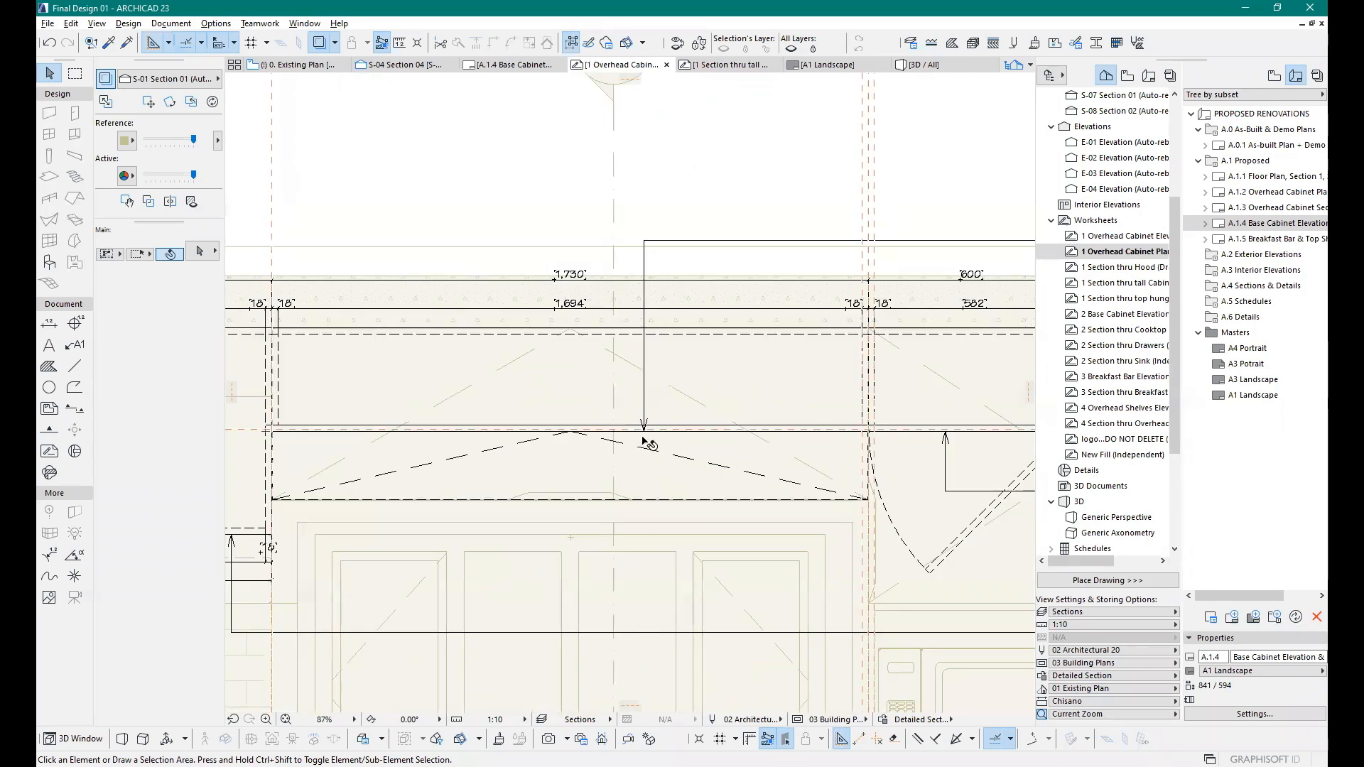
{"action": "scroll", "coordinate": [845, 411], "scroll_direction": "up", "scroll_amount": 3}
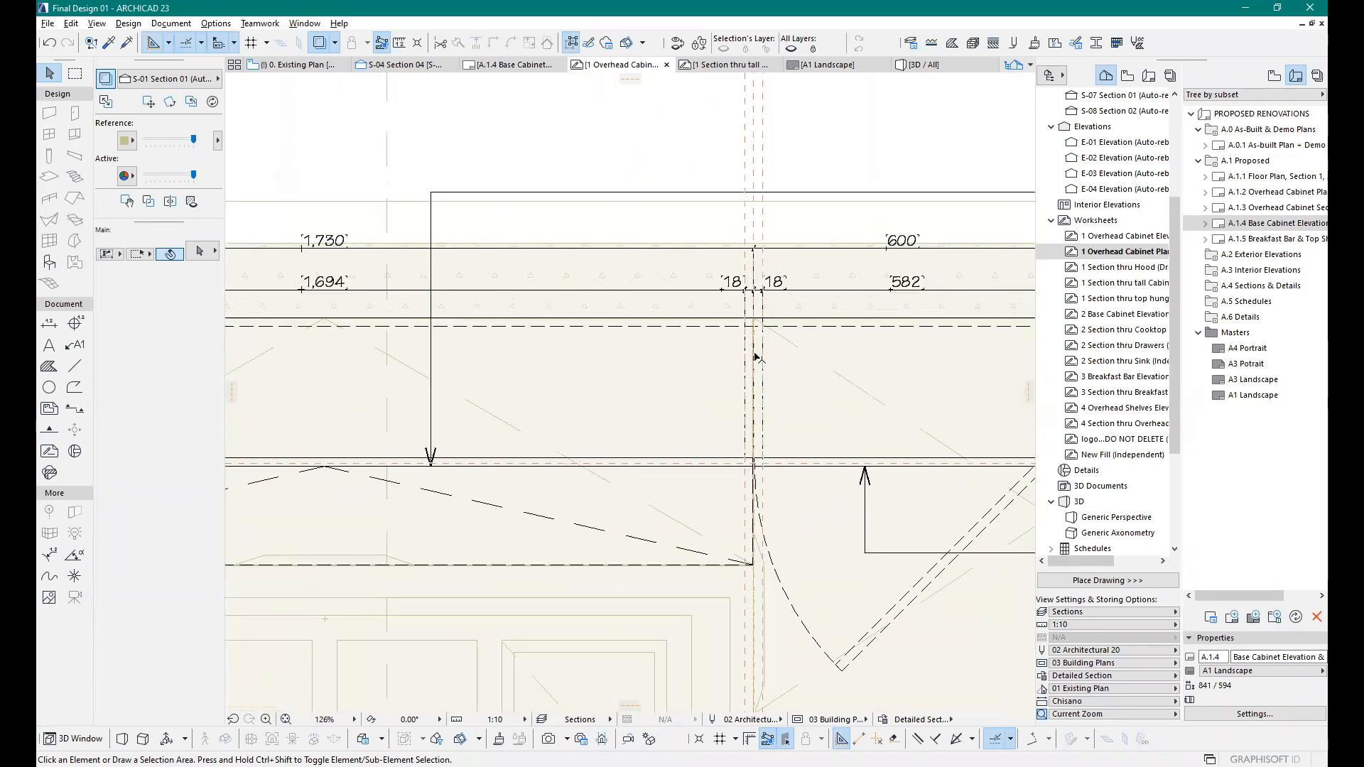
{"action": "scroll", "coordinate": [758, 333], "scroll_direction": "down", "scroll_amount": 2}
{"action": "scroll", "coordinate": [768, 403], "scroll_direction": "up", "scroll_amount": 5}
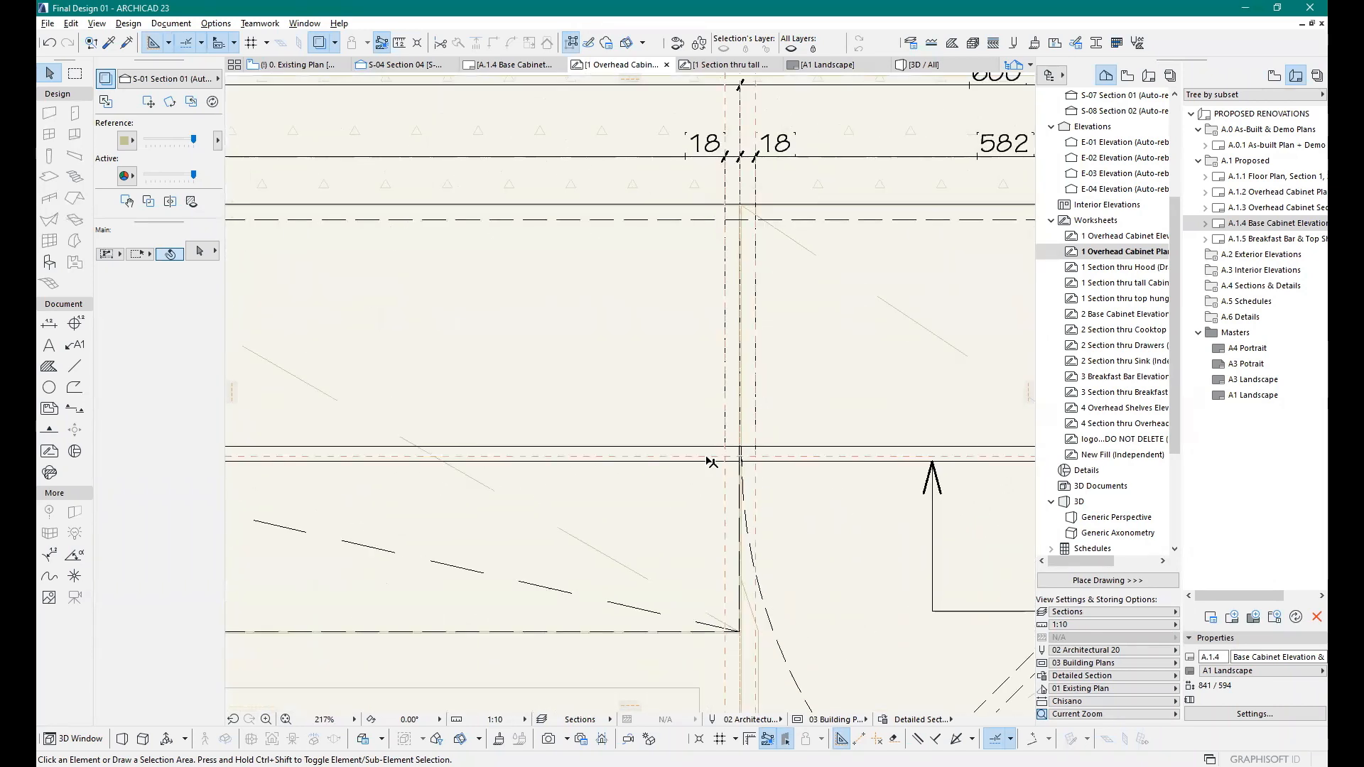
{"action": "scroll", "coordinate": [668, 598], "scroll_direction": "down", "scroll_amount": 2}
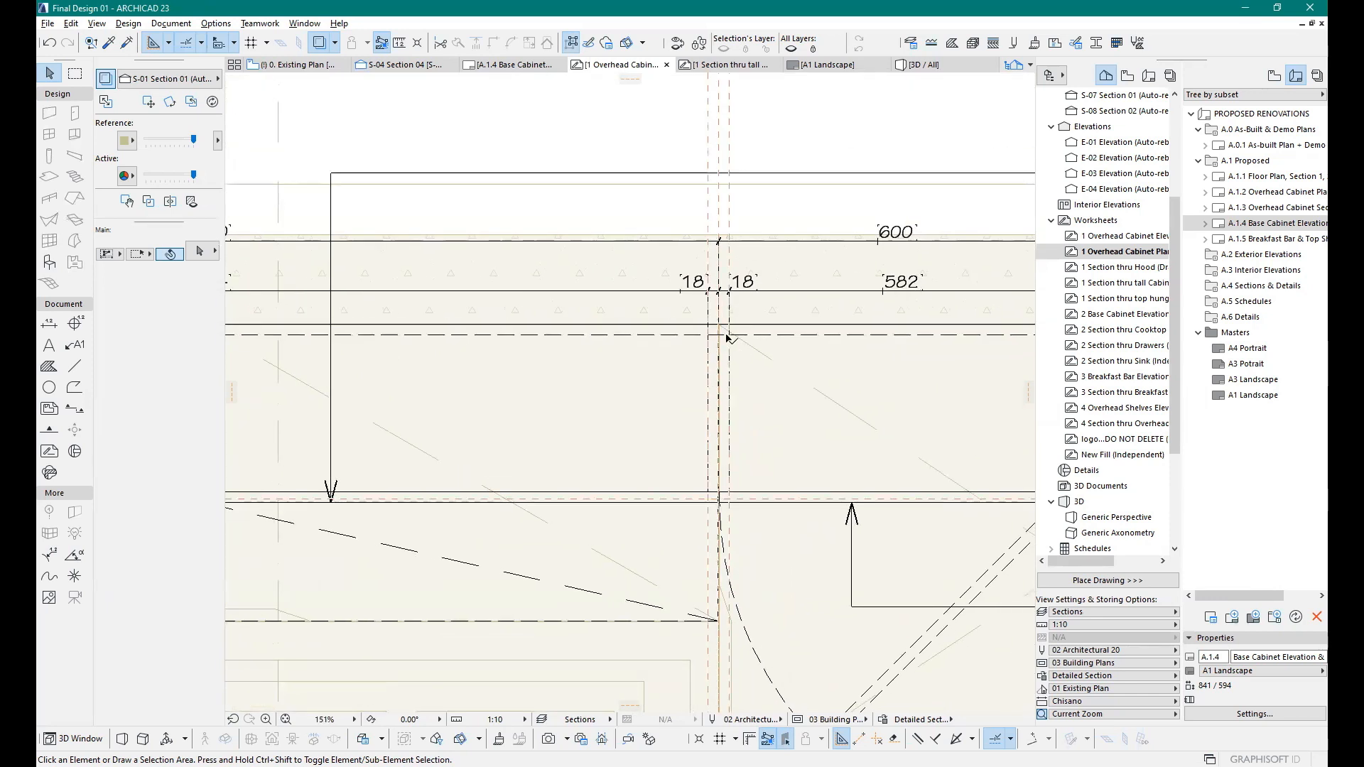
{"action": "scroll", "coordinate": [727, 337], "scroll_direction": "down", "scroll_amount": 6}
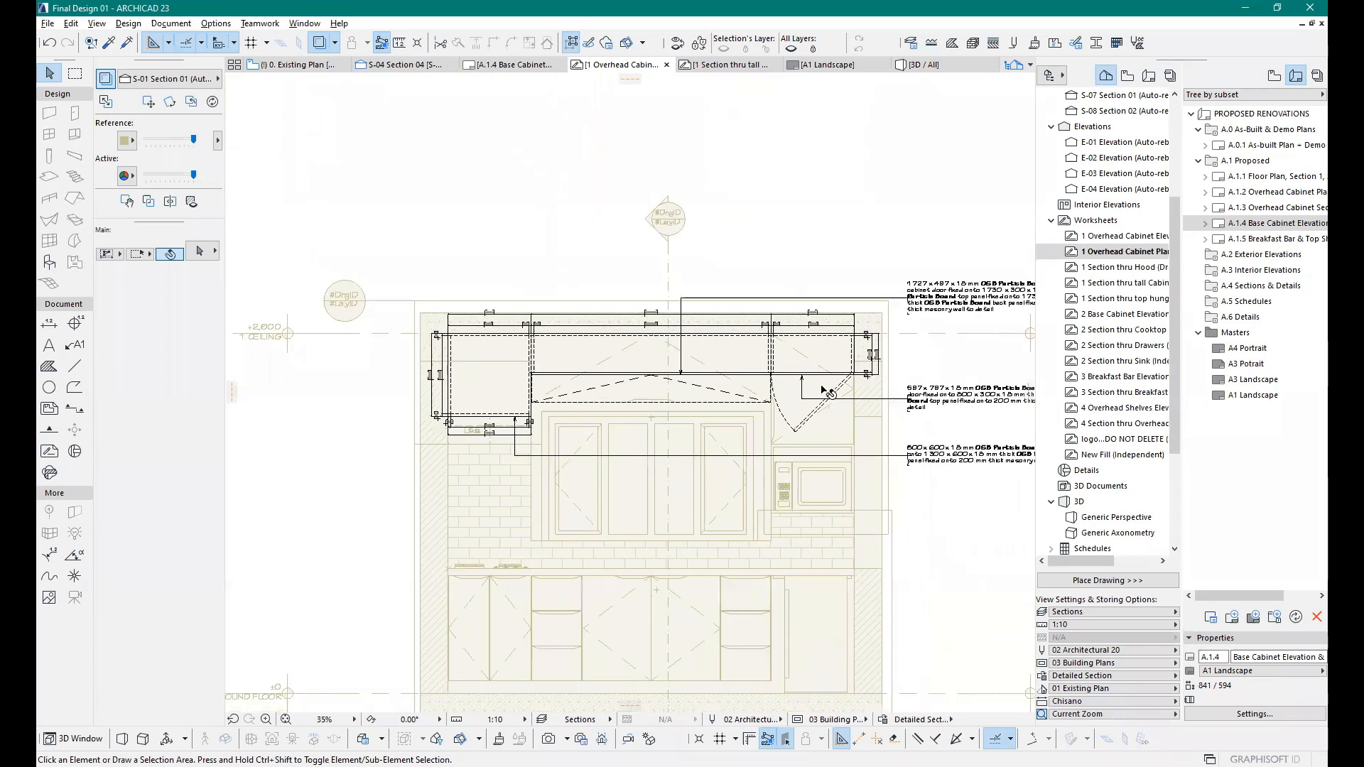
{"action": "scroll", "coordinate": [711, 419], "scroll_direction": "up", "scroll_amount": 2}
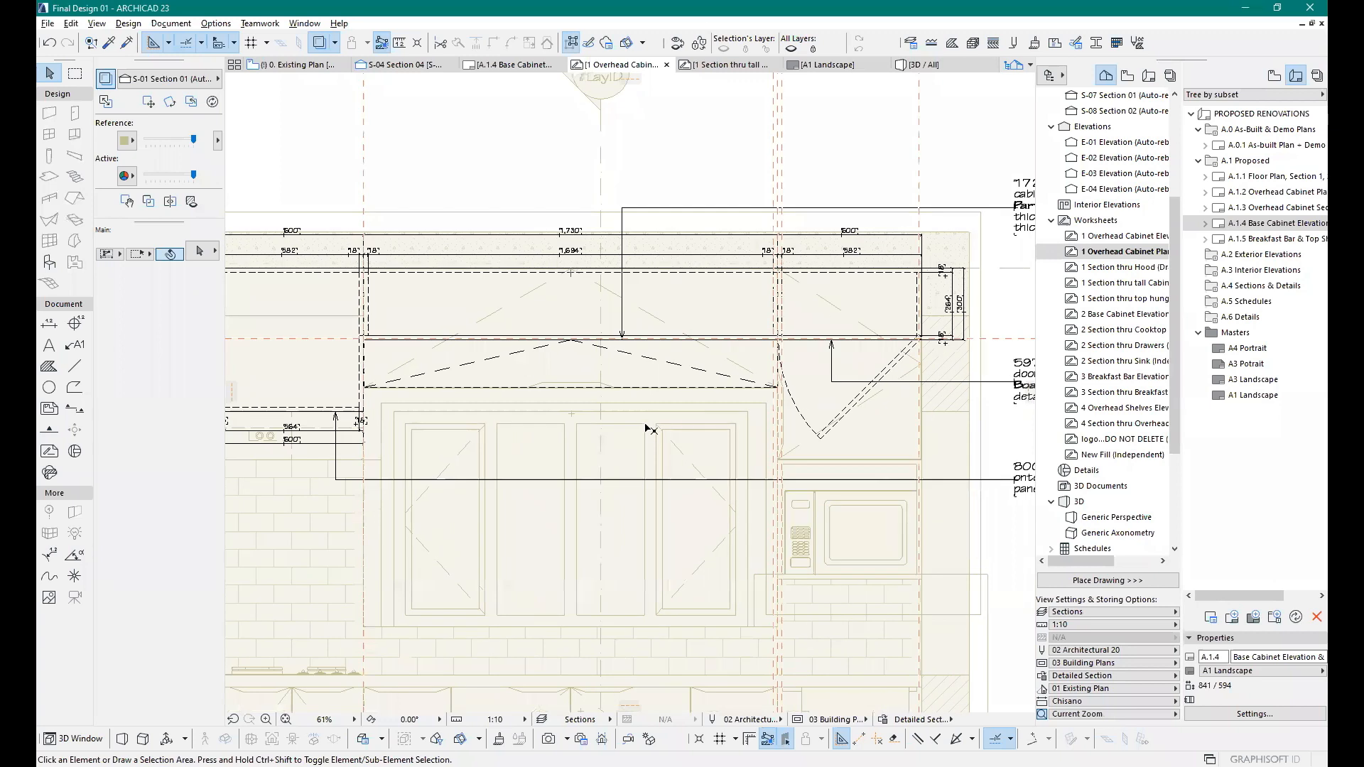
{"action": "scroll", "coordinate": [649, 428], "scroll_direction": "down", "scroll_amount": 2}
{"action": "scroll", "coordinate": [528, 395], "scroll_direction": "up", "scroll_amount": 1}
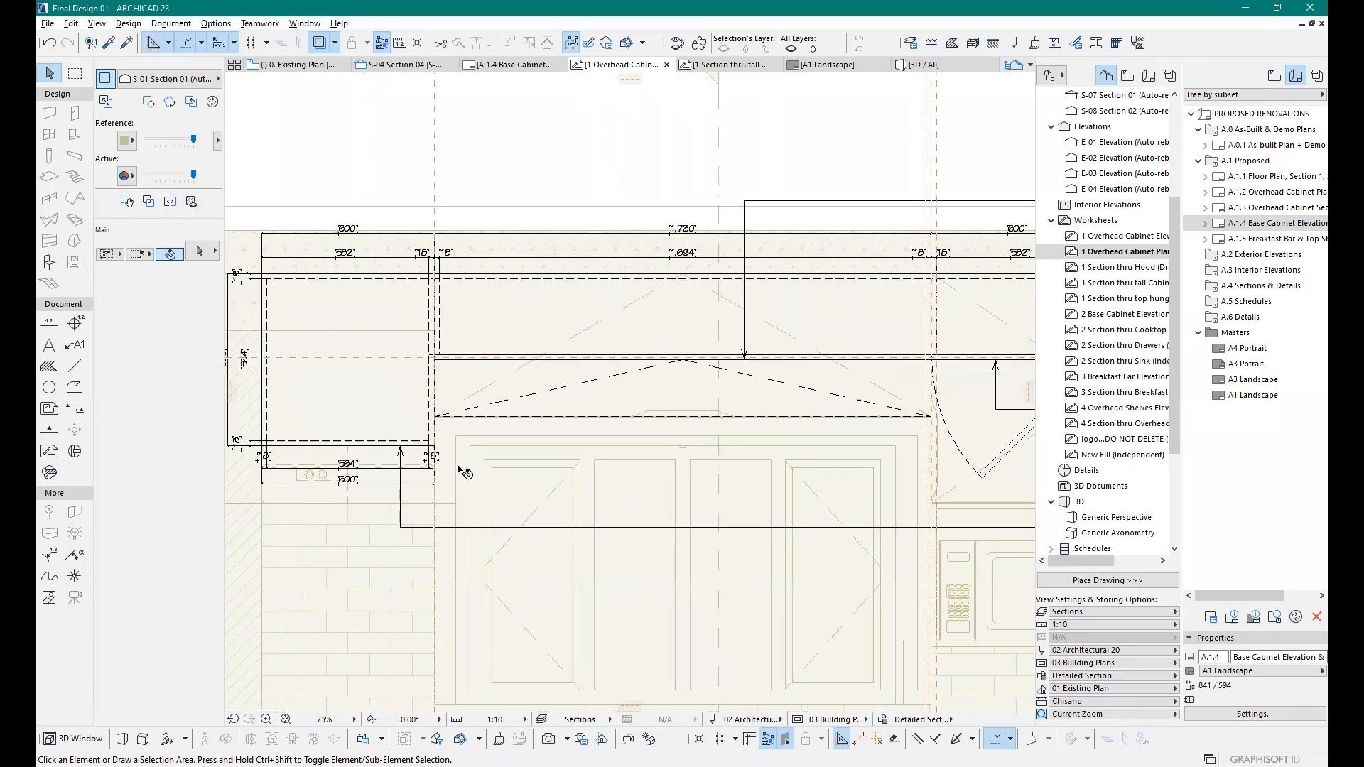
{"action": "scroll", "coordinate": [442, 395], "scroll_direction": "down", "scroll_amount": 2}
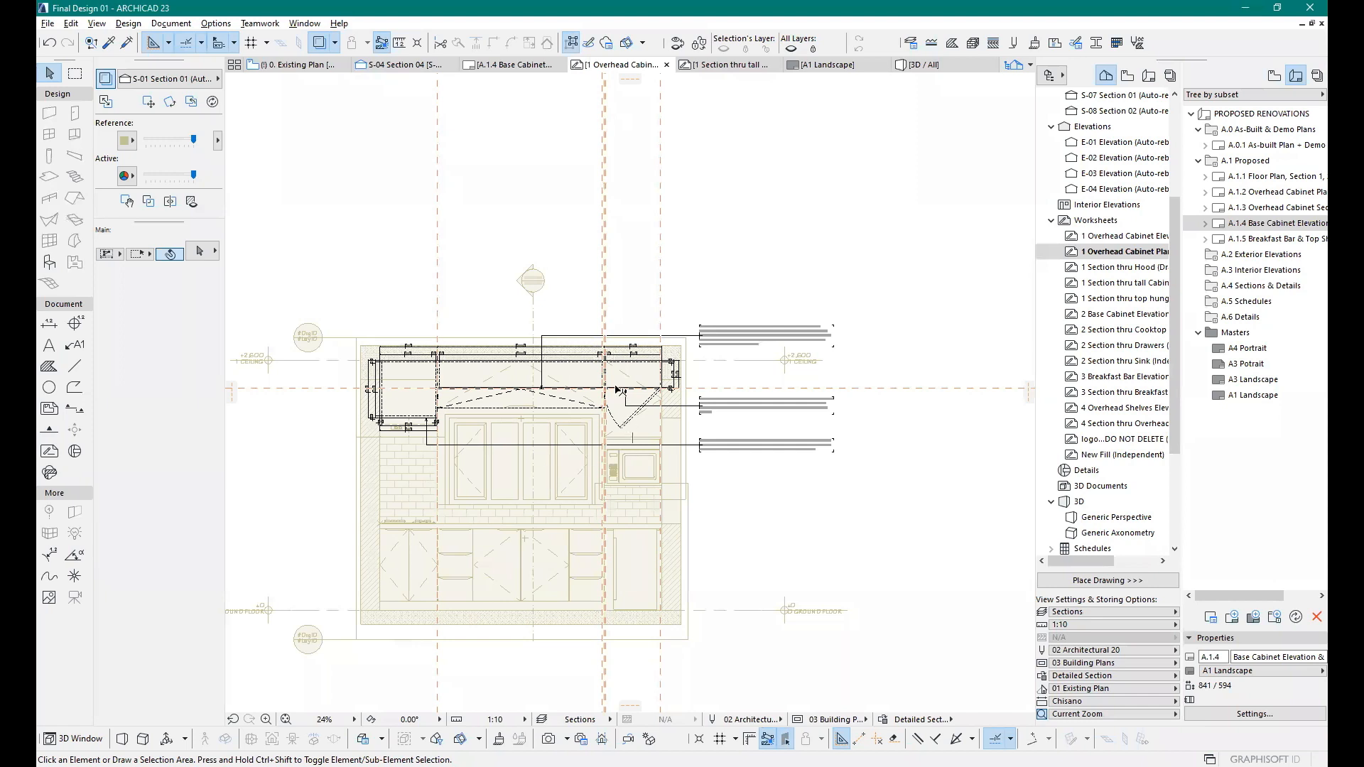
{"action": "scroll", "coordinate": [587, 350], "scroll_direction": "up", "scroll_amount": 2}
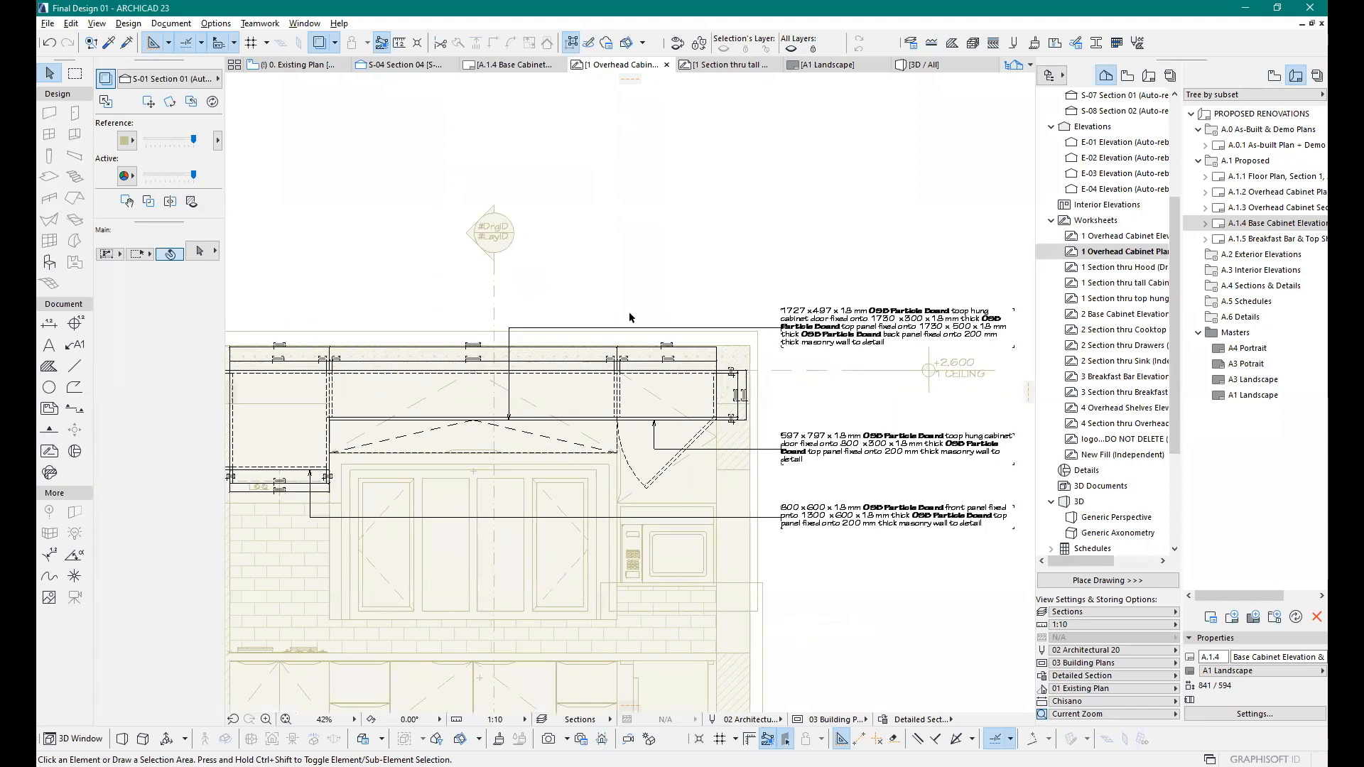
Step: Examine the overhead cabinet plan against the traced section, and read the worksheet types listed after their names
{"action": "scroll", "coordinate": [658, 347], "scroll_direction": "down", "scroll_amount": 2}
{"action": "scroll", "coordinate": [655, 380], "scroll_direction": "up", "scroll_amount": 1}
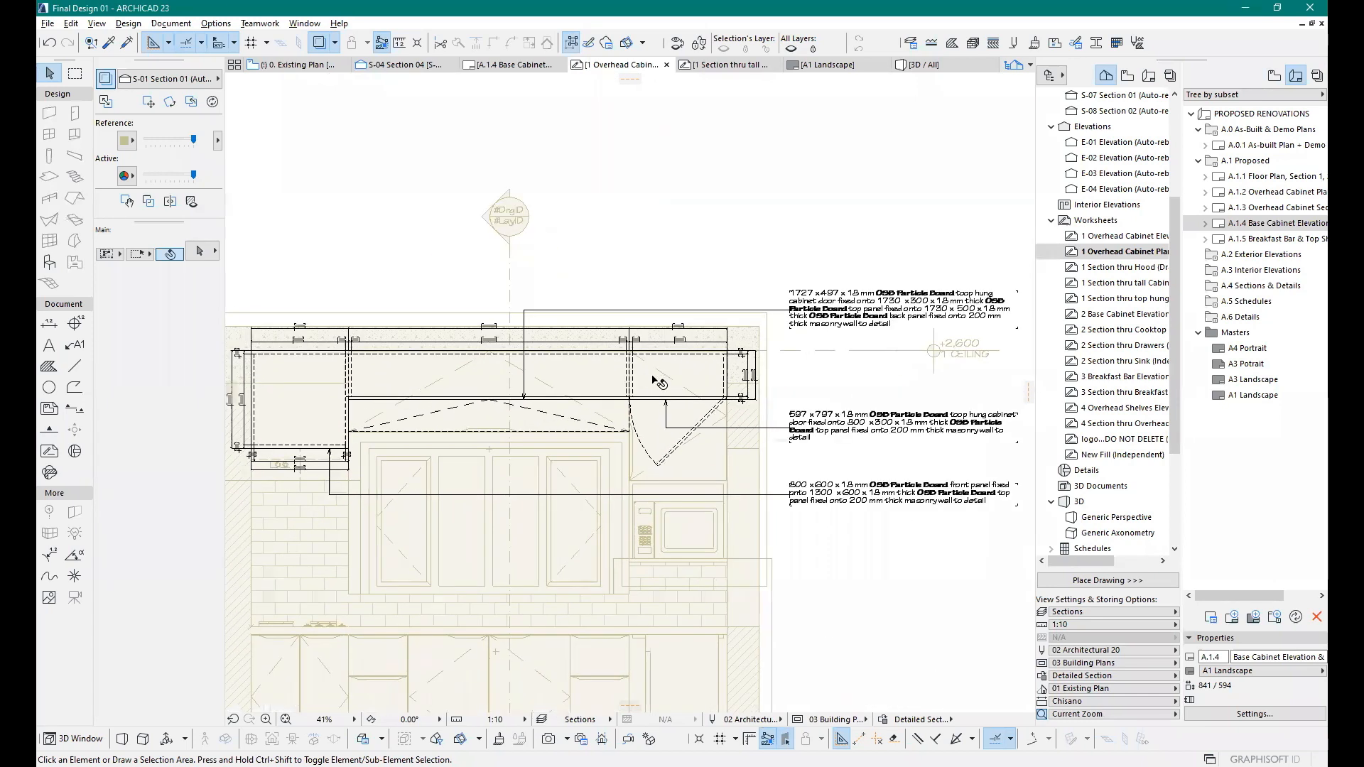
{"action": "scroll", "coordinate": [714, 390], "scroll_direction": "down", "scroll_amount": 1}
{"action": "scroll", "coordinate": [625, 384], "scroll_direction": "up", "scroll_amount": 1}
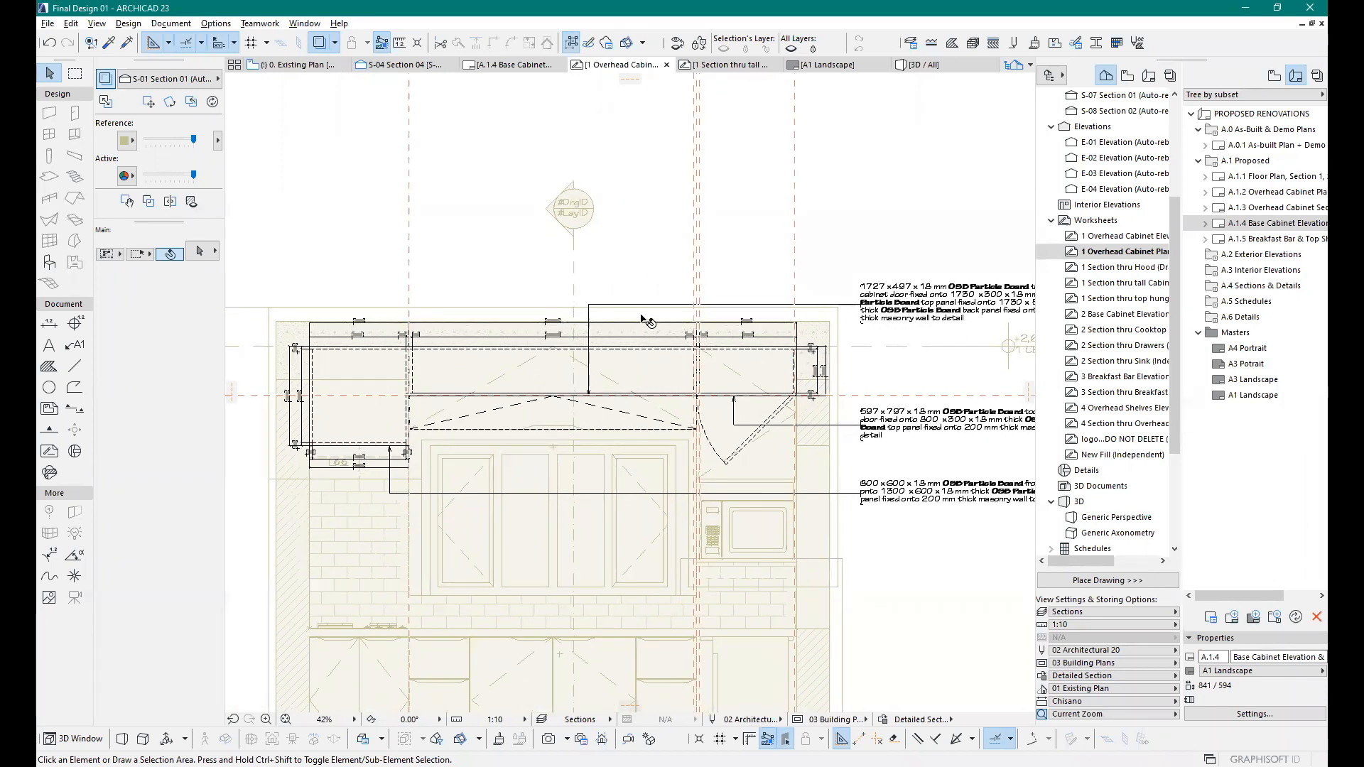
{"action": "key", "text": "alt+Tab"}
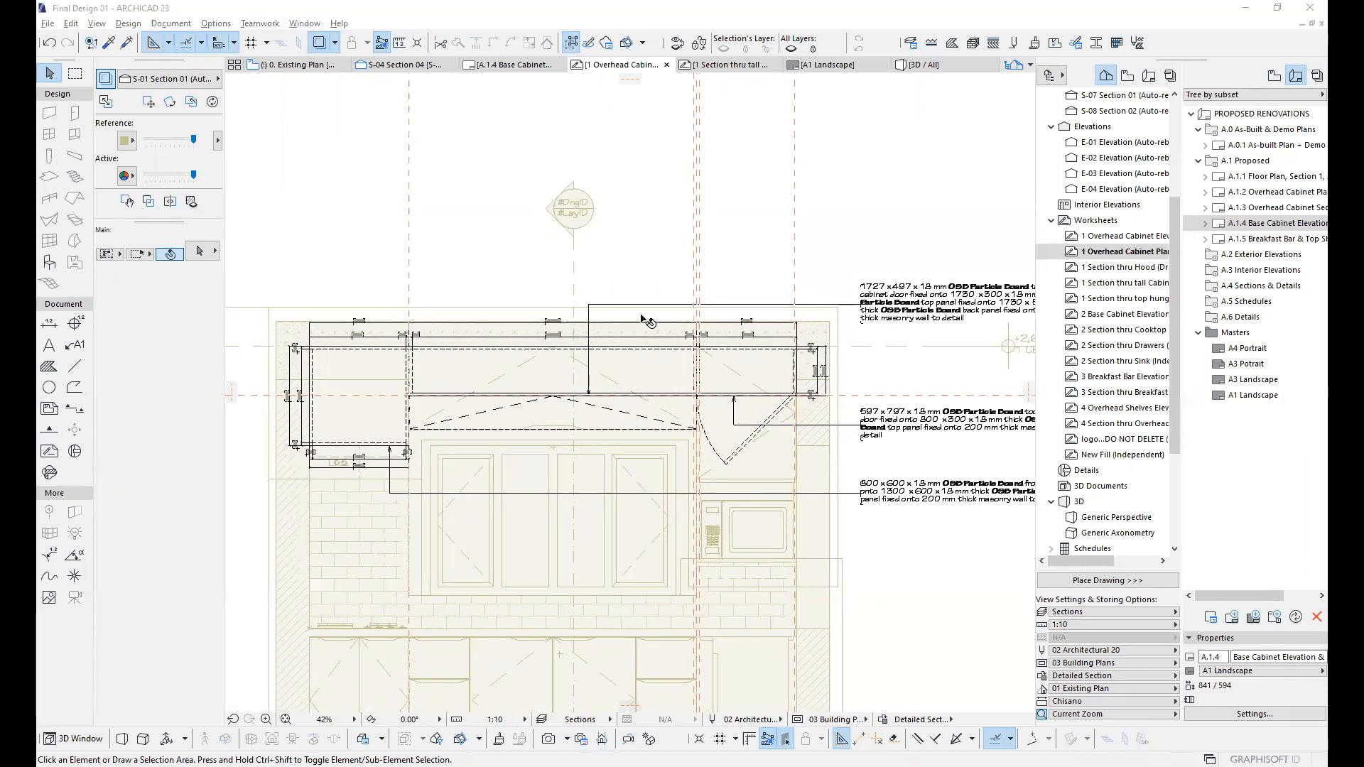
{"action": "left_click", "coordinate": [1140, 253]}
{"action": "left_click", "coordinate": [1158, 561]}
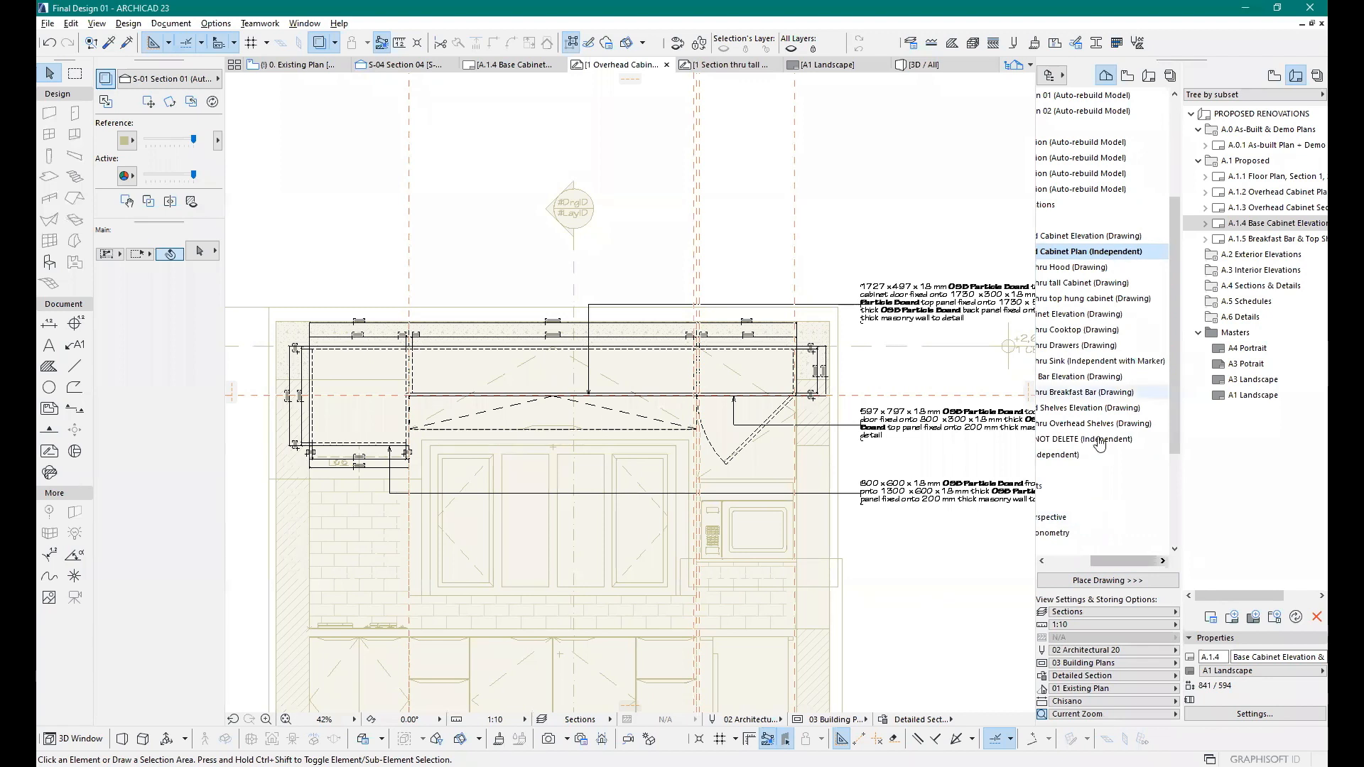
{"action": "left_click_drag", "start_coordinate": [1134, 561], "coordinate": [1047, 557]}
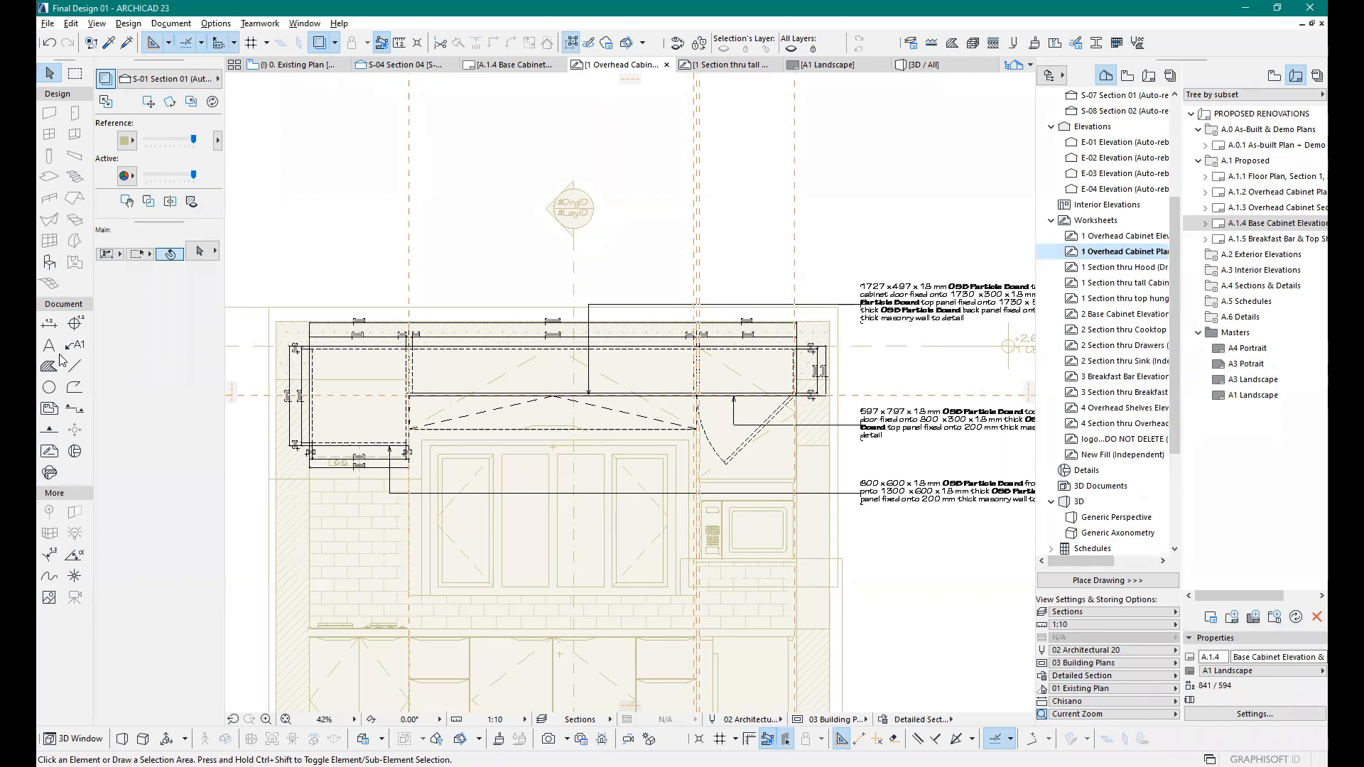
Step: Open the Detail marker default settings to review the linked marker's drawing reference, and close them without changes
{"action": "left_click", "coordinate": [51, 415]}
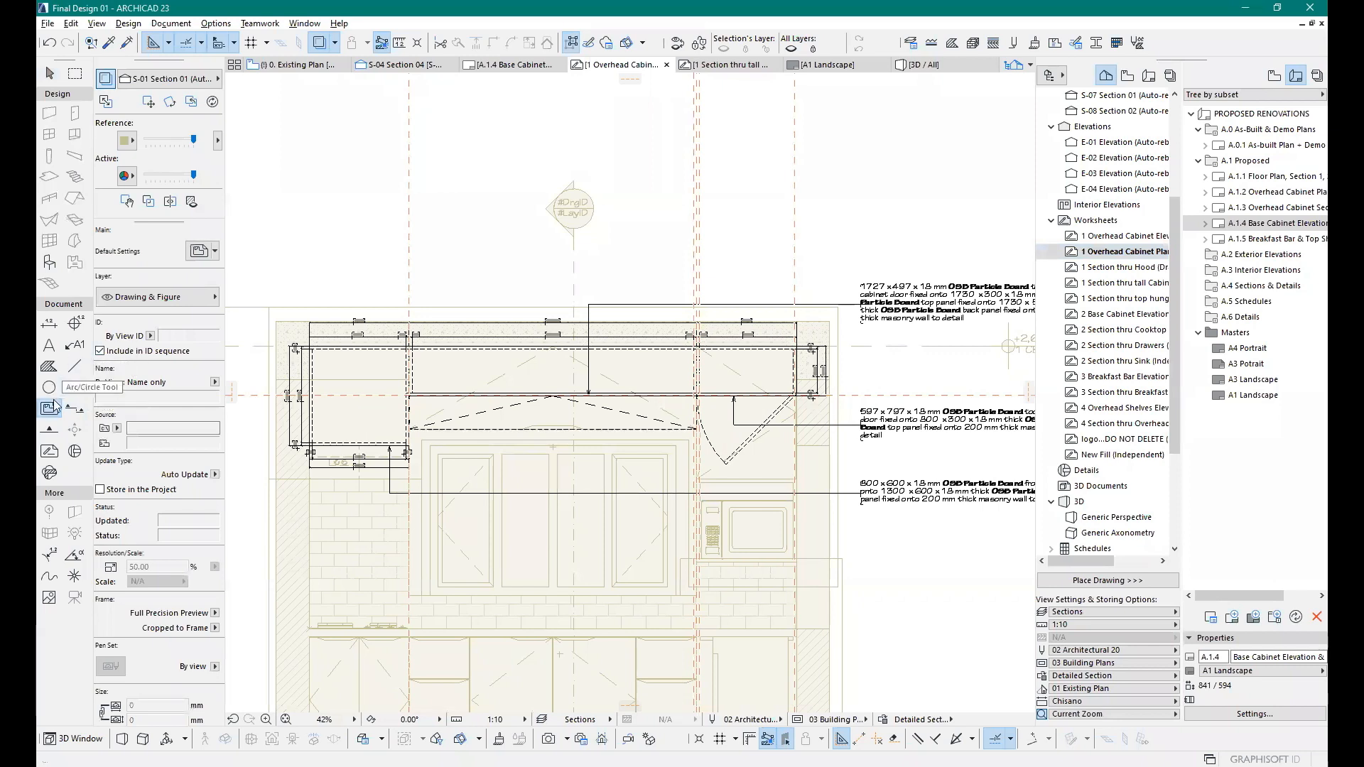
{"action": "left_click", "coordinate": [84, 452]}
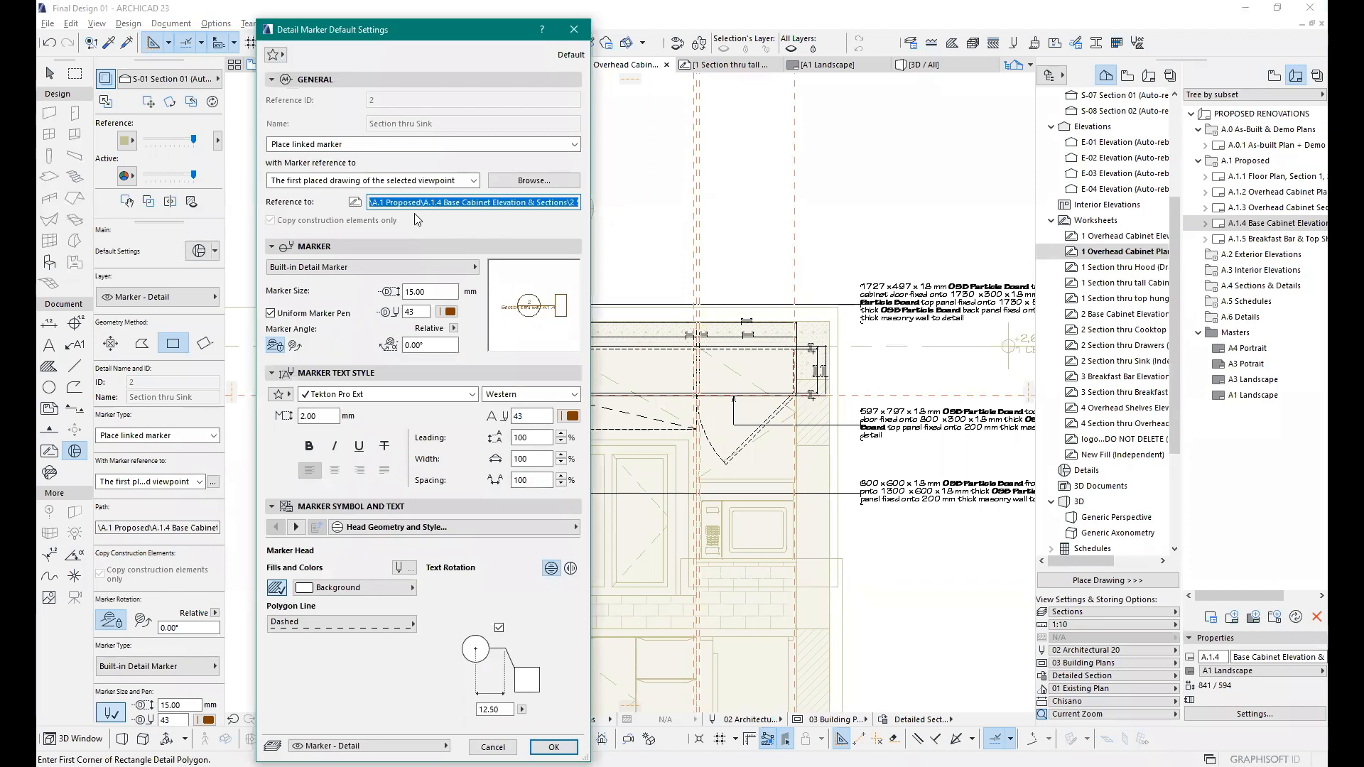
{"action": "left_click_drag", "start_coordinate": [454, 35], "coordinate": [462, 123]}
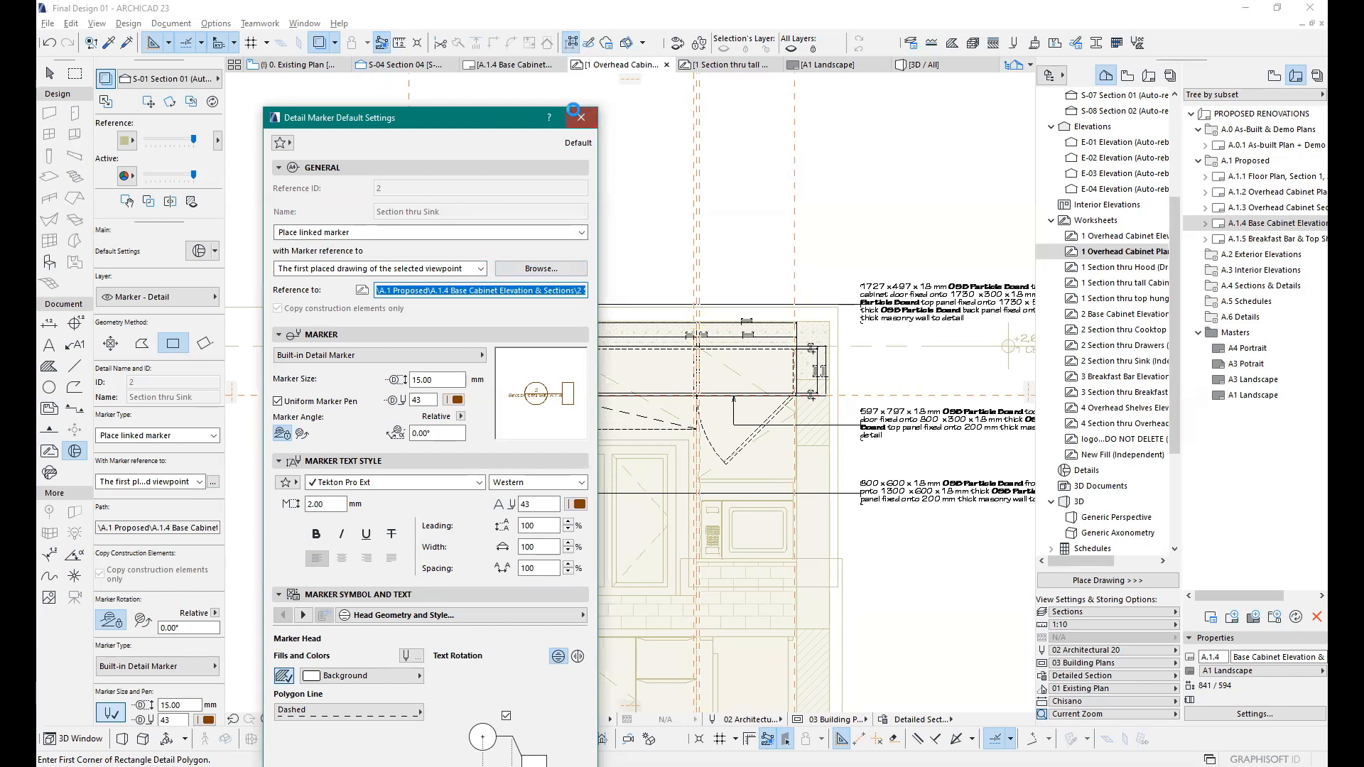
{"action": "left_click", "coordinate": [581, 117]}
{"action": "scroll", "coordinate": [501, 240], "scroll_direction": "down", "scroll_amount": 3}
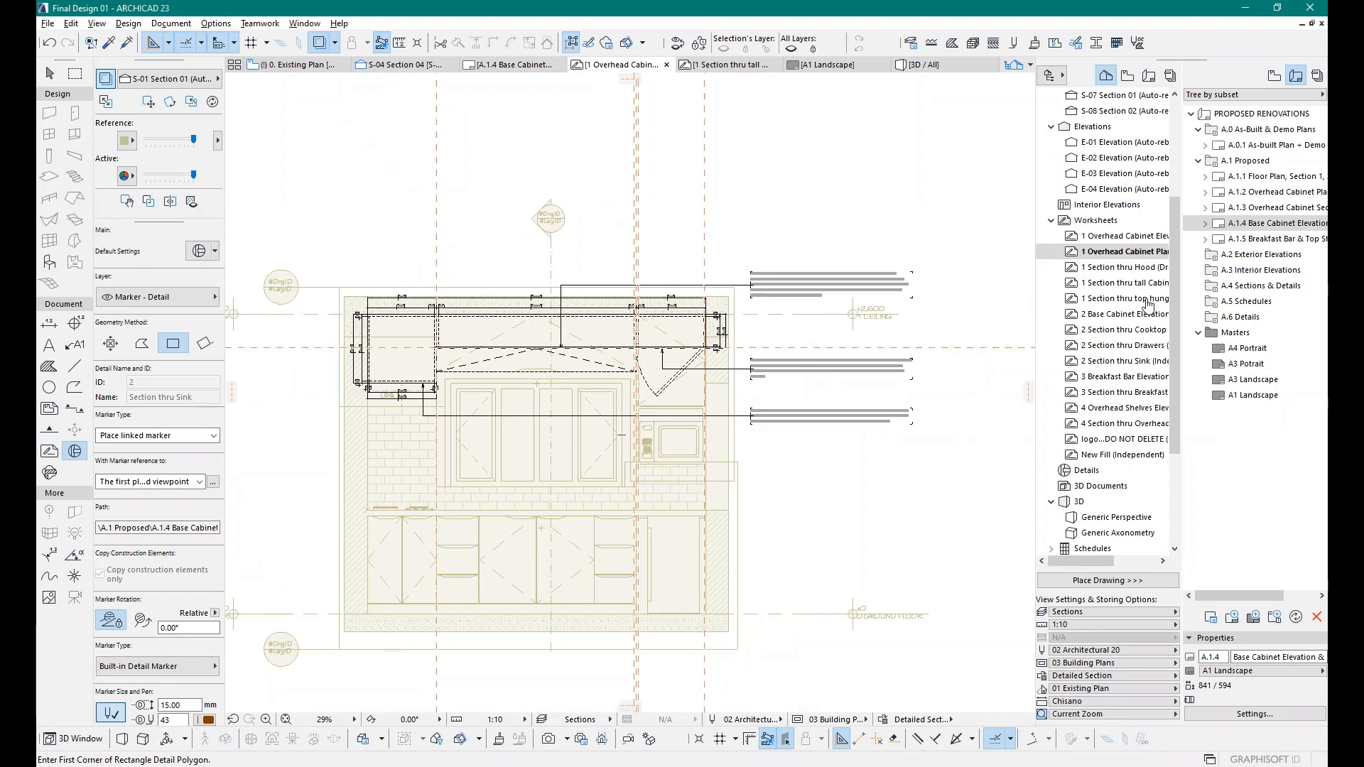
Step: Open the 1 Overhead Cabinet Elevation worksheet and review its available rebuild and source view commands
{"action": "left_click", "coordinate": [1137, 236]}
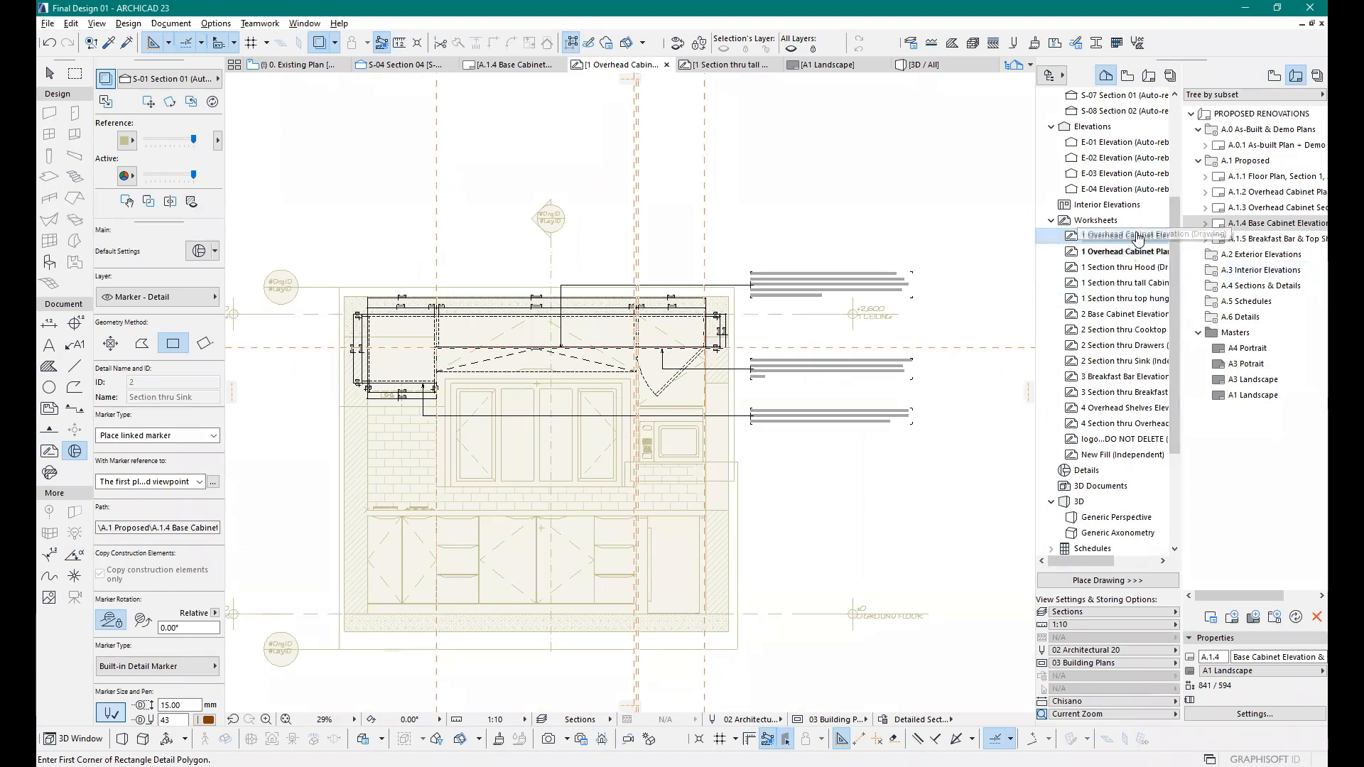
{"action": "double_click", "coordinate": [1138, 236]}
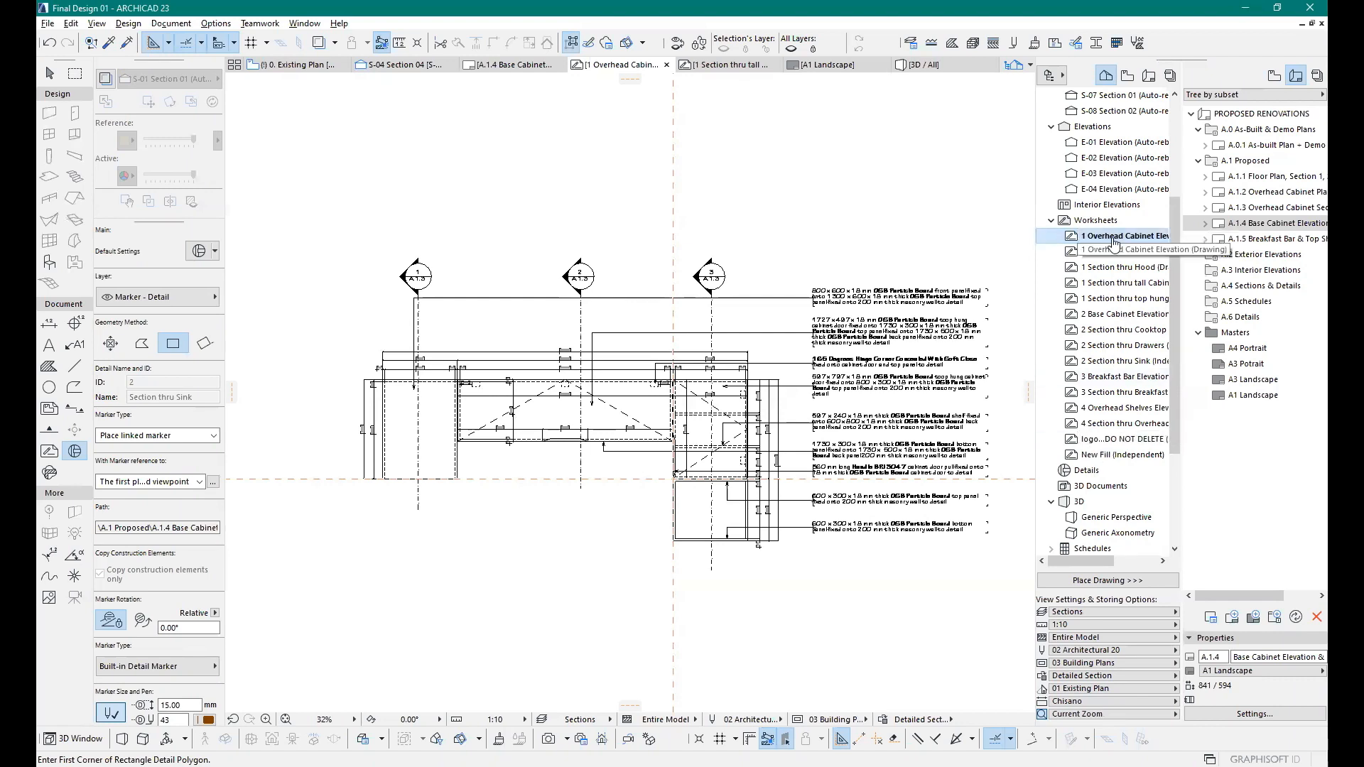
{"action": "right_click", "coordinate": [1113, 239]}
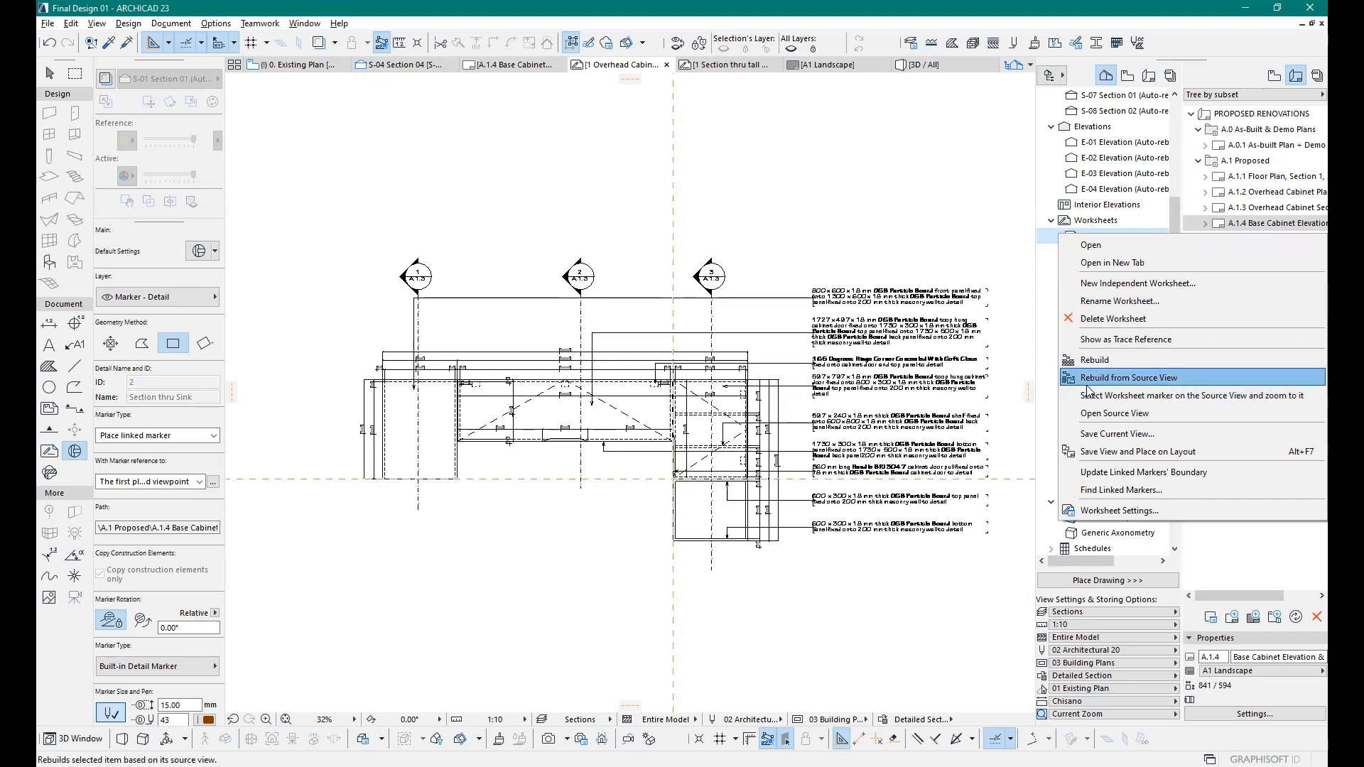
{"action": "left_click", "coordinate": [605, 224]}
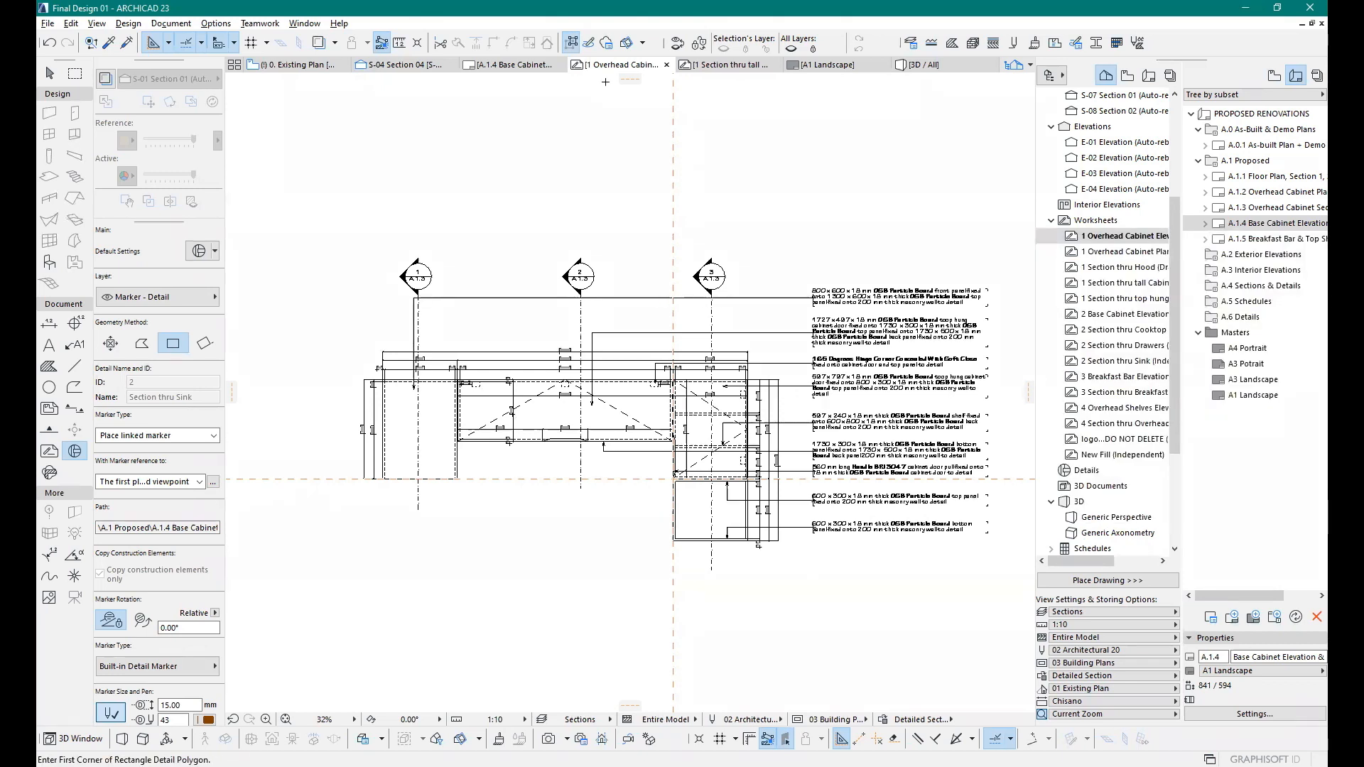
Step: On the 0. Existing Plan, draw a marquee around the window wall and worktop area and show it in 3D
{"action": "left_click", "coordinate": [432, 67]}
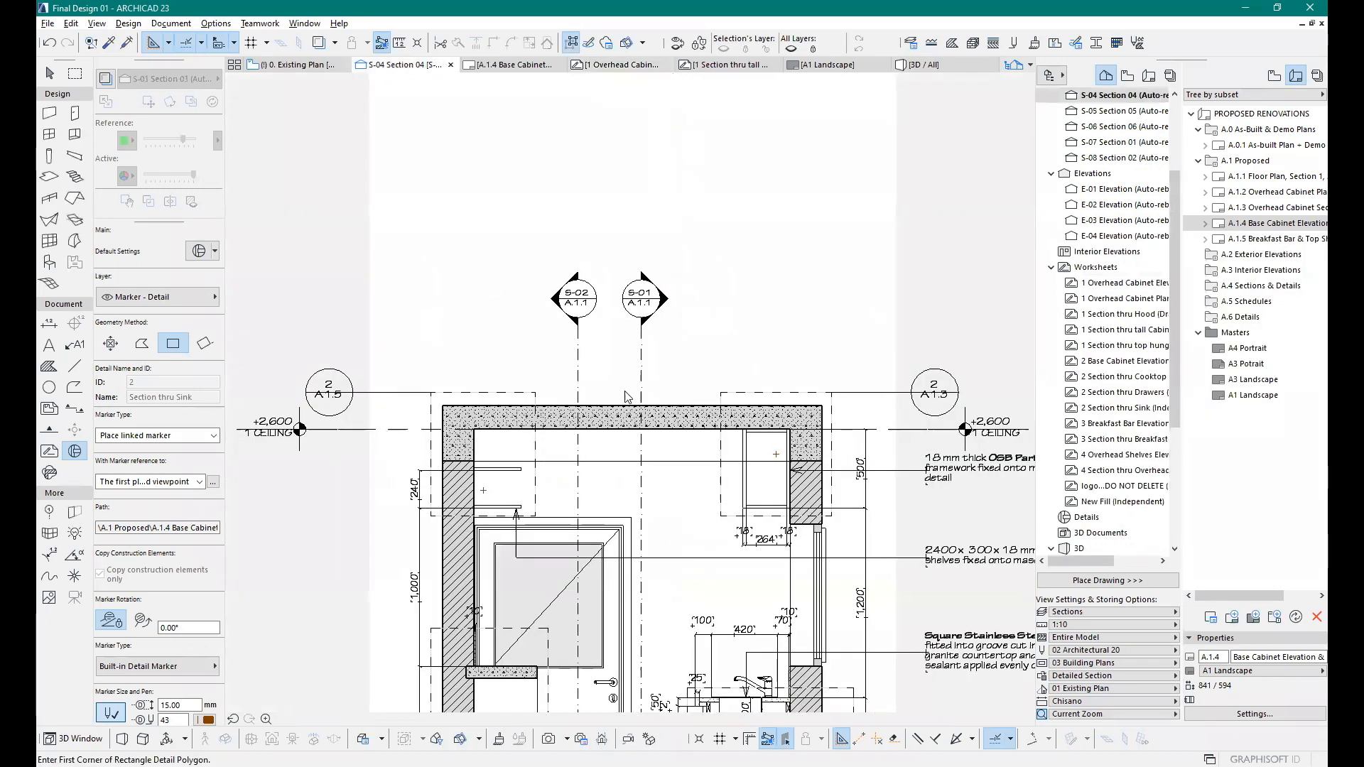
{"action": "left_click", "coordinate": [313, 65]}
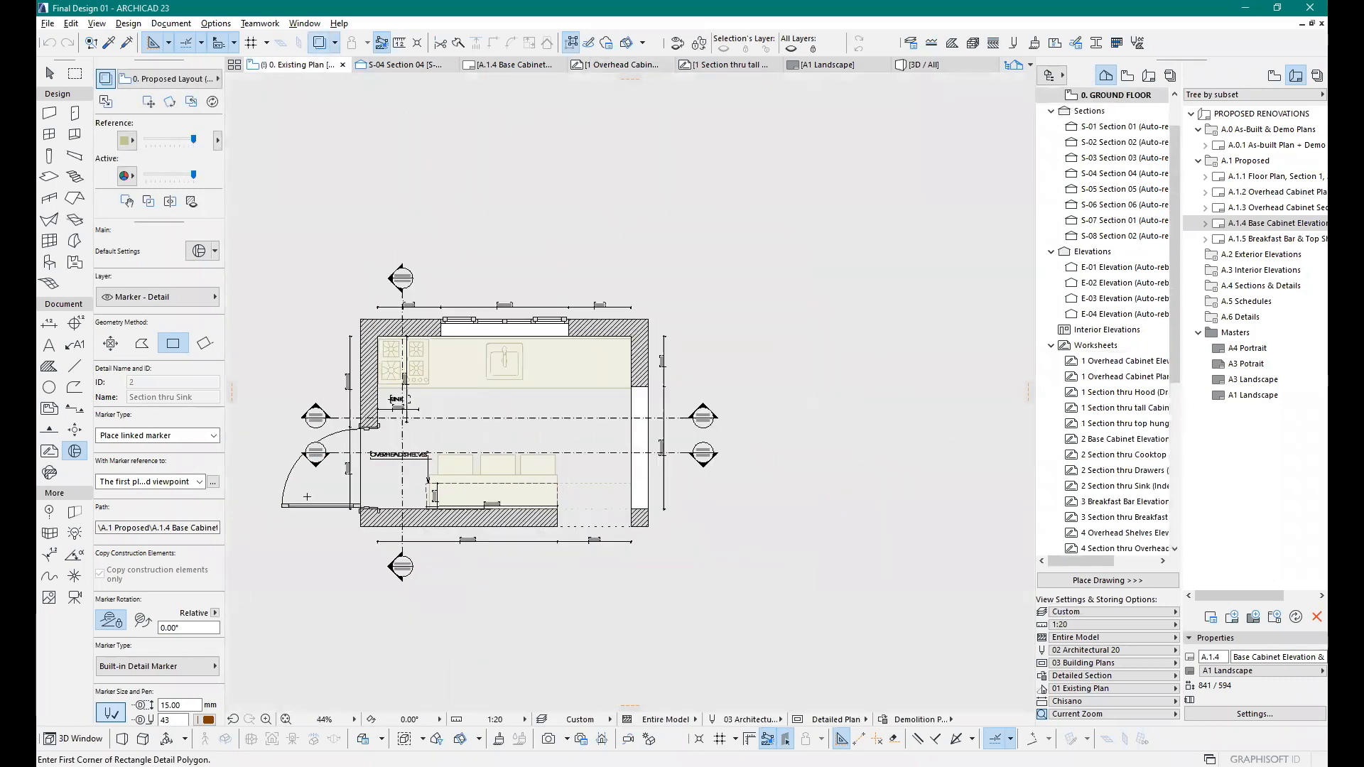
{"action": "left_click", "coordinate": [75, 74]}
{"action": "left_click", "coordinate": [296, 321]}
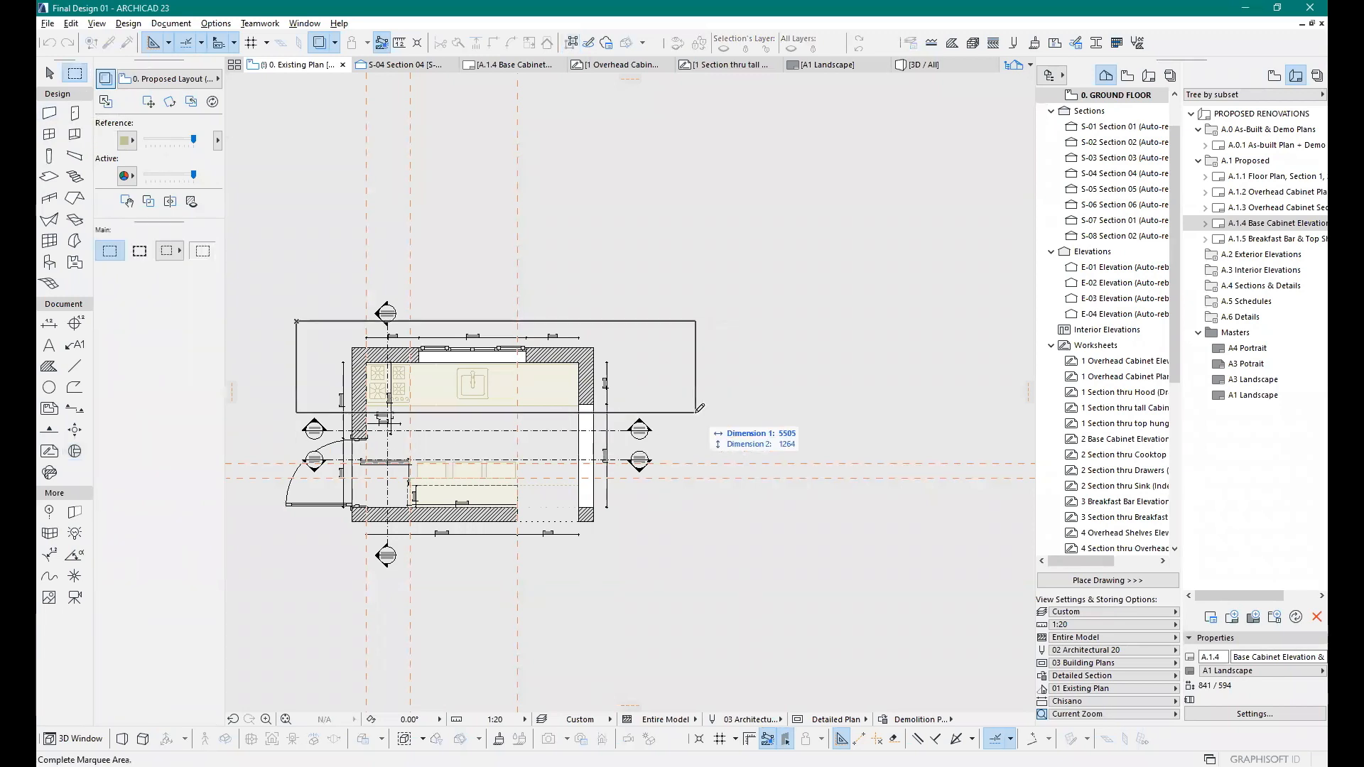
{"action": "left_click", "coordinate": [647, 416]}
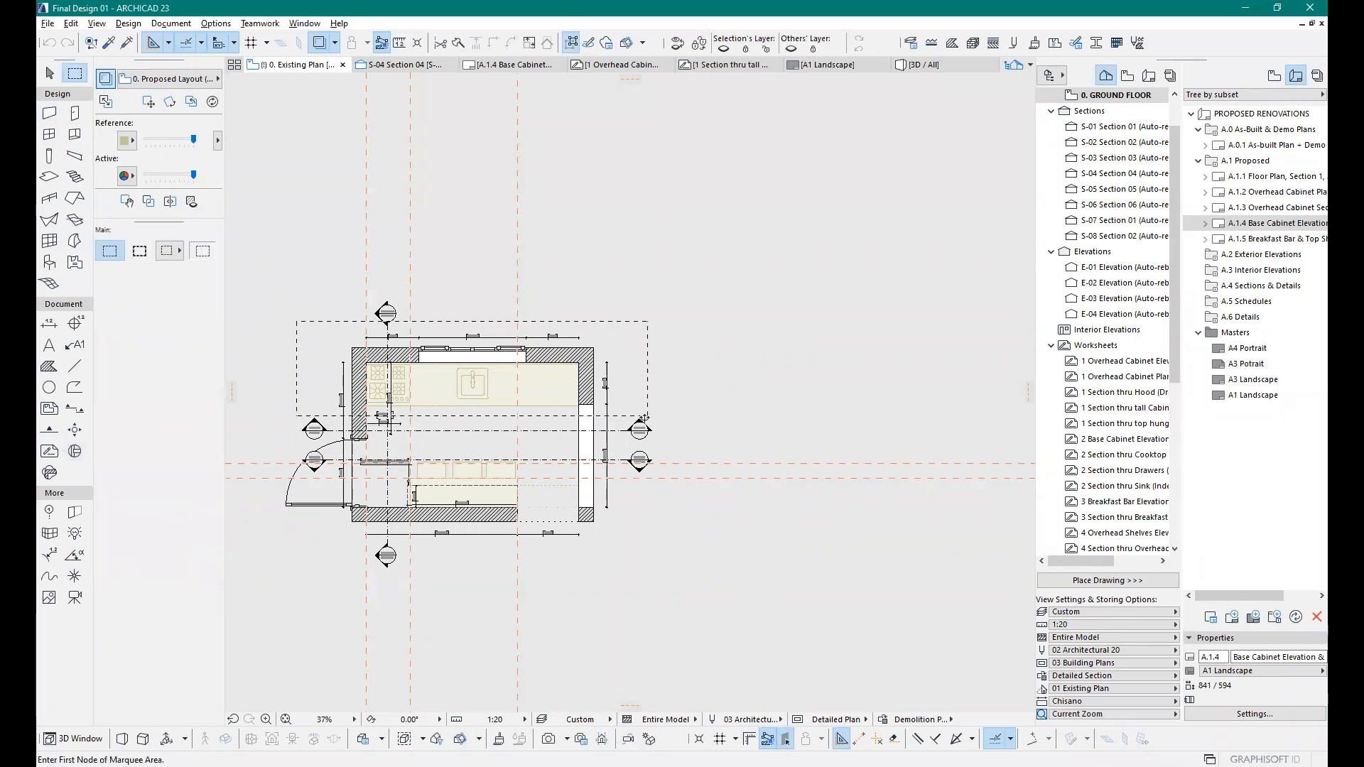
{"action": "key", "text": "F5"}
{"action": "scroll", "coordinate": [533, 538], "scroll_direction": "down", "scroll_amount": 3}
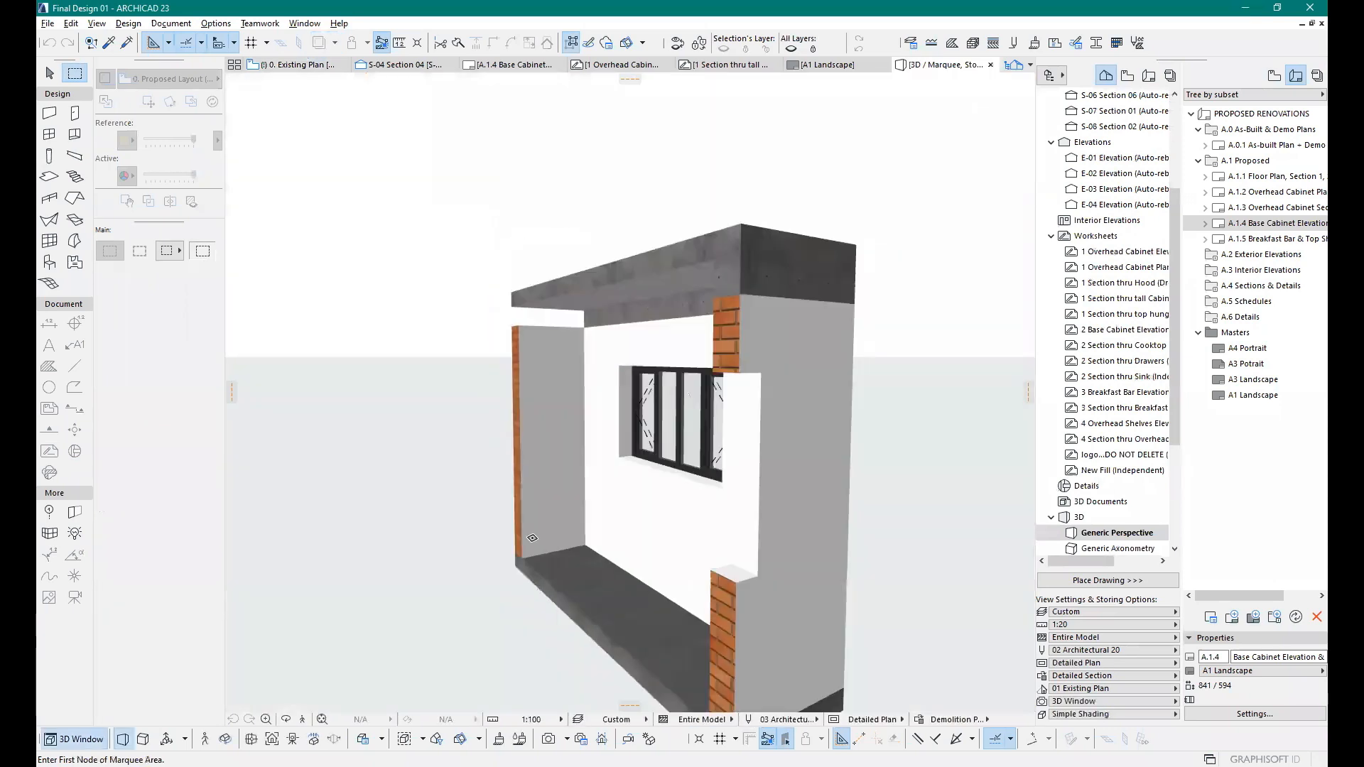
Step: Set the 3D view's layer combination to All On and its graphic override combination to Detailed Plan
{"action": "left_click", "coordinate": [628, 722]}
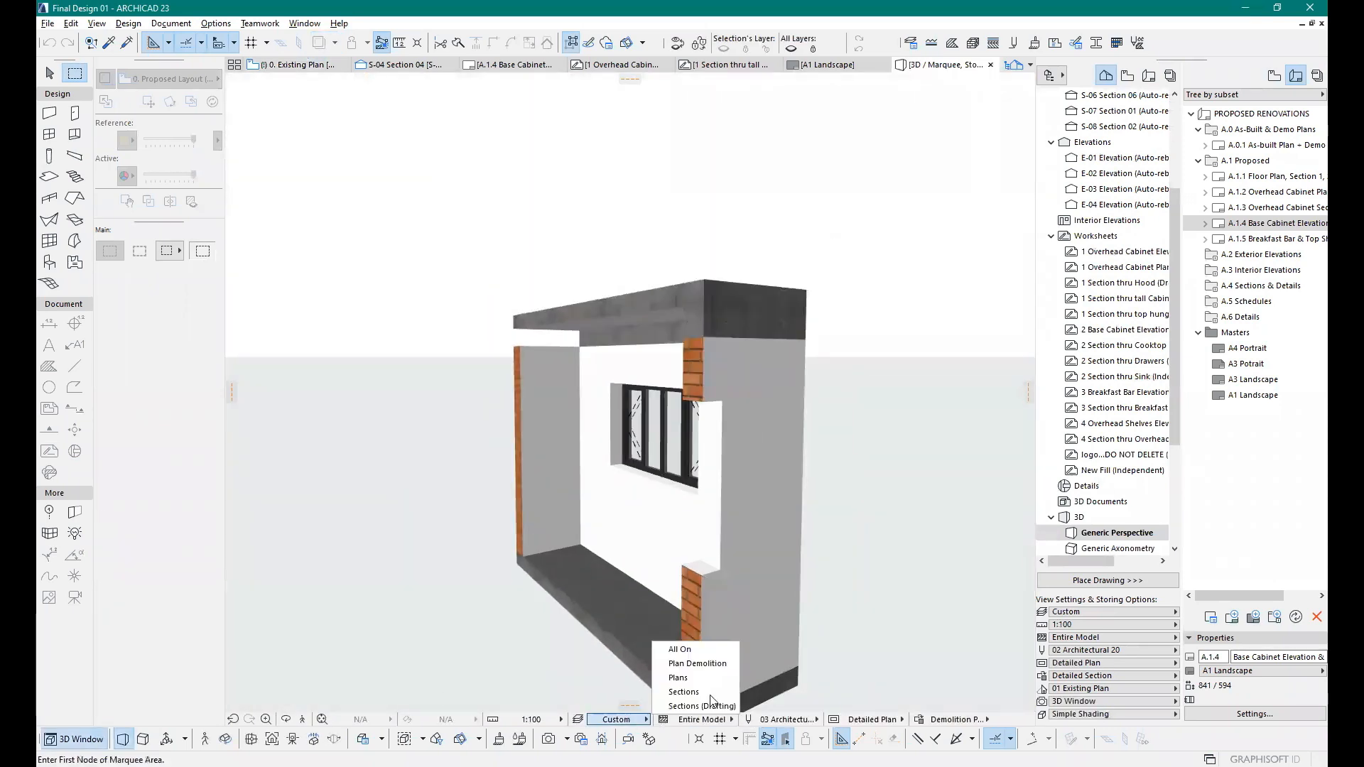
{"action": "left_click", "coordinate": [695, 653]}
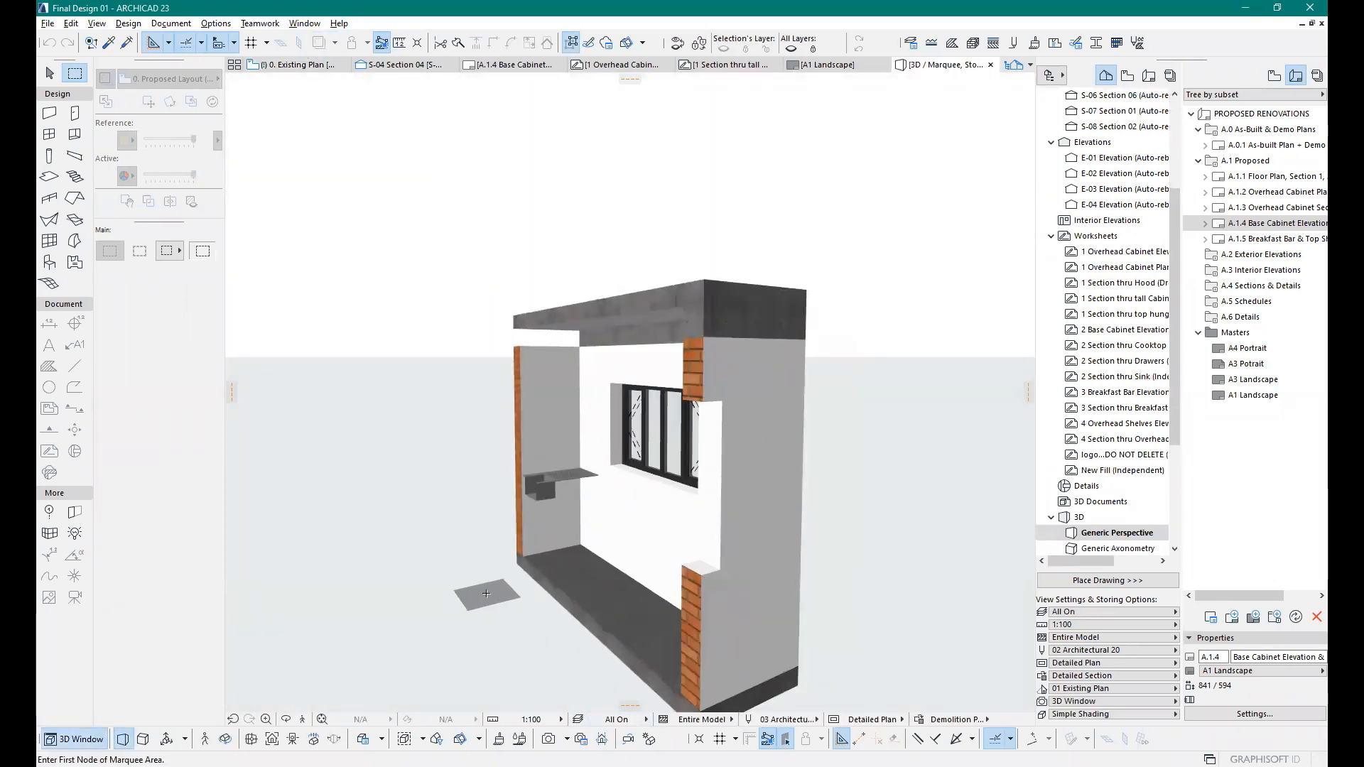
{"action": "left_click", "coordinate": [643, 721]}
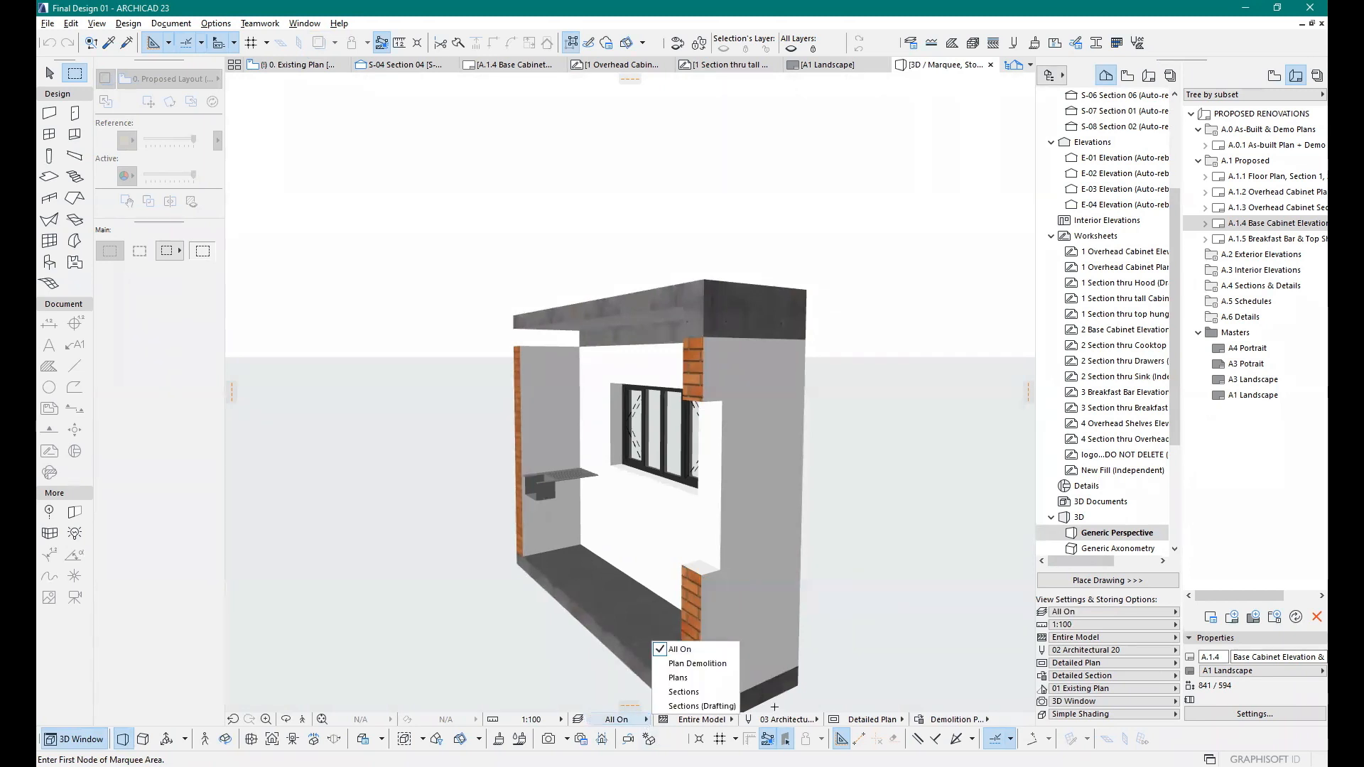
{"action": "left_click", "coordinate": [952, 720]}
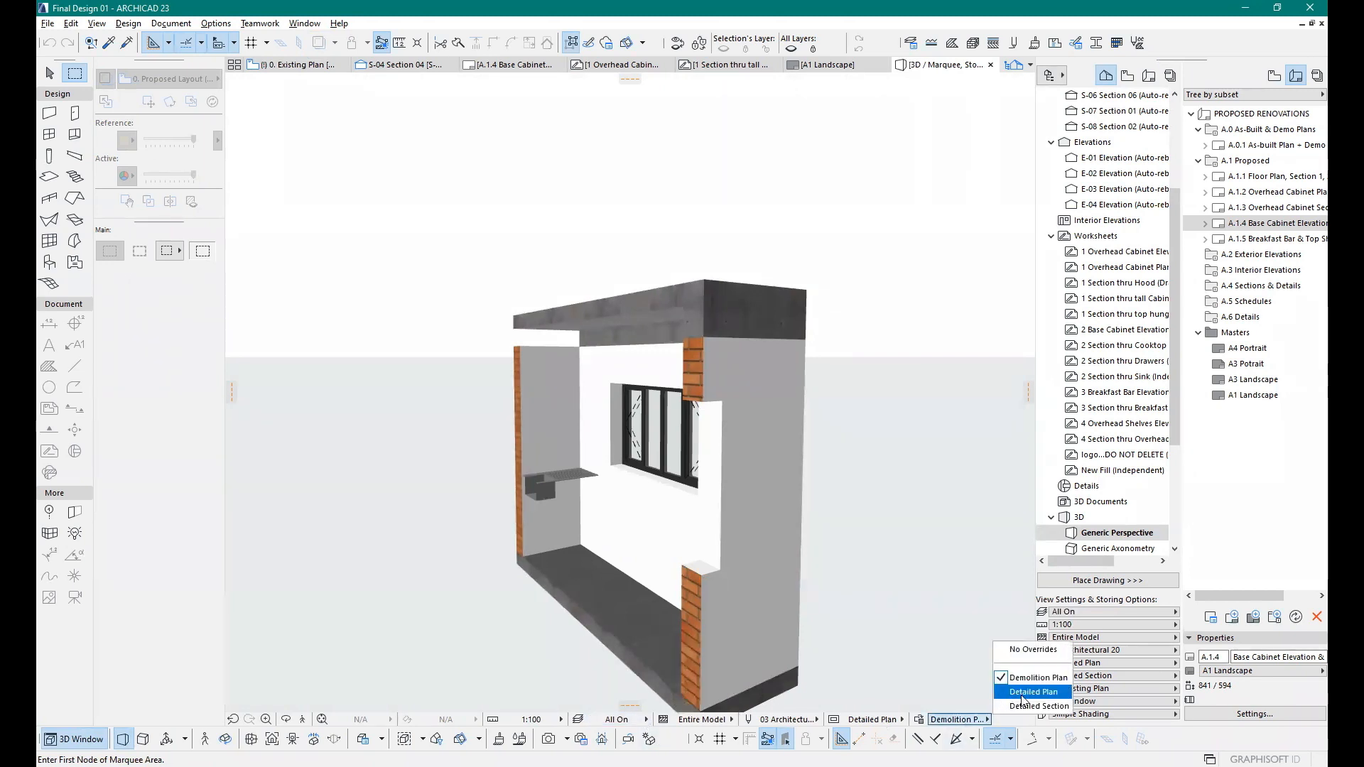
{"action": "left_click", "coordinate": [1023, 695]}
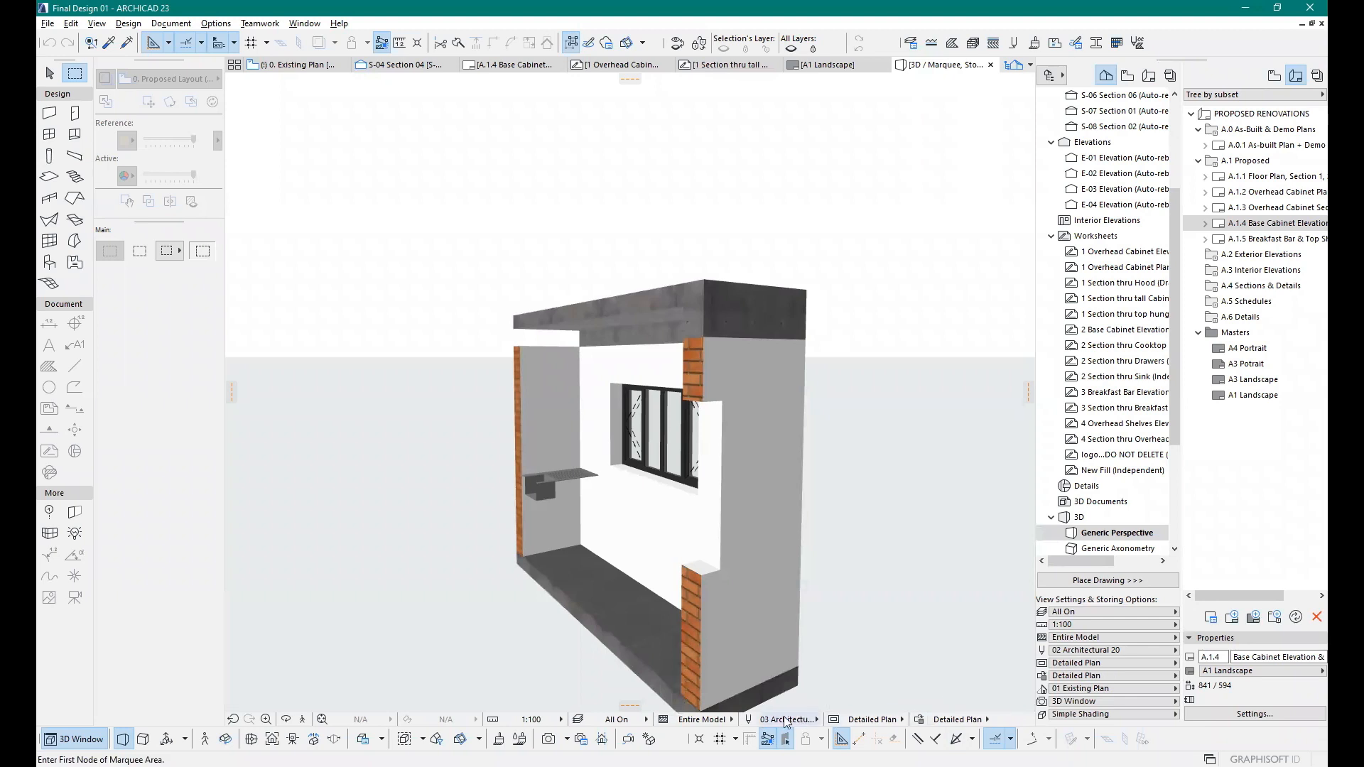
Step: Look through the renovation filters available for the 3D view
{"action": "left_click", "coordinate": [209, 25]}
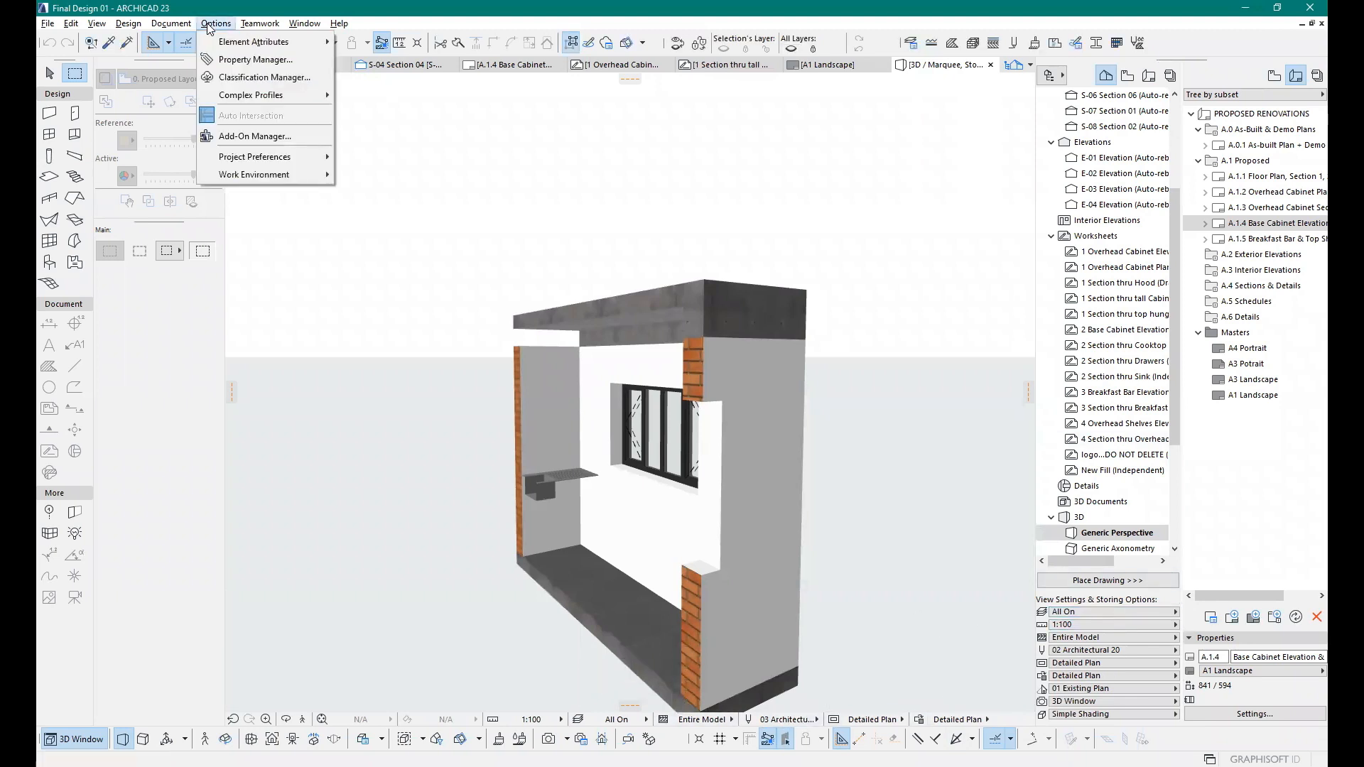
{"action": "mouse_move", "coordinate": [177, 25]}
{"action": "mouse_move", "coordinate": [216, 168]}
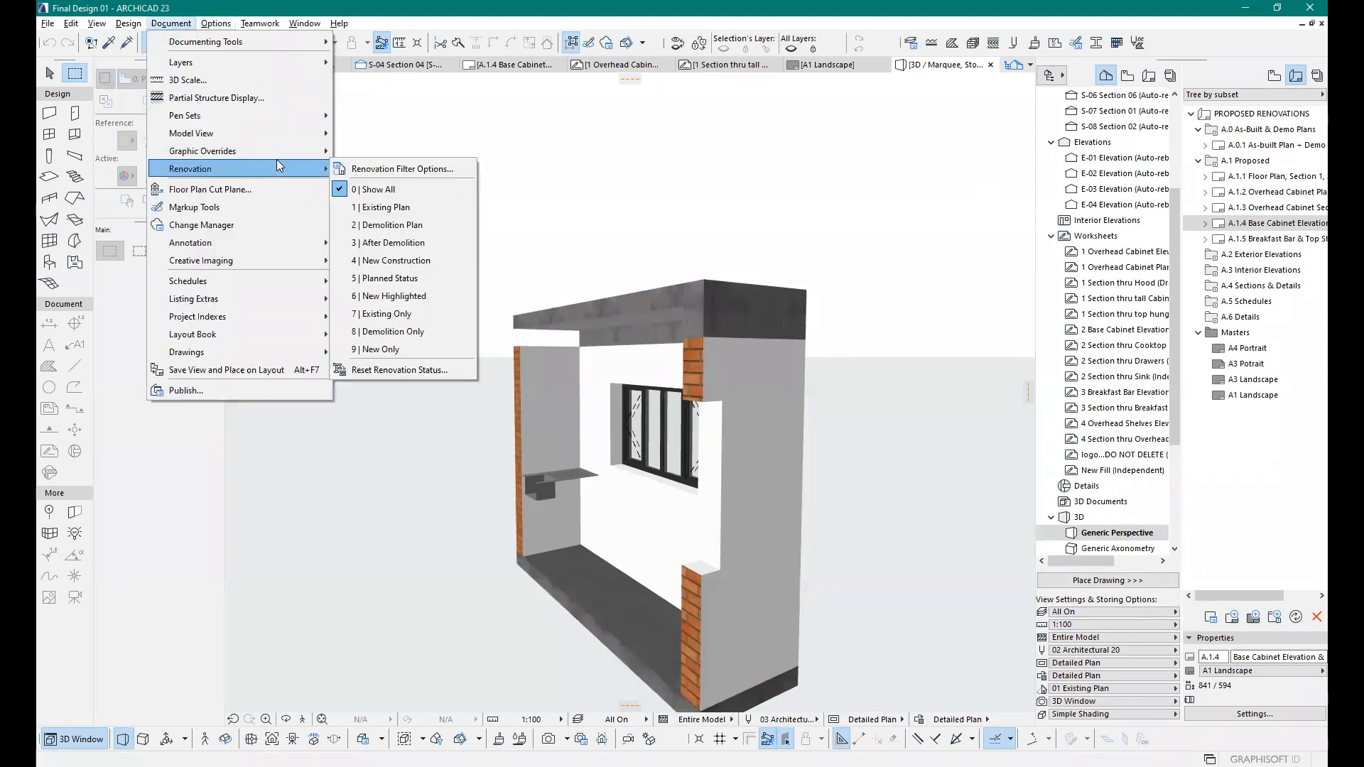
{"action": "left_click", "coordinate": [394, 350]}
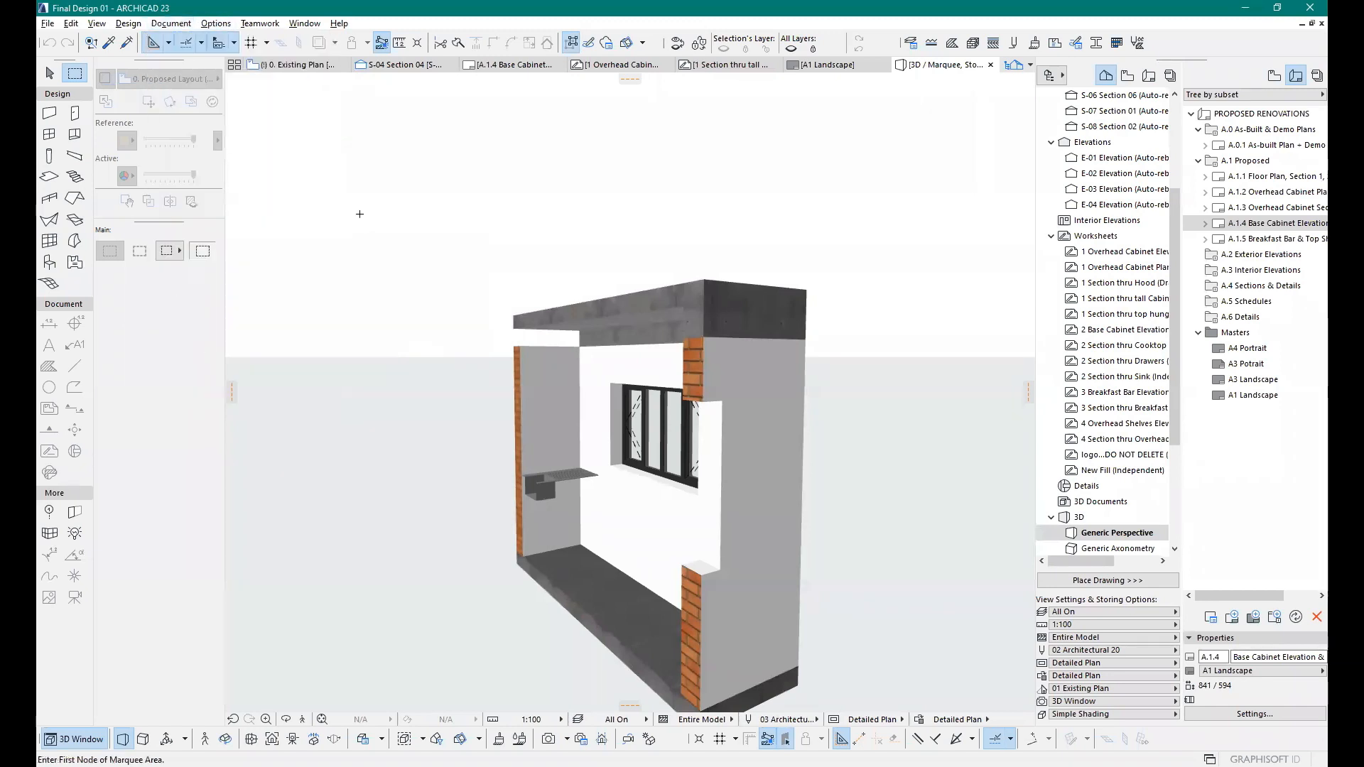
{"action": "left_click", "coordinate": [171, 22]}
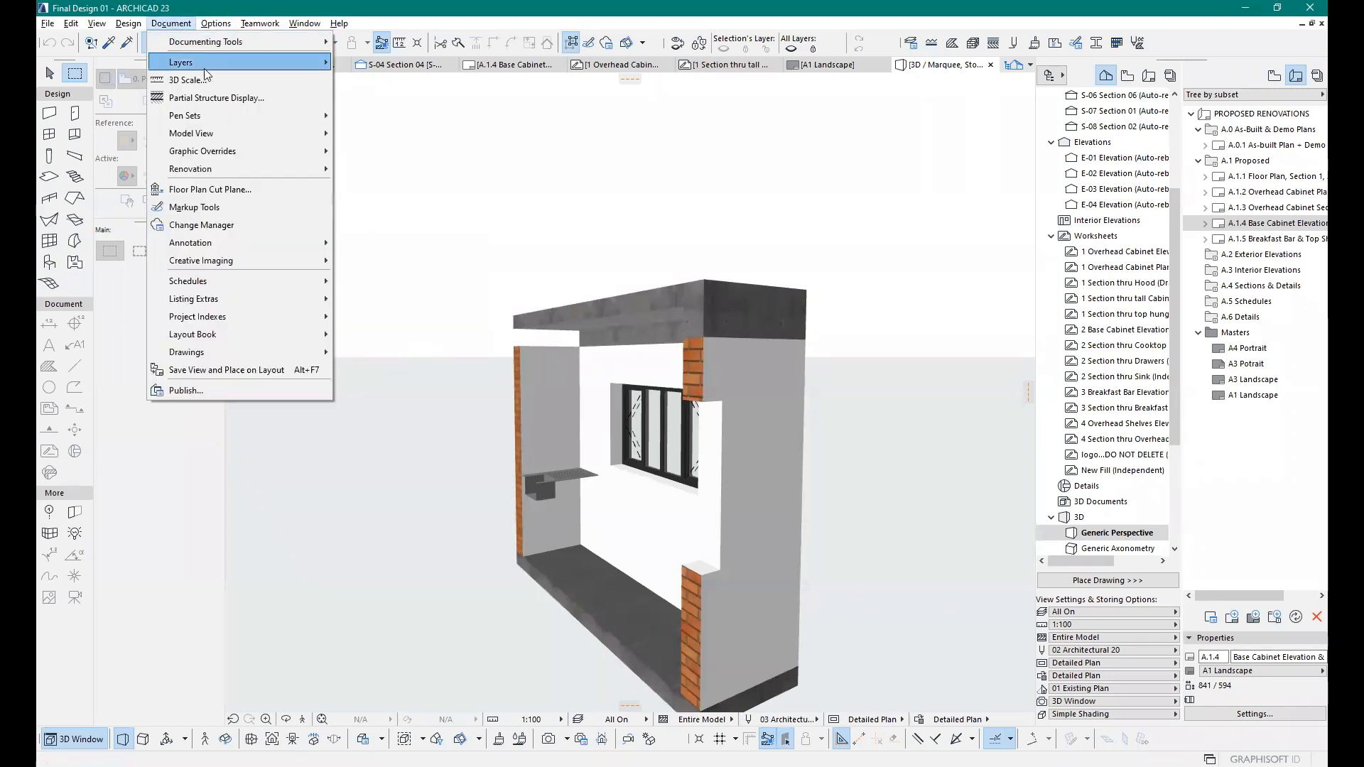
Step: Try the Plan Demolition and Plans layer combinations on the 3D view
{"action": "left_click", "coordinate": [622, 722]}
{"action": "left_click", "coordinate": [618, 720]}
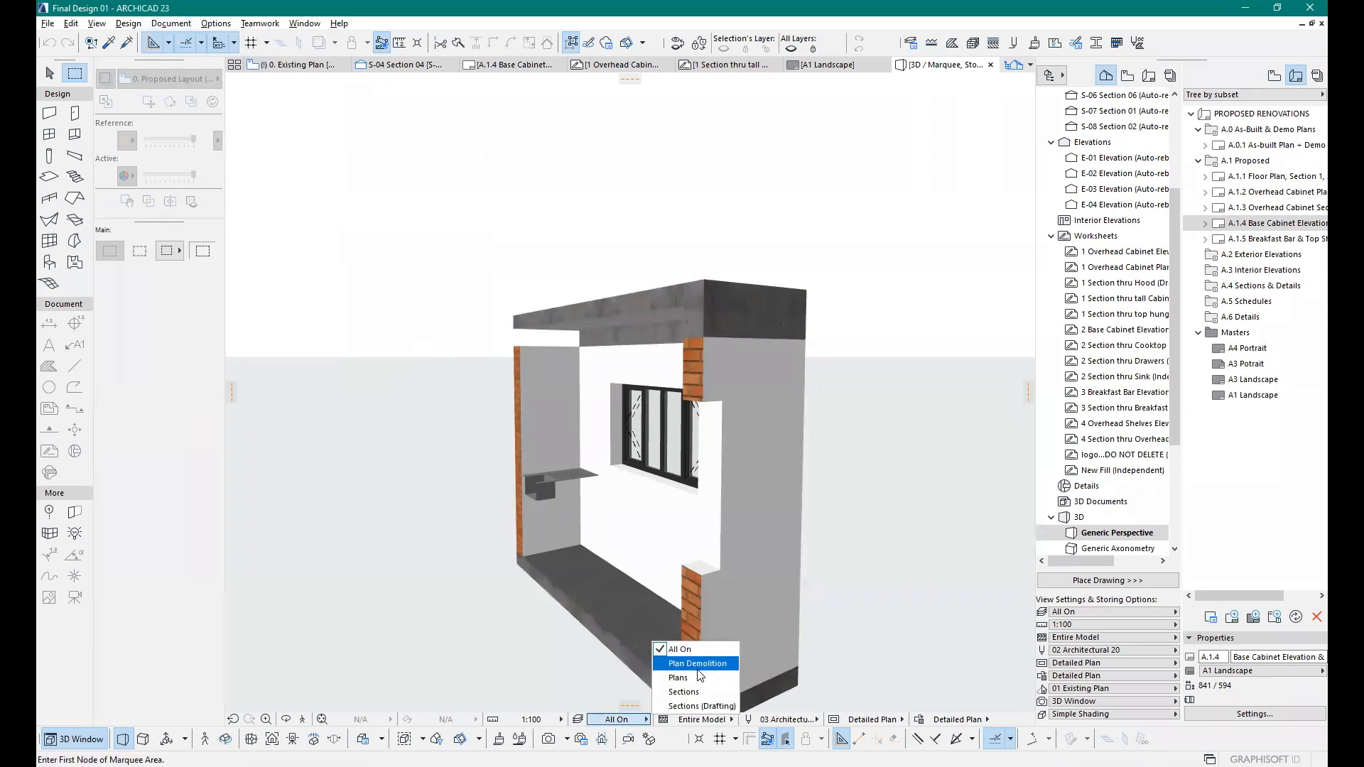
{"action": "left_click", "coordinate": [697, 665]}
{"action": "left_click", "coordinate": [617, 720]}
{"action": "left_click", "coordinate": [680, 679]}
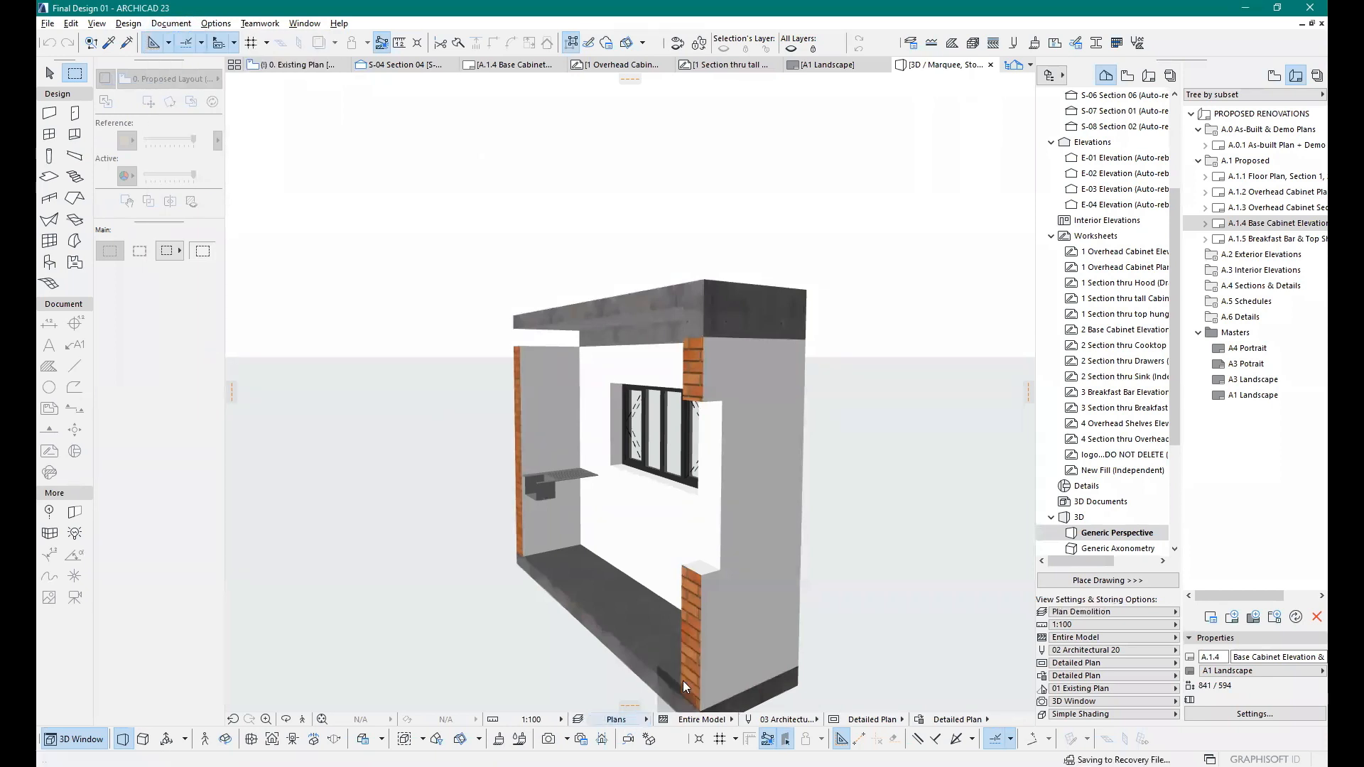
Step: Open the saved 0. Proposed Layout floor plan view, and display its marquee area in 3D to inspect the counter wall
{"action": "left_click", "coordinate": [1149, 75]}
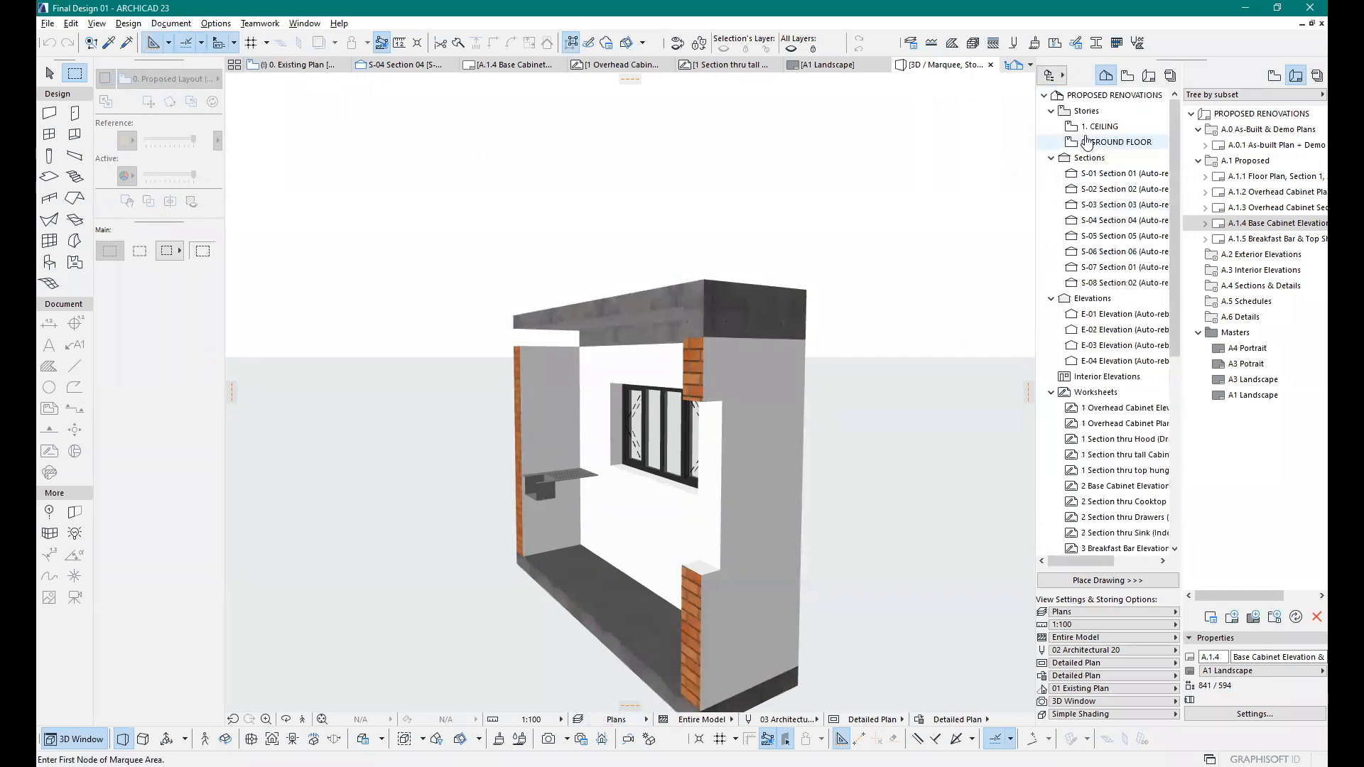
{"action": "left_click", "coordinate": [1128, 77]}
{"action": "scroll", "coordinate": [1113, 151], "scroll_direction": "up", "scroll_amount": 4}
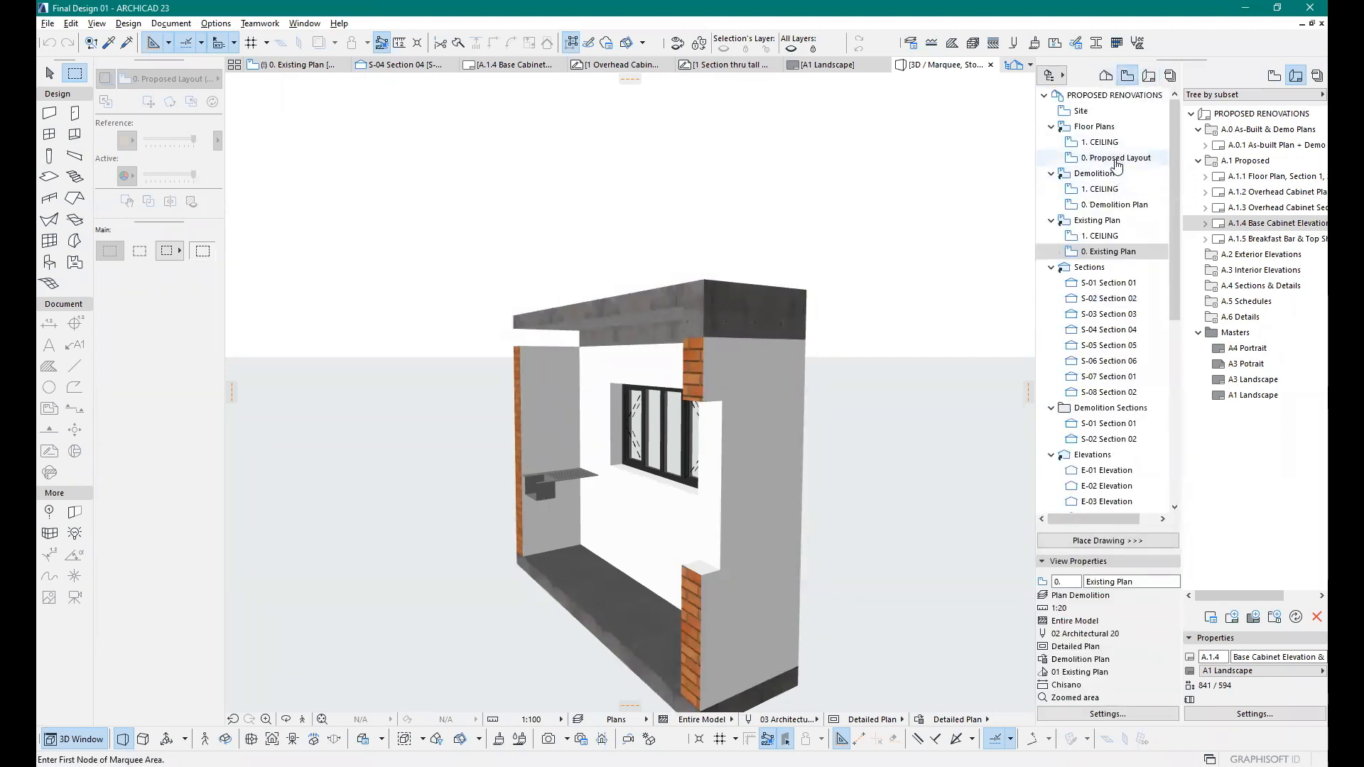
{"action": "double_click", "coordinate": [1117, 158]}
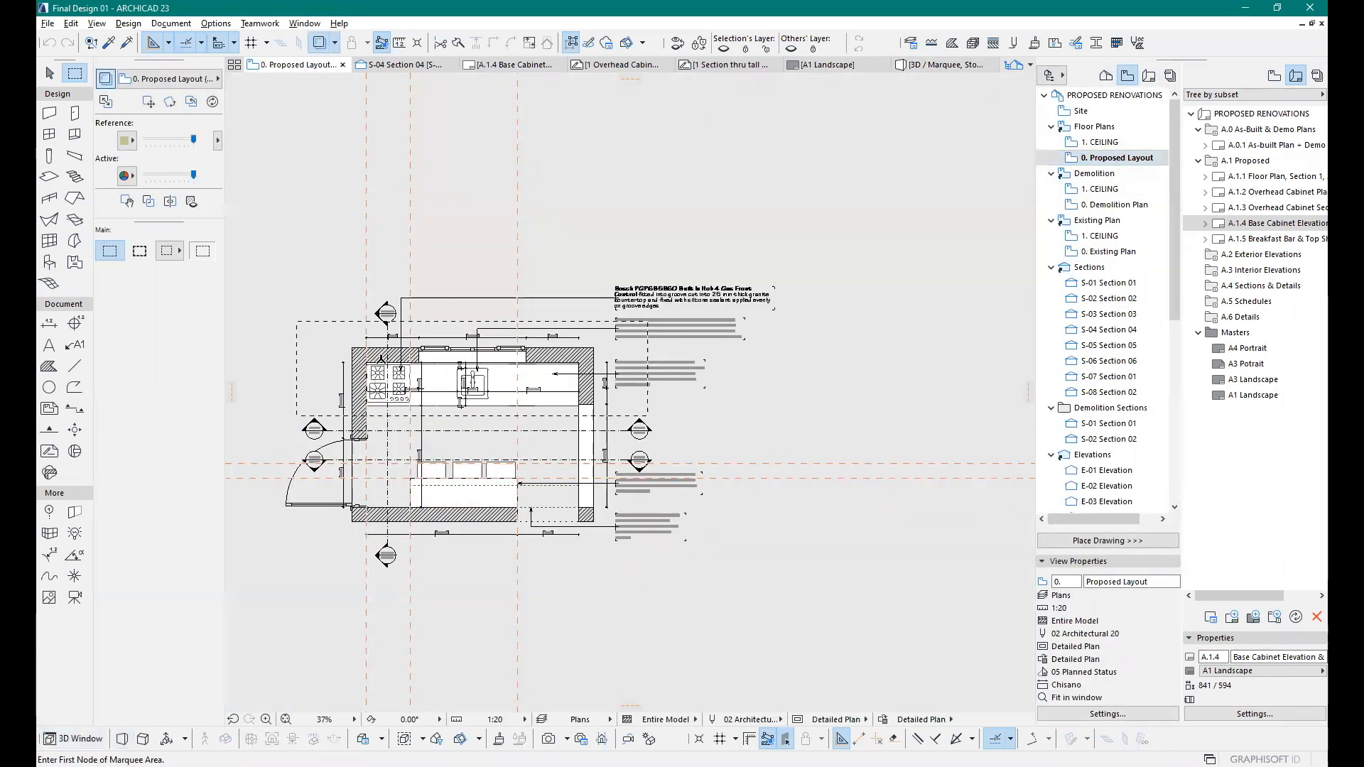
{"action": "key", "text": "F3"}
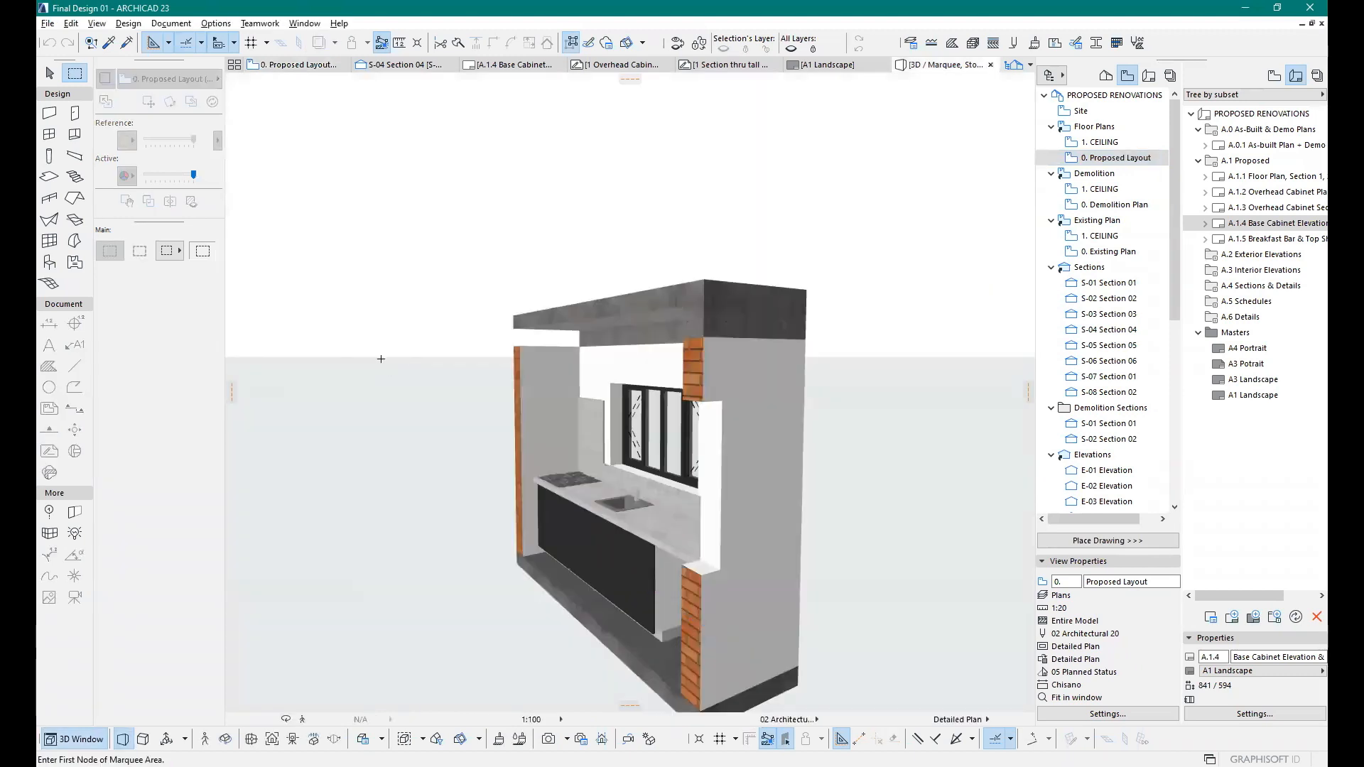
{"action": "scroll", "coordinate": [609, 502], "scroll_direction": "up", "scroll_amount": 3}
{"action": "scroll", "coordinate": [491, 364], "scroll_direction": "down", "scroll_amount": 2}
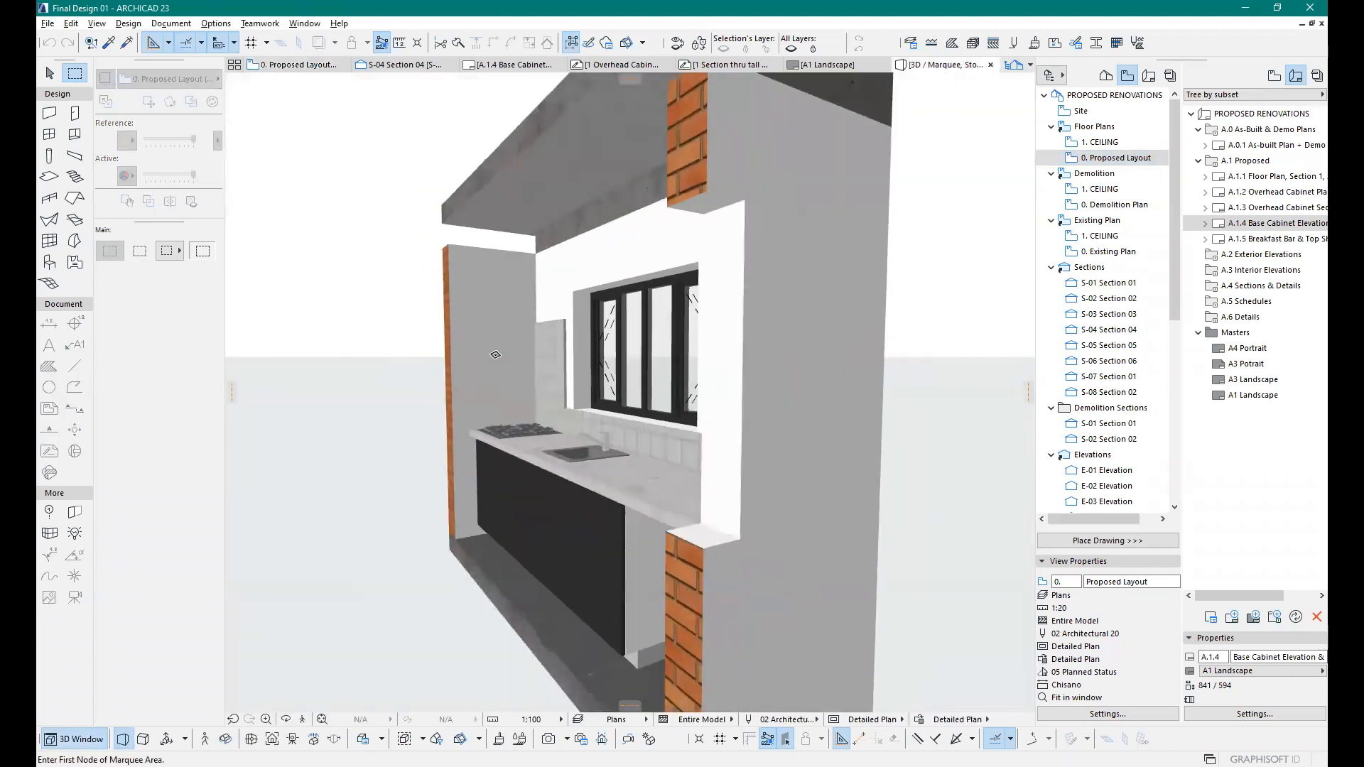
{"action": "middle_click_drag", "start_coordinate": [472, 411], "coordinate": [737, 452]}
{"action": "scroll", "coordinate": [772, 545], "scroll_direction": "down", "scroll_amount": 2}
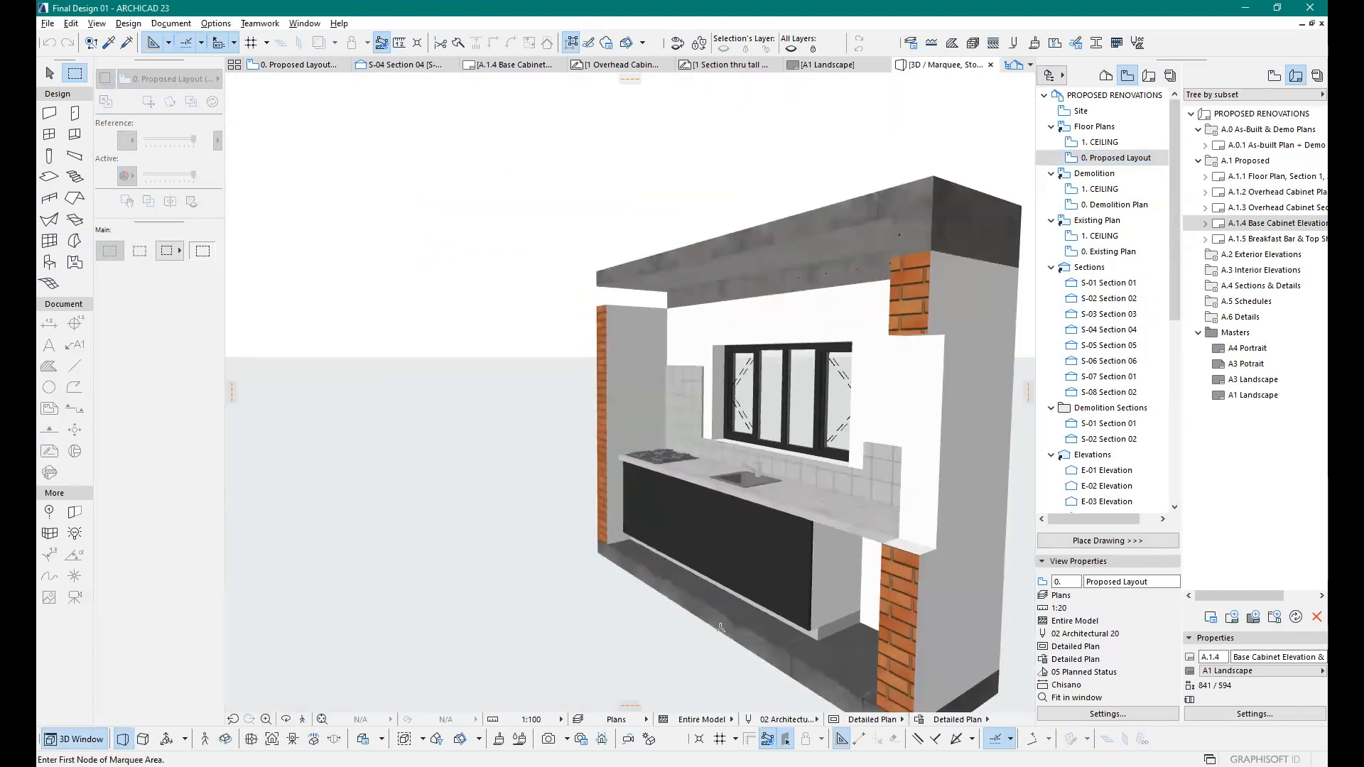
Step: Inspect the black counter run by selecting its individual base cabinets, and clear the selection
{"action": "scroll", "coordinate": [787, 576], "scroll_direction": "up", "scroll_amount": 4}
{"action": "scroll", "coordinate": [751, 582], "scroll_direction": "down", "scroll_amount": 3}
{"action": "scroll", "coordinate": [854, 488], "scroll_direction": "up", "scroll_amount": 4}
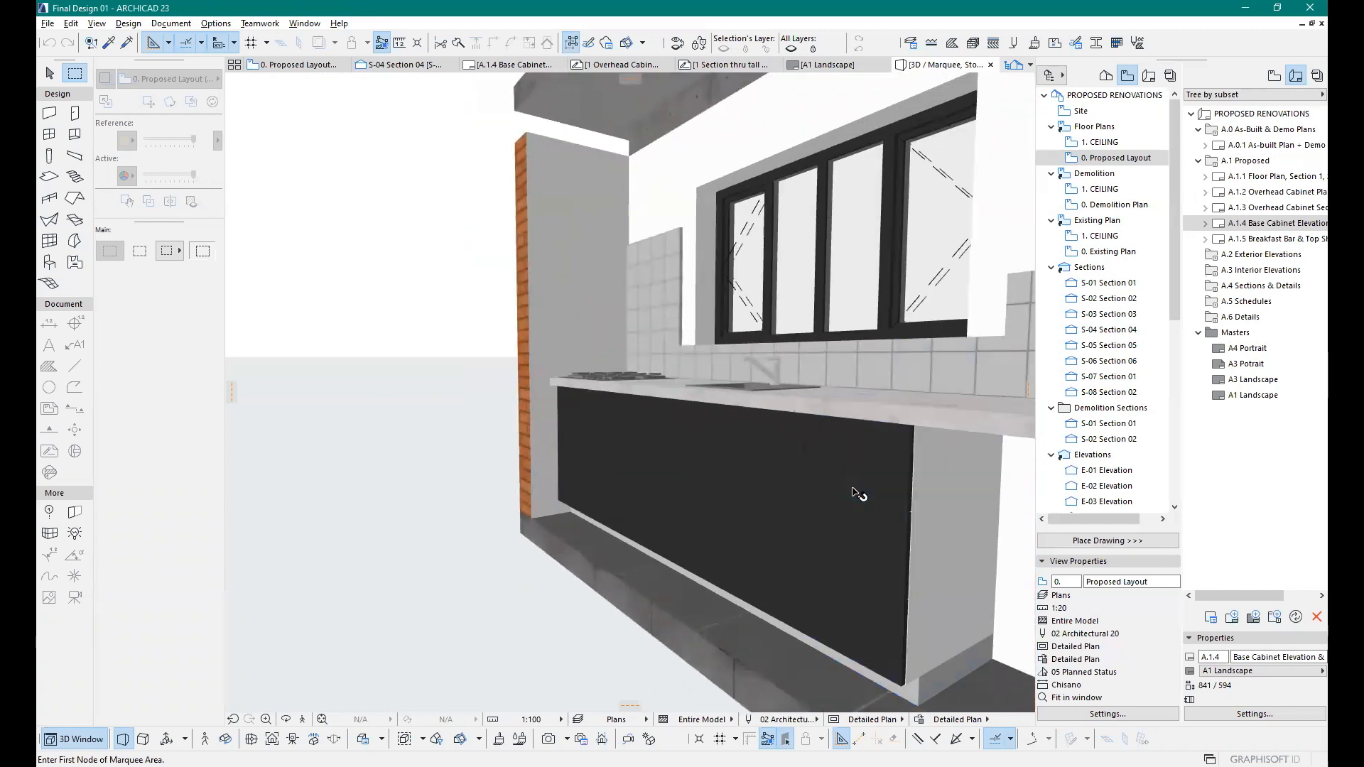
{"action": "left_click", "coordinate": [861, 494]}
{"action": "left_click", "coordinate": [734, 474], "text": "shift"}
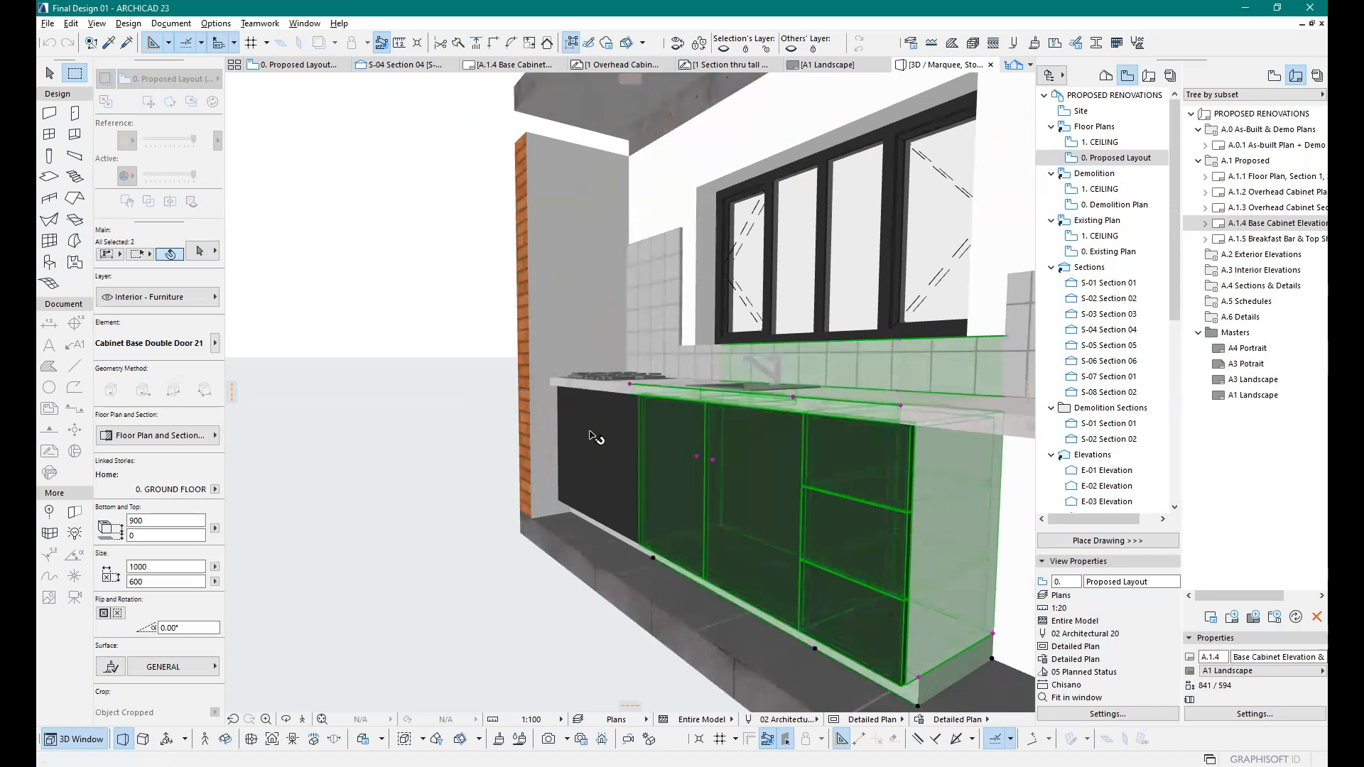
{"action": "left_click", "coordinate": [588, 436], "text": "shift"}
{"action": "key", "text": "Escape"}
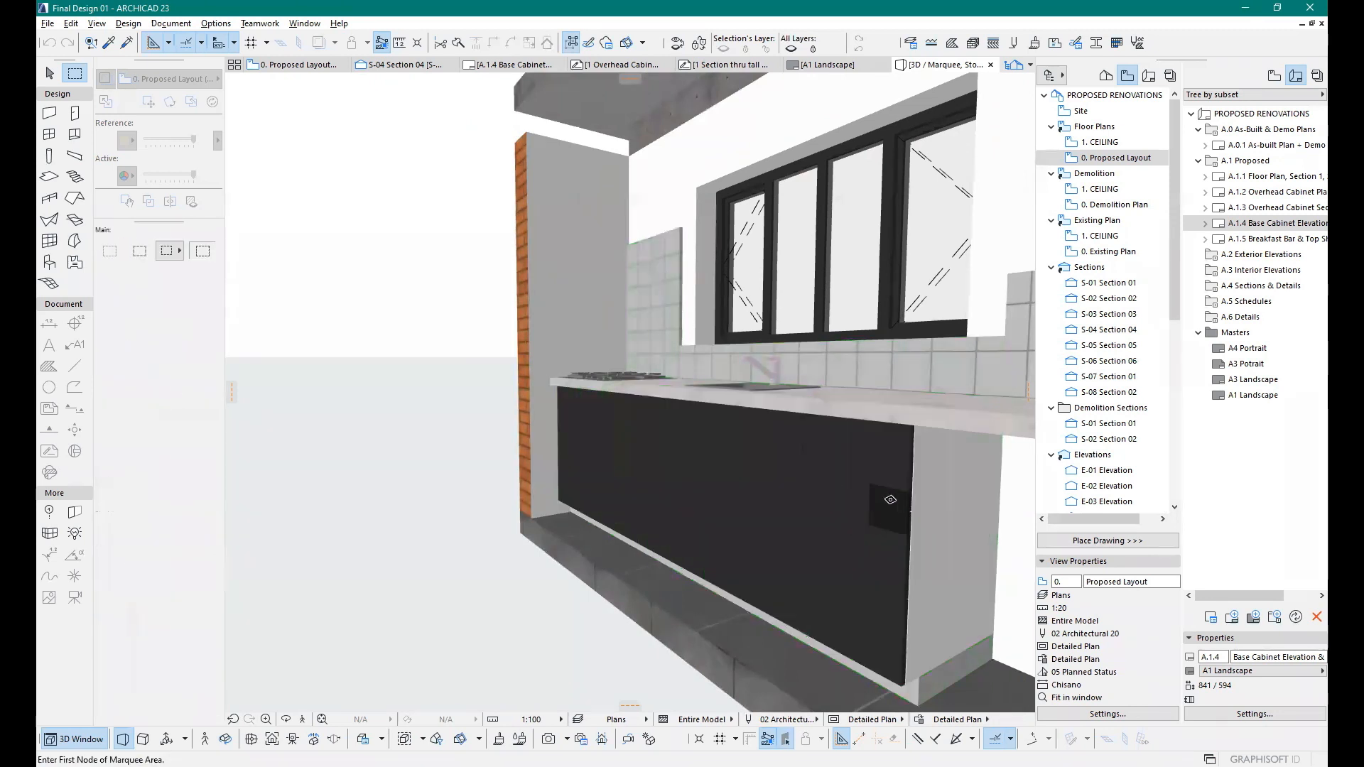
Step: Select the double-door sink base cabinet and look through its kitchen cabinet settings, from Panels and Knob to All Parameters and Counter
{"action": "left_click", "coordinate": [733, 474]}
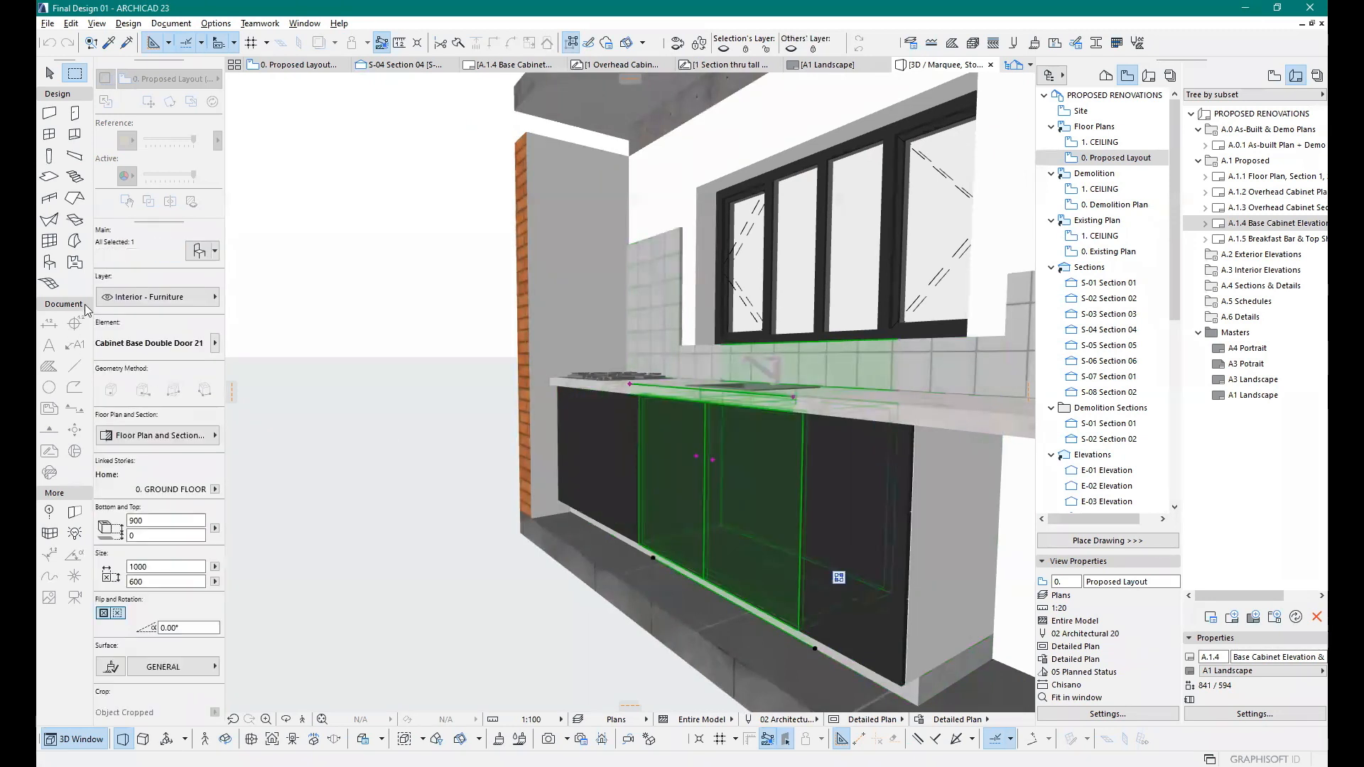
{"action": "left_click", "coordinate": [611, 739]}
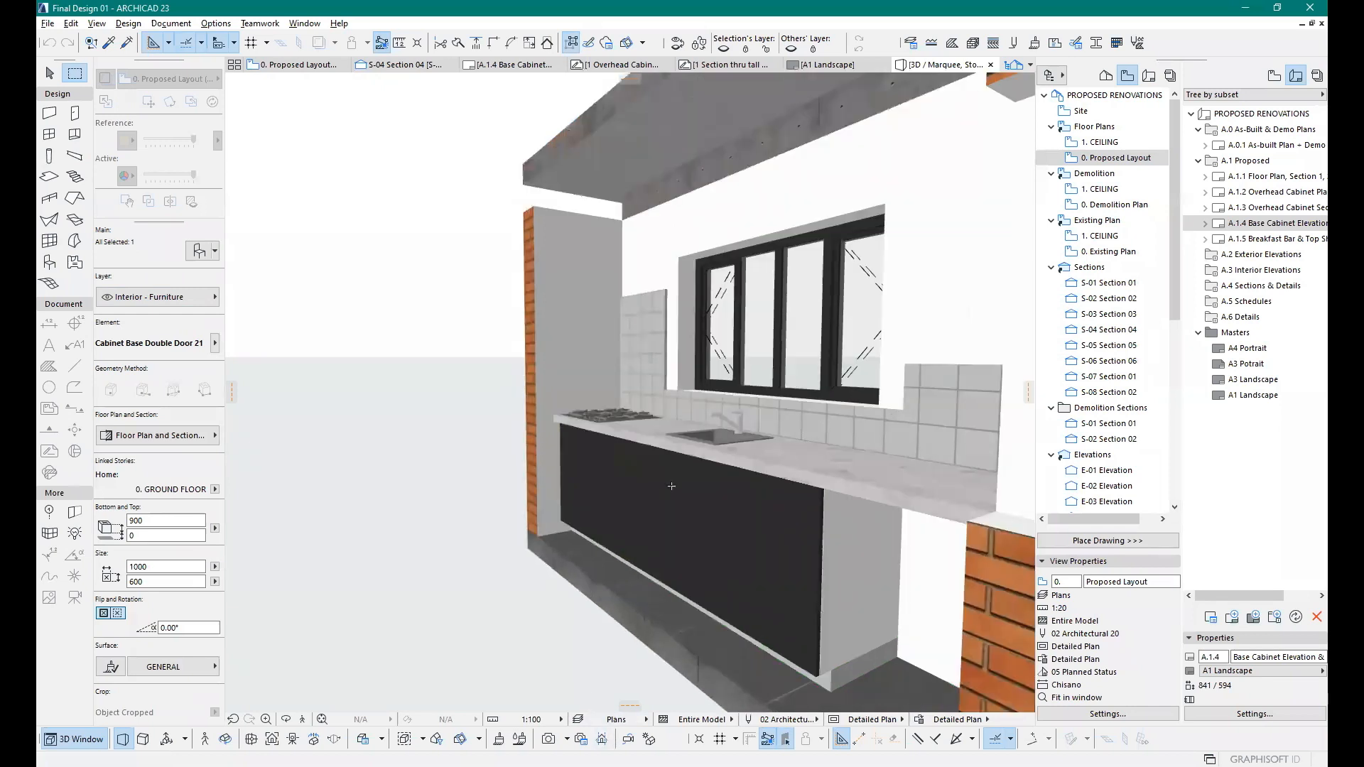
{"action": "scroll", "coordinate": [769, 326], "scroll_direction": "up", "scroll_amount": 5}
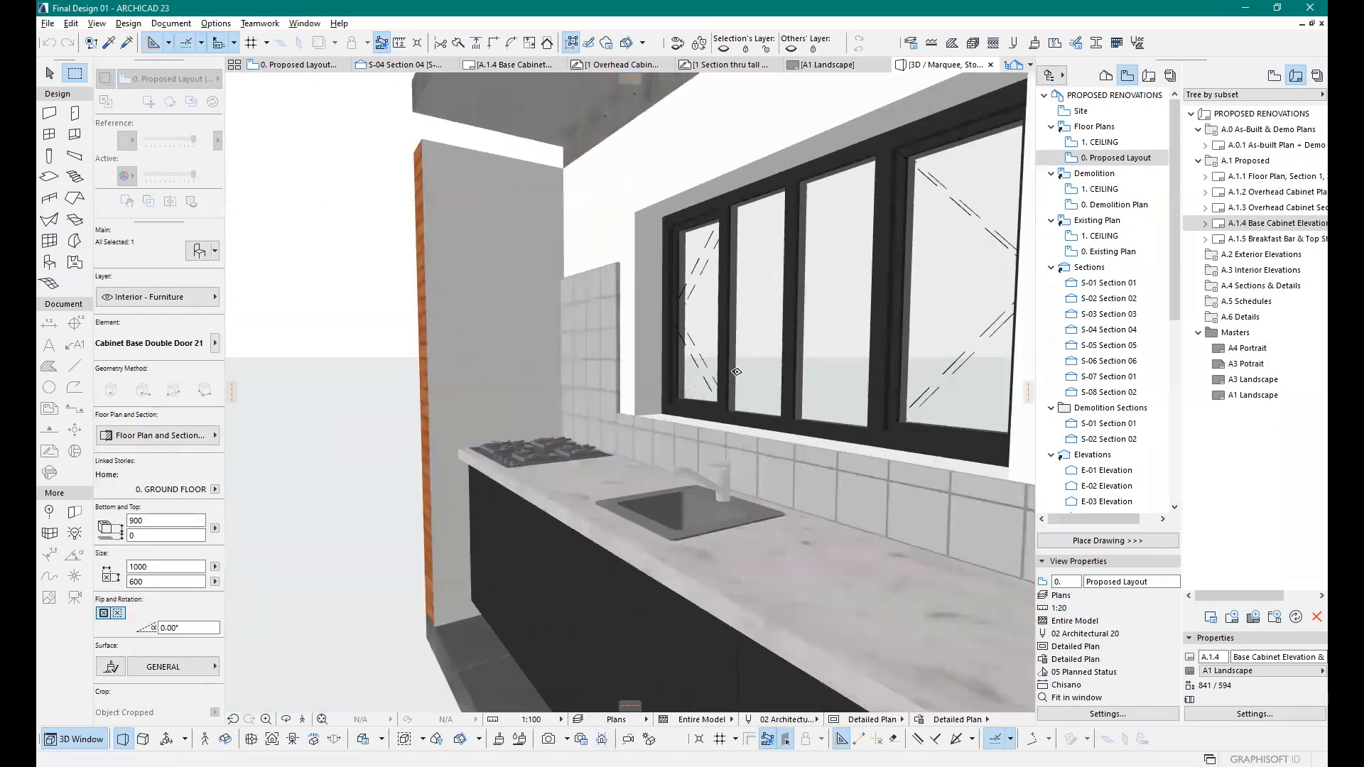
{"action": "scroll", "coordinate": [733, 371], "scroll_direction": "down", "scroll_amount": 2}
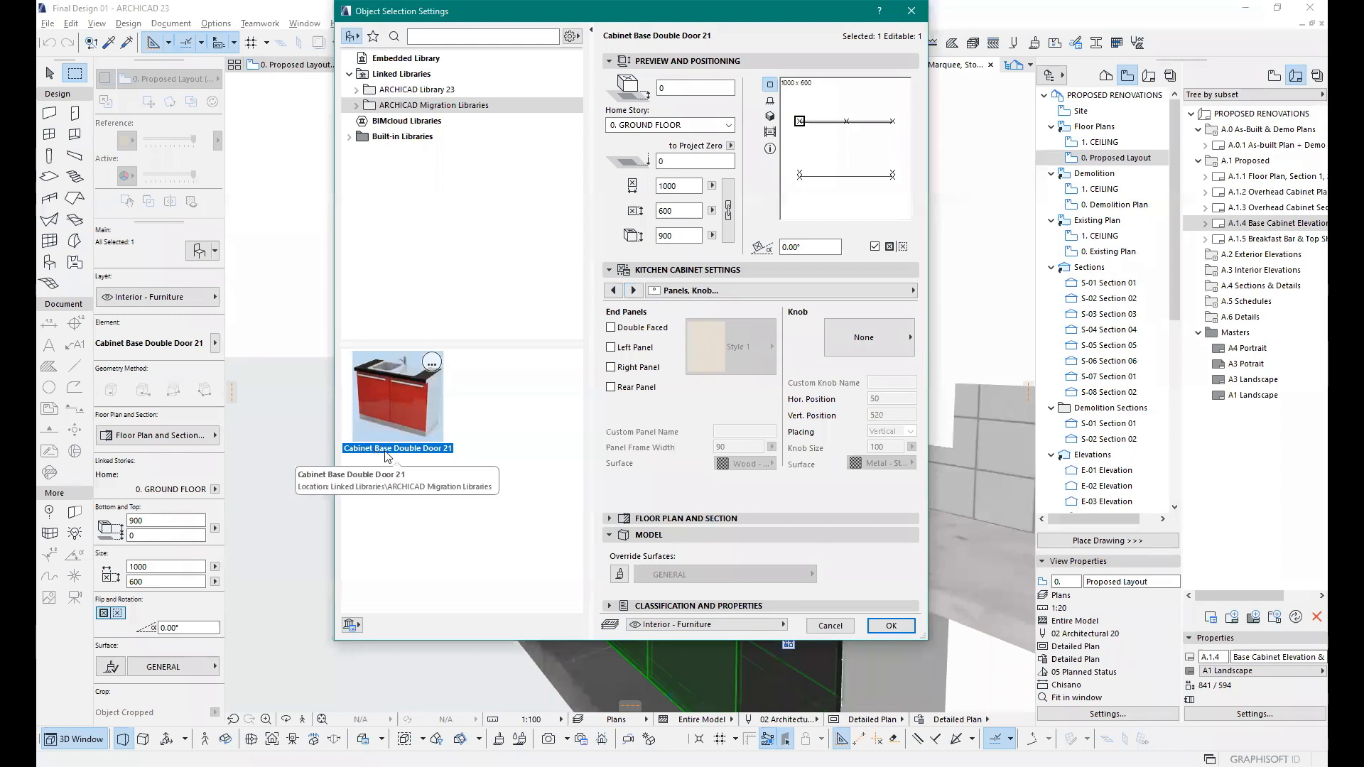
{"action": "left_click", "coordinate": [633, 292]}
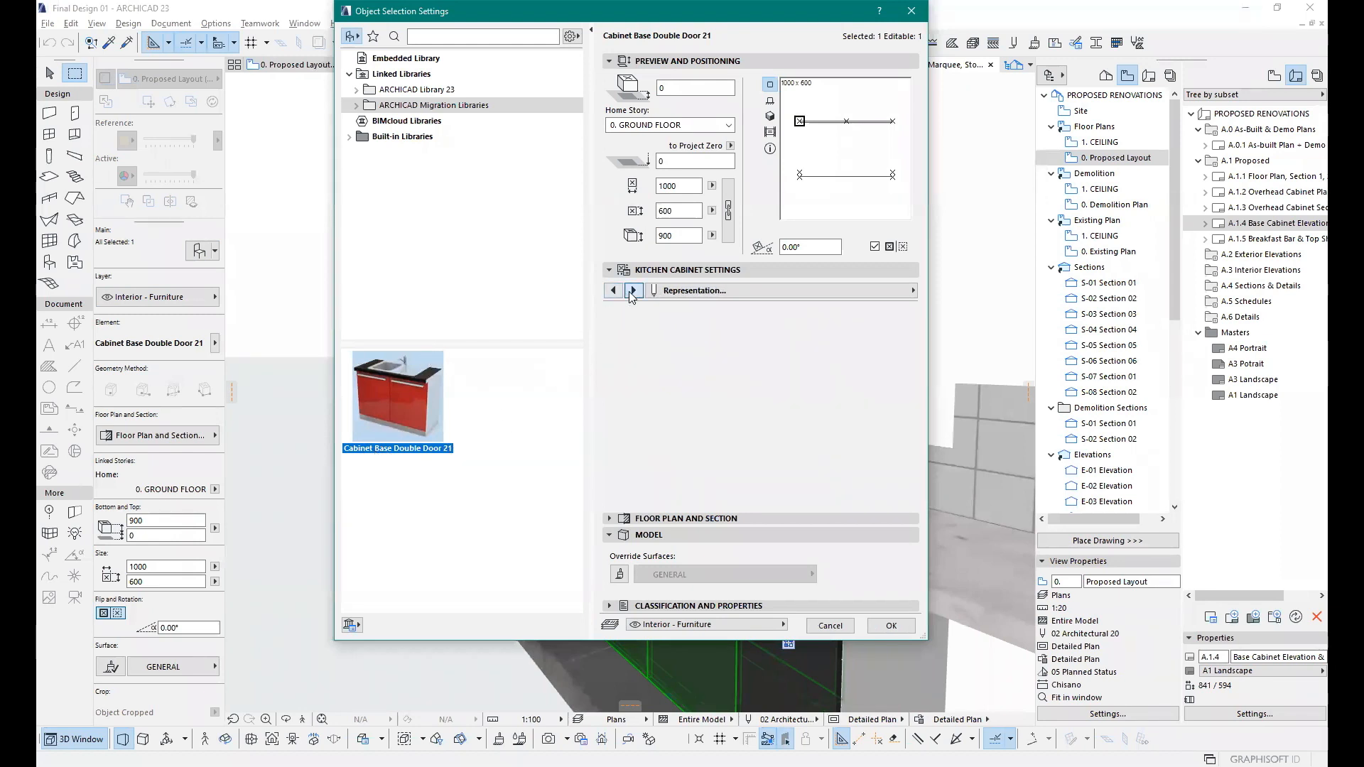
{"action": "left_click", "coordinate": [633, 292]}
{"action": "left_click", "coordinate": [632, 292]}
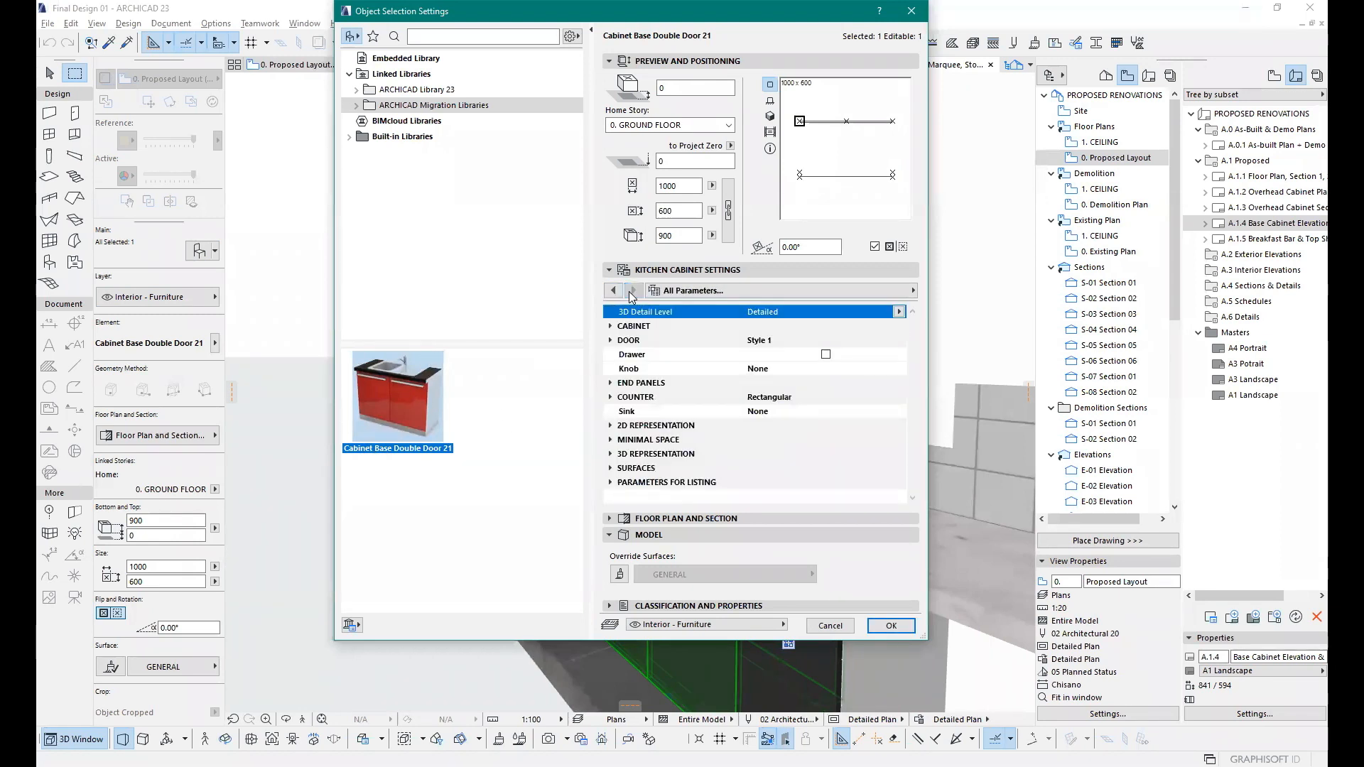
{"action": "left_click", "coordinate": [611, 292]}
{"action": "left_click", "coordinate": [611, 292]}
{"action": "left_click", "coordinate": [611, 292]}
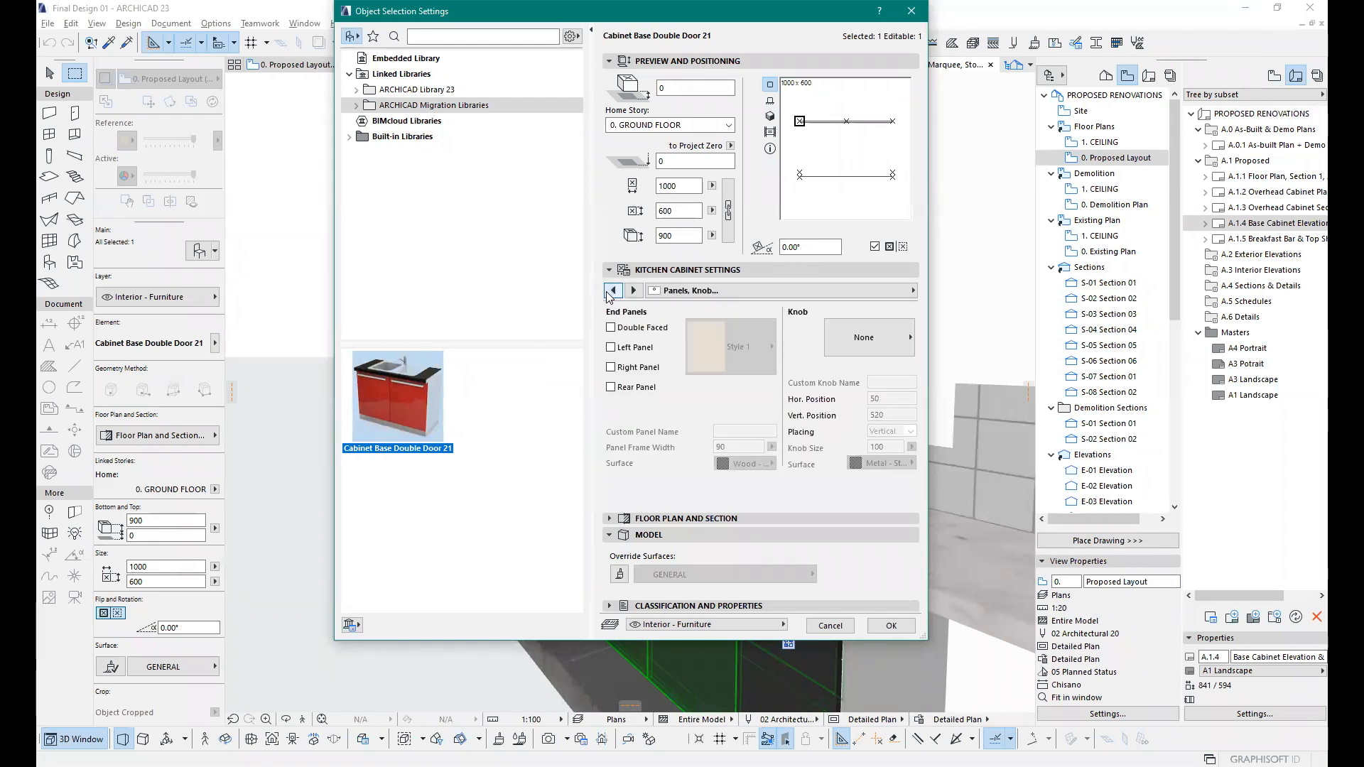
{"action": "left_click", "coordinate": [611, 292]}
{"action": "left_click", "coordinate": [611, 292]}
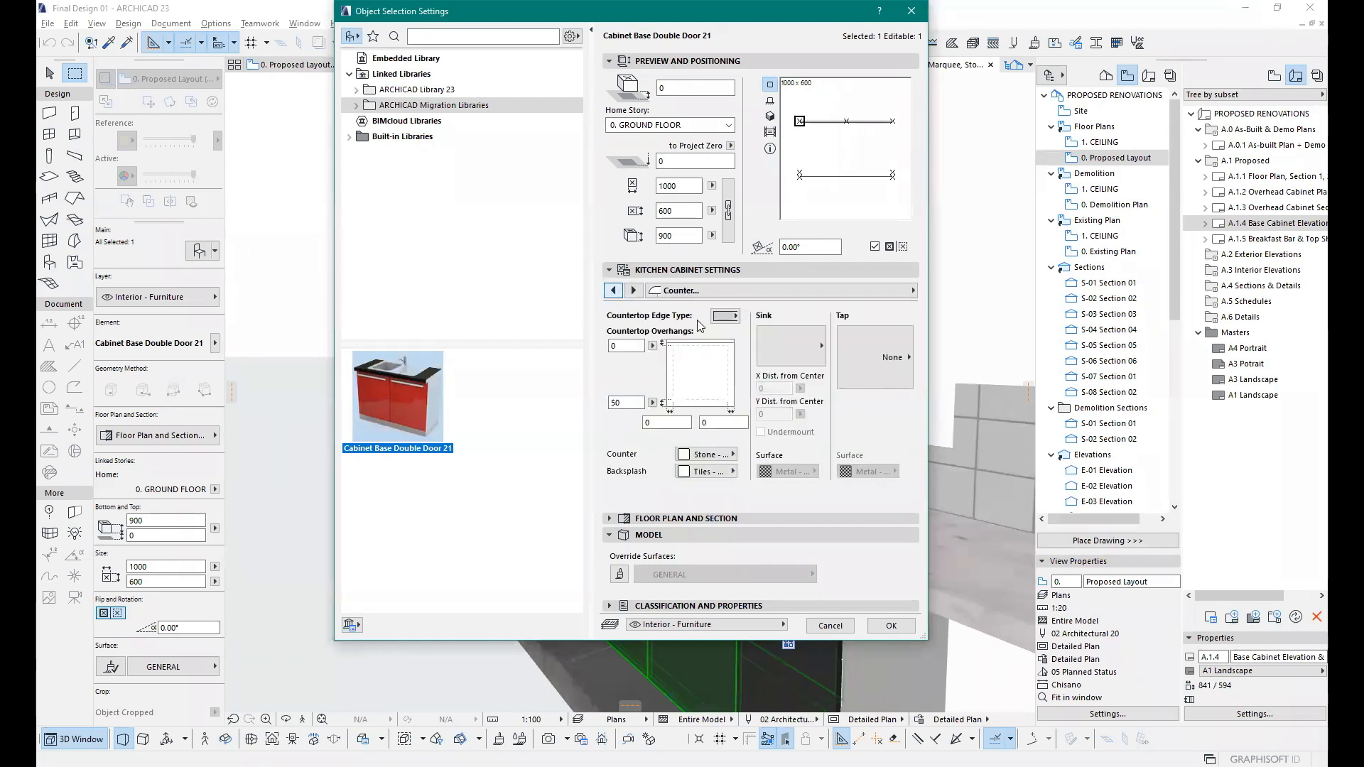
Step: Try the double-bowl sink in the cabinet's counter settings, and apply the round sink instead
{"action": "left_click", "coordinate": [813, 351]}
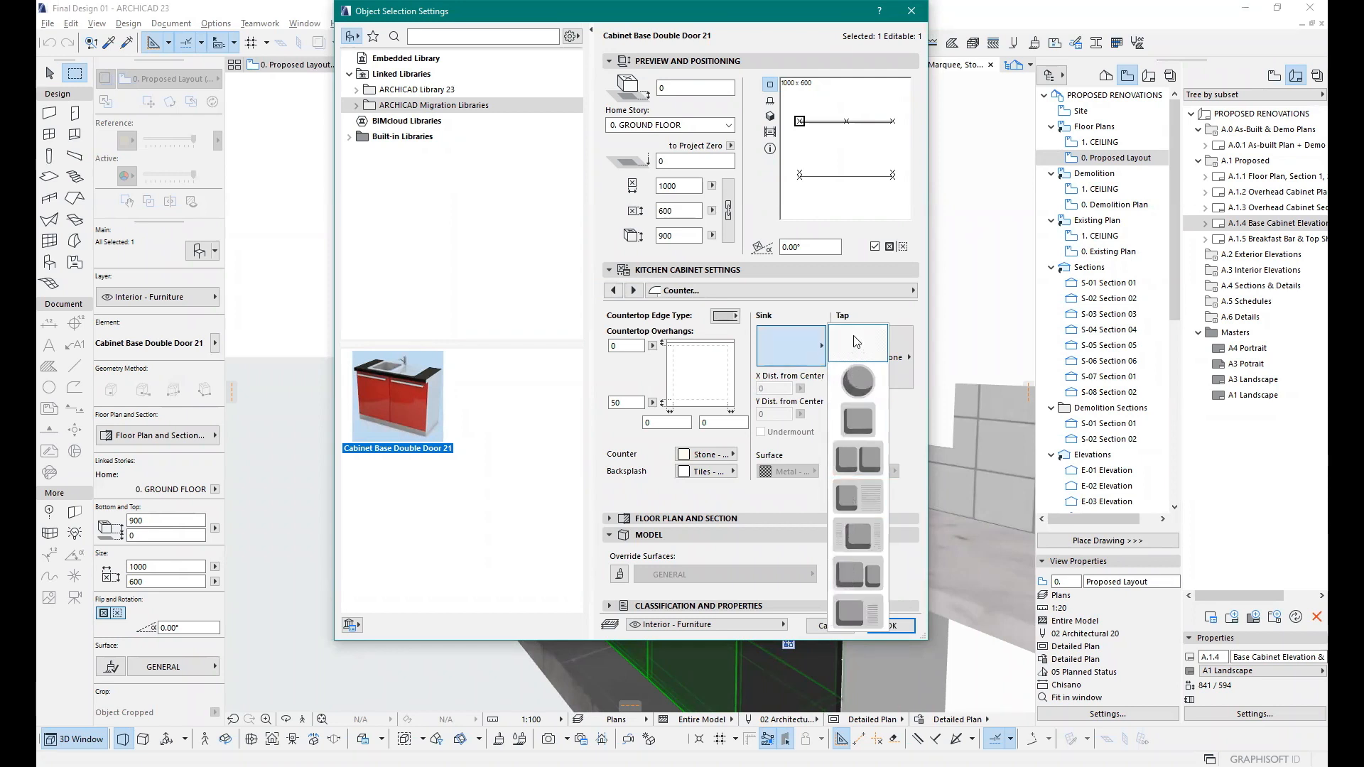
{"action": "left_click", "coordinate": [856, 342]}
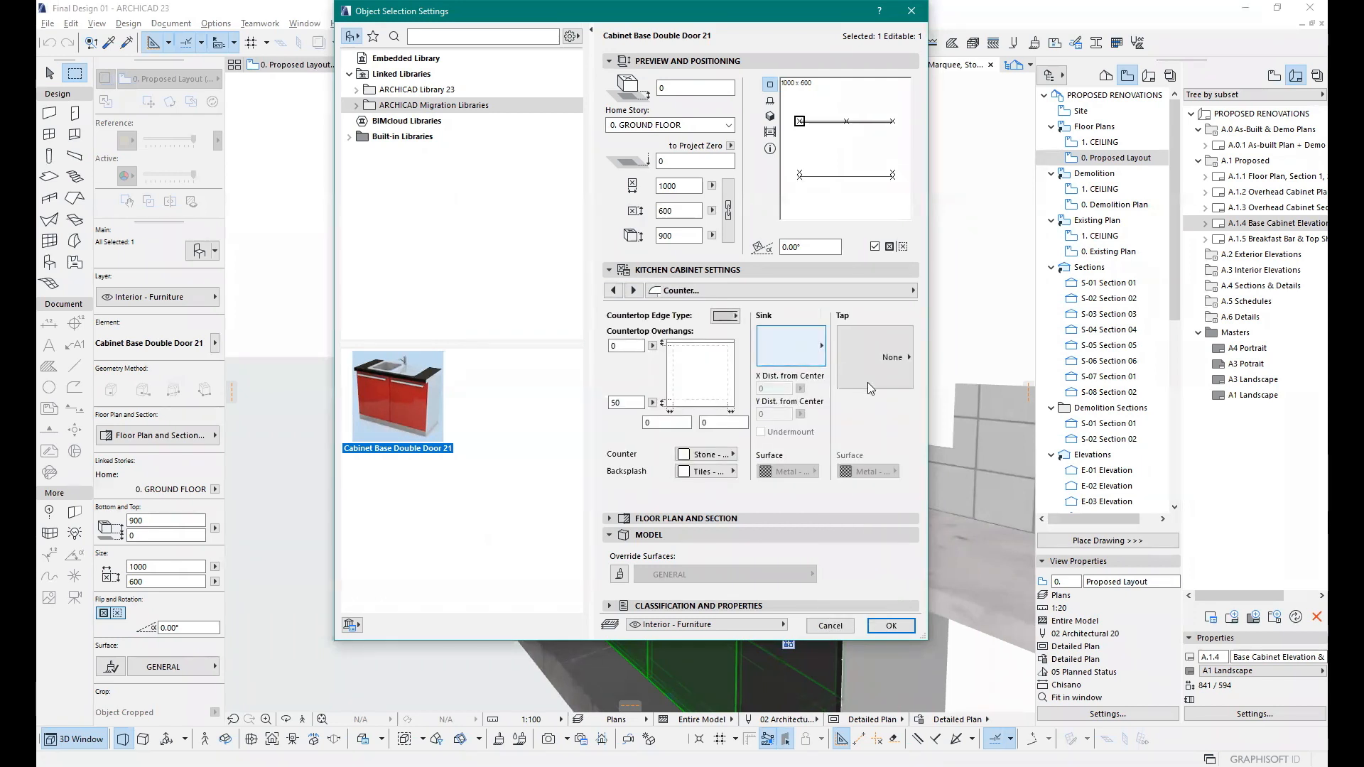
{"action": "left_click", "coordinate": [868, 383]}
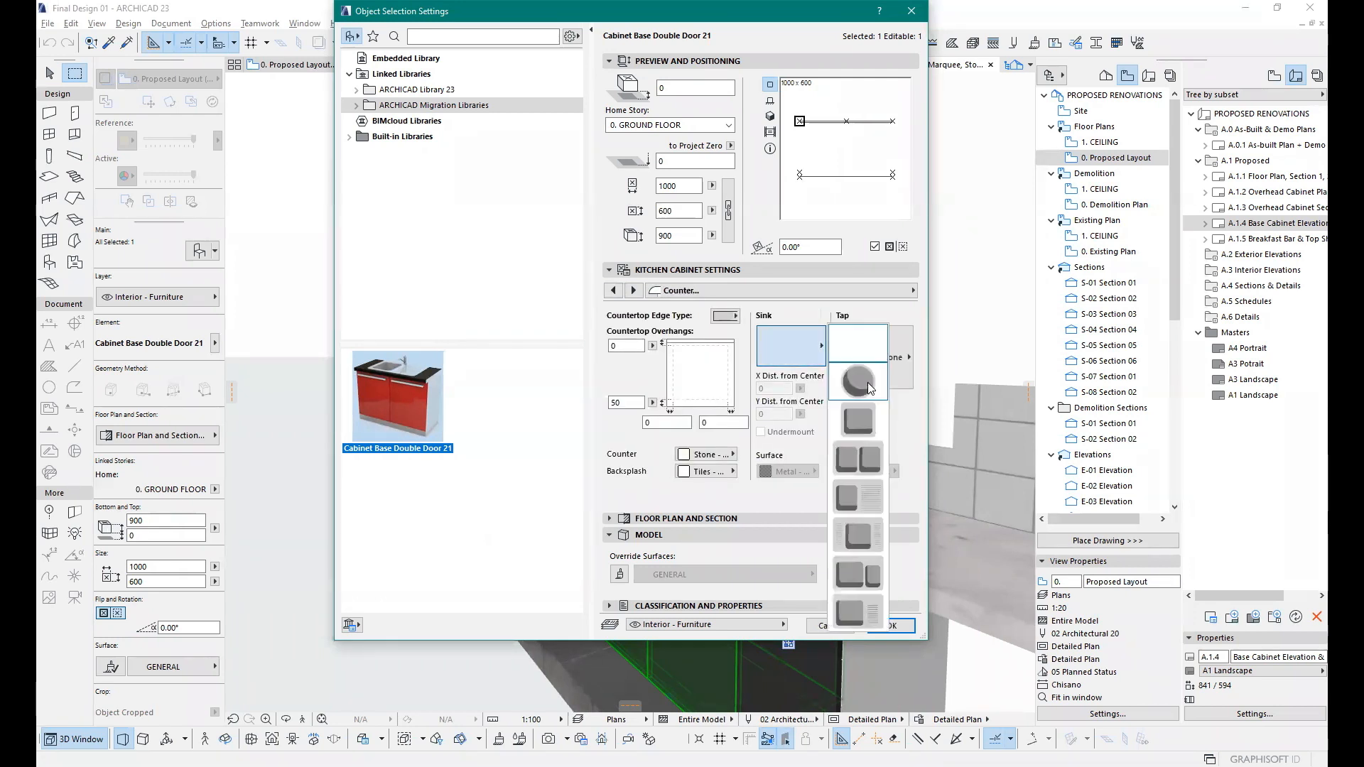
{"action": "left_click", "coordinate": [863, 456]}
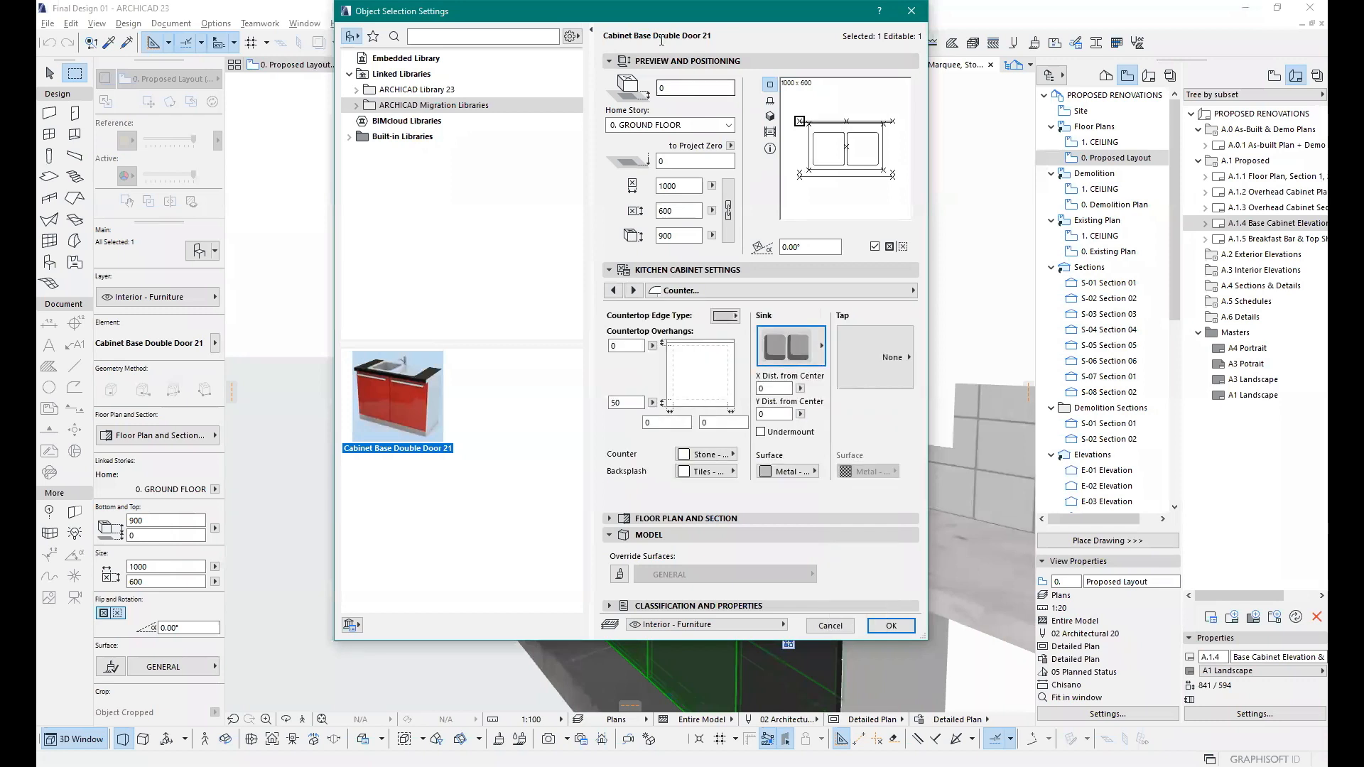
{"action": "left_click_drag", "start_coordinate": [646, 23], "coordinate": [511, 108]}
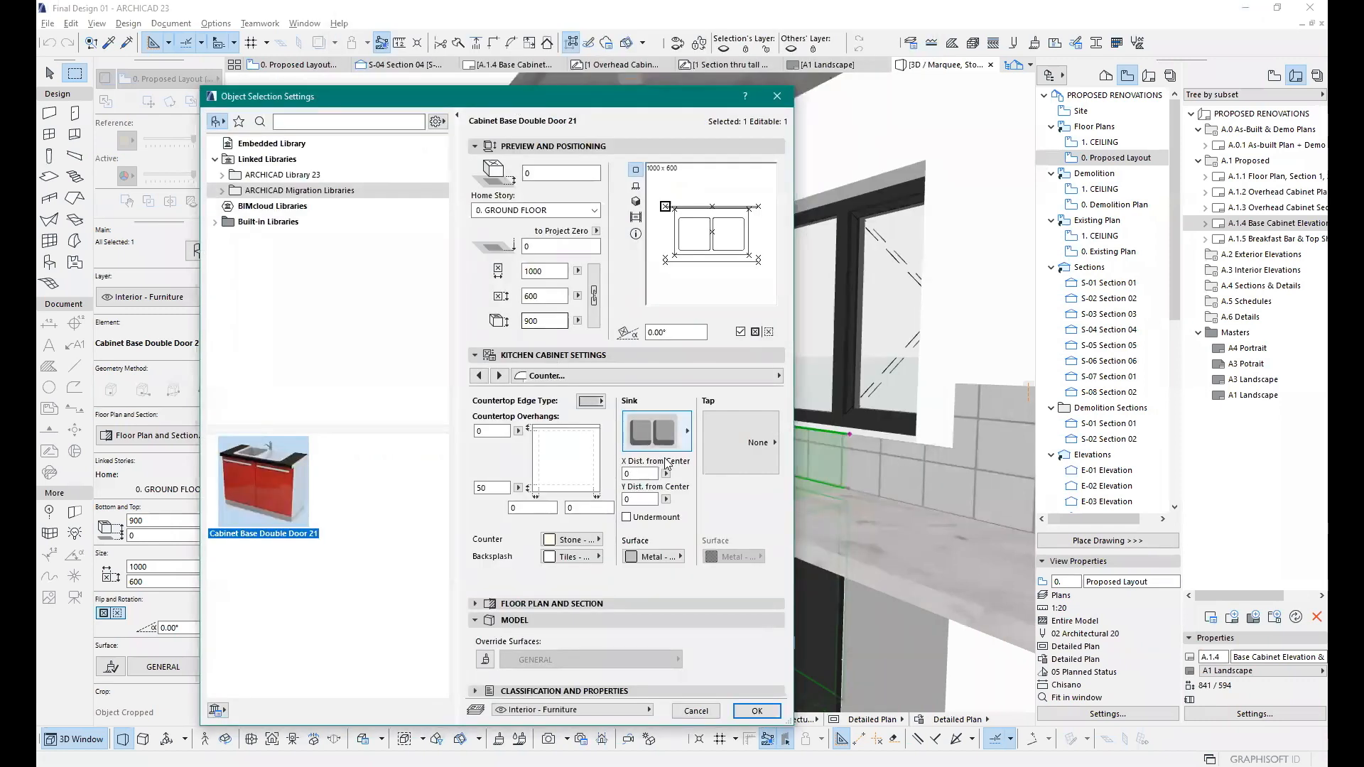
{"action": "left_click", "coordinate": [668, 441]}
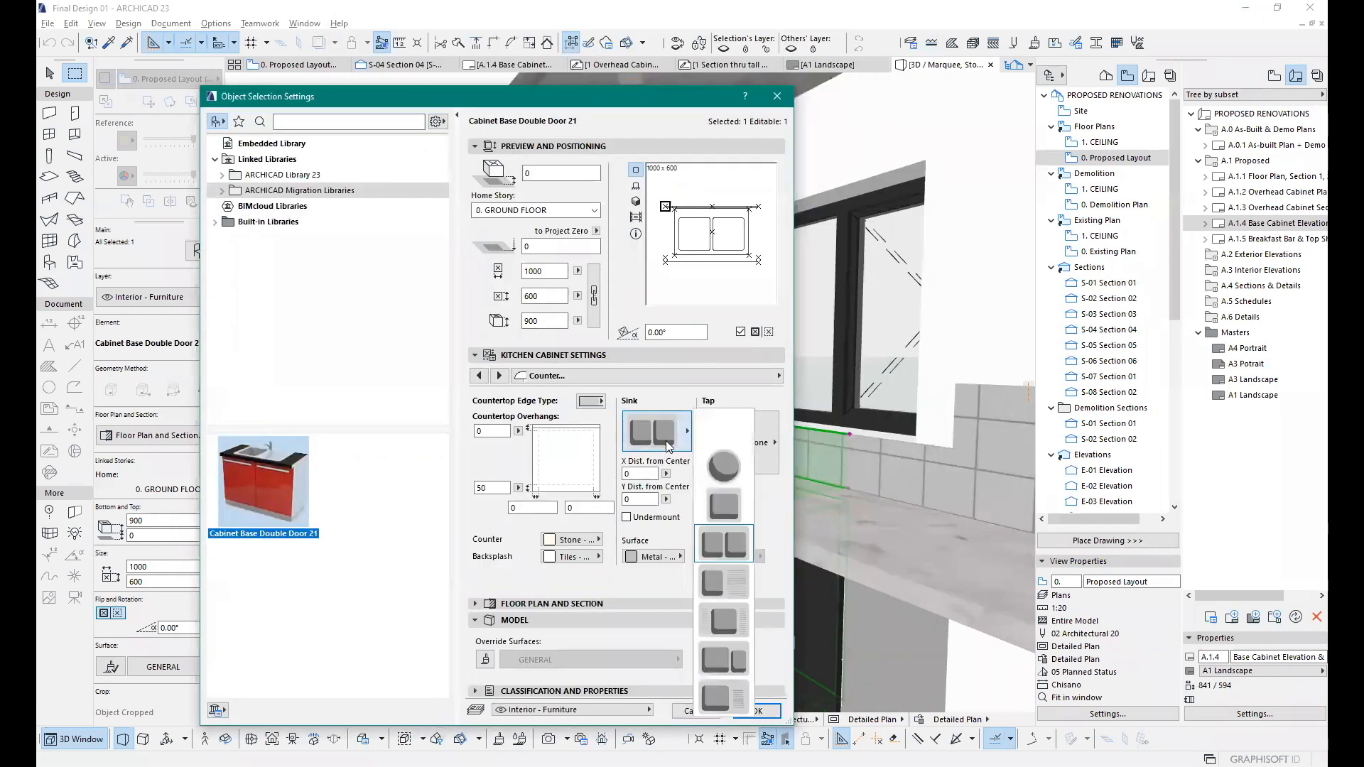
{"action": "left_click", "coordinate": [727, 465]}
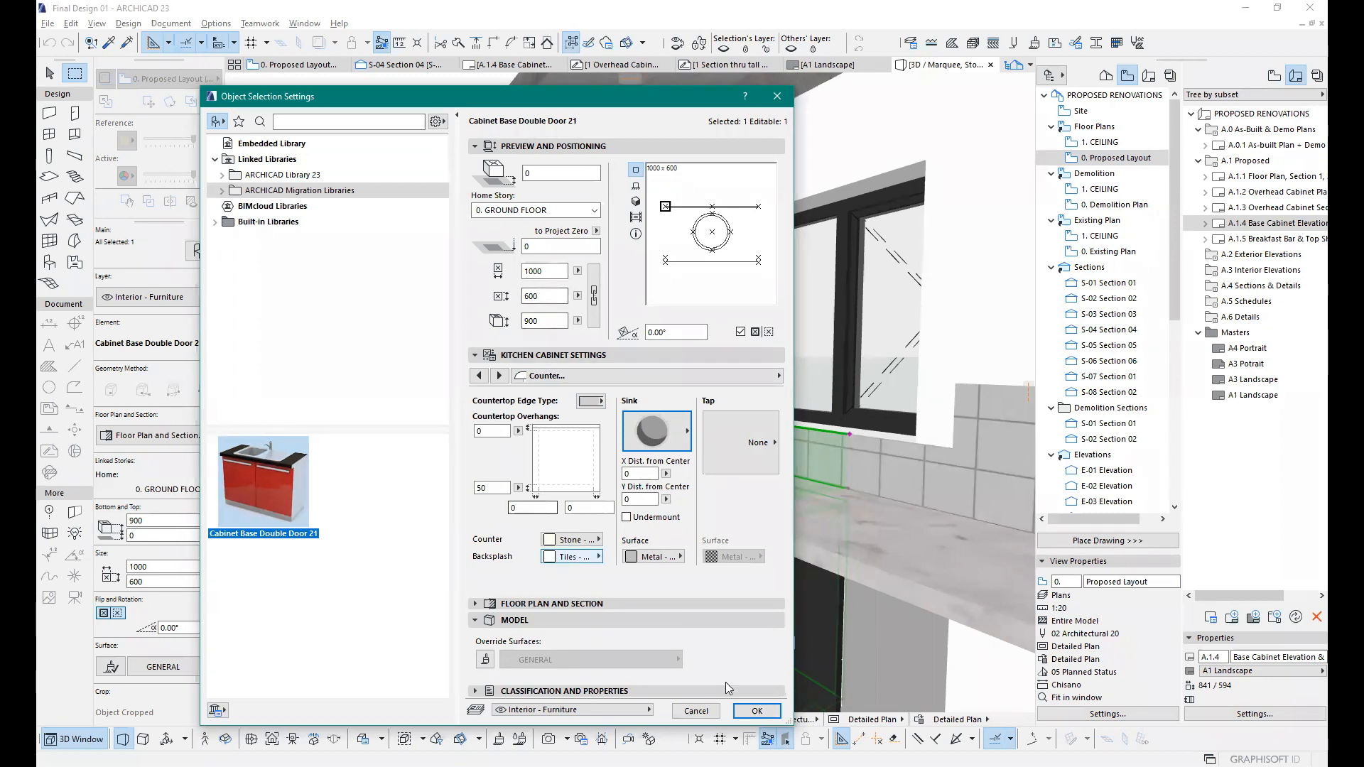
{"action": "left_click", "coordinate": [757, 711]}
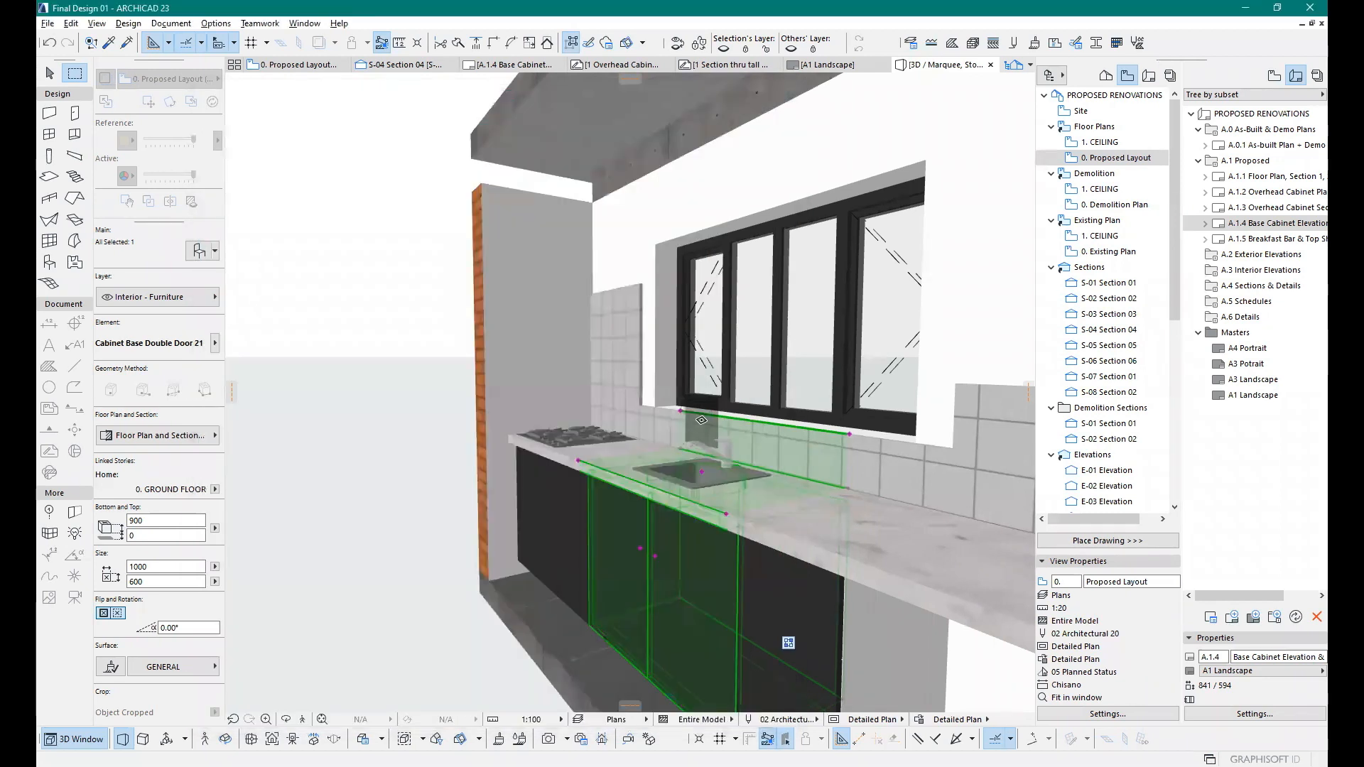
Step: Change the double-door base cabinet's sink to the single square basin without a drainer
{"action": "scroll", "coordinate": [701, 420], "scroll_direction": "up", "scroll_amount": 3}
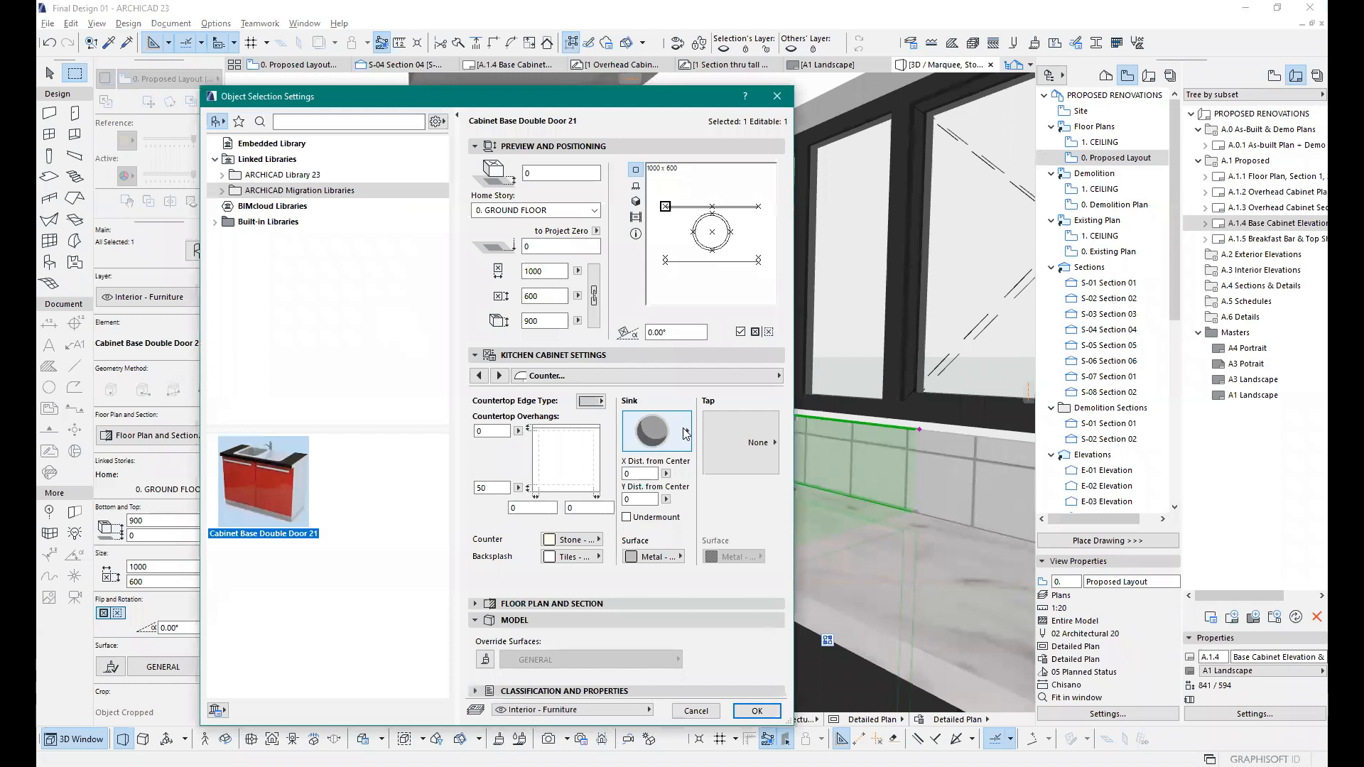
{"action": "left_click", "coordinate": [716, 434]}
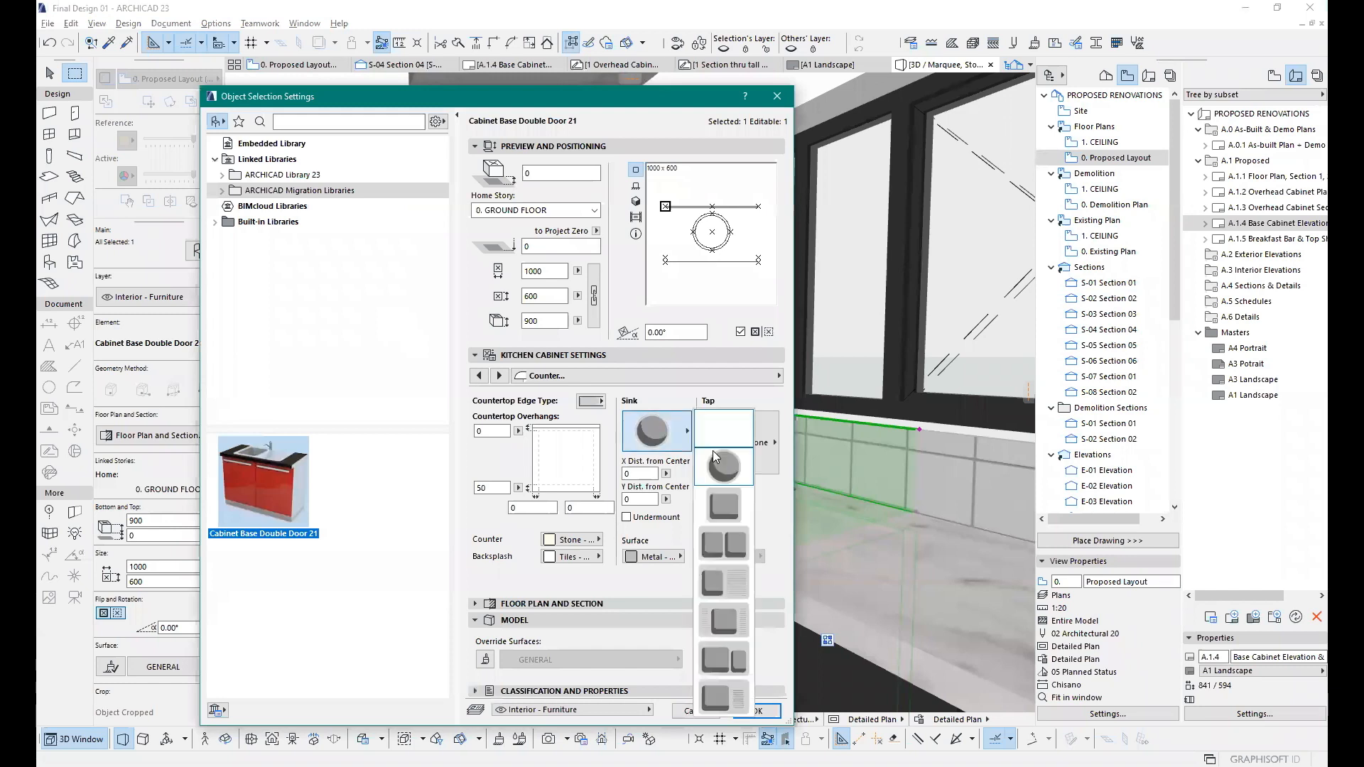
{"action": "left_click", "coordinate": [721, 524]}
{"action": "left_click", "coordinate": [746, 712]}
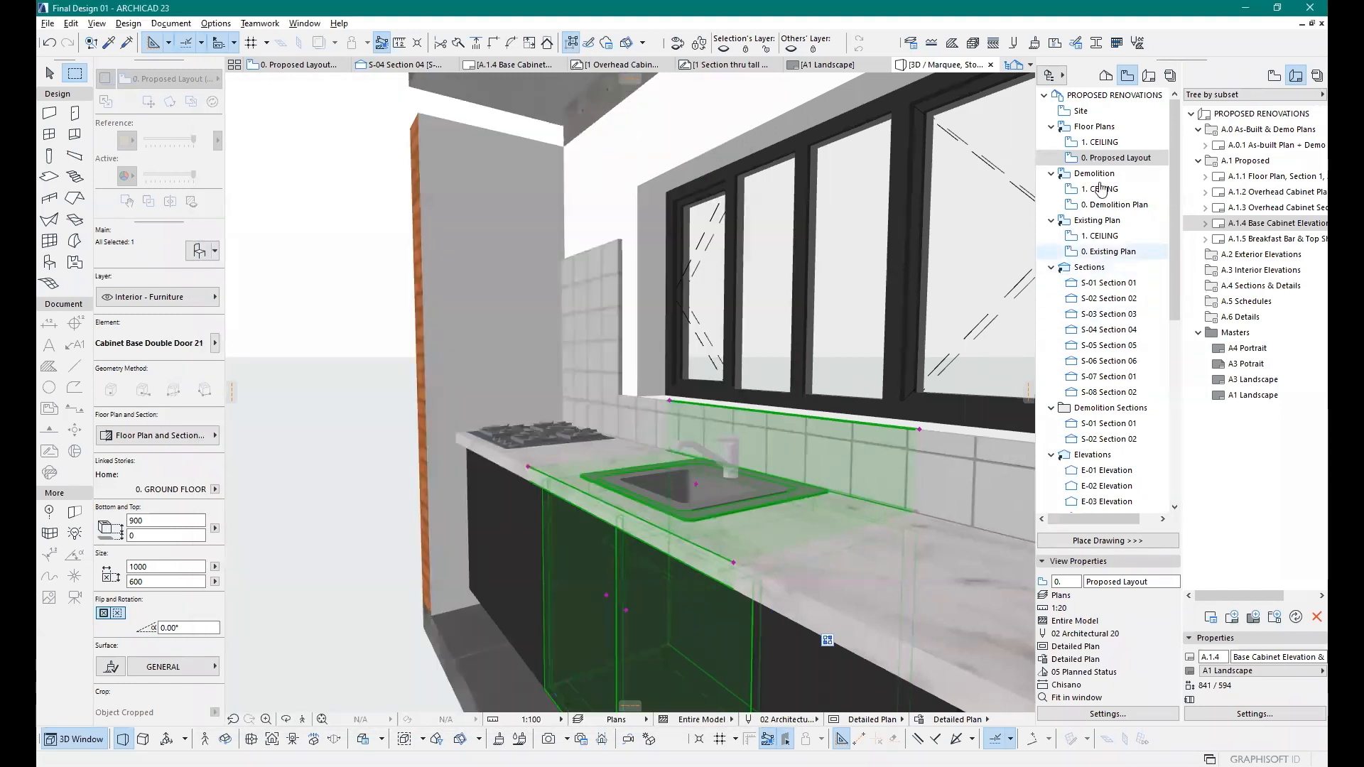
Step: Open the saved Generic Perspective view and orbit around the outside of the kitchen model
{"action": "scroll", "coordinate": [1101, 189], "scroll_direction": "down", "scroll_amount": 7}
{"action": "left_click", "coordinate": [1112, 251]}
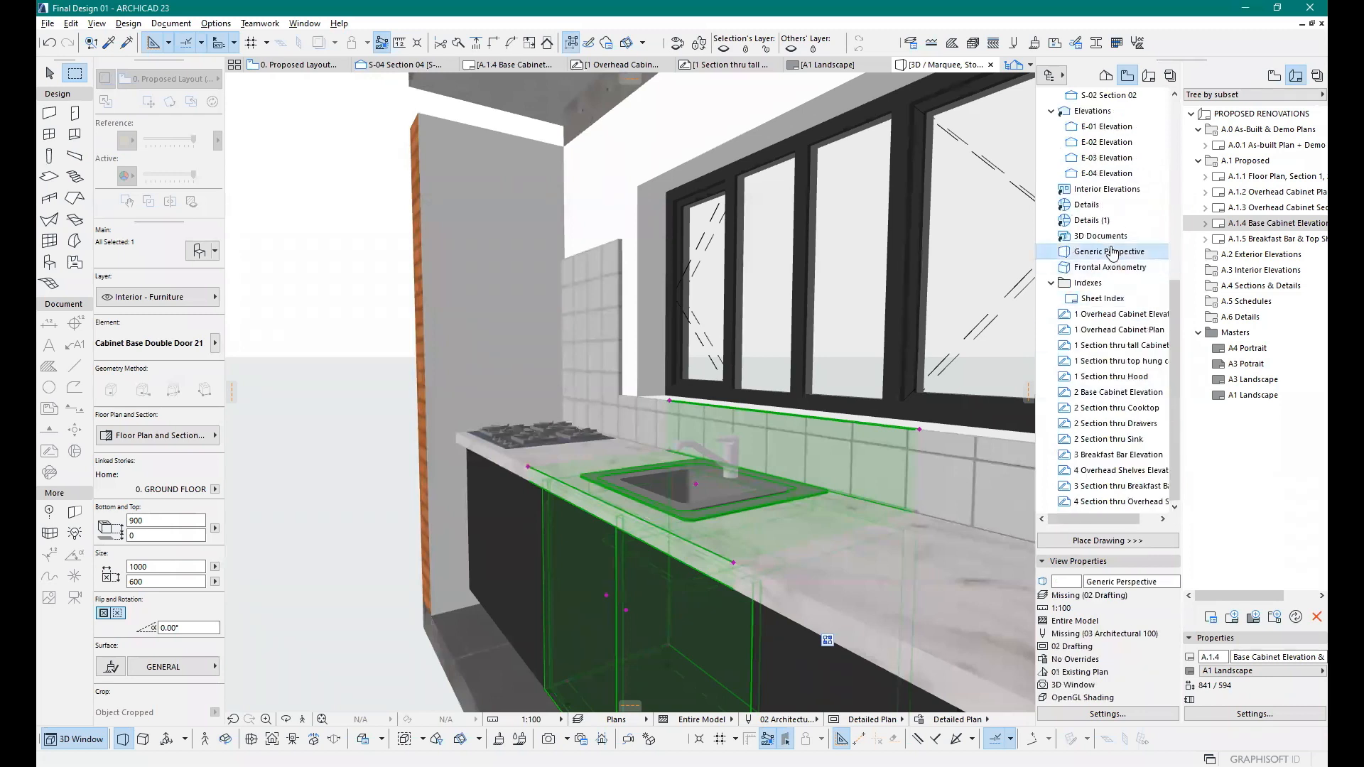
{"action": "double_click", "coordinate": [1112, 252]}
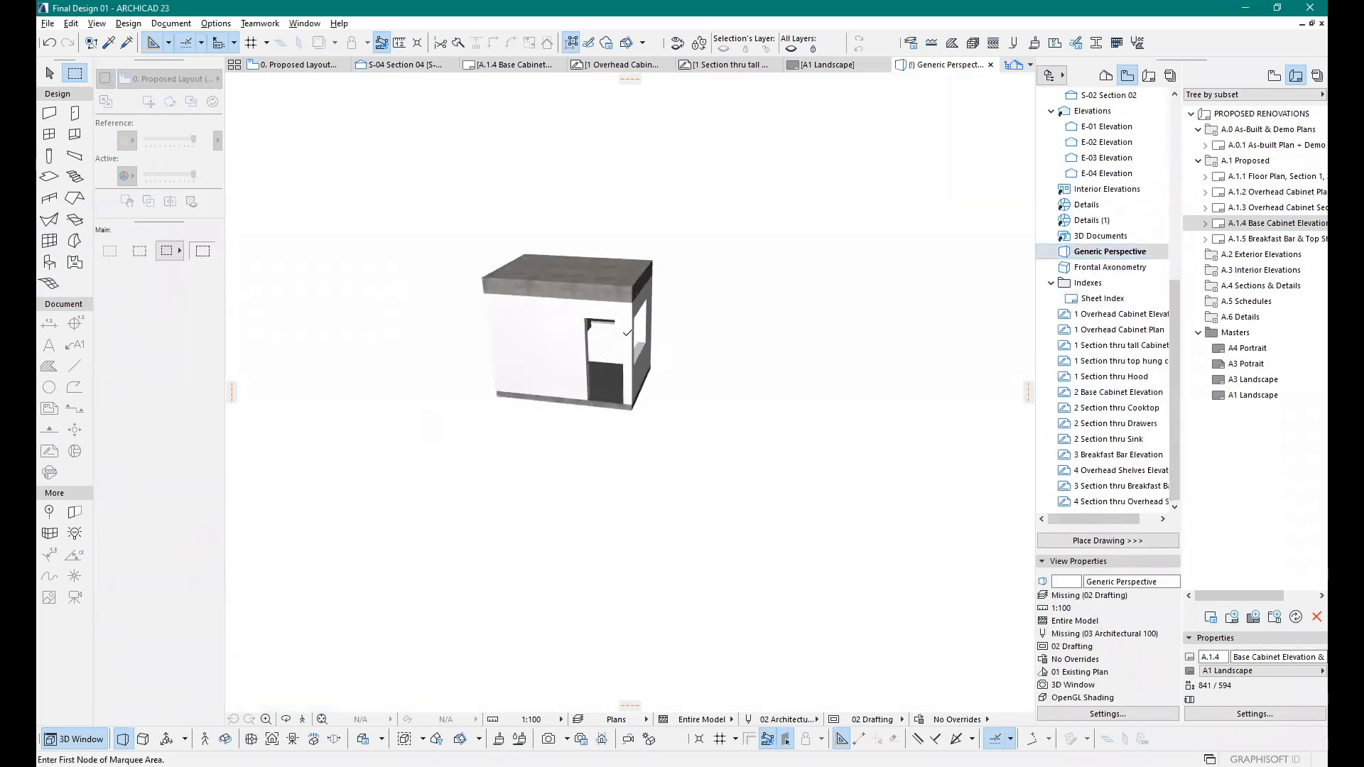
{"action": "scroll", "coordinate": [626, 334], "scroll_direction": "up", "scroll_amount": 5}
{"action": "middle_click_drag", "start_coordinate": [531, 368], "coordinate": [704, 387], "text": "shift"}
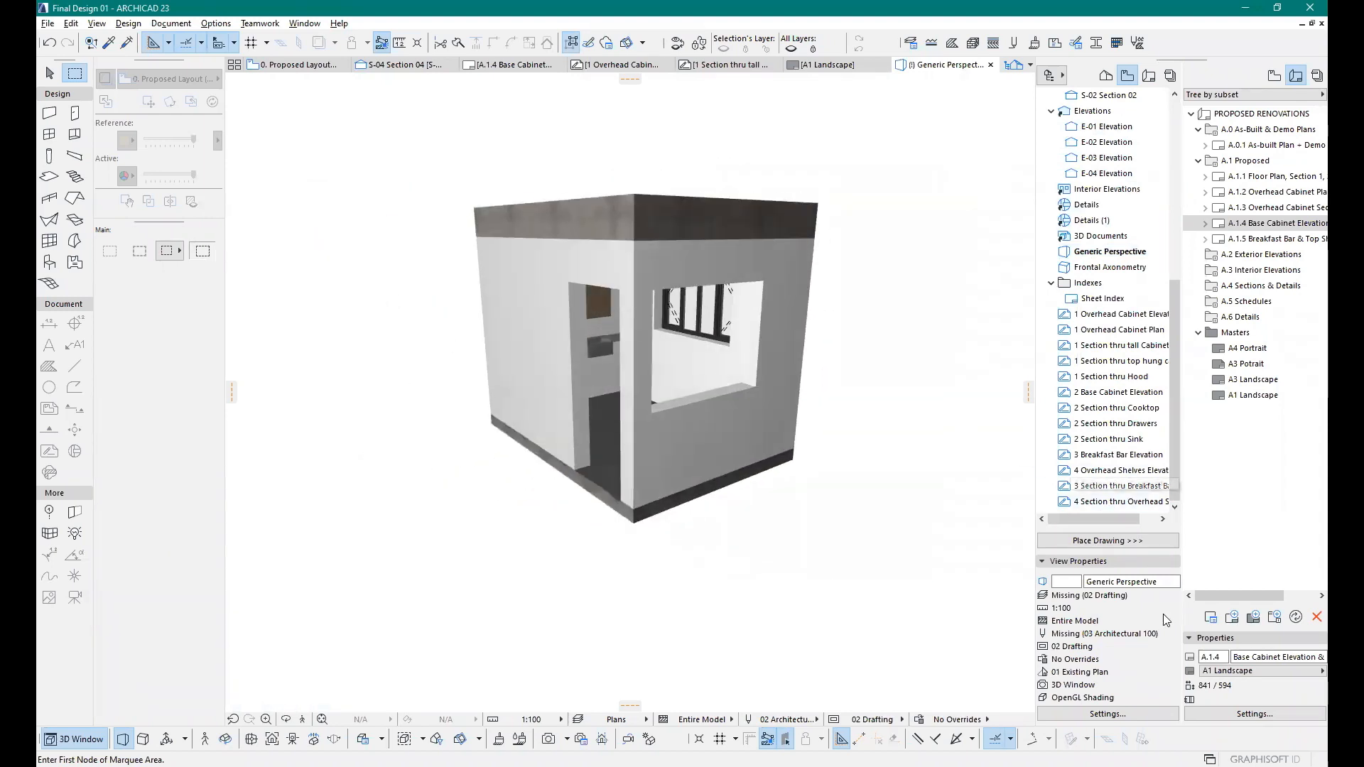
Step: Set the Generic Perspective view's renovation filter to 05 Planned Status
{"action": "left_click", "coordinate": [1118, 716]}
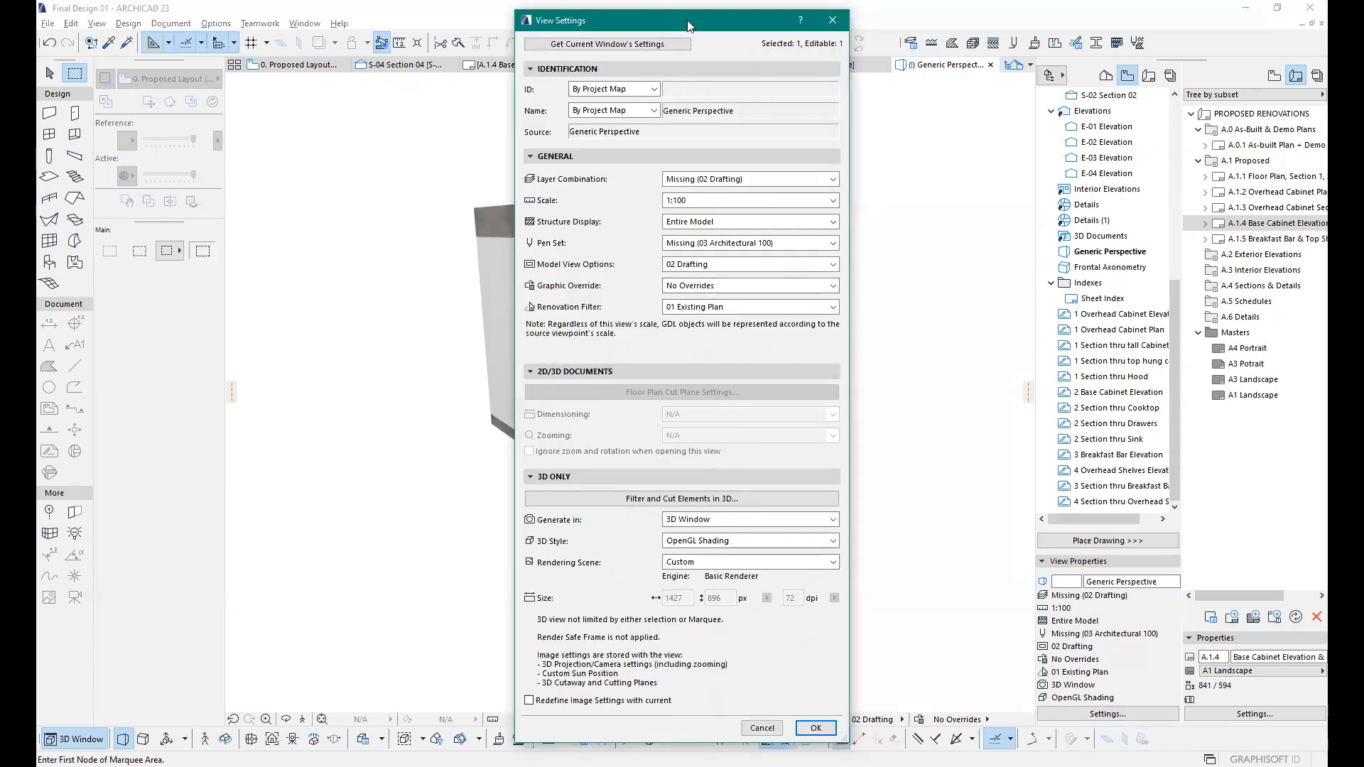
{"action": "left_click_drag", "start_coordinate": [687, 26], "coordinate": [534, 157]}
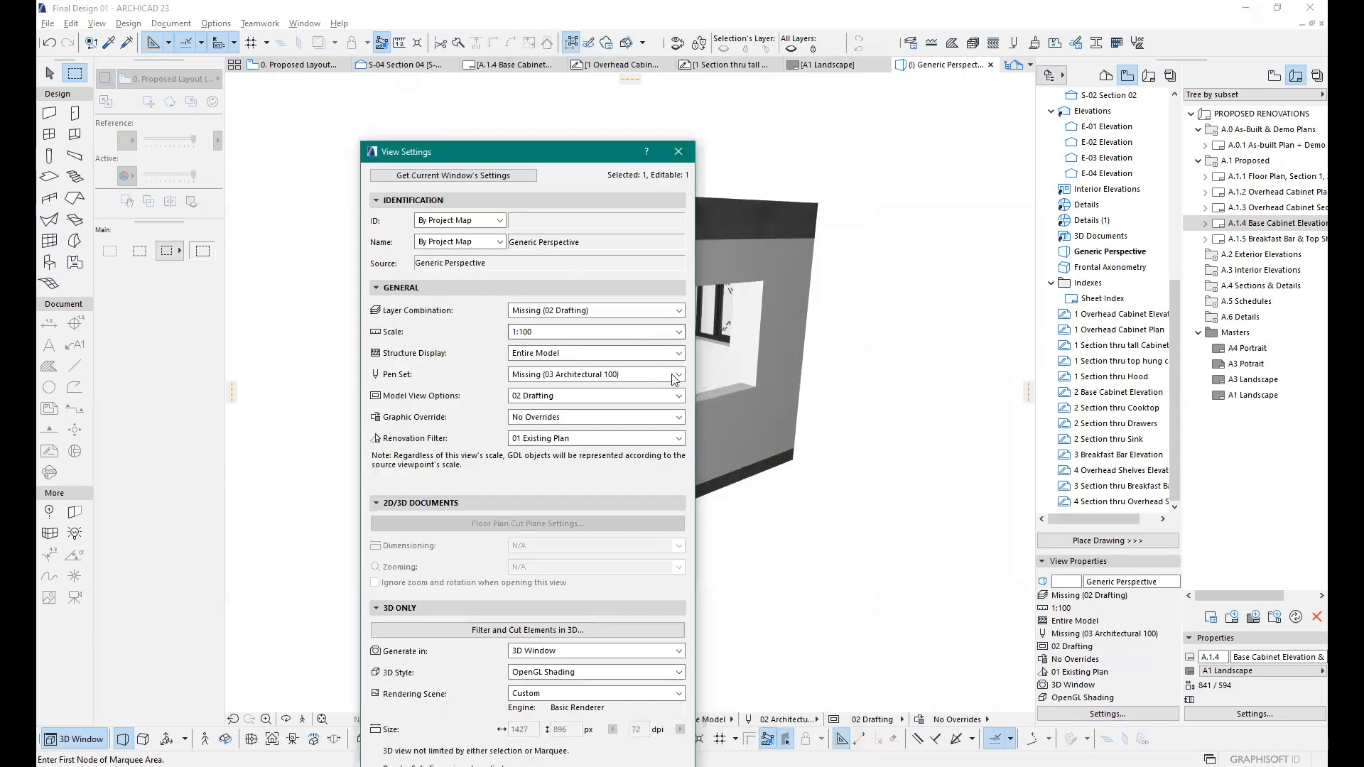
{"action": "left_click", "coordinate": [680, 438]}
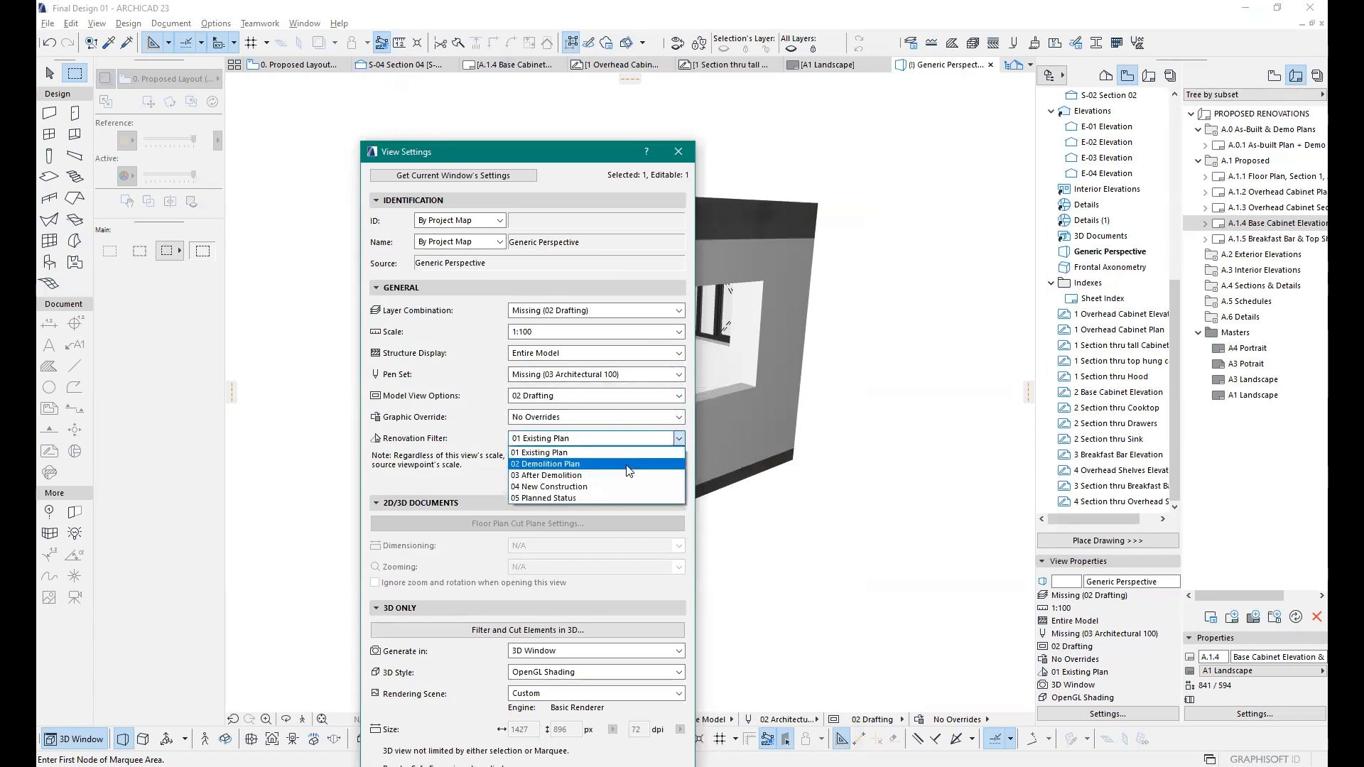
{"action": "left_click", "coordinate": [577, 491]}
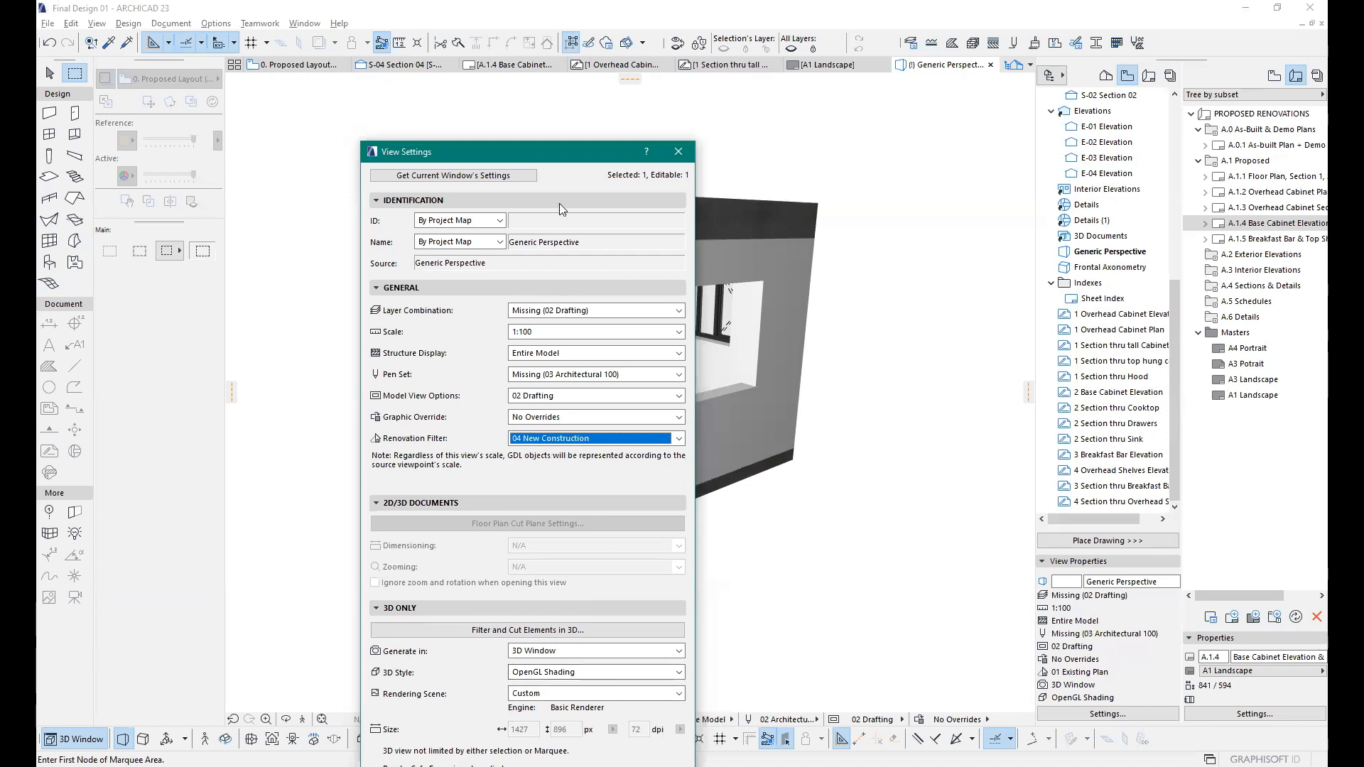
{"action": "left_click", "coordinate": [679, 440]}
{"action": "left_click", "coordinate": [611, 498]}
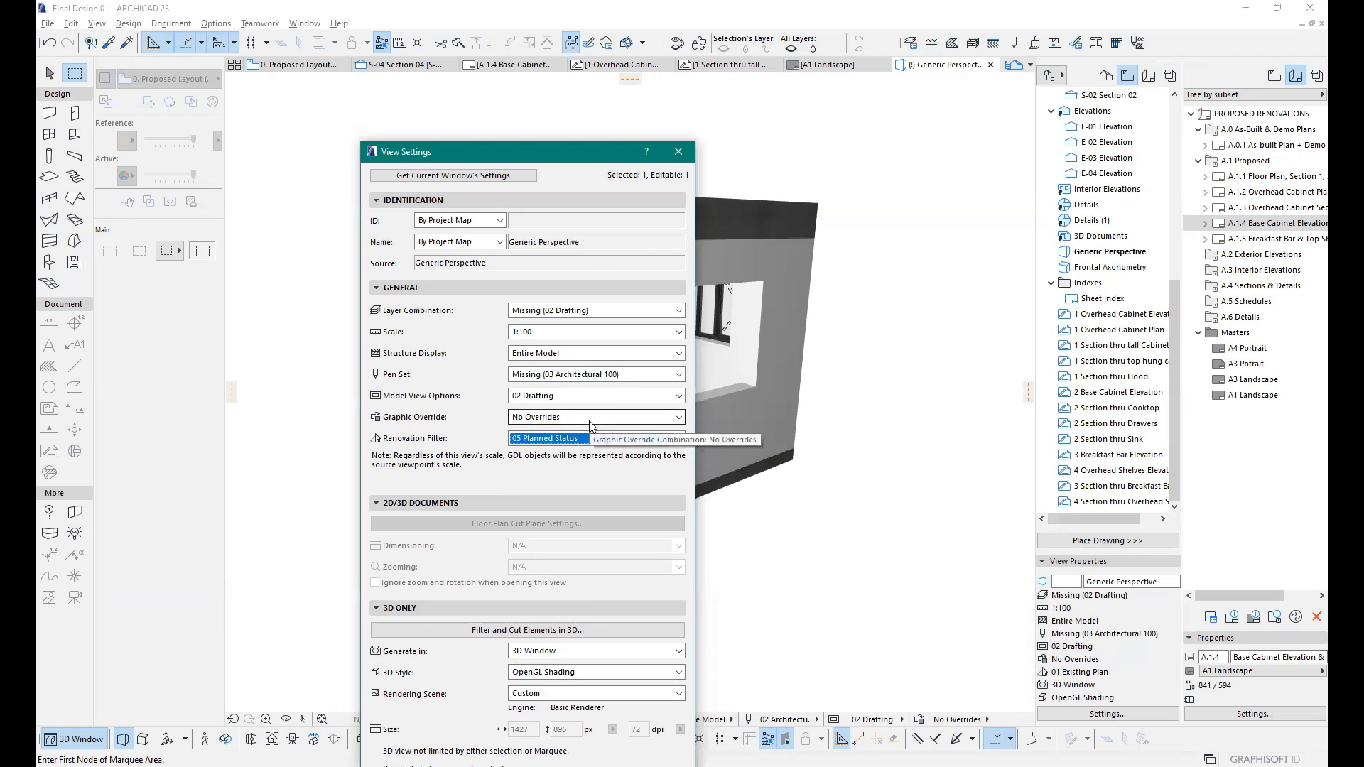
{"action": "key", "text": "Return"}
Step: Inspect the counter wall inside the perspective model, and select the sink base cabinet beneath the window
{"action": "scroll", "coordinate": [616, 551], "scroll_direction": "up", "scroll_amount": 10}
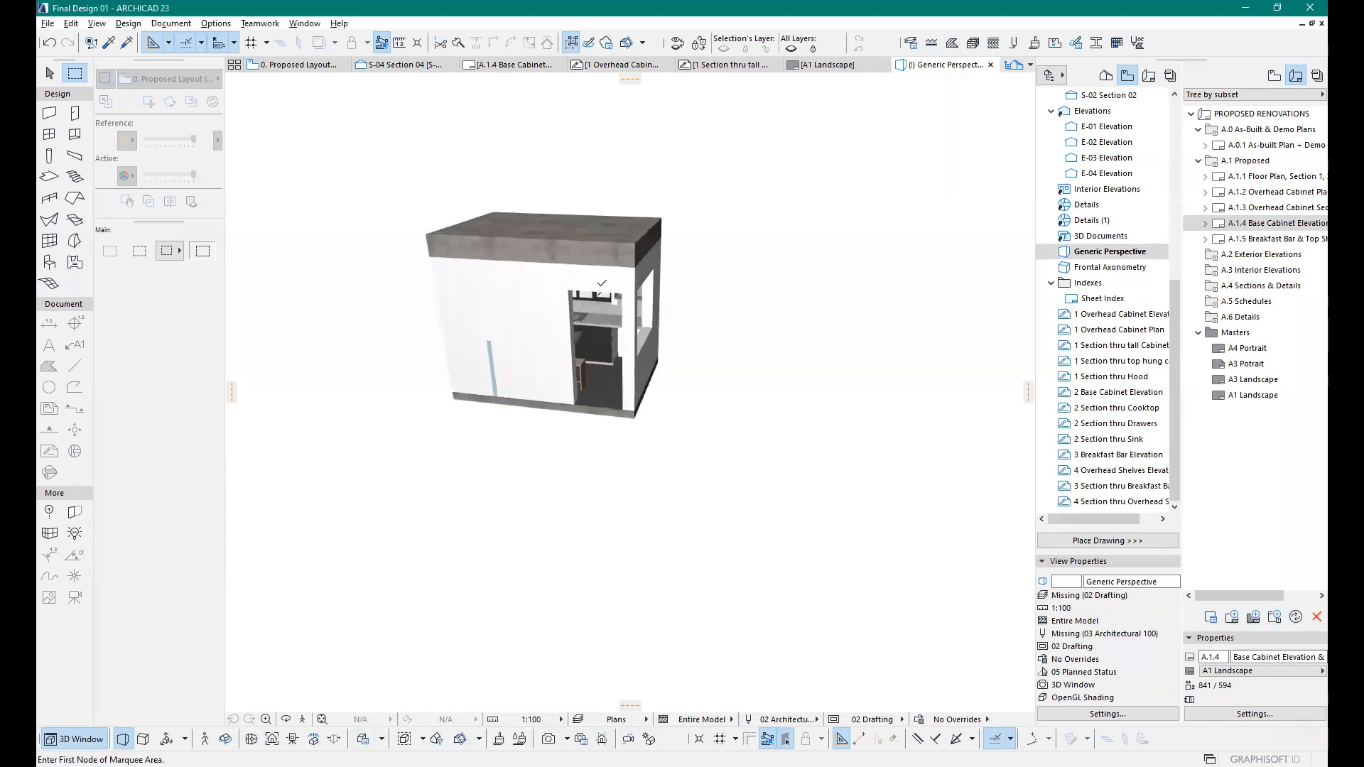
{"action": "scroll", "coordinate": [615, 552], "scroll_direction": "down", "scroll_amount": 10}
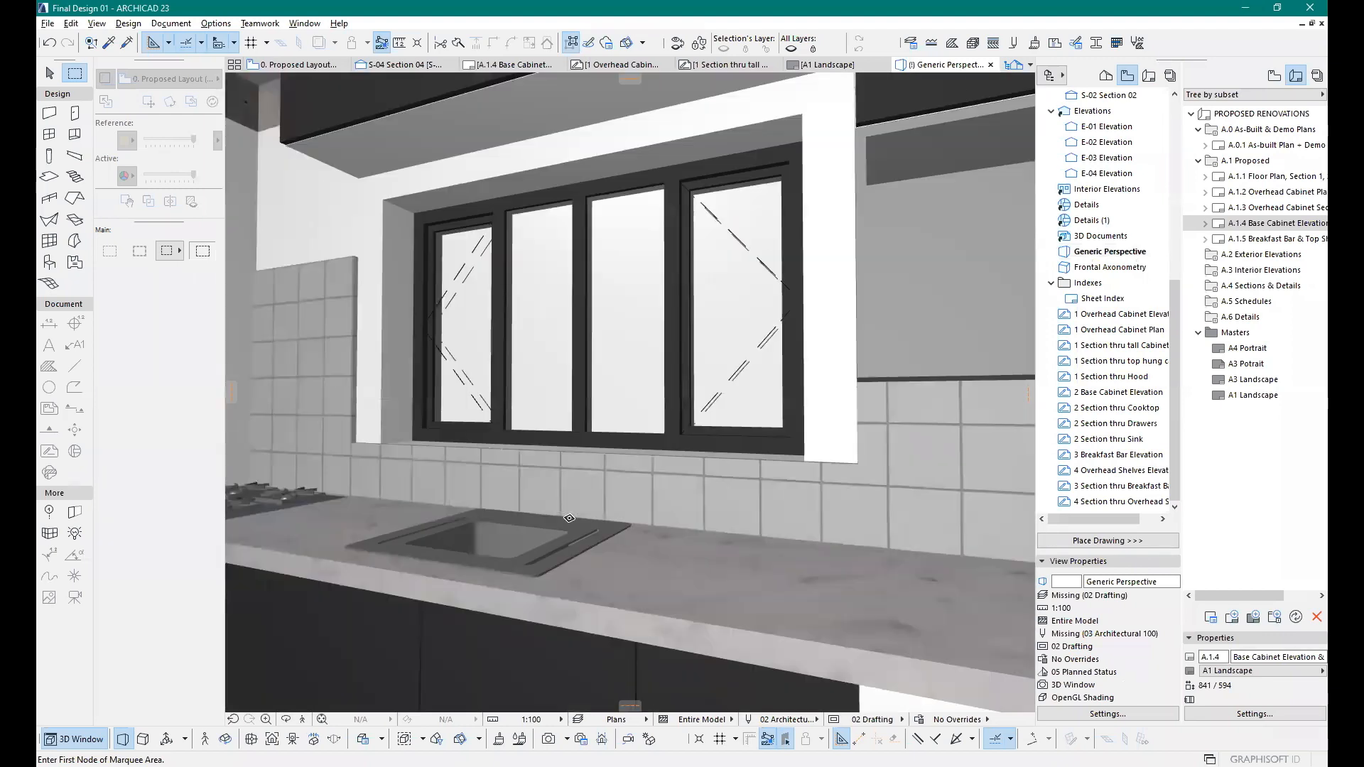
{"action": "scroll", "coordinate": [565, 516], "scroll_direction": "up", "scroll_amount": 5}
{"action": "scroll", "coordinate": [610, 480], "scroll_direction": "down", "scroll_amount": 5}
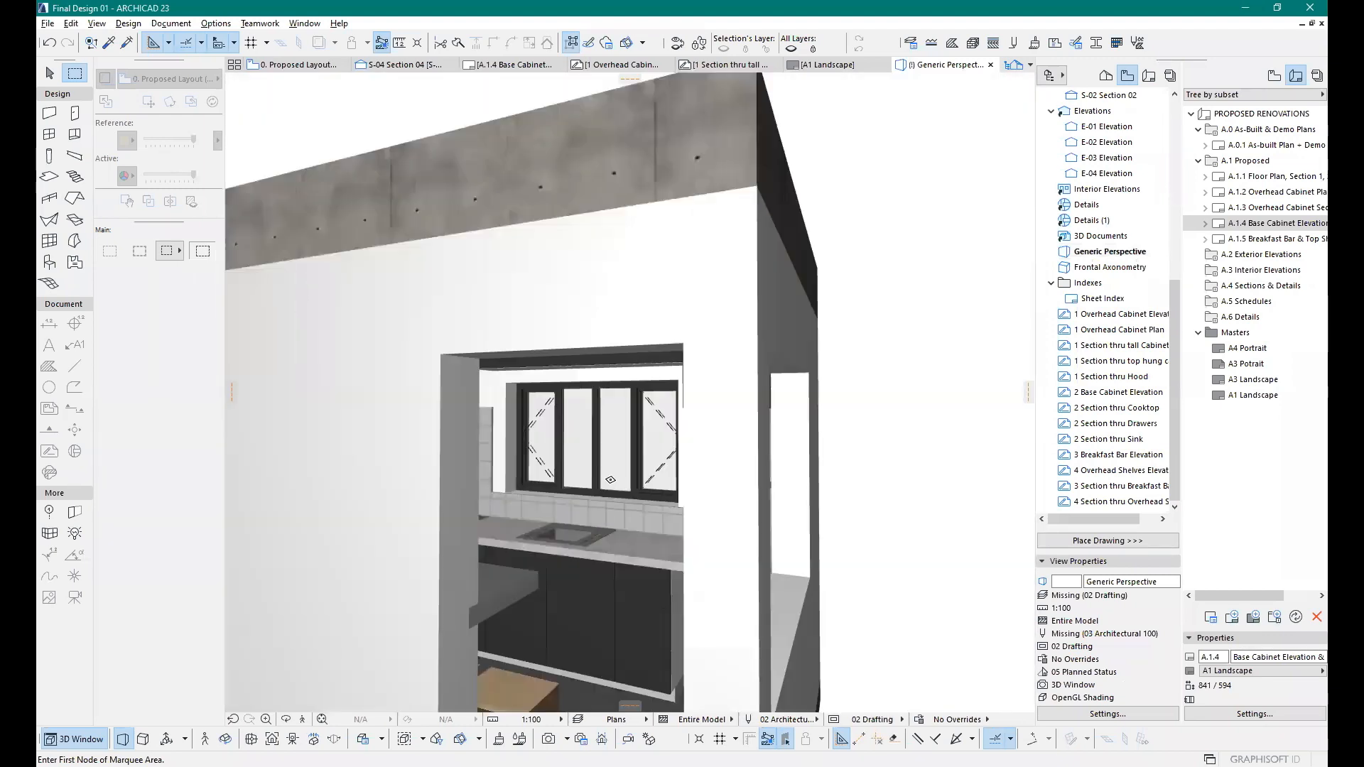
{"action": "scroll", "coordinate": [594, 526], "scroll_direction": "up", "scroll_amount": 5}
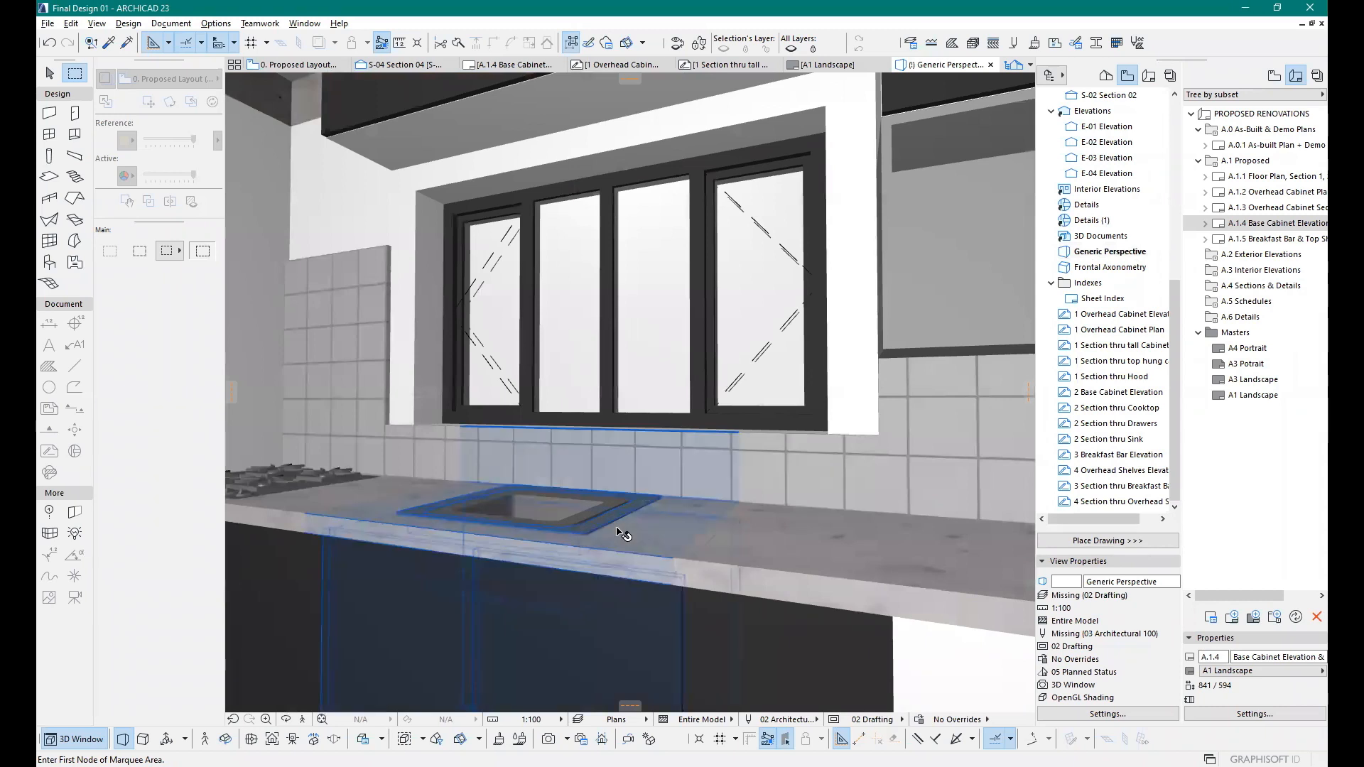
{"action": "left_click", "coordinate": [622, 528]}
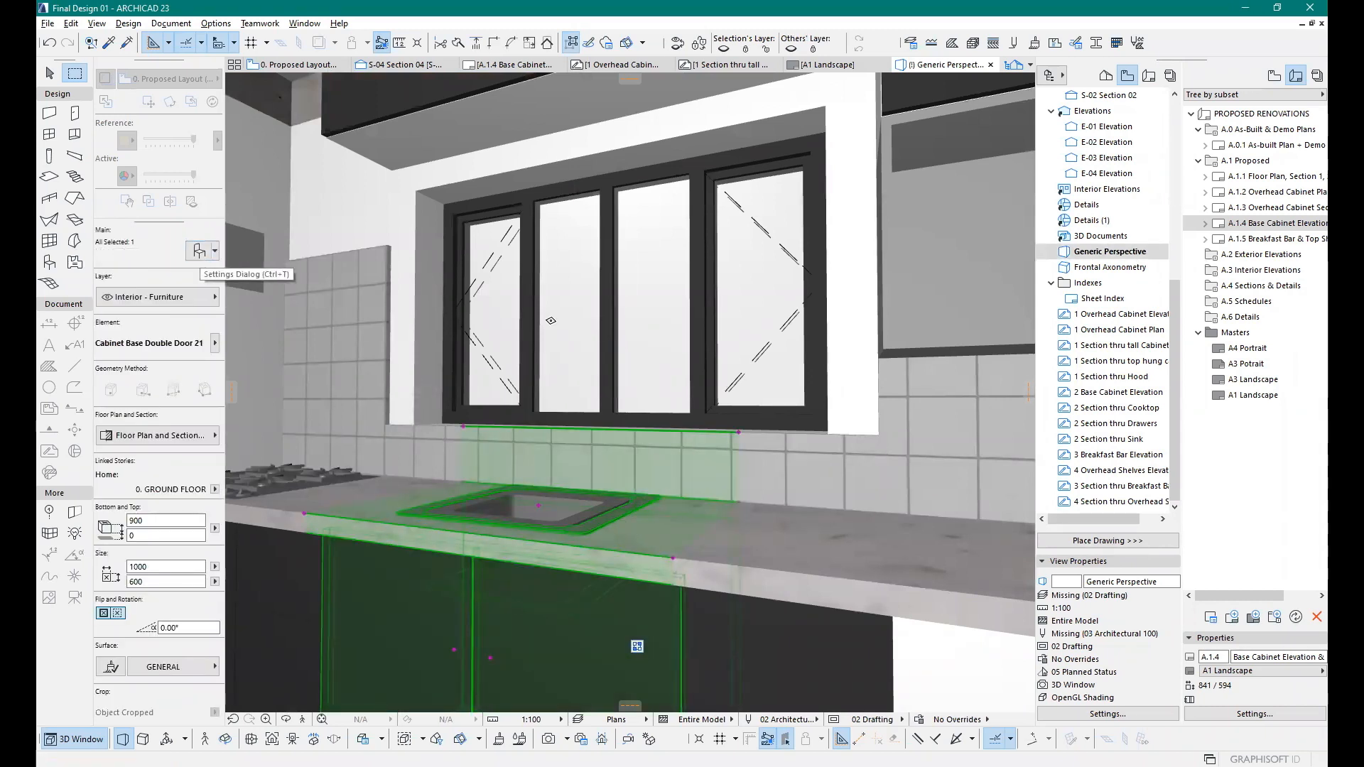
Step: Remove the built-in sink from the double-door base cabinet beneath the window
{"action": "scroll", "coordinate": [624, 480], "scroll_direction": "up", "scroll_amount": 3}
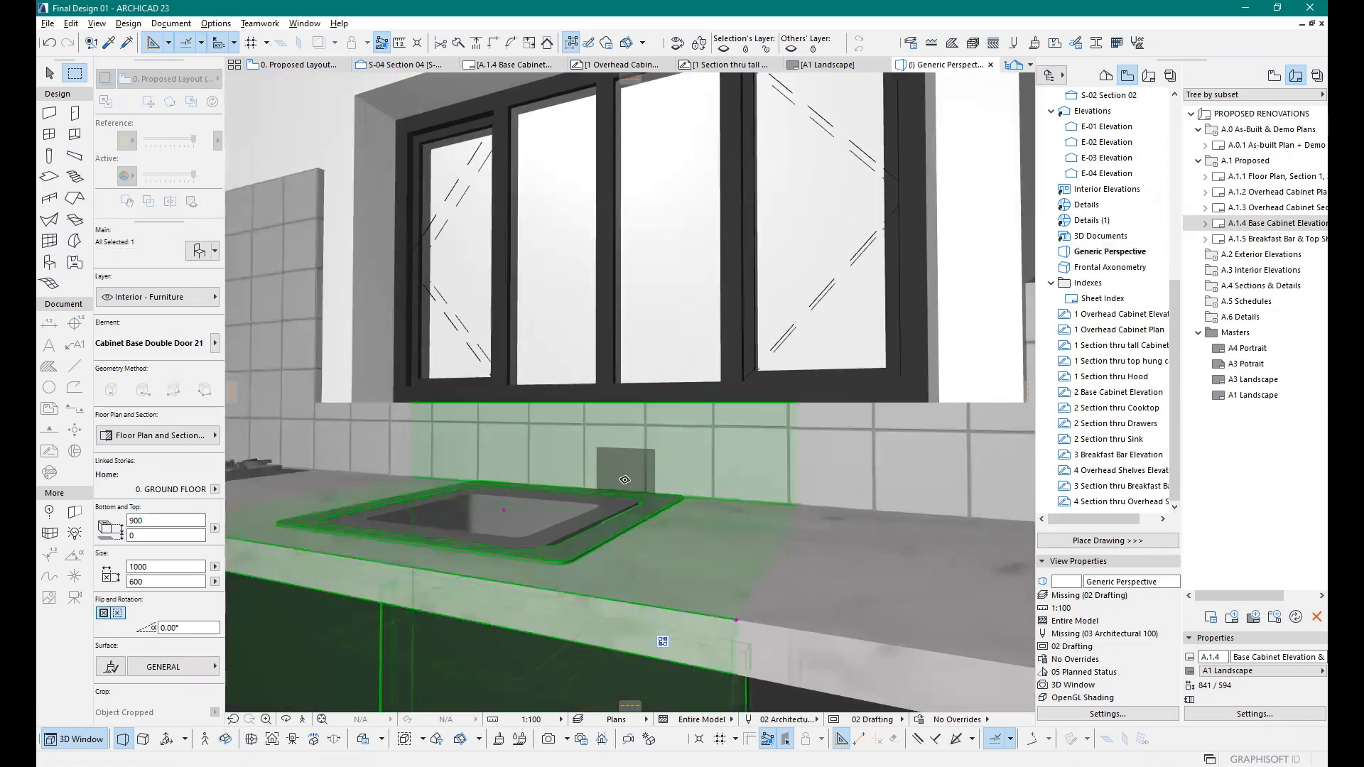
{"action": "key", "text": "Escape"}
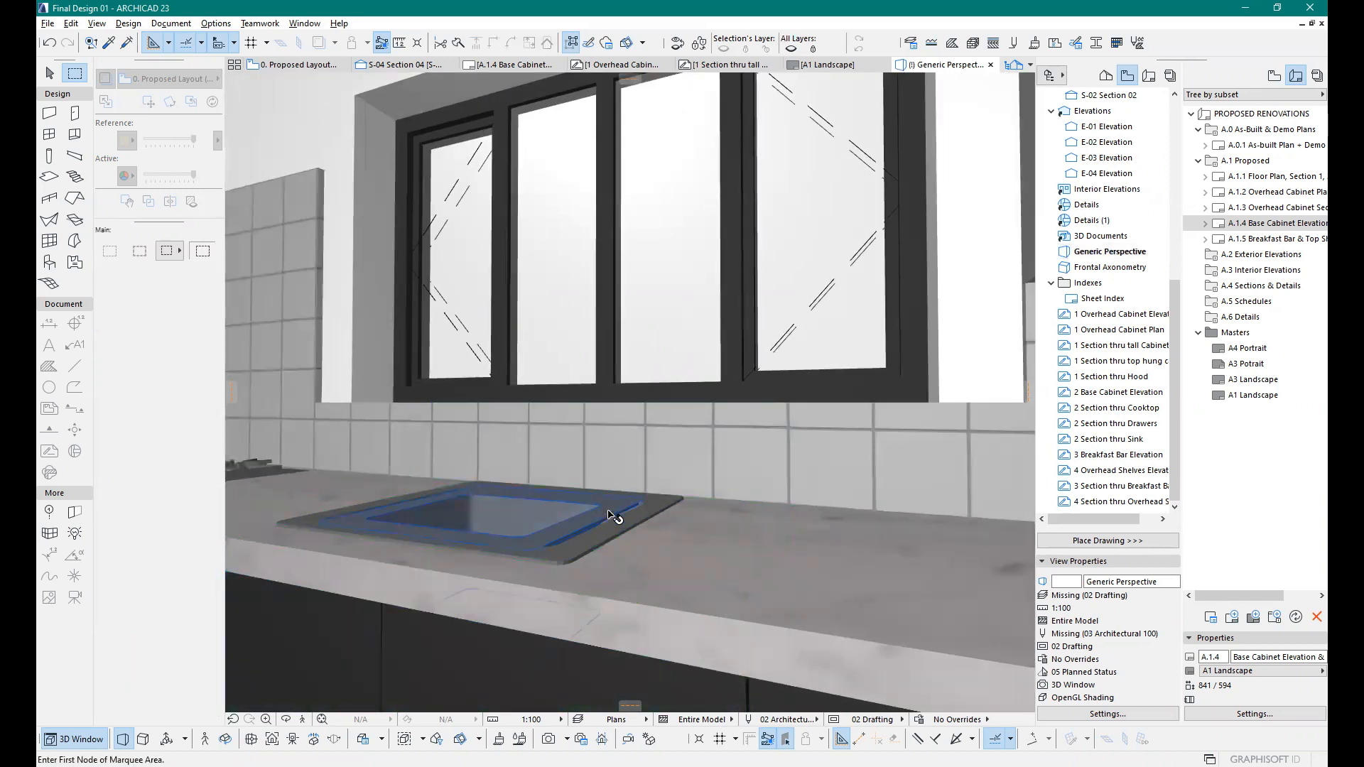
{"action": "left_click", "coordinate": [700, 540]}
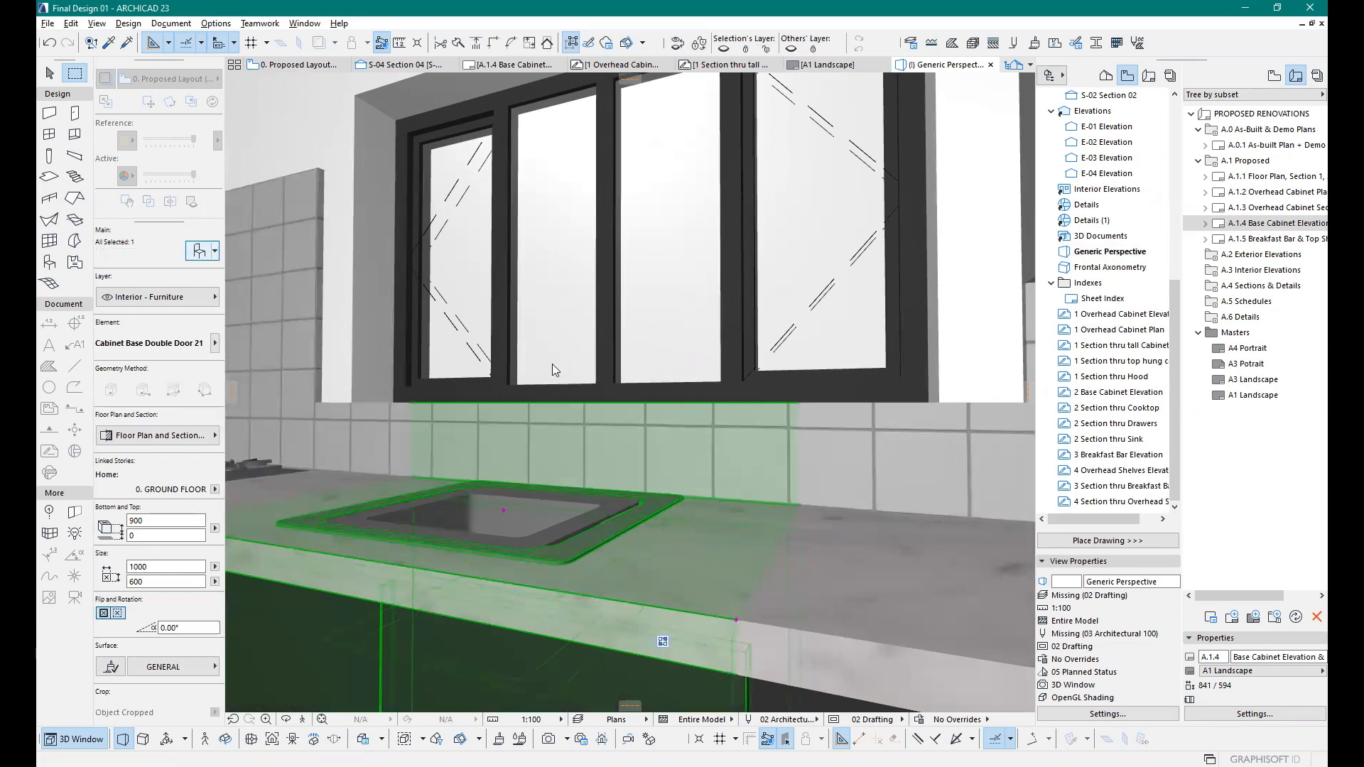
{"action": "left_click", "coordinate": [675, 433]}
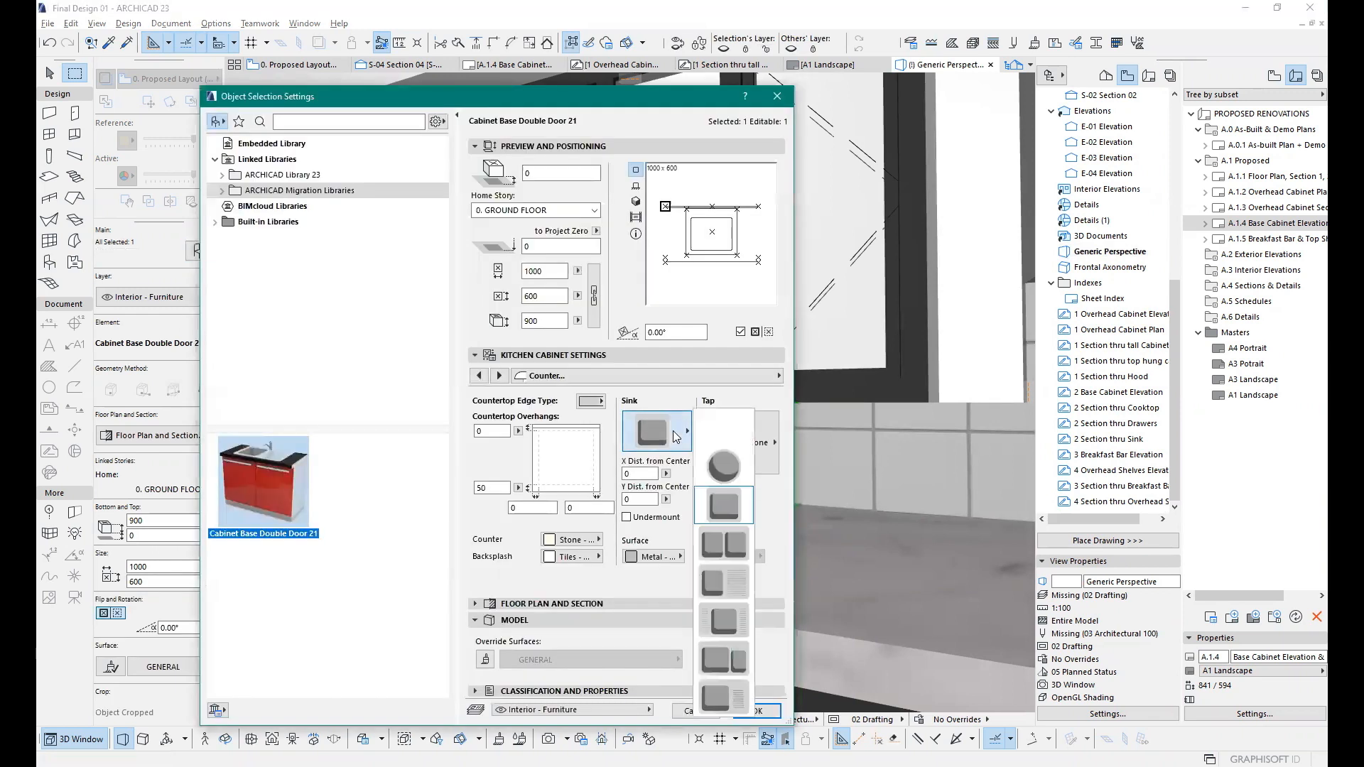
{"action": "left_click", "coordinate": [739, 429]}
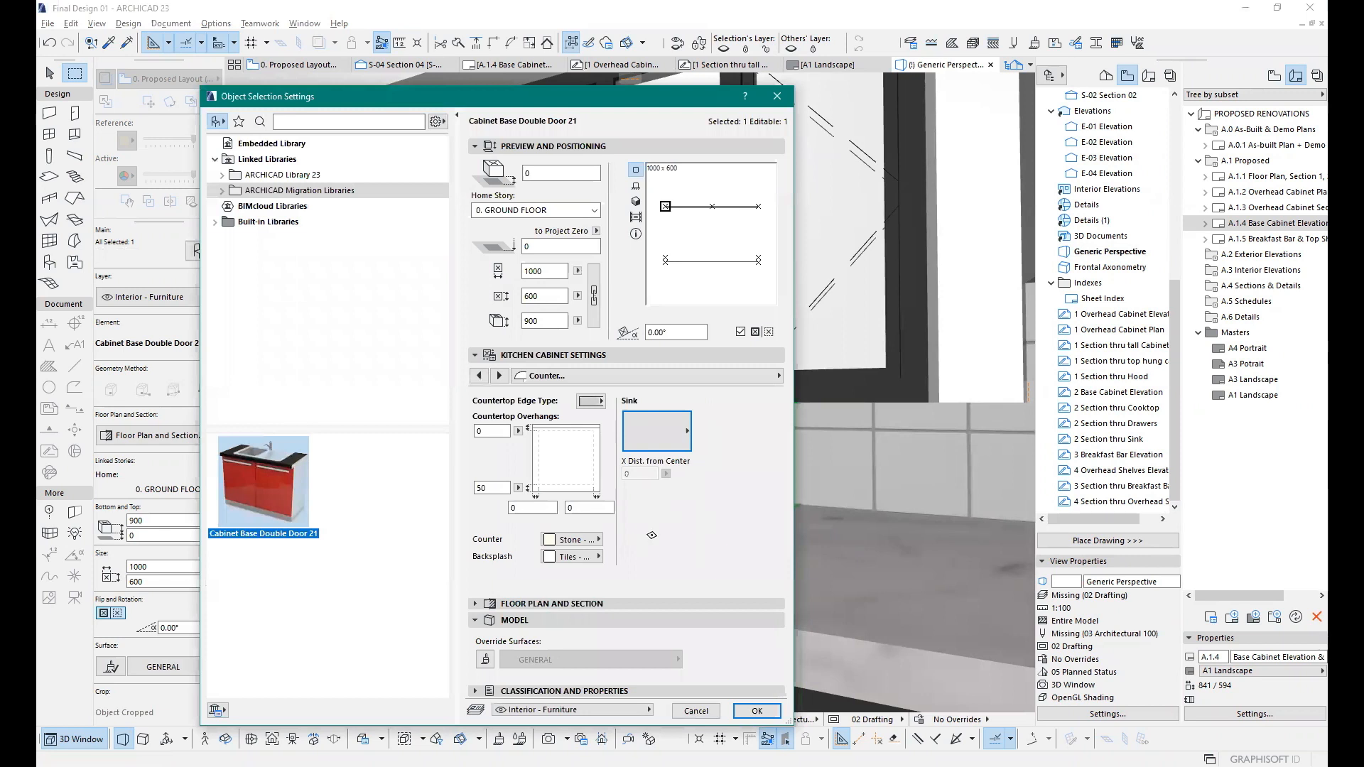
{"action": "key", "text": "Return"}
Step: Change the separate Sink General 23 object to the round Style 1 basin, 300 wide and 350 deep
{"action": "left_click", "coordinate": [590, 509]}
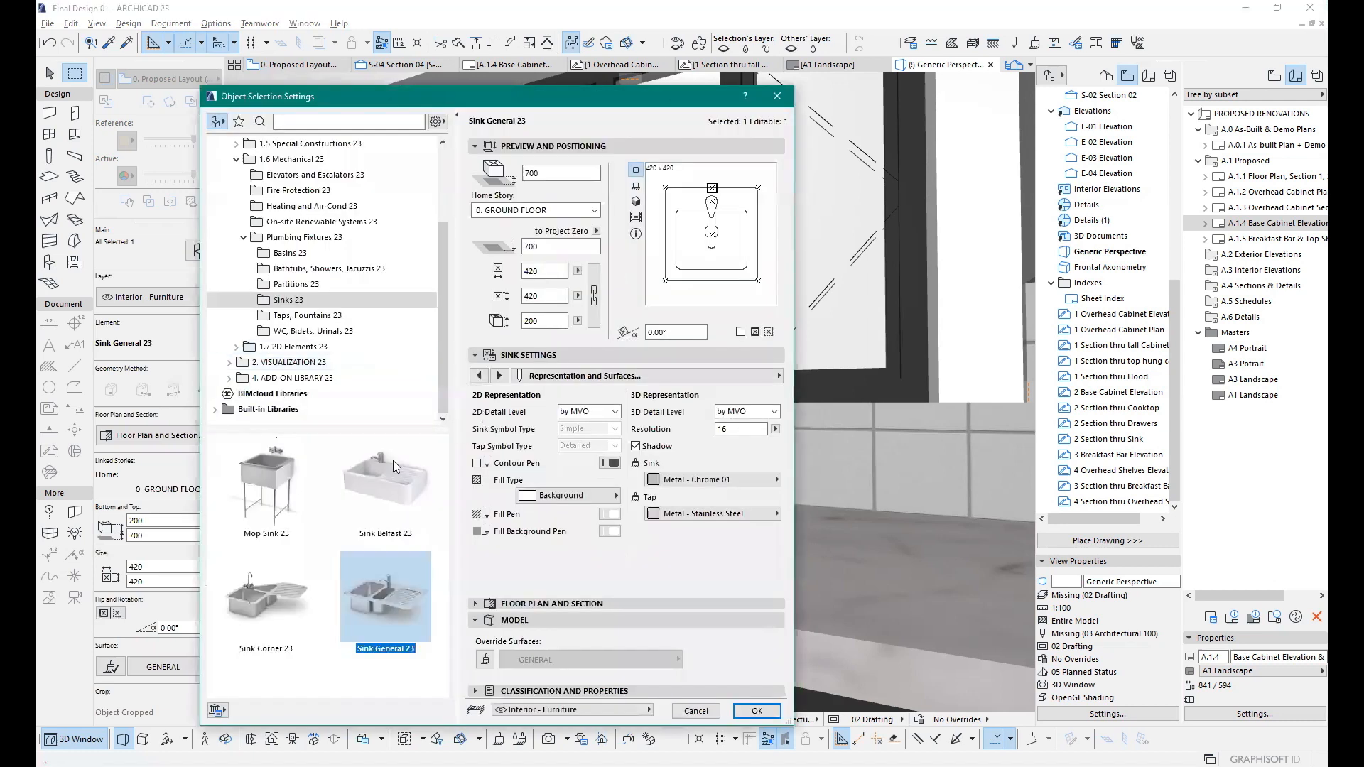
{"action": "left_click", "coordinate": [479, 375]}
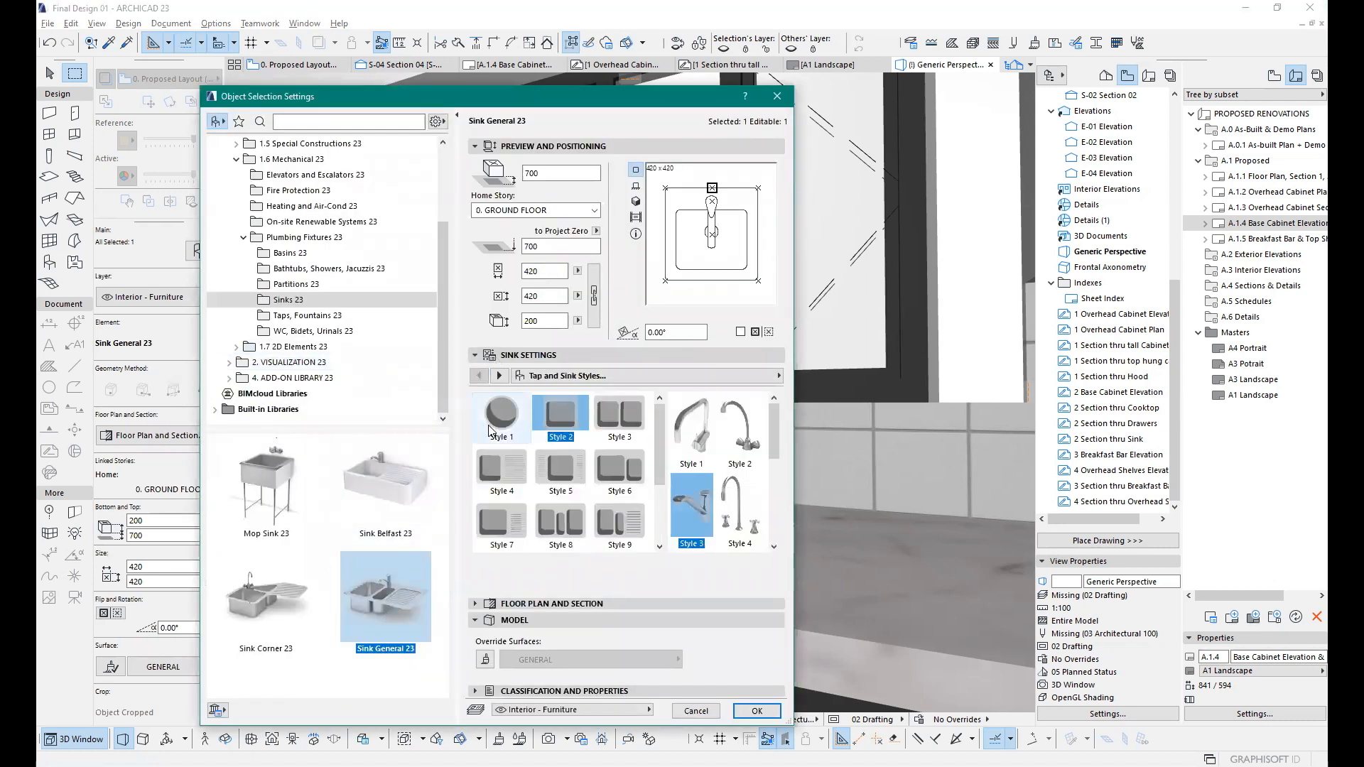
{"action": "left_click", "coordinate": [489, 430]}
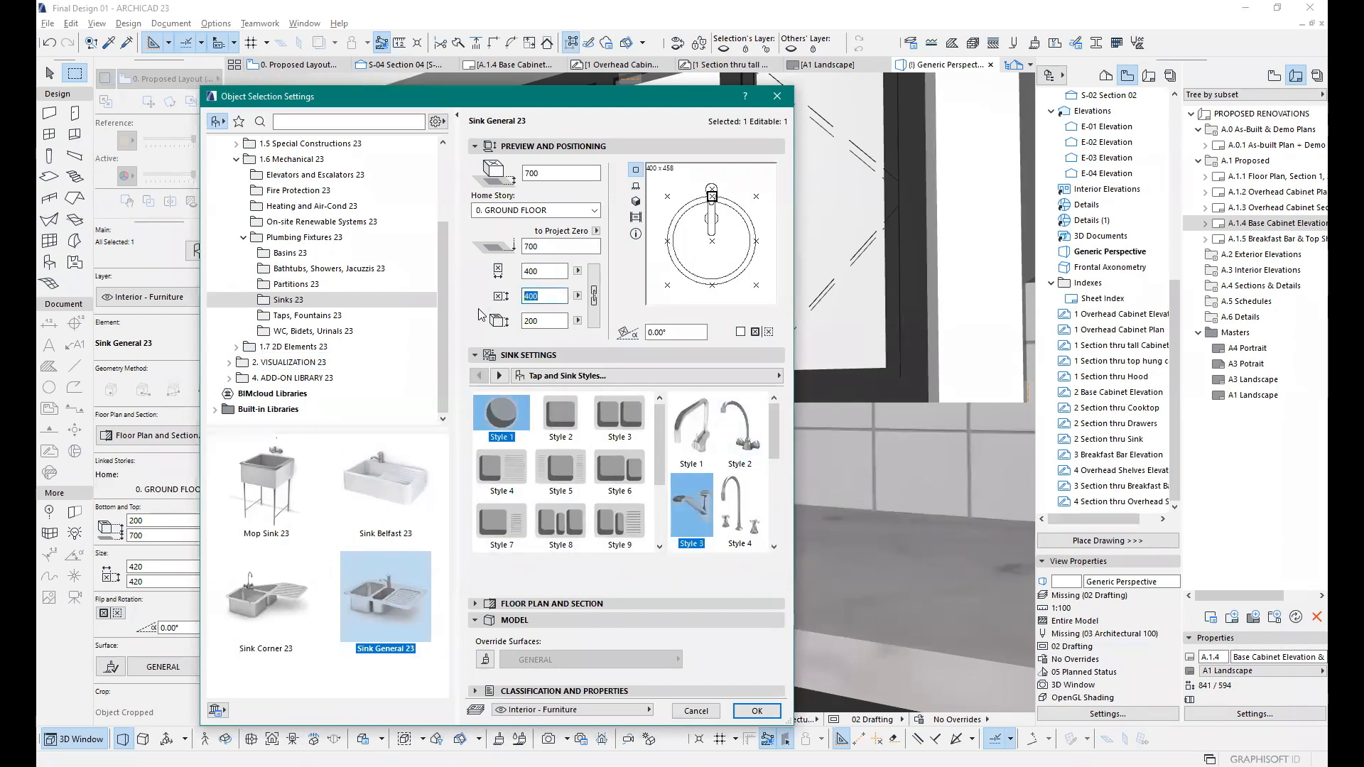
{"action": "type", "text": "350"}
{"action": "left_click", "coordinate": [544, 271]}
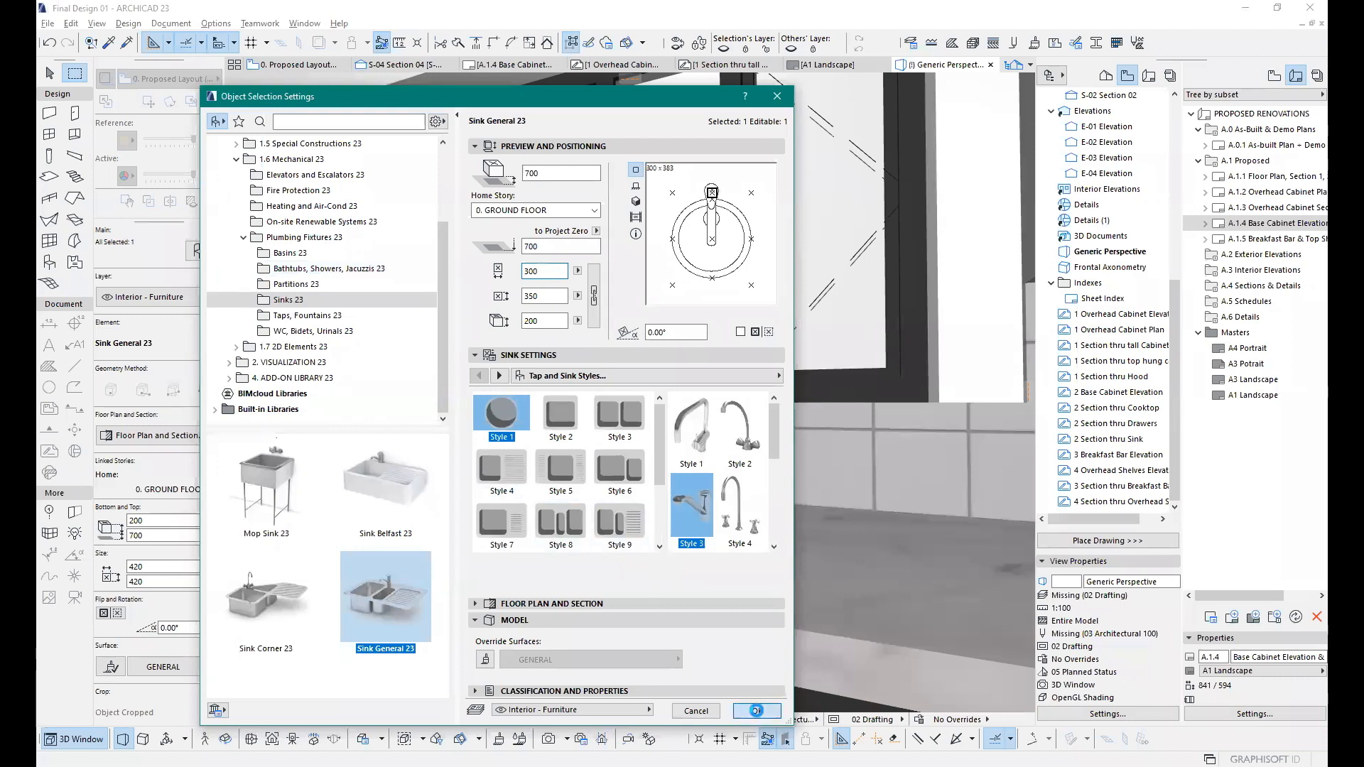
{"action": "left_click", "coordinate": [756, 710]}
{"action": "key", "text": "Escape"}
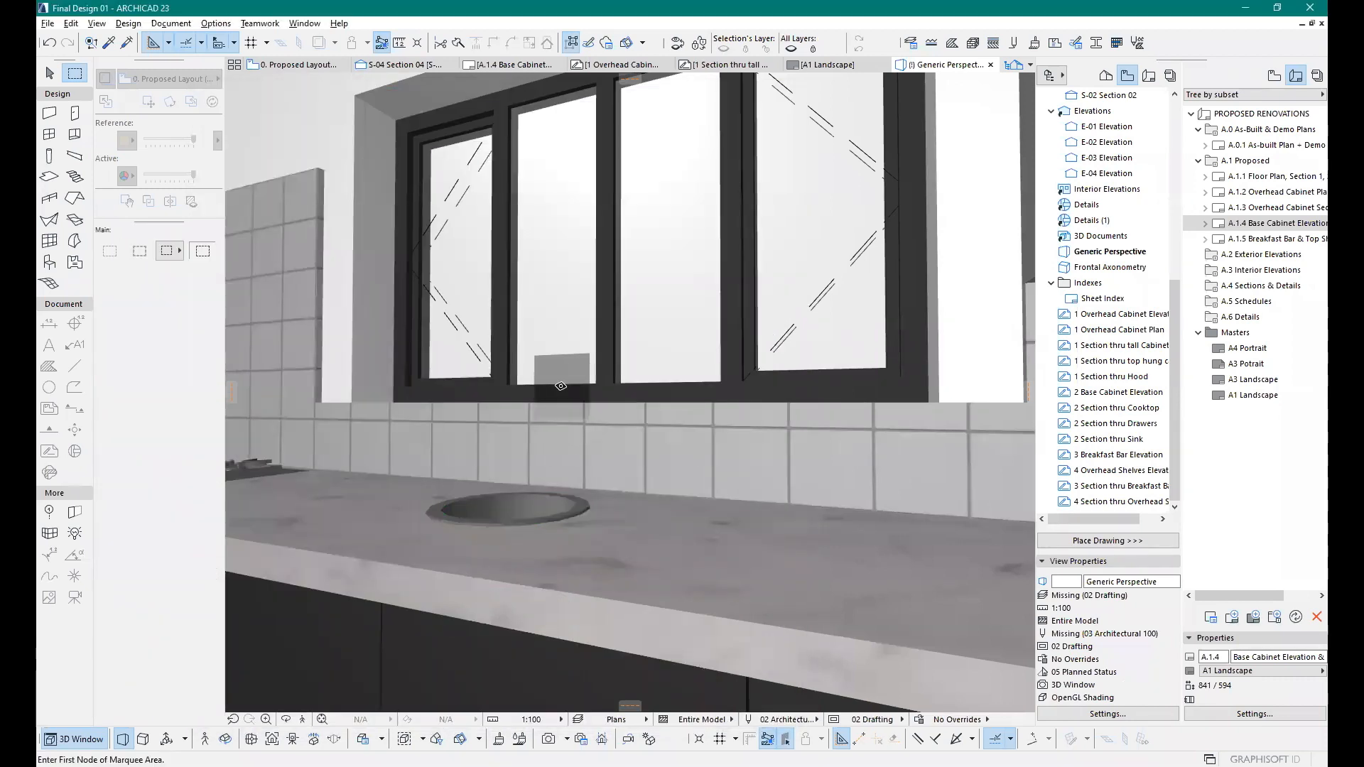
Step: Open S-04 Section 04 and examine how the sink is cut through the counter and base cabinet
{"action": "left_click", "coordinate": [430, 65]}
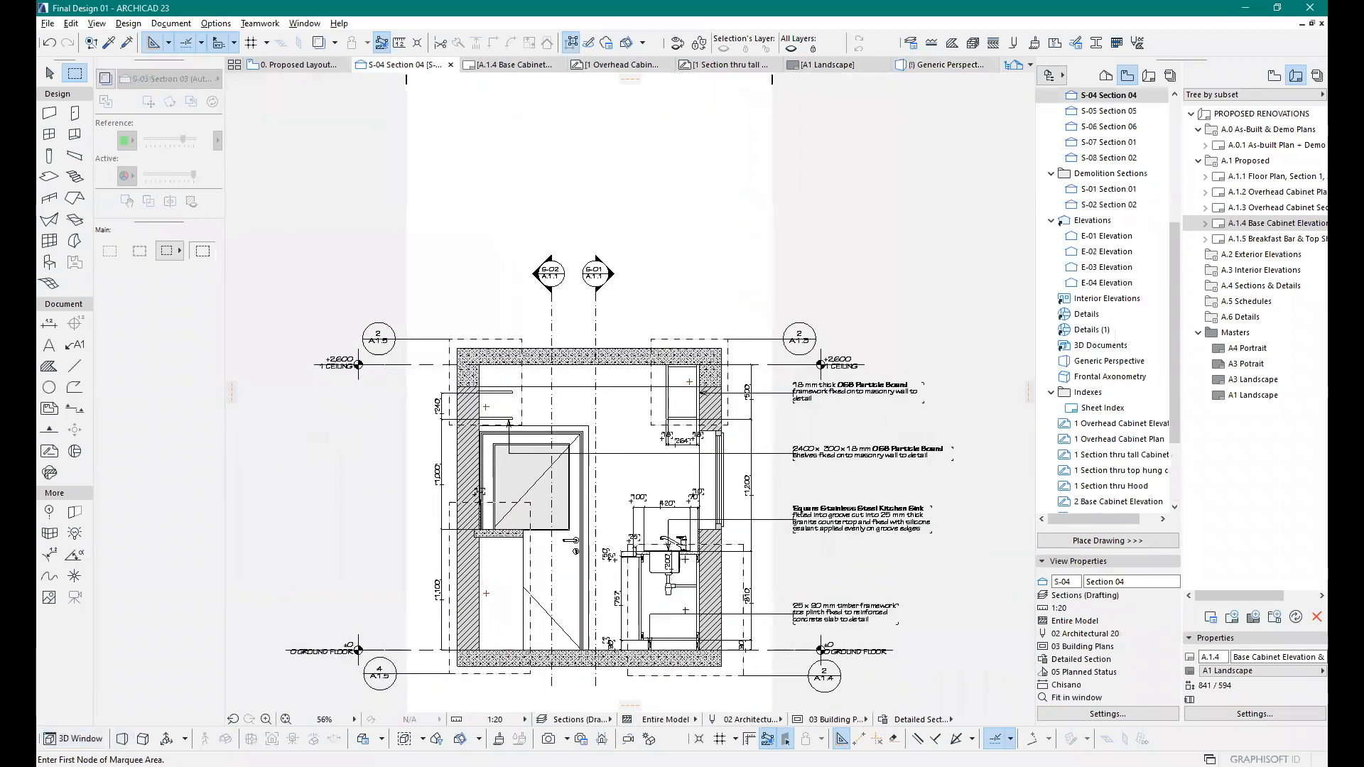
{"action": "scroll", "coordinate": [684, 553], "scroll_direction": "up", "scroll_amount": 8}
{"action": "scroll", "coordinate": [555, 399], "scroll_direction": "down", "scroll_amount": 3}
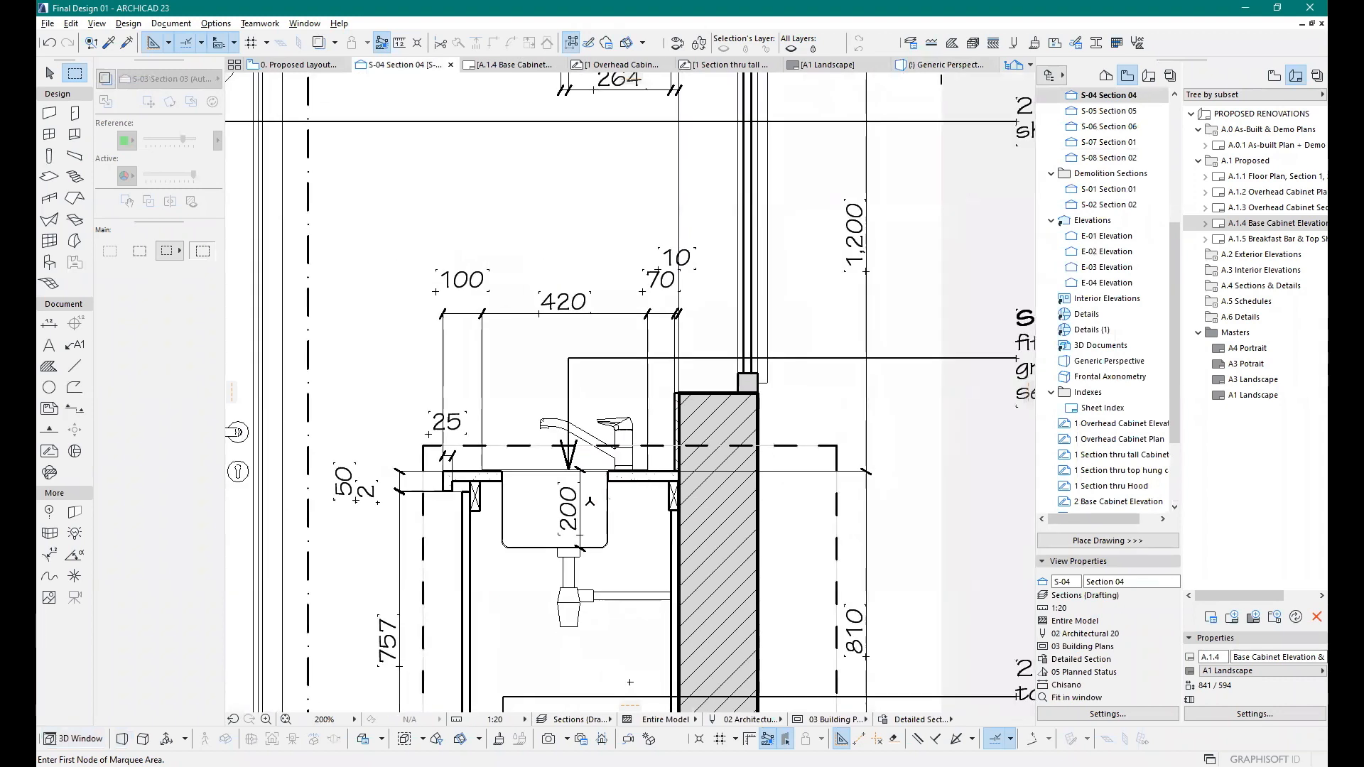
{"action": "scroll", "coordinate": [618, 516], "scroll_direction": "up", "scroll_amount": 4}
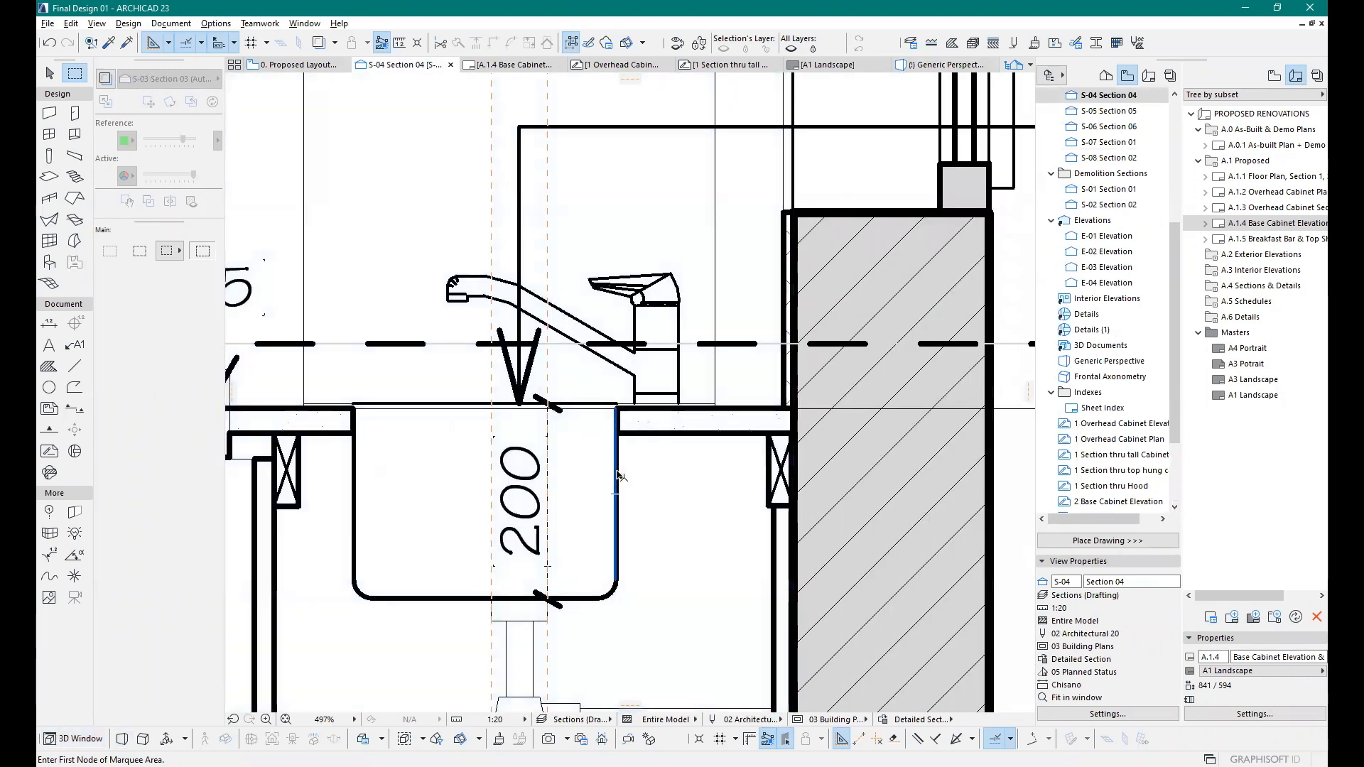
{"action": "left_click", "coordinate": [615, 501]}
{"action": "key", "text": "Escape"}
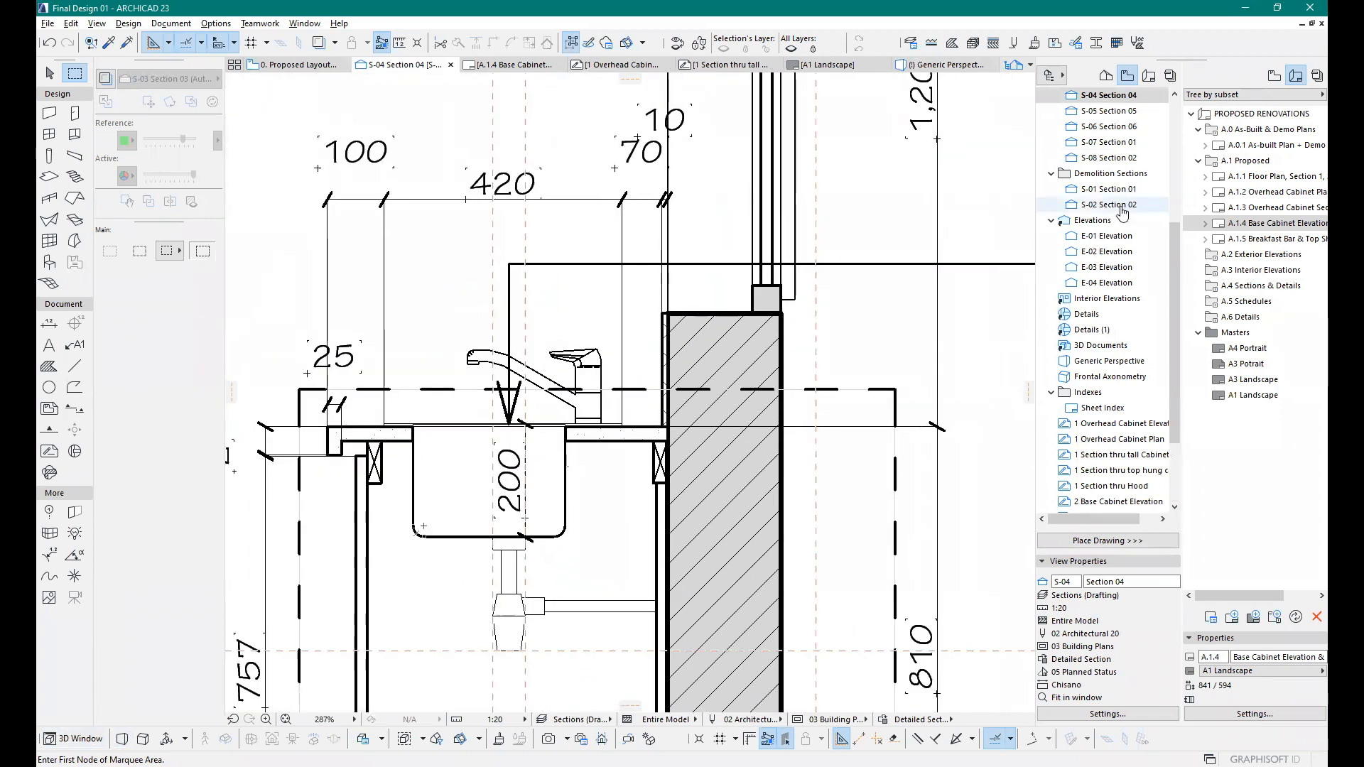
{"action": "scroll", "coordinate": [1119, 209], "scroll_direction": "up", "scroll_amount": 3}
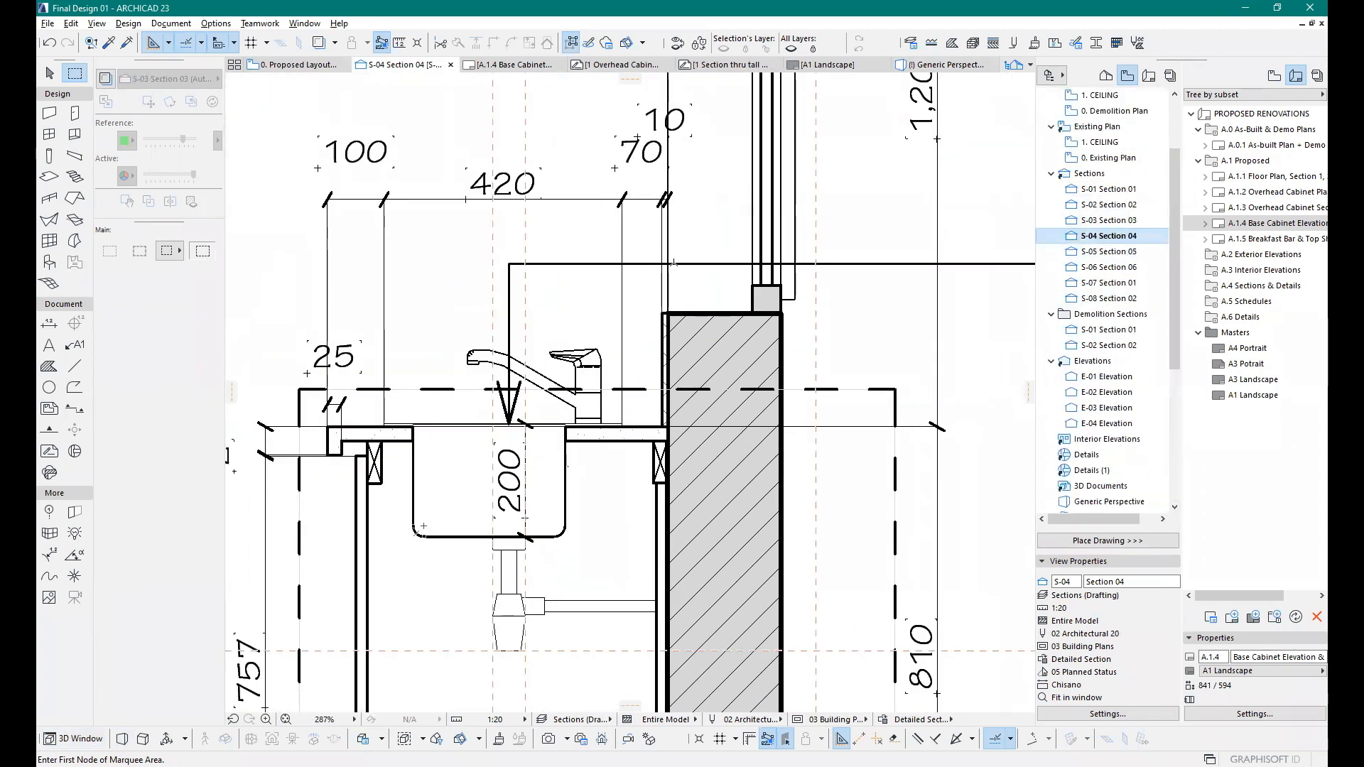
{"action": "scroll", "coordinate": [533, 344], "scroll_direction": "down", "scroll_amount": 5}
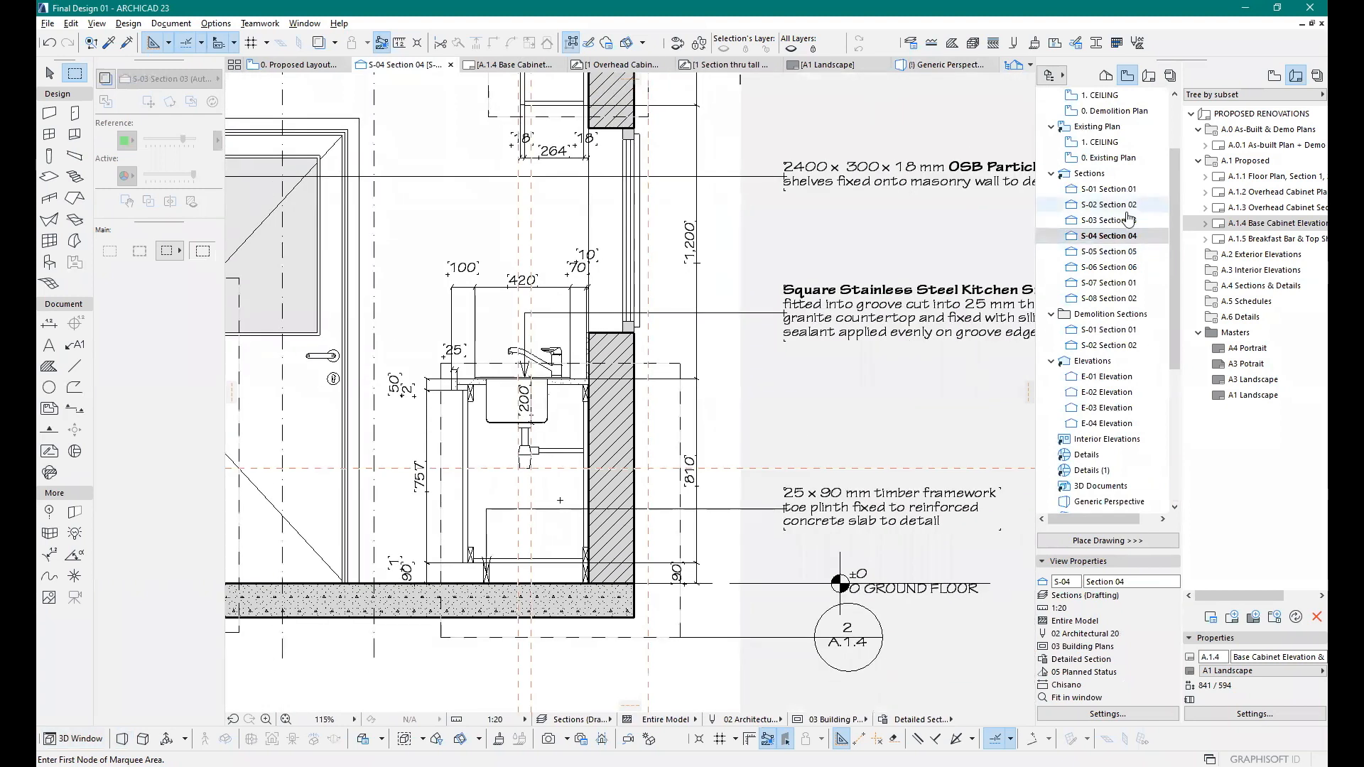
Step: Look through sections S-03, S-04 and S-08 to compare them, and return to S-03 Section 03
{"action": "double_click", "coordinate": [1111, 221]}
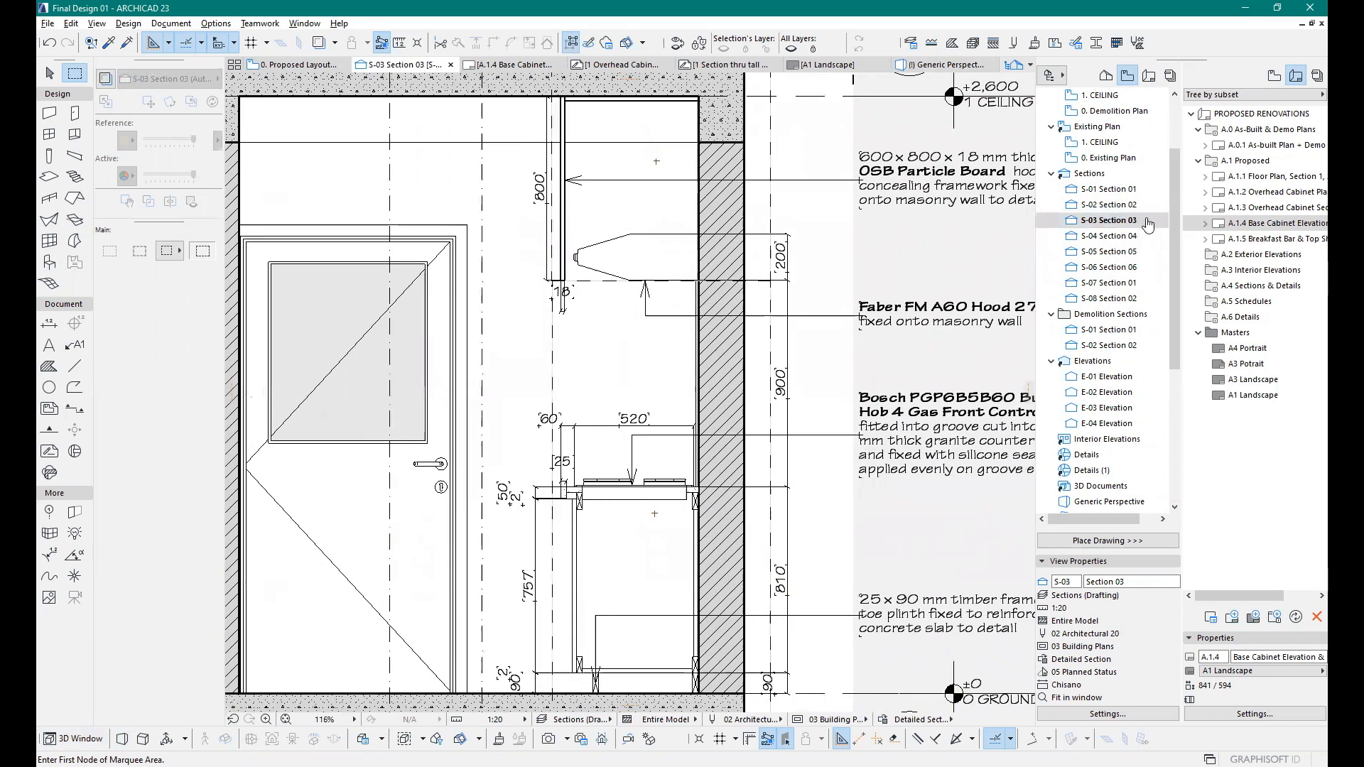
{"action": "double_click", "coordinate": [1131, 235]}
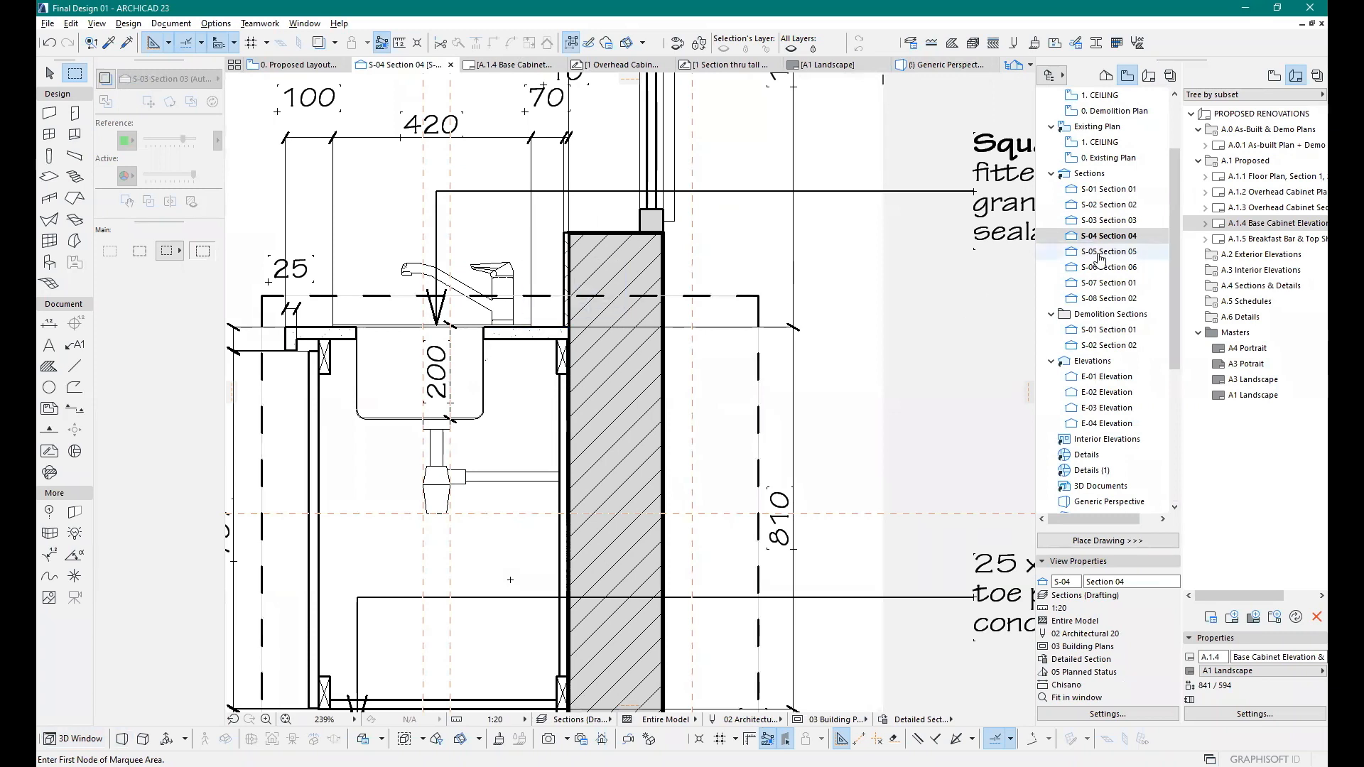
{"action": "double_click", "coordinate": [1108, 299]}
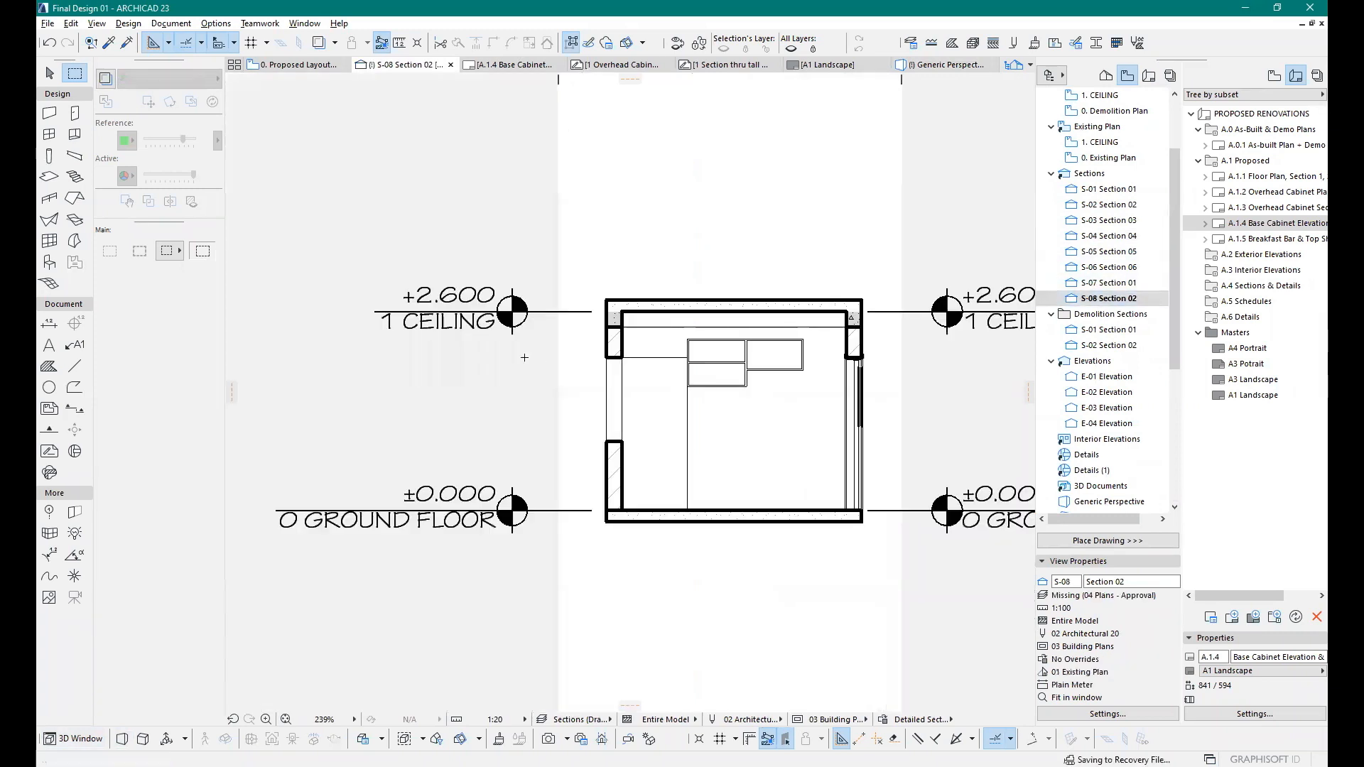
{"action": "double_click", "coordinate": [1128, 220]}
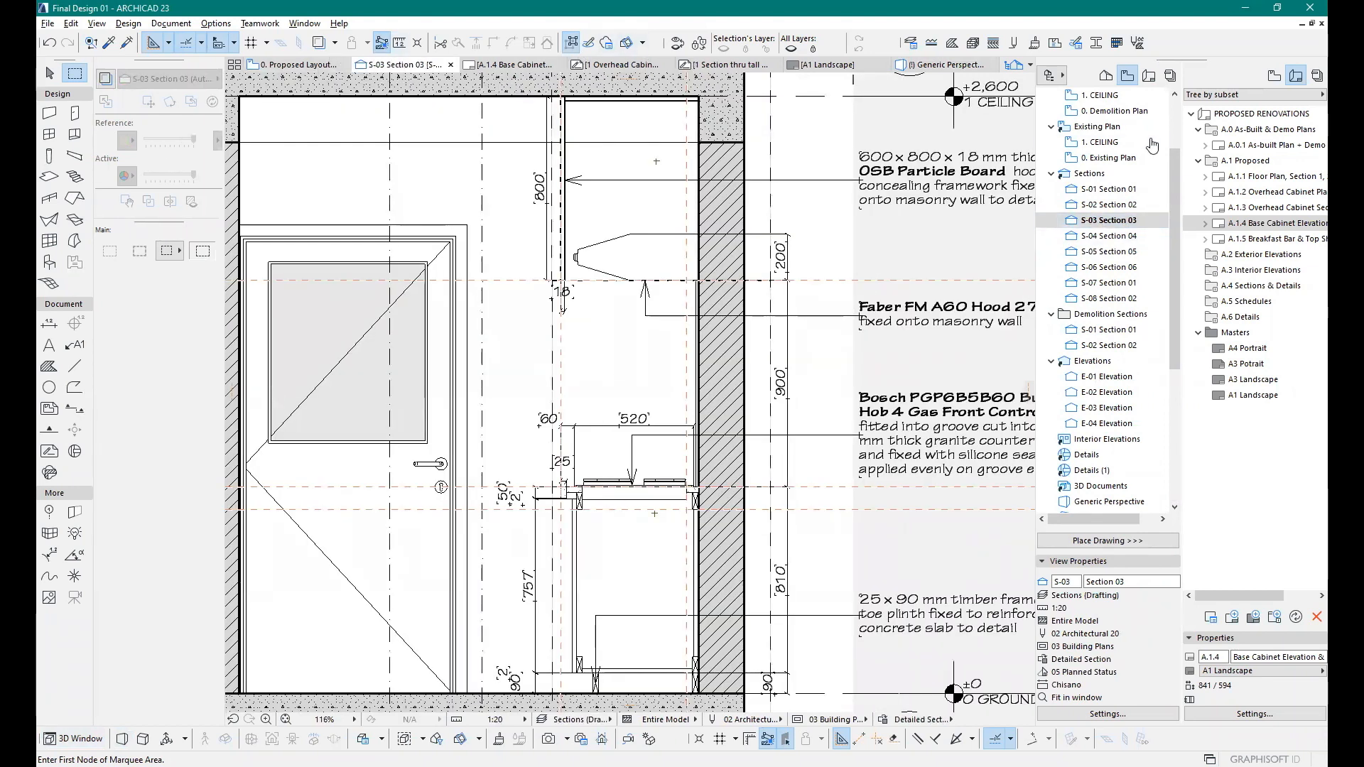
{"action": "scroll", "coordinate": [1126, 139], "scroll_direction": "up", "scroll_amount": 2}
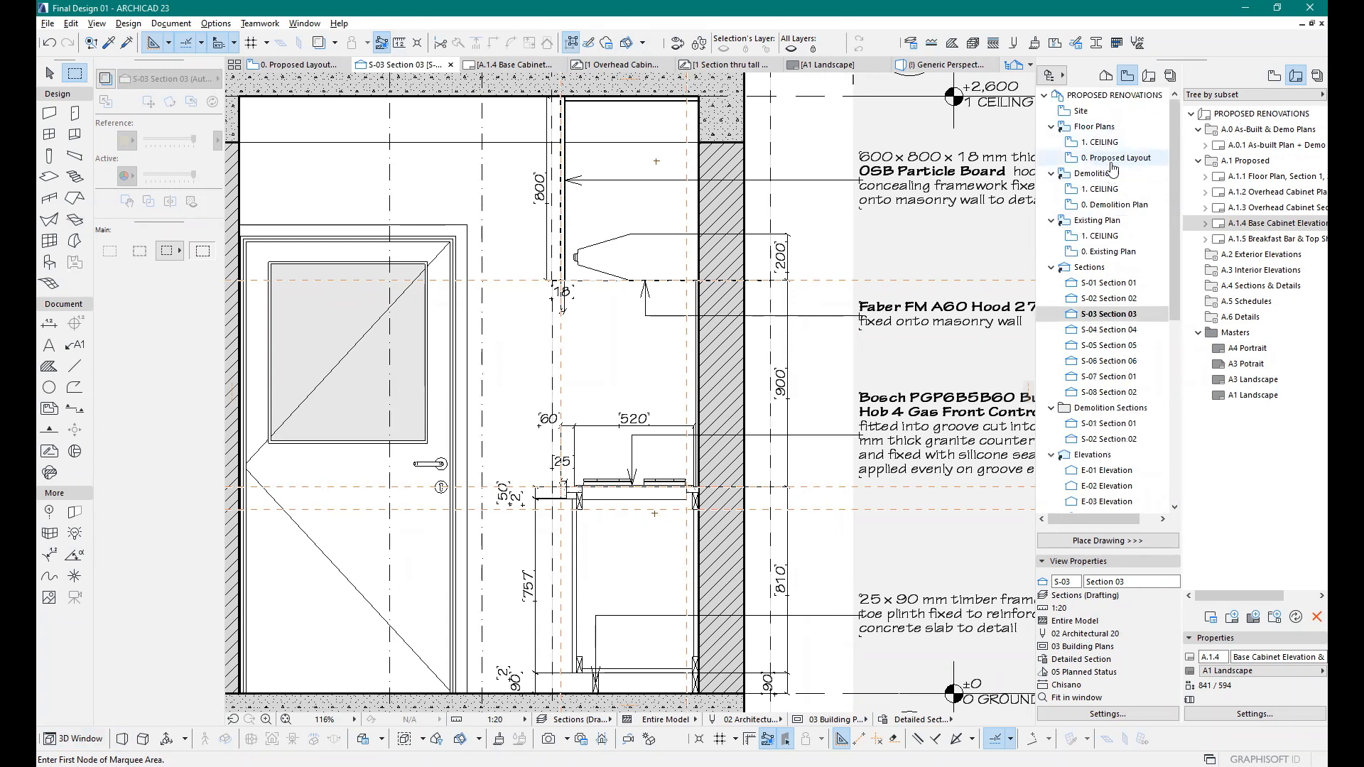
Step: Open the 0. Proposed Layout floor plan and examine the round sink in the counter
{"action": "left_click", "coordinate": [1129, 159]}
{"action": "double_click", "coordinate": [1128, 159]}
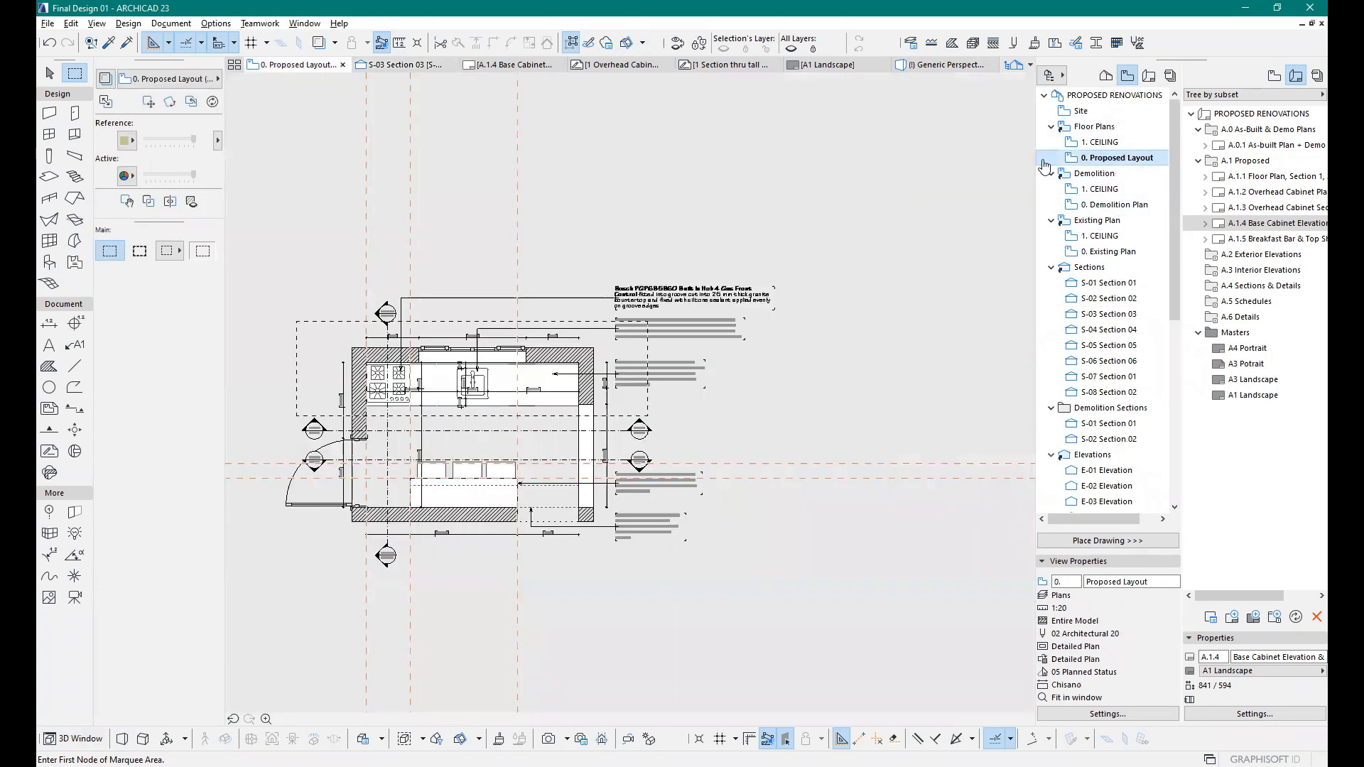
{"action": "scroll", "coordinate": [458, 398], "scroll_direction": "up", "scroll_amount": 1}
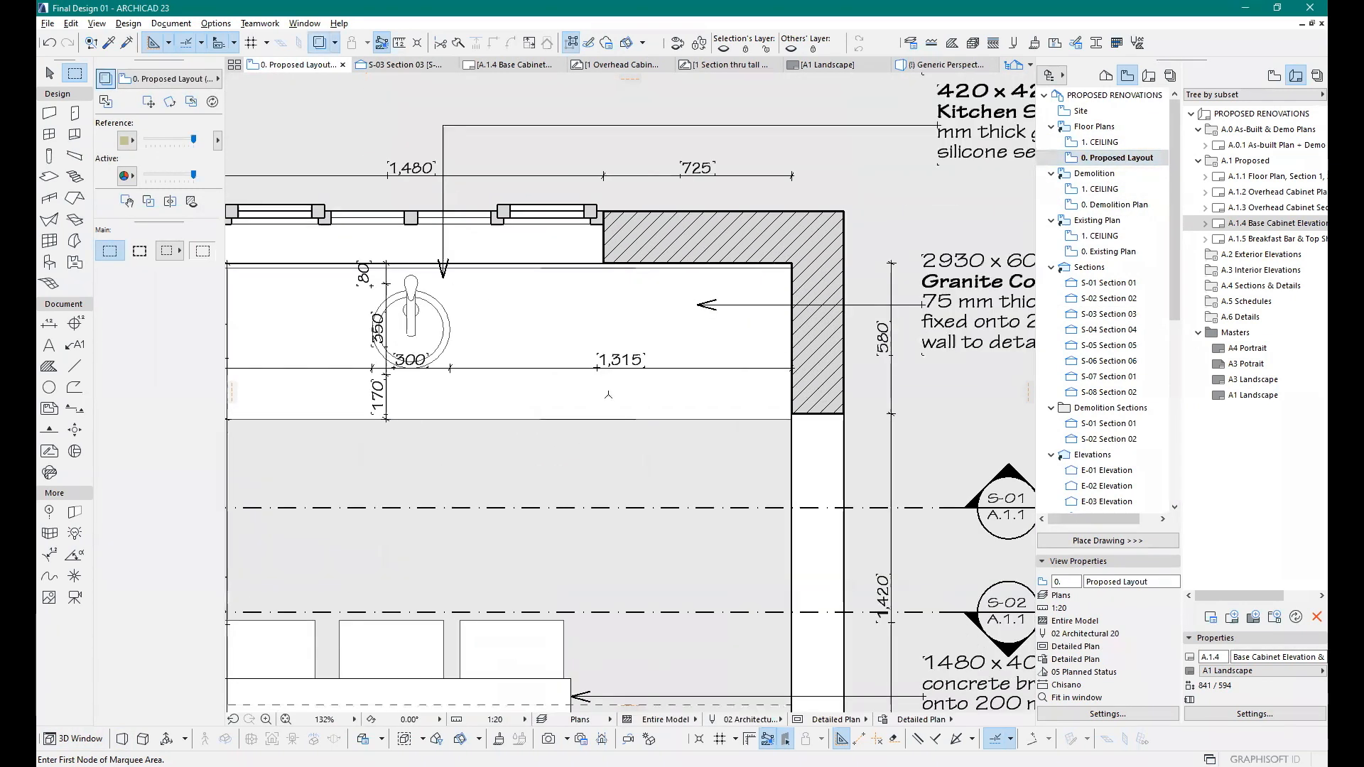
{"action": "scroll", "coordinate": [630, 441], "scroll_direction": "down", "scroll_amount": 5}
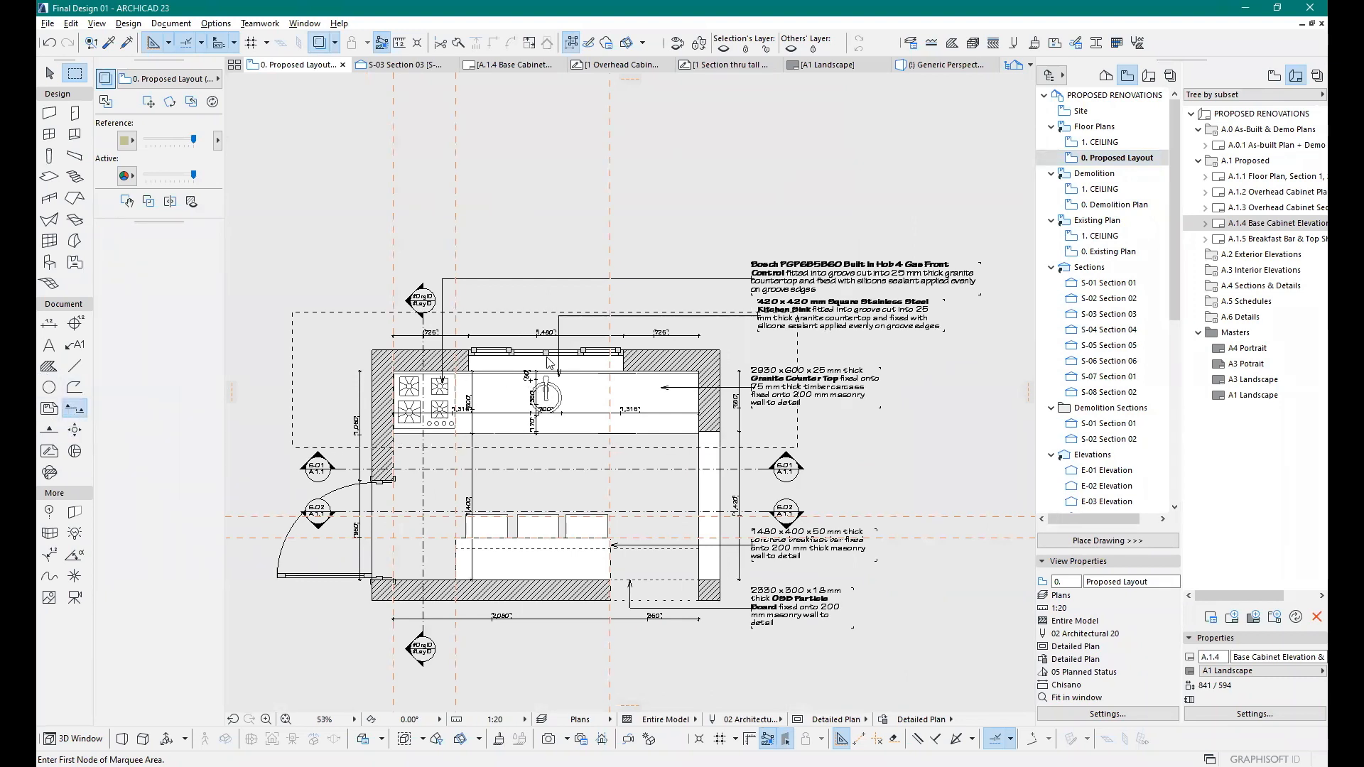
Step: Place a linked section marker for the Section thru Sink drawing across the counter through the round sink, facing the cooktop
{"action": "left_click", "coordinate": [70, 416]}
{"action": "scroll", "coordinate": [547, 279], "scroll_direction": "up", "scroll_amount": 3}
{"action": "left_click", "coordinate": [547, 279]}
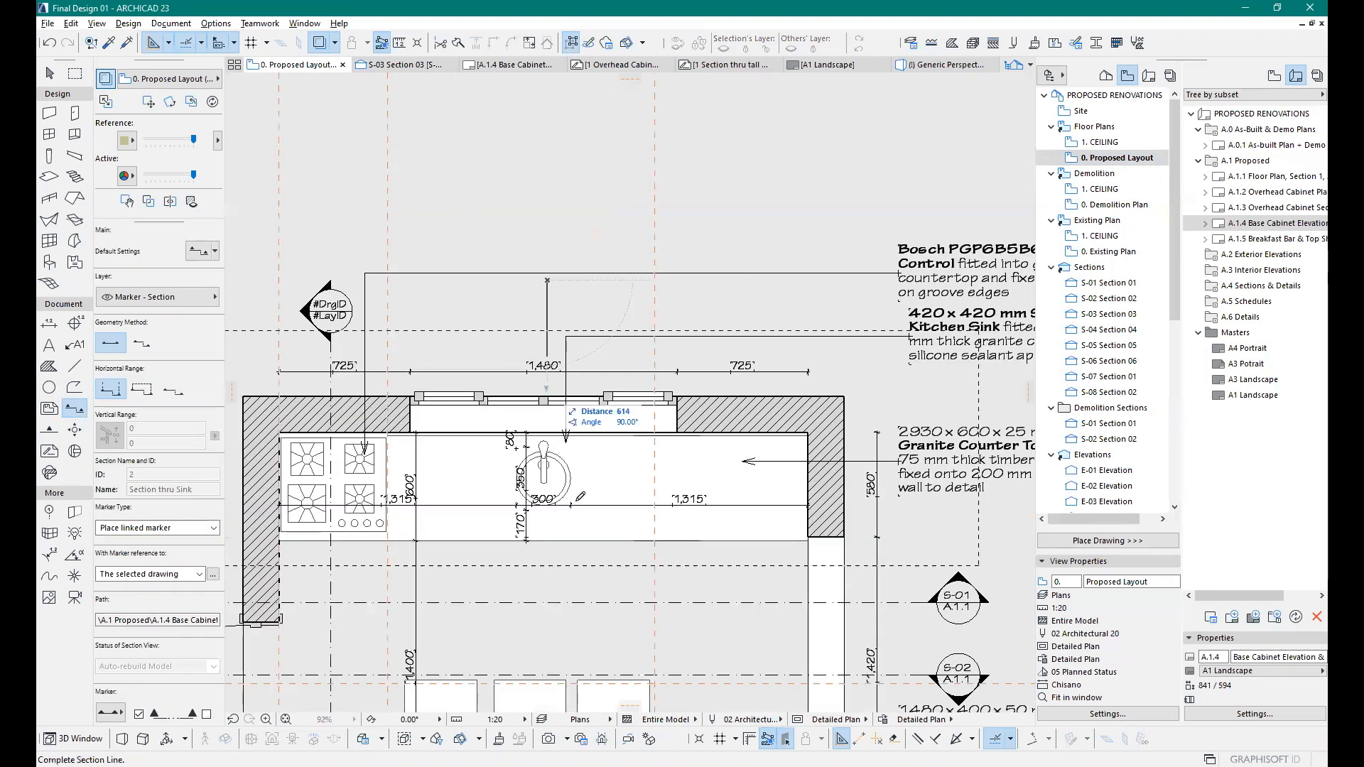
{"action": "scroll", "coordinate": [569, 522], "scroll_direction": "down", "scroll_amount": 3}
{"action": "left_click", "coordinate": [560, 580]}
{"action": "left_click", "coordinate": [525, 581]}
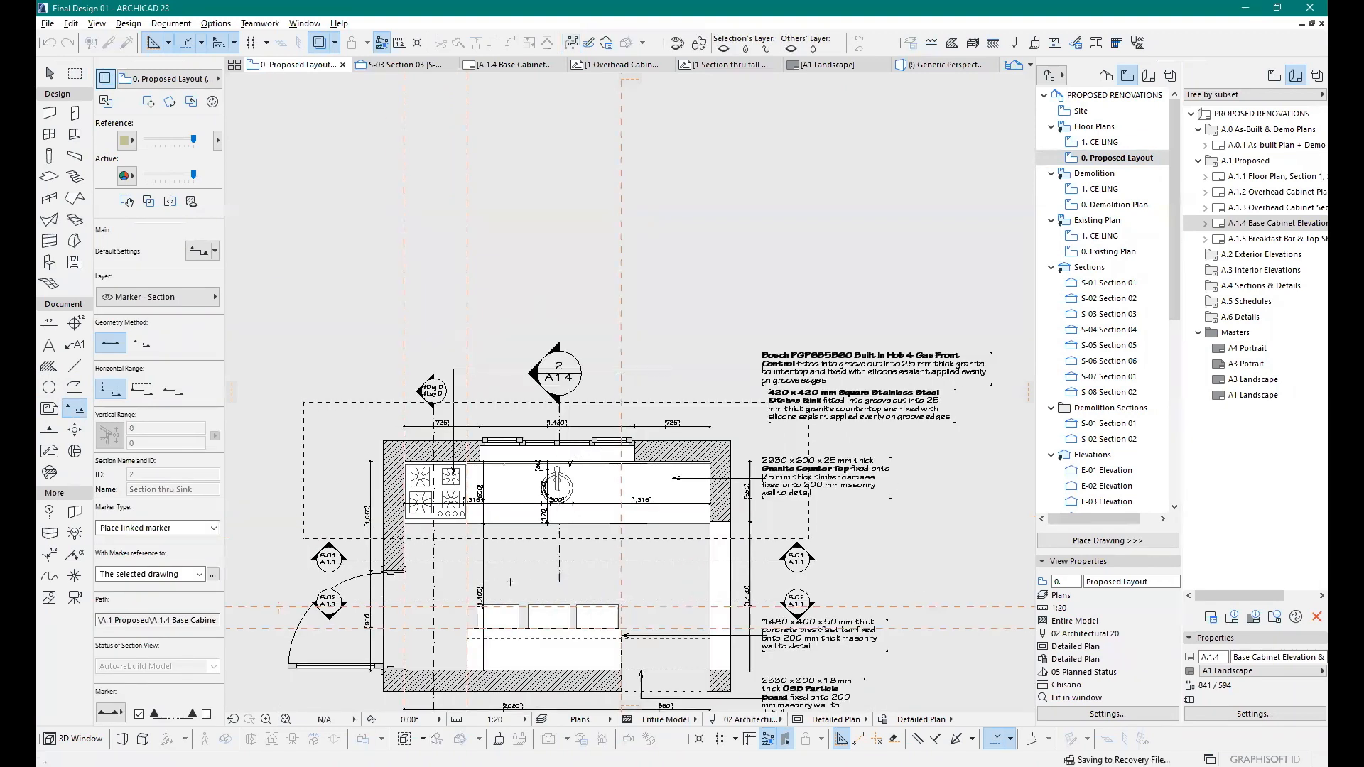
{"action": "scroll", "coordinate": [513, 581], "scroll_direction": "down", "scroll_amount": 1}
Step: Open the worksheet linked to the new sink section marker and inspect its sink and cabinet detail
{"action": "scroll", "coordinate": [555, 515], "scroll_direction": "up", "scroll_amount": 6}
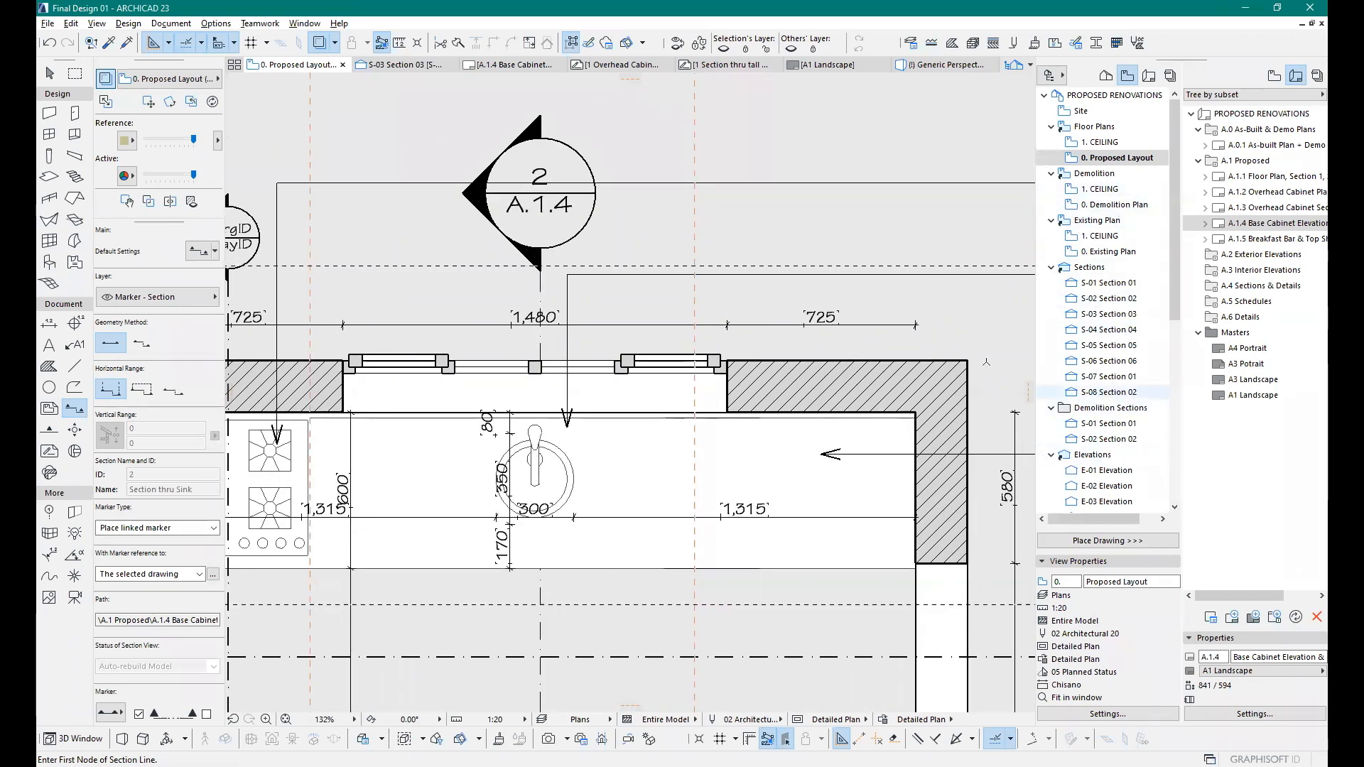
{"action": "left_click", "coordinate": [556, 243]}
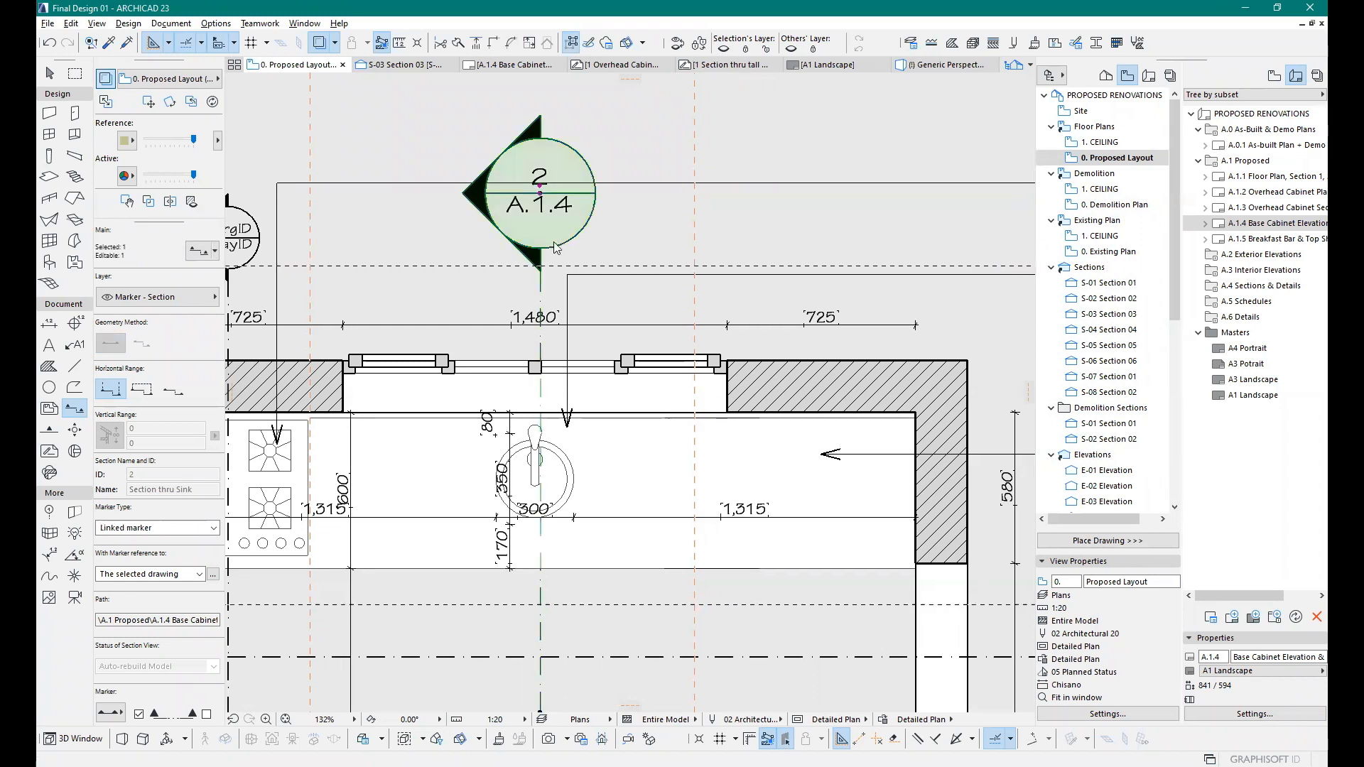
{"action": "right_click", "coordinate": [556, 243]}
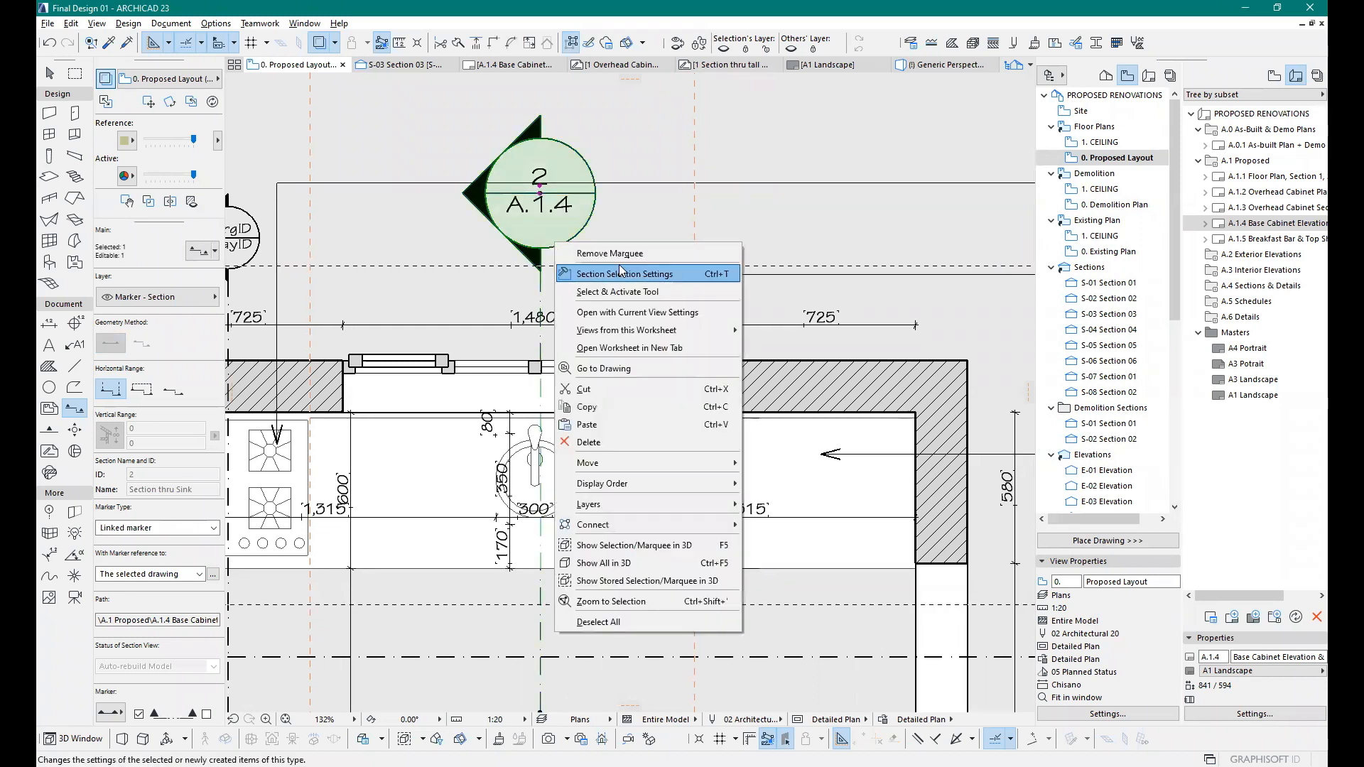
{"action": "left_click", "coordinate": [643, 313]}
{"action": "scroll", "coordinate": [460, 336], "scroll_direction": "up", "scroll_amount": 2}
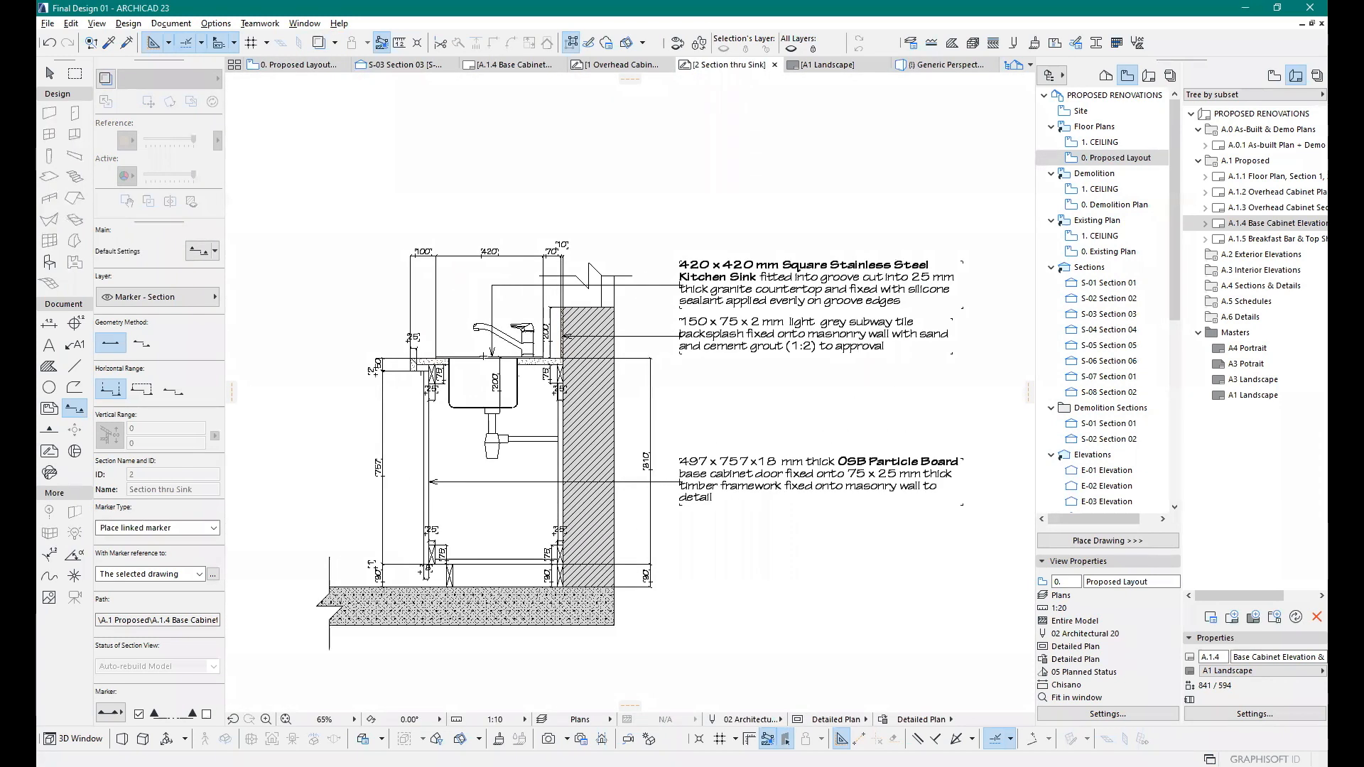
{"action": "left_click", "coordinate": [530, 381], "text": "shift"}
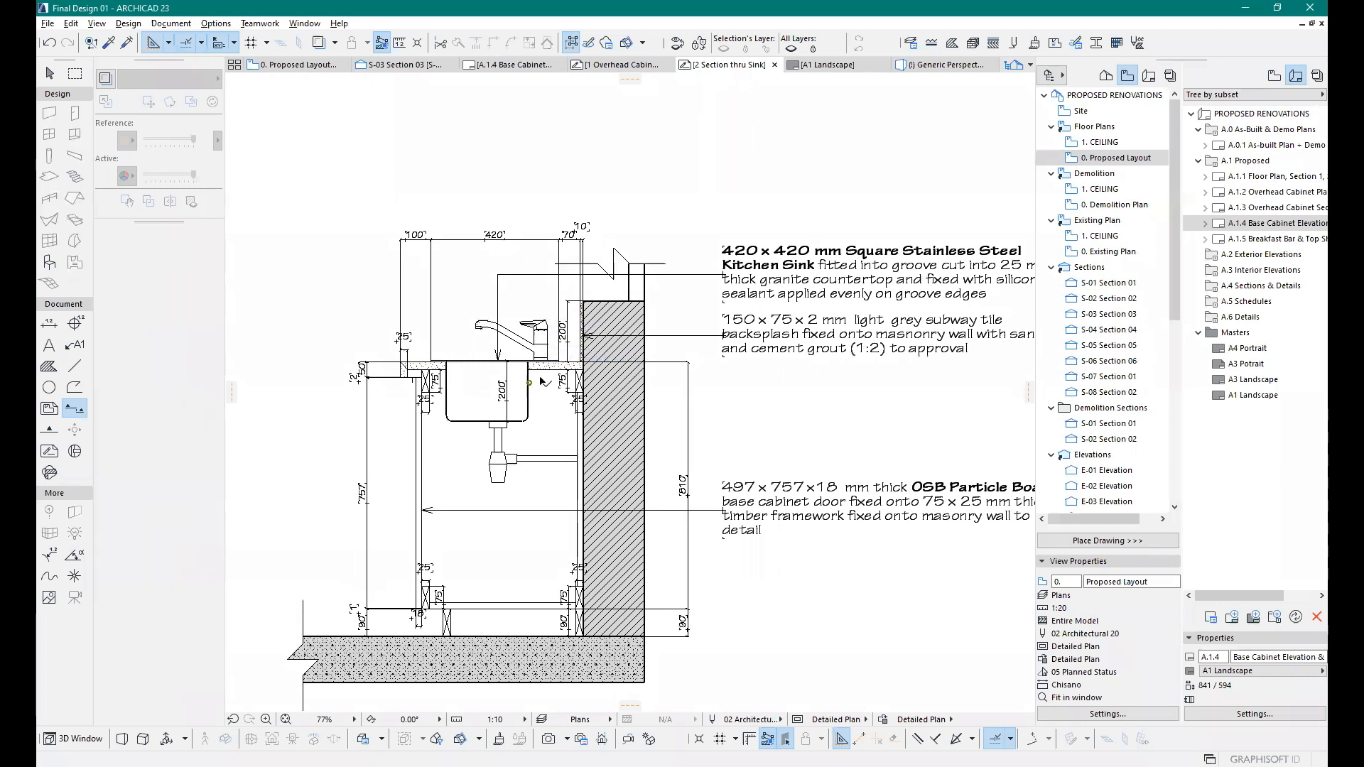
{"action": "key", "text": "Escape"}
{"action": "key", "text": "ctrl+a"}
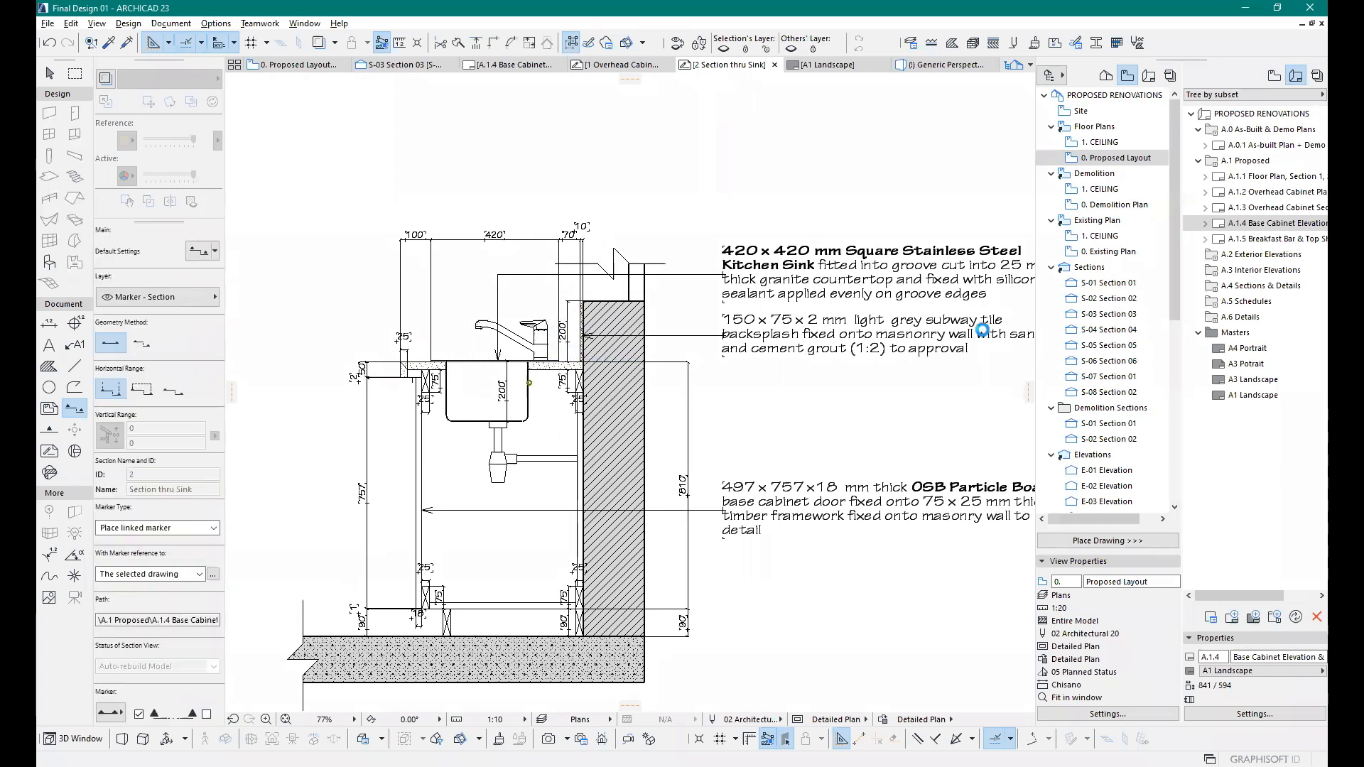
{"action": "scroll", "coordinate": [545, 431], "scroll_direction": "down", "scroll_amount": 4}
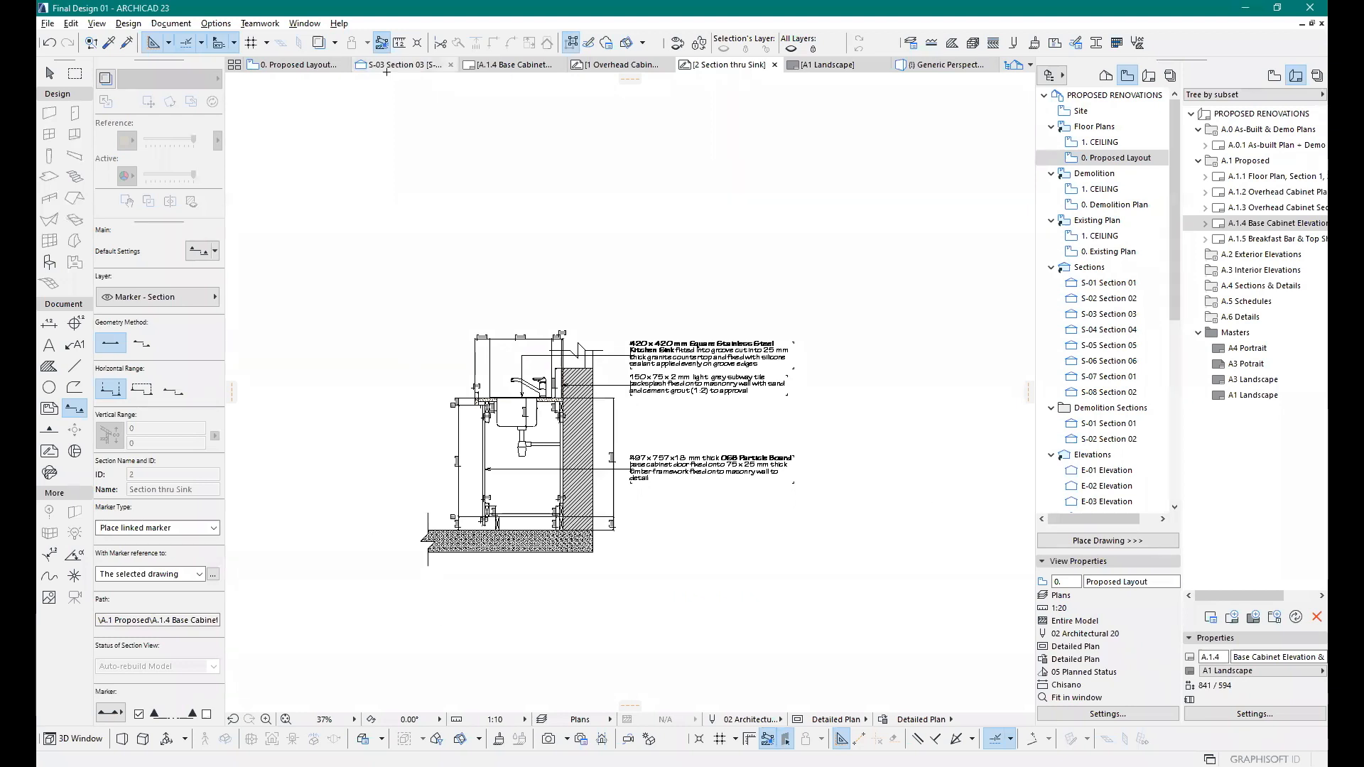
Step: Create a new section viewpoint on the Proposed Layout plan, cutting vertically through the round sink and facing the cooktop
{"action": "left_click", "coordinate": [402, 70]}
{"action": "left_click", "coordinate": [316, 66]}
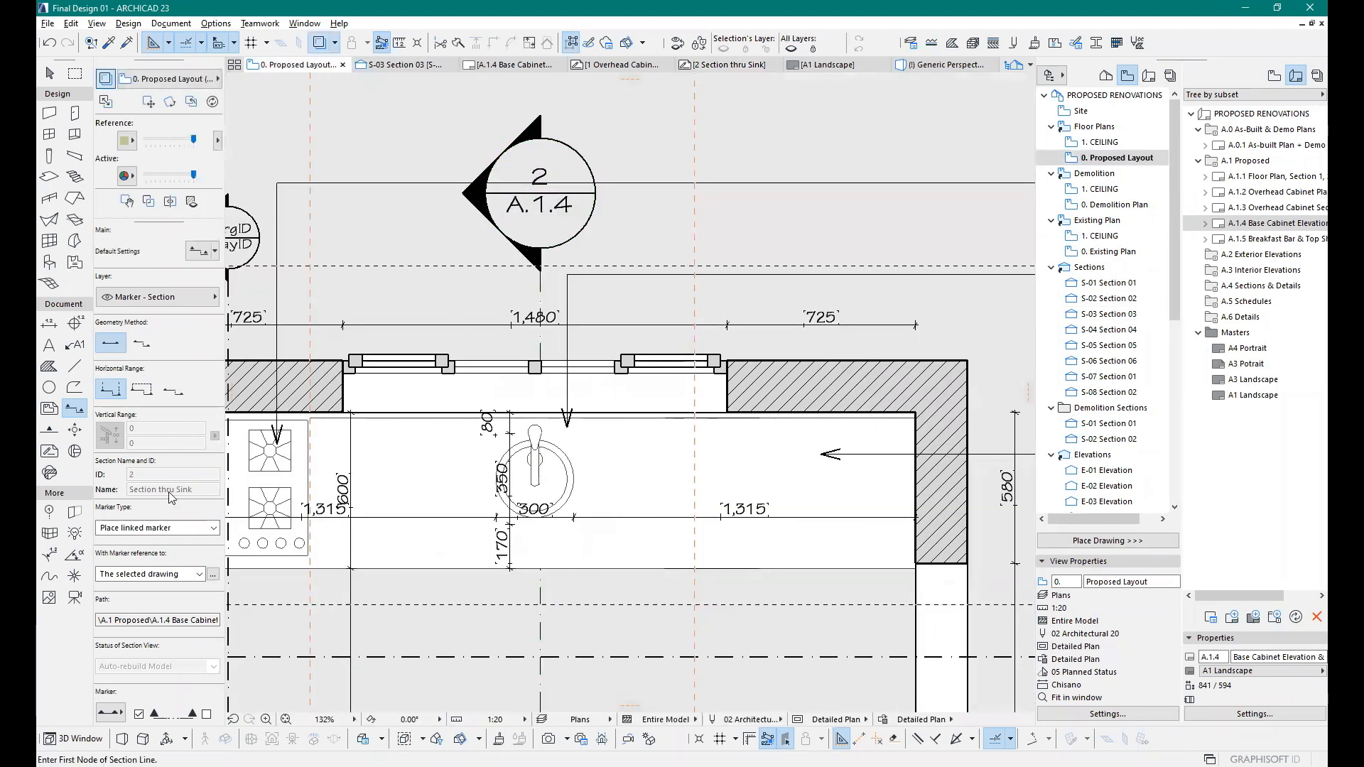
{"action": "left_click", "coordinate": [164, 528]}
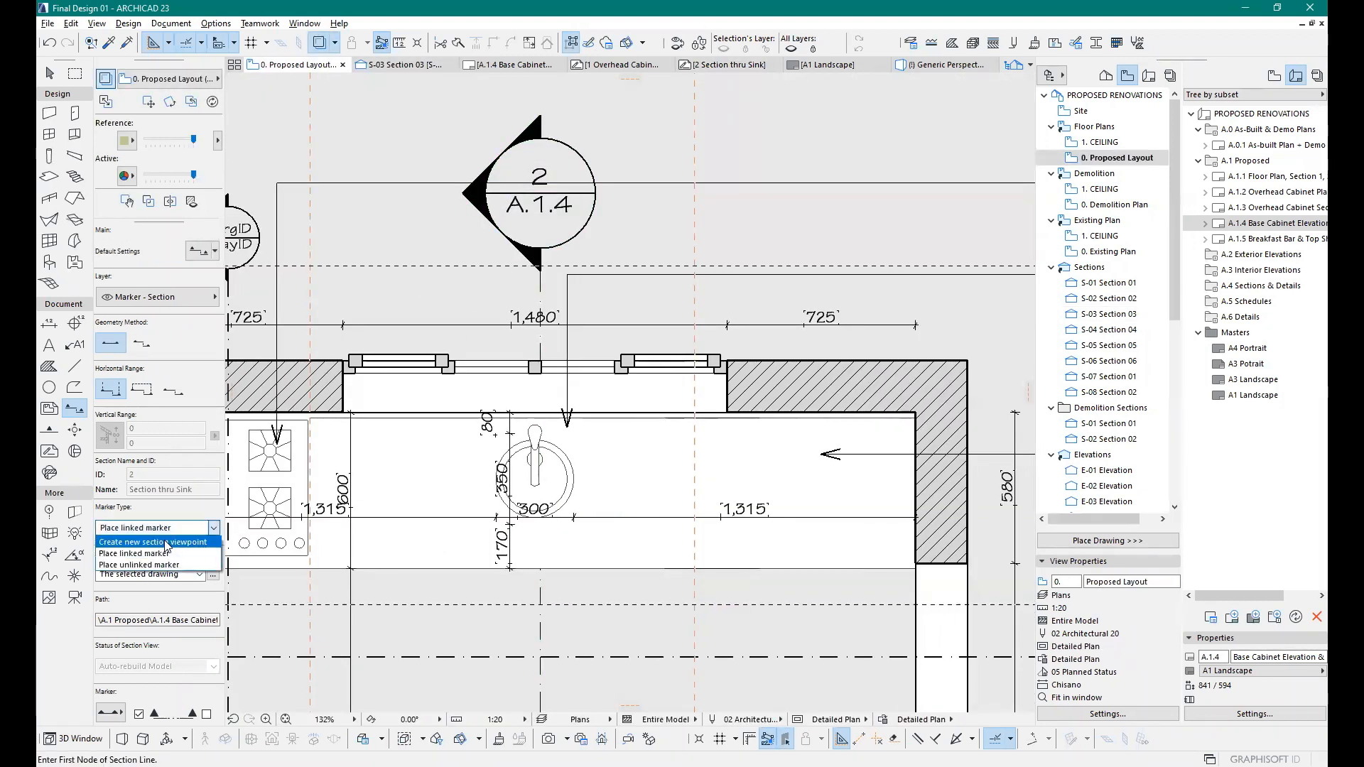
{"action": "left_click", "coordinate": [153, 542]}
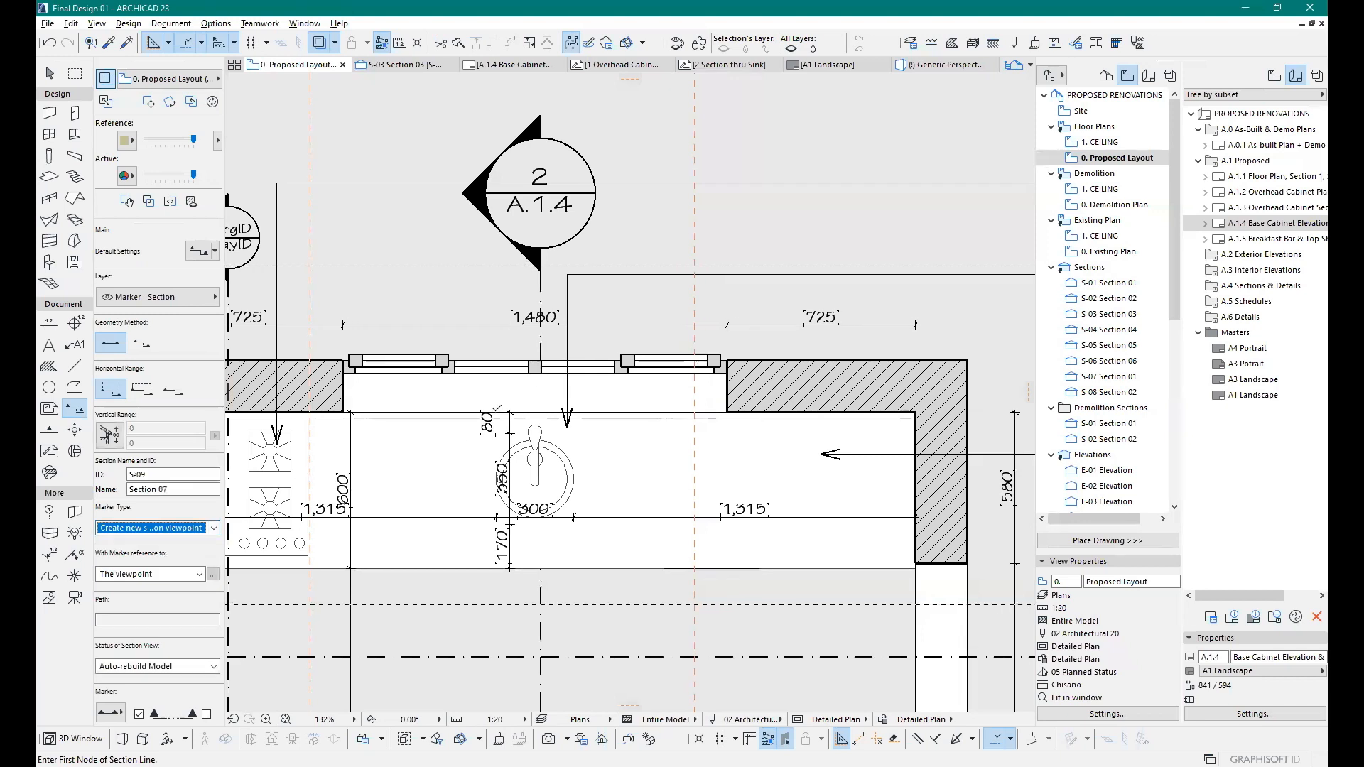
{"action": "left_click", "coordinate": [525, 230]}
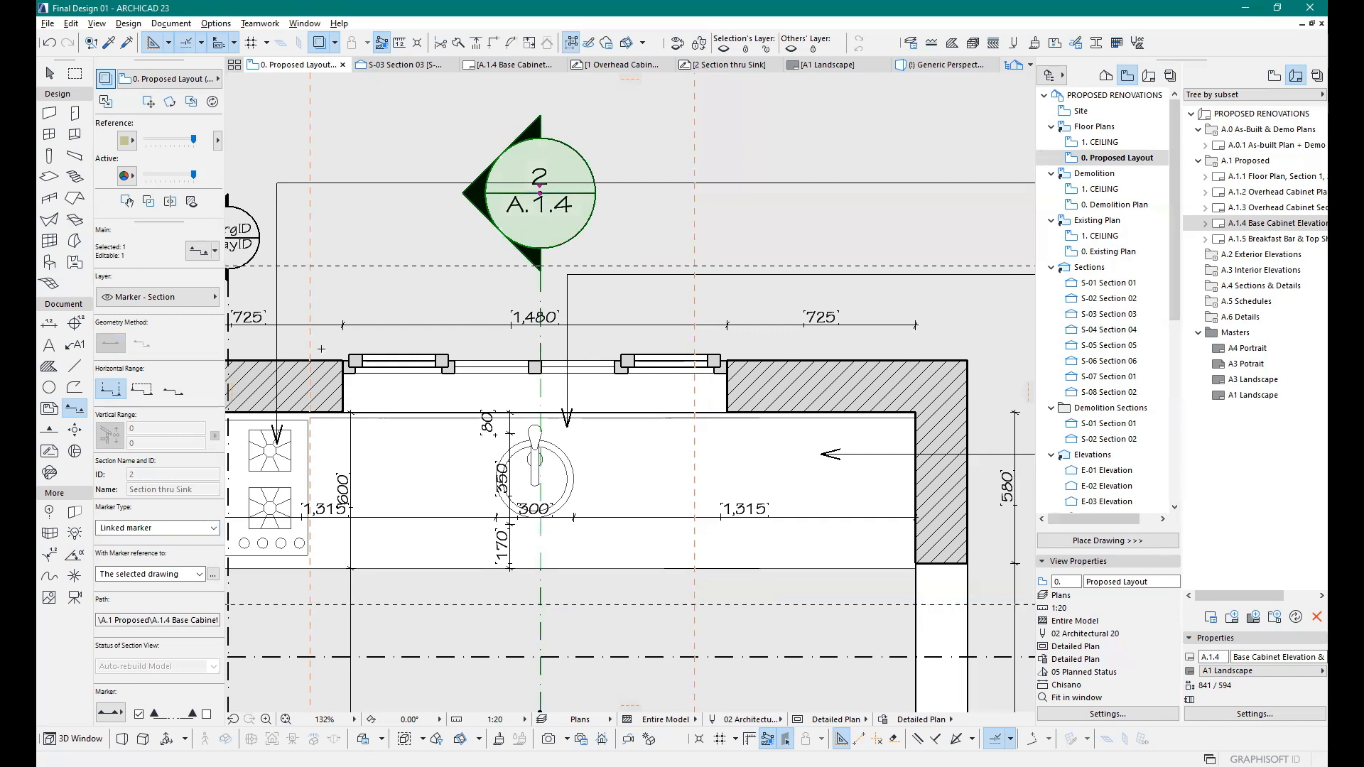
{"action": "key", "text": "Escape"}
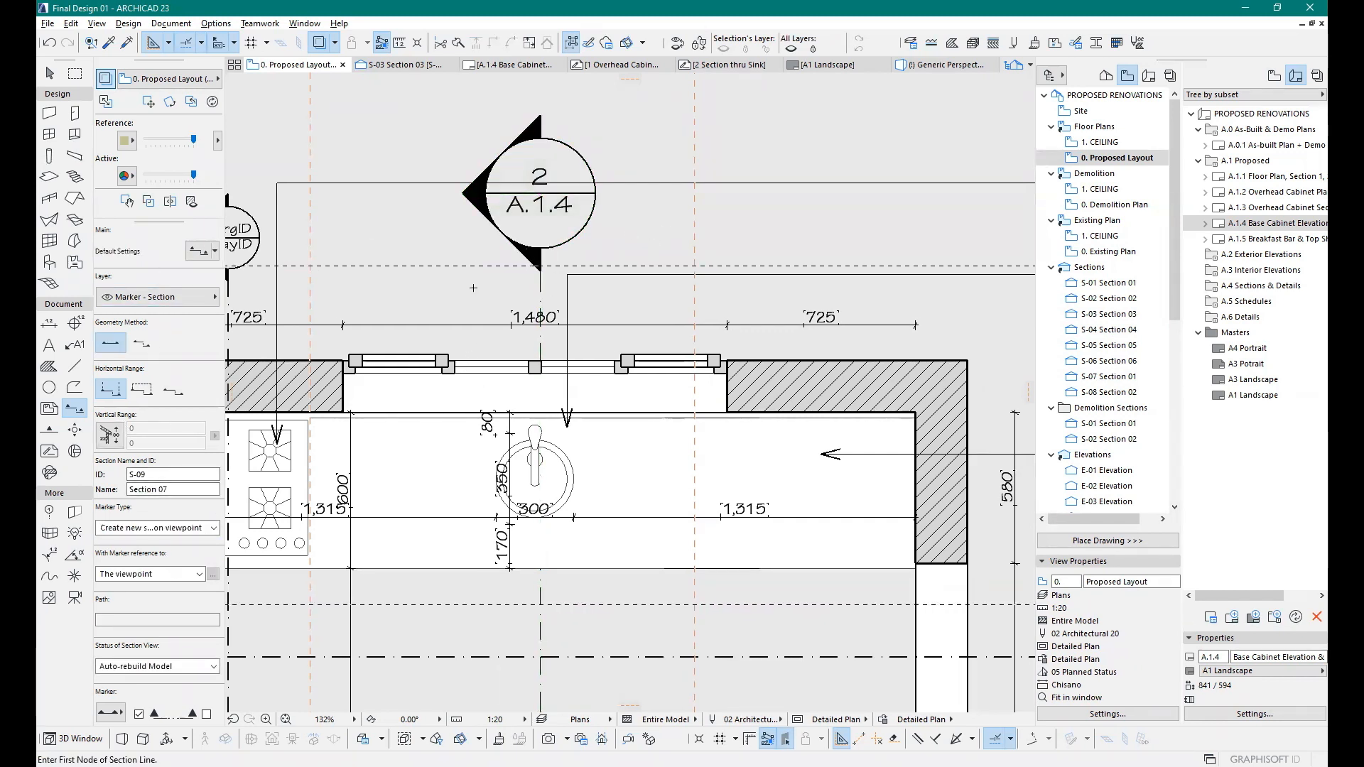
{"action": "left_click", "coordinate": [540, 328]}
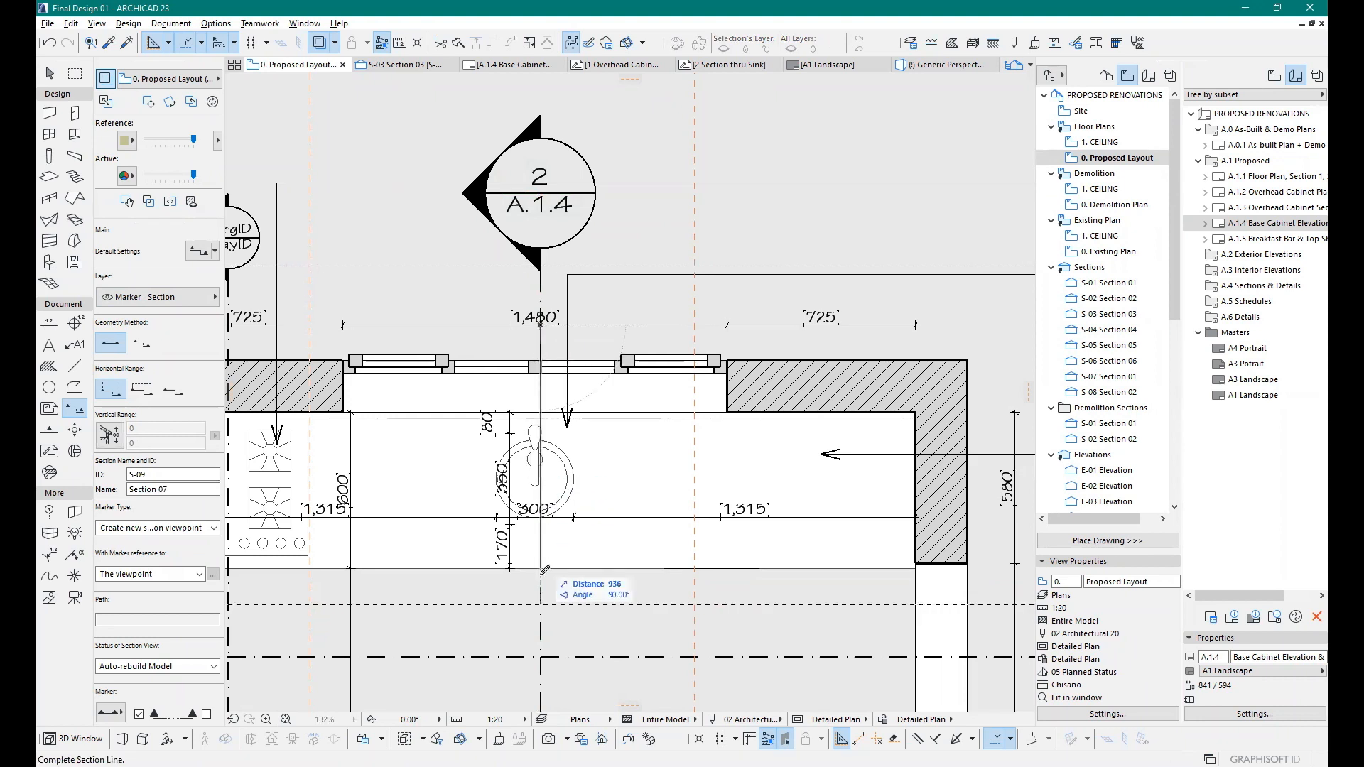
{"action": "left_click", "coordinate": [541, 658]}
{"action": "left_click", "coordinate": [463, 618]}
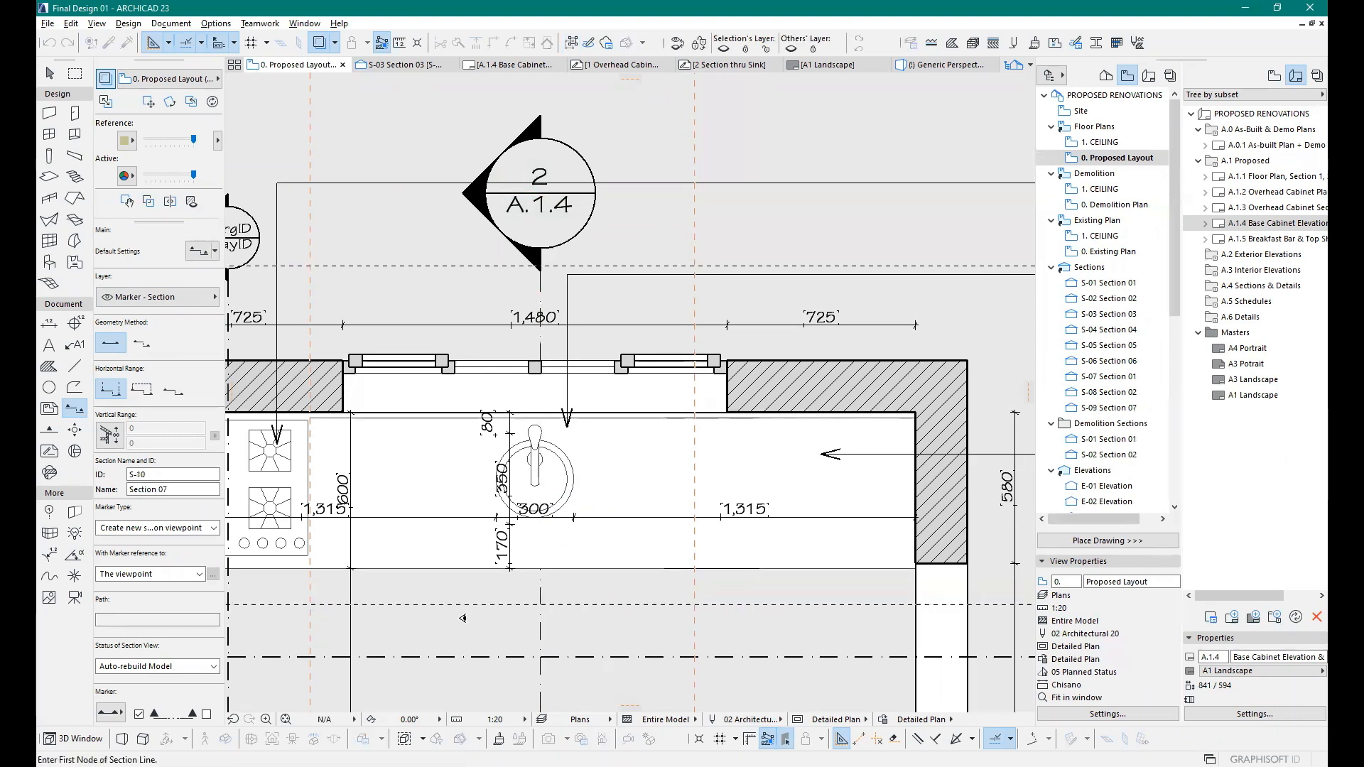
Step: Open the new S-09 section from its marker on the plan and examine how the sink and base cabinet are cut
{"action": "left_click", "coordinate": [519, 307]}
{"action": "right_click", "coordinate": [589, 300]}
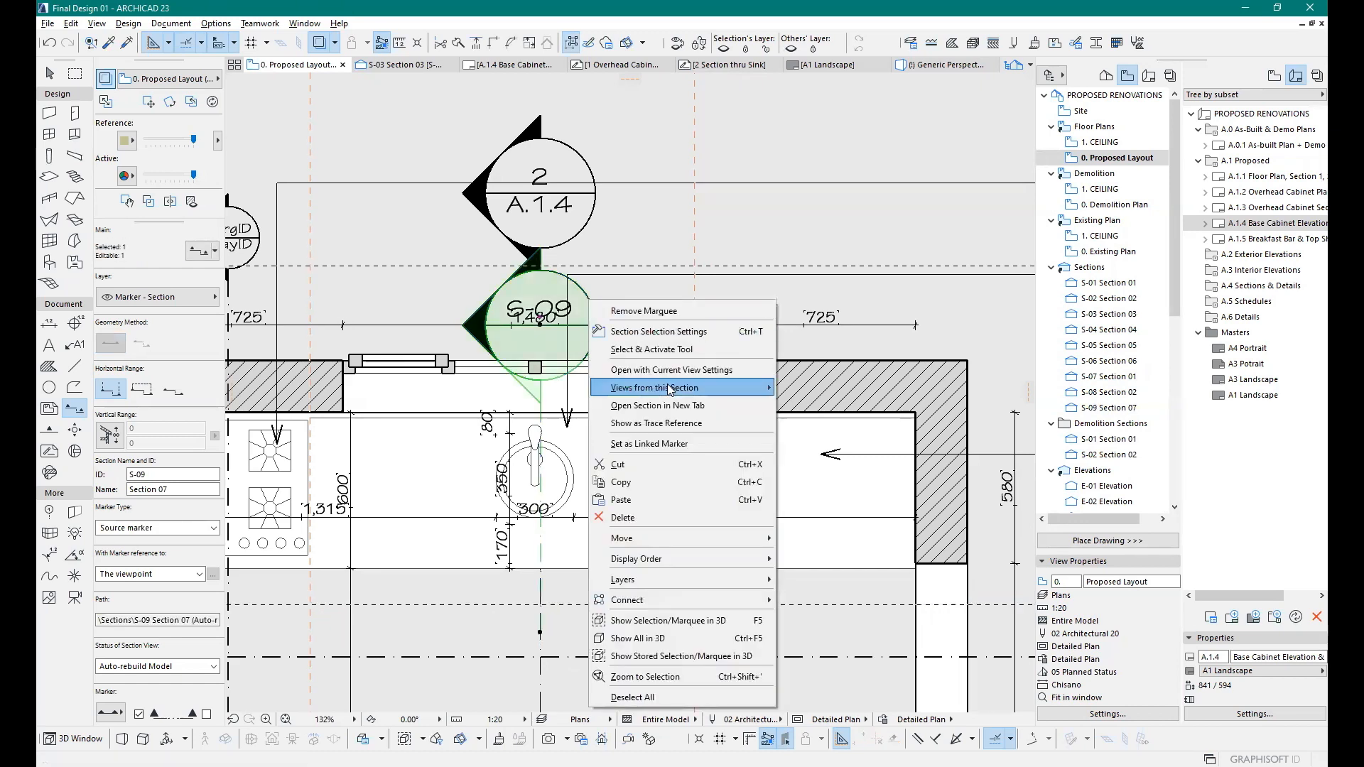
{"action": "mouse_move", "coordinate": [668, 388]}
{"action": "left_click", "coordinate": [817, 388]}
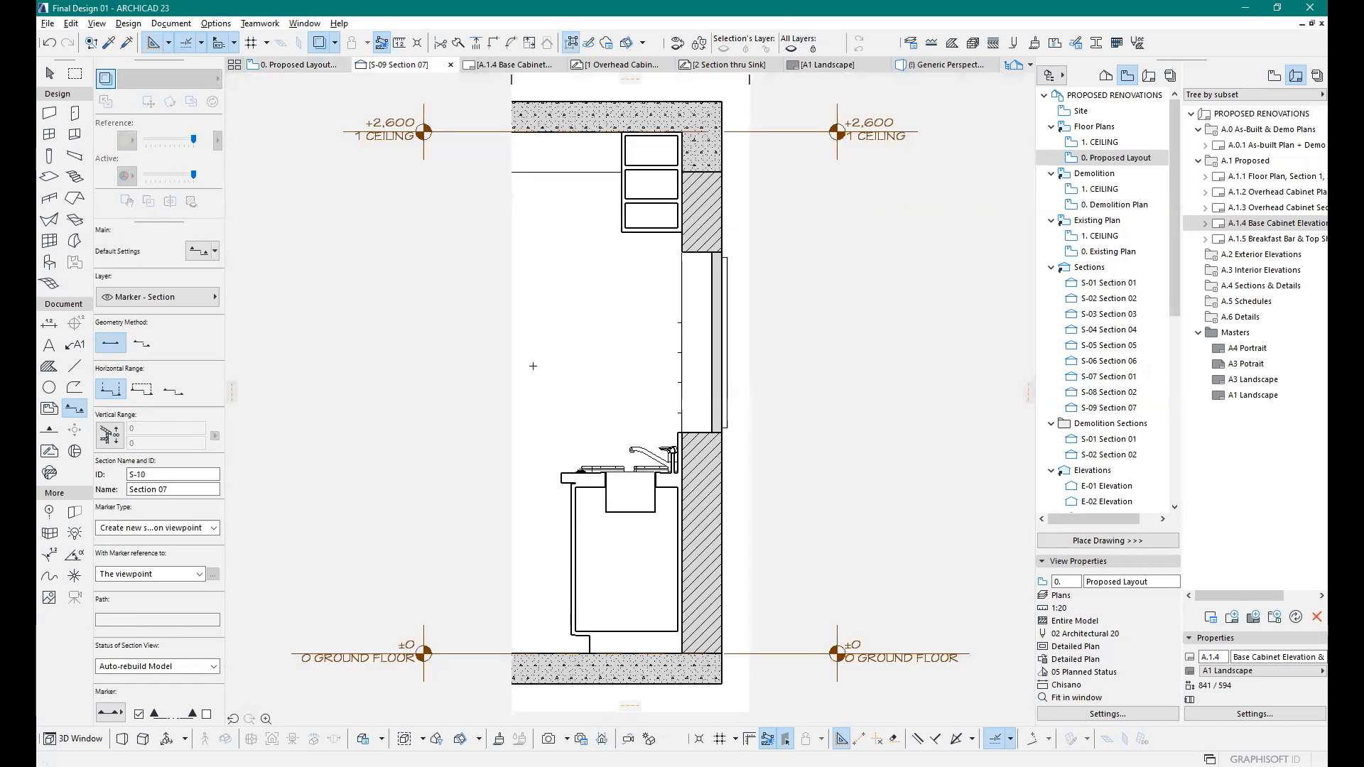
{"action": "scroll", "coordinate": [533, 366], "scroll_direction": "up", "scroll_amount": 3}
{"action": "scroll", "coordinate": [583, 461], "scroll_direction": "down", "scroll_amount": 3}
{"action": "scroll", "coordinate": [611, 486], "scroll_direction": "up", "scroll_amount": 4}
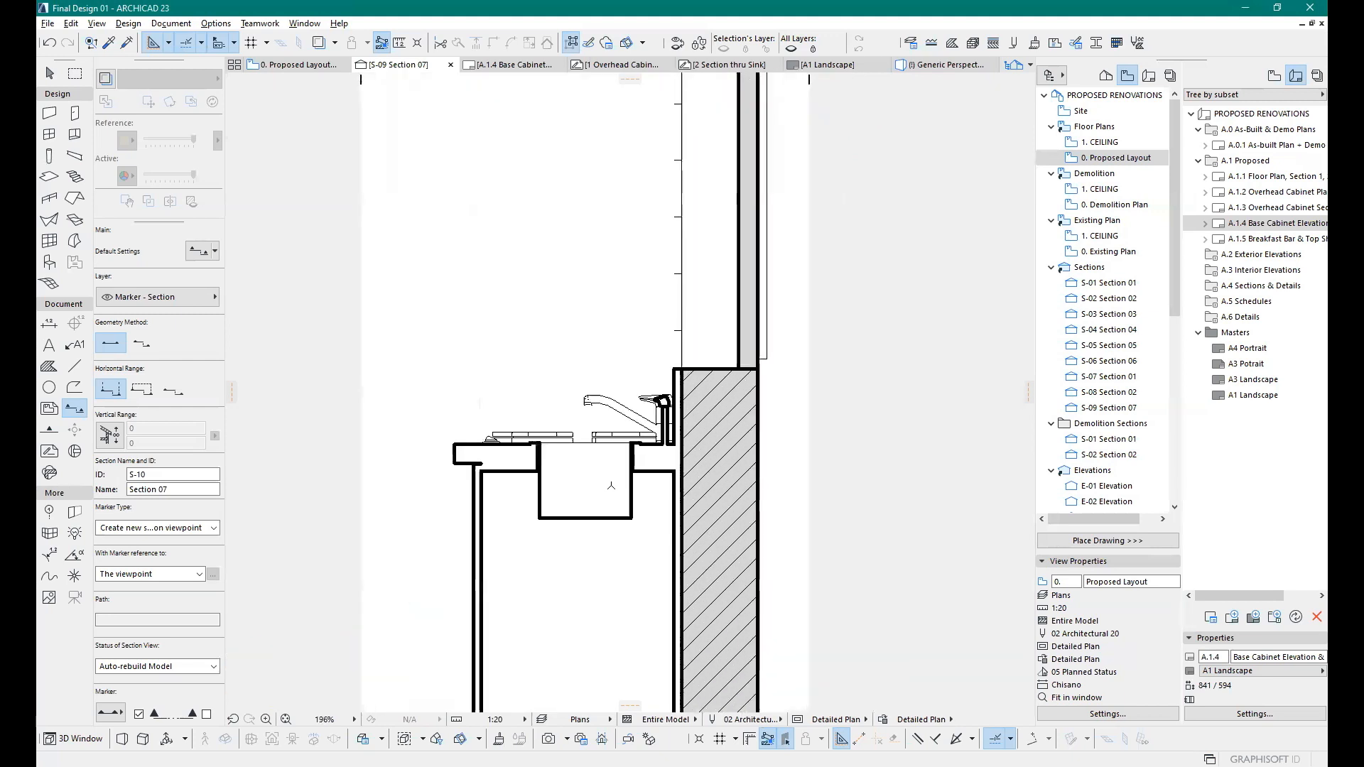
{"action": "scroll", "coordinate": [613, 489], "scroll_direction": "up", "scroll_amount": 1}
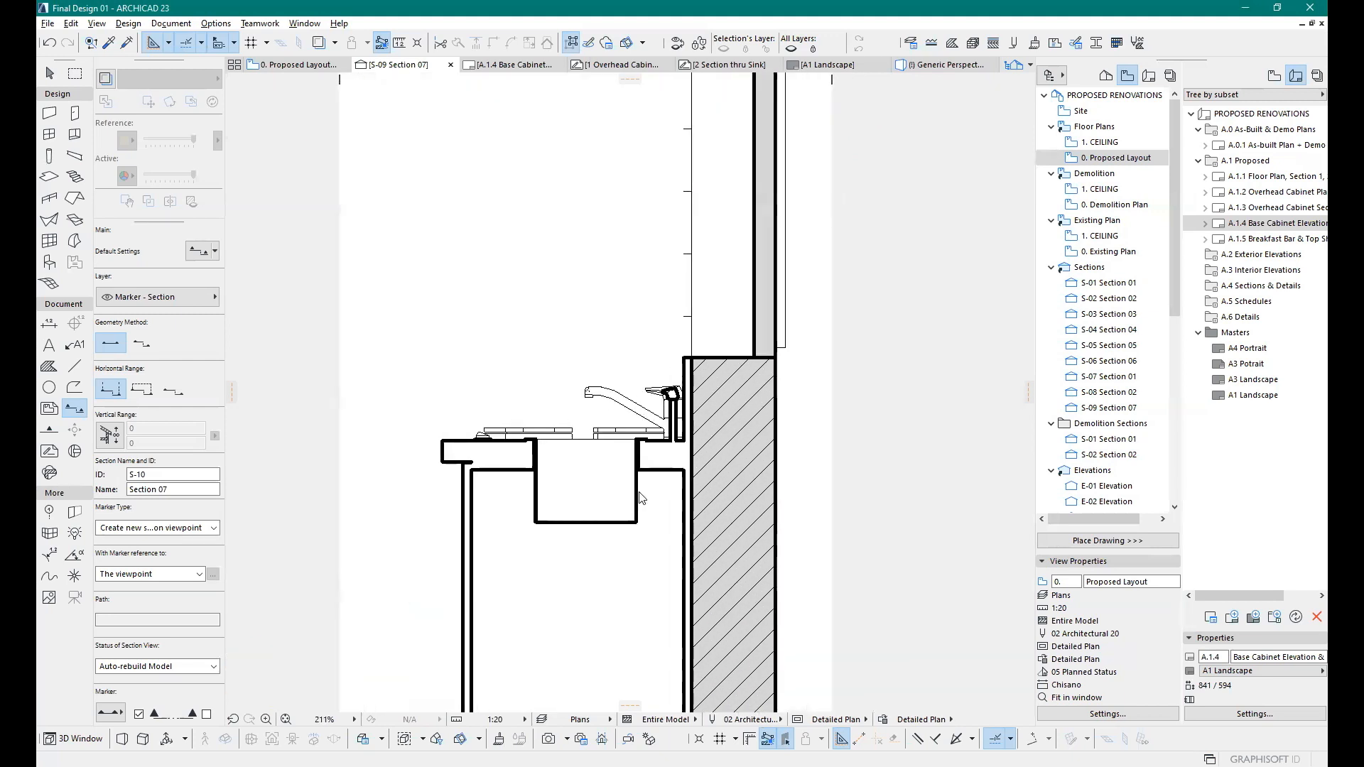
{"action": "middle_click_drag", "start_coordinate": [648, 538], "coordinate": [615, 466]}
{"action": "scroll", "coordinate": [615, 466], "scroll_direction": "down", "scroll_amount": 3}
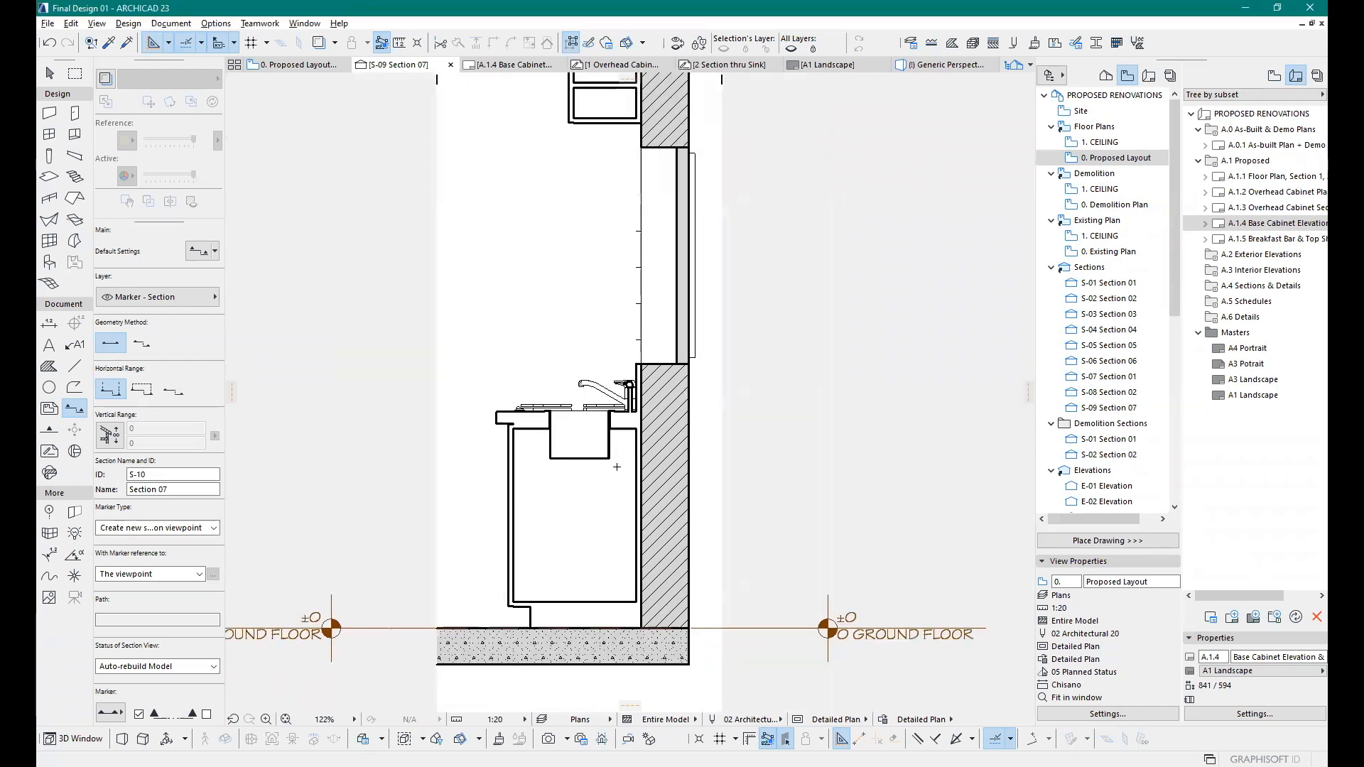
{"action": "scroll", "coordinate": [612, 473], "scroll_direction": "up", "scroll_amount": 2}
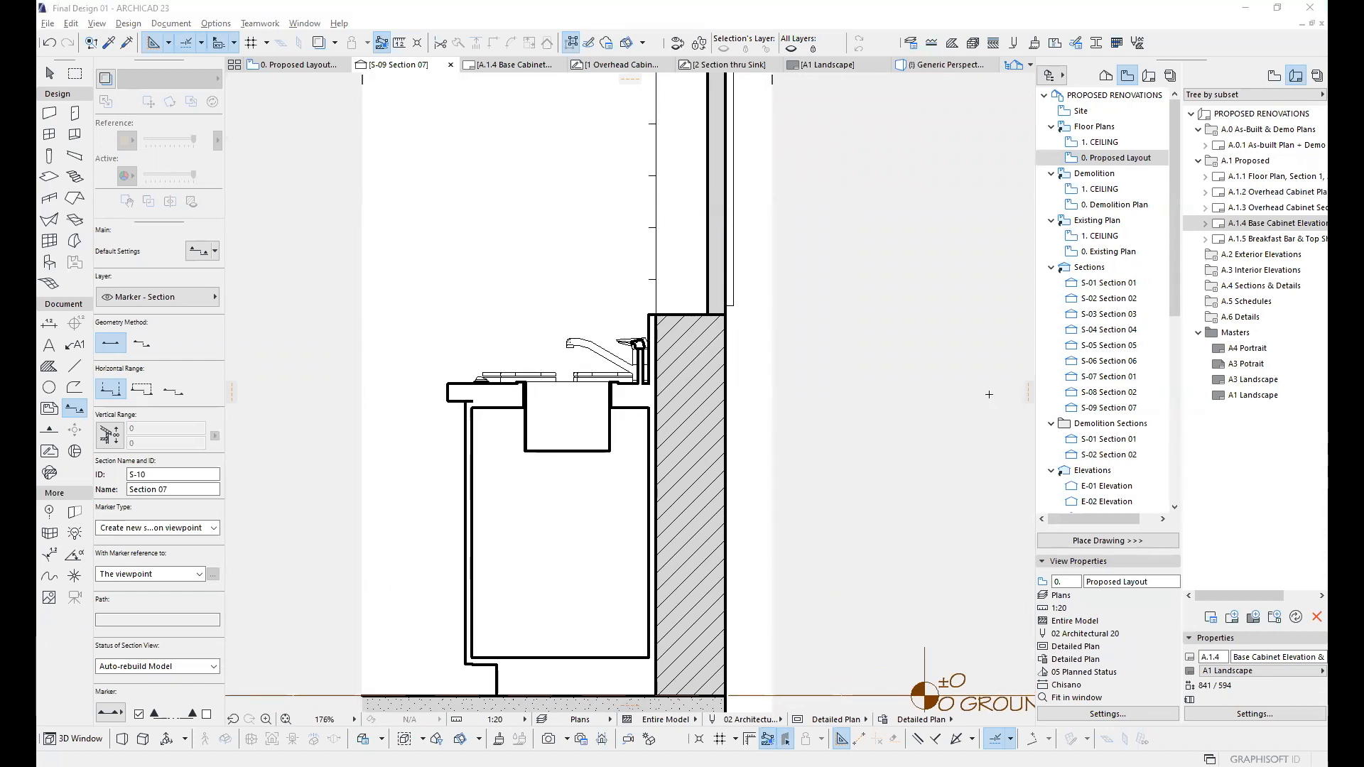
Step: Return to the Section thru Sink worksheet and examine its drafted sink, tap and drain detail
{"action": "left_click", "coordinate": [615, 65]}
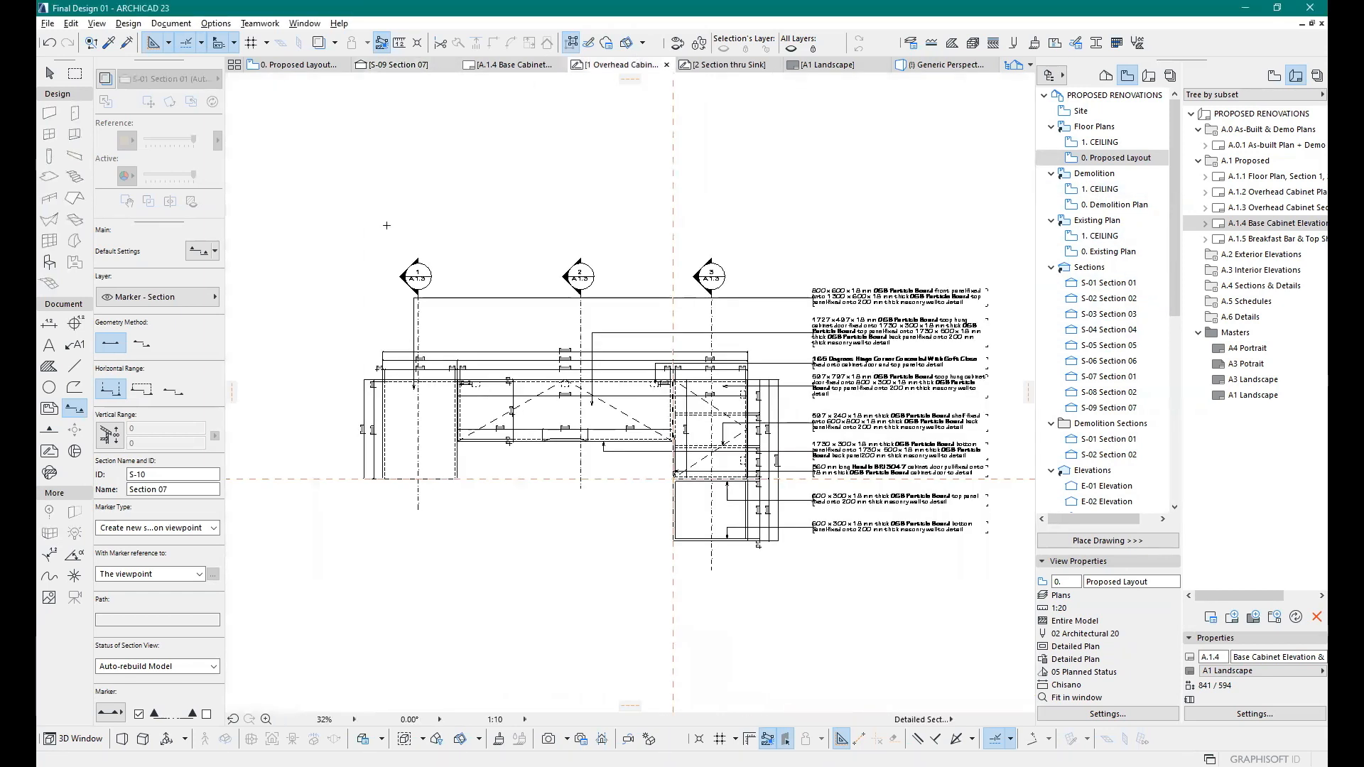
{"action": "left_click", "coordinate": [515, 65]}
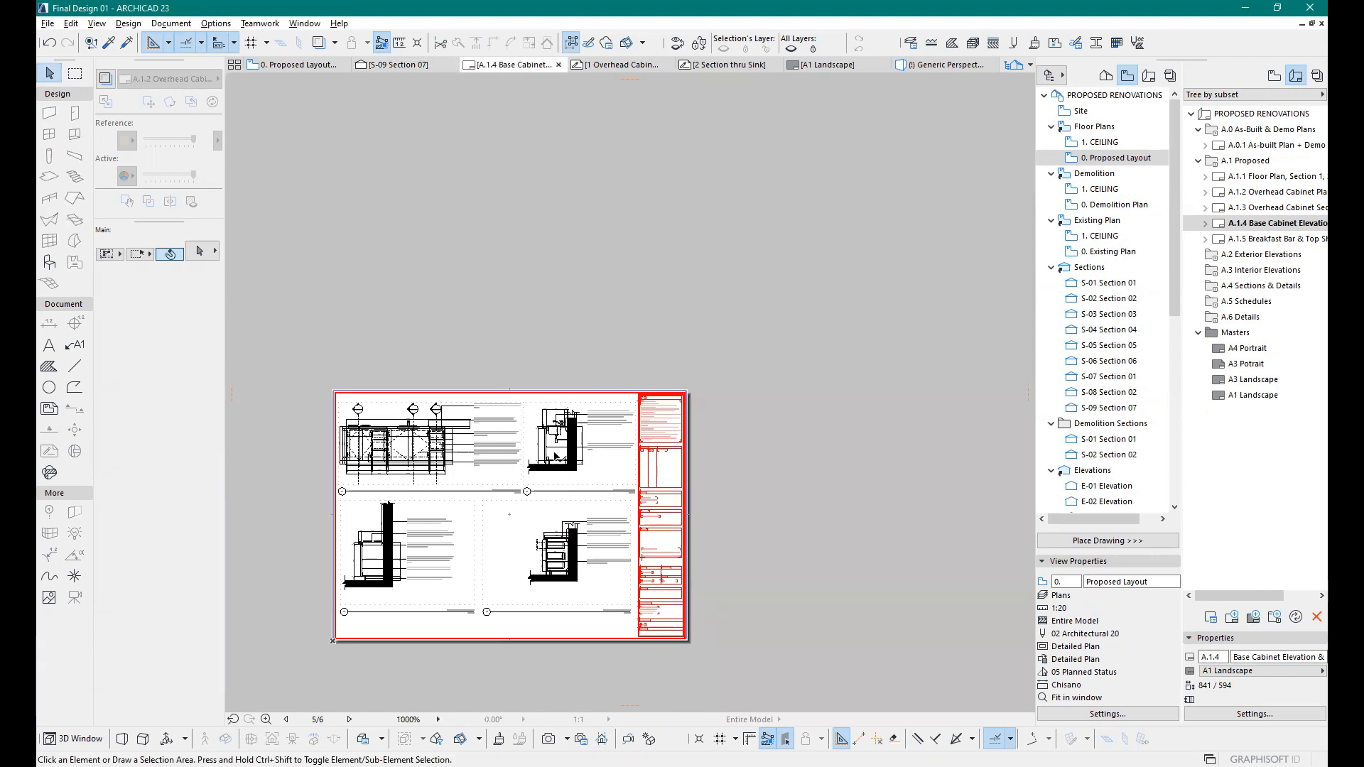
{"action": "left_click", "coordinate": [707, 65]}
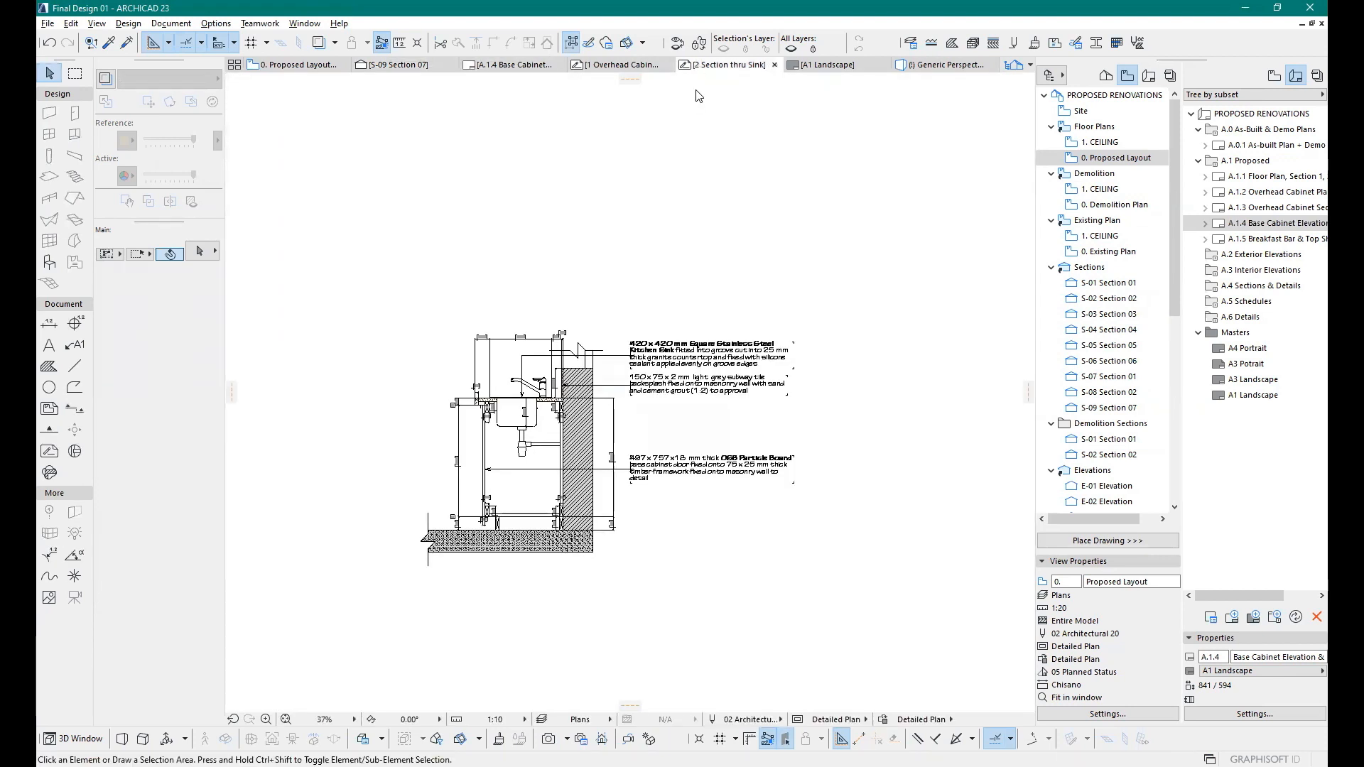
{"action": "scroll", "coordinate": [510, 404], "scroll_direction": "up", "scroll_amount": 8}
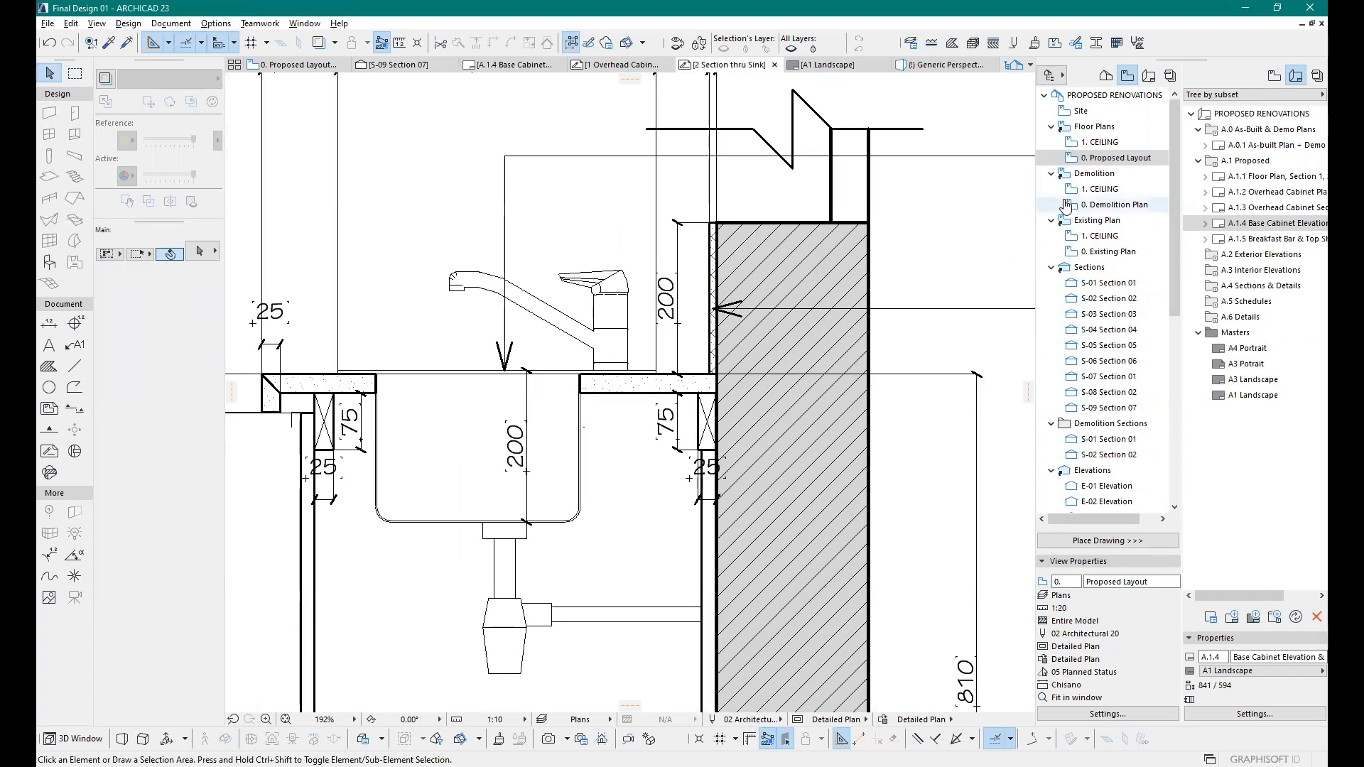
Step: Compare the commands available for the Section thru Sink and Base Cabinet Elevation worksheets in the project map
{"action": "left_click", "coordinate": [1106, 75]}
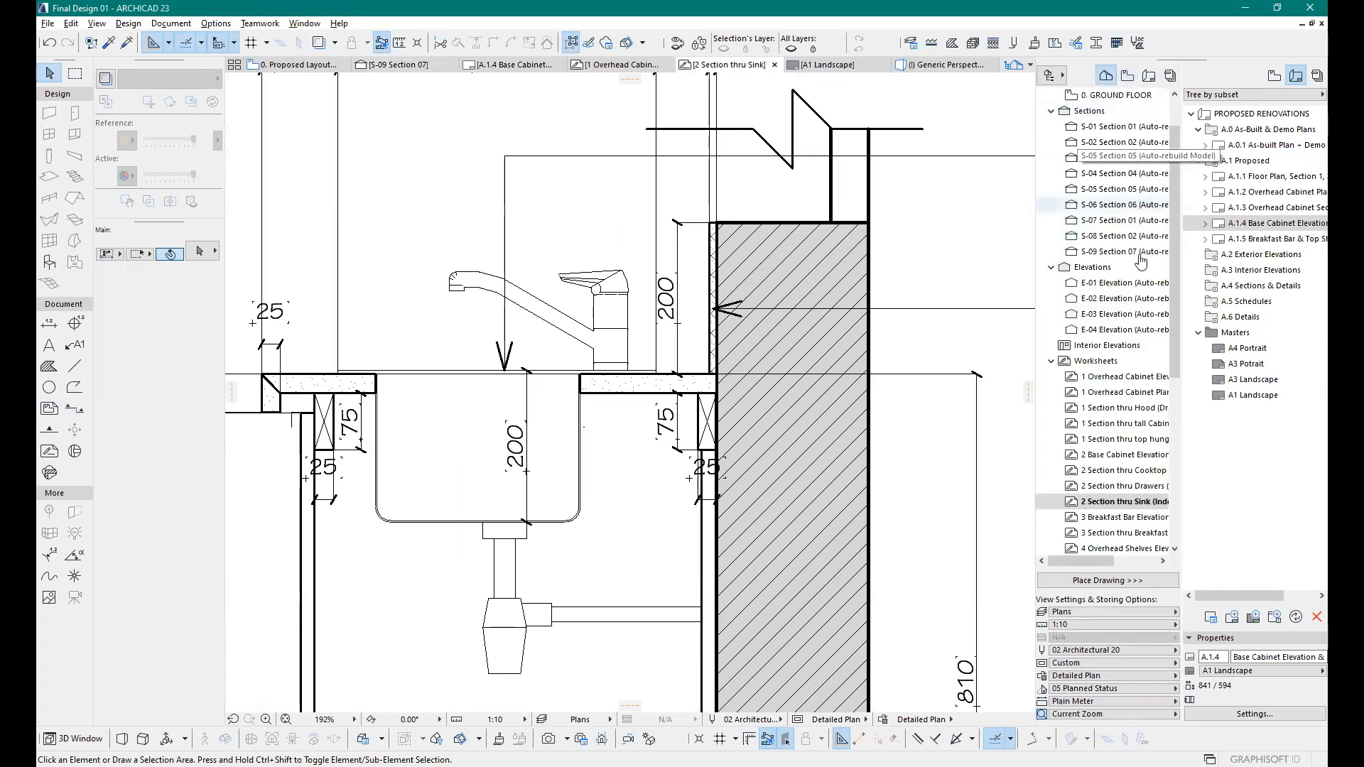
{"action": "right_click", "coordinate": [1129, 501]}
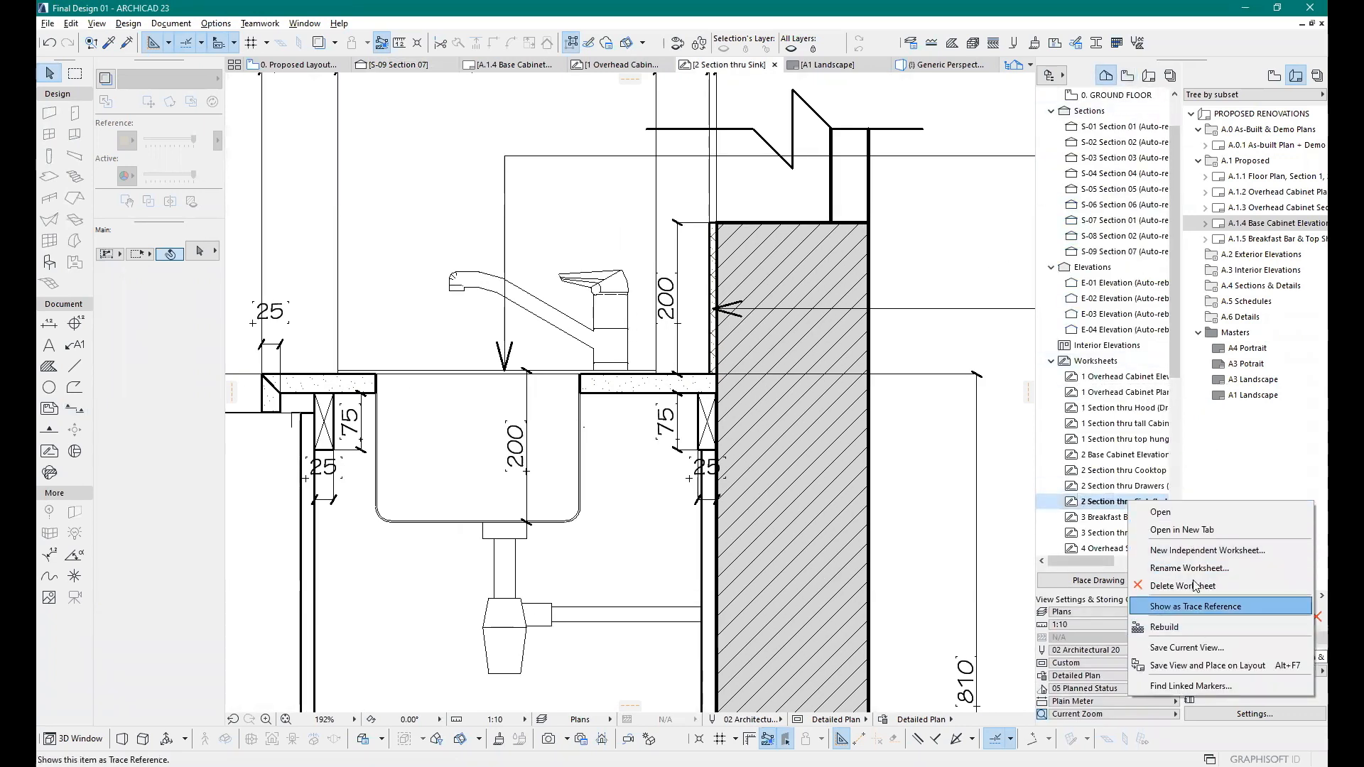
{"action": "left_click", "coordinate": [1124, 459]}
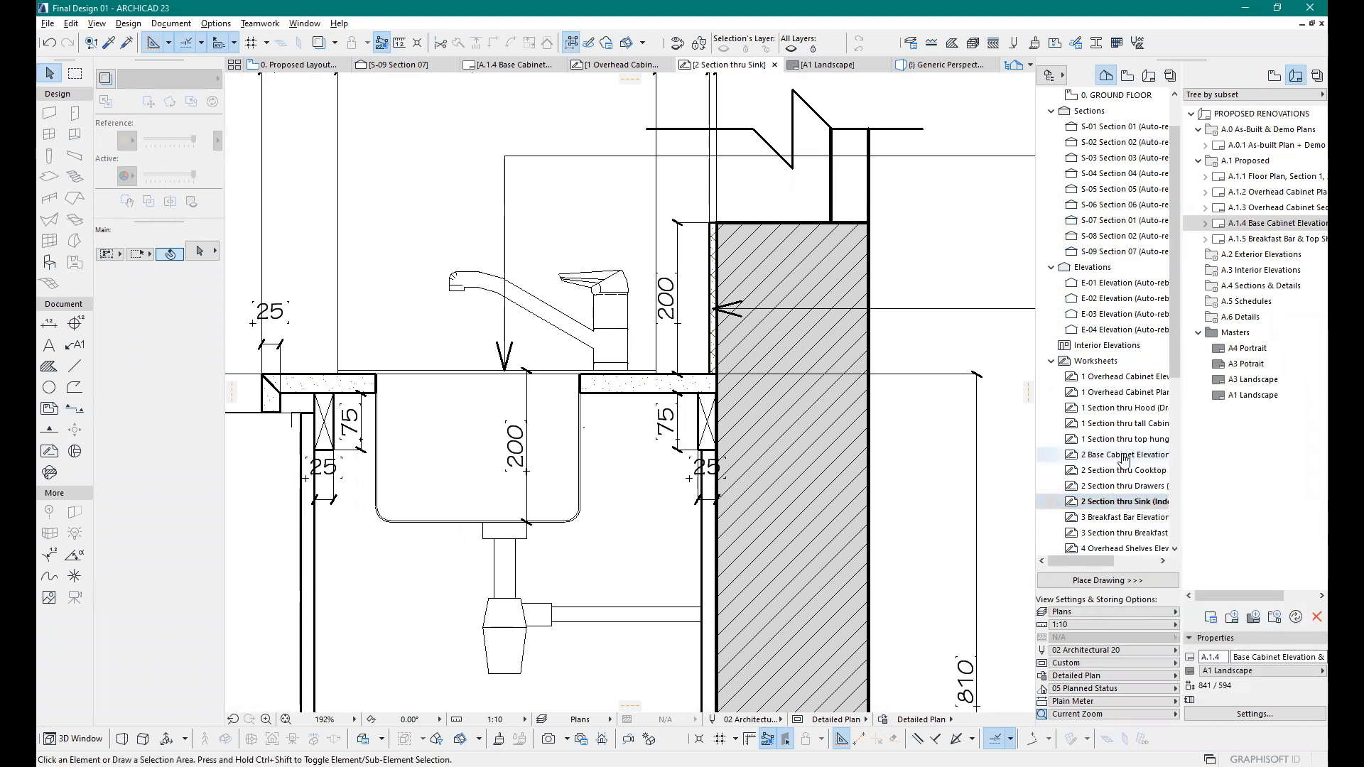
{"action": "left_click", "coordinate": [1124, 460]}
{"action": "right_click", "coordinate": [1124, 460]}
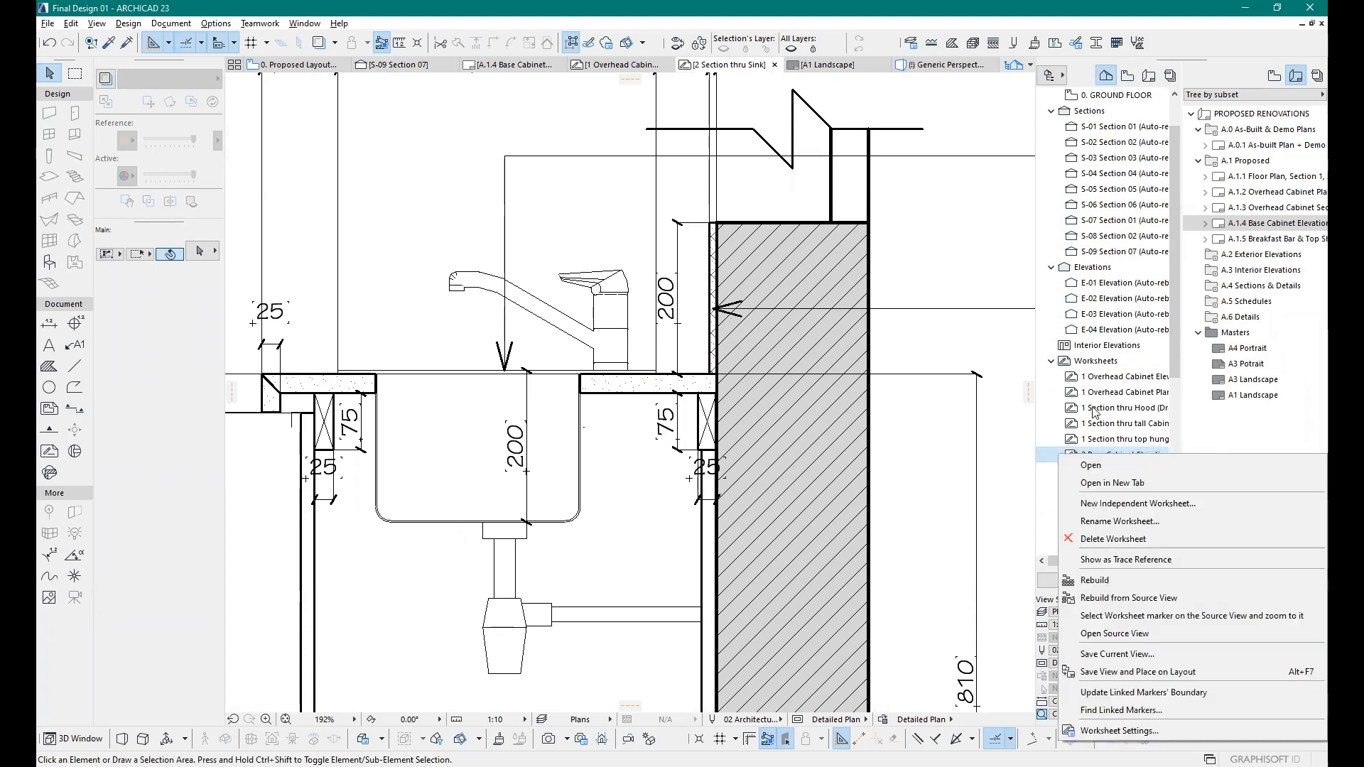
{"action": "left_click", "coordinate": [1124, 135]}
Step: Open section S-01 and replace the wide overhead cabinet above the window with Cabinet Wall Triple Door 23
{"action": "double_click", "coordinate": [1124, 126]}
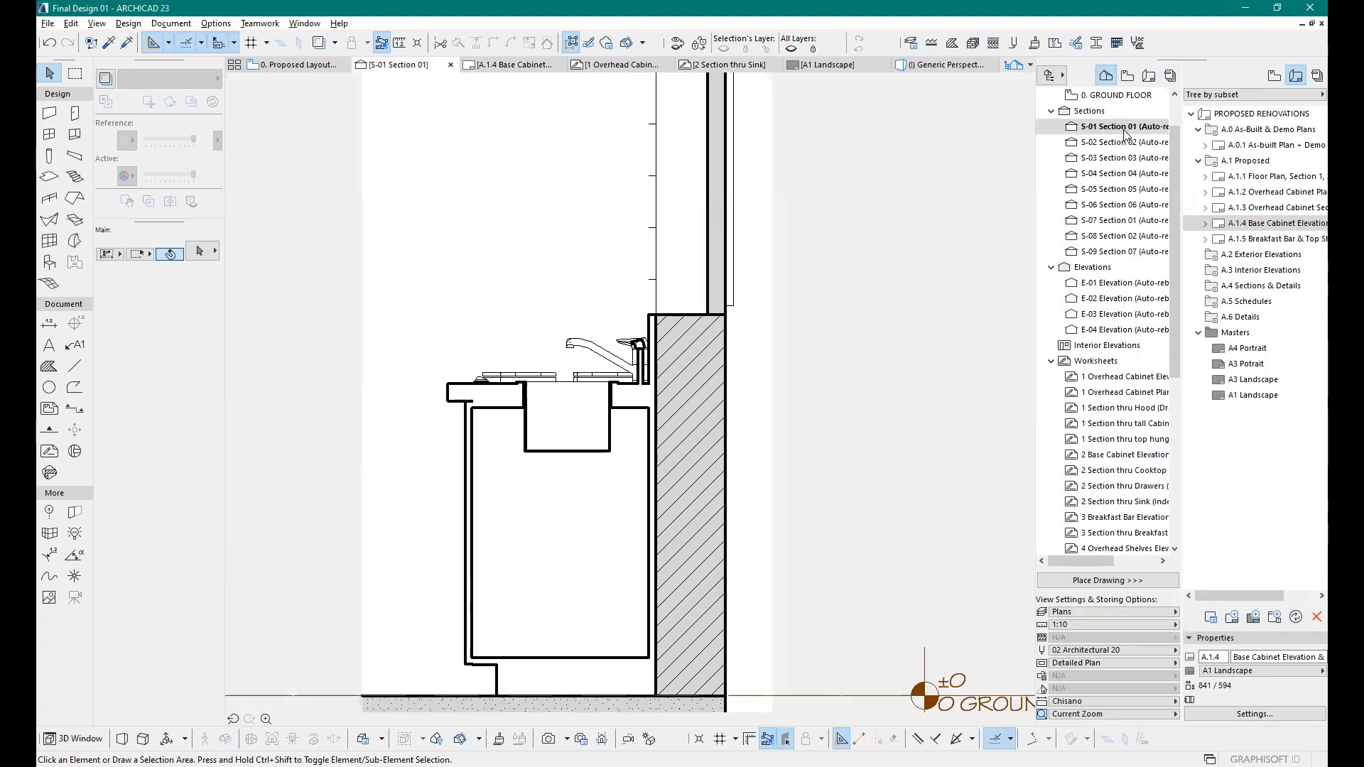
{"action": "scroll", "coordinate": [433, 427], "scroll_direction": "down", "scroll_amount": 3}
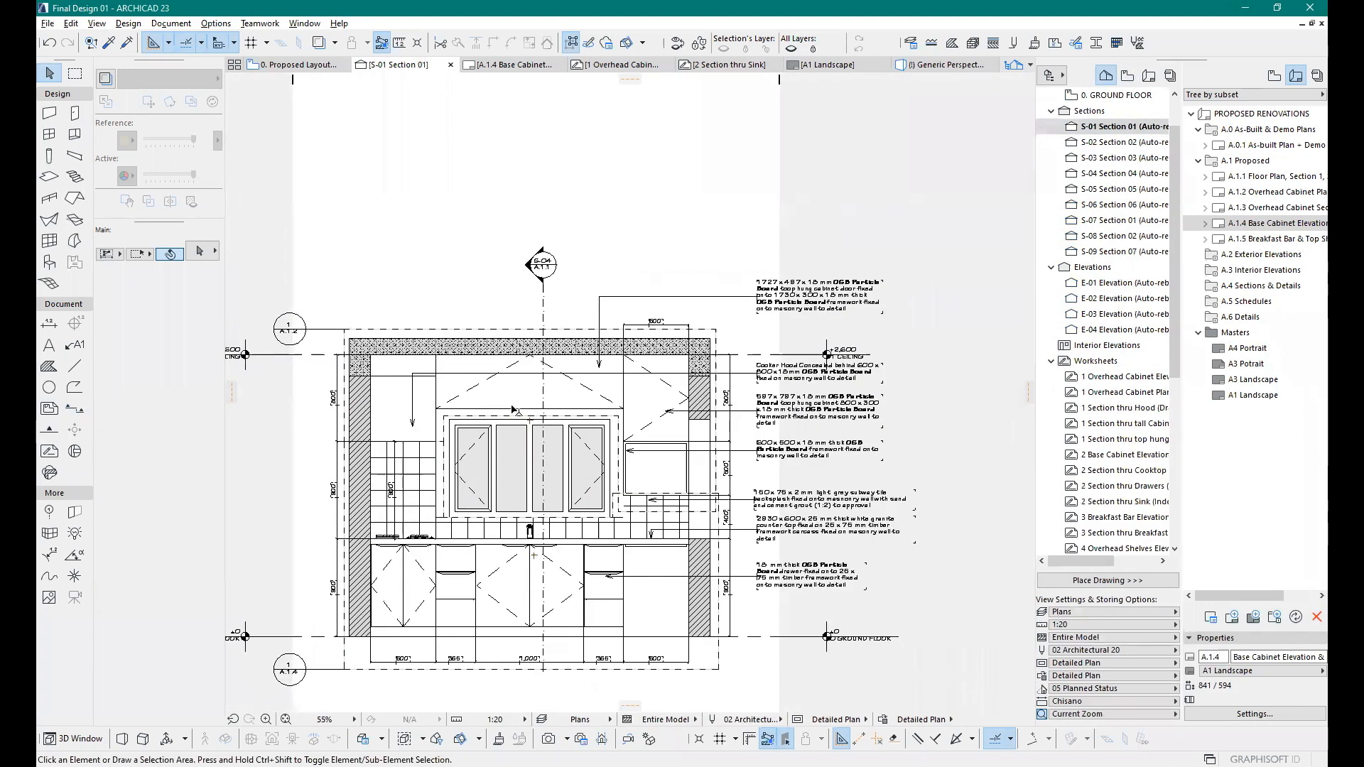
{"action": "left_click", "coordinate": [509, 401]}
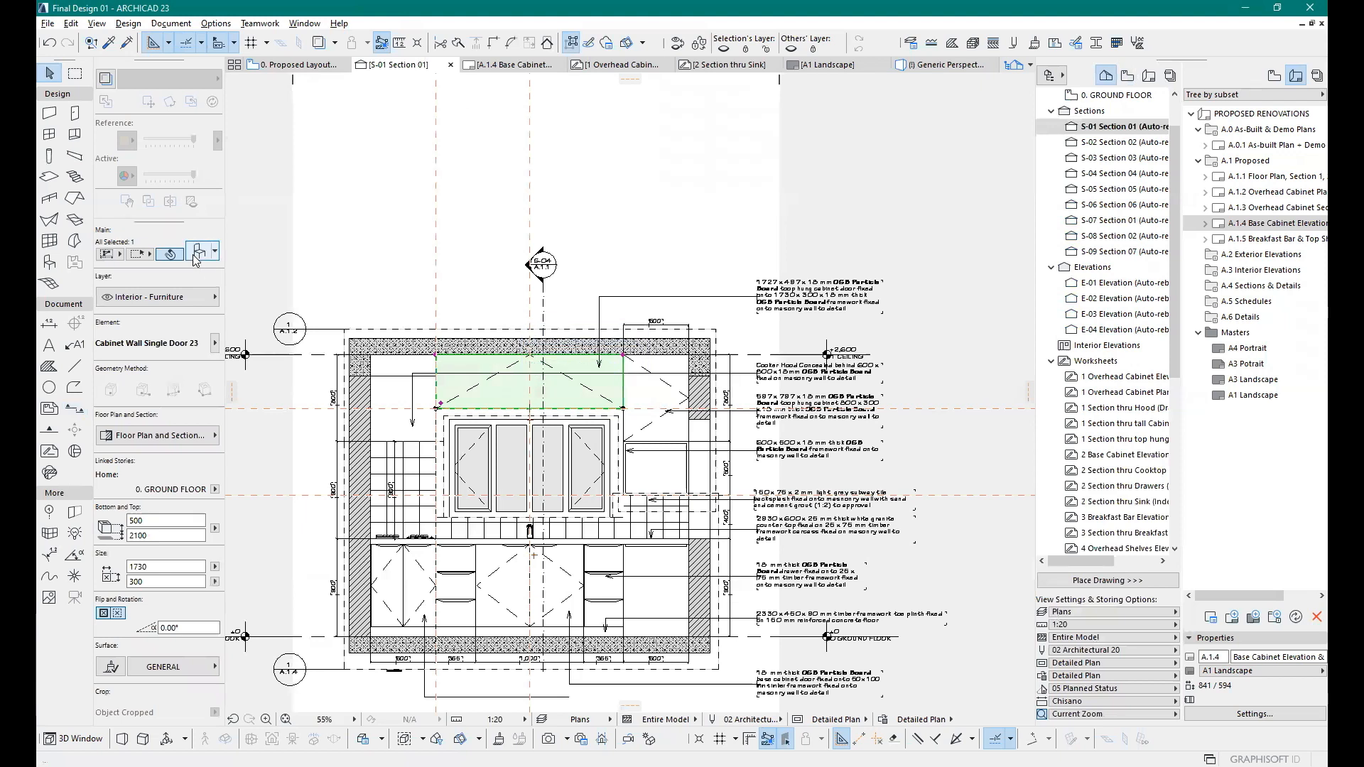
{"action": "left_click", "coordinate": [193, 254]}
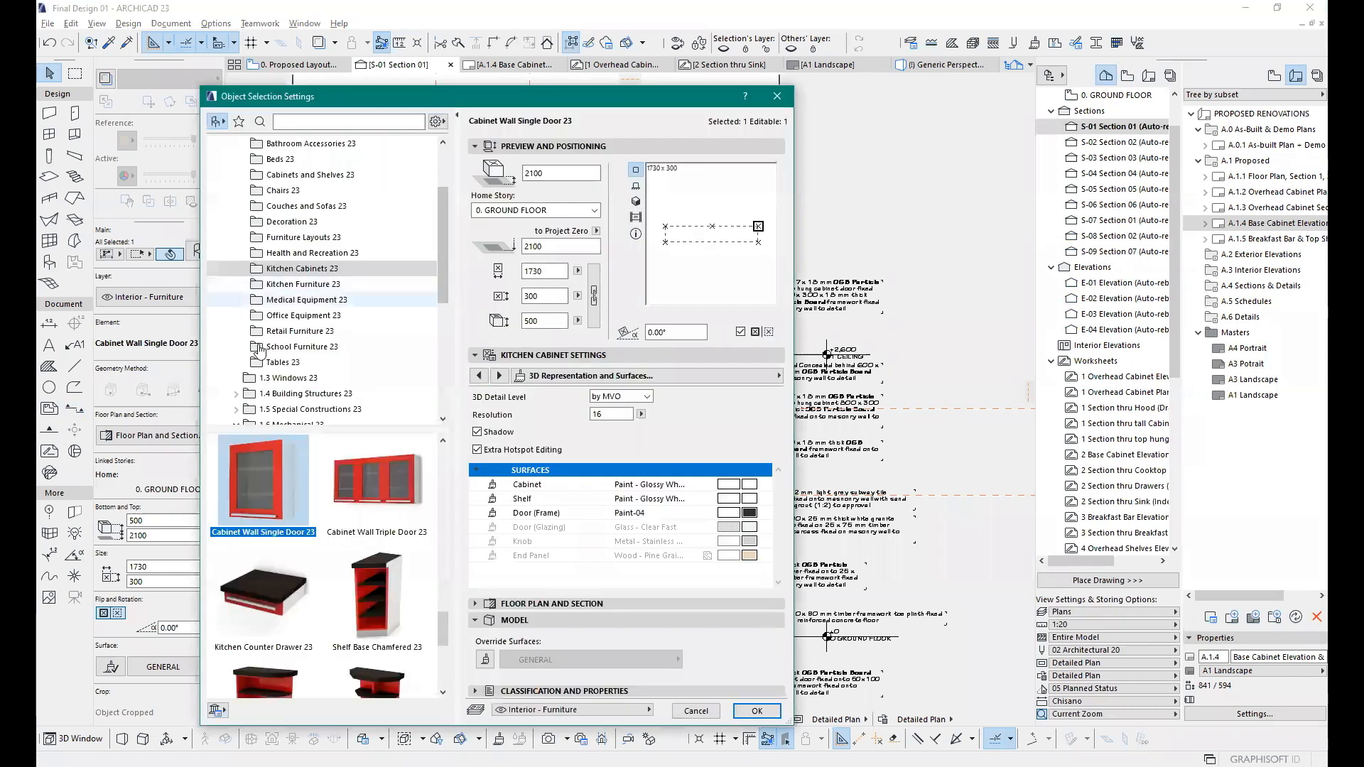
{"action": "left_click", "coordinate": [385, 482]}
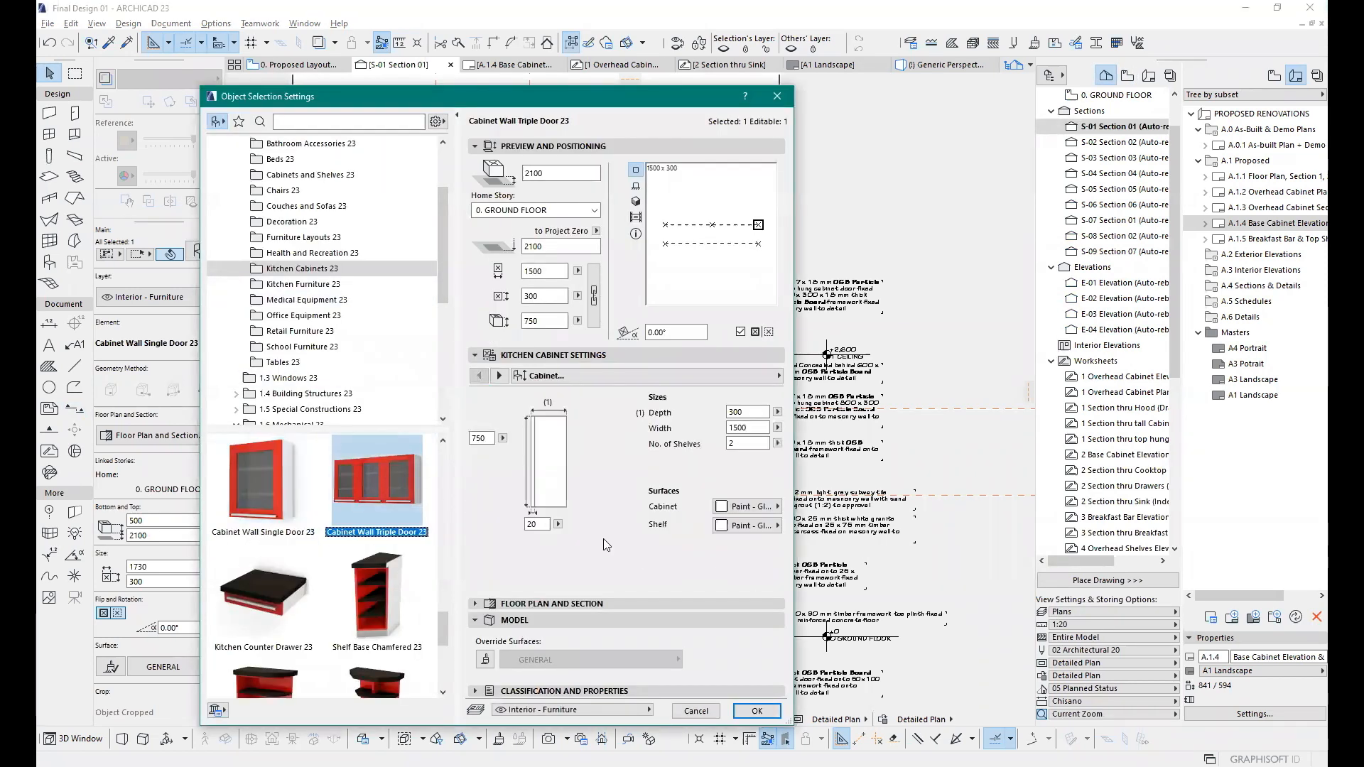
{"action": "left_click", "coordinate": [757, 711]}
{"action": "left_click", "coordinate": [579, 270]}
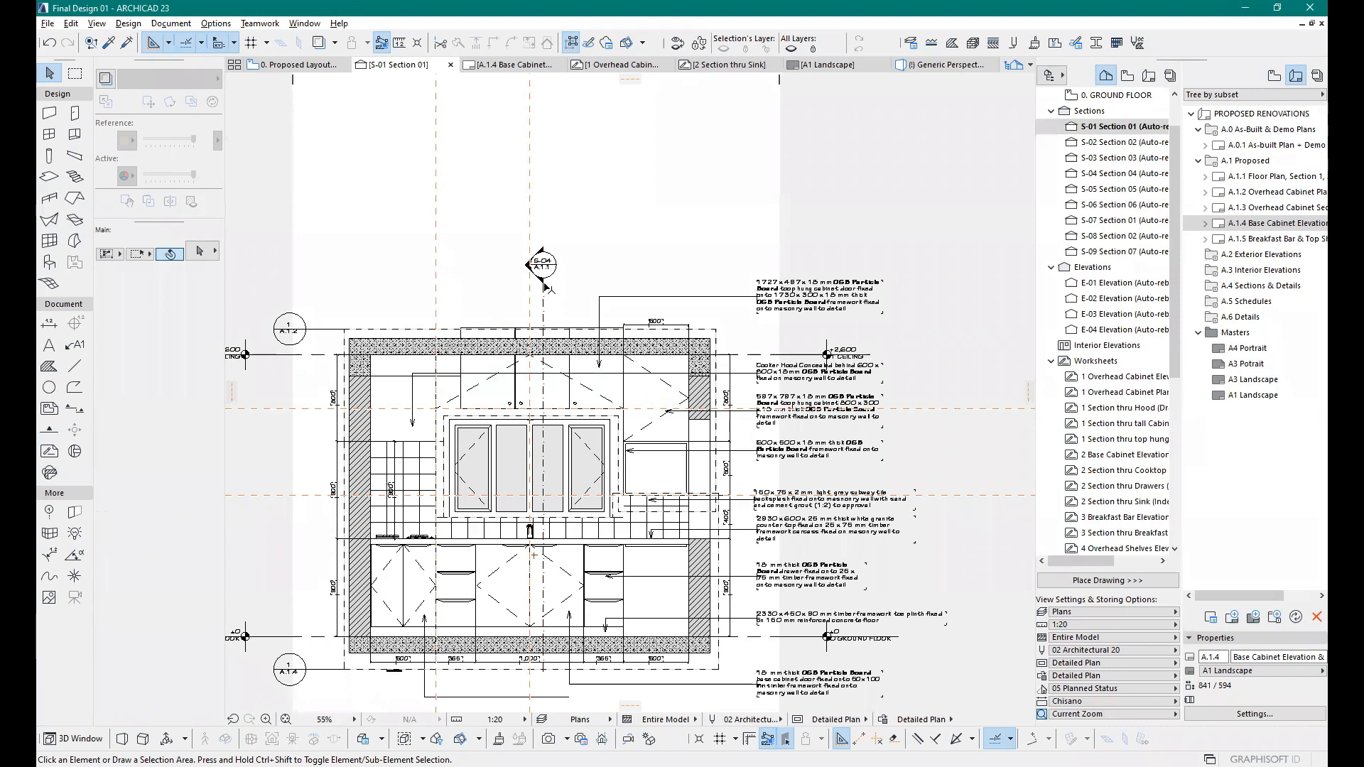
{"action": "left_click", "coordinate": [545, 287]}
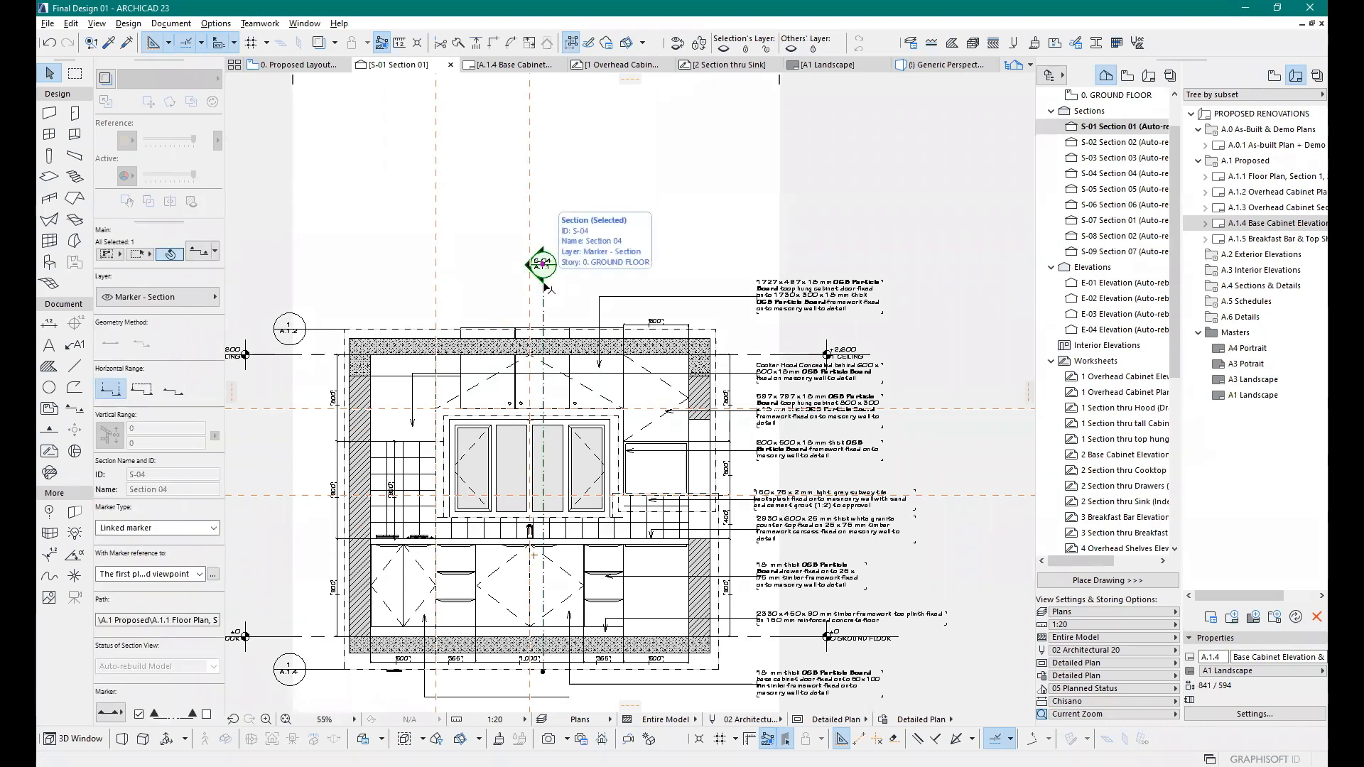
Step: Rebuild the 1 Overhead Cabinet Elevation worksheet from its source view, changing its associative elements to static
{"action": "double_click", "coordinate": [1138, 379]}
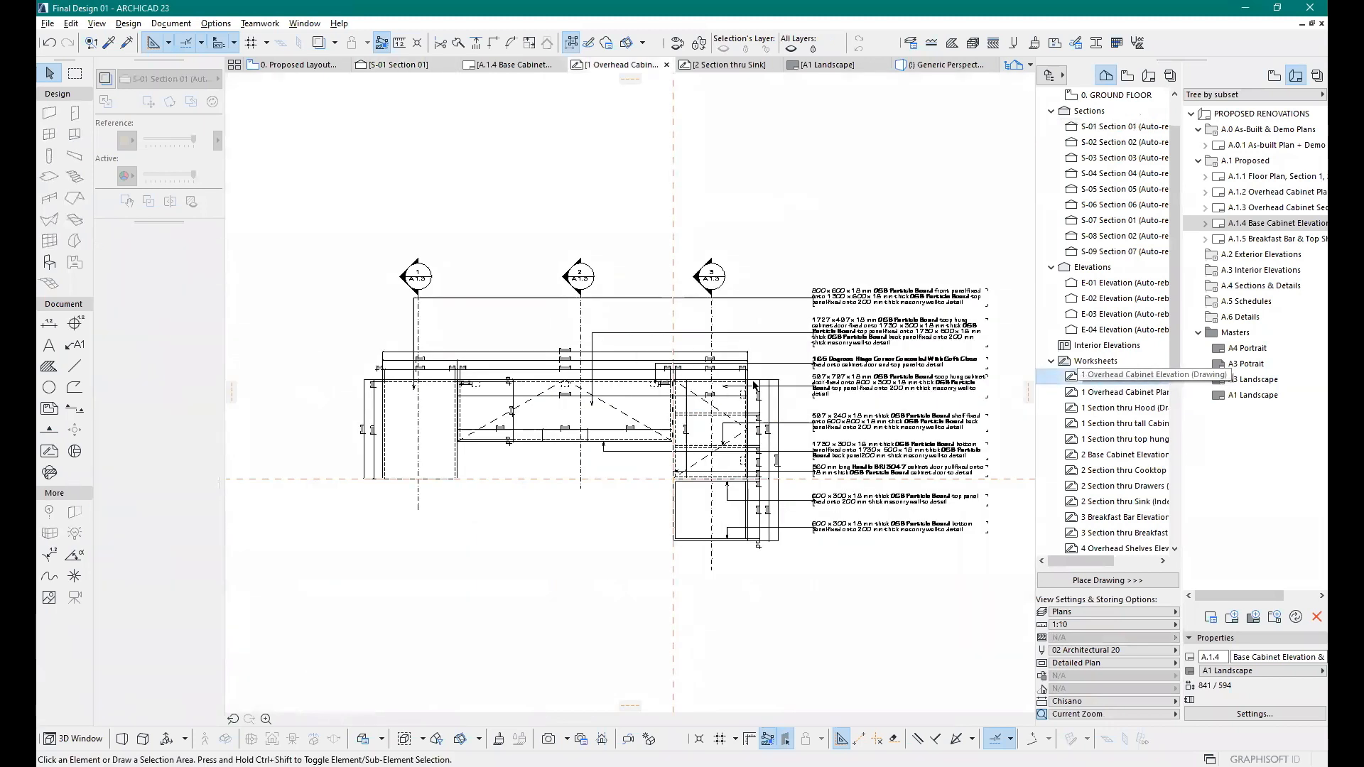
{"action": "right_click", "coordinate": [1126, 383]}
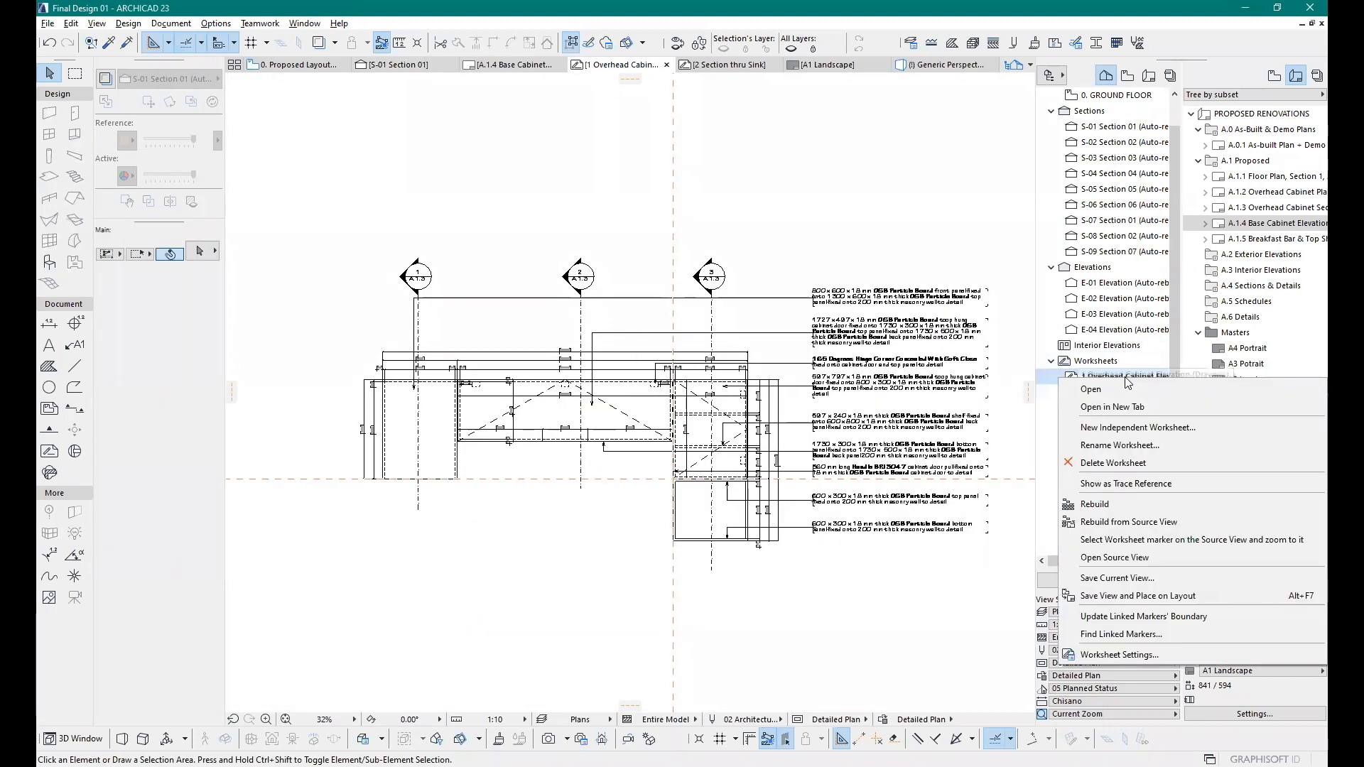
{"action": "left_click", "coordinate": [1132, 522]}
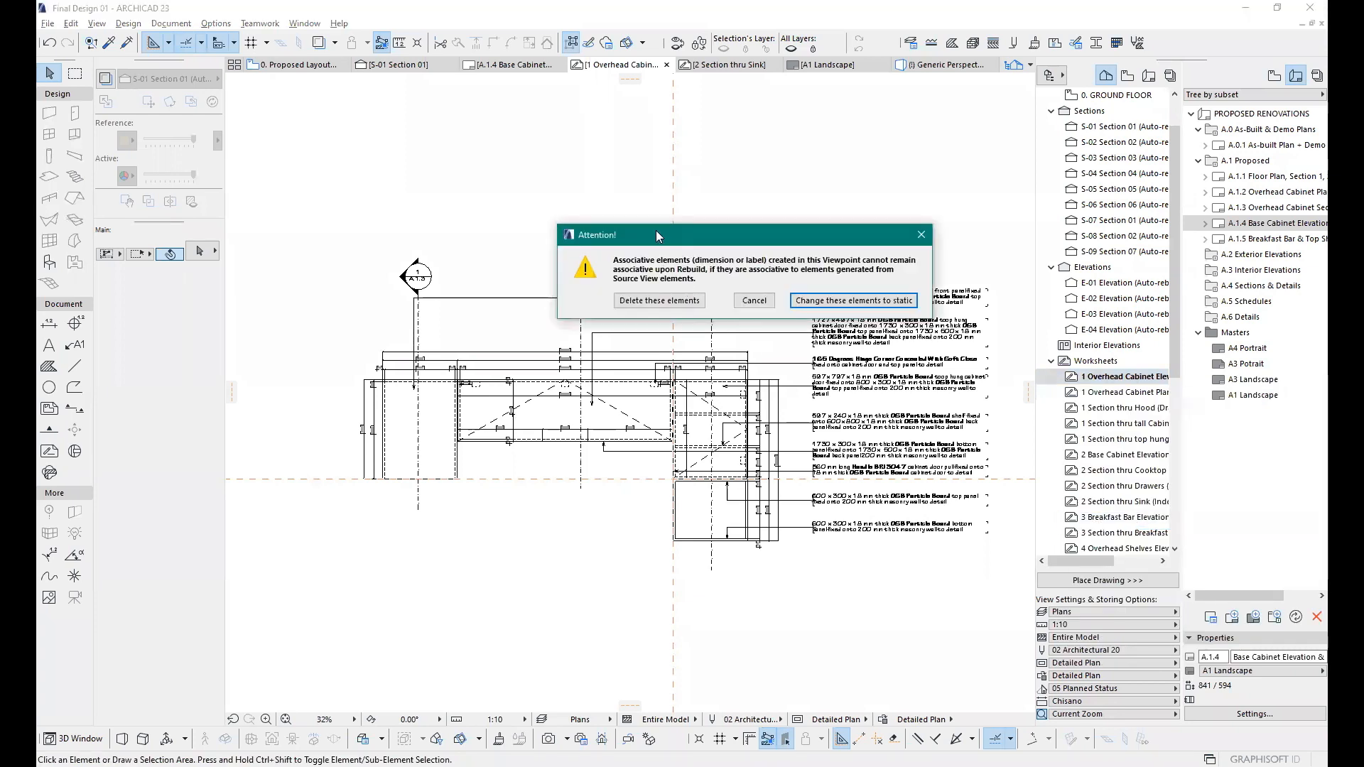
{"action": "left_click_drag", "start_coordinate": [641, 230], "coordinate": [352, 233]}
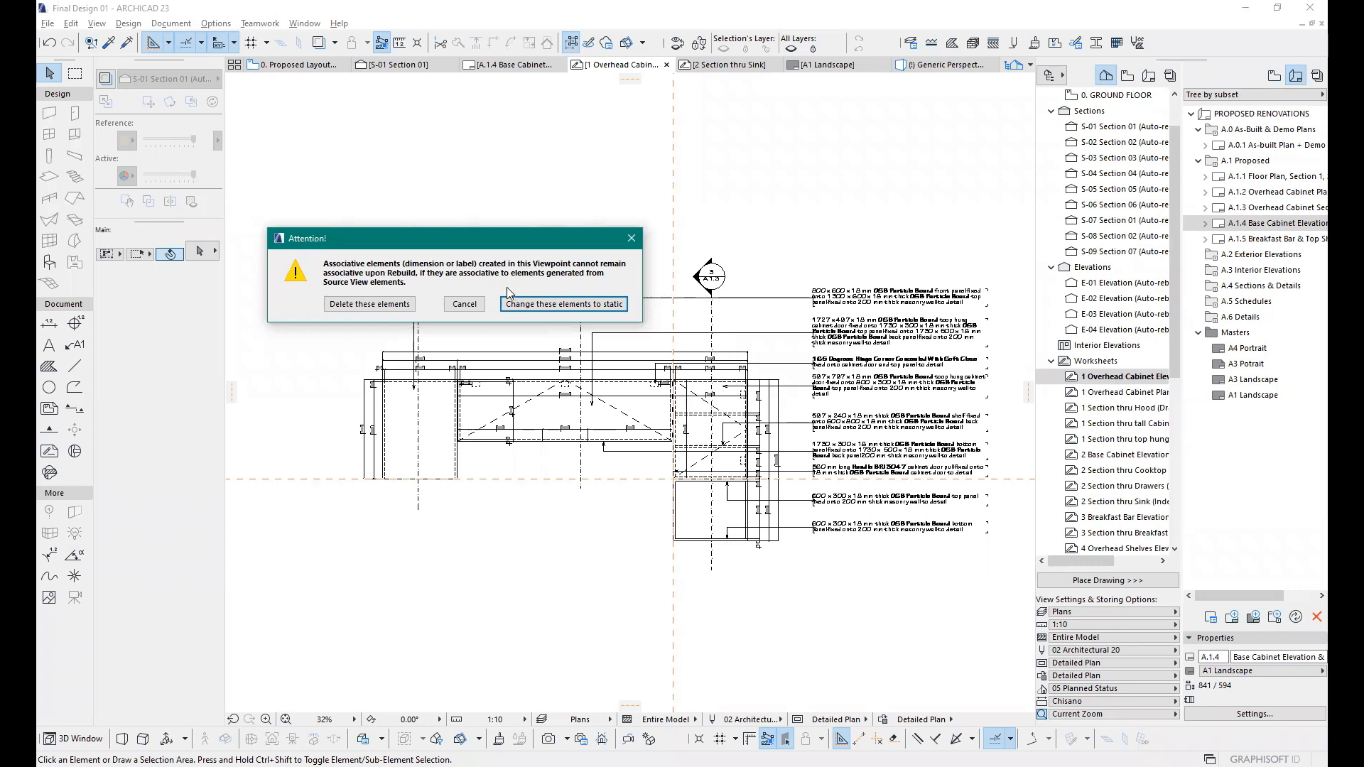
{"action": "left_click", "coordinate": [559, 305]}
Step: Inspect the overhead cabinet in the rebuilt elevation worksheet and select the fill of its middle door
{"action": "scroll", "coordinate": [505, 382], "scroll_direction": "up", "scroll_amount": 5}
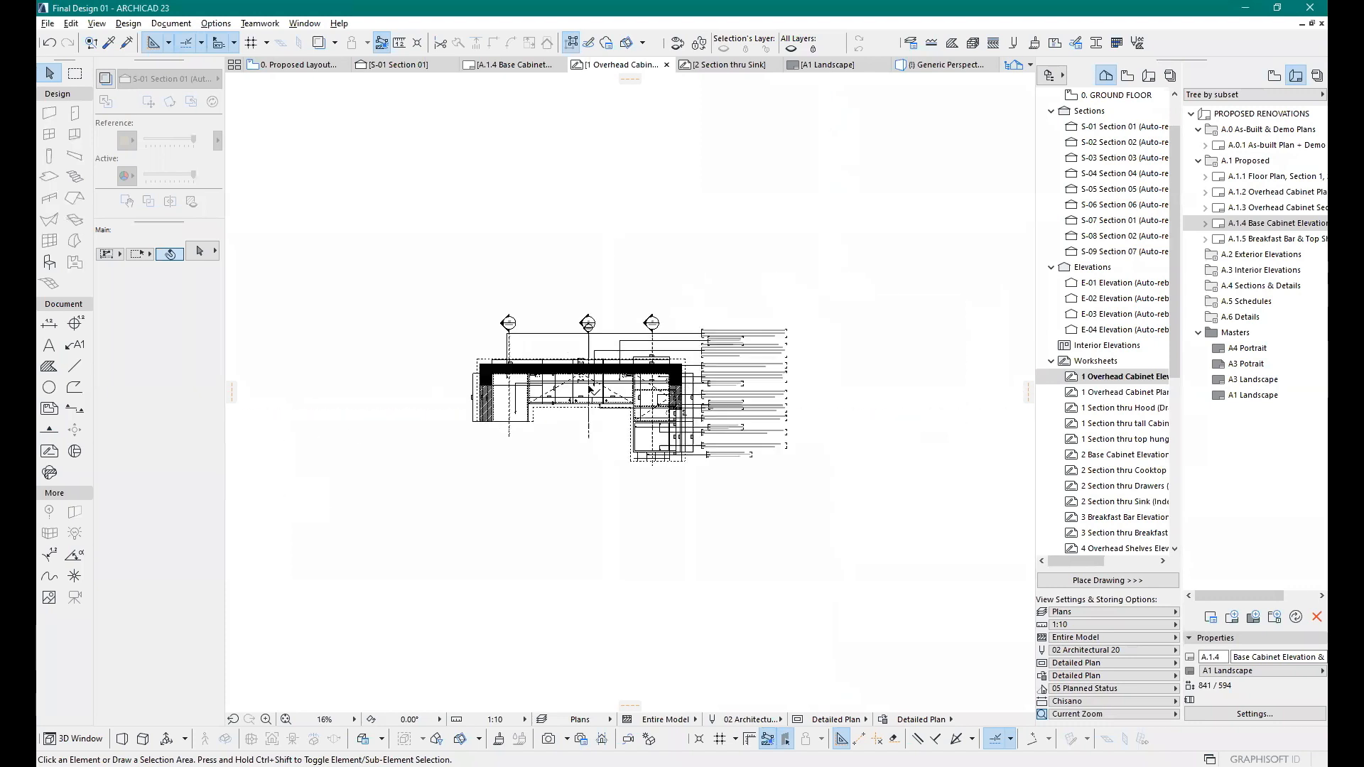
{"action": "scroll", "coordinate": [490, 380], "scroll_direction": "up", "scroll_amount": 2}
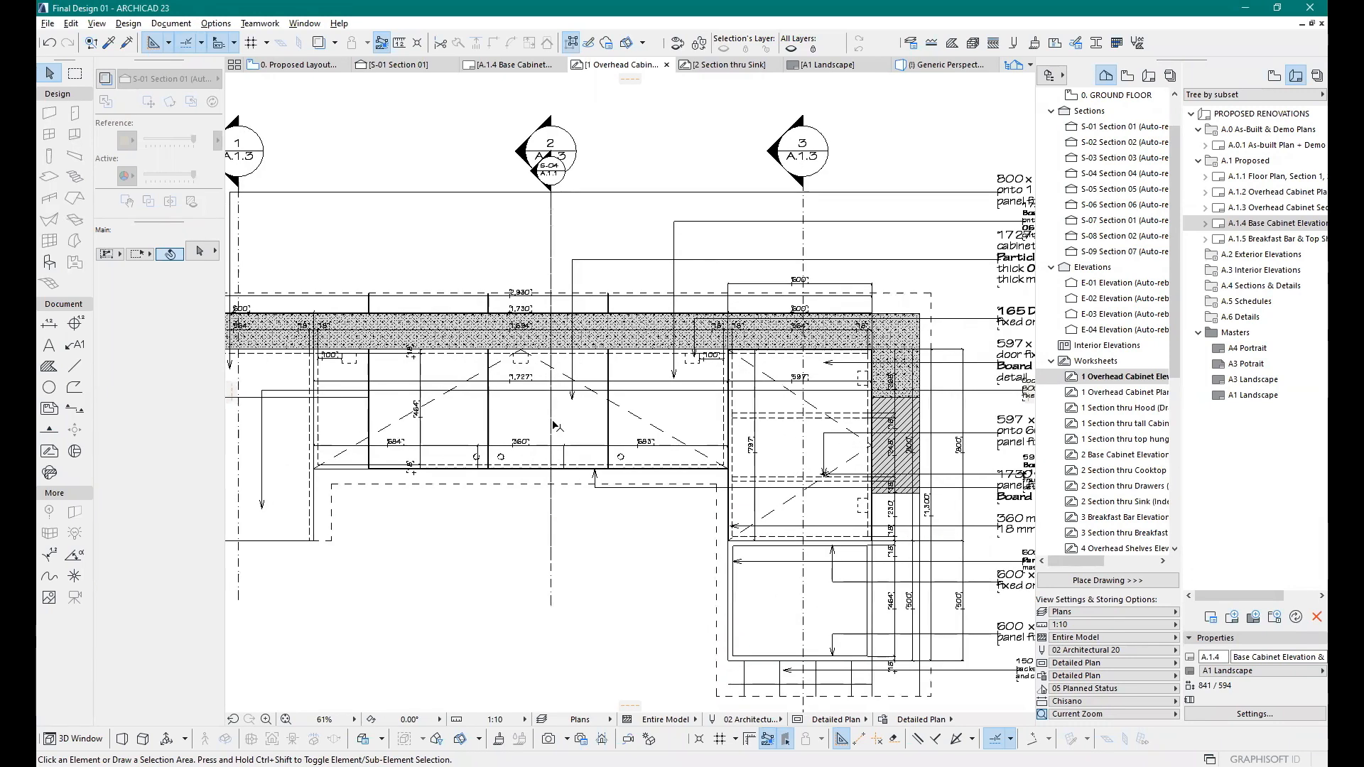
{"action": "left_click", "coordinate": [600, 408]}
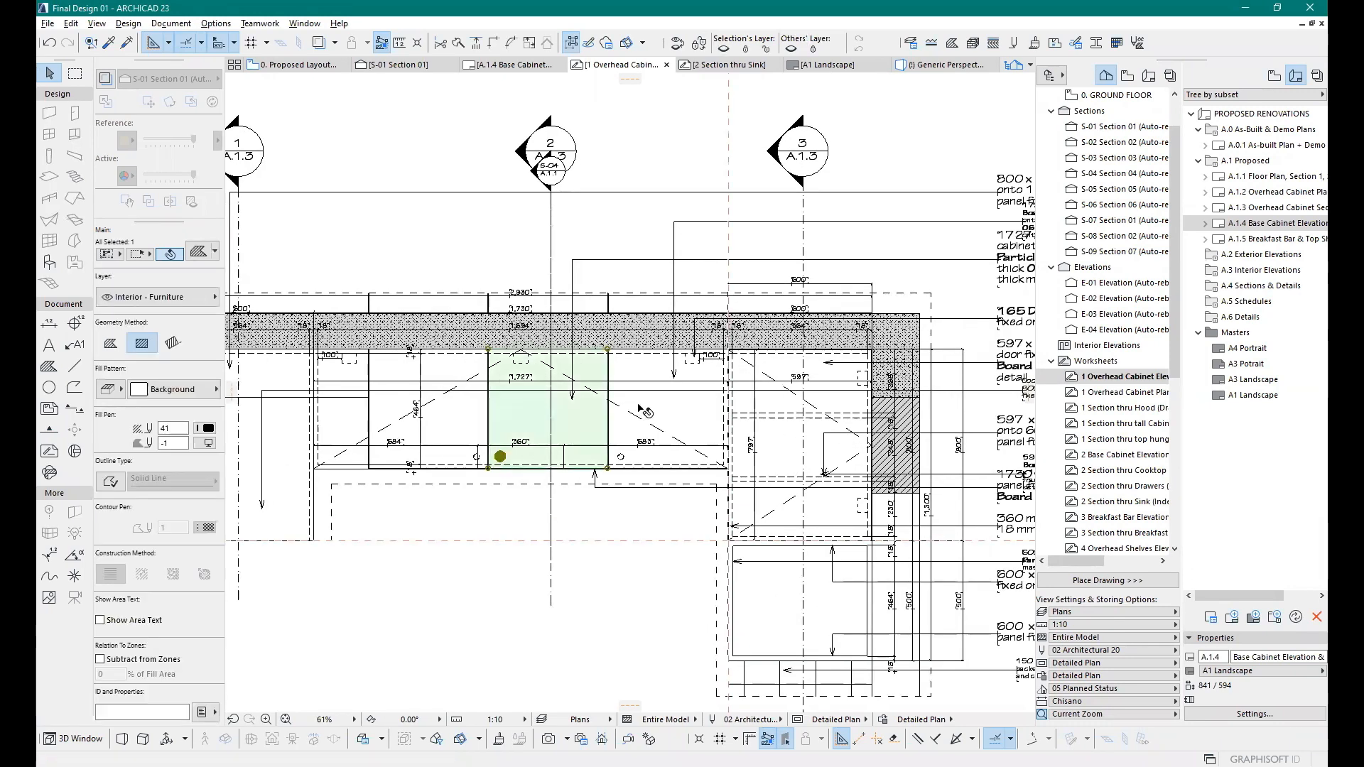
Step: Inspect the door, concrete slab and wall fills of the rebuilt overhead cabinet elevation by selecting them individually
{"action": "left_click", "coordinate": [638, 307]}
{"action": "scroll", "coordinate": [399, 349], "scroll_direction": "down", "scroll_amount": 3}
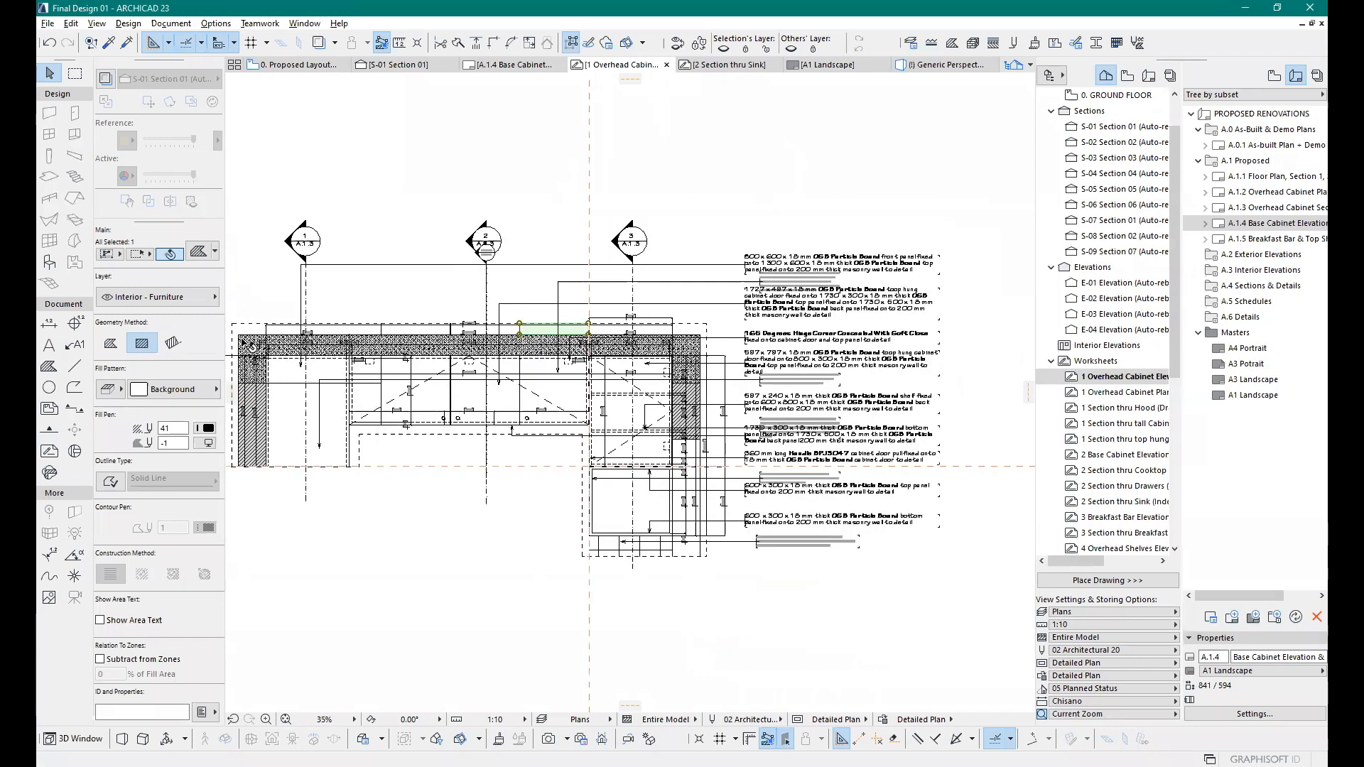
{"action": "scroll", "coordinate": [253, 346], "scroll_direction": "up", "scroll_amount": 3}
{"action": "left_click", "coordinate": [257, 348]}
{"action": "scroll", "coordinate": [552, 332], "scroll_direction": "down", "scroll_amount": 3}
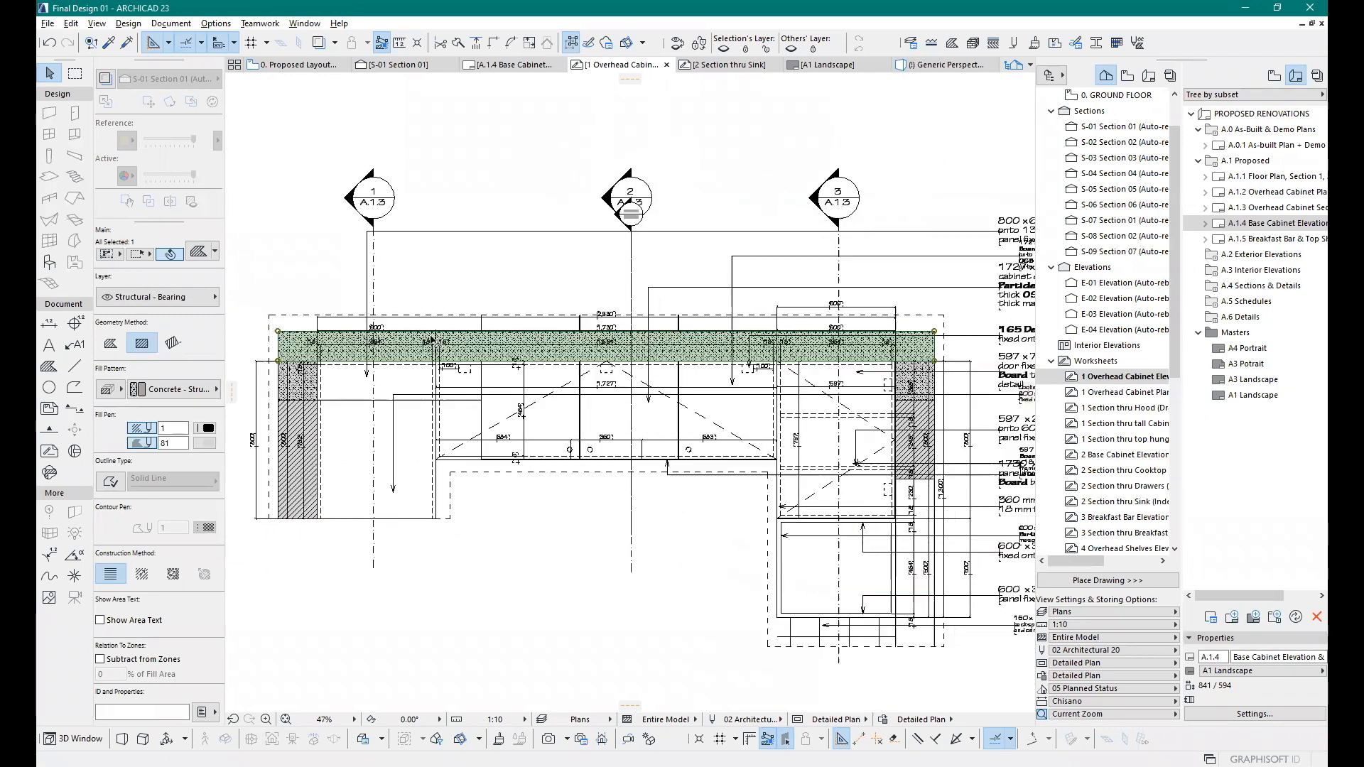
{"action": "scroll", "coordinate": [741, 341], "scroll_direction": "up", "scroll_amount": 2}
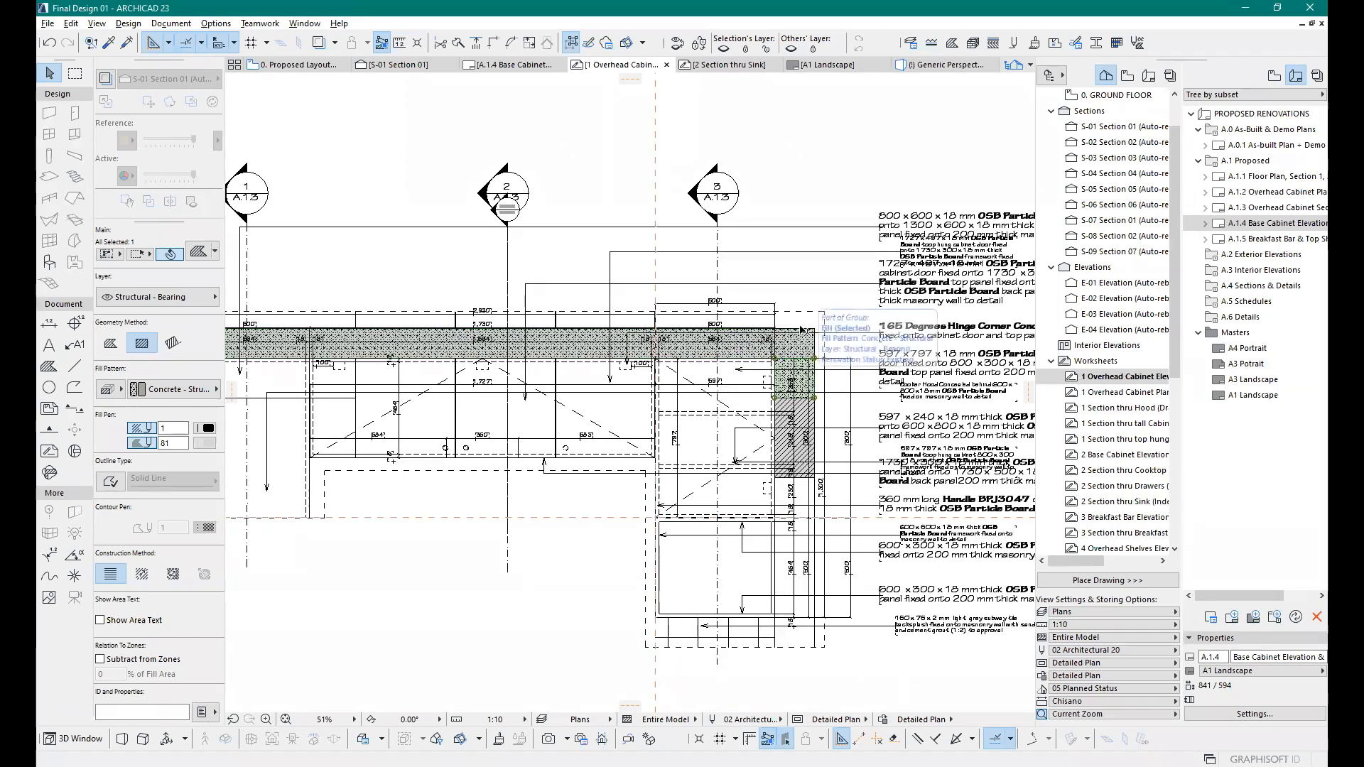
{"action": "scroll", "coordinate": [816, 345], "scroll_direction": "down", "scroll_amount": 2}
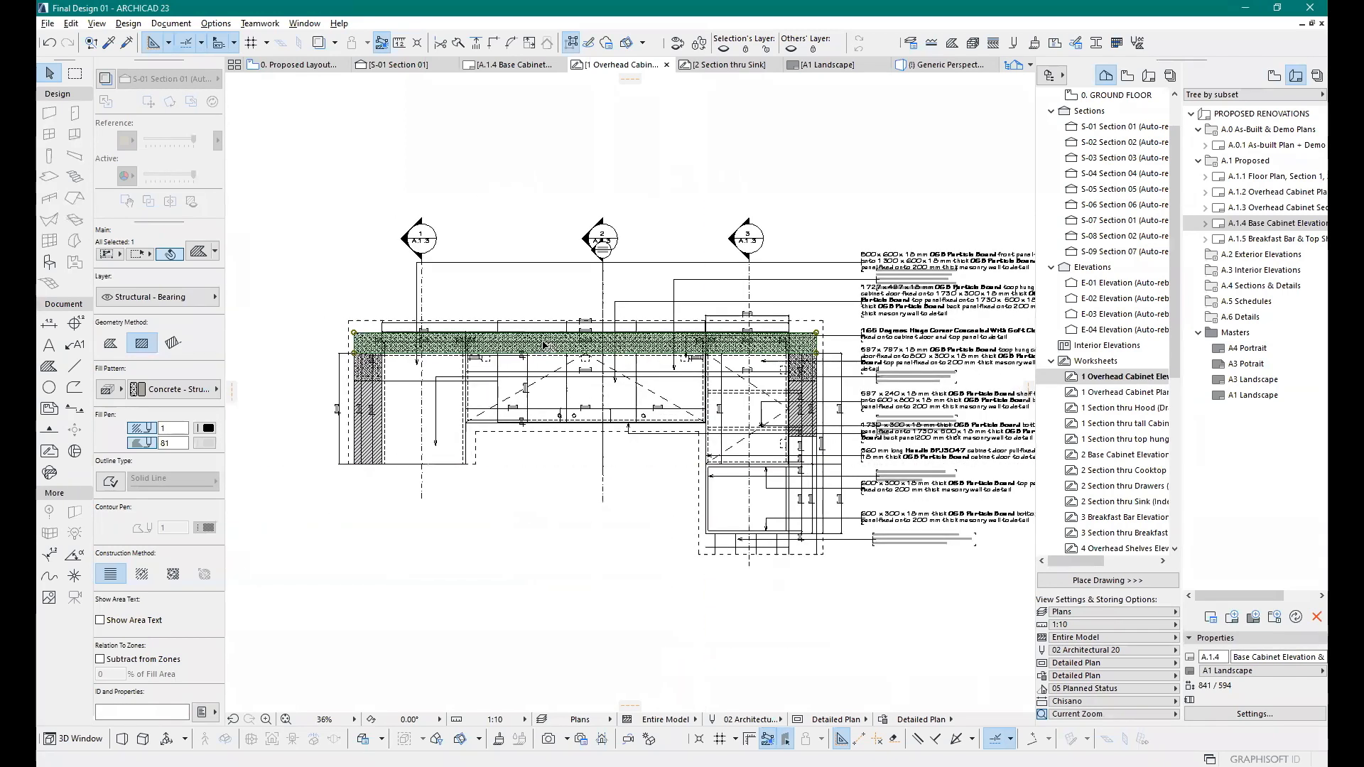
{"action": "scroll", "coordinate": [544, 345], "scroll_direction": "up", "scroll_amount": 2}
Step: Examine the overhead cabinet's dashed lines, left door fill and leader label as separate elements in the rebuilt worksheet
{"action": "left_click", "coordinate": [454, 454]}
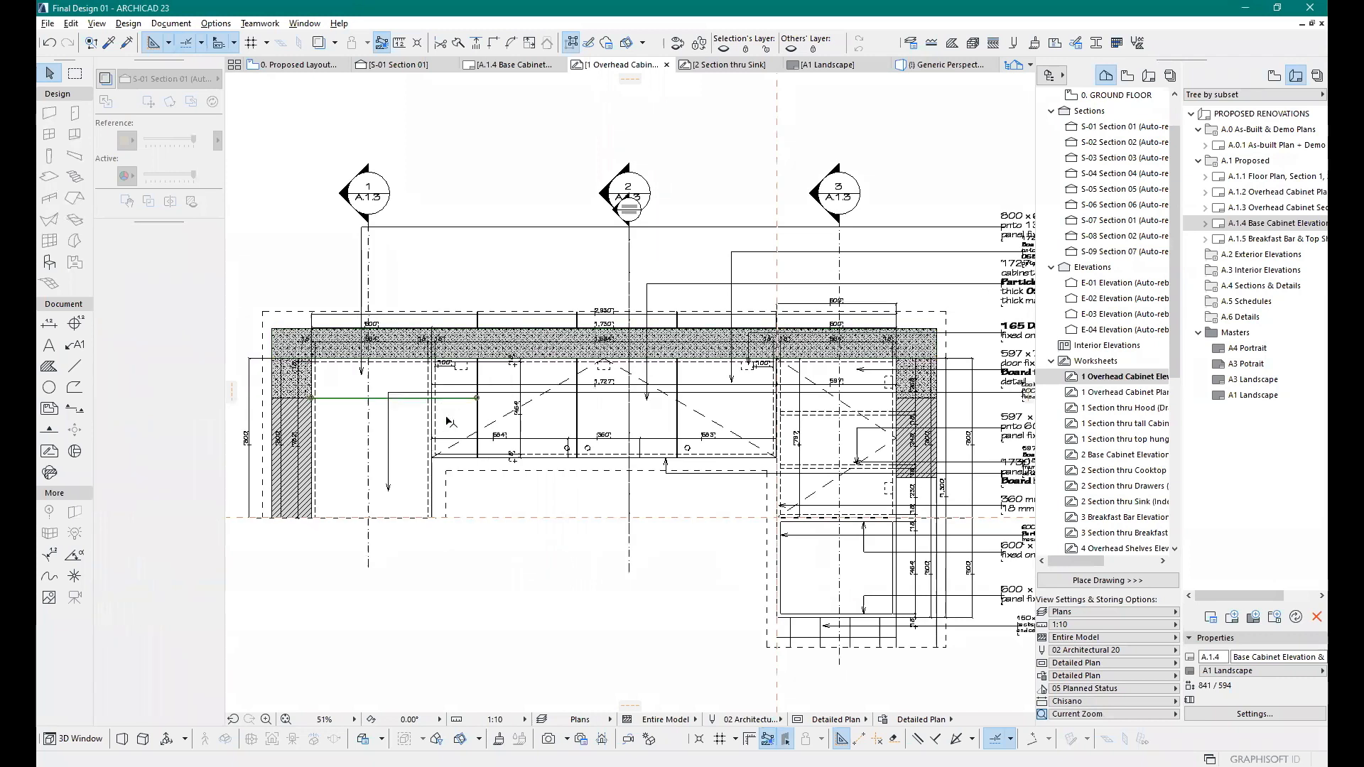
{"action": "scroll", "coordinate": [430, 420], "scroll_direction": "up", "scroll_amount": 3}
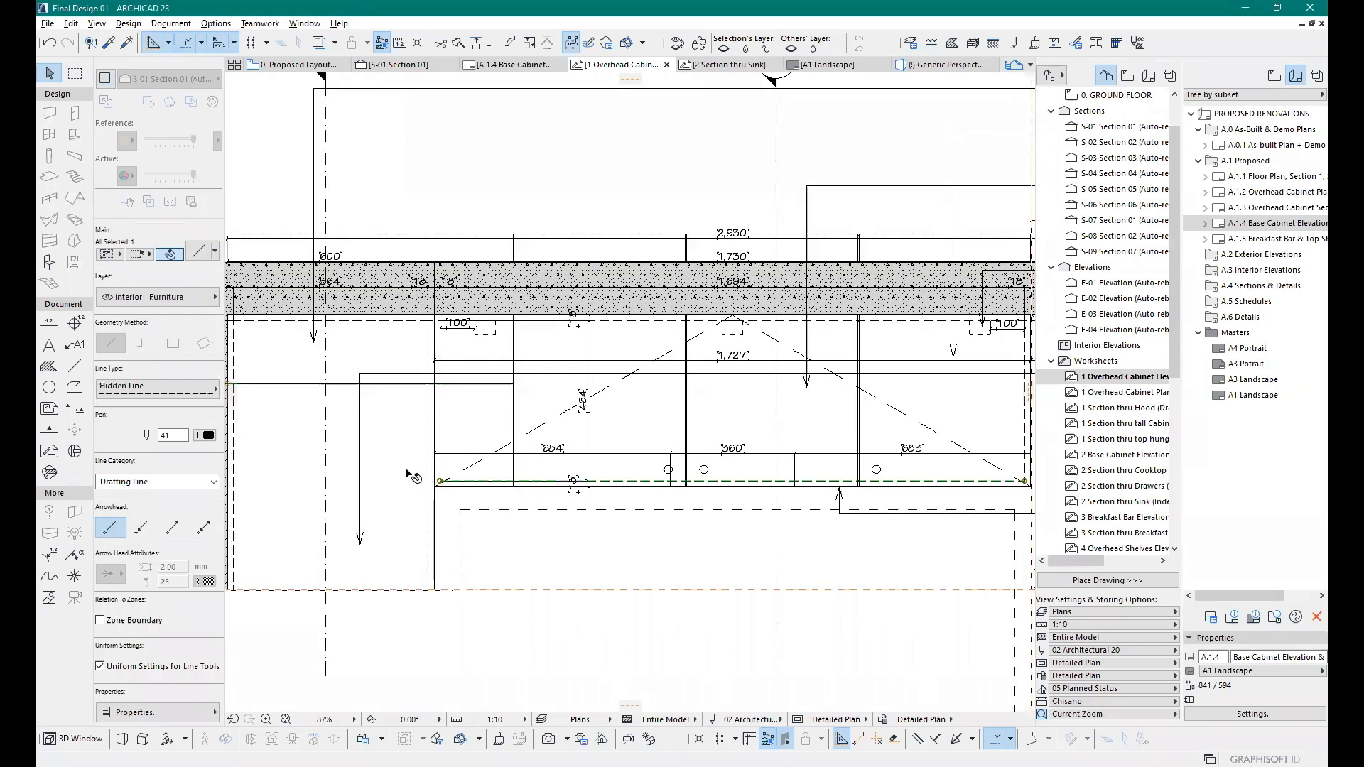
{"action": "scroll", "coordinate": [414, 478], "scroll_direction": "down", "scroll_amount": 2}
{"action": "left_click", "coordinate": [552, 412]}
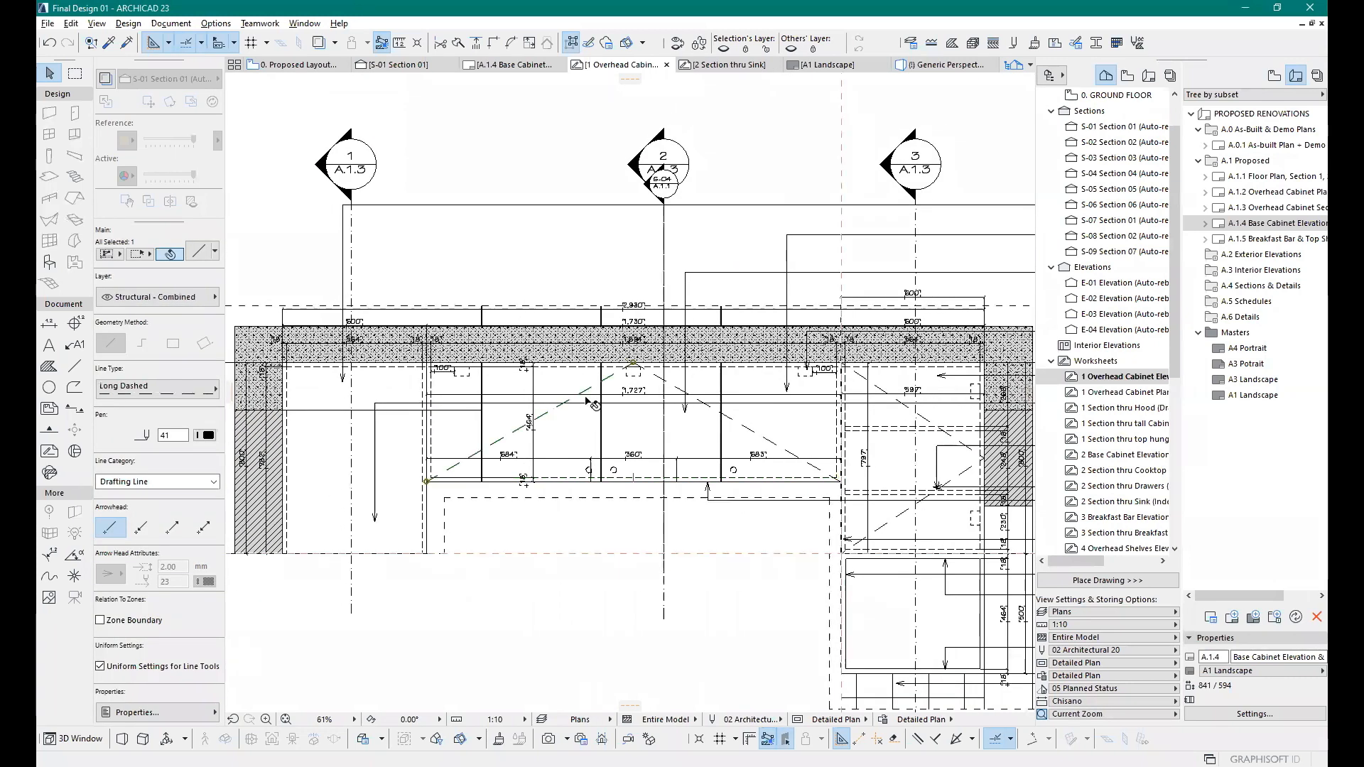
{"action": "left_click", "coordinate": [488, 417]}
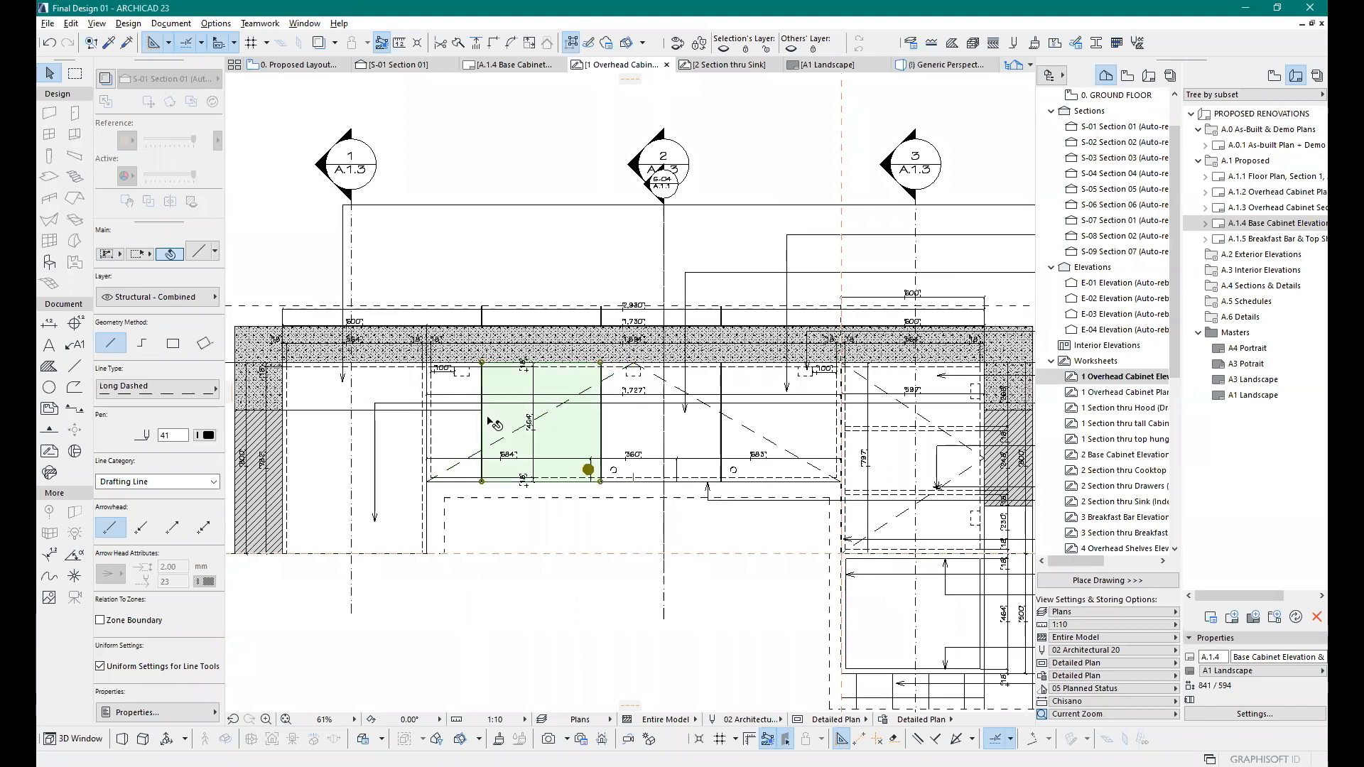
{"action": "left_click", "coordinate": [529, 325]}
{"action": "scroll", "coordinate": [651, 431], "scroll_direction": "down", "scroll_amount": 4}
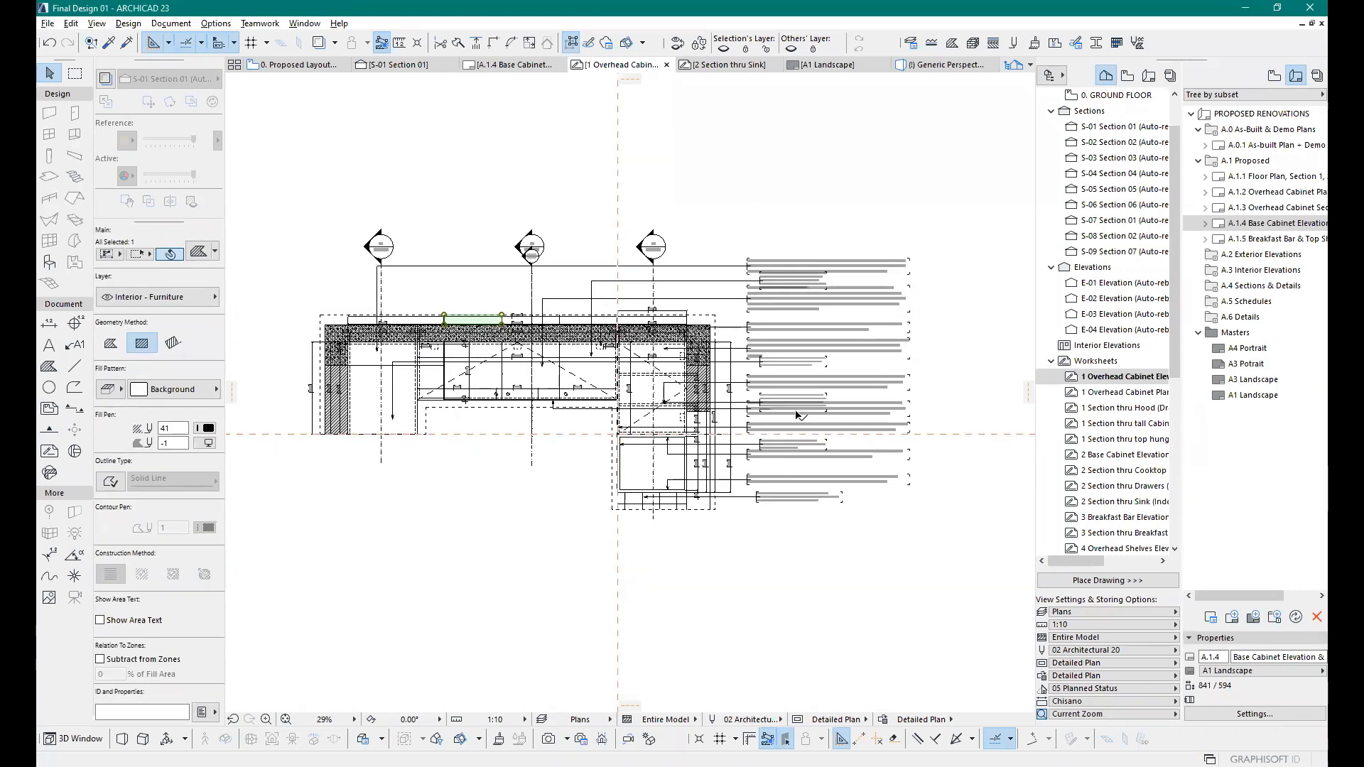
{"action": "scroll", "coordinate": [587, 291], "scroll_direction": "up", "scroll_amount": 2}
{"action": "left_click", "coordinate": [609, 283]}
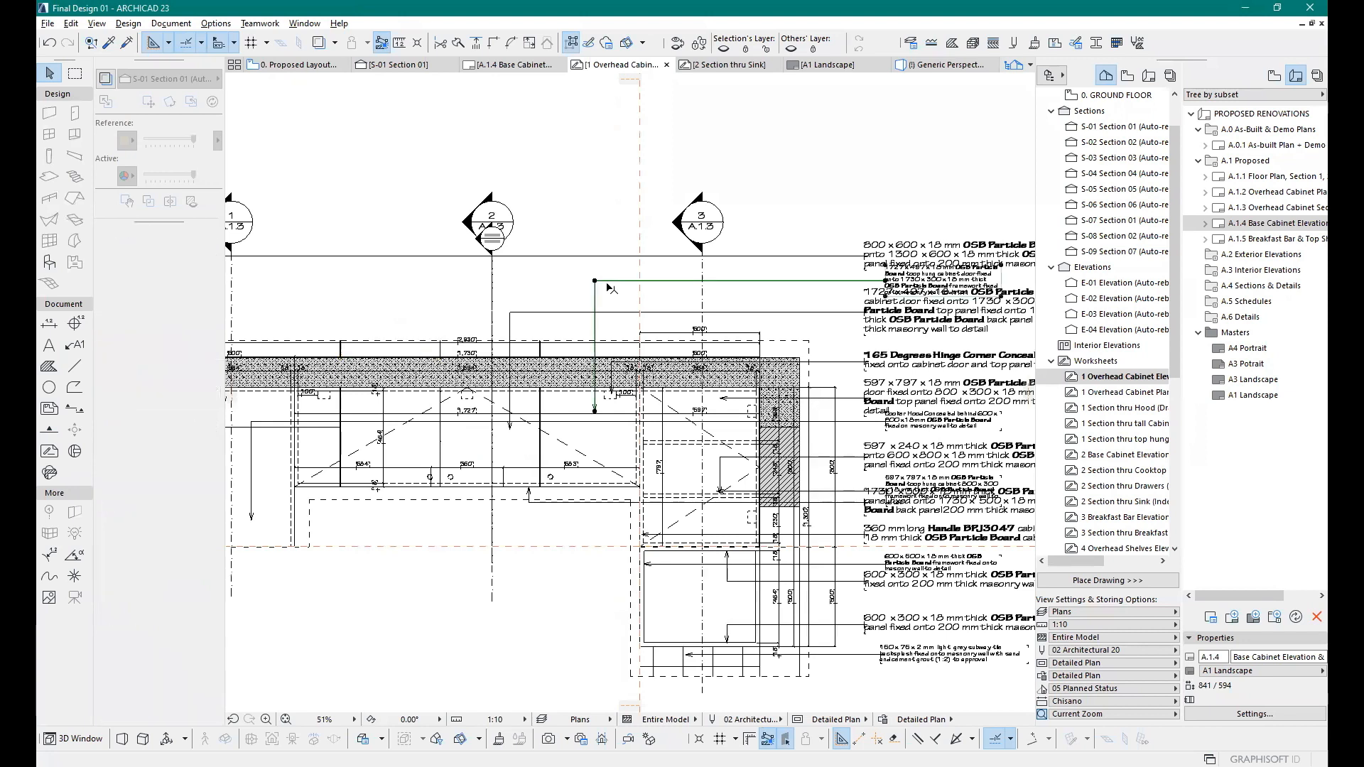
{"action": "scroll", "coordinate": [594, 385], "scroll_direction": "down", "scroll_amount": 2}
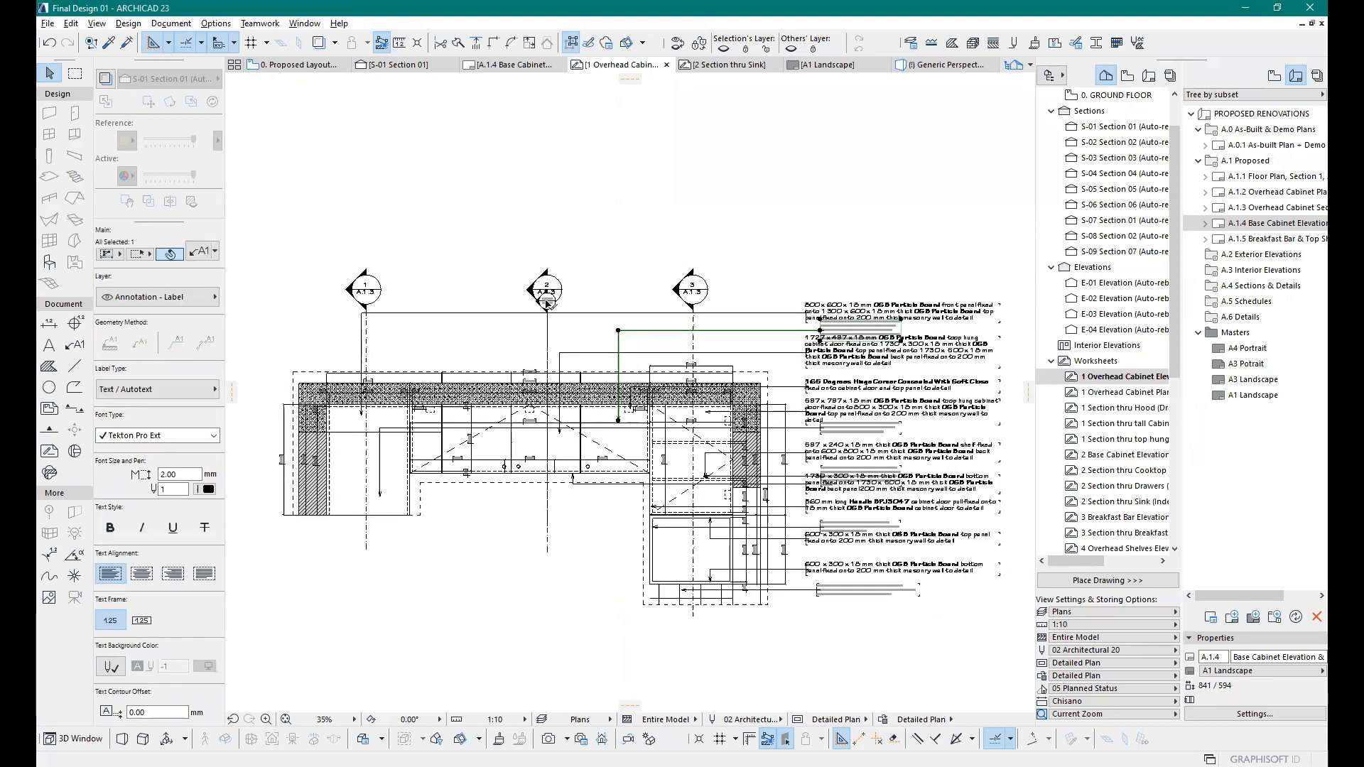
{"action": "scroll", "coordinate": [503, 439], "scroll_direction": "up", "scroll_amount": 5}
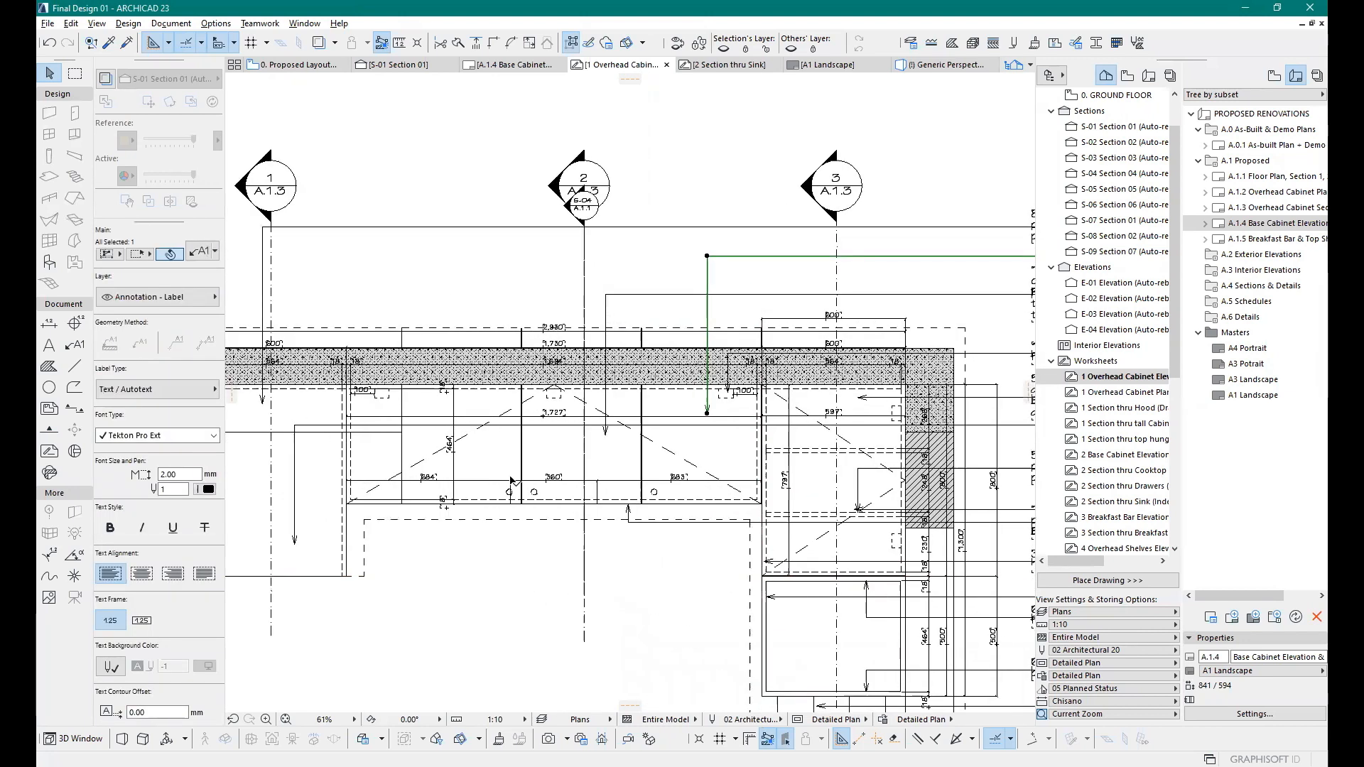
Step: Try to add a dimension point at the middle door's left edge to the lower door dimension chain, and undo it
{"action": "left_click", "coordinate": [641, 485]}
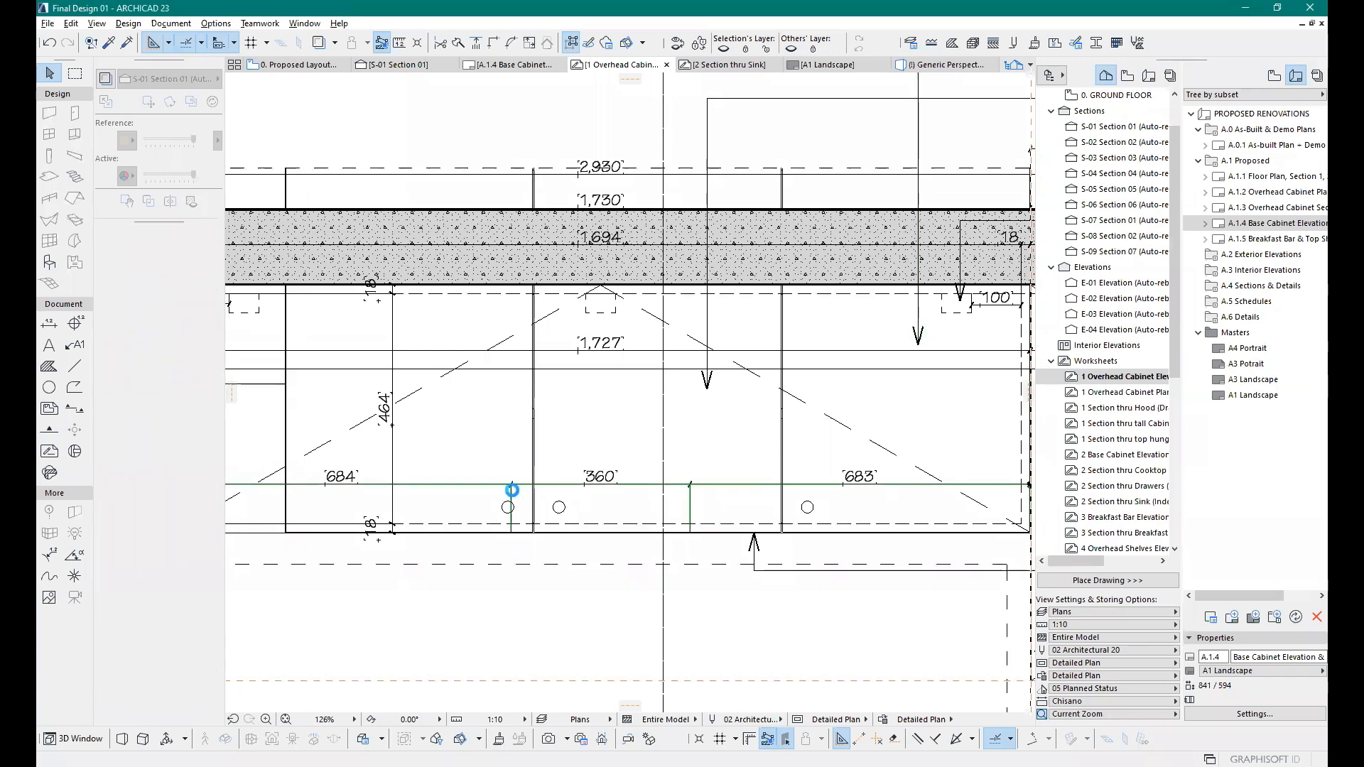
{"action": "left_click", "coordinate": [512, 490]}
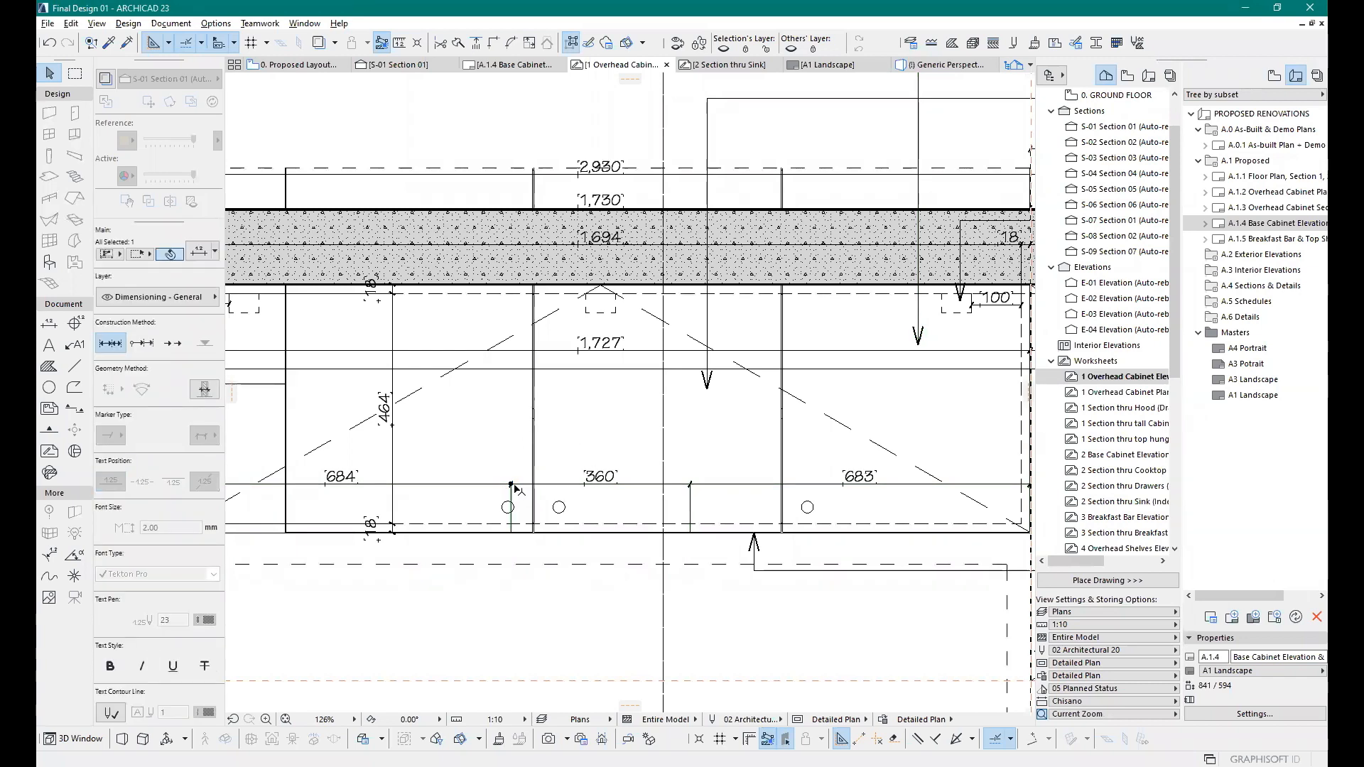
{"action": "left_click", "coordinate": [512, 486]}
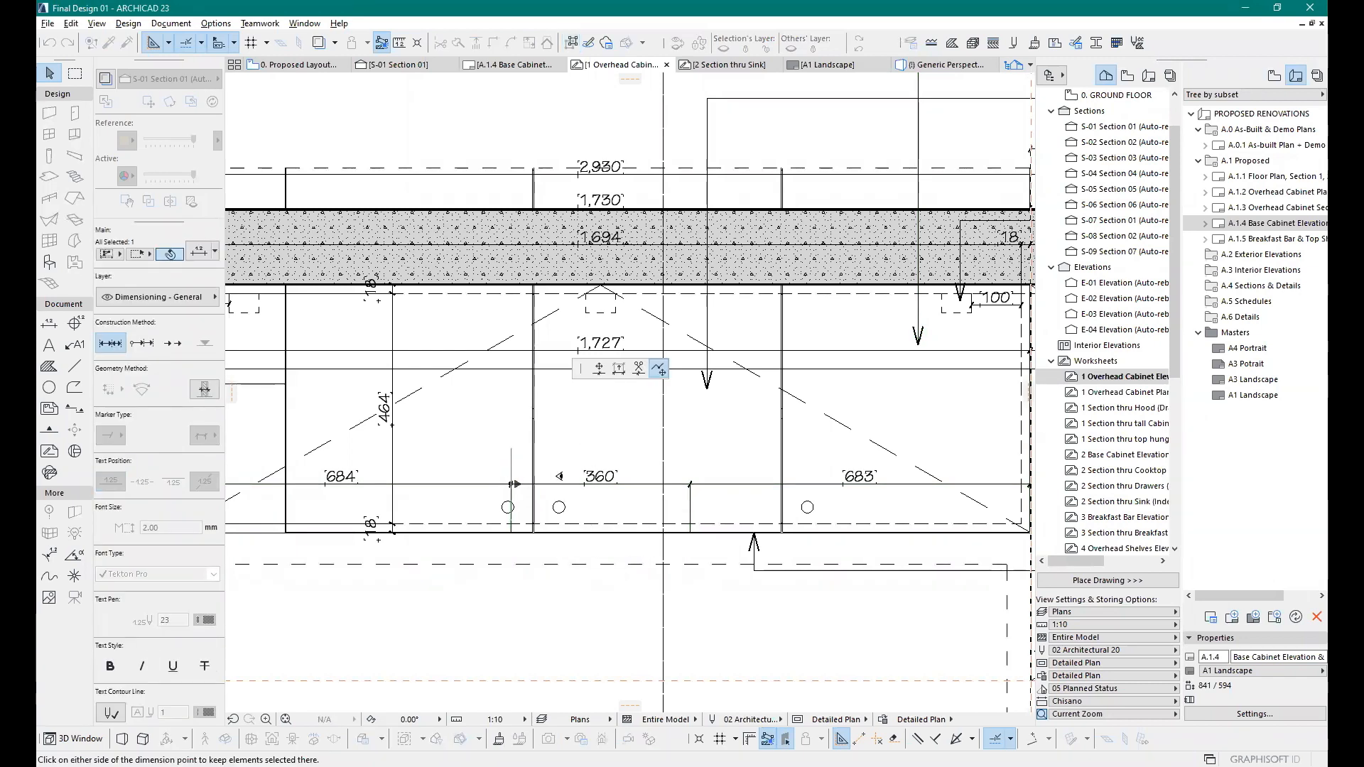
{"action": "key", "text": "Escape"}
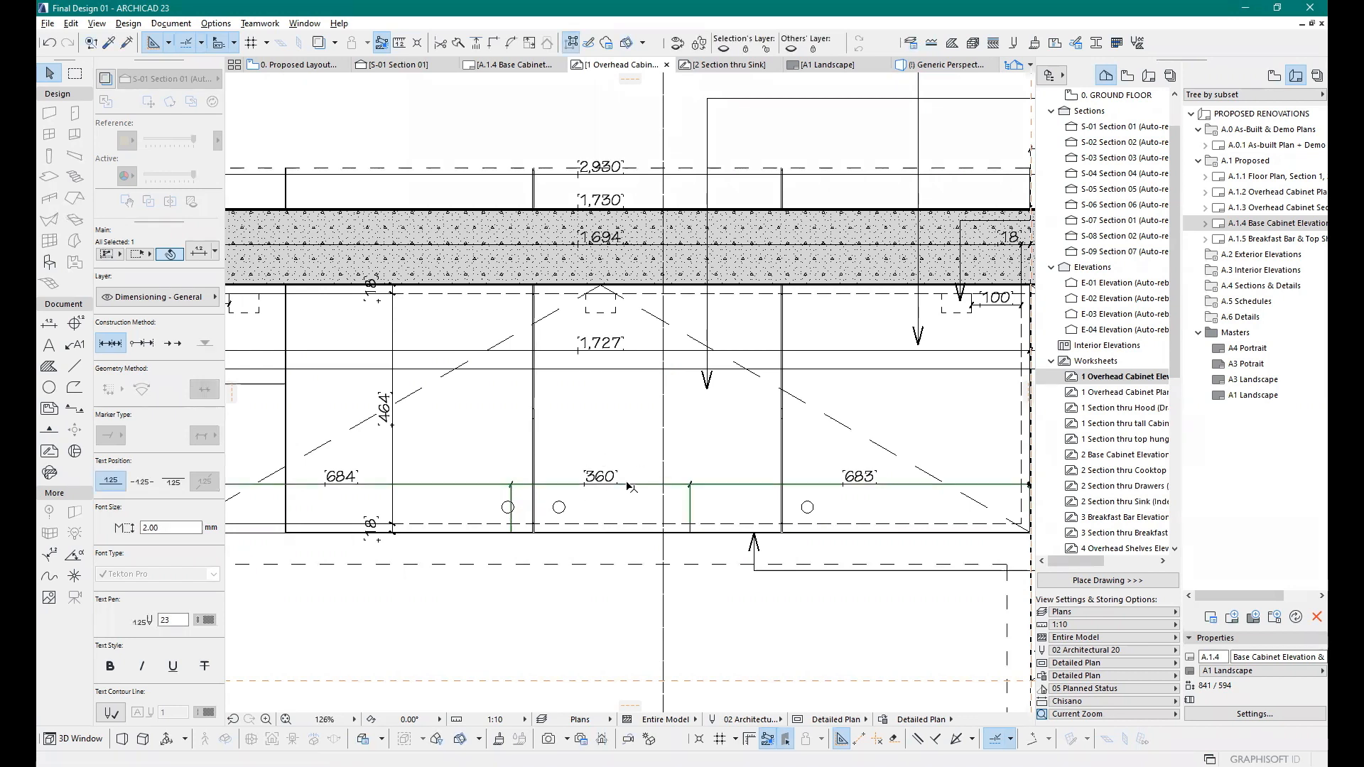
{"action": "left_click", "coordinate": [534, 535]}
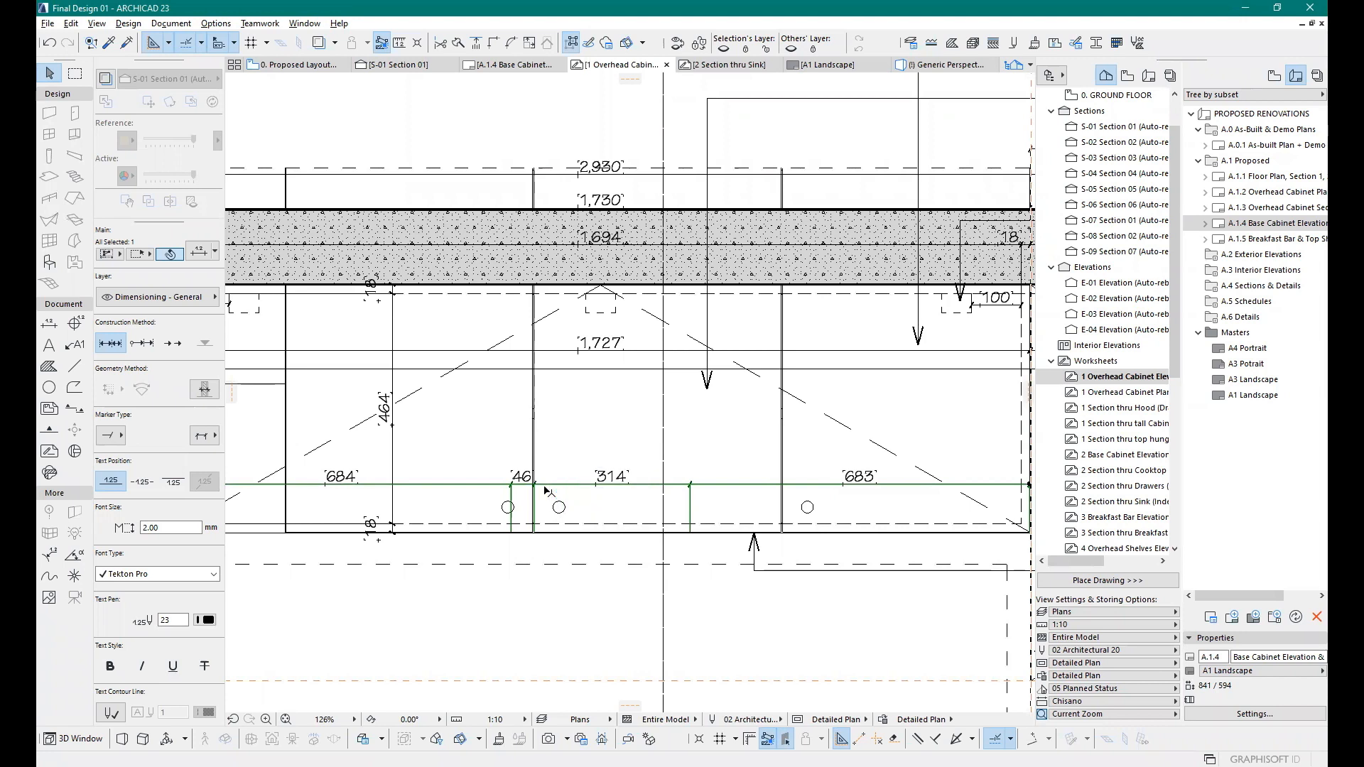
{"action": "key", "text": "ctrl+z"}
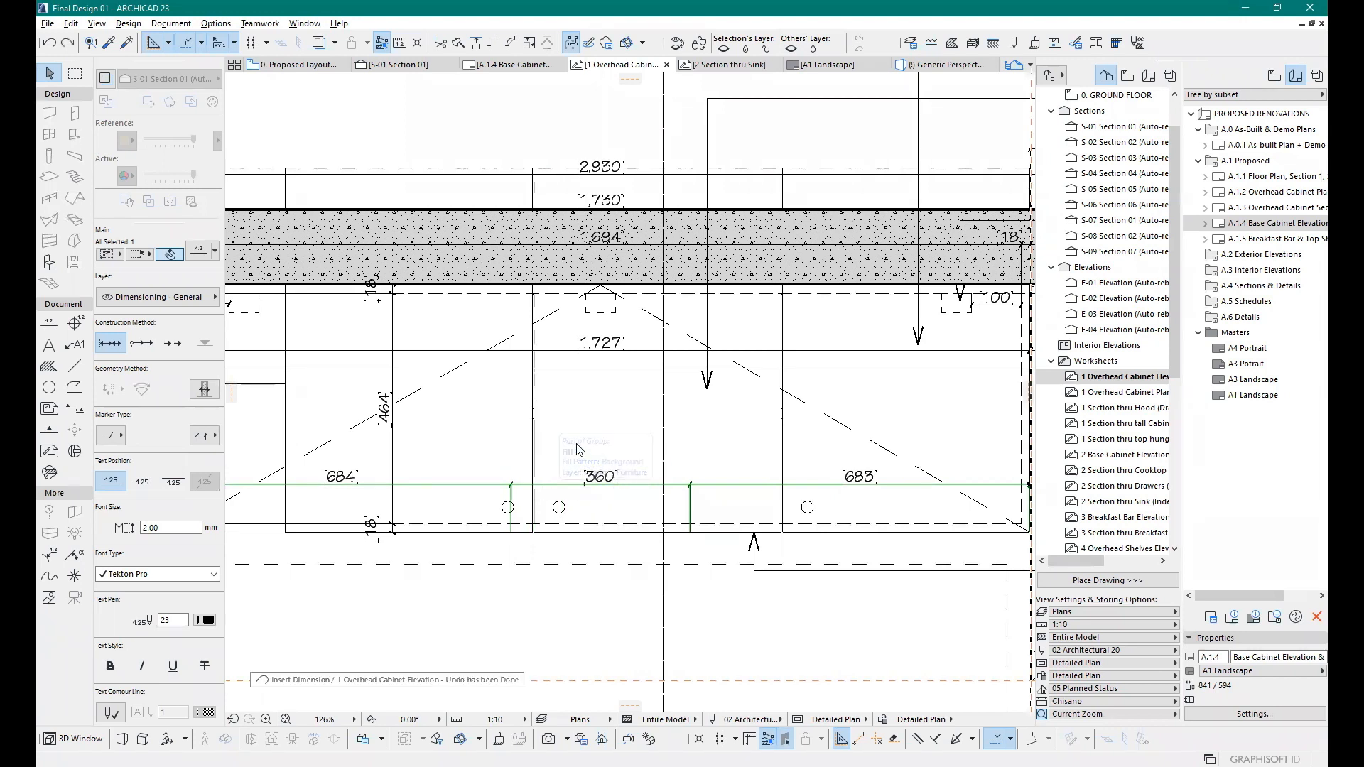
{"action": "key", "text": "Escape"}
Step: Undo the overhead cabinet replacement in section S-01
{"action": "scroll", "coordinate": [558, 520], "scroll_direction": "down", "scroll_amount": 4}
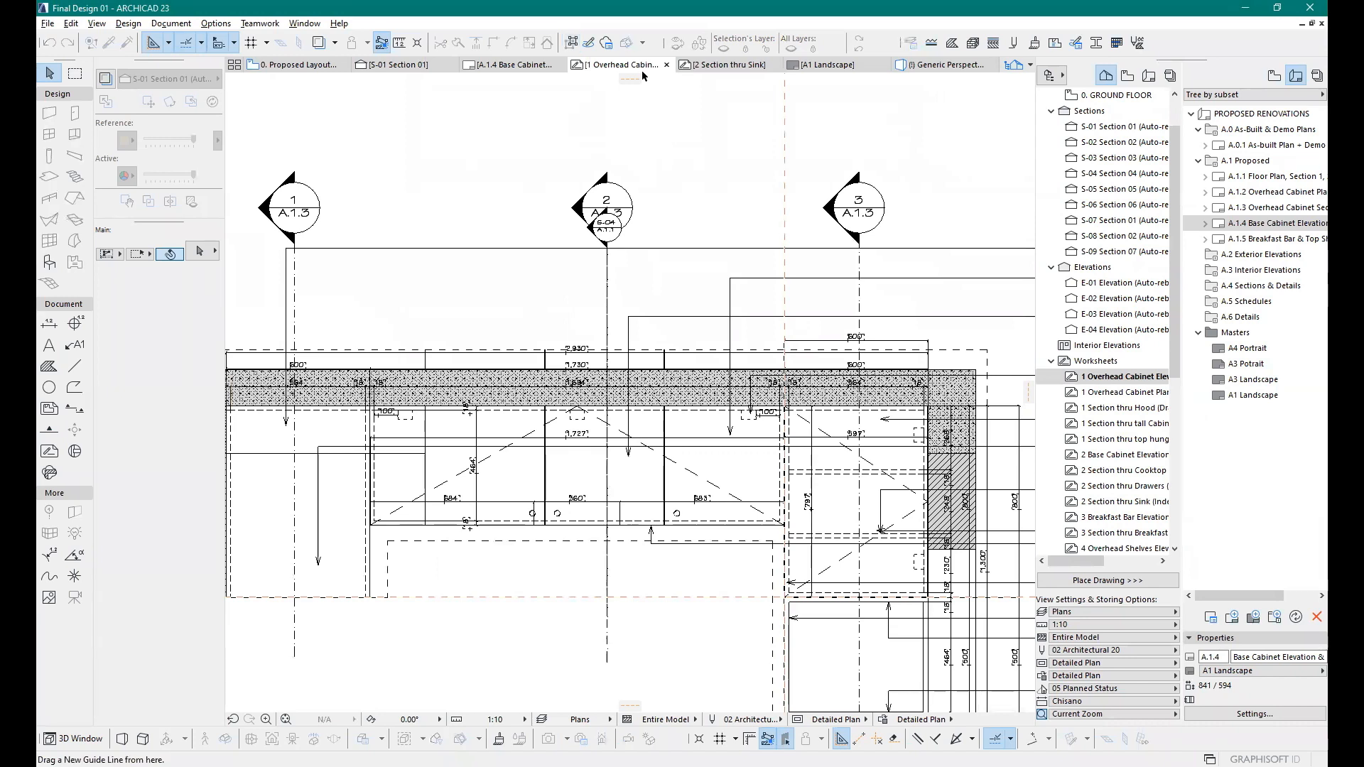
{"action": "scroll", "coordinate": [467, 284], "scroll_direction": "down", "scroll_amount": 2}
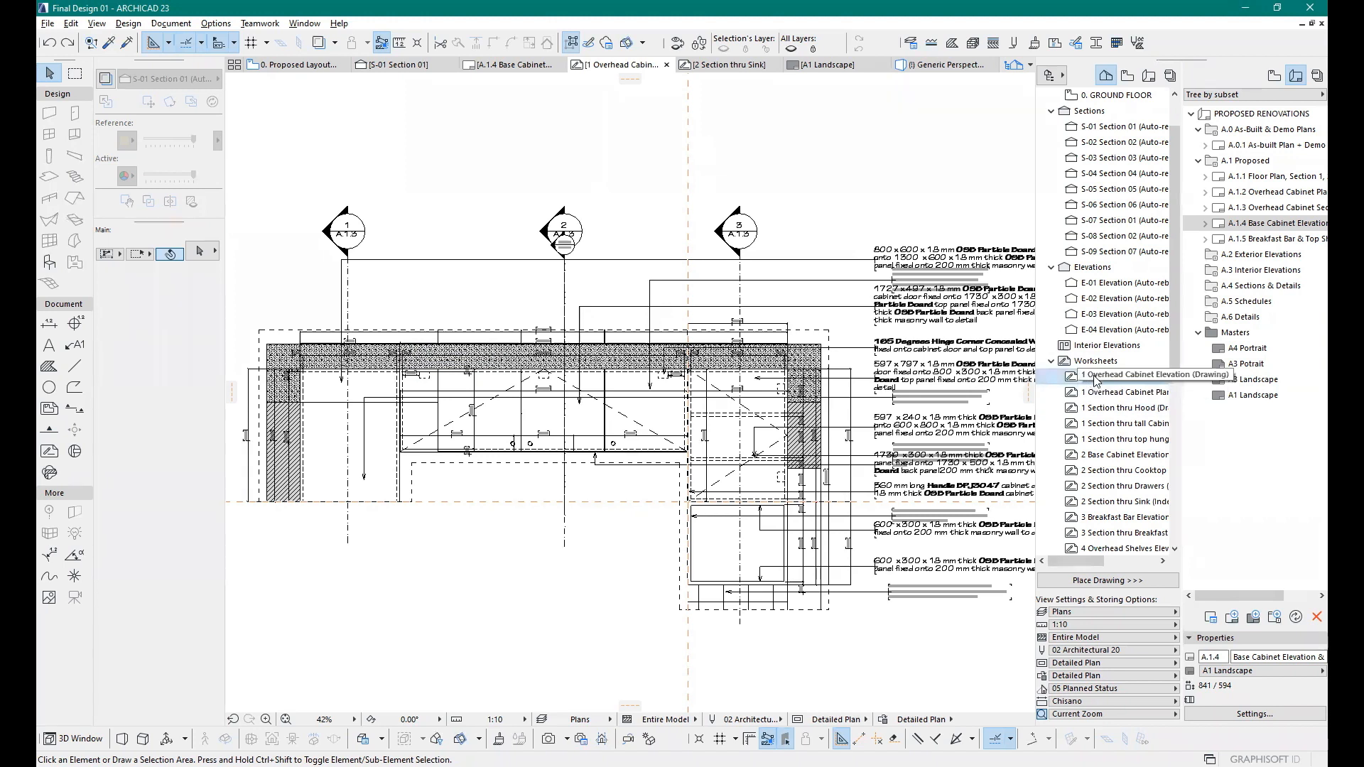
{"action": "right_click", "coordinate": [1060, 377]}
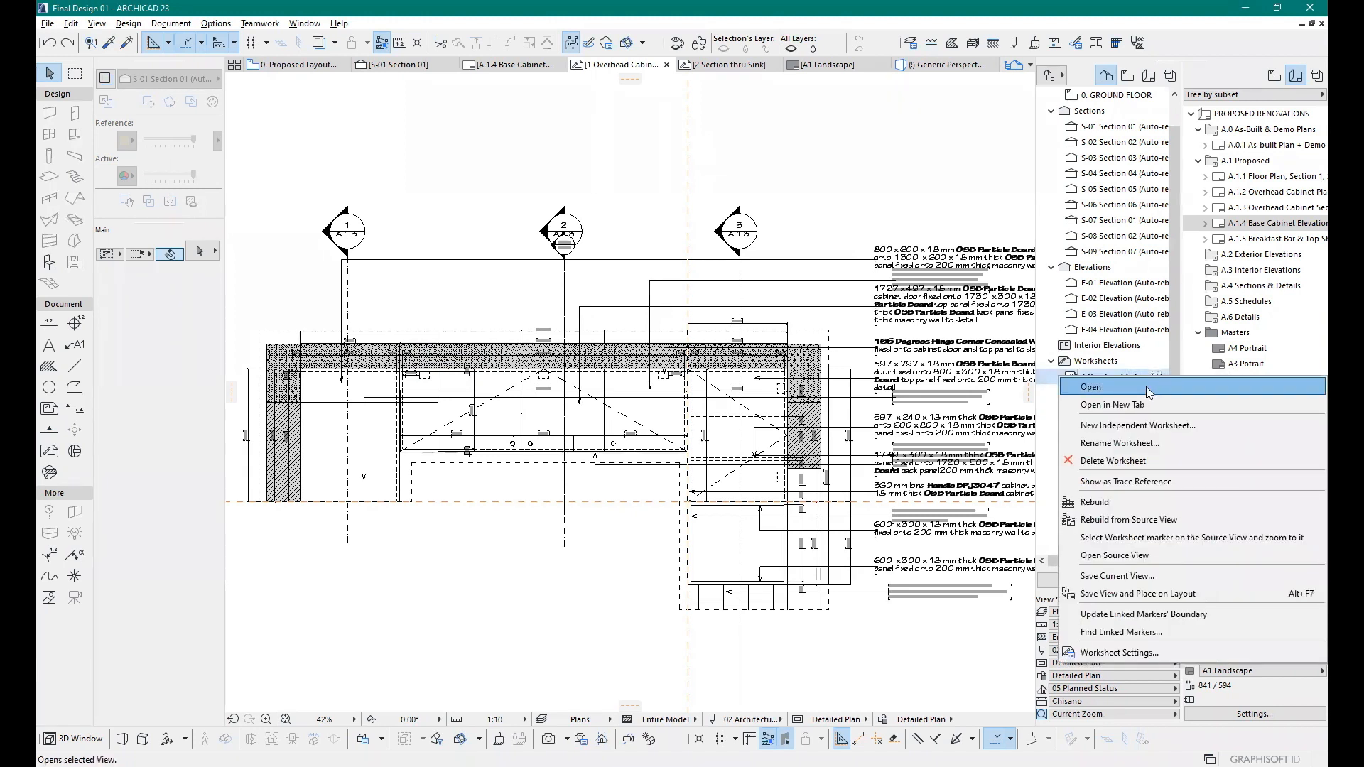
{"action": "left_click", "coordinate": [95, 6]}
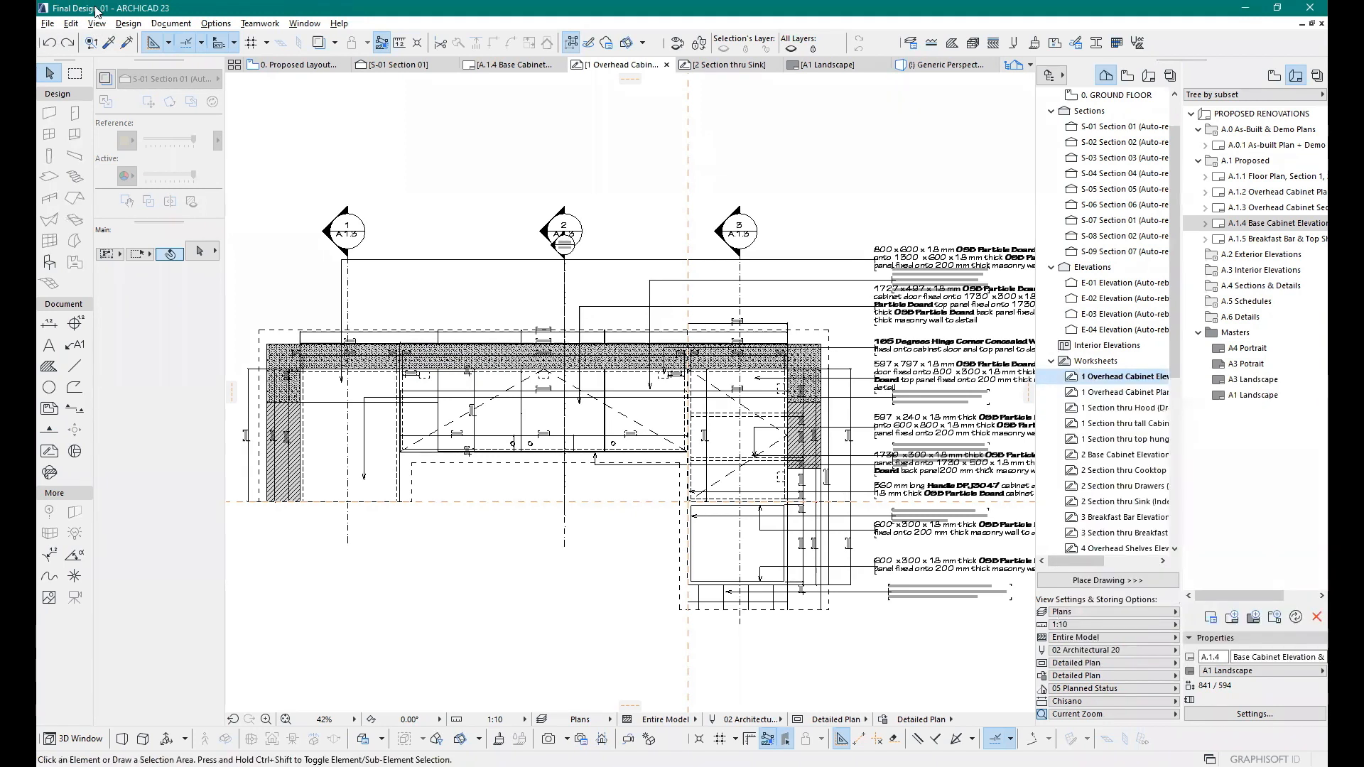
{"action": "left_click", "coordinate": [48, 44]}
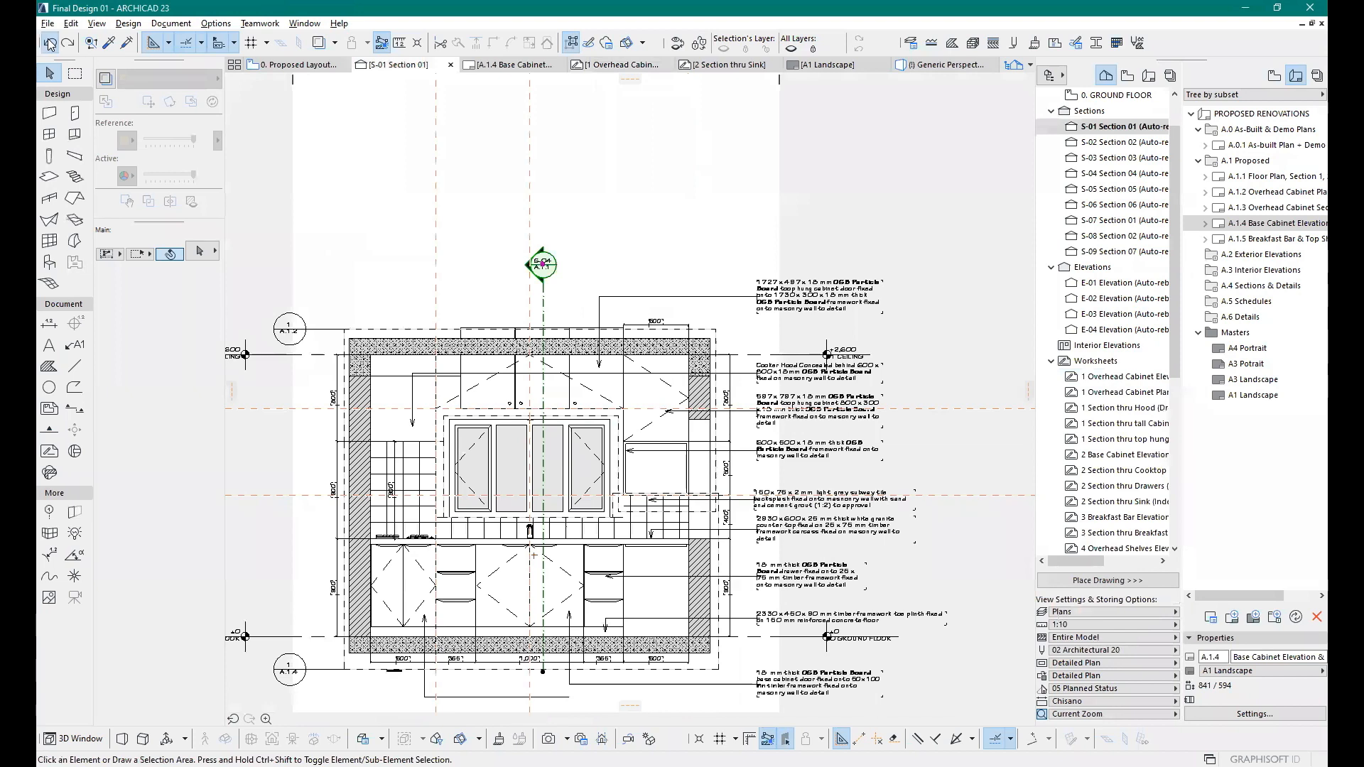
Step: Reopen the 1 Overhead Cabinet Elevation worksheet and rebuild it from its source view
{"action": "double_click", "coordinate": [1140, 381]}
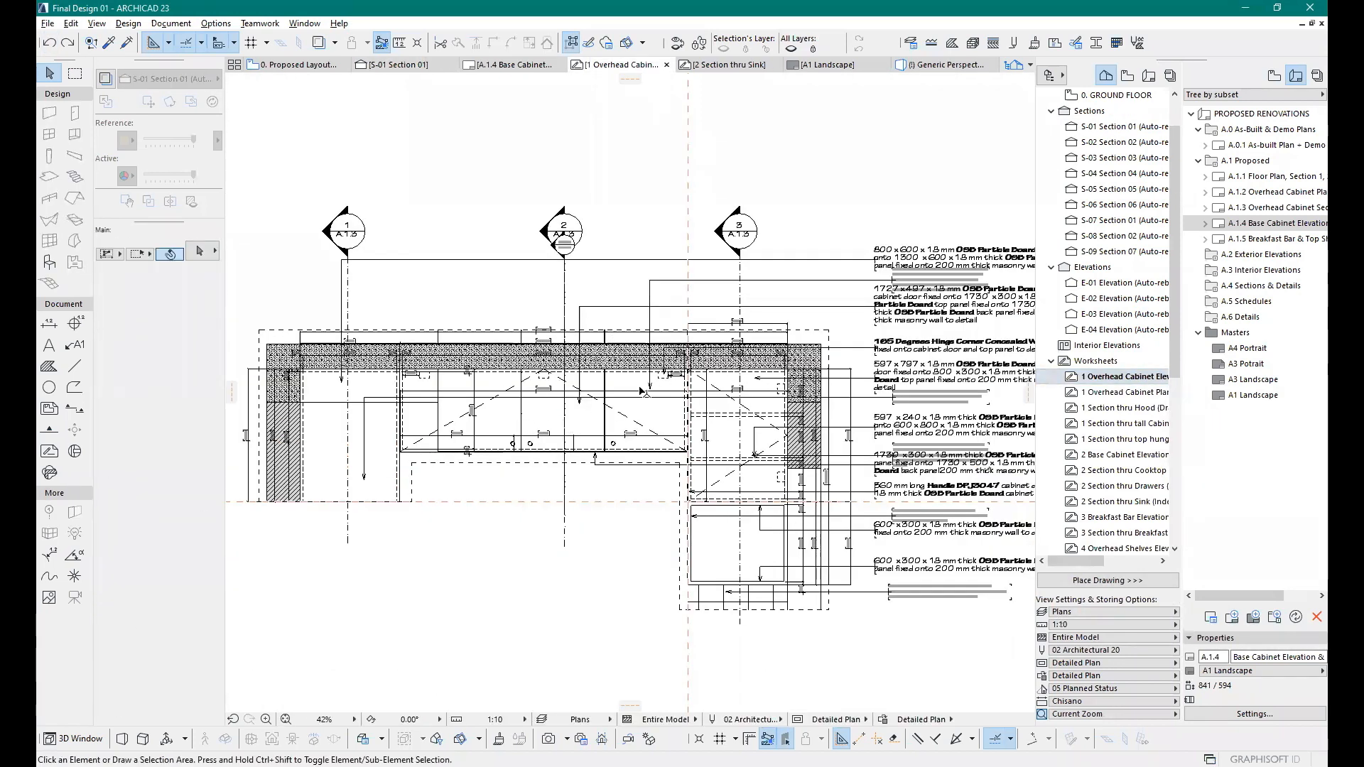
{"action": "right_click", "coordinate": [1108, 378]}
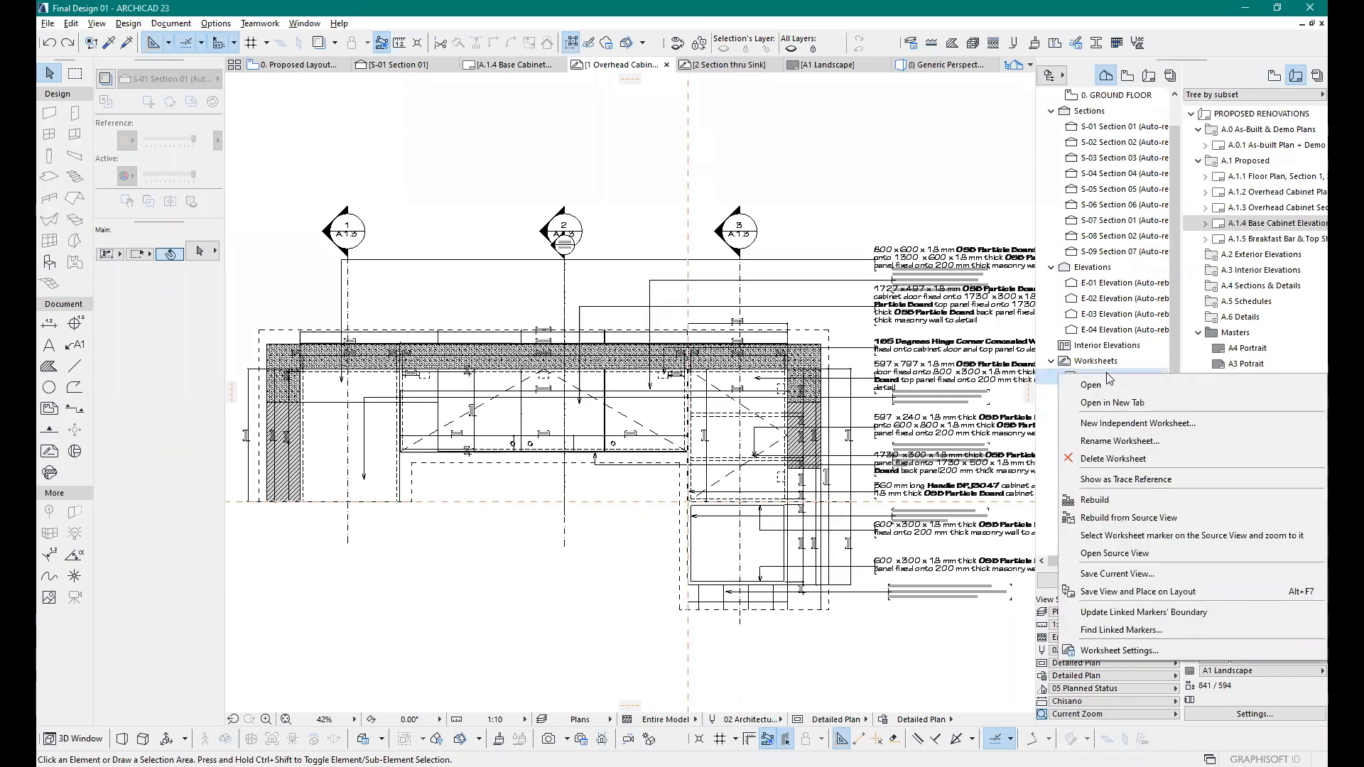
{"action": "left_click", "coordinate": [1104, 519]}
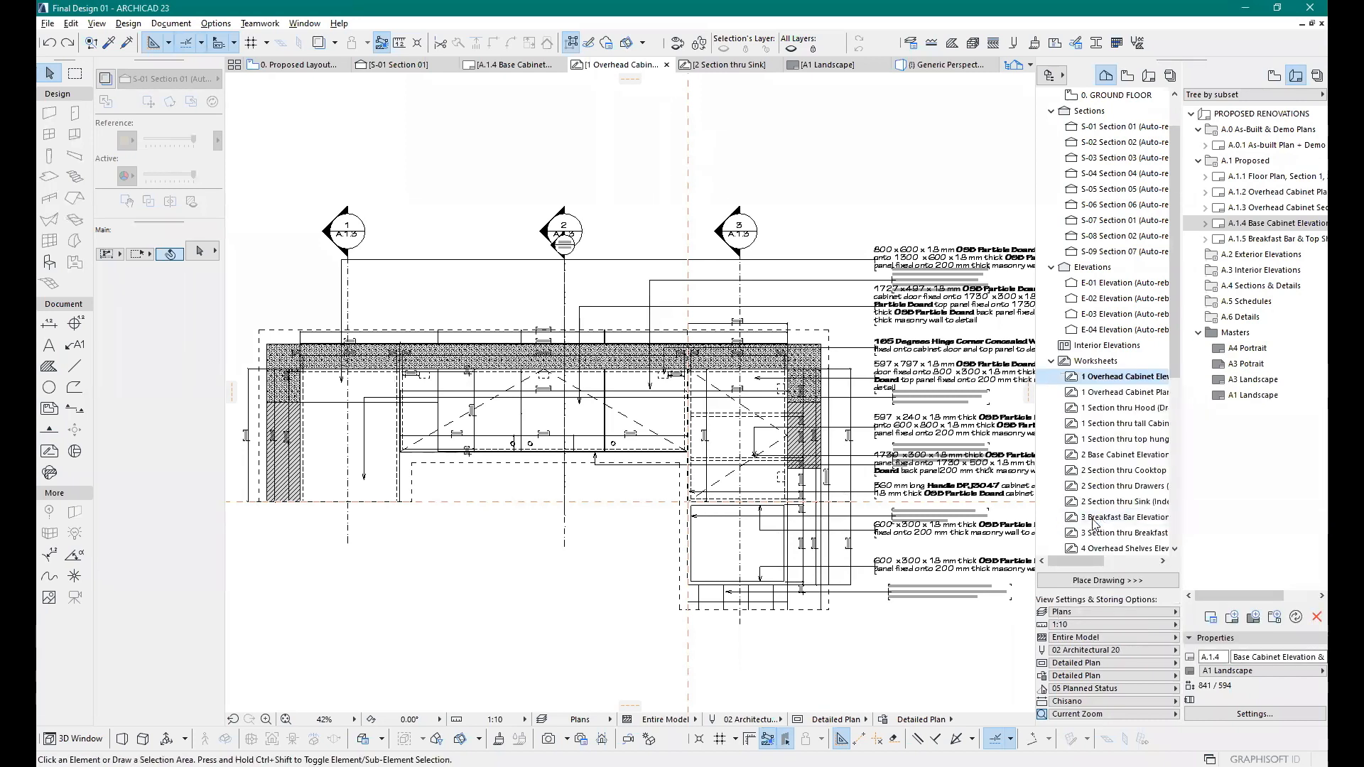
Step: Review the overhead cabinet in the newly rebuilt elevation, selecting a leader label and the lower door dimension chain
{"action": "scroll", "coordinate": [825, 327], "scroll_direction": "up", "scroll_amount": 5}
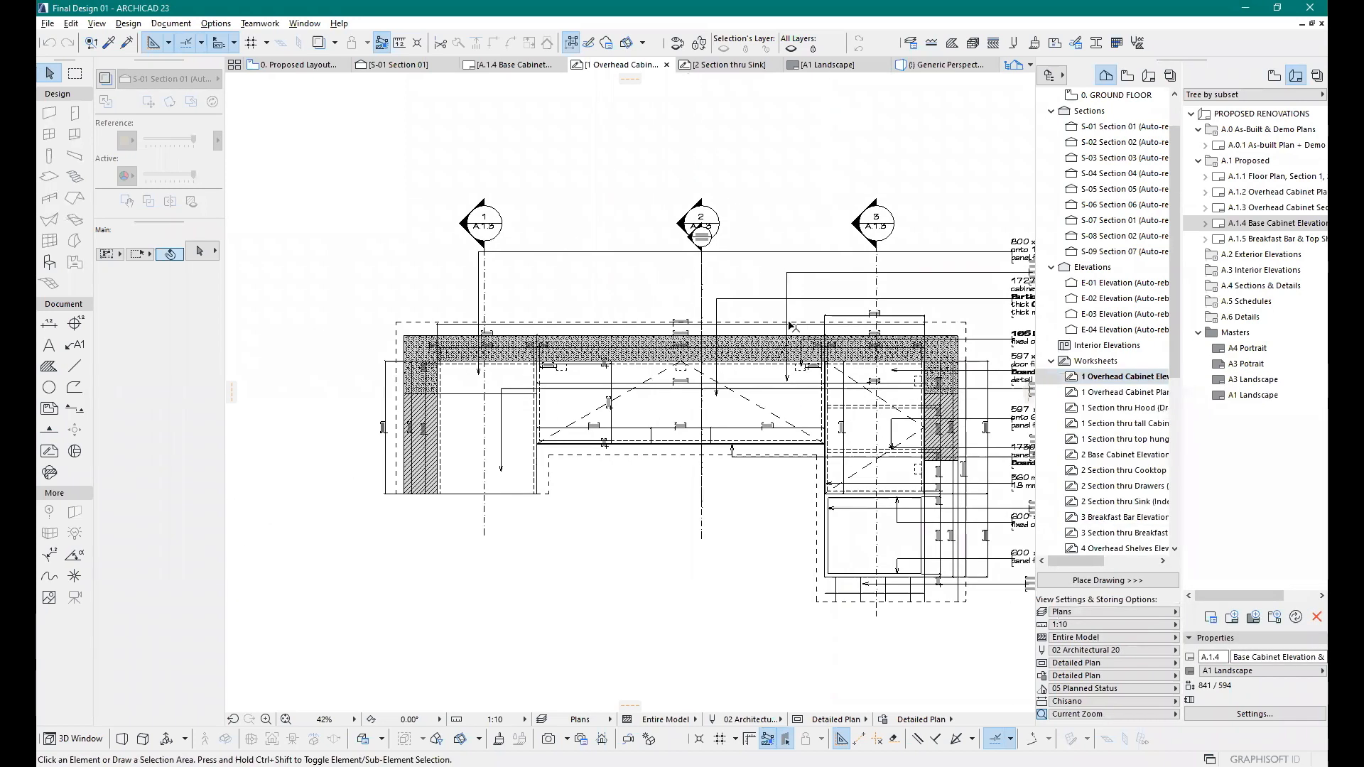
{"action": "scroll", "coordinate": [269, 358], "scroll_direction": "down", "scroll_amount": 3}
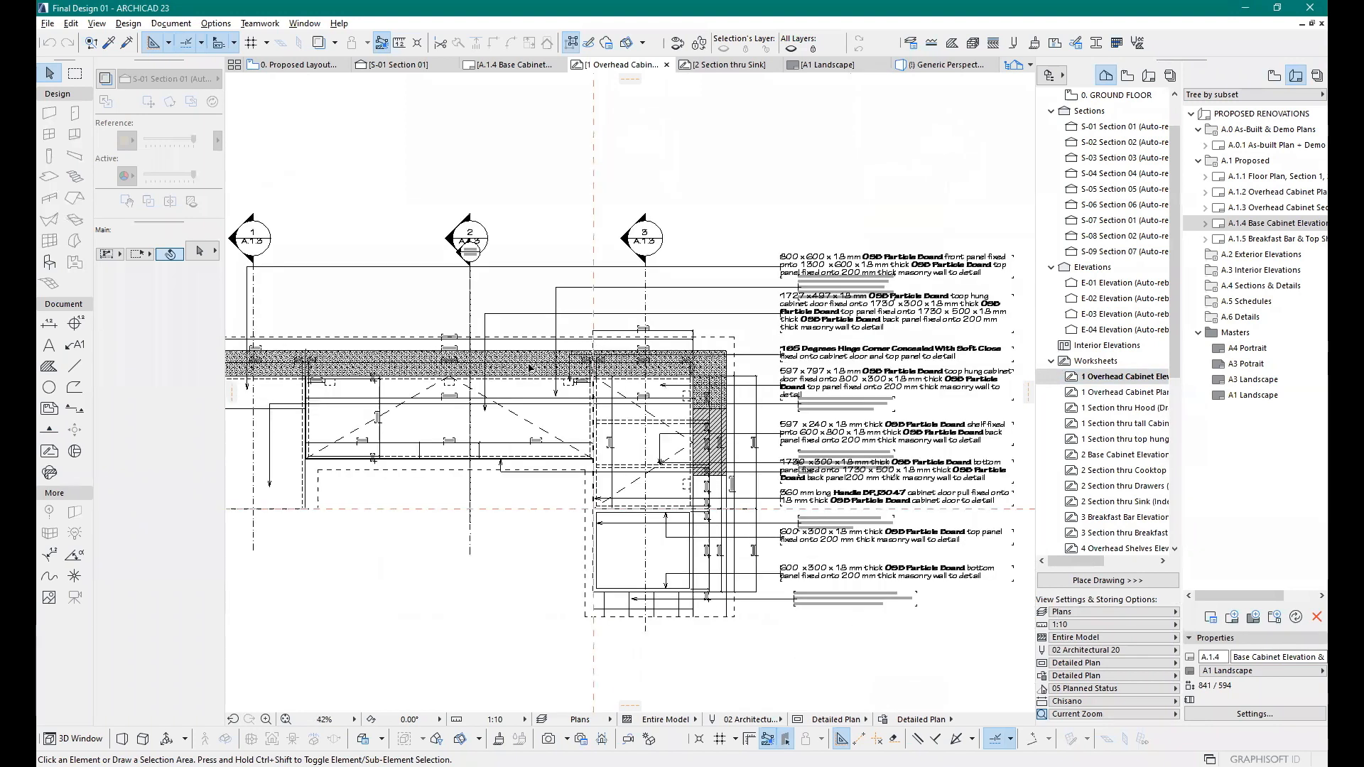
{"action": "scroll", "coordinate": [447, 404], "scroll_direction": "up", "scroll_amount": 4}
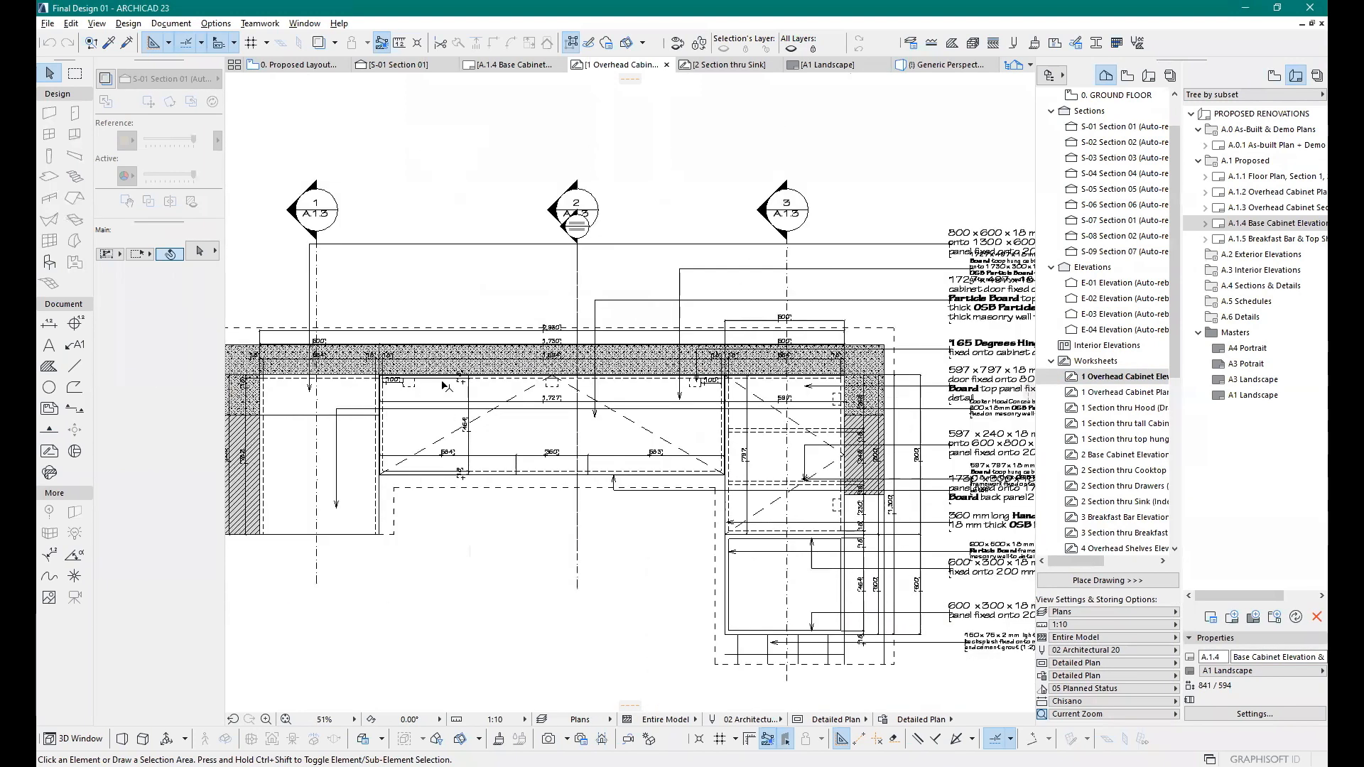
{"action": "scroll", "coordinate": [448, 403], "scroll_direction": "down", "scroll_amount": 2}
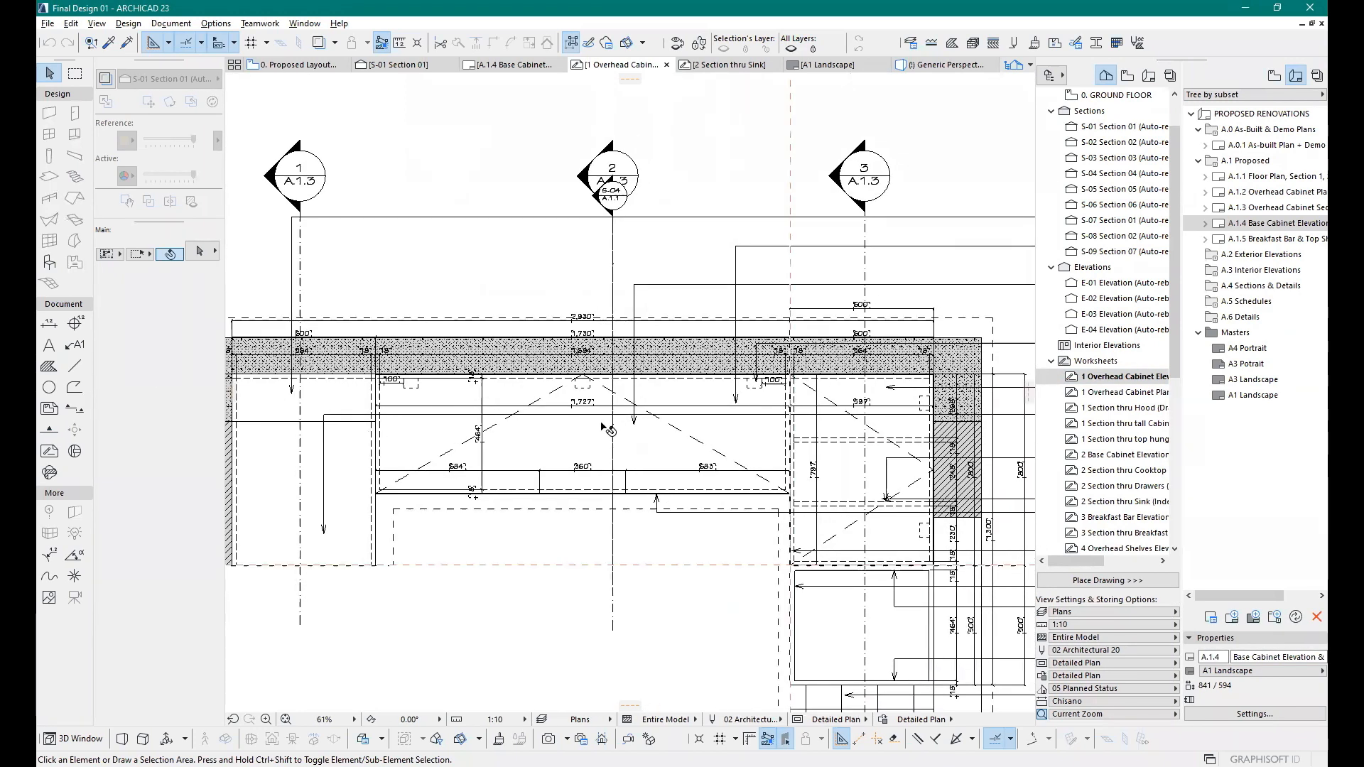
{"action": "left_click", "coordinate": [635, 395]}
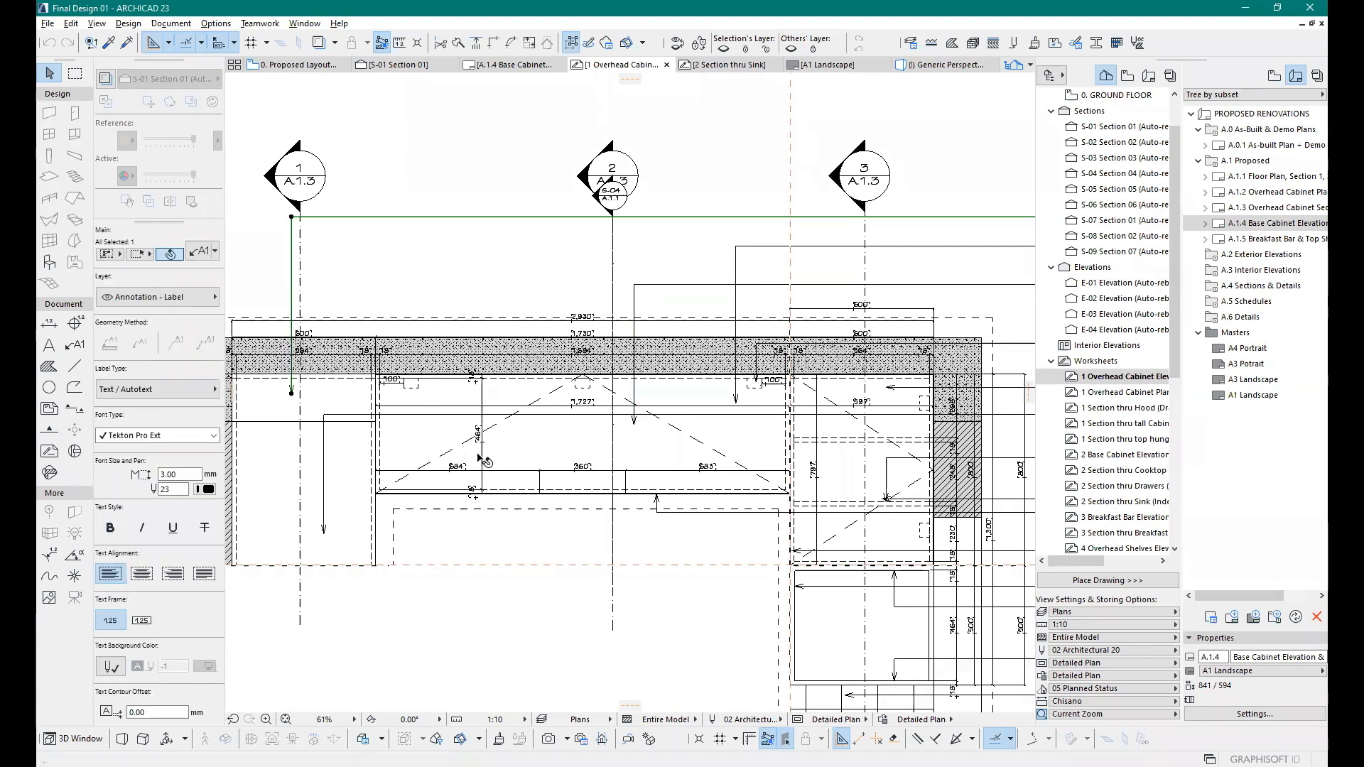
{"action": "left_click", "coordinate": [498, 471]}
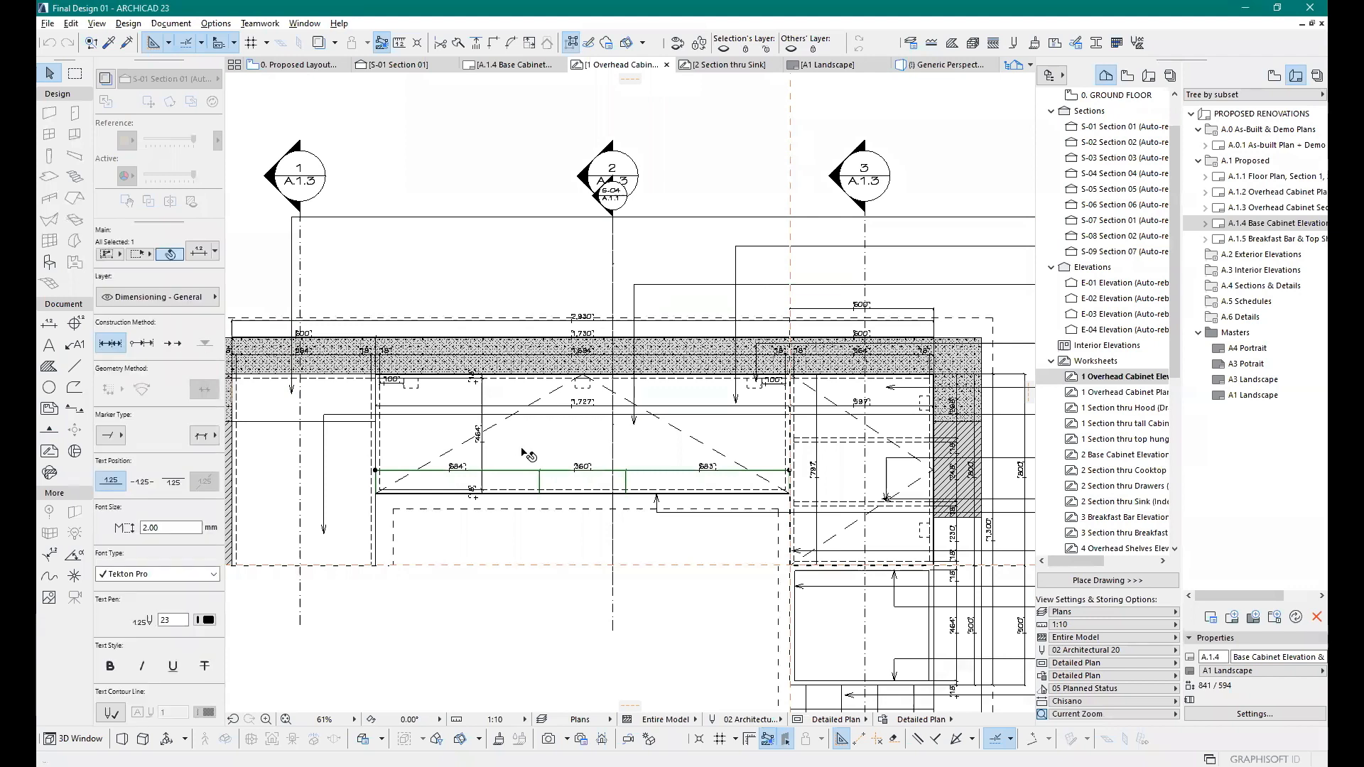
{"action": "scroll", "coordinate": [528, 455], "scroll_direction": "down", "scroll_amount": 3}
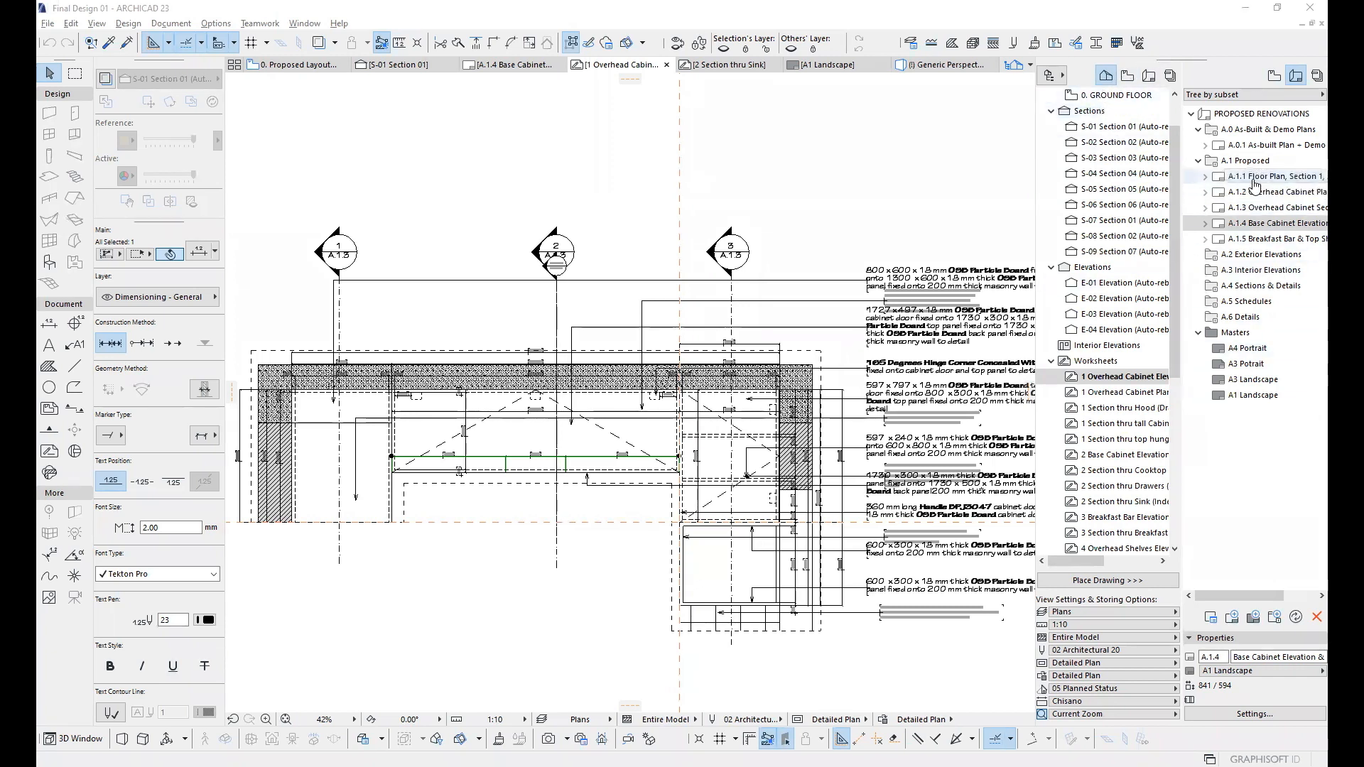
Step: Open the A.1.1 Floor Plan layout and examine the section and elevation markers above the sink on the Proposed Layout drawing
{"action": "double_click", "coordinate": [1241, 177]}
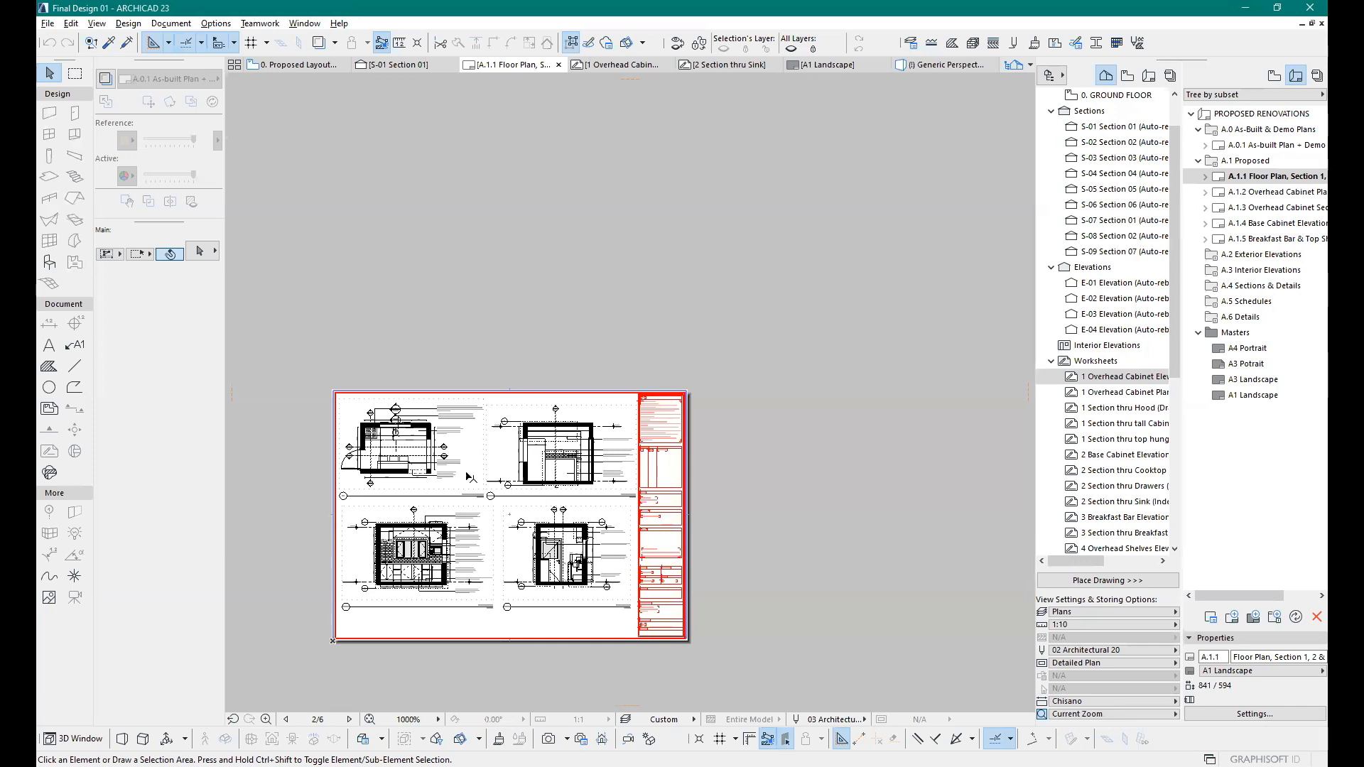
{"action": "scroll", "coordinate": [398, 437], "scroll_direction": "up", "scroll_amount": 5}
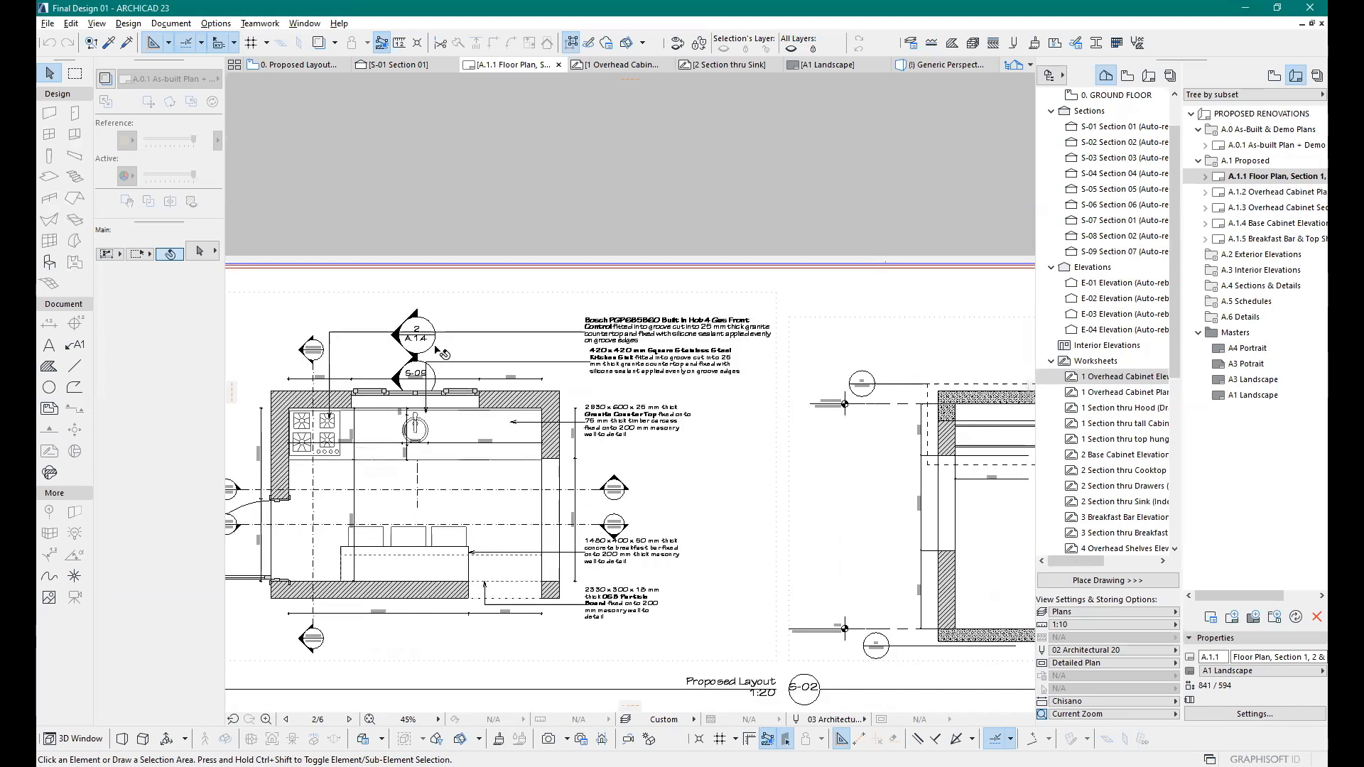
{"action": "scroll", "coordinate": [435, 358], "scroll_direction": "down", "scroll_amount": 4}
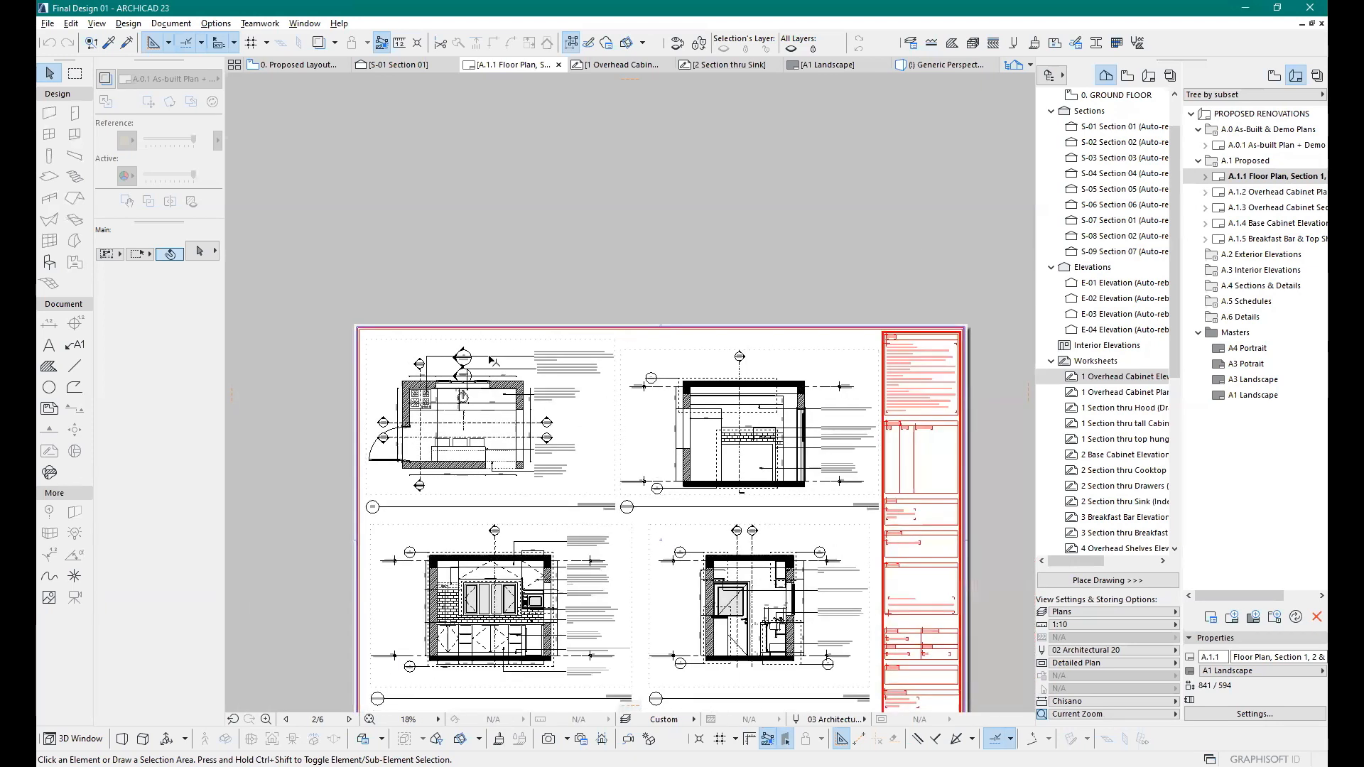
{"action": "scroll", "coordinate": [455, 355], "scroll_direction": "down", "scroll_amount": 2}
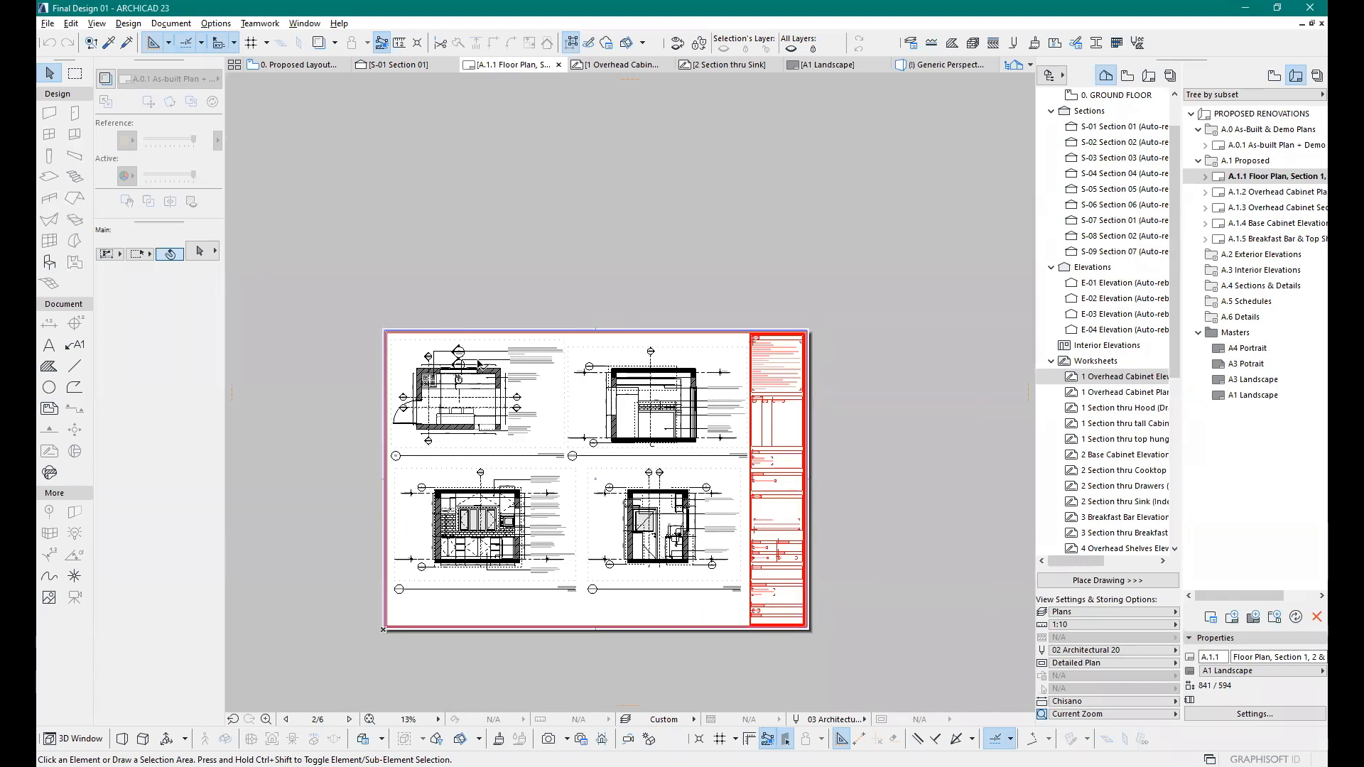
{"action": "scroll", "coordinate": [478, 365], "scroll_direction": "up", "scroll_amount": 5}
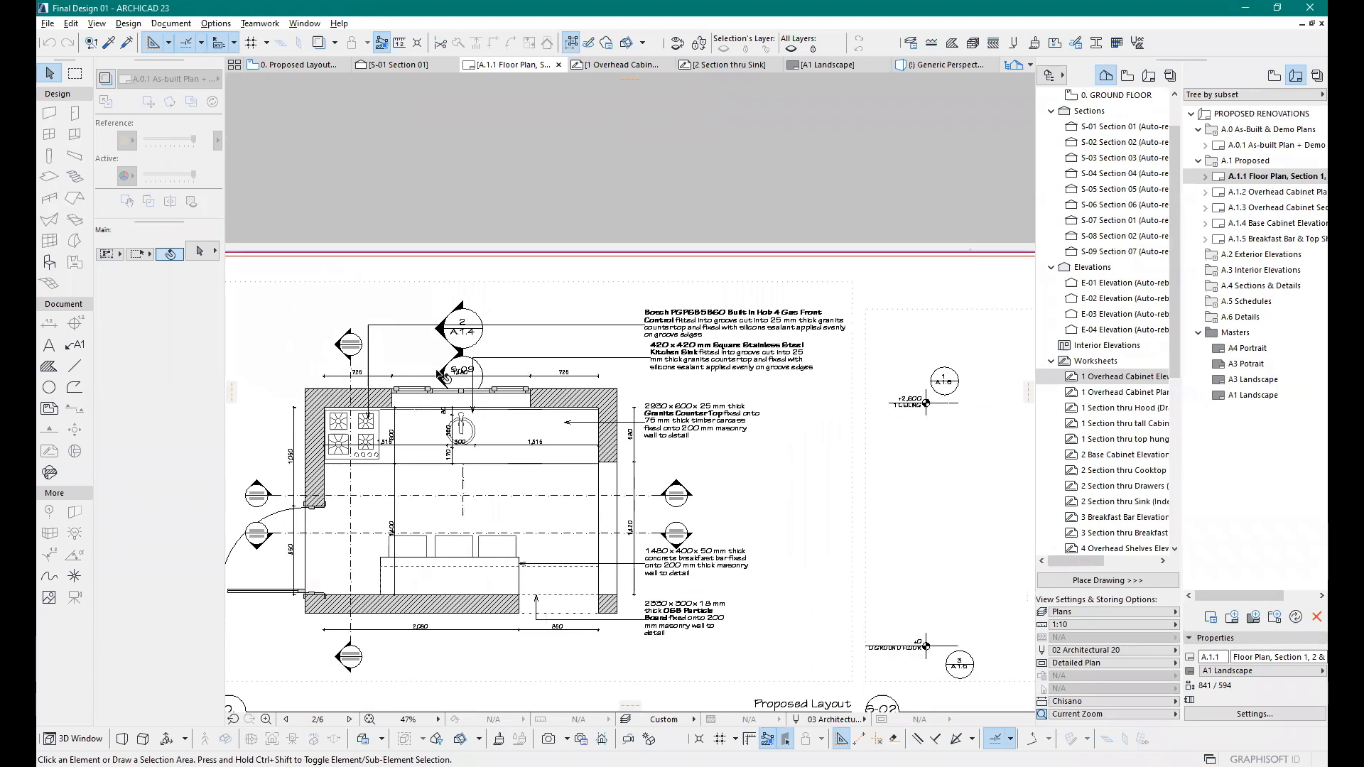
{"action": "scroll", "coordinate": [443, 377], "scroll_direction": "up", "scroll_amount": 2}
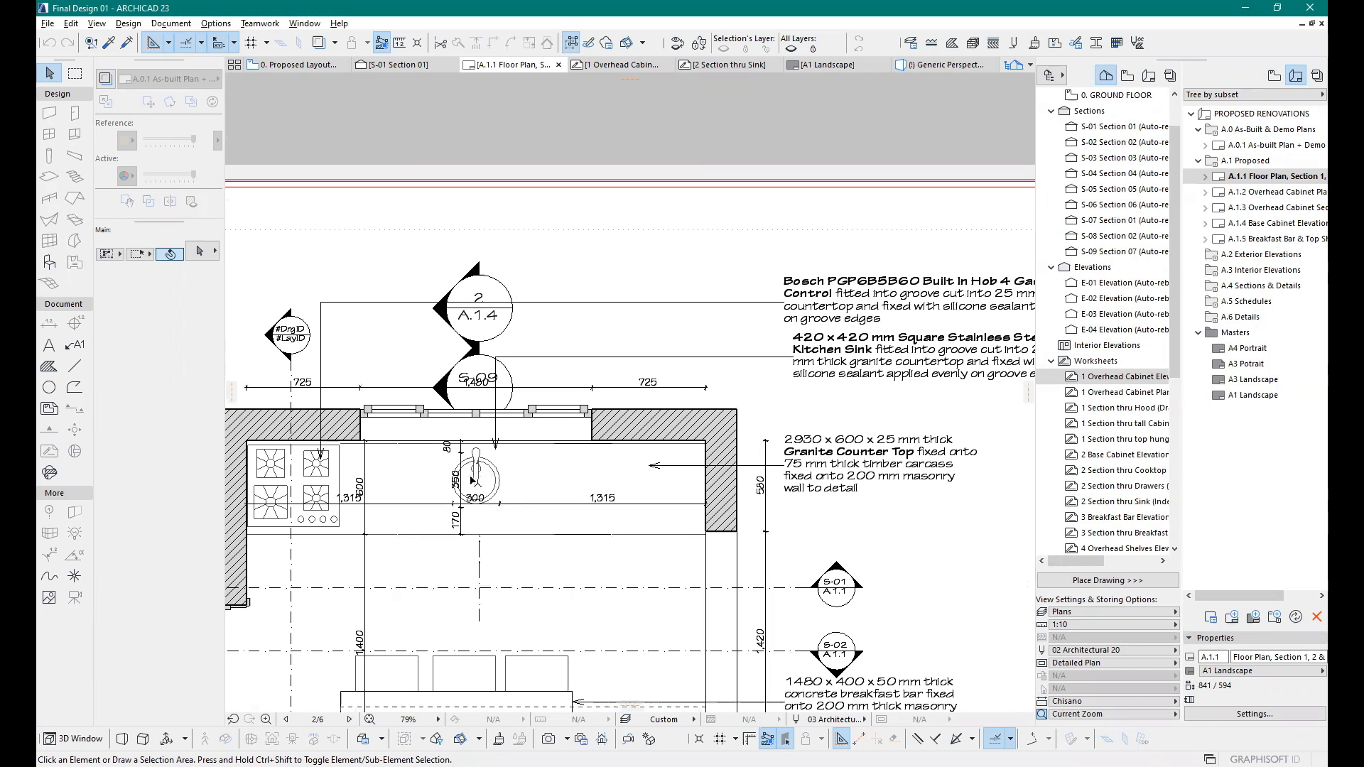
{"action": "scroll", "coordinate": [472, 467], "scroll_direction": "up", "scroll_amount": 5}
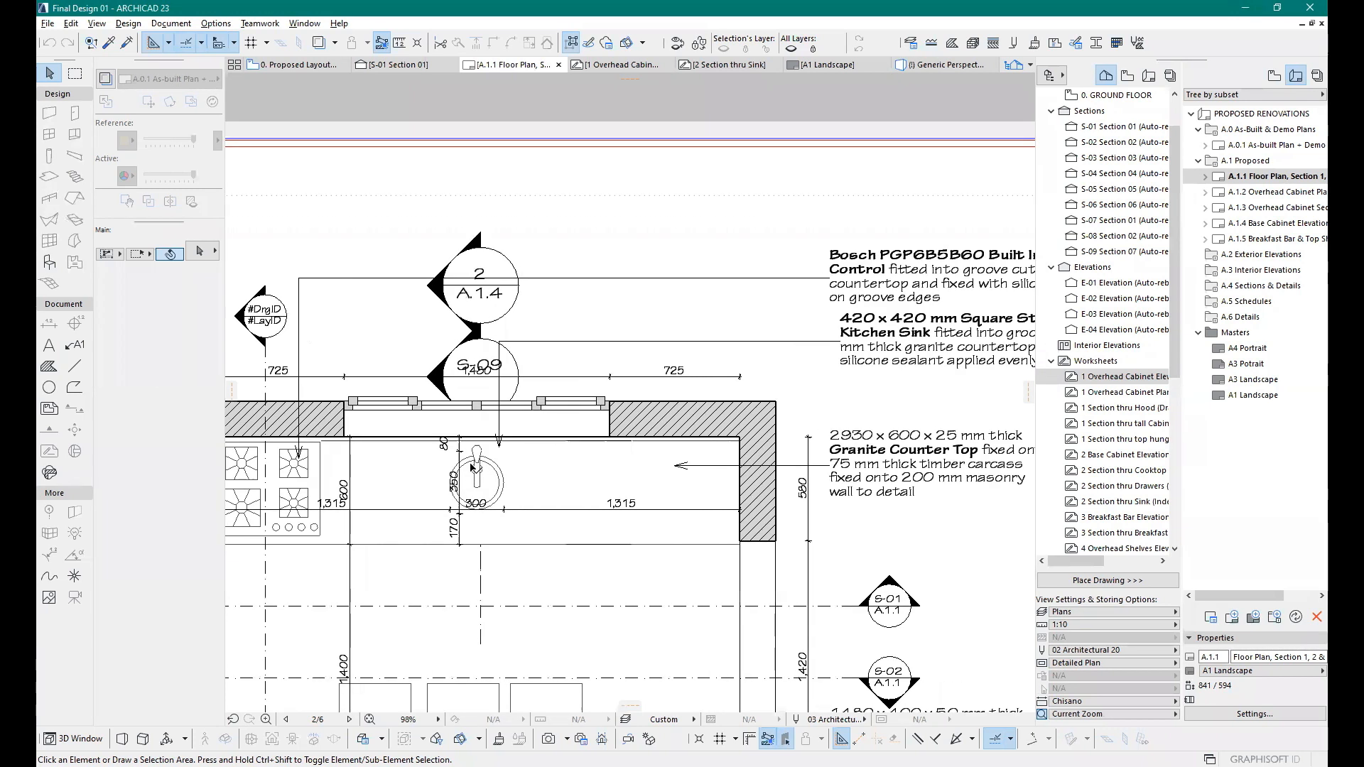
{"action": "scroll", "coordinate": [486, 466], "scroll_direction": "down", "scroll_amount": 7}
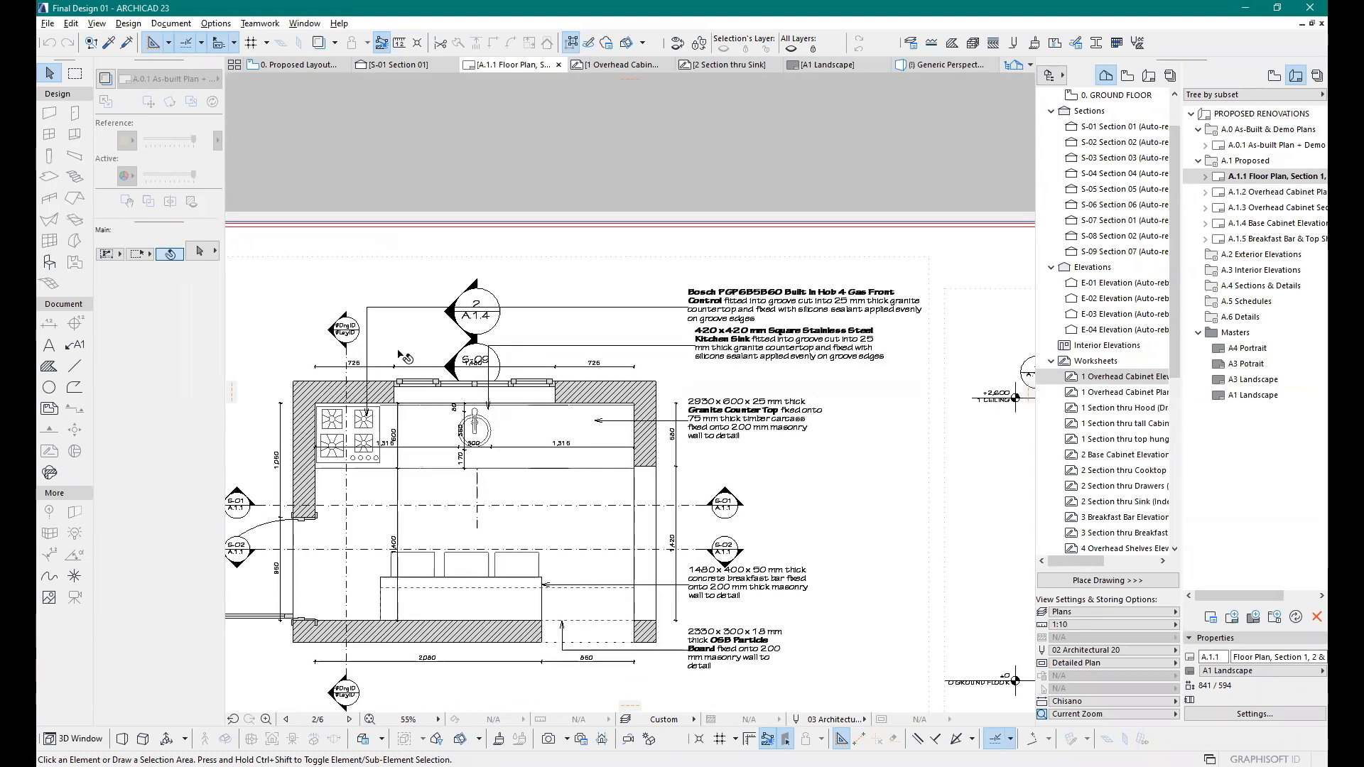
{"action": "scroll", "coordinate": [405, 359], "scroll_direction": "down", "scroll_amount": 5}
Step: Open the A.1.2 Overhead Cabinet Plan layout, select the Overhead Cabinet Plan drawing and examine the number in its title
{"action": "double_click", "coordinate": [1284, 194]}
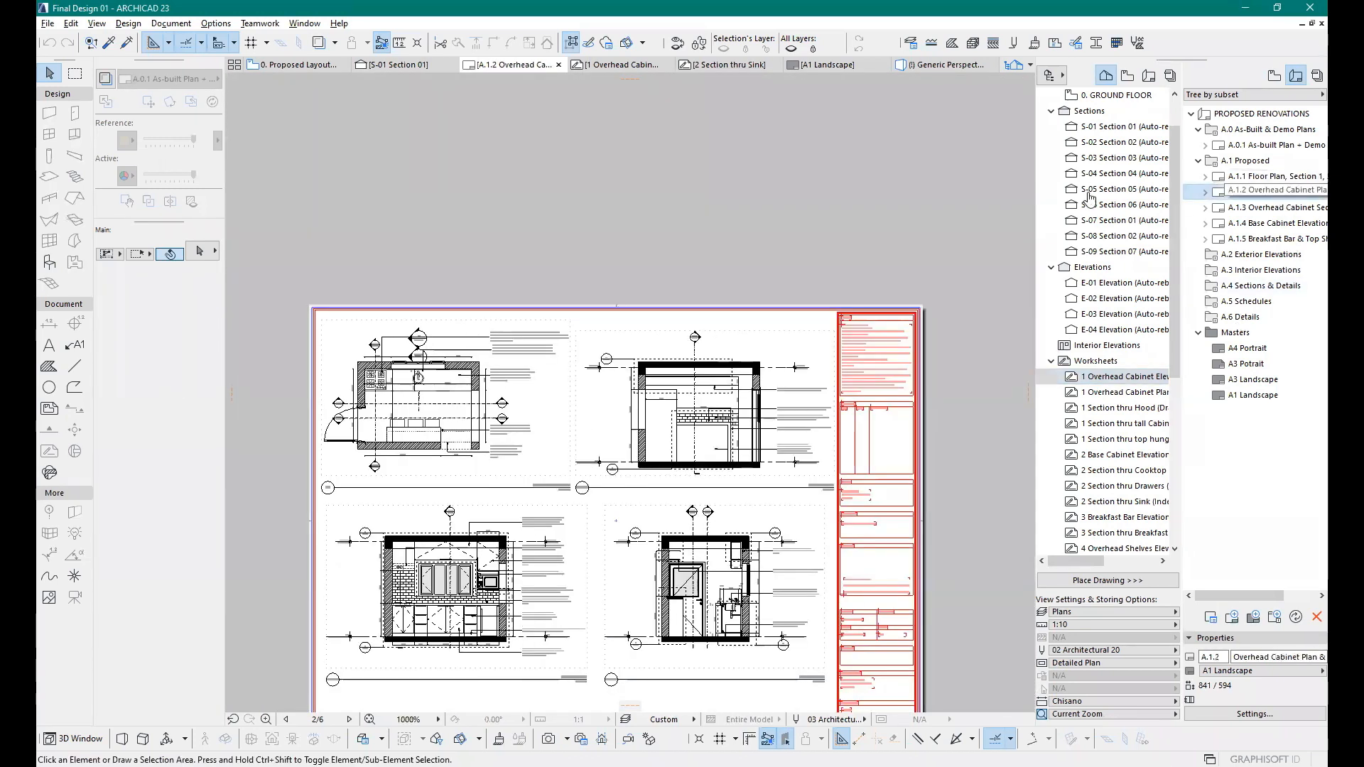
{"action": "scroll", "coordinate": [419, 473], "scroll_direction": "up", "scroll_amount": 5}
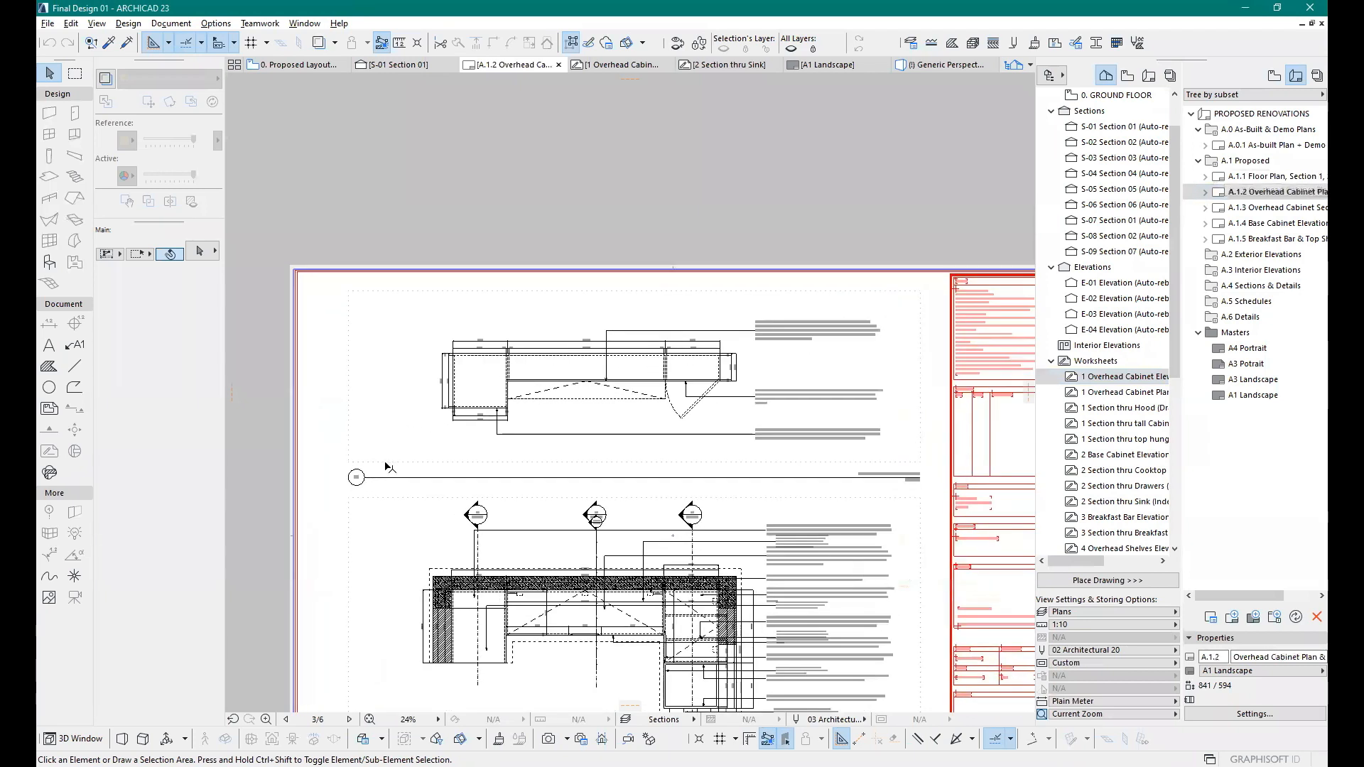
{"action": "left_click", "coordinate": [324, 460]}
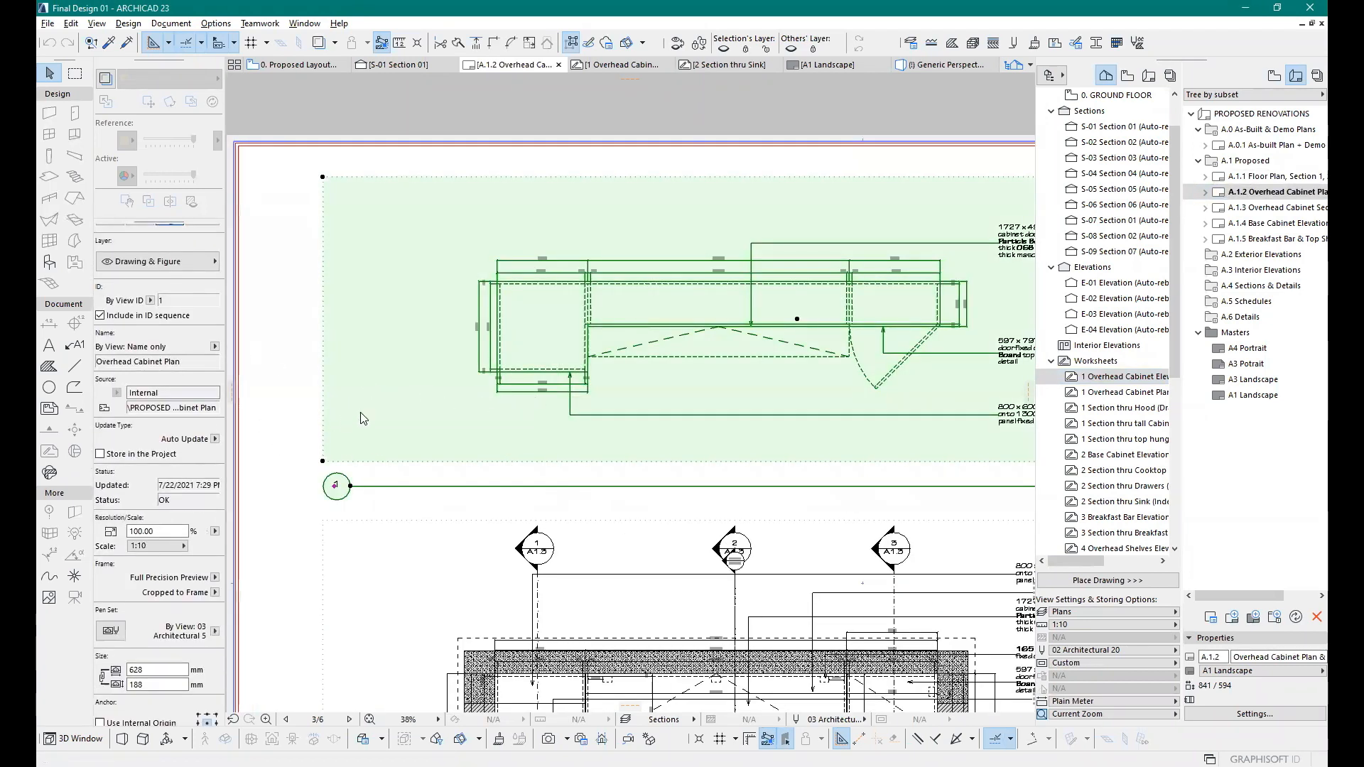
{"action": "scroll", "coordinate": [364, 417], "scroll_direction": "down", "scroll_amount": 3}
{"action": "scroll", "coordinate": [635, 501], "scroll_direction": "down", "scroll_amount": 1}
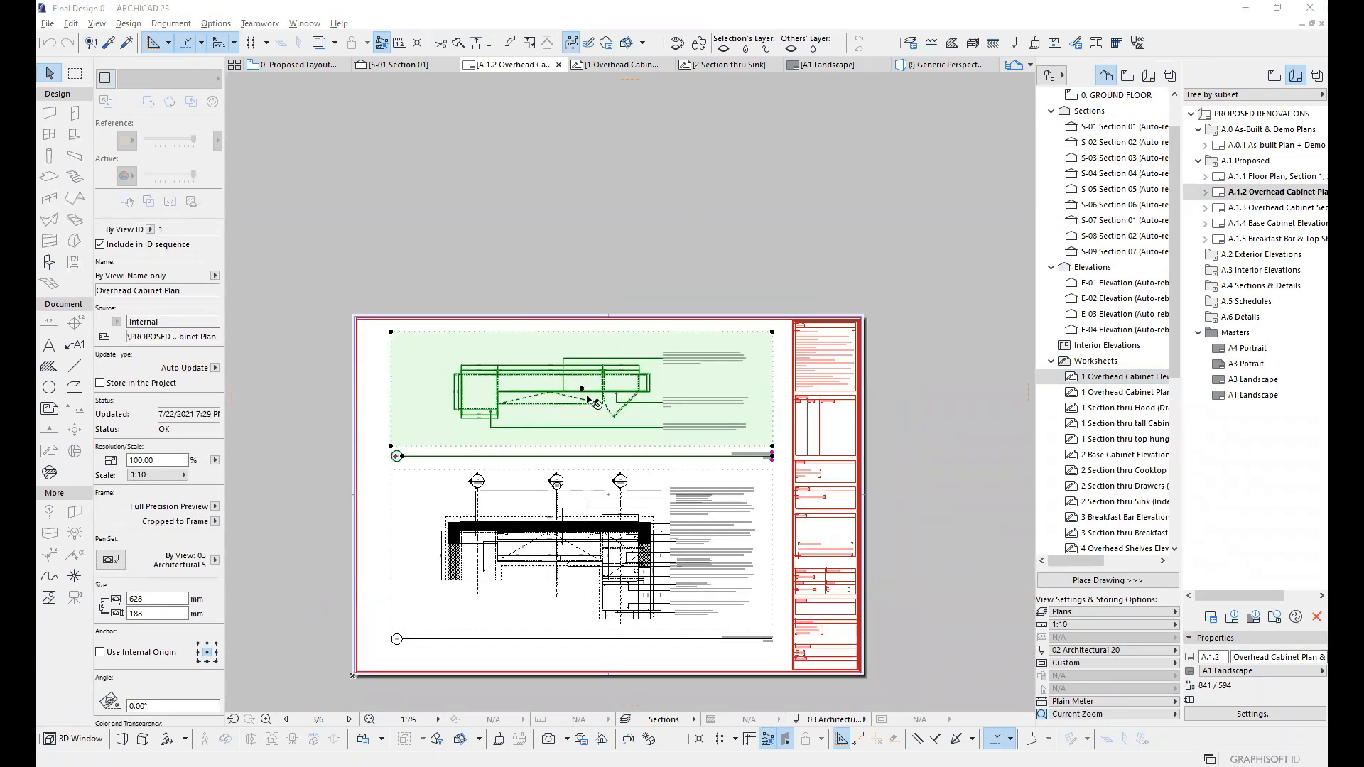
{"action": "scroll", "coordinate": [391, 447], "scroll_direction": "up", "scroll_amount": 10}
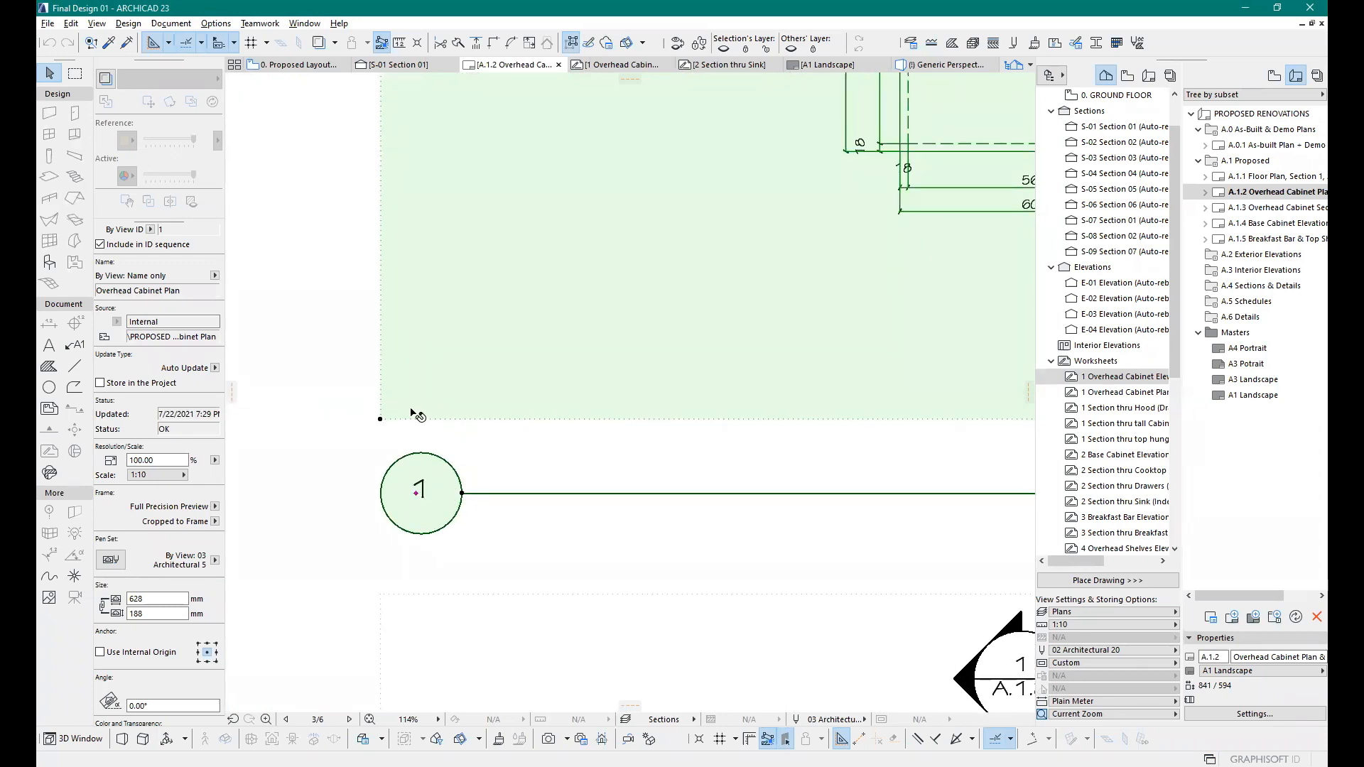
{"action": "scroll", "coordinate": [413, 415], "scroll_direction": "down", "scroll_amount": 5}
{"action": "scroll", "coordinate": [426, 412], "scroll_direction": "down", "scroll_amount": 4}
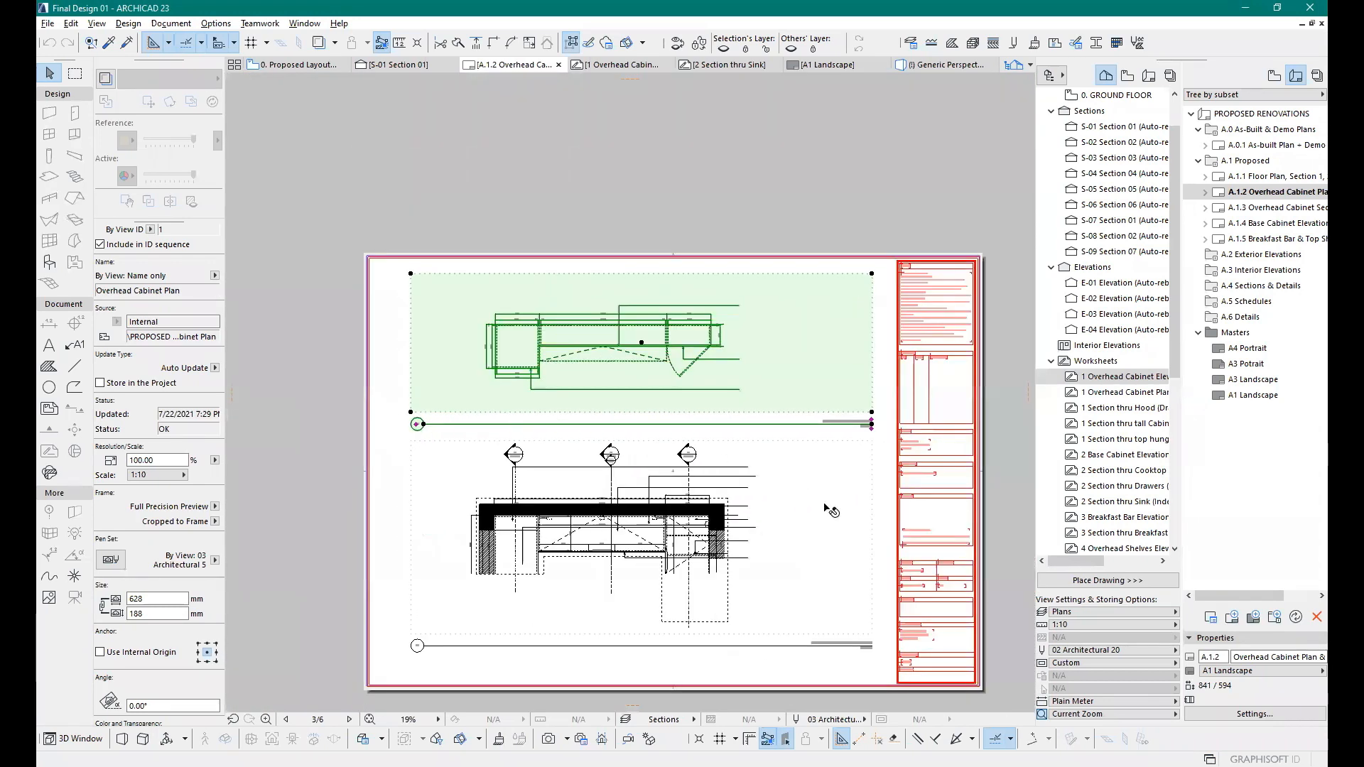
Step: Return to the A.1.1 layout and look over its plan and section drawings
{"action": "left_click", "coordinate": [286, 720]}
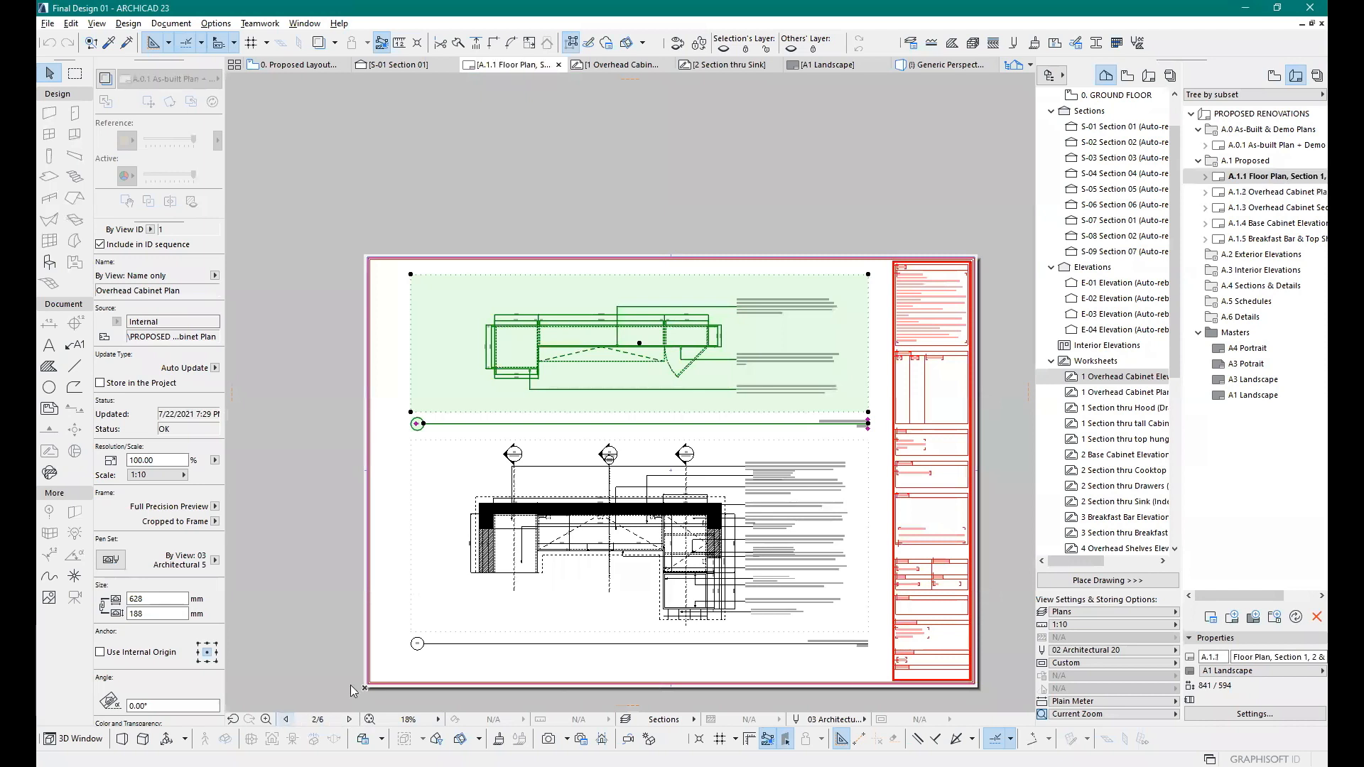
{"action": "scroll", "coordinate": [407, 417], "scroll_direction": "up", "scroll_amount": 1}
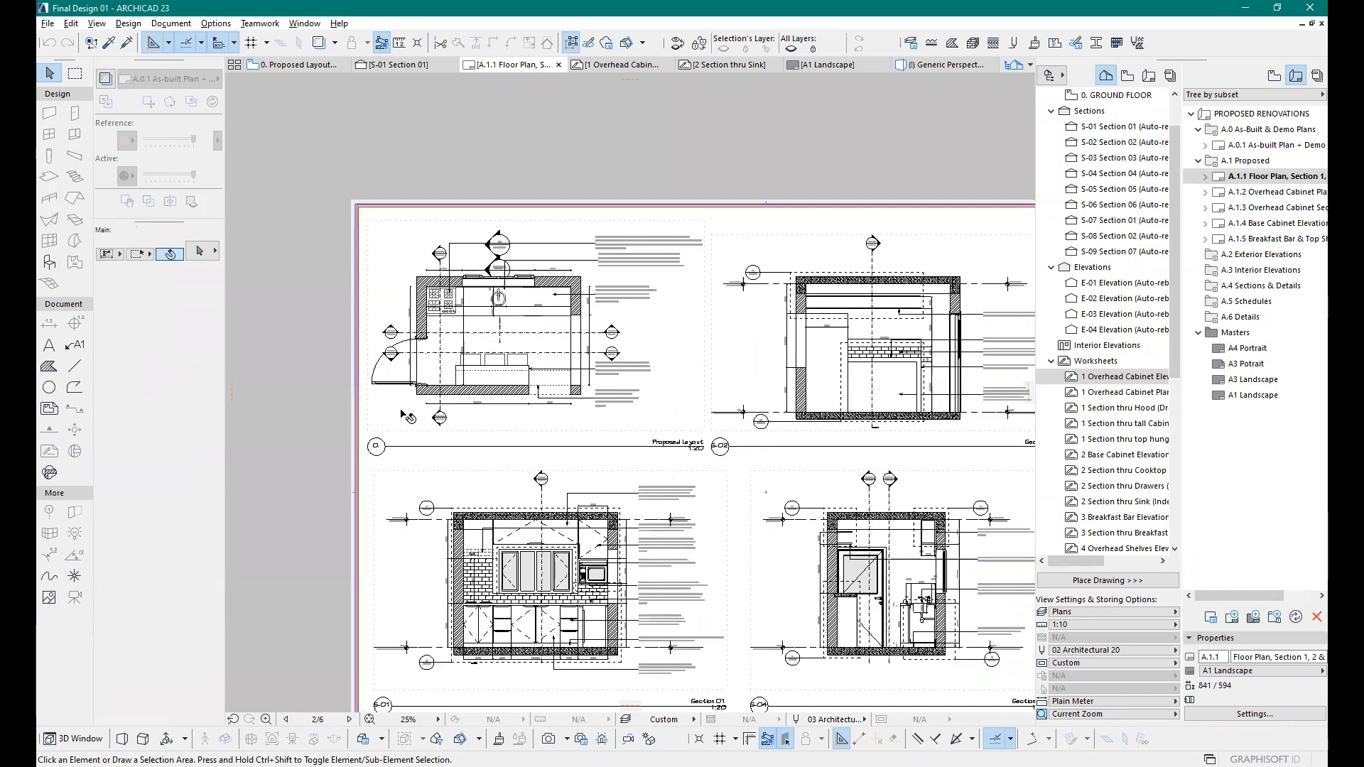
{"action": "scroll", "coordinate": [332, 520], "scroll_direction": "down", "scroll_amount": 1}
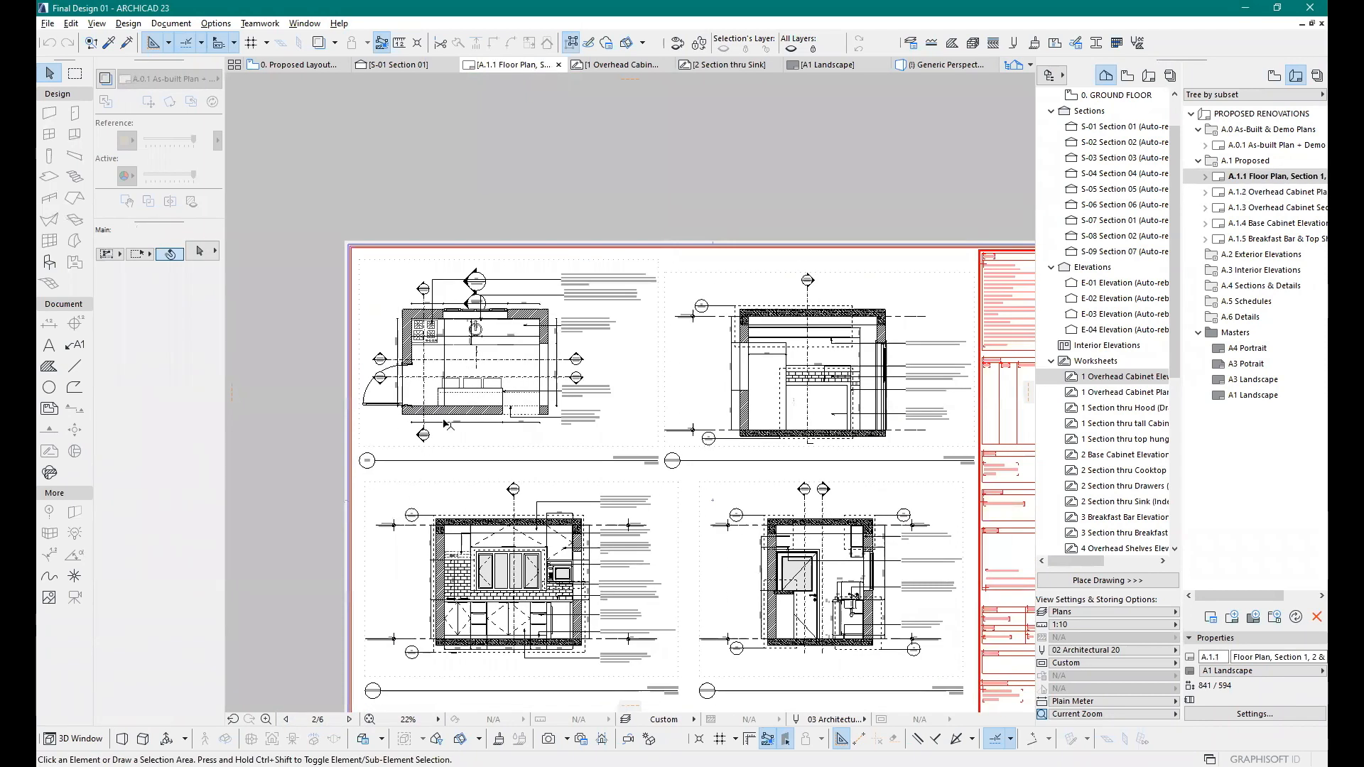
{"action": "scroll", "coordinate": [446, 424], "scroll_direction": "down", "scroll_amount": 1}
{"action": "scroll", "coordinate": [506, 392], "scroll_direction": "up", "scroll_amount": 2}
{"action": "scroll", "coordinate": [495, 631], "scroll_direction": "down", "scroll_amount": 2}
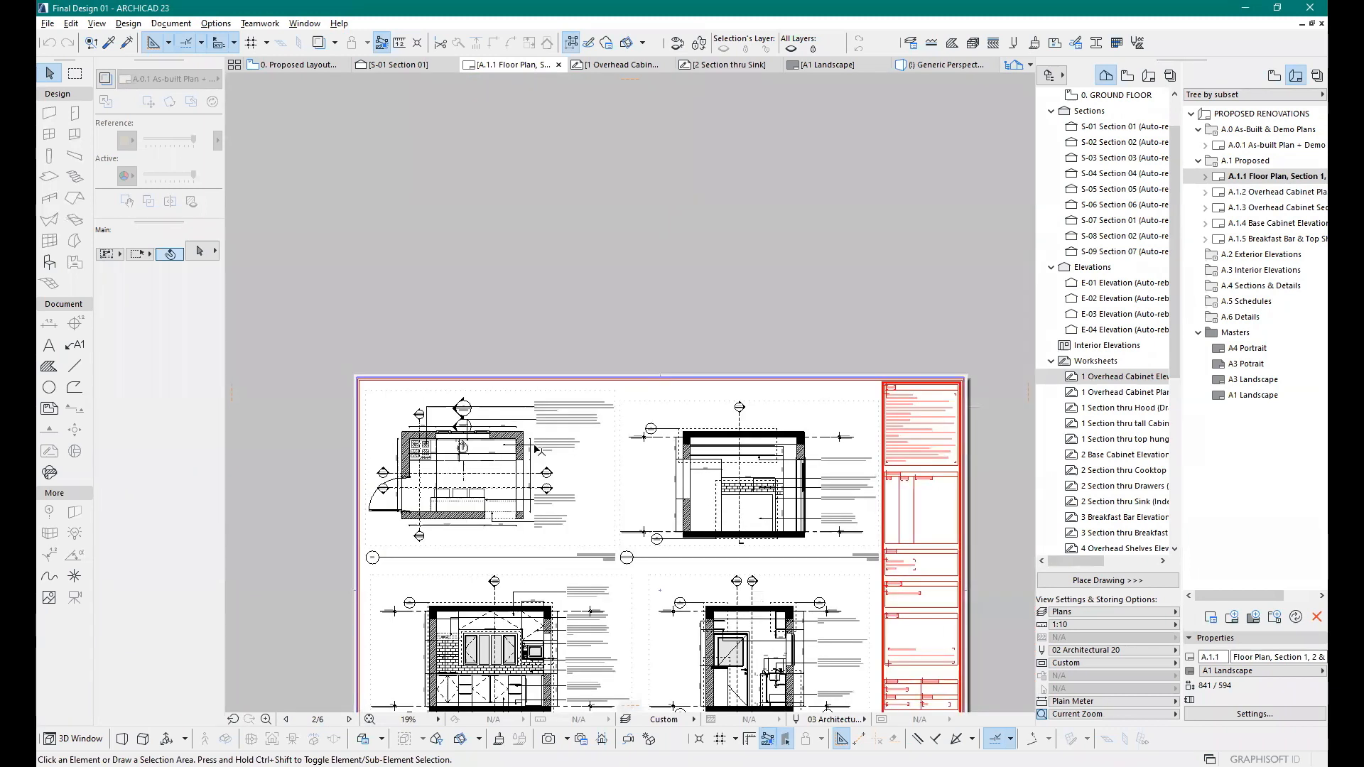
Step: Examine the drawing and layout references in the S-01 and S-02 section markers beside the Proposed Layout plan
{"action": "scroll", "coordinate": [533, 446], "scroll_direction": "up", "scroll_amount": 2}
{"action": "scroll", "coordinate": [542, 479], "scroll_direction": "up", "scroll_amount": 5}
{"action": "scroll", "coordinate": [590, 529], "scroll_direction": "up", "scroll_amount": 3}
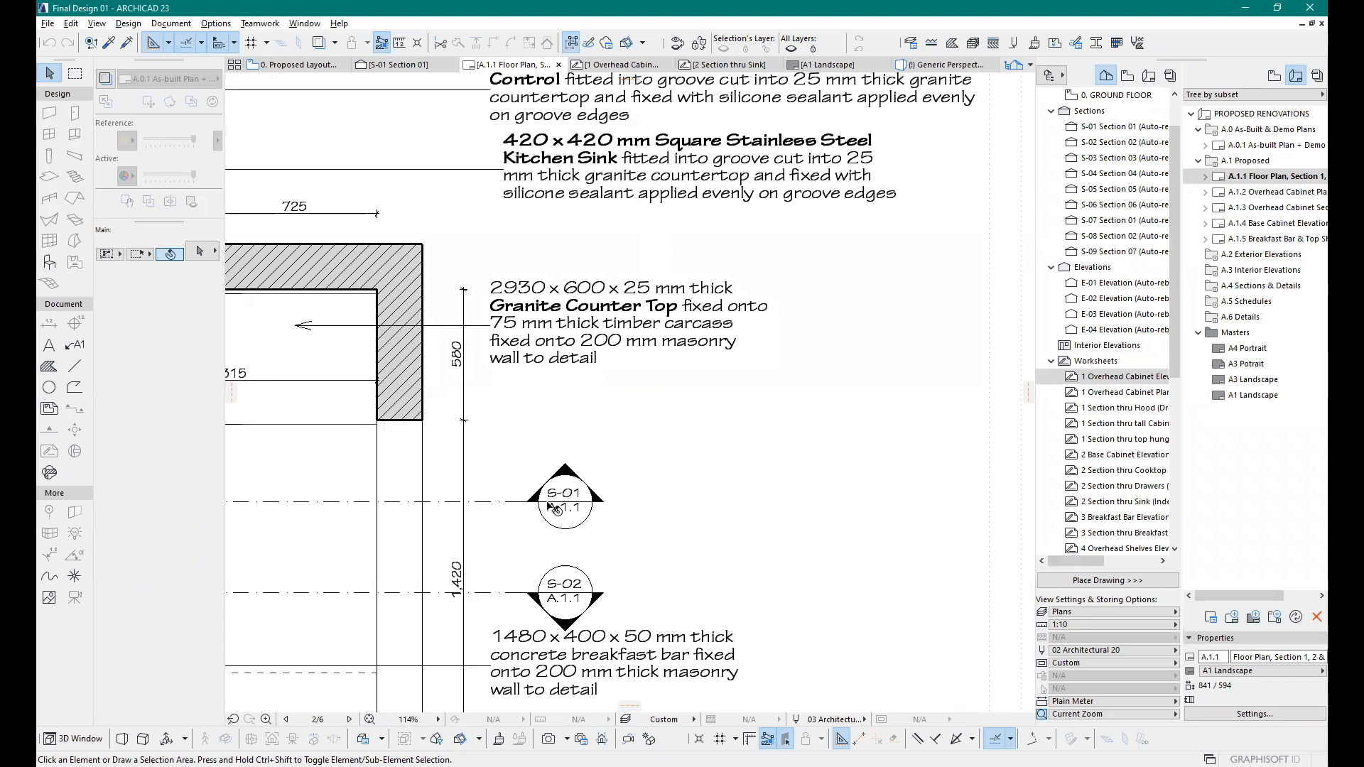
{"action": "scroll", "coordinate": [581, 365], "scroll_direction": "down", "scroll_amount": 3}
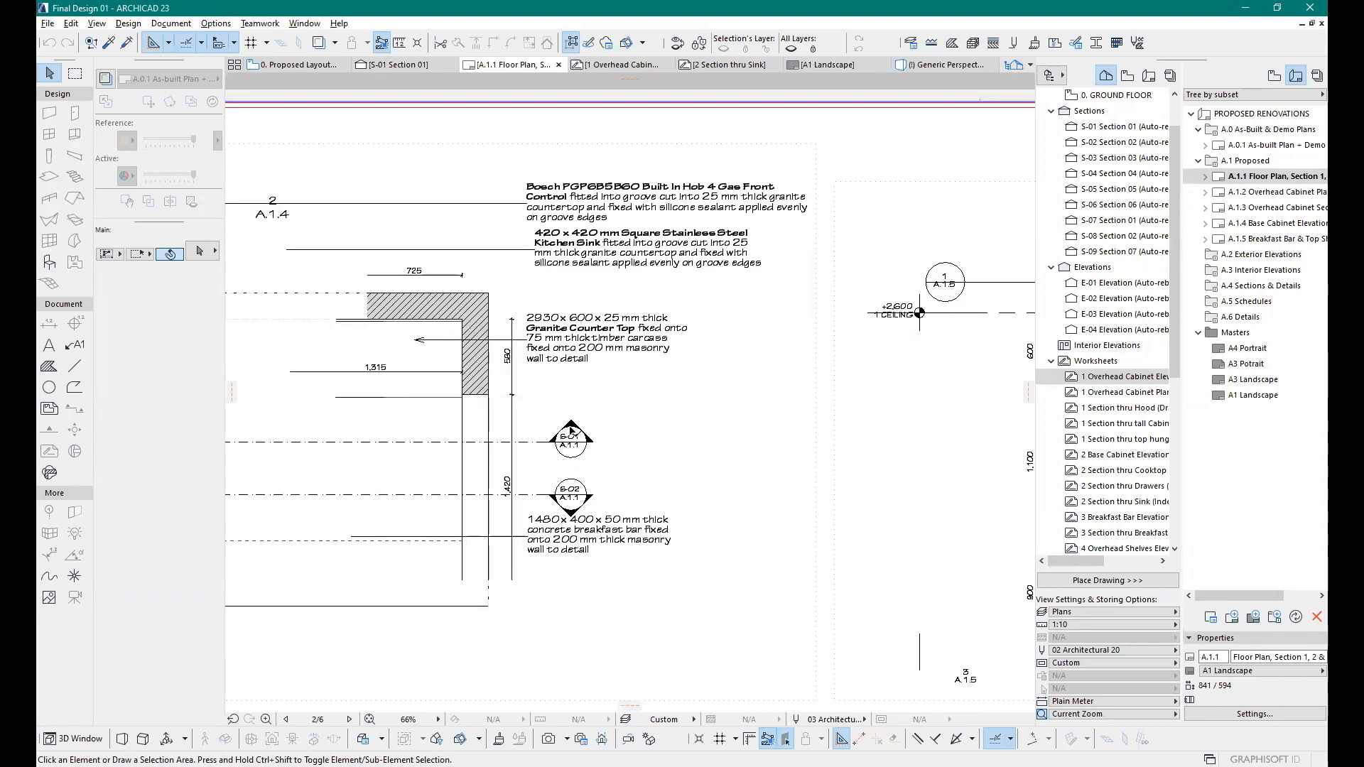
{"action": "scroll", "coordinate": [572, 431], "scroll_direction": "up", "scroll_amount": 5}
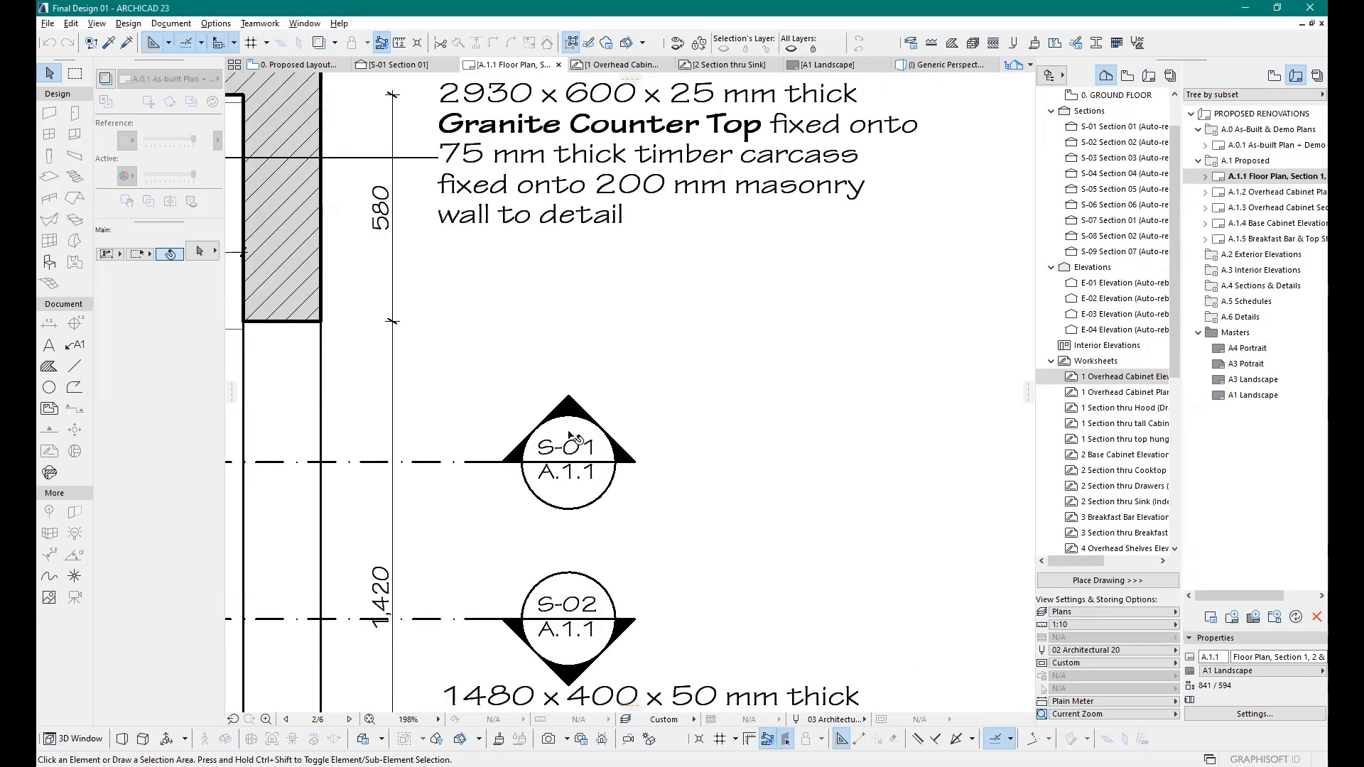
{"action": "scroll", "coordinate": [593, 384], "scroll_direction": "down", "scroll_amount": 3}
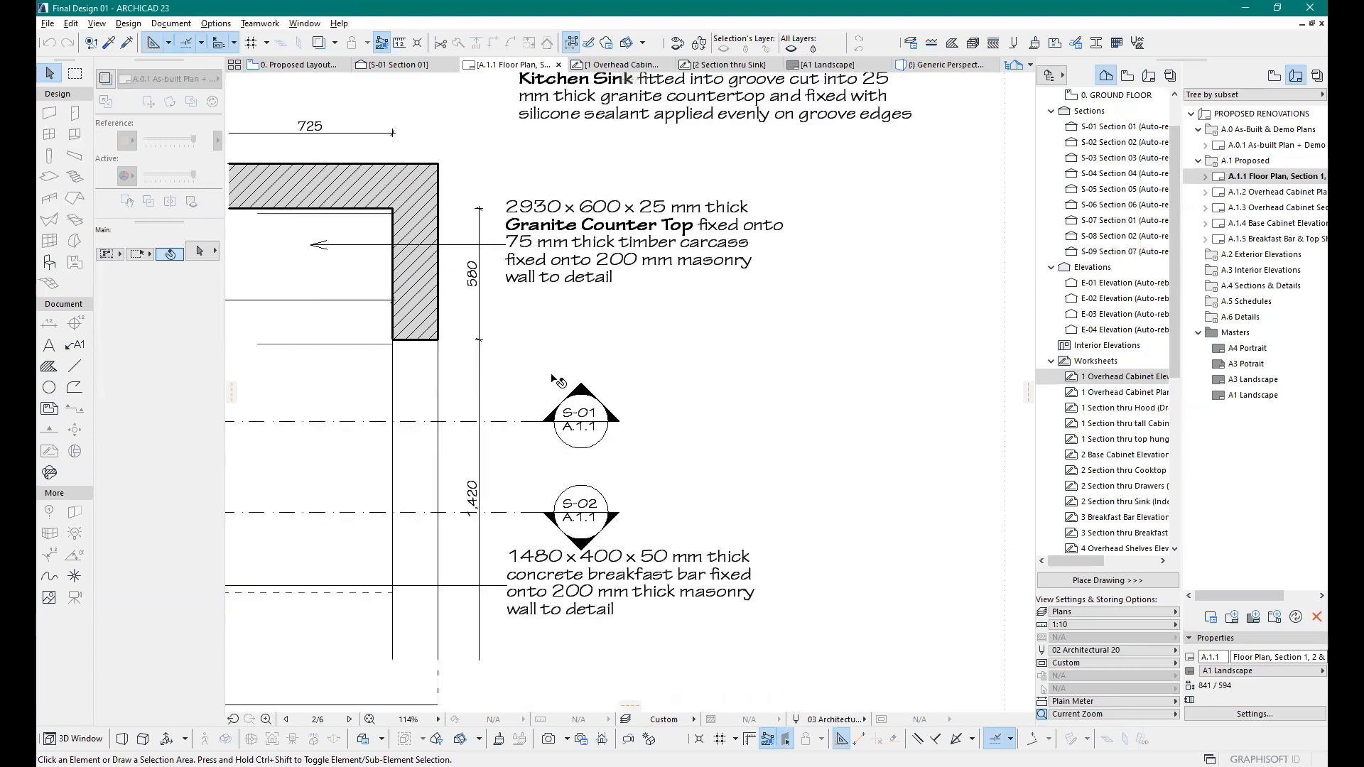
{"action": "scroll", "coordinate": [588, 393], "scroll_direction": "up", "scroll_amount": 3}
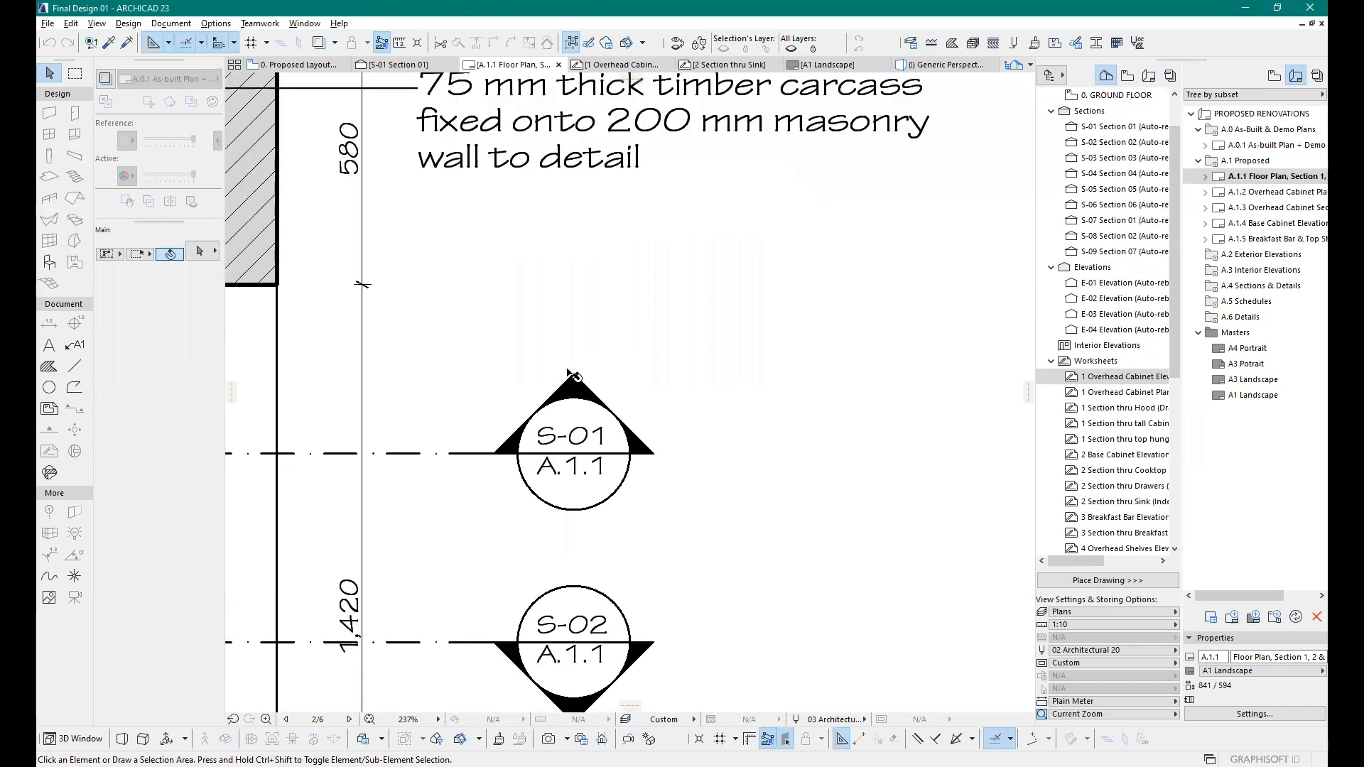
{"action": "scroll", "coordinate": [568, 372], "scroll_direction": "down", "scroll_amount": 8}
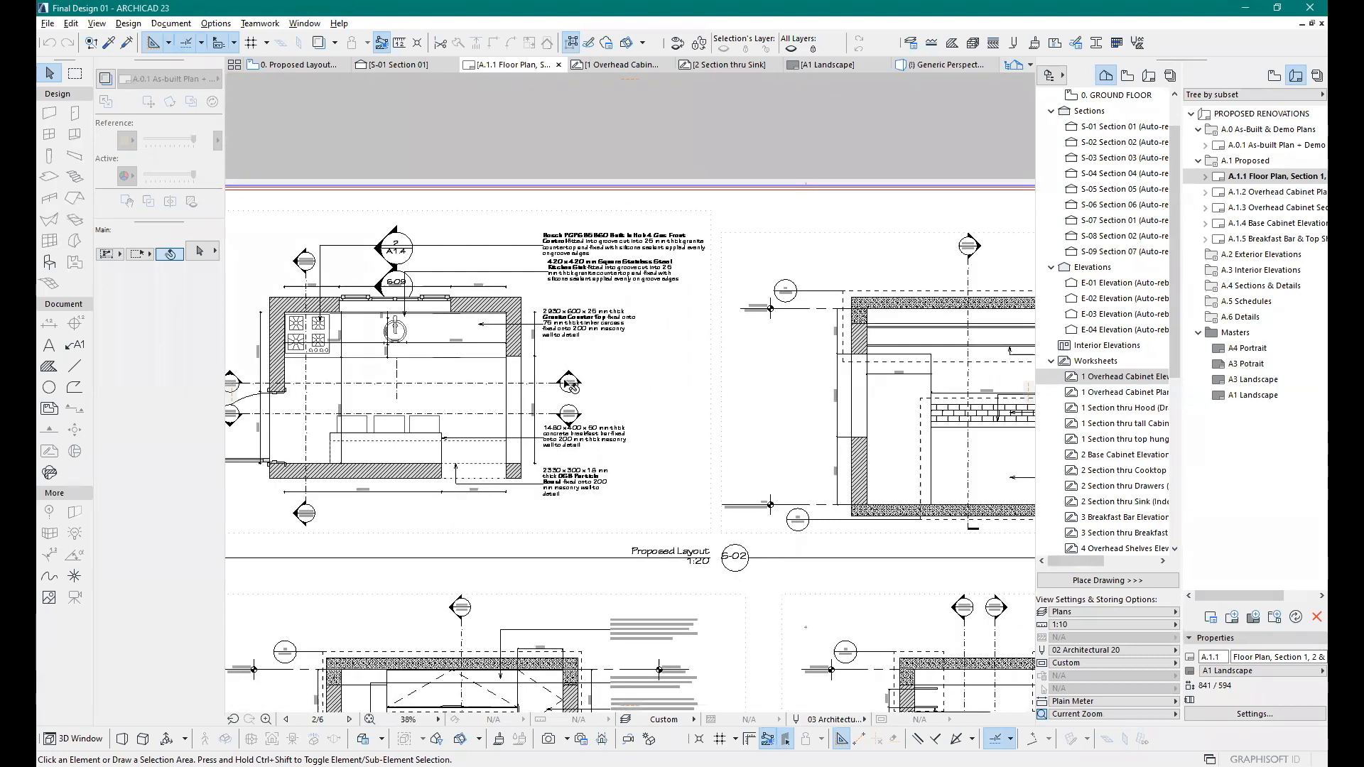
{"action": "scroll", "coordinate": [571, 385], "scroll_direction": "down", "scroll_amount": 3}
{"action": "scroll", "coordinate": [569, 367], "scroll_direction": "up", "scroll_amount": 3}
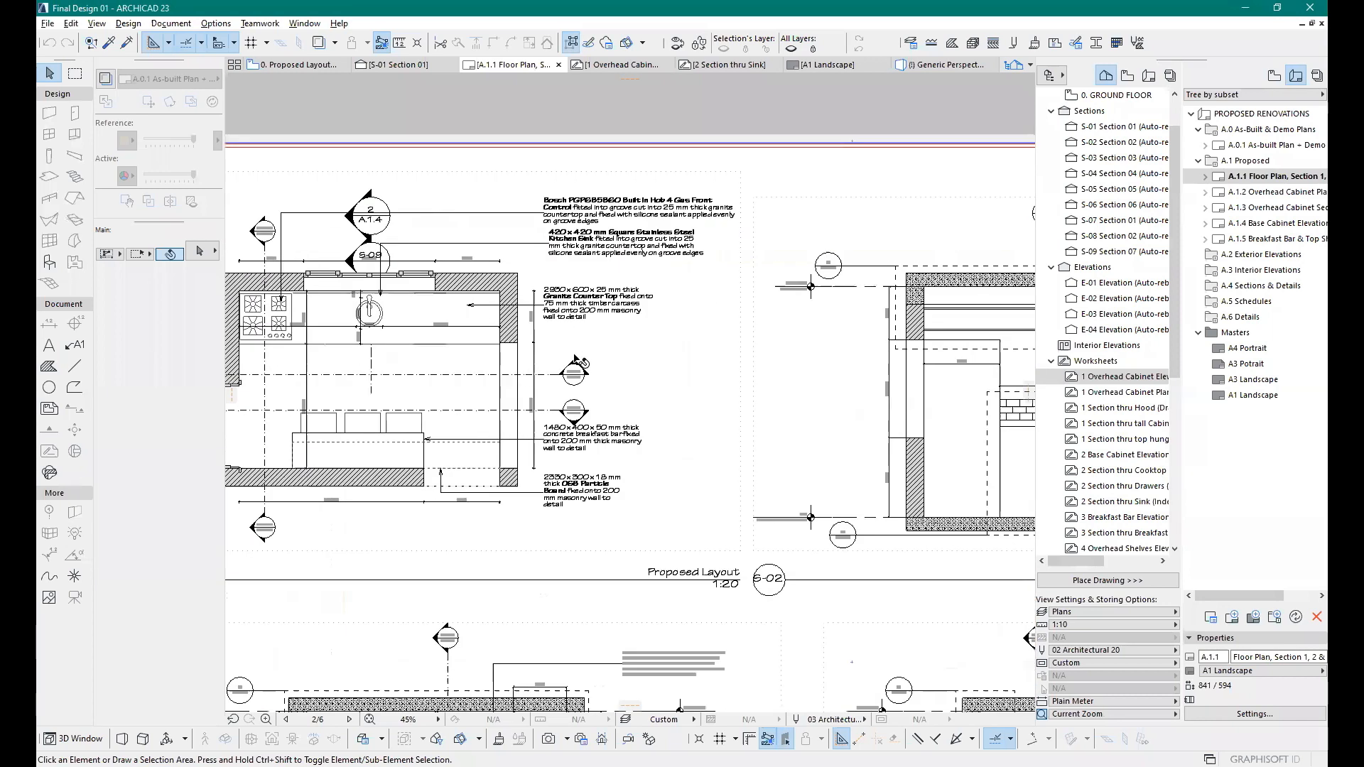
{"action": "scroll", "coordinate": [568, 432], "scroll_direction": "up", "scroll_amount": 6}
{"action": "scroll", "coordinate": [572, 416], "scroll_direction": "down", "scroll_amount": 4}
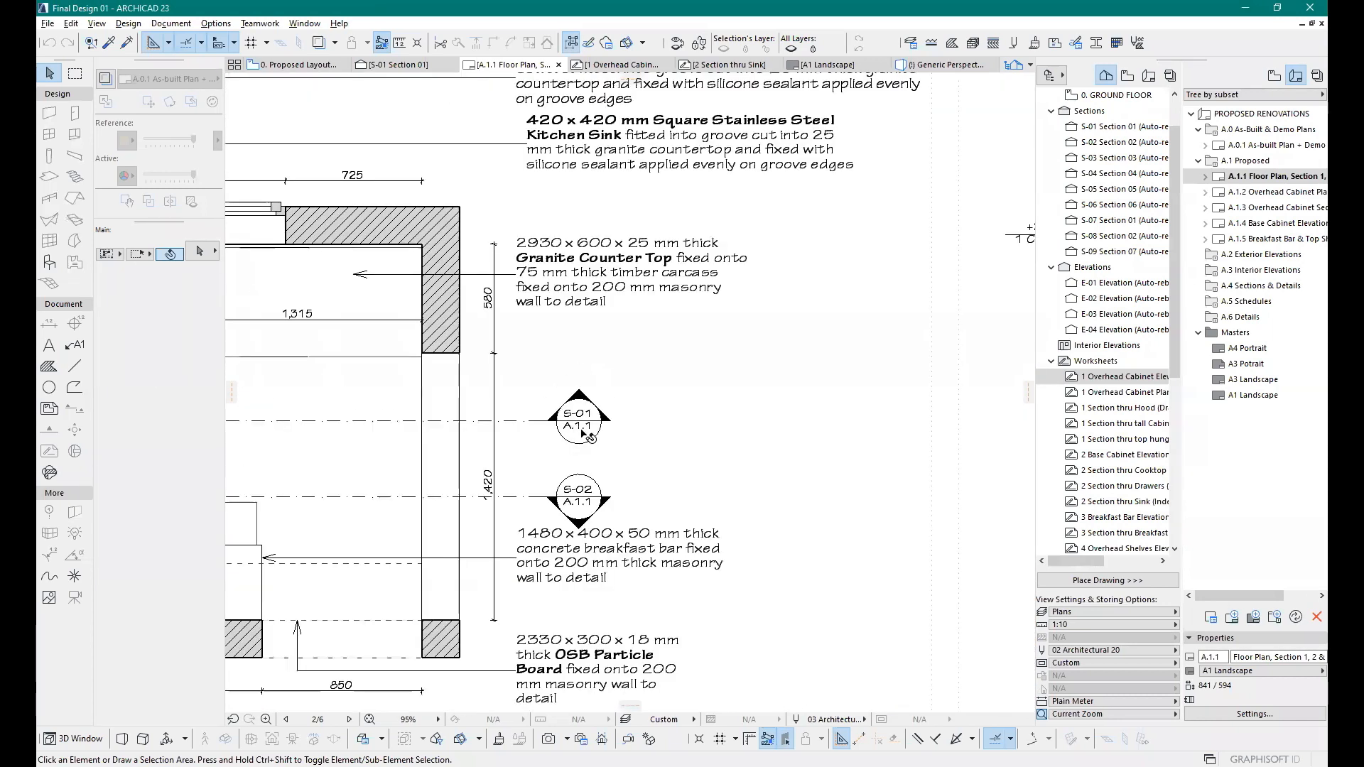
{"action": "scroll", "coordinate": [568, 378], "scroll_direction": "down", "scroll_amount": 3}
Step: Inspect the layout number in the A.1.1 title block and the drawing ID in the title below Section 01
{"action": "scroll", "coordinate": [490, 639], "scroll_direction": "up", "scroll_amount": 3}
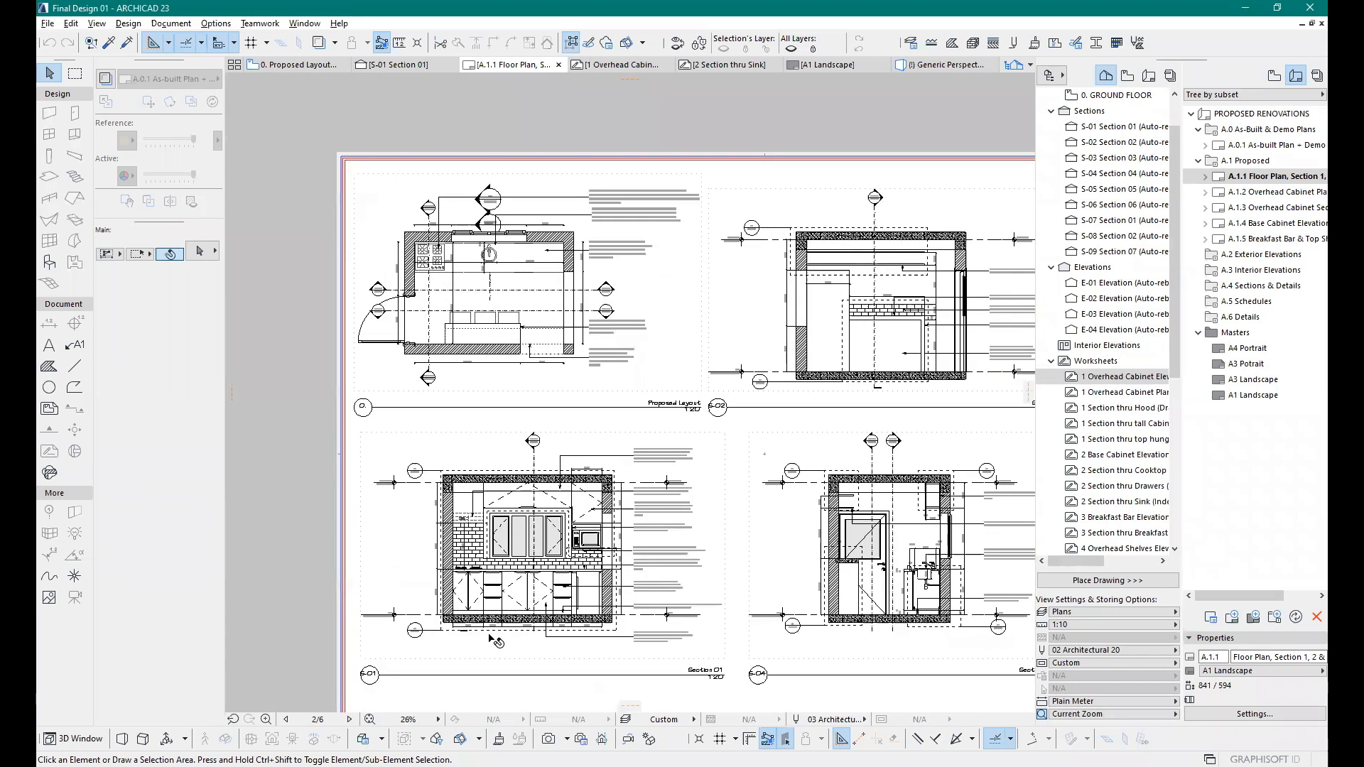
{"action": "scroll", "coordinate": [567, 555], "scroll_direction": "down", "scroll_amount": 3}
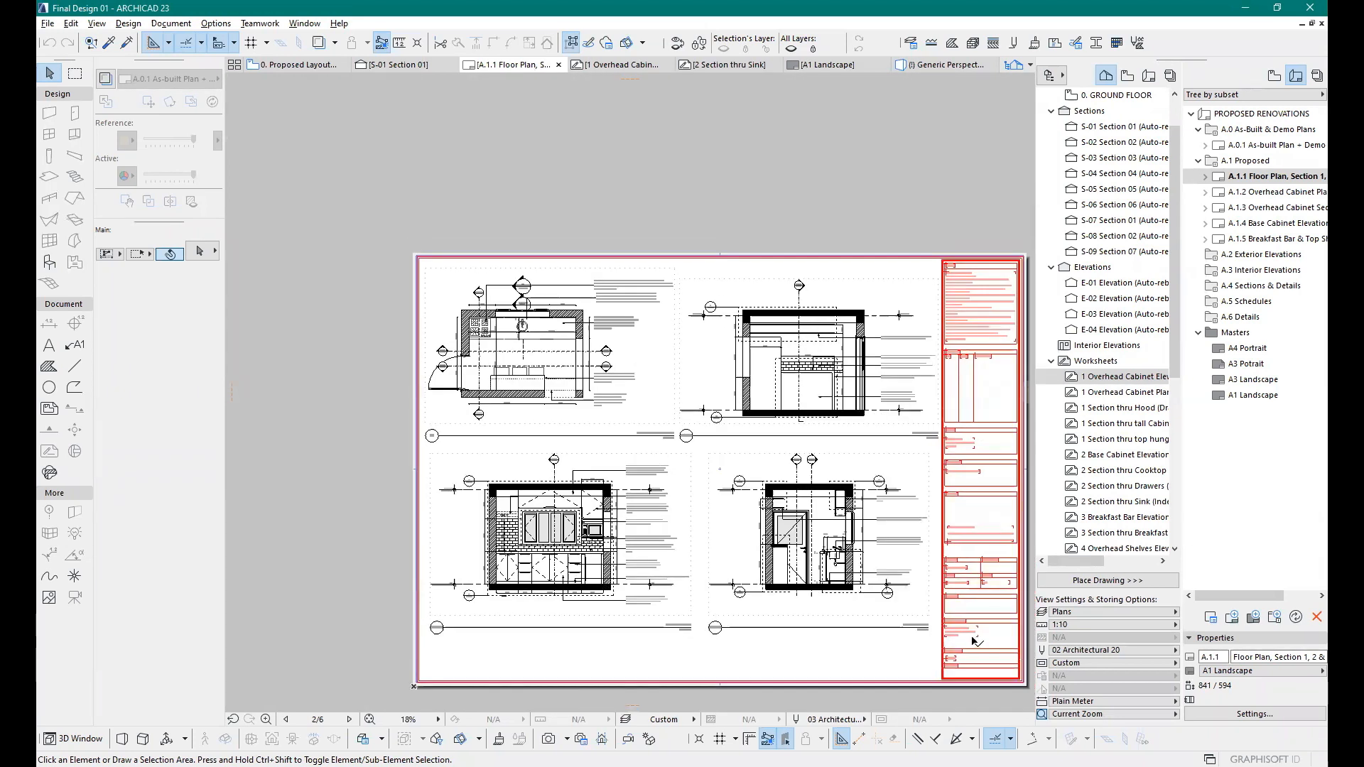
{"action": "scroll", "coordinate": [1003, 651], "scroll_direction": "up", "scroll_amount": 3}
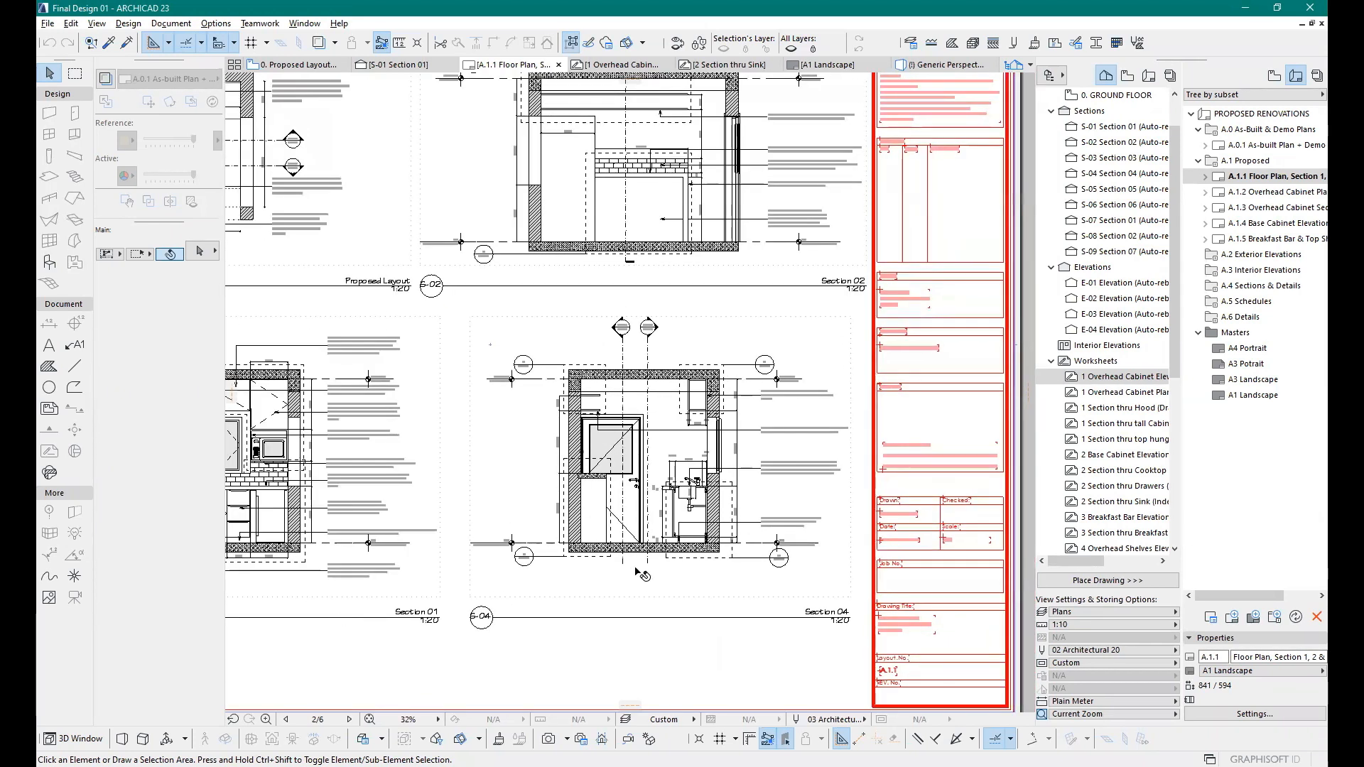
{"action": "scroll", "coordinate": [885, 655], "scroll_direction": "down", "scroll_amount": 3}
{"action": "scroll", "coordinate": [256, 606], "scroll_direction": "up", "scroll_amount": 3}
{"action": "scroll", "coordinate": [256, 606], "scroll_direction": "up", "scroll_amount": 4}
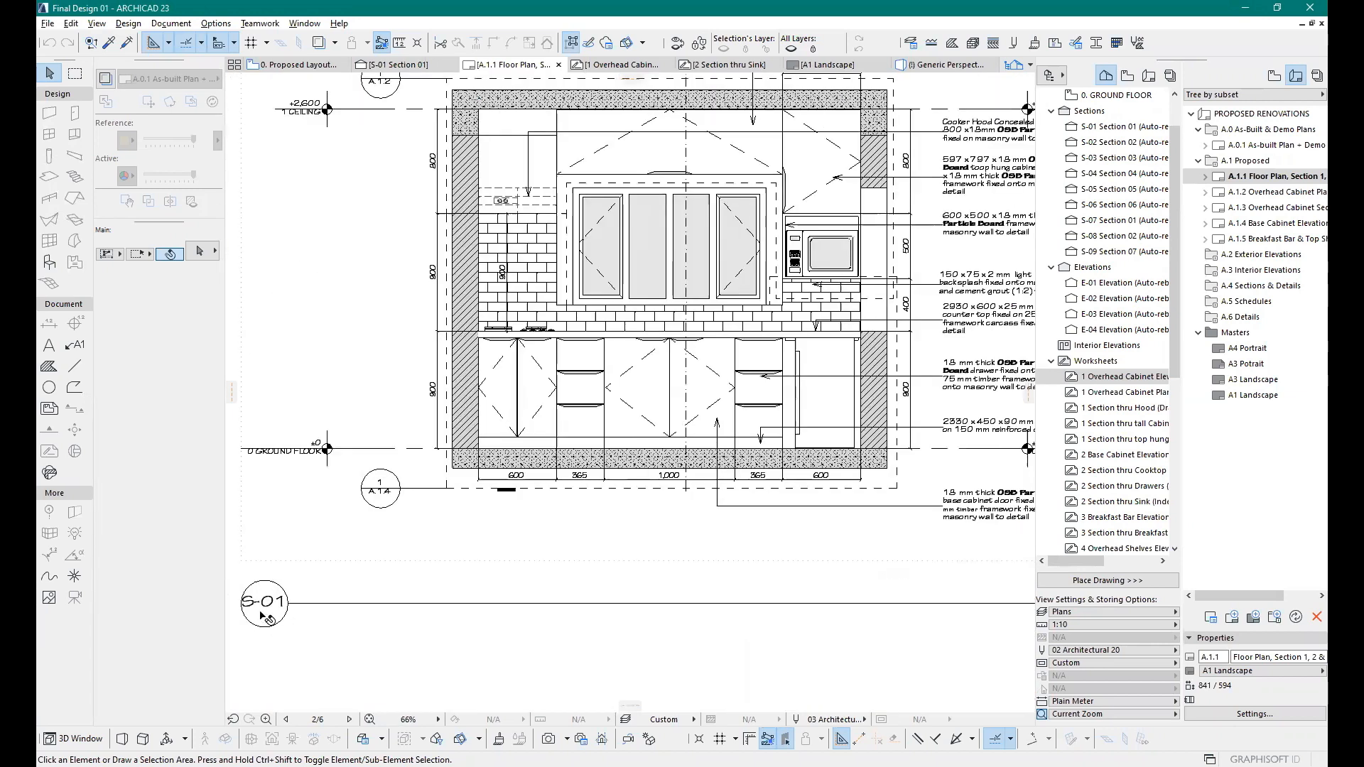
{"action": "scroll", "coordinate": [395, 601], "scroll_direction": "down", "scroll_amount": 4}
Step: Select the Section 01 drawing on the A.1.1 layout and examine the name and scale in its title
{"action": "left_click", "coordinate": [639, 501]}
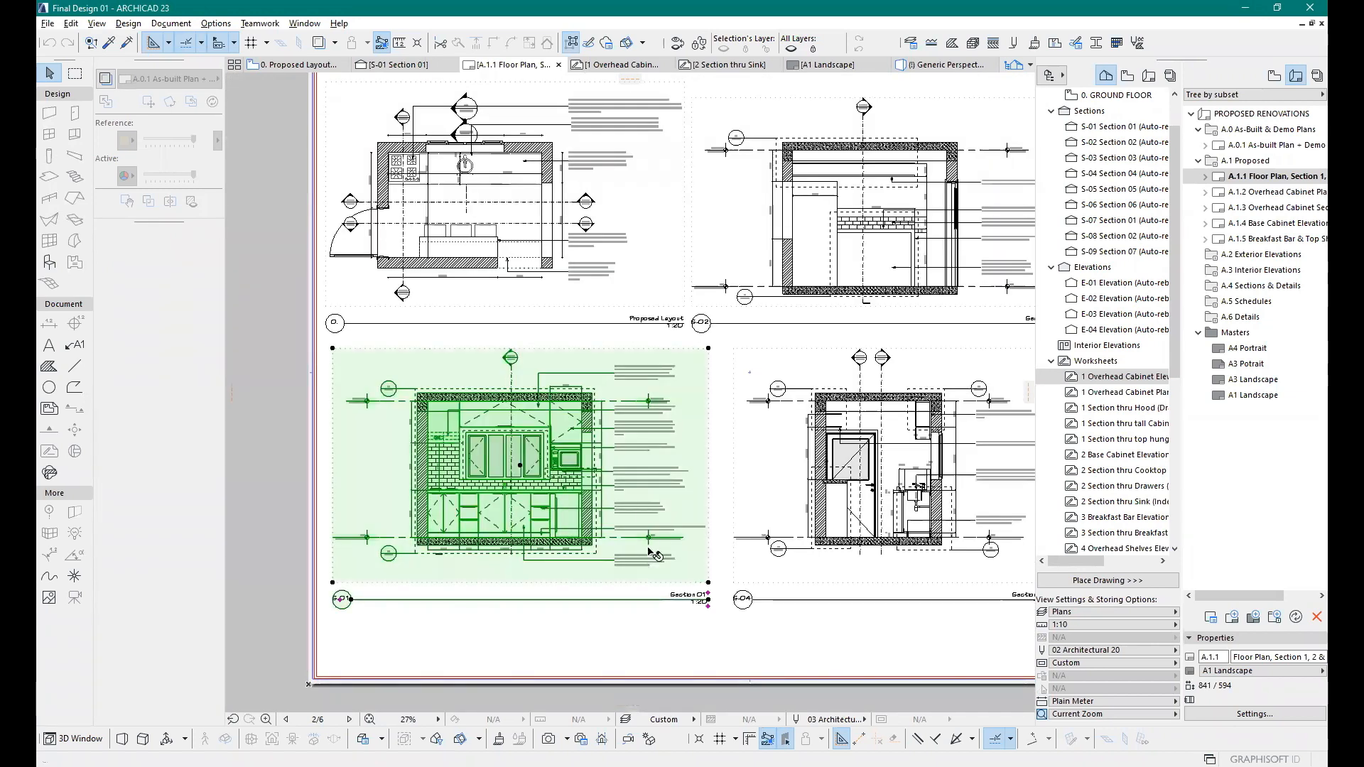
{"action": "scroll", "coordinate": [706, 632], "scroll_direction": "up", "scroll_amount": 2}
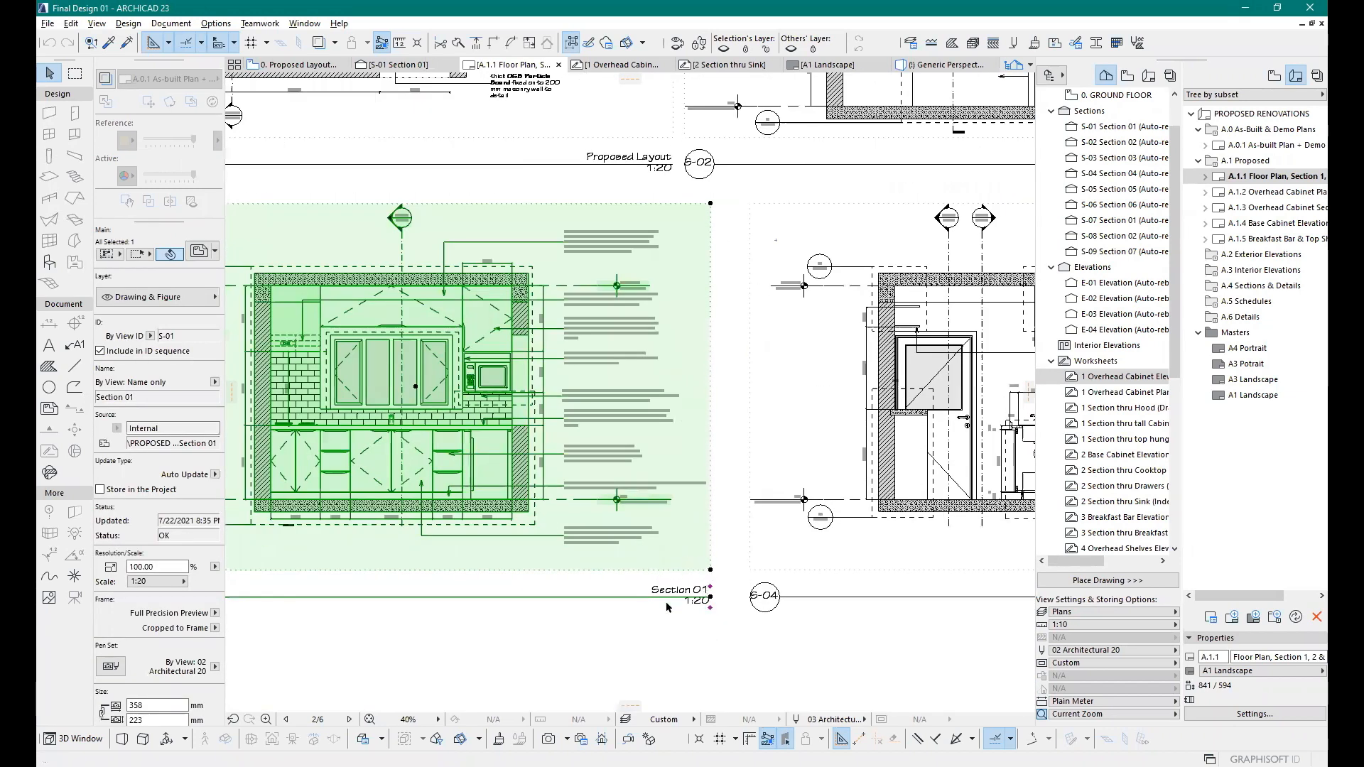
{"action": "scroll", "coordinate": [704, 606], "scroll_direction": "up", "scroll_amount": 4}
{"action": "scroll", "coordinate": [812, 577], "scroll_direction": "down", "scroll_amount": 4}
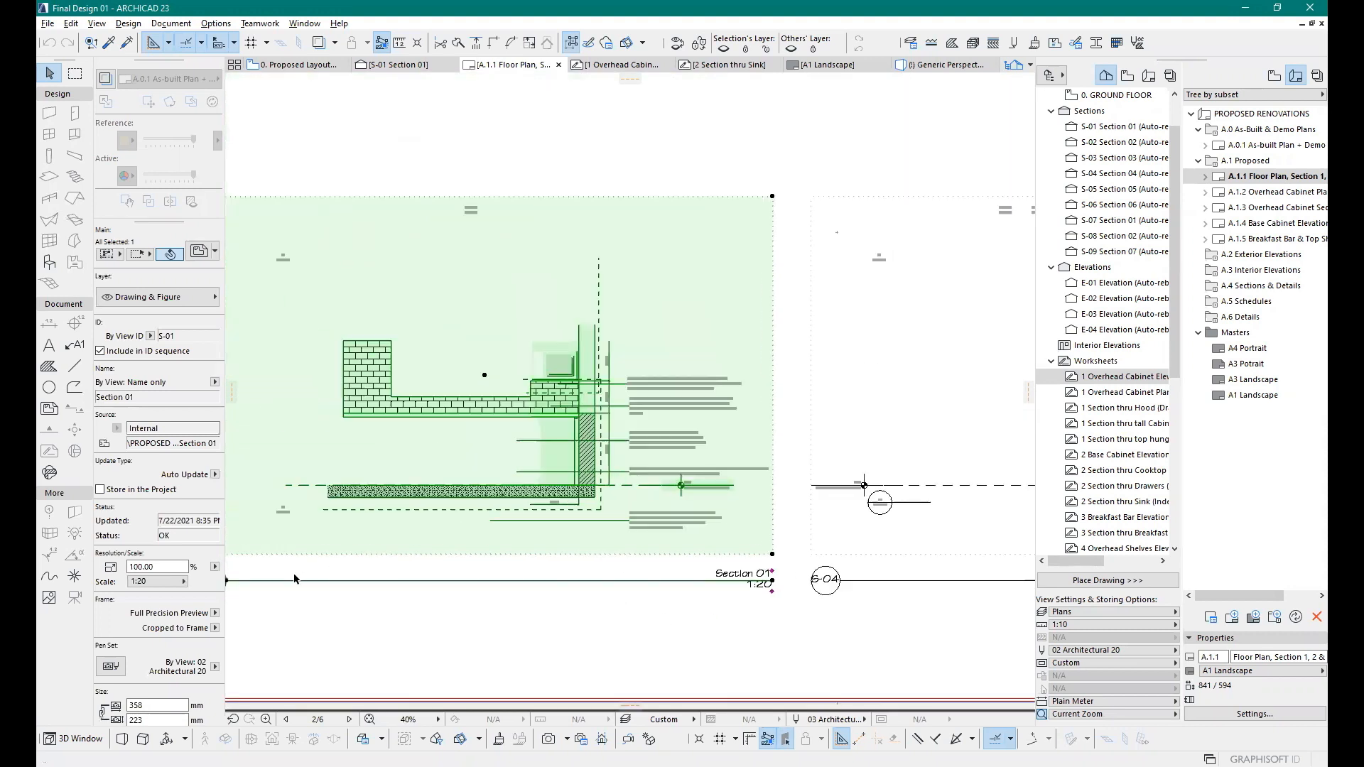
{"action": "scroll", "coordinate": [496, 590], "scroll_direction": "down", "scroll_amount": 1}
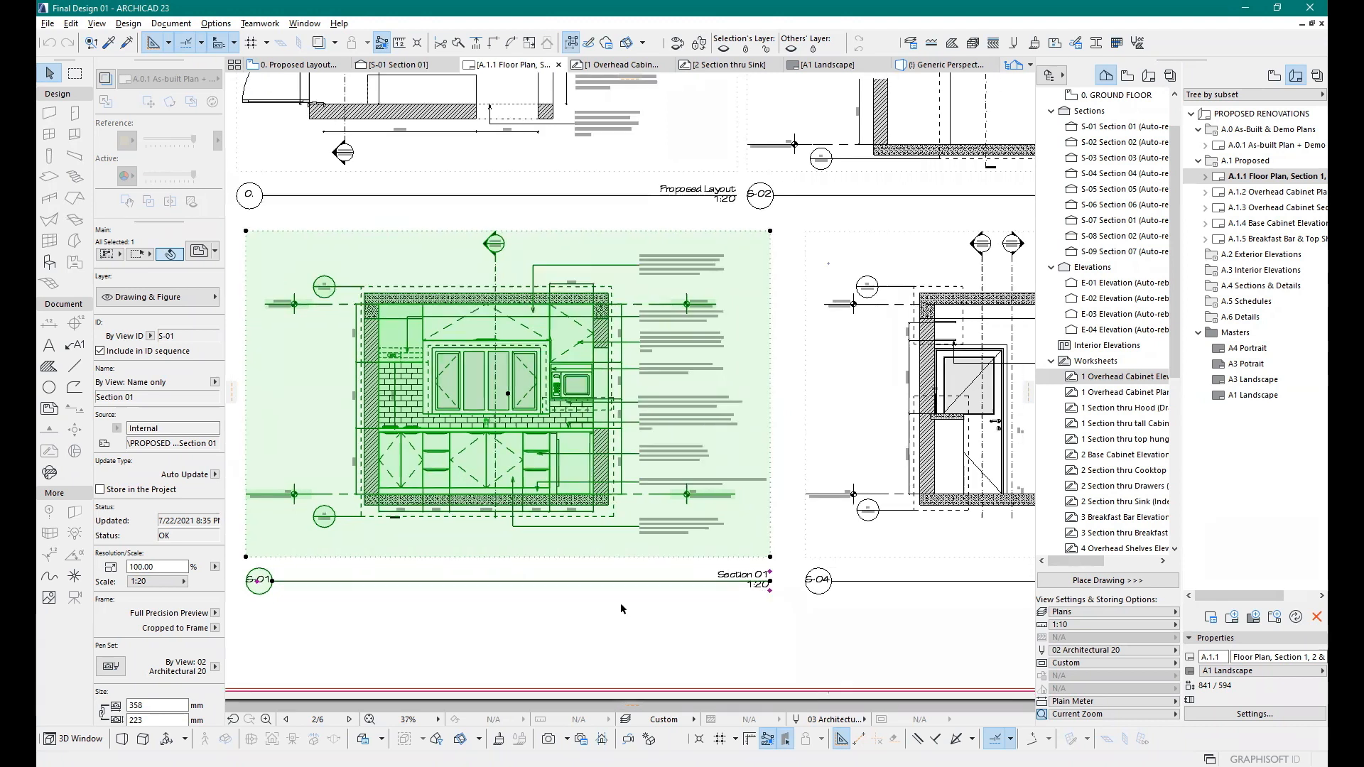
{"action": "scroll", "coordinate": [747, 591], "scroll_direction": "down", "scroll_amount": 3}
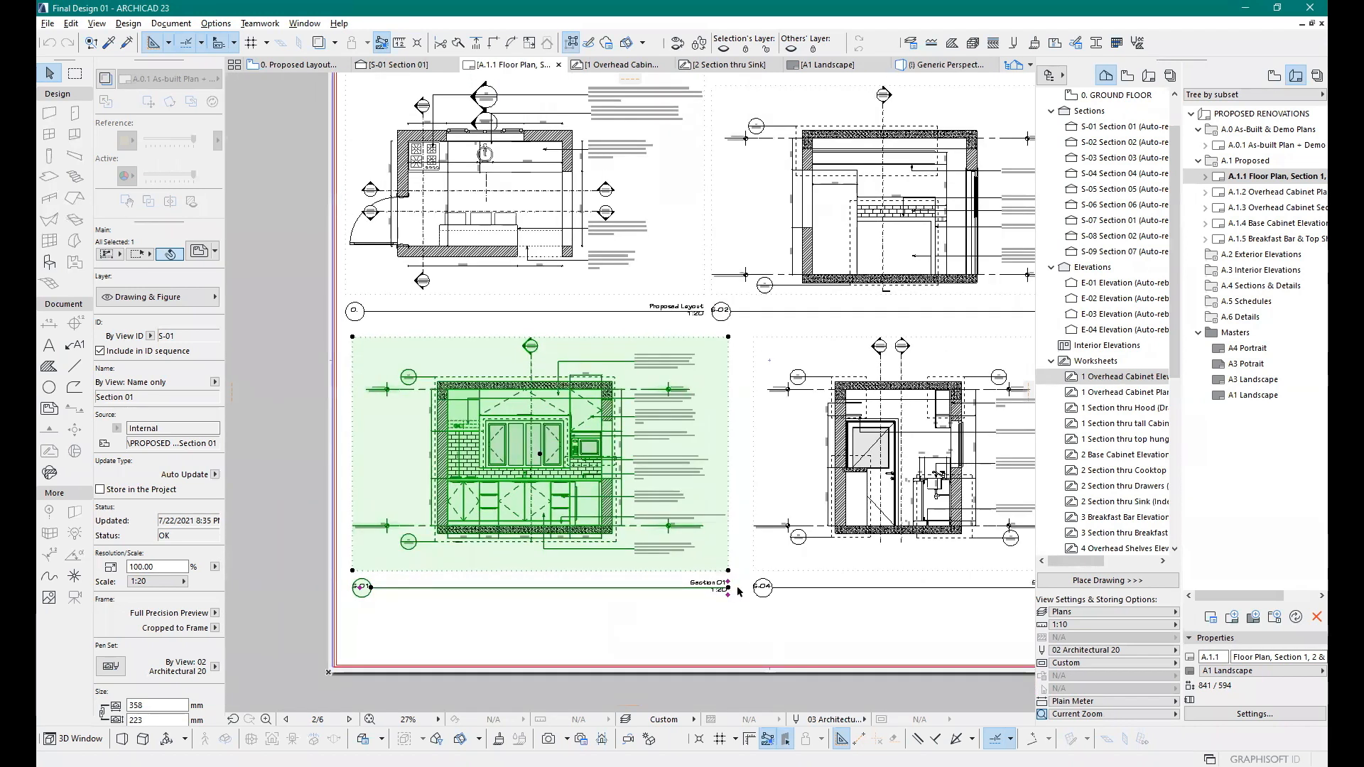
Step: Open the selected Section 01 drawing's settings, look over the available title types and keep the Double Row title style
{"action": "scroll", "coordinate": [738, 591], "scroll_direction": "up", "scroll_amount": 2}
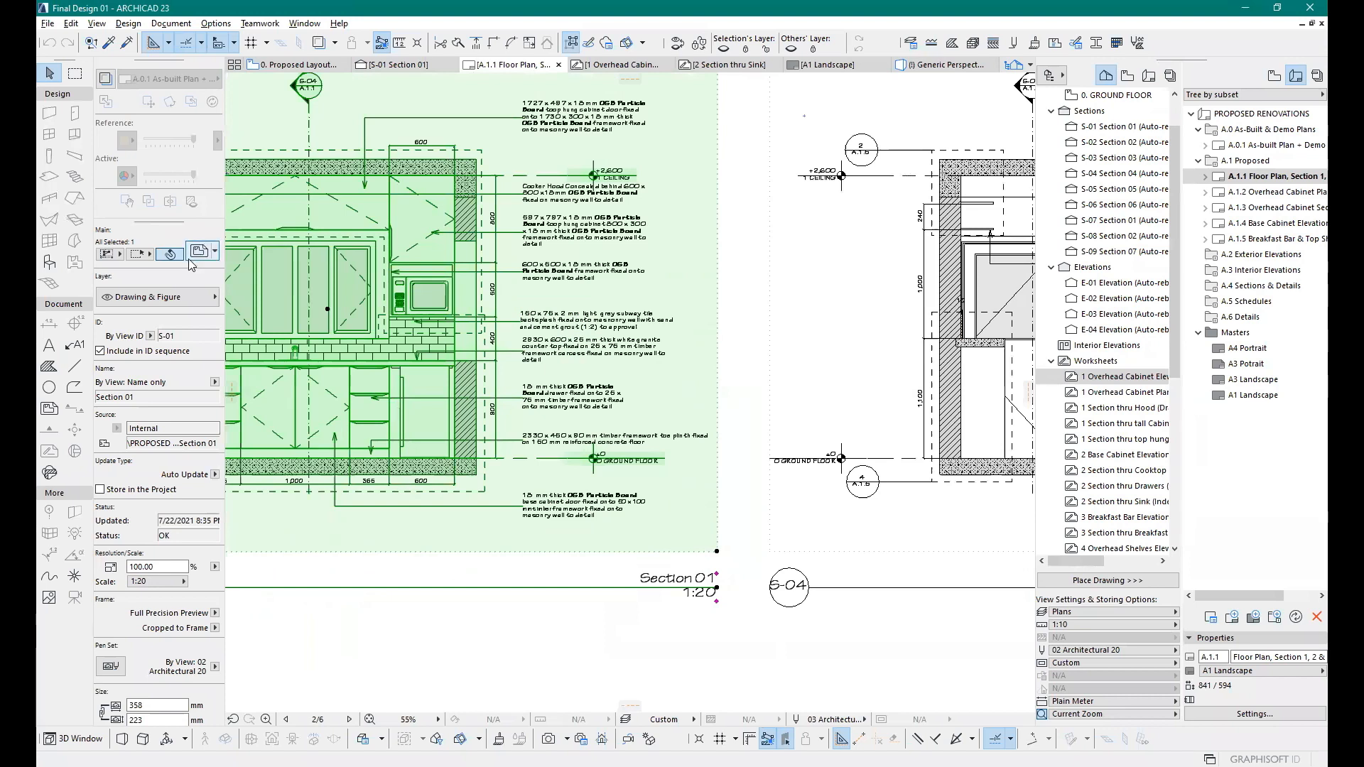
{"action": "left_click", "coordinate": [200, 252]}
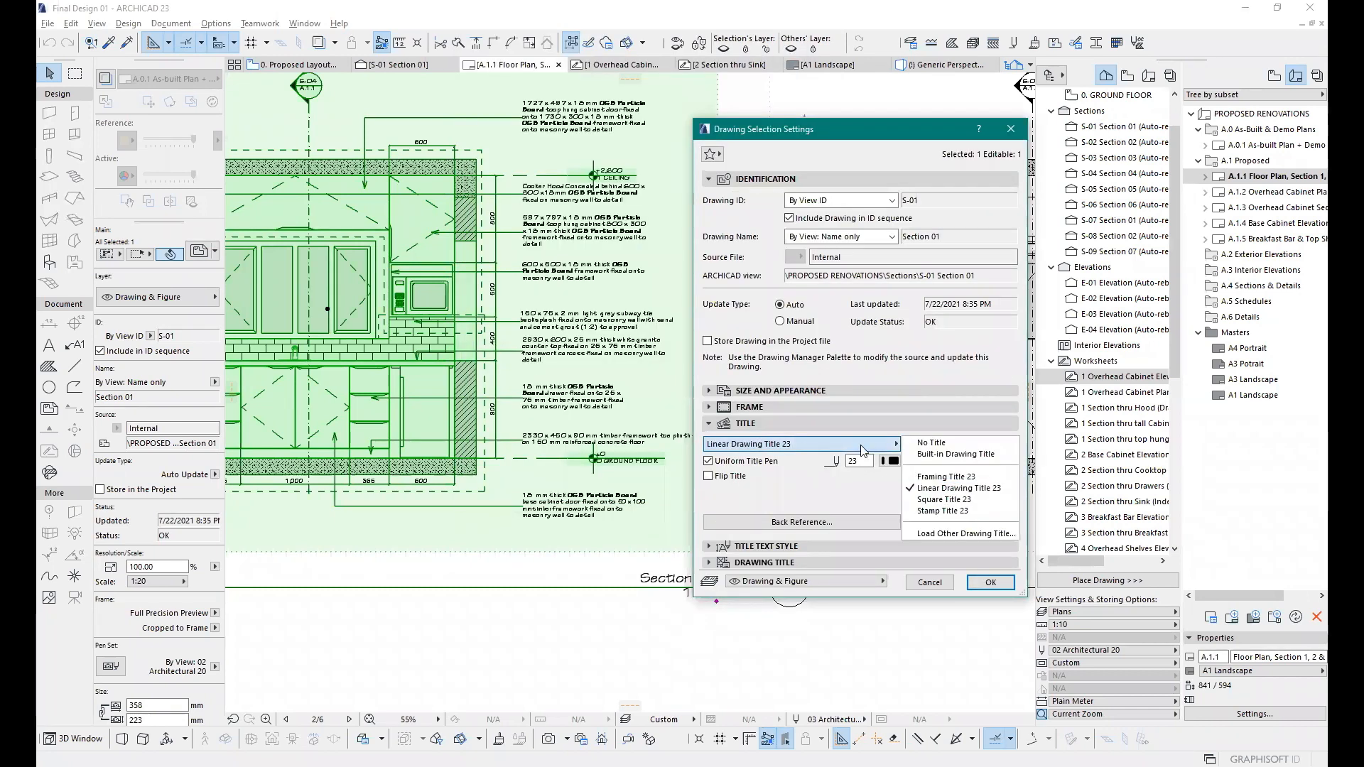
{"action": "left_click", "coordinate": [708, 549]}
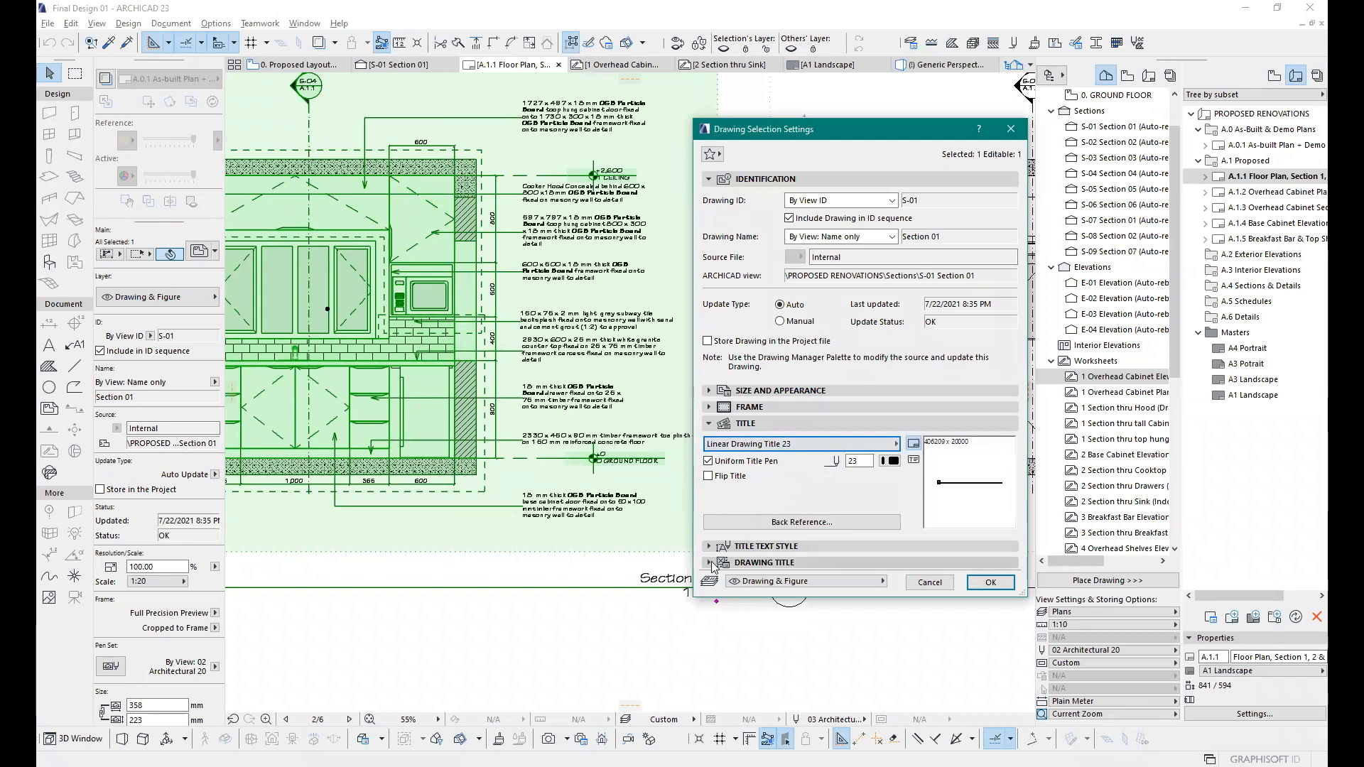
{"action": "left_click", "coordinate": [709, 563]}
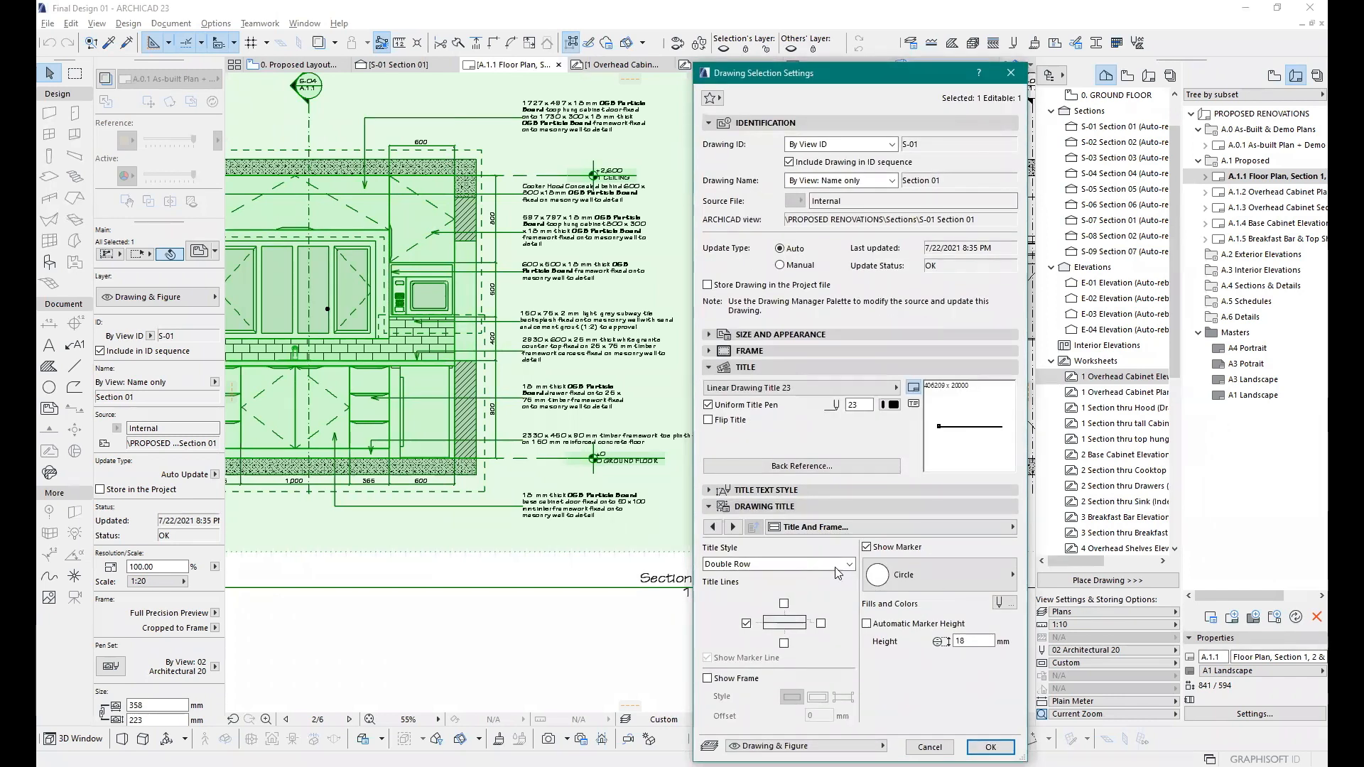
{"action": "left_click", "coordinate": [849, 565]}
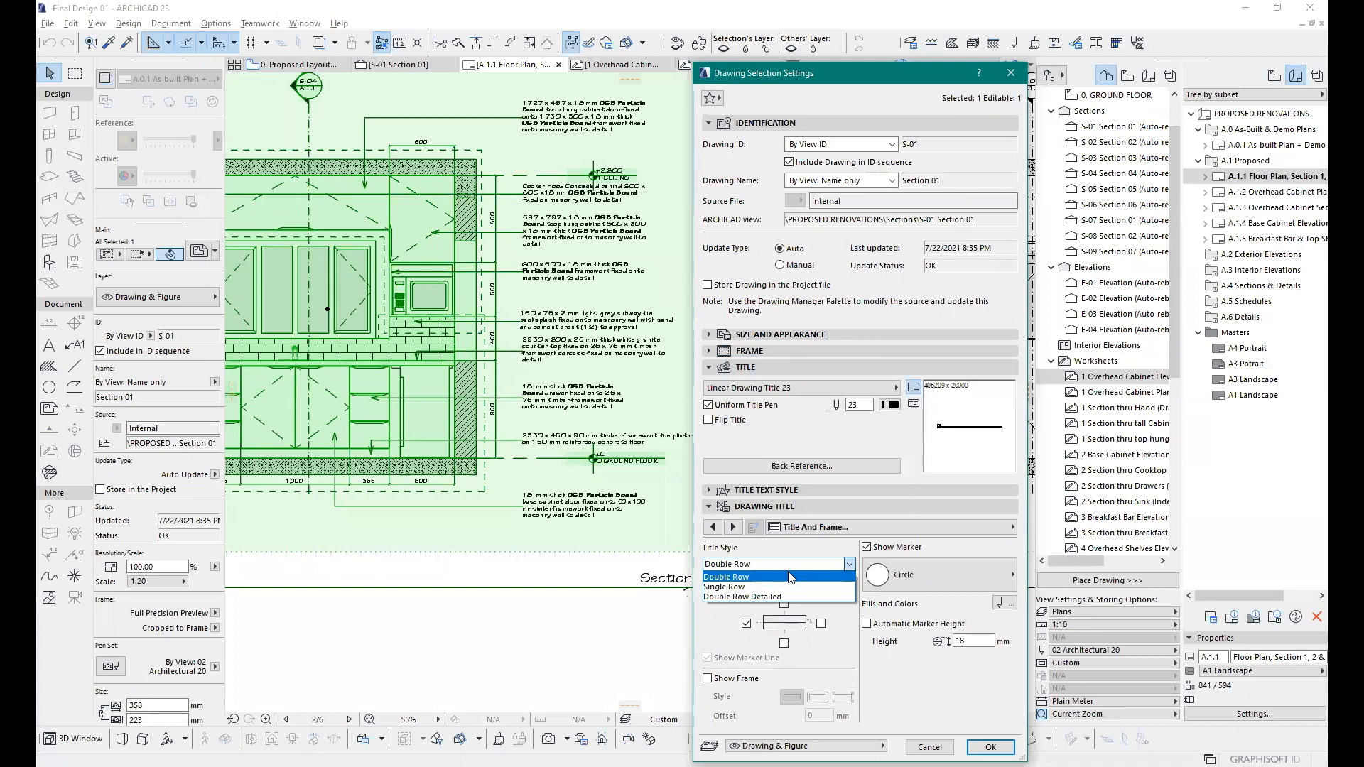
{"action": "left_click", "coordinate": [765, 579]}
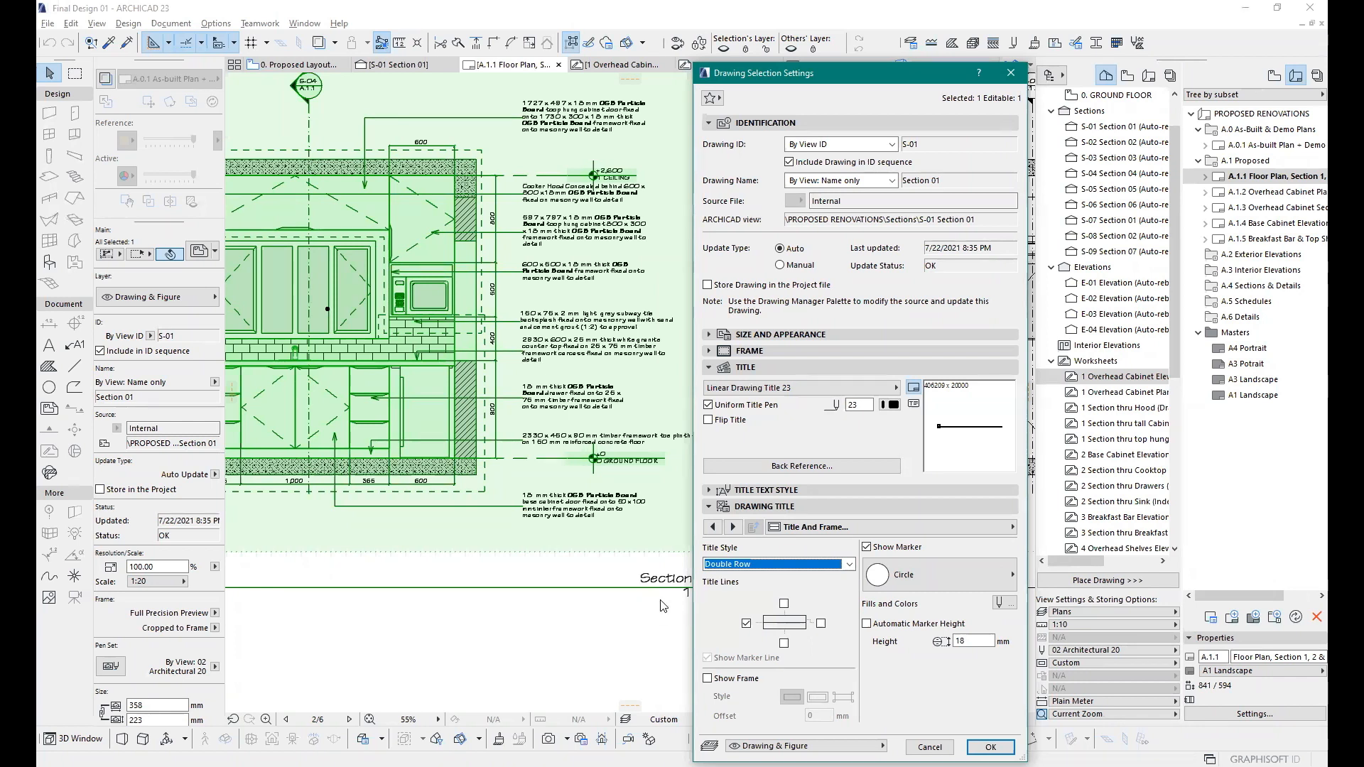
Step: Change the marker shape in the Section 01 drawing title to Pentagonal
{"action": "left_click", "coordinate": [966, 579]}
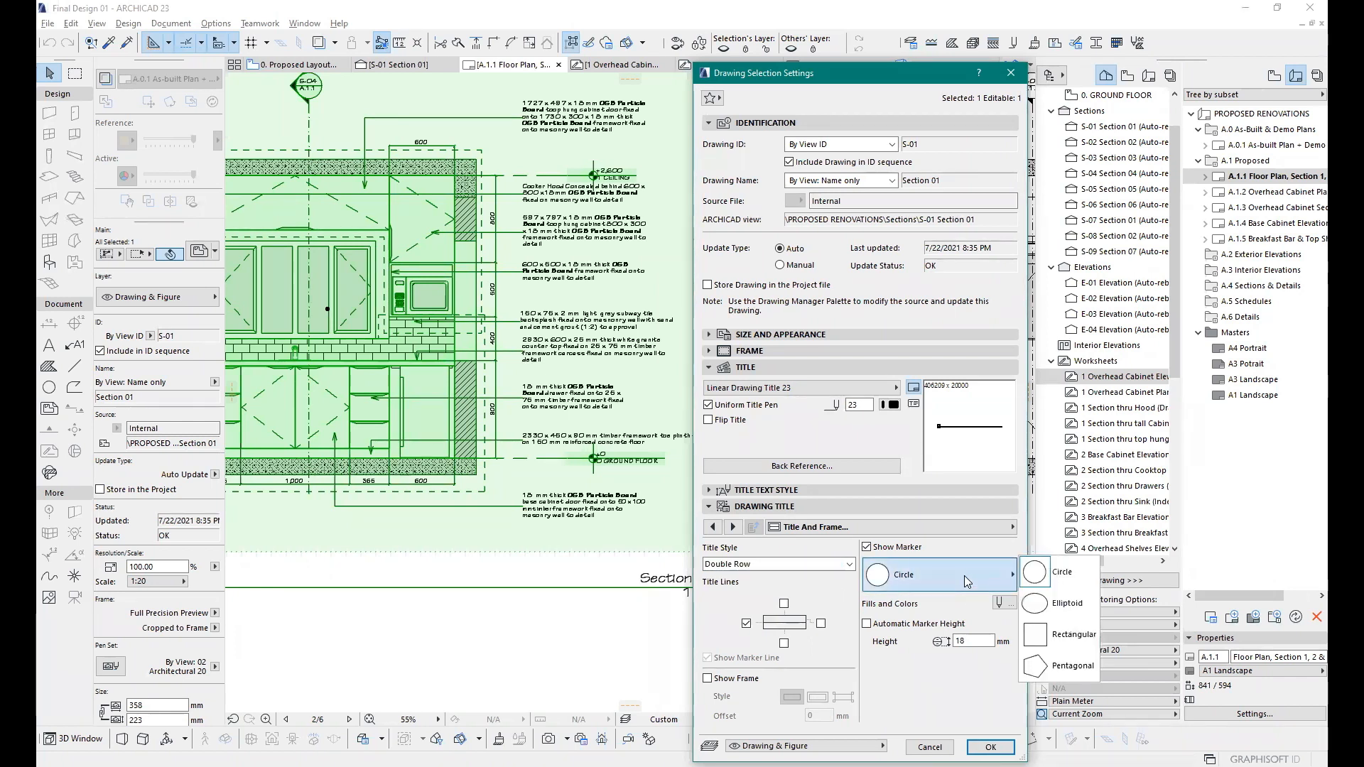
{"action": "left_click", "coordinate": [1071, 667]}
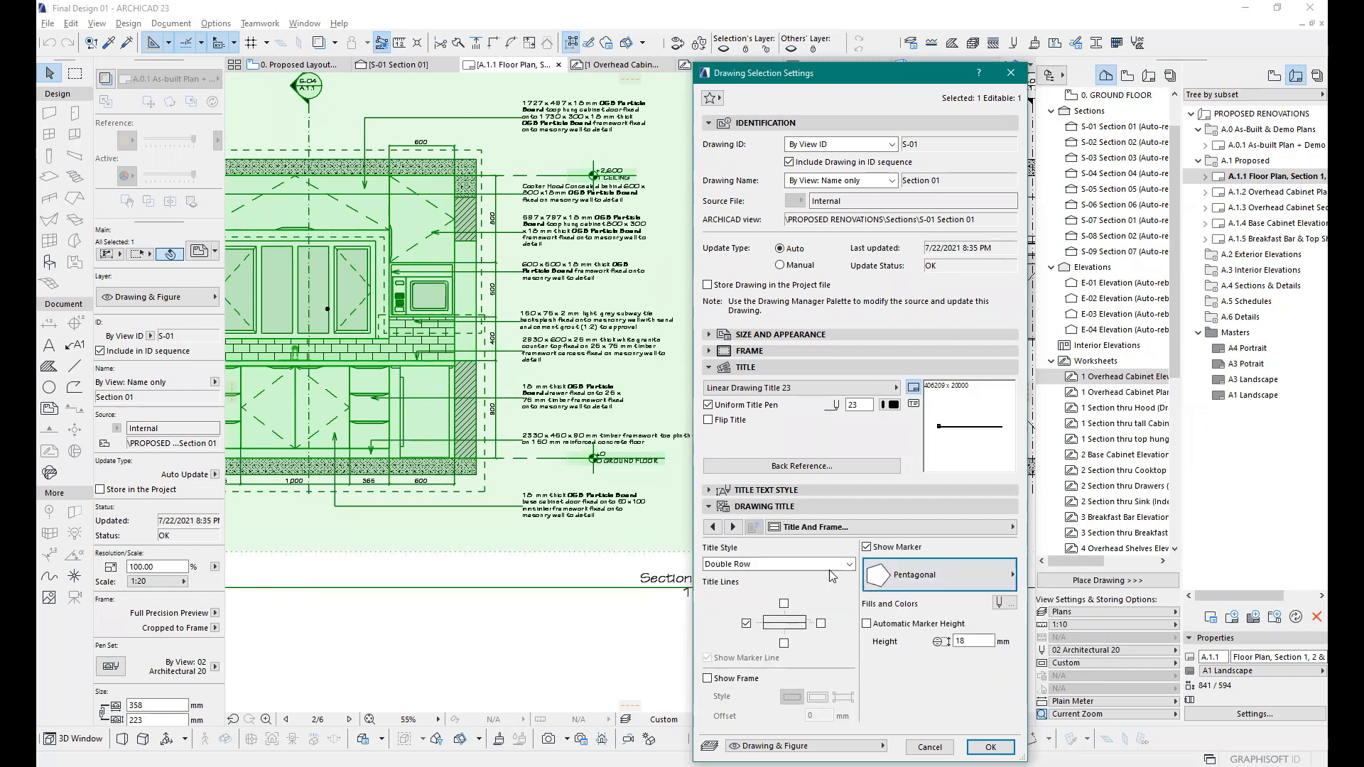
{"action": "left_click", "coordinate": [969, 584]}
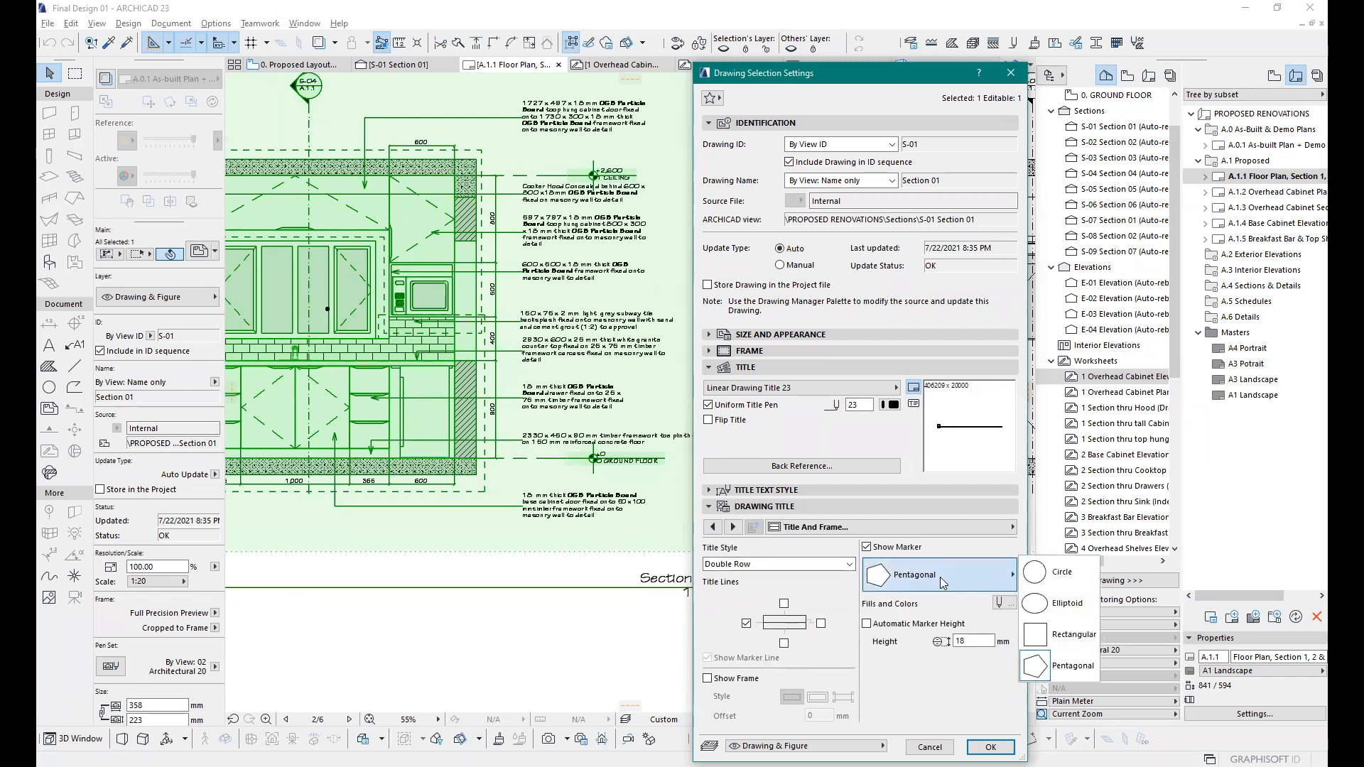
{"action": "left_click", "coordinate": [717, 543]}
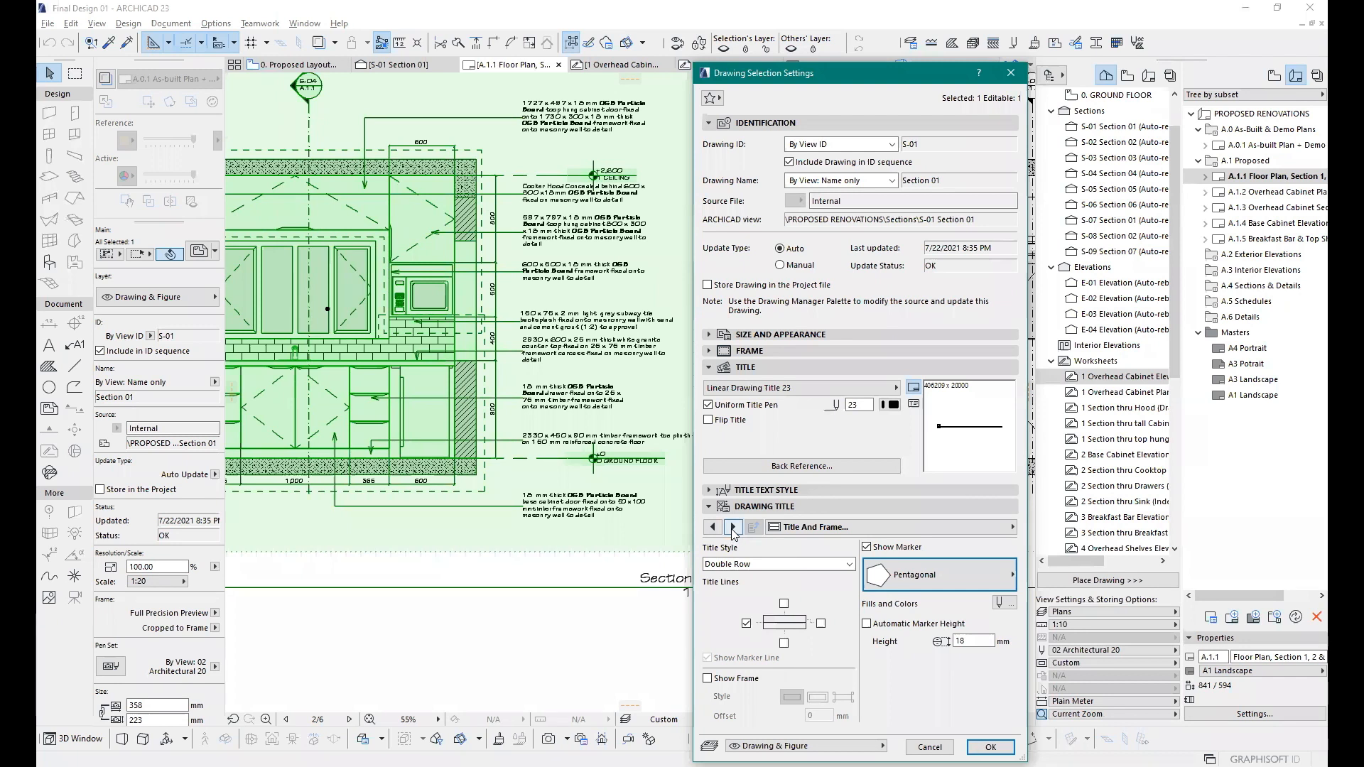
Step: Try the Top placement for the ID text in the Section 01 drawing title, and set it back to Center
{"action": "left_click", "coordinate": [732, 527]}
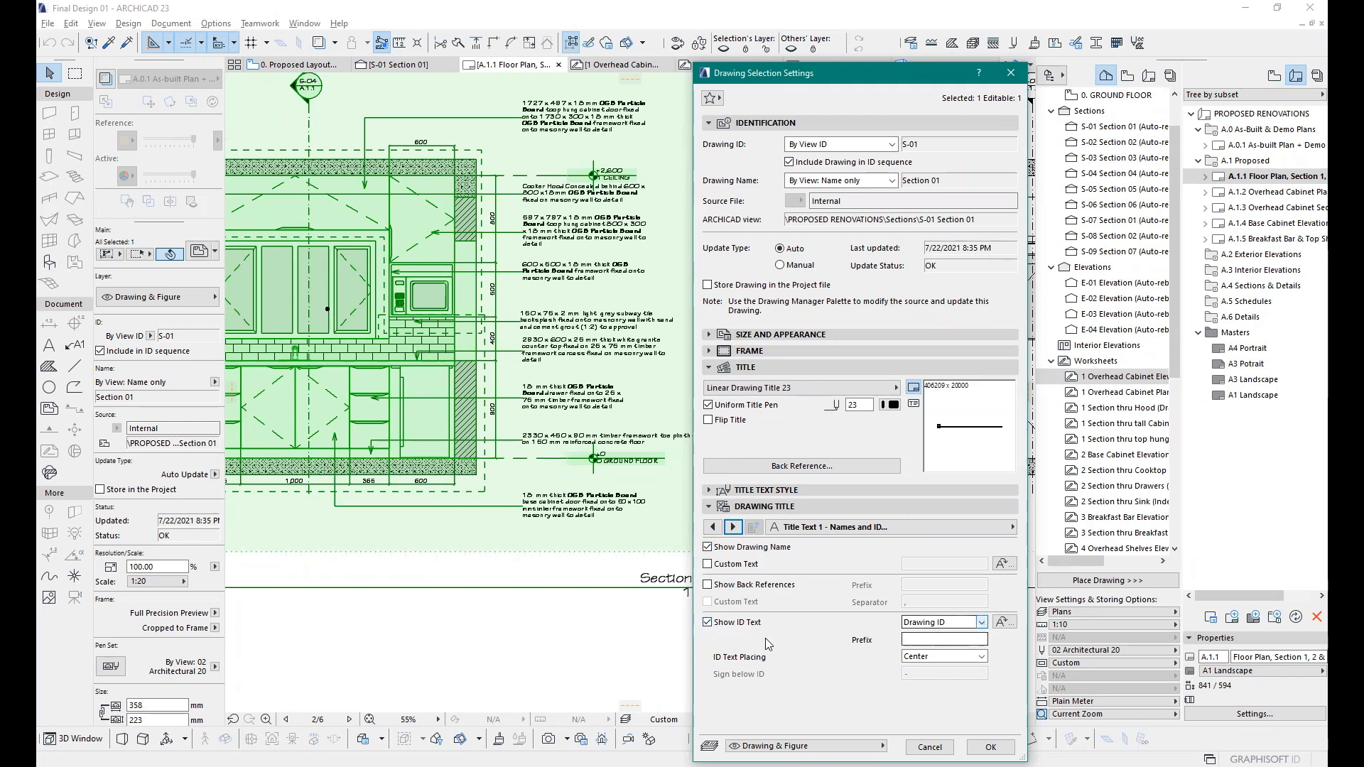
{"action": "left_click", "coordinate": [981, 658]}
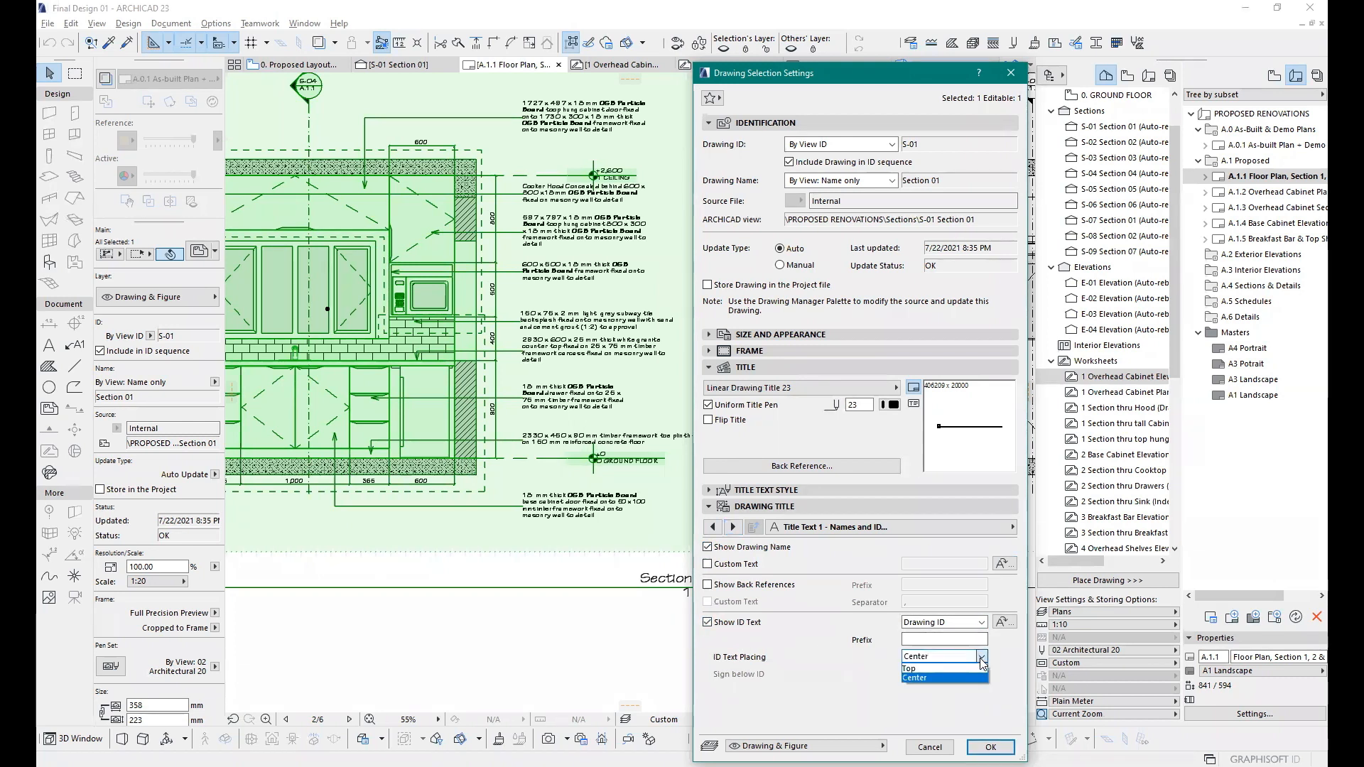
{"action": "left_click", "coordinate": [909, 668]}
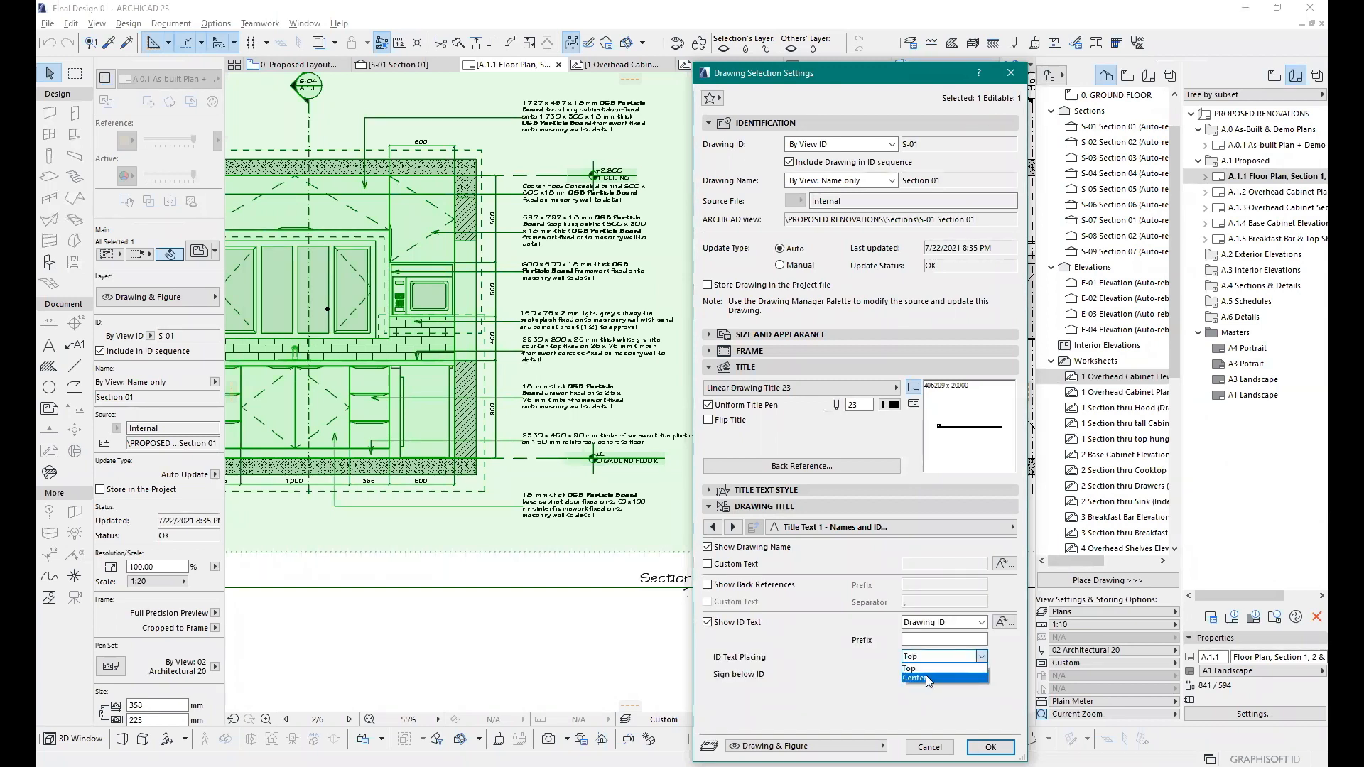
{"action": "left_click", "coordinate": [935, 669]}
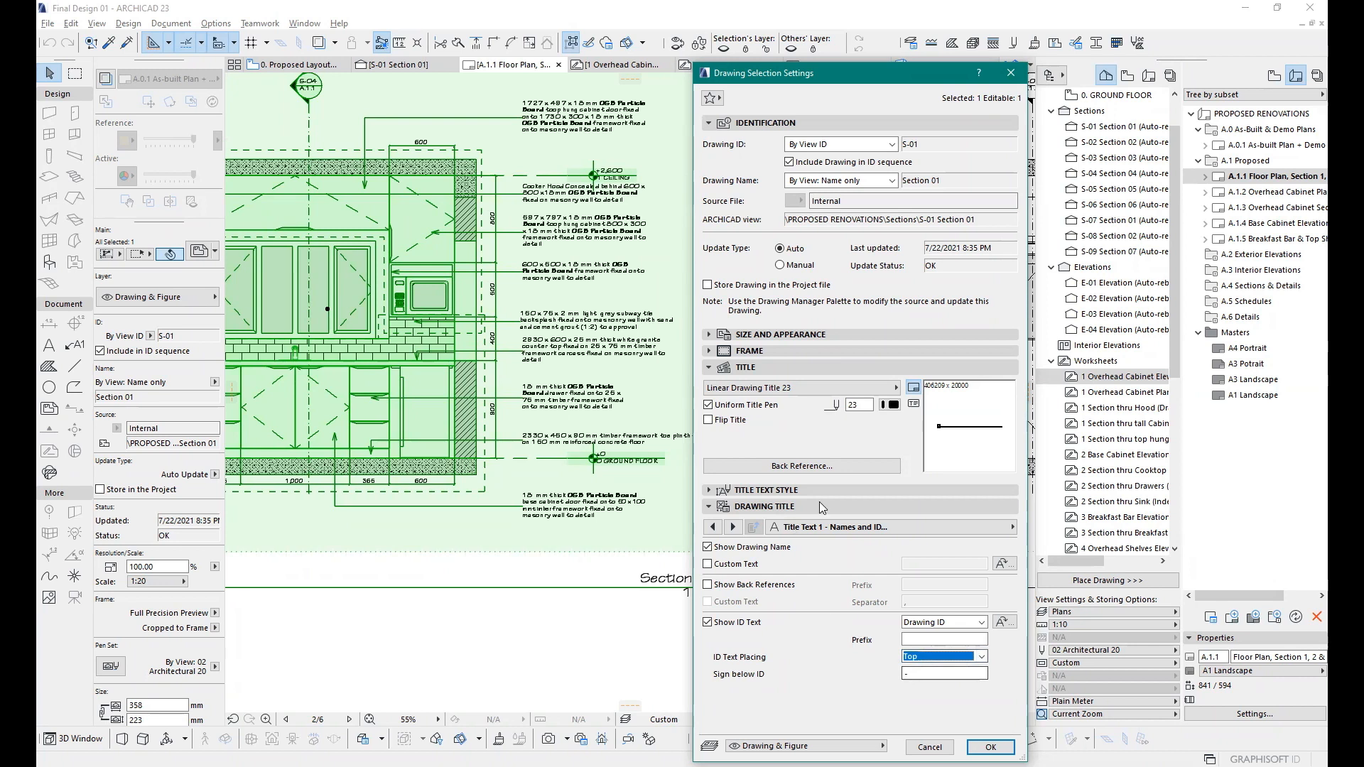
{"action": "left_click", "coordinate": [959, 657]}
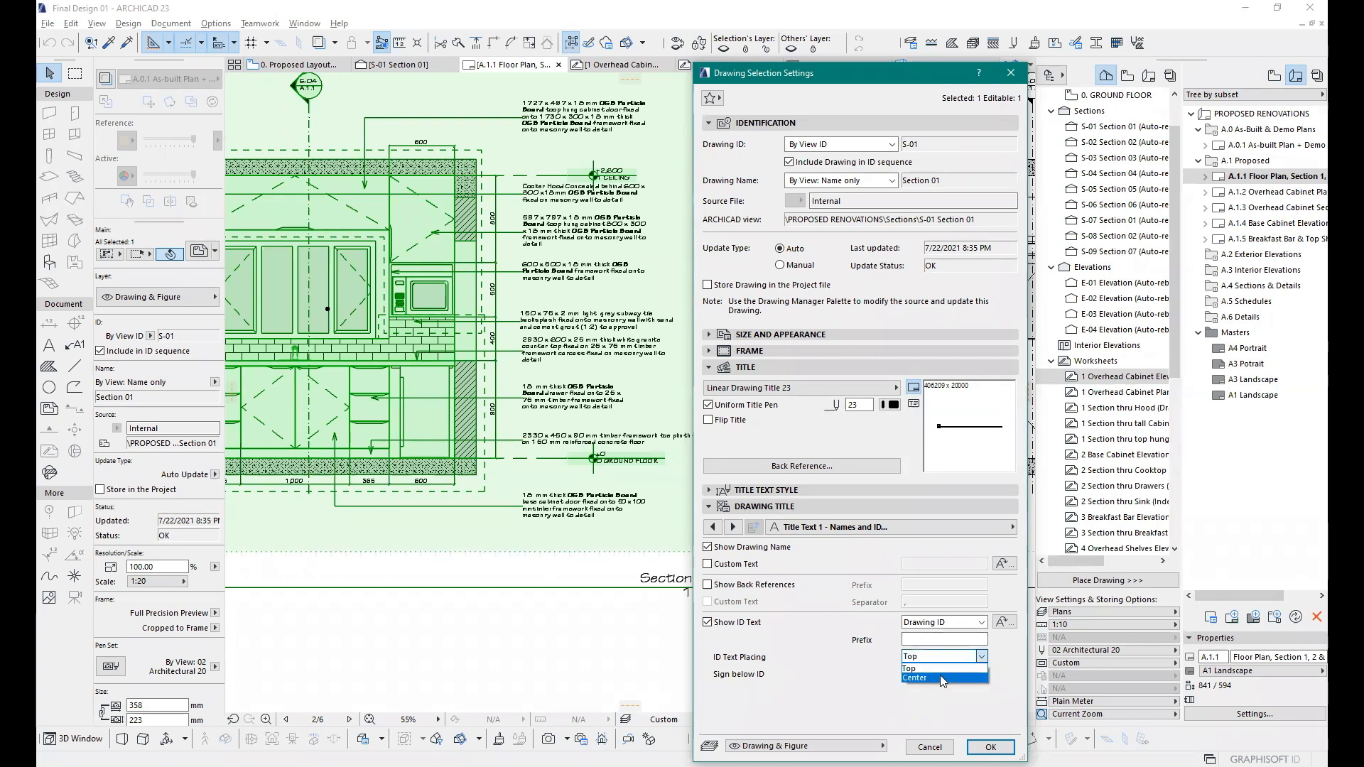
{"action": "left_click", "coordinate": [948, 667]}
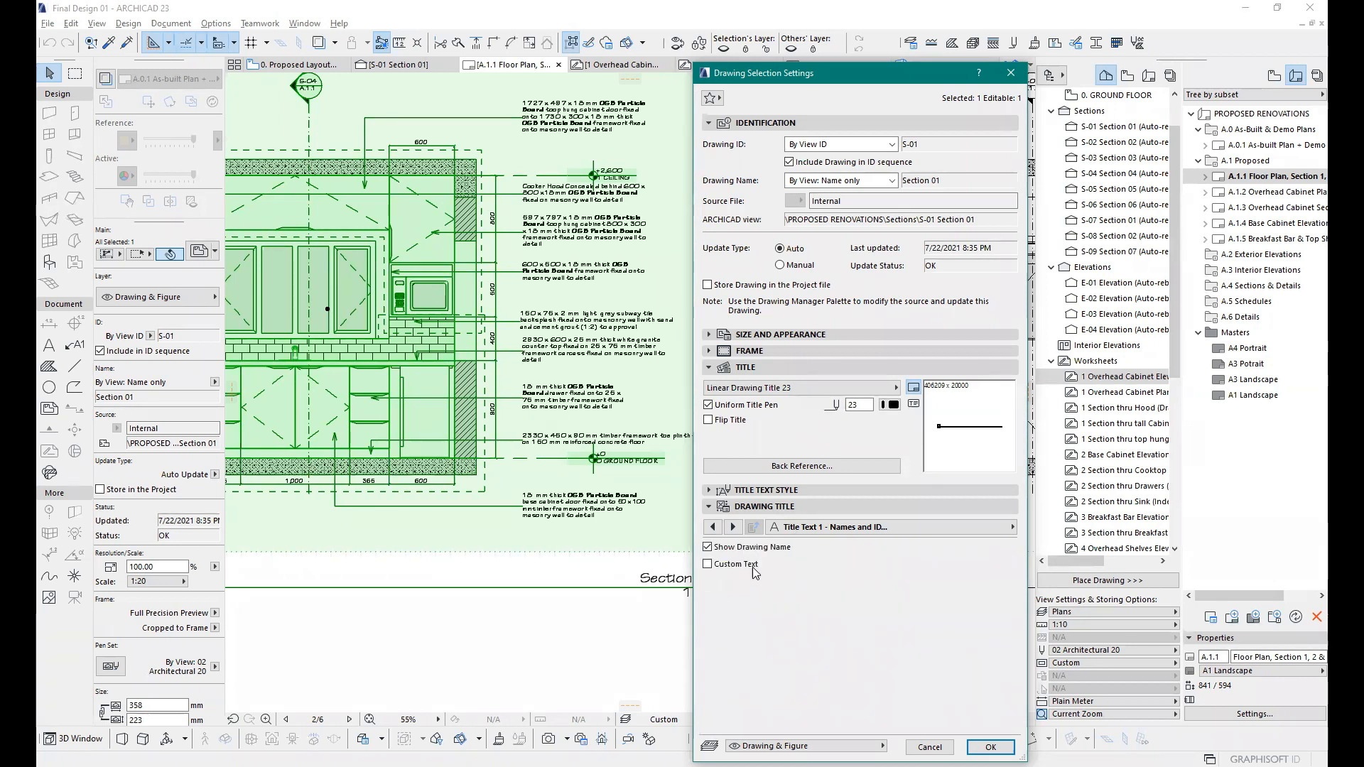
Step: Review the drawing title's scale options and the size and appearance settings of the Section 01 drawing
{"action": "left_click", "coordinate": [734, 528]}
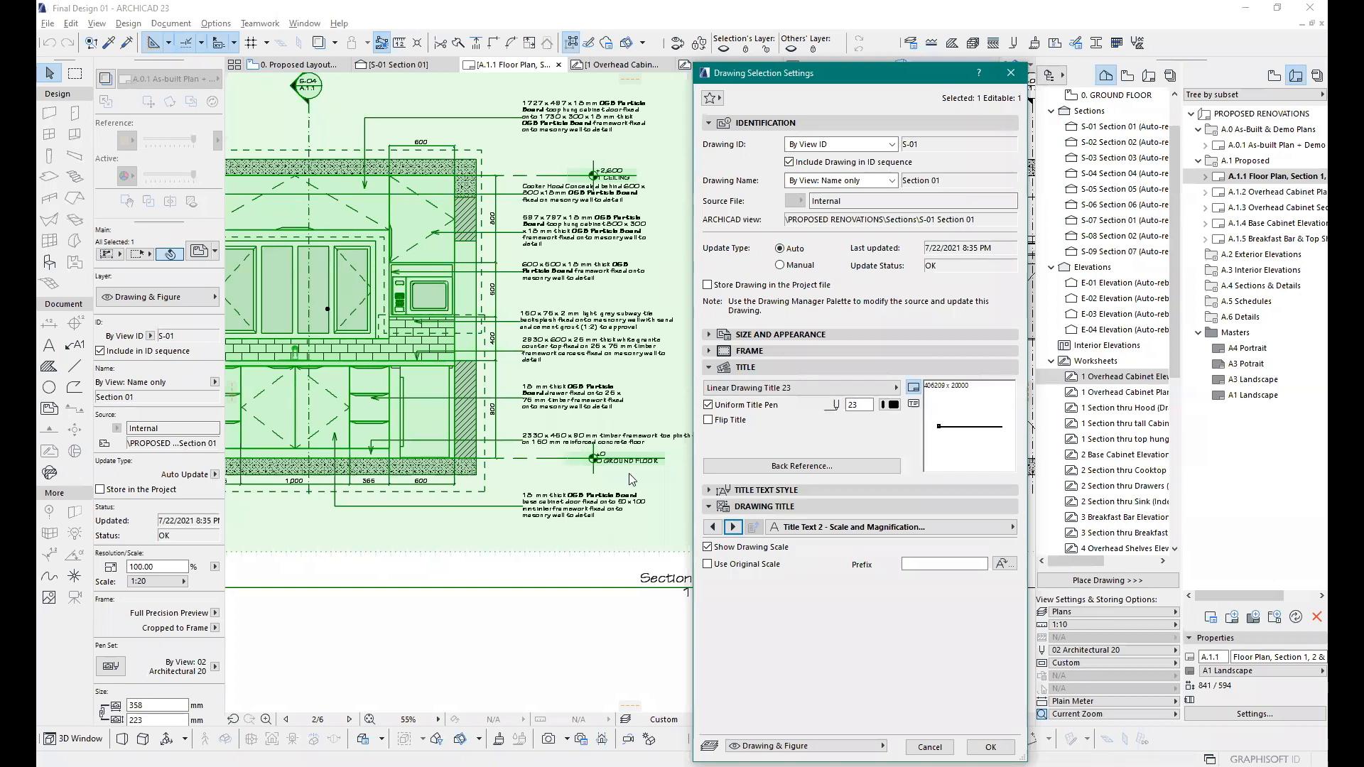
{"action": "left_click", "coordinate": [768, 338]}
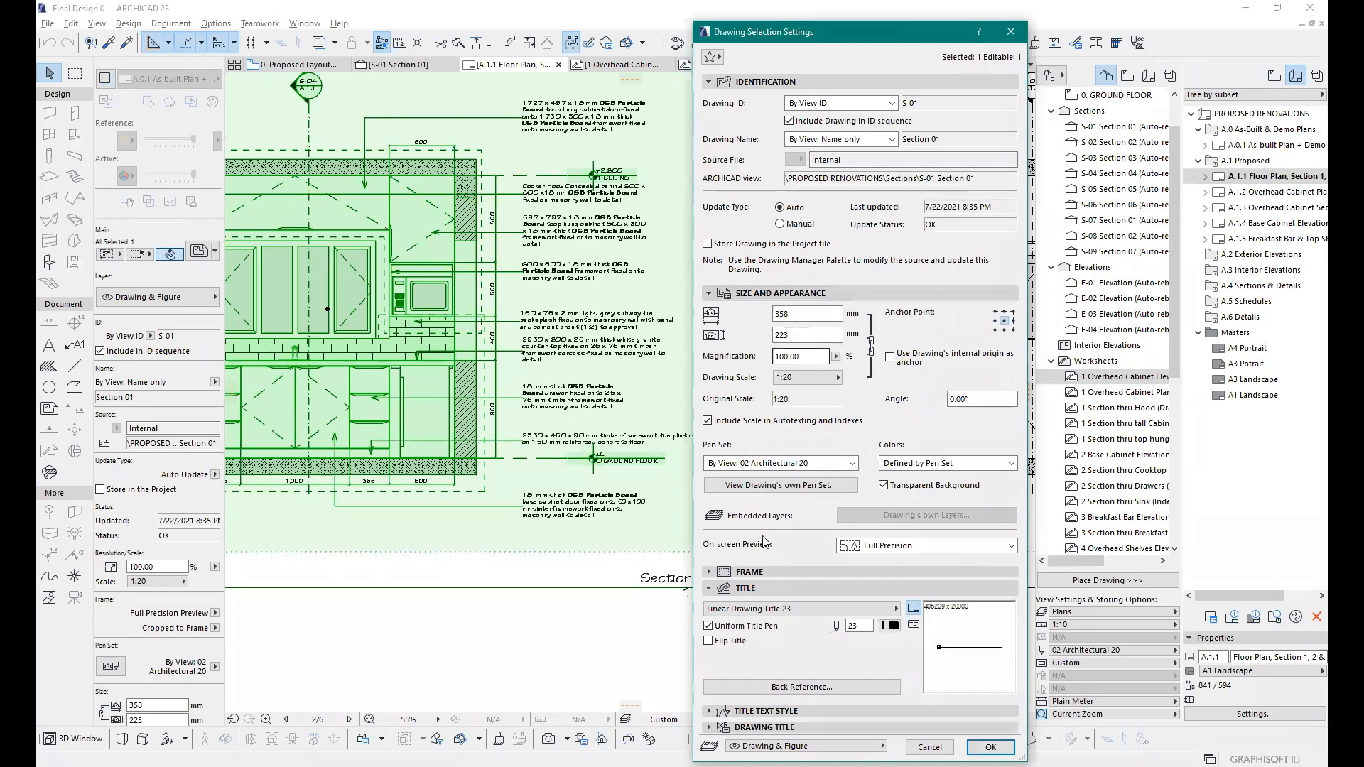
{"action": "left_click", "coordinate": [707, 729]}
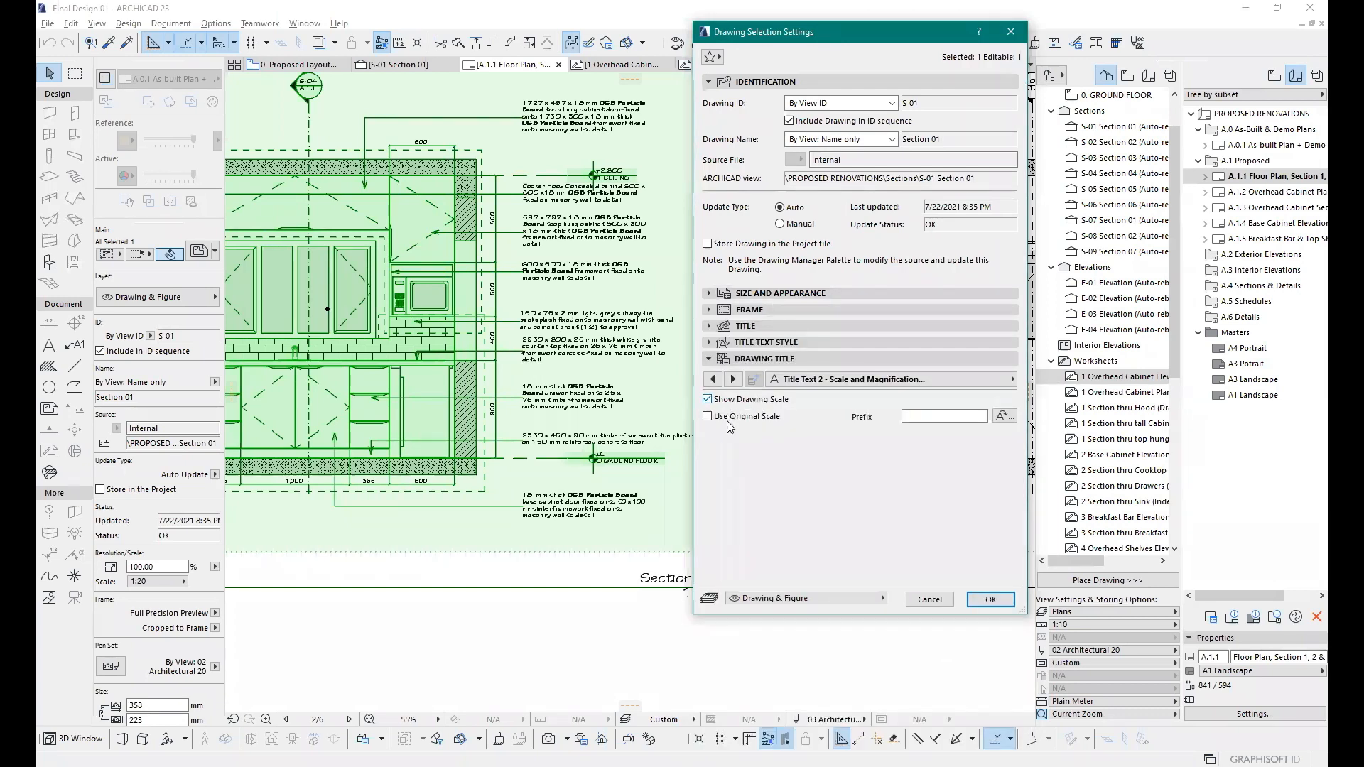
Step: Apply the drawing title settings and examine the S-01 marker below the Section 01 drawing
{"action": "left_click", "coordinate": [979, 600]}
{"action": "scroll", "coordinate": [878, 453], "scroll_direction": "down", "scroll_amount": 3}
{"action": "scroll", "coordinate": [874, 452], "scroll_direction": "down", "scroll_amount": 1}
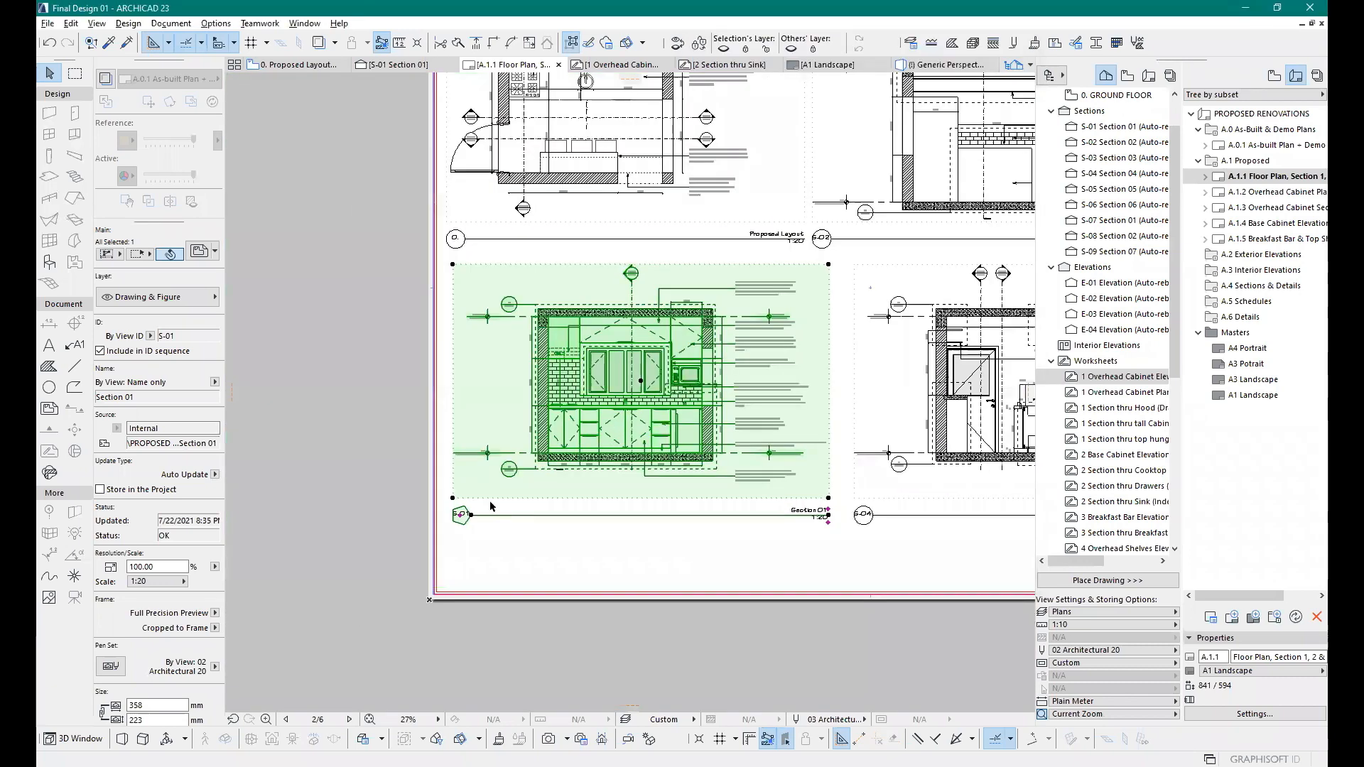
{"action": "scroll", "coordinate": [463, 506], "scroll_direction": "up", "scroll_amount": 10}
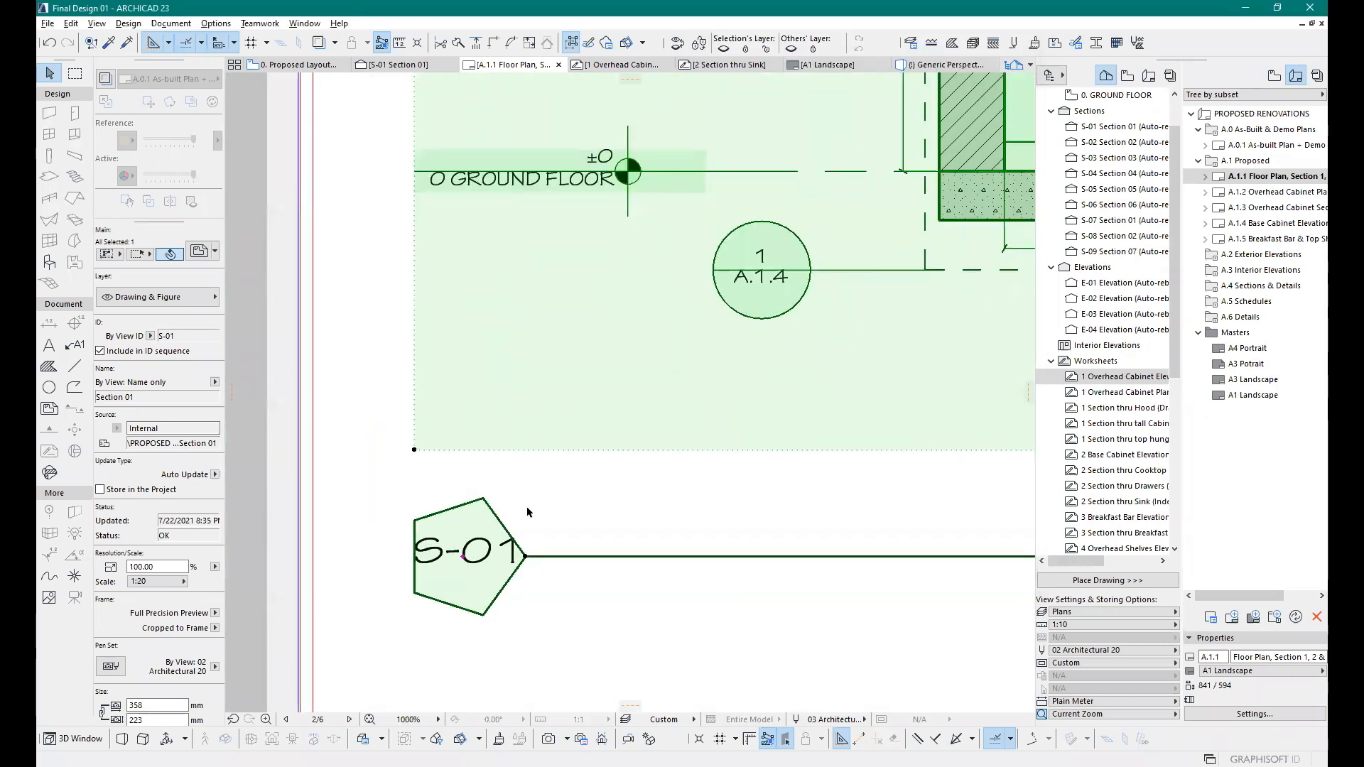
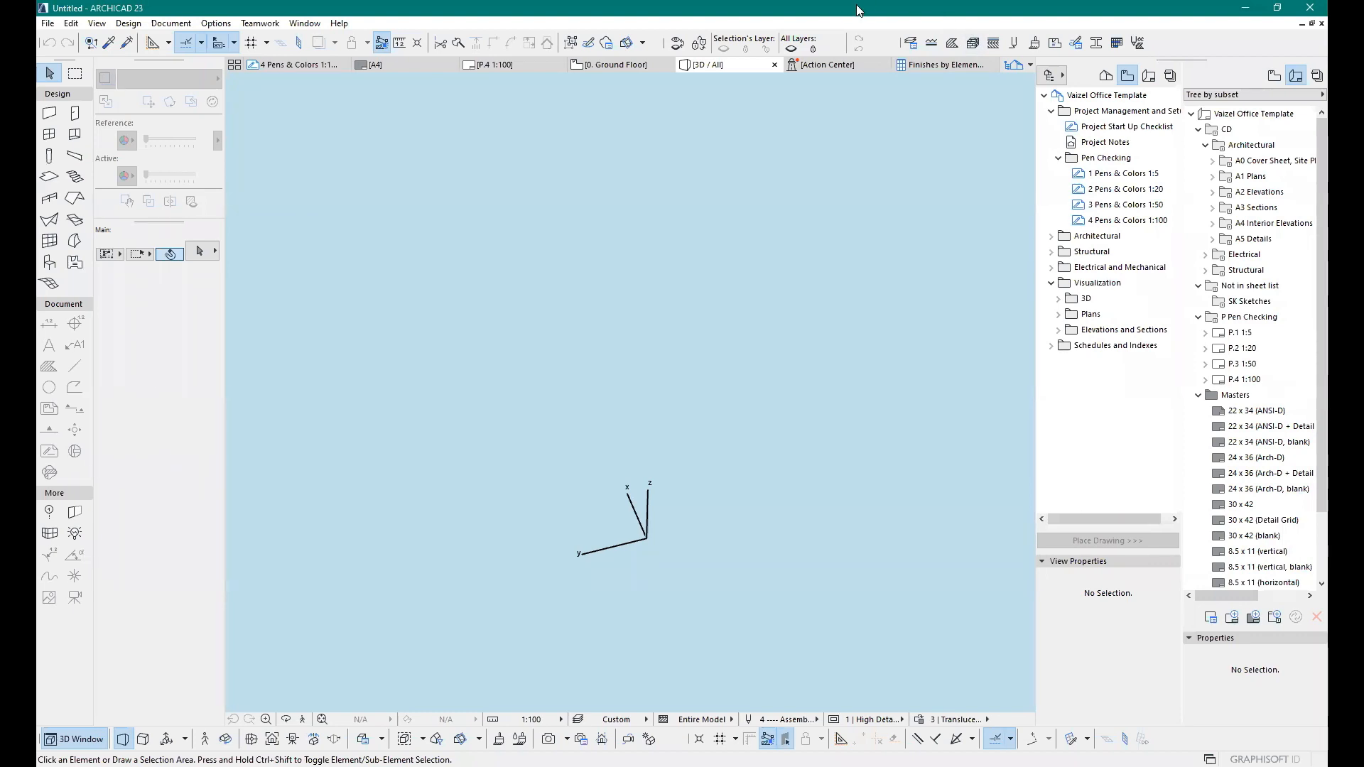
Step: Look over the Vaizel Office Template's project map, view map and layout book, collapsing the Pen Checking, Visualization, Architectural layout and CD folders
{"action": "left_click", "coordinate": [1107, 78]}
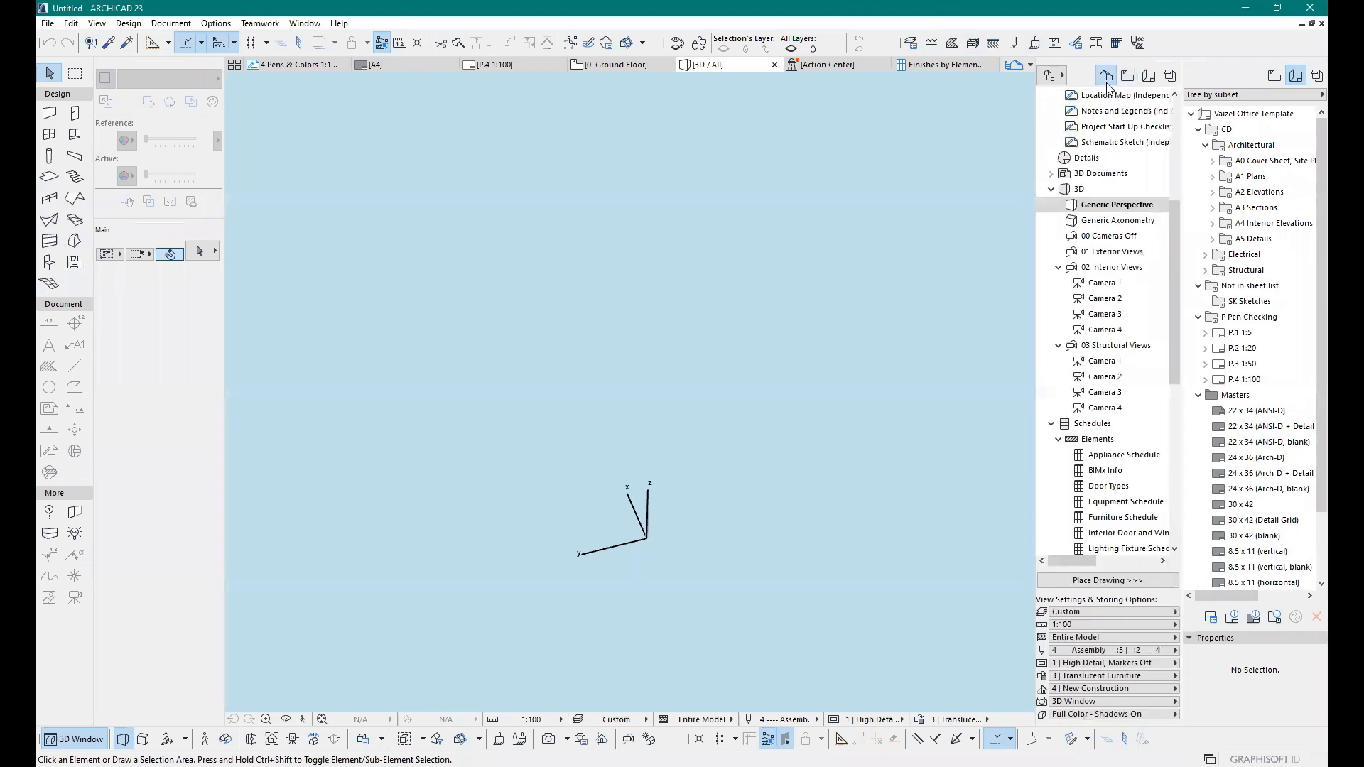
{"action": "scroll", "coordinate": [1135, 138], "scroll_direction": "up", "scroll_amount": 5}
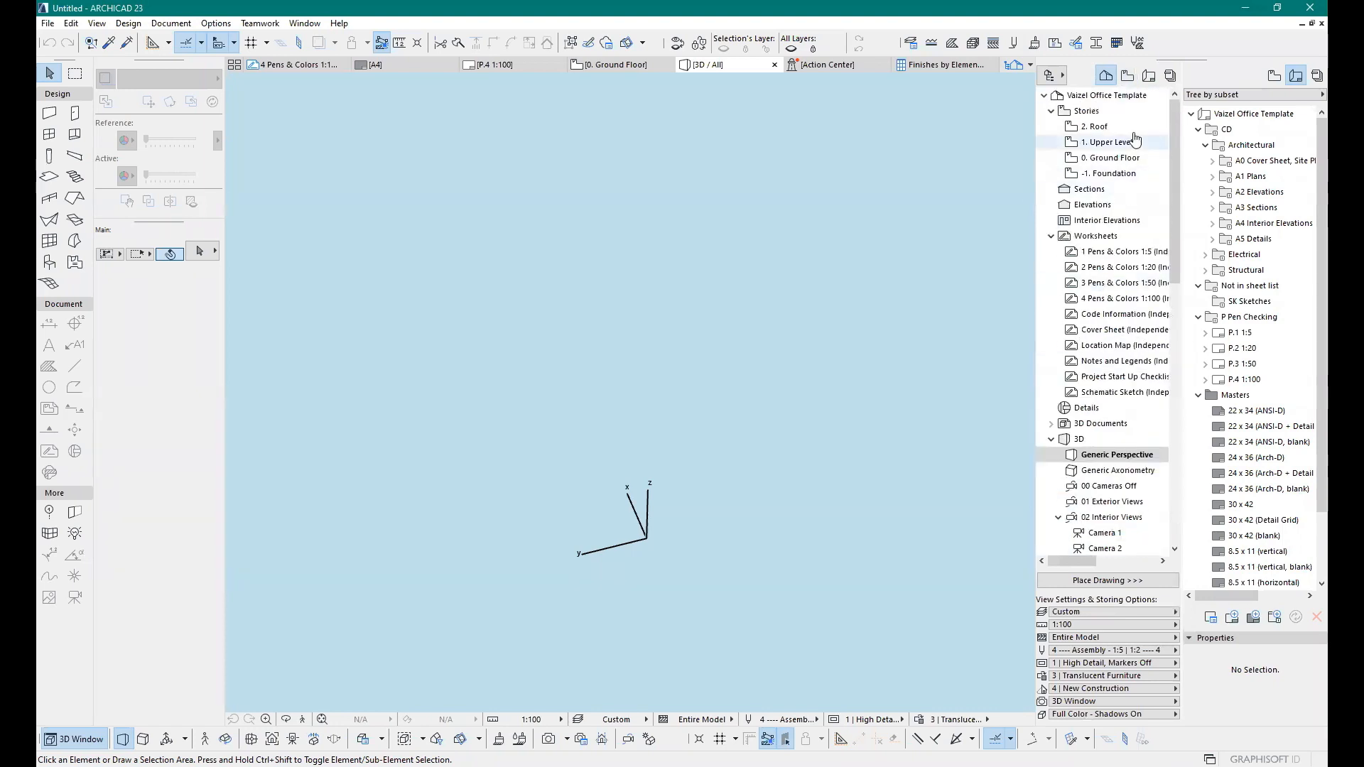
{"action": "left_click", "coordinate": [1128, 75]}
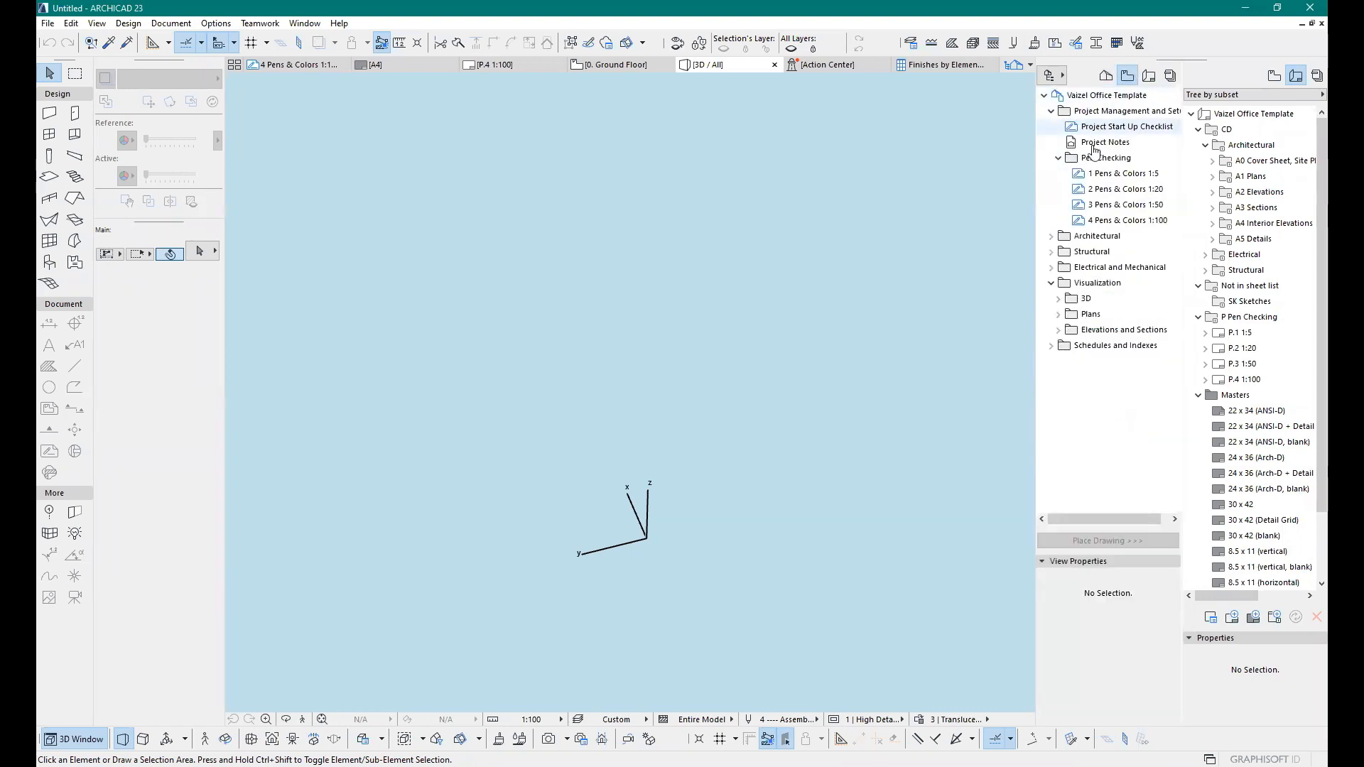
{"action": "left_click", "coordinate": [1059, 158]}
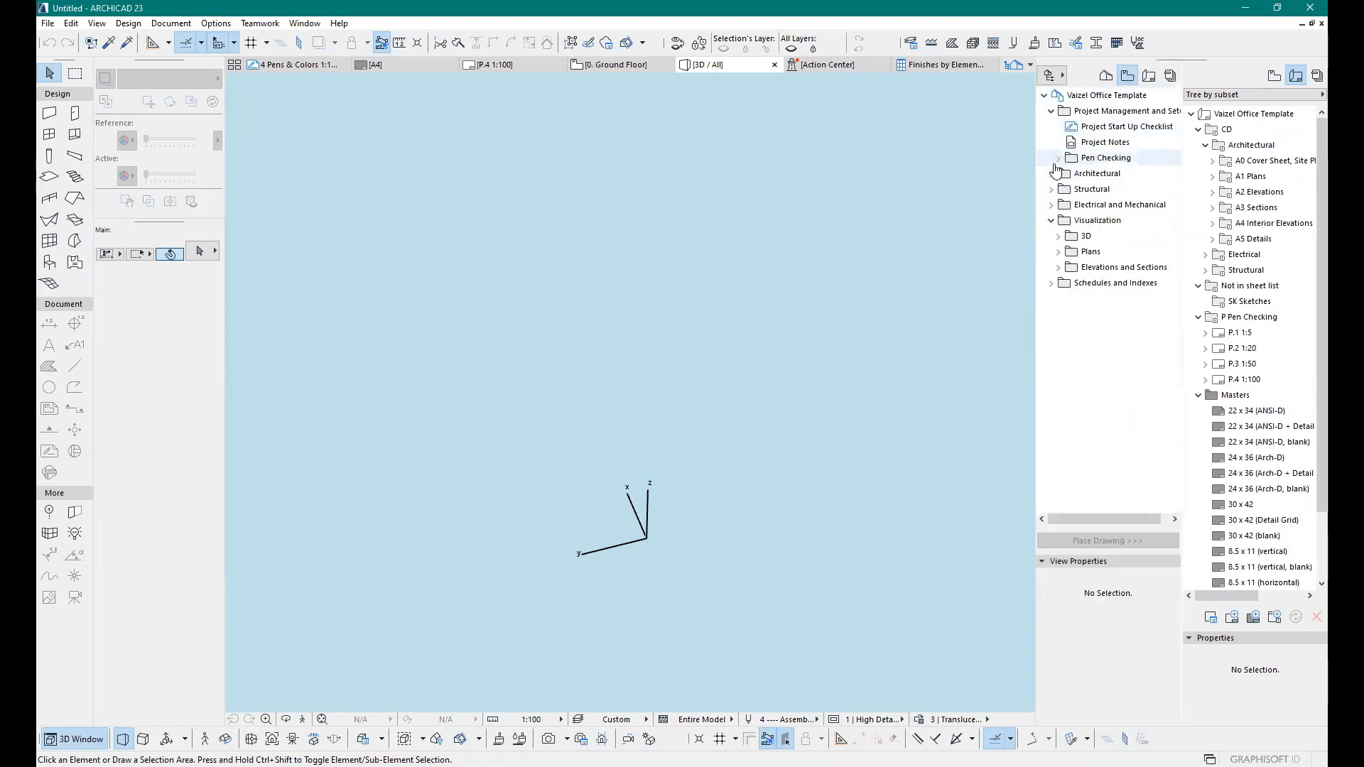
{"action": "left_click", "coordinate": [1049, 221]}
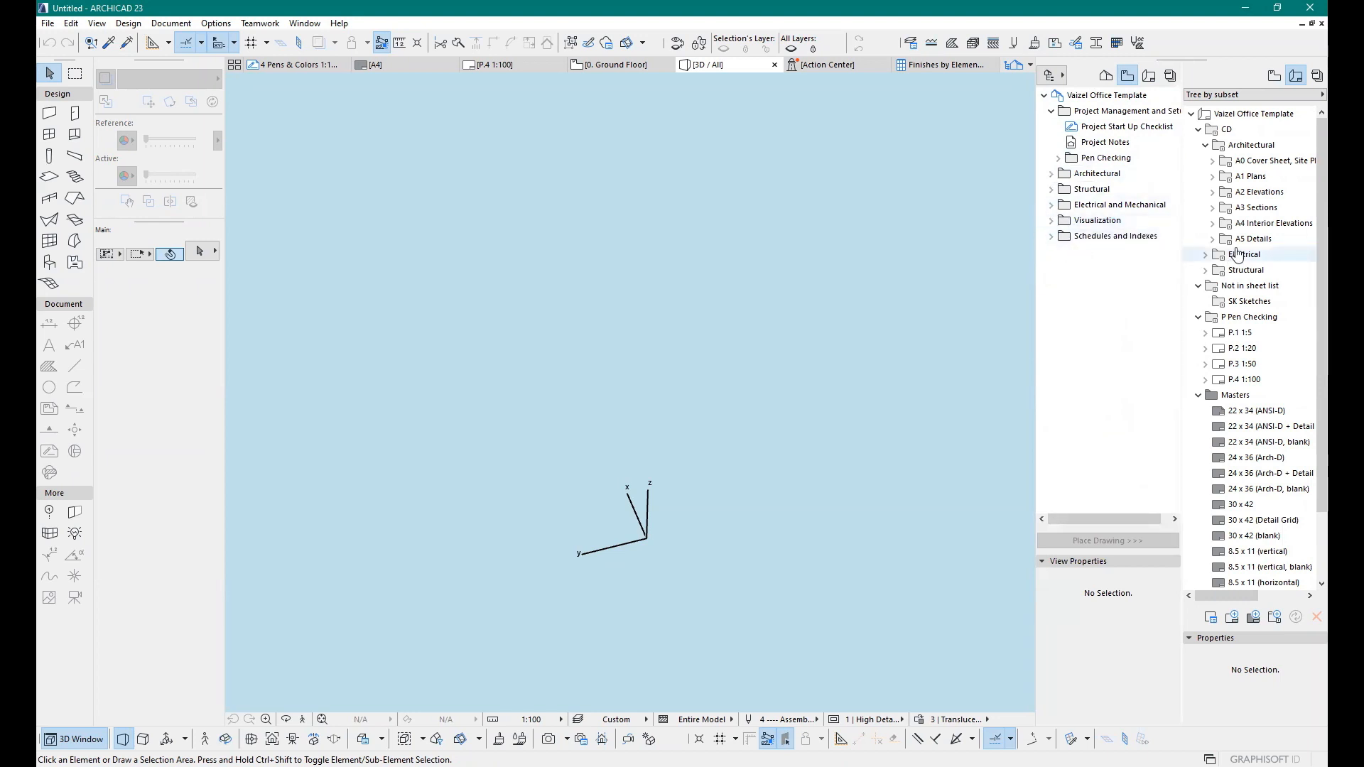
{"action": "left_click", "coordinate": [1205, 145]}
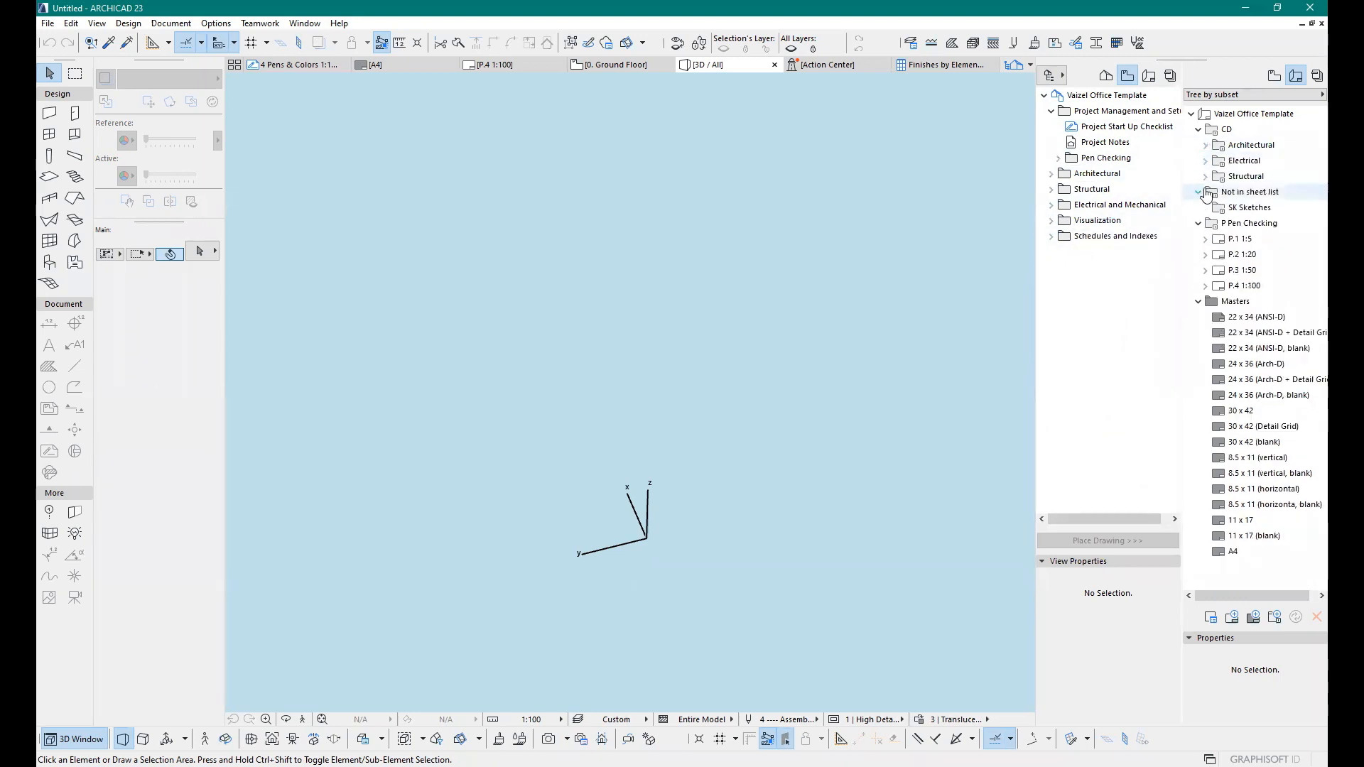
{"action": "left_click", "coordinate": [1192, 129]}
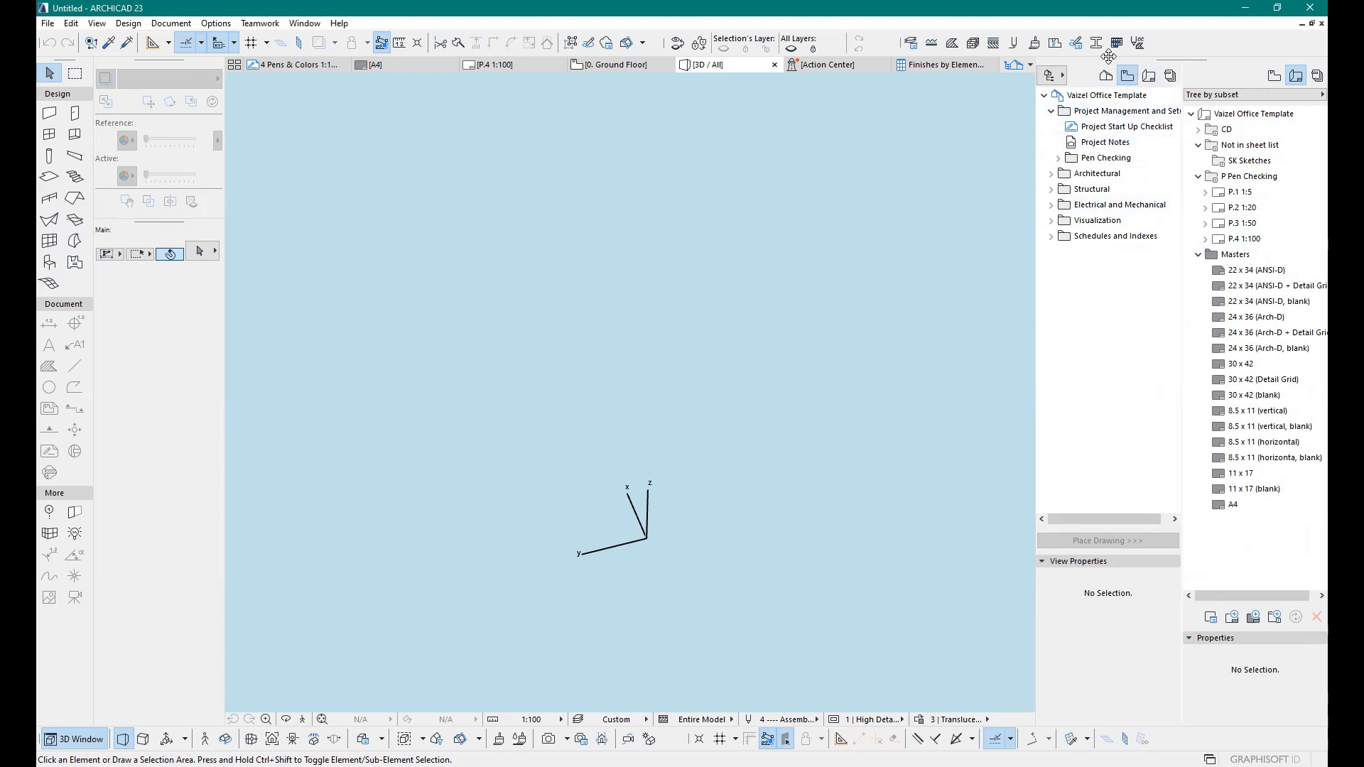
Step: Open the Building Materials list and look through its material groups from Concrete and Masonry down to Finishes and Landscape
{"action": "left_click", "coordinate": [974, 44]}
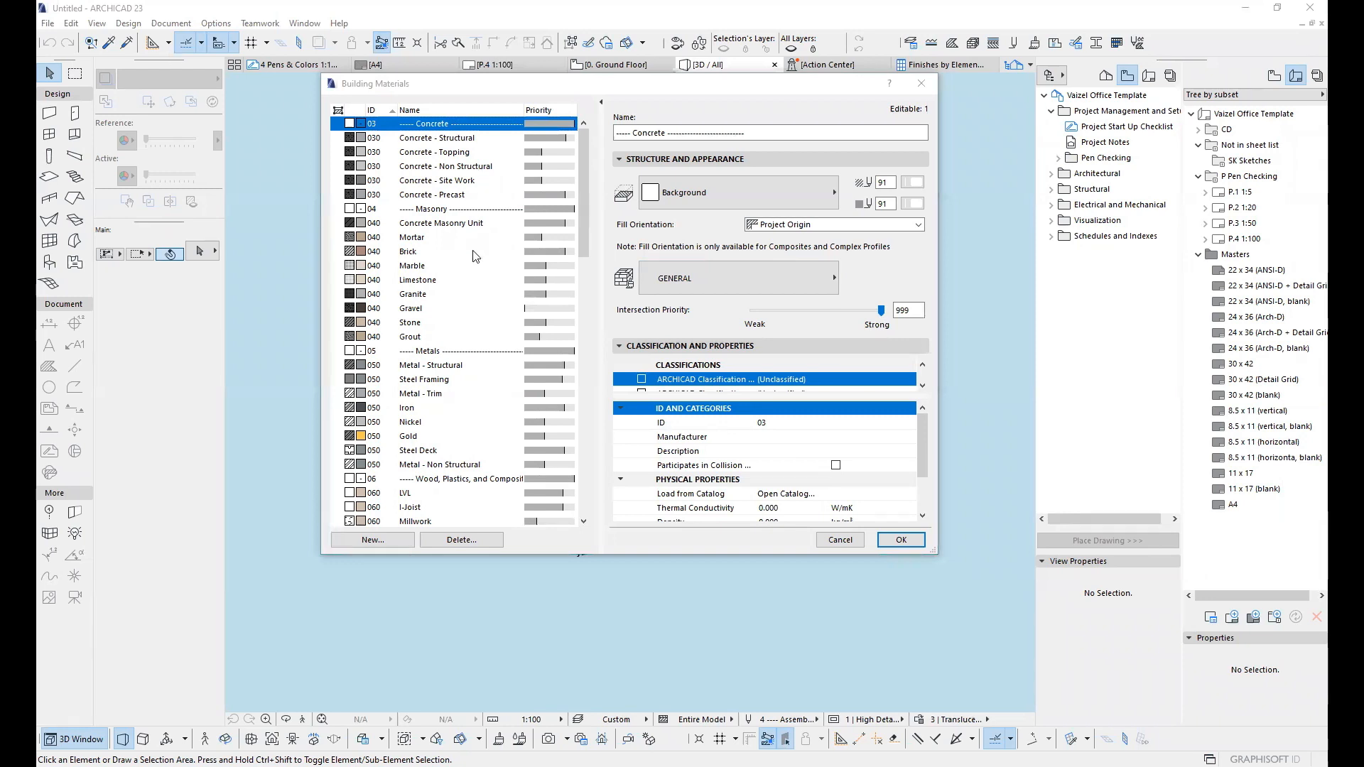
{"action": "scroll", "coordinate": [461, 262], "scroll_direction": "down", "scroll_amount": 10}
{"action": "scroll", "coordinate": [468, 273], "scroll_direction": "down", "scroll_amount": 9}
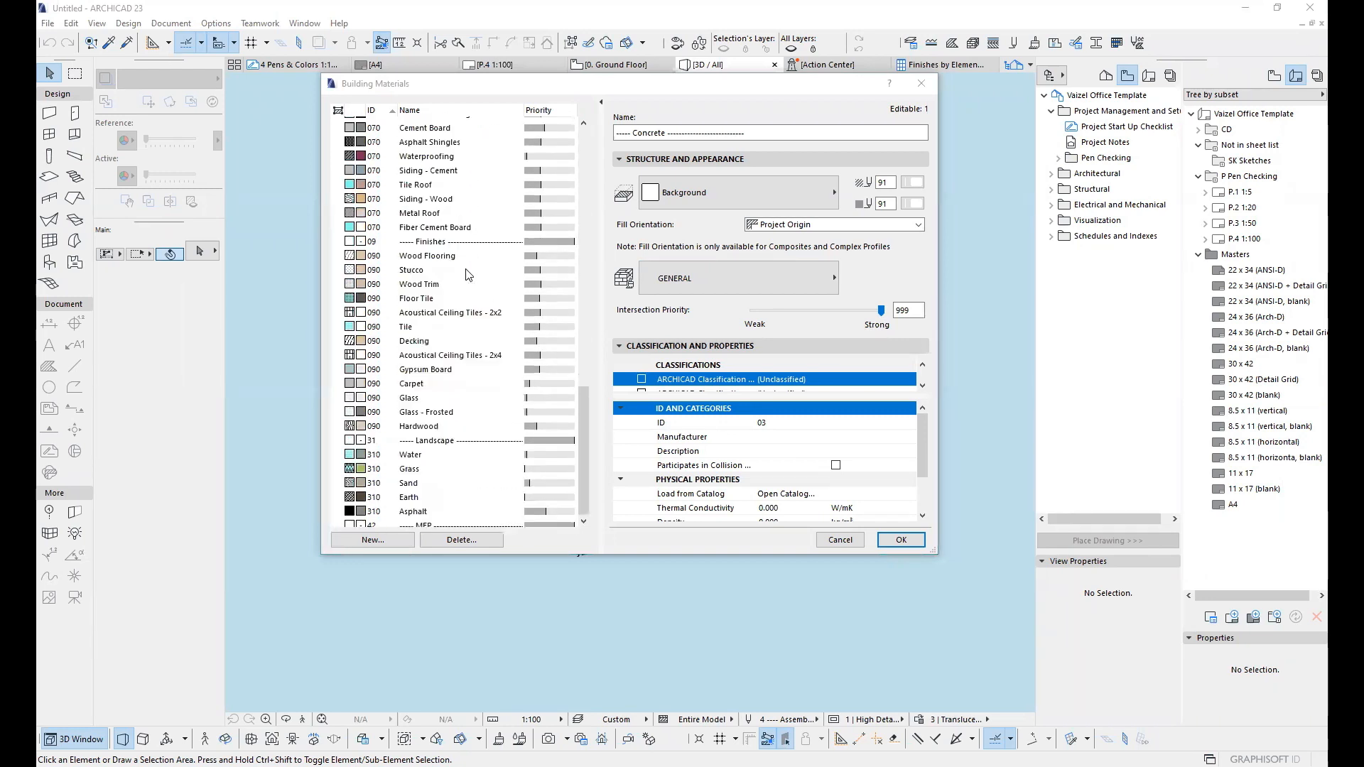
{"action": "scroll", "coordinate": [468, 275], "scroll_direction": "up", "scroll_amount": 19}
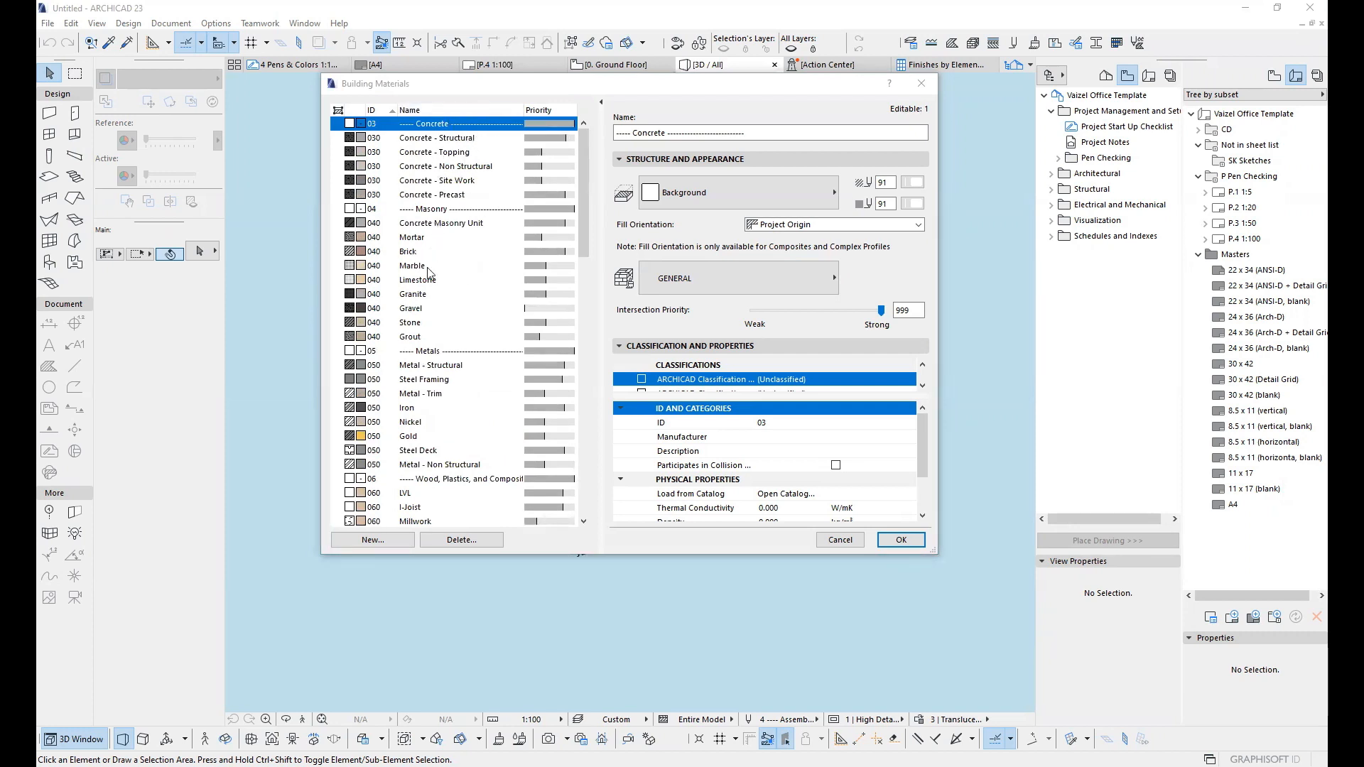
{"action": "scroll", "coordinate": [424, 322], "scroll_direction": "down", "scroll_amount": 2}
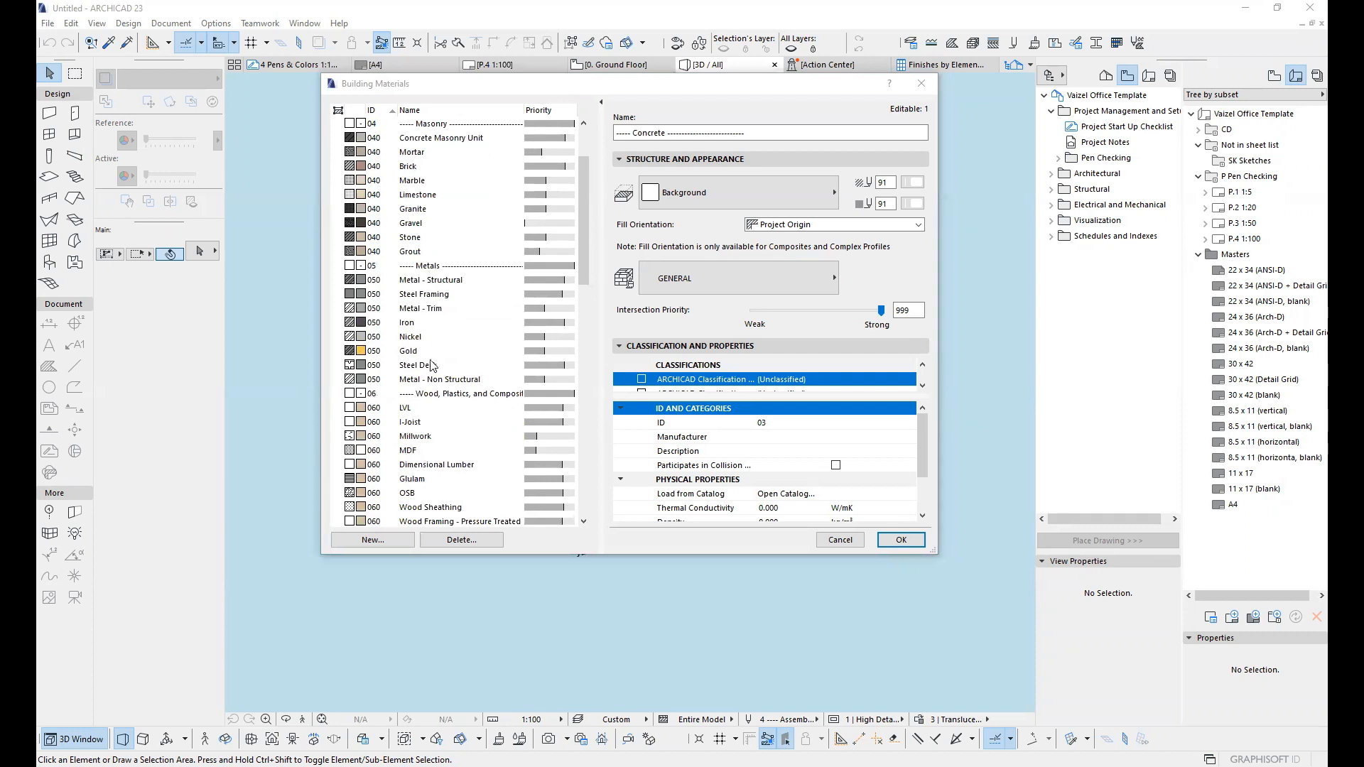
{"action": "scroll", "coordinate": [429, 313], "scroll_direction": "down", "scroll_amount": 4}
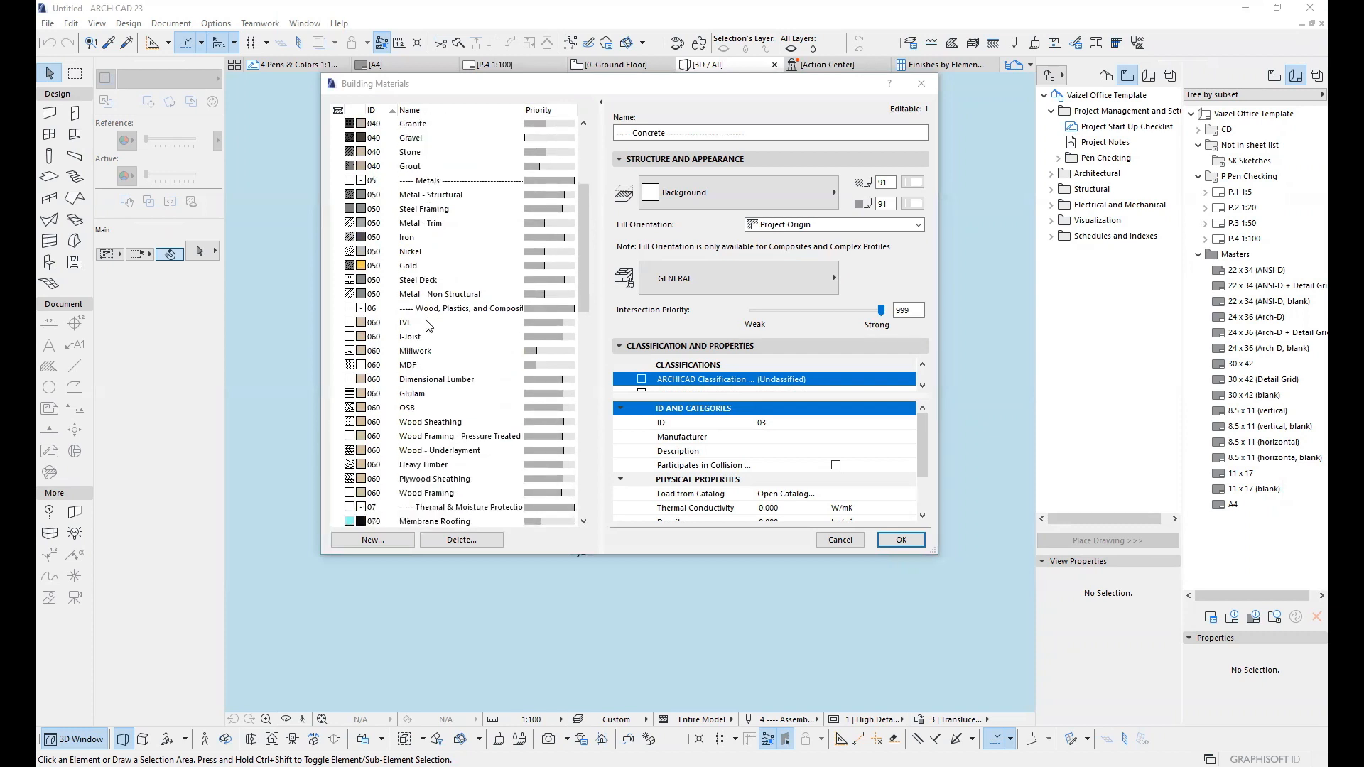
{"action": "scroll", "coordinate": [428, 325], "scroll_direction": "down", "scroll_amount": 5}
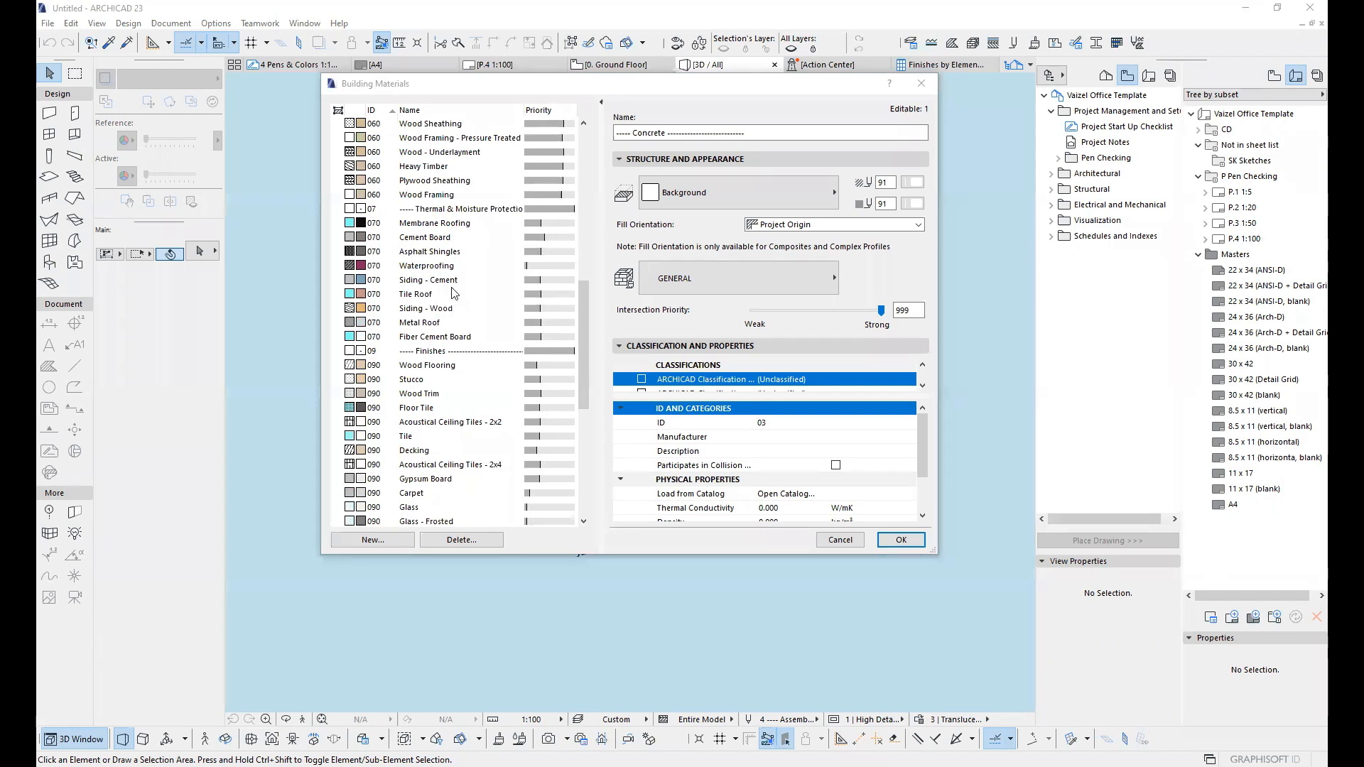
Step: Look through the remaining building materials from Finishes down to Visualization, and glance at the Ceiling - Acoustical Tile composite
{"action": "scroll", "coordinate": [453, 259], "scroll_direction": "down", "scroll_amount": 2}
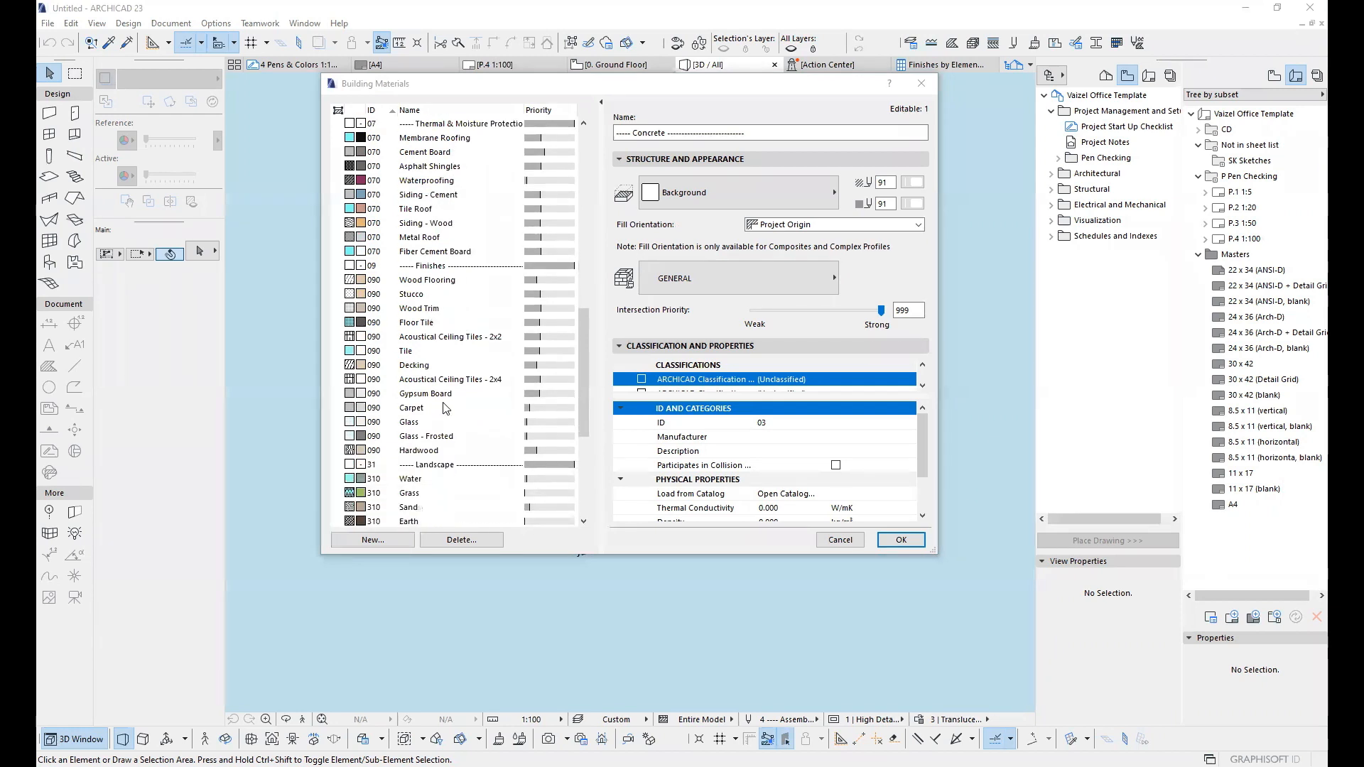
{"action": "scroll", "coordinate": [446, 393], "scroll_direction": "down", "scroll_amount": 3}
{"action": "scroll", "coordinate": [445, 393], "scroll_direction": "down", "scroll_amount": 3}
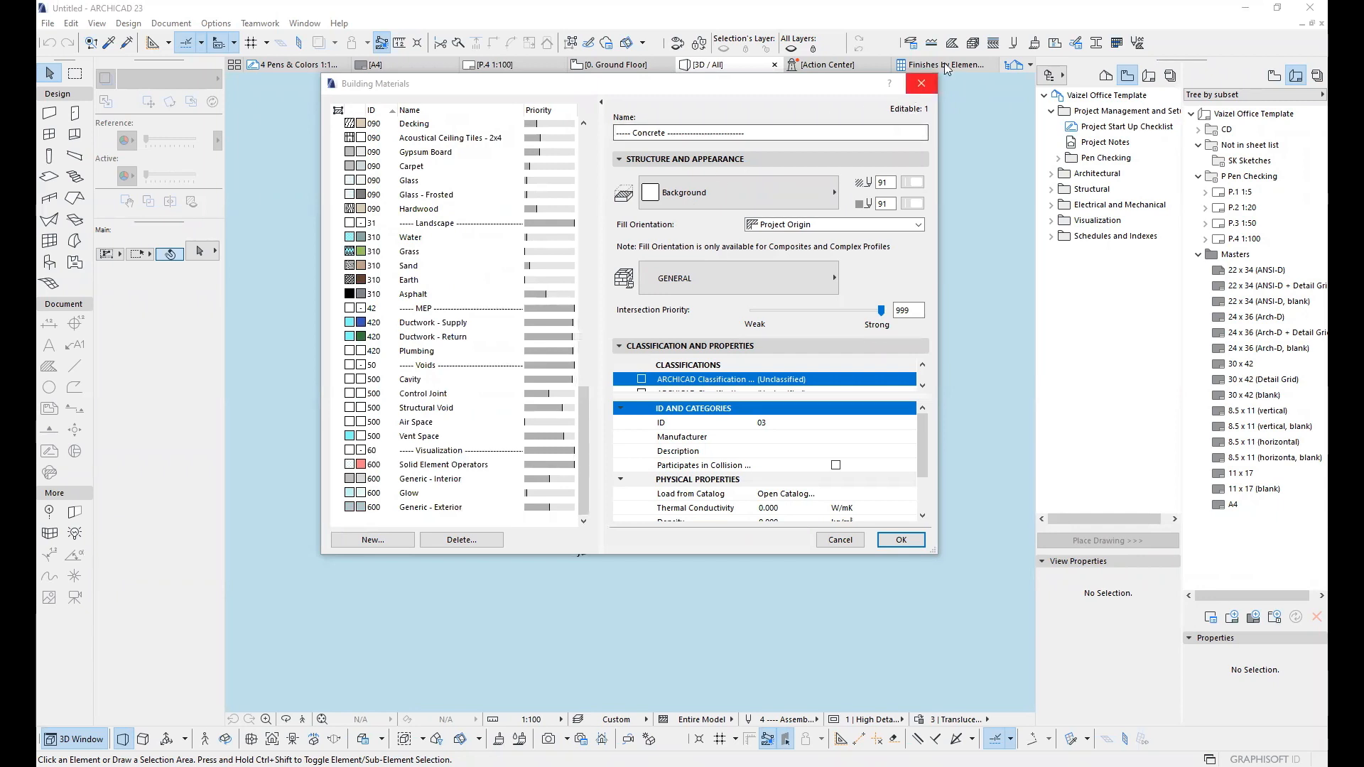
{"action": "left_click", "coordinate": [996, 44]}
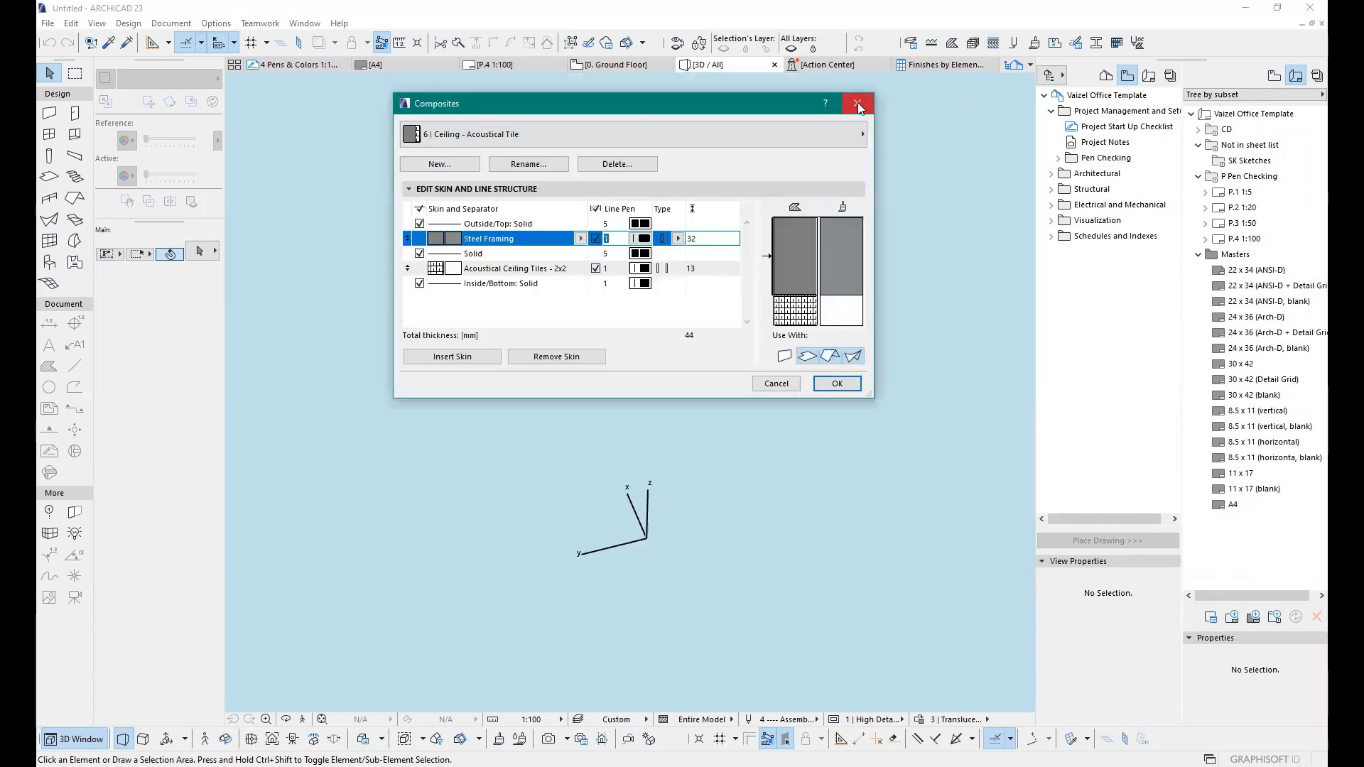
{"action": "left_click", "coordinate": [857, 104]}
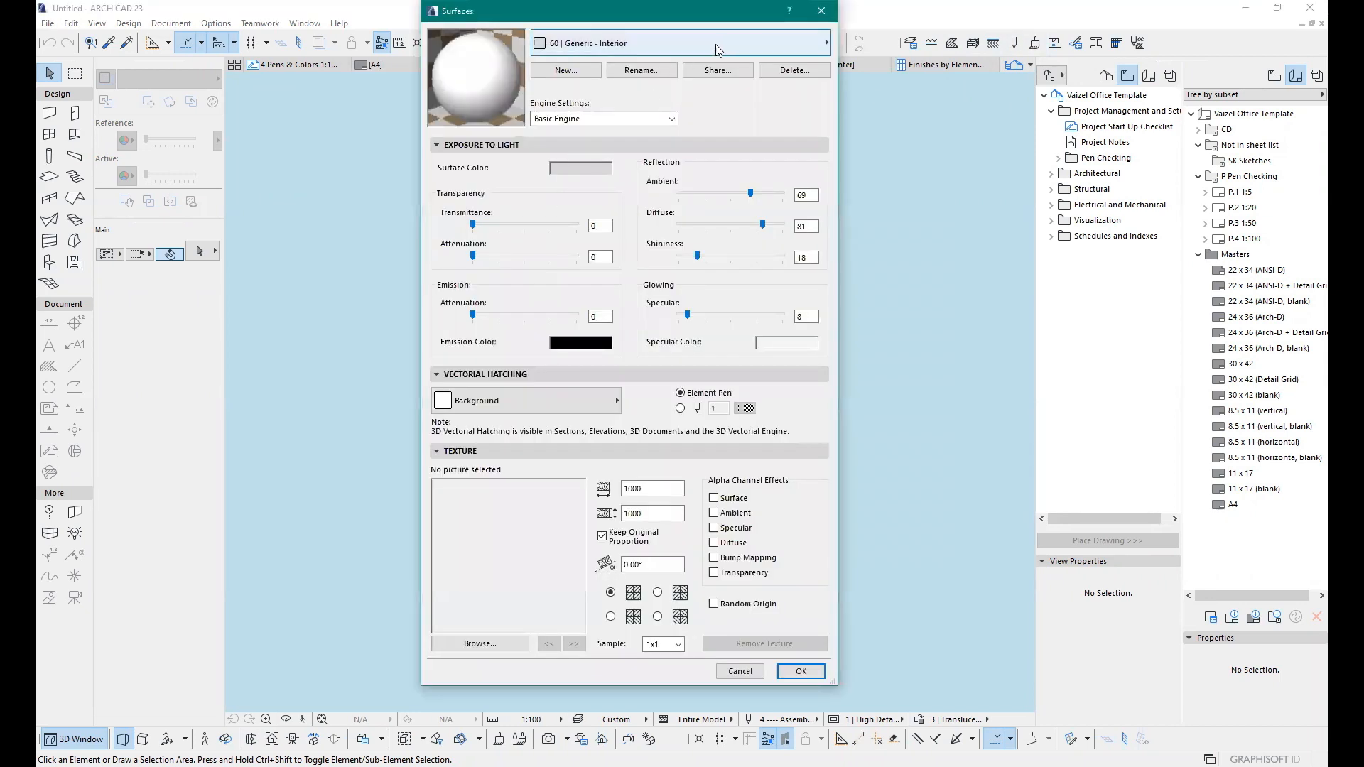
Step: Browse the list of surfaces and examine the settings and texture of 04 | Masonry - Structural
{"action": "left_click", "coordinate": [722, 48]}
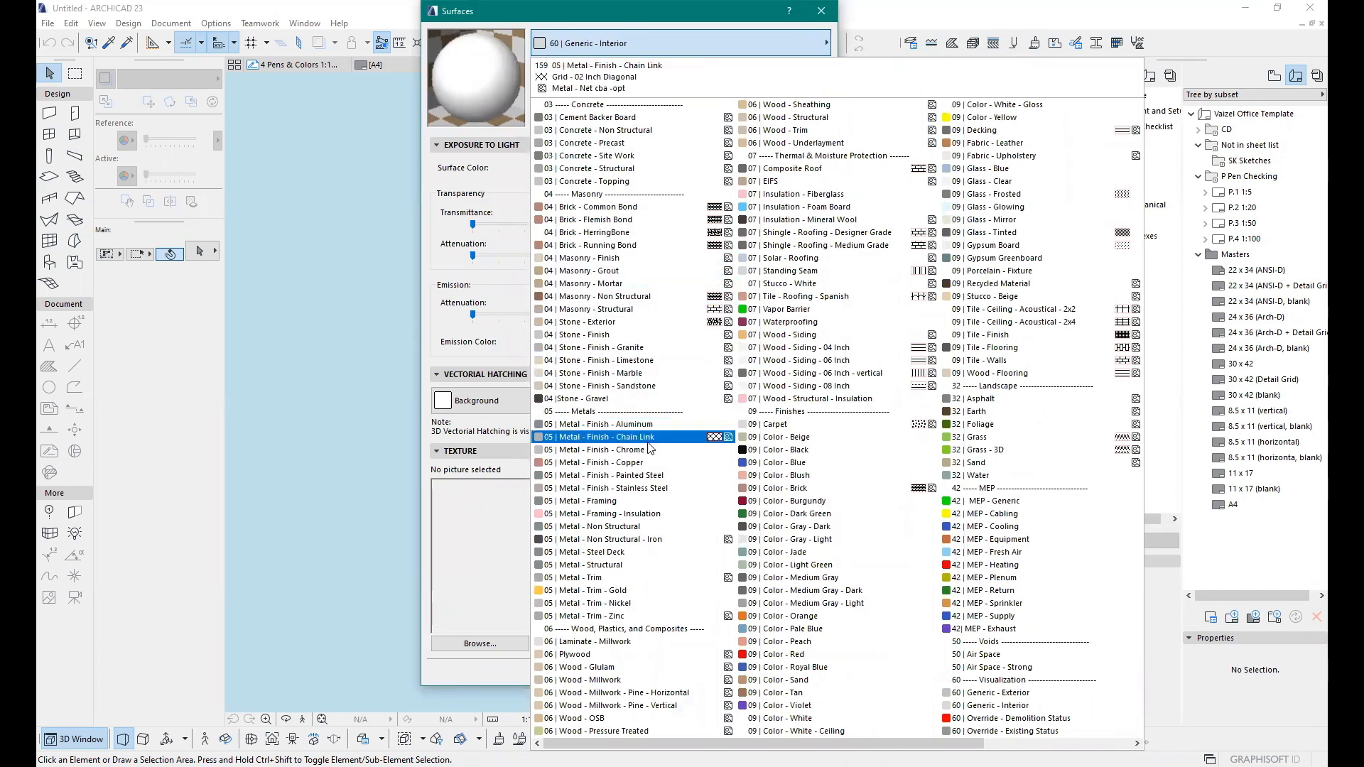
{"action": "left_click", "coordinate": [617, 311]}
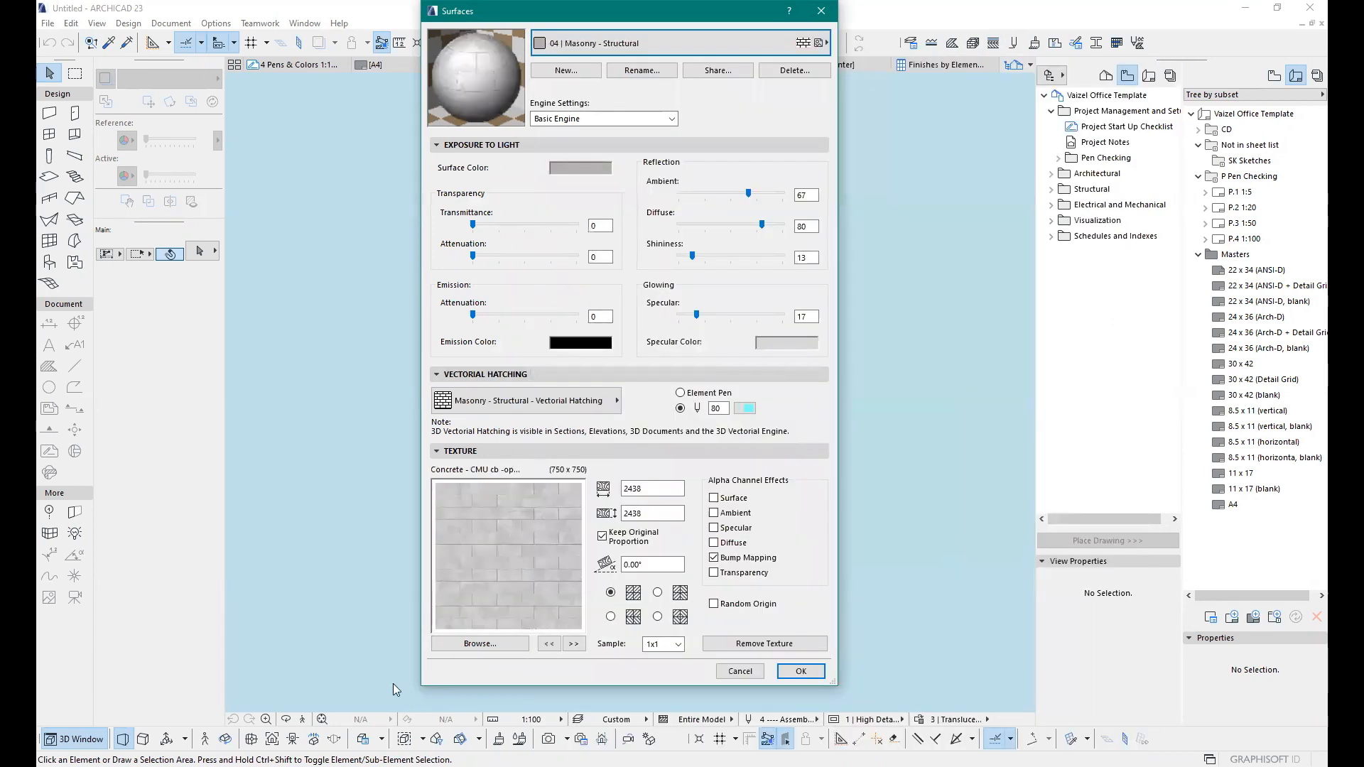
{"action": "left_click_drag", "start_coordinate": [711, 15], "coordinate": [671, 67]}
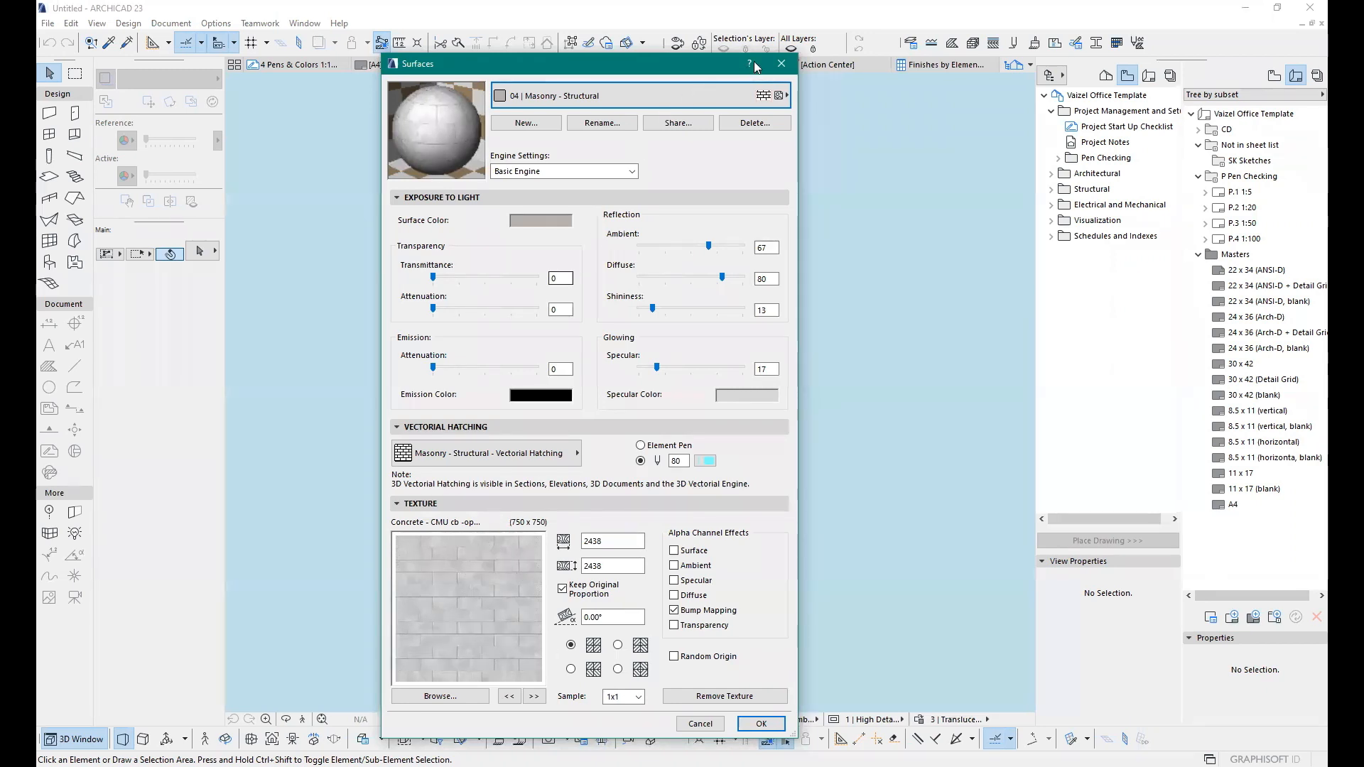
Step: Open the Pens & Color settings and compare the Site Drawings, General Arrangement, Component and Assembly pen sets
{"action": "left_click", "coordinate": [1009, 50]}
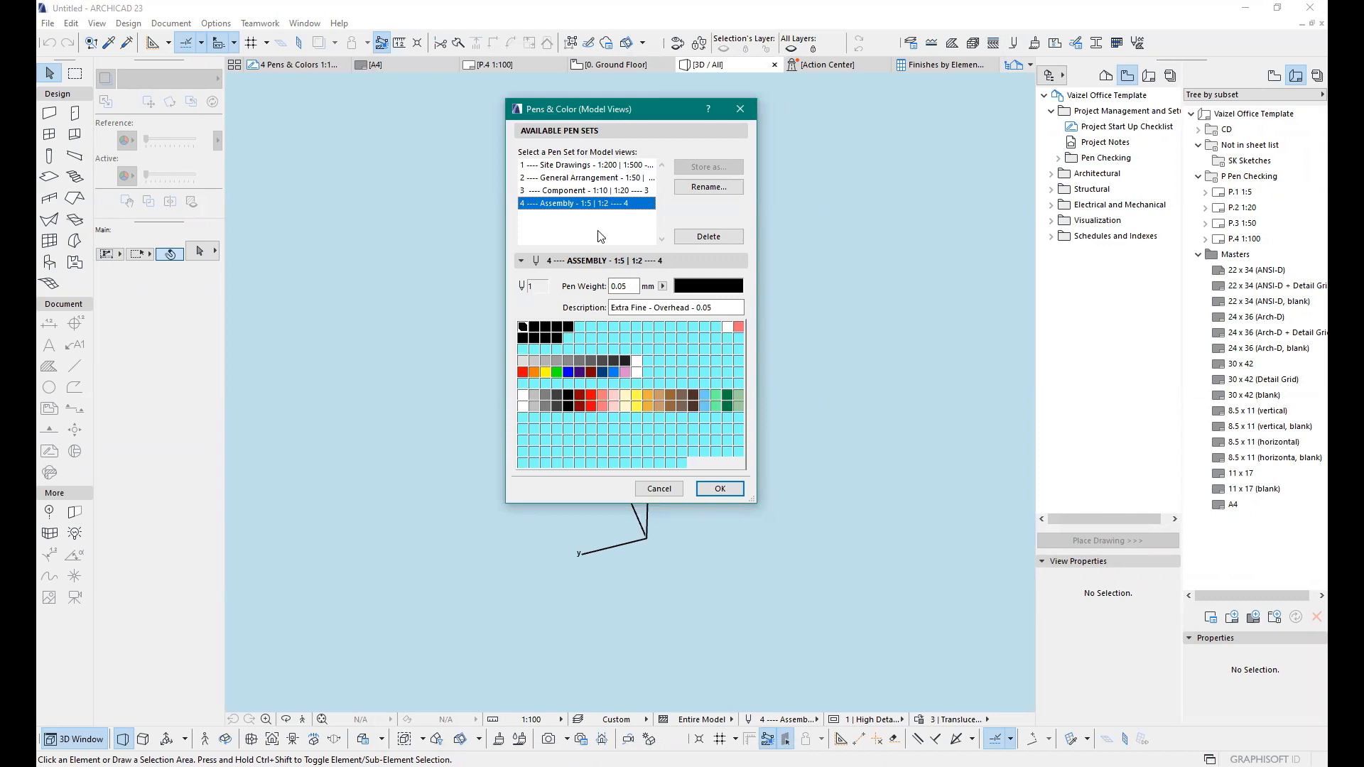
{"action": "left_click", "coordinate": [575, 164]}
{"action": "left_click", "coordinate": [577, 177]}
{"action": "left_click", "coordinate": [579, 190]}
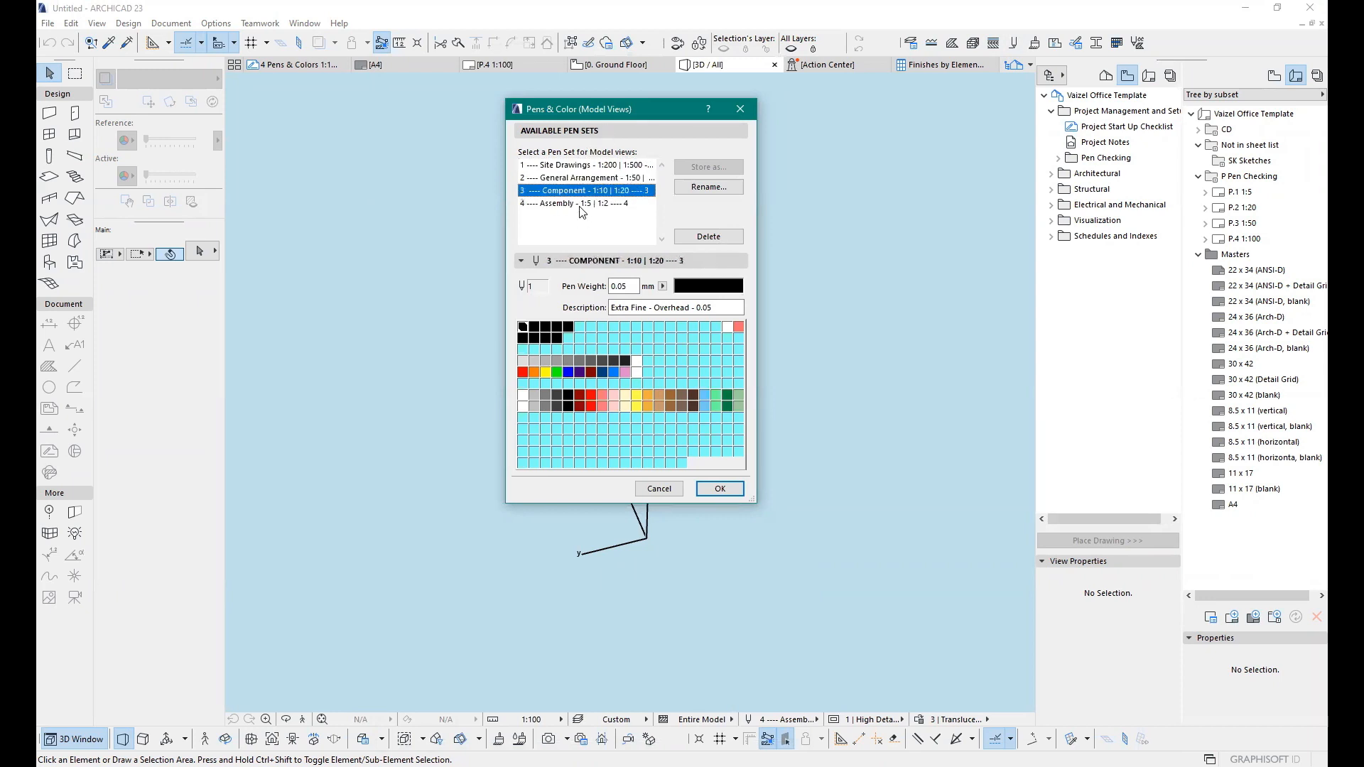
{"action": "left_click", "coordinate": [580, 204]}
{"action": "left_click", "coordinate": [590, 165]}
{"action": "left_click", "coordinate": [599, 178]}
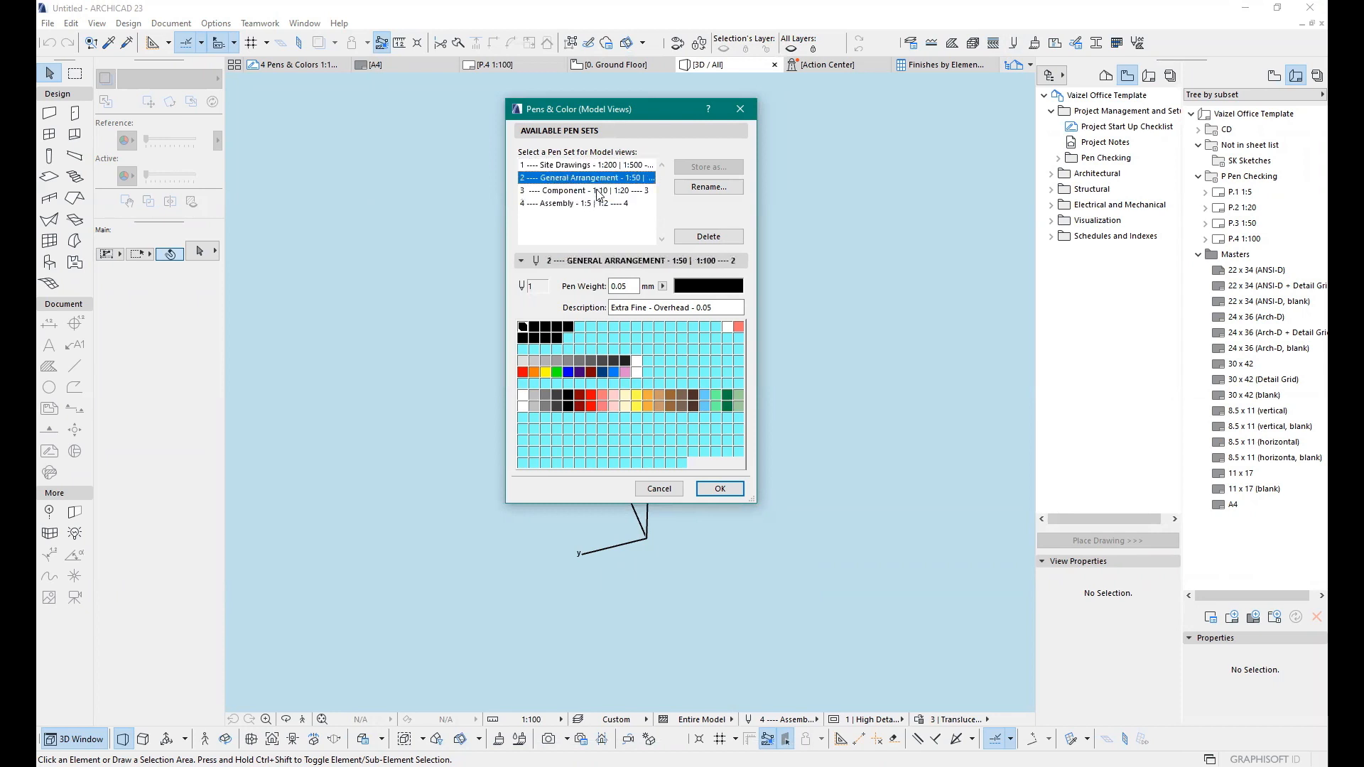
{"action": "left_click", "coordinate": [599, 192]}
{"action": "left_click", "coordinate": [597, 204]}
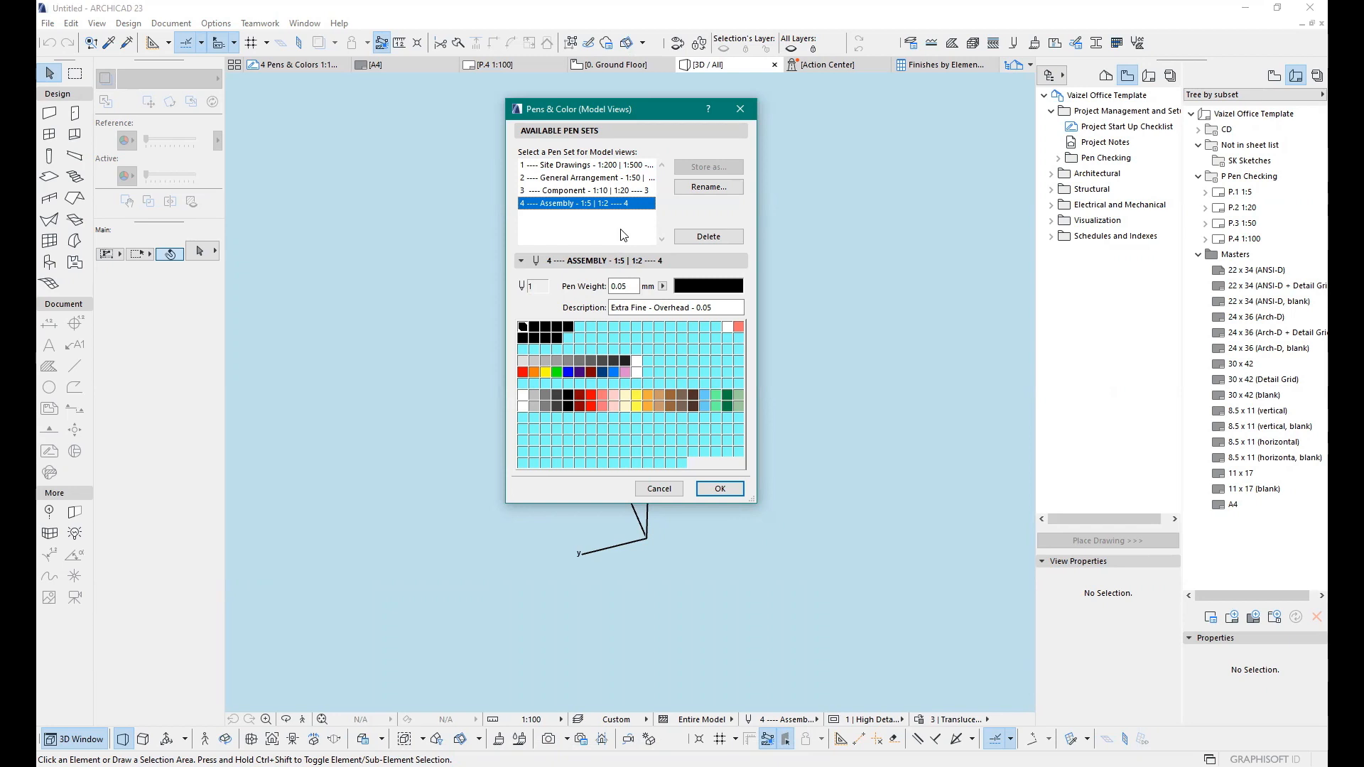
{"action": "left_click", "coordinate": [593, 164]}
{"action": "left_click", "coordinate": [606, 177]}
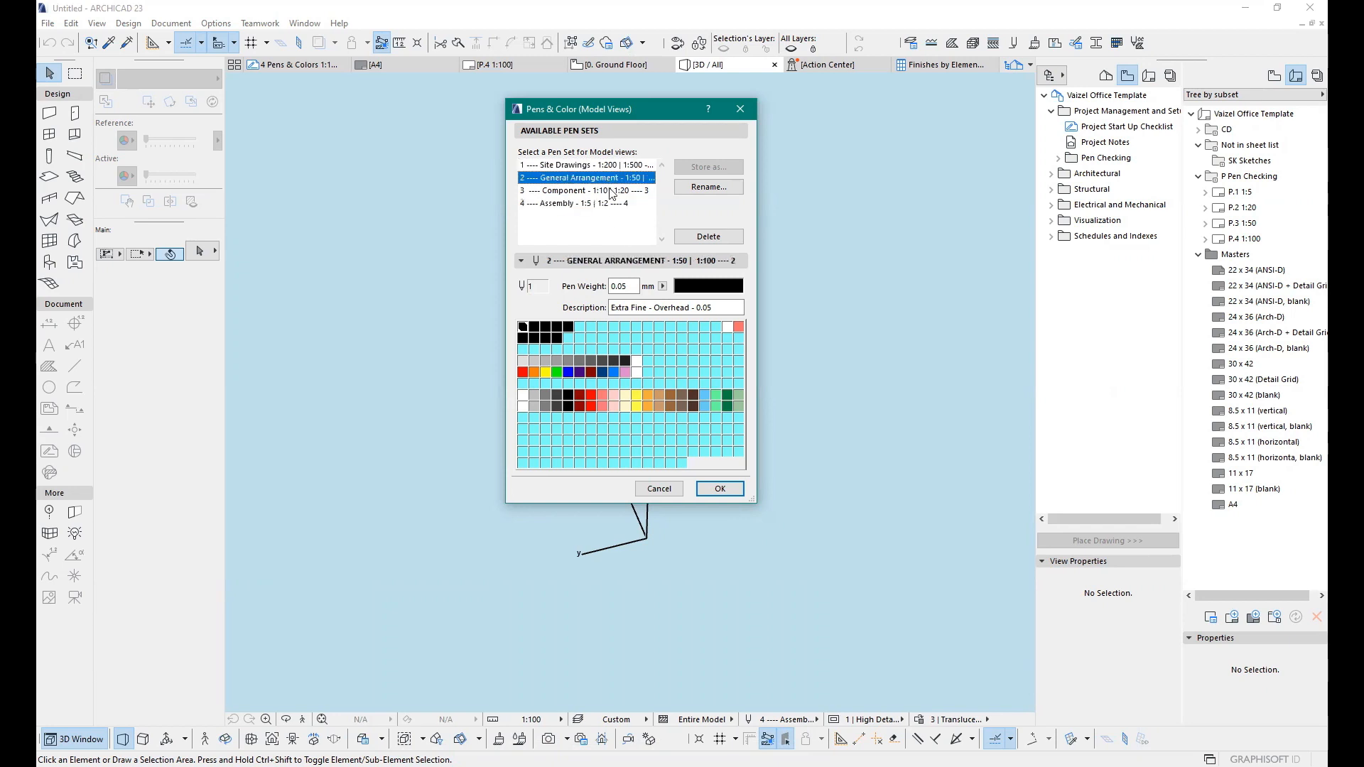
{"action": "left_click", "coordinate": [617, 191]}
{"action": "left_click", "coordinate": [626, 204]}
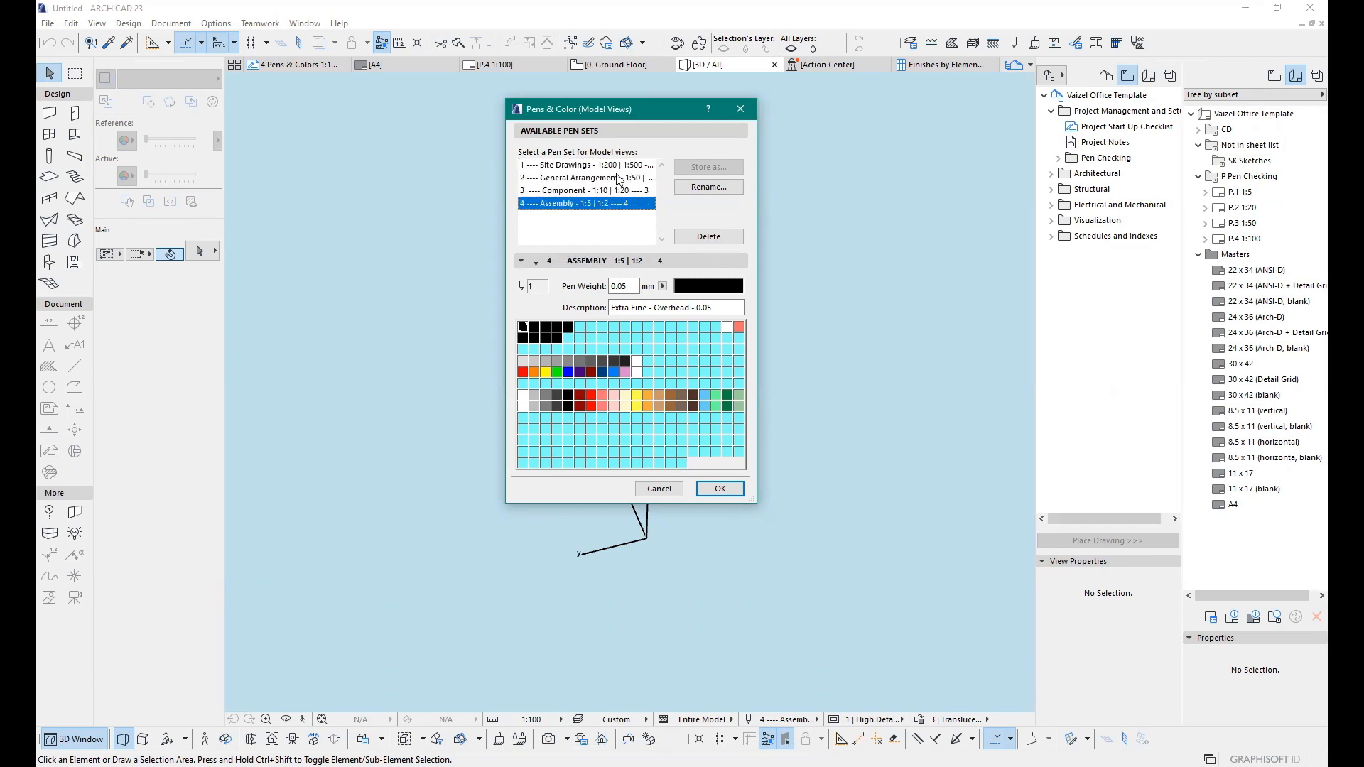
{"action": "left_click", "coordinate": [618, 165]}
{"action": "left_click", "coordinate": [630, 179]}
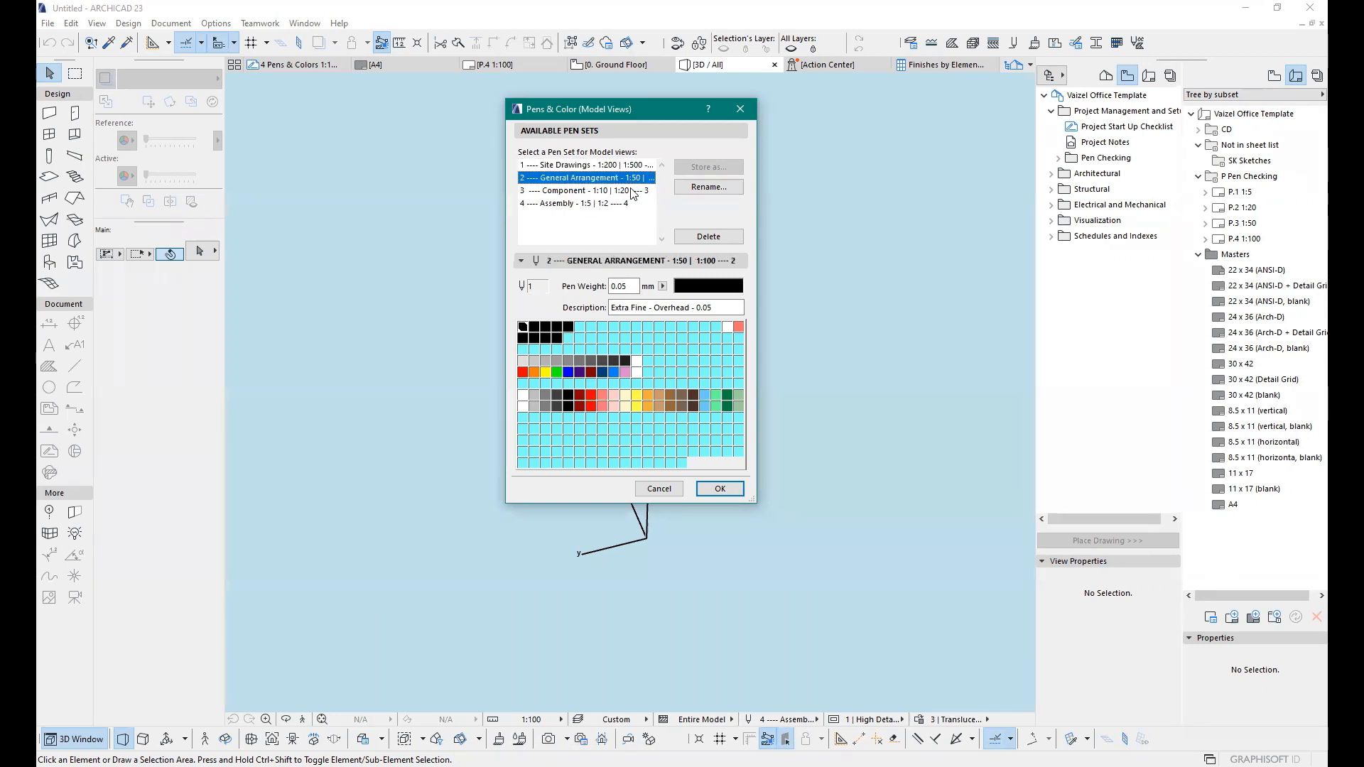
{"action": "left_click", "coordinate": [631, 191]}
{"action": "left_click", "coordinate": [630, 204]}
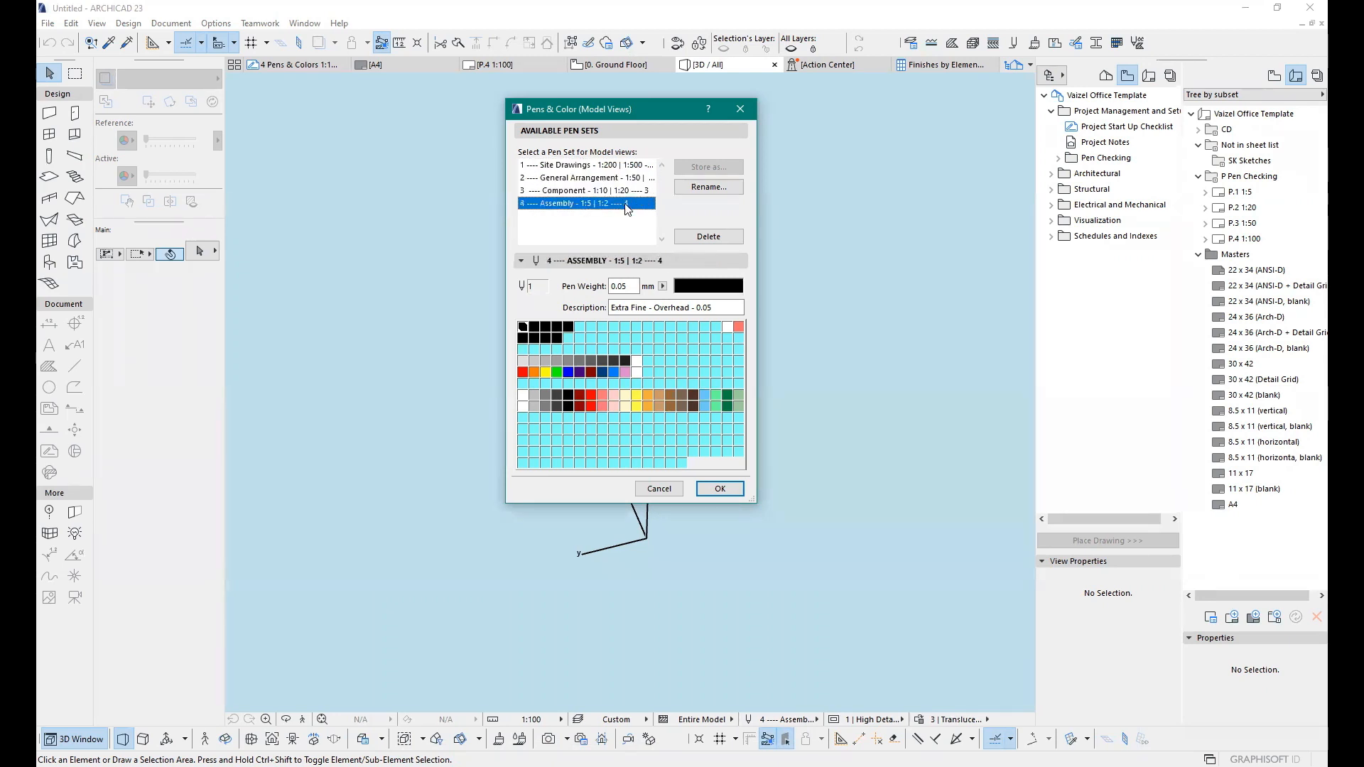
Step: Examine the weights and descriptions of pens 3 and 5 in the Site Drawings pen set, and close the pen settings
{"action": "left_click", "coordinate": [585, 166]}
{"action": "left_click", "coordinate": [548, 327]}
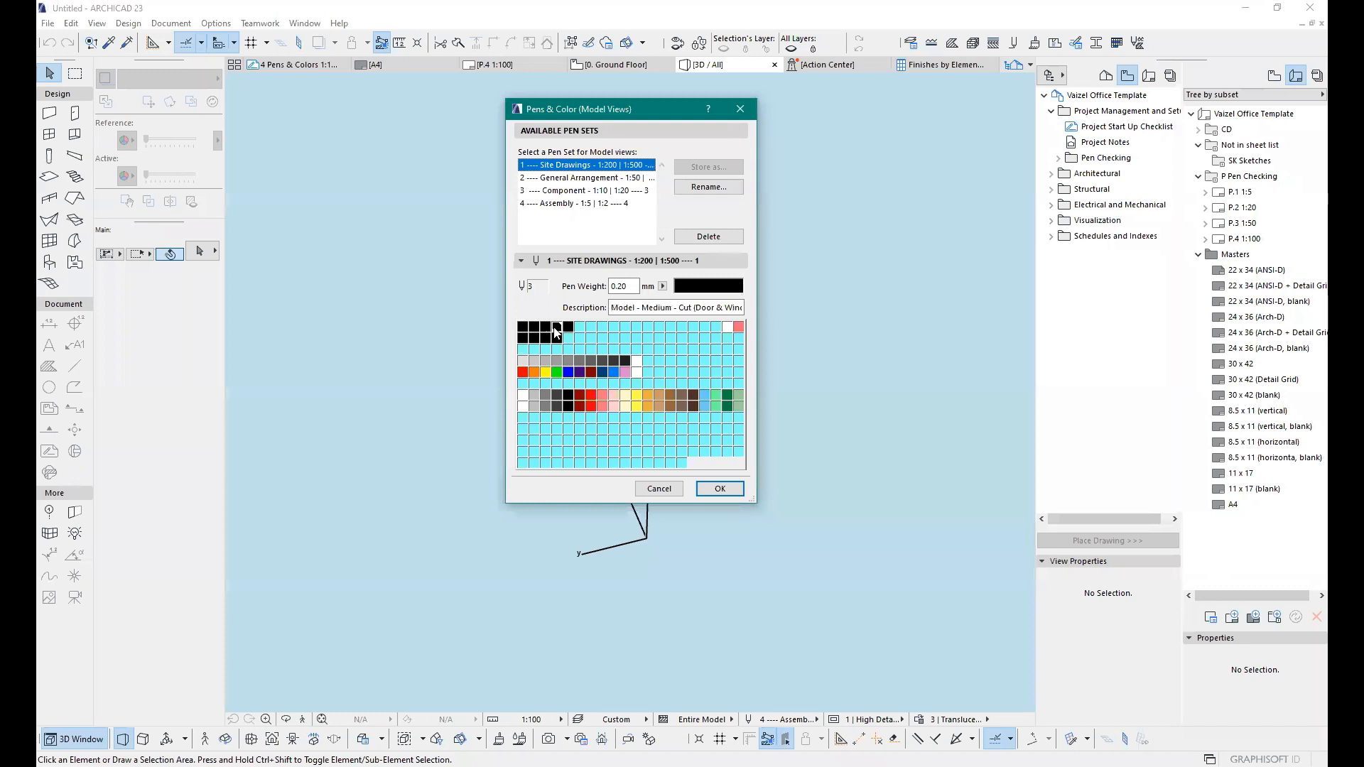
{"action": "left_click", "coordinate": [569, 328]}
{"action": "left_click", "coordinate": [1052, 162]}
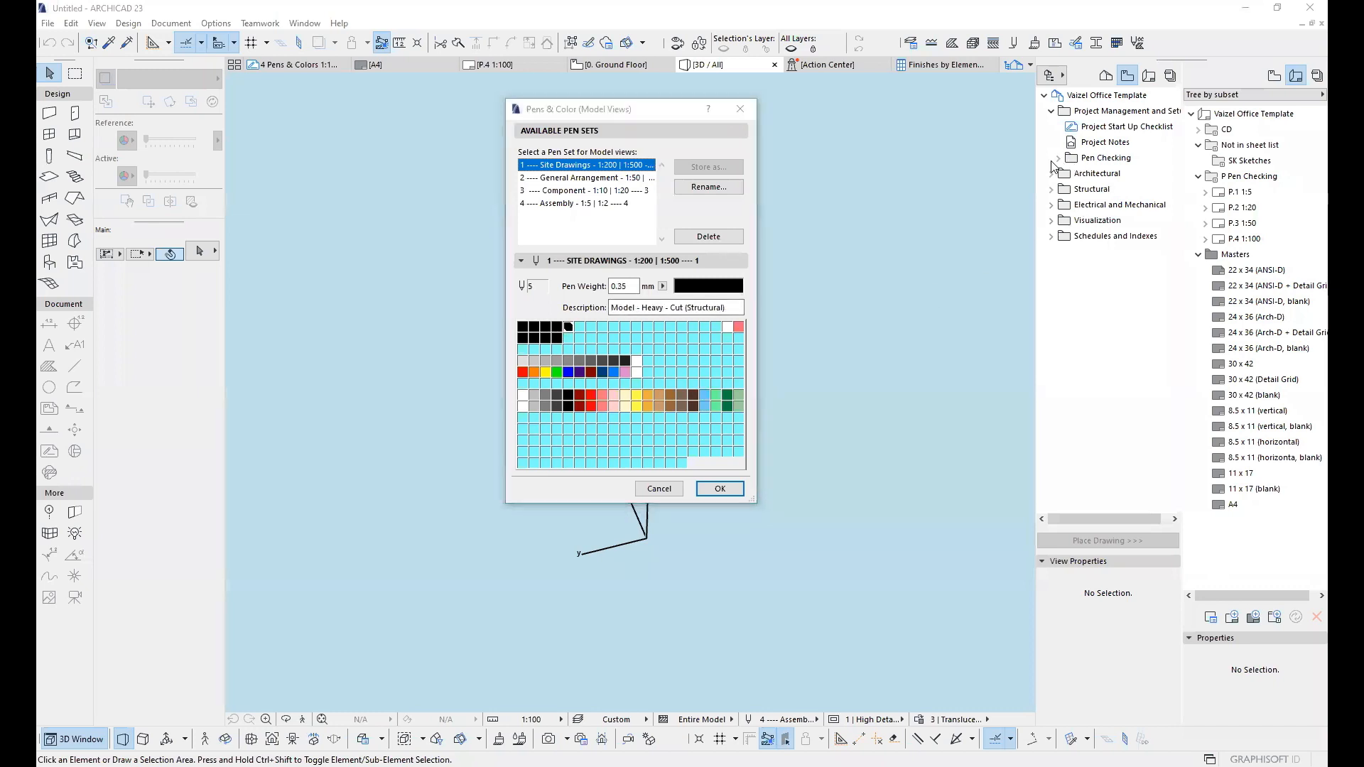
{"action": "left_click", "coordinate": [741, 111]}
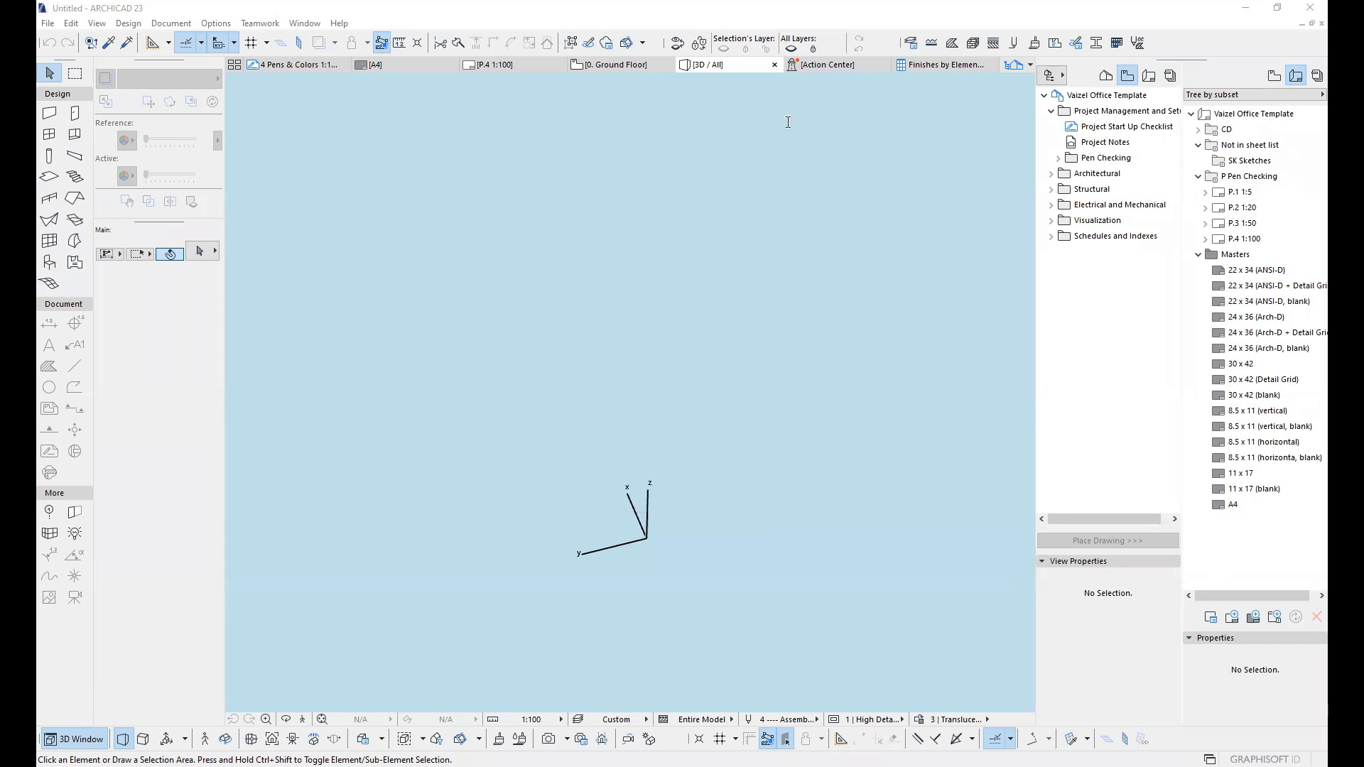
Step: Open the 1 Pens & Colors 1:5 view from the Pen Checking folder and examine its line weights and text samples
{"action": "left_click", "coordinate": [1059, 158]}
{"action": "double_click", "coordinate": [1099, 177]}
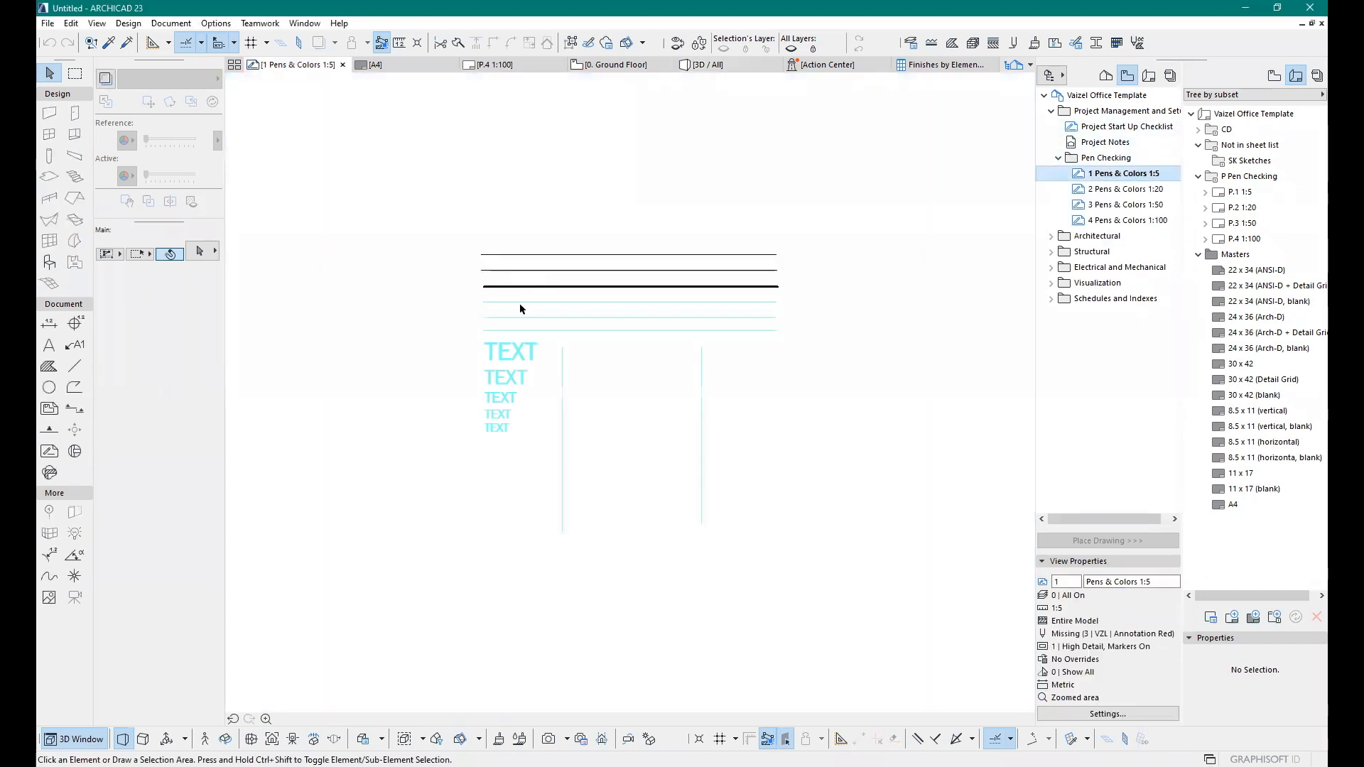
{"action": "scroll", "coordinate": [616, 303], "scroll_direction": "up", "scroll_amount": 4}
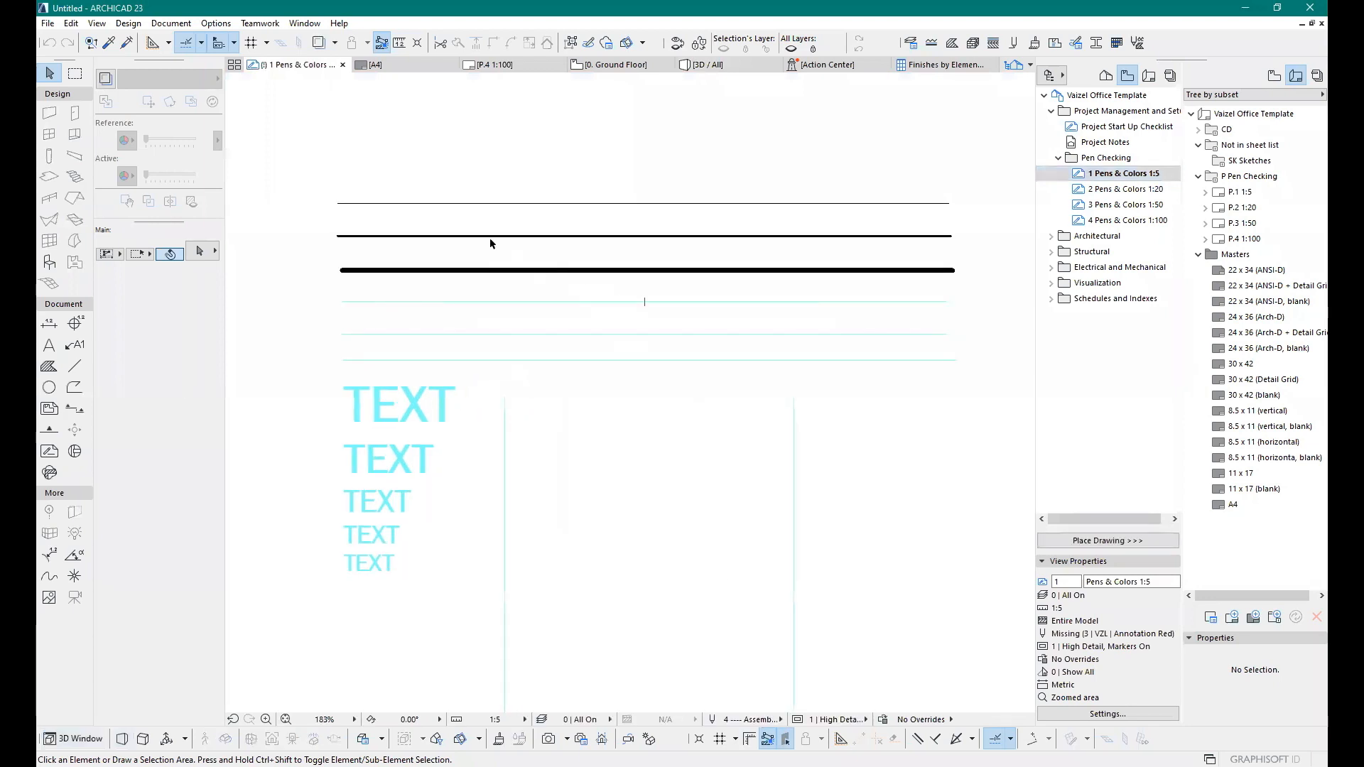
{"action": "scroll", "coordinate": [484, 237], "scroll_direction": "down", "scroll_amount": 2}
{"action": "scroll", "coordinate": [504, 224], "scroll_direction": "up", "scroll_amount": 2}
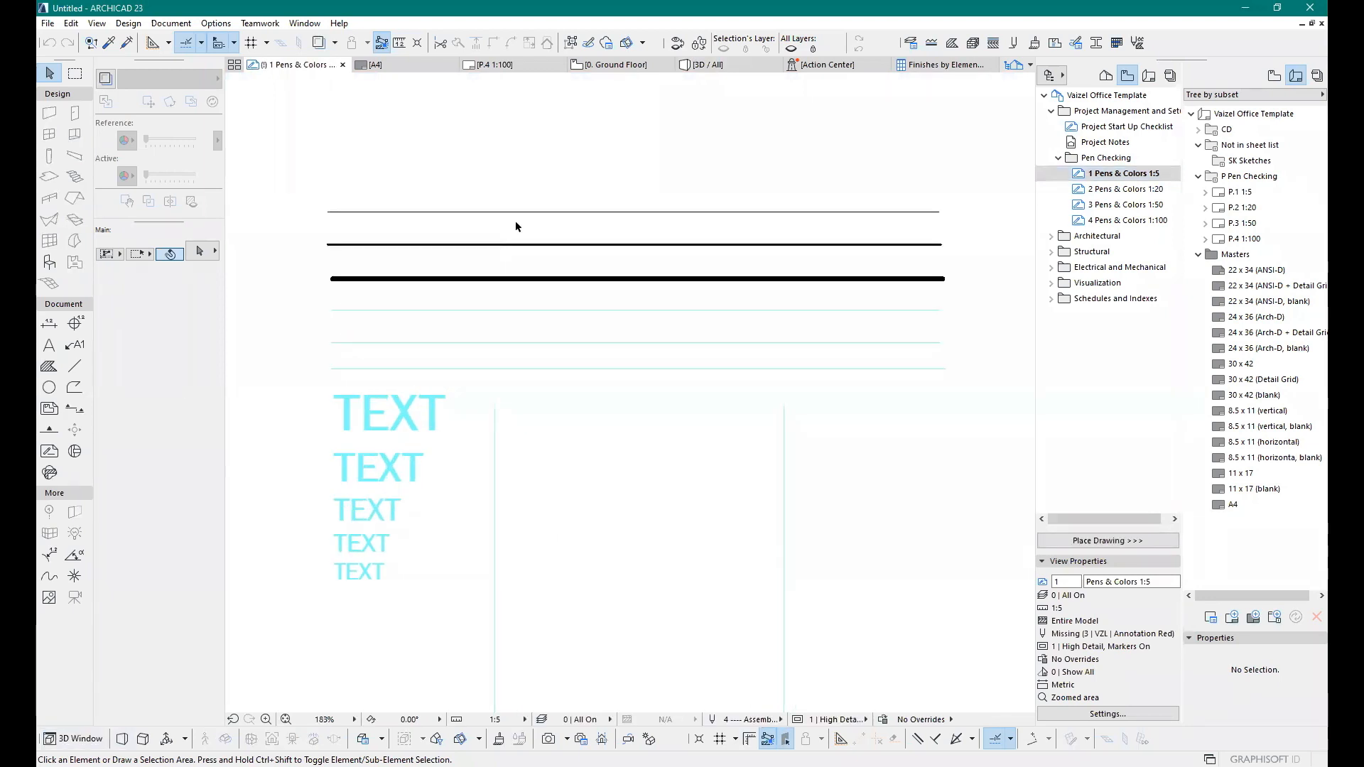
{"action": "scroll", "coordinate": [421, 205], "scroll_direction": "up", "scroll_amount": 1}
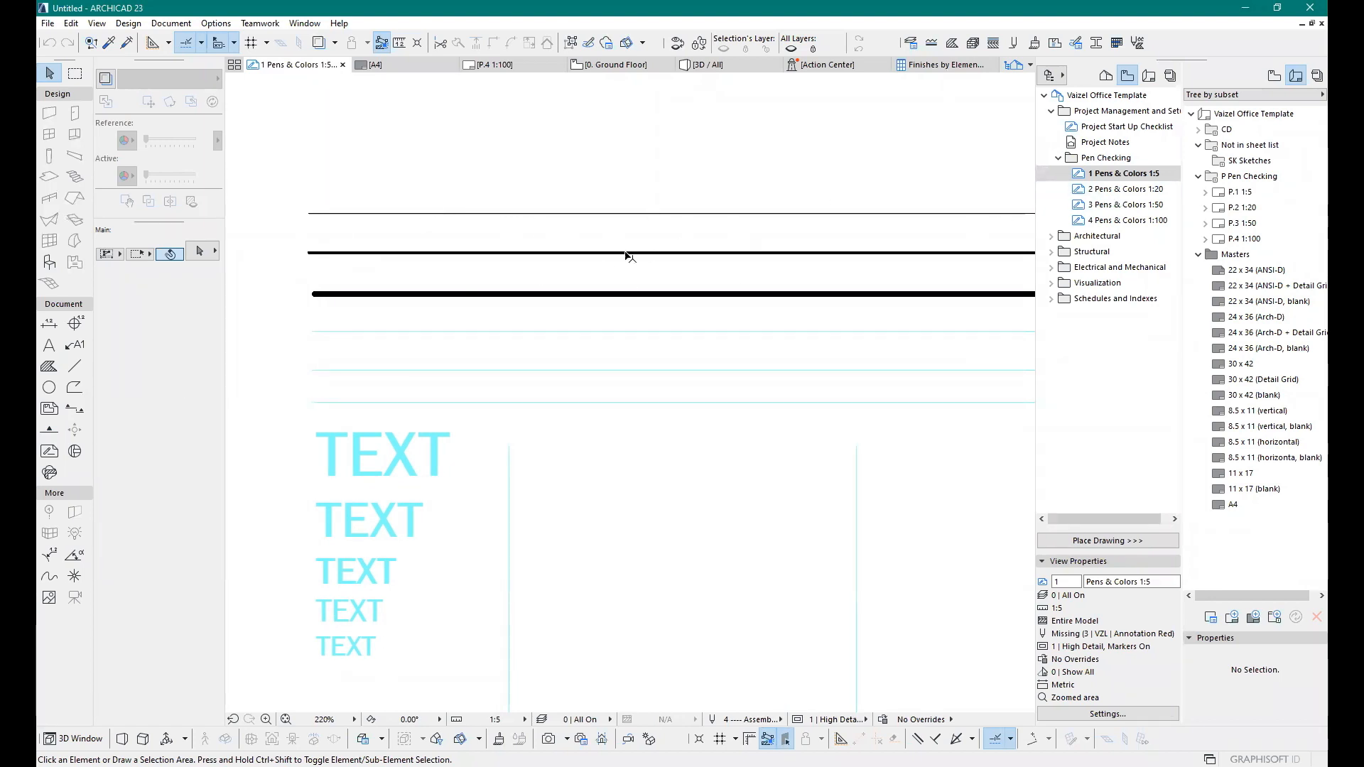
Step: Go through the Pens & Colors views at 1:20, 1:50 and 1:100, and examine the line weights at 1:100
{"action": "double_click", "coordinate": [1137, 189]}
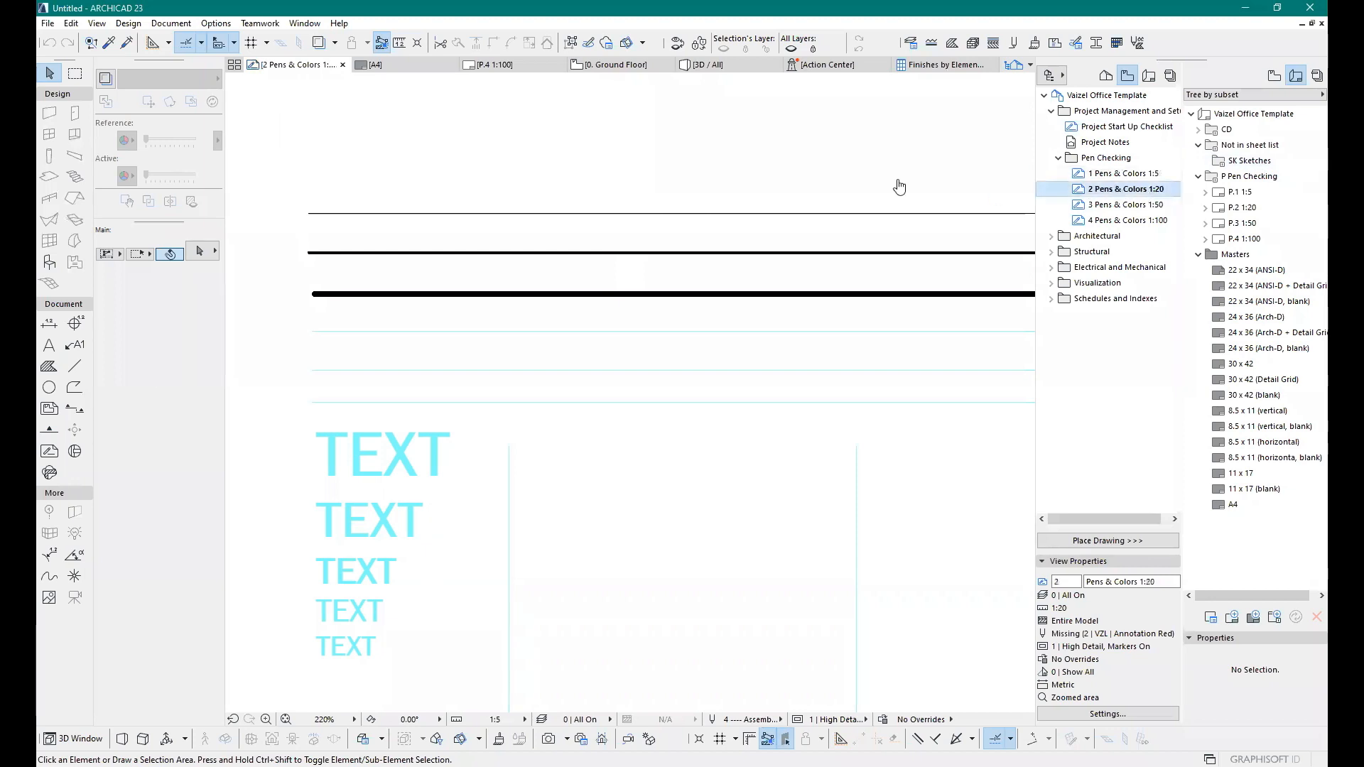
{"action": "double_click", "coordinate": [1137, 205]}
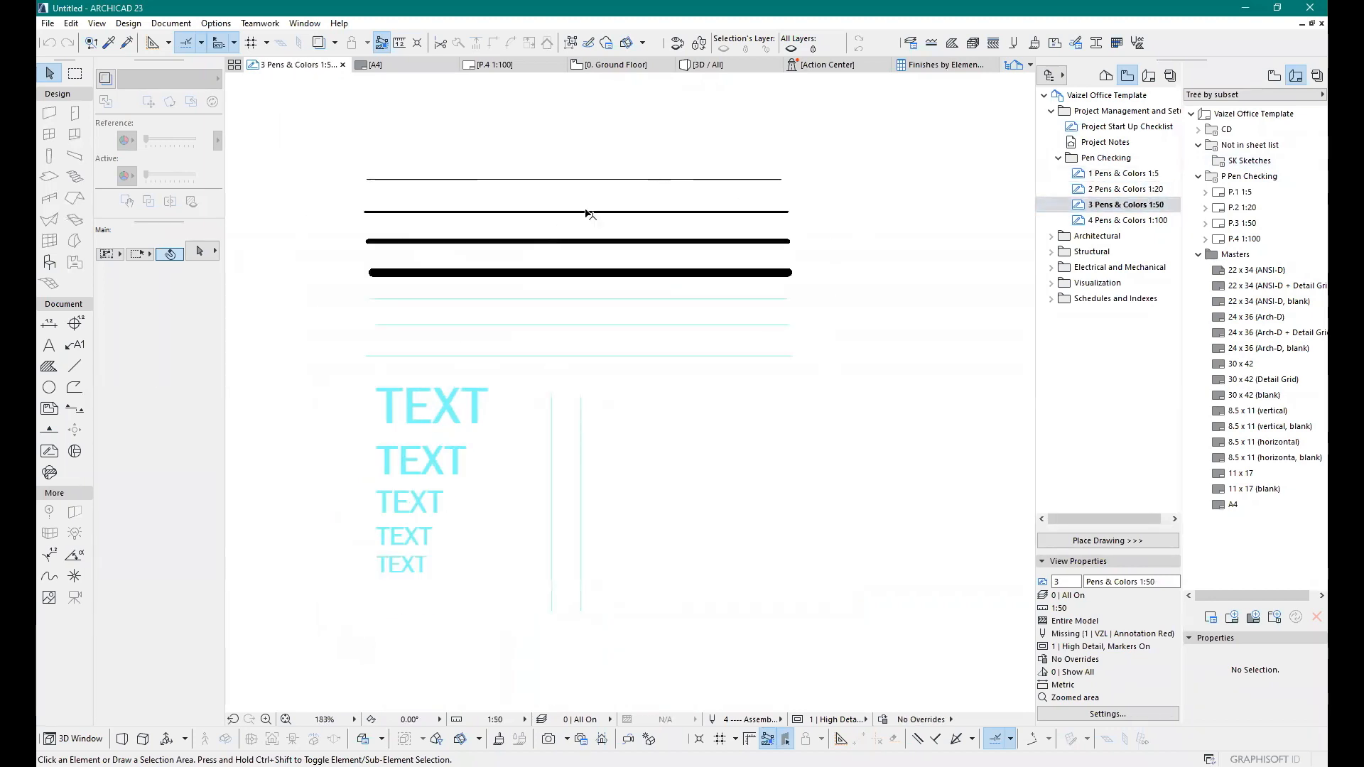
{"action": "double_click", "coordinate": [1128, 221]}
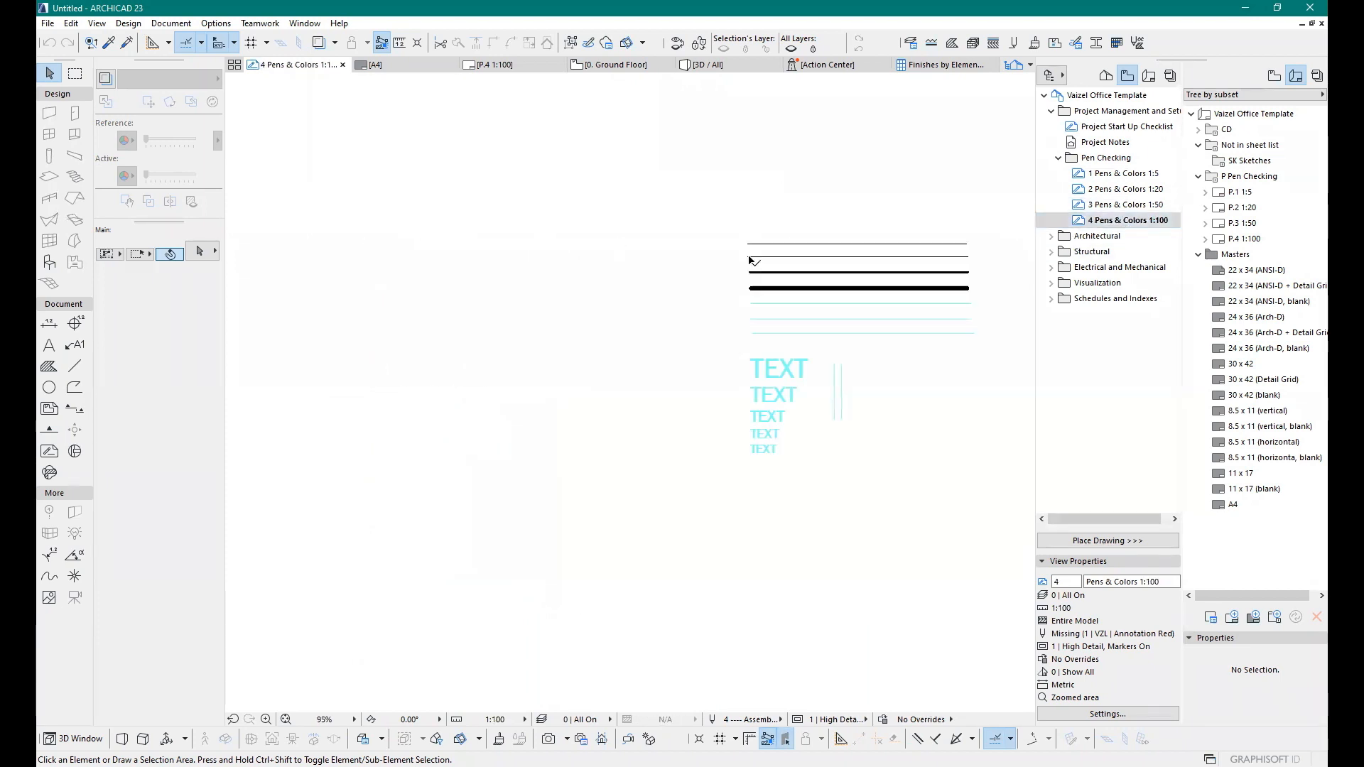
{"action": "scroll", "coordinate": [387, 325], "scroll_direction": "down", "scroll_amount": 1}
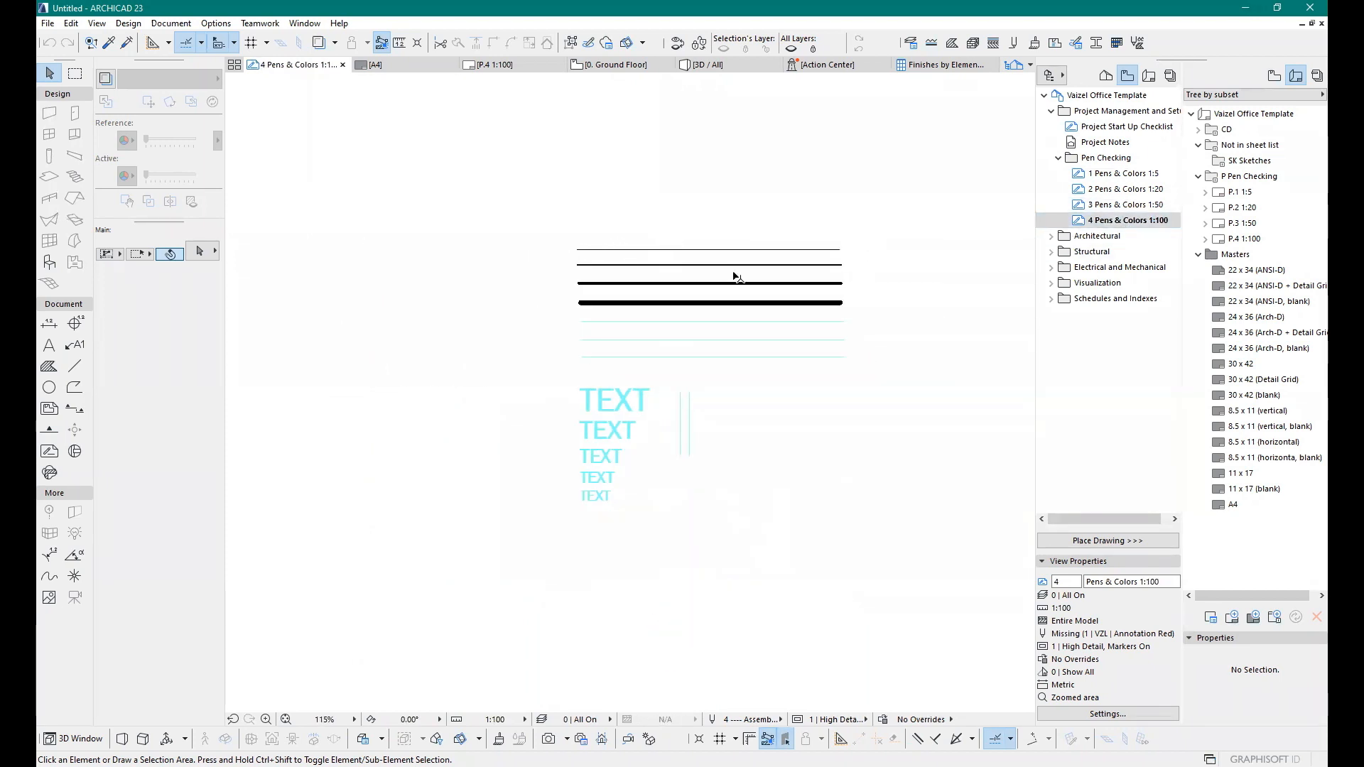
{"action": "scroll", "coordinate": [731, 248], "scroll_direction": "up", "scroll_amount": 3}
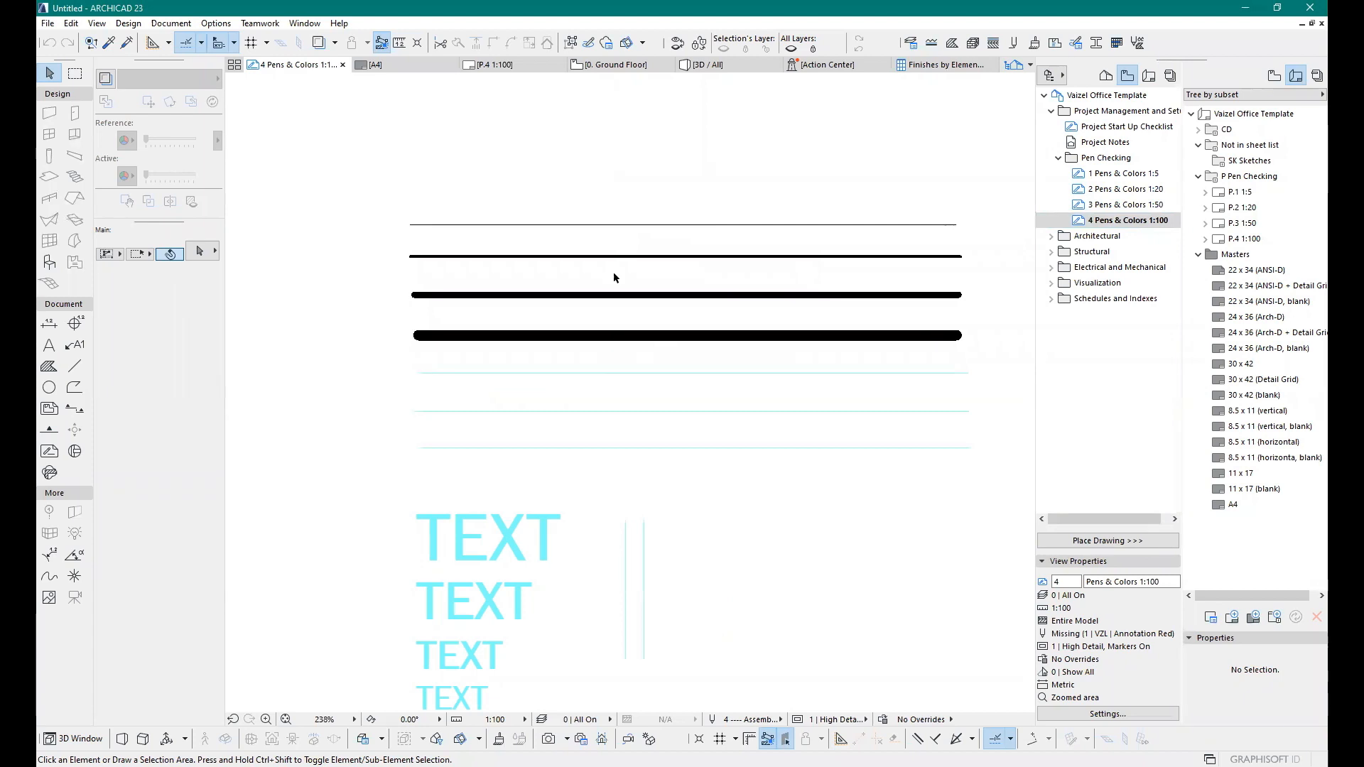
{"action": "scroll", "coordinate": [454, 239], "scroll_direction": "down", "scroll_amount": 4}
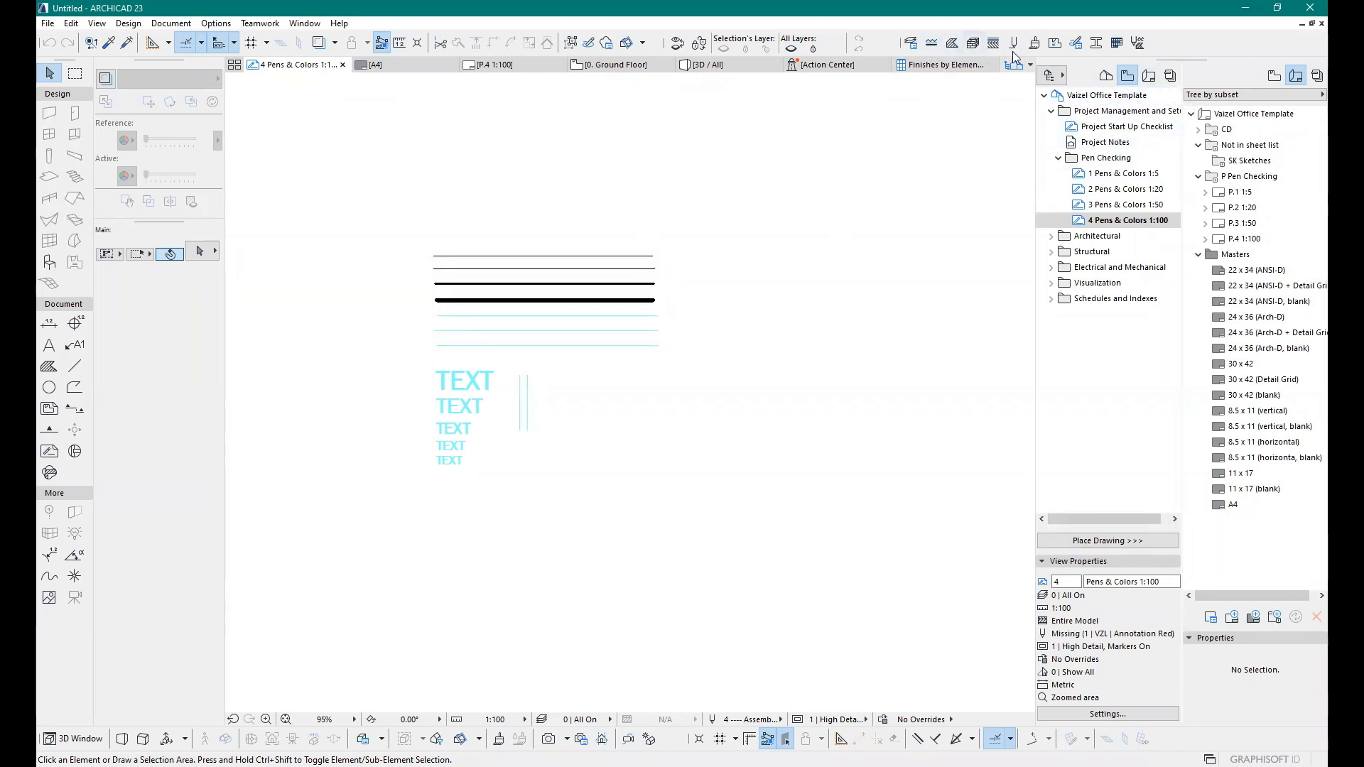
Step: Show the Vaizel Office Template's project map and collapse its Worksheets and 3D groups
{"action": "left_click", "coordinate": [1106, 75]}
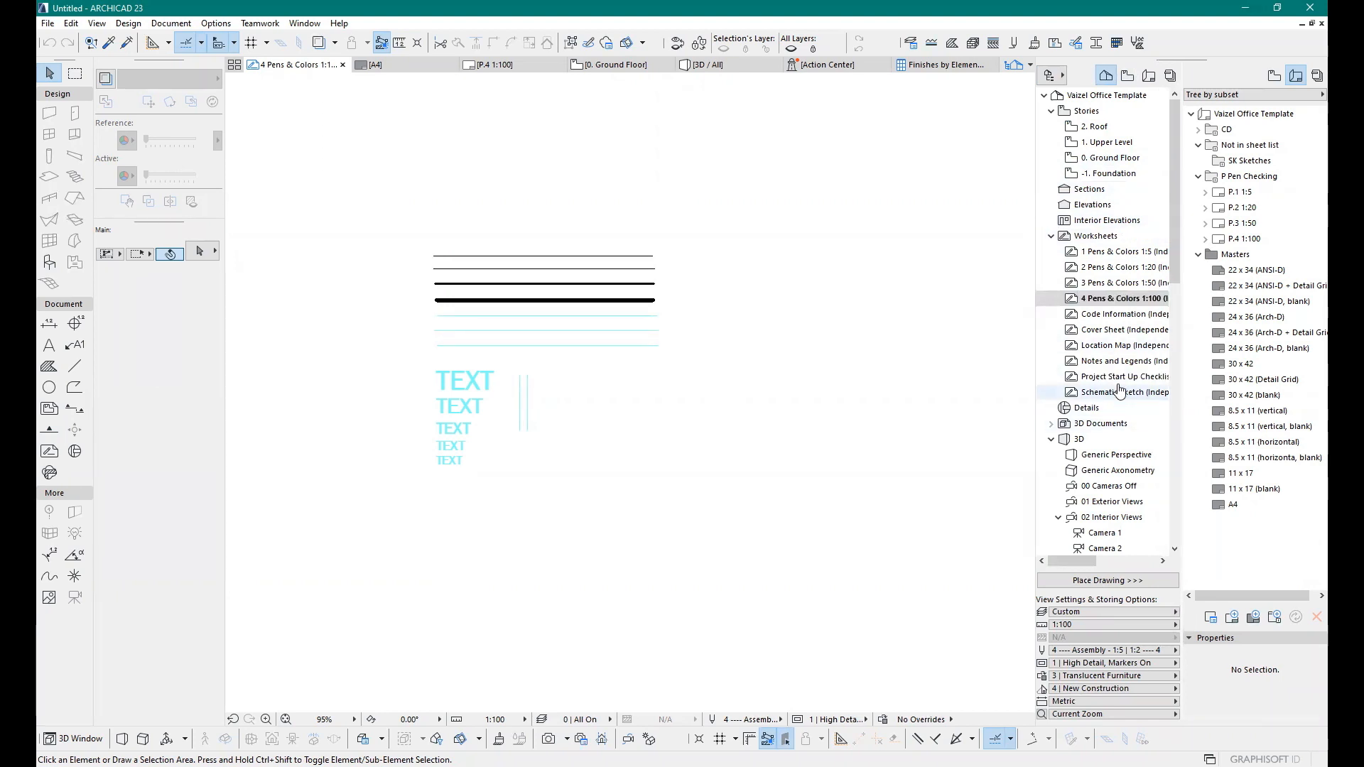
{"action": "left_click", "coordinate": [1051, 236]}
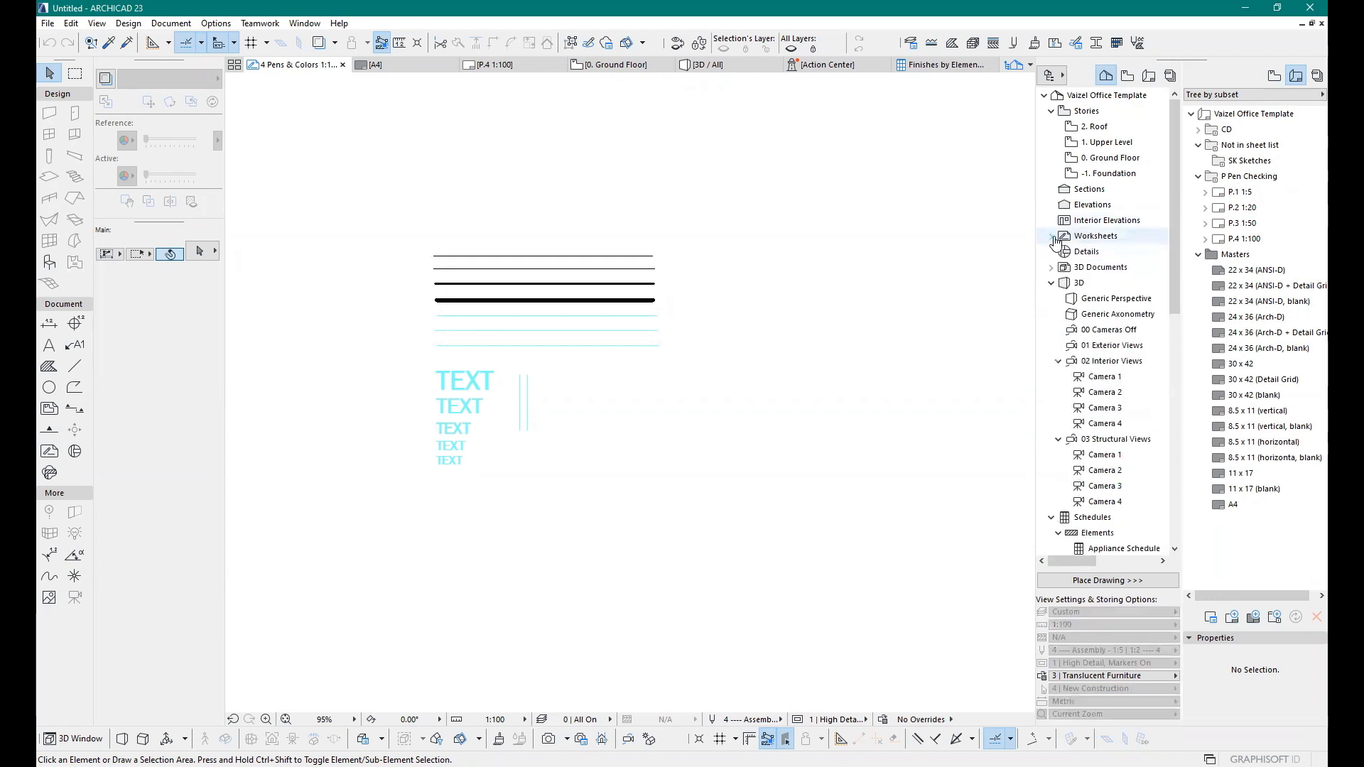
{"action": "left_click", "coordinate": [1051, 283]}
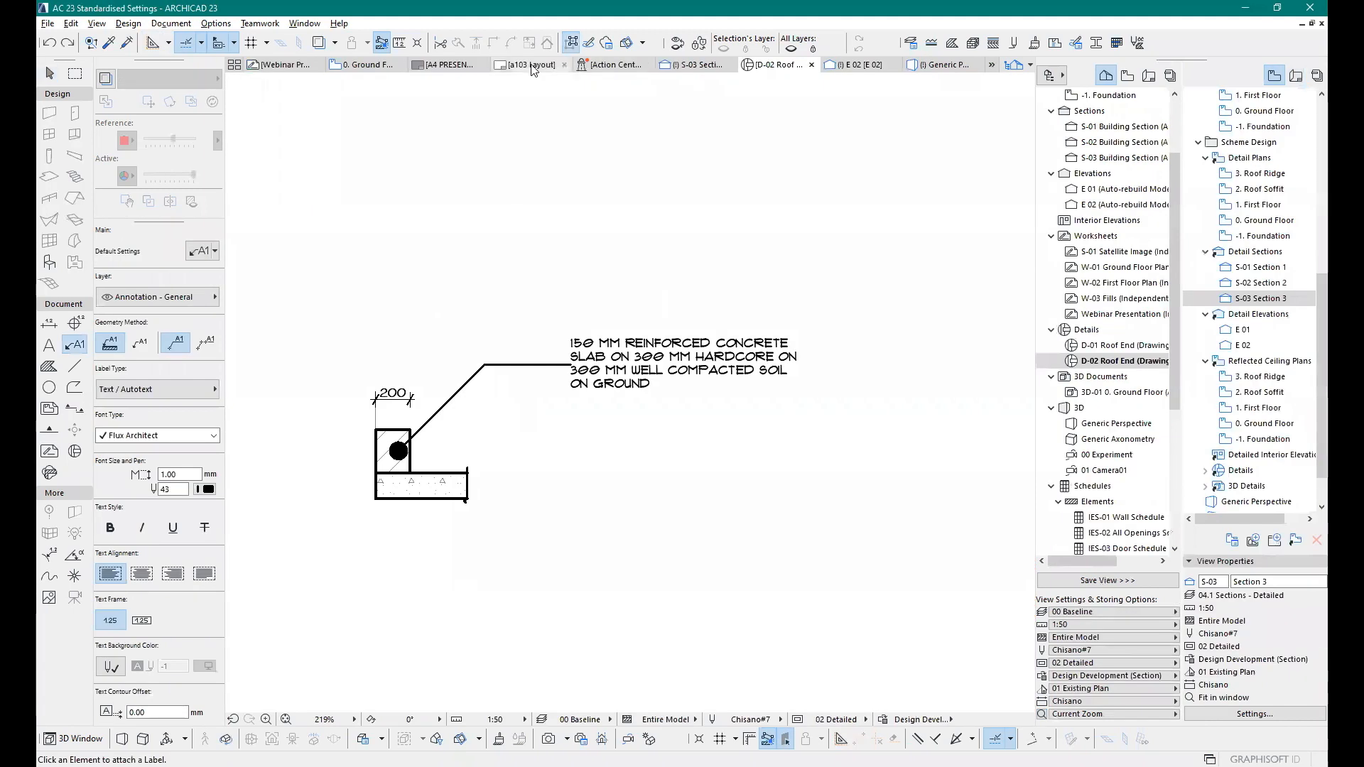
Step: Open the Ground Floor plan in the AC 23 Standardised Settings project and browse that project's view map
{"action": "left_click", "coordinate": [374, 68]}
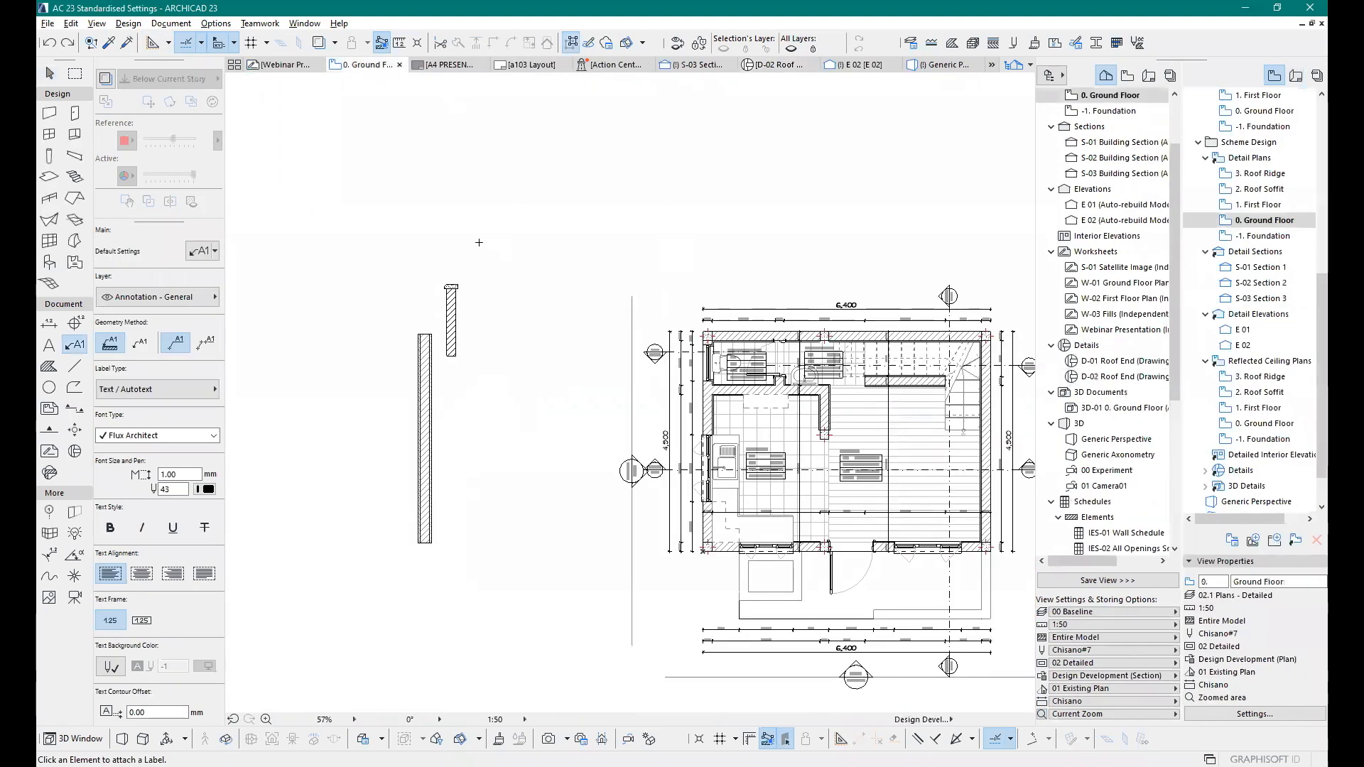
{"action": "scroll", "coordinate": [808, 407], "scroll_direction": "up", "scroll_amount": 4}
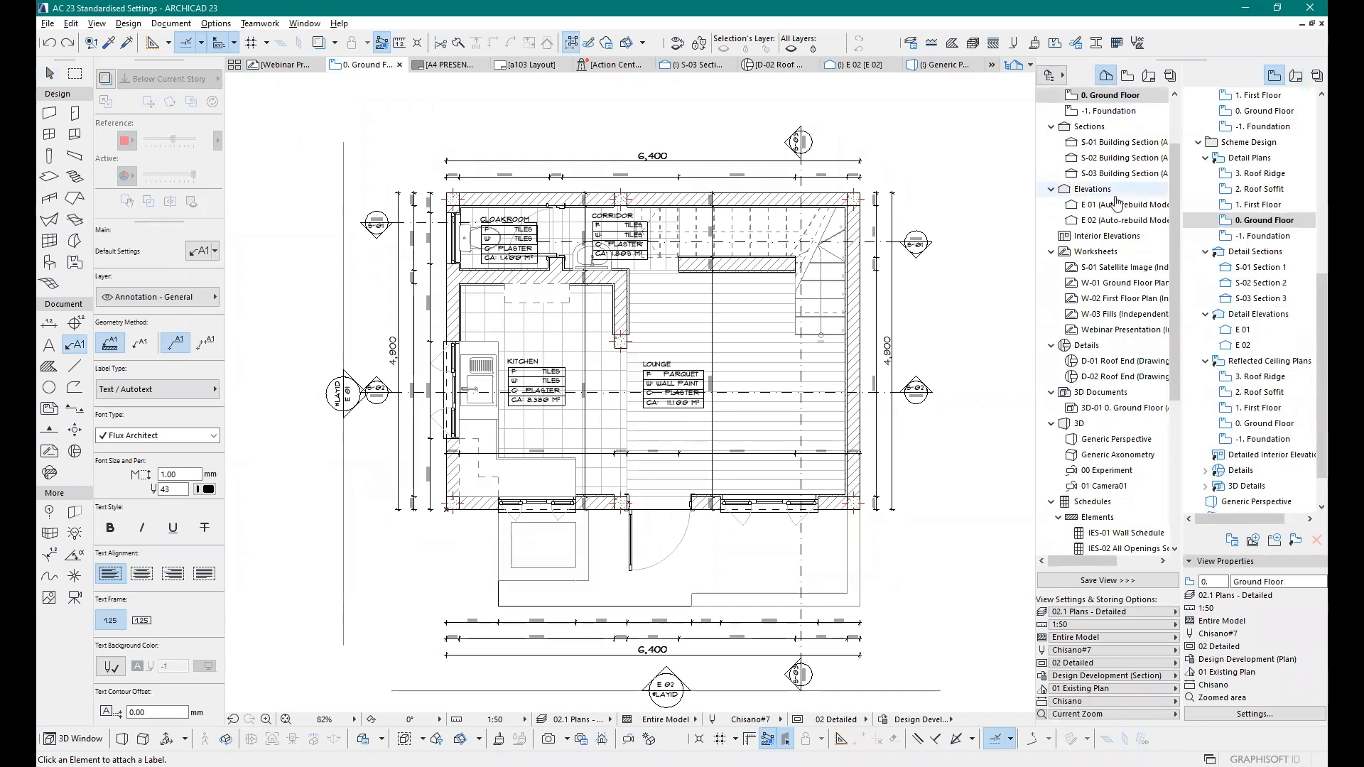
{"action": "scroll", "coordinate": [1115, 202], "scroll_direction": "up", "scroll_amount": 2}
{"action": "left_click", "coordinate": [1127, 77]}
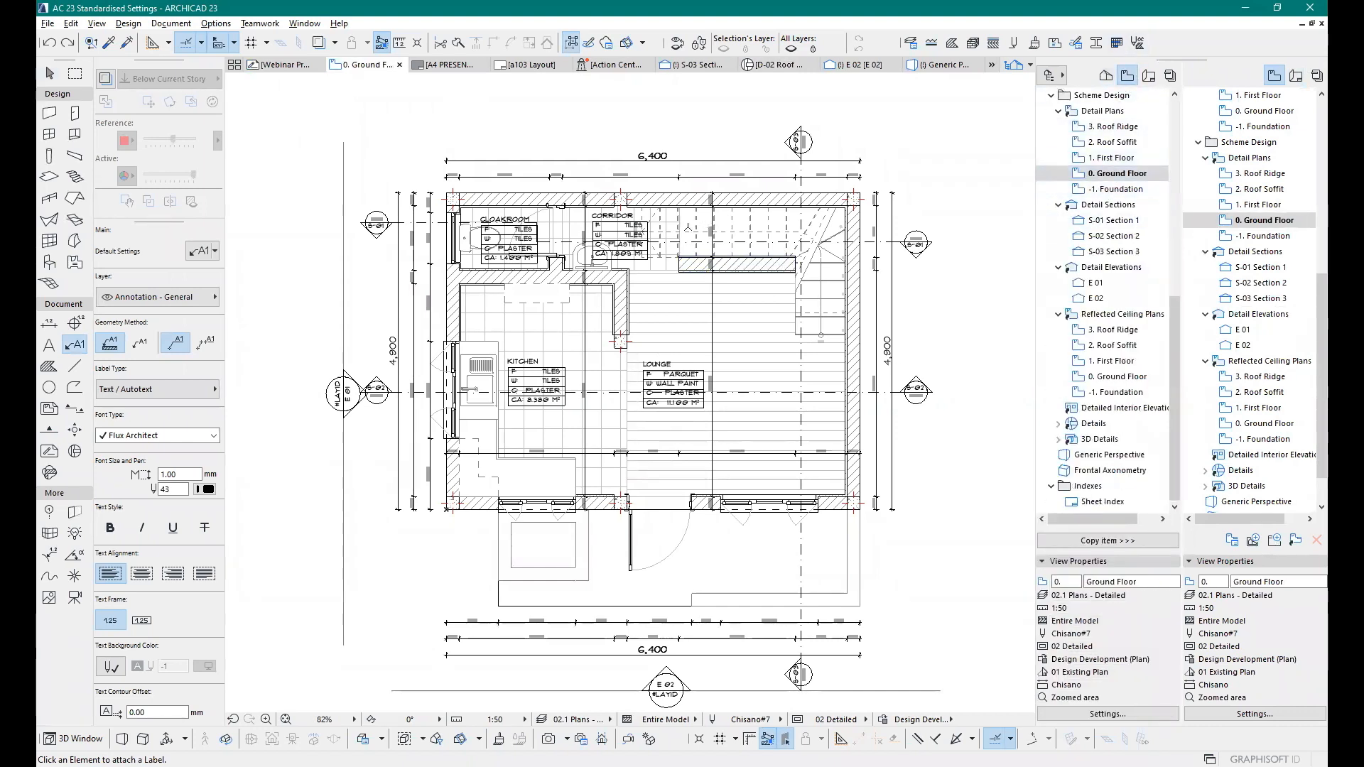
{"action": "scroll", "coordinate": [1130, 245], "scroll_direction": "up", "scroll_amount": 4}
{"action": "scroll", "coordinate": [1130, 246], "scroll_direction": "up", "scroll_amount": 1}
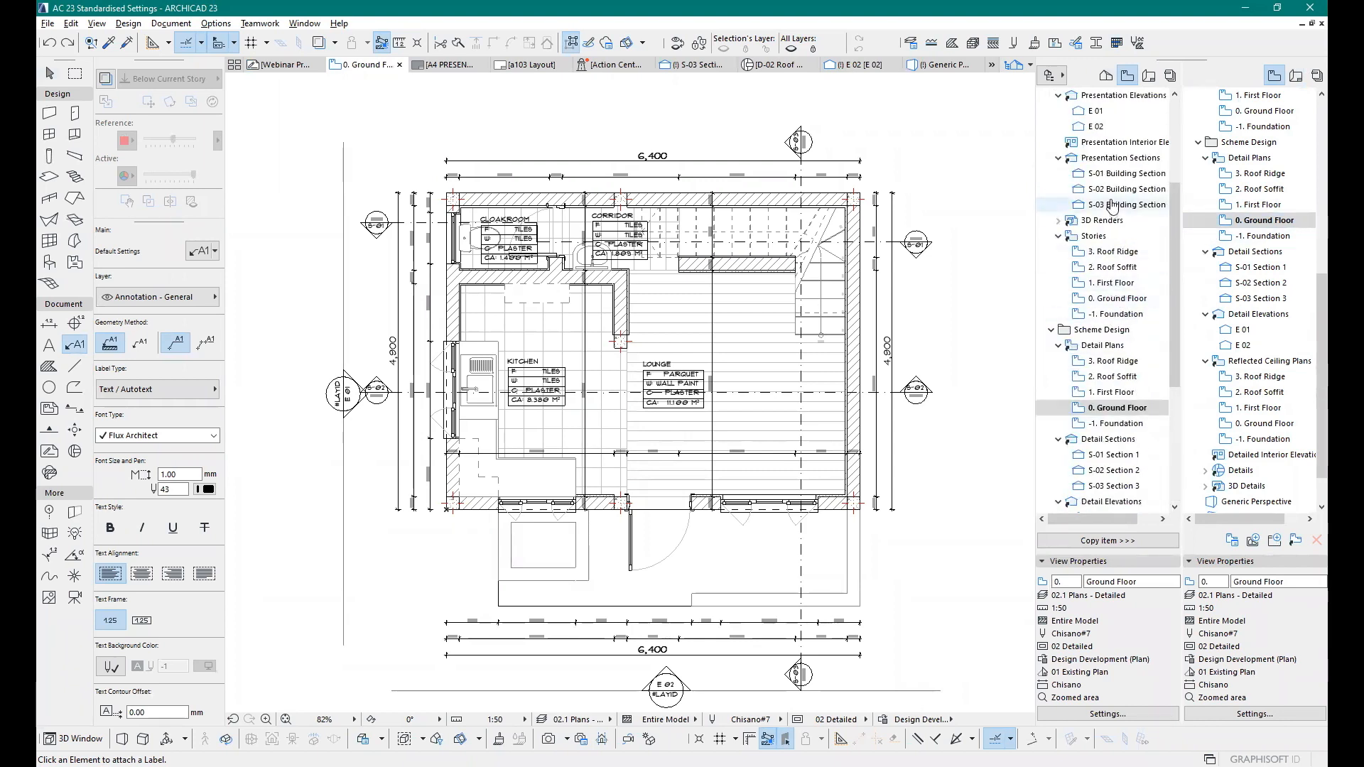
Step: Open the Ground Floor view from the Stories folder and from Presentation Plans to compare the two plan displays
{"action": "double_click", "coordinate": [1117, 298]}
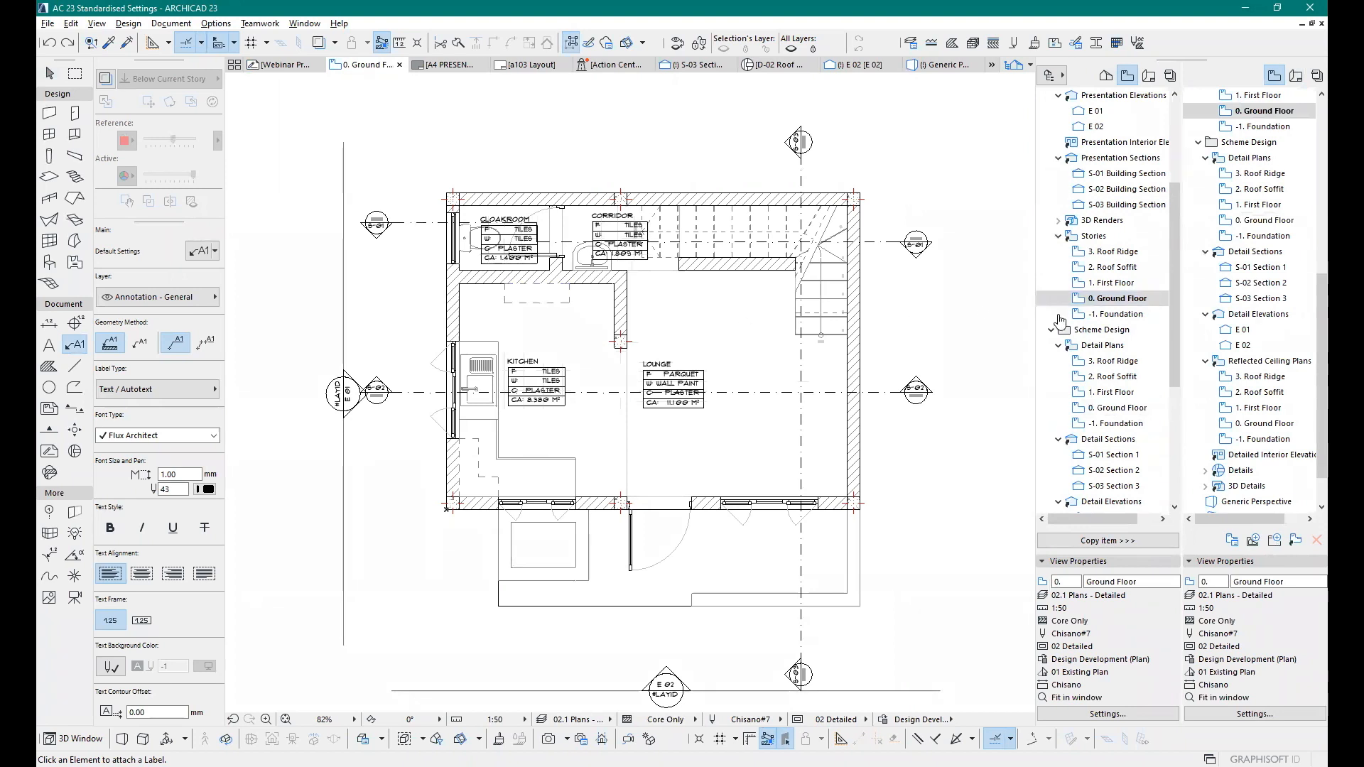
{"action": "scroll", "coordinate": [1112, 234], "scroll_direction": "up", "scroll_amount": 3}
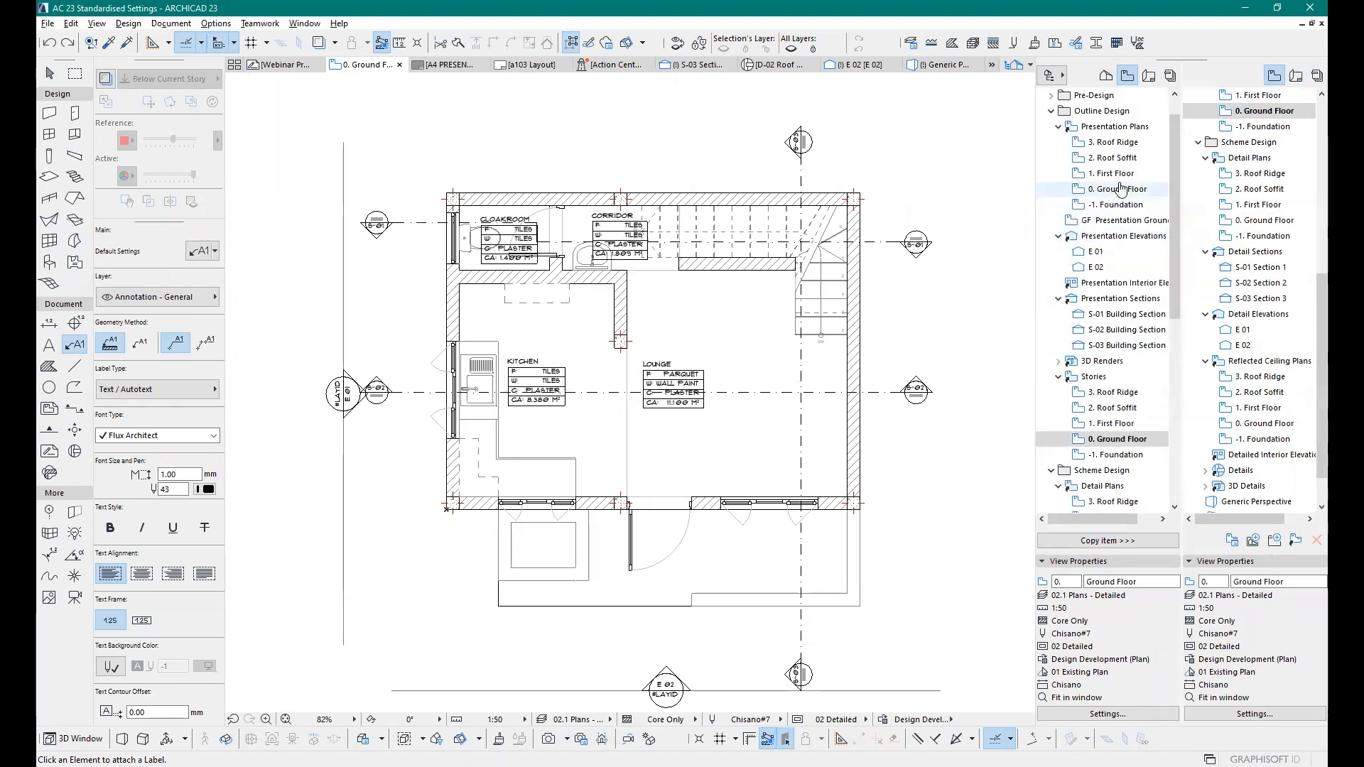
{"action": "double_click", "coordinate": [1117, 189]}
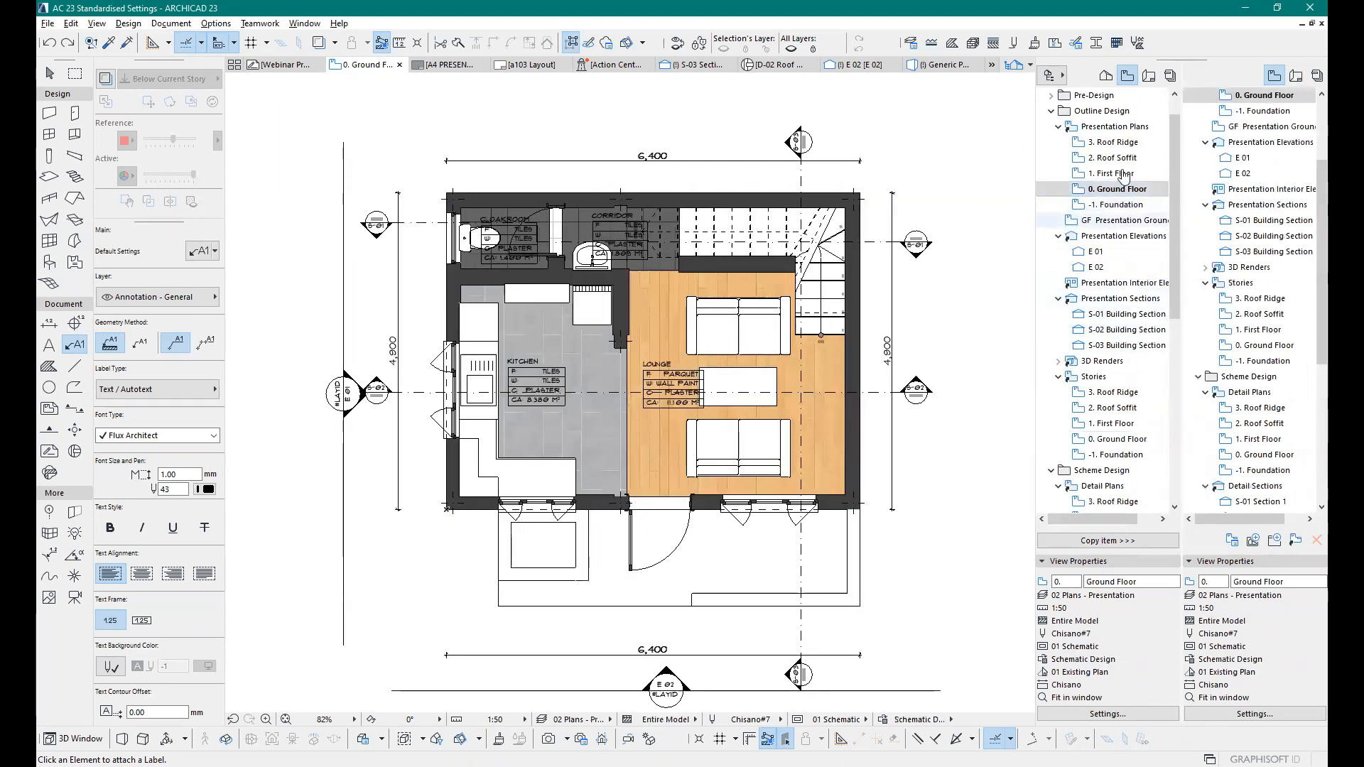
Step: Open elevation E 01 from Presentation Elevations and from the Scheme Design's Detail Elevations to compare the two displays
{"action": "double_click", "coordinate": [1096, 251]}
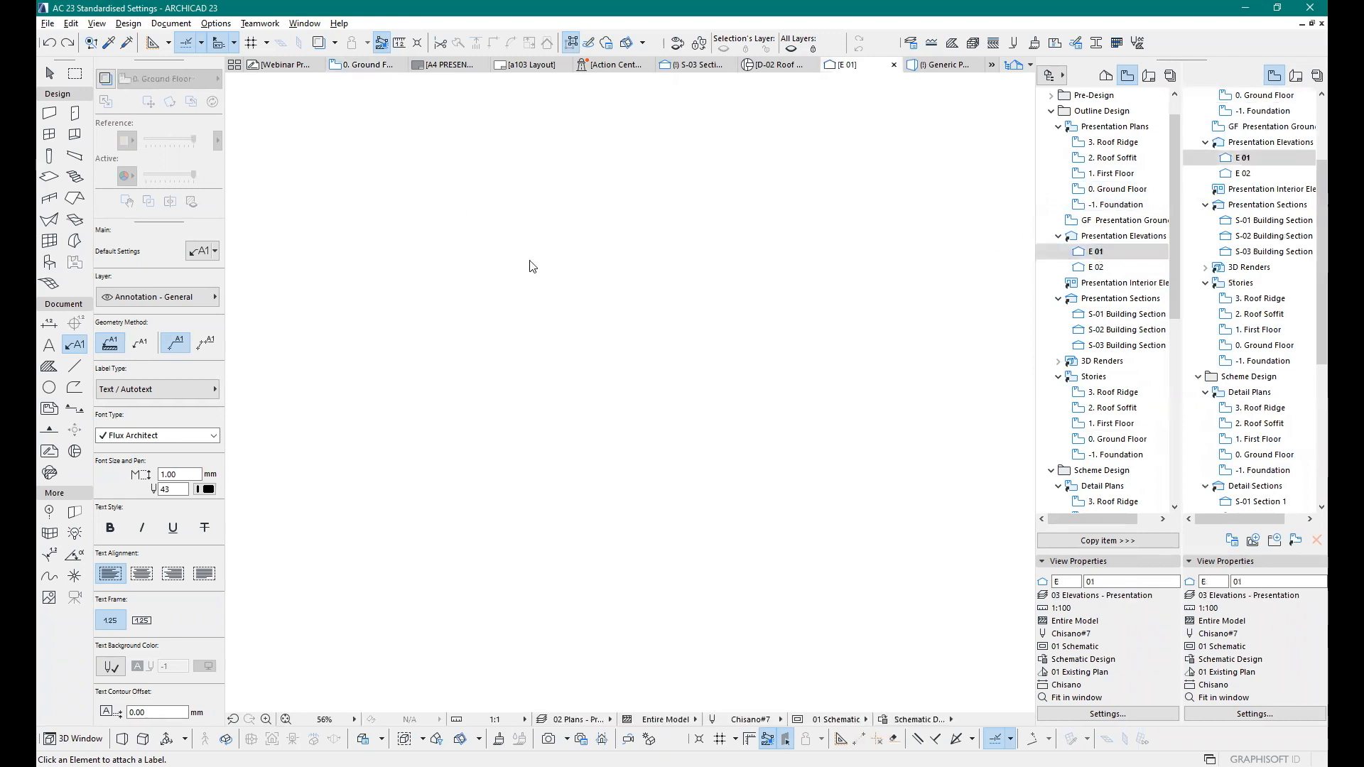
{"action": "scroll", "coordinate": [1143, 279], "scroll_direction": "down", "scroll_amount": 1}
{"action": "scroll", "coordinate": [1142, 278], "scroll_direction": "down", "scroll_amount": 4}
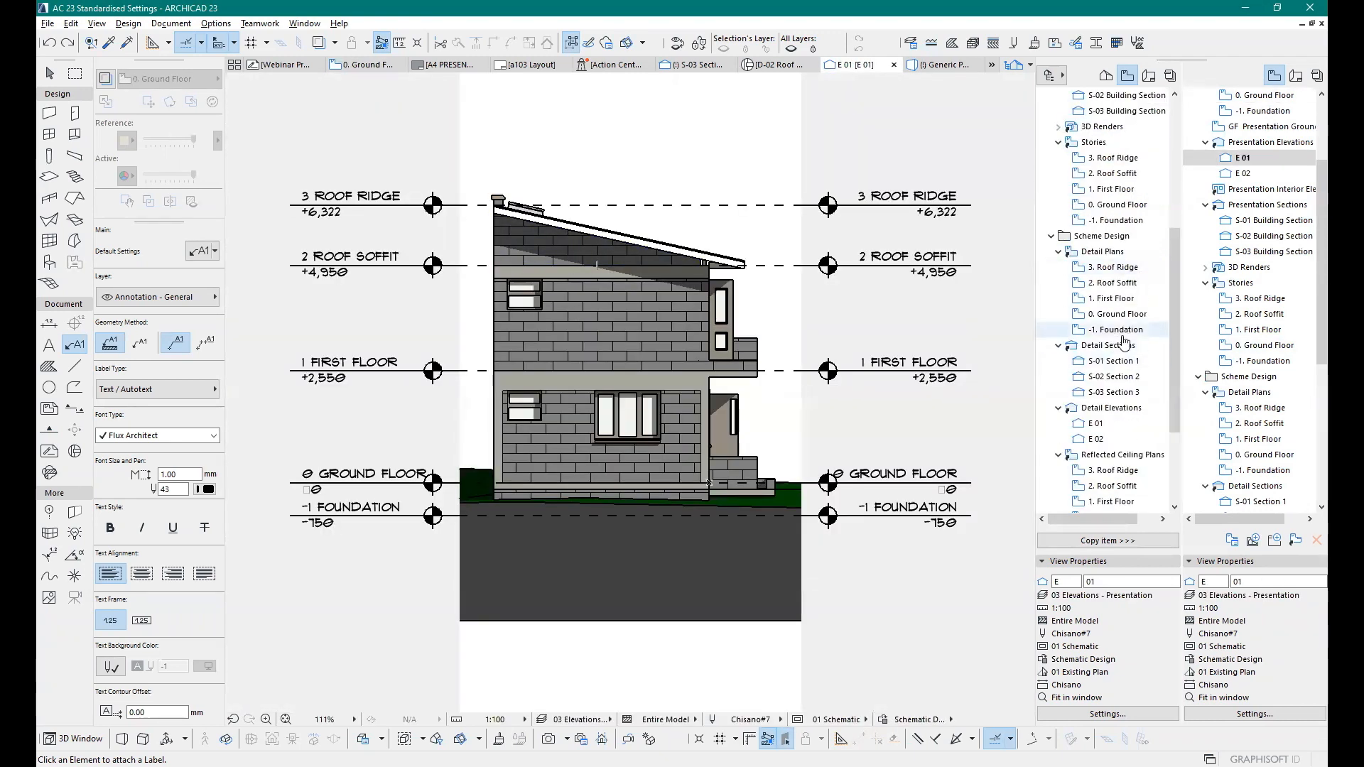
{"action": "double_click", "coordinate": [1096, 423]}
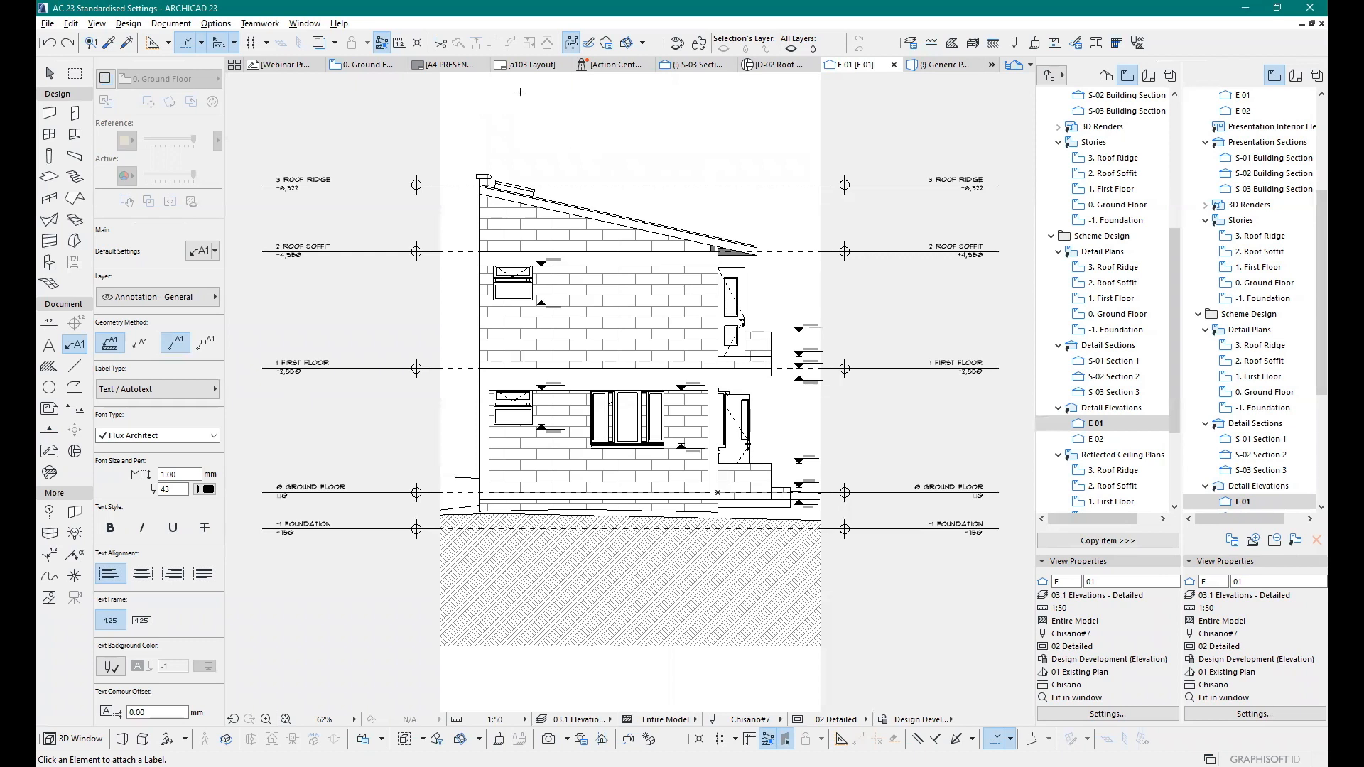
Step: Examine the Chisano#7 pen set of the AC 23 Standardised Settings project in the Pens & Color settings
{"action": "left_click", "coordinate": [1016, 42]}
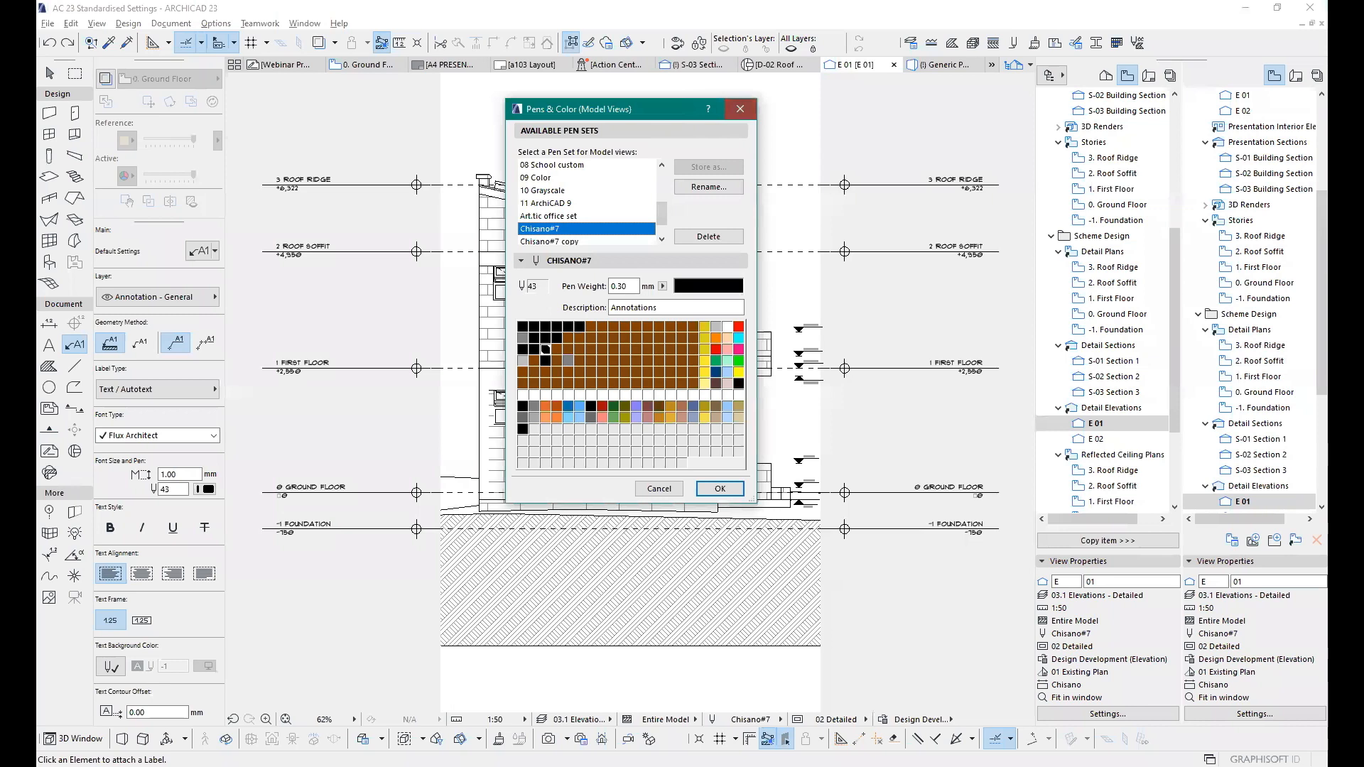
{"action": "left_click", "coordinate": [735, 113]}
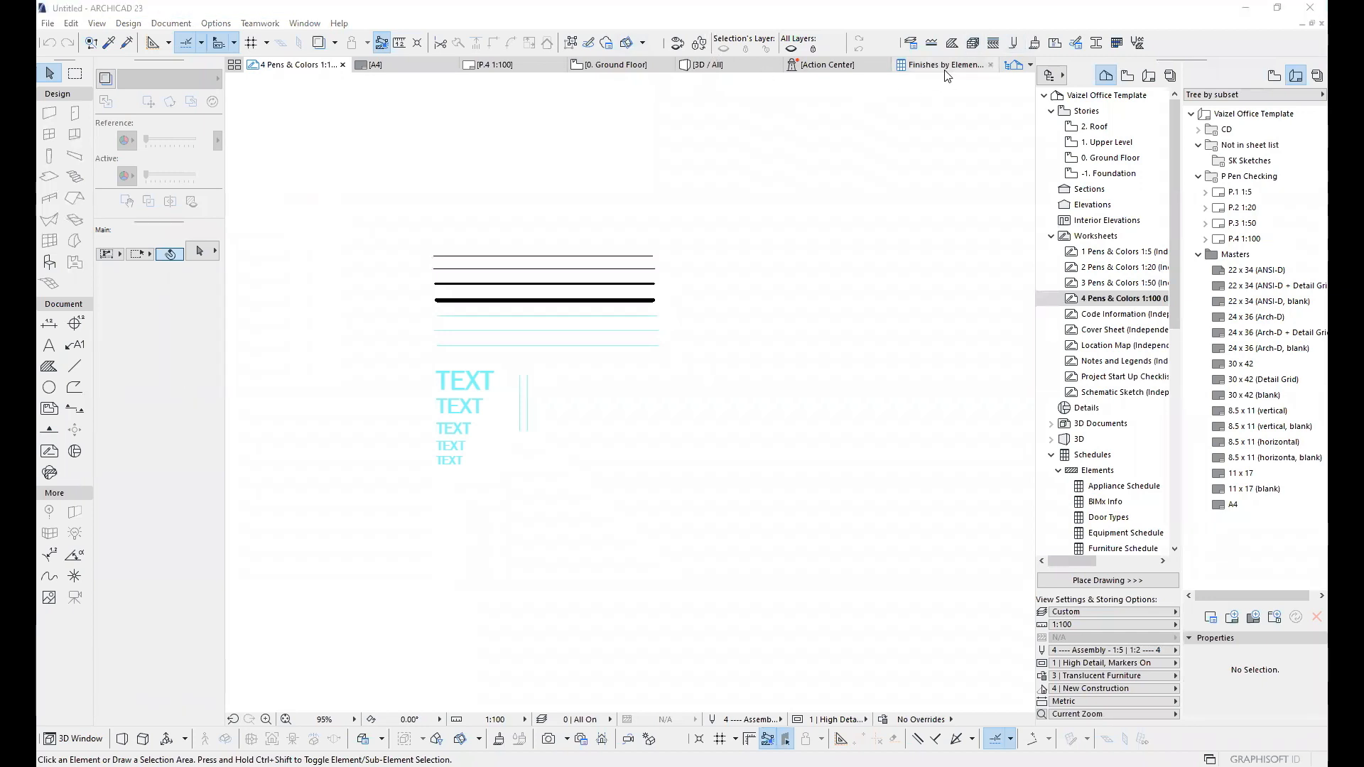
Step: Compare the Vaizel Office Template's Site Drawings, General Arrangement, Component and Assembly pen sets in the Pens & Color settings
{"action": "left_click", "coordinate": [1014, 43]}
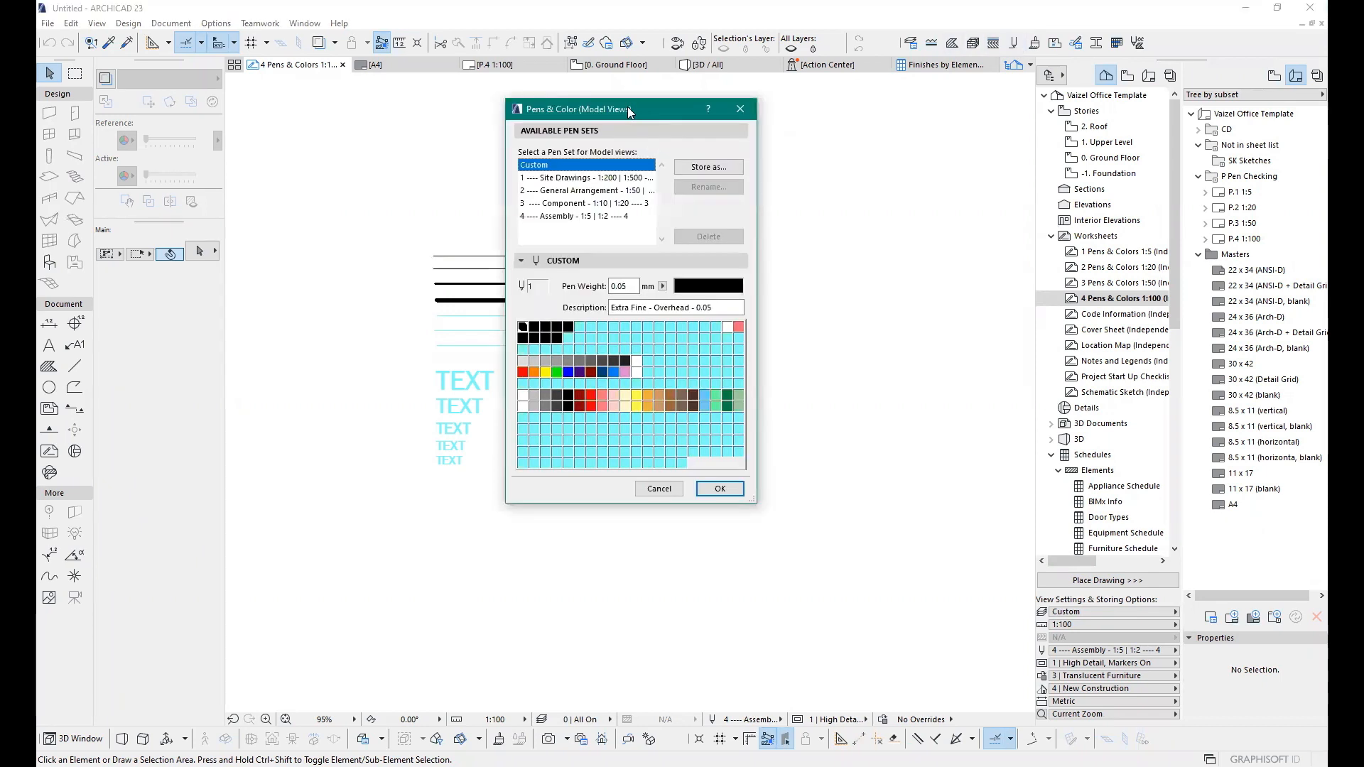
{"action": "left_click_drag", "start_coordinate": [628, 107], "coordinate": [457, 67]}
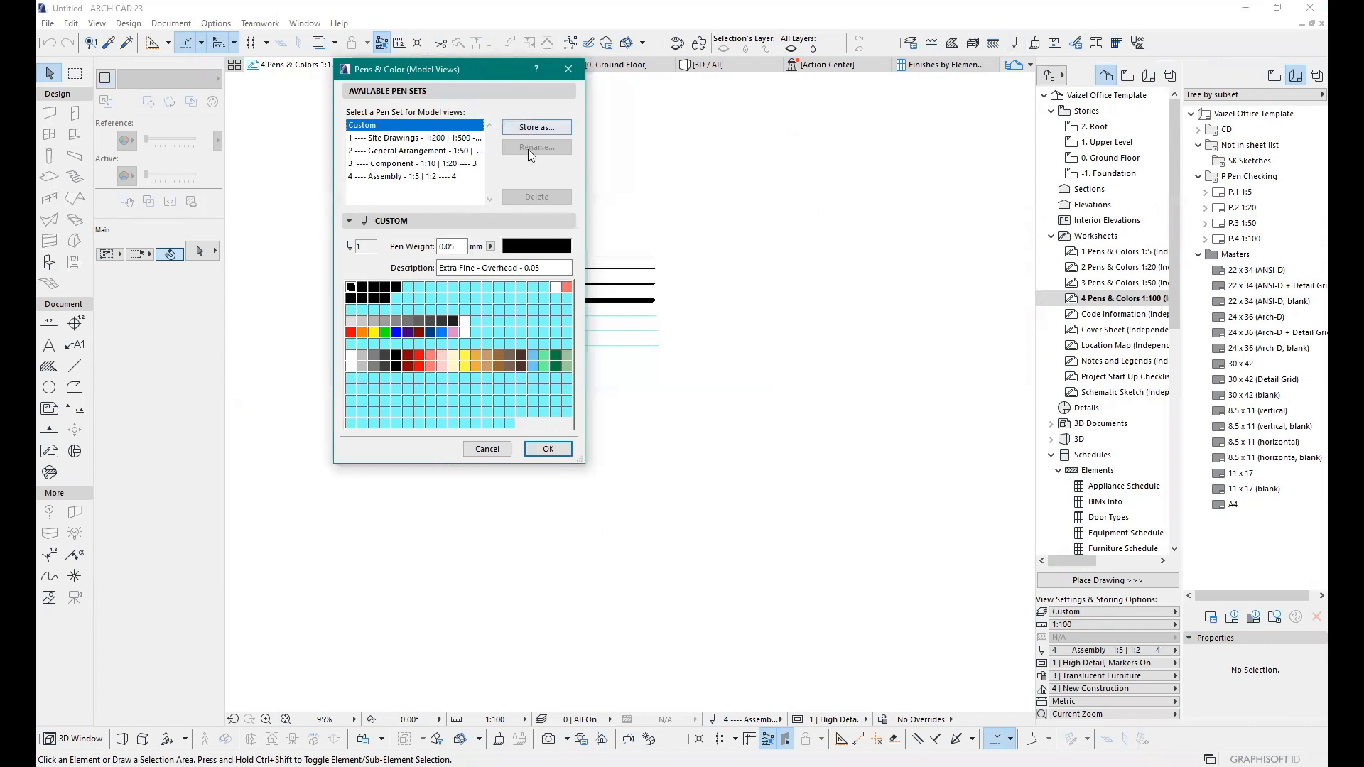
{"action": "left_click", "coordinate": [405, 139]}
{"action": "left_click", "coordinate": [410, 151]}
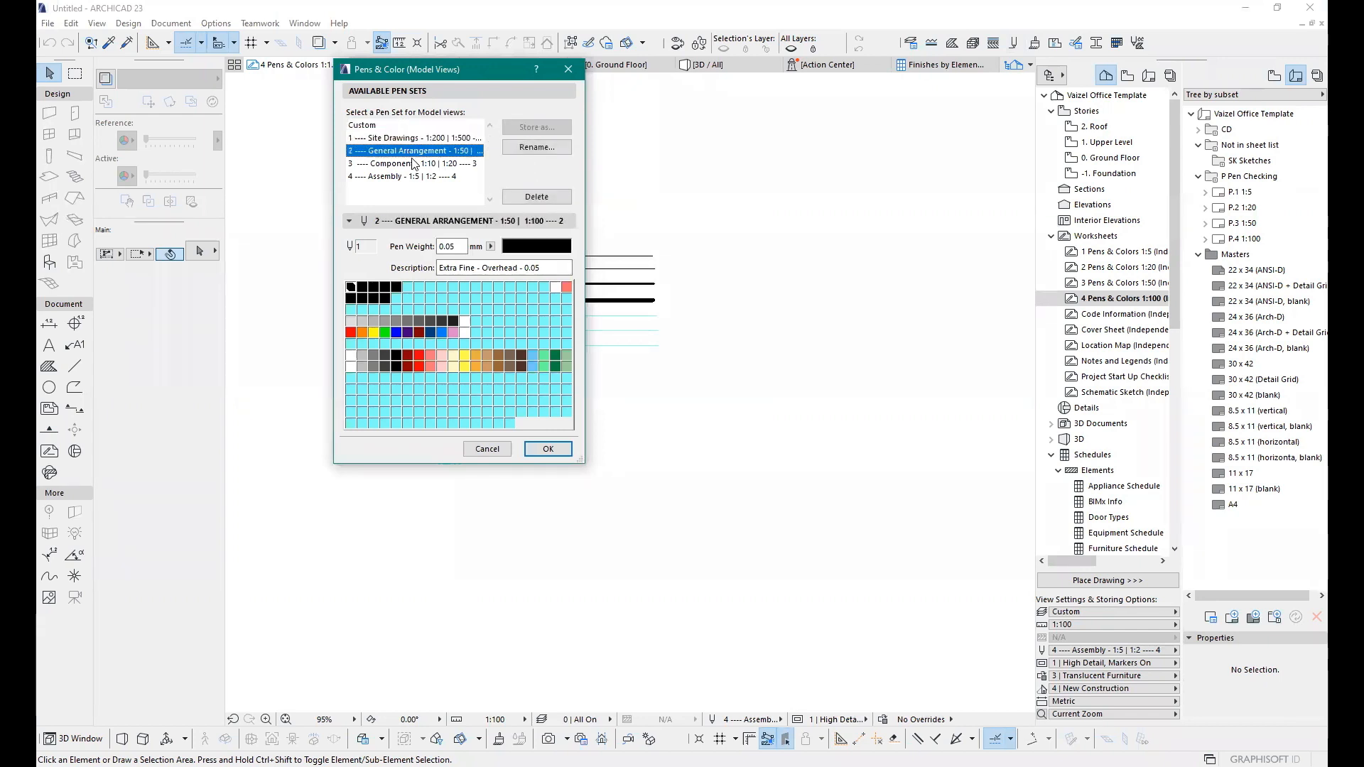
{"action": "left_click", "coordinate": [419, 163]}
{"action": "left_click", "coordinate": [425, 176]}
{"action": "left_click", "coordinate": [429, 164]}
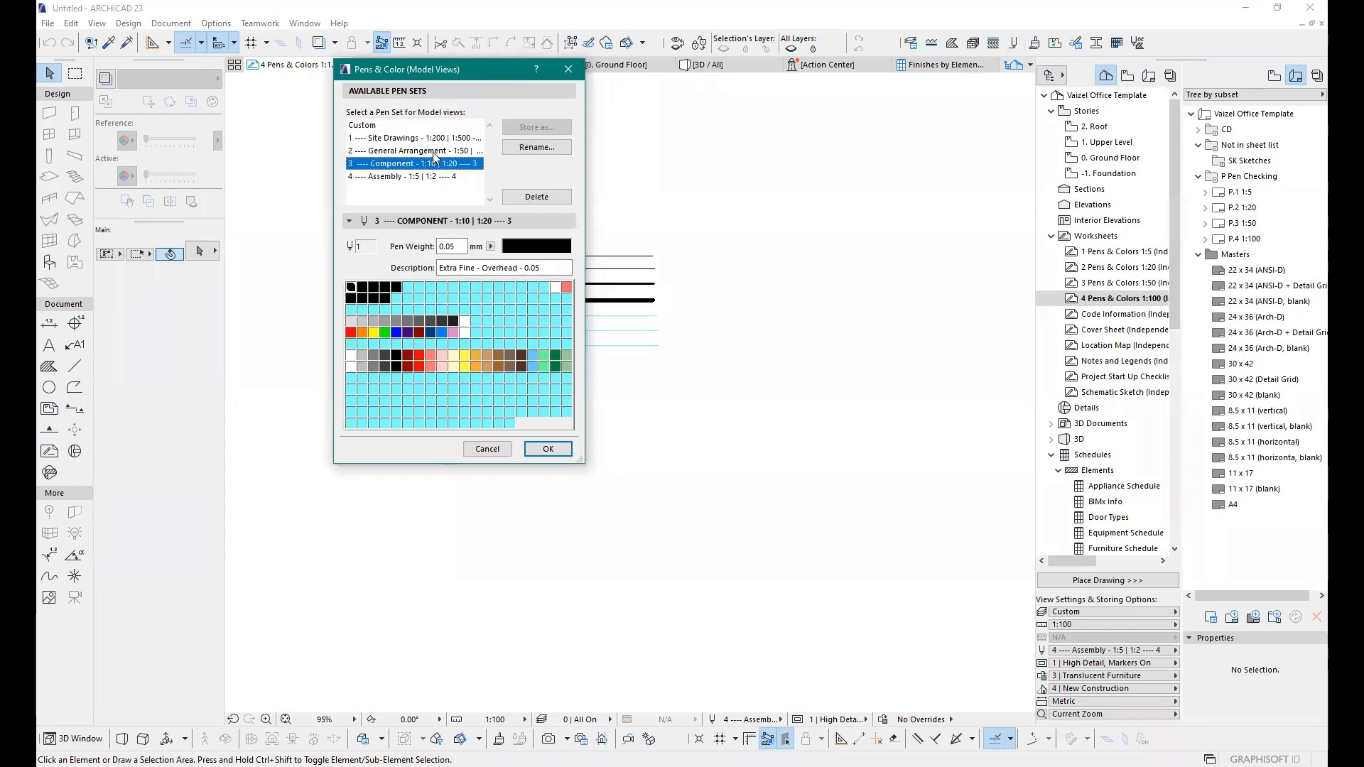
{"action": "left_click", "coordinate": [432, 150]}
{"action": "left_click", "coordinate": [433, 139]}
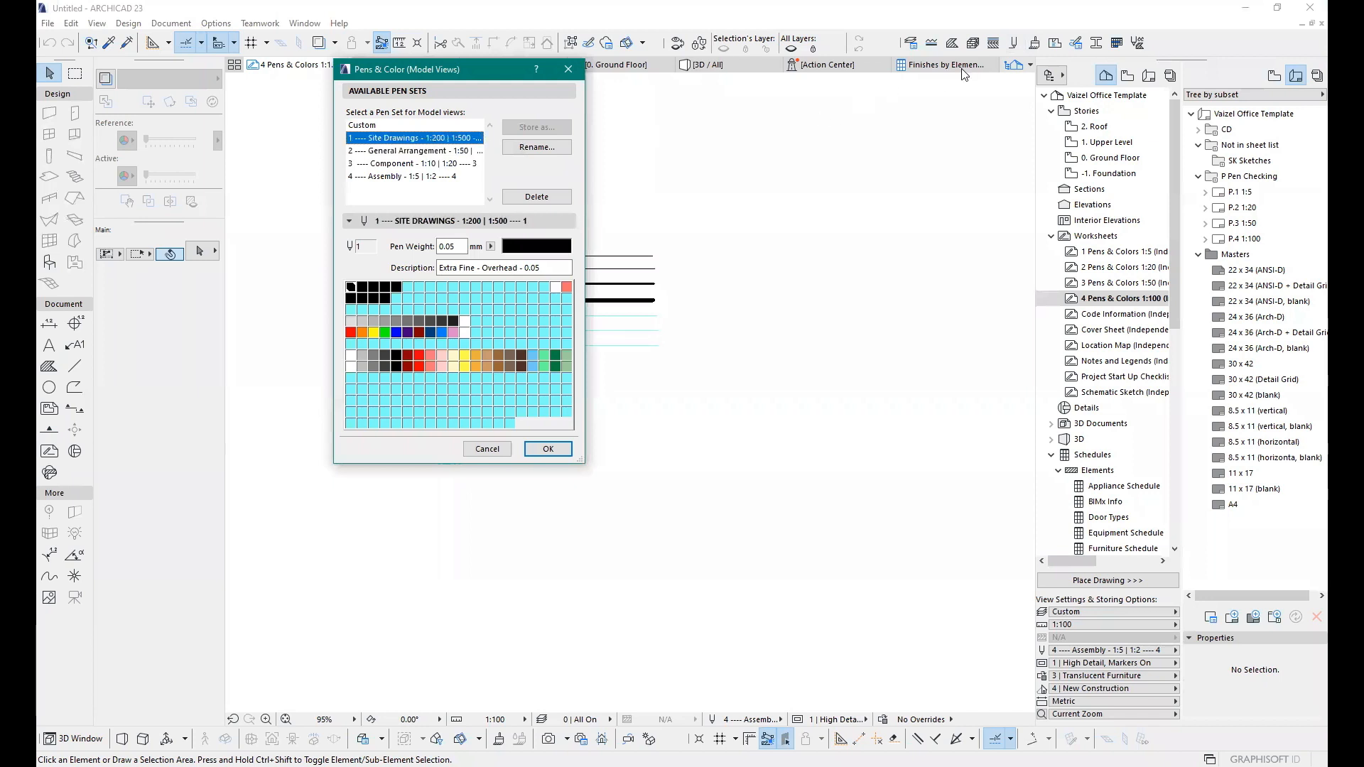
{"action": "left_click", "coordinate": [971, 48]}
{"action": "left_click", "coordinate": [569, 69]}
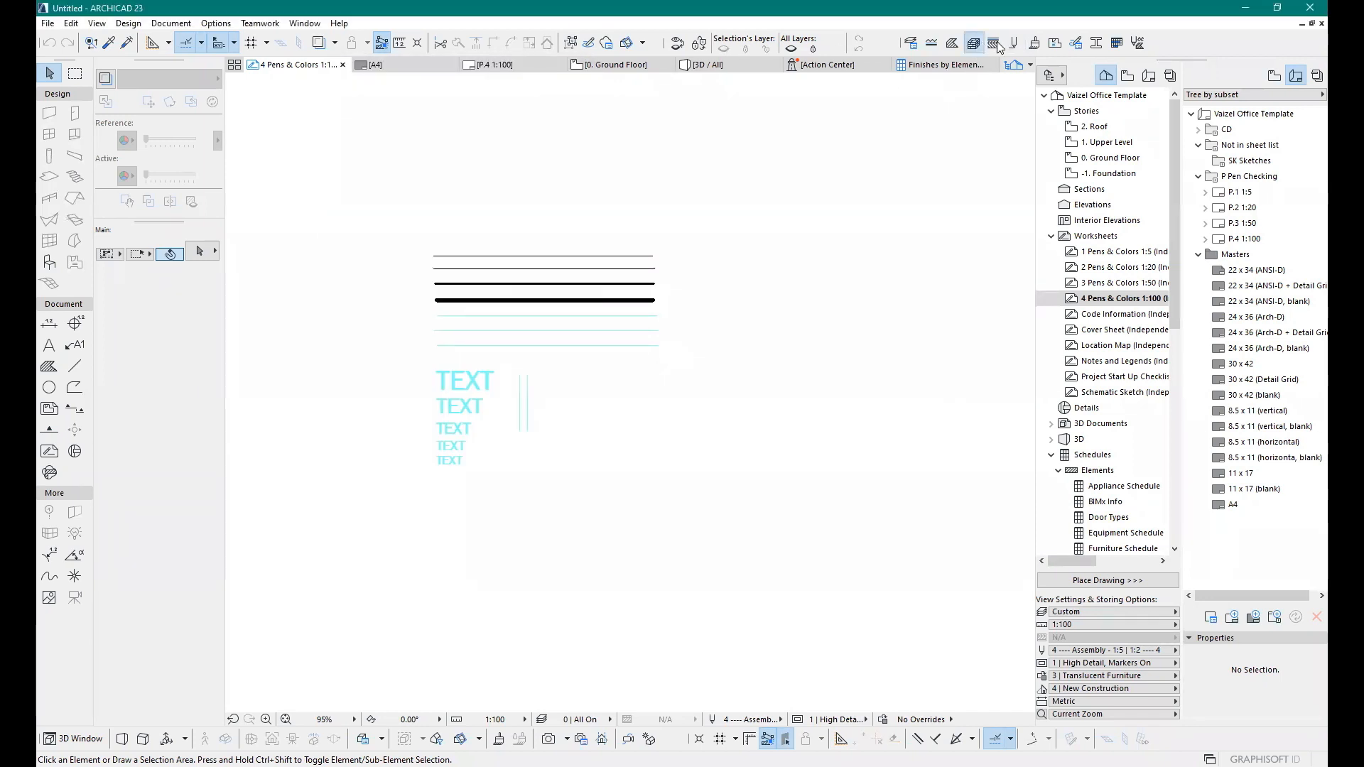
Step: Review the Vaizel Office Template's Building Materials list and close it without making changes
{"action": "left_click", "coordinate": [993, 43]}
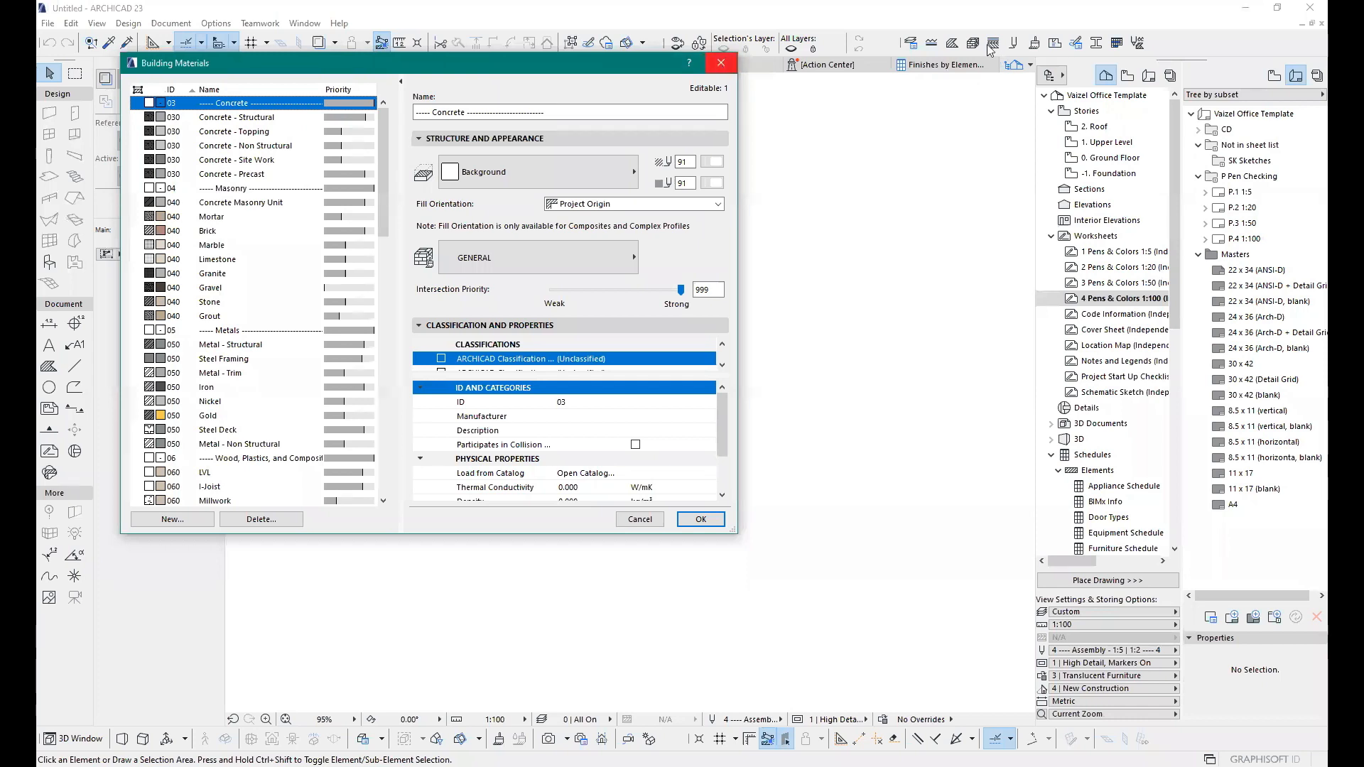
{"action": "left_click", "coordinate": [721, 65]}
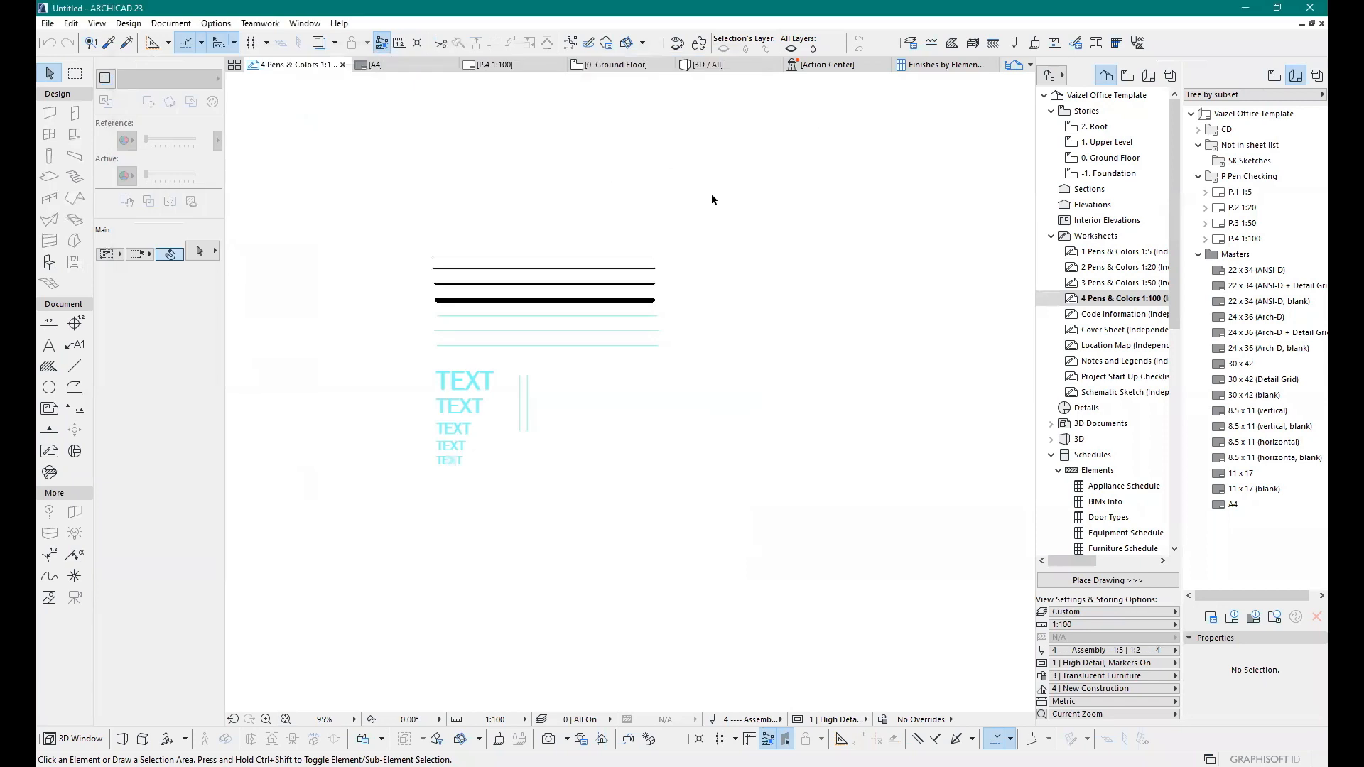